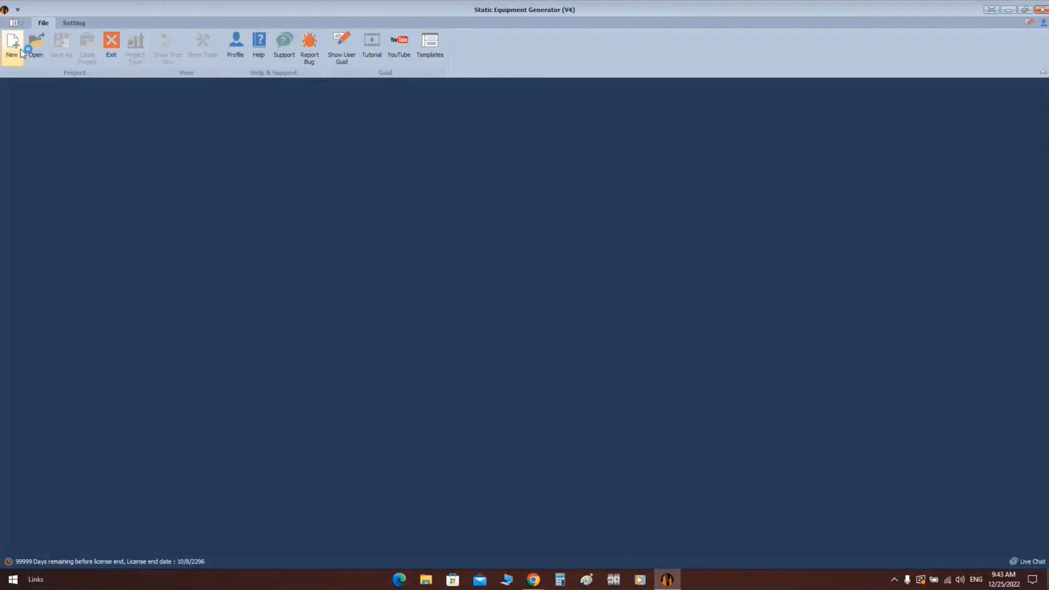
# Start a new project named Demo 25-11-2022 and choose the Desktop as its workspace folder
pyautogui.click(11, 43)
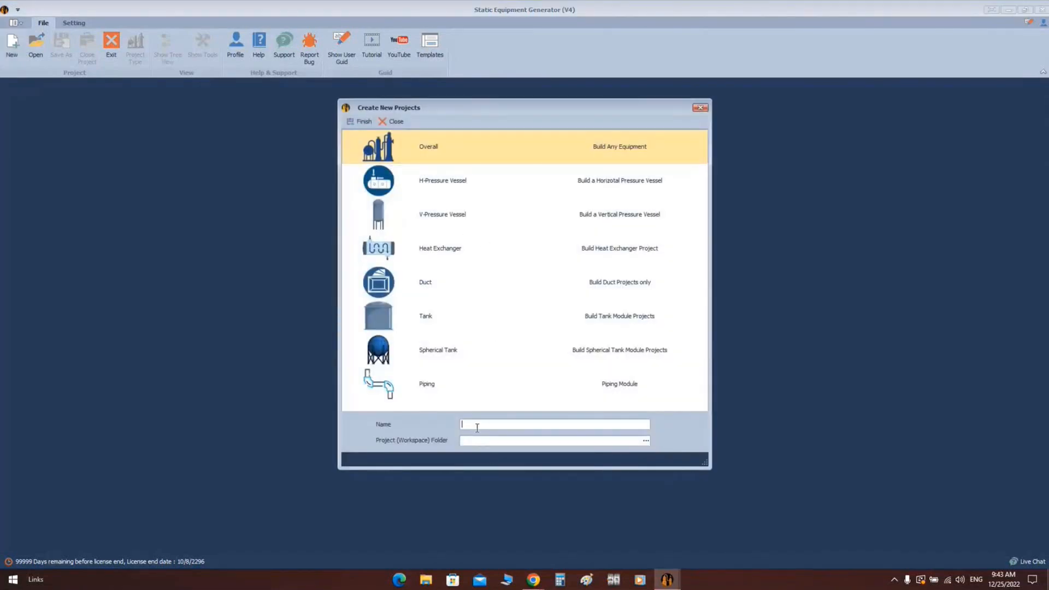
pyautogui.write('Demo 25-11-2022')
pyautogui.click(648, 441)
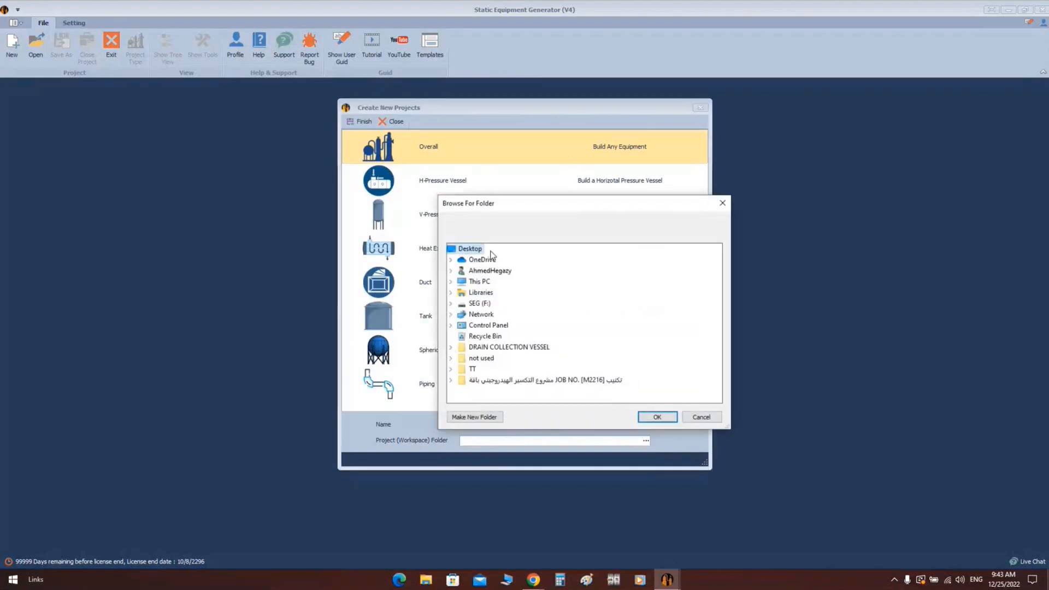
pyautogui.click(653, 417)
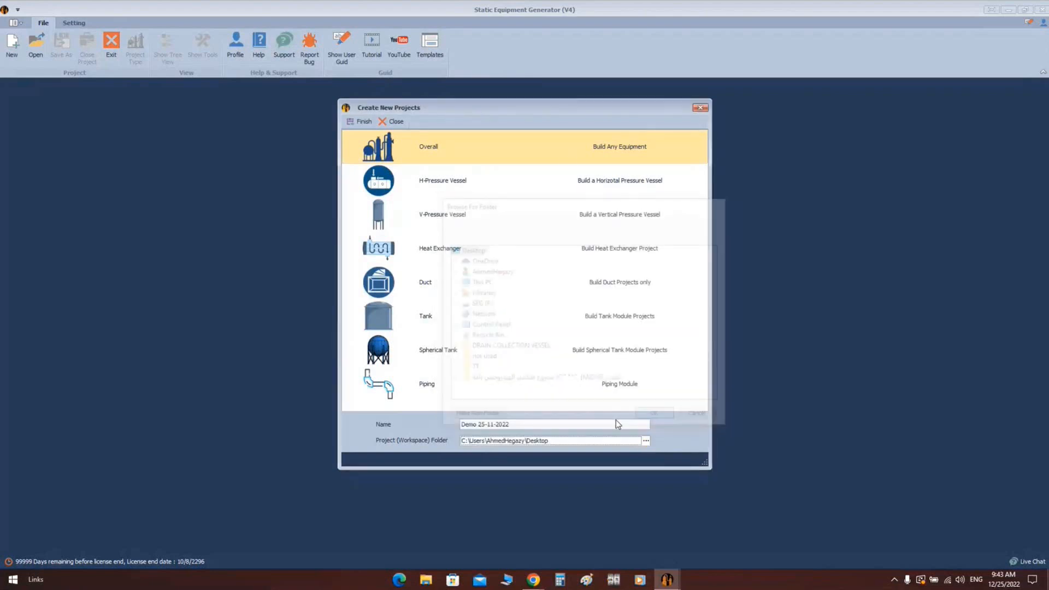
# Look through the available project types, from Overall and the pressure vessels to Spherical Tank and Piping
pyautogui.click(400, 180)
pyautogui.click(389, 389)
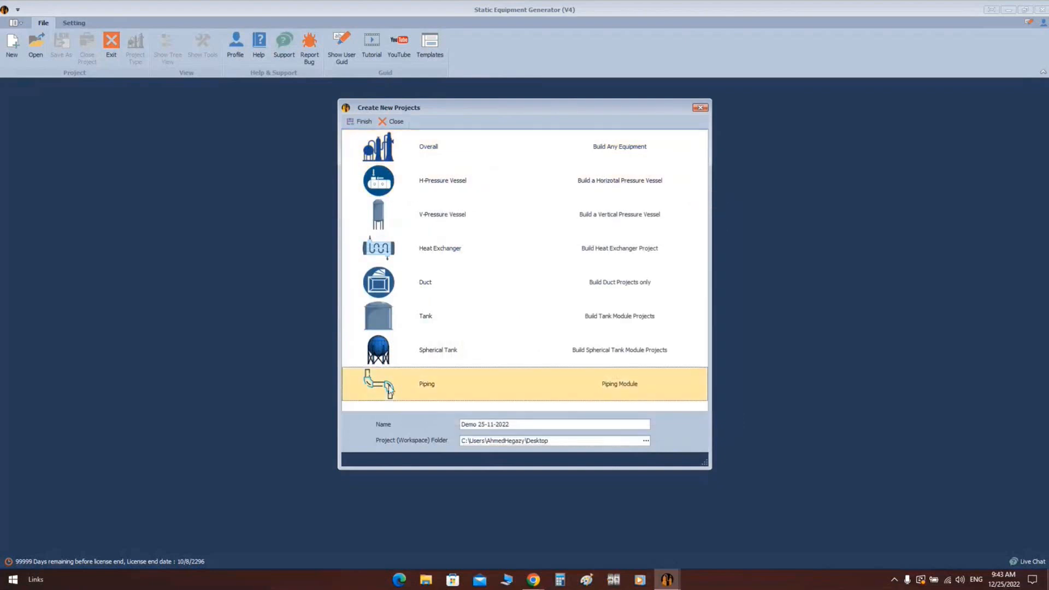
pyautogui.click(443, 322)
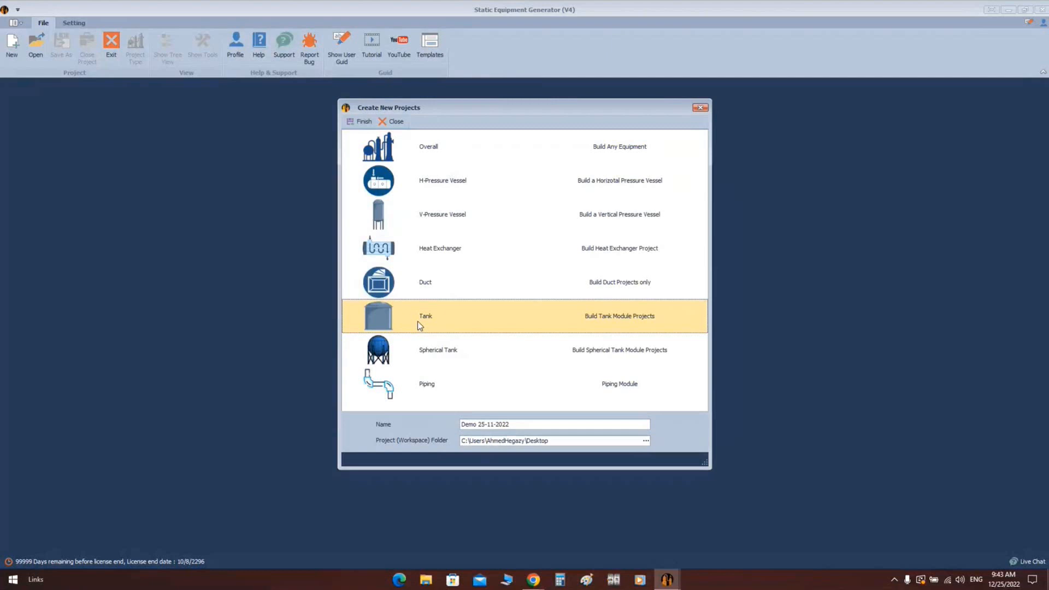
pyautogui.click(411, 149)
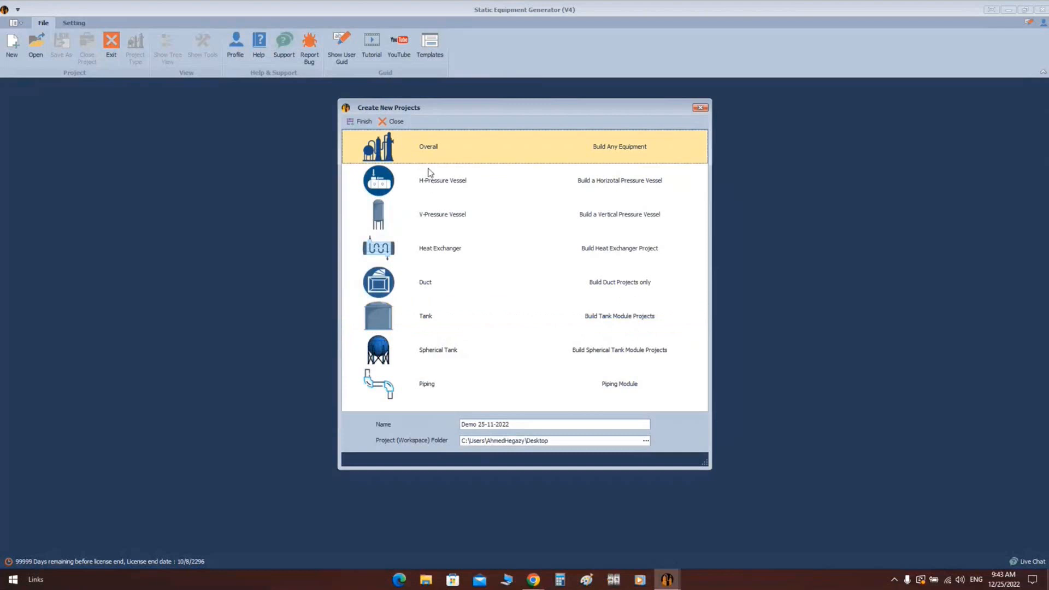
pyautogui.click(385, 254)
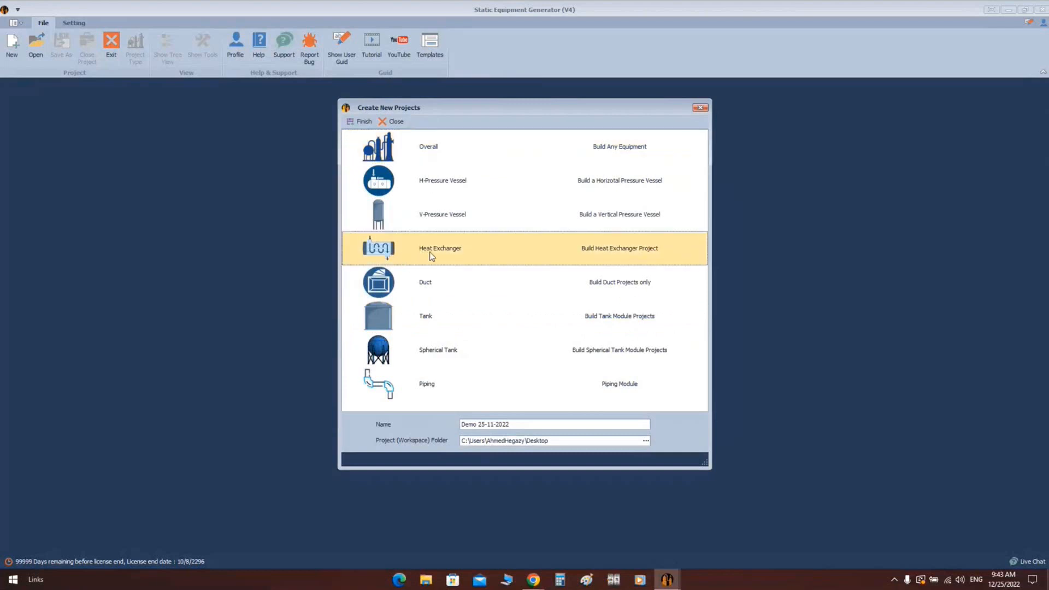
pyautogui.click(399, 355)
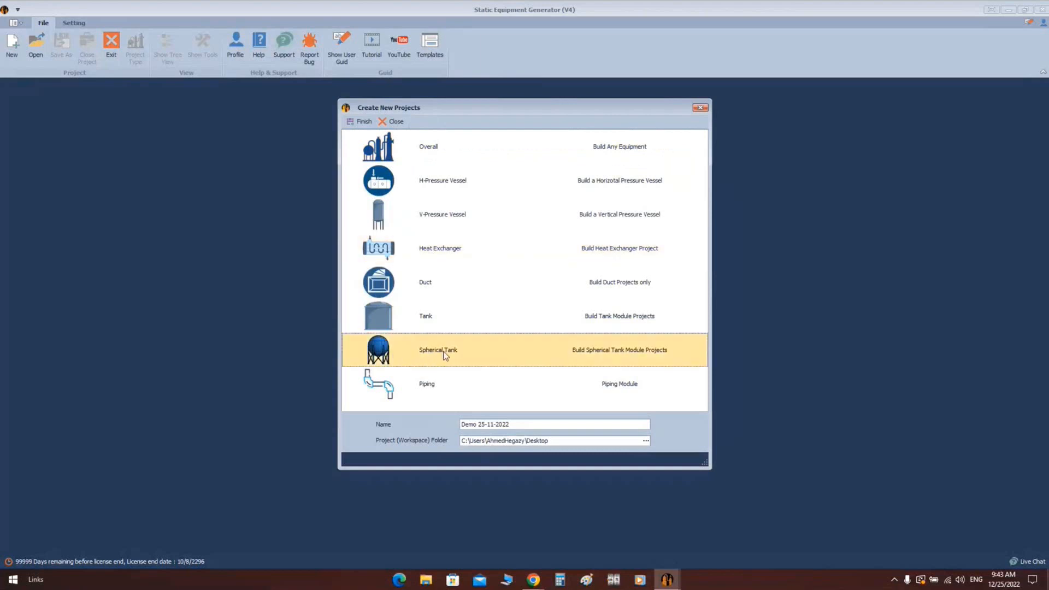
pyautogui.click(449, 389)
pyautogui.click(425, 279)
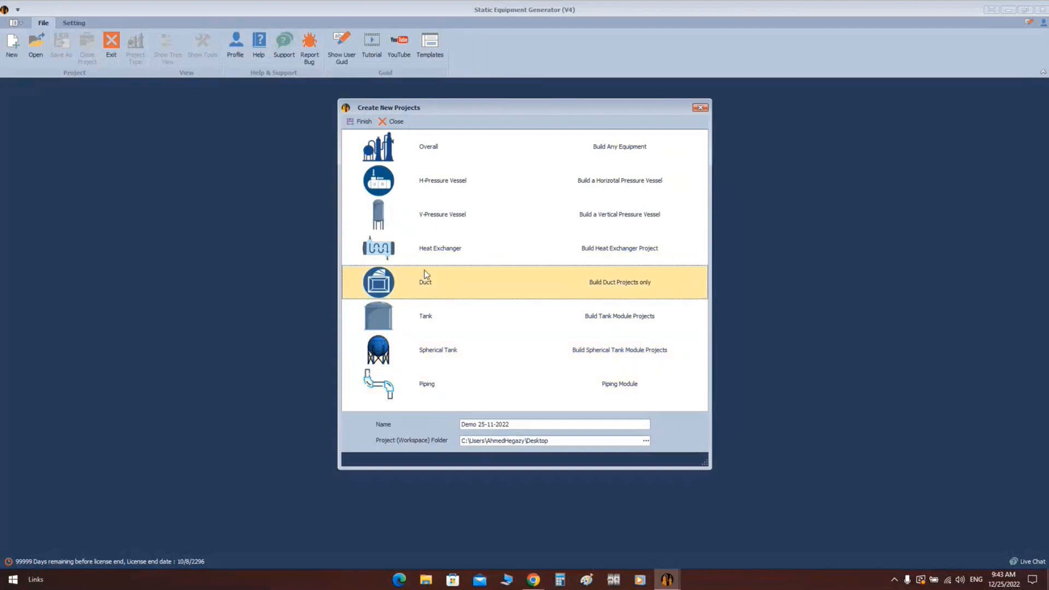
pyautogui.click(406, 153)
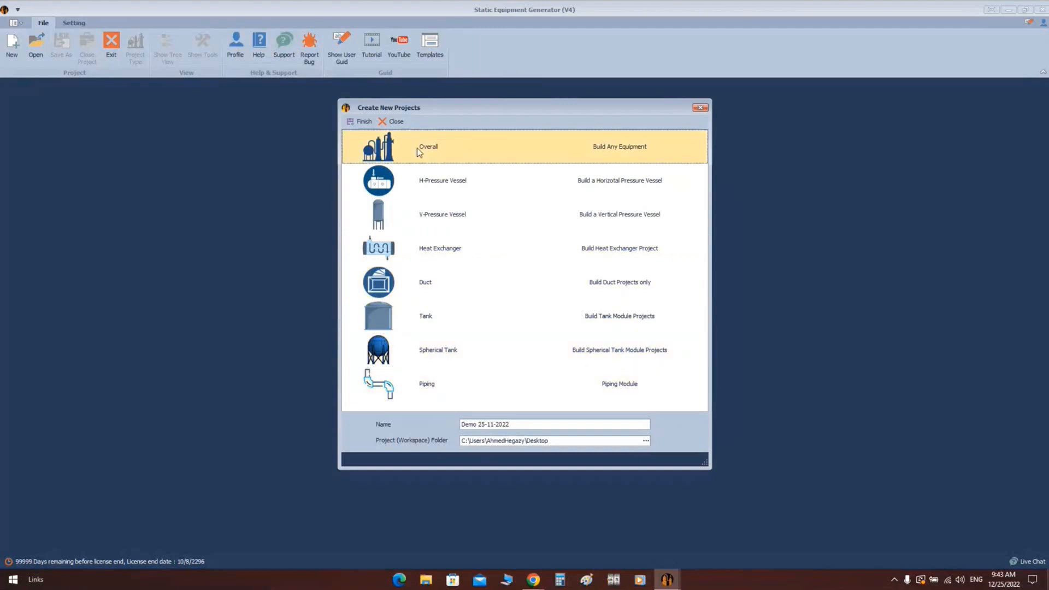
# Create the project with the Tank type, then close the Tool Box and widen the Tree View
pyautogui.click(391, 329)
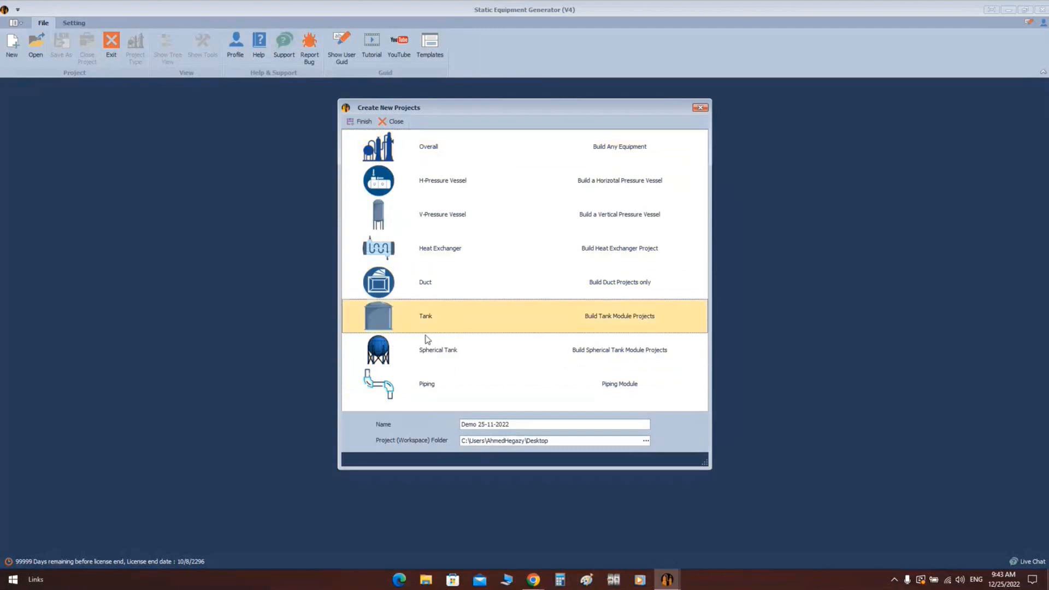
pyautogui.click(358, 122)
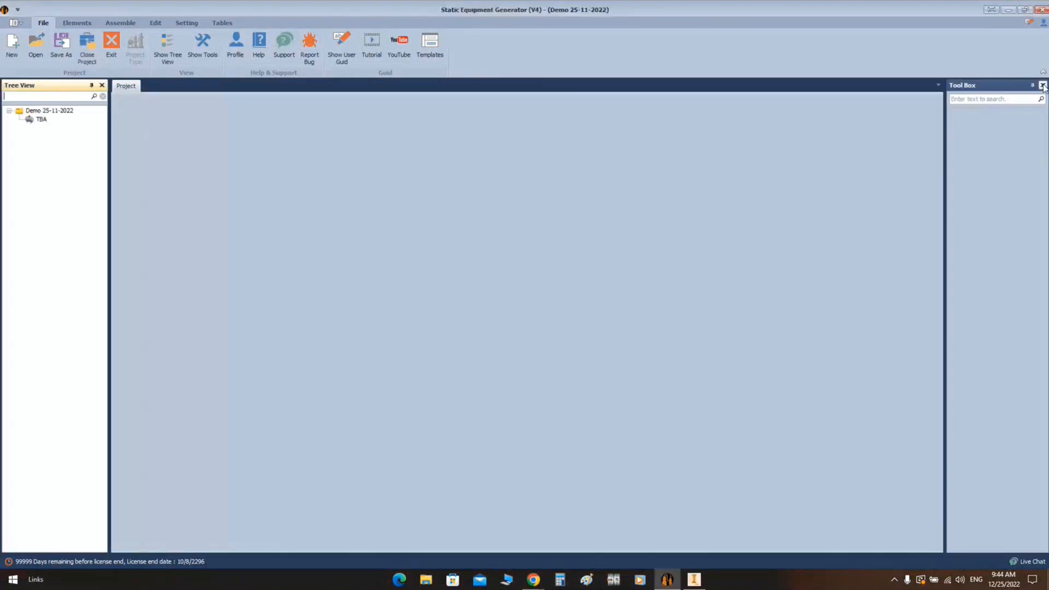
pyautogui.click(1042, 86)
pyautogui.moveTo(110, 124); pyautogui.dragTo(144, 124)
# Examine the project information fields of Demo 25-11-2022, such as project number, plant name and client
pyautogui.click(60, 111)
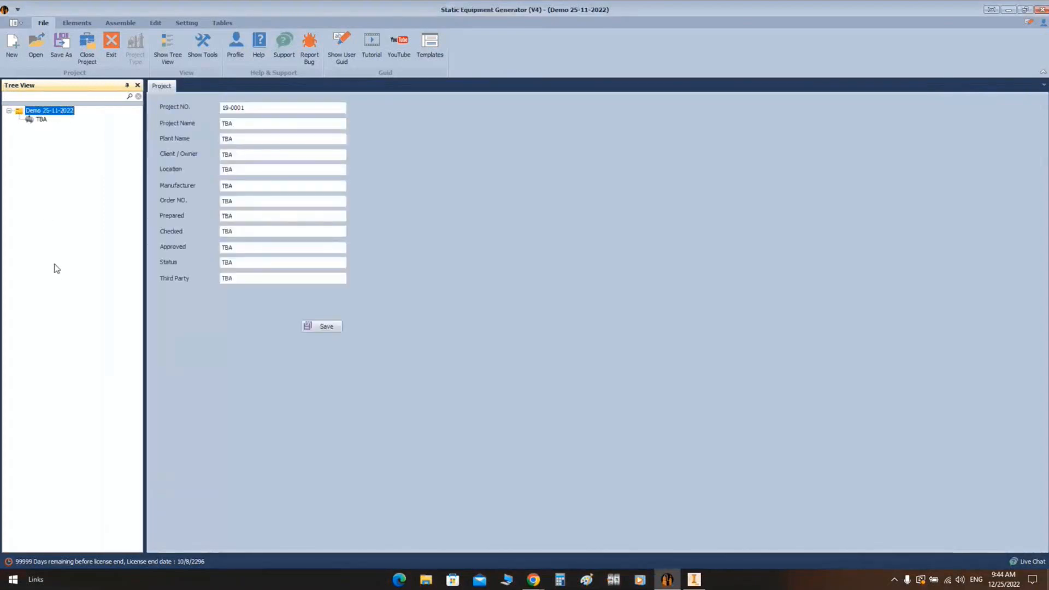
pyautogui.click(280, 107)
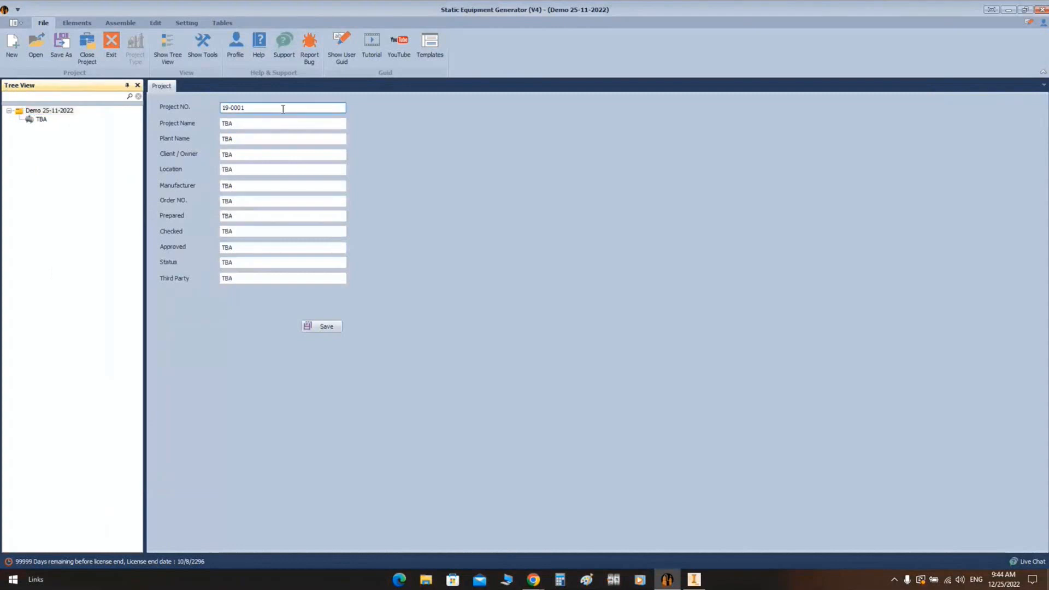
pyautogui.press('Tab')
pyautogui.press('Tab')
pyautogui.press('Tab')
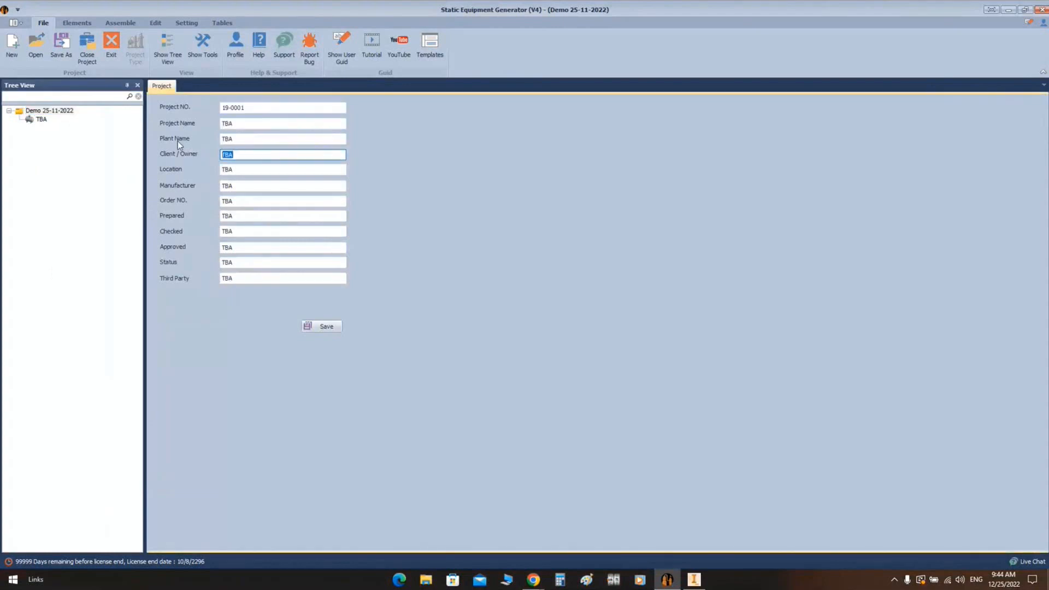
pyautogui.hotkey('shift', 'Tab')
pyautogui.hotkey('shift', 'Tab')
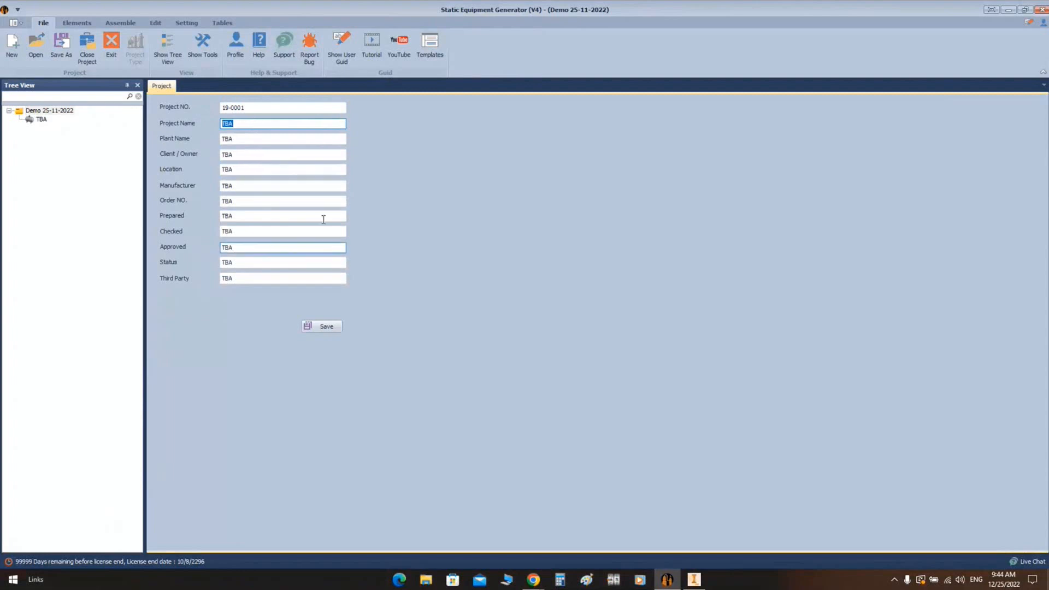
# Review the design data table of the TBA equipment, including construction code, design pressure and temperature
pyautogui.click(38, 119)
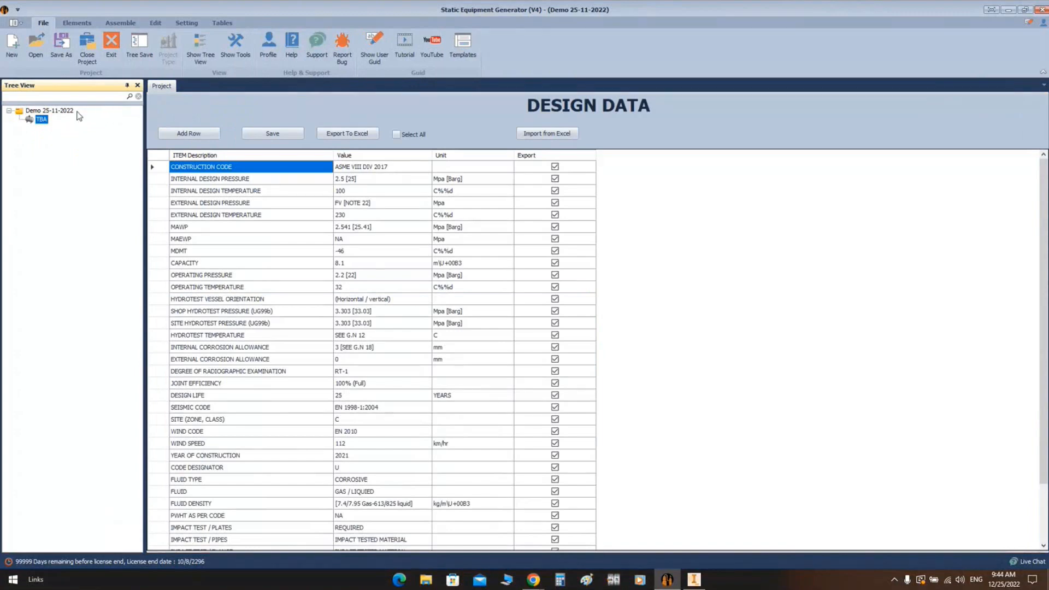
pyautogui.scroll(-2, 548, 285)
pyautogui.scroll(2, 546, 284)
pyautogui.click(383, 167)
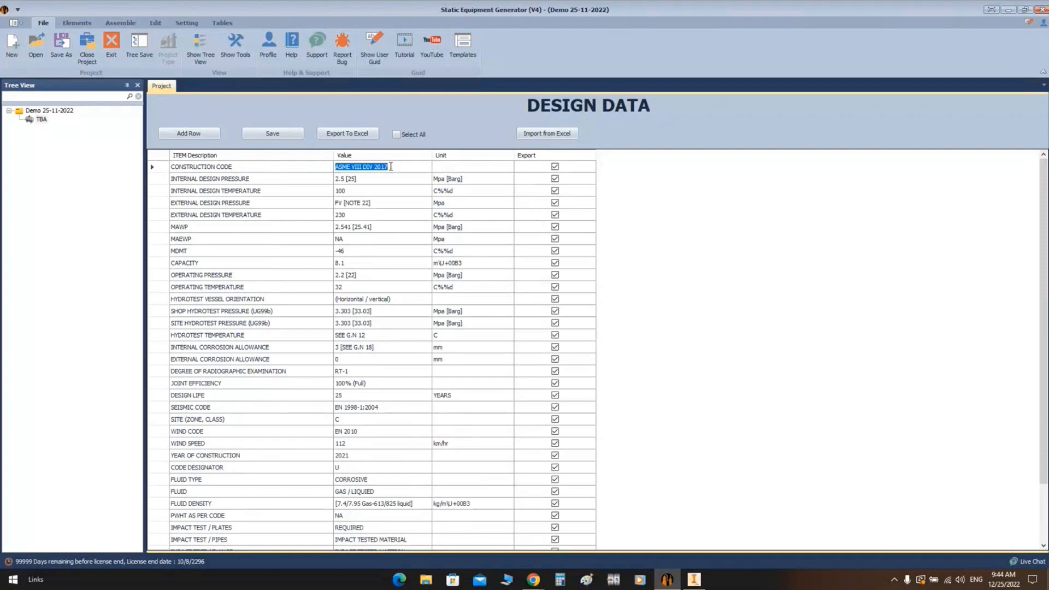
pyautogui.click(376, 180)
pyautogui.click(382, 191)
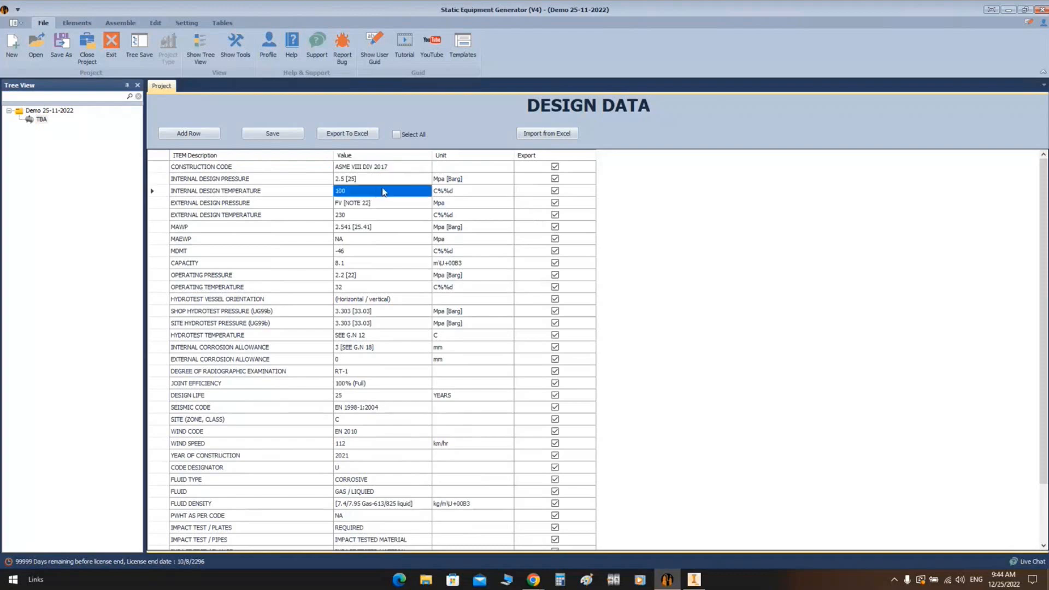
# Rename the TBA equipment item in the project tree to ST and select it
pyautogui.click(47, 123)
pyautogui.rightClick(48, 122)
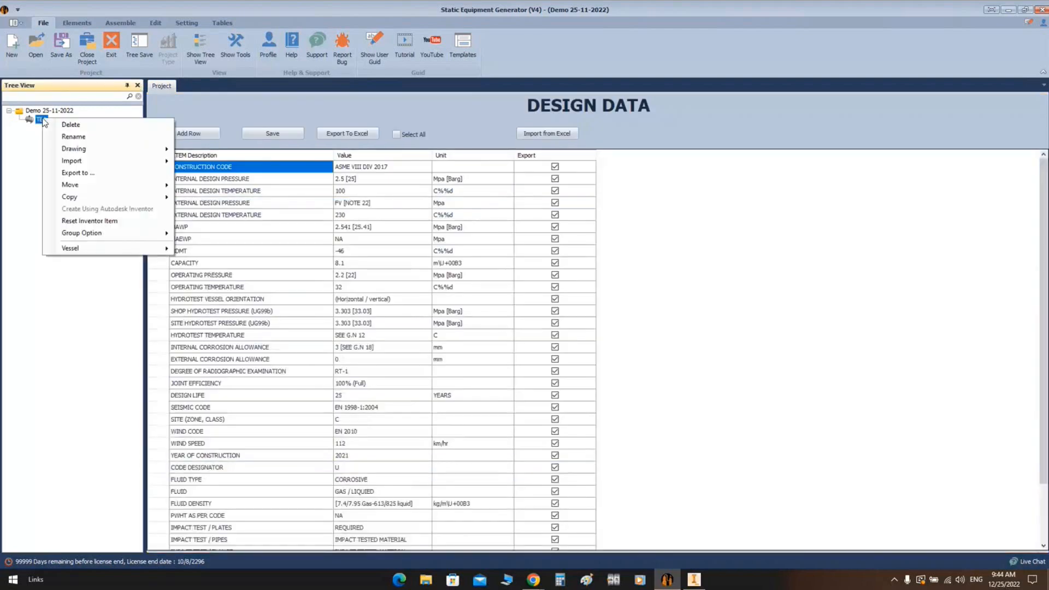
pyautogui.click(87, 138)
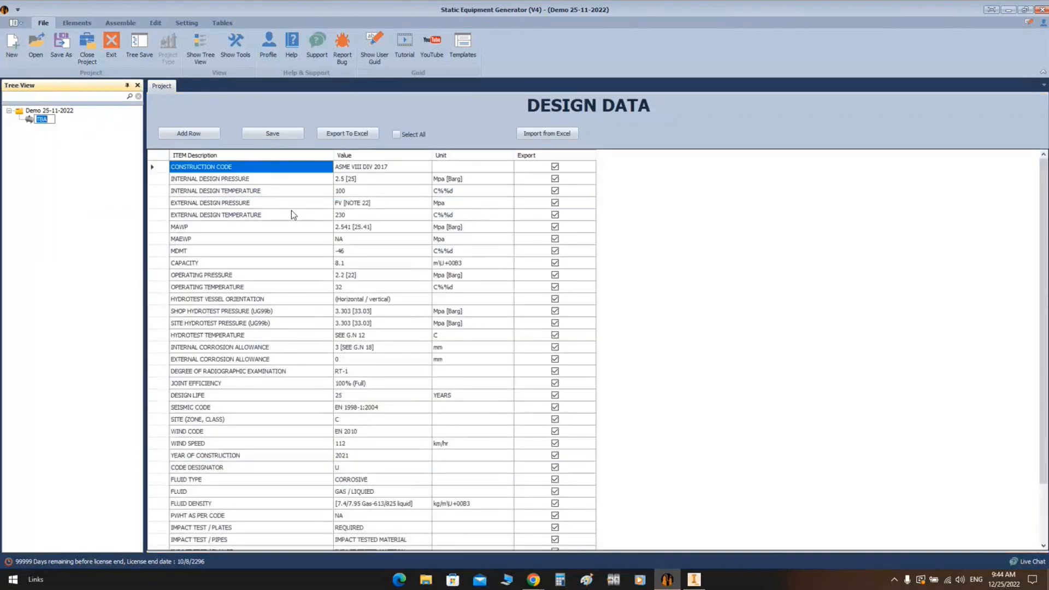
pyautogui.write('ST')
pyautogui.press('Return')
pyautogui.click(33, 119)
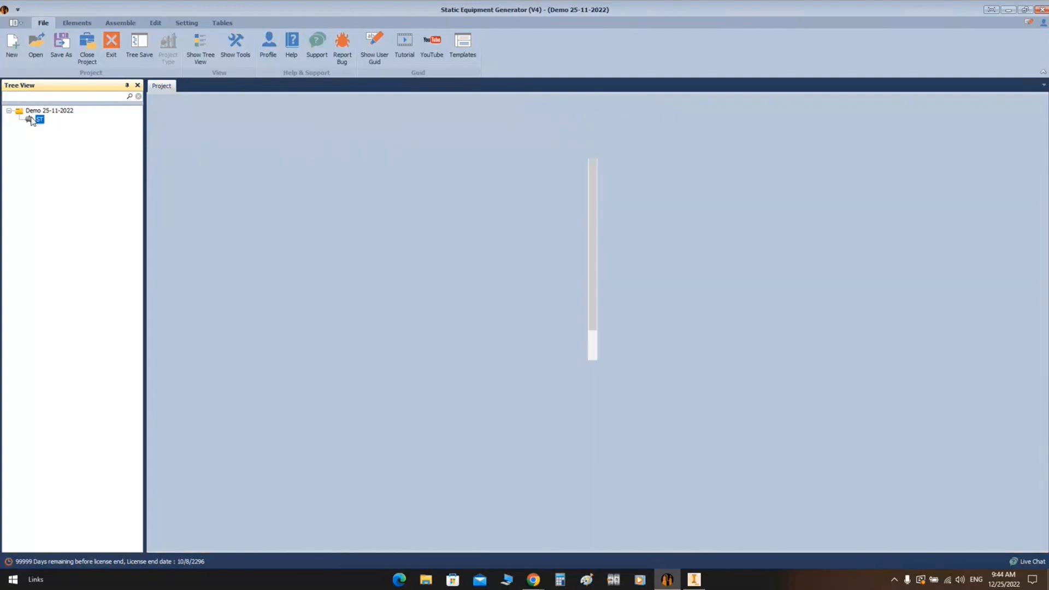
# Open the equipment settings for ST and set the delivered plate length to 6000 and width to 1500
pyautogui.click(192, 24)
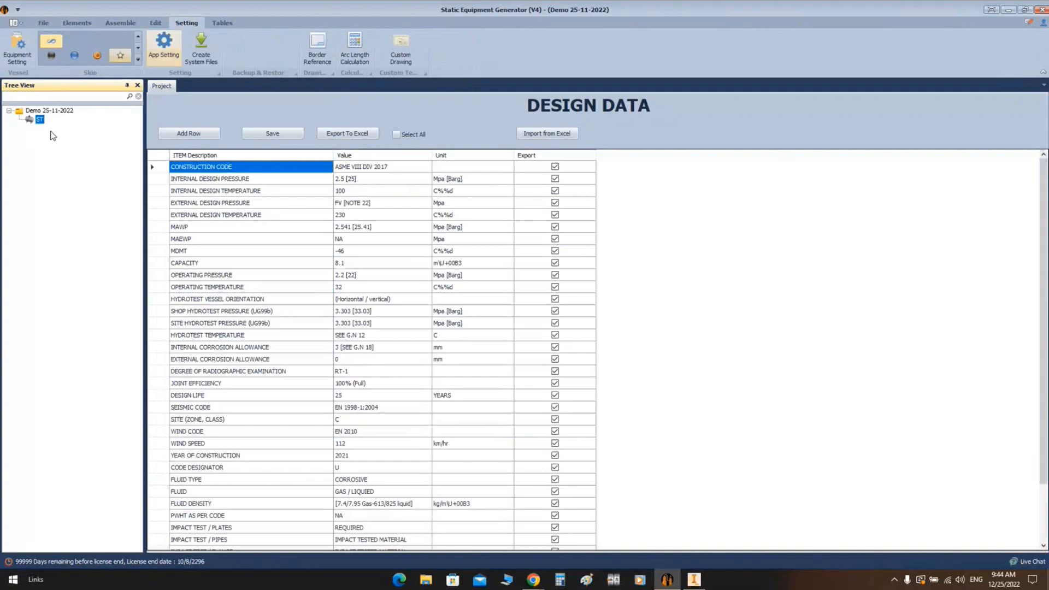
pyautogui.click(18, 55)
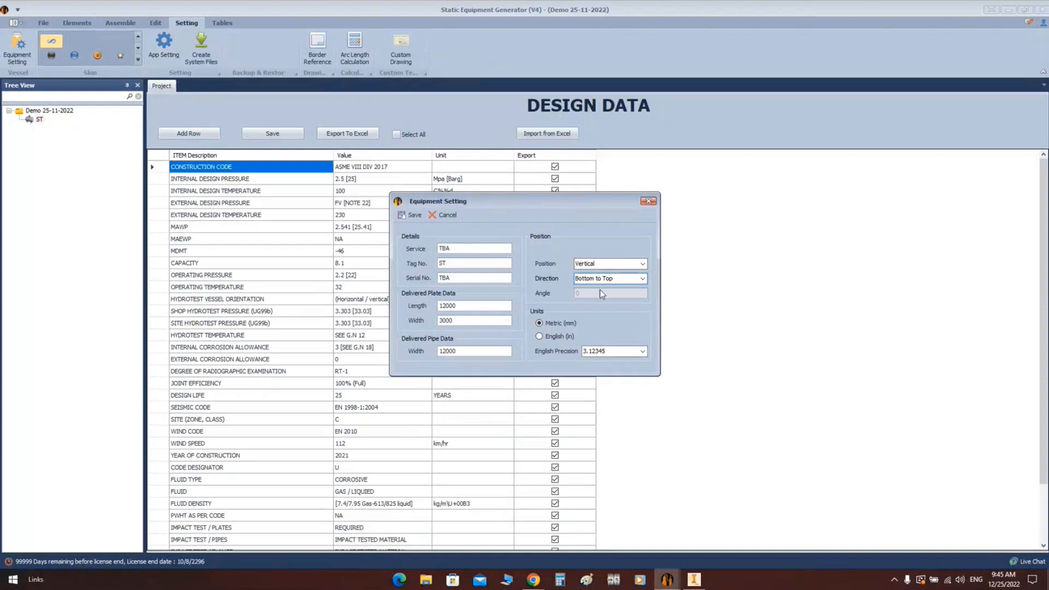
pyautogui.doubleClick(471, 304)
pyautogui.write('6000')
pyautogui.doubleClick(468, 320)
pyautogui.write('1500')
# Enter Water Storage TAnk as the equipment's service and 115-20 as its serial number
pyautogui.doubleClick(458, 248)
pyautogui.write('Water Storage TAnk')
pyautogui.press('Tab')
pyautogui.press('Tab')
pyautogui.write('115-20')
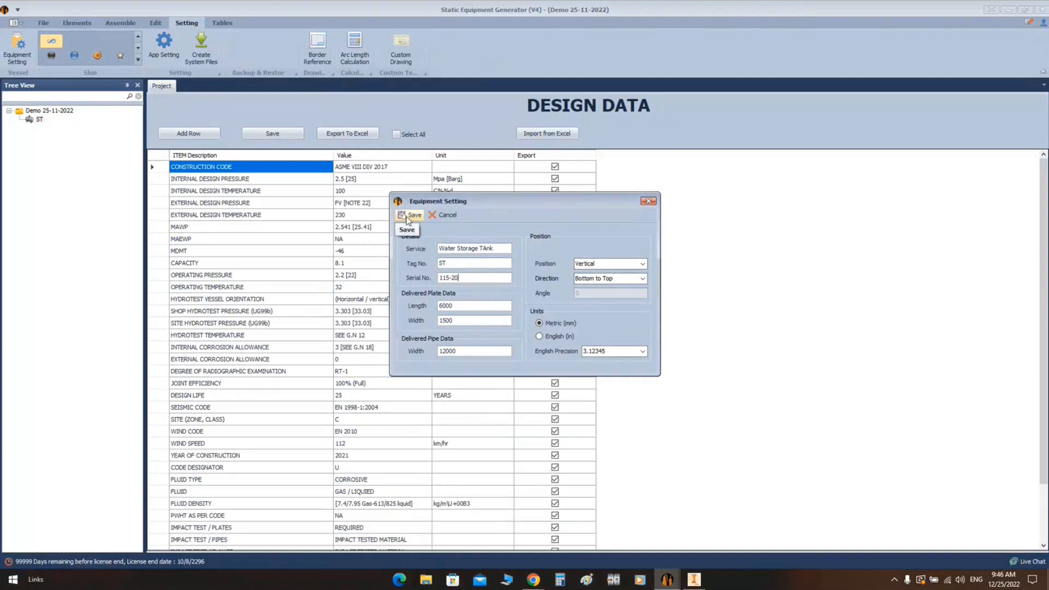
# Choose metric (mm) units with English precision 3.123 and save the equipment settings
pyautogui.click(549, 342)
pyautogui.click(557, 326)
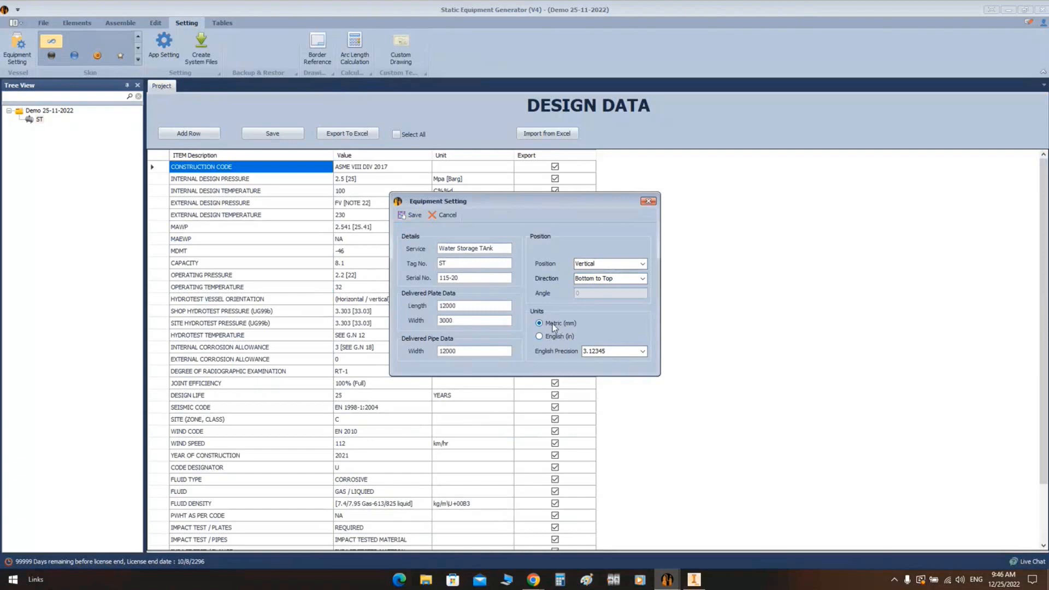
pyautogui.click(642, 351)
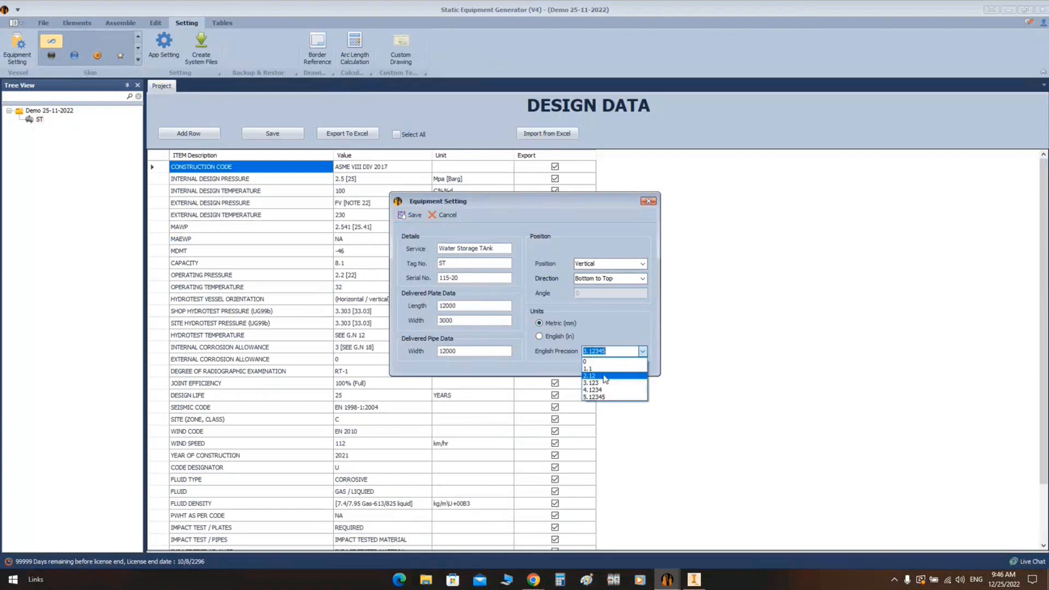
pyautogui.click(605, 373)
pyautogui.click(642, 351)
pyautogui.click(598, 385)
pyautogui.click(410, 214)
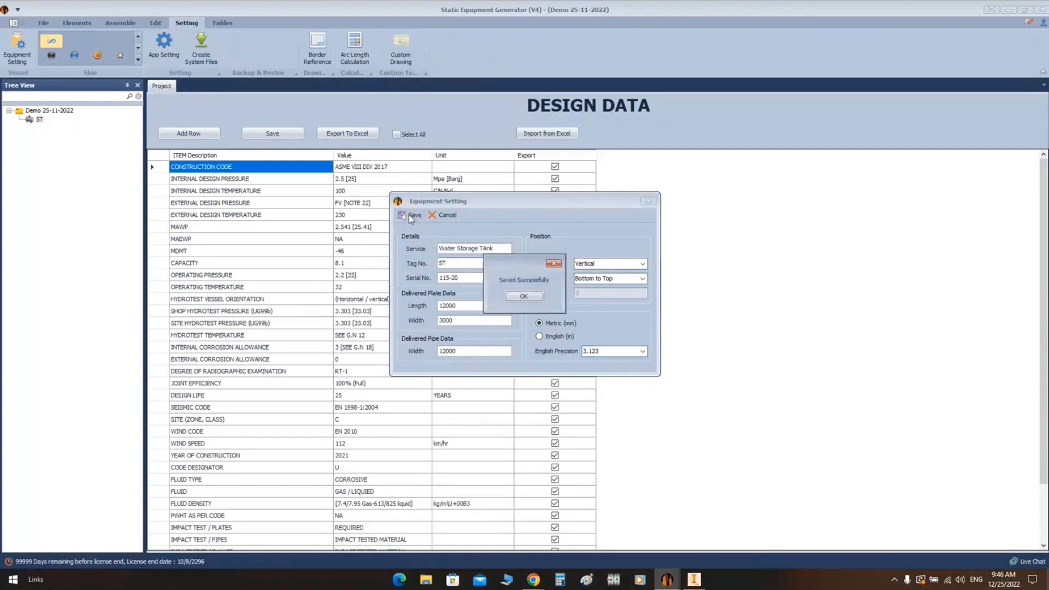
pyautogui.click(523, 296)
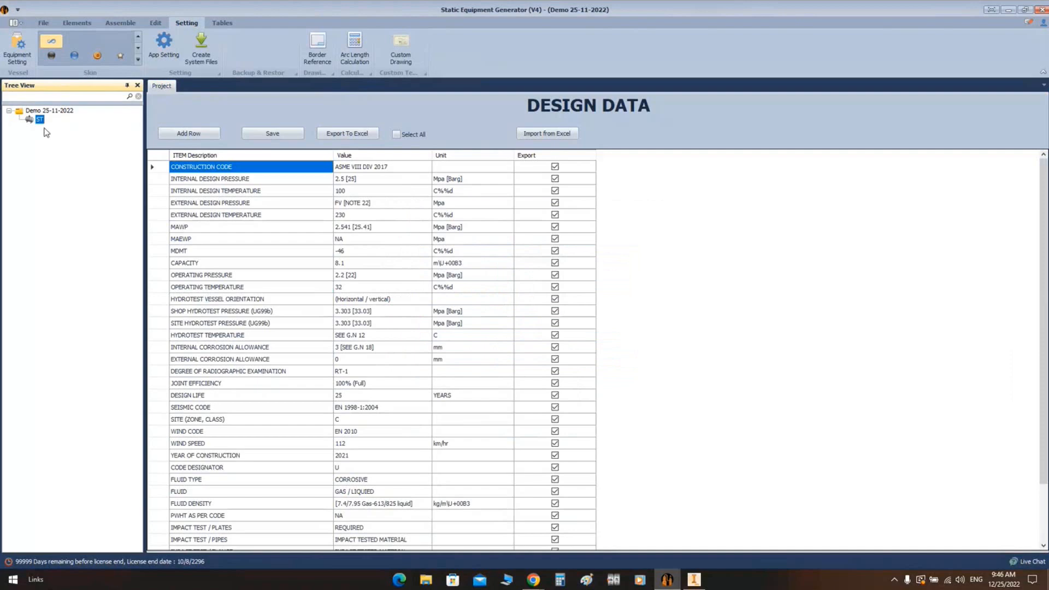
# Switch to Paint, enlarge the canvas to about 1162 × 667 px and draw a tall narrow rectangle about 43 × 425 px
pyautogui.click(80, 23)
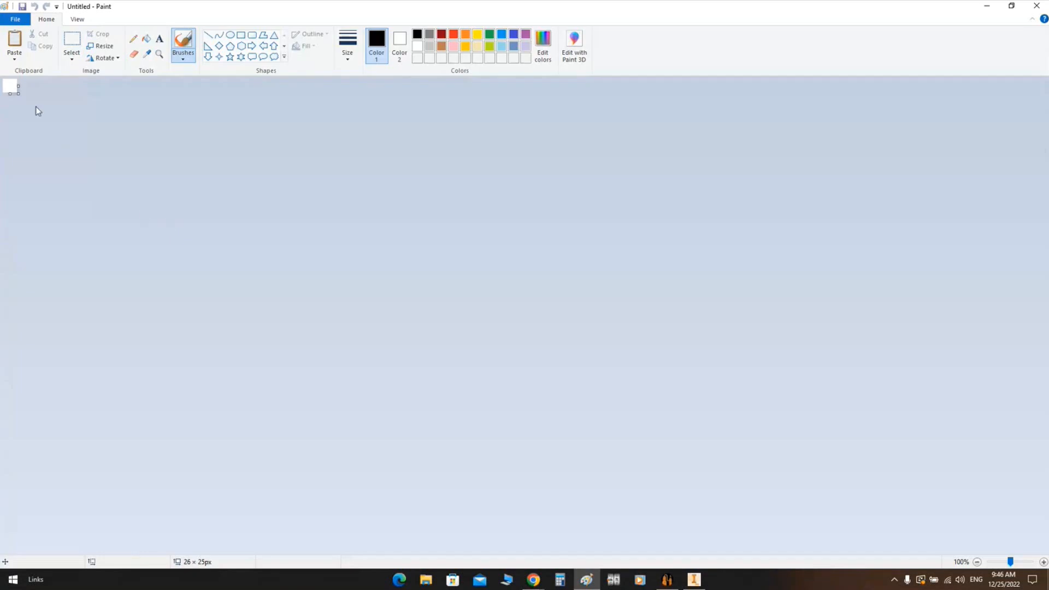
pyautogui.moveTo(18, 94); pyautogui.dragTo(639, 443)
pyautogui.click(240, 34)
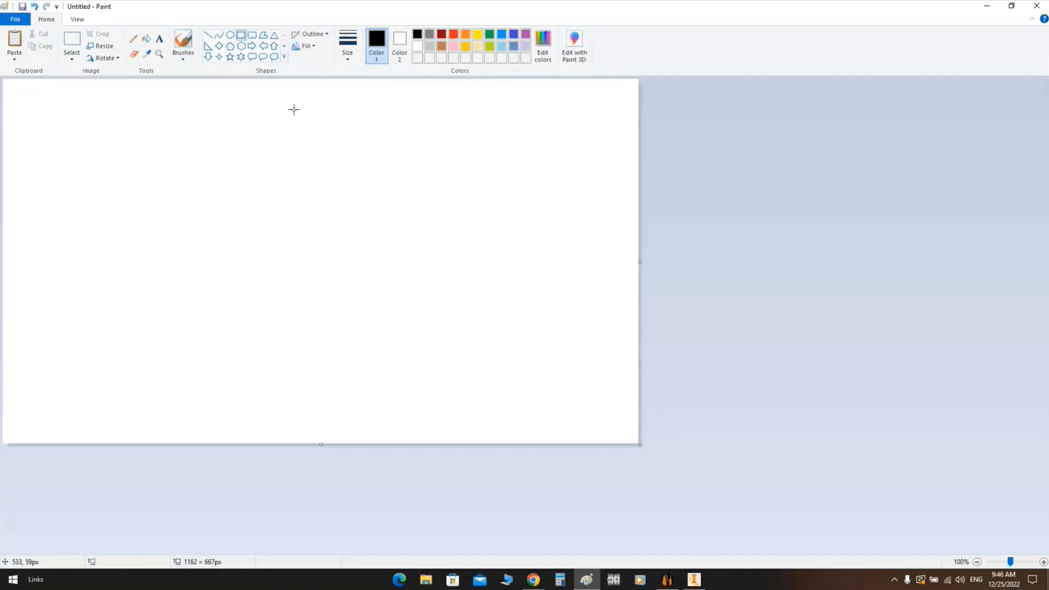
pyautogui.moveTo(267, 99)
pyautogui.mouseDown()
pyautogui.moveTo(300, 333)
pyautogui.moveTo(290, 331)
pyautogui.mouseUp()
# Draw a horizontal line beside the rectangle's upper end and label it with the text 9000
pyautogui.click(207, 34)
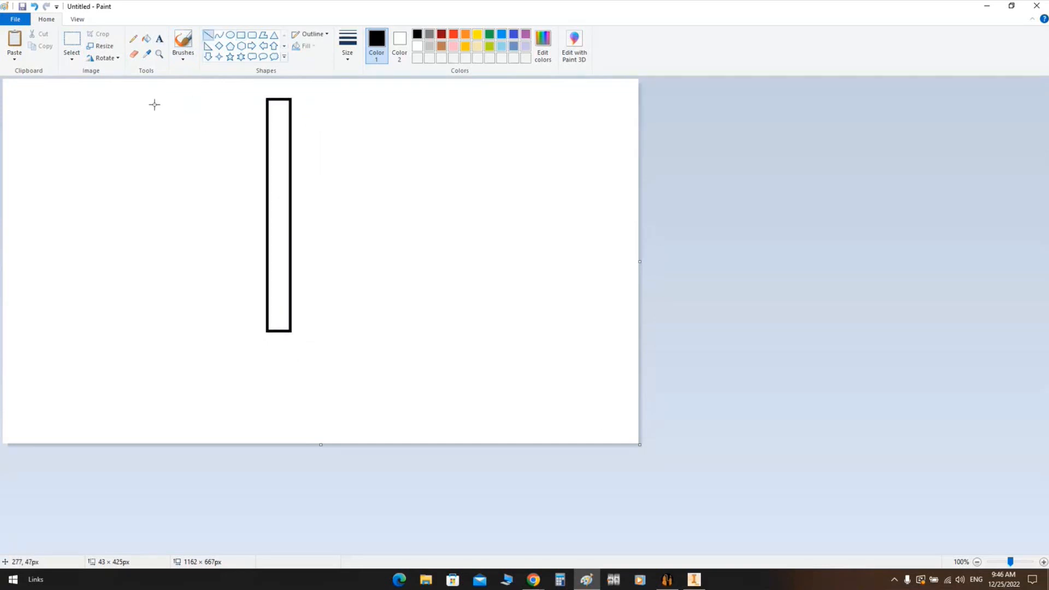
pyautogui.moveTo(148, 99); pyautogui.dragTo(256, 99)
pyautogui.click(160, 39)
pyautogui.click(66, 97)
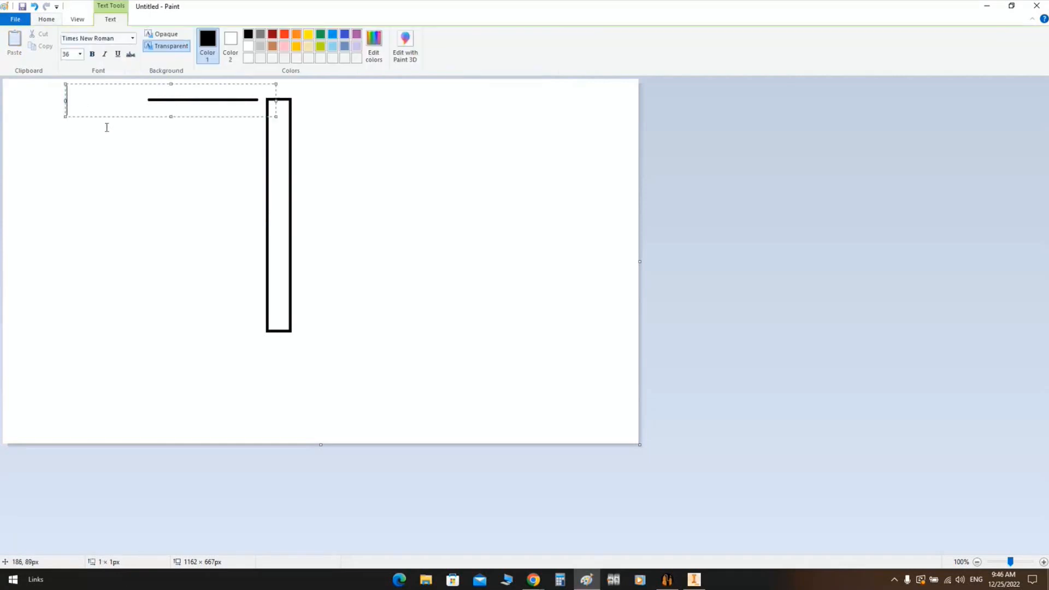
pyautogui.write('900')
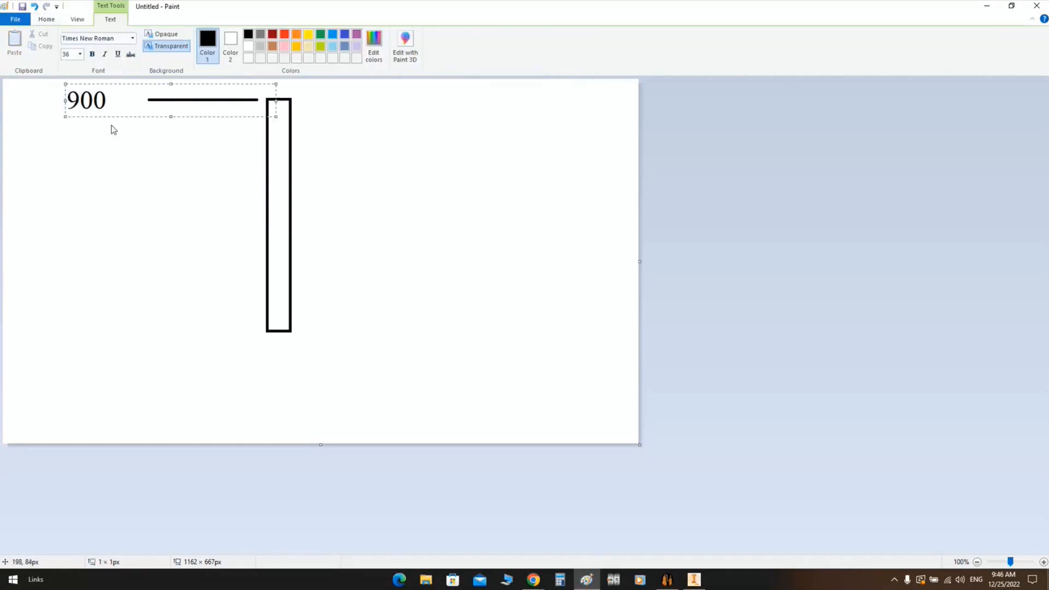
pyautogui.write('0')
pyautogui.moveTo(151, 84); pyautogui.dragTo(149, 87)
pyautogui.click(143, 189)
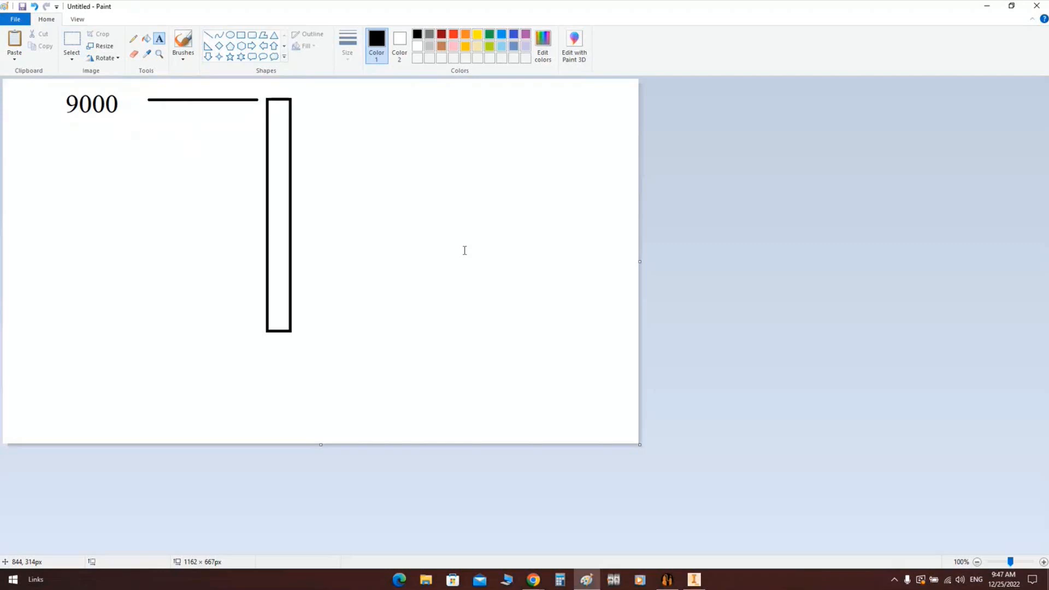
# Draw a base rectangle about 489 × 61 px beneath the tall one, filling the base orange and the tall one red
pyautogui.click(241, 34)
pyautogui.moveTo(165, 334); pyautogui.dragTo(434, 369)
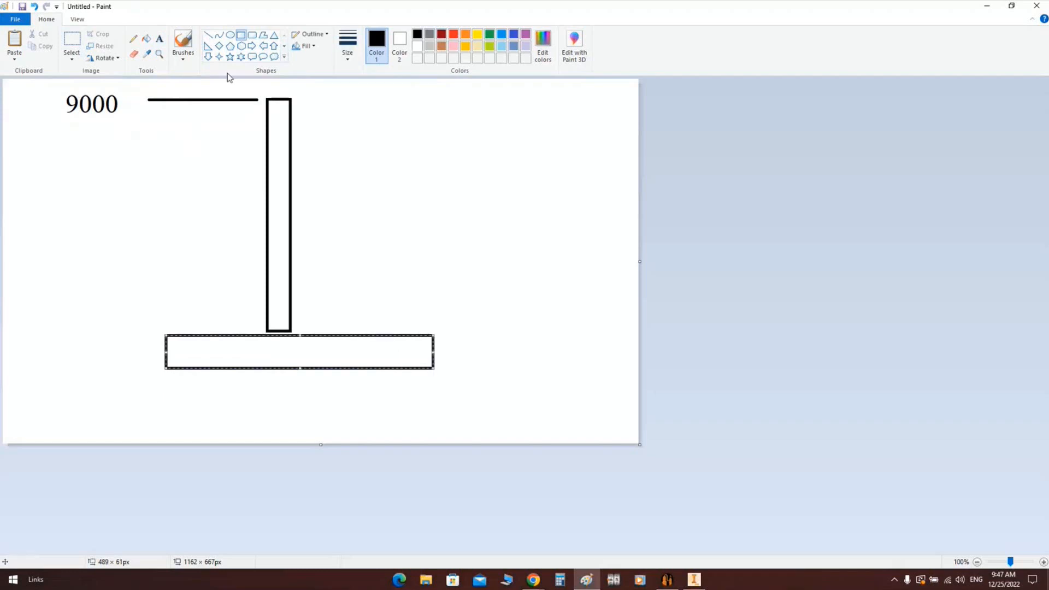
pyautogui.click(147, 39)
pyautogui.click(465, 34)
pyautogui.click(351, 360)
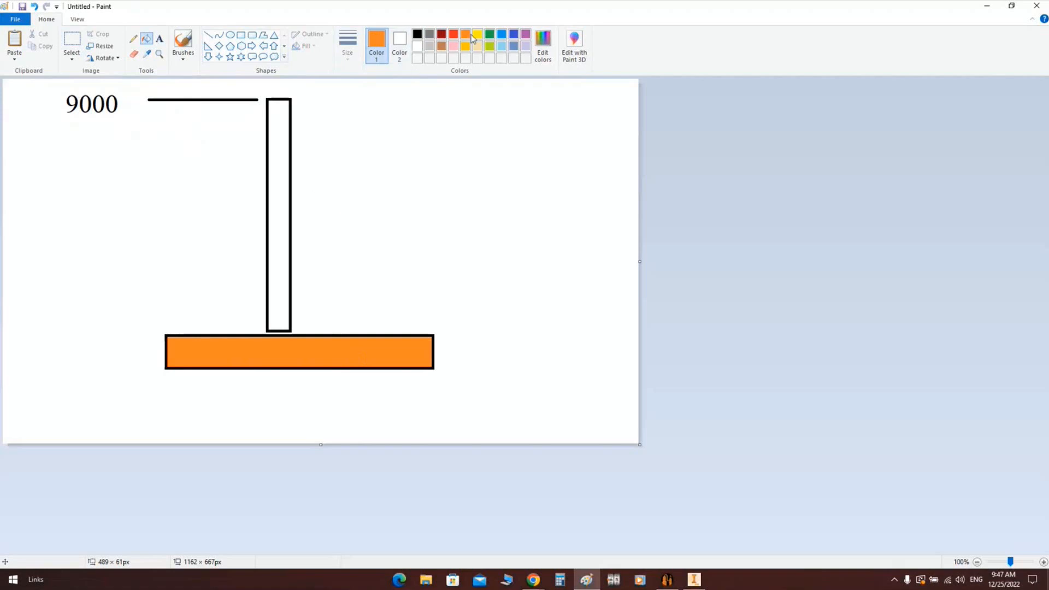
pyautogui.click(454, 34)
pyautogui.click(284, 115)
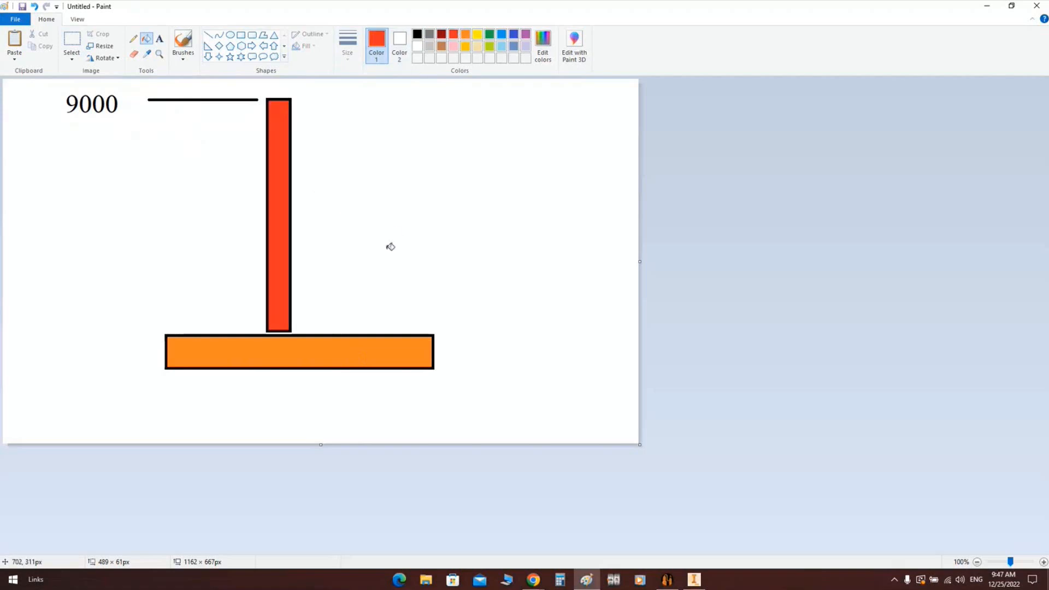
# Add the black text 10 beside the upper end of the red rectangle
pyautogui.click(159, 38)
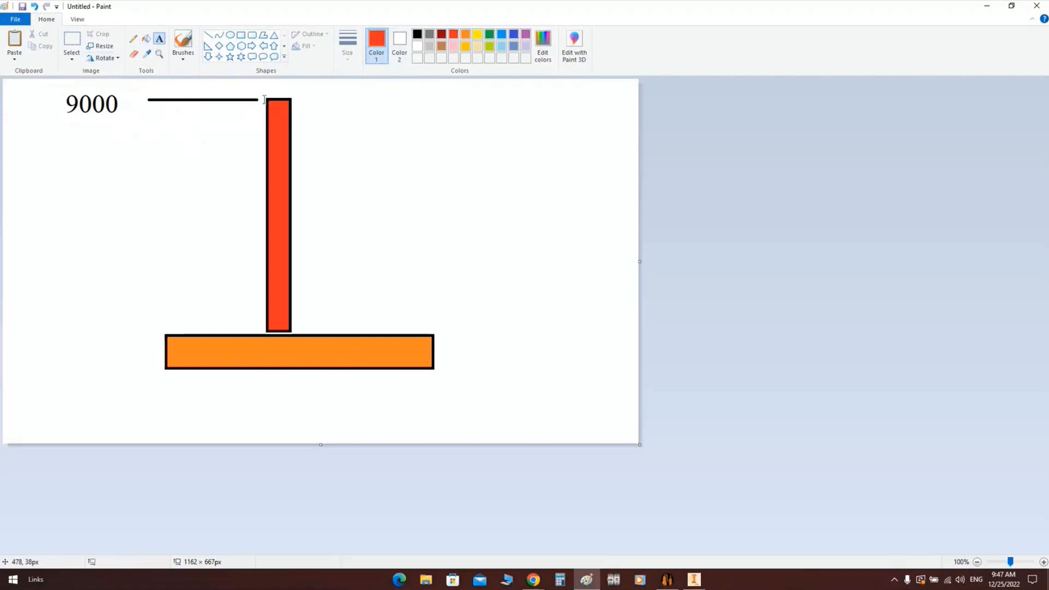
pyautogui.click(268, 91)
pyautogui.write('10')
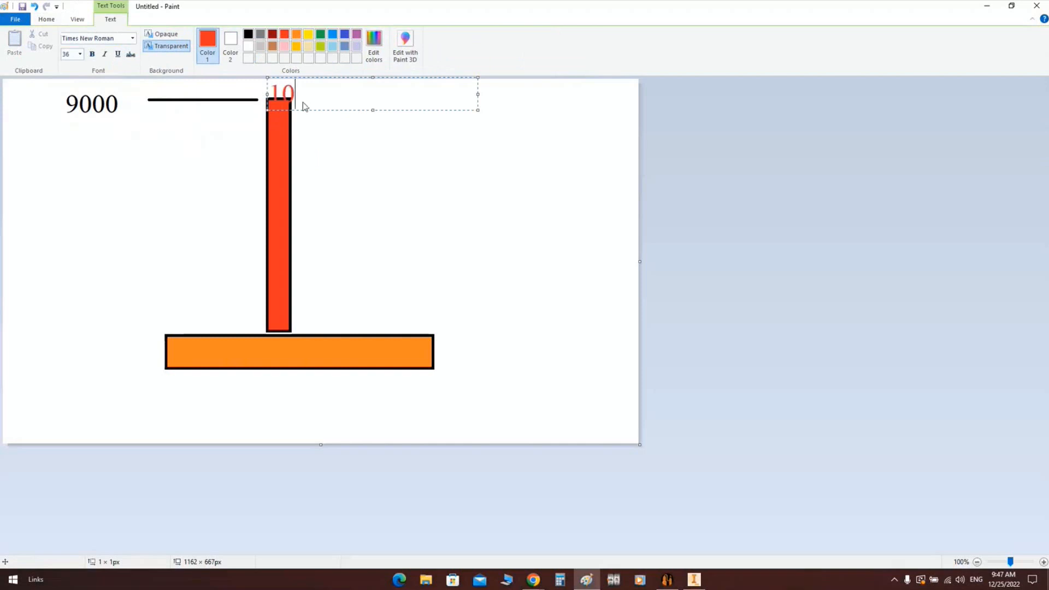
pyautogui.hotkey('ctrl', 'a')
pyautogui.click(248, 34)
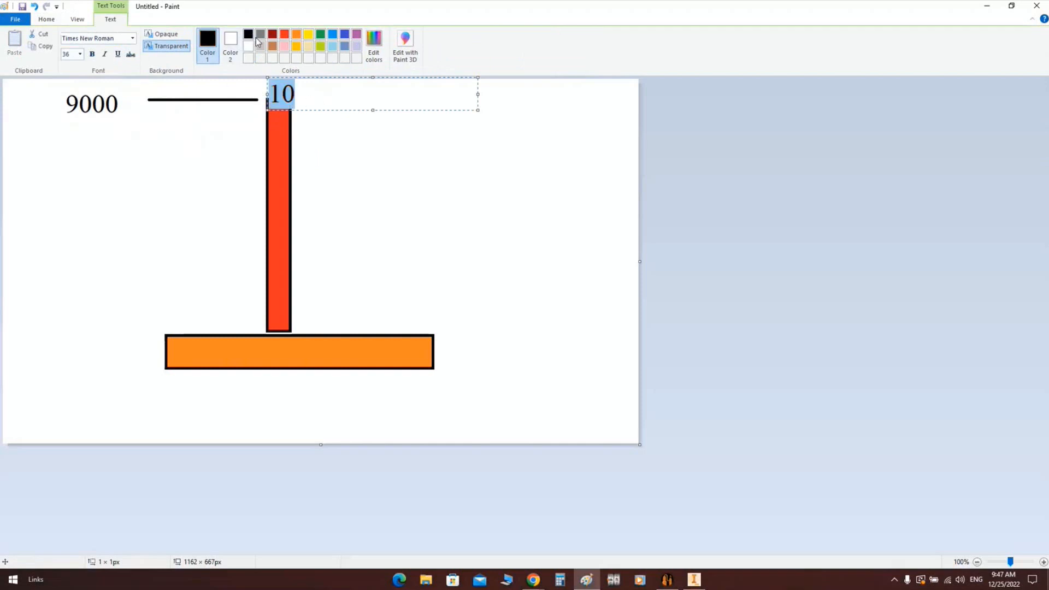
pyautogui.moveTo(328, 109); pyautogui.dragTo(356, 116)
pyautogui.click(355, 145)
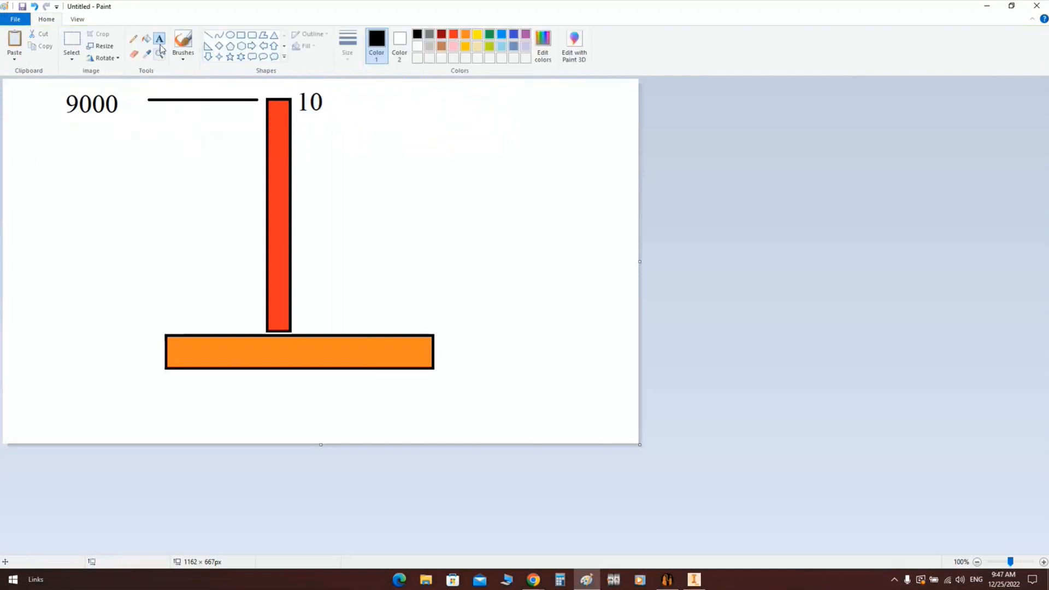
# Place the text 60 just above the part of the orange base that projects beyond the red rectangle
pyautogui.click(344, 307)
pyautogui.write('60')
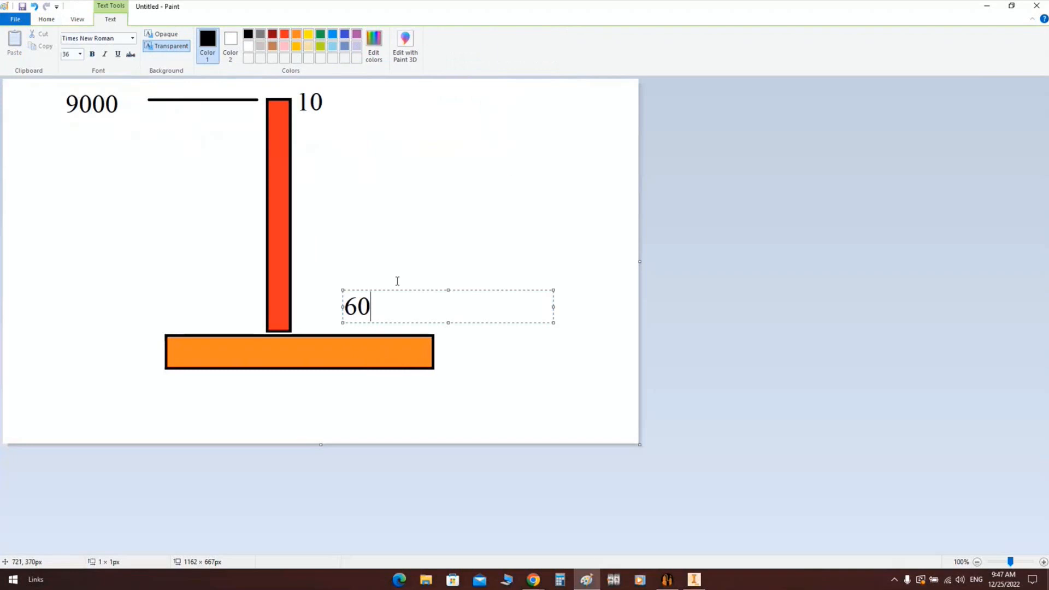
pyautogui.moveTo(399, 293); pyautogui.dragTo(386, 288)
pyautogui.click(388, 355)
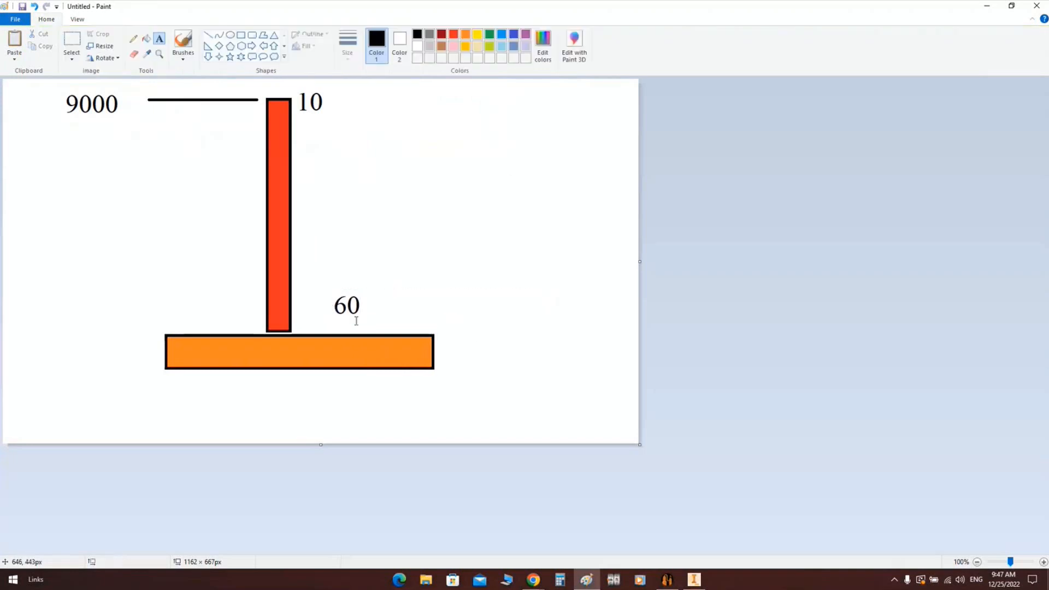
# Draw a vertical line about 78 px and a horizontal line about 461 px below the base, and label the dimension 9140
pyautogui.click(208, 35)
pyautogui.moveTo(433, 378); pyautogui.dragTo(433, 421)
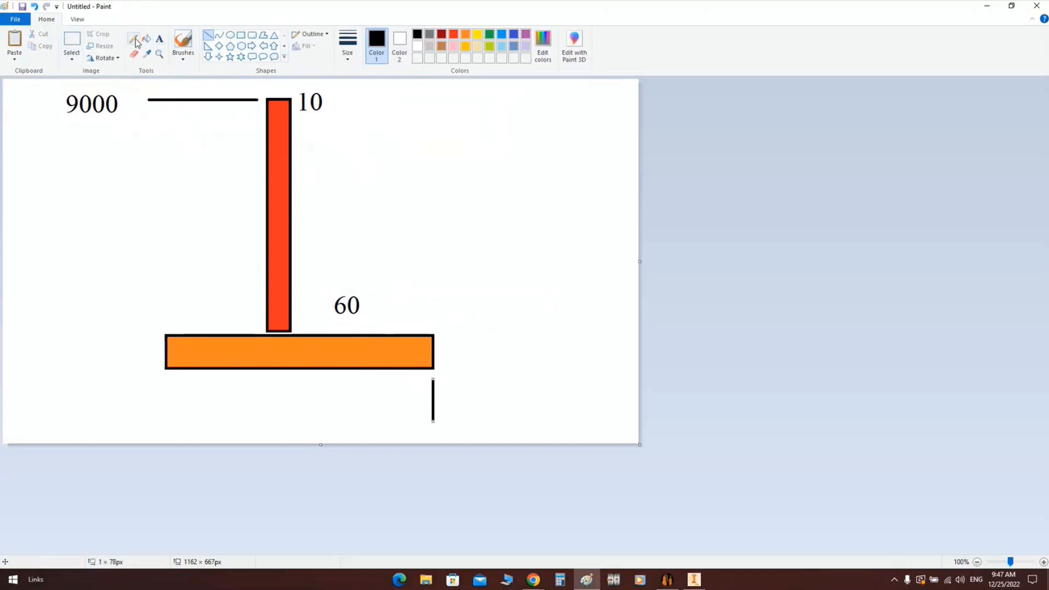
pyautogui.moveTo(172, 420); pyautogui.dragTo(424, 420)
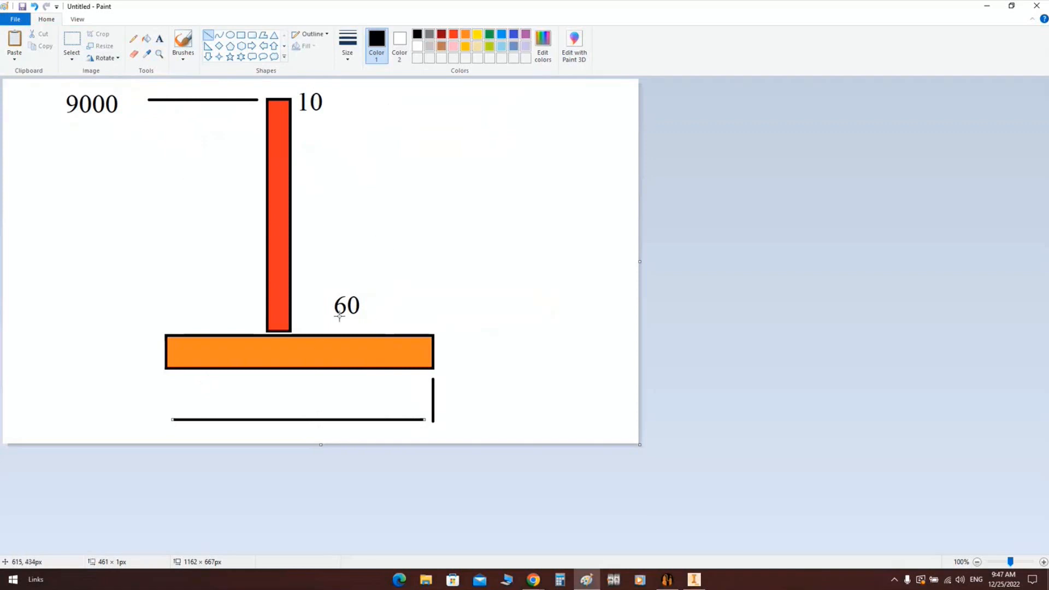
pyautogui.click(159, 38)
pyautogui.click(255, 394)
pyautogui.write('91')
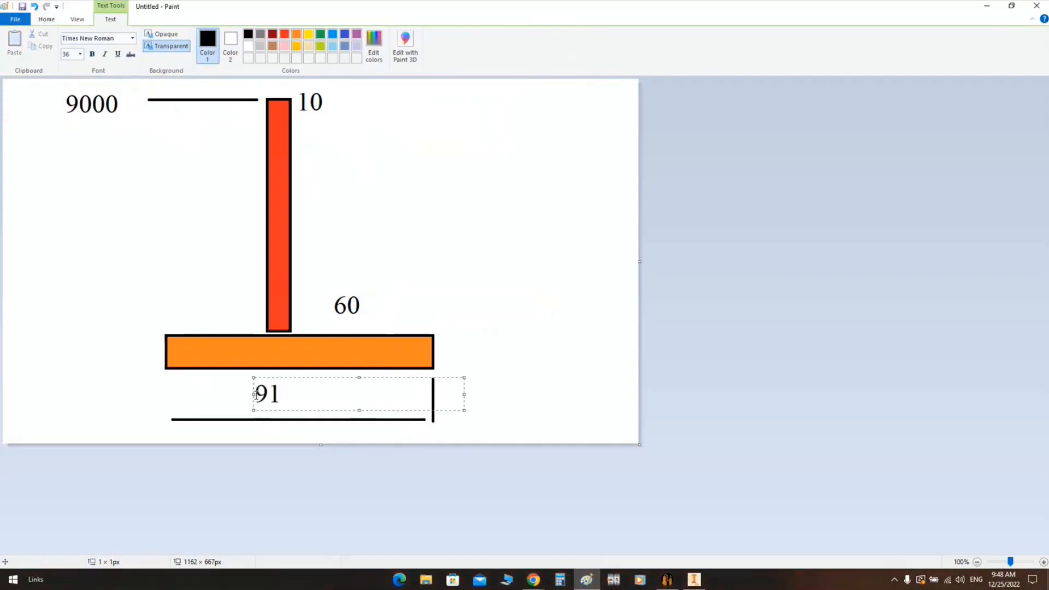
pyautogui.write('40')
pyautogui.moveTo(340, 382); pyautogui.dragTo(340, 388)
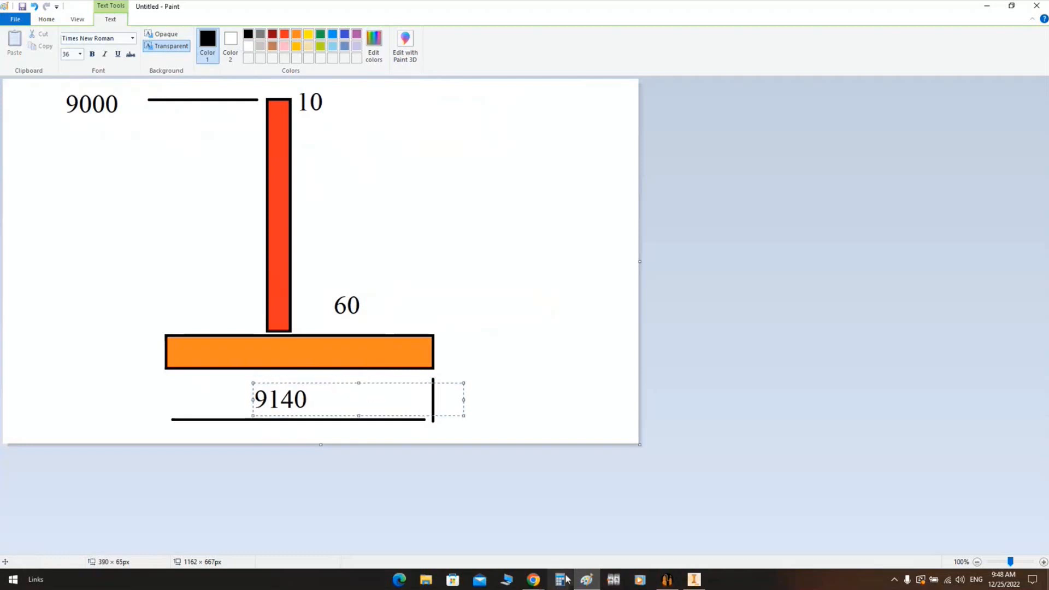
# Calculate 9000 + 20 + 120 in Calculator, close it and finish the dimension text in Paint
pyautogui.write('900')
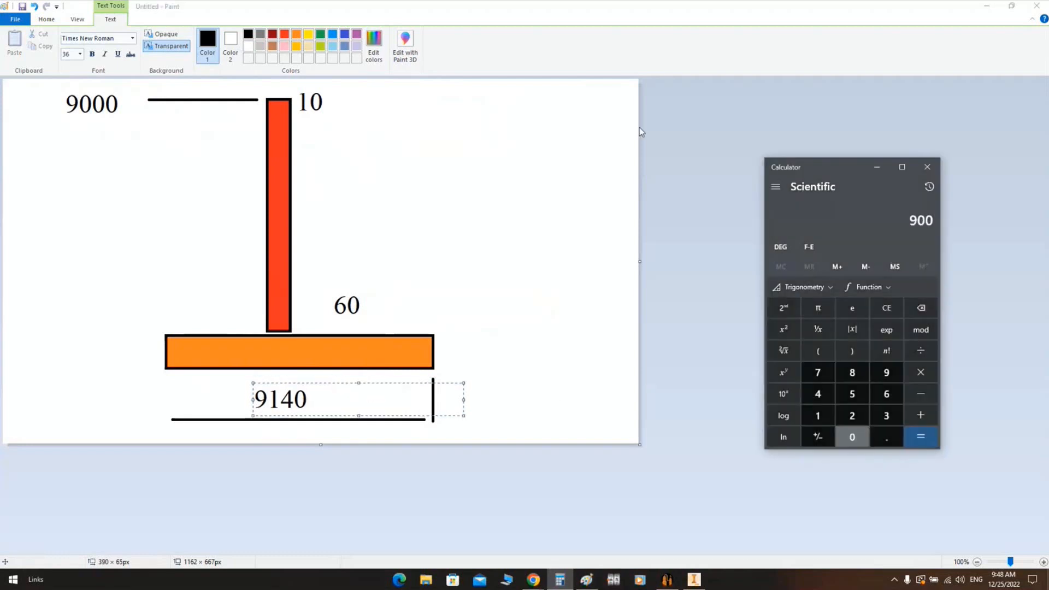
pyautogui.write('0 + 20 ')
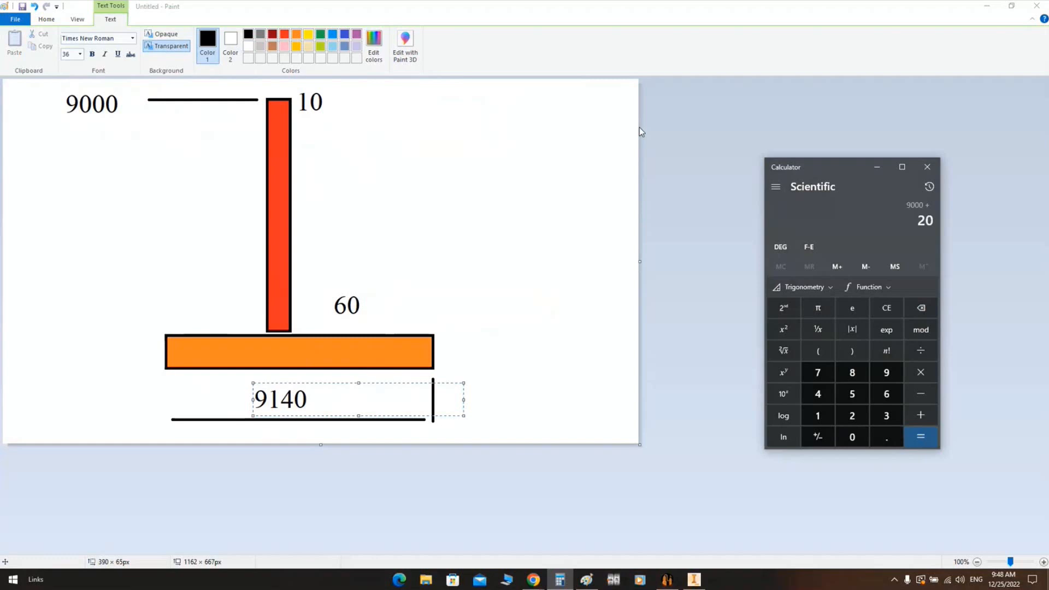
pyautogui.write('+ 120 =')
pyautogui.click(926, 166)
pyautogui.click(383, 430)
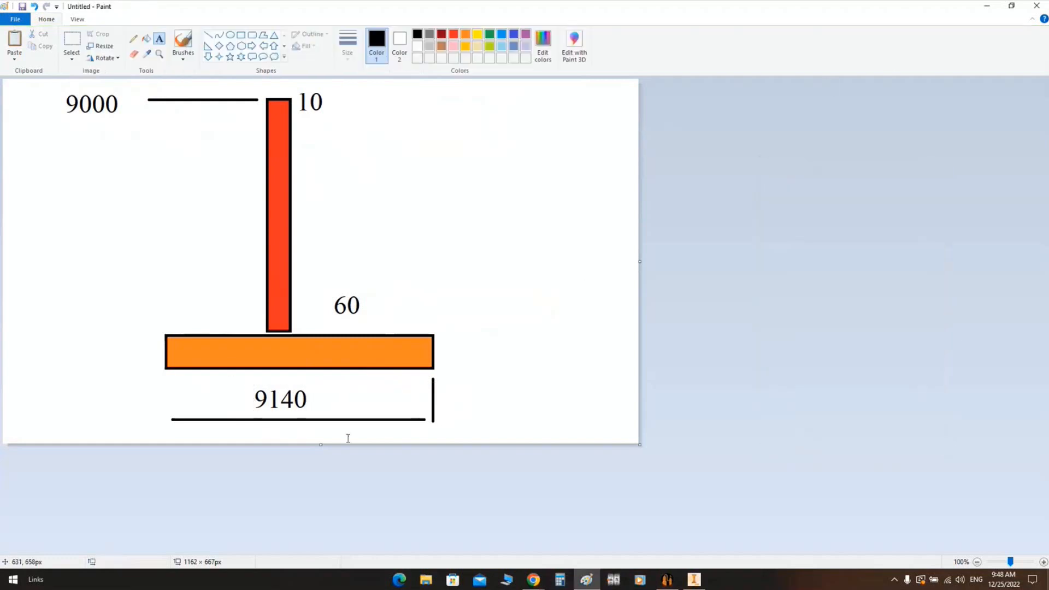
# Minimize the open windows, open the SEG Storage Tanks presentation from the desktop and display its Bottom Plates slide
pyautogui.click(666, 579)
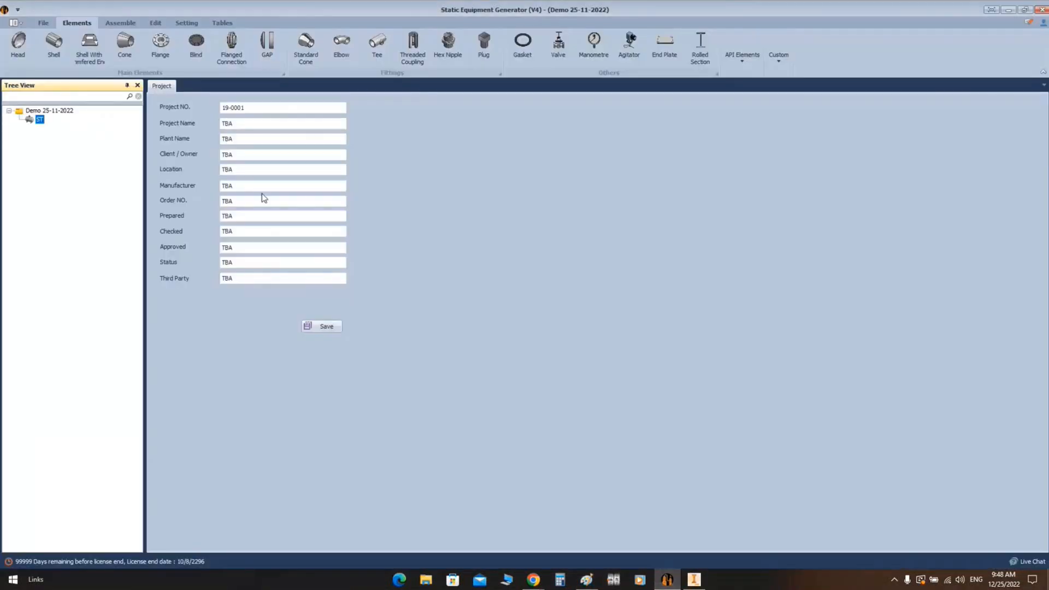
pyautogui.click(742, 58)
pyautogui.hotkey('alt', 'Tab')
pyautogui.click(986, 6)
pyautogui.click(988, 7)
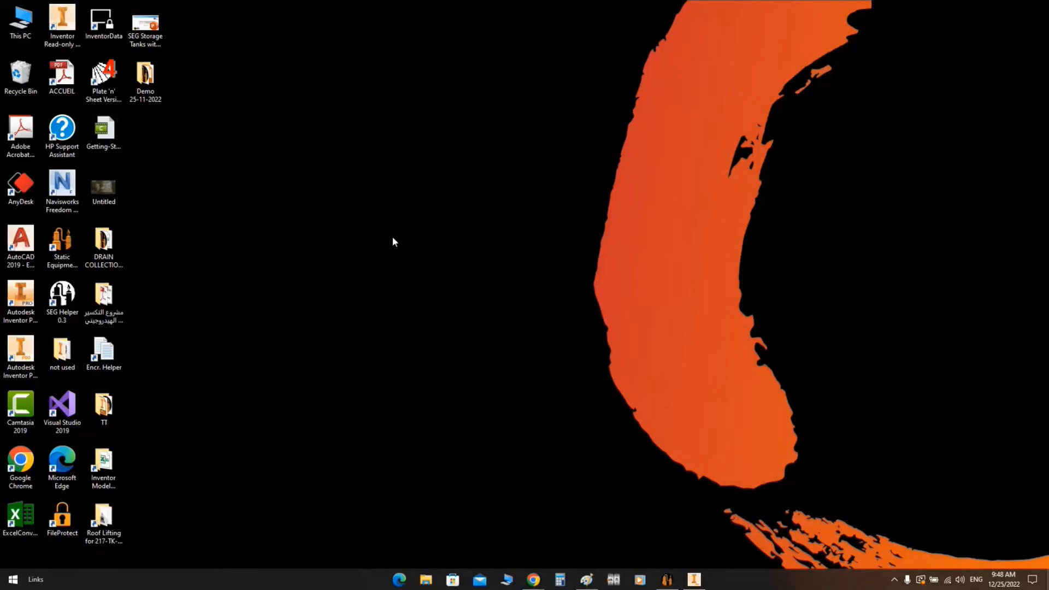
pyautogui.doubleClick(145, 24)
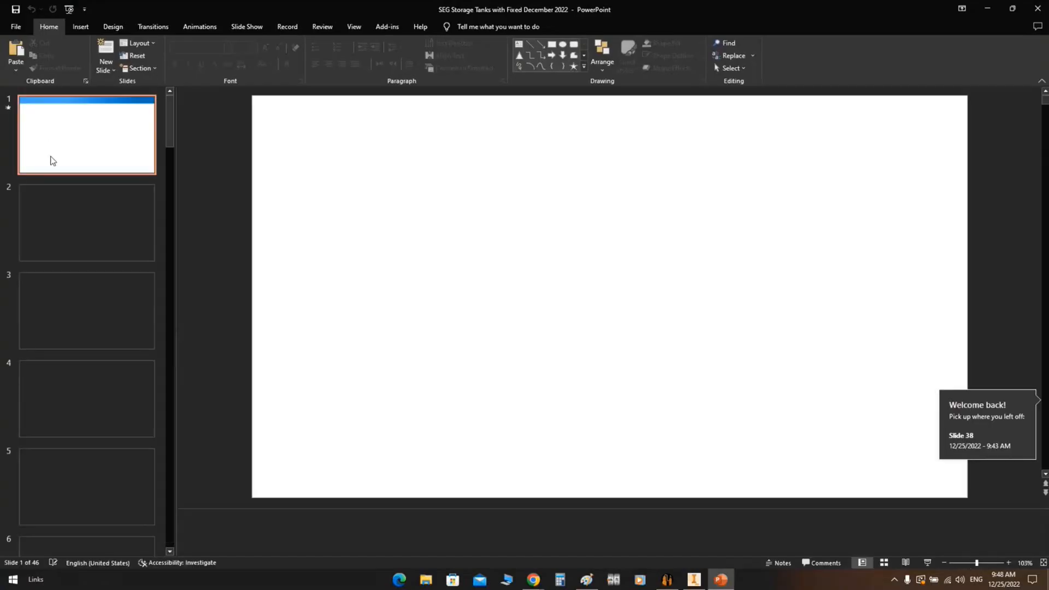
pyautogui.scroll(-7, 108, 384)
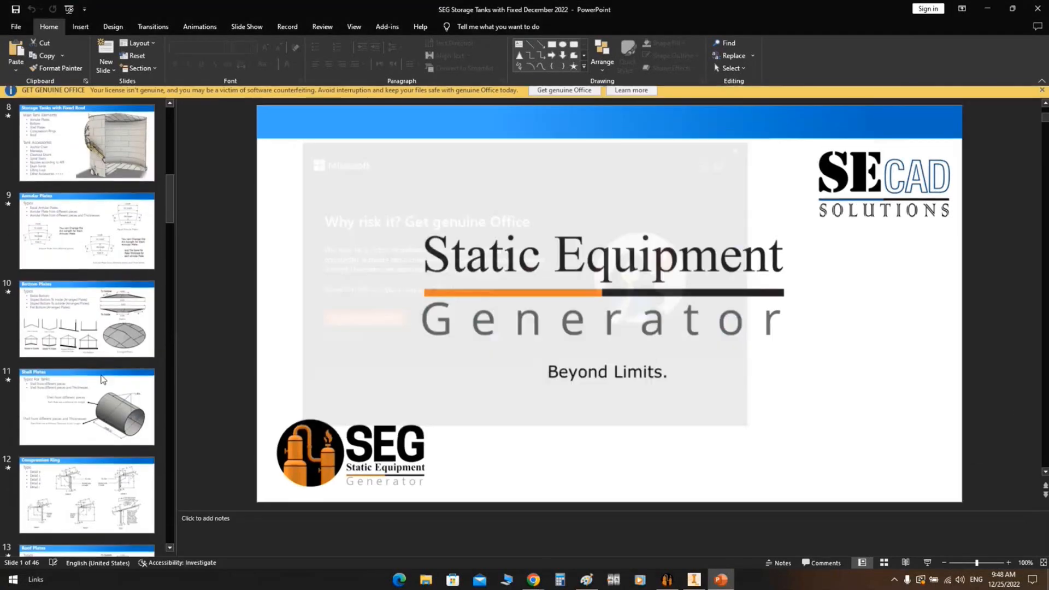
pyautogui.click(102, 349)
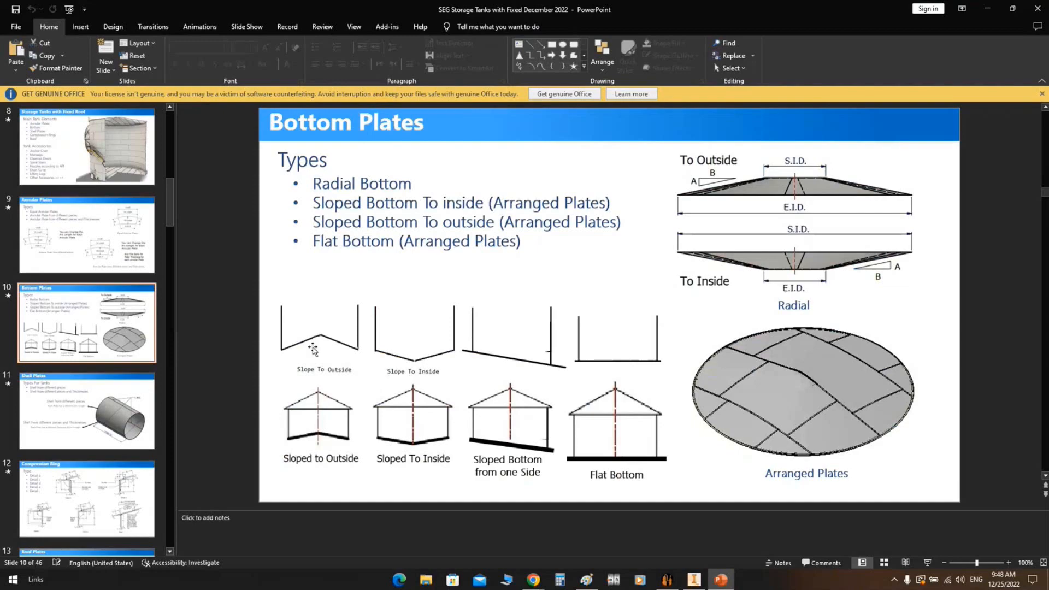
# Compare the API elements in Static Equipment Generator with the bottom types illustrated on the Bottom Plates slide in PowerPoint
pyautogui.click(721, 580)
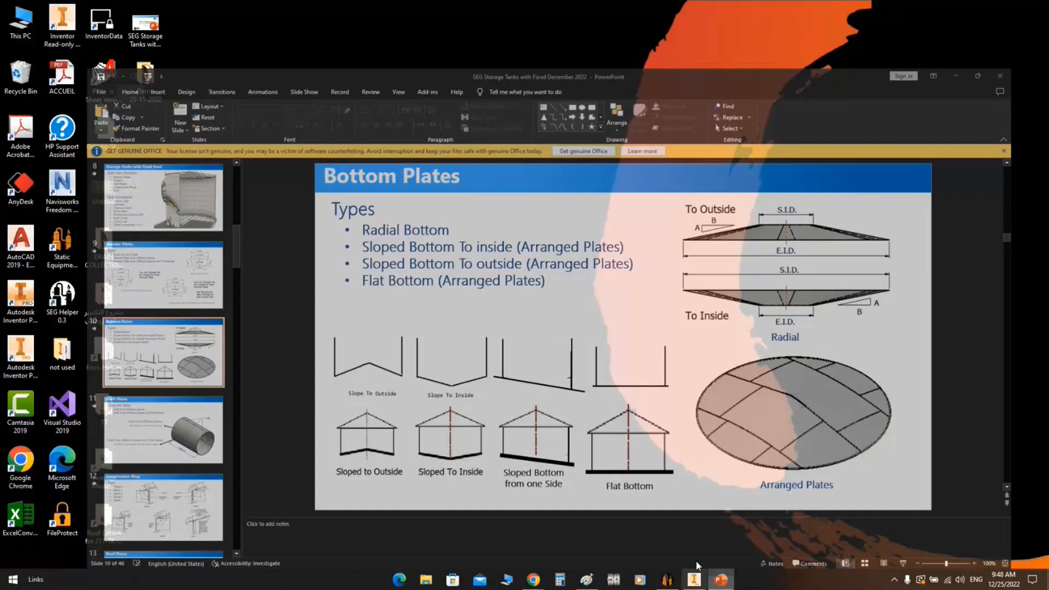
pyautogui.click(667, 579)
pyautogui.click(740, 60)
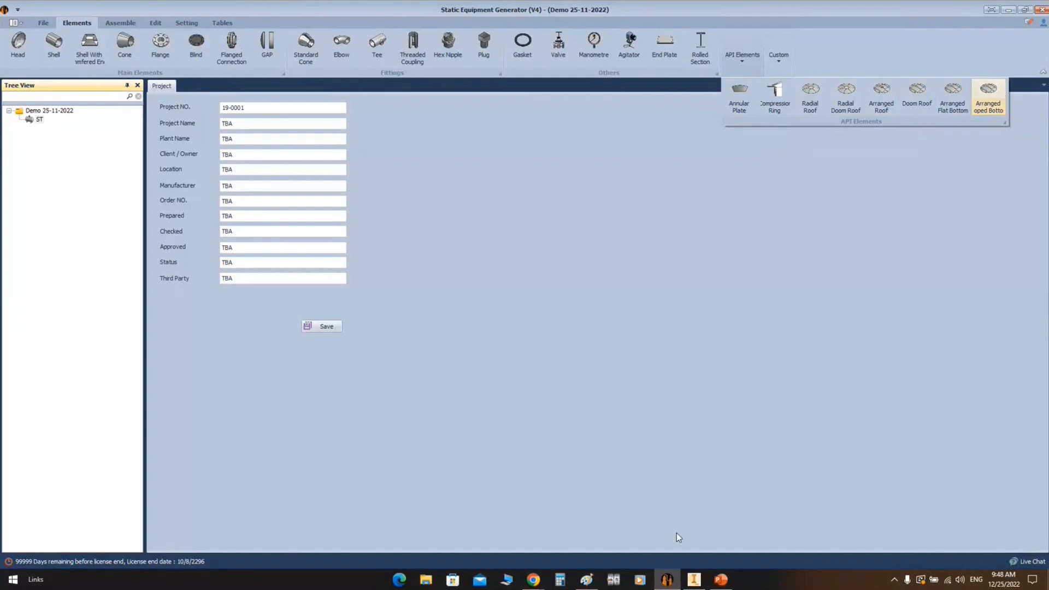
pyautogui.click(715, 585)
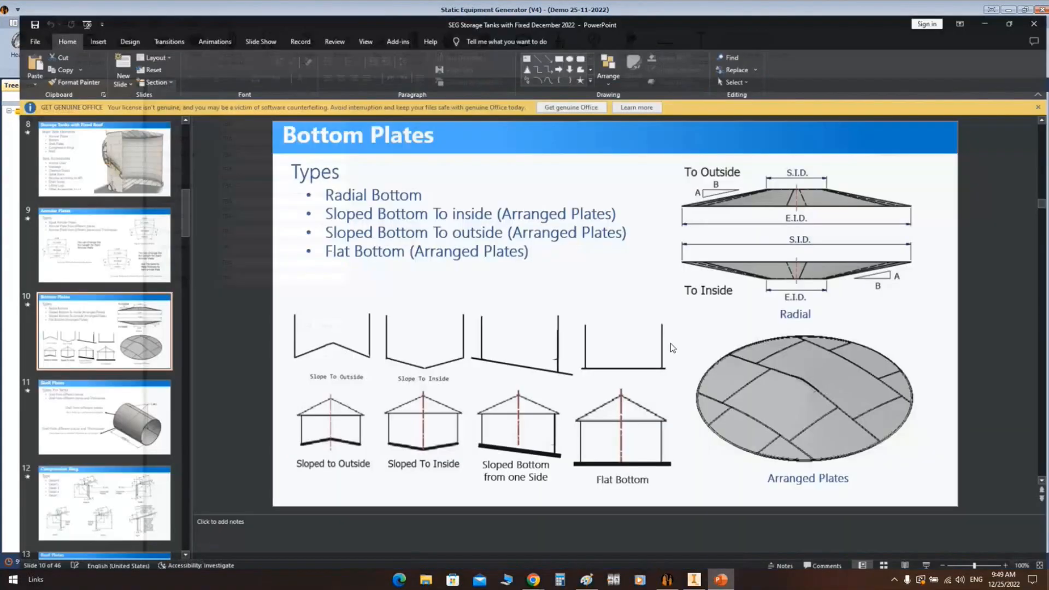
pyautogui.click(397, 327)
pyautogui.click(320, 321)
pyautogui.click(506, 472)
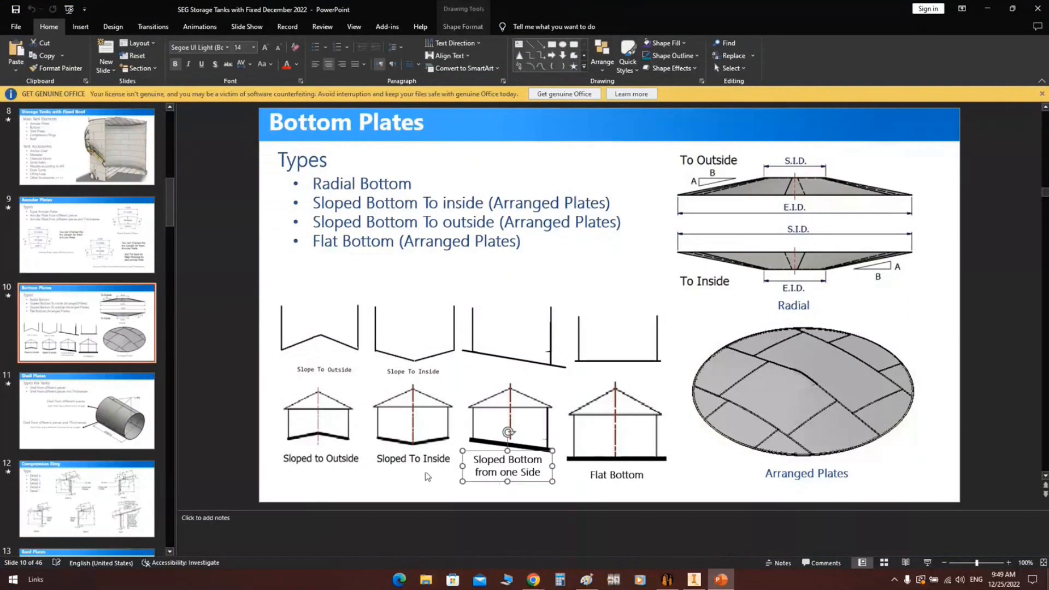
pyautogui.click(417, 465)
pyautogui.click(326, 467)
# Switch to Static Equipment Generator and add an arranged flat bottom element with the part name Bottom
pyautogui.click(720, 579)
pyautogui.click(739, 62)
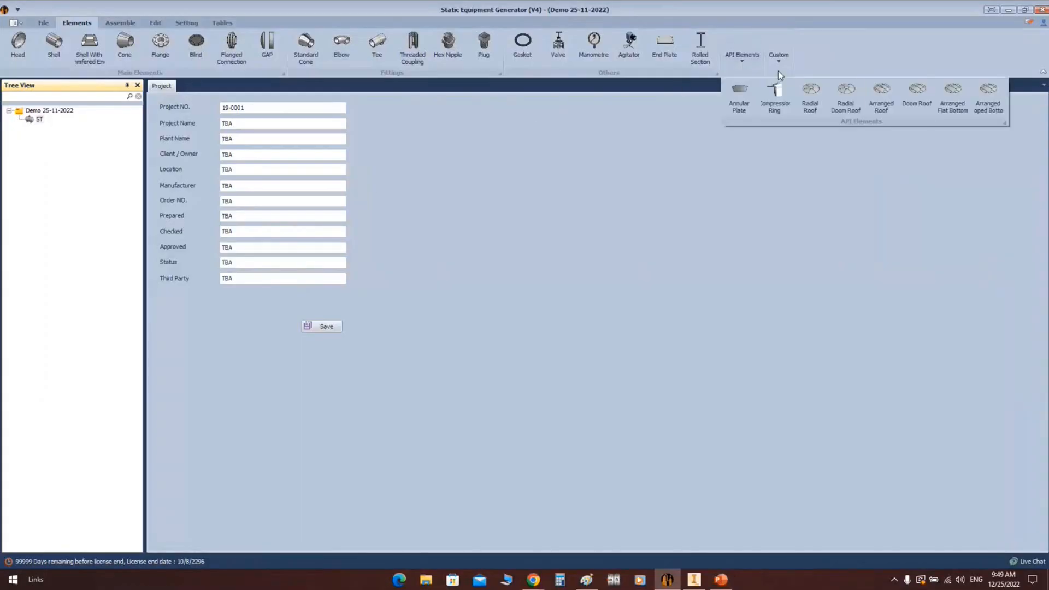
pyautogui.click(957, 104)
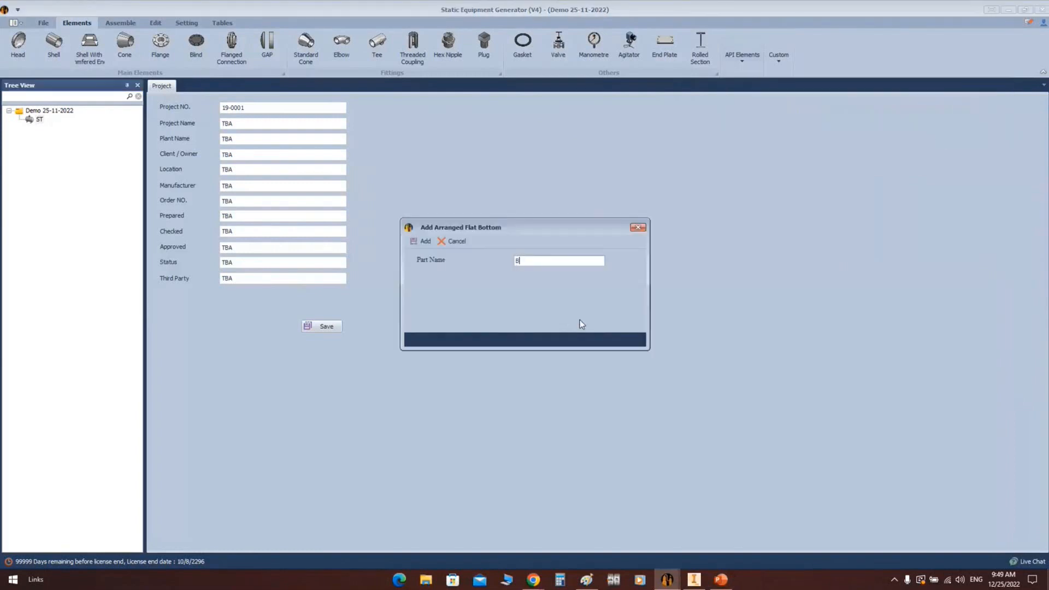
pyautogui.write('Bottom Plate')
pyautogui.press('BackSpace')
pyautogui.press('BackSpace')
pyautogui.press('BackSpace')
pyautogui.press('BackSpace')
pyautogui.press('BackSpace')
pyautogui.press('BackSpace')
pyautogui.press('Return')
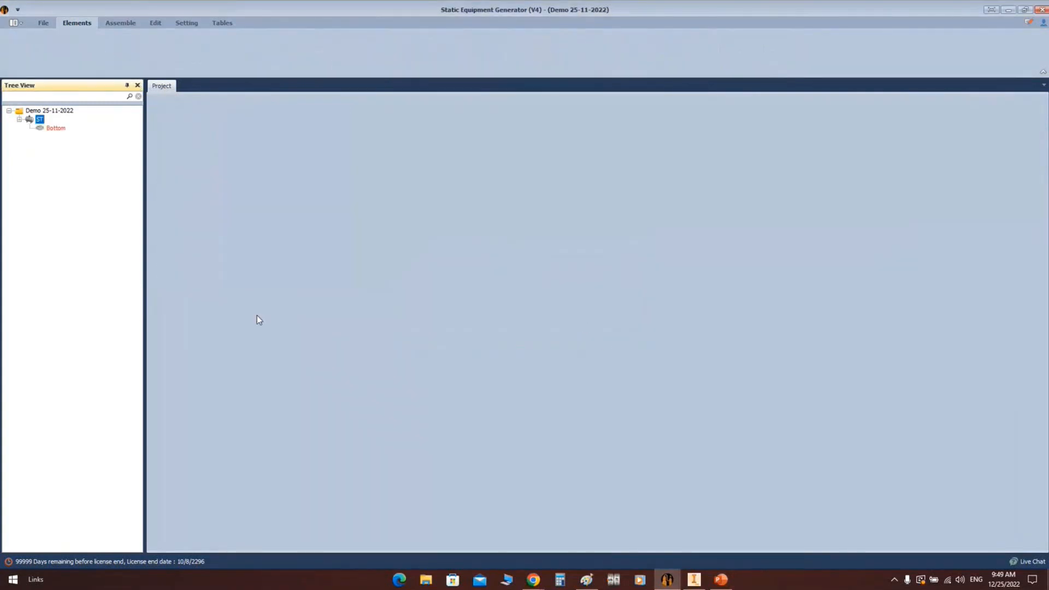
# Open the Bottom element's parameters and set the bottom plate diameter to 9140 mm
pyautogui.click(61, 129)
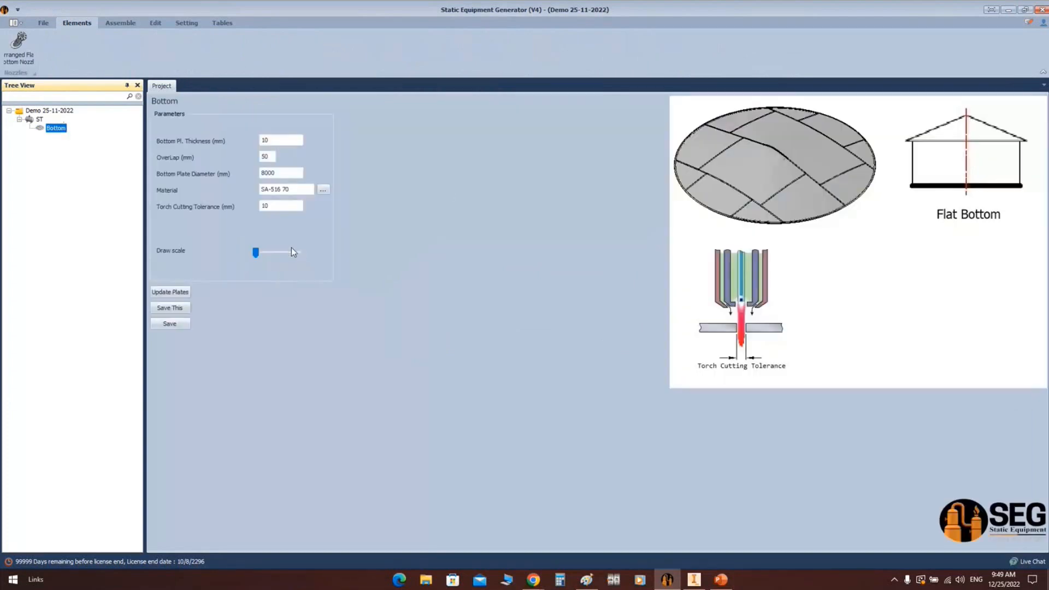
pyautogui.moveTo(277, 140); pyautogui.dragTo(251, 145)
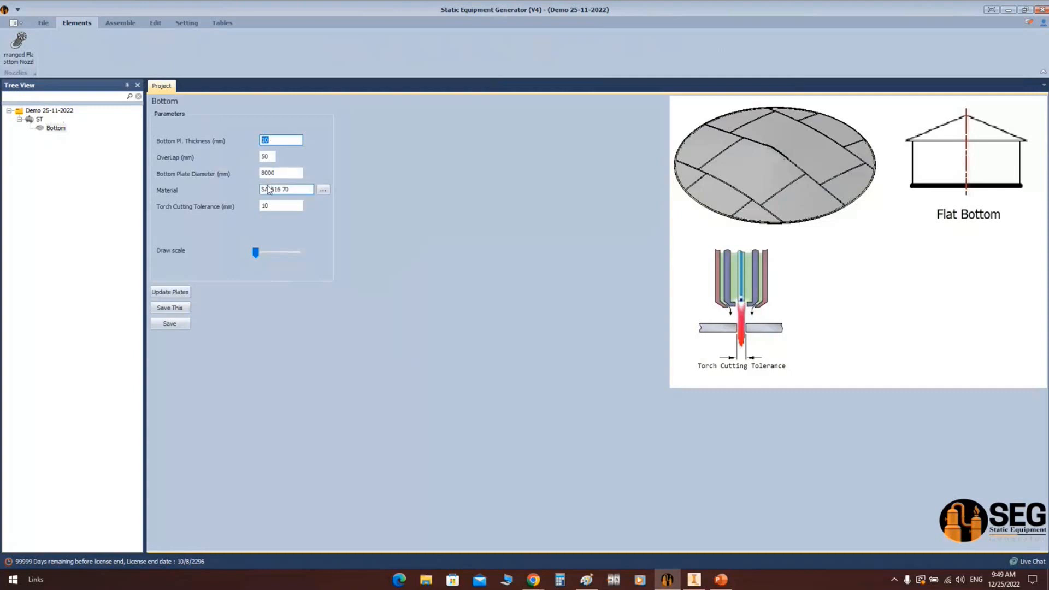
pyautogui.click(266, 157)
pyautogui.click(288, 174)
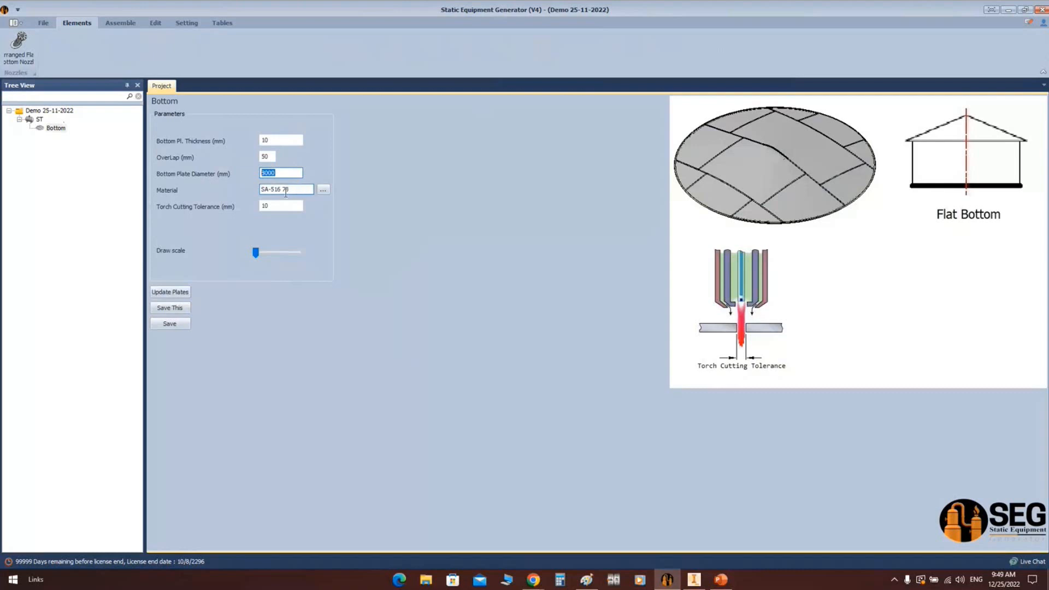
pyautogui.write('9140')
pyautogui.click(304, 189)
pyautogui.press('Tab')
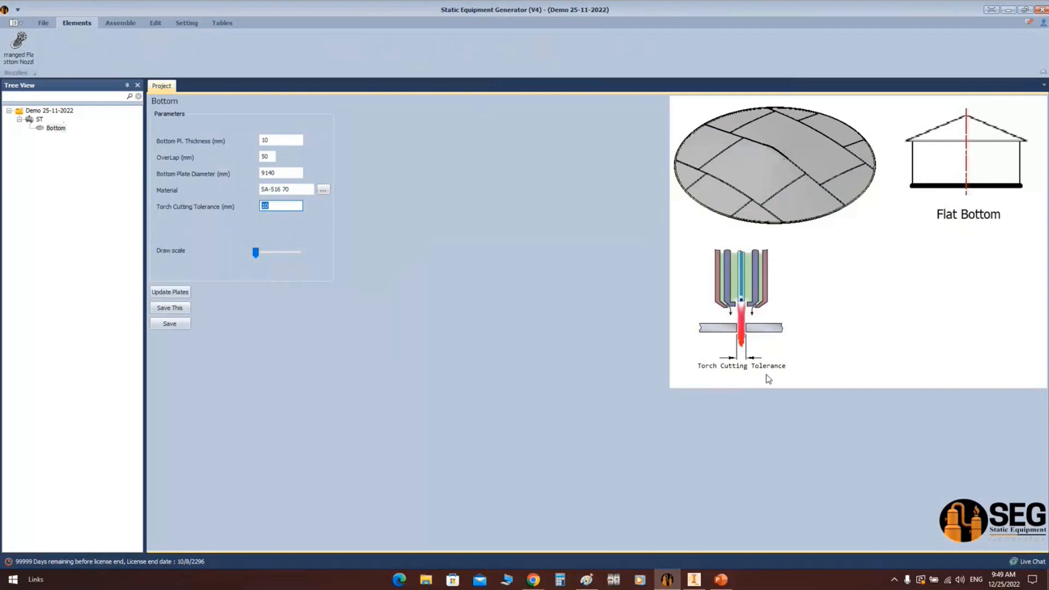
# Switch to Paint, start a new drawing without saving the old sketch and draw a wide rectangle about 928 × 255 px
pyautogui.click(587, 579)
pyautogui.click(15, 19)
pyautogui.click(137, 112)
pyautogui.click(542, 289)
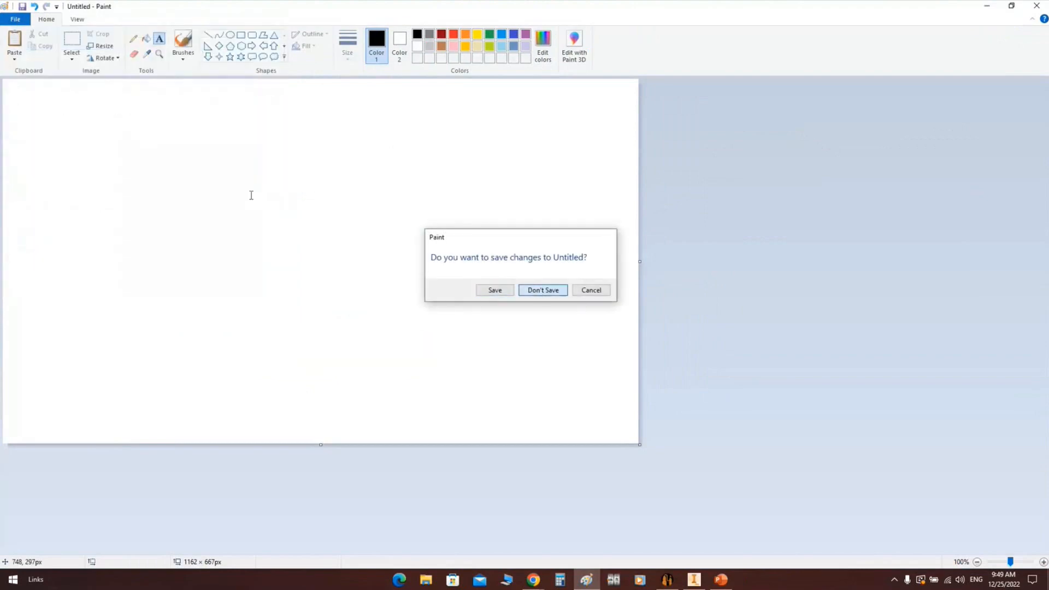
pyautogui.click(241, 35)
pyautogui.moveTo(64, 169); pyautogui.dragTo(572, 308)
# Label the sketched rectangle's upper edge with the text 6000
pyautogui.click(156, 40)
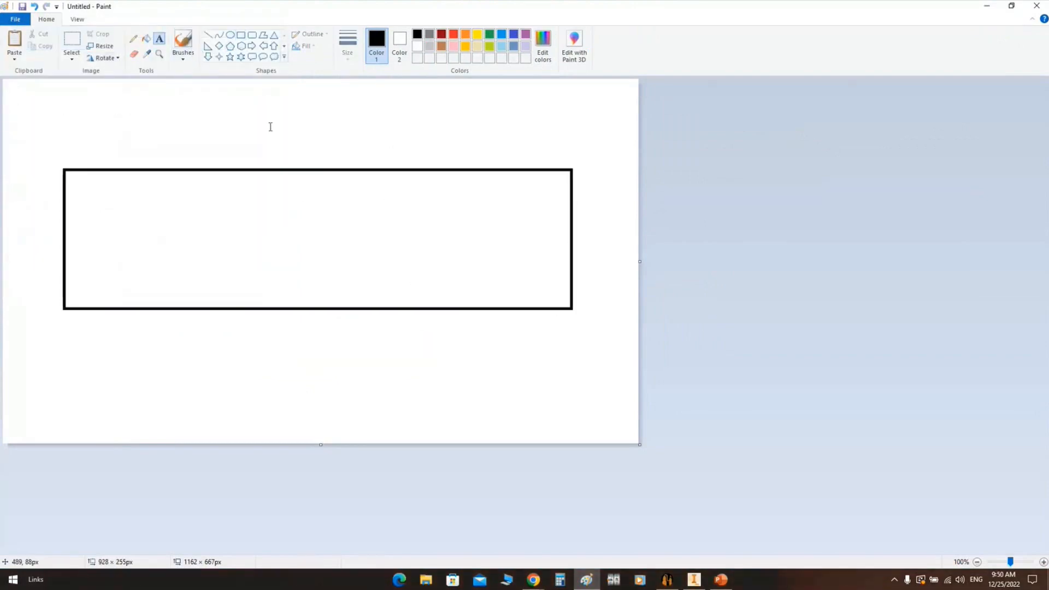
pyautogui.click(300, 137)
pyautogui.write('6000')
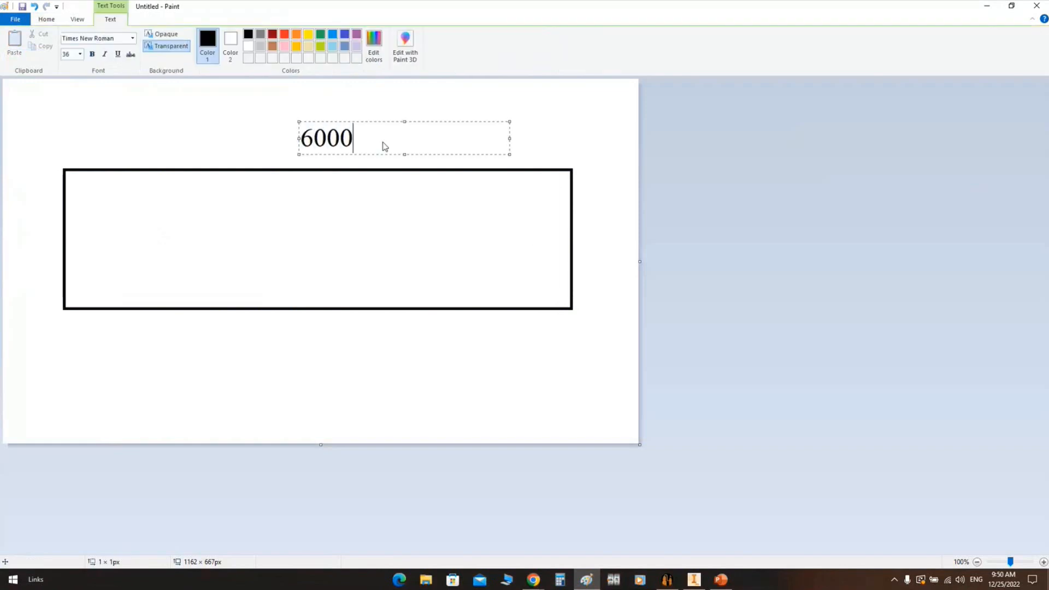
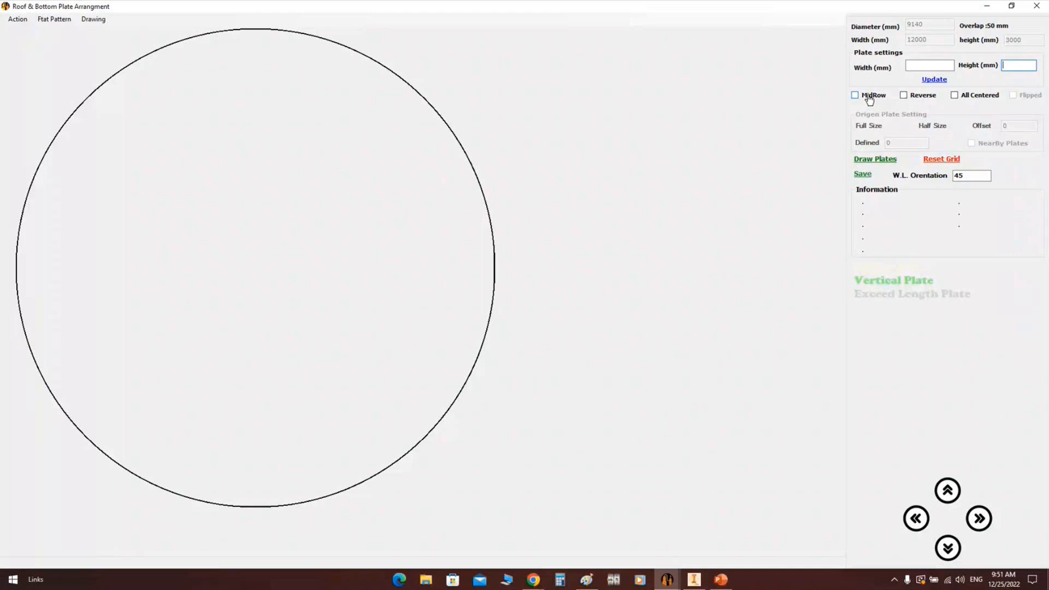
# Enable MidRow for the bottom plate arrangement, then switch to Paint and start a new drawing without saving the old sketch
pyautogui.click(869, 97)
pyautogui.click(586, 578)
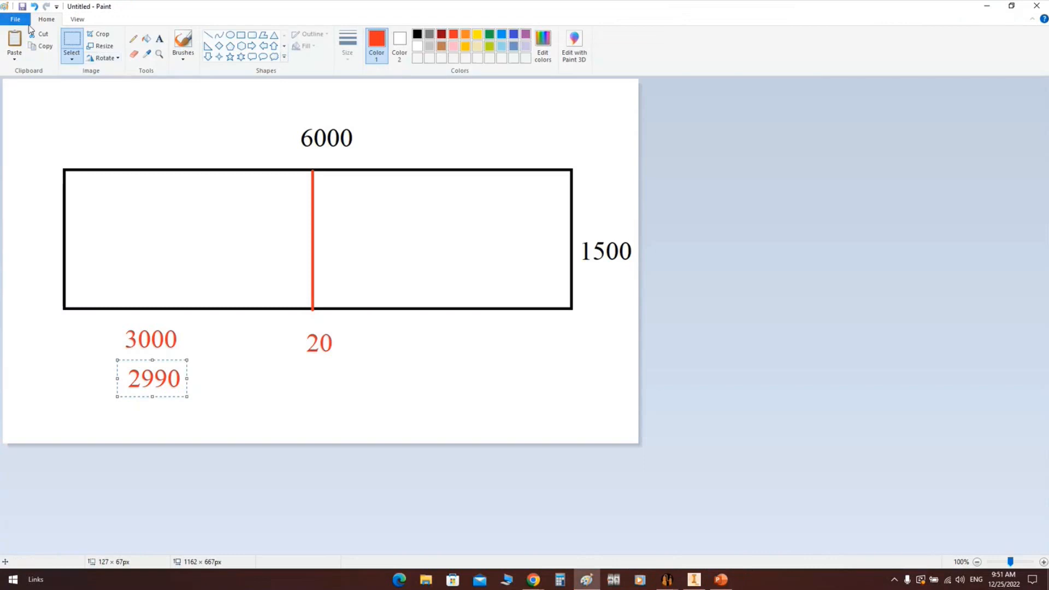
pyautogui.click(25, 21)
pyautogui.click(31, 38)
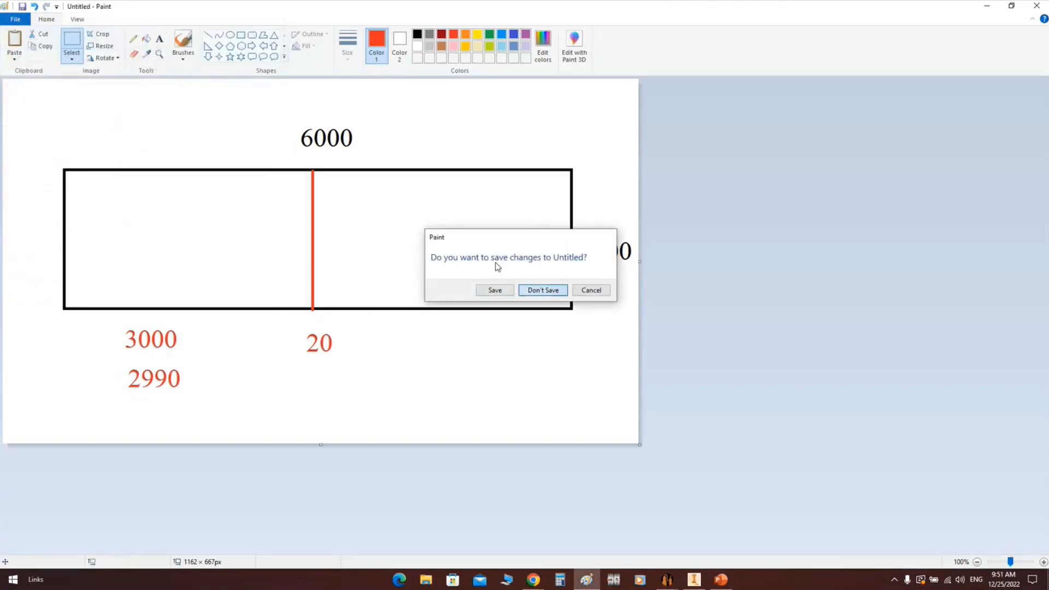
pyautogui.click(542, 290)
# Draw a circle about 537 px in diameter and a rectangle about 677 × 136 px lying across its middle
pyautogui.click(230, 34)
pyautogui.moveTo(198, 128); pyautogui.dragTo(494, 424)
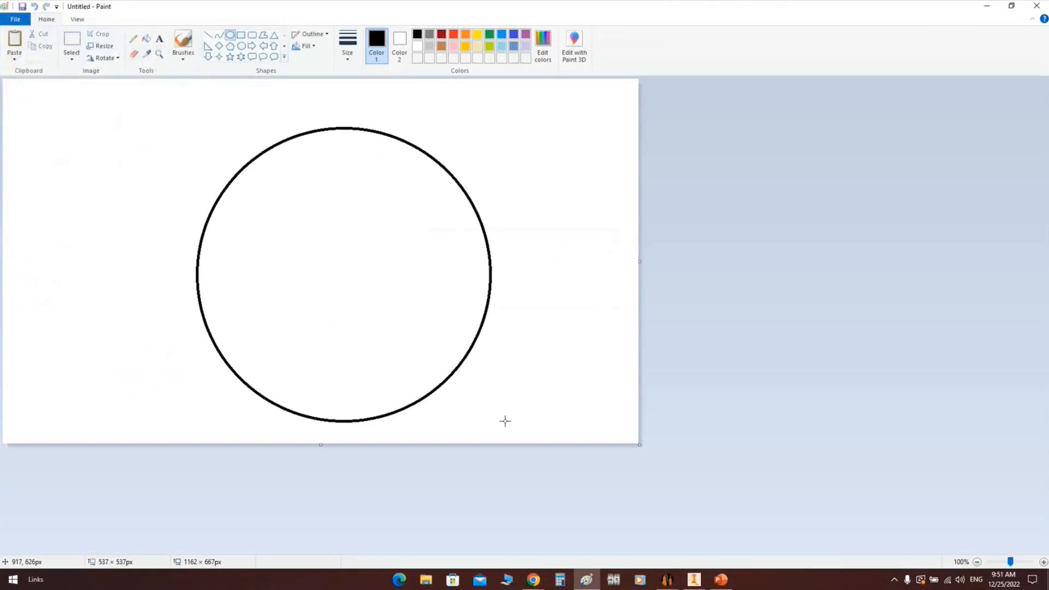
pyautogui.click(140, 105)
pyautogui.click(241, 35)
pyautogui.keyDown('shift'); pyautogui.moveTo(157, 236); pyautogui.dragTo(237, 316); pyautogui.keyUp('shift')
pyautogui.moveTo(486, 315); pyautogui.dragTo(528, 311)
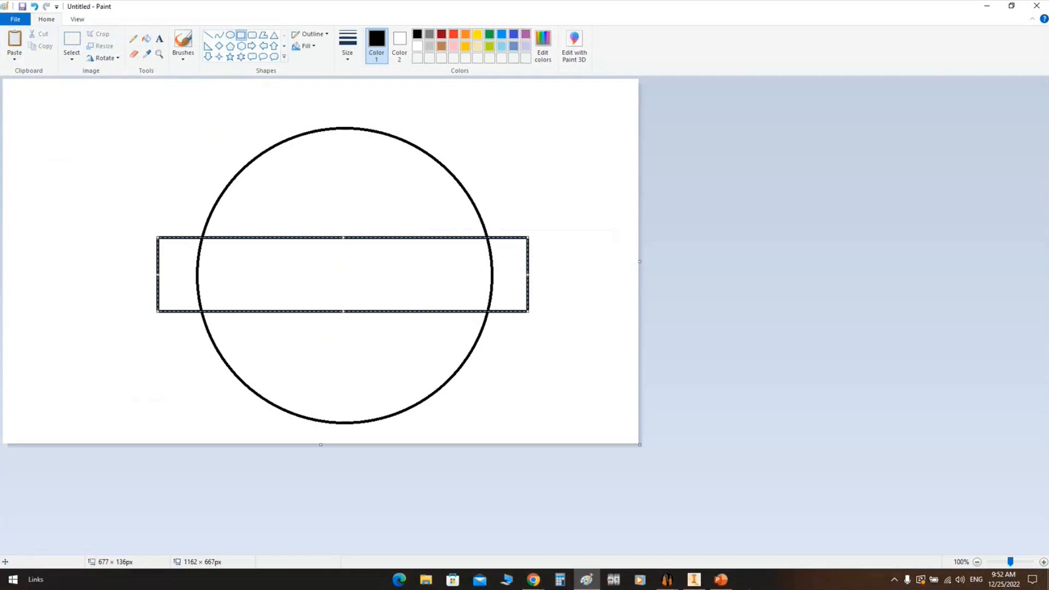
# Switch back to the Roof & Bottom Plate Arrangement window, draw the plates with MidRow enabled and close the window
pyautogui.click(666, 579)
pyautogui.click(723, 544)
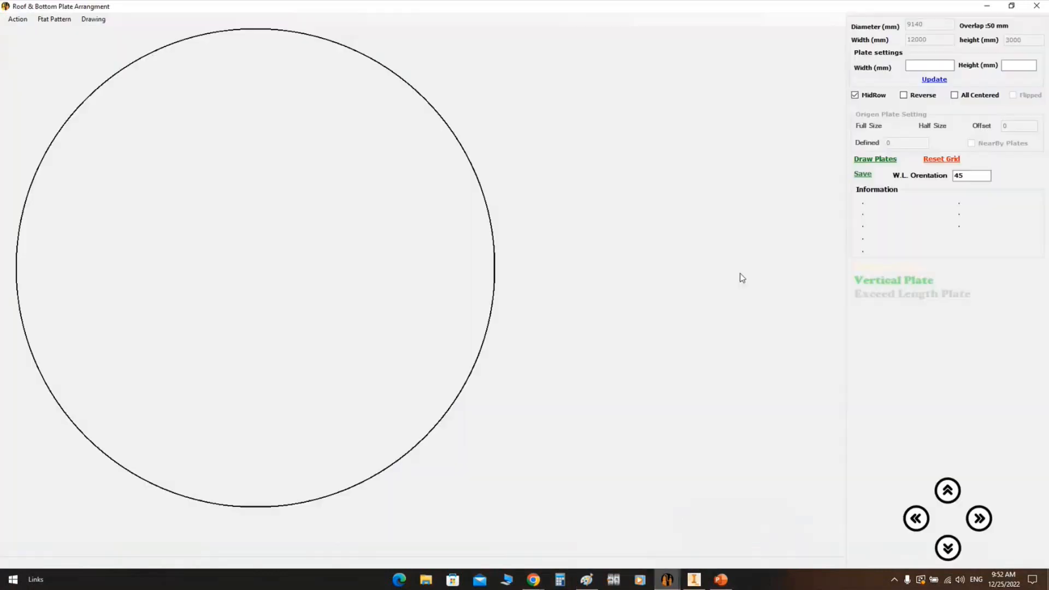
pyautogui.click(875, 159)
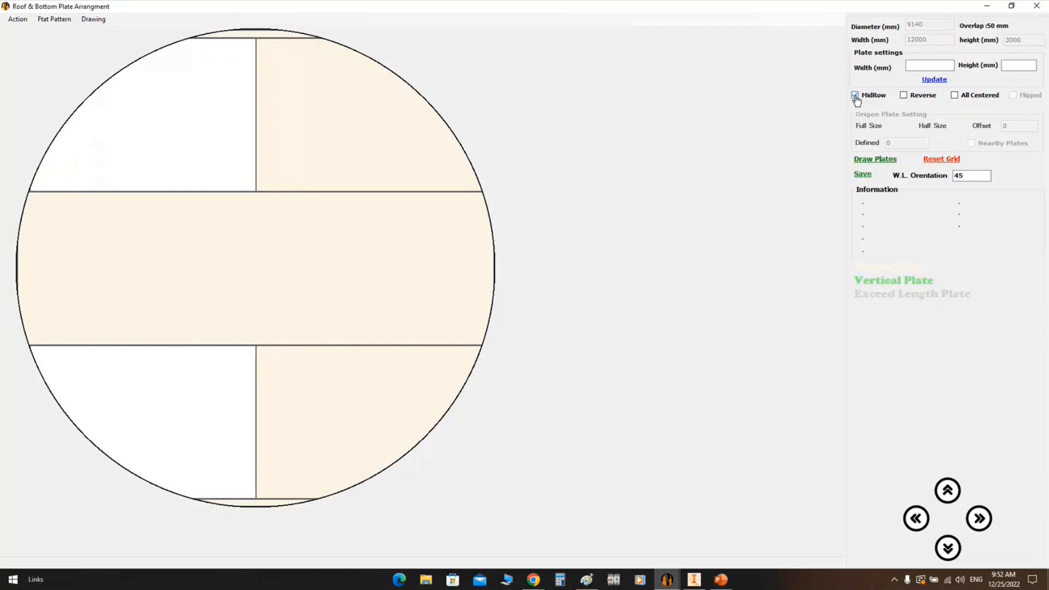
pyautogui.click(1036, 6)
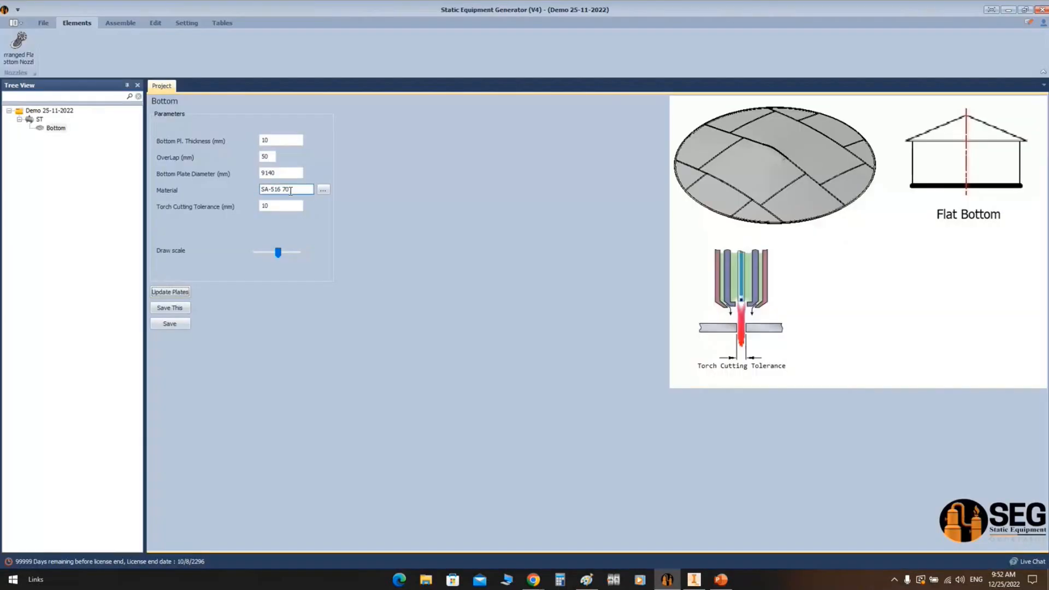
# Set the delivered plate length to 6000 and width to 1500 in the ST equipment settings and save them
pyautogui.click(38, 119)
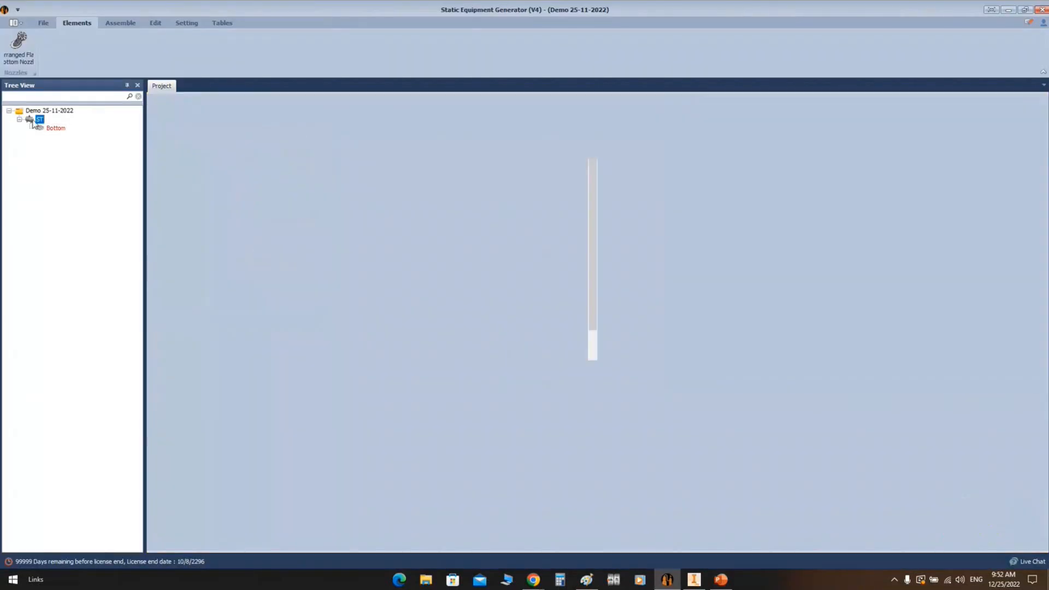
pyautogui.click(186, 22)
pyautogui.click(17, 49)
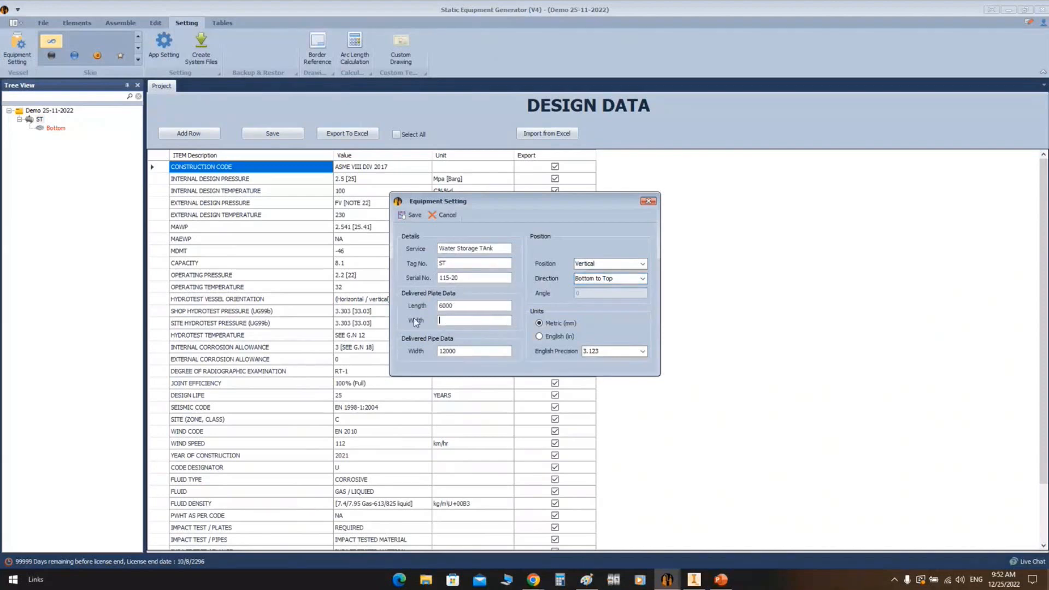
pyautogui.write('1500')
pyautogui.click(415, 215)
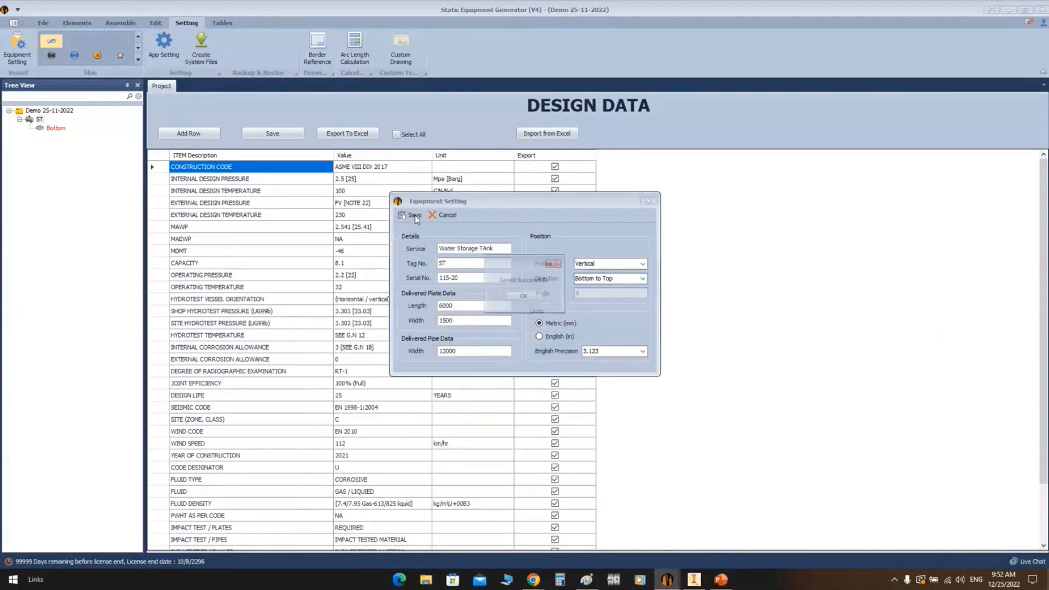
pyautogui.click(523, 296)
# Reopen the Bottom element, preview its plate outline, raise the draw scale to slightly above mid-range and save the parameters
pyautogui.click(56, 128)
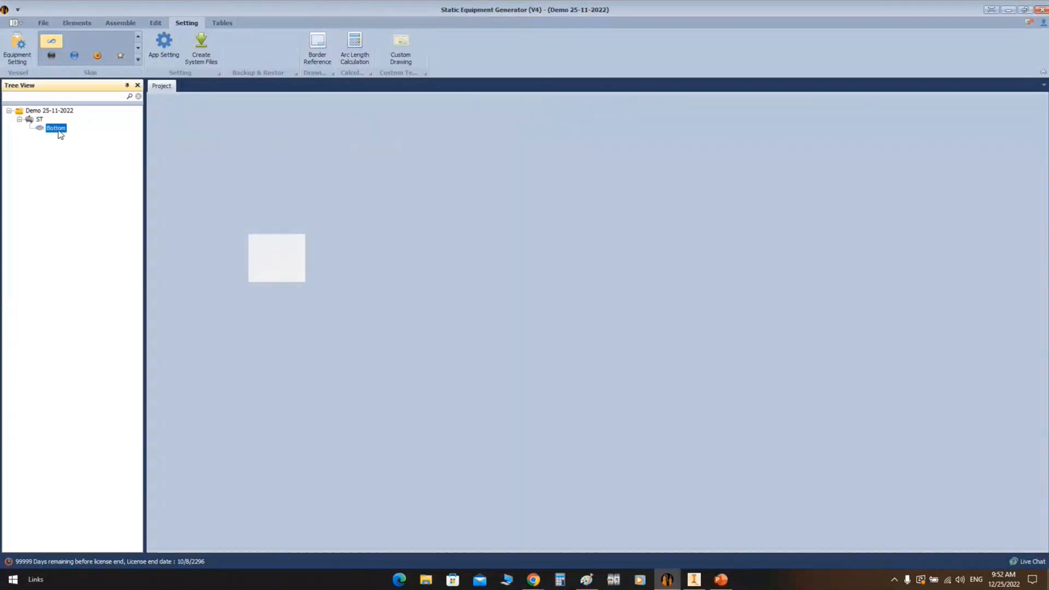
pyautogui.click(183, 291)
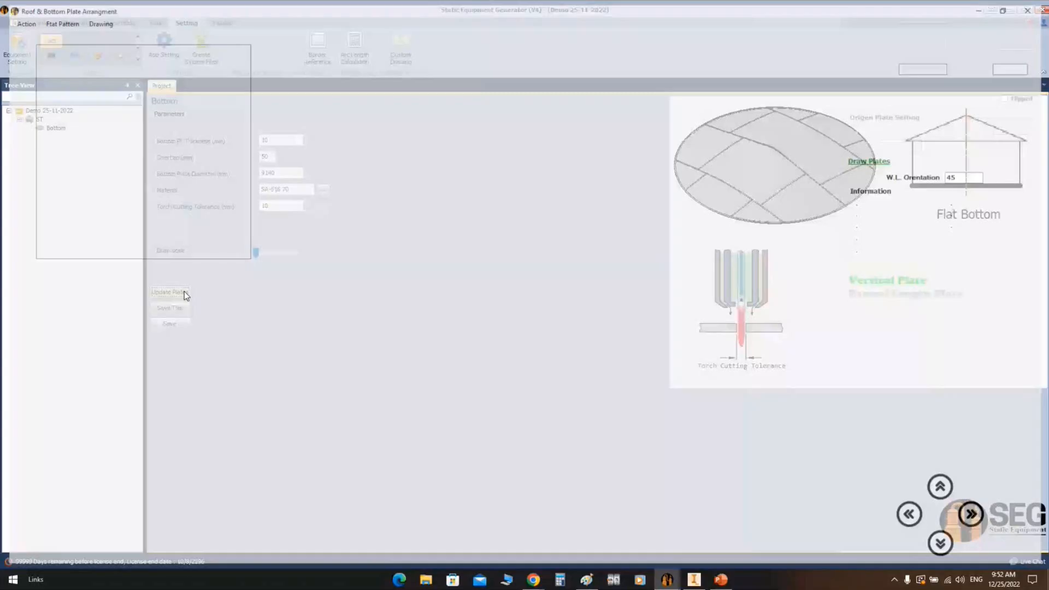
pyautogui.click(1036, 6)
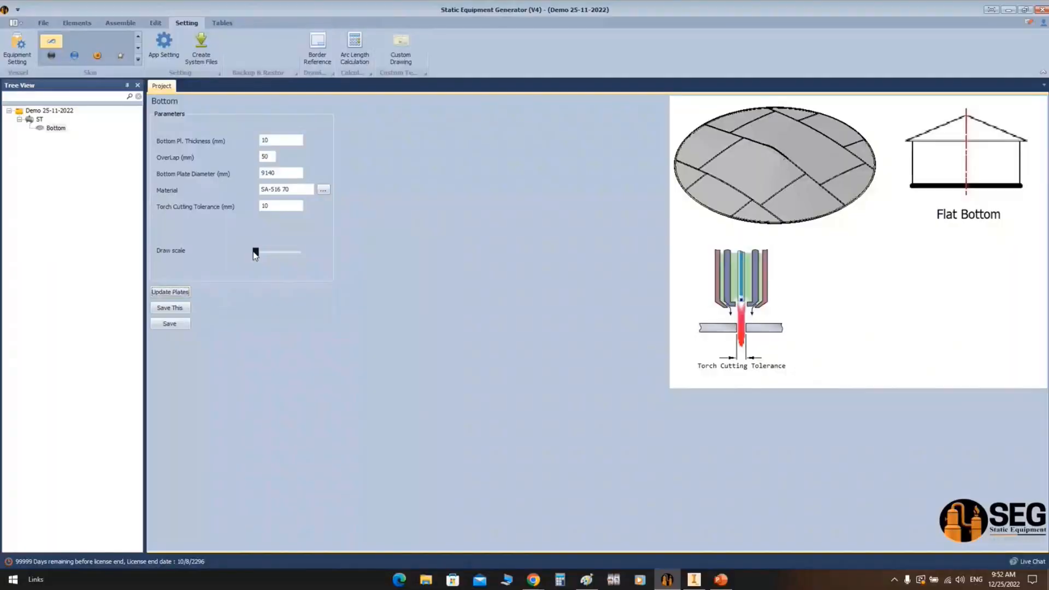
pyautogui.click(170, 292)
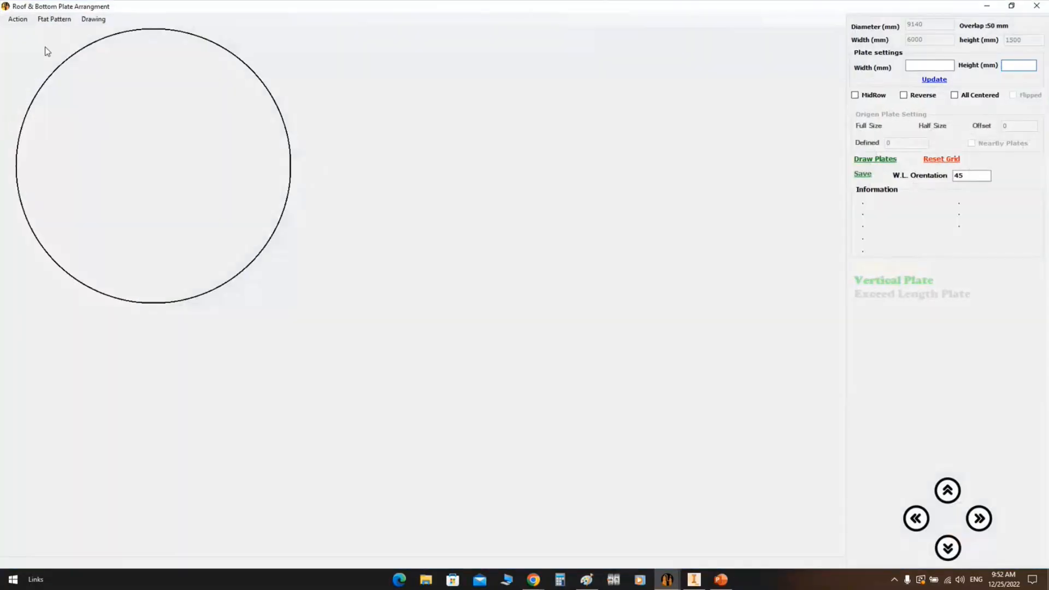
pyautogui.click(1037, 5)
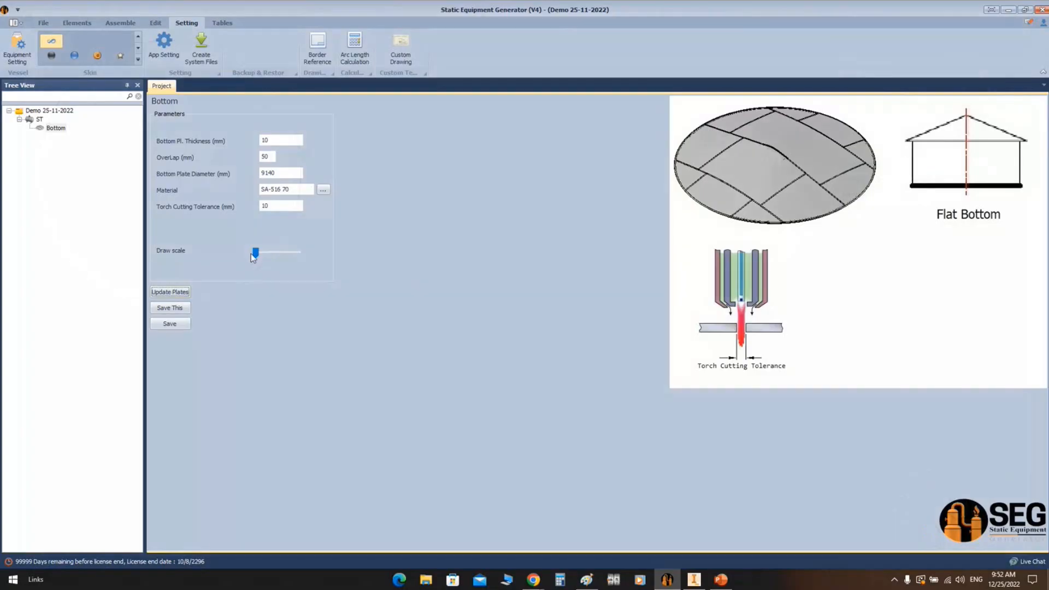
pyautogui.click(180, 325)
pyautogui.click(580, 323)
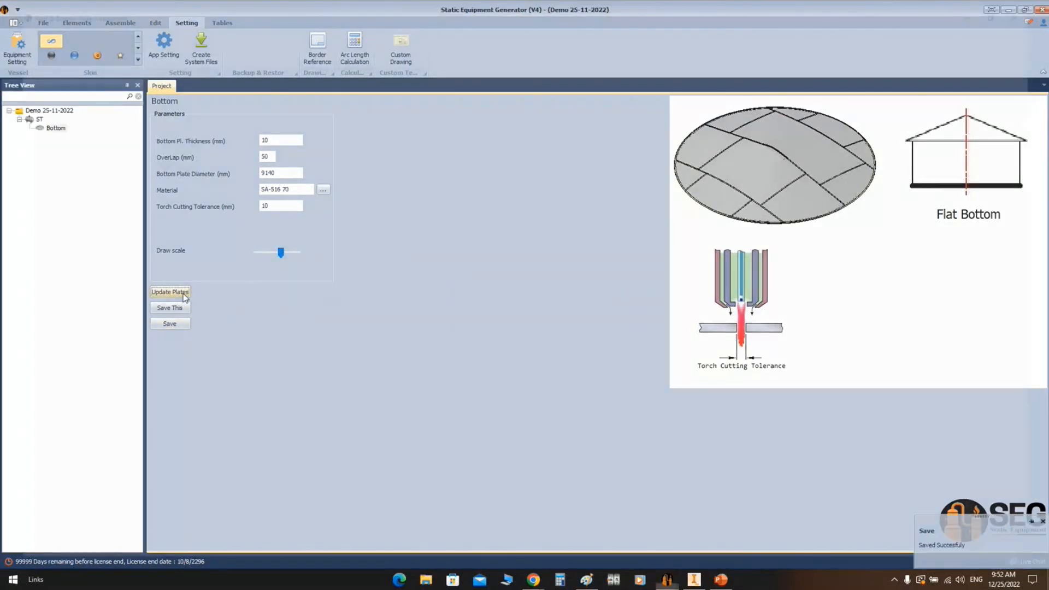
# Open Bottom's plate arrangement and draw the plates with MidRow enabled
pyautogui.click(170, 291)
pyautogui.click(855, 96)
pyautogui.click(876, 160)
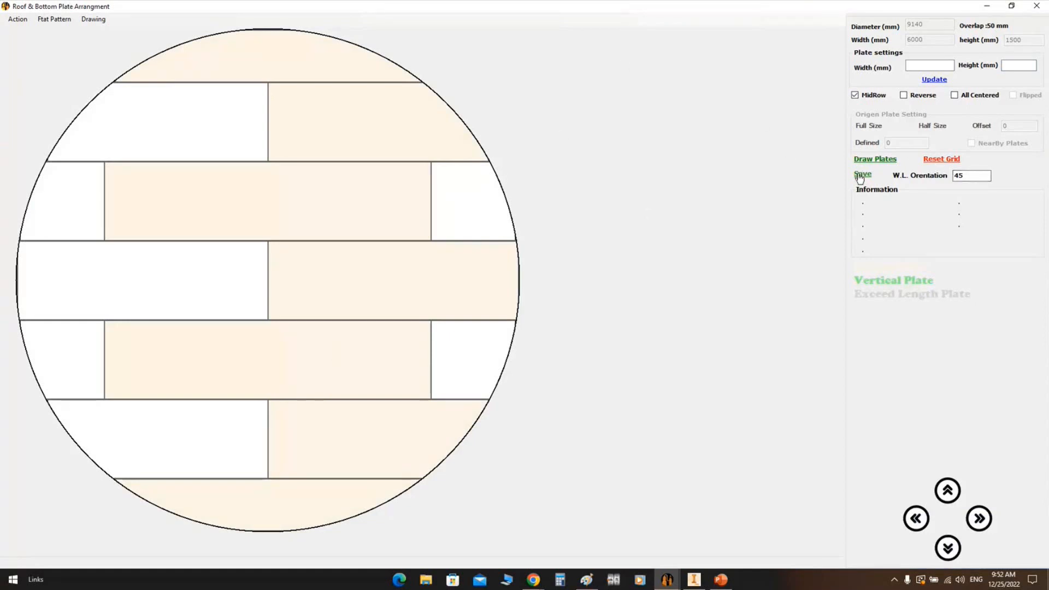
# Reset the plate grid, enable All Centered and redraw the plates
pyautogui.click(941, 162)
pyautogui.click(955, 97)
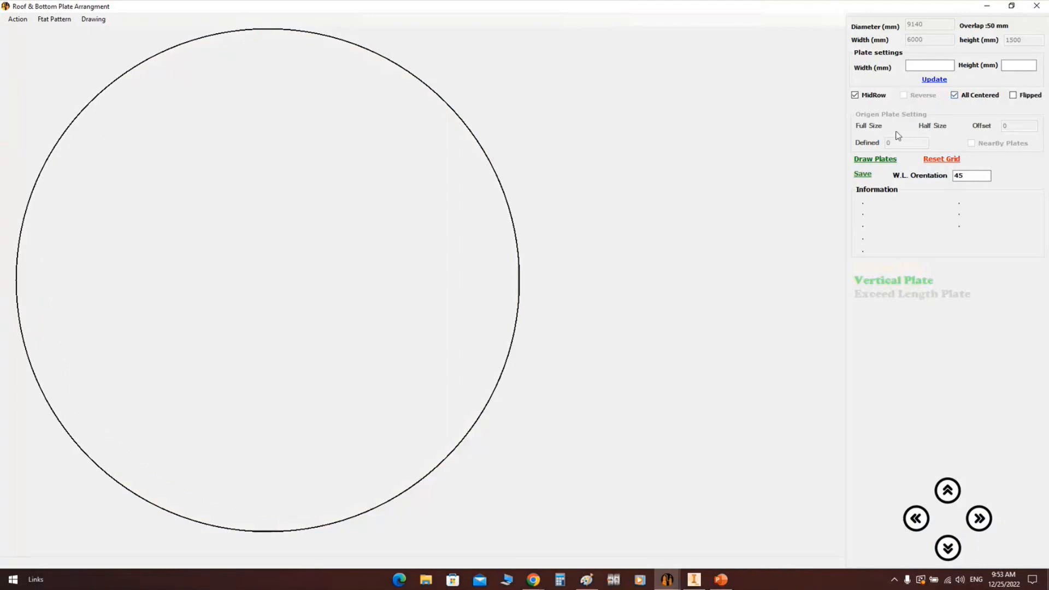
pyautogui.click(890, 159)
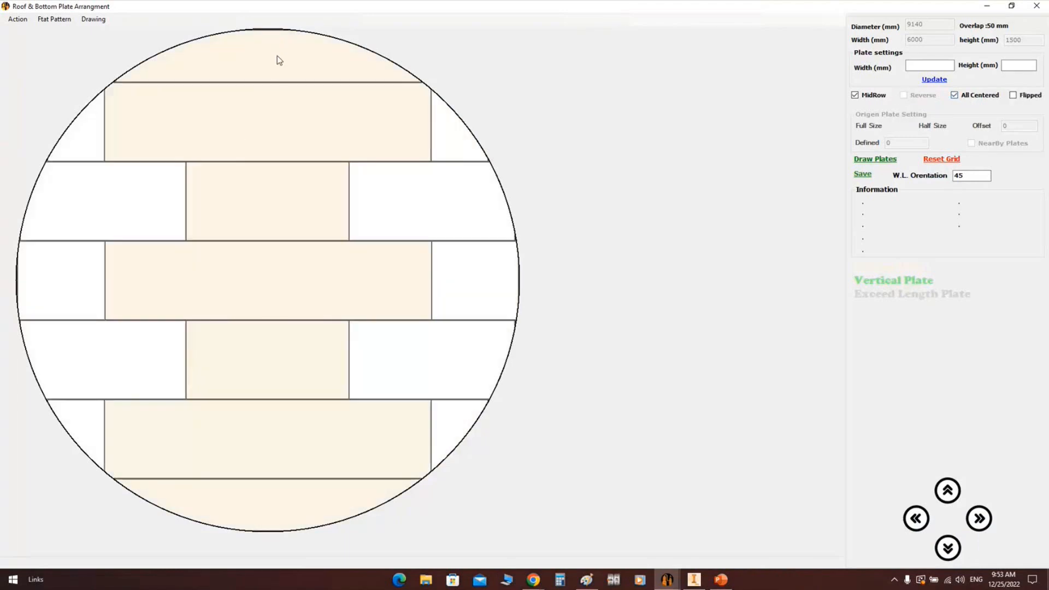
# Set the centre plates of the uppermost and lowermost rows to half size
pyautogui.click(266, 280)
pyautogui.click(282, 199)
pyautogui.click(290, 137)
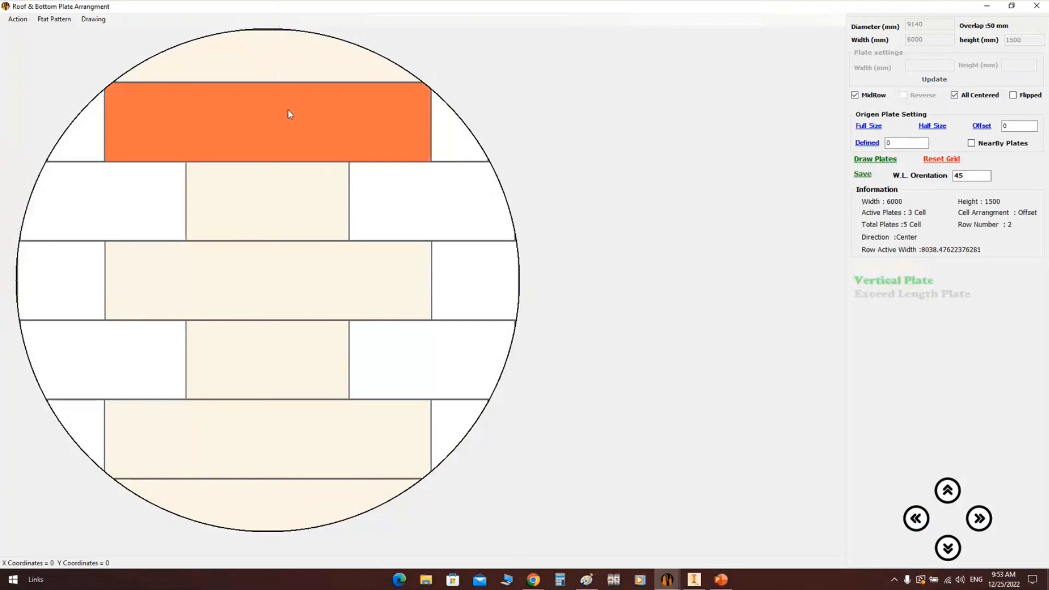
pyautogui.click(296, 59)
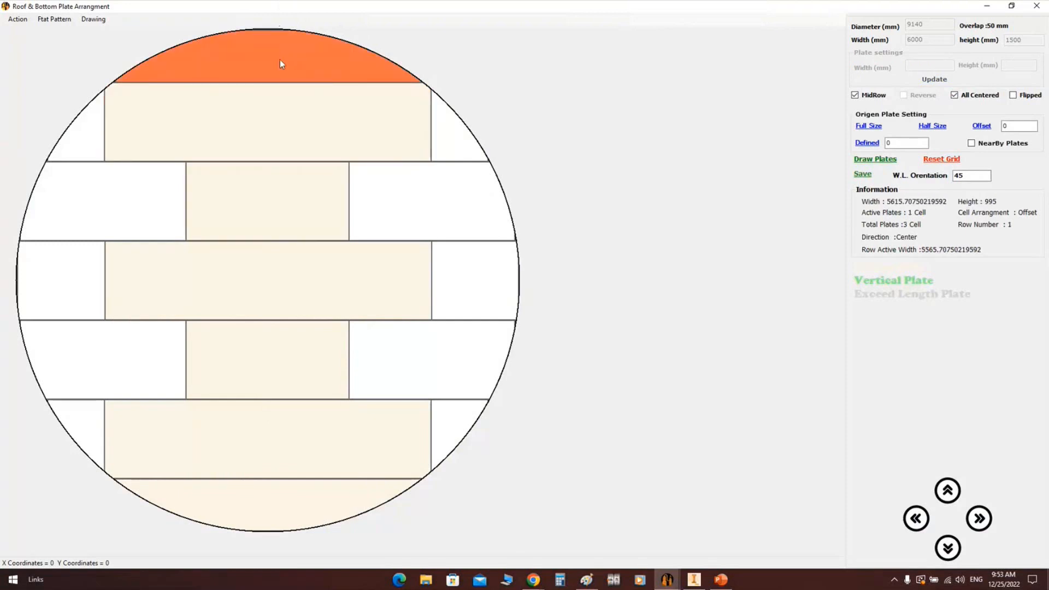
pyautogui.click(932, 126)
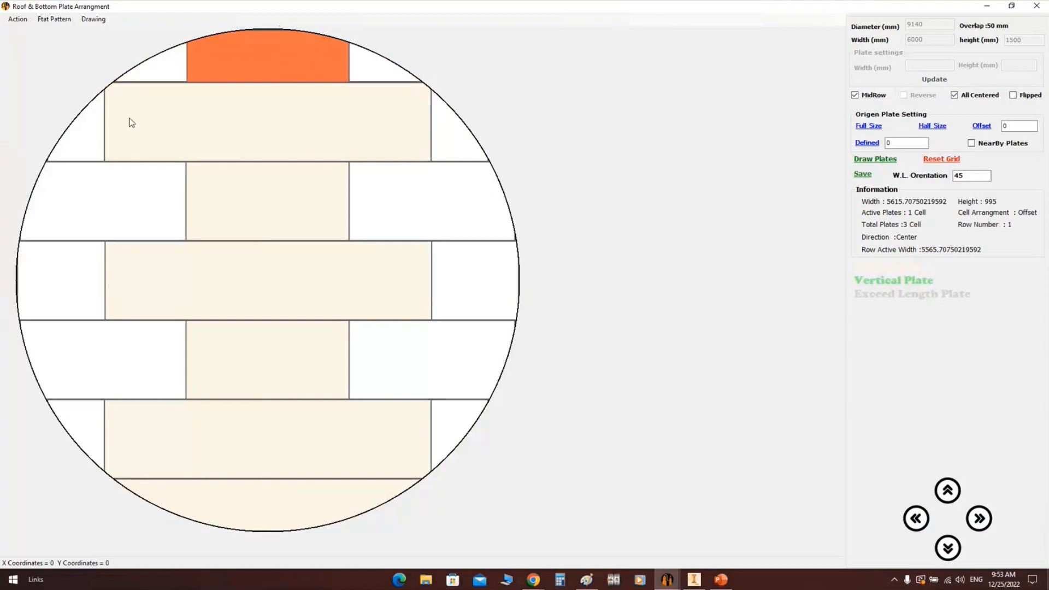
pyautogui.click(282, 51)
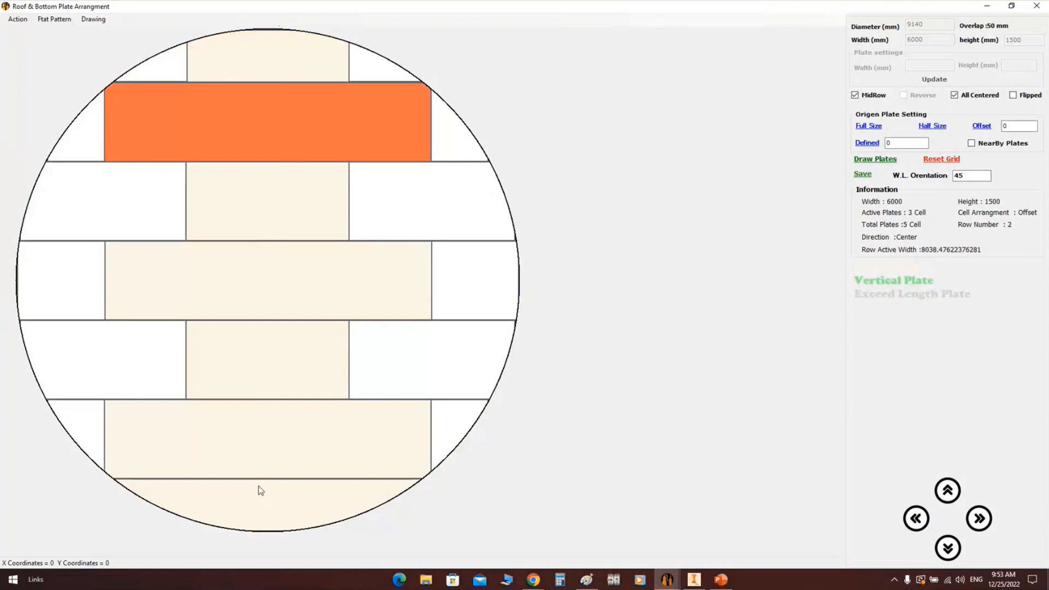
pyautogui.click(294, 491)
pyautogui.click(933, 126)
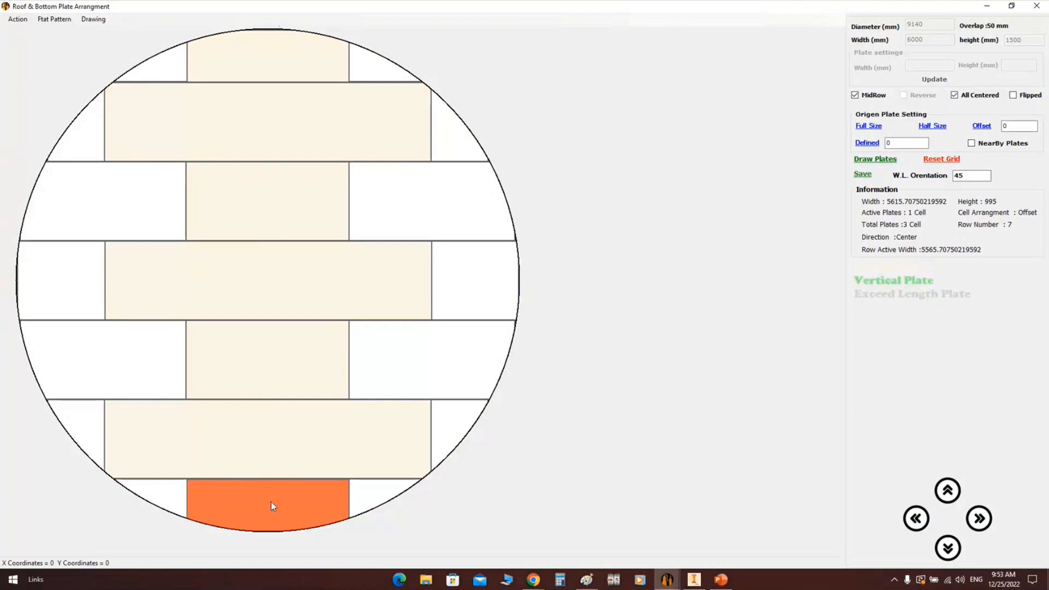
# Apply a defined width of 1500 mm to the lowermost row's centre plate, then select the uppermost row's centre plate
pyautogui.click(872, 144)
pyautogui.write('1')
pyautogui.click(867, 143)
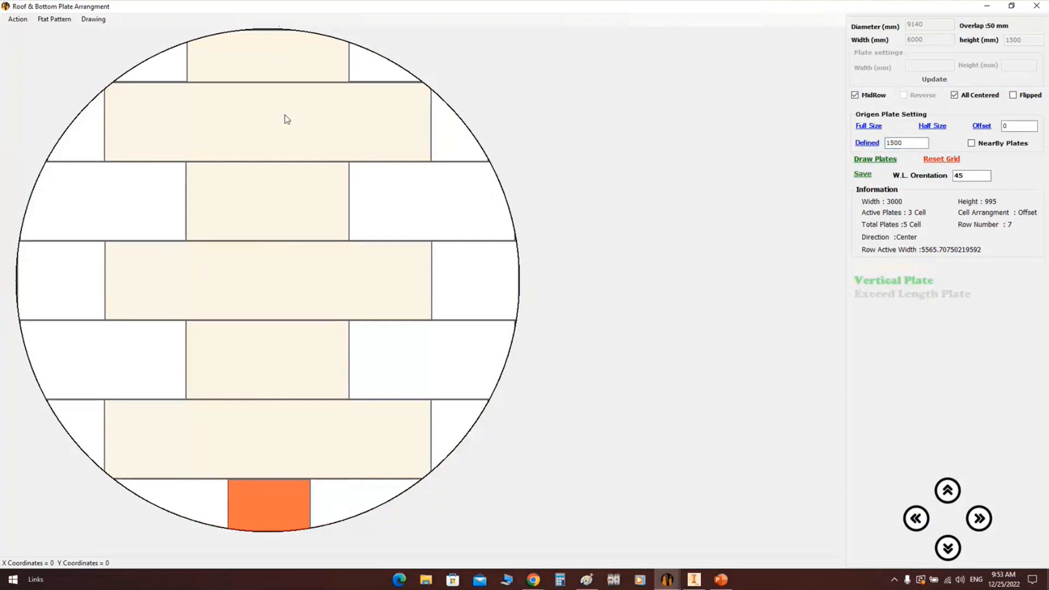
pyautogui.click(282, 66)
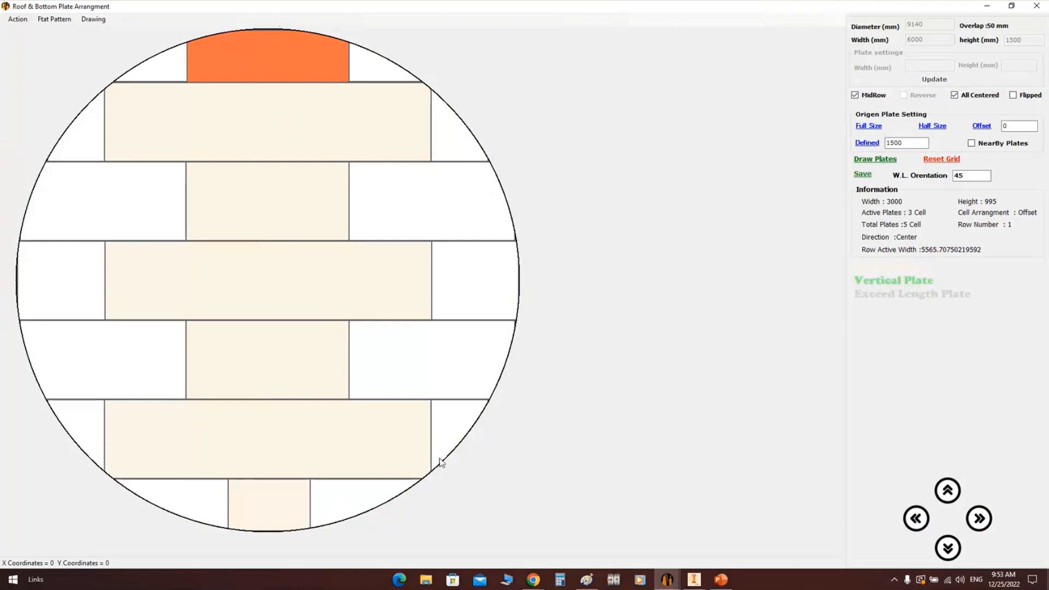
# Reset the grid, replace All Centered with Reverse and redraw the plates
pyautogui.click(939, 160)
pyautogui.click(955, 95)
pyautogui.click(903, 96)
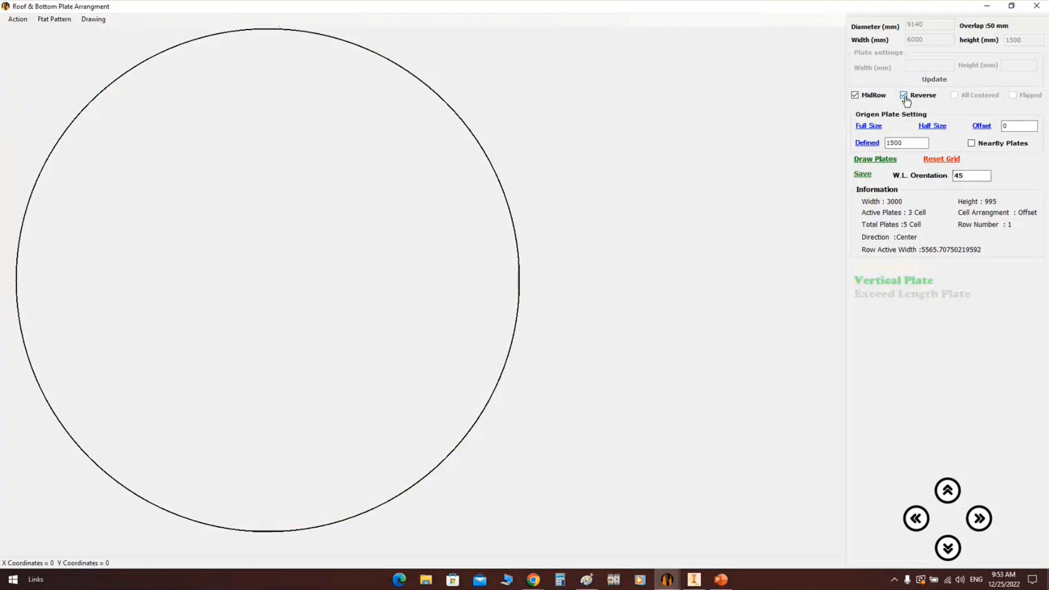
pyautogui.click(877, 160)
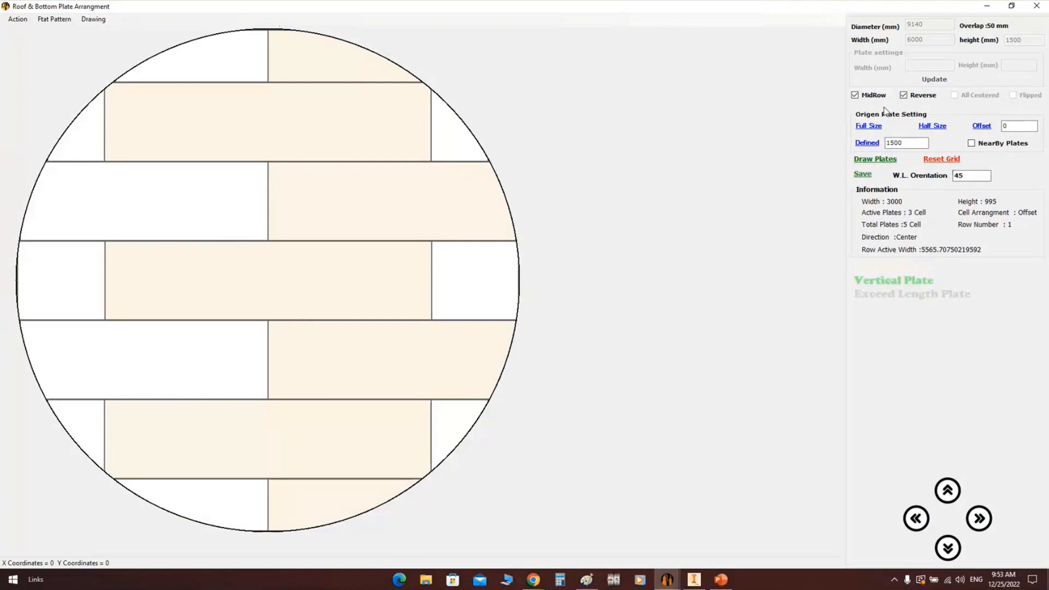
# Reset the grid, disable Reverse and redraw the plates with only MidRow enabled
pyautogui.click(950, 159)
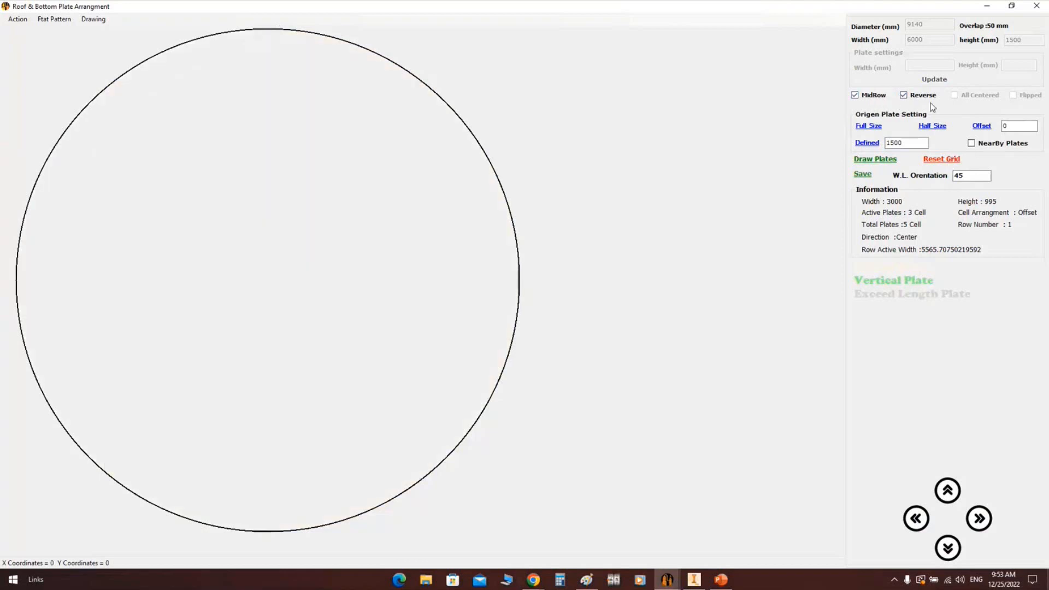
pyautogui.click(904, 95)
pyautogui.click(902, 143)
pyautogui.click(879, 160)
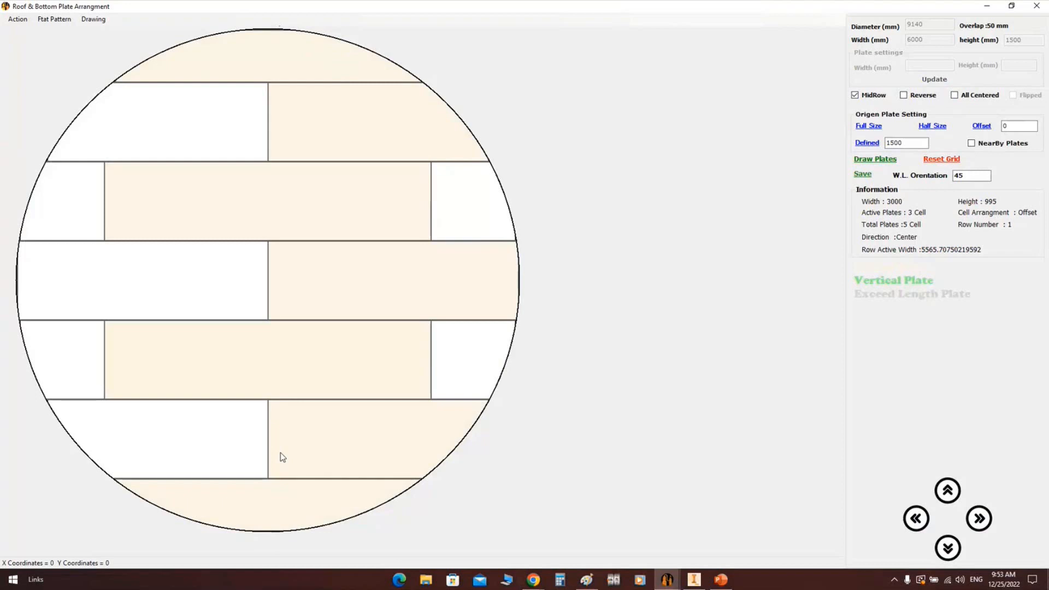
# Set the W.L. orientation to 0 and save the bottom plate arrangement
pyautogui.moveTo(954, 175); pyautogui.dragTo(998, 177)
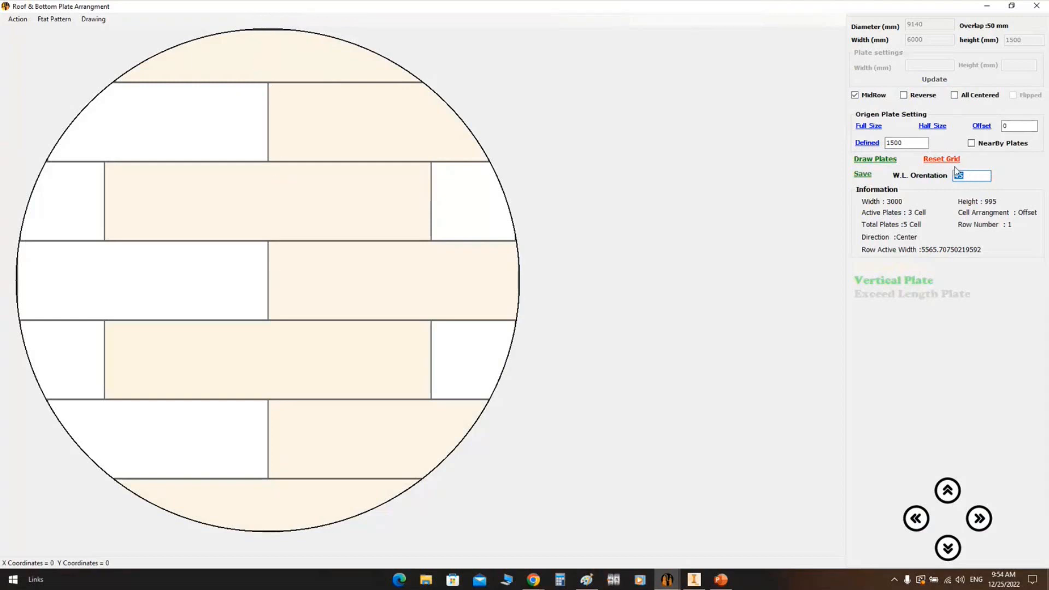
pyautogui.write('0')
pyautogui.click(865, 174)
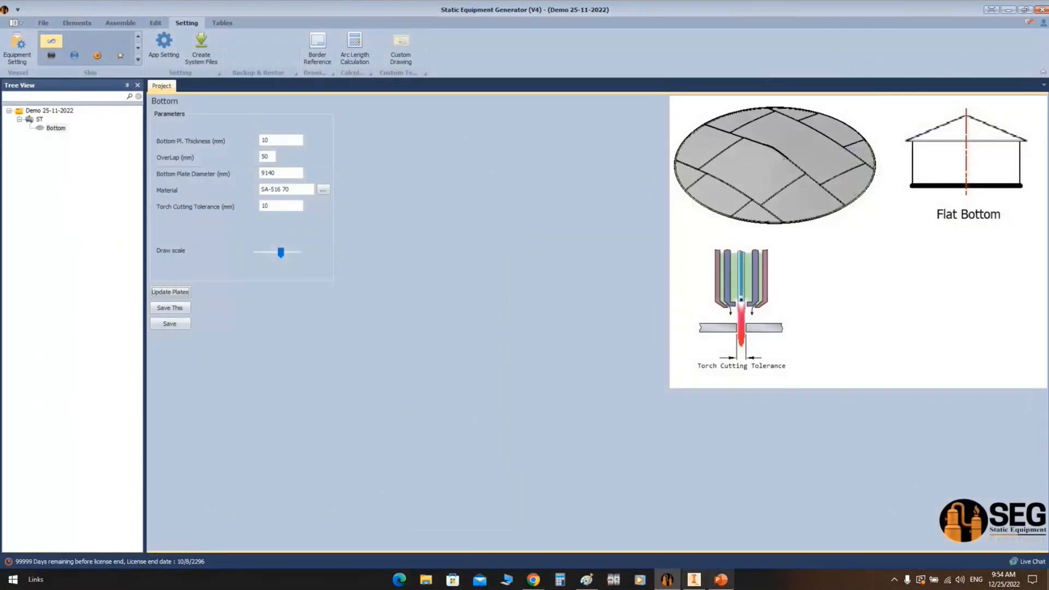
# Start generating the tank's assembly model from Static Equipment Generator and switch to Autodesk Inventor to view it
pyautogui.click(694, 579)
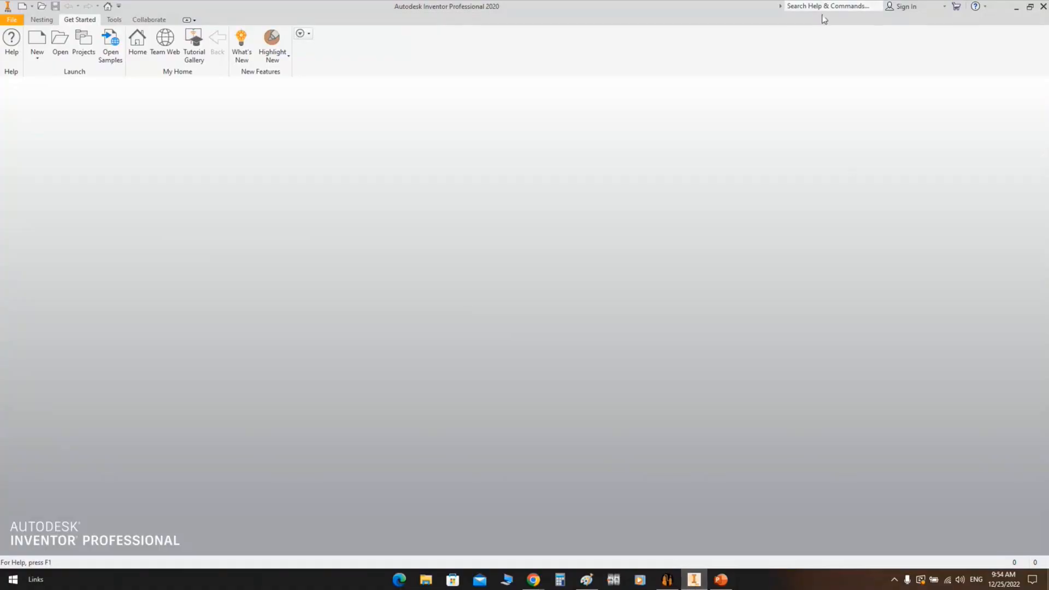
pyautogui.click(780, 6)
pyautogui.click(1016, 8)
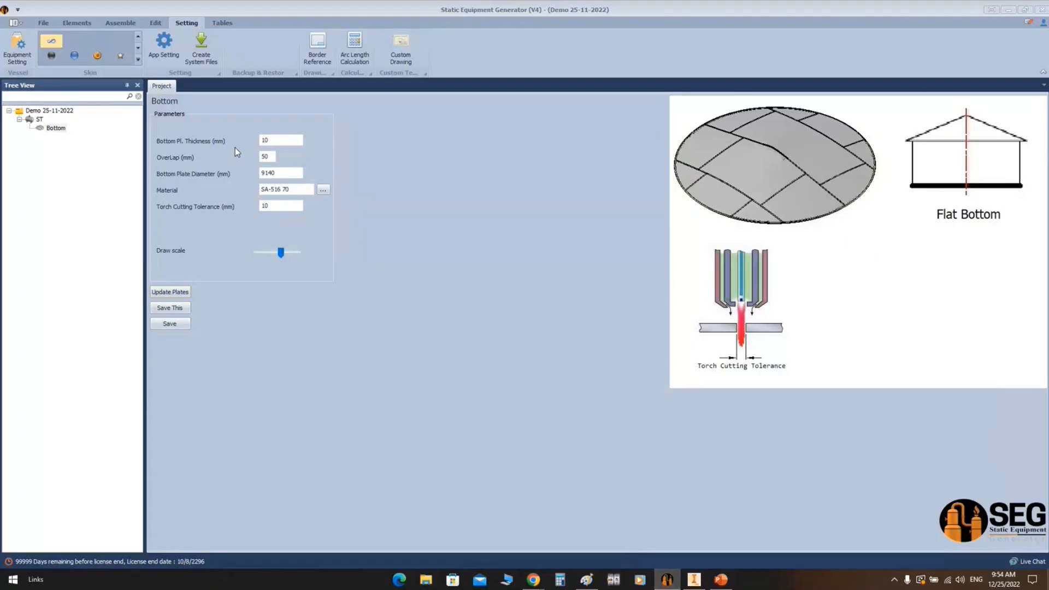
pyautogui.click(120, 23)
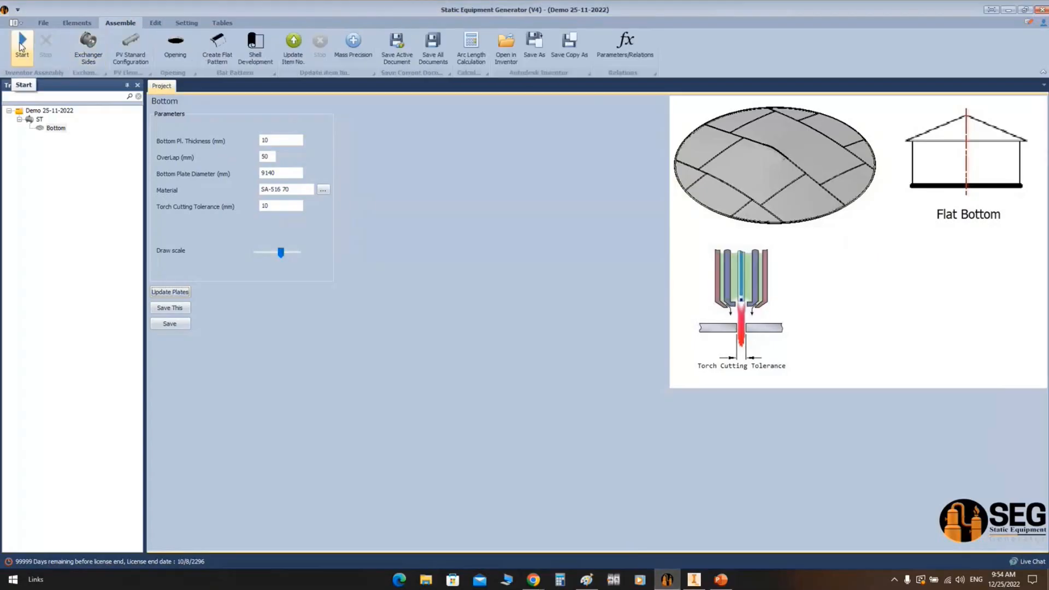
pyautogui.click(21, 46)
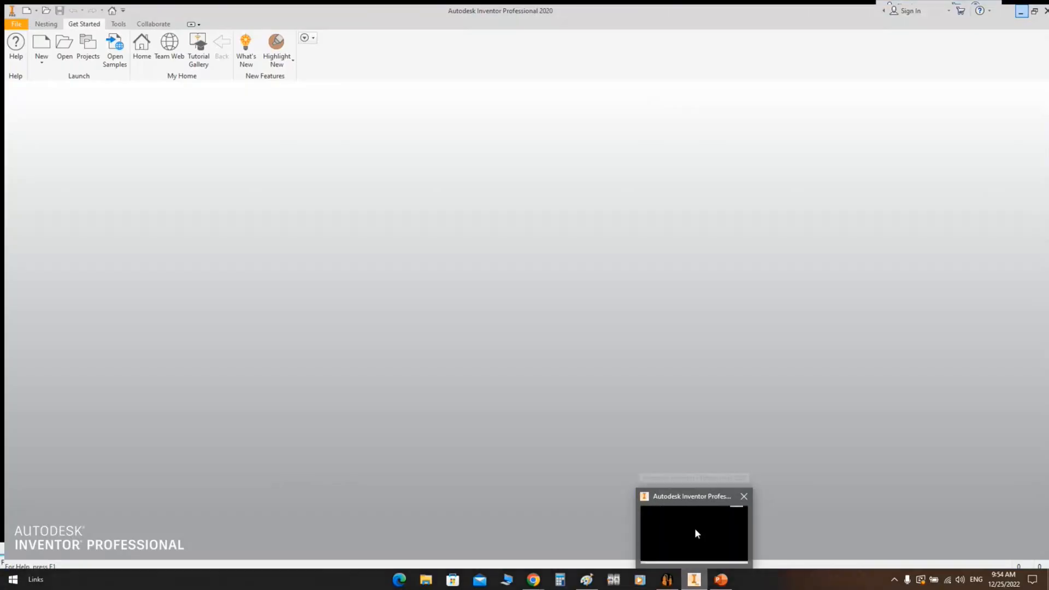
pyautogui.click(694, 528)
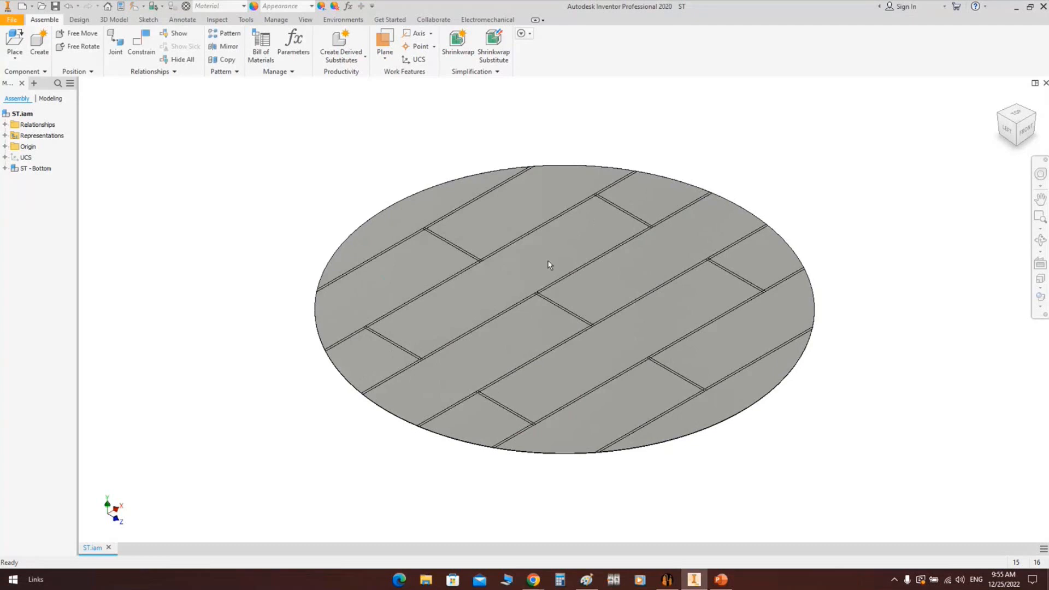
# Expand ST - Bottom in the model tree to show its plates, then open this sub-assembly and view it from the front
pyautogui.click(5, 168)
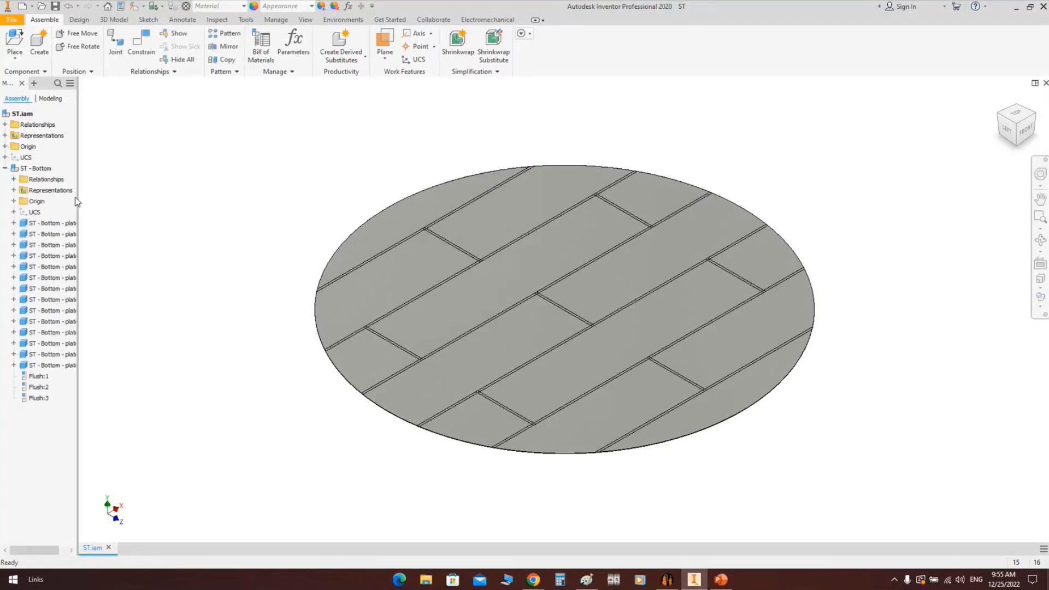
pyautogui.moveTo(77, 199); pyautogui.dragTo(135, 196)
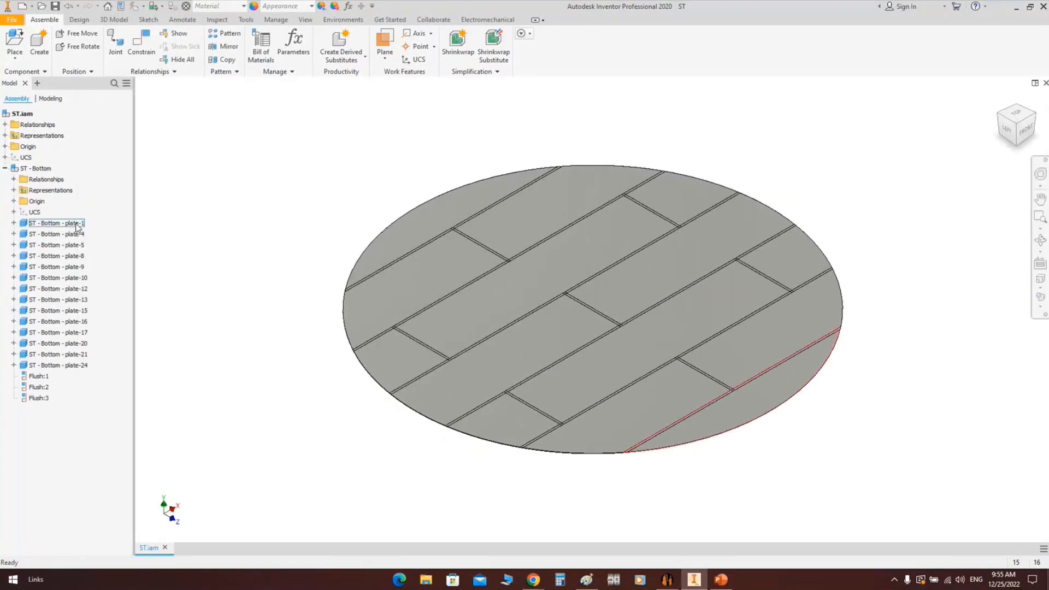
pyautogui.click(79, 233)
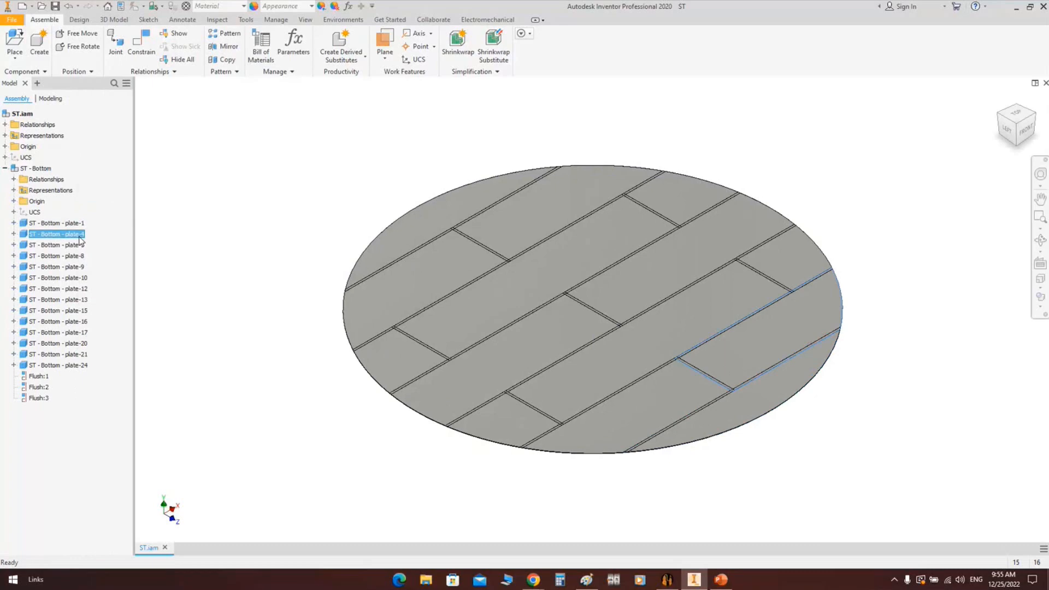
pyautogui.click(48, 170)
pyautogui.rightClick(48, 169)
pyautogui.click(330, 237)
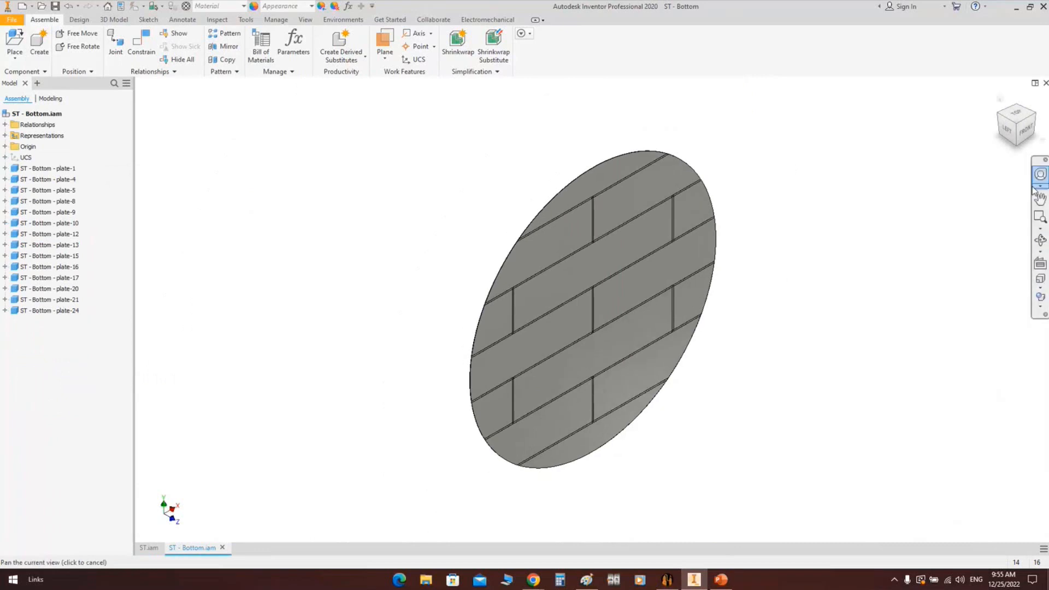
pyautogui.click(1025, 129)
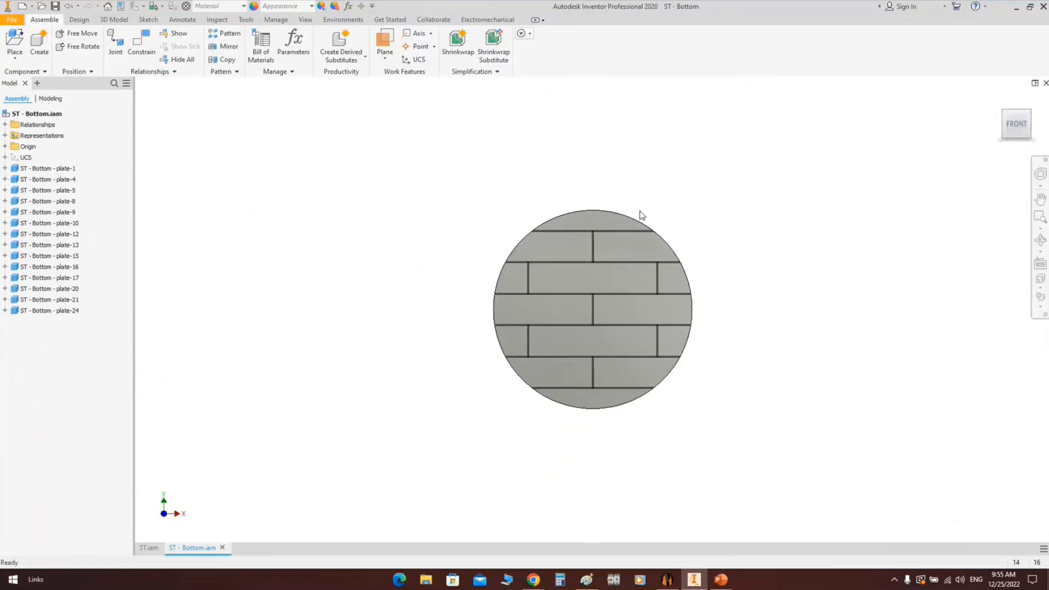
# Open ST - Bottom - plate-1 in its own window, inspect it from another angle and close it
pyautogui.click(65, 169)
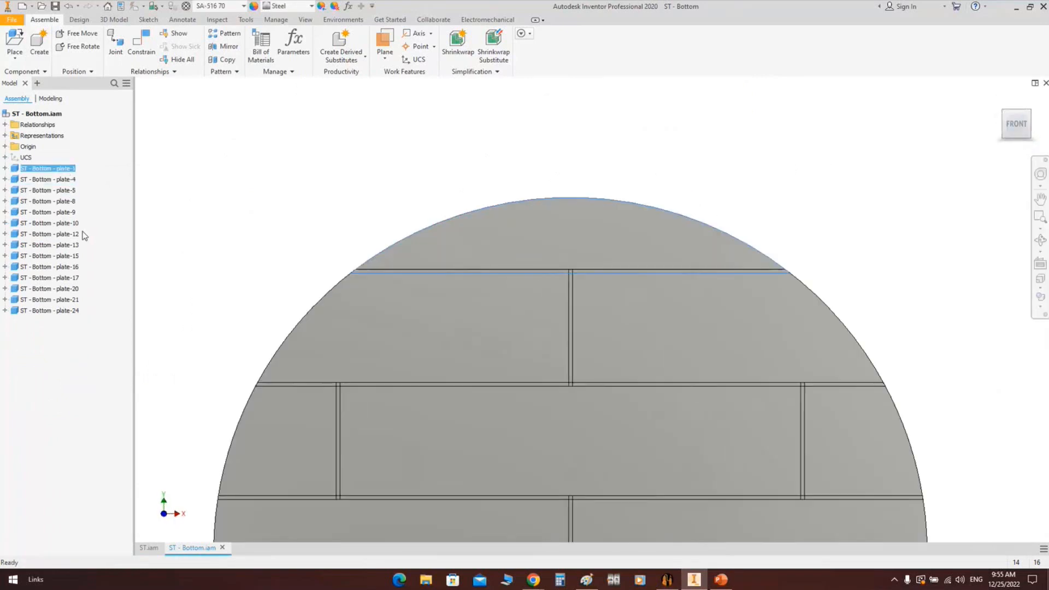
pyautogui.rightClick(63, 168)
pyautogui.click(81, 196)
pyautogui.click(1039, 240)
pyautogui.moveTo(1015, 249); pyautogui.dragTo(643, 257)
pyautogui.rightClick(643, 257)
pyautogui.click(683, 261)
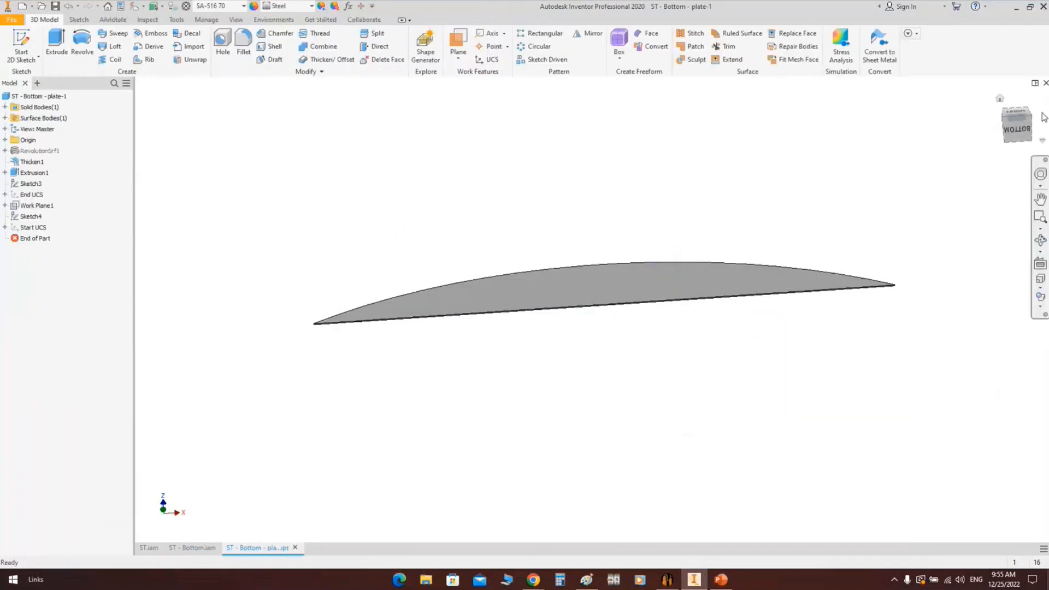
pyautogui.click(1045, 83)
# Open ST - Bottom - plate-4 in its own window, inspect its shape and close it
pyautogui.rightClick(742, 300)
pyautogui.click(742, 195)
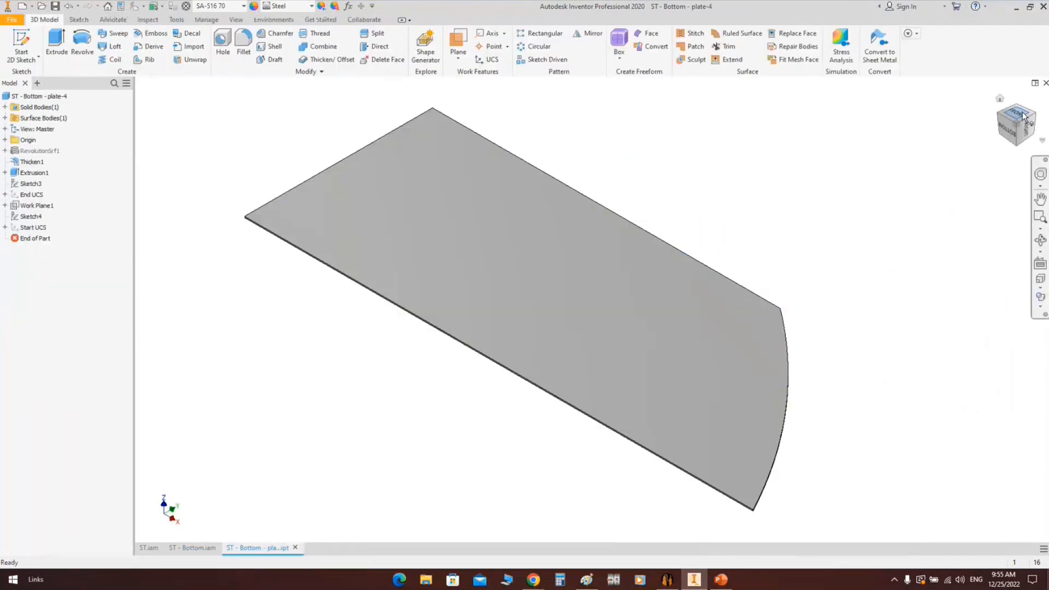
pyautogui.click(1045, 83)
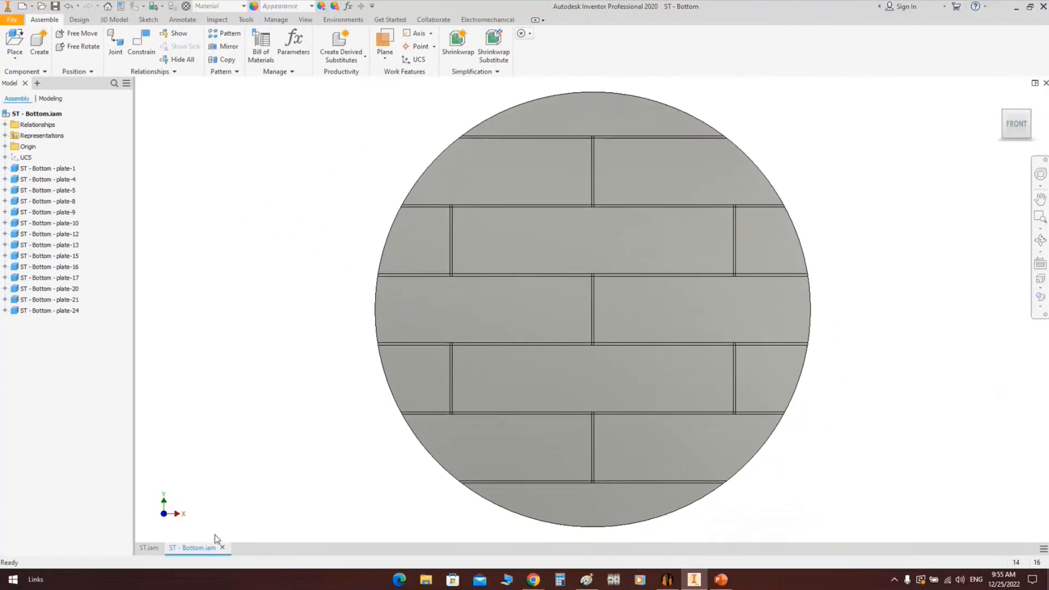
# Switch back to Static Equipment Generator, open the application settings and close them again
pyautogui.click(666, 579)
pyautogui.click(222, 22)
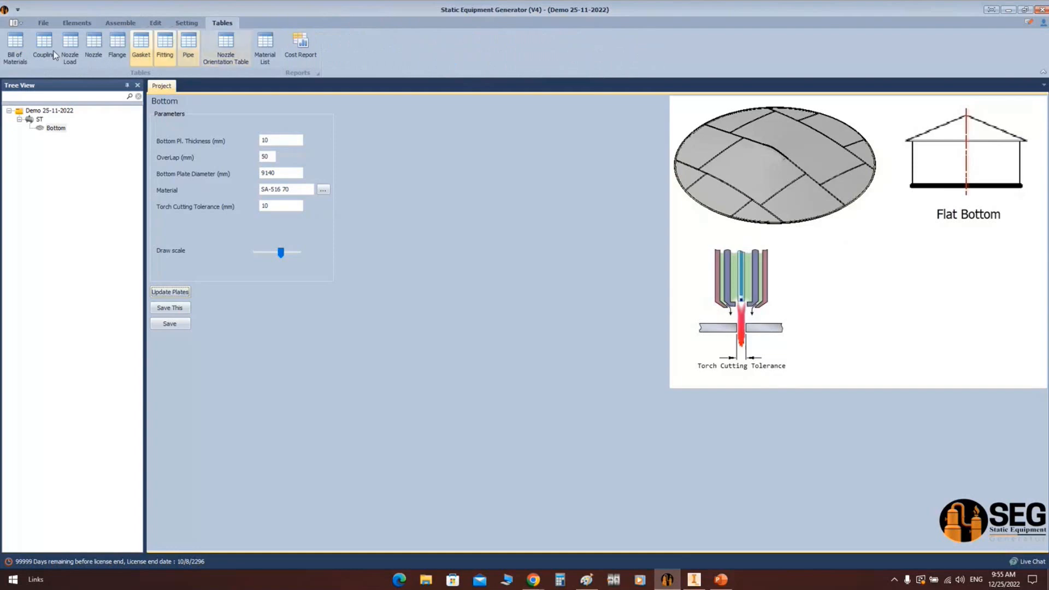
pyautogui.click(185, 23)
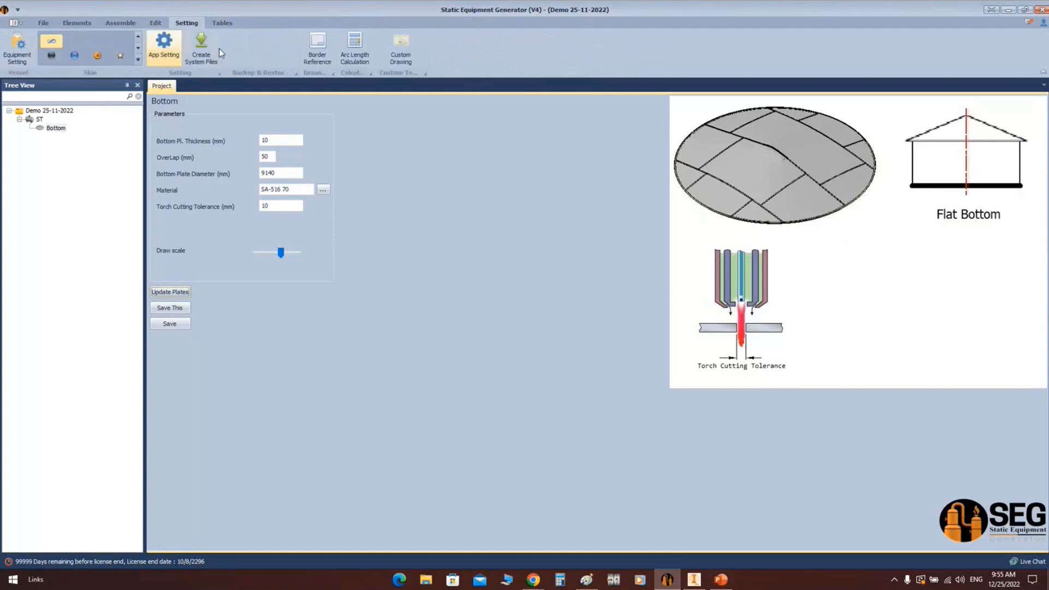
pyautogui.click(164, 46)
pyautogui.click(585, 184)
pyautogui.click(516, 185)
pyautogui.click(417, 151)
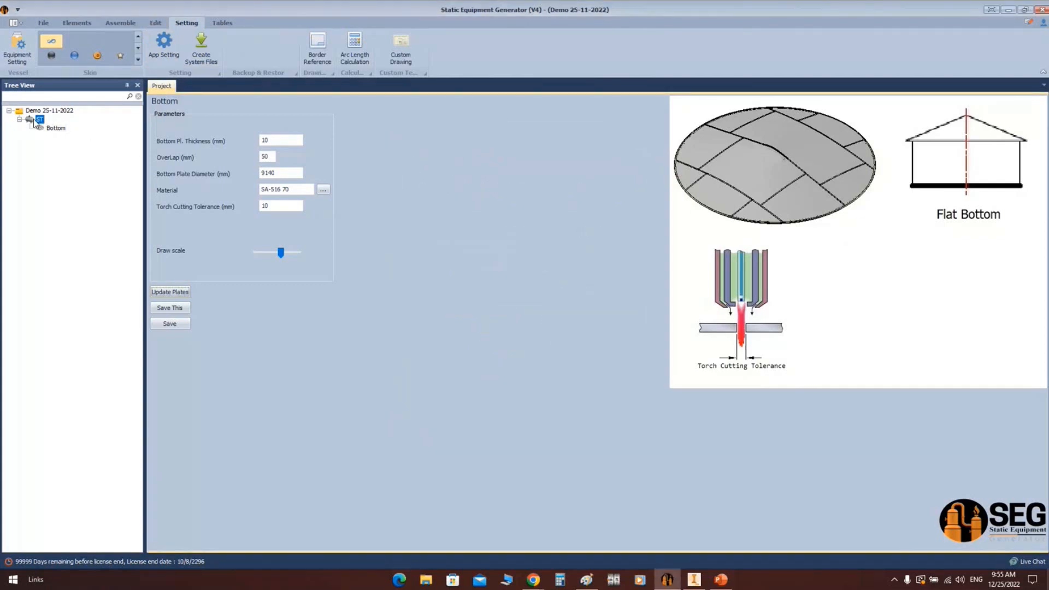
# Add a shell element named Can-1 to the ST equipment and open its parameters
pyautogui.click(36, 120)
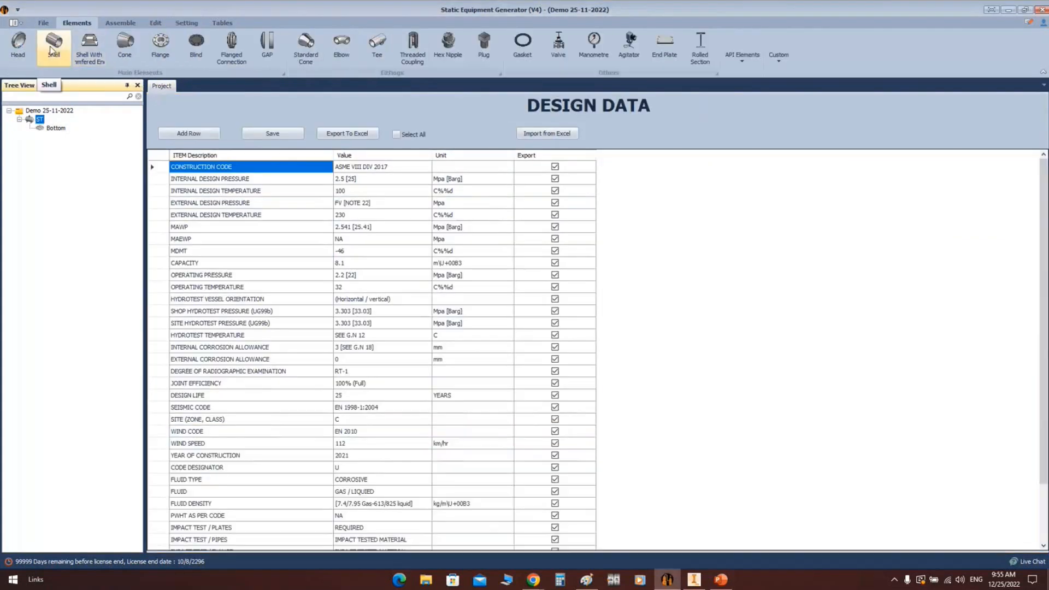
pyautogui.click(52, 49)
pyautogui.write('Can-1')
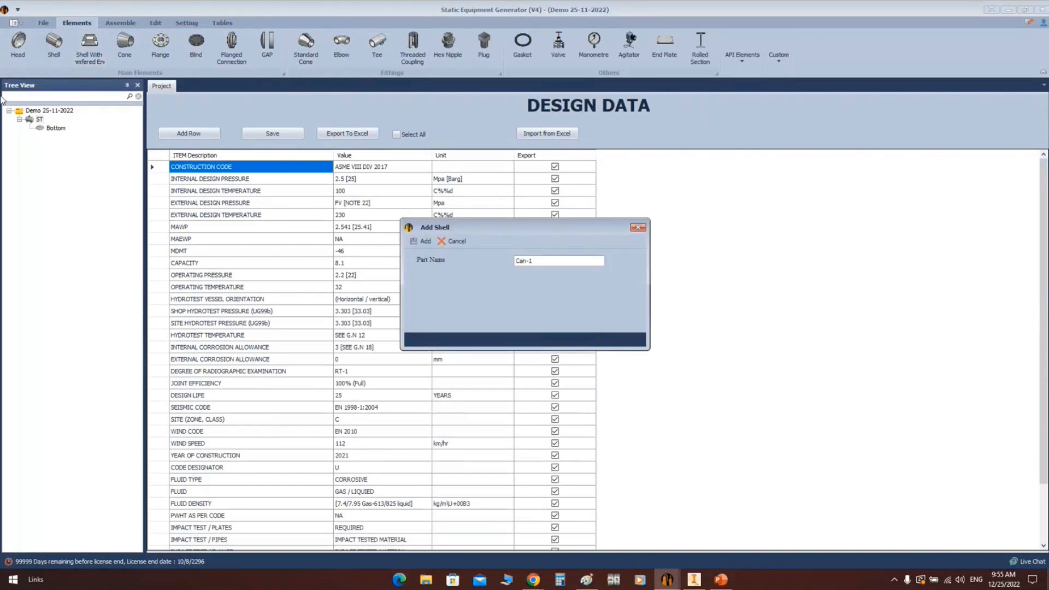
pyautogui.click(412, 241)
pyautogui.click(50, 137)
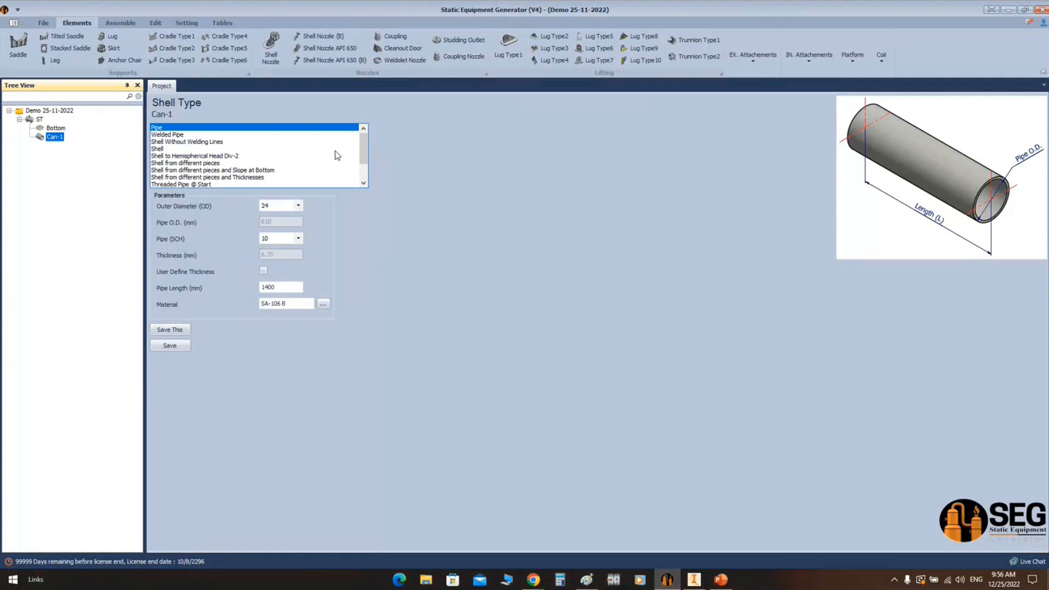
# Preview the Pipe, Welded Pipe and Shell Without Welding Lines types for Can-1
pyautogui.click(693, 579)
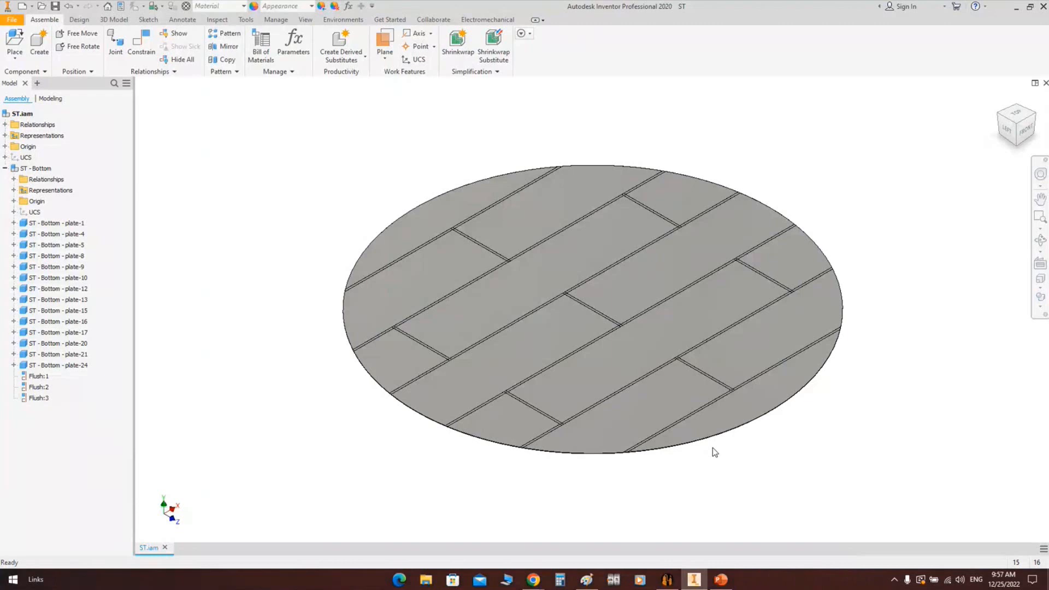
pyautogui.click(666, 579)
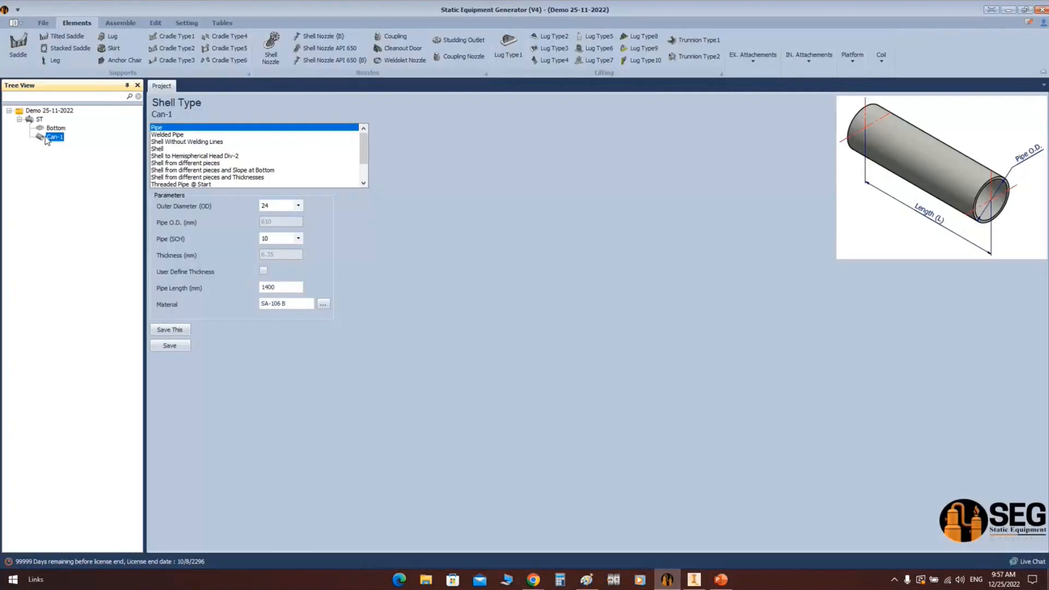
pyautogui.moveTo(360, 151); pyautogui.dragTo(373, 131)
pyautogui.click(164, 129)
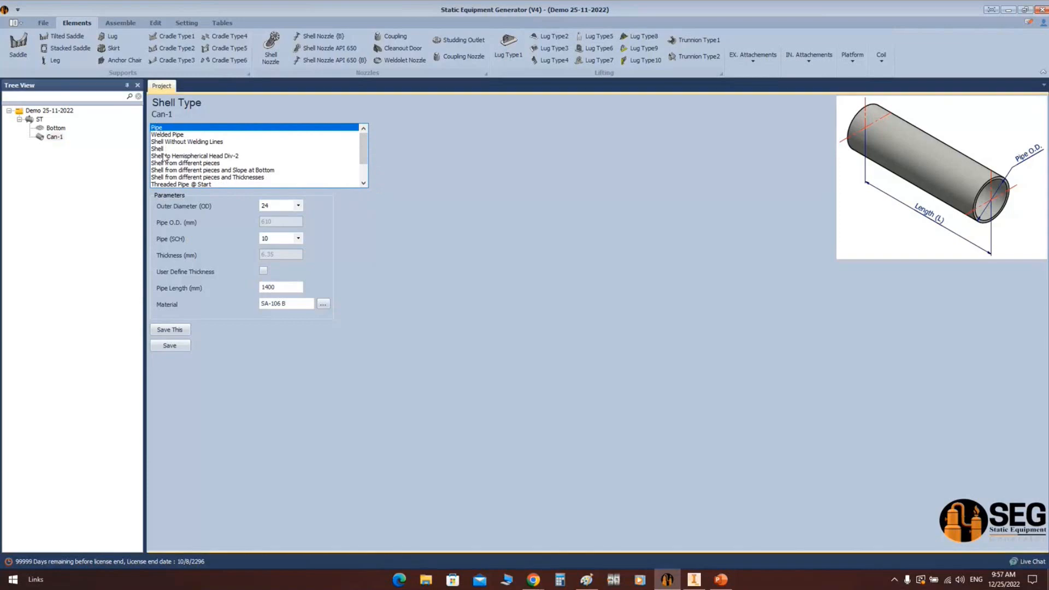
pyautogui.click(166, 135)
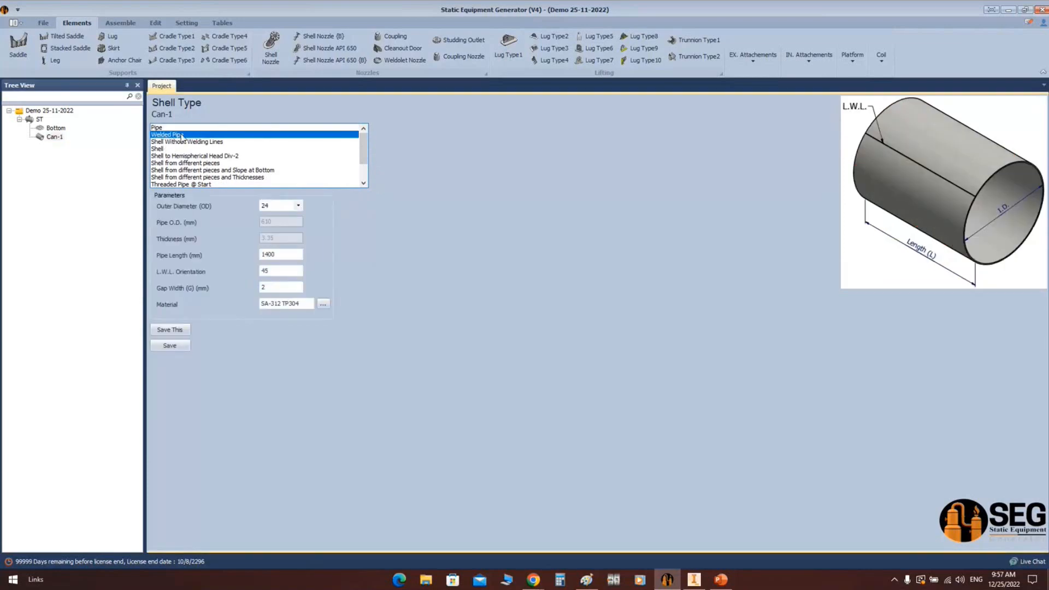
pyautogui.click(180, 143)
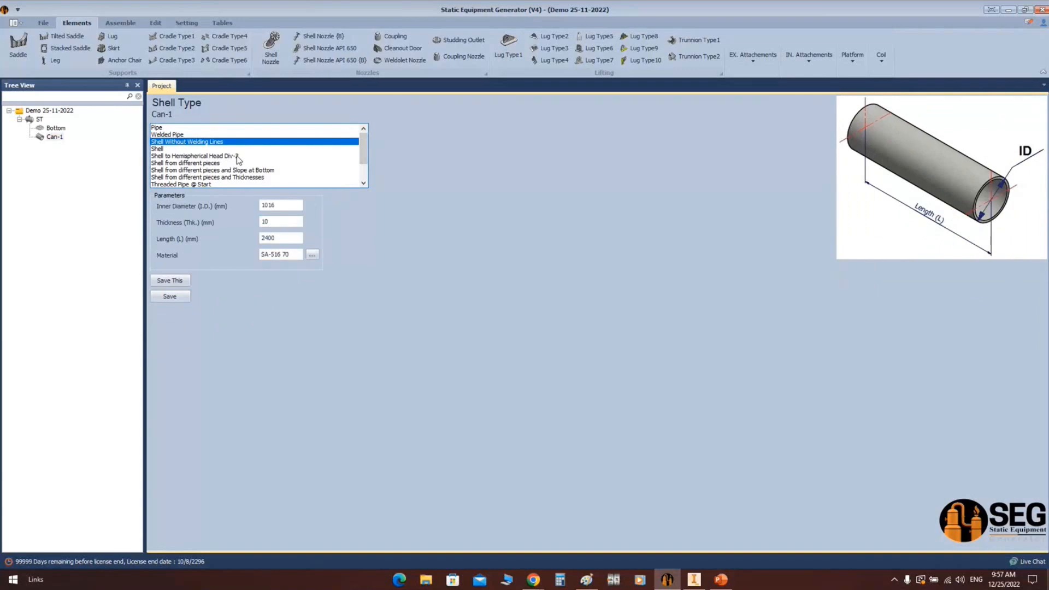
# Set Can-1's shell type to Shell from different pieces
pyautogui.click(204, 163)
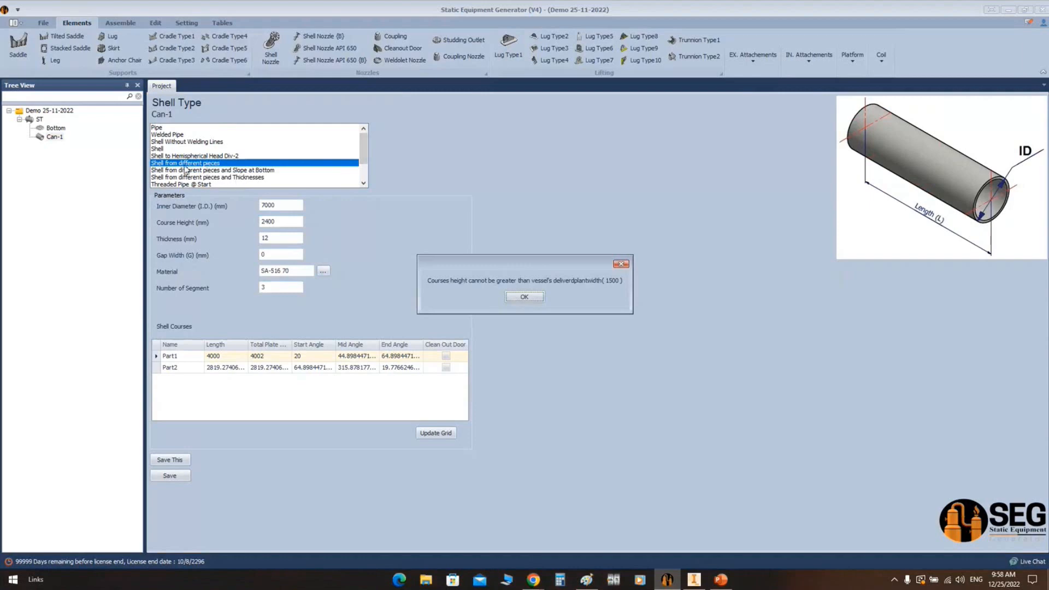
pyautogui.moveTo(491, 260); pyautogui.dragTo(487, 180)
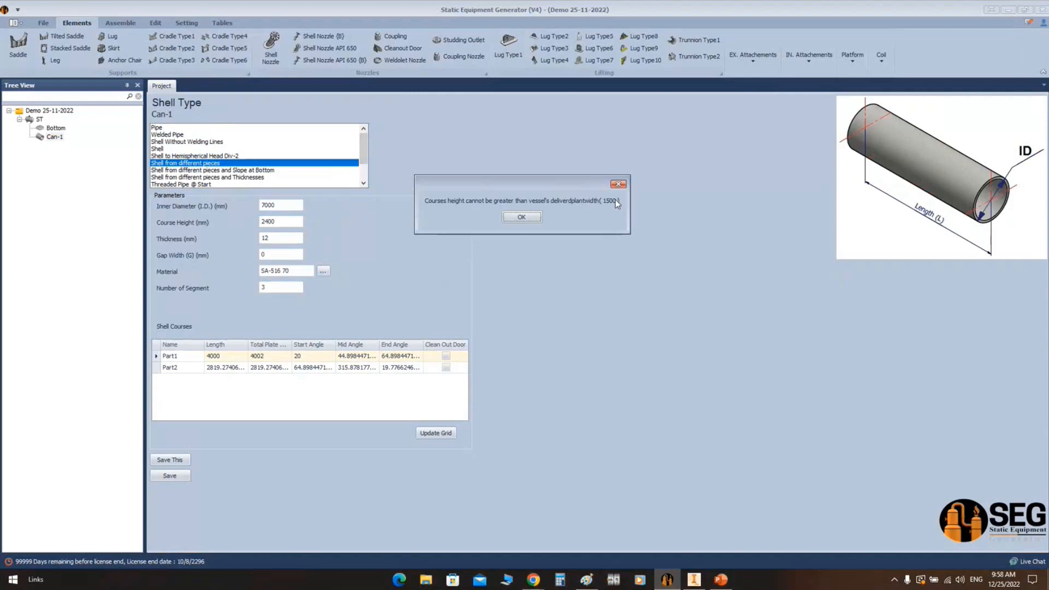
pyautogui.click(521, 217)
# Set Can-1's inner diameter to 9000 mm, course height to 1500 mm and thickness to 10 mm, and update the shell course grid
pyautogui.doubleClick(281, 205)
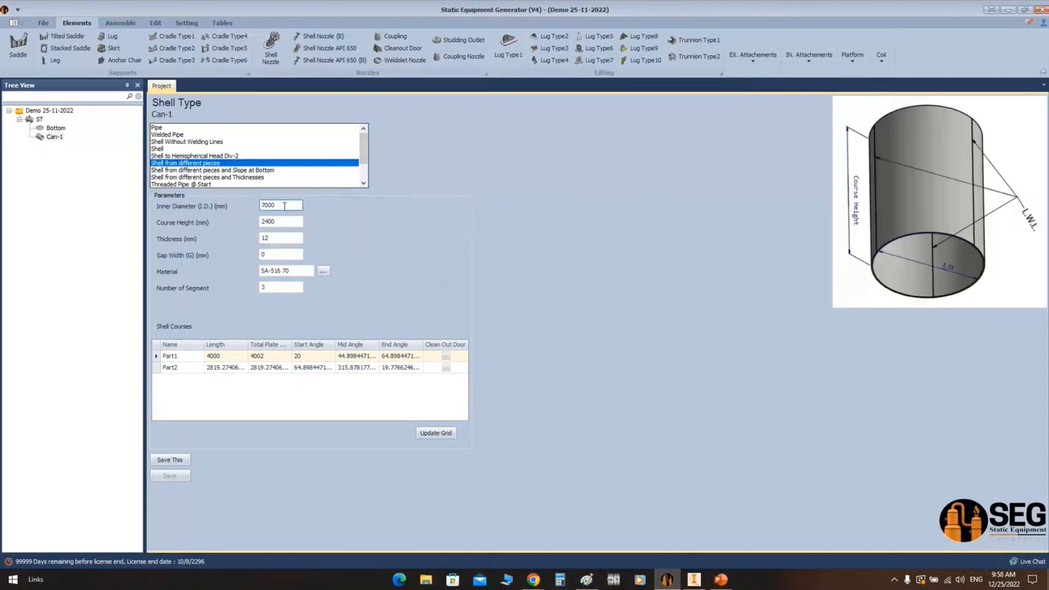
pyautogui.write('9000')
pyautogui.press('Tab')
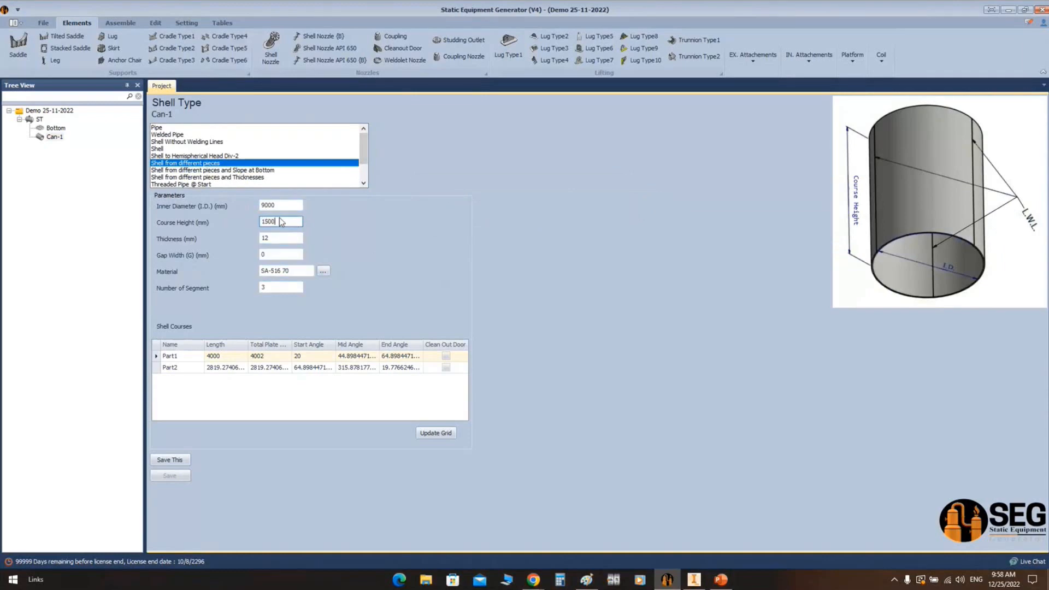
pyautogui.doubleClick(278, 239)
pyautogui.write('10')
pyautogui.doubleClick(260, 287)
pyautogui.click(440, 433)
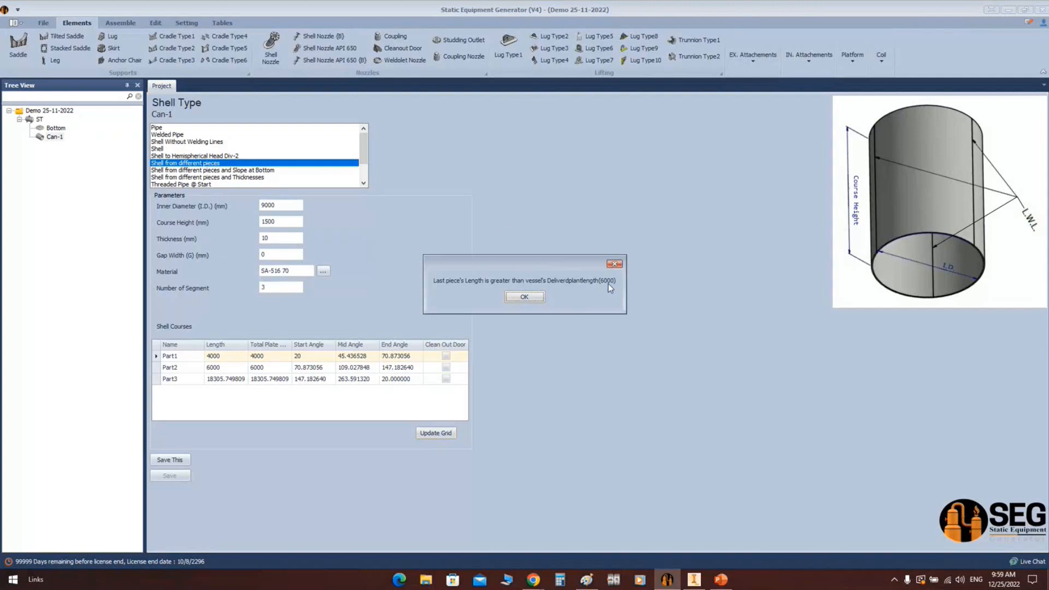
pyautogui.click(523, 297)
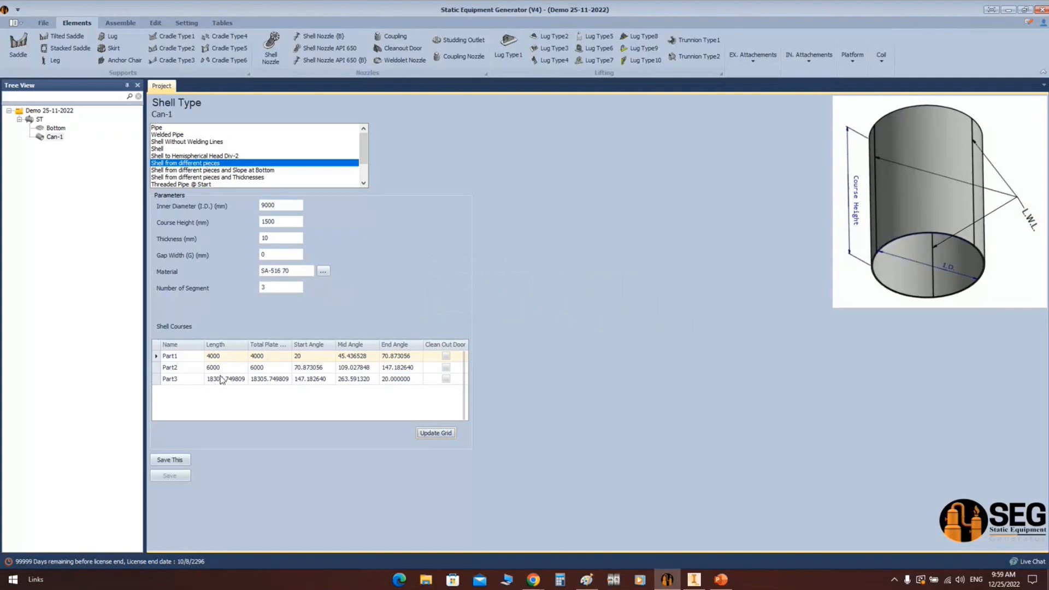
# Set the length of Part1 in the shell courses to 6000 mm
pyautogui.click(221, 357)
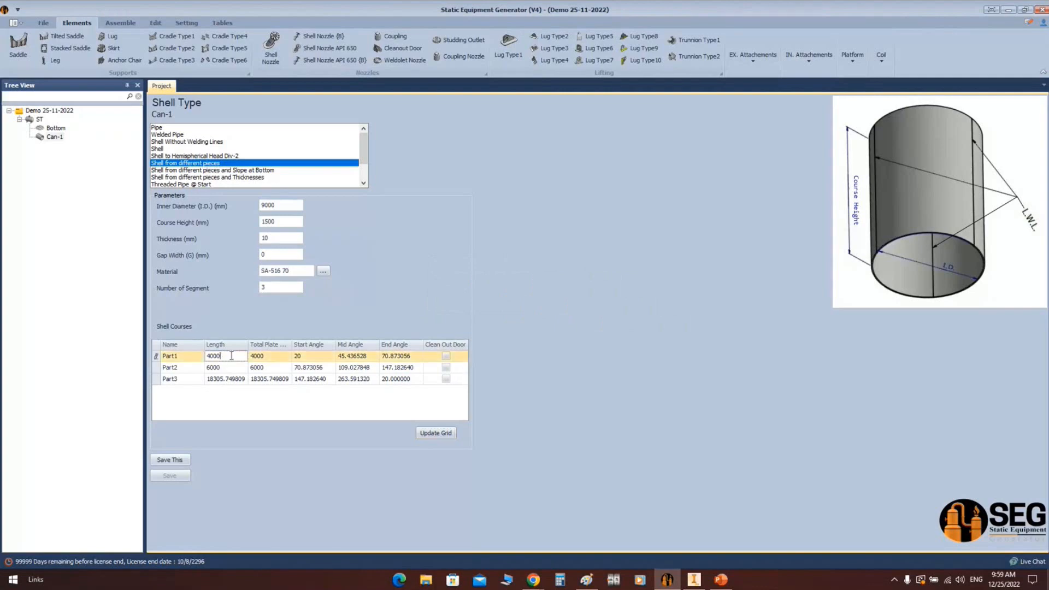
pyautogui.write('60')
pyautogui.click(232, 367)
pyautogui.click(227, 357)
pyautogui.write('6000')
pyautogui.click(223, 368)
pyautogui.click(229, 380)
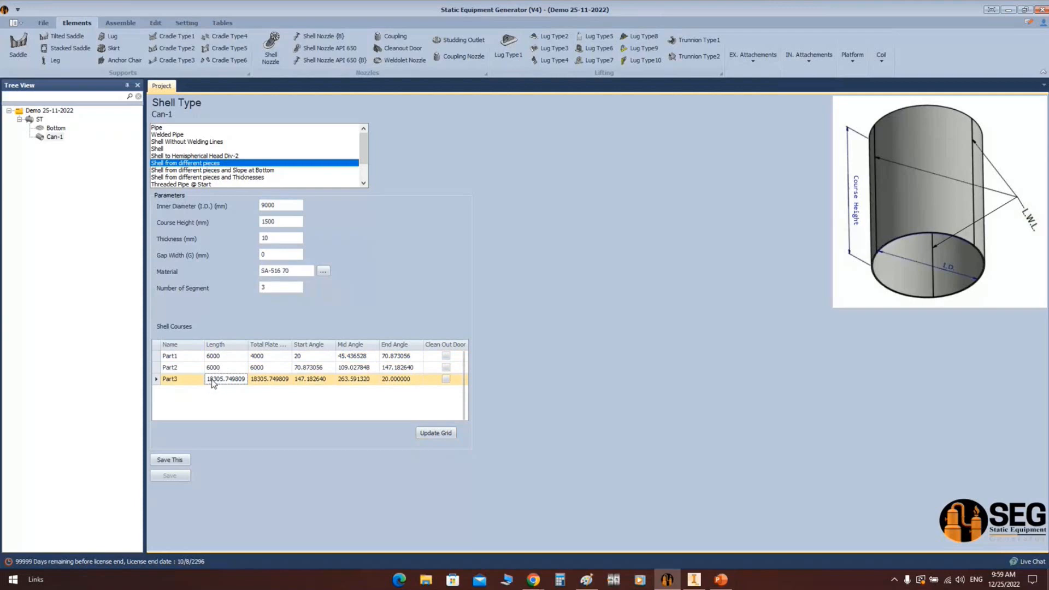
# Set the number of segments to 5 and update the shell course grid
pyautogui.moveTo(275, 288); pyautogui.dragTo(248, 289)
pyautogui.write('5')
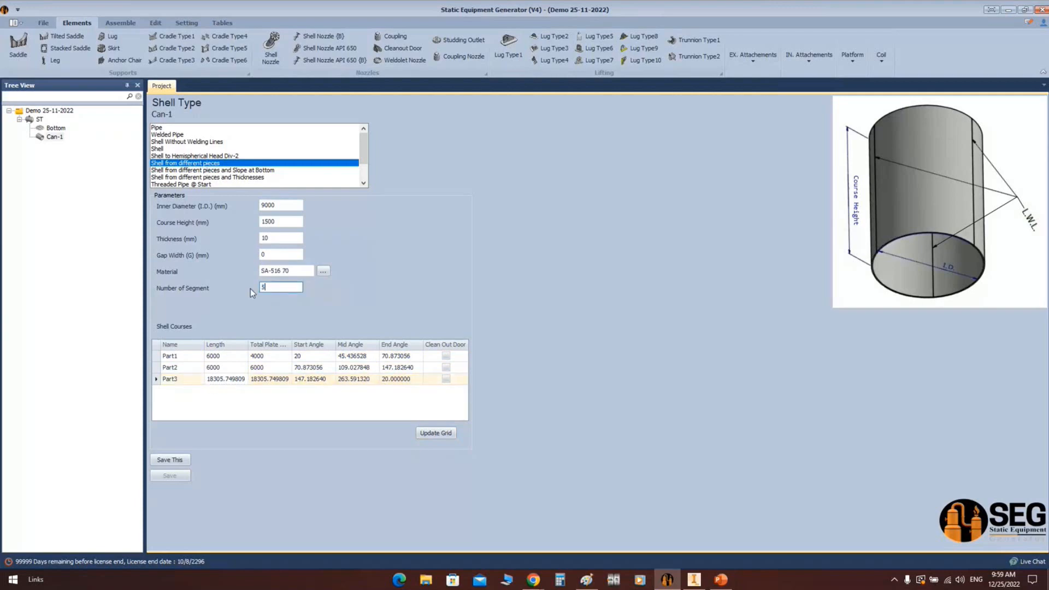
pyautogui.click(434, 432)
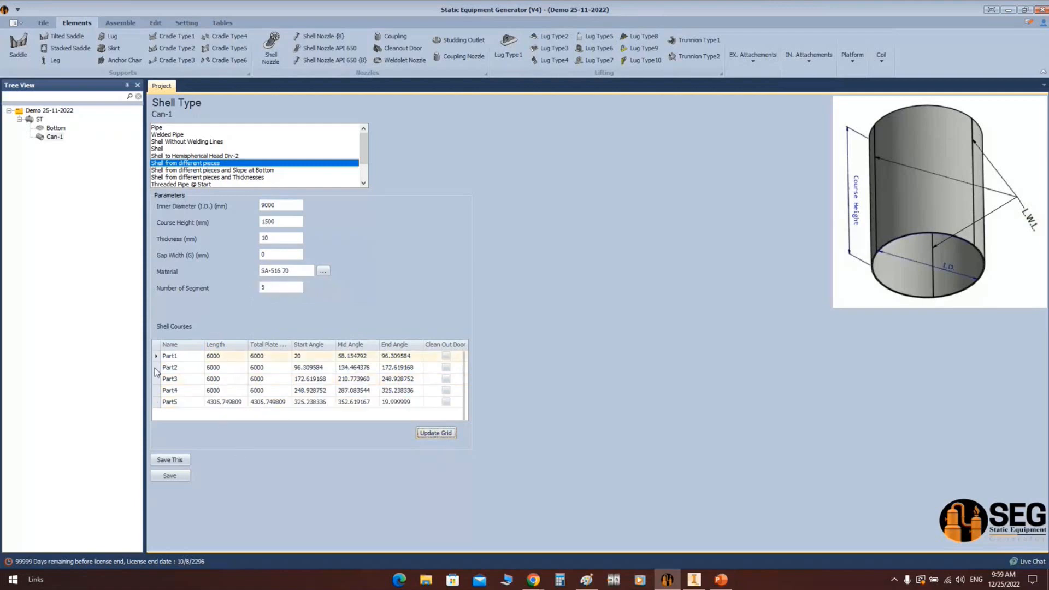
pyautogui.click(229, 358)
pyautogui.click(223, 368)
pyautogui.click(224, 381)
pyautogui.click(223, 391)
pyautogui.click(221, 403)
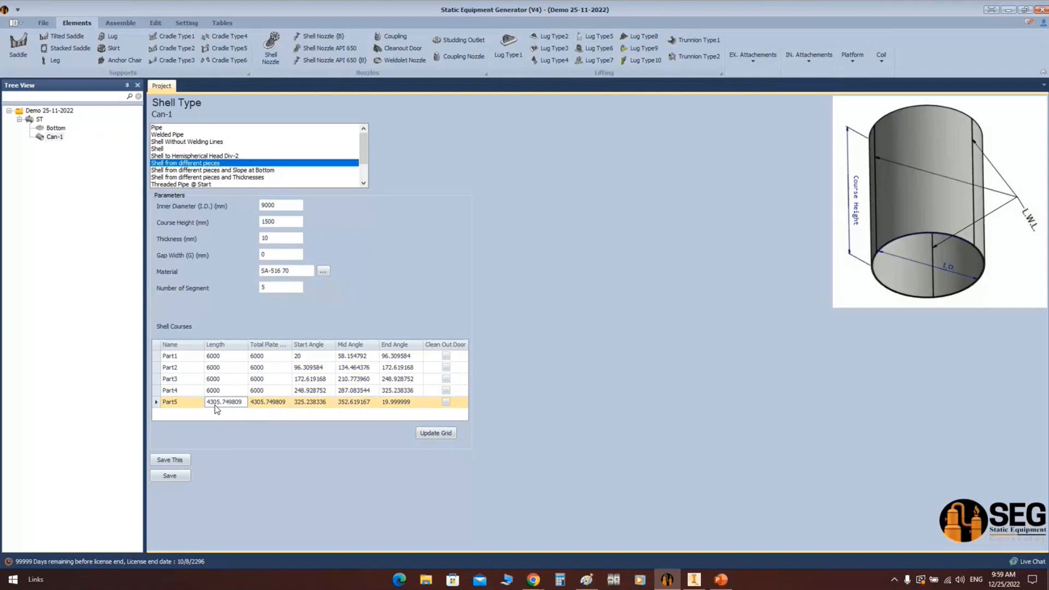
# Set Part1's start angle to 0 in Can-1's shell courses and update the grid
pyautogui.click(302, 356)
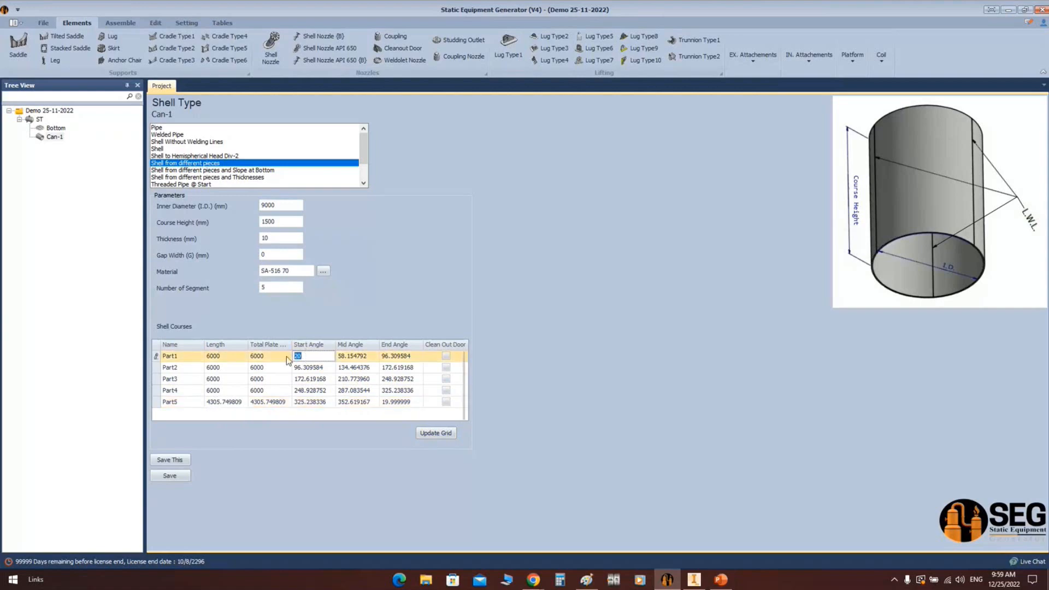
pyautogui.write('0')
pyautogui.click(435, 431)
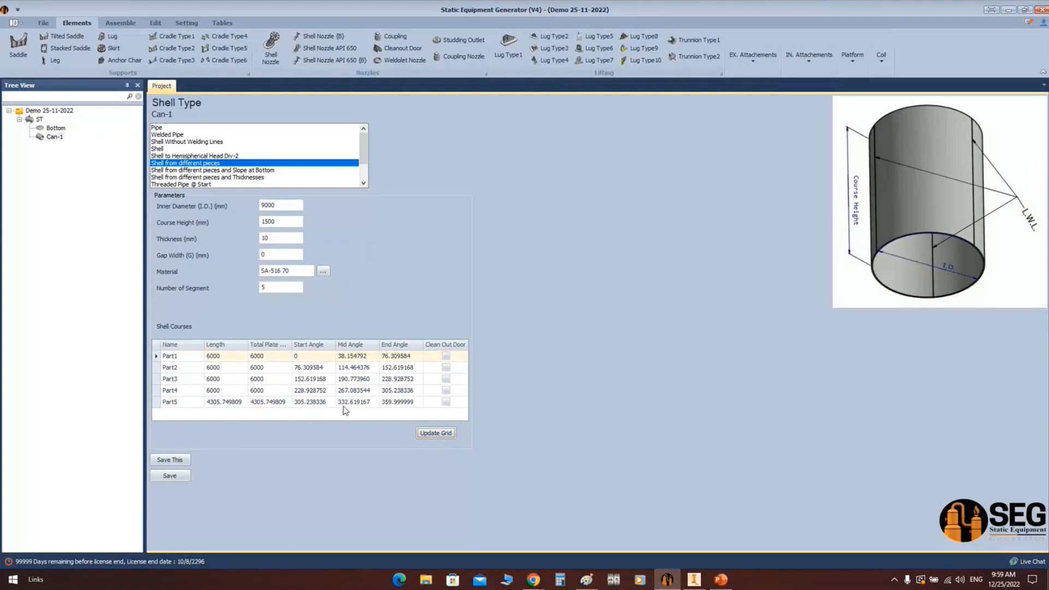
# Set Part1's length to 5500 mm in Can-1's shell courses and update the grid
pyautogui.click(218, 356)
pyautogui.write('55')
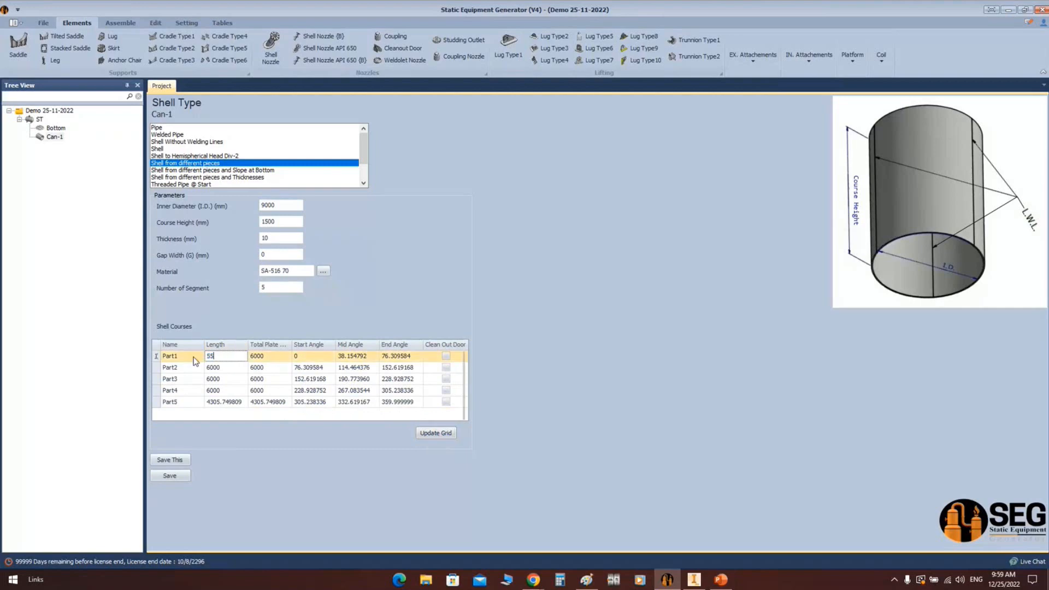
pyautogui.click(231, 371)
pyautogui.click(435, 433)
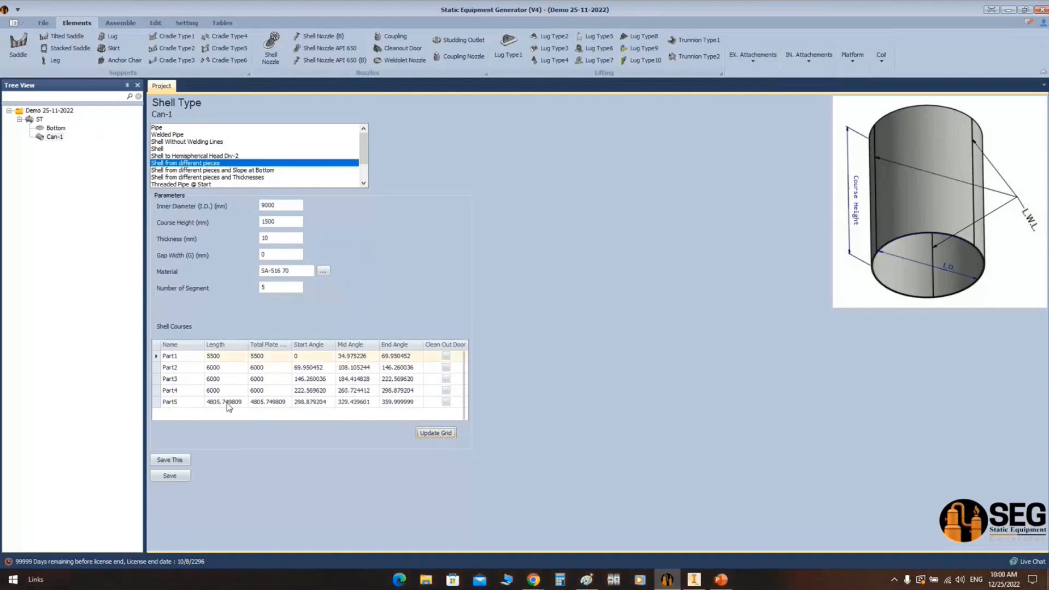
# Set Part1's length back to 6000 mm and update the shell course grid
pyautogui.click(224, 357)
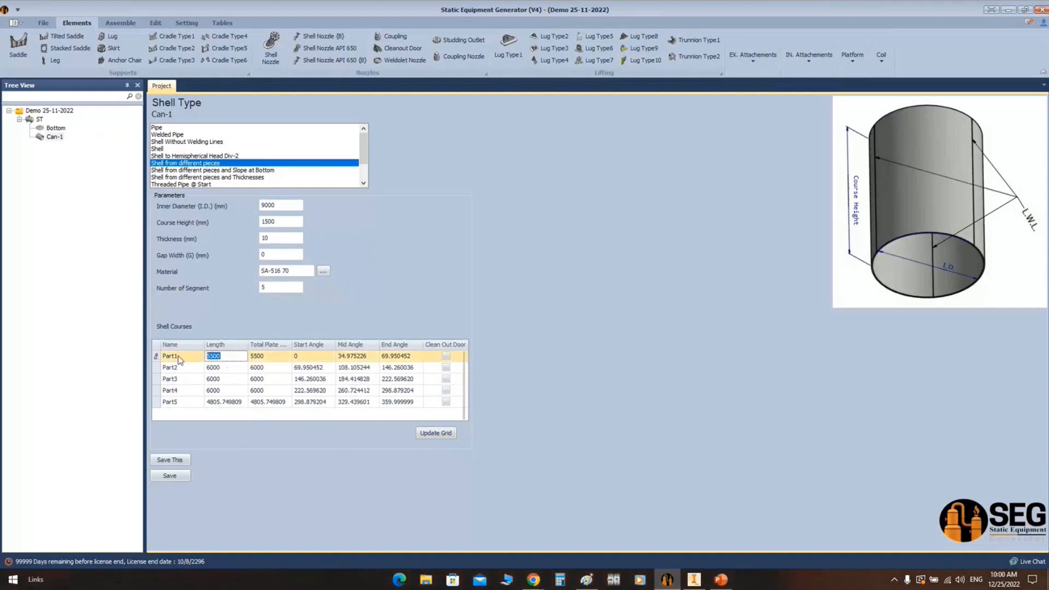
pyautogui.write('6000')
pyautogui.click(442, 433)
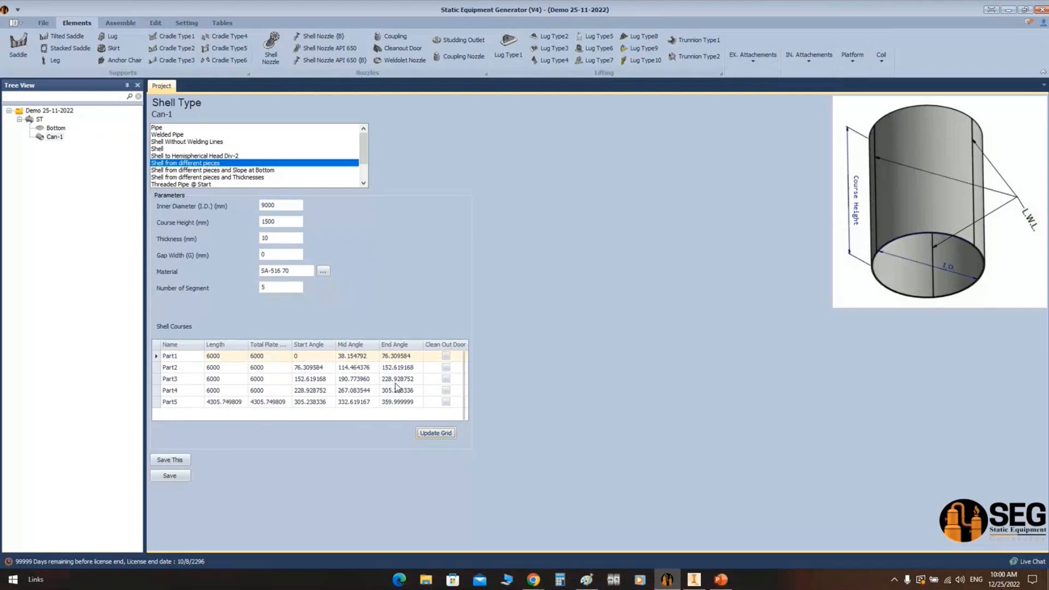
# Save Can-1 and start the Inventor assembly to generate it on the tank bottom
pyautogui.click(186, 476)
pyautogui.click(120, 22)
pyautogui.click(22, 46)
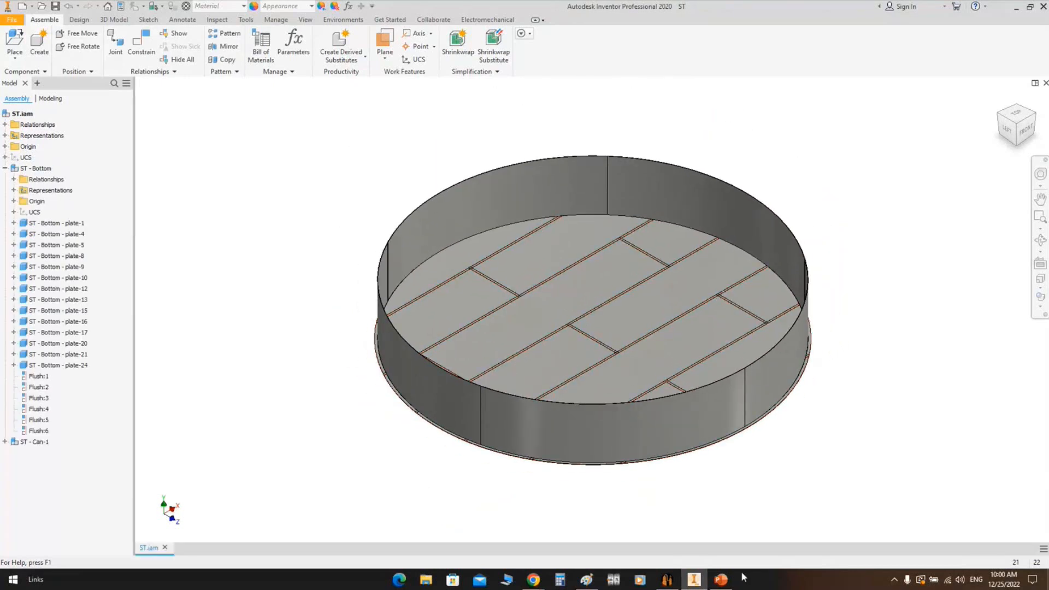
# Switch back to Static Equipment Generator and add a shell named Can-2 with the same data as Can-1
pyautogui.click(672, 585)
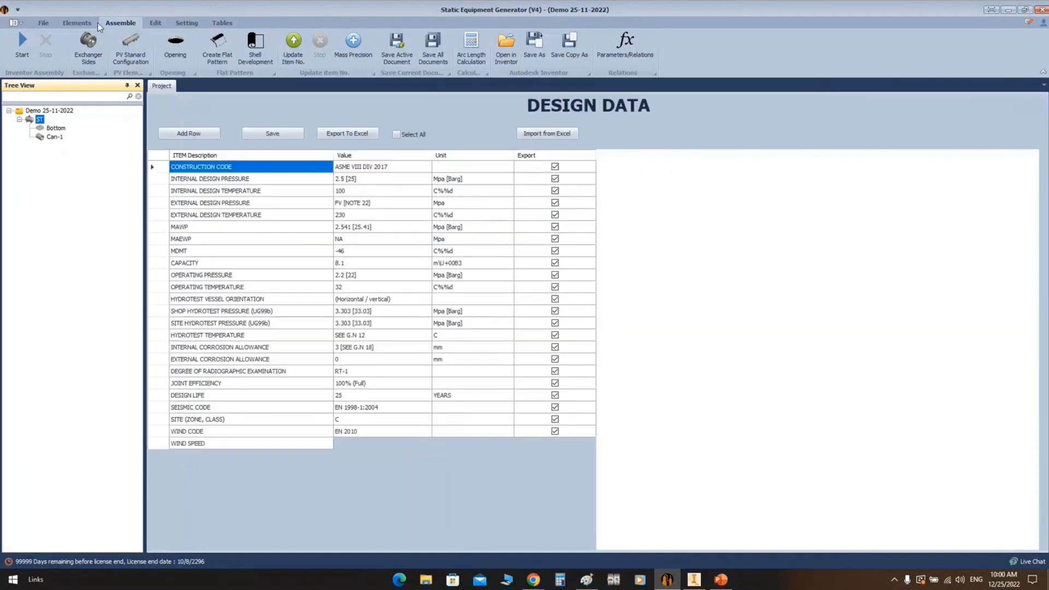
pyautogui.click(76, 23)
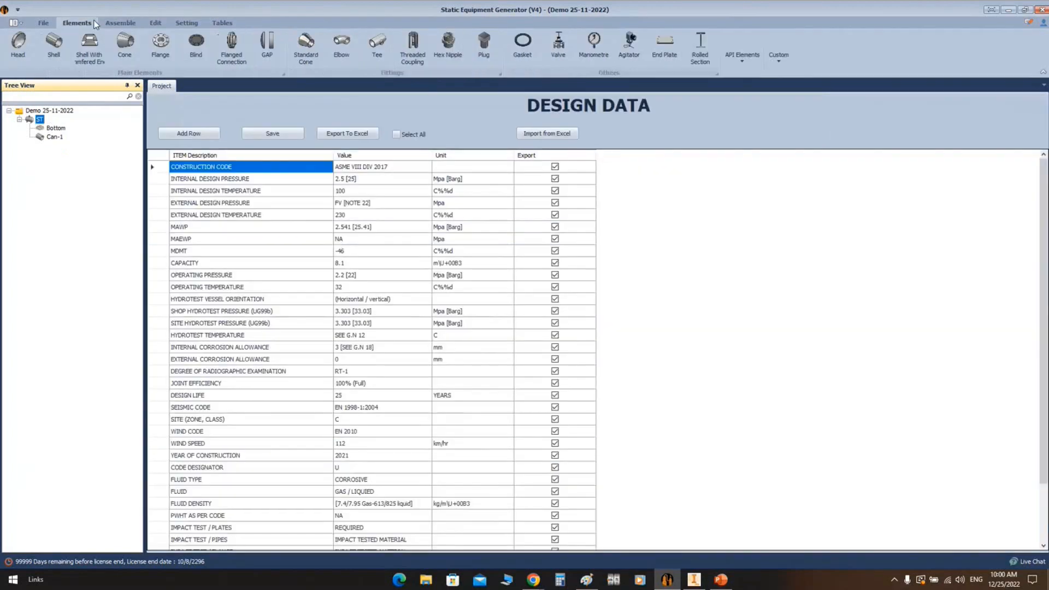
pyautogui.click(53, 45)
pyautogui.write('Can-2')
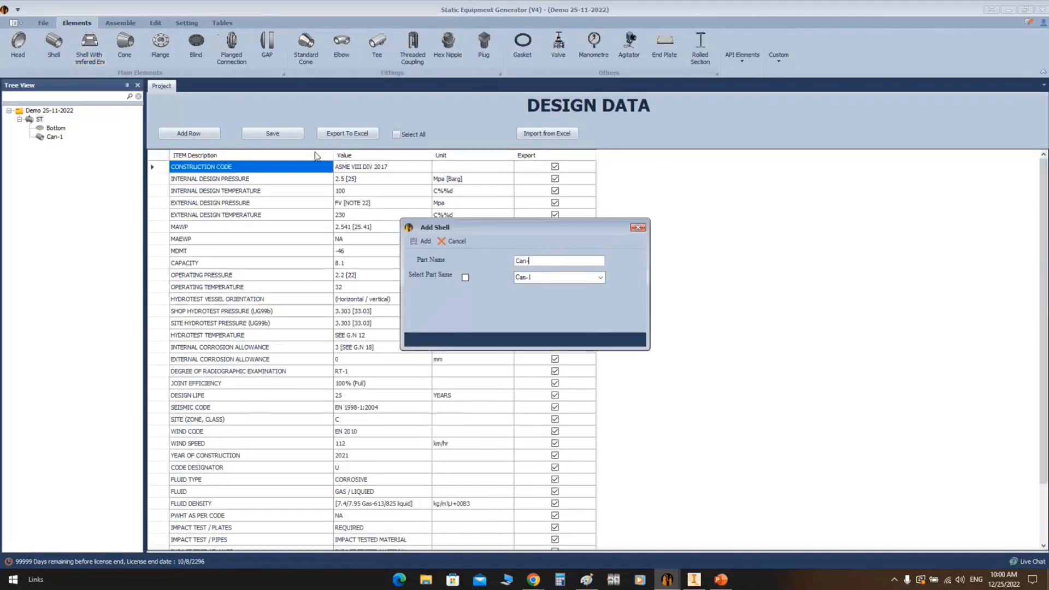
pyautogui.click(465, 277)
pyautogui.click(423, 241)
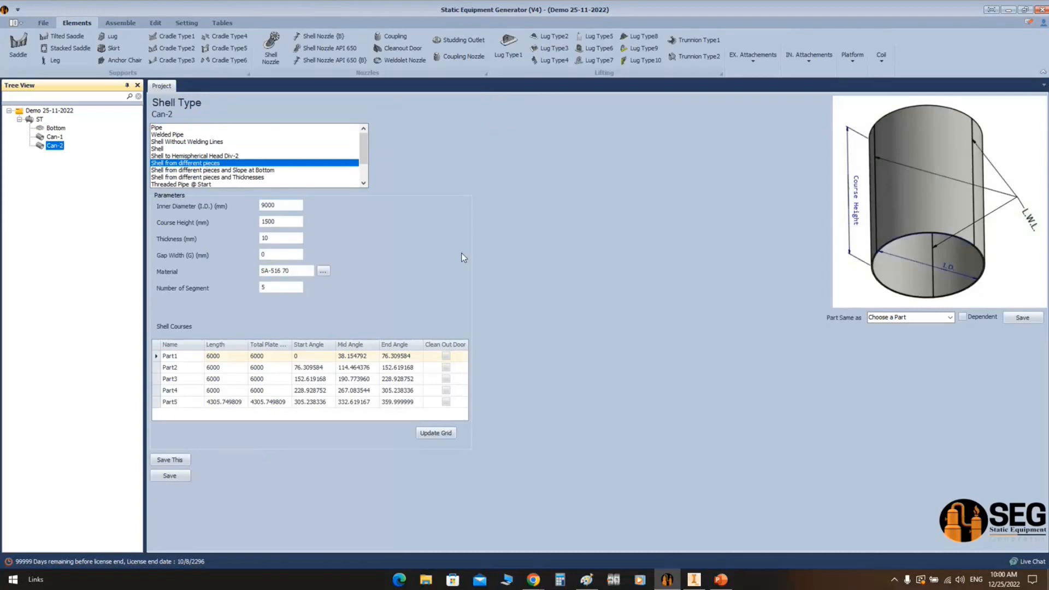
# Set Can-2's thickness to 8 mm and open Part1's start angle for editing
pyautogui.click(273, 238)
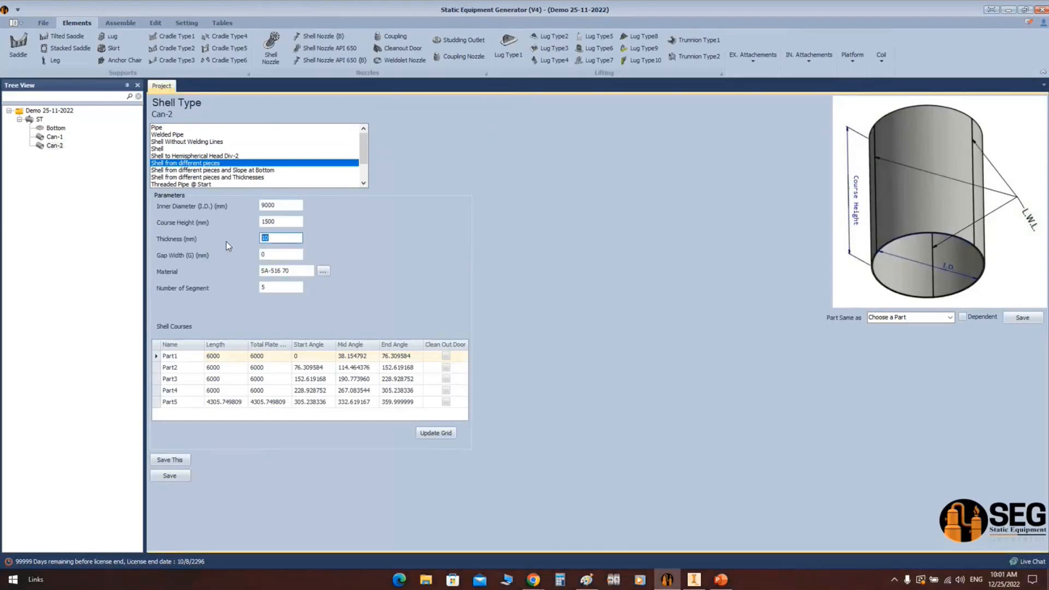
pyautogui.write('8')
pyautogui.click(306, 356)
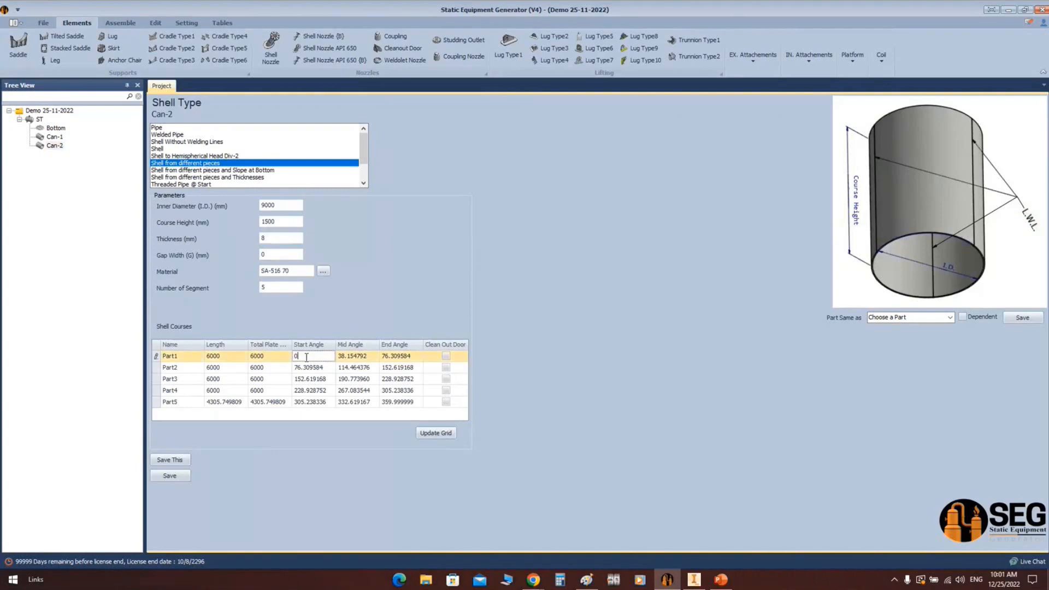
pyautogui.moveTo(305, 357); pyautogui.dragTo(268, 368)
# Calculate the angle for a diameter of 9010 and an arc length of 3000 with the Arc Length Calculator
pyautogui.click(187, 22)
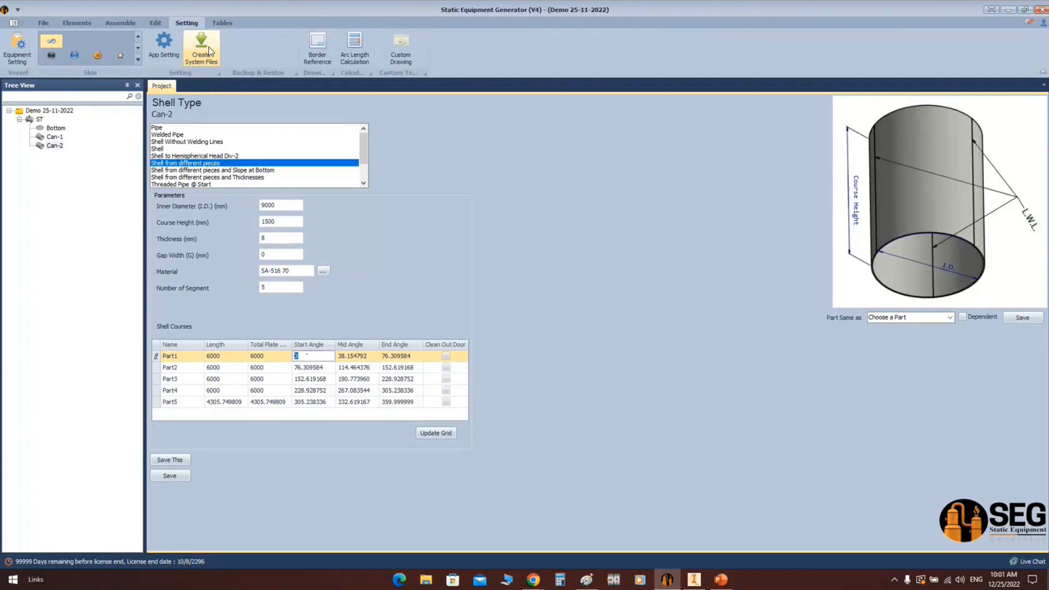
pyautogui.click(356, 46)
pyautogui.moveTo(565, 258); pyautogui.dragTo(509, 261)
pyautogui.write('9010')
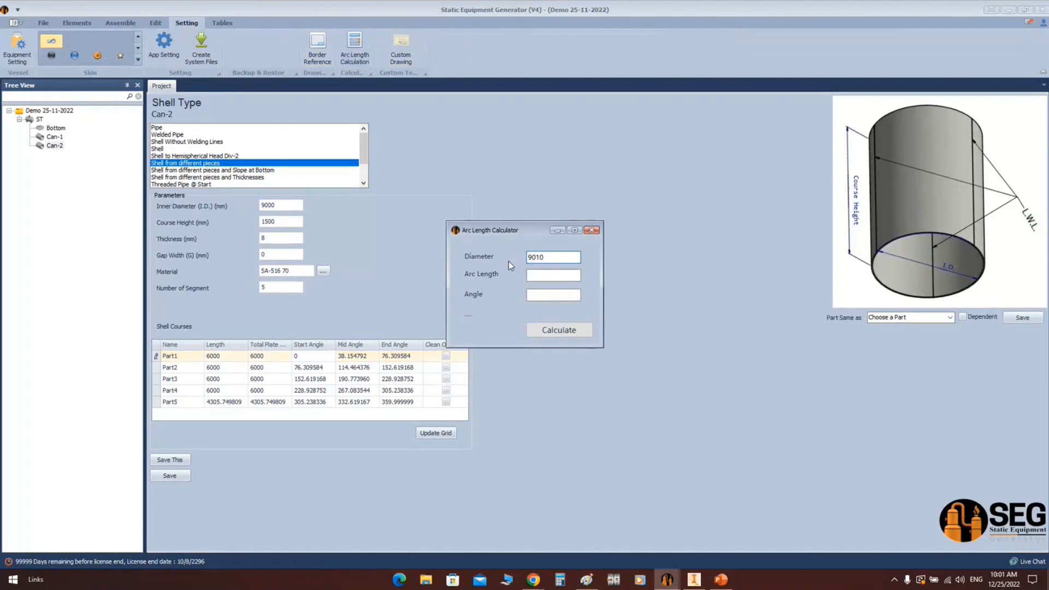
pyautogui.click(537, 276)
pyautogui.click(537, 275)
pyautogui.write('3000')
pyautogui.moveTo(558, 274); pyautogui.dragTo(552, 296)
pyautogui.hotkey('ctrl', 'c')
pyautogui.click(560, 331)
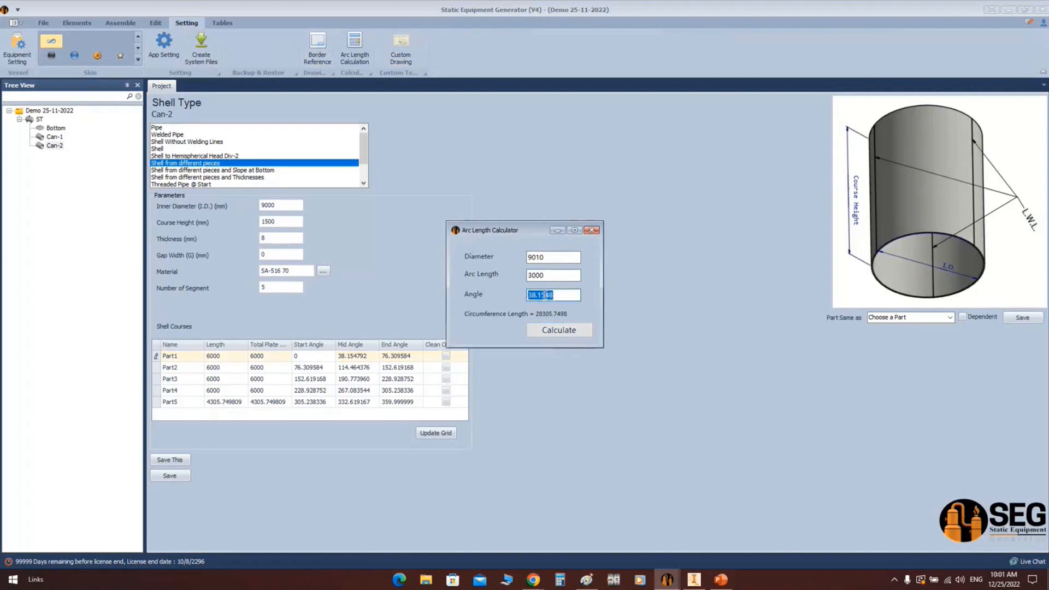
# Copy the calculated angle 38.1548 into Part1's start angle for Can-2 and update the shell course grid
pyautogui.rightClick(545, 295)
pyautogui.click(570, 329)
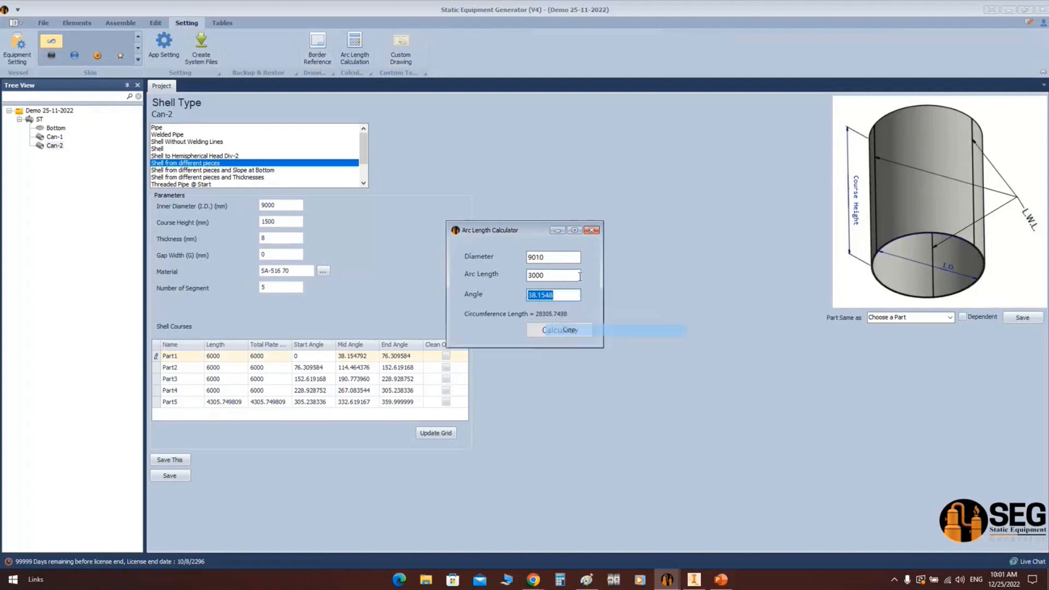
pyautogui.click(592, 230)
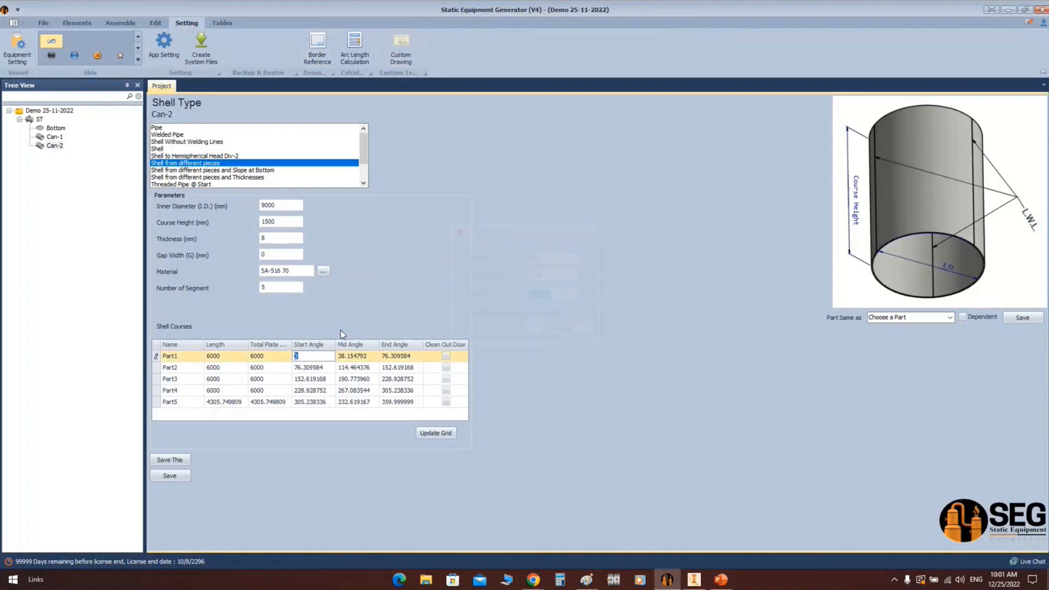
pyautogui.rightClick(305, 353)
pyautogui.click(336, 401)
pyautogui.click(439, 435)
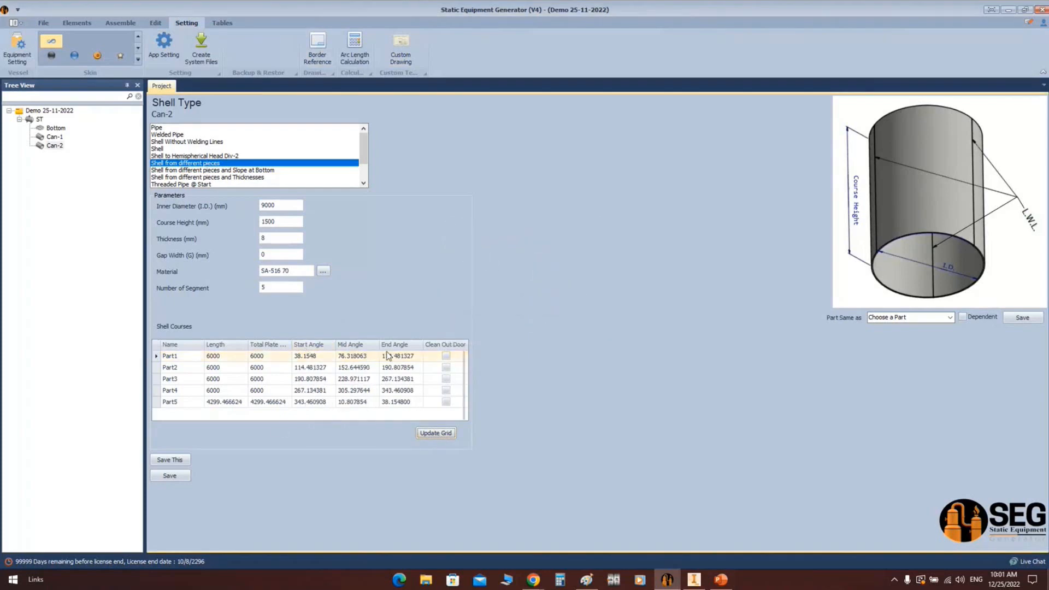
# Save and generate Can-2 in the Inventor assembly, and examine the vertical seams of the two shell courses
pyautogui.click(178, 477)
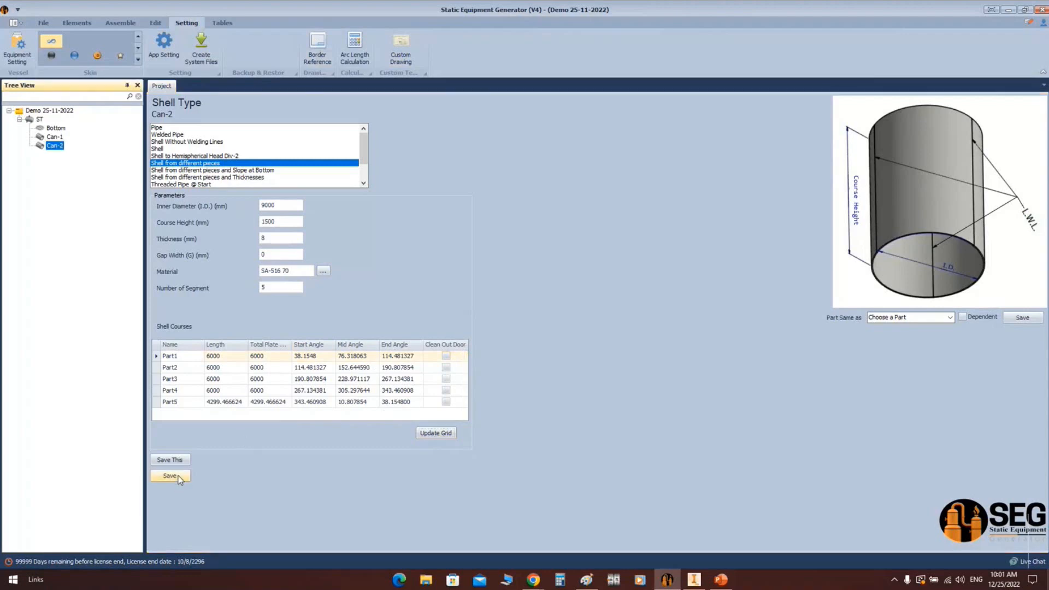
pyautogui.click(120, 23)
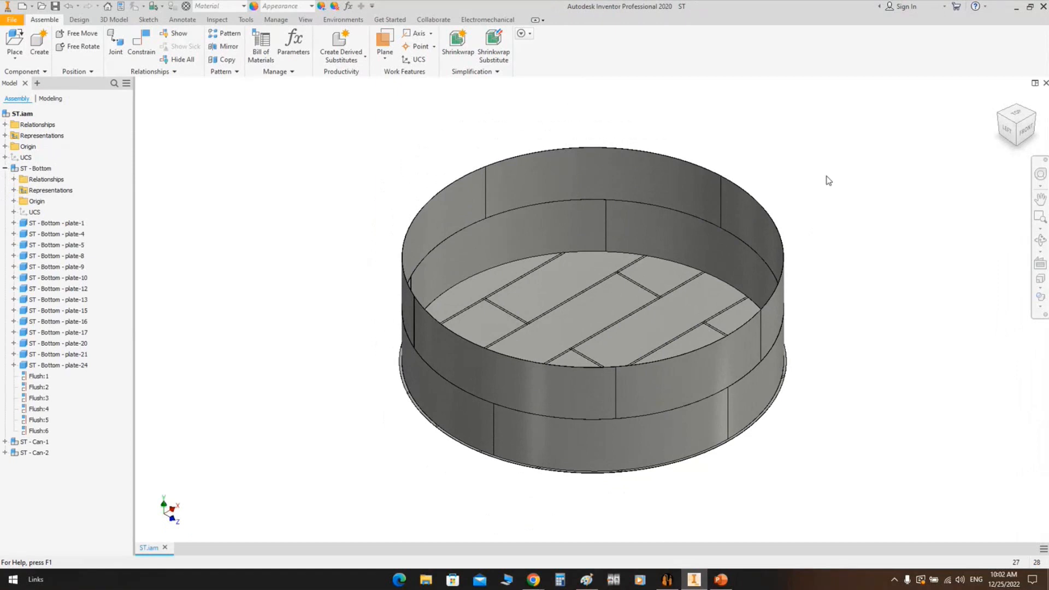
pyautogui.click(1040, 240)
pyautogui.moveTo(594, 284); pyautogui.dragTo(587, 349)
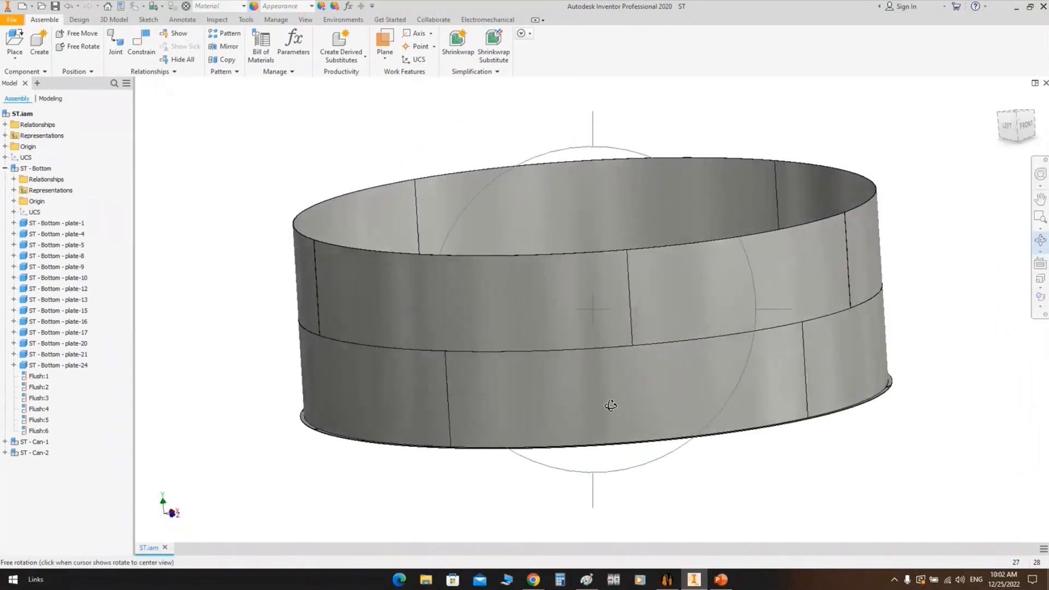
pyautogui.moveTo(610, 405); pyautogui.dragTo(630, 222)
pyautogui.scroll(-3, 629, 222)
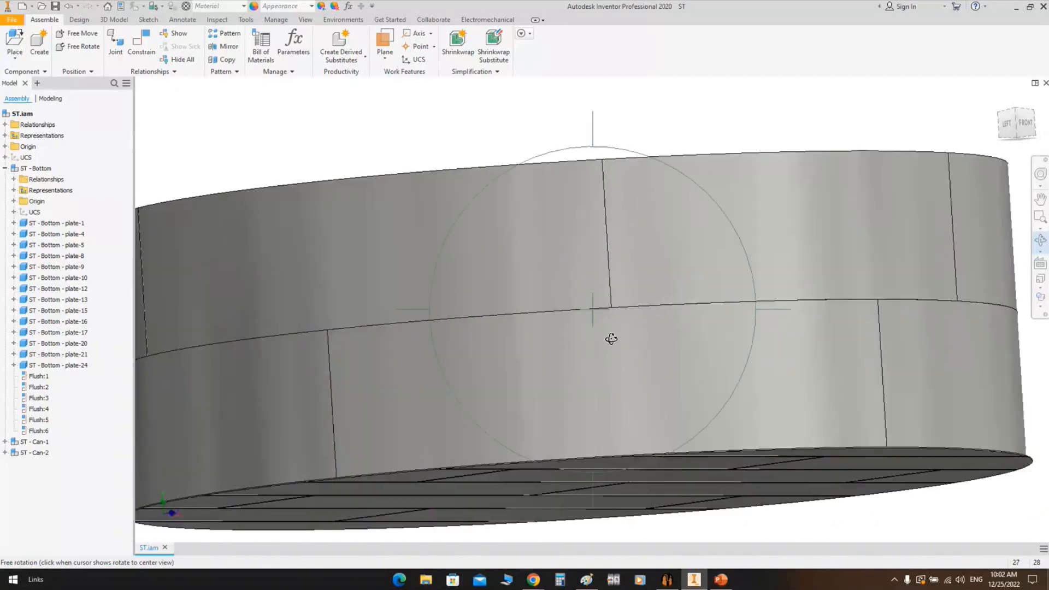
pyautogui.moveTo(627, 375); pyautogui.dragTo(691, 362)
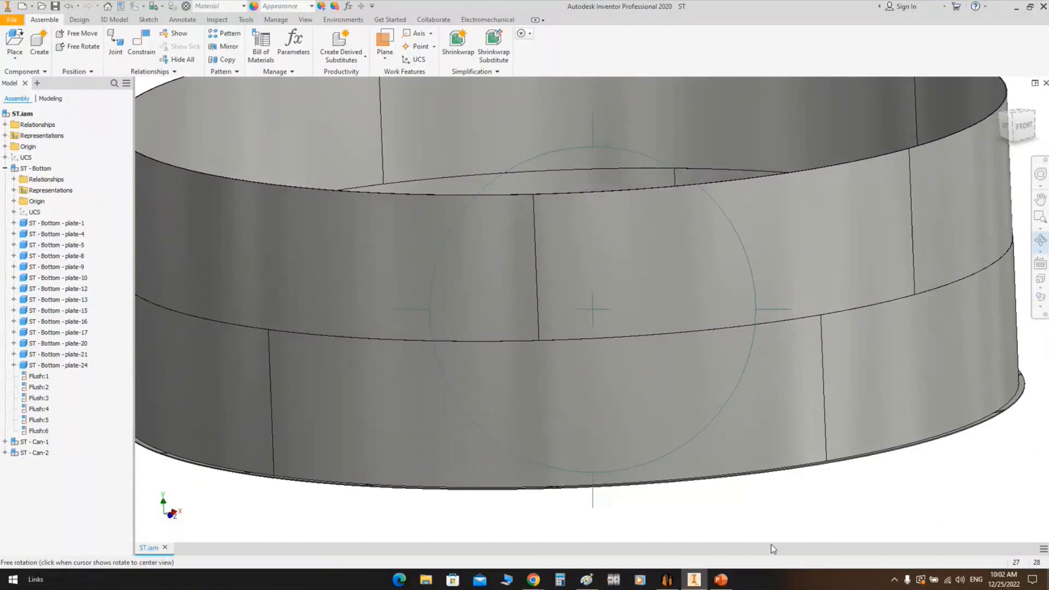
# Switch back to Static Equipment Generator and add a shell named Can-3 to ST with the same data as Can-1
pyautogui.click(667, 579)
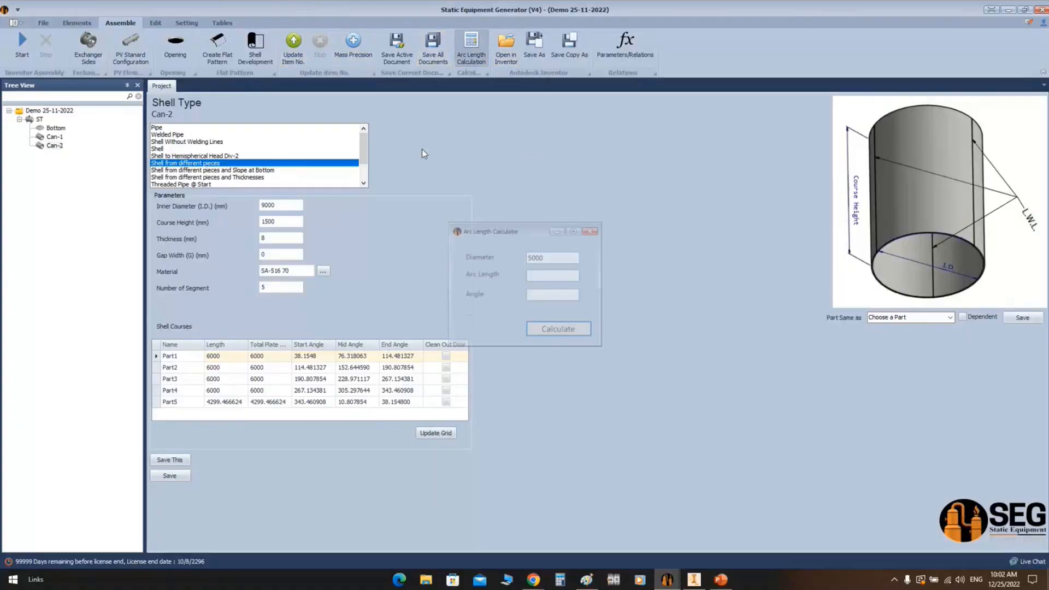
pyautogui.click(590, 231)
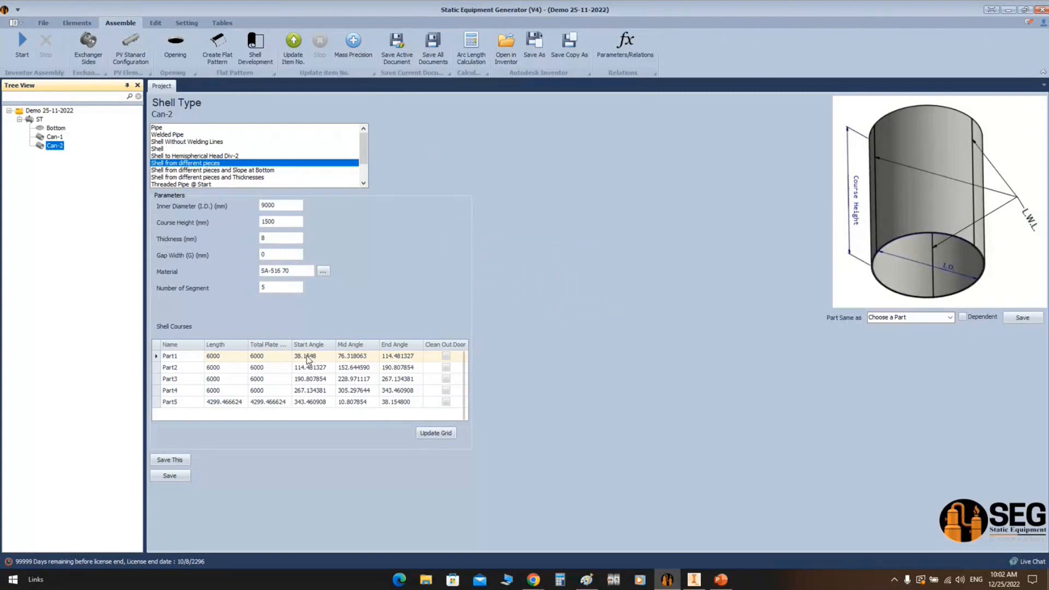
pyautogui.click(39, 120)
pyautogui.click(77, 22)
pyautogui.click(54, 46)
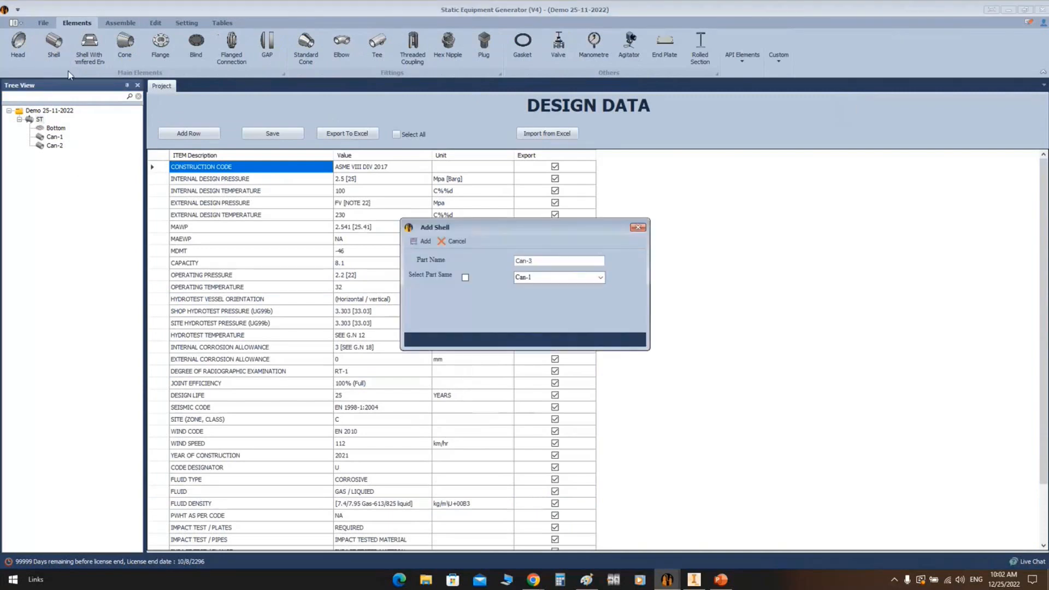
pyautogui.click(465, 277)
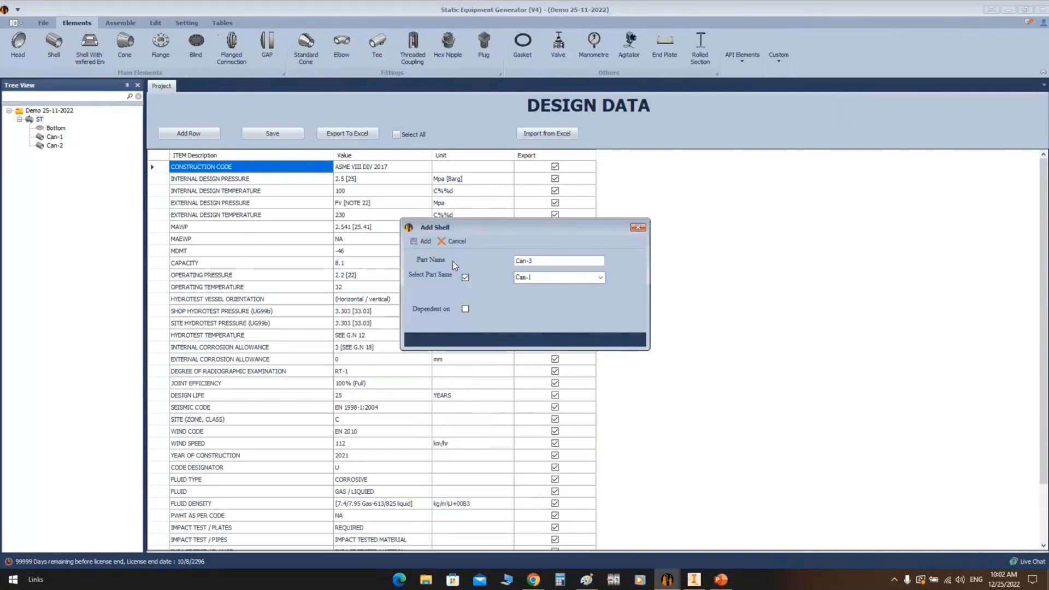
pyautogui.click(421, 241)
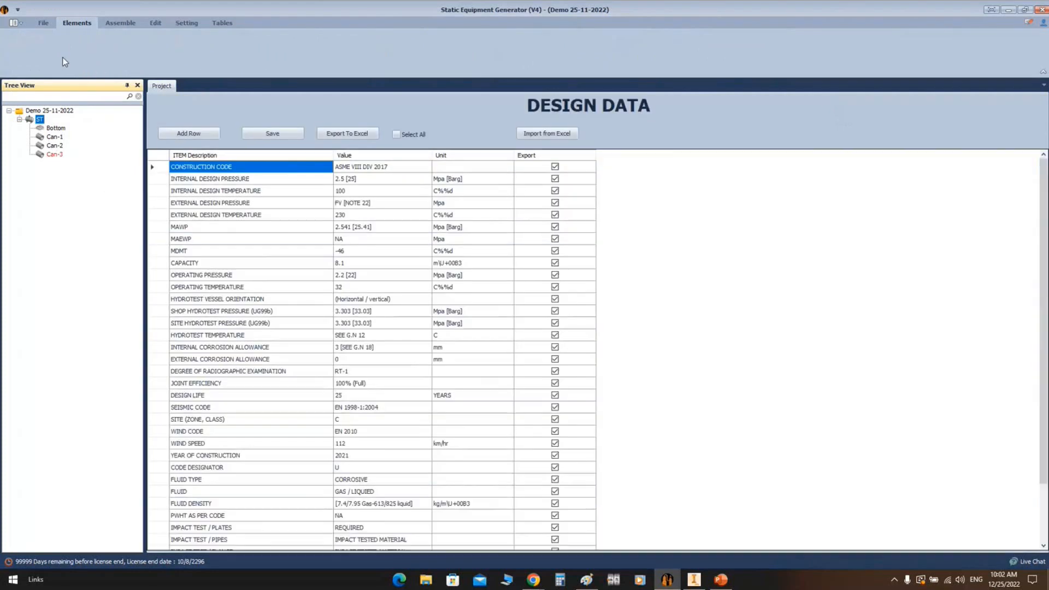
# Add a shell named Can-4 to ST with the same data as Can-2
pyautogui.click(52, 46)
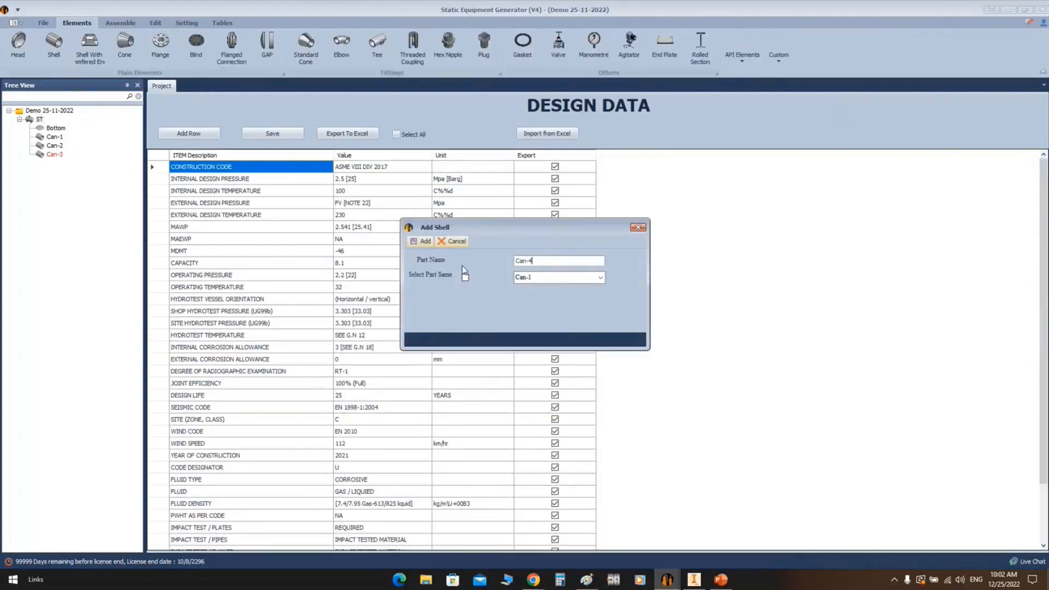
pyautogui.click(600, 277)
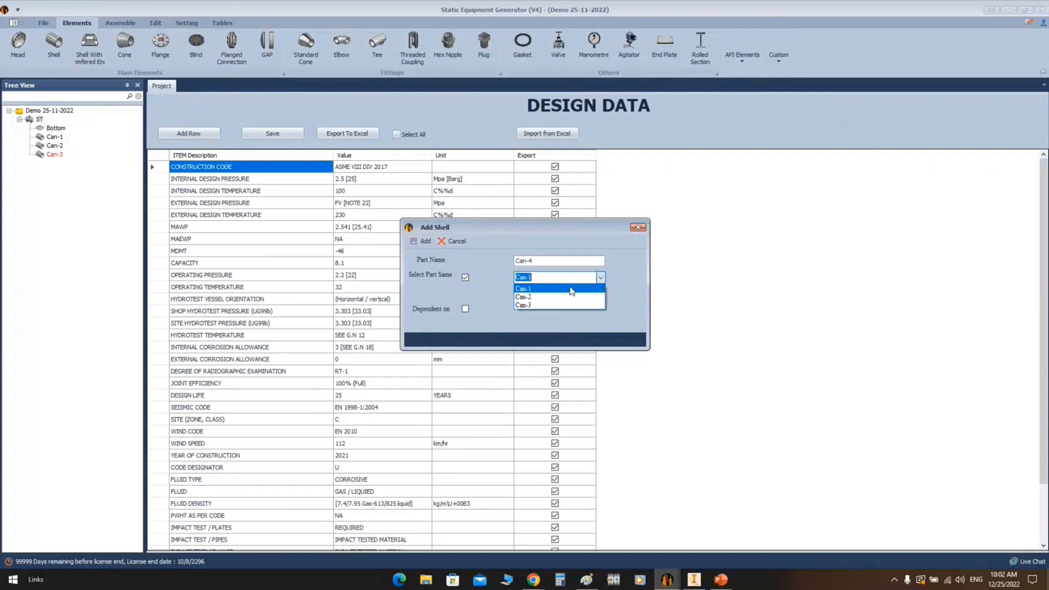
pyautogui.click(546, 301)
pyautogui.click(421, 242)
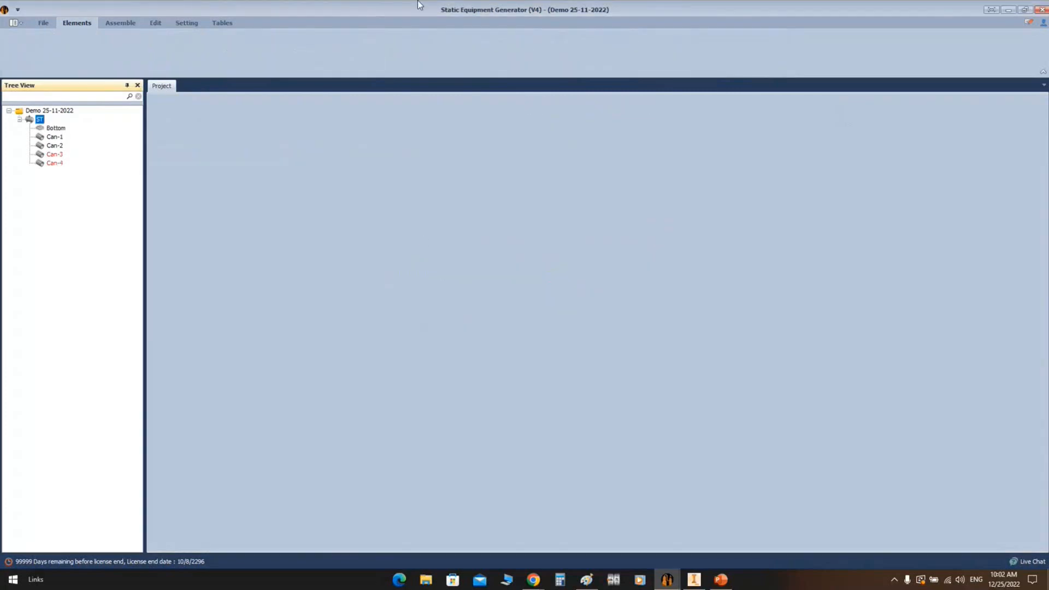
# Set Can-3's thickness to 8 mm, update its shell course grid and save the shell
pyautogui.click(57, 155)
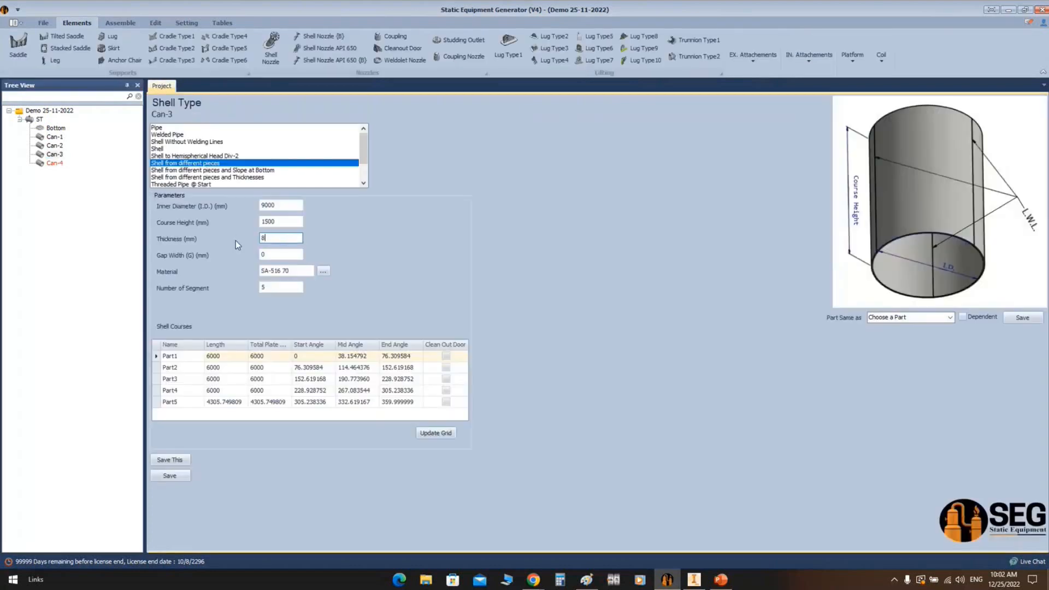
pyautogui.click(431, 434)
pyautogui.click(179, 477)
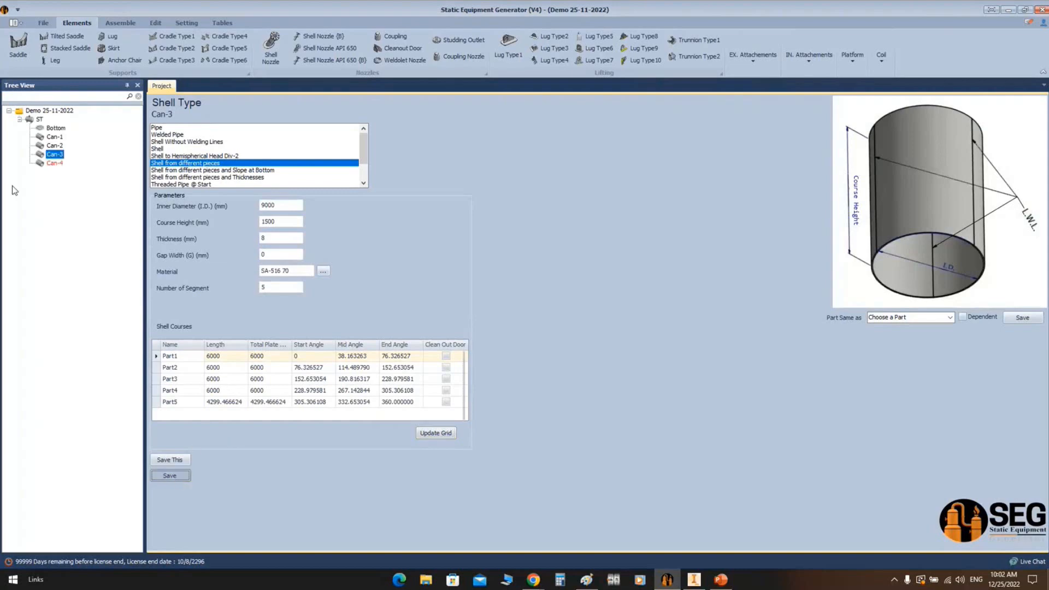
# Check Can-4's shell data, generate Can-3 and Can-4 in the ST assembly, and switch to Inventor to view them
pyautogui.click(54, 162)
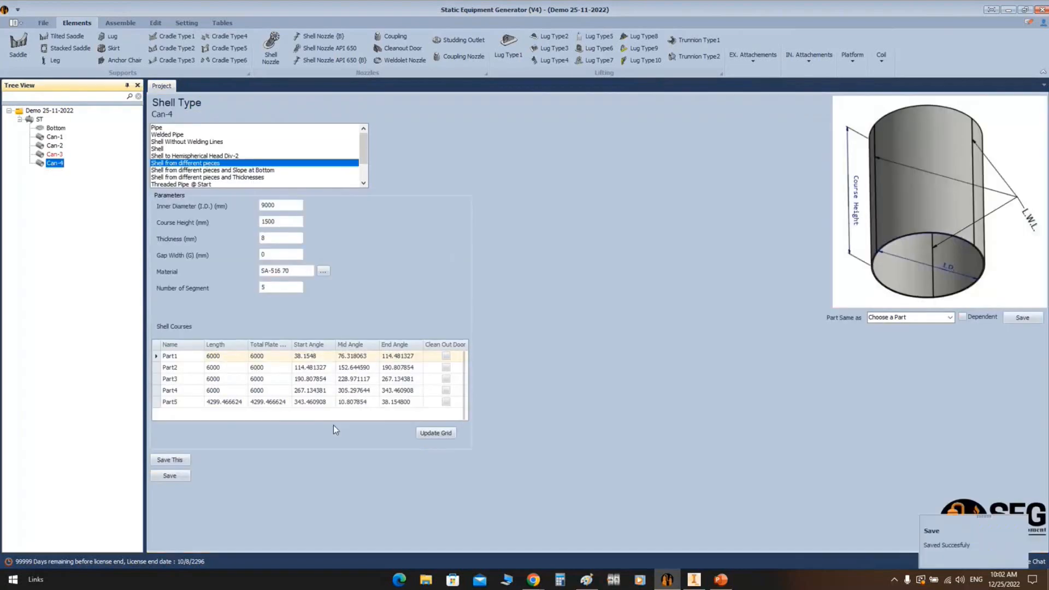
pyautogui.click(39, 119)
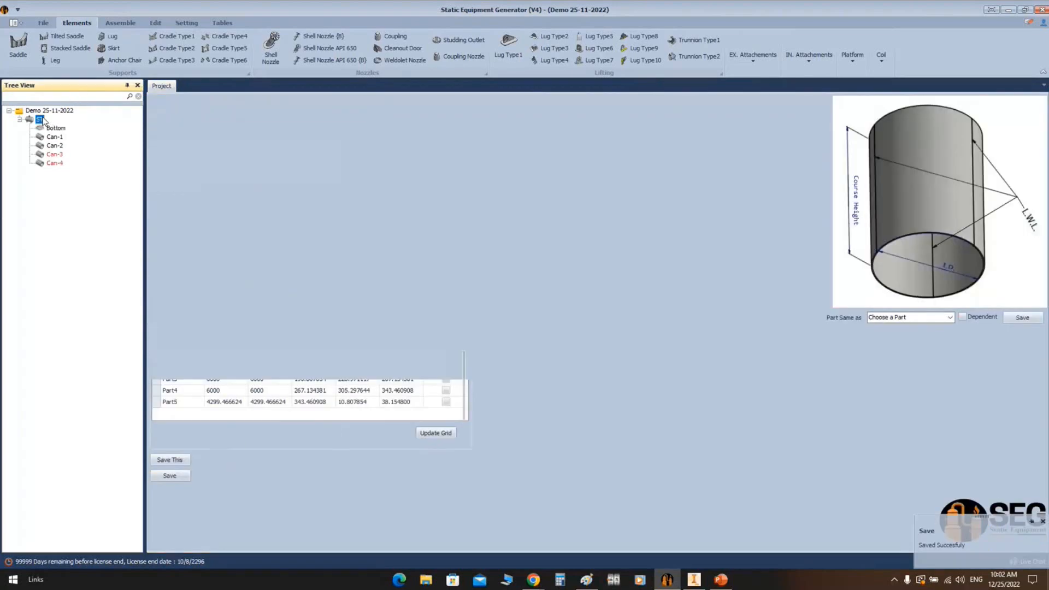
pyautogui.click(22, 43)
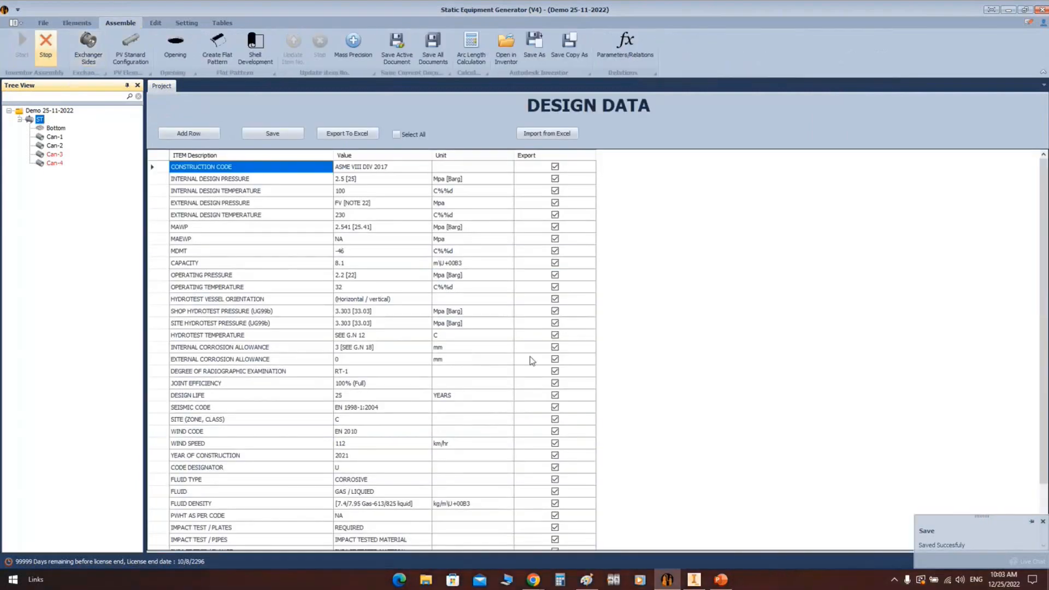
pyautogui.click(694, 580)
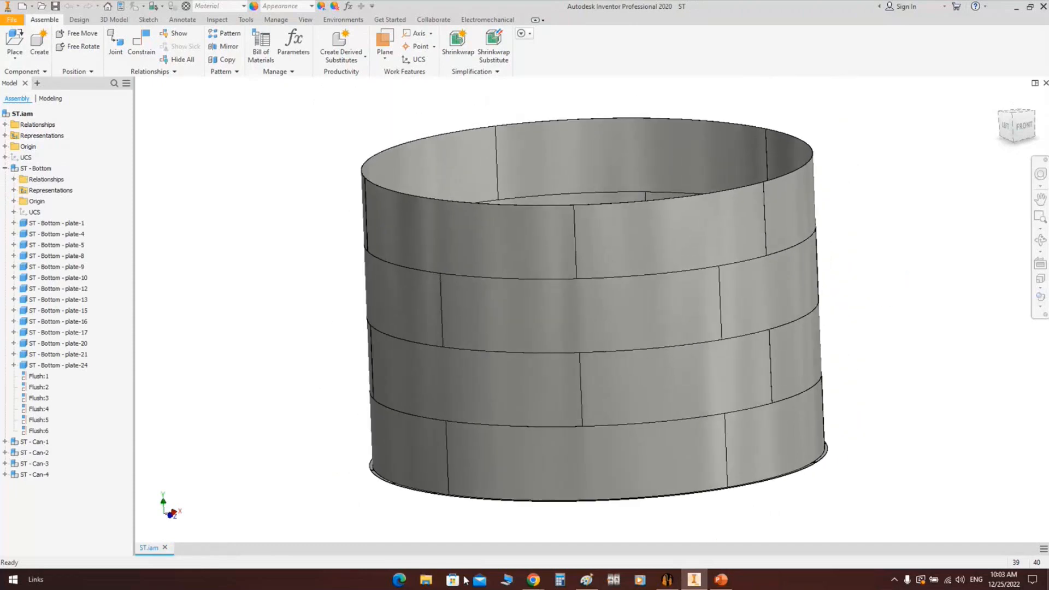
# Switch back to Static Equipment Generator, add a compression ring named CR to ST and open its parameters
pyautogui.click(667, 578)
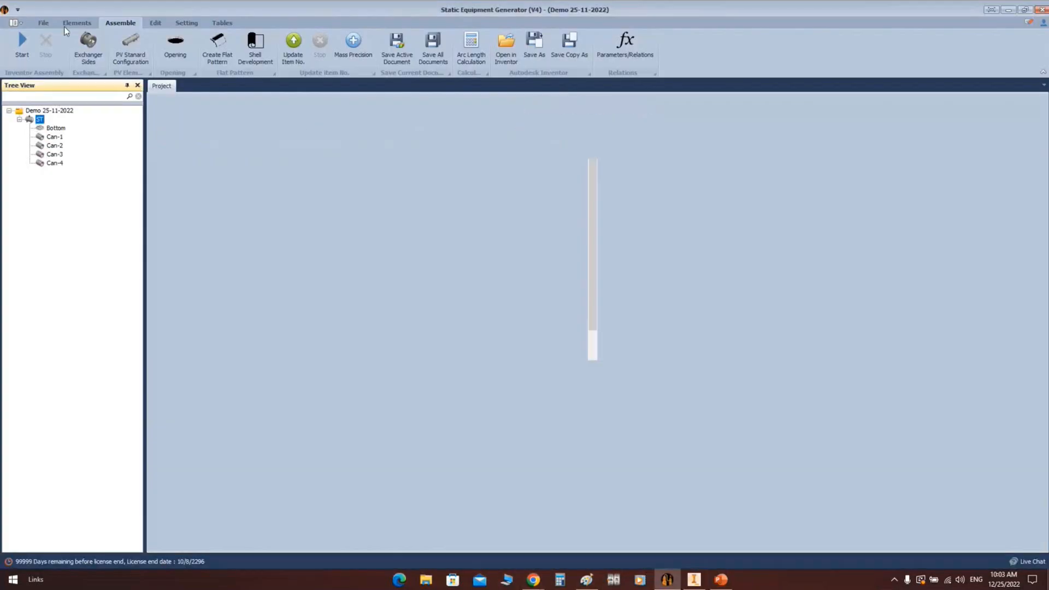
pyautogui.click(64, 25)
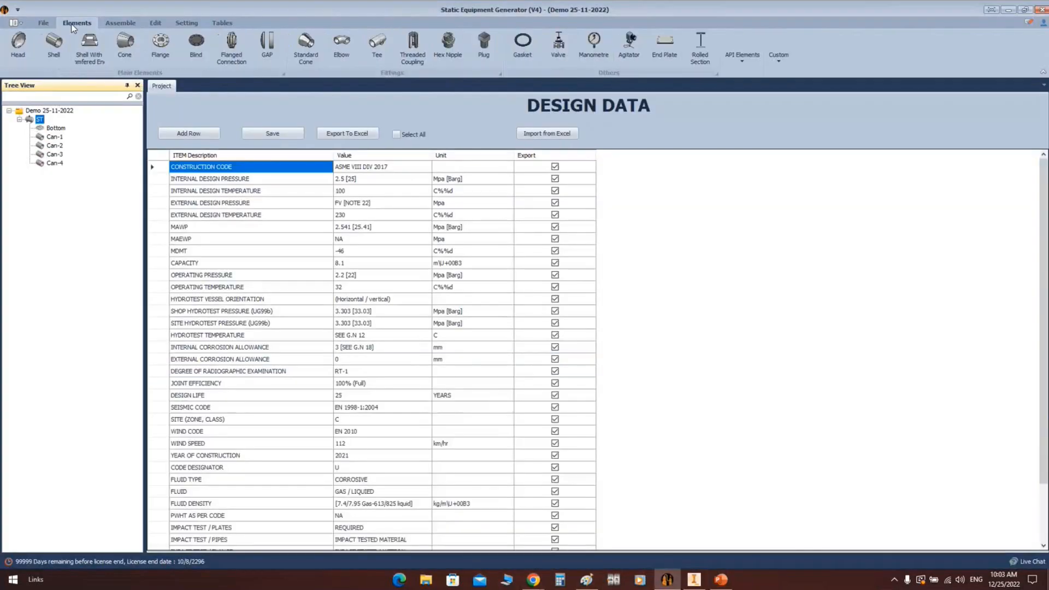
pyautogui.click(738, 64)
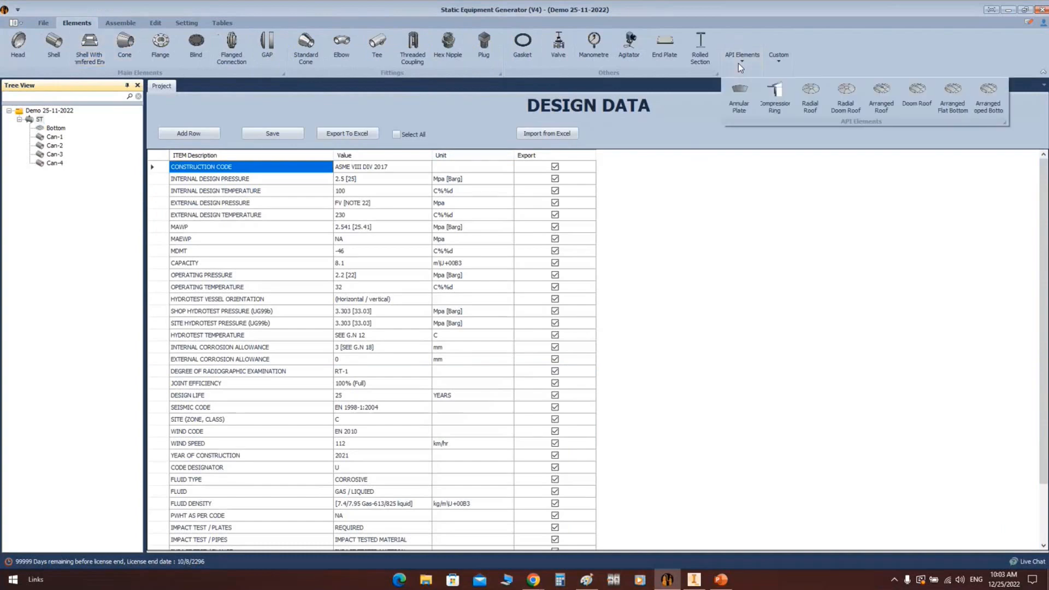
pyautogui.click(775, 98)
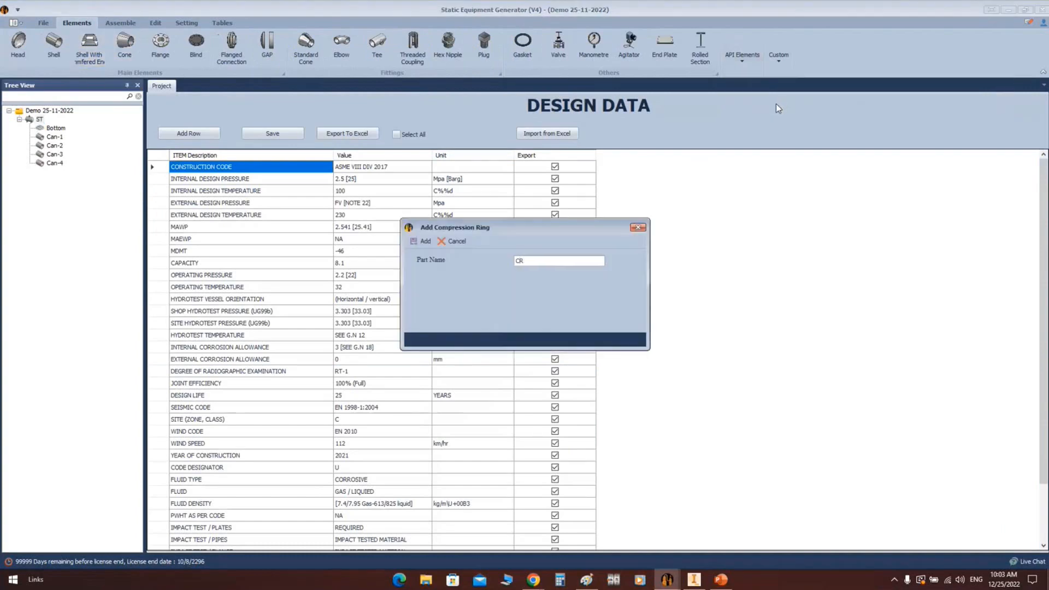
pyautogui.press('Return')
pyautogui.click(49, 172)
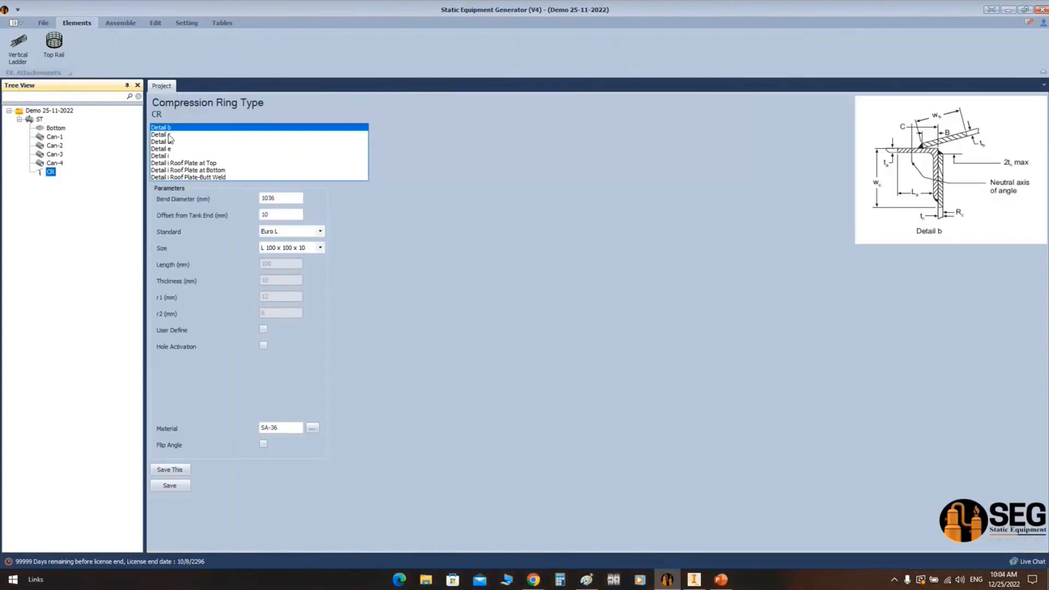
# Compare the Detail c and Detail i Roof Plate at Top ring types, and return the compression ring to Detail b
pyautogui.click(177, 135)
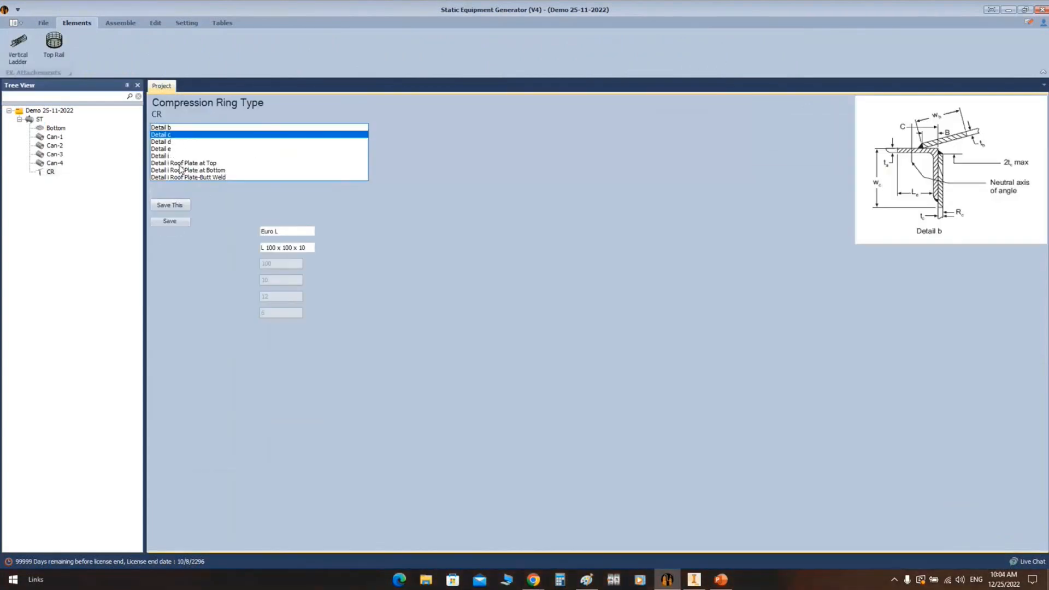
pyautogui.click(181, 163)
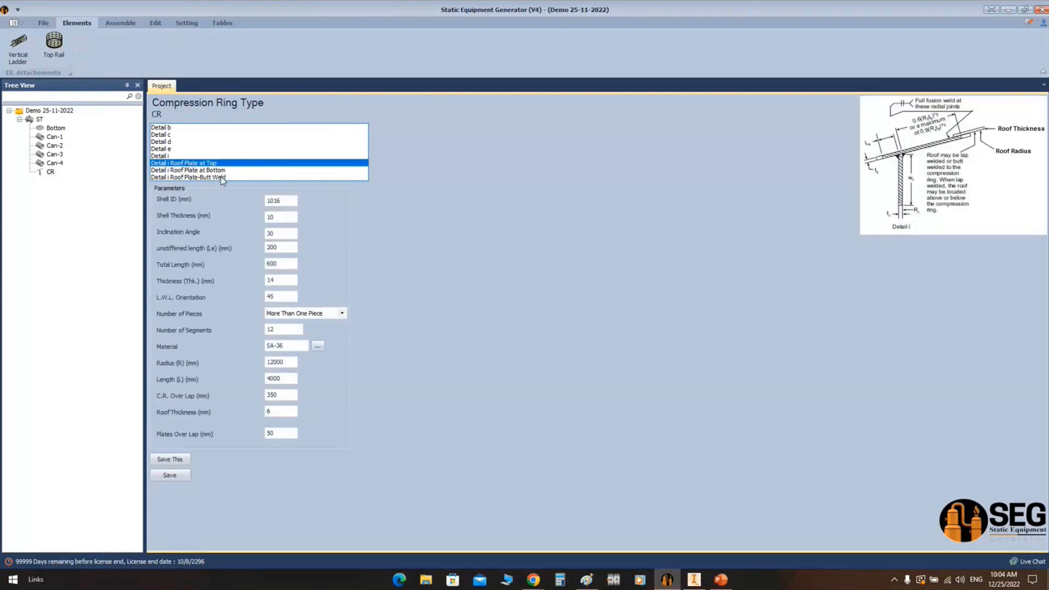
pyautogui.click(171, 129)
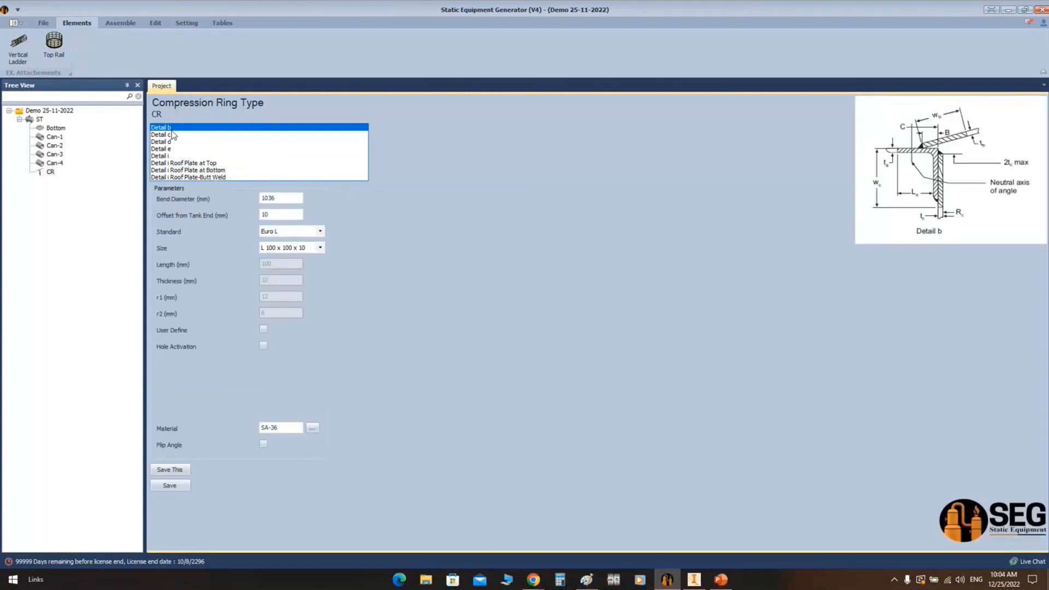
pyautogui.click(262, 199)
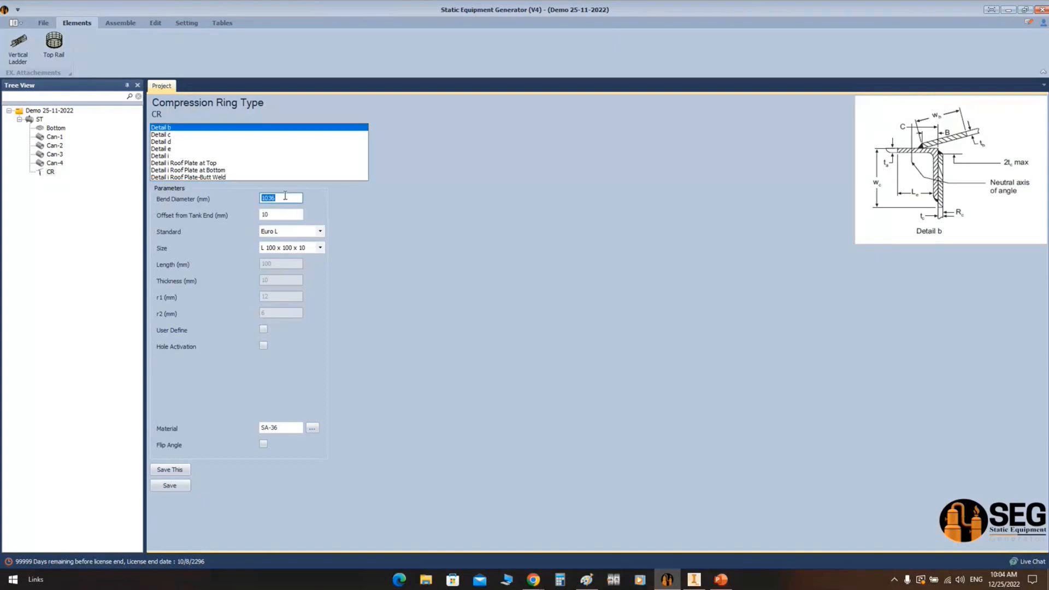
# Switch to Paint, start a new drawing without saving the old one, and draw an upright rectangle about 49 by 442 px as the shell wall
pyautogui.click(586, 578)
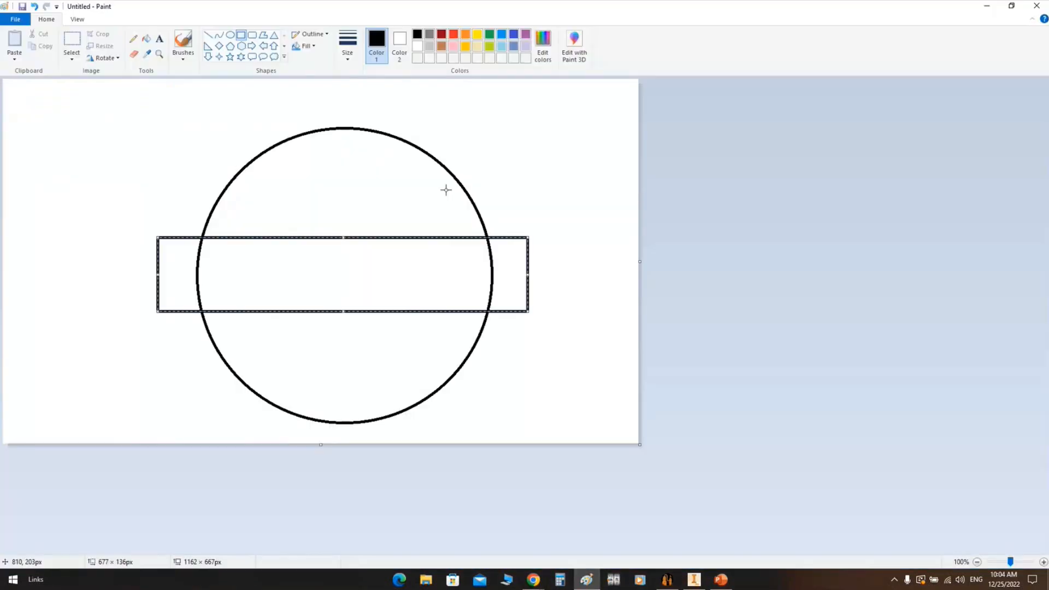
pyautogui.click(15, 19)
pyautogui.click(19, 34)
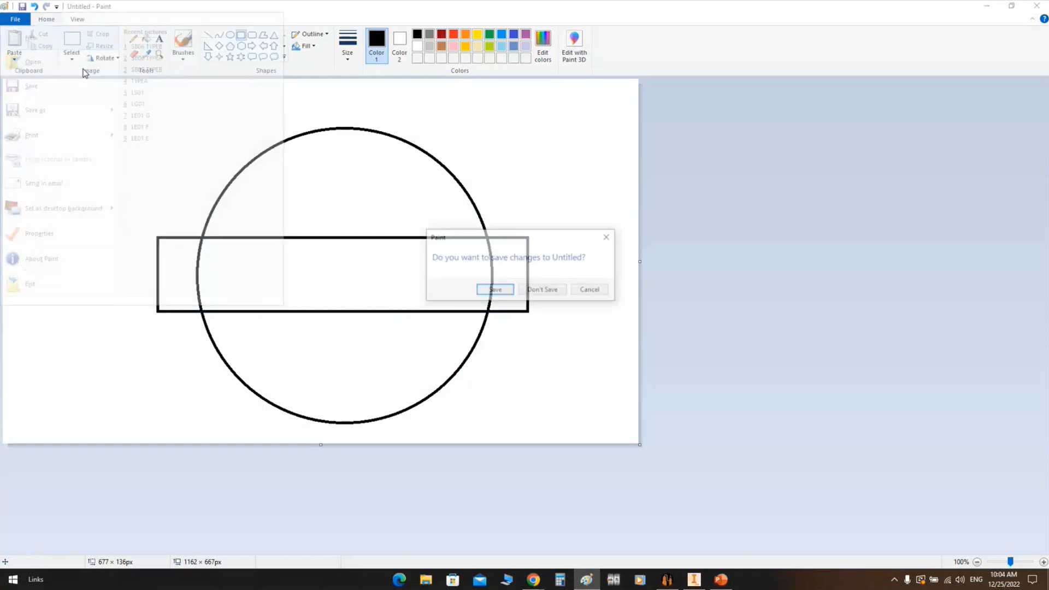
pyautogui.click(539, 288)
pyautogui.moveTo(271, 157)
pyautogui.mouseDown()
pyautogui.moveTo(304, 363)
pyautogui.moveTo(298, 398)
pyautogui.mouseUp()
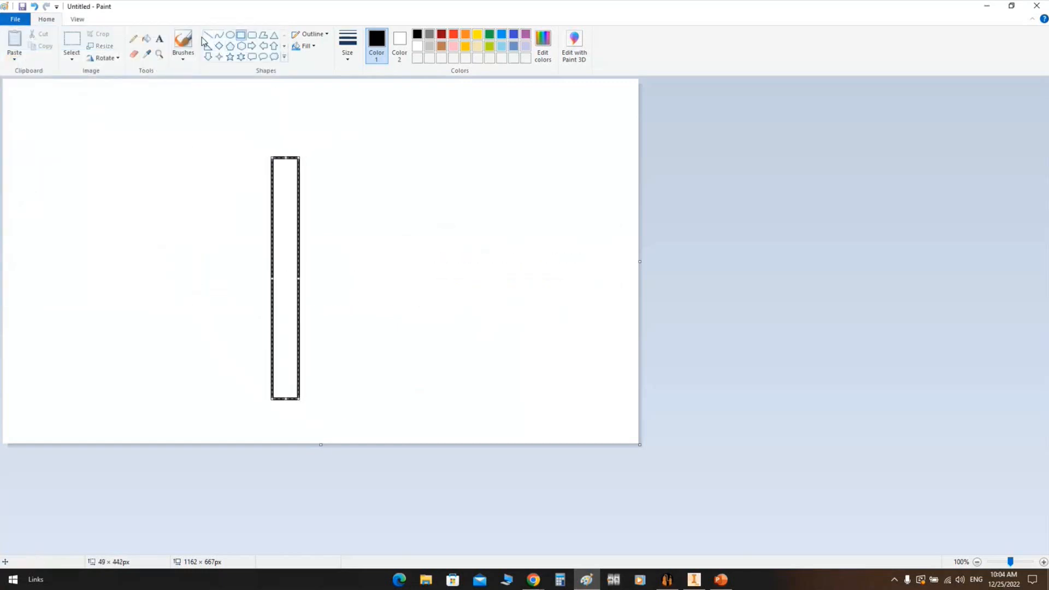
# Label the wall sketch with the inner diameter 9000 beside the rectangle and the thickness 8 above it
pyautogui.click(160, 38)
pyautogui.click(166, 157)
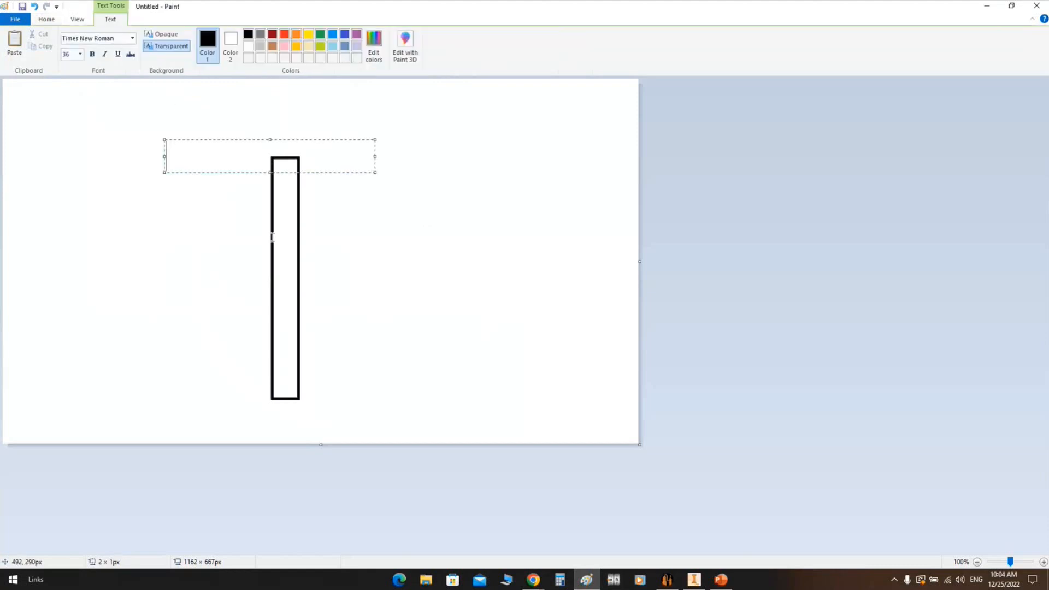
pyautogui.write('9000')
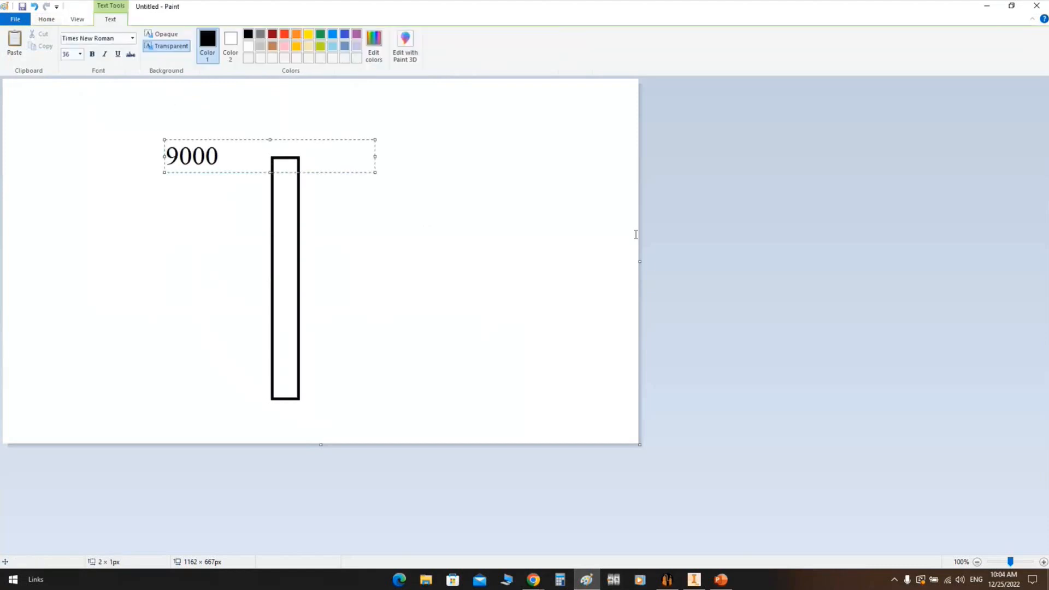
pyautogui.click(449, 206)
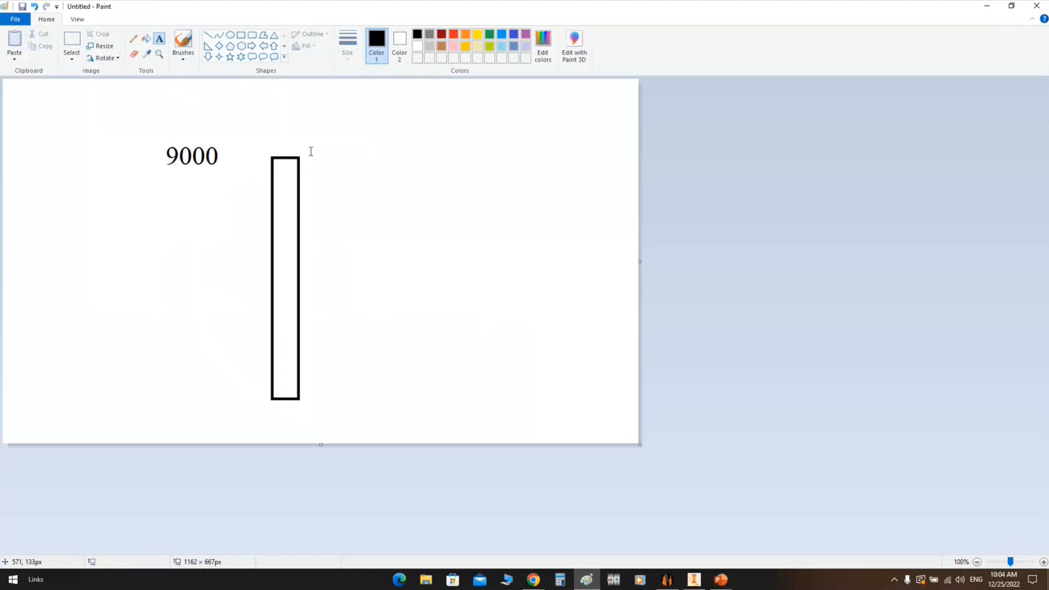
pyautogui.click(278, 135)
pyautogui.write('8')
pyautogui.click(444, 211)
# Draw a long horizontal line and a short vertical line above the wall as an outer diameter dimension, labelled 9016
pyautogui.click(207, 34)
pyautogui.keyDown('shift'); pyautogui.moveTo(97, 90); pyautogui.dragTo(304, 93); pyautogui.keyUp('shift')
pyautogui.keyDown('shift'); pyautogui.moveTo(300, 146); pyautogui.dragTo(300, 96); pyautogui.keyUp('shift')
pyautogui.click(159, 39)
pyautogui.click(169, 88)
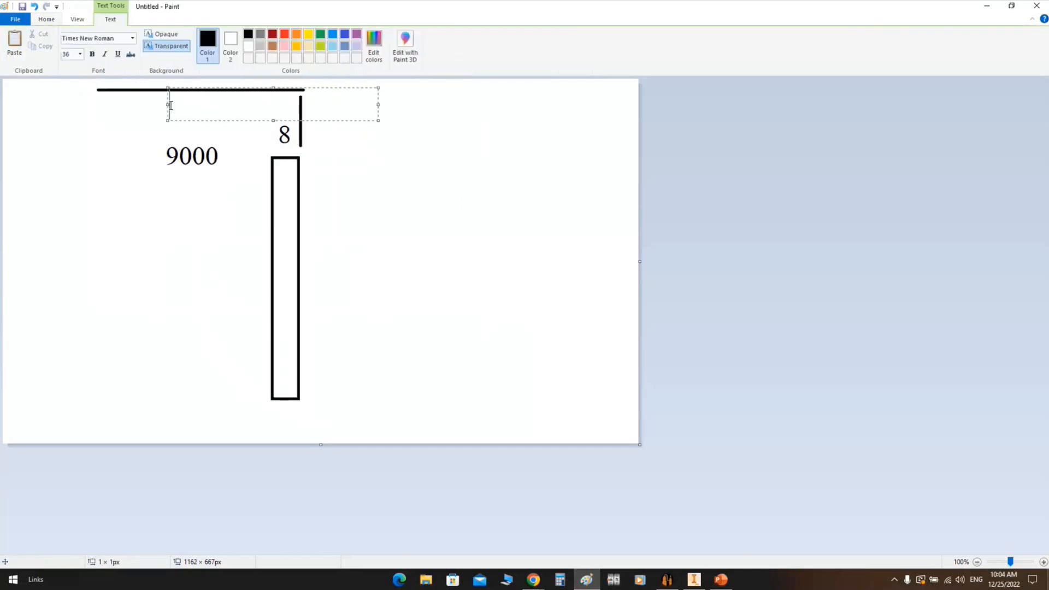
pyautogui.write('9016')
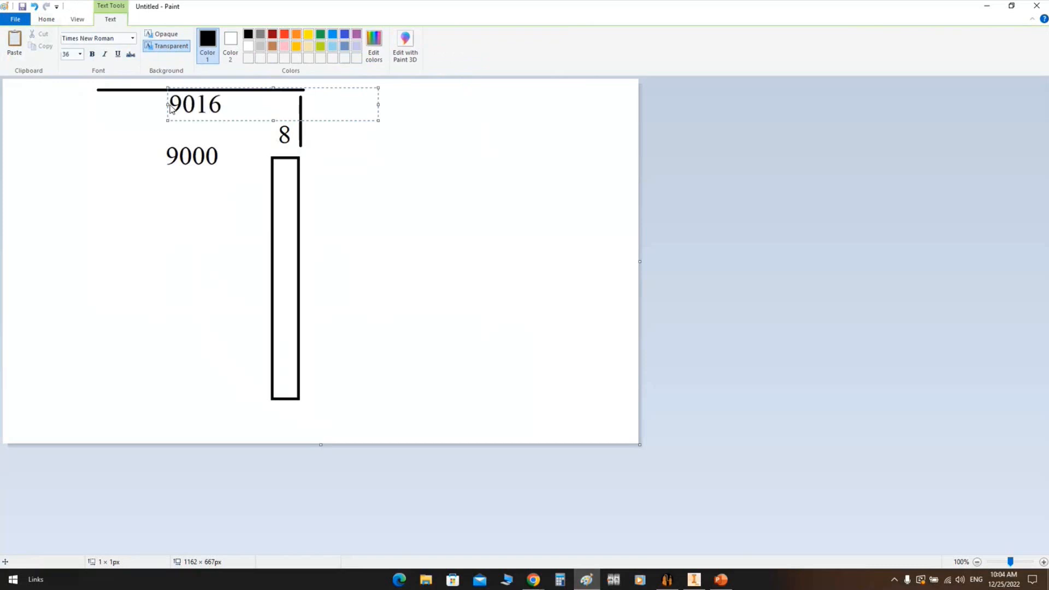
pyautogui.click(207, 167)
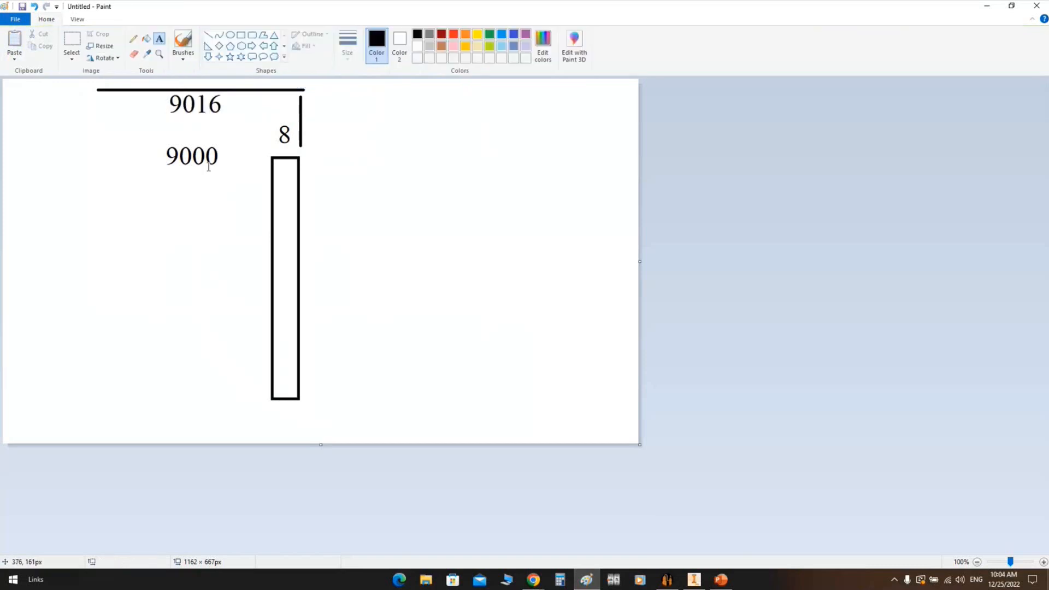
# Glance at the shell in Inventor, switch back to Static Equipment Generator and set CR's bend diameter to 9016 mm
pyautogui.click(694, 579)
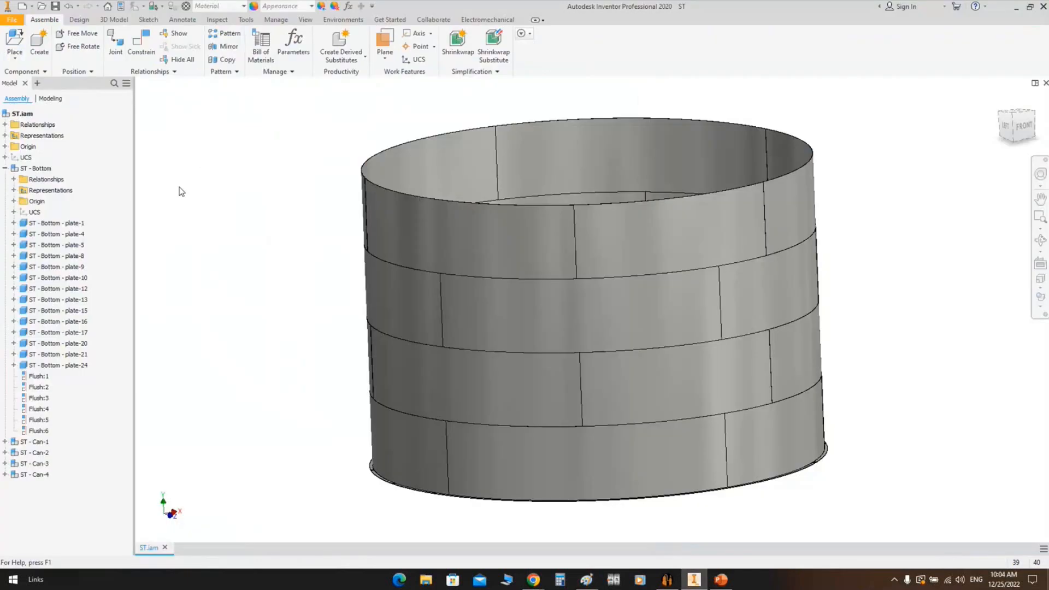
pyautogui.click(669, 579)
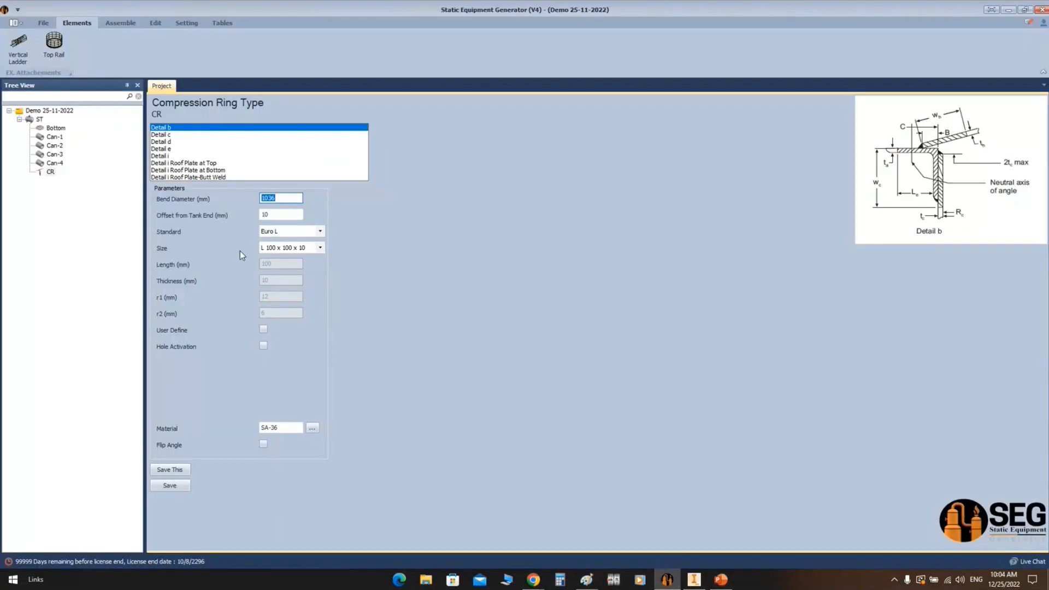
pyautogui.click(51, 172)
pyautogui.press('Tab')
# Choose the Euro L standard and the L 100 x 100 x 10 size for the compression ring
pyautogui.click(321, 231)
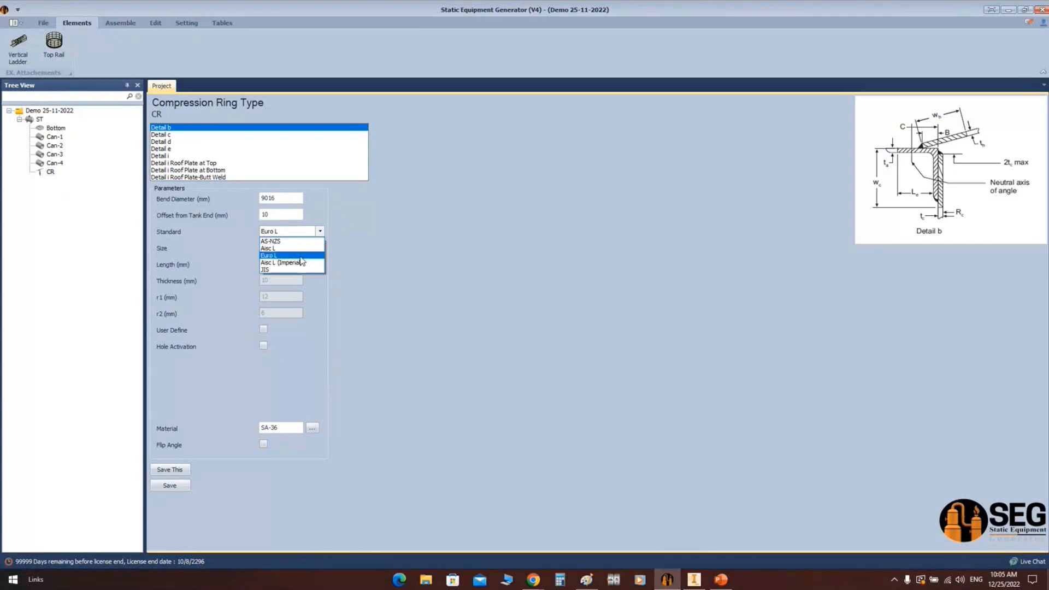
pyautogui.click(300, 256)
pyautogui.click(321, 247)
pyautogui.click(321, 246)
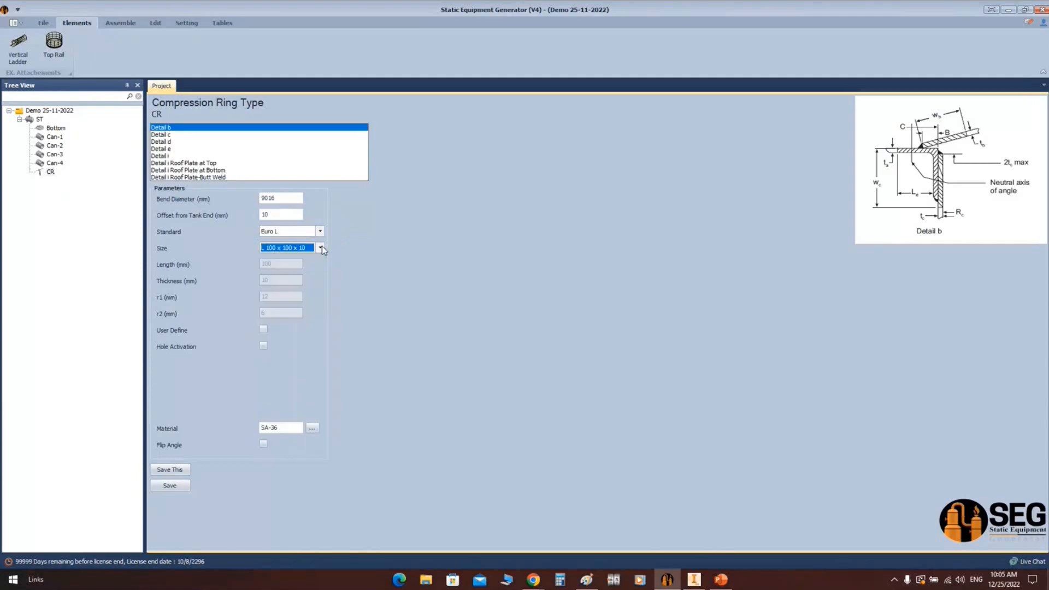
pyautogui.click(321, 247)
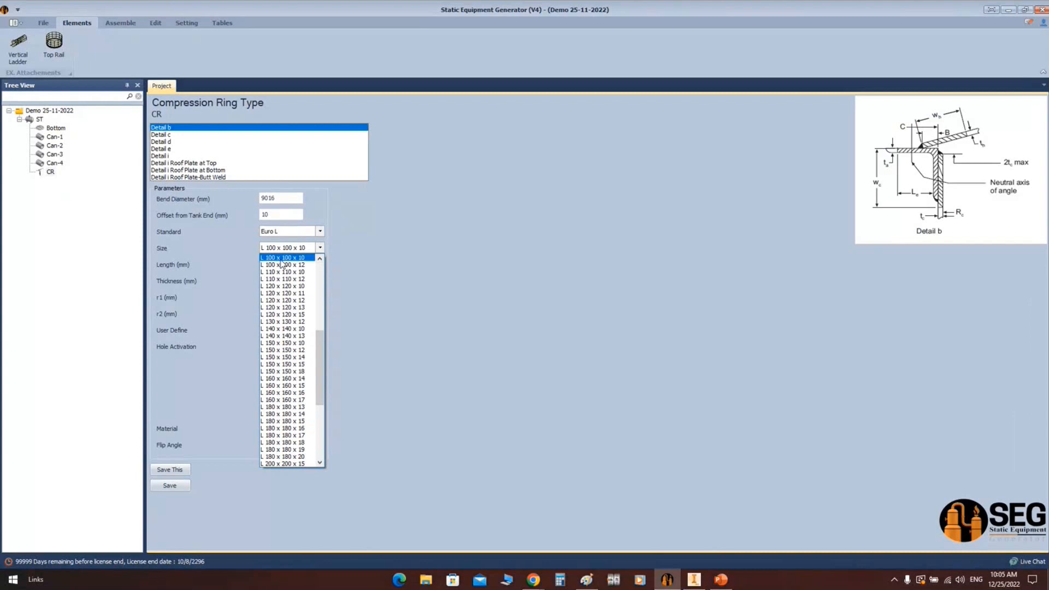
pyautogui.click(362, 255)
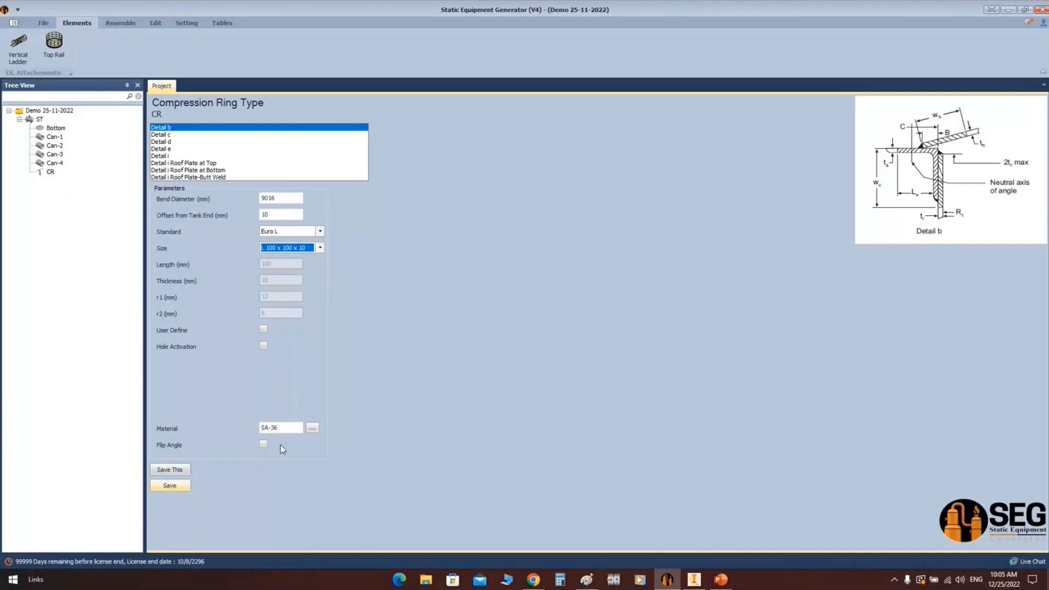
pyautogui.click(280, 428)
# Save the compression ring, generate it in the ST assembly, and switch to Inventor to view it on the top course
pyautogui.click(180, 486)
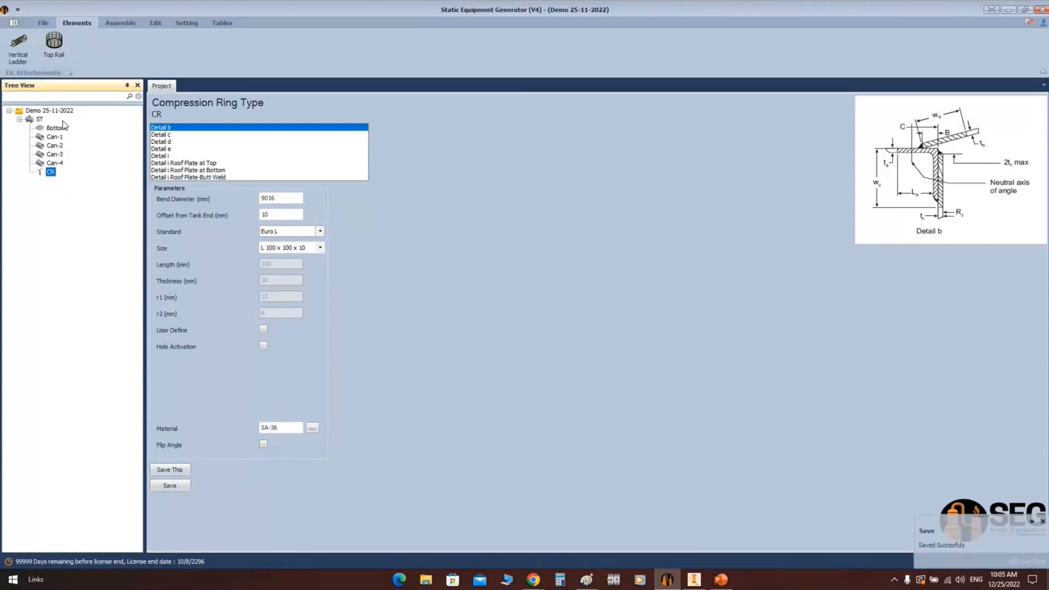
pyautogui.click(120, 23)
pyautogui.click(695, 580)
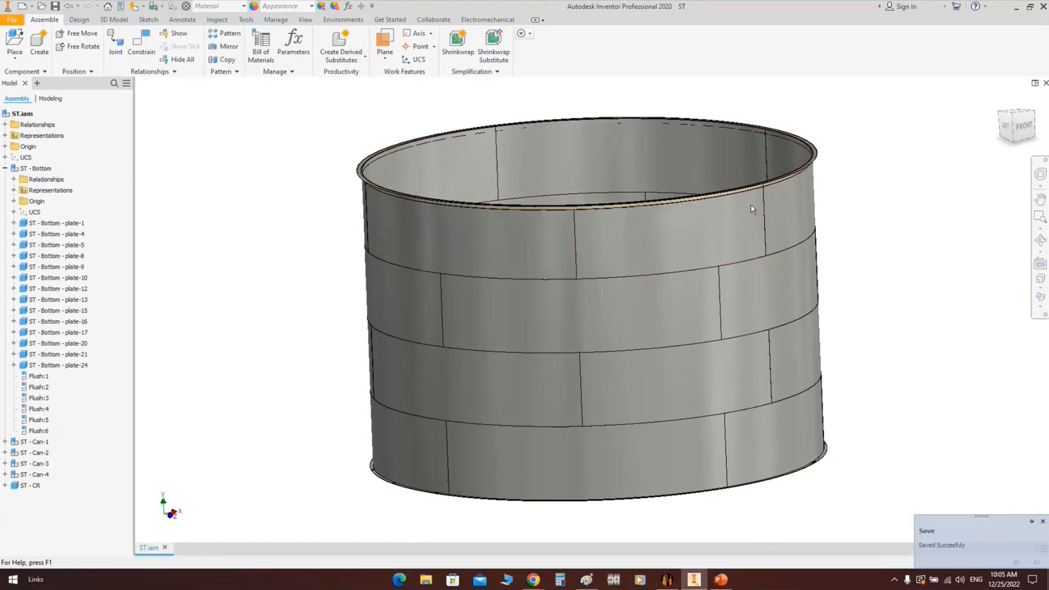
# Switch back to Static Equipment Generator, add an arranged roof named Roof to ST and open its parameters
pyautogui.click(667, 580)
pyautogui.click(39, 119)
pyautogui.click(75, 22)
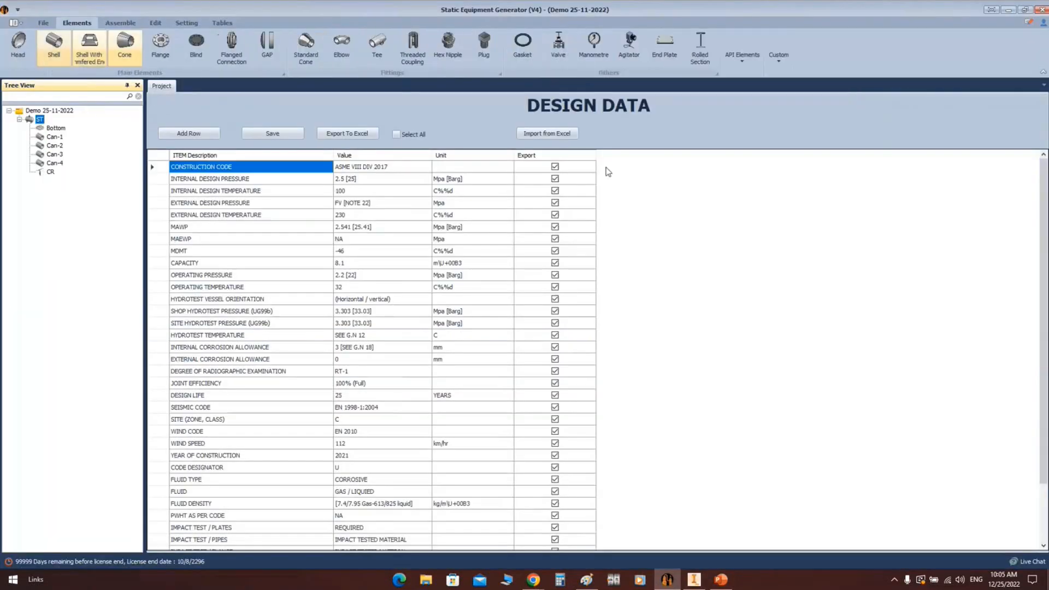
pyautogui.click(741, 60)
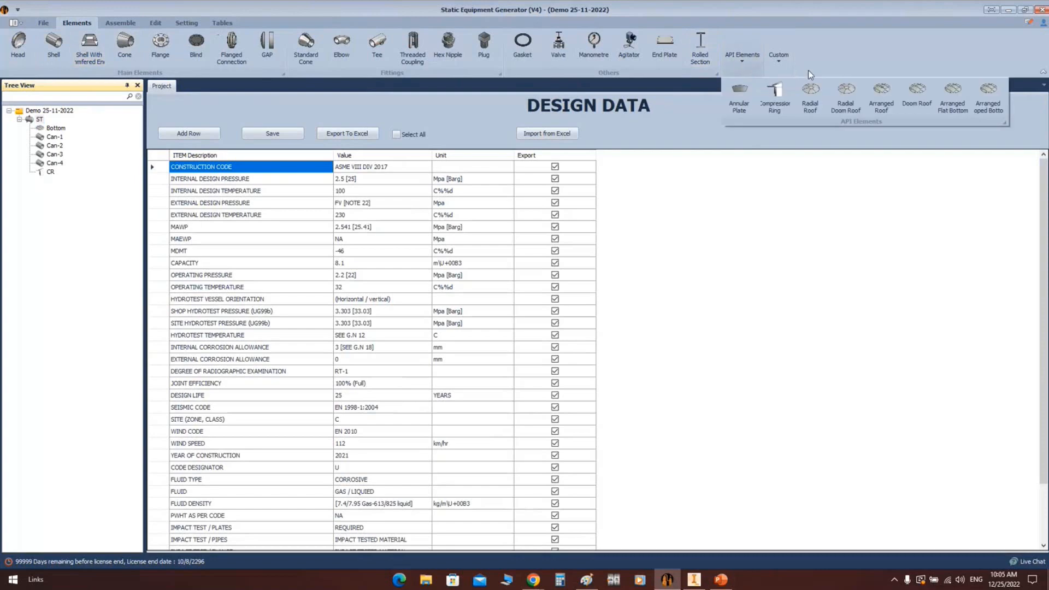
pyautogui.click(888, 95)
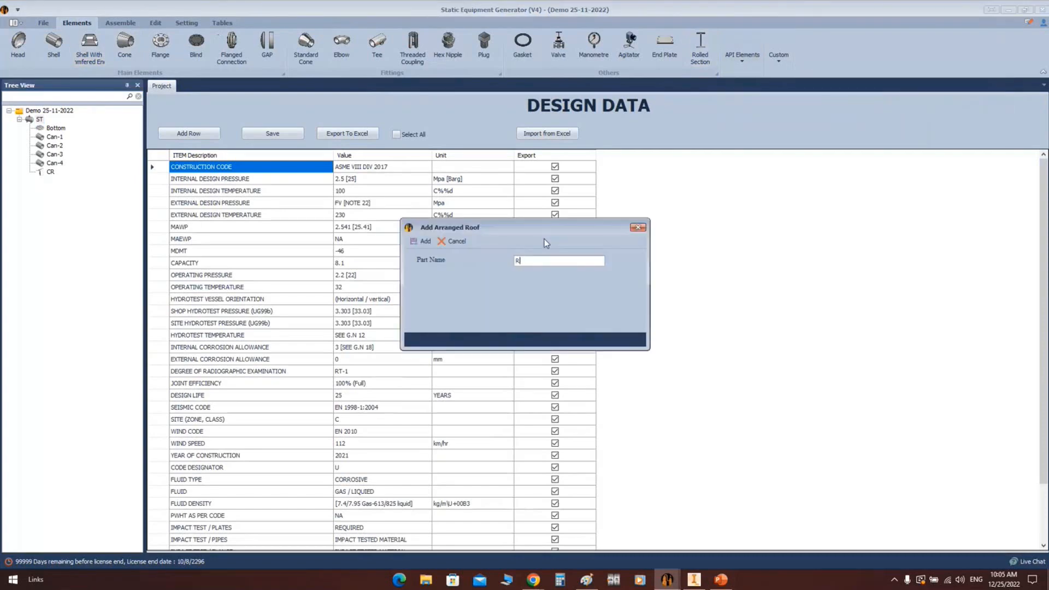
pyautogui.press('Return')
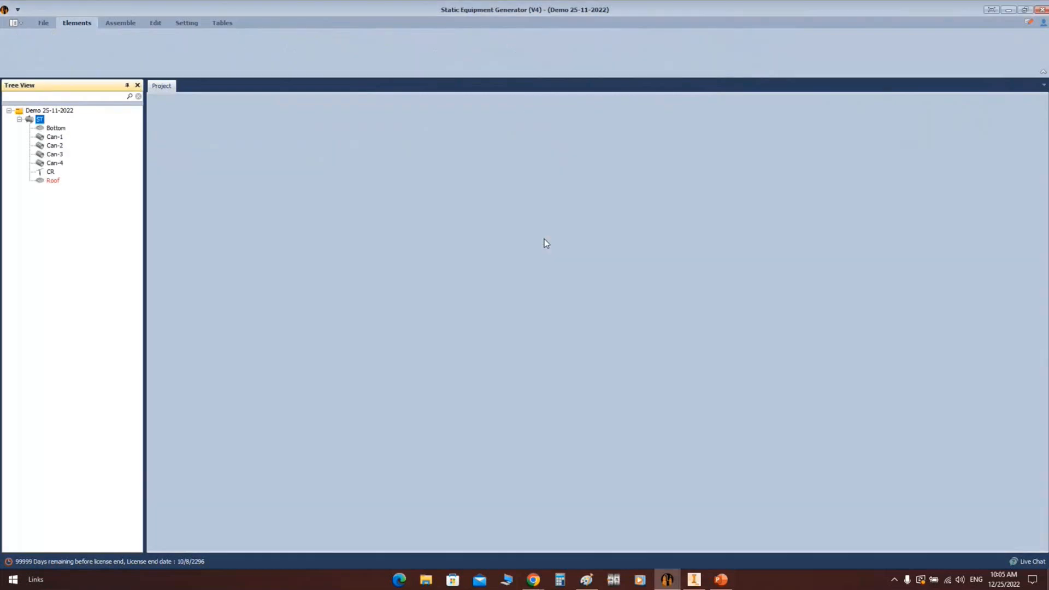
pyautogui.click(53, 181)
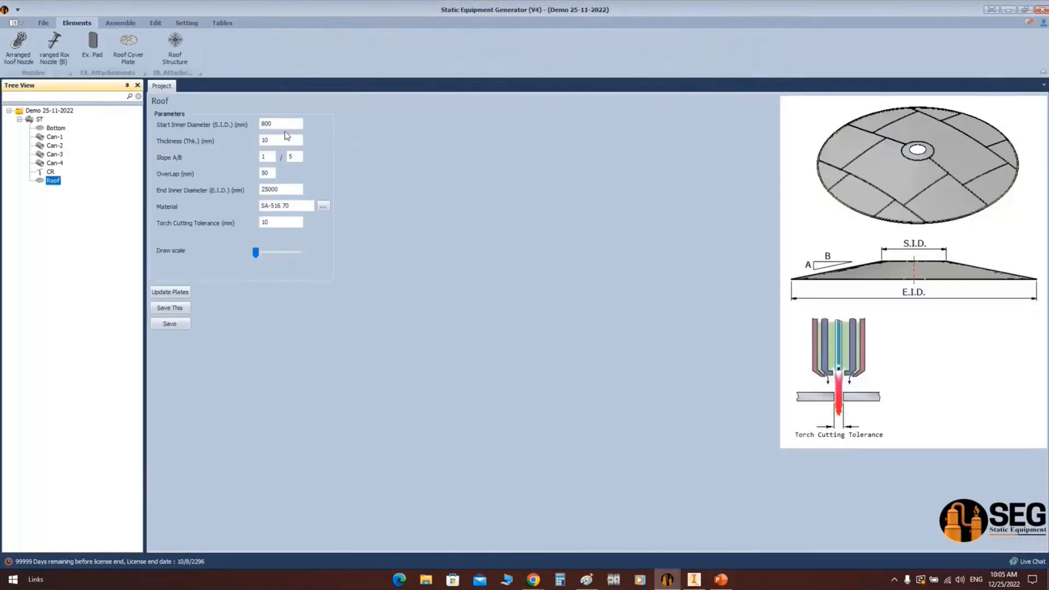
# Set the roof's start inner diameter to 500 mm and its thickness to 8 mm
pyautogui.click(279, 124)
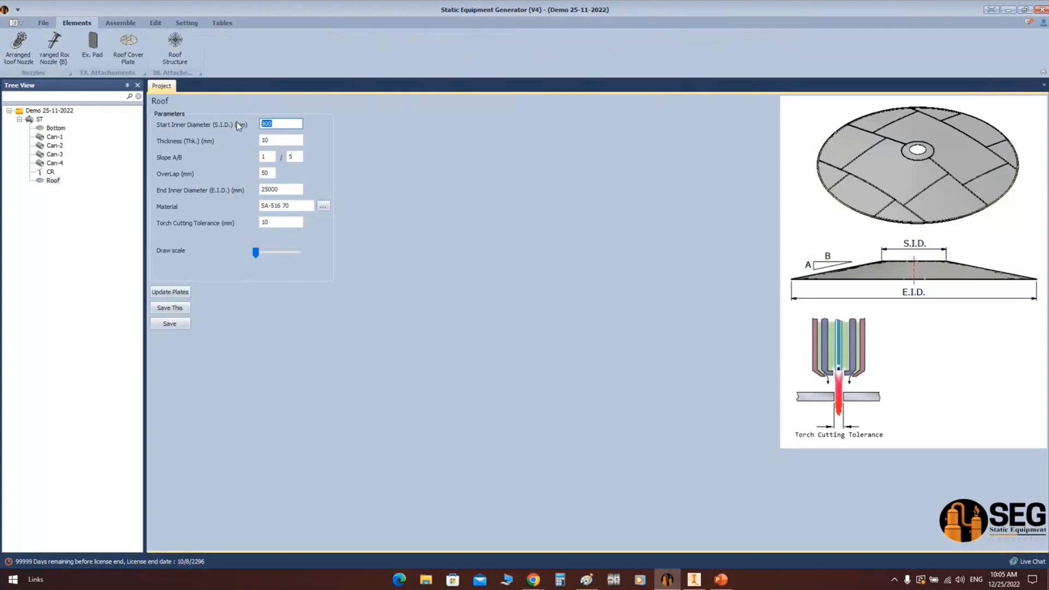
pyautogui.write('500')
pyautogui.moveTo(268, 140); pyautogui.dragTo(221, 144)
pyautogui.write('85')
pyautogui.press('Tab')
pyautogui.click(287, 190)
pyautogui.doubleClick(287, 190)
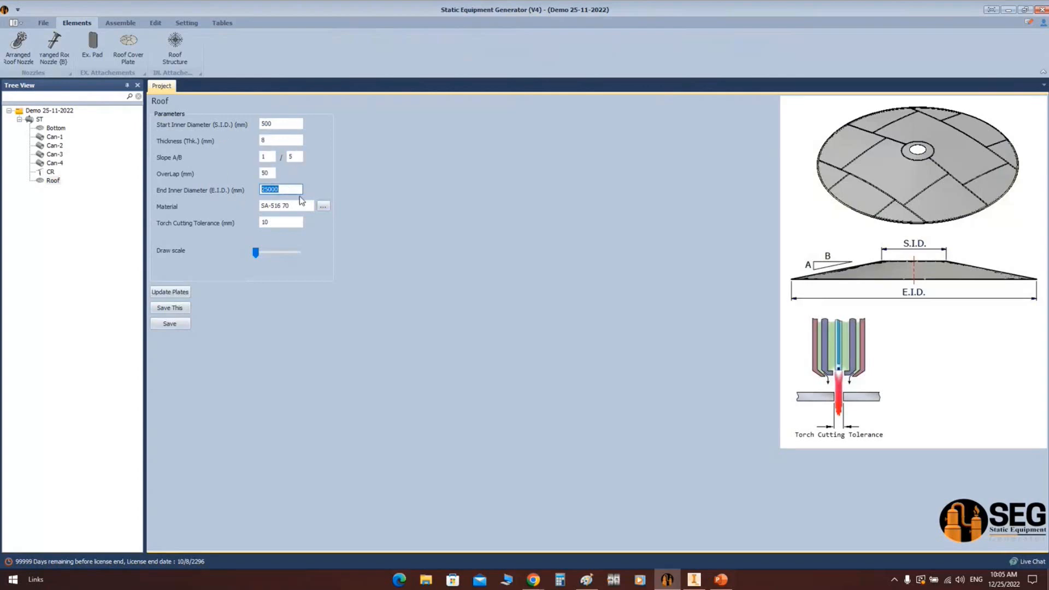
# Switch to Paint and outline the compression ring's L-shaped angle section with black lines beside the shell rectangle
pyautogui.click(586, 579)
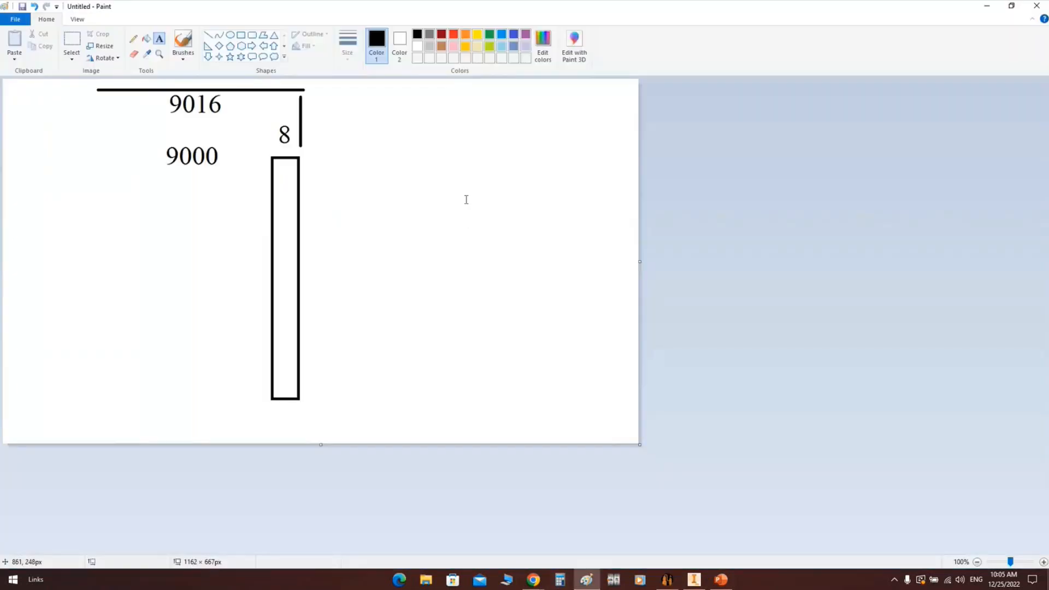
pyautogui.click(208, 35)
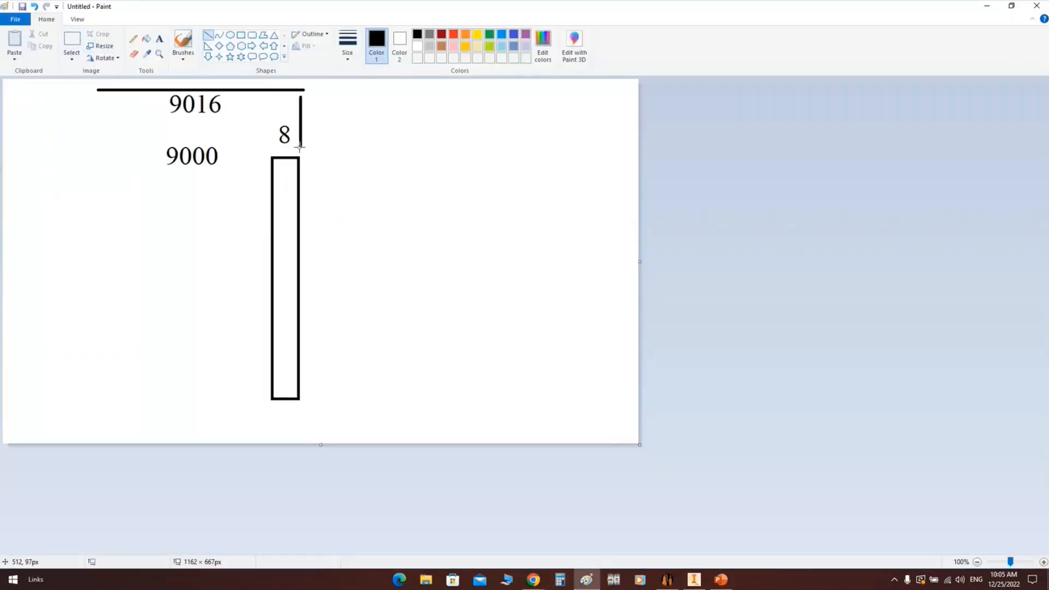
pyautogui.moveTo(315, 160); pyautogui.dragTo(315, 249)
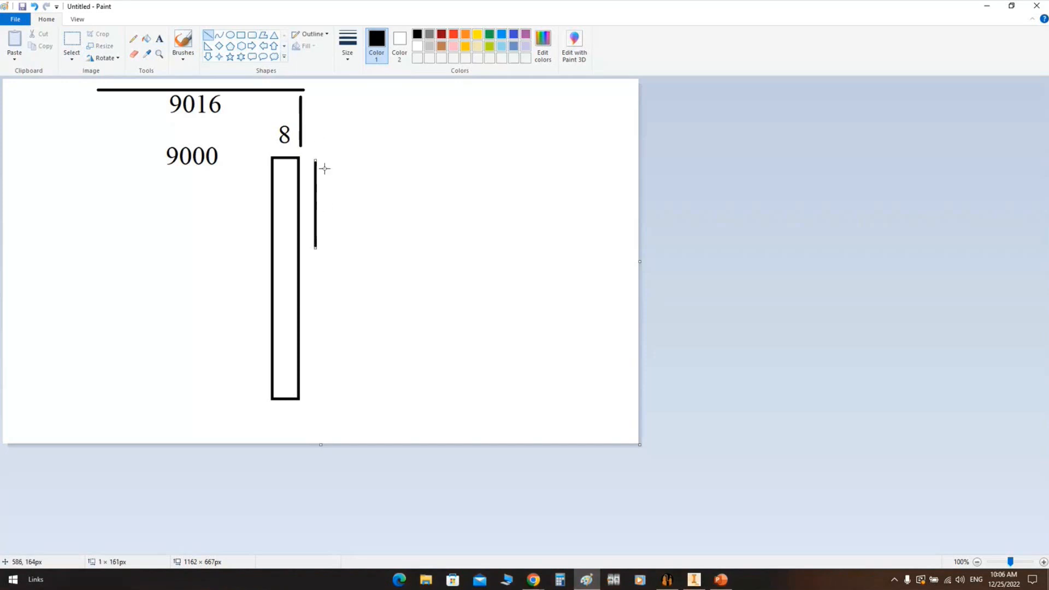
pyautogui.moveTo(398, 159); pyautogui.dragTo(315, 159)
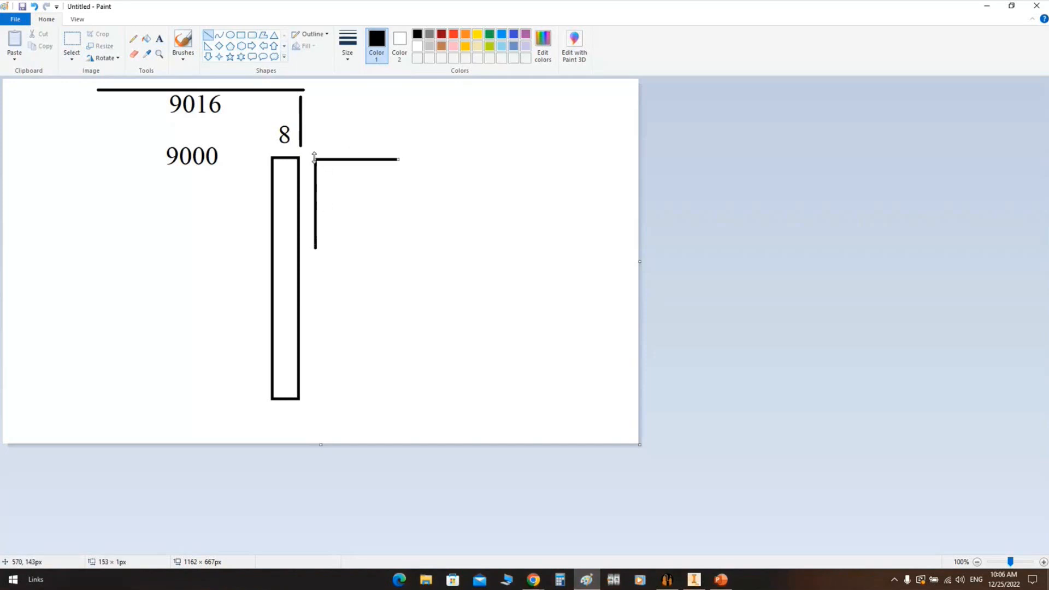
pyautogui.moveTo(397, 183); pyautogui.dragTo(398, 159)
pyautogui.moveTo(333, 184); pyautogui.dragTo(398, 184)
pyautogui.moveTo(333, 245); pyautogui.dragTo(333, 184)
pyautogui.moveTo(316, 250); pyautogui.dragTo(332, 250)
# Sketch the sloping roof plate with three black lines, its lower corner resting on the angle's horizontal flange
pyautogui.moveTo(355, 158); pyautogui.dragTo(304, 94)
pyautogui.moveTo(355, 158); pyautogui.dragTo(376, 142)
pyautogui.moveTo(326, 85); pyautogui.dragTo(375, 142)
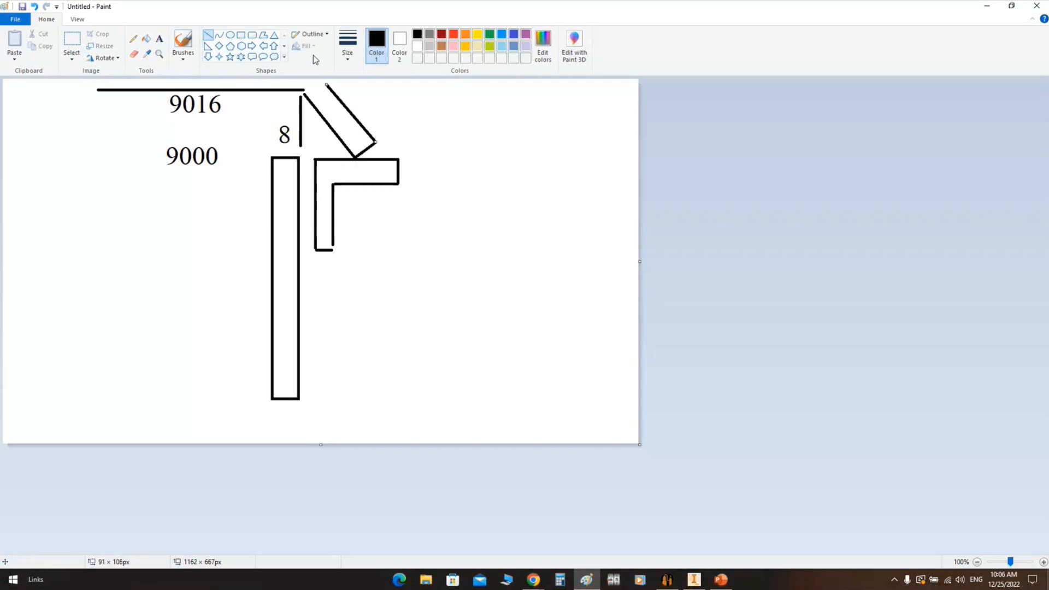
# Draw an orange vertical line down from the roof plate's lower corner and label it 40 in orange text
pyautogui.click(422, 228)
pyautogui.click(465, 34)
pyautogui.keyDown('shift'); pyautogui.moveTo(357, 159); pyautogui.dragTo(363, 303); pyautogui.keyUp('shift')
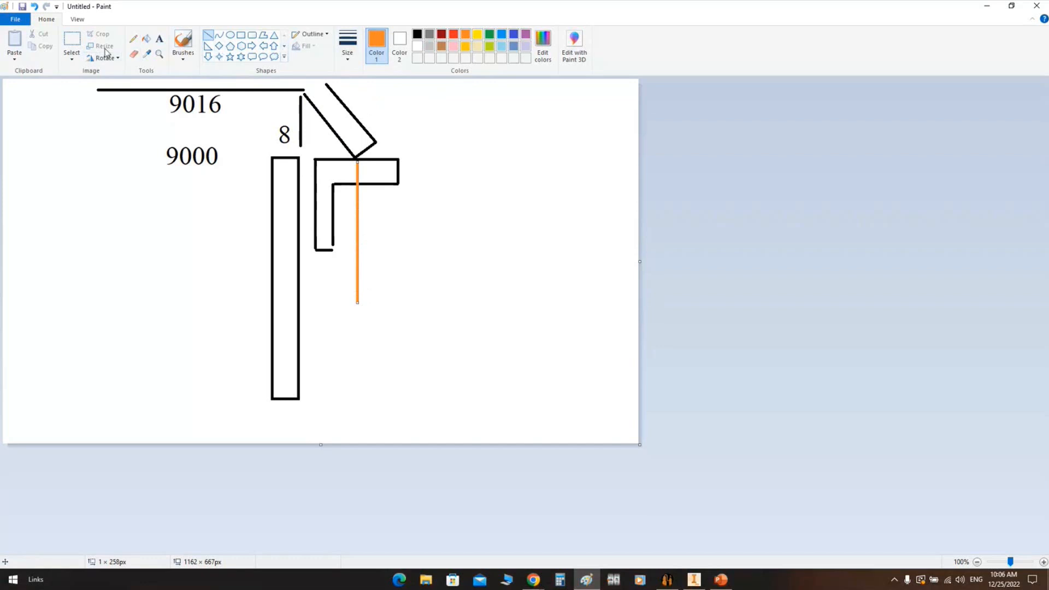
pyautogui.click(159, 38)
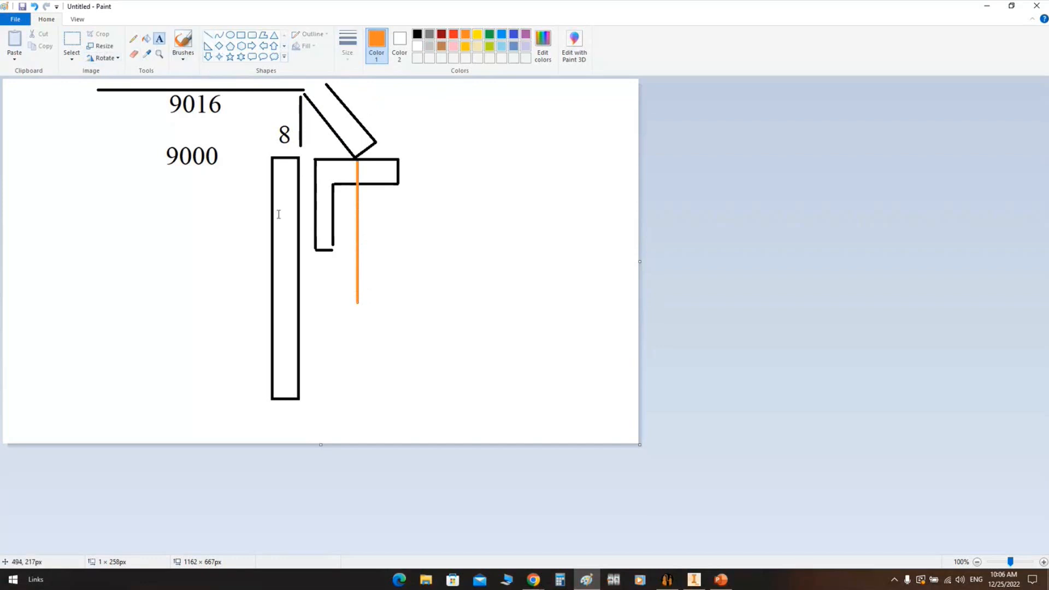
pyautogui.click(314, 300)
pyautogui.write('40')
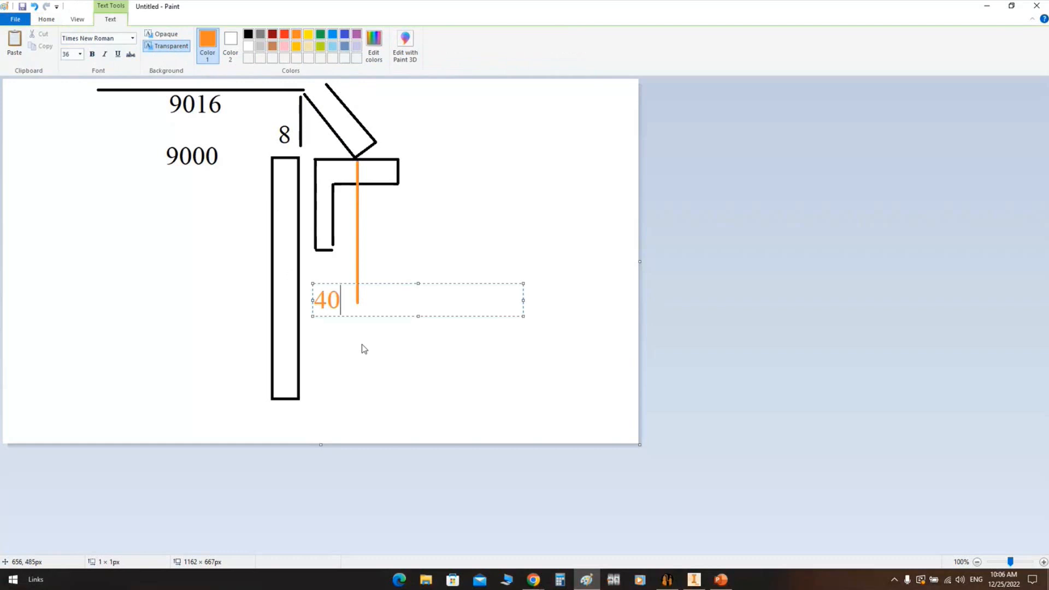
pyautogui.click(444, 275)
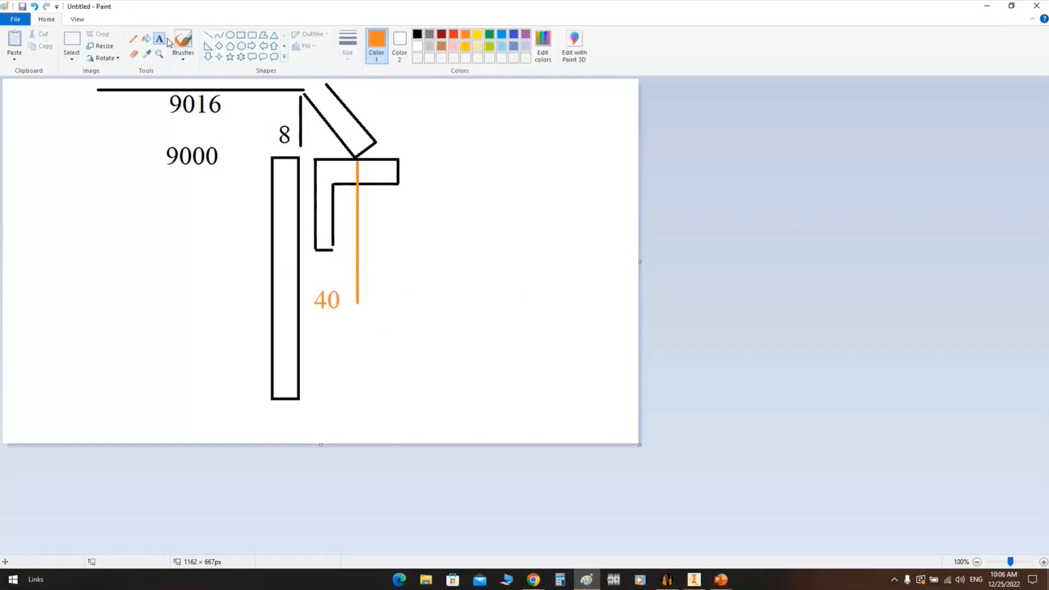
# Mark the 9016 dimension, switch back to Static Equipment Generator and set the roof's end inner diameter to 9096 mm
pyautogui.click(72, 41)
pyautogui.moveTo(164, 121); pyautogui.dragTo(224, 90)
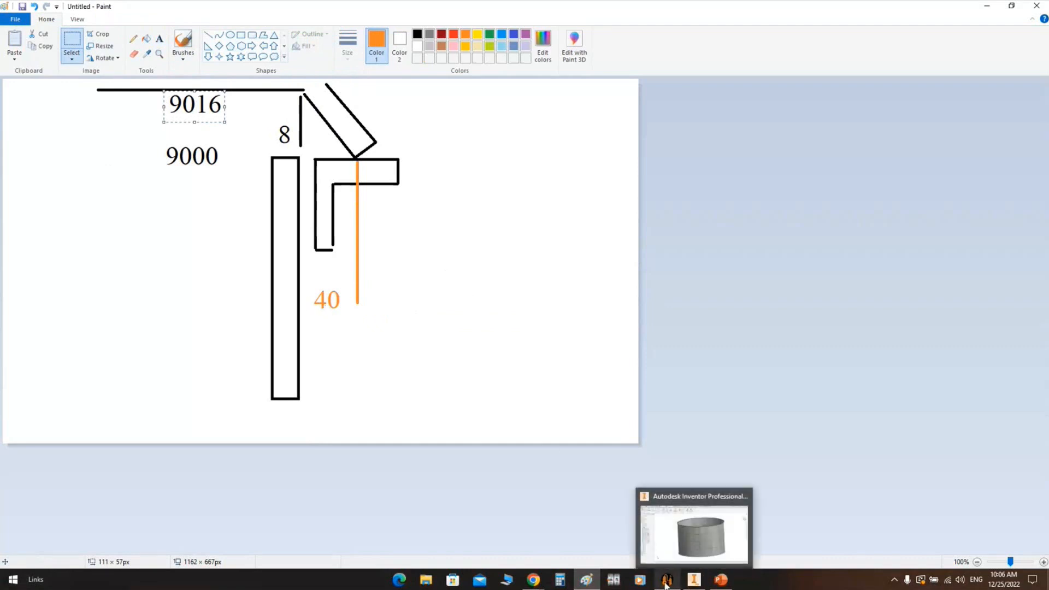
pyautogui.moveTo(666, 585)
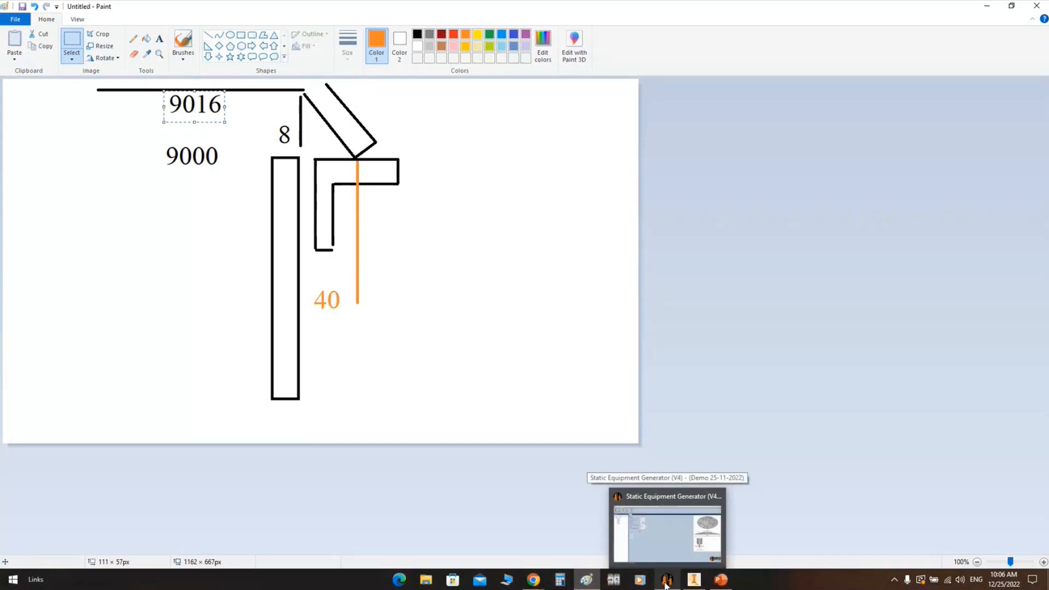
pyautogui.click(666, 583)
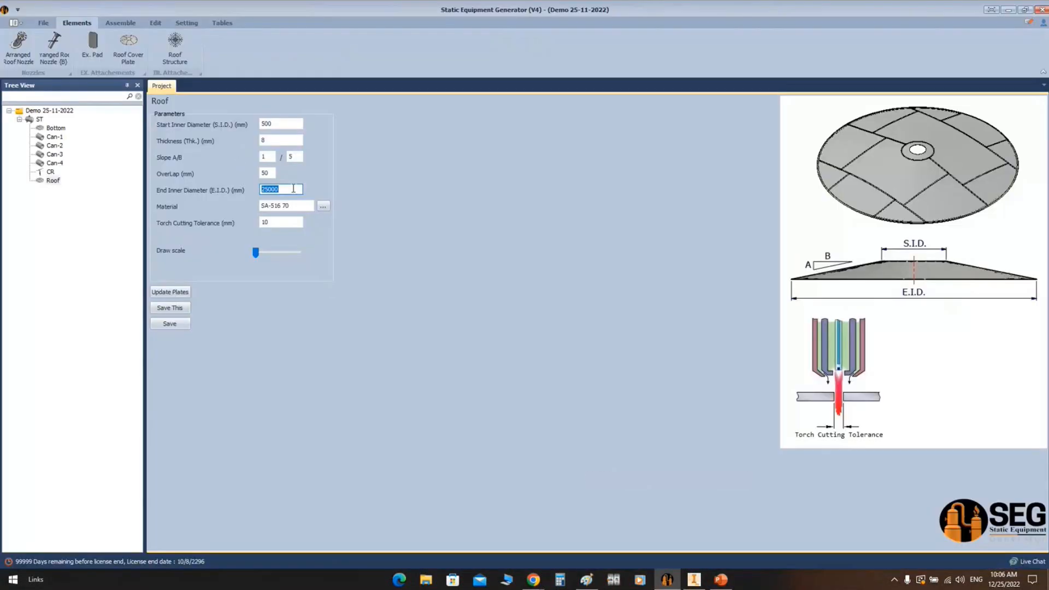
pyautogui.write('9096')
# Raise the roof's draw scale to about mid-range, save the roof and open its plate arrangement
pyautogui.moveTo(258, 257); pyautogui.dragTo(277, 256)
pyautogui.click(170, 324)
pyautogui.click(565, 324)
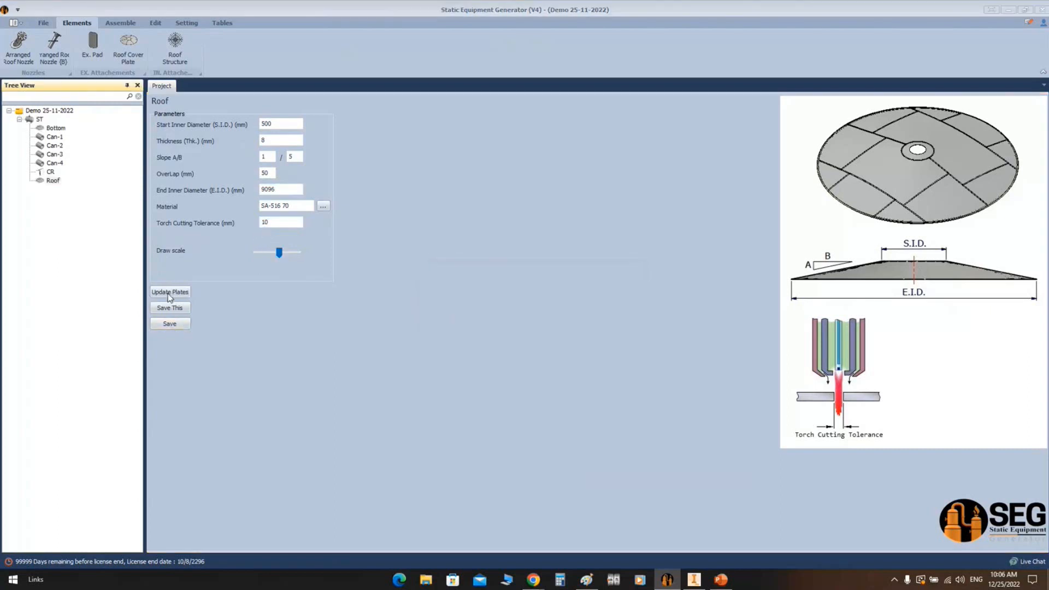
pyautogui.click(170, 292)
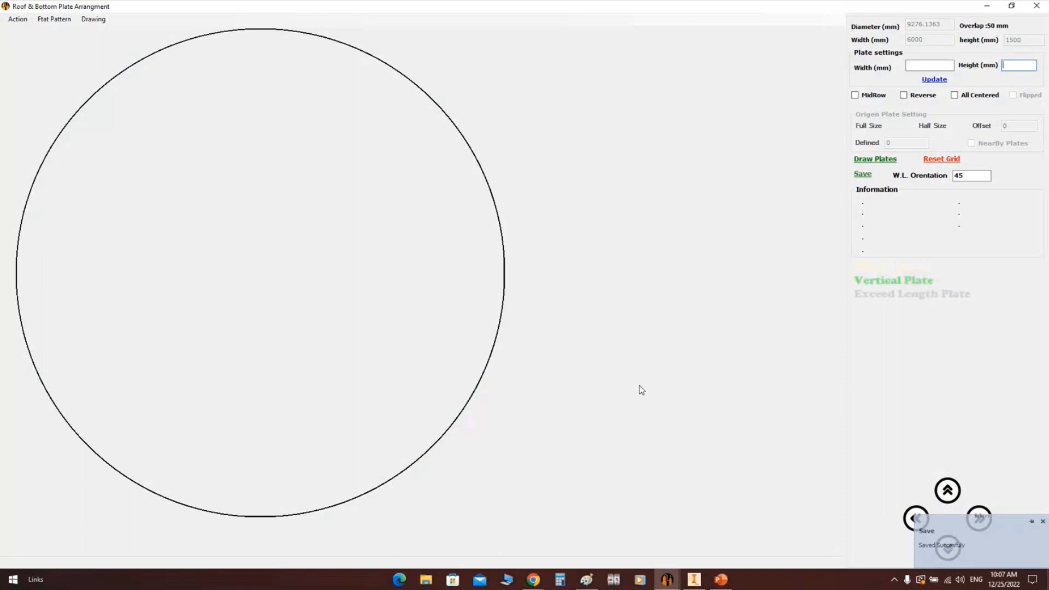
# Draw the roof plates in the default layout, reset the grid and try the all-centered arrangement
pyautogui.click(880, 160)
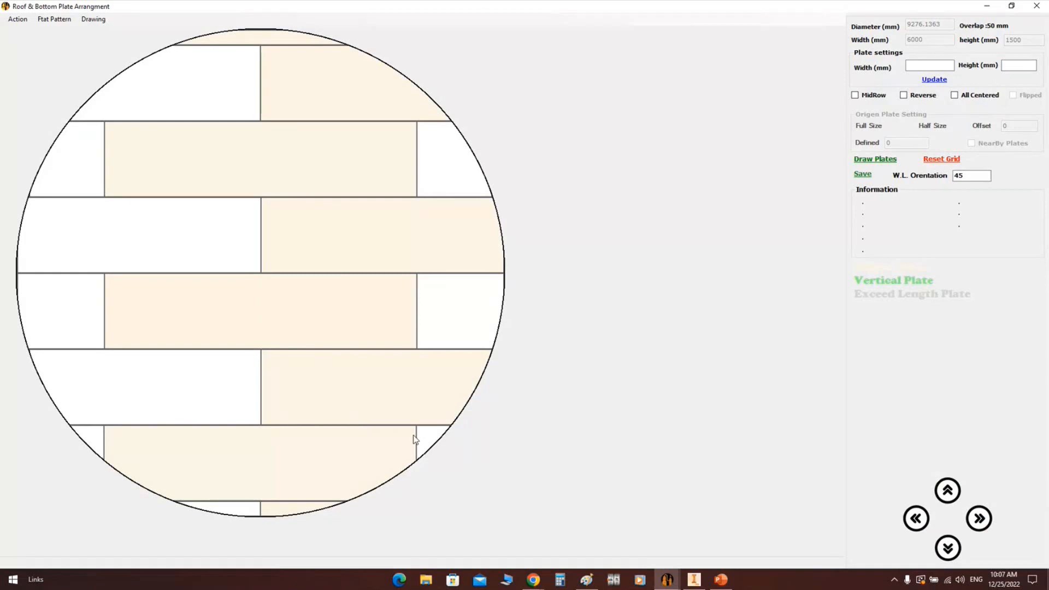
pyautogui.click(930, 160)
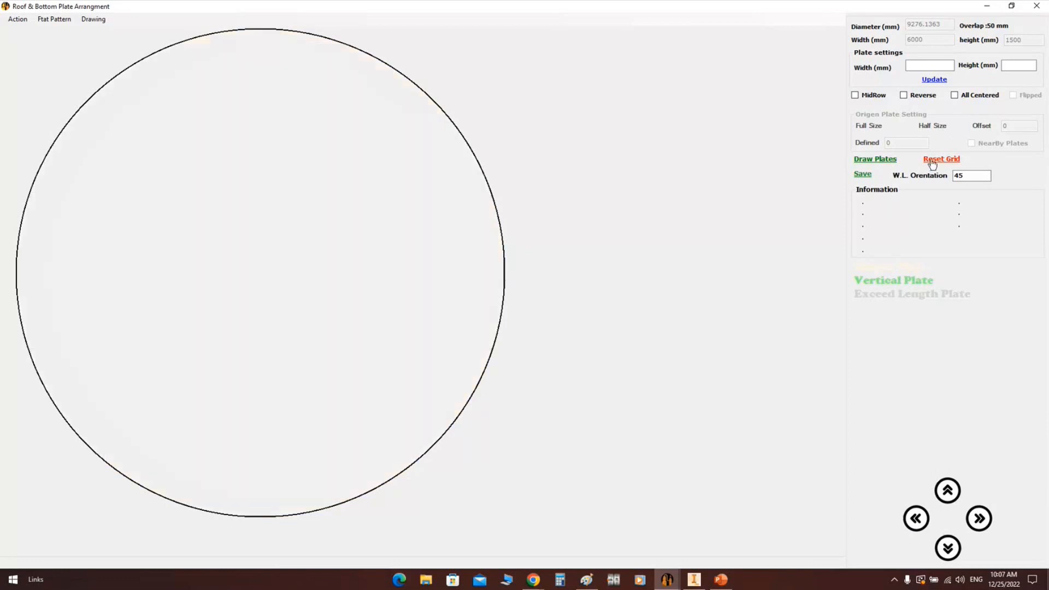
pyautogui.click(954, 96)
pyautogui.click(875, 159)
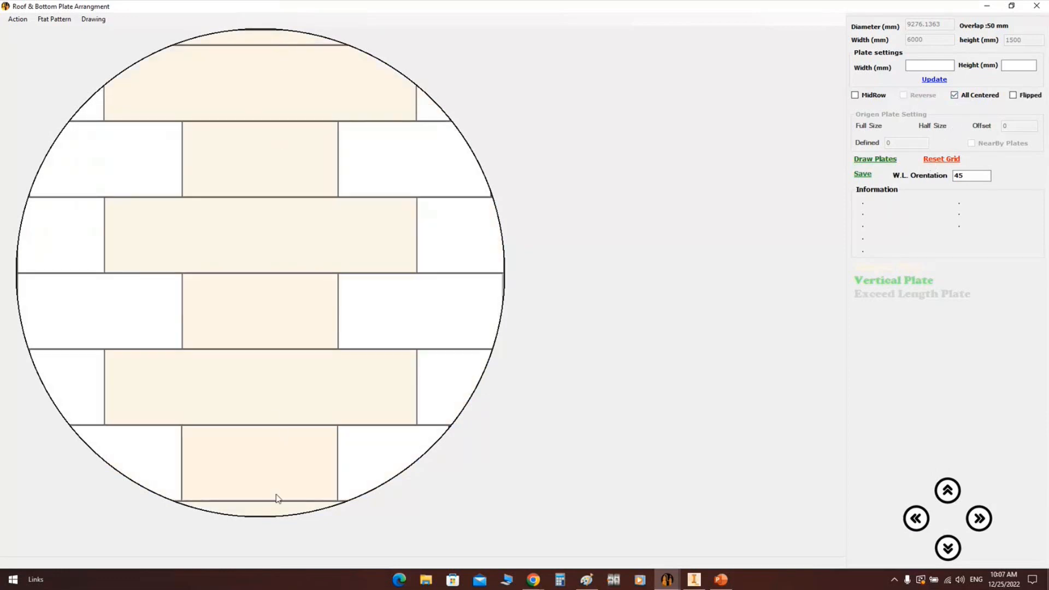
# Turn off the all-centered option, reset the grid and redraw the plates in the default layout
pyautogui.click(959, 96)
pyautogui.click(940, 160)
pyautogui.click(872, 161)
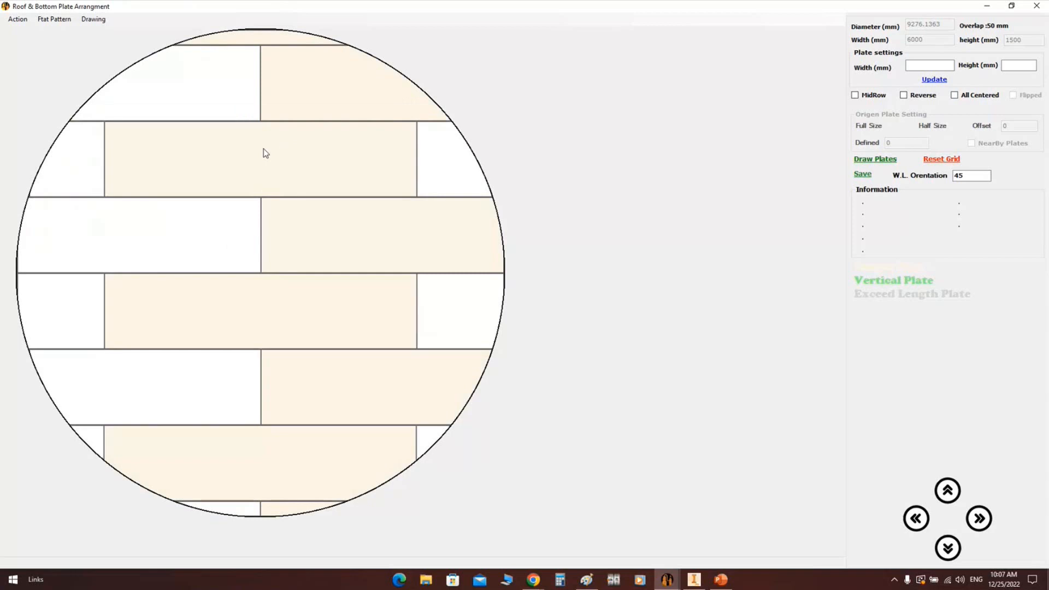
# Set the origin plates of the second row and the narrow top row to vertical orientation
pyautogui.click(270, 39)
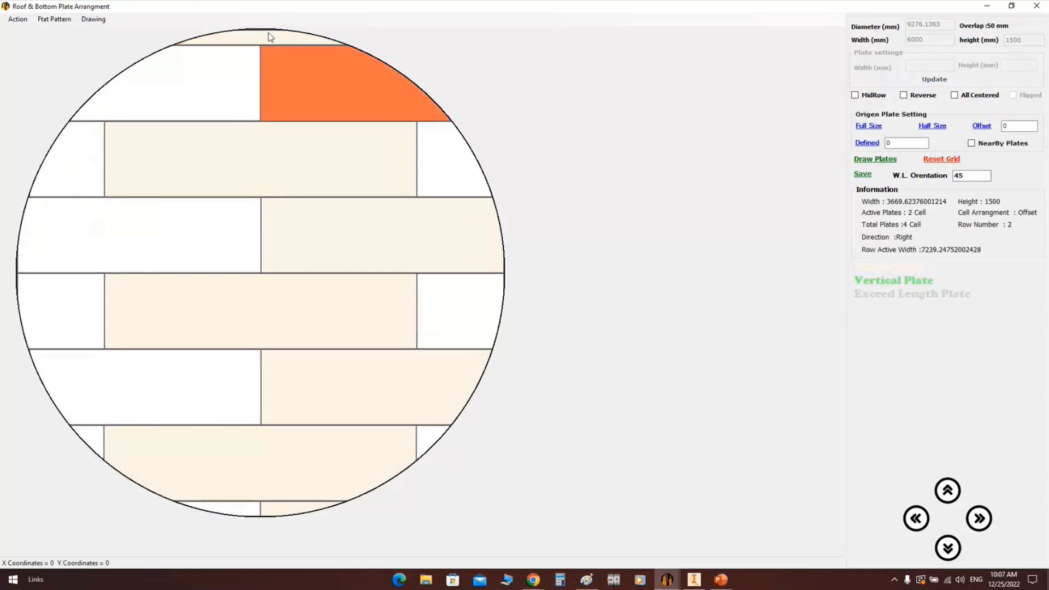
pyautogui.click(235, 75)
pyautogui.click(271, 45)
pyautogui.click(312, 42)
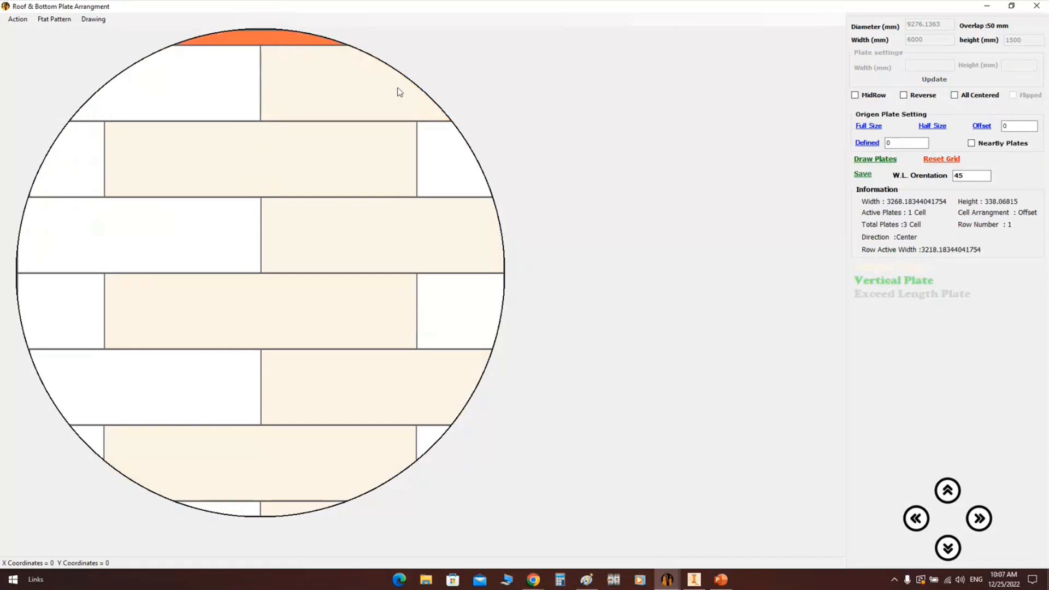
pyautogui.click(332, 88)
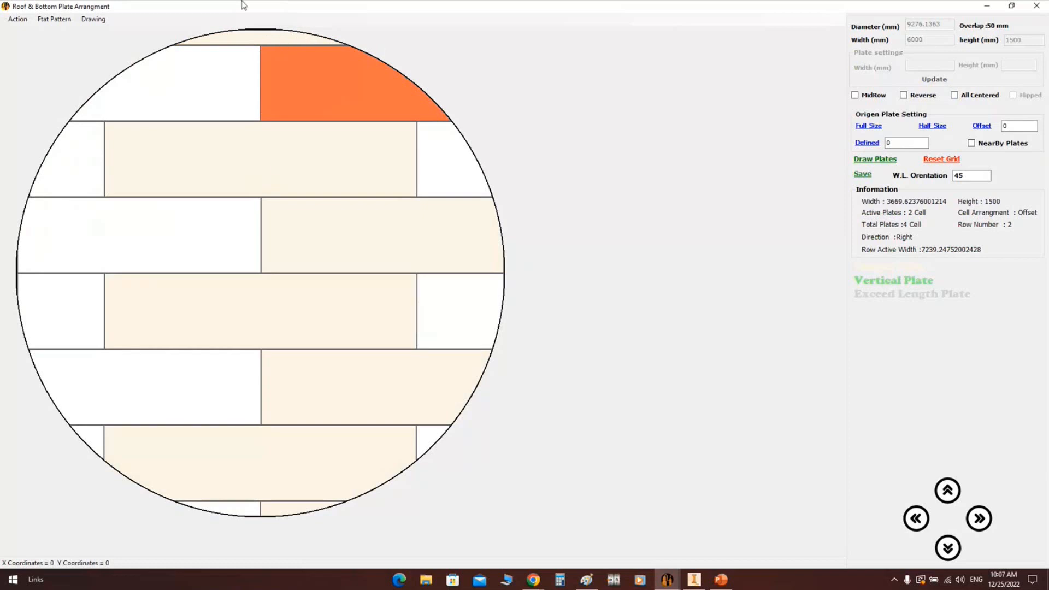
pyautogui.rightClick(355, 68)
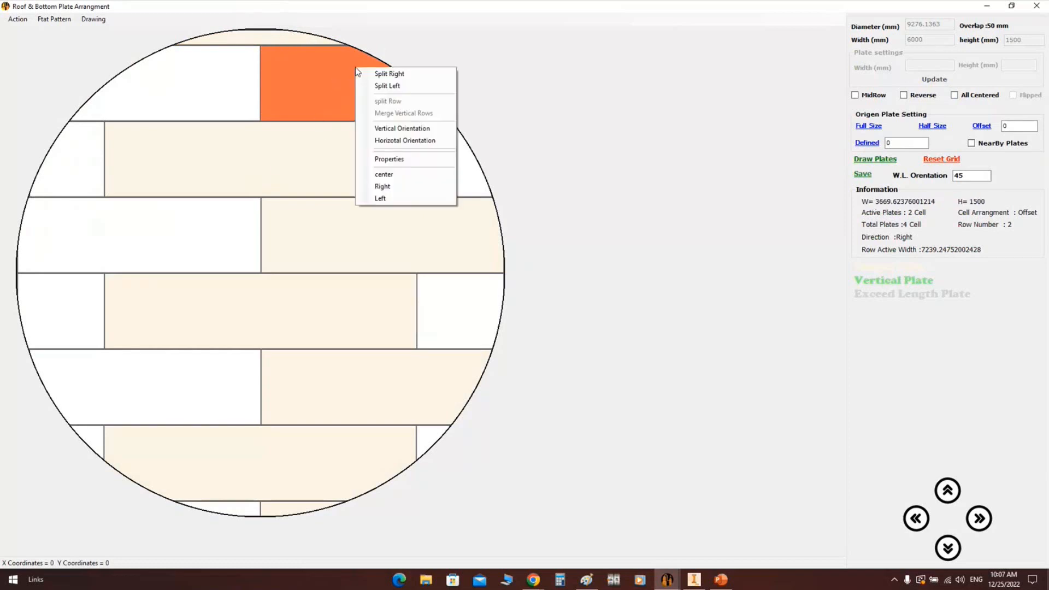
pyautogui.click(401, 129)
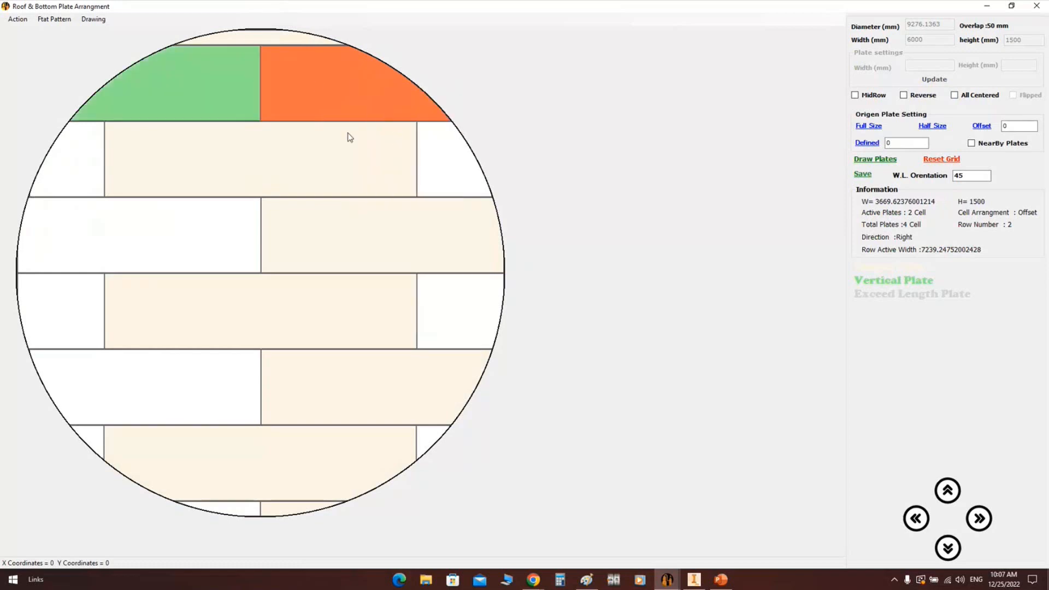
pyautogui.click(287, 38)
pyautogui.rightClick(287, 37)
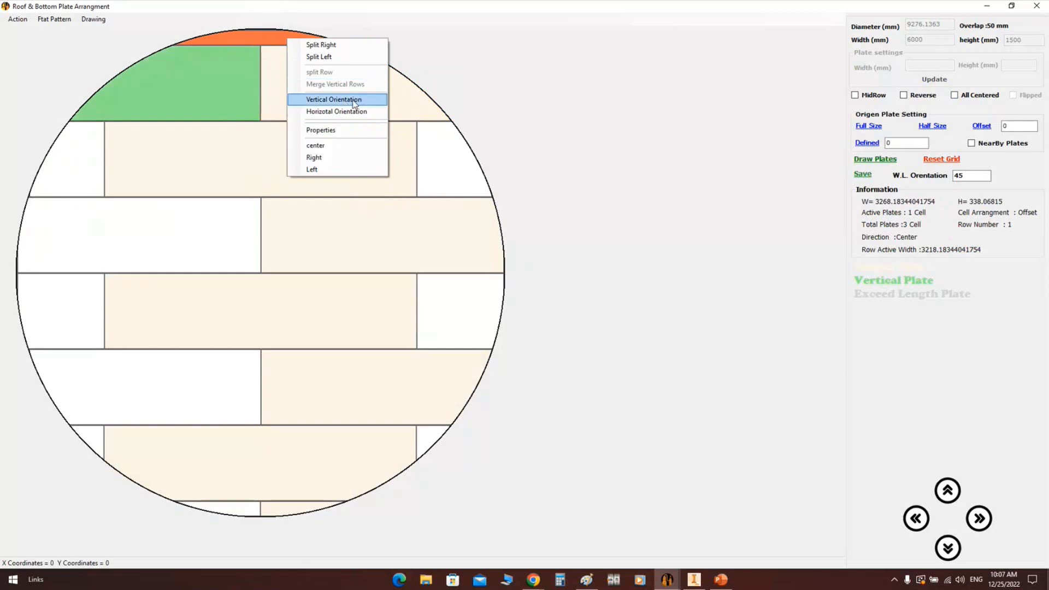
pyautogui.click(352, 103)
# Merge the second row's vertical plates with the narrow row above them
pyautogui.click(279, 74)
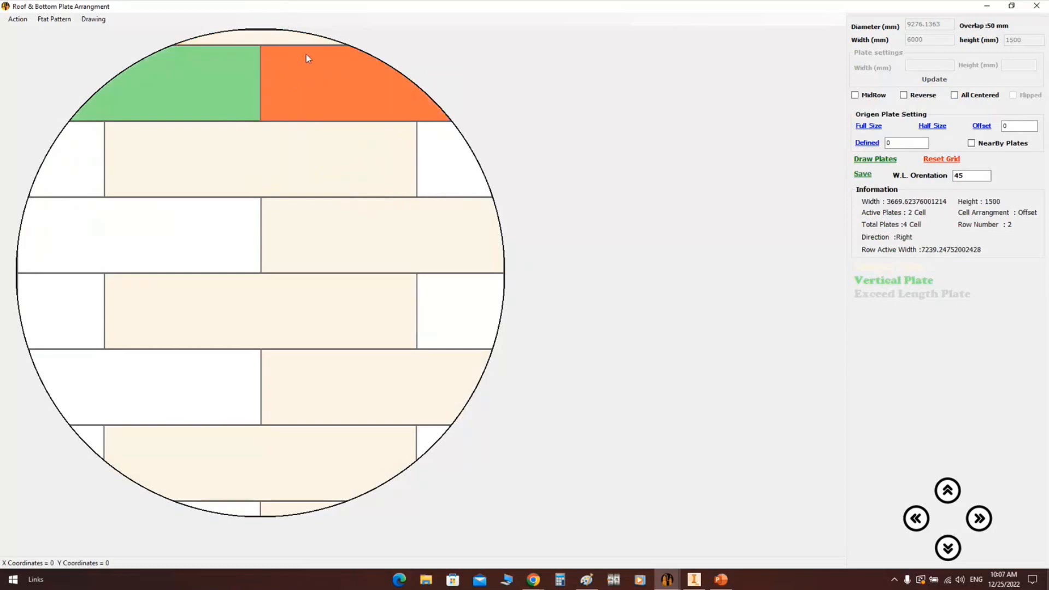
pyautogui.rightClick(342, 65)
pyautogui.click(391, 110)
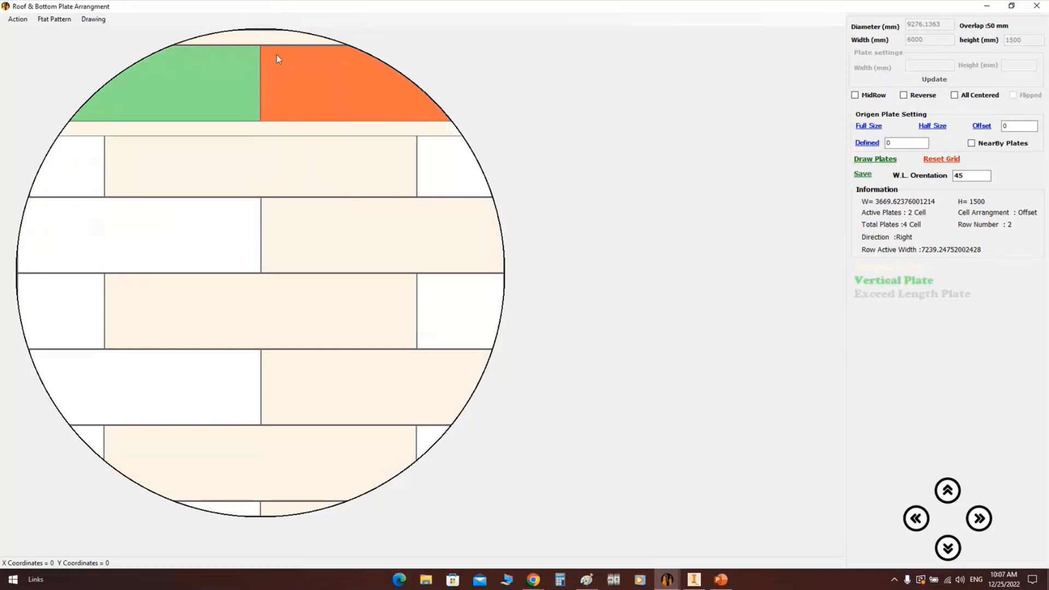
pyautogui.click(284, 82)
pyautogui.click(284, 82)
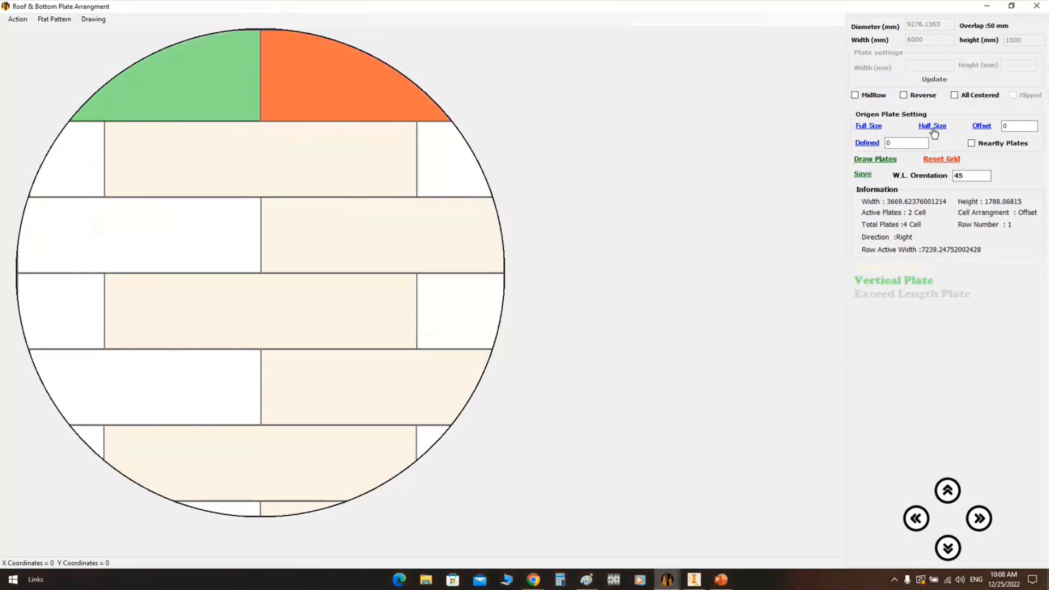
pyautogui.click(276, 149)
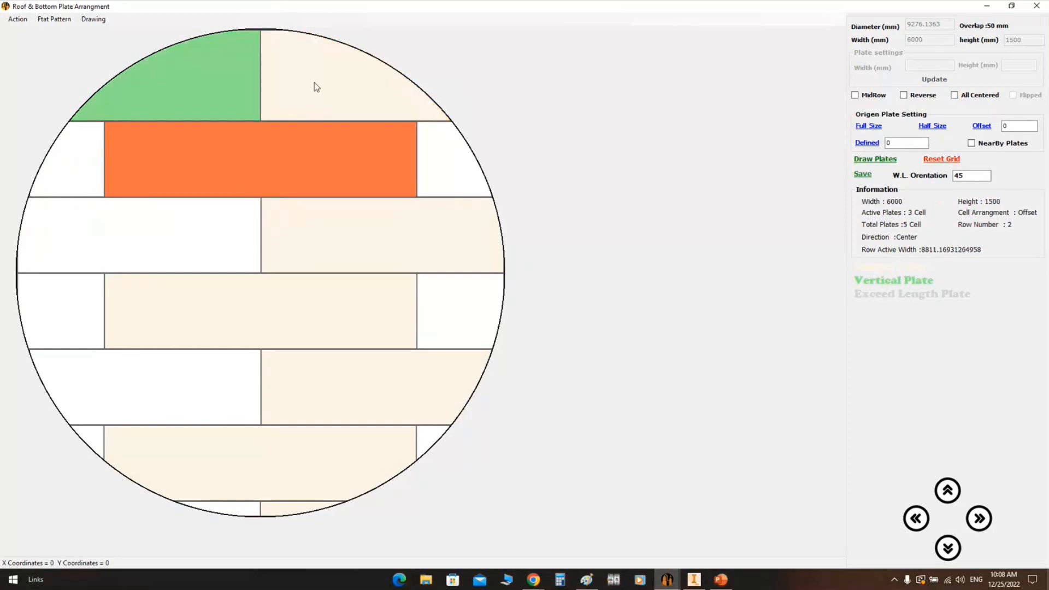
pyautogui.click(316, 79)
pyautogui.click(302, 150)
pyautogui.click(320, 93)
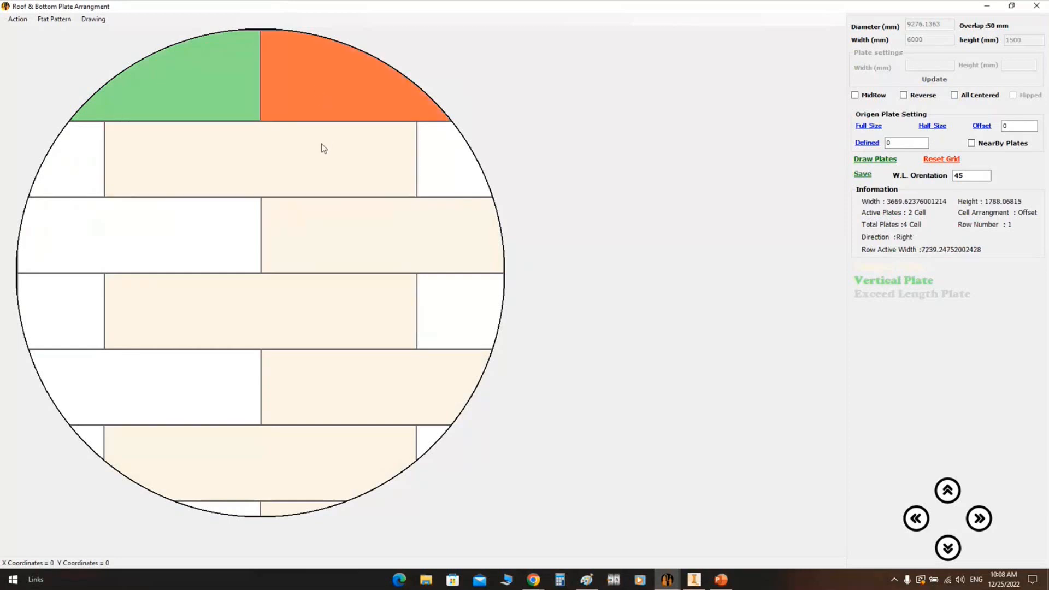
pyautogui.click(321, 144)
# Split the merged top row's origin plate to the right, and split the green plate on its other side in two
pyautogui.click(333, 76)
pyautogui.rightClick(376, 86)
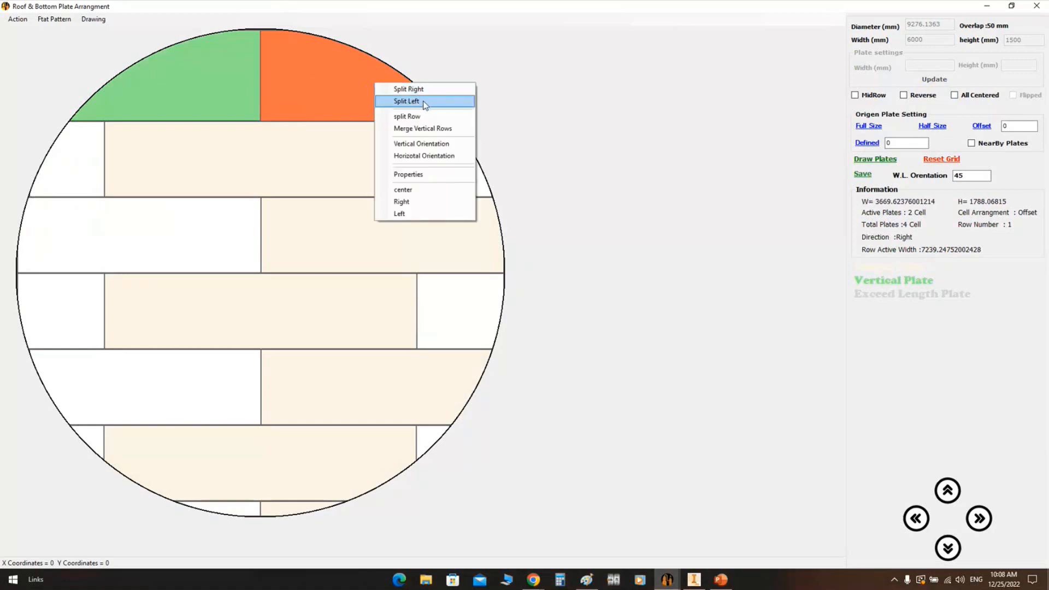
pyautogui.click(431, 89)
pyautogui.click(388, 96)
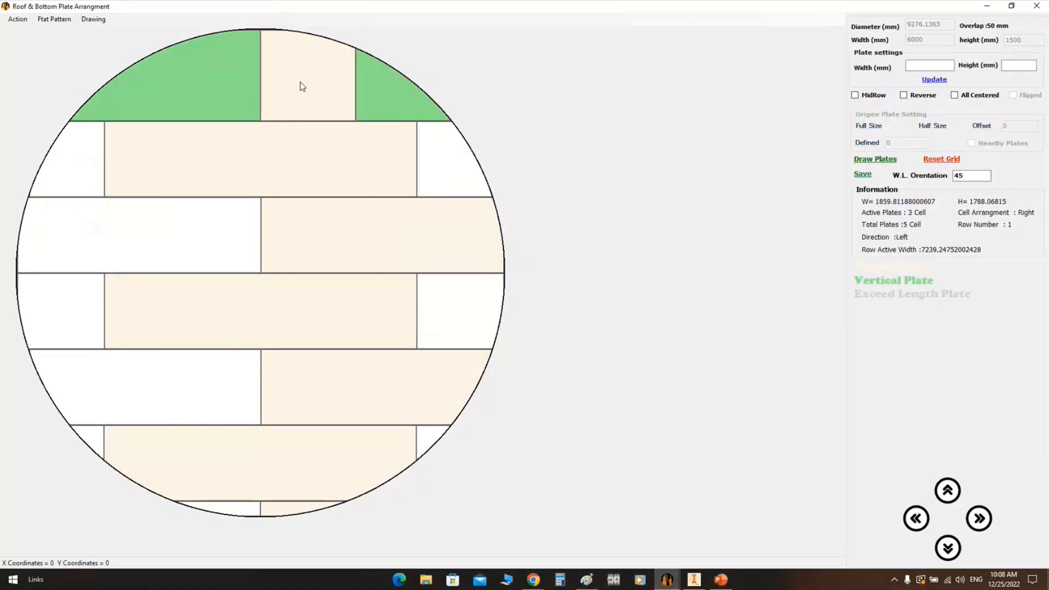
pyautogui.rightClick(212, 78)
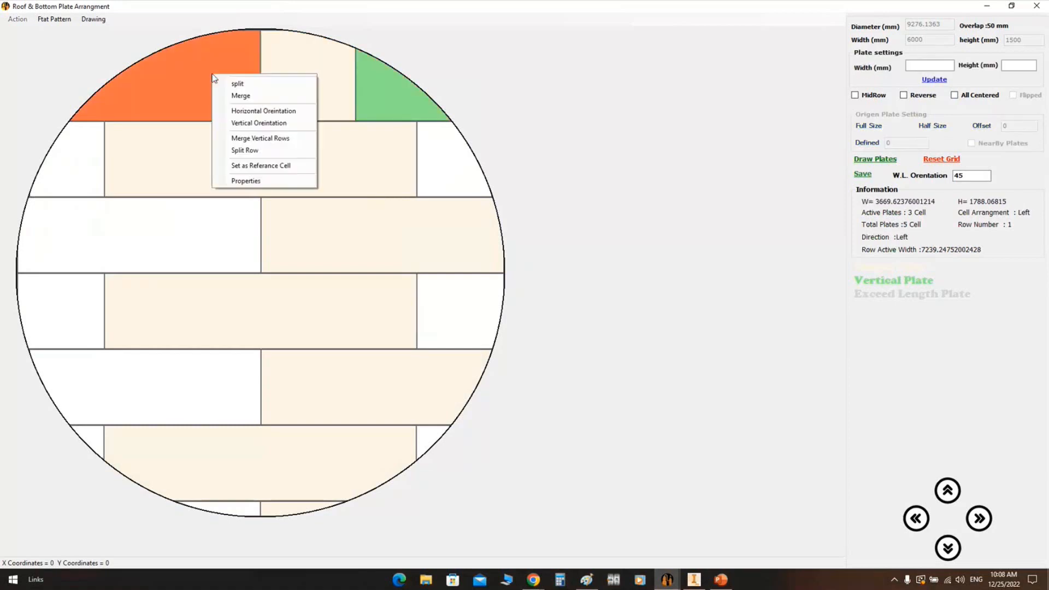
pyautogui.click(253, 85)
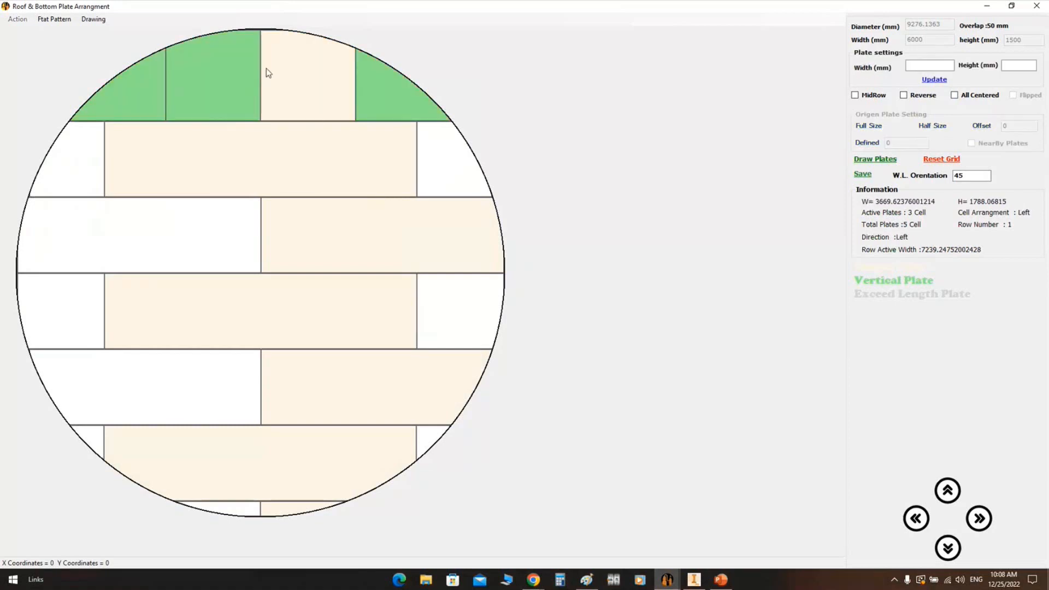
# Set the merged top row's origin plate to a defined width of 1500 mm
pyautogui.click(317, 103)
pyautogui.click(376, 92)
pyautogui.click(291, 83)
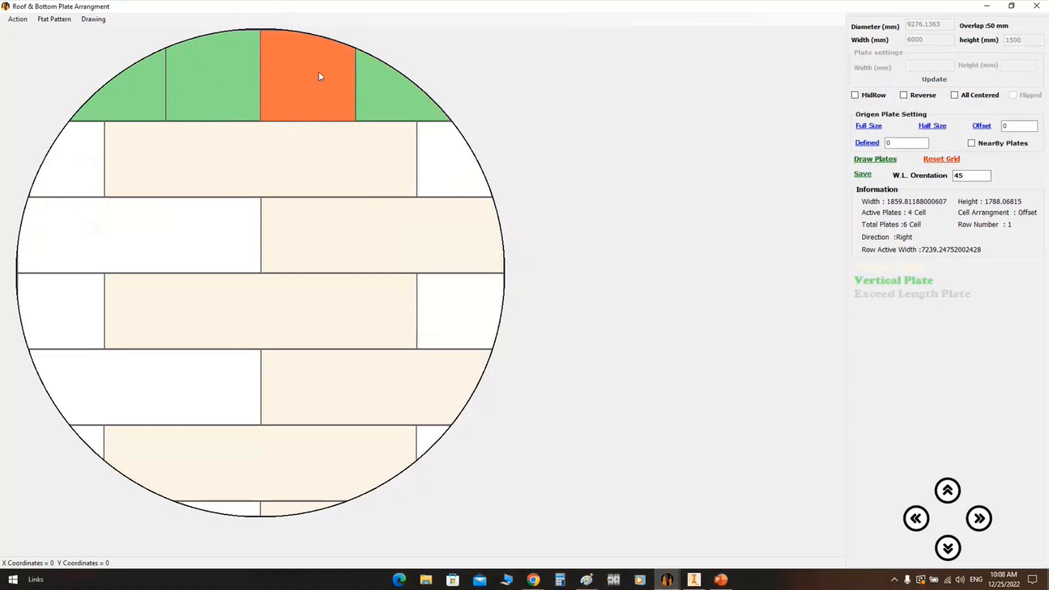
pyautogui.click(859, 143)
pyautogui.click(866, 146)
# Set the width of the green plate just left of the top row's origin plate to 1500 mm
pyautogui.click(257, 75)
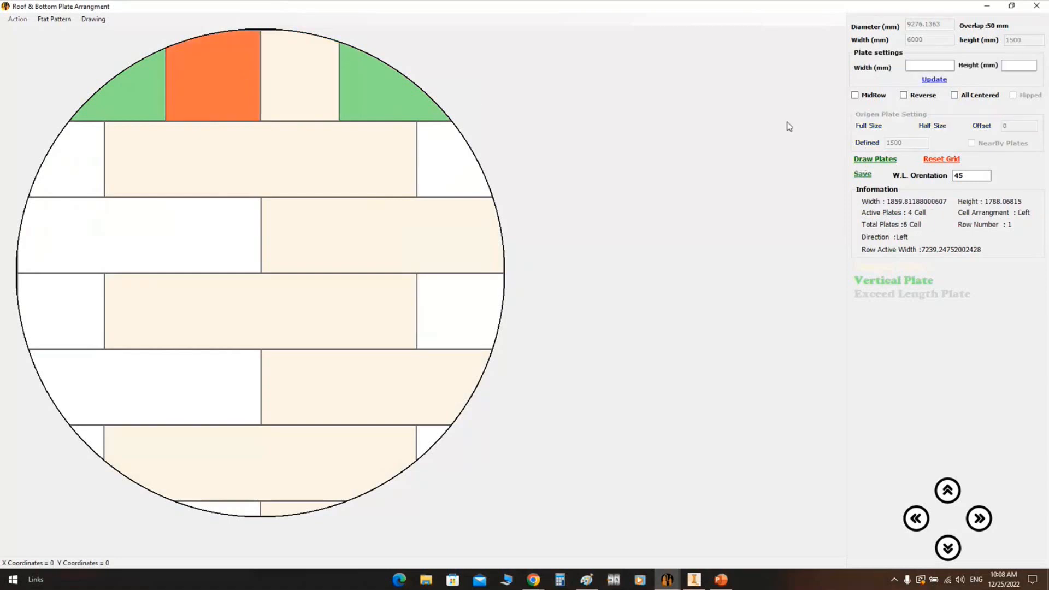
pyautogui.click(921, 66)
pyautogui.write('1500')
pyautogui.click(932, 80)
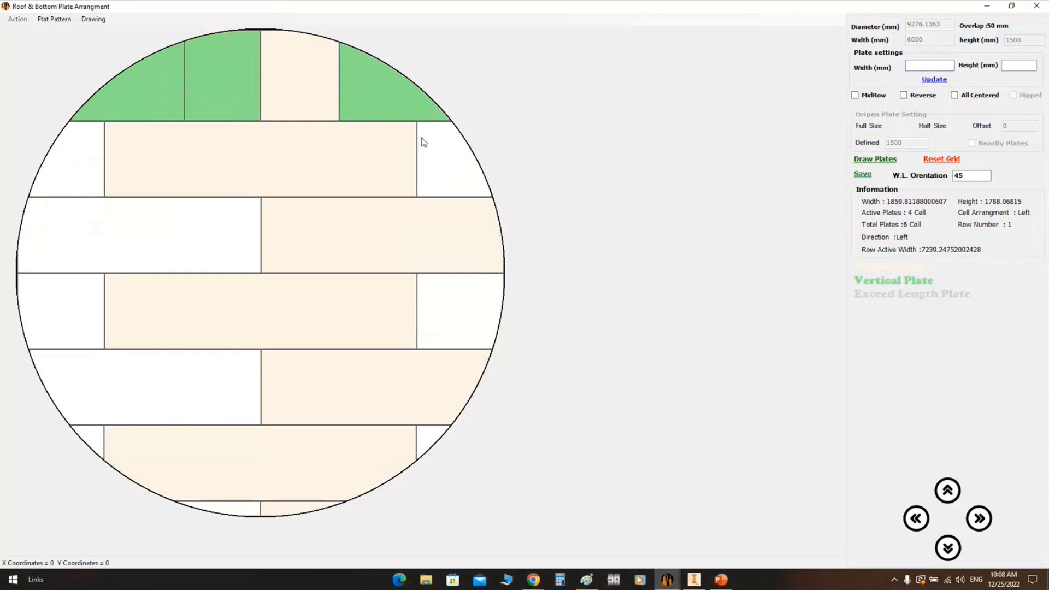
pyautogui.click(390, 99)
pyautogui.click(176, 90)
pyautogui.click(352, 82)
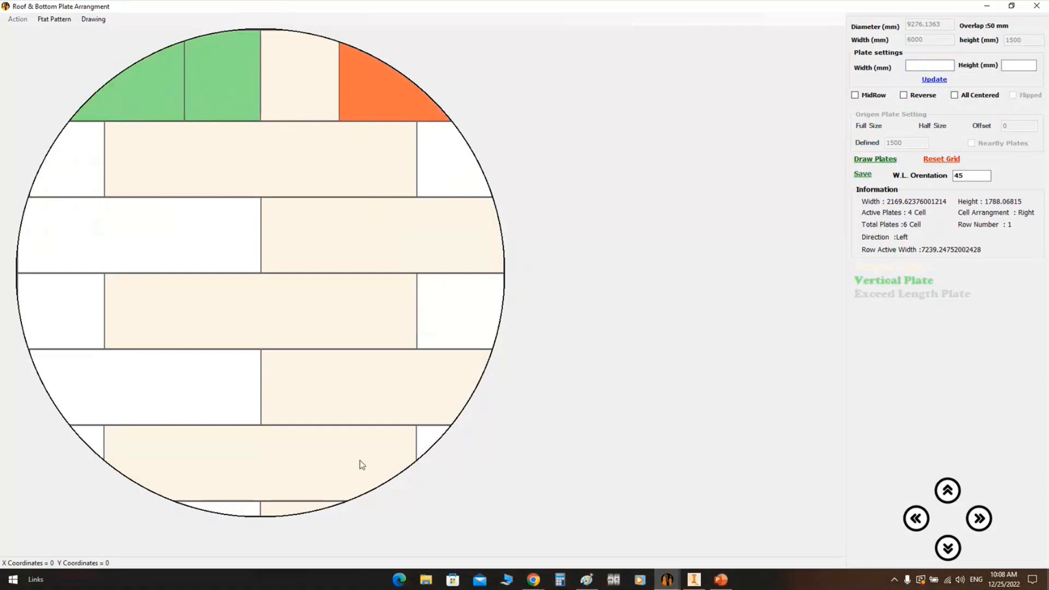
# Set the origin plates of the sixth row and the narrow bottom row to vertical orientation
pyautogui.click(340, 460)
pyautogui.rightClick(339, 460)
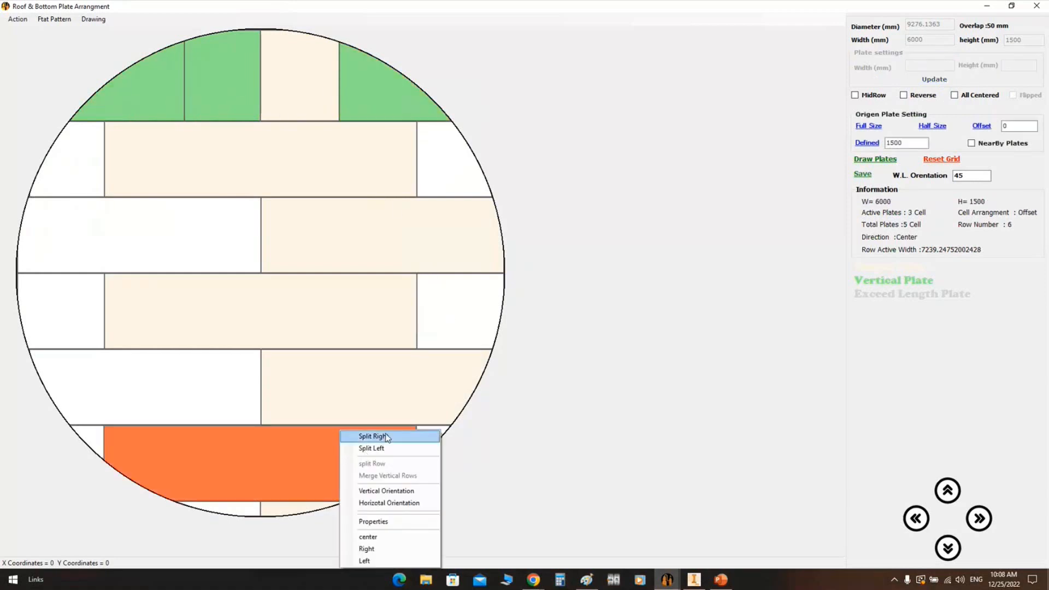
pyautogui.click(396, 491)
pyautogui.click(289, 510)
pyautogui.rightClick(290, 510)
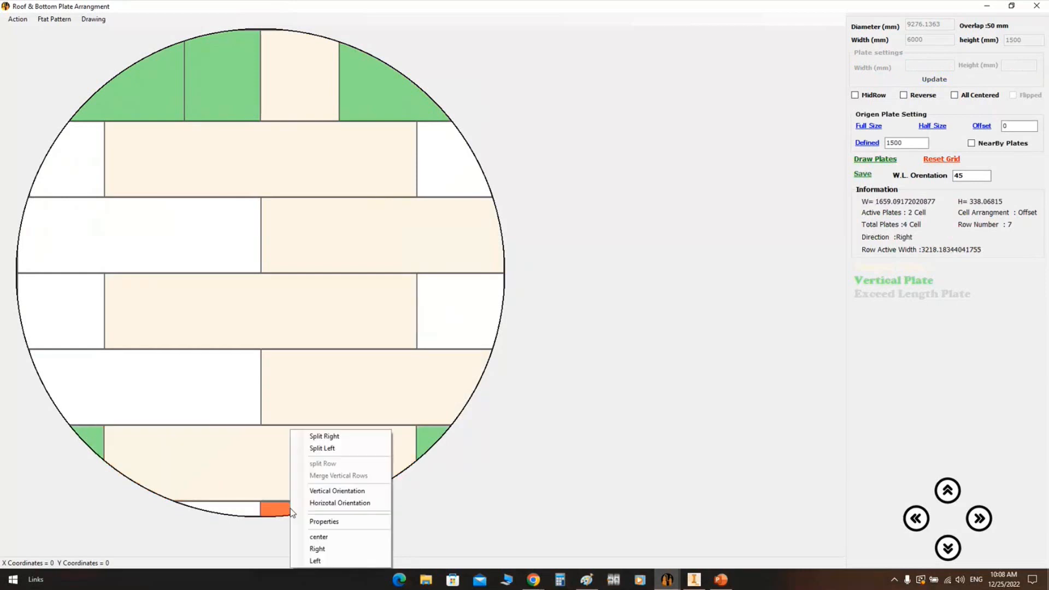
pyautogui.click(349, 491)
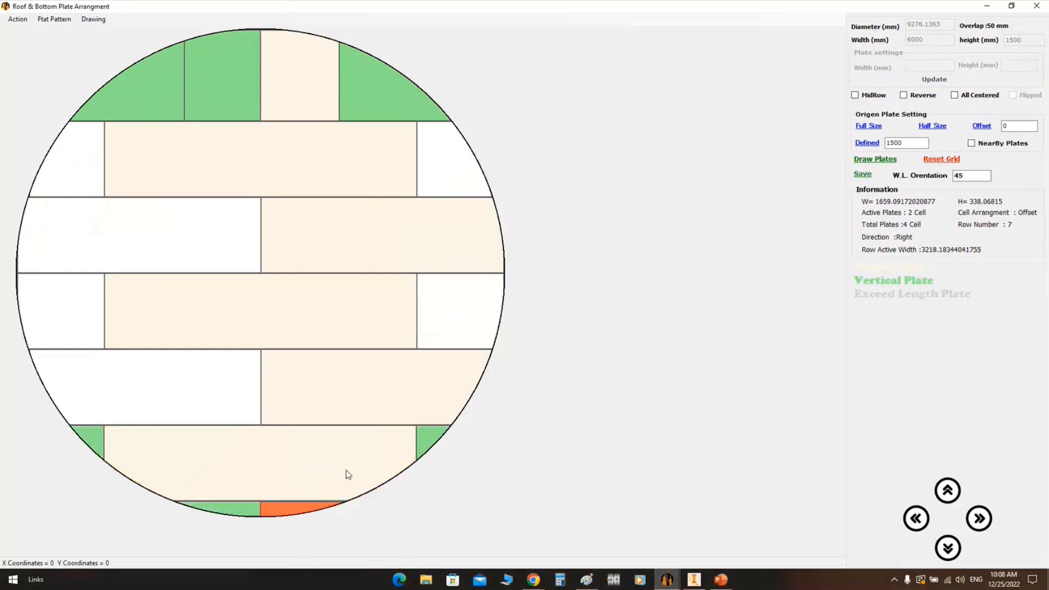
# Merge the sixth row's vertical plates with the narrow row below them
pyautogui.click(364, 464)
pyautogui.rightClick(364, 464)
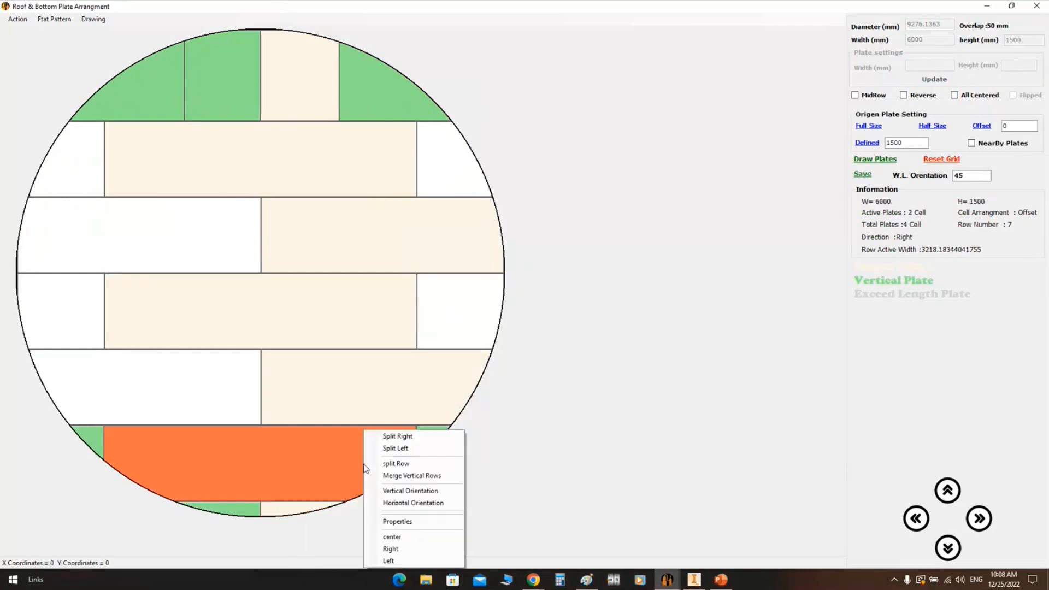
pyautogui.click(435, 476)
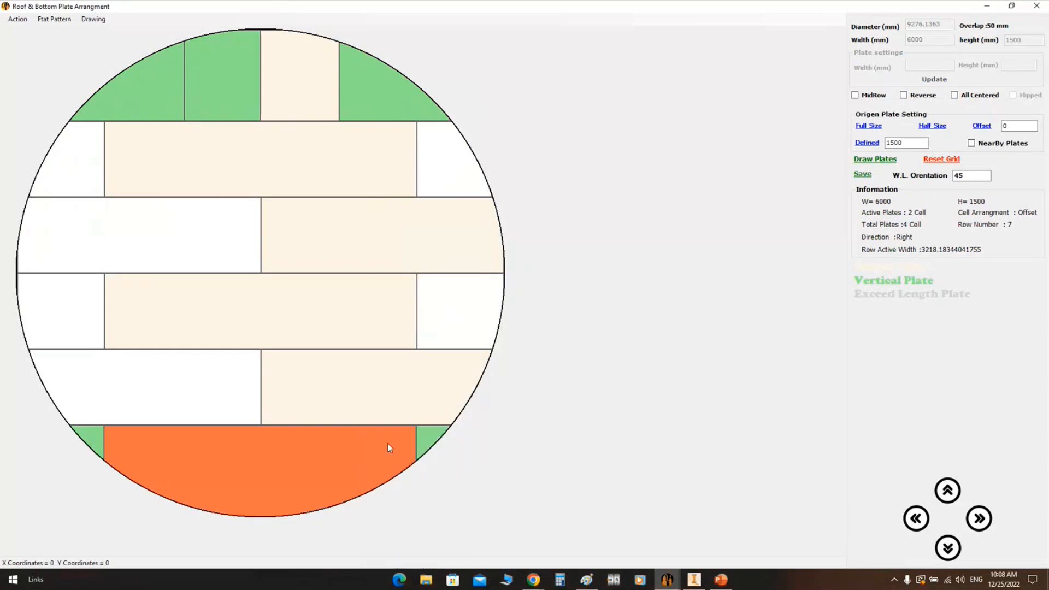
# Give the merged bottom row's origin plate half size, and reduce it to a defined width of 1500 mm
pyautogui.click(283, 467)
pyautogui.click(285, 466)
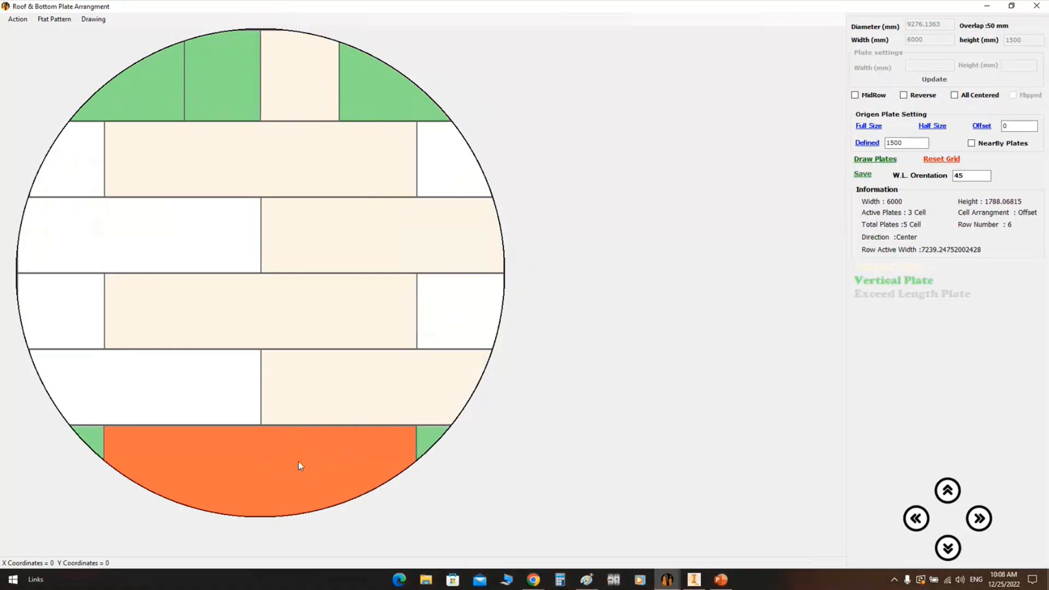
pyautogui.click(933, 126)
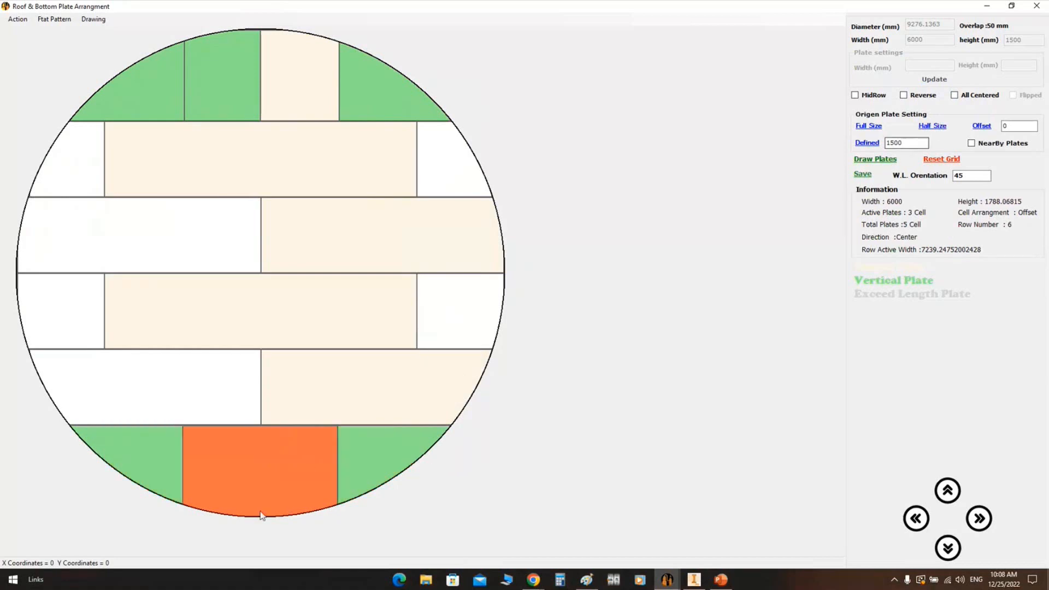
pyautogui.click(865, 145)
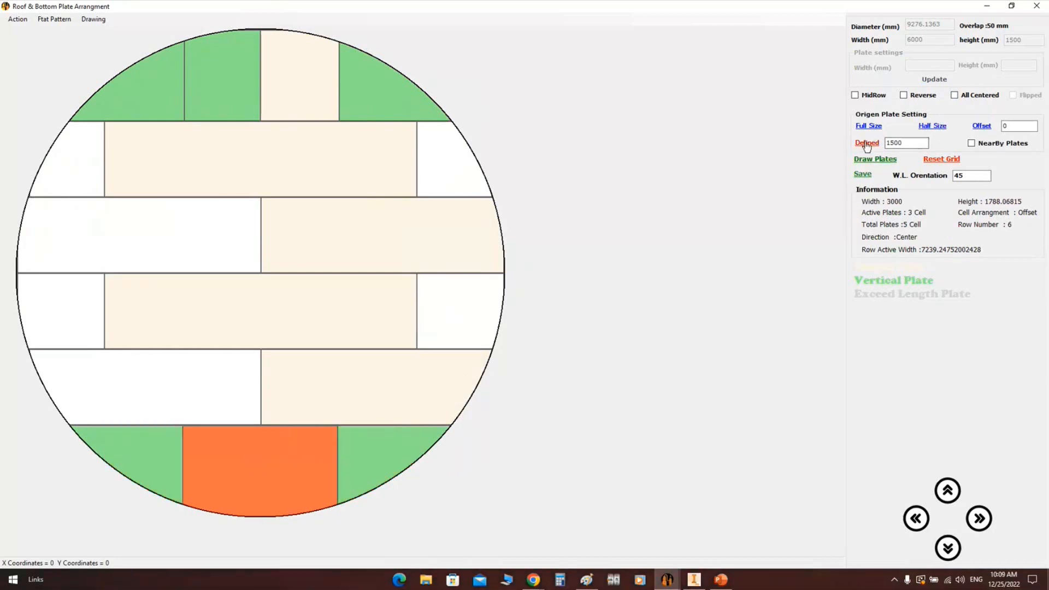
pyautogui.click(277, 474)
# Split the green plates on both sides of the bottom row's origin plate in two
pyautogui.click(373, 451)
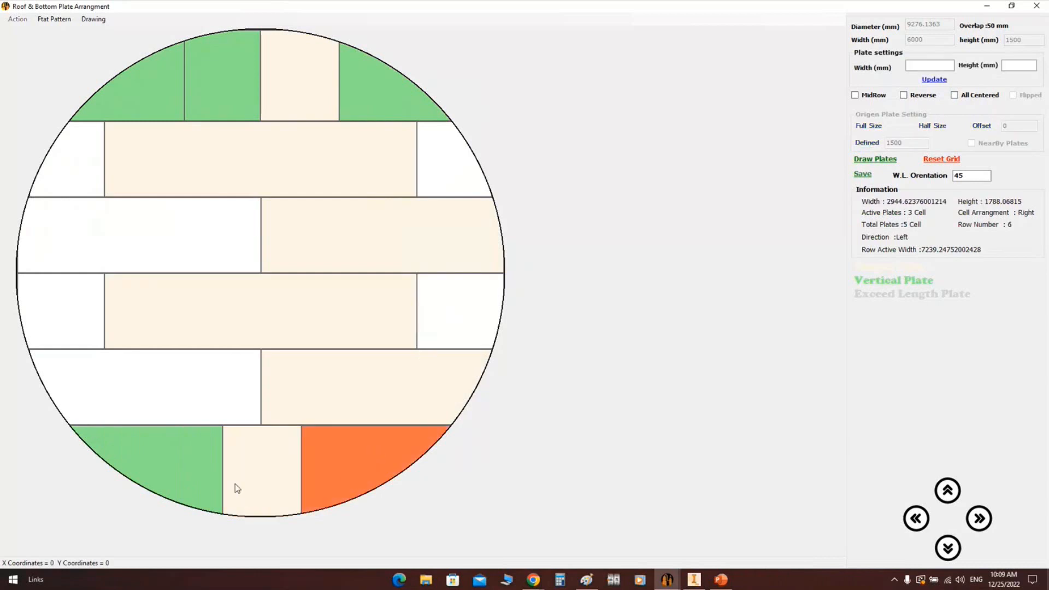
pyautogui.rightClick(388, 448)
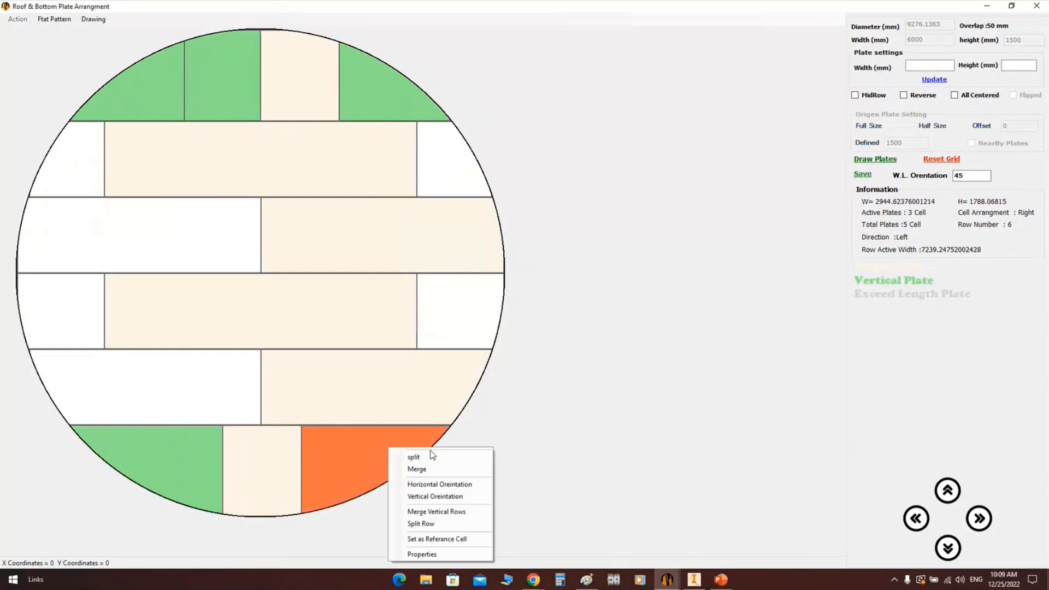
pyautogui.click(445, 461)
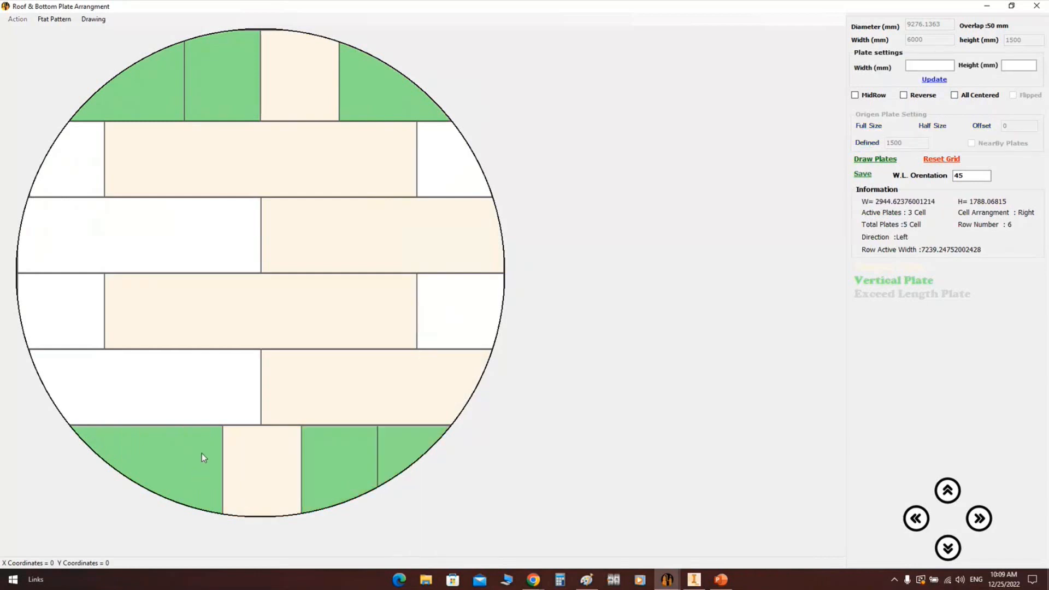
pyautogui.rightClick(203, 455)
pyautogui.click(222, 463)
# Set the width of the two green plates adjoining the bottom row's origin plate to 1500 mm each
pyautogui.click(339, 457)
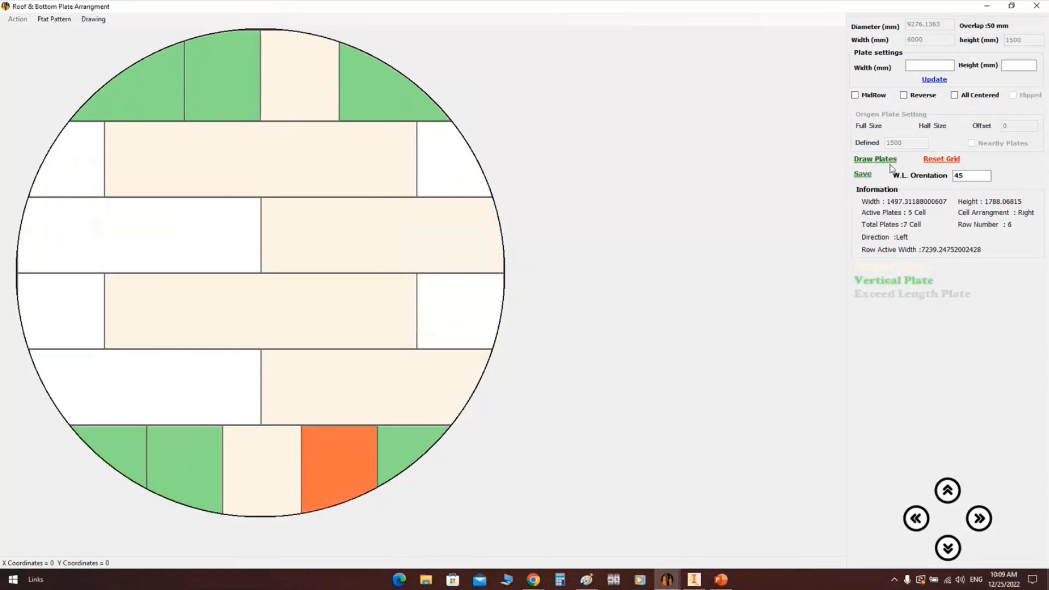
pyautogui.click(935, 67)
pyautogui.click(933, 80)
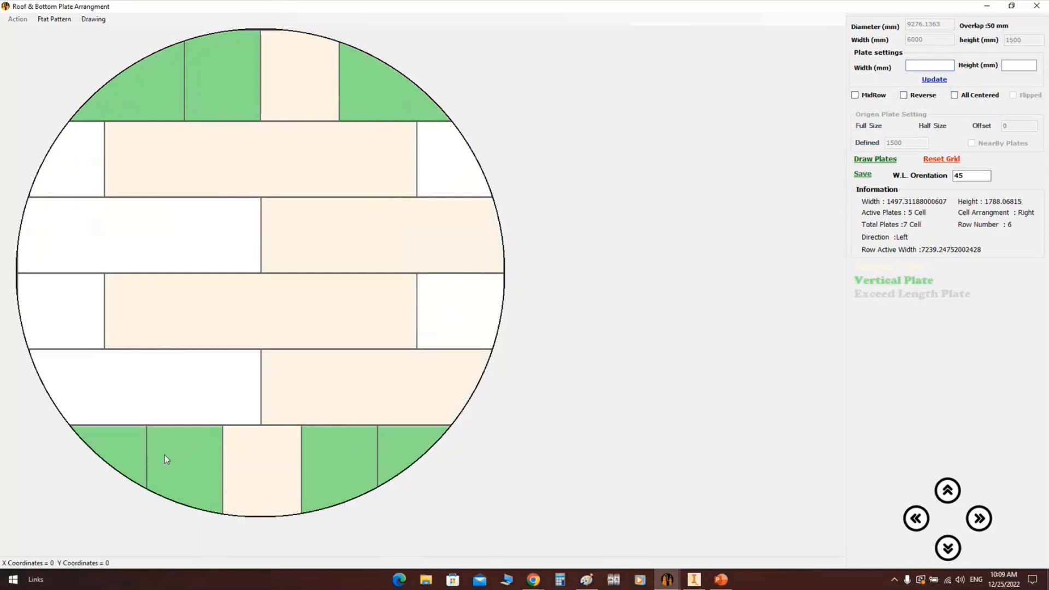
pyautogui.click(165, 458)
pyautogui.click(925, 70)
pyautogui.write('150')
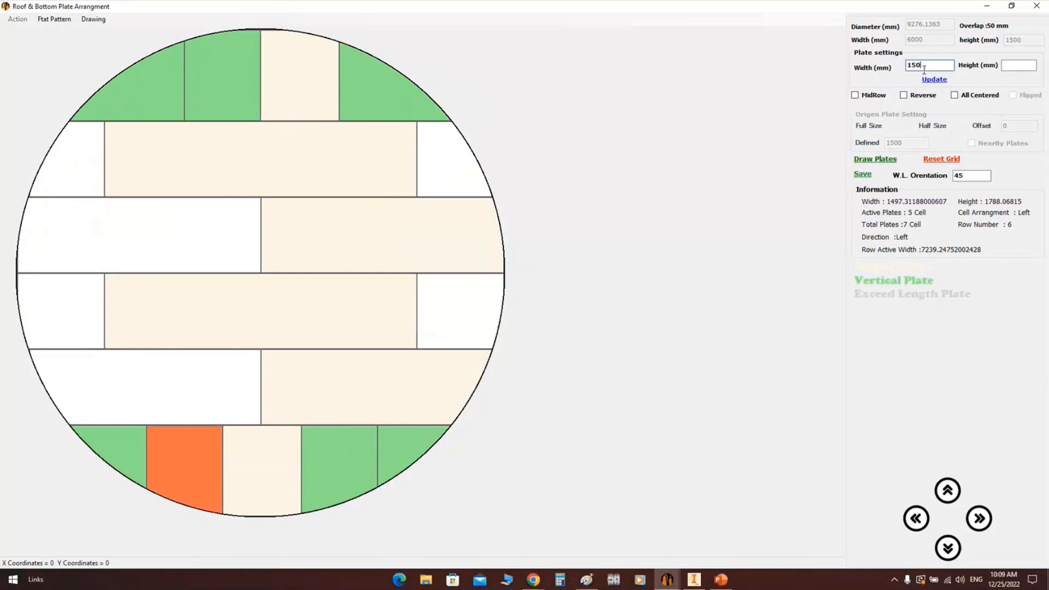
pyautogui.click(934, 80)
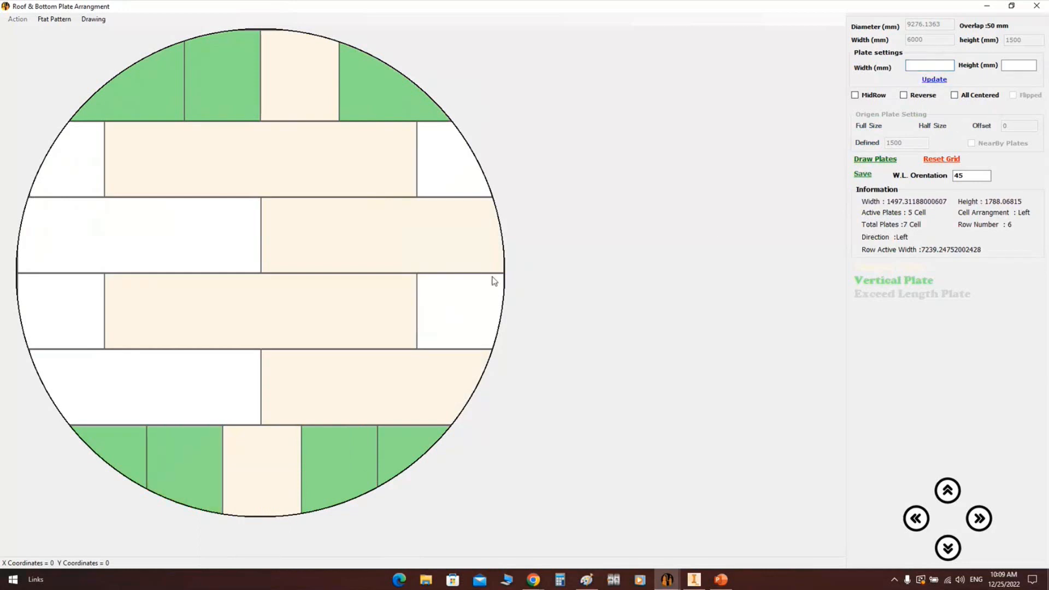
# Offset the fourth row's origin plate by 500 mm, and try to apply the full-size setting to it
pyautogui.press('alt')
pyautogui.click(294, 322)
pyautogui.click(977, 129)
pyautogui.write('500')
pyautogui.click(982, 126)
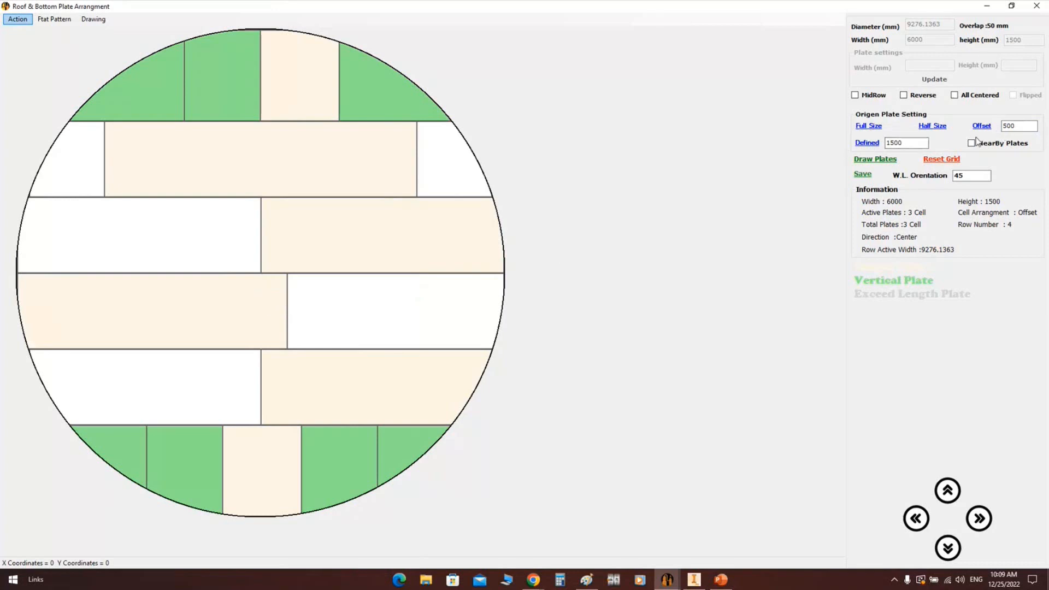
pyautogui.click(864, 130)
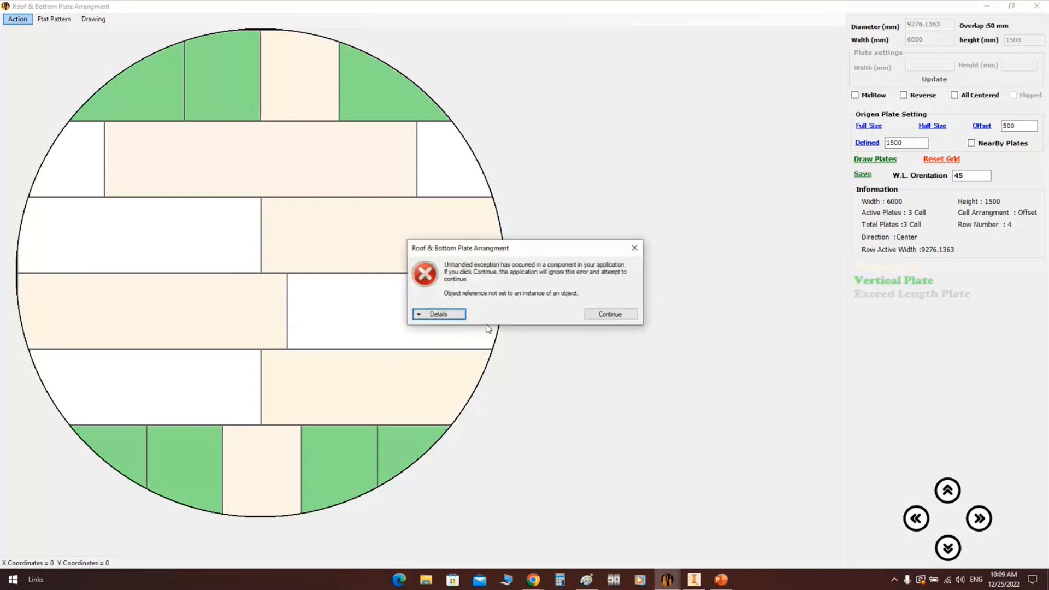
pyautogui.click(634, 248)
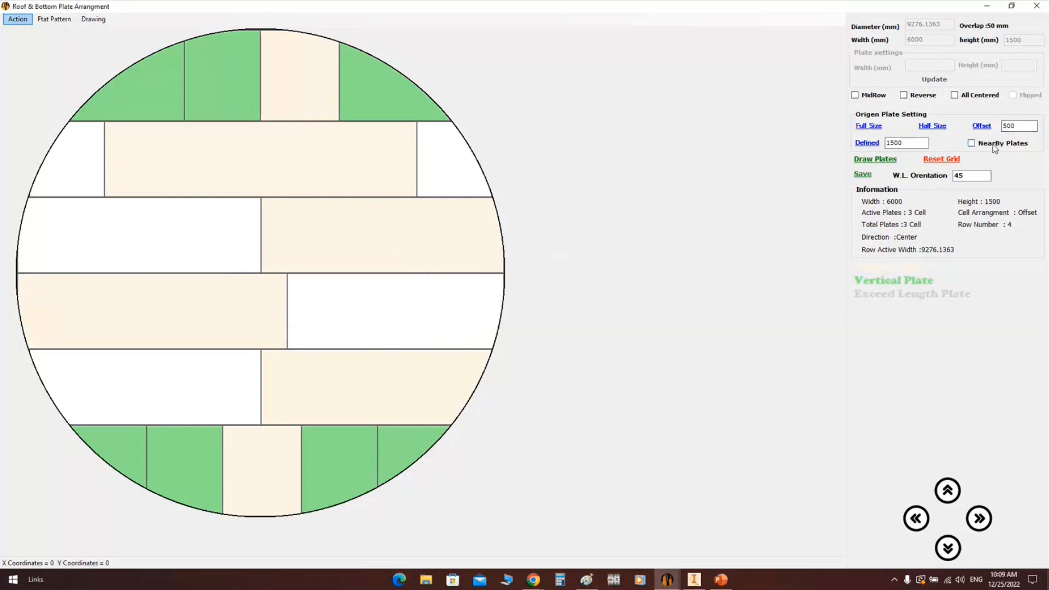
# Offset the fourth row's origin plate by 1500 mm and save the roof plate arrangement
pyautogui.doubleClick(959, 174)
pyautogui.doubleClick(1017, 126)
pyautogui.write('1')
pyautogui.click(983, 129)
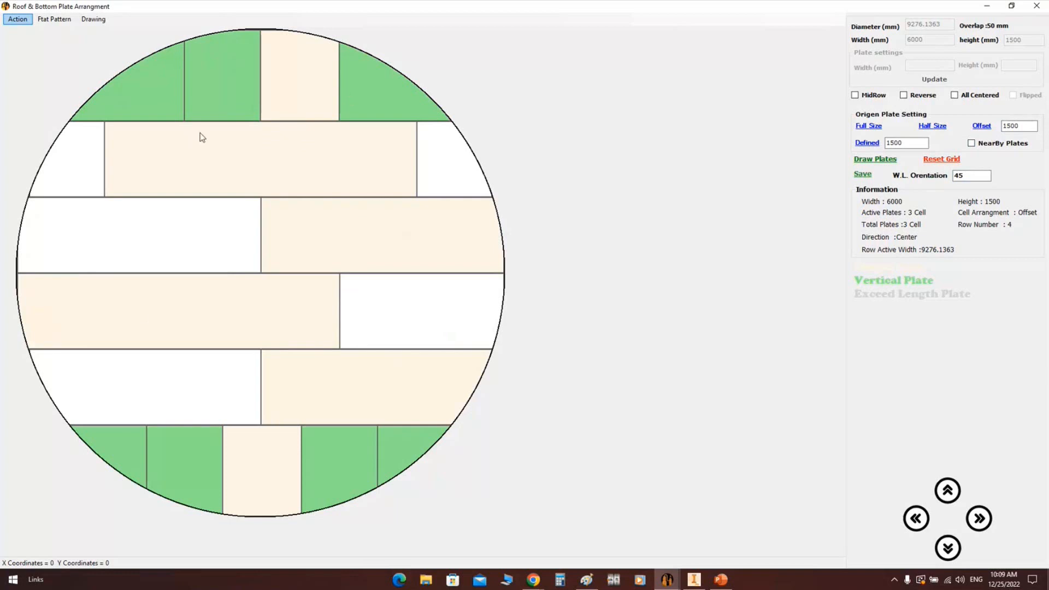
pyautogui.moveTo(978, 176); pyautogui.dragTo(945, 175)
pyautogui.click(862, 174)
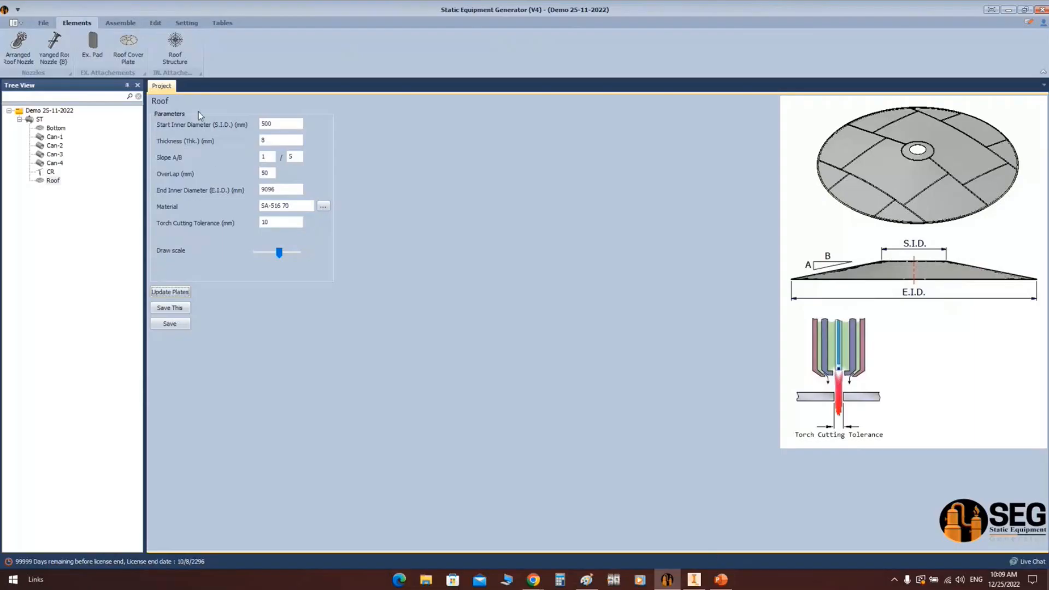
# Start generating the tank's Inventor assembly, and switch to Autodesk Inventor to inspect the built roof plates from above
pyautogui.click(120, 23)
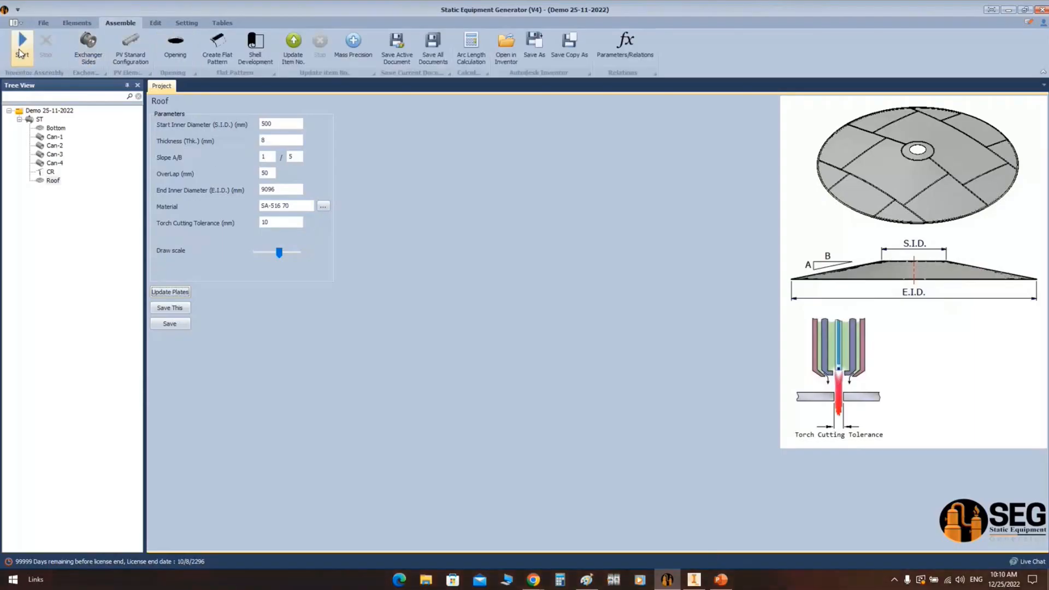
pyautogui.click(694, 580)
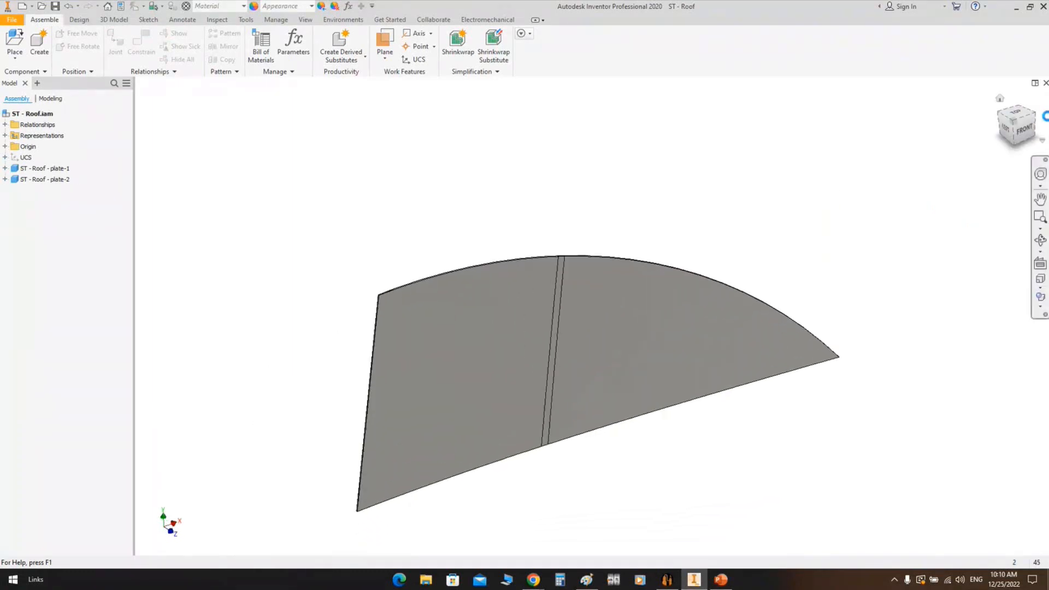
pyautogui.click(1023, 133)
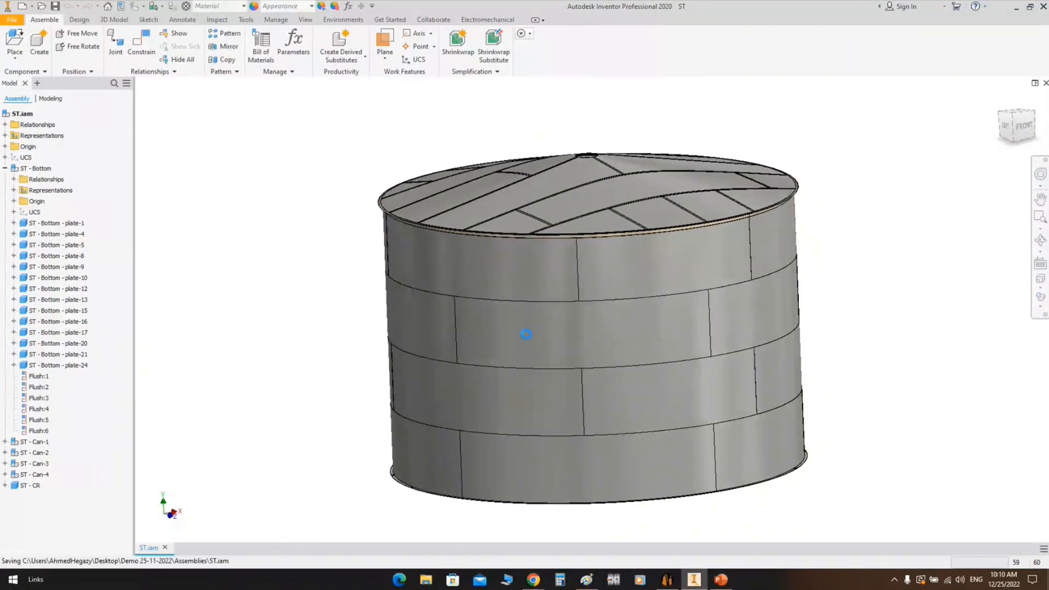
pyautogui.click(1042, 242)
pyautogui.moveTo(608, 273); pyautogui.dragTo(592, 254)
pyautogui.rightClick(594, 199)
pyautogui.click(633, 200)
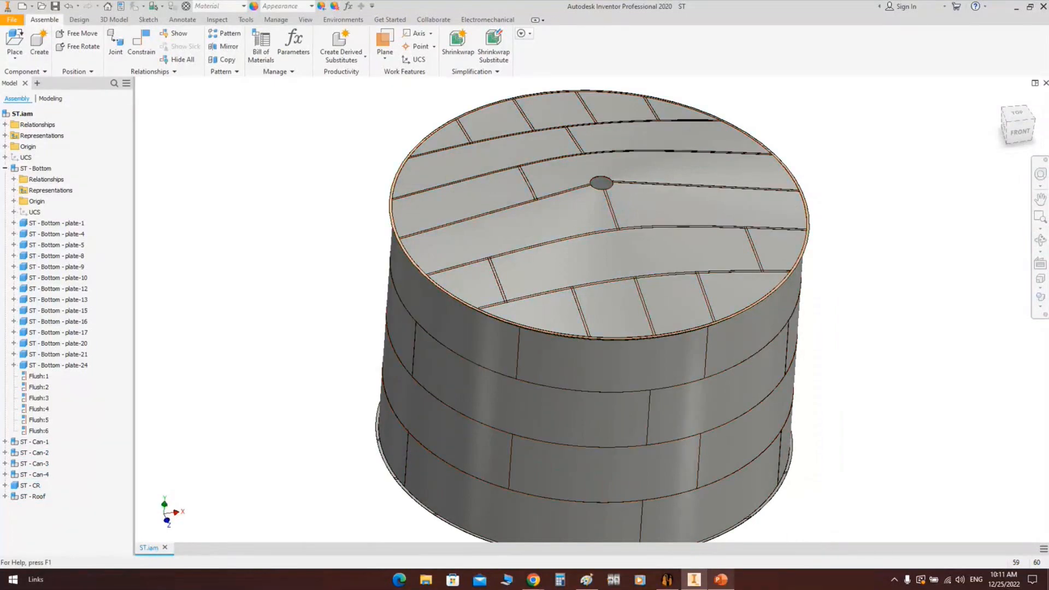
# Switch back to Static Equipment Generator and add a roof cover plate named Cover to the roof
pyautogui.click(666, 579)
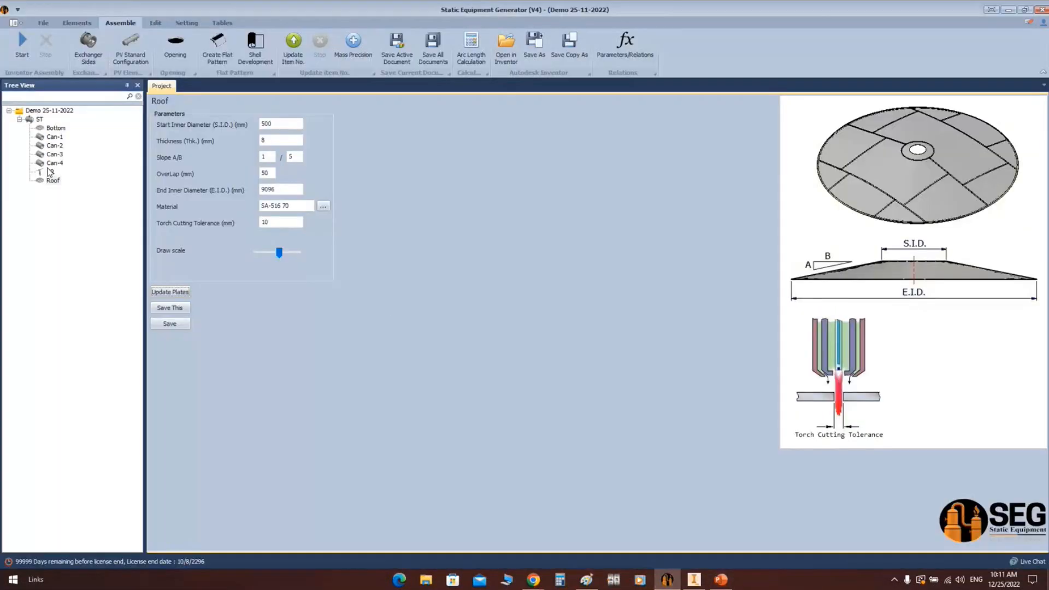
pyautogui.click(76, 22)
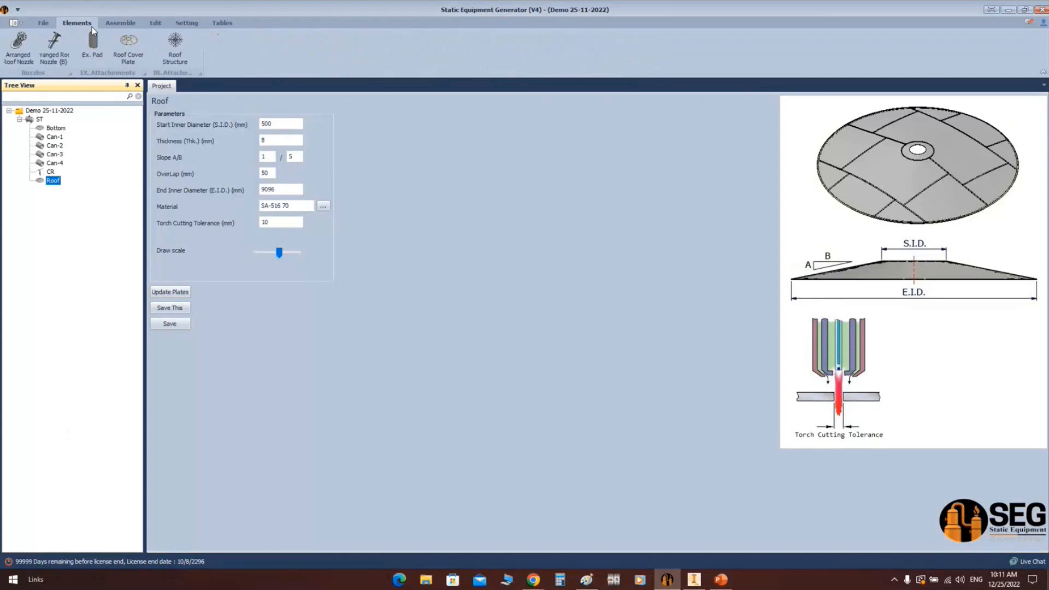
pyautogui.click(127, 48)
pyautogui.write('Cover')
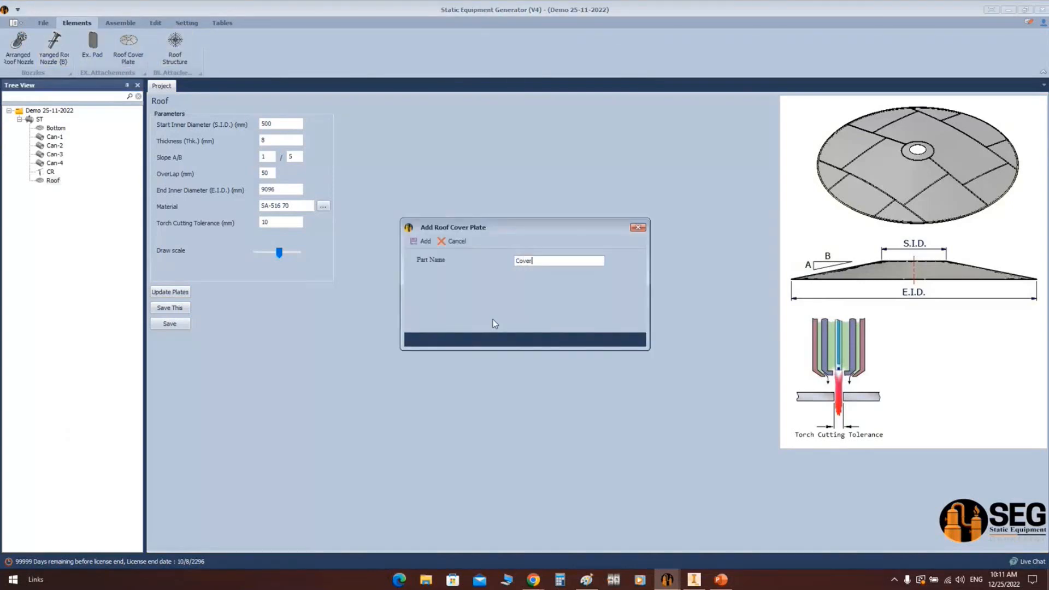
pyautogui.press('Return')
# Set the cover's radial plates to 6 mm thickness, 50 mm overlap and 150 mm length
pyautogui.click(64, 189)
pyautogui.click(269, 124)
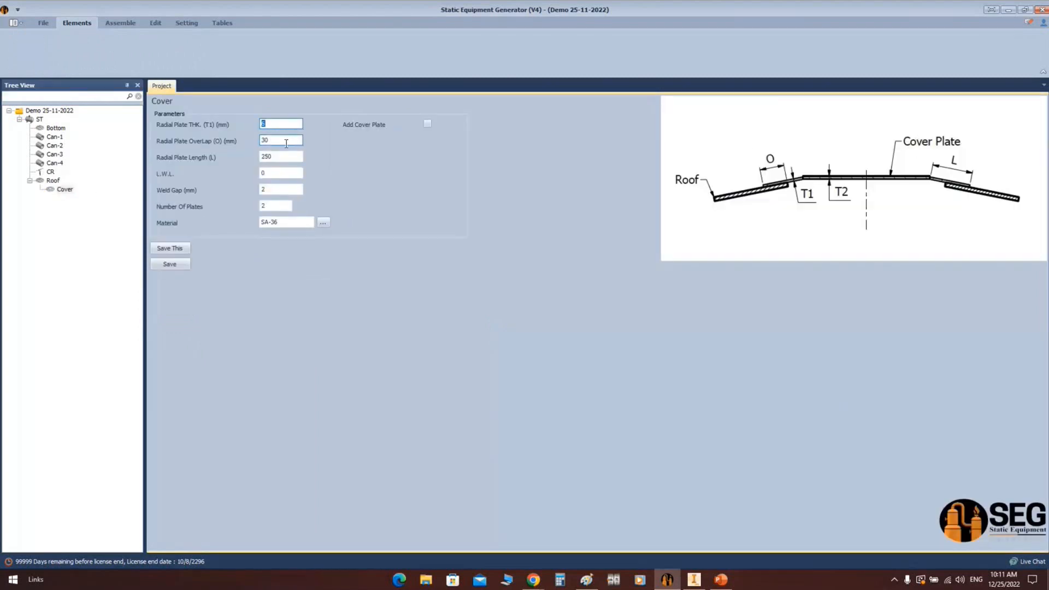
pyautogui.click(291, 141)
pyautogui.write('50')
pyautogui.press('Tab')
# Include a 6 mm thick cover plate, set the L.W.L. to 45 and save the cover parameters
pyautogui.click(427, 124)
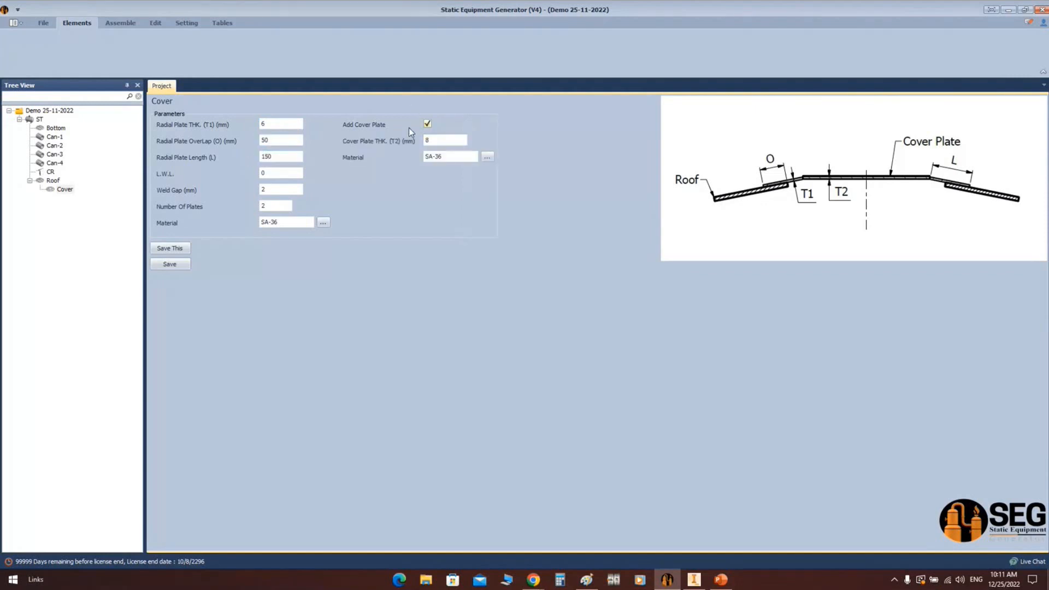
pyautogui.doubleClick(435, 141)
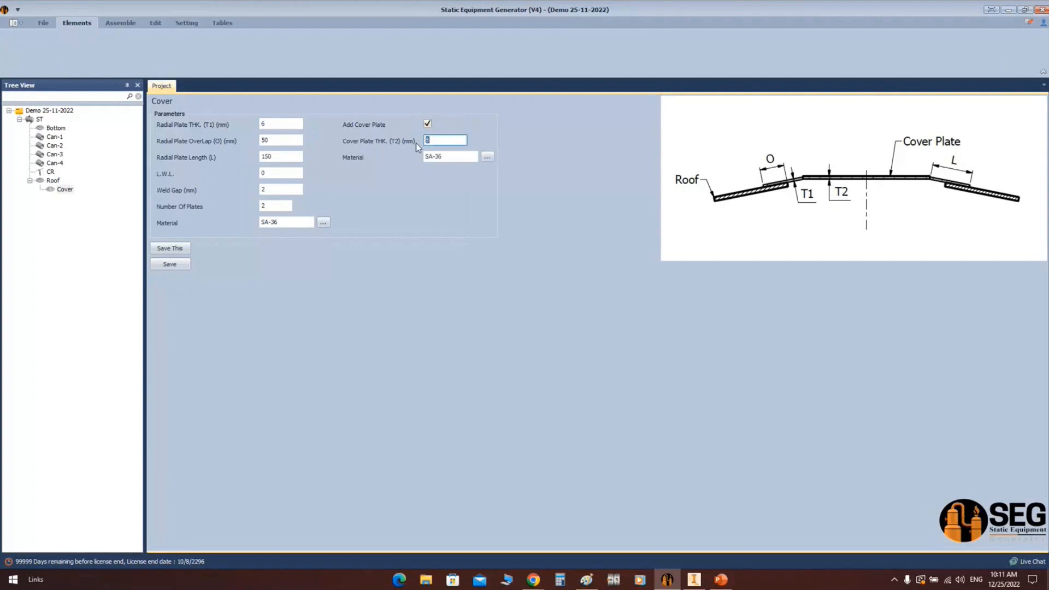
pyautogui.click(272, 172)
pyautogui.click(180, 263)
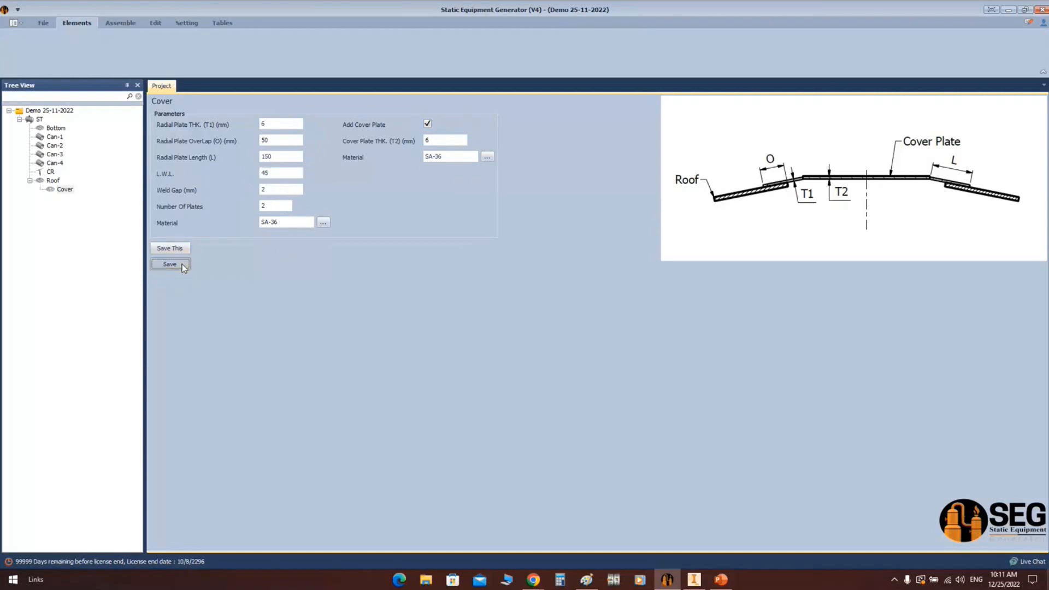
# Generate the new roof cover in the tank's Inventor assembly, and switch to Autodesk Inventor
pyautogui.click(120, 23)
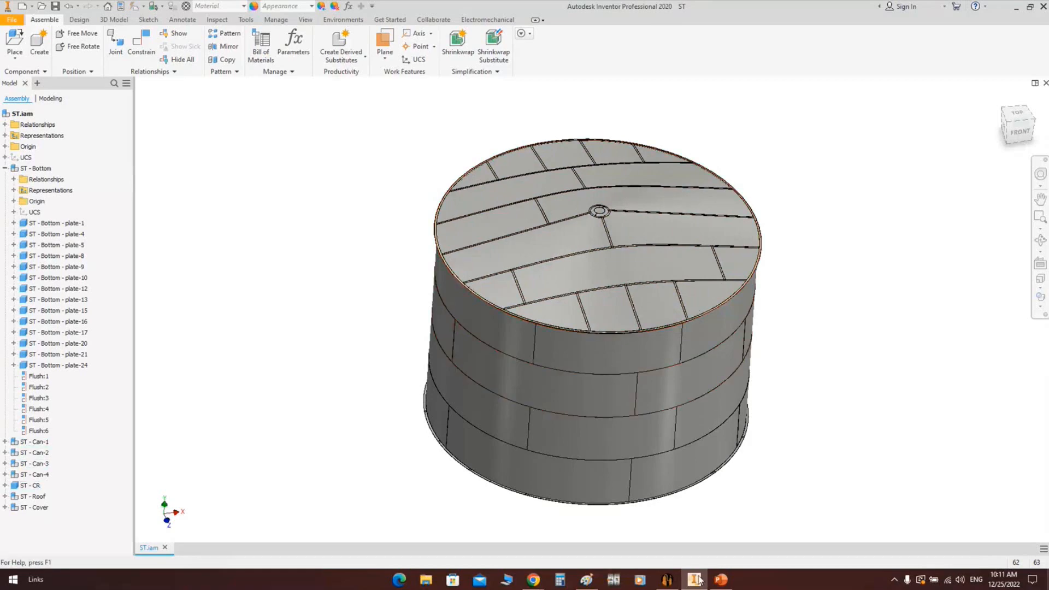
pyautogui.click(662, 583)
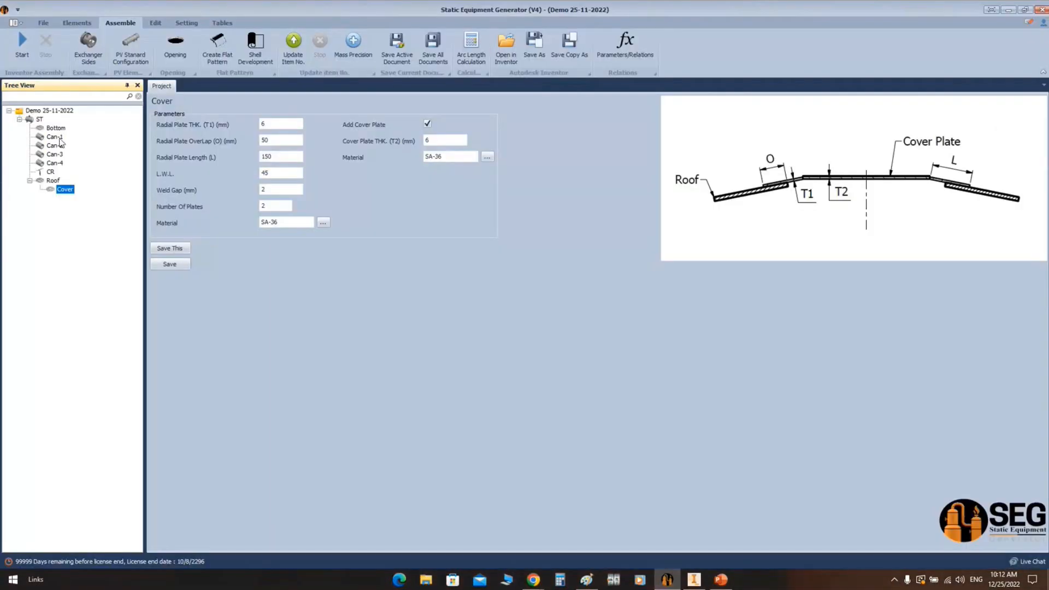
pyautogui.click(694, 579)
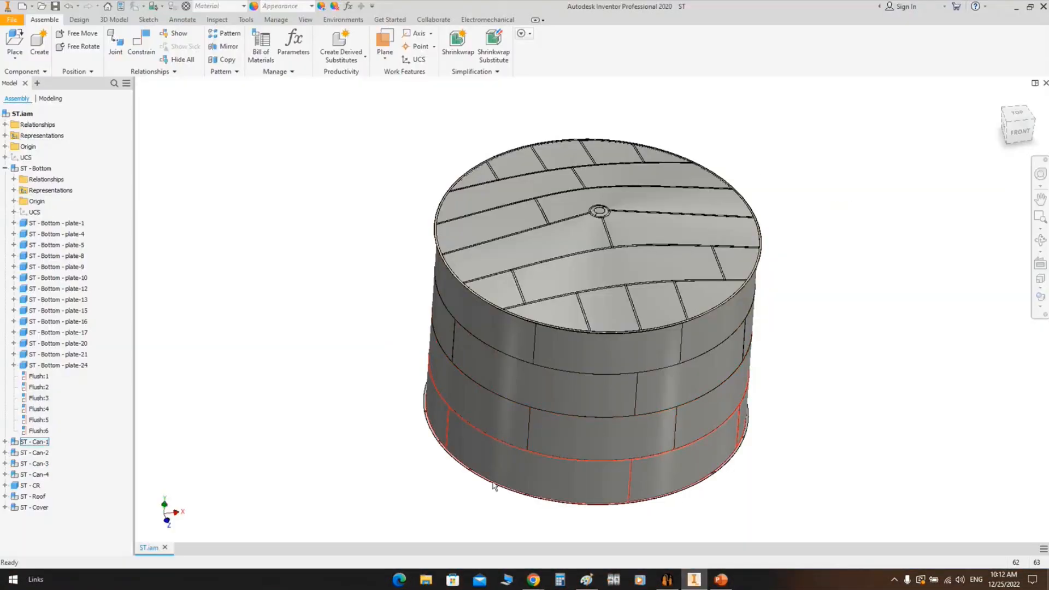
# Examine the base of the tank's lowest shell course in the Inventor assembly
pyautogui.scroll(5, 479, 444)
pyautogui.scroll(-3, 411, 399)
pyautogui.click(1040, 240)
pyautogui.scroll(-2, 538, 295)
pyautogui.moveTo(538, 339); pyautogui.dragTo(568, 366)
pyautogui.rightClick(527, 382)
pyautogui.click(557, 393)
# Switch back to Static Equipment Generator and add an anchor chair named Anchor Chair to Can-1
pyautogui.click(675, 582)
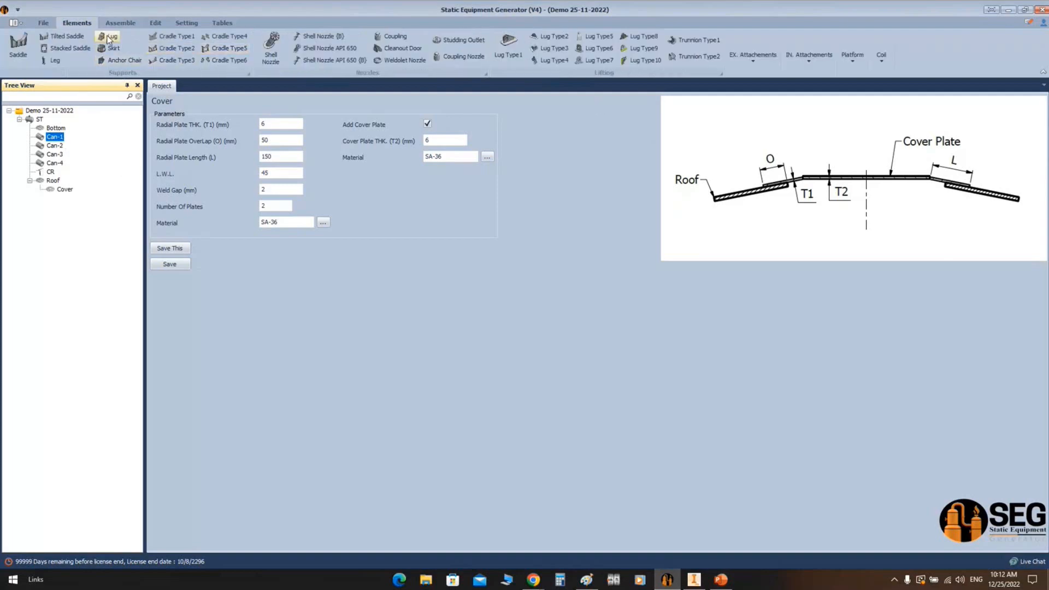
pyautogui.click(111, 61)
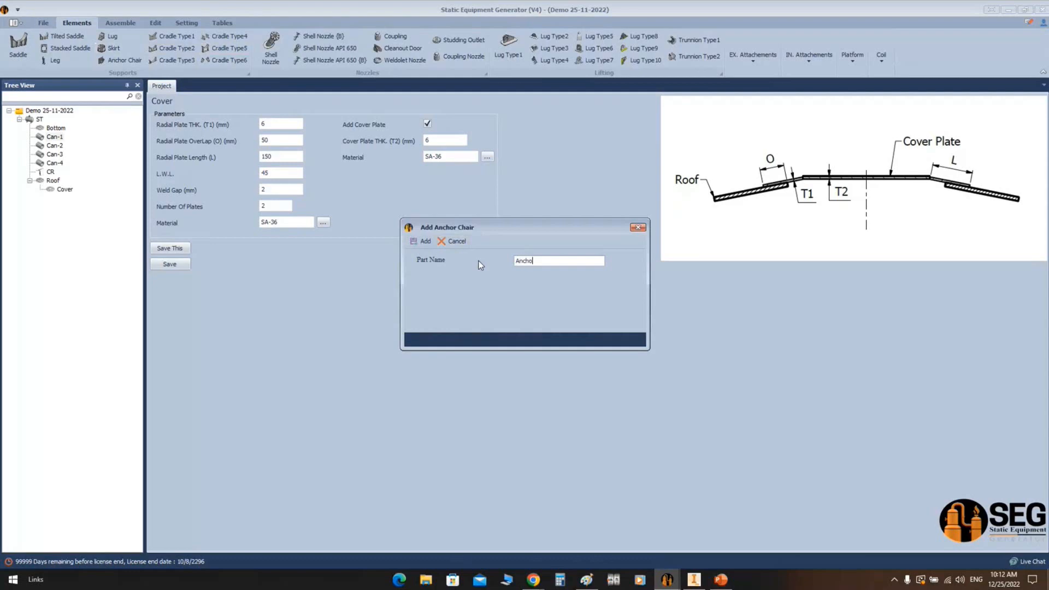
pyautogui.press('Return')
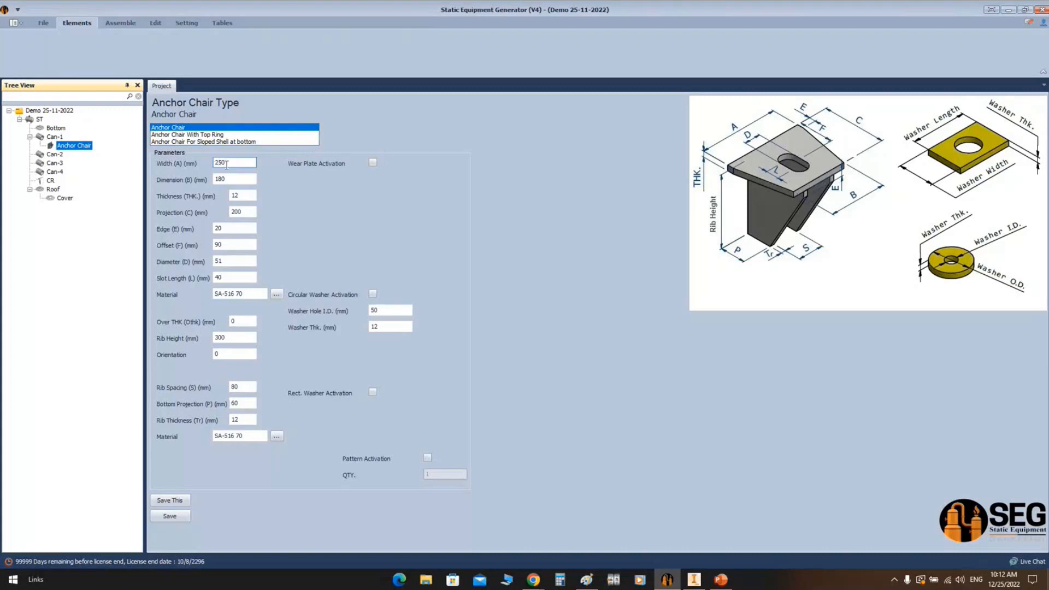
# Give the anchor chair a 120 by 100 mm rectangular washer and activate its pattern with a quantity of 12
pyautogui.click(373, 162)
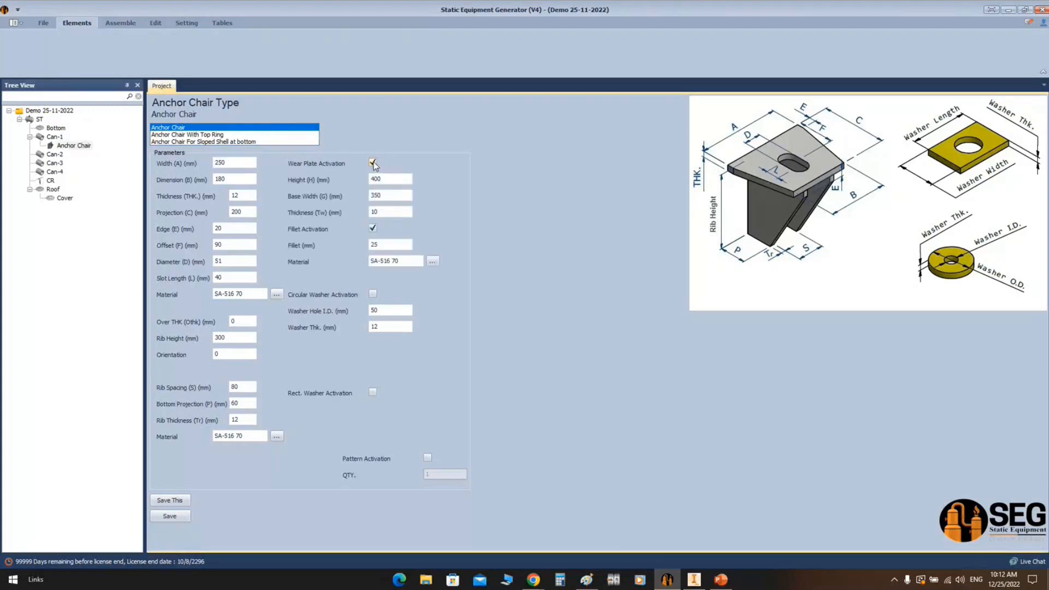
pyautogui.click(373, 163)
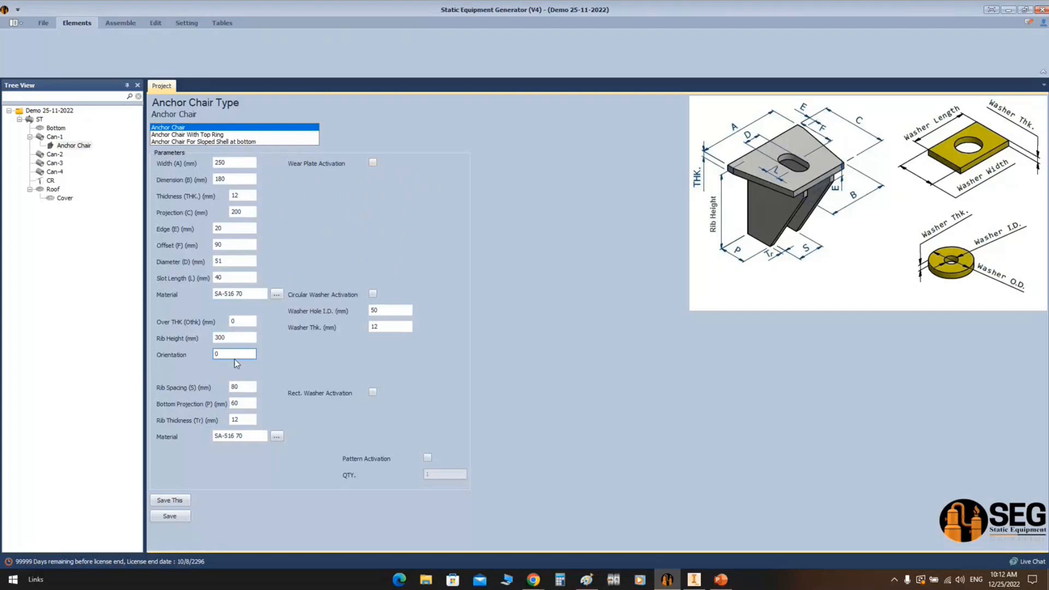
pyautogui.click(373, 392)
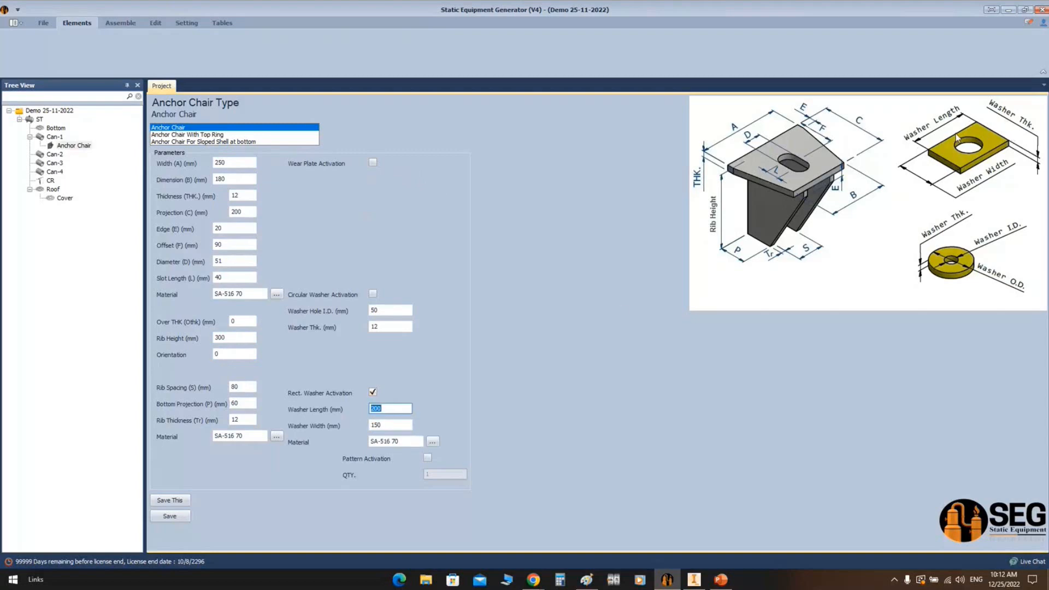
pyautogui.write('12')
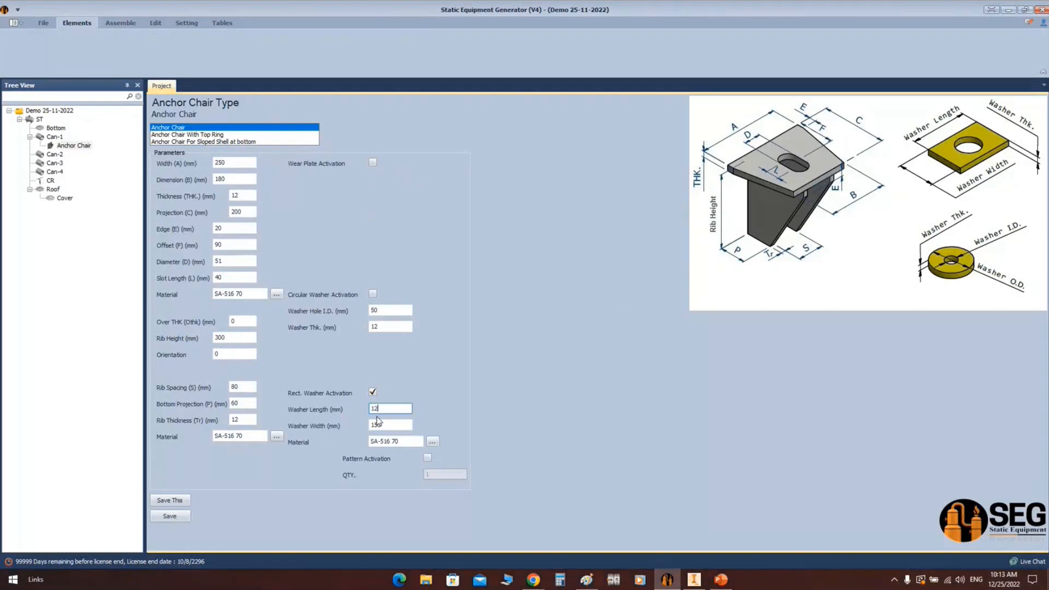
pyautogui.click(399, 425)
pyautogui.click(427, 458)
pyautogui.press('Tab')
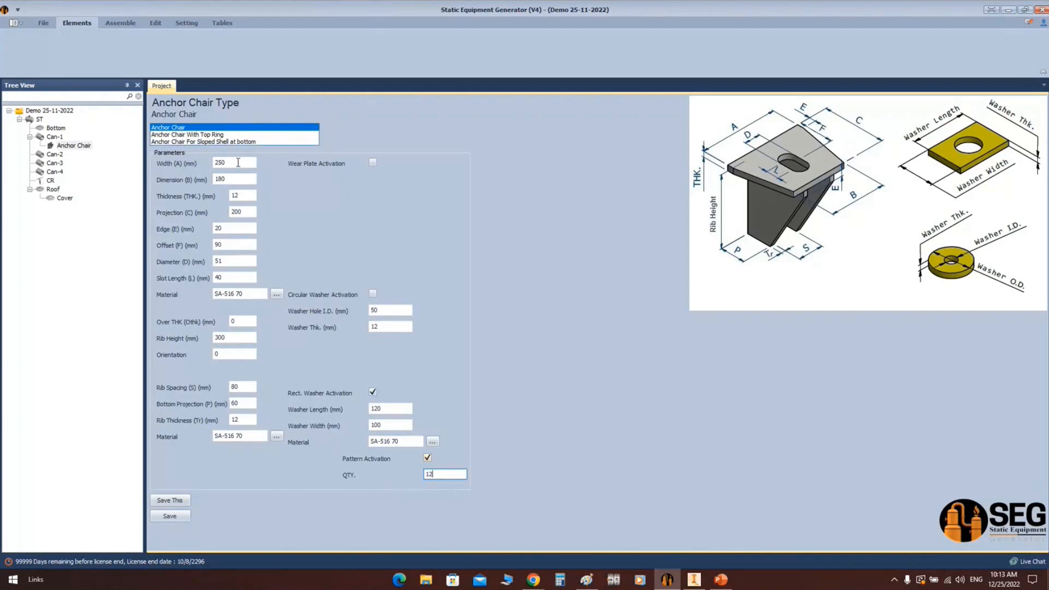
# Calculate 180/12 in Calculator, set the anchor chair's orientation to 15 and save its parameters
pyautogui.click(232, 355)
pyautogui.click(559, 579)
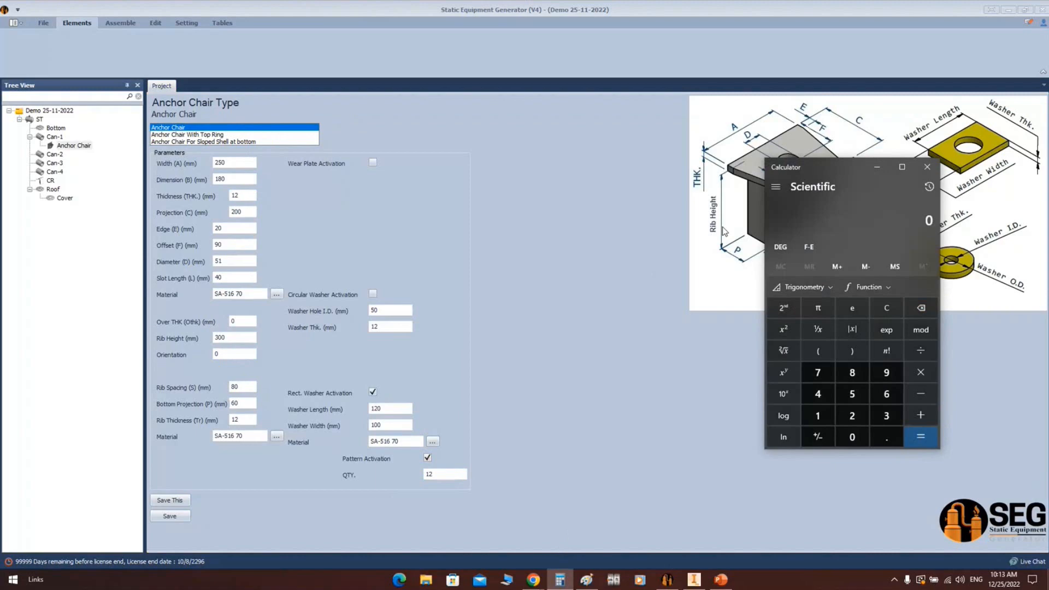
pyautogui.write('180')
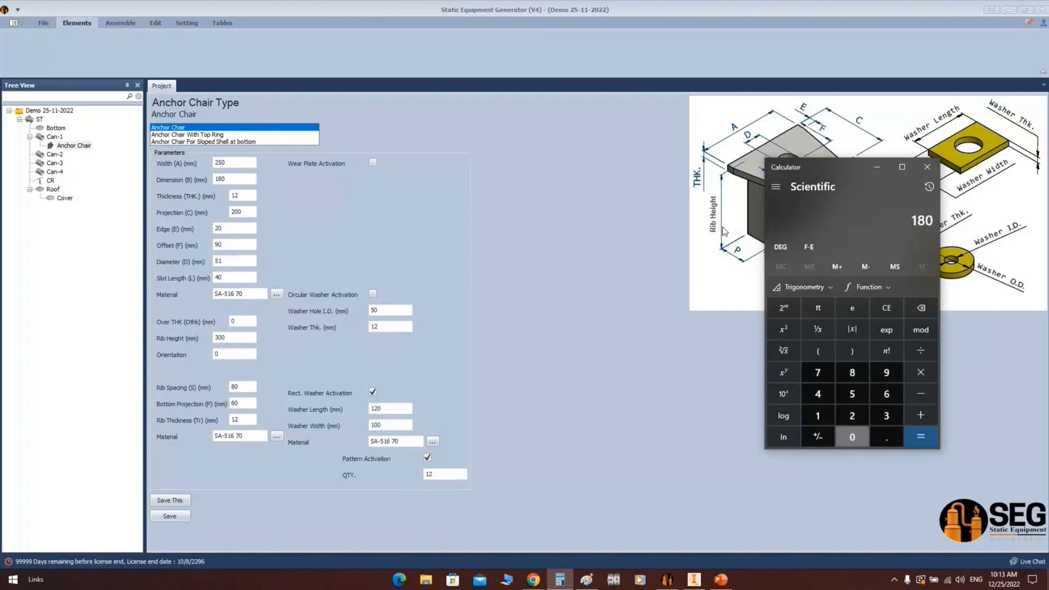
pyautogui.write('/12')
pyautogui.press('Return')
pyautogui.click(923, 169)
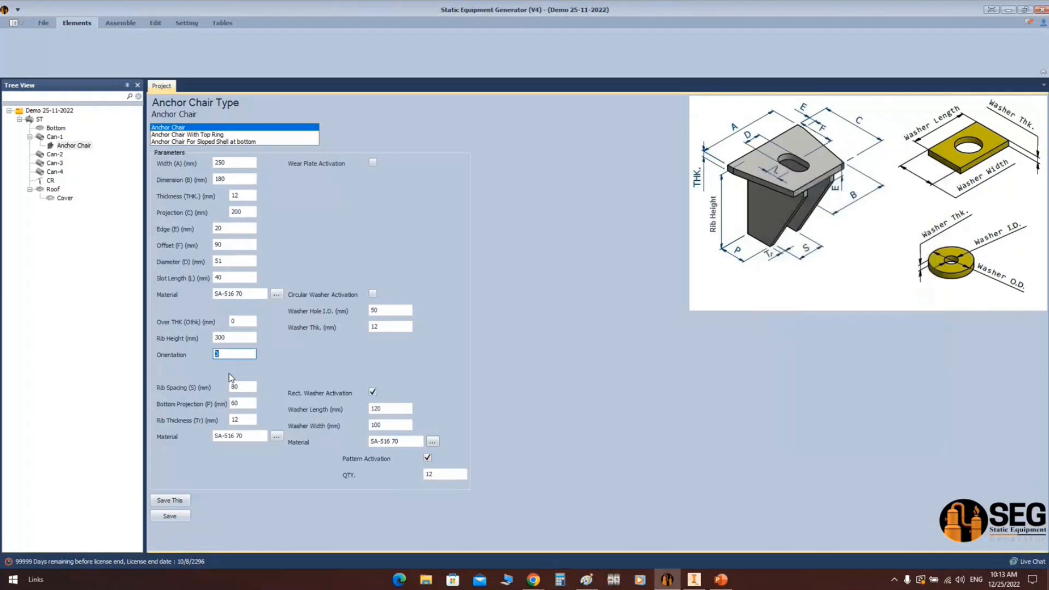
pyautogui.click(167, 516)
# Generate the anchor chairs in the Inventor assembly, and switch to Autodesk Inventor to inspect them around the tank's base
pyautogui.click(129, 25)
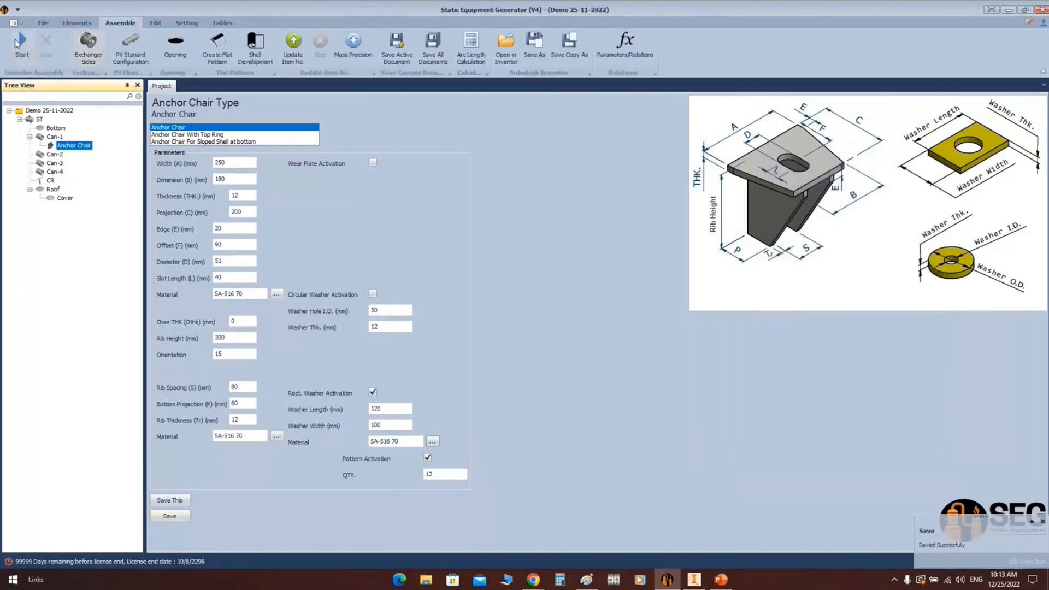
pyautogui.click(693, 579)
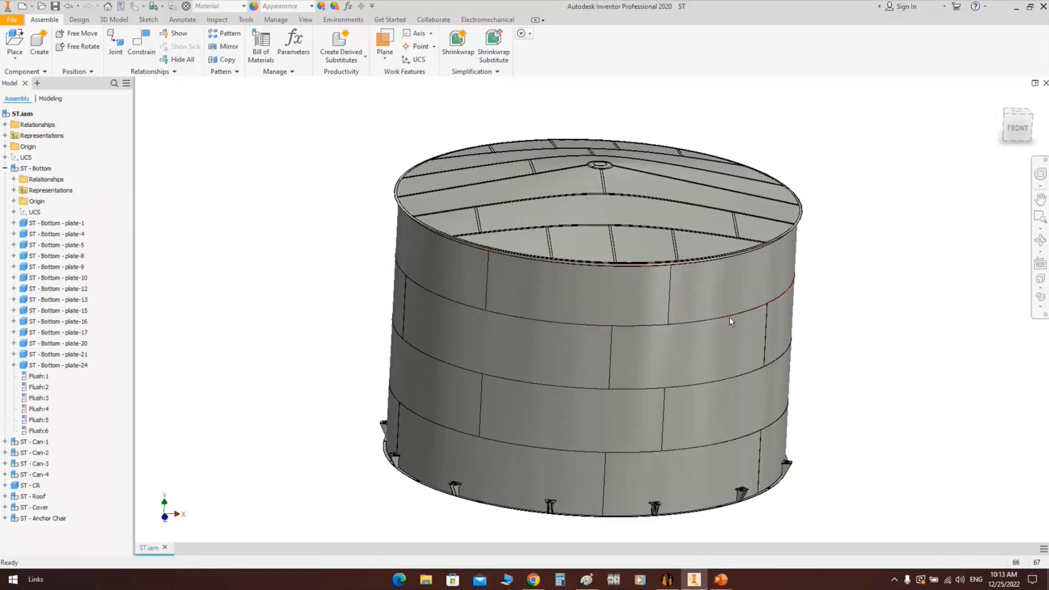
pyautogui.click(1015, 127)
pyautogui.scroll(4, 585, 405)
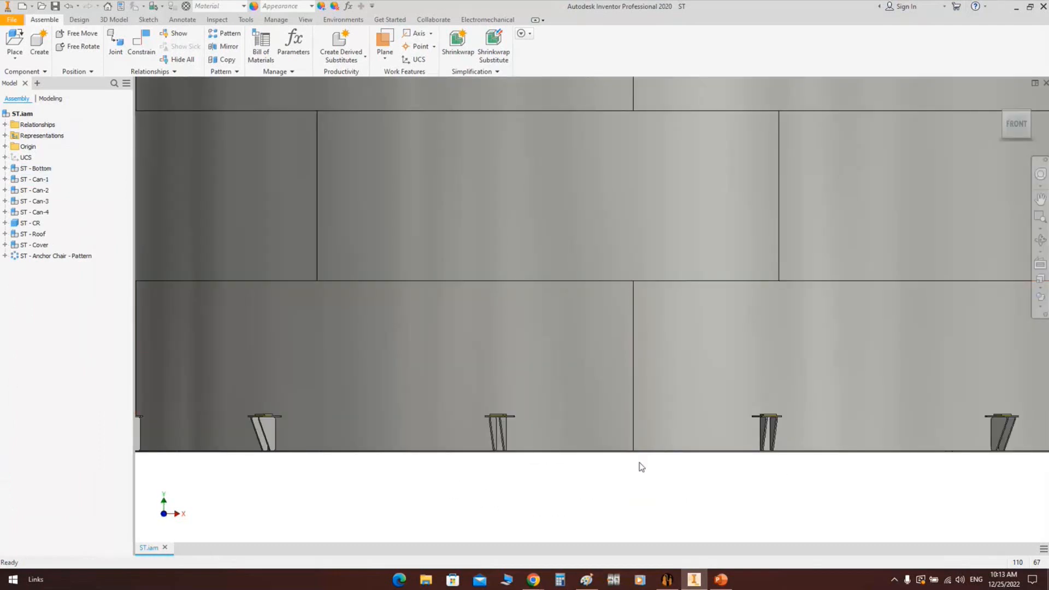
pyautogui.click(1041, 240)
pyautogui.moveTo(526, 400); pyautogui.dragTo(559, 285)
pyautogui.rightClick(667, 249)
pyautogui.click(713, 252)
# Look squarely at one anchor chair's side, and examine its top plate and washer up close from several angles
pyautogui.click(1040, 264)
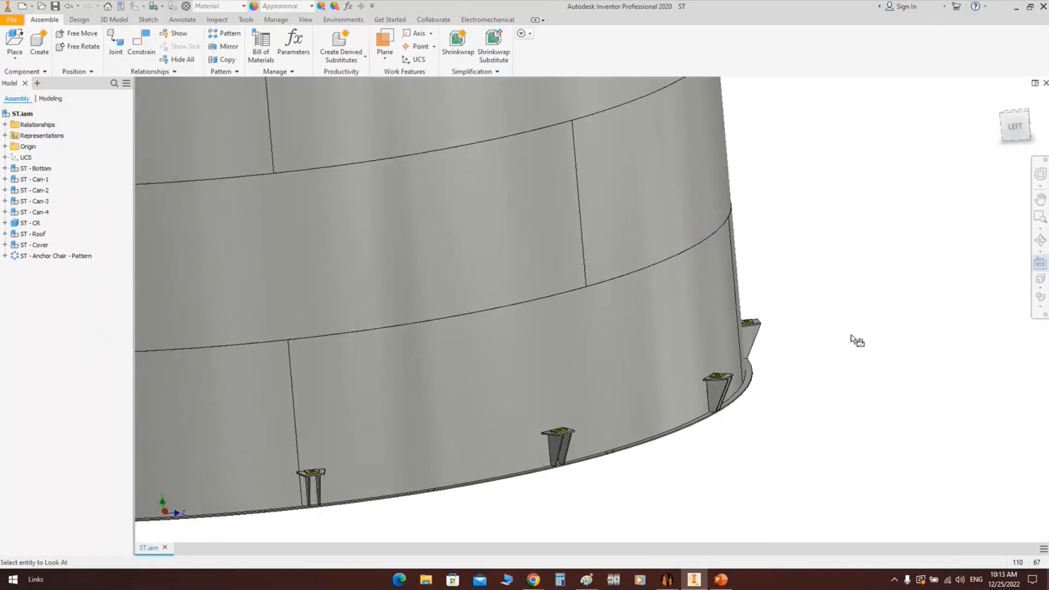
pyautogui.click(715, 385)
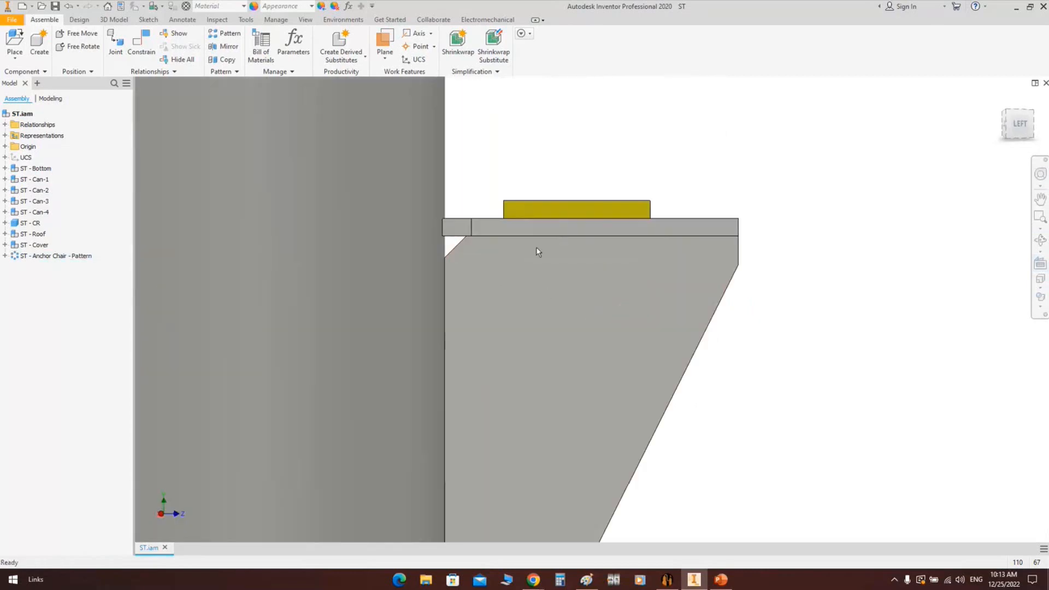
pyautogui.scroll(3, 536, 246)
pyautogui.click(1041, 240)
pyautogui.moveTo(588, 353); pyautogui.dragTo(603, 329)
pyautogui.scroll(6, 596, 279)
pyautogui.scroll(4, 603, 327)
pyautogui.moveTo(614, 290); pyautogui.dragTo(627, 360, button='middle')
pyautogui.rightClick(668, 281)
pyautogui.click(707, 280)
pyautogui.scroll(-3, 624, 417)
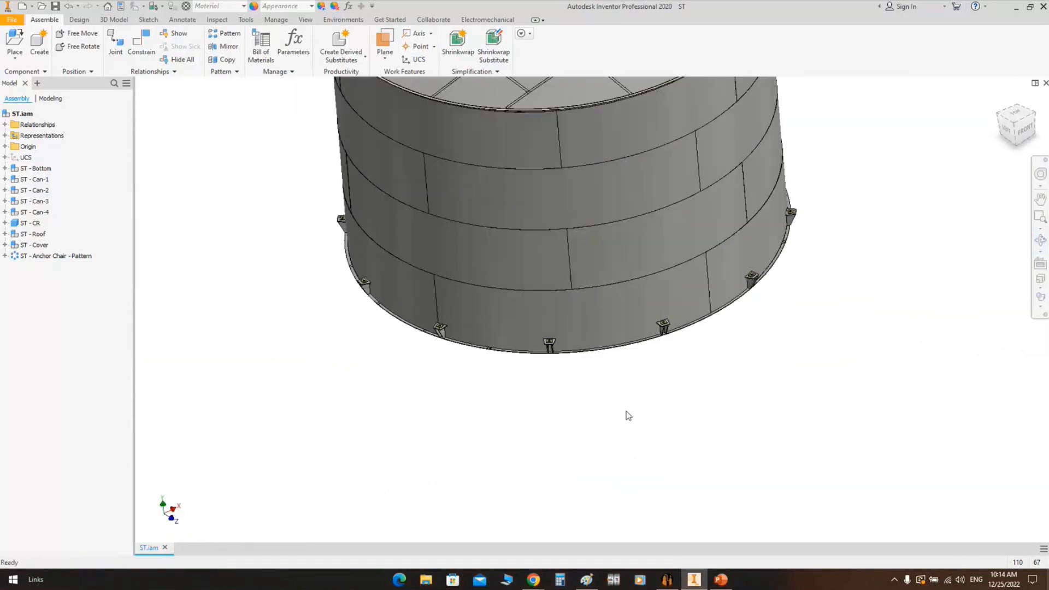
# Switch back to Static Equipment Generator, add a cleanout door named Cleanout Door to Can-1 and open its parameters
pyautogui.click(668, 580)
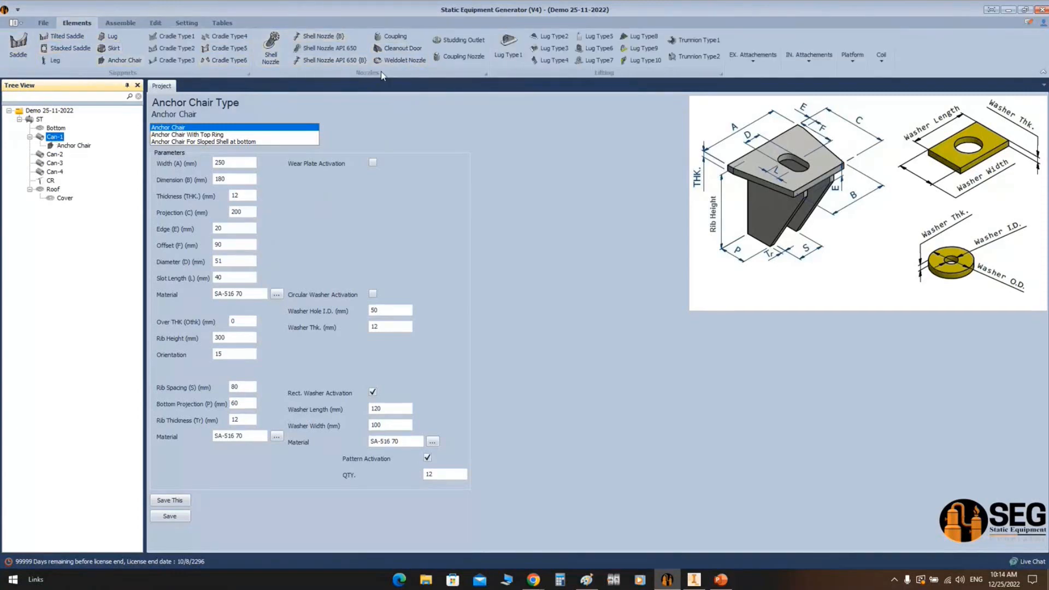
pyautogui.click(389, 48)
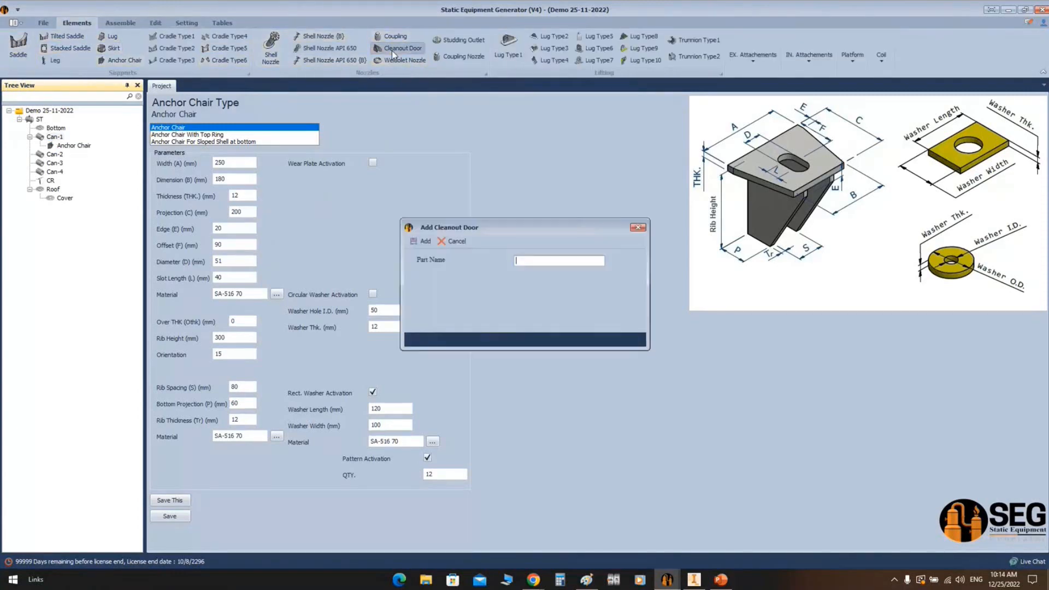
pyautogui.write('Cleanout Doo')
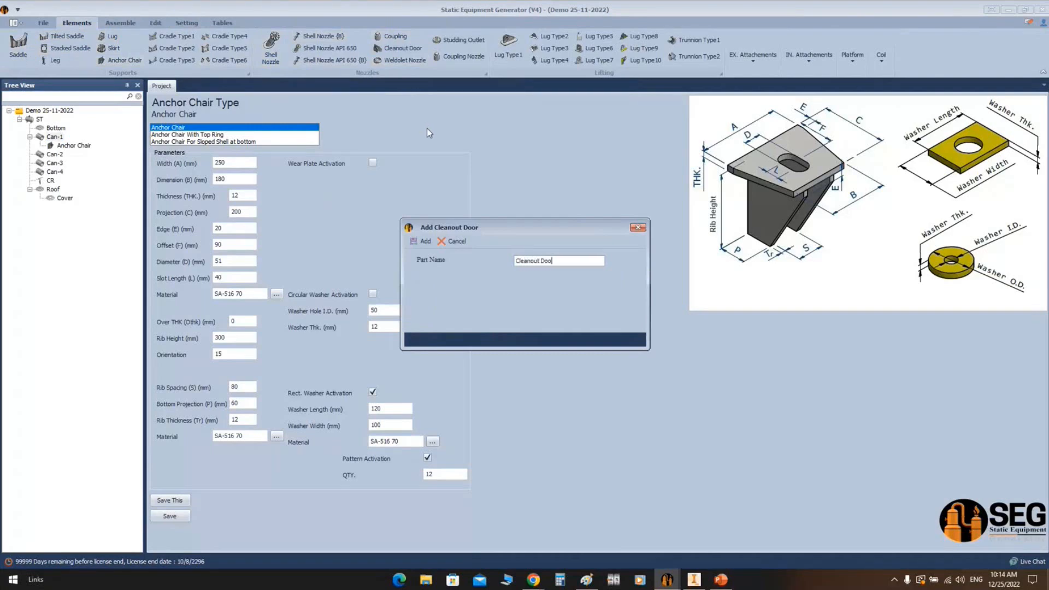
pyautogui.press('Return')
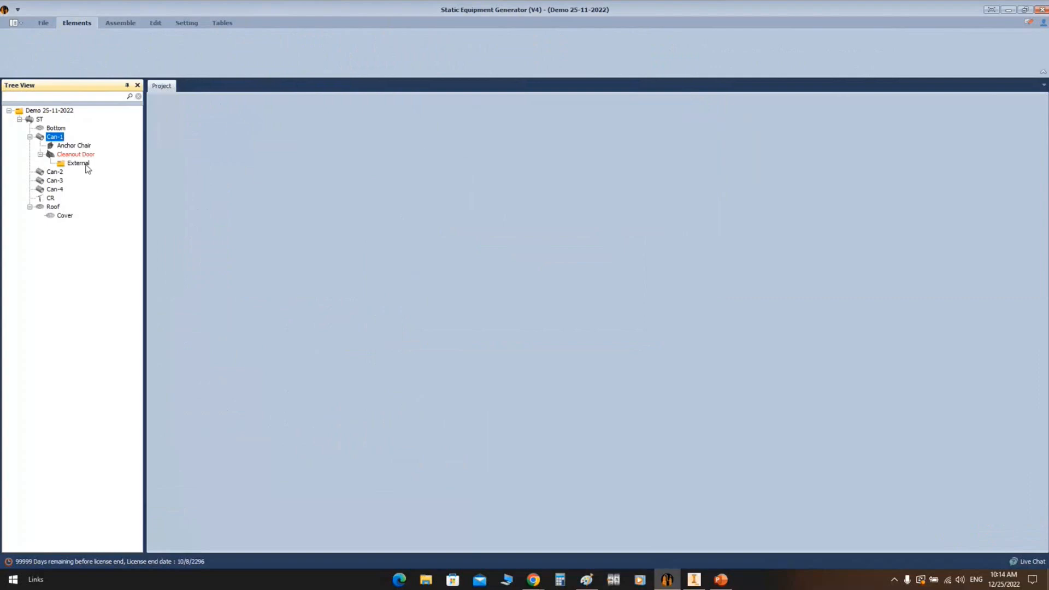
pyautogui.click(85, 155)
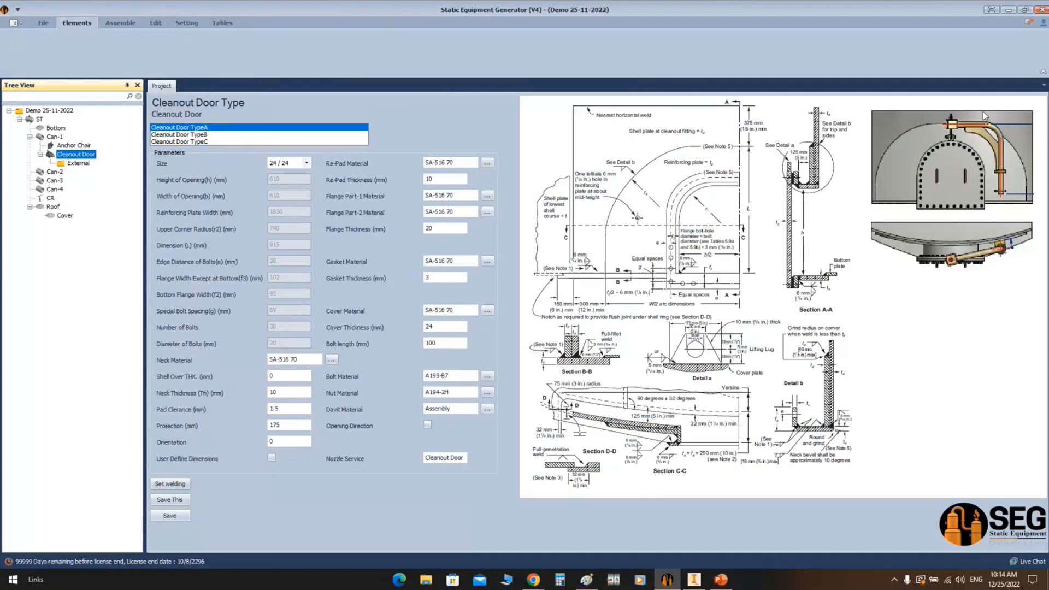
# Compare the TypeB and TypeC cleanout door drawings, and switch to PowerPoint to consult the cleanout doors slide
pyautogui.click(203, 134)
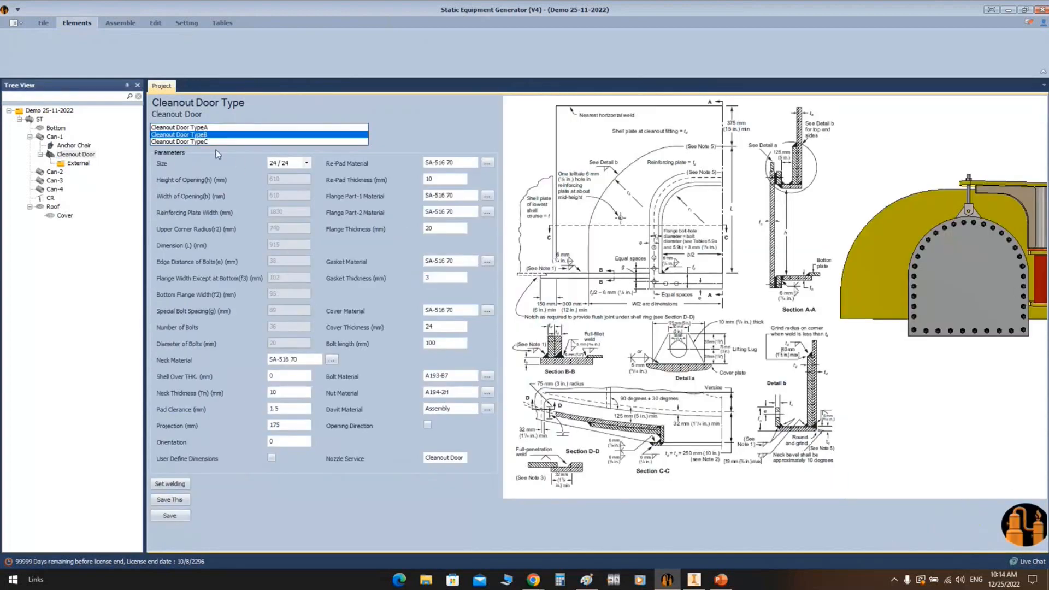
pyautogui.click(204, 142)
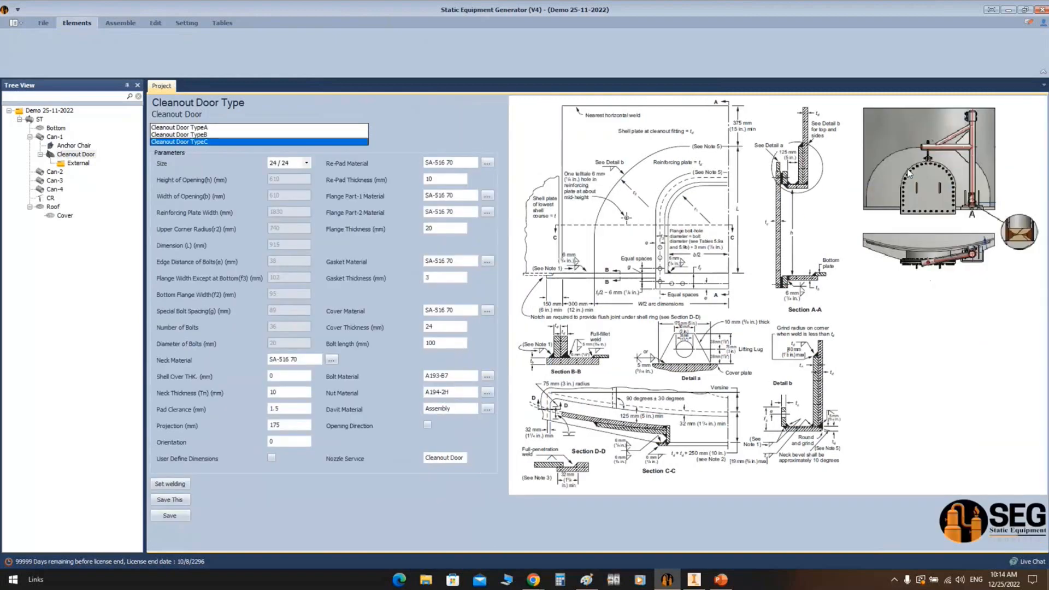
pyautogui.click(720, 579)
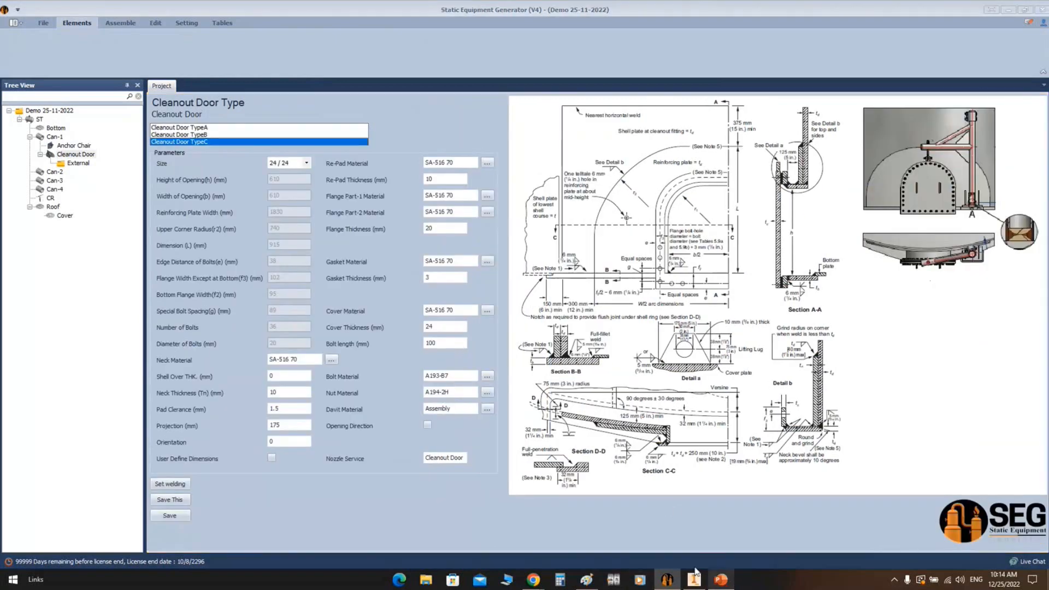
pyautogui.scroll(-4, 125, 295)
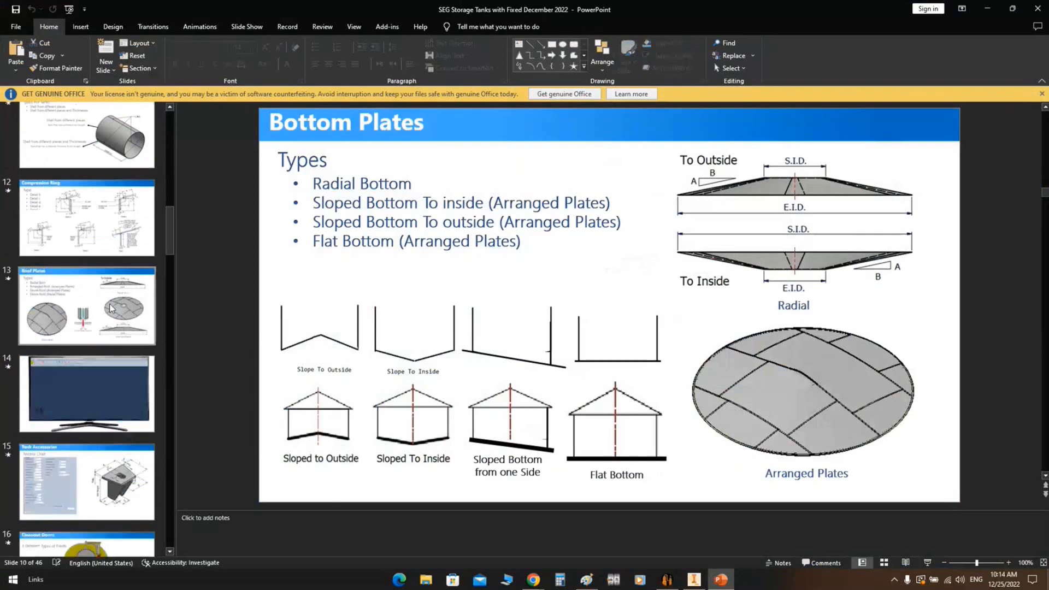
pyautogui.scroll(-2, 111, 307)
pyautogui.scroll(-1, 111, 308)
pyautogui.click(109, 346)
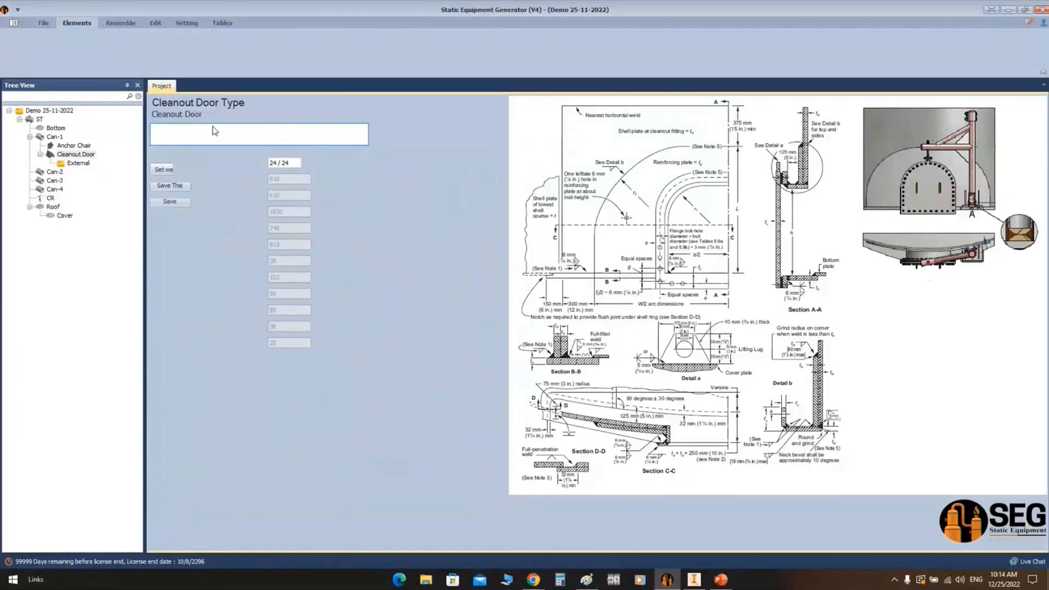
# Switch back to Static Equipment Generator and choose Cleanout Door TypeA with size 24 / 24
pyautogui.click(304, 163)
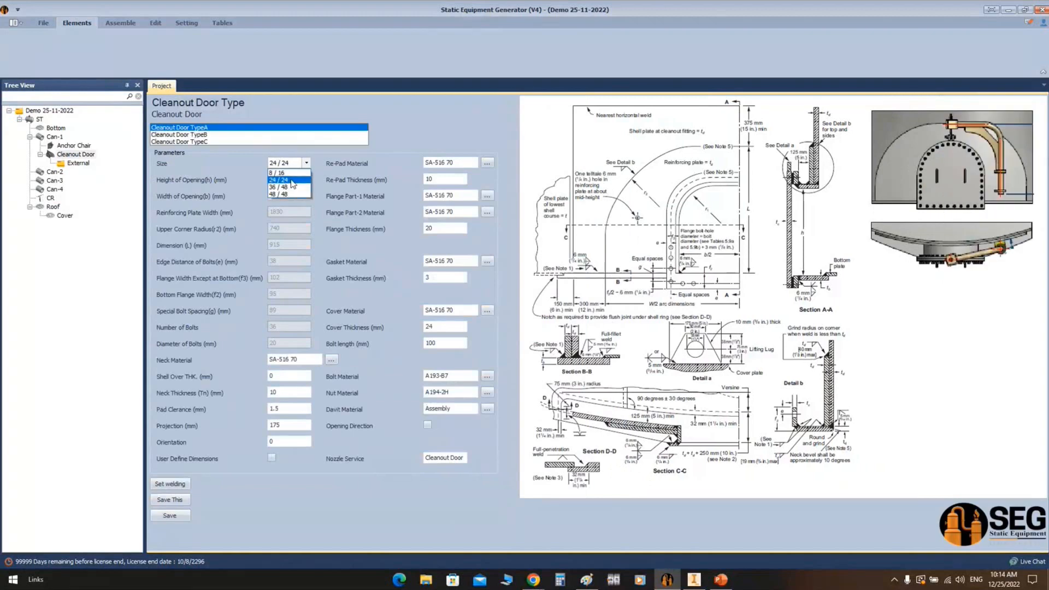
pyautogui.click(295, 180)
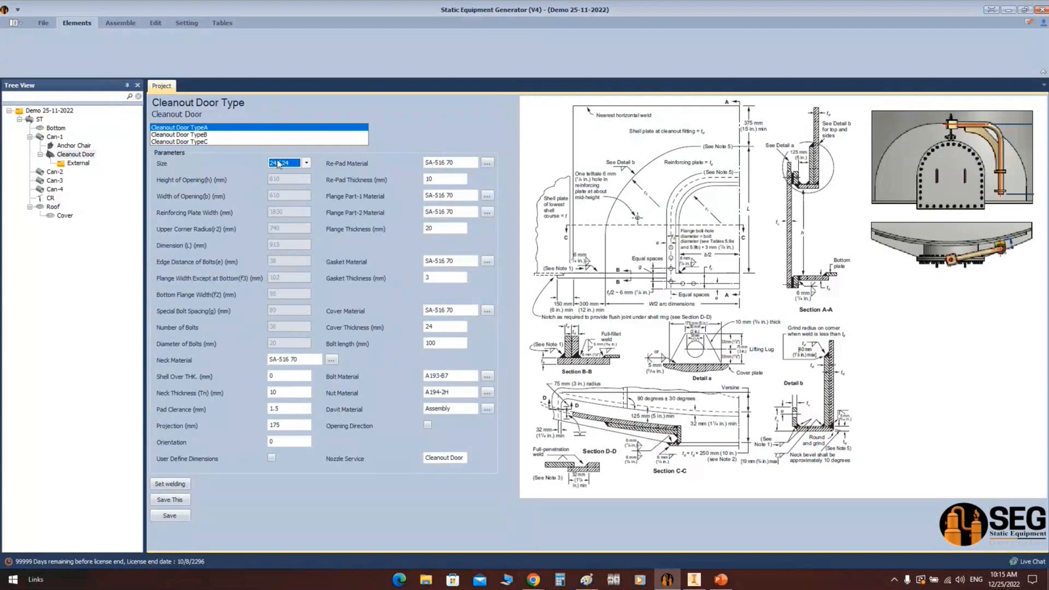
pyautogui.click(271, 459)
pyautogui.moveTo(297, 213); pyautogui.dragTo(262, 212)
pyautogui.moveTo(294, 229); pyautogui.dragTo(255, 261)
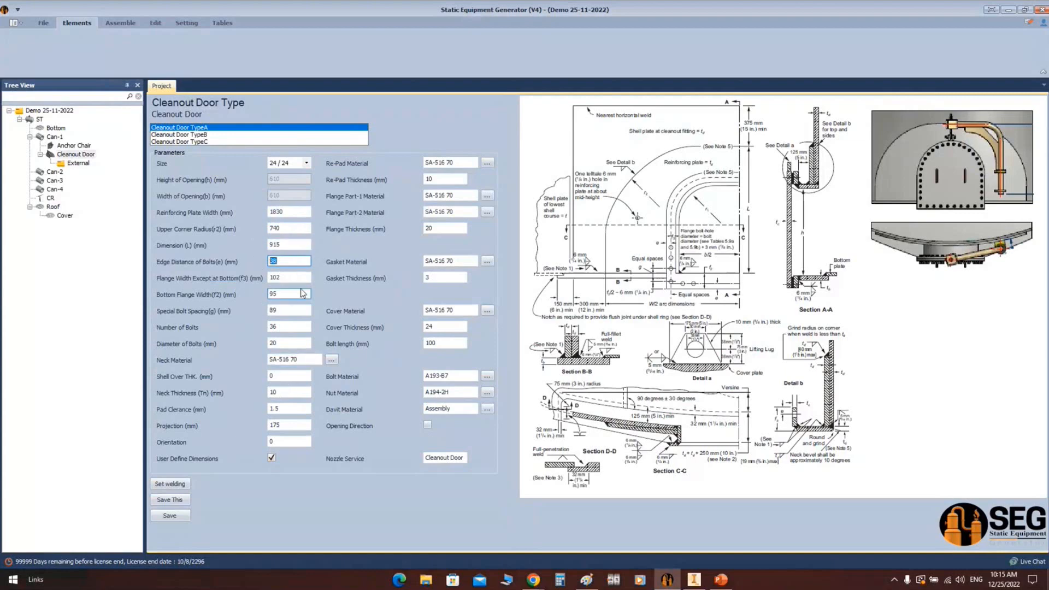
pyautogui.click(271, 457)
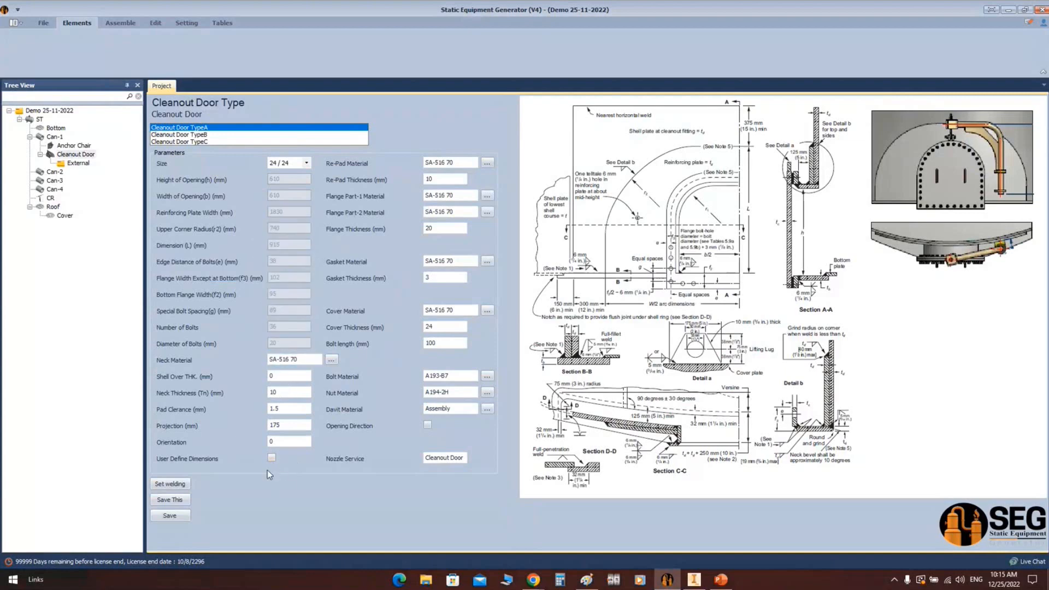
# Set the cleanout door's orientation to 30 and save its parameters
pyautogui.moveTo(295, 376); pyautogui.dragTo(261, 381)
pyautogui.click(272, 377)
pyautogui.moveTo(272, 377); pyautogui.dragTo(277, 375)
pyautogui.click(289, 441)
pyautogui.write('30')
pyautogui.click(170, 515)
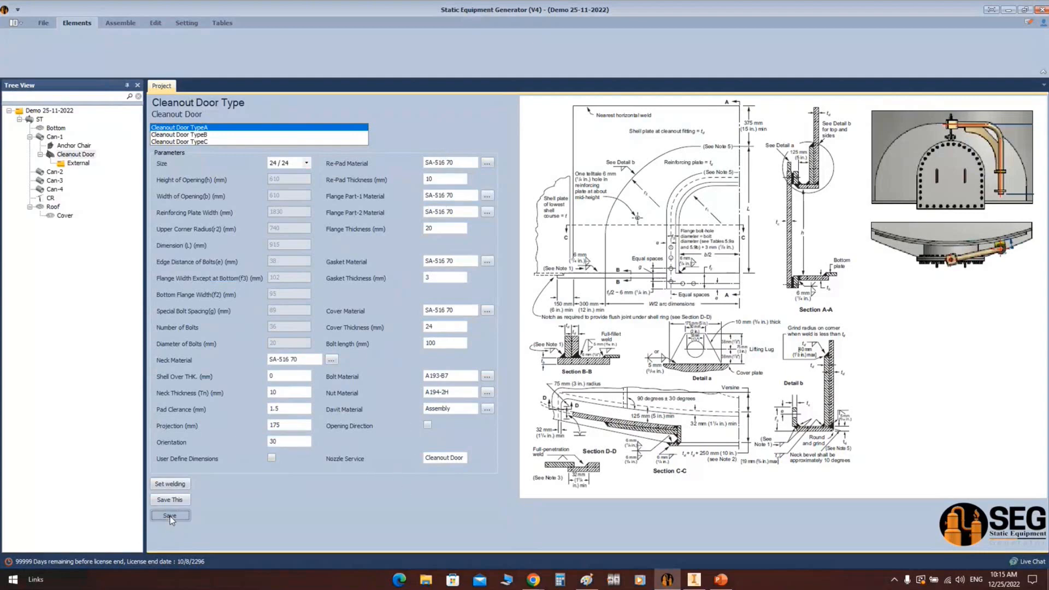
# Generate the Cleanout Door in the Inventor assembly, and switch to Inventor to inspect it on the tank shell
pyautogui.click(120, 22)
pyautogui.click(693, 577)
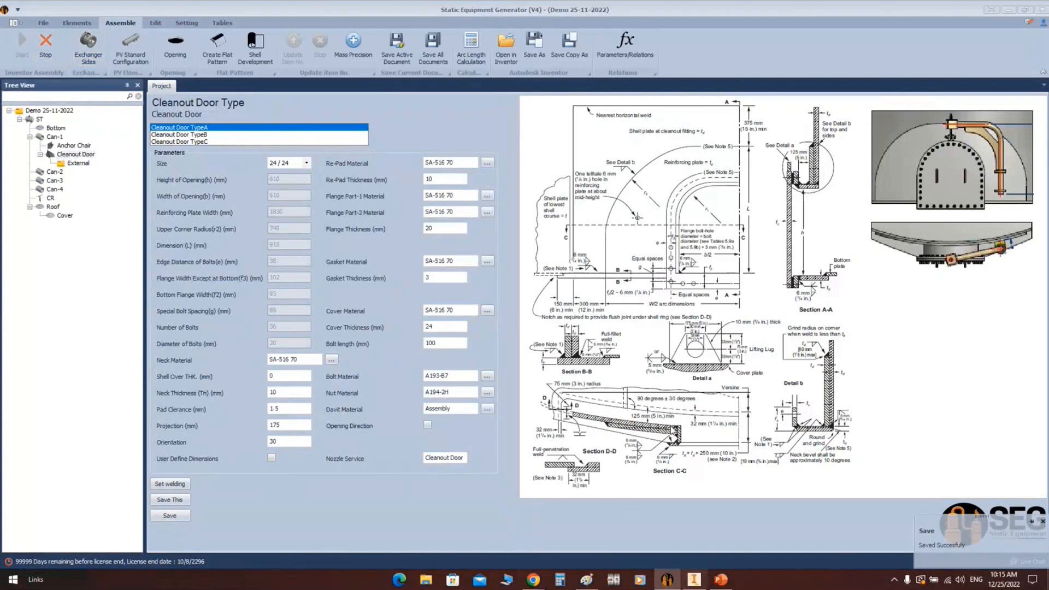
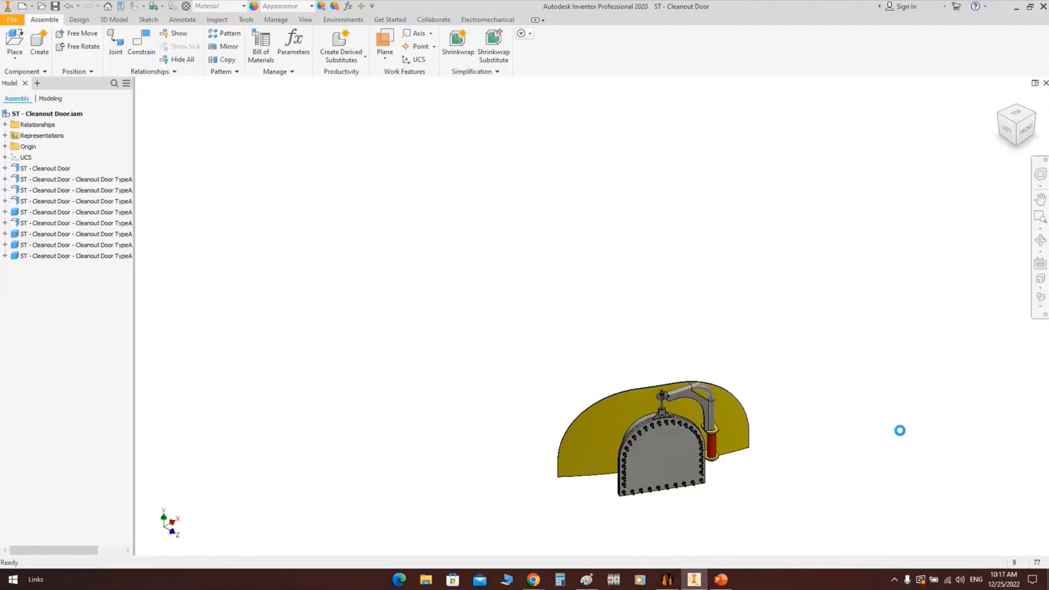
pyautogui.hotkey('ctrl', 's')
pyautogui.scroll(-3, 632, 483)
pyautogui.moveTo(632, 484); pyautogui.dragTo(571, 420, button='middle')
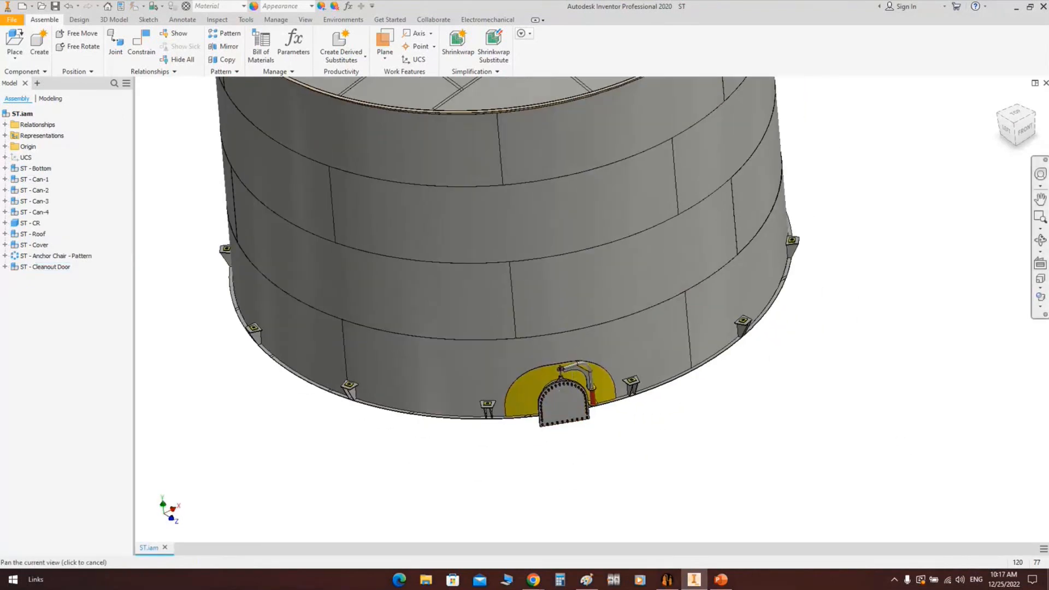
pyautogui.click(1040, 240)
pyautogui.moveTo(632, 362); pyautogui.dragTo(614, 387)
pyautogui.rightClick(616, 323)
pyautogui.click(649, 324)
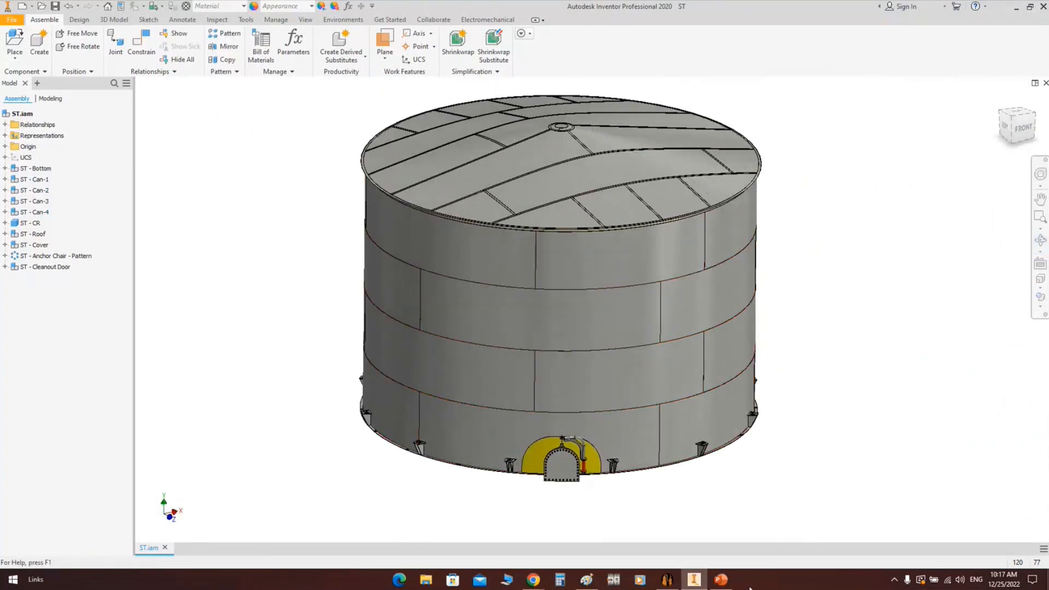
# Switch back to Static Equipment Generator, and add a standard shell nozzle named N1 to Can-4
pyautogui.click(667, 579)
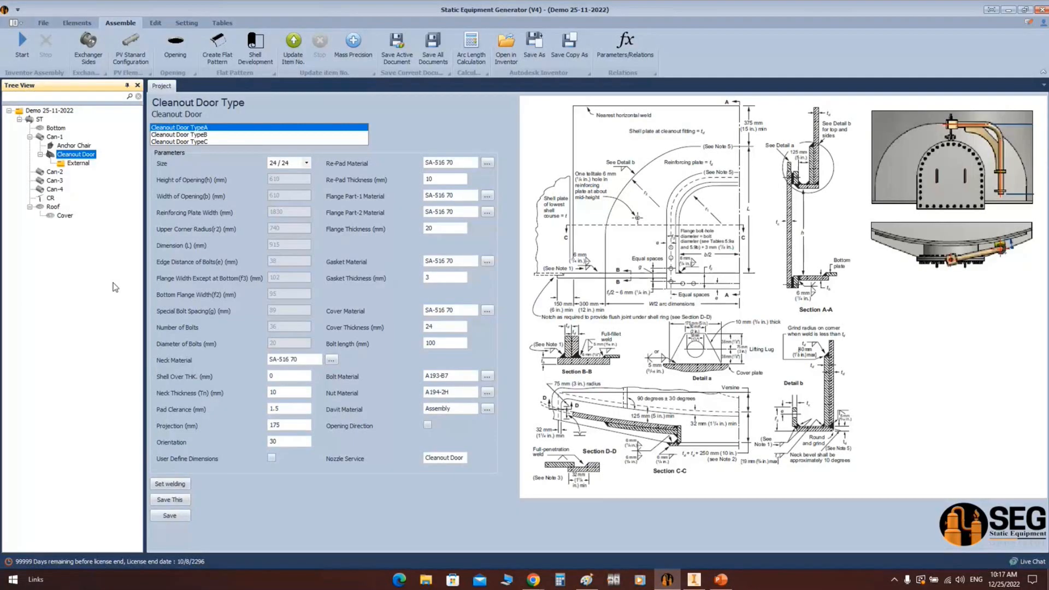
pyautogui.click(61, 192)
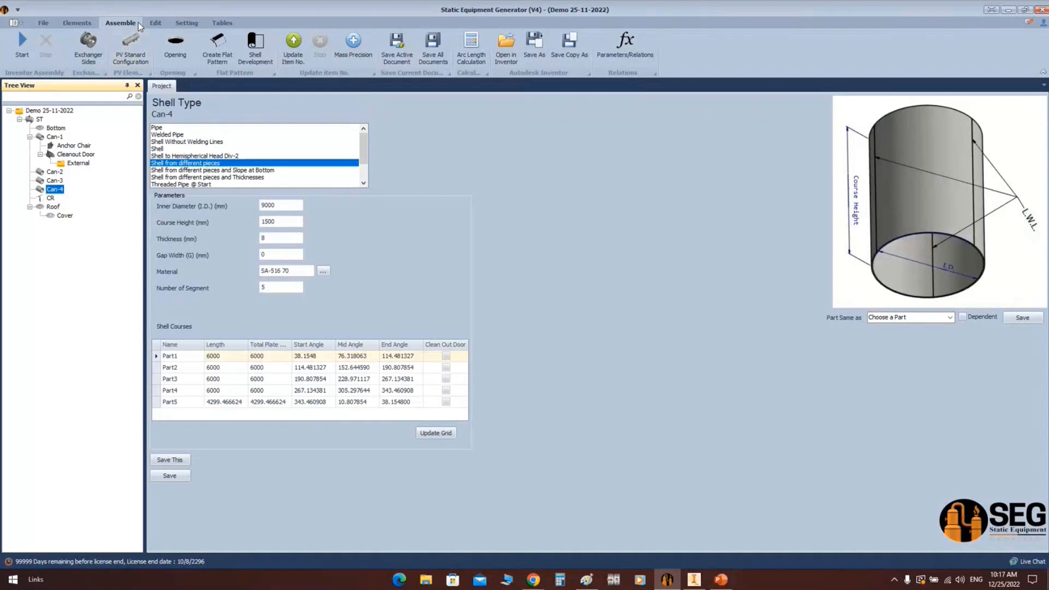
pyautogui.click(82, 23)
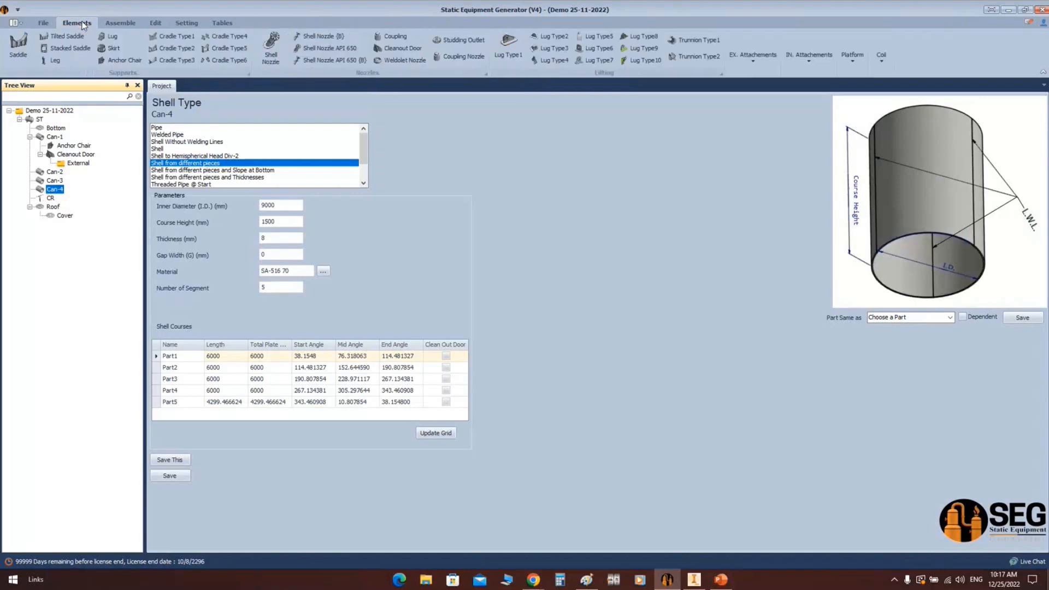
pyautogui.click(279, 47)
pyautogui.write('N1')
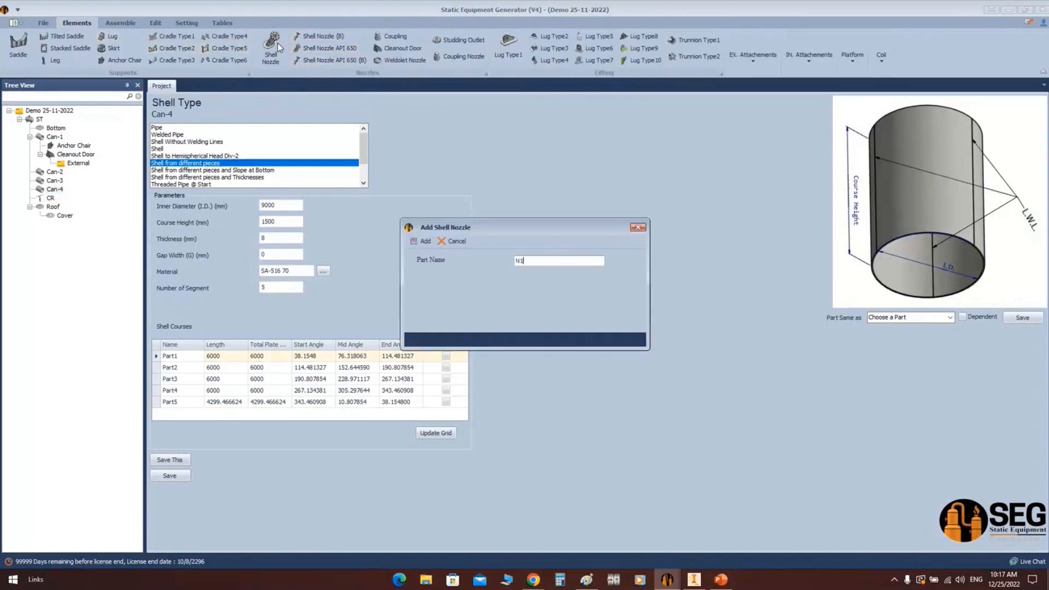
pyautogui.press('Return')
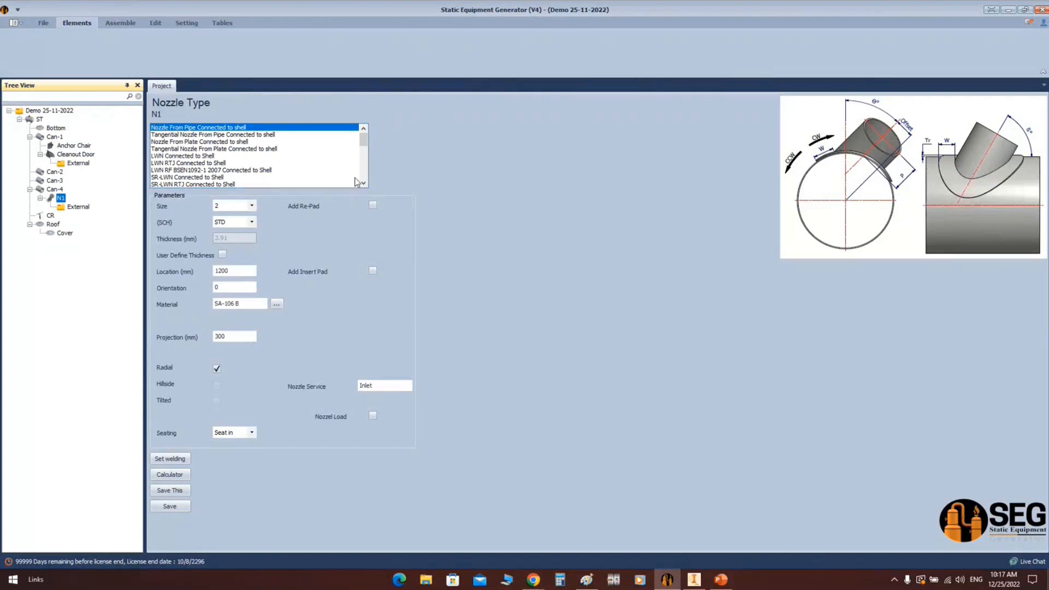
# Browse the available nozzle types, and switch to PowerPoint to consult the slide on the most common shell nozzle types
pyautogui.moveTo(364, 142)
pyautogui.mouseDown()
pyautogui.moveTo(365, 182)
pyautogui.moveTo(371, 134)
pyautogui.mouseUp()
pyautogui.click(727, 582)
pyautogui.scroll(-5, 98, 392)
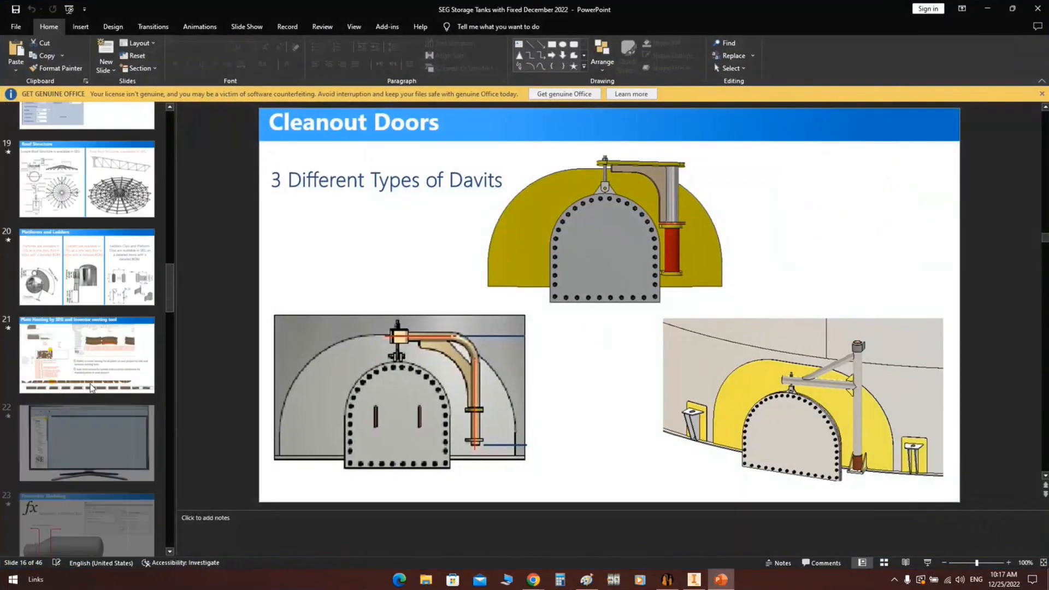
pyautogui.scroll(-10, 101, 394)
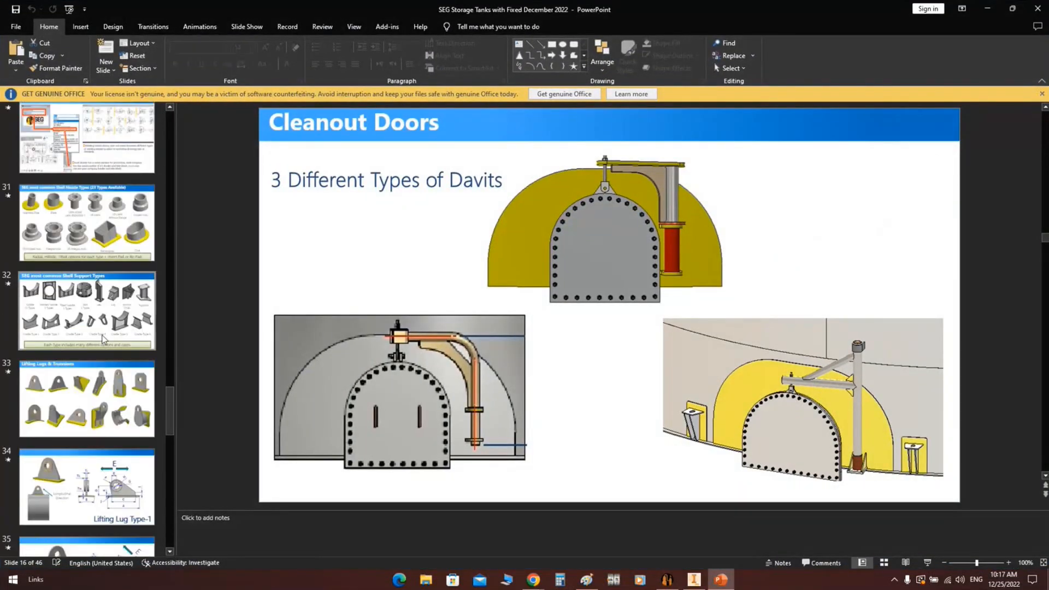
pyautogui.click(111, 220)
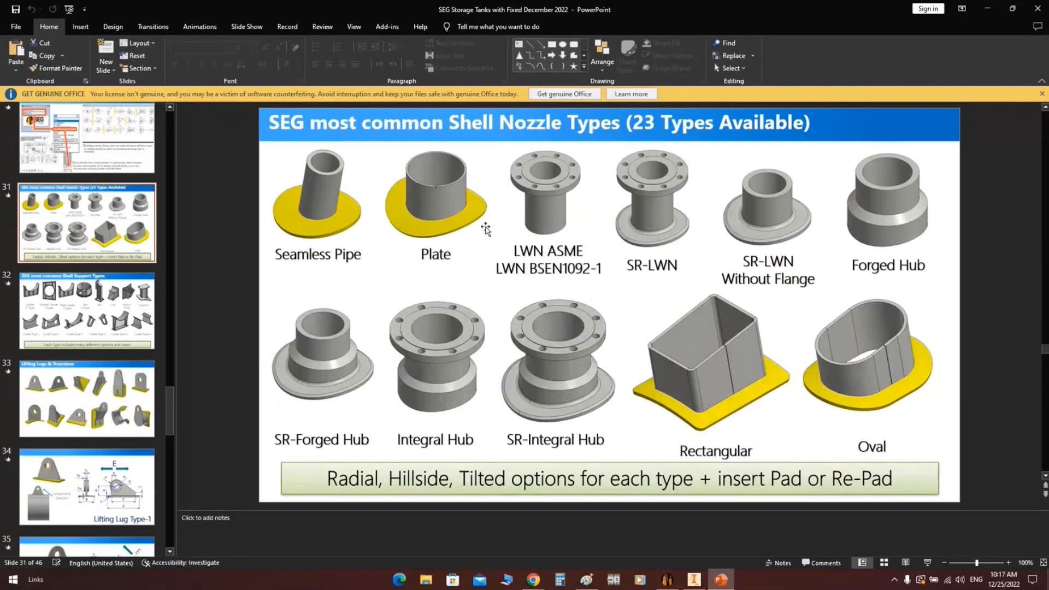
# Switch back to Static Equipment Generator, set the standard shell nozzle's size to 10, and delete that nozzle from Can-4
pyautogui.click(987, 8)
pyautogui.click(218, 205)
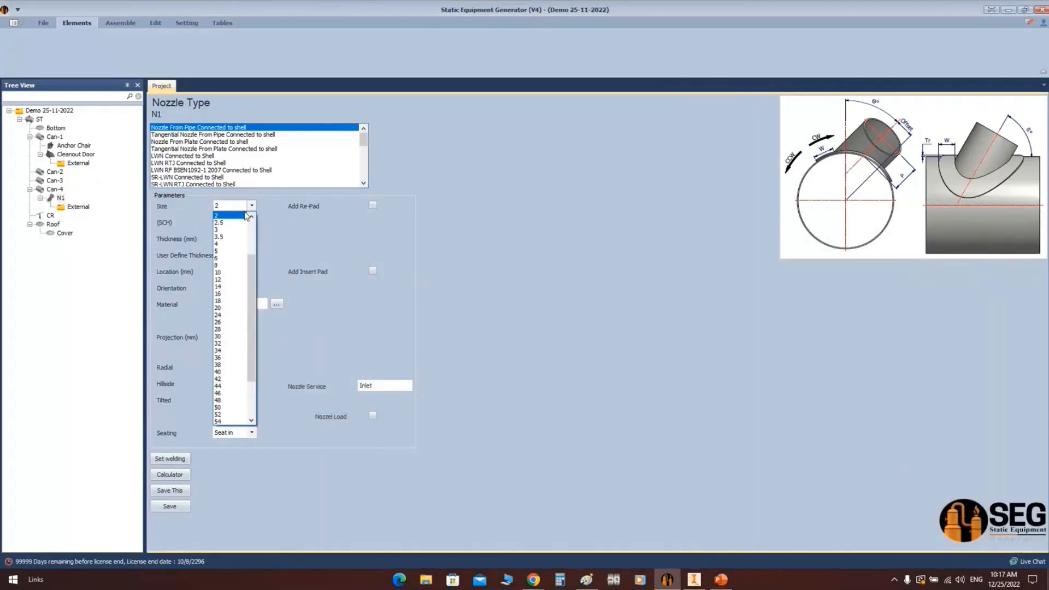
pyautogui.click(218, 272)
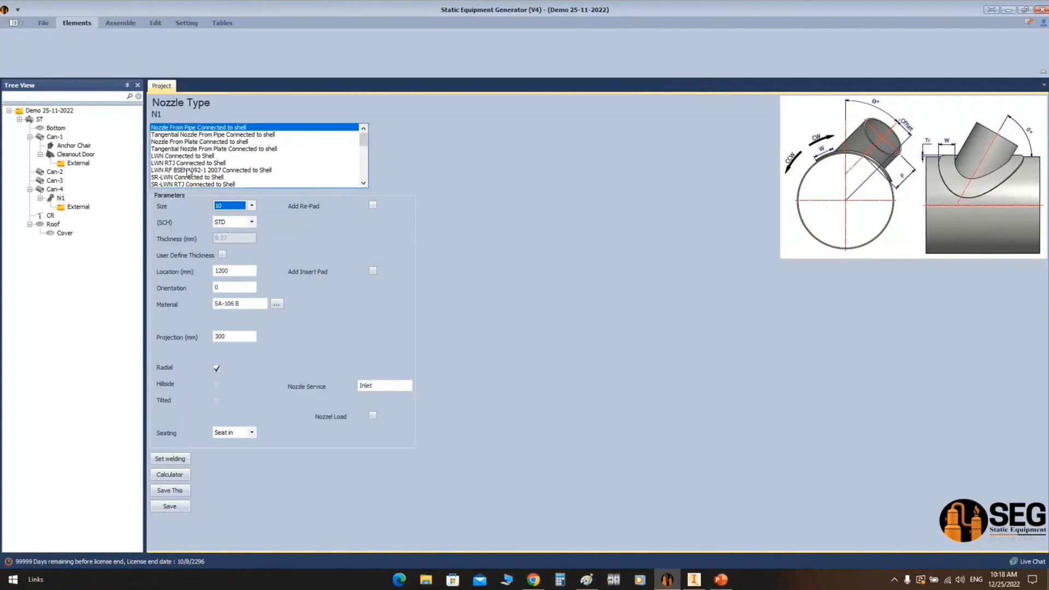
pyautogui.rightClick(61, 200)
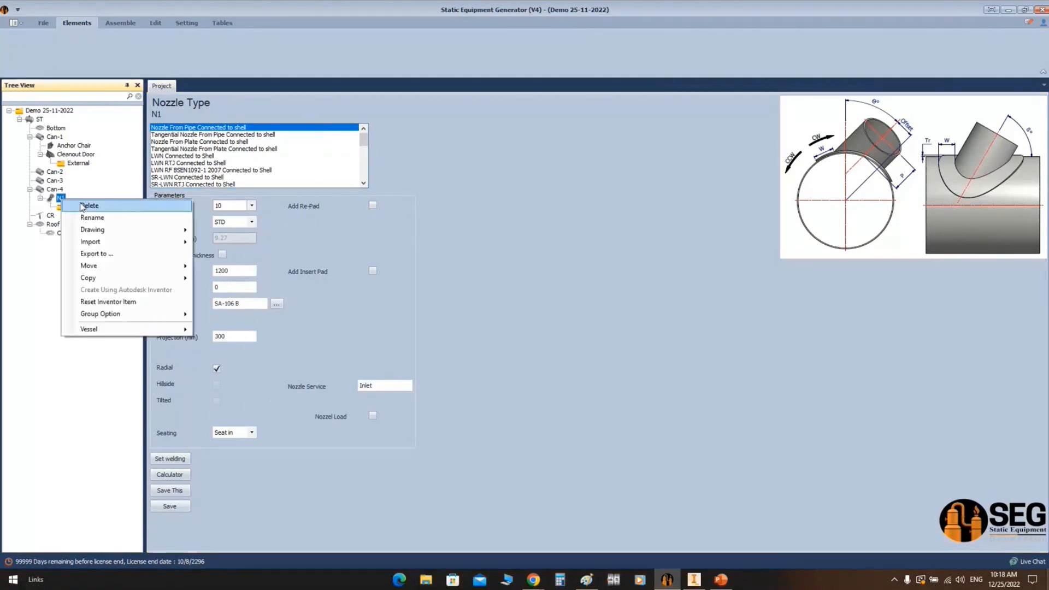
pyautogui.click(82, 215)
pyautogui.press('Return')
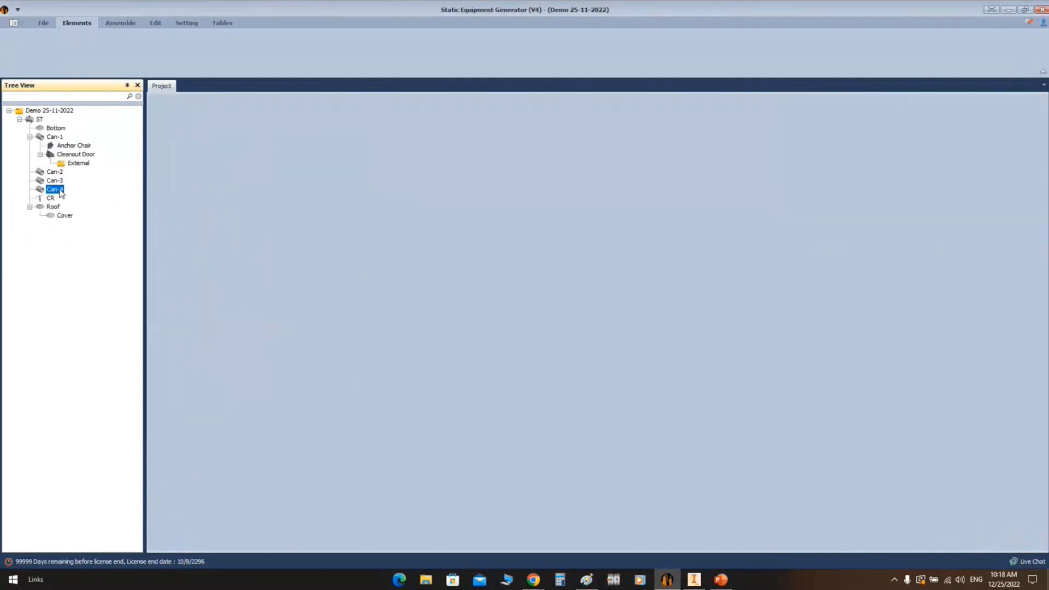
# Add an API 650 shell nozzle named N1 to Can-4 and open its parameters
pyautogui.click(121, 23)
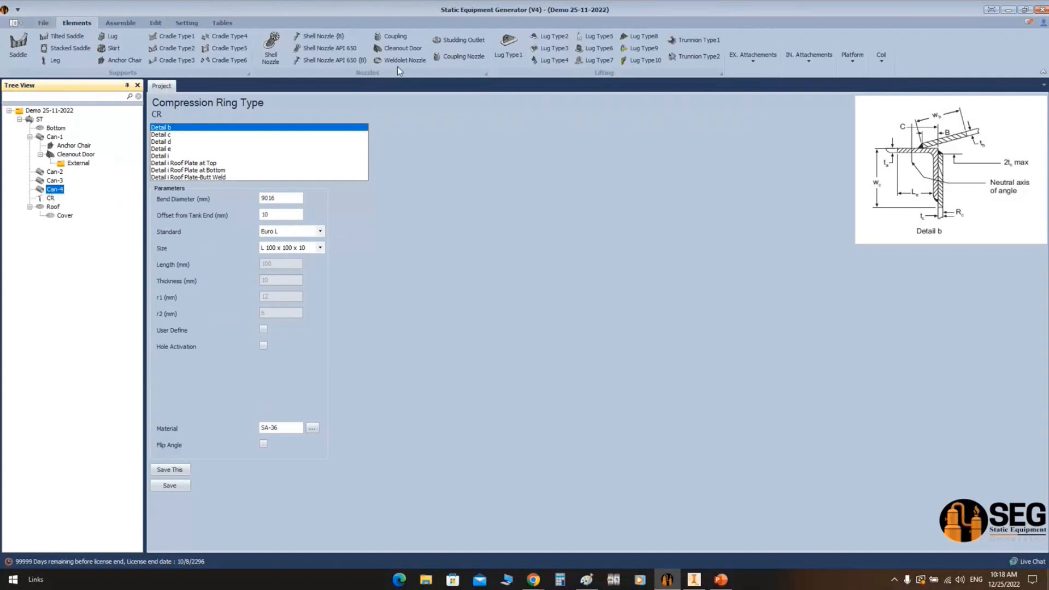
pyautogui.click(323, 49)
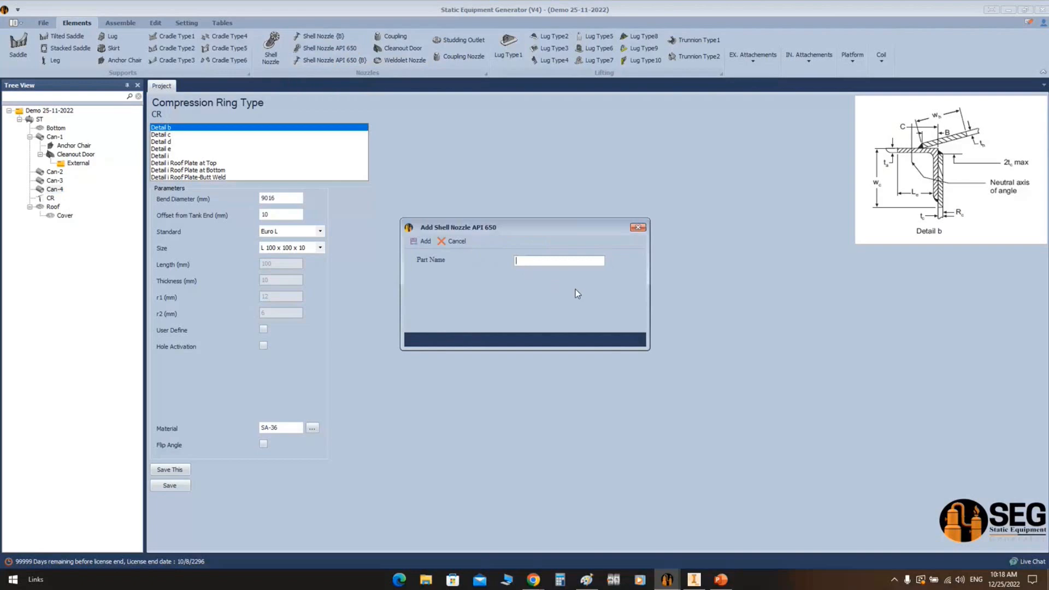
pyautogui.write('N1')
pyautogui.press('Return')
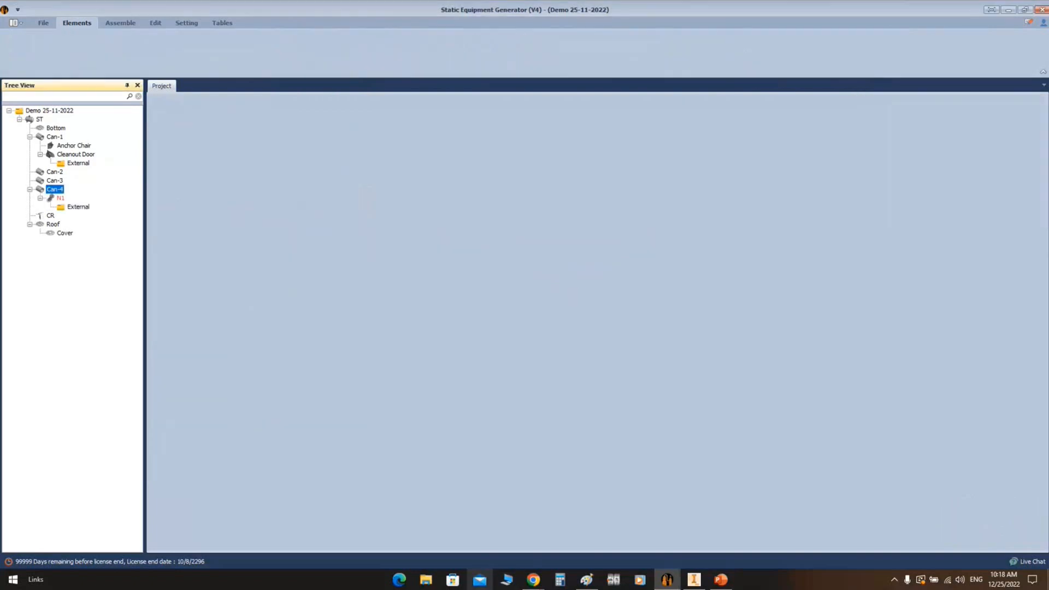
pyautogui.click(72, 199)
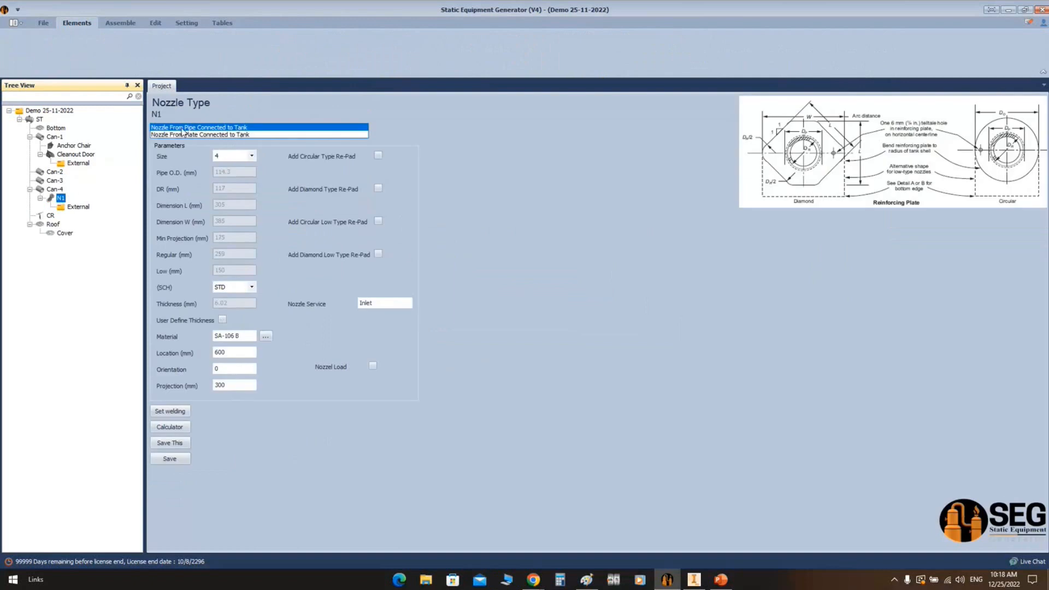
# Set nozzle N1 to size 10 with a diamond type re-pad and pipe schedule 40
pyautogui.click(251, 156)
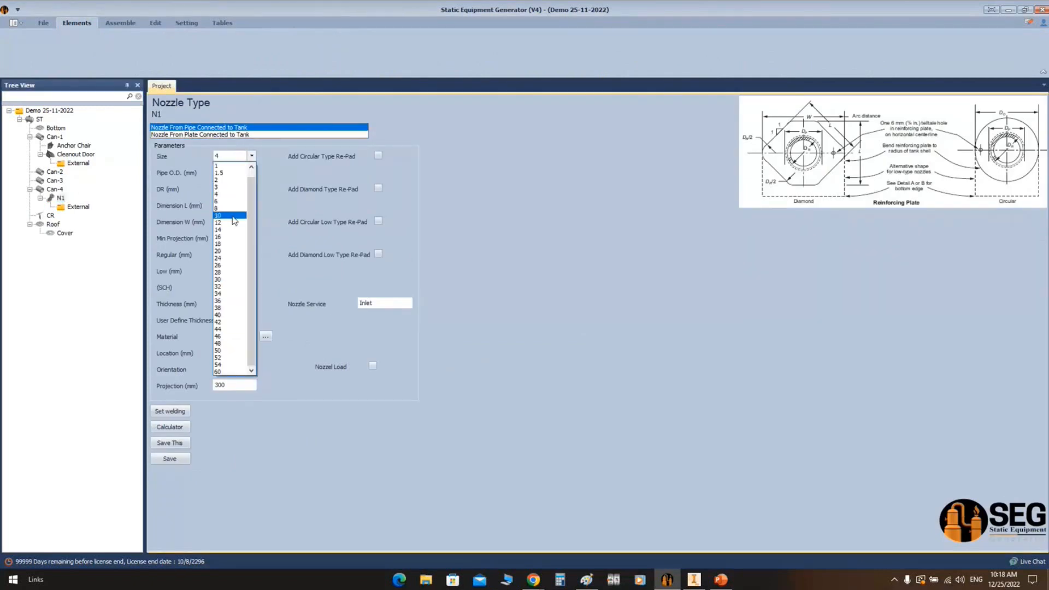
pyautogui.click(231, 215)
pyautogui.click(378, 188)
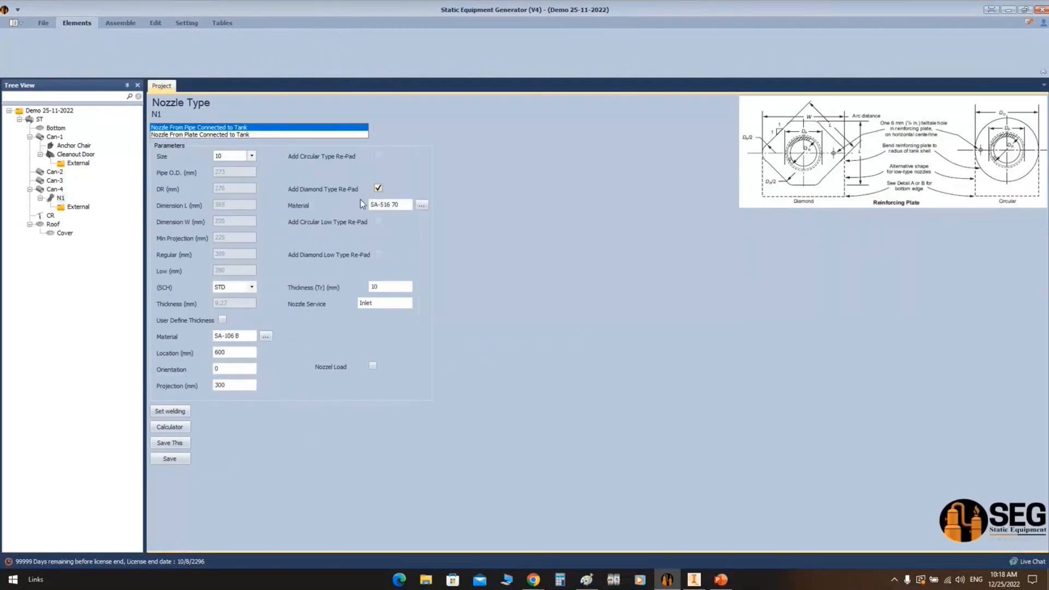
pyautogui.click(252, 286)
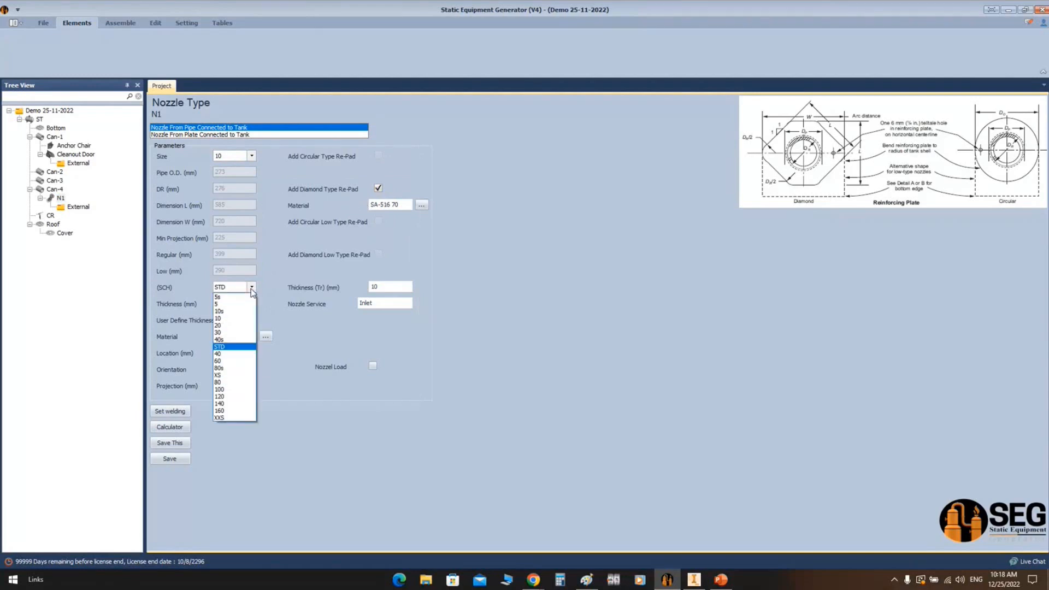
pyautogui.click(226, 354)
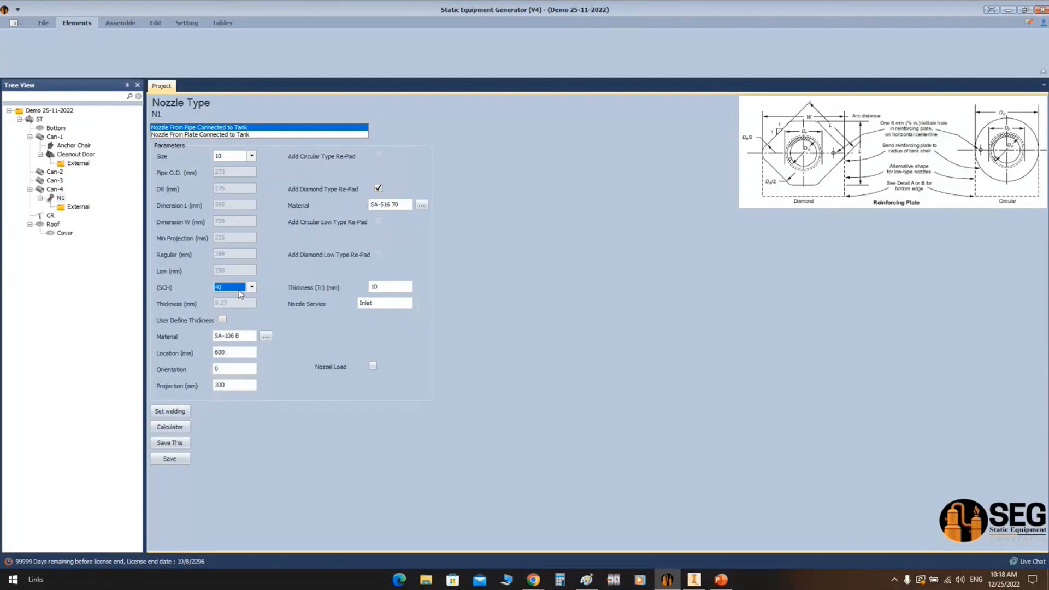
# Set nozzle N1's location to 1000 mm and its orientation to 50, and save its parameters
pyautogui.click(232, 353)
pyautogui.write('1000')
pyautogui.press('Tab')
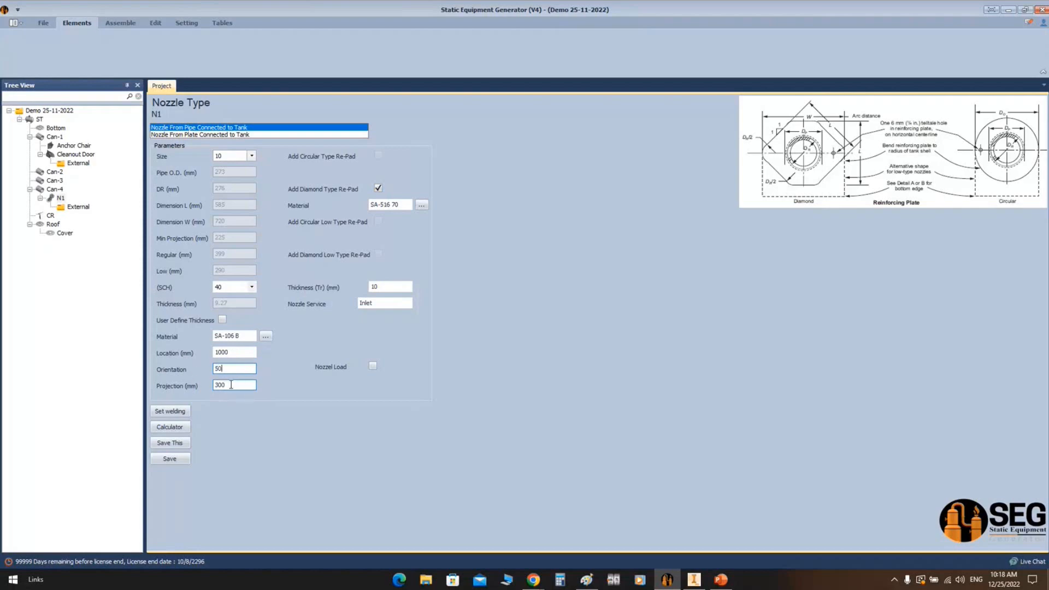
pyautogui.click(181, 458)
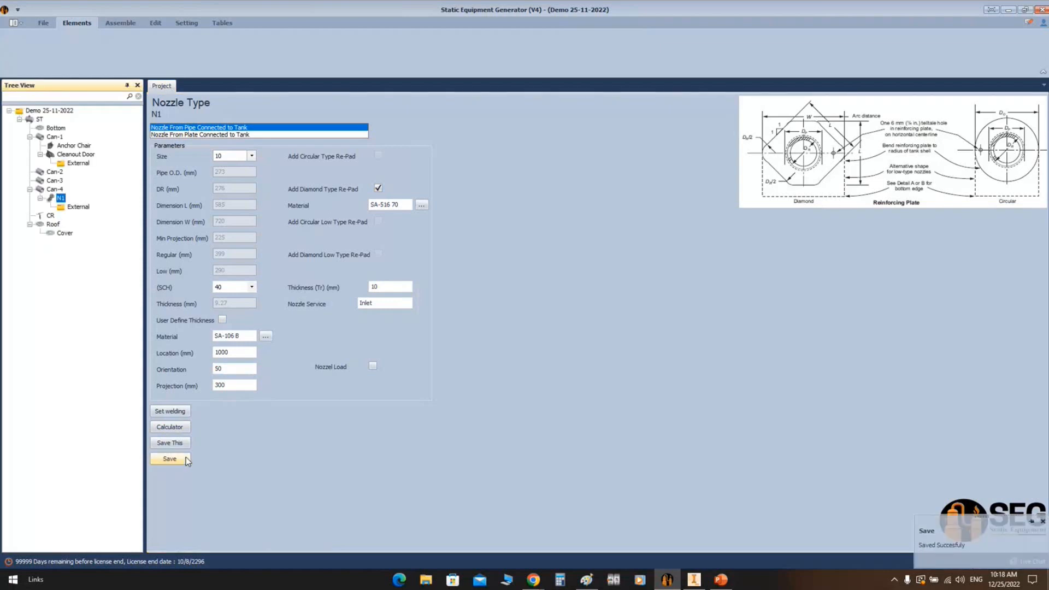
# Add a flange named N1-Flange to nozzle N1's External folder and open its parameters
pyautogui.click(78, 206)
pyautogui.click(76, 22)
pyautogui.click(170, 52)
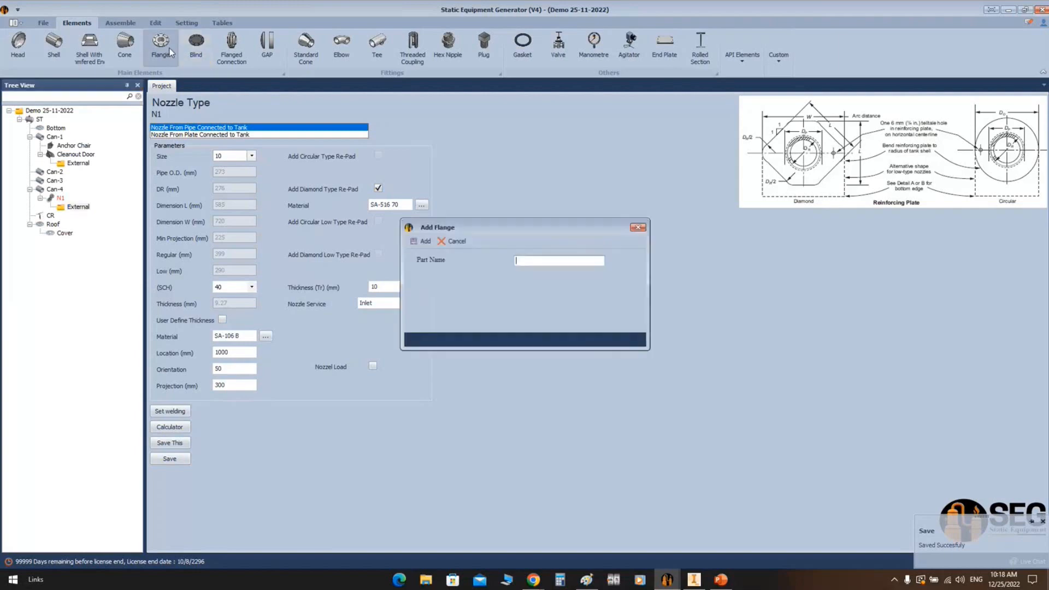
pyautogui.write('N1-Flange')
pyautogui.press('Return')
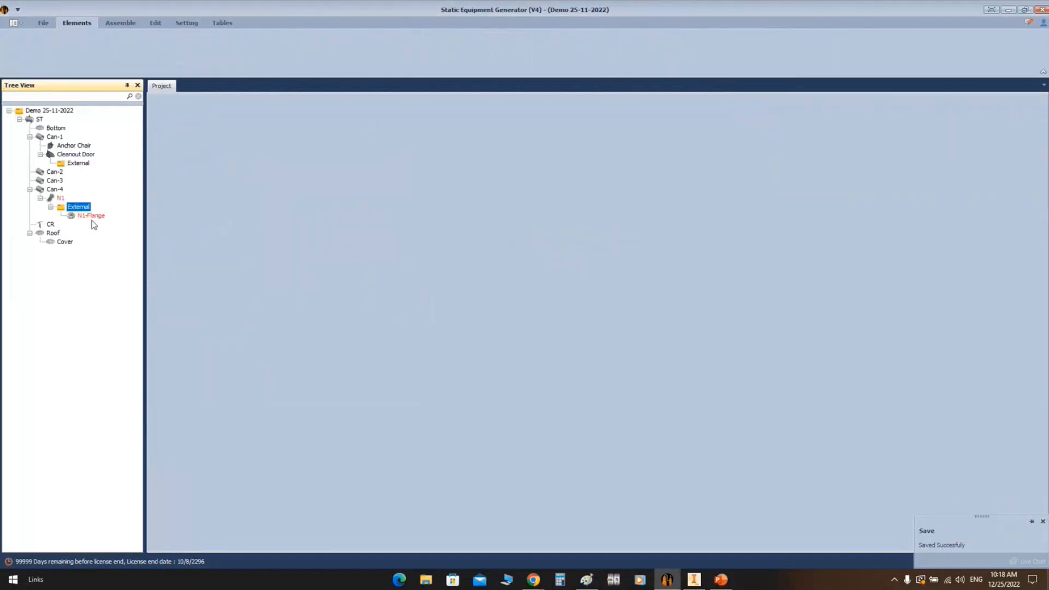
pyautogui.click(92, 218)
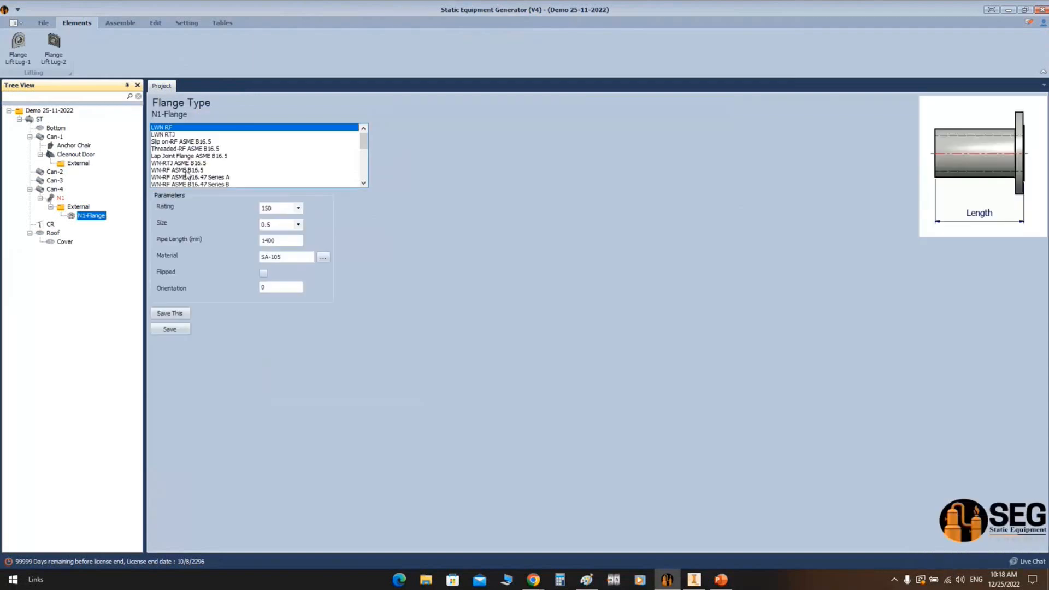
# Make N1-Flange a WN-RF ASME B16.5 flange with size 10 and pipe schedule 40, and save its parameters
pyautogui.click(186, 171)
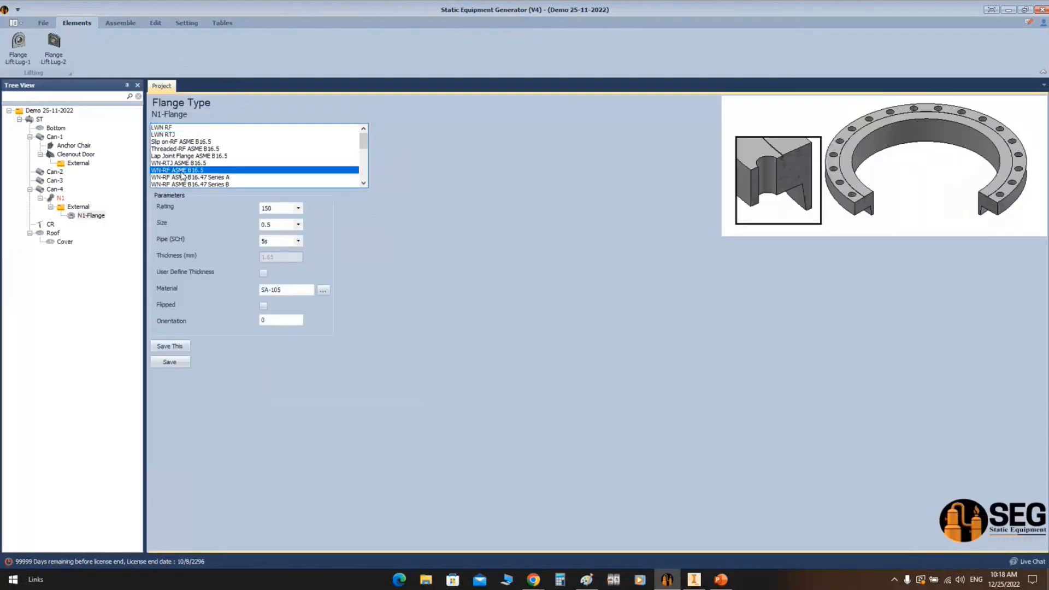
pyautogui.click(298, 224)
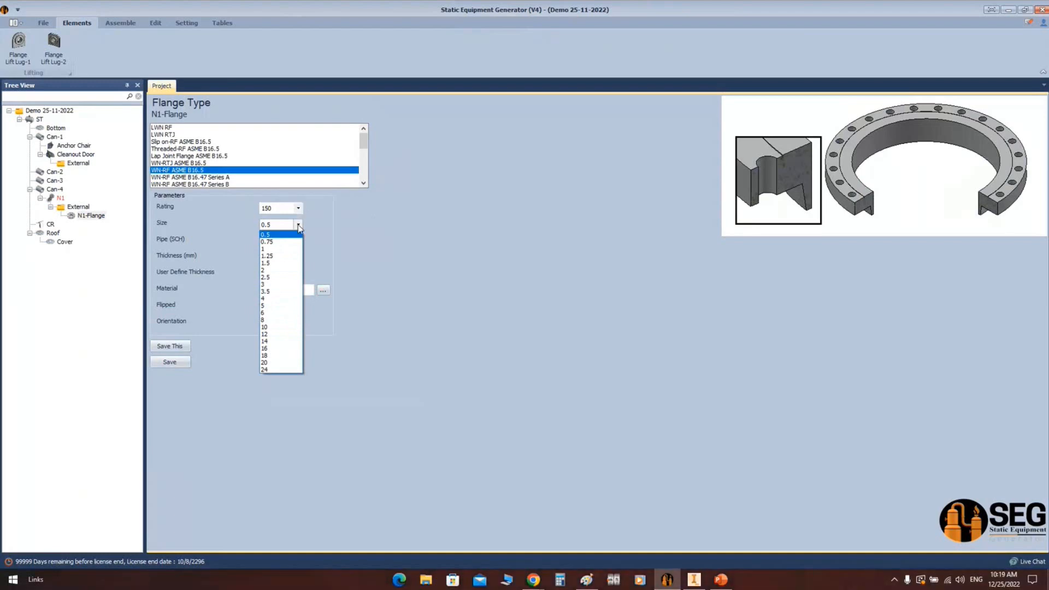
pyautogui.click(280, 327)
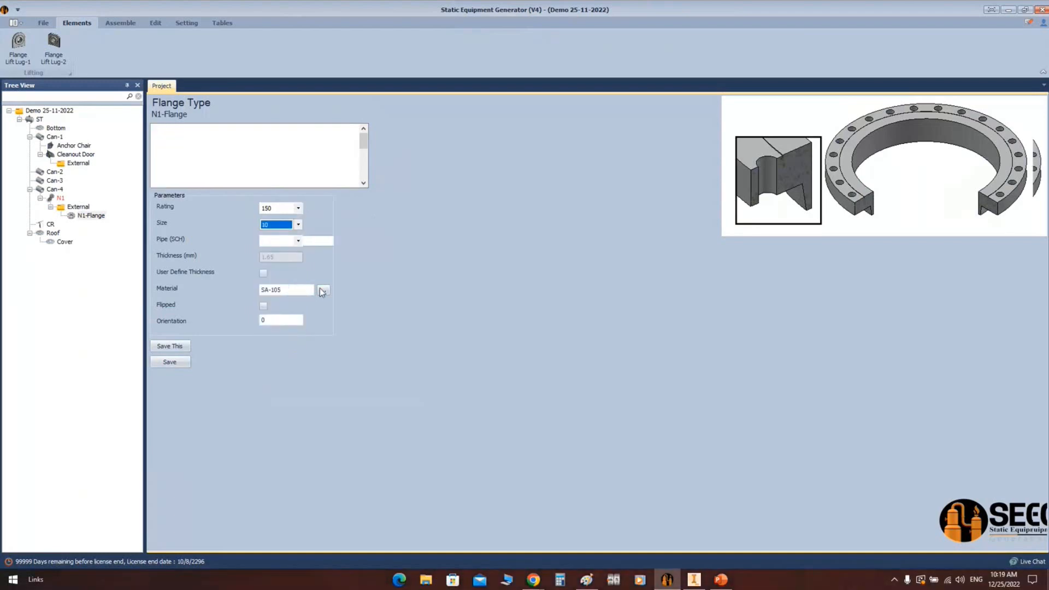
pyautogui.click(298, 241)
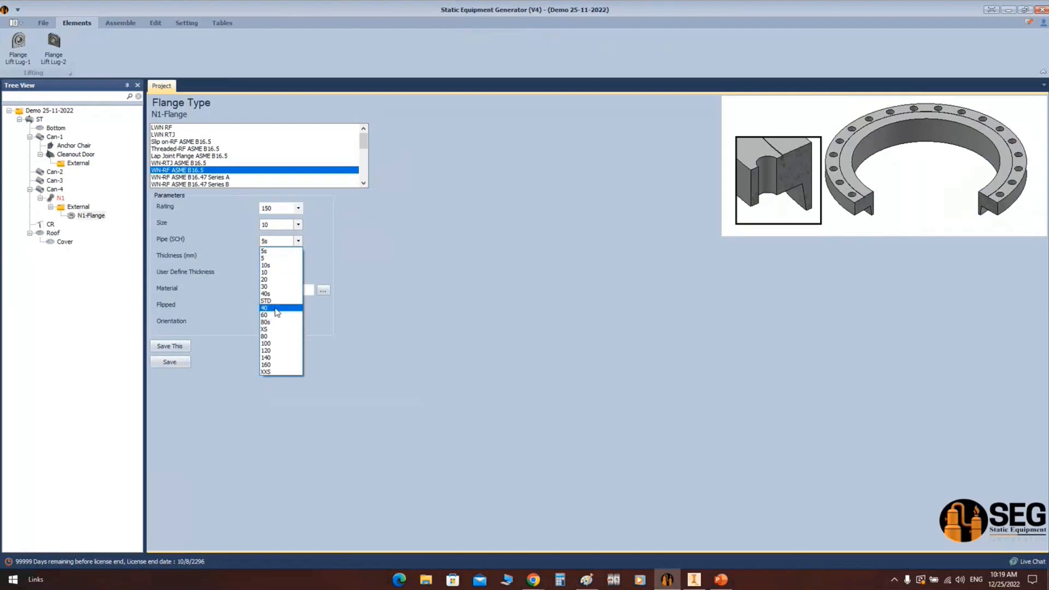
pyautogui.click(277, 308)
pyautogui.click(170, 362)
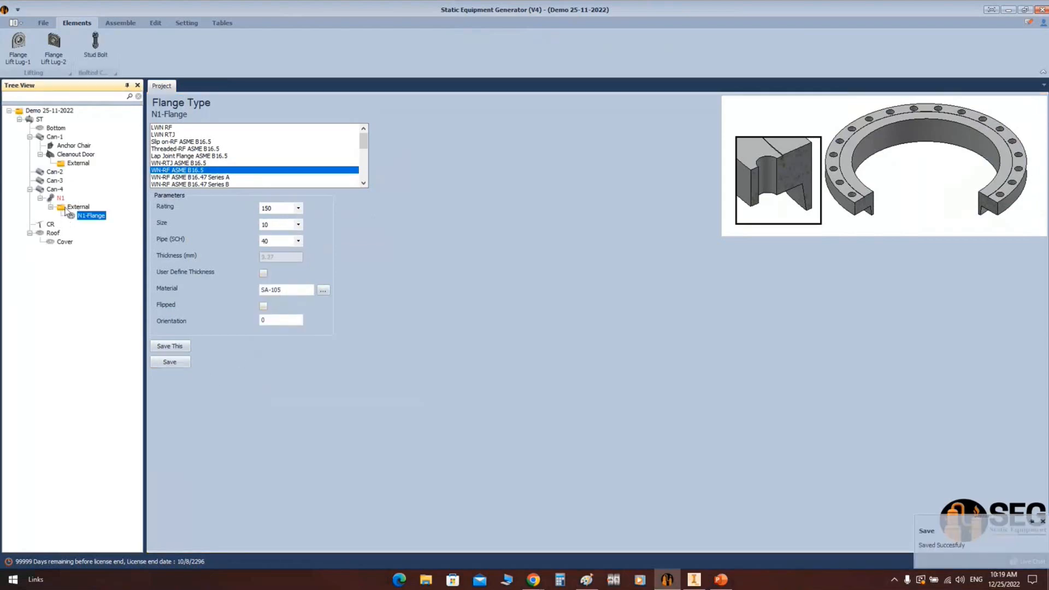
# Open nozzle N1's calculator and its projection from V.C.L. value
pyautogui.click(60, 198)
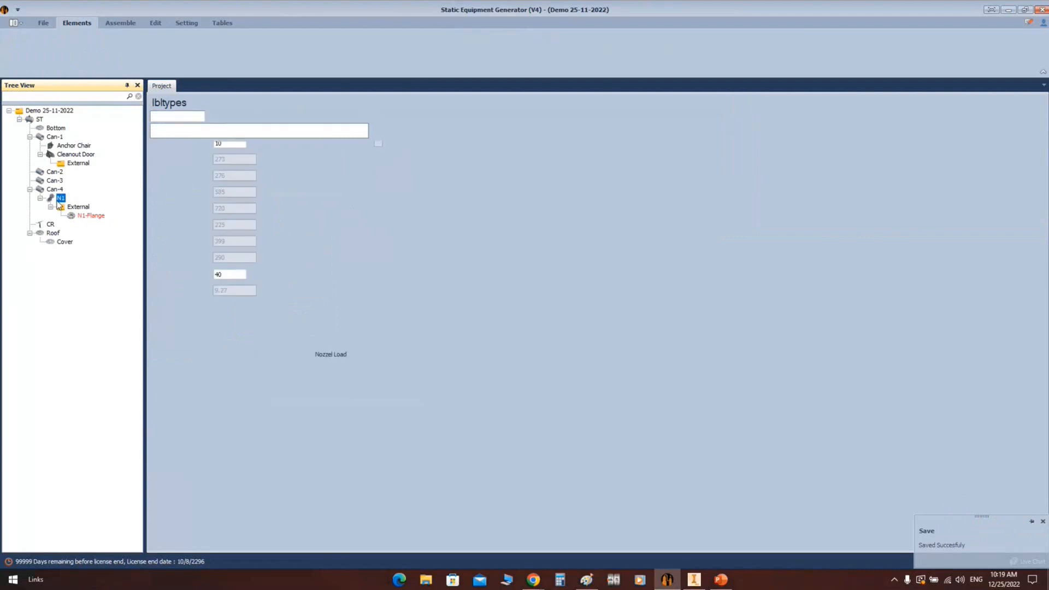
pyautogui.click(169, 426)
pyautogui.doubleClick(499, 222)
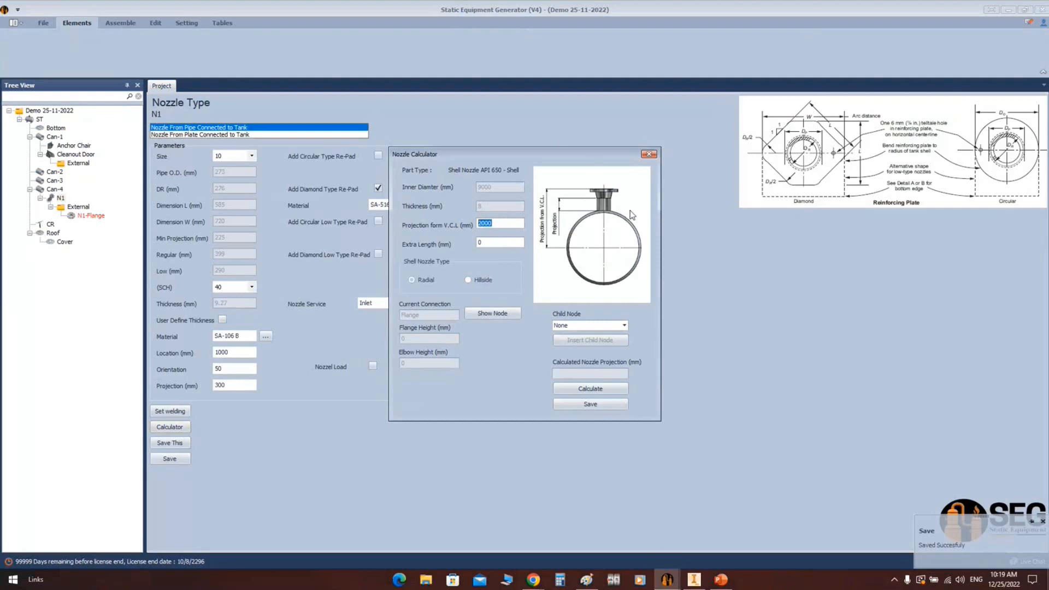
# Switch to Paint, paste the nozzle calculator screenshot, and examine the Projection from V.C.L. and Projection dimensions in its diagram
pyautogui.click(586, 584)
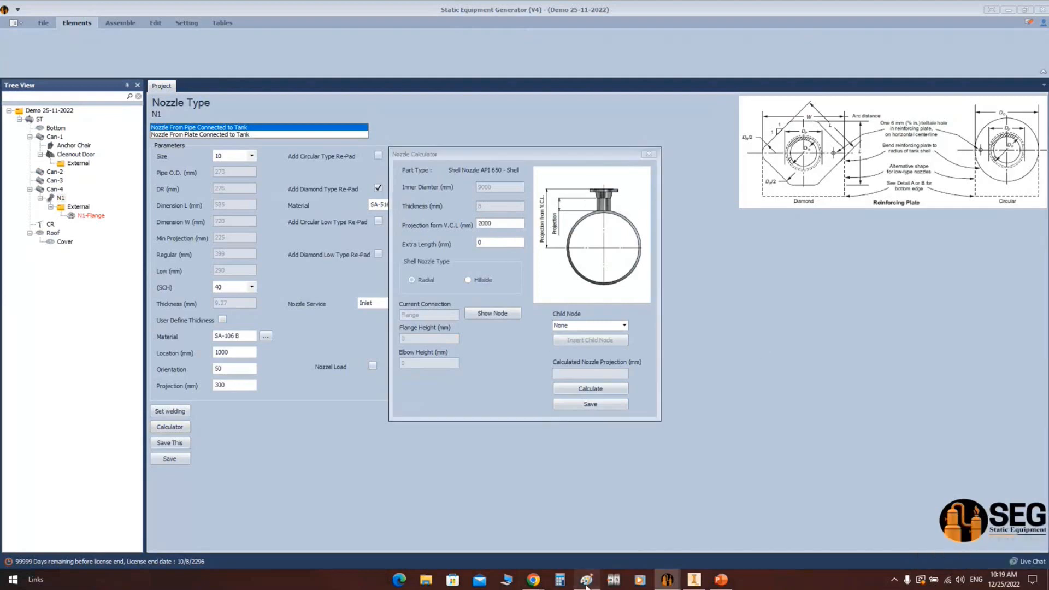
pyautogui.hotkey('ctrl', 'v')
pyautogui.keyDown('ctrl'); pyautogui.scroll(2, 635, 304); pyautogui.keyUp('ctrl')
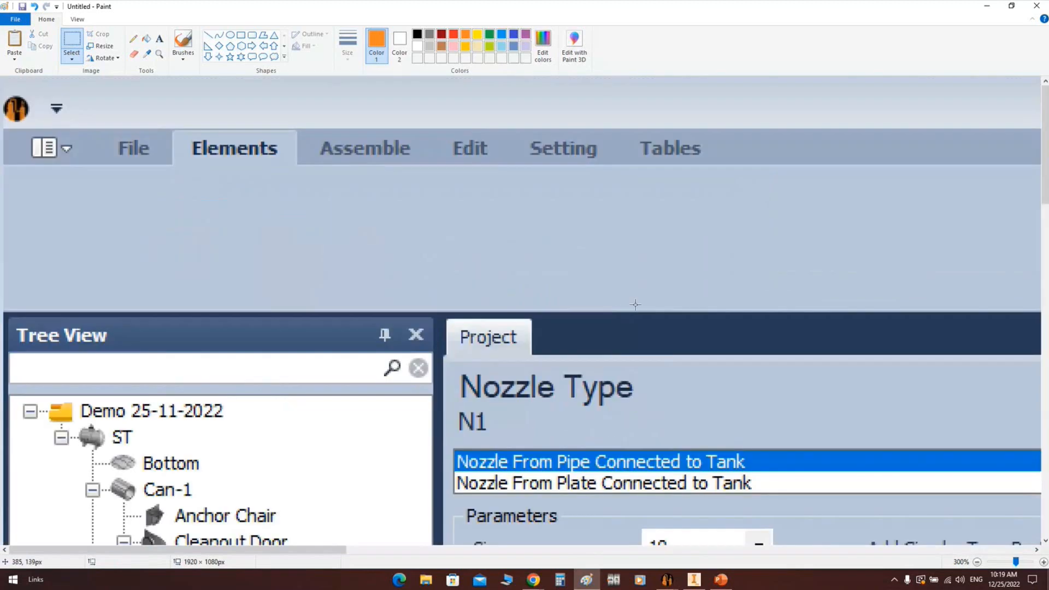
pyautogui.scroll(-5, 635, 304)
pyautogui.moveTo(342, 546); pyautogui.dragTo(733, 549)
pyautogui.moveTo(428, 165)
pyautogui.mouseDown()
pyautogui.moveTo(480, 367)
pyautogui.moveTo(471, 370)
pyautogui.mouseUp()
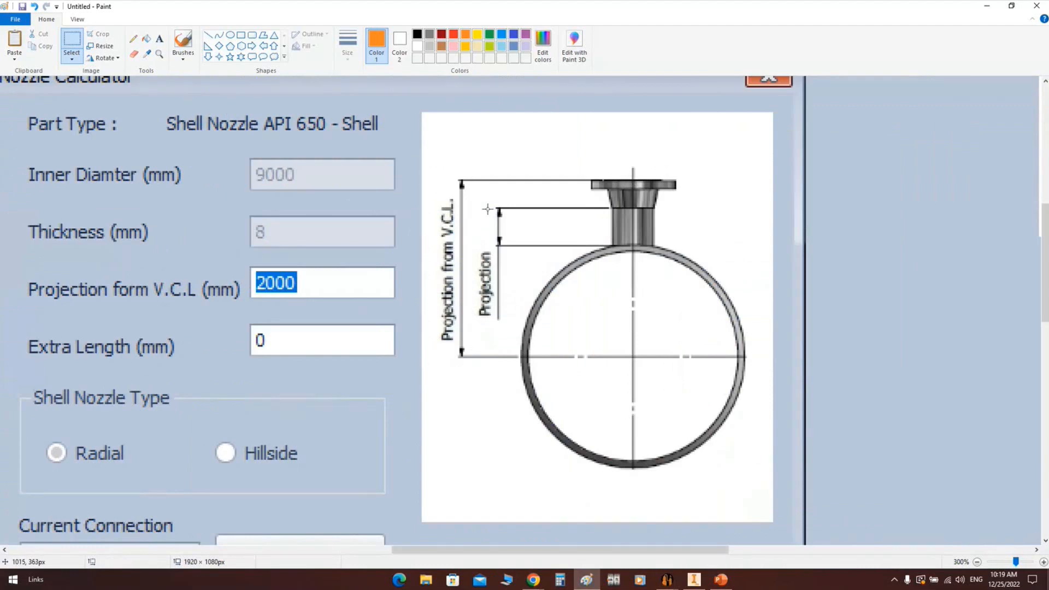
pyautogui.moveTo(476, 198); pyautogui.dragTo(509, 326)
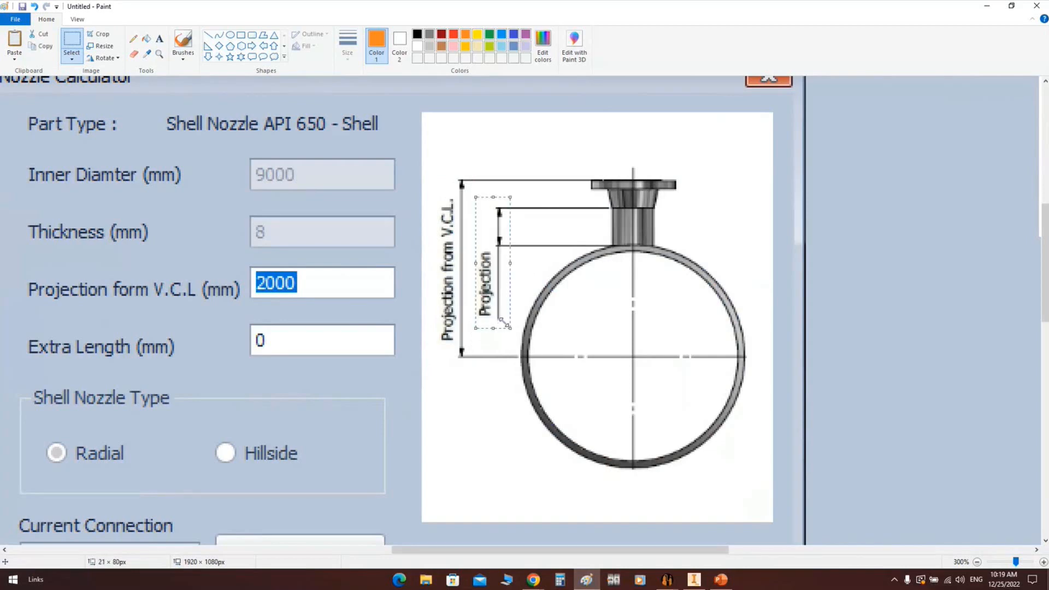
pyautogui.click(595, 350)
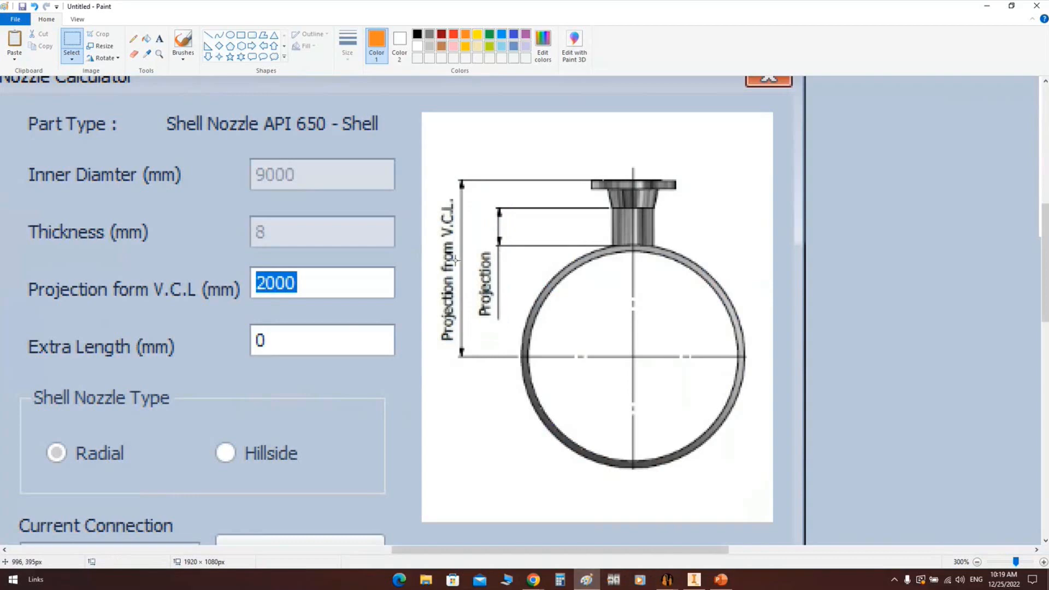
# Start a new blank image, discarding the pasted screenshot without saving
pyautogui.keyDown('ctrl'); pyautogui.scroll(-3, 453, 255); pyautogui.keyUp('ctrl')
pyautogui.click(16, 19)
pyautogui.click(26, 39)
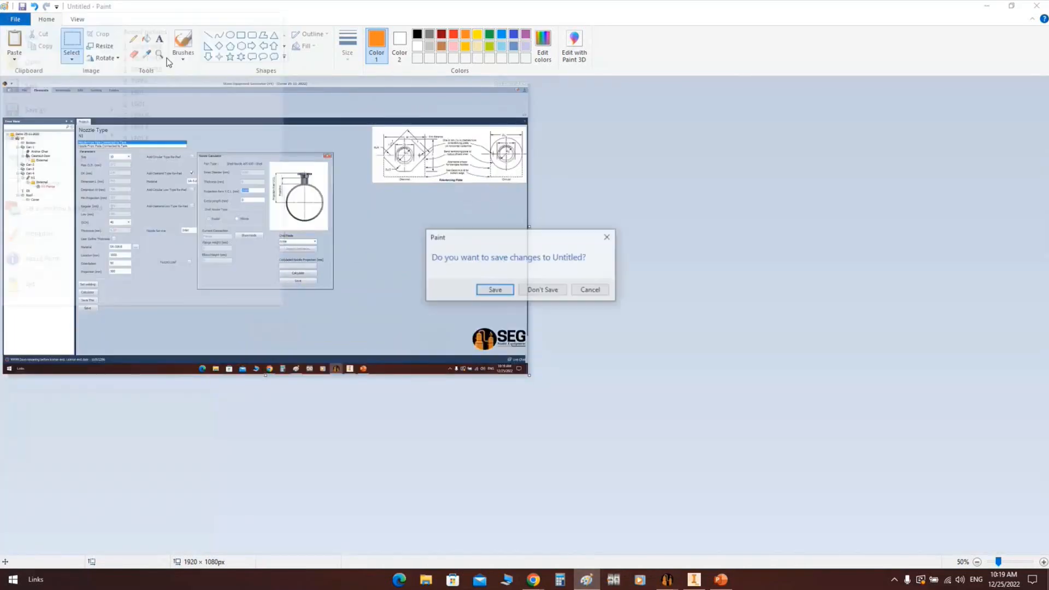
pyautogui.click(538, 288)
# Draw a black circle about 481 px in diameter near the canvas centre and a horizontal line about 754 px long across its middle
pyautogui.click(231, 36)
pyautogui.keyDown('shift'); pyautogui.moveTo(216, 155); pyautogui.dragTo(500, 412); pyautogui.keyUp('shift')
pyautogui.moveTo(359, 296)
pyautogui.mouseDown()
pyautogui.moveTo(353, 274)
pyautogui.moveTo(337, 270)
pyautogui.mouseUp()
pyautogui.click(207, 35)
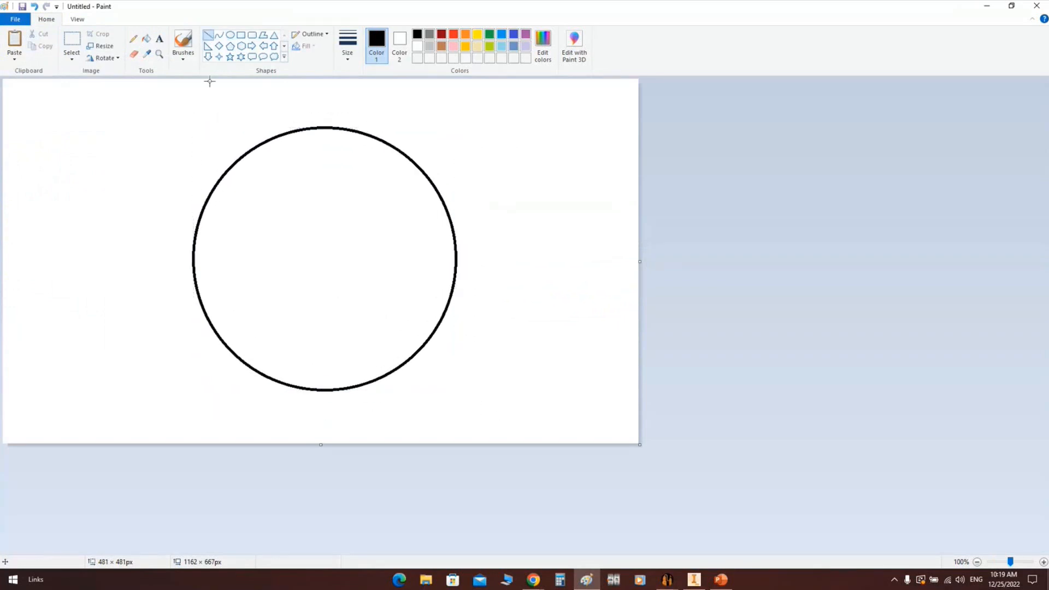
pyautogui.moveTo(118, 254); pyautogui.dragTo(530, 255)
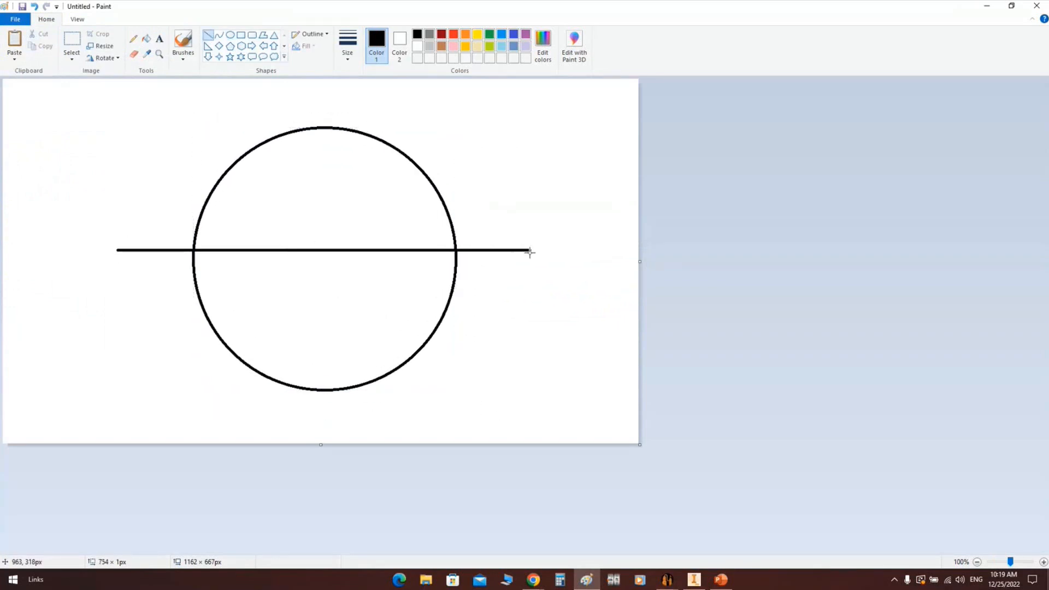
# Move the horizontal line down to the circle's centre and draw a 50 × 50 px square on top of the circle
pyautogui.moveTo(364, 255); pyautogui.dragTo(361, 261)
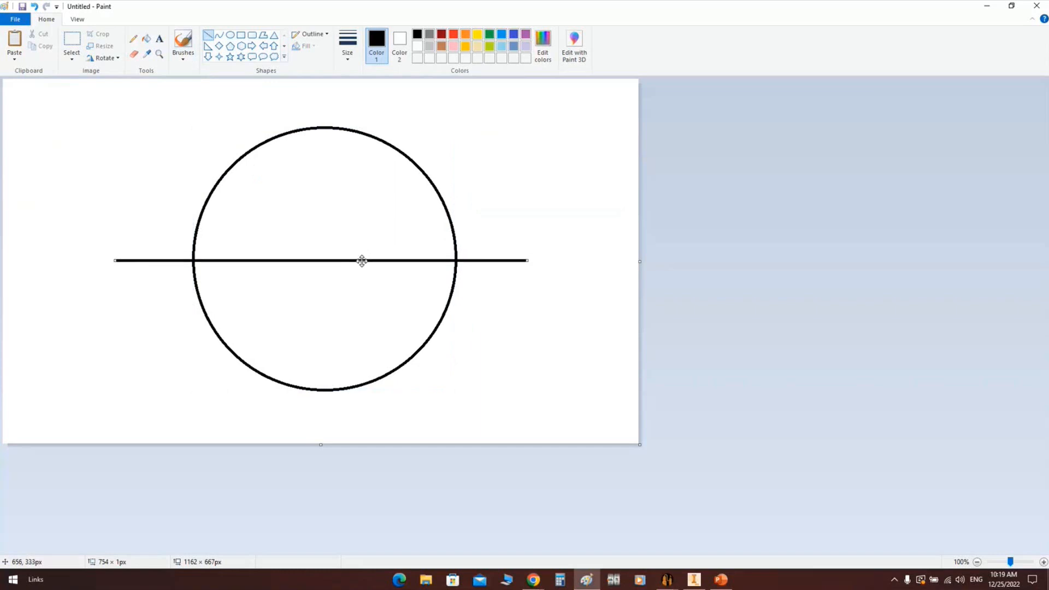
pyautogui.click(207, 36)
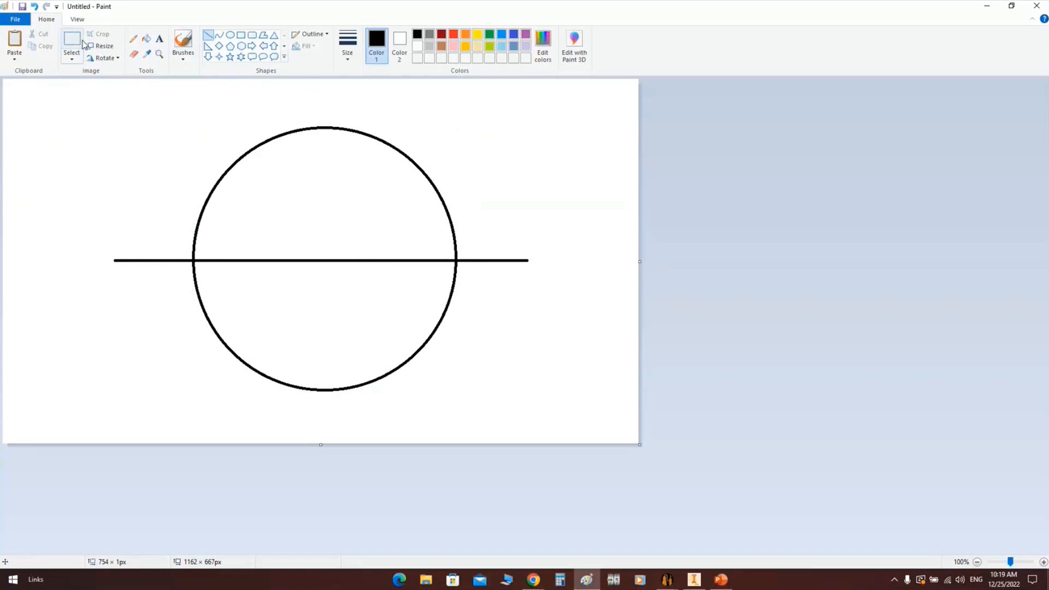
pyautogui.click(241, 35)
pyautogui.keyDown('shift'); pyautogui.moveTo(313, 98); pyautogui.dragTo(341, 133); pyautogui.keyUp('shift')
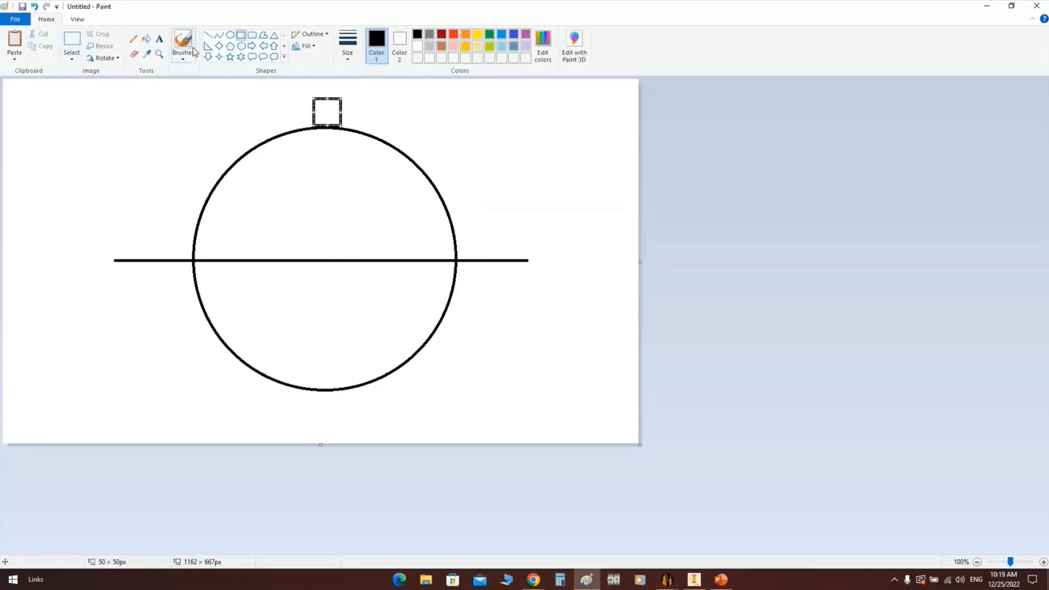
# Draw a vertical line about 221 px long rising from the horizontal line beside the circle and label it 9016/2
pyautogui.click(208, 36)
pyautogui.keyDown('shift'); pyautogui.moveTo(158, 255); pyautogui.dragTo(163, 134); pyautogui.keyUp('shift')
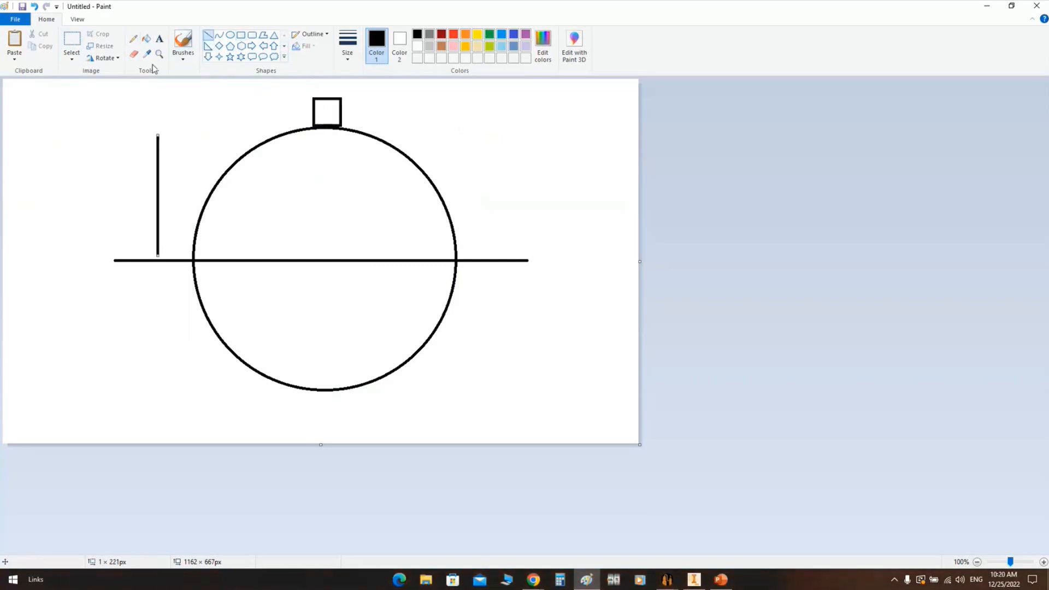
pyautogui.click(159, 38)
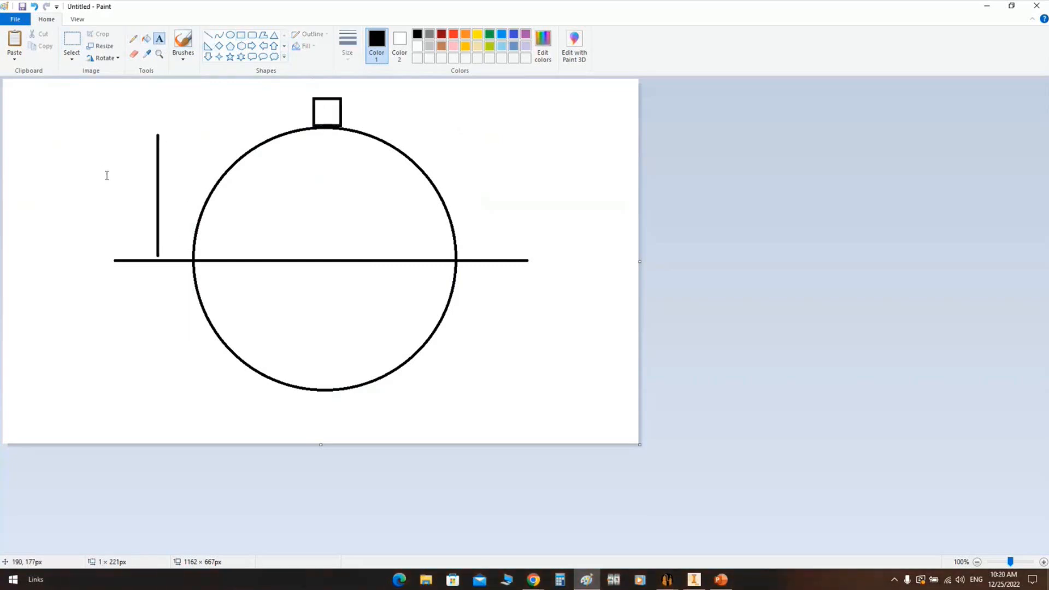
pyautogui.click(105, 174)
pyautogui.write('901')
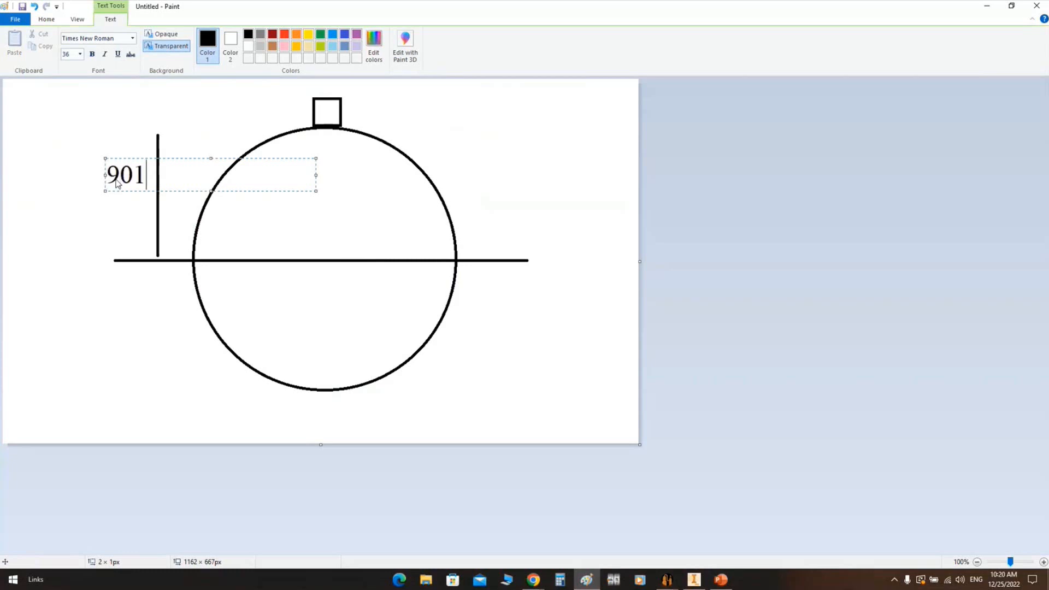
pyautogui.write('6/2')
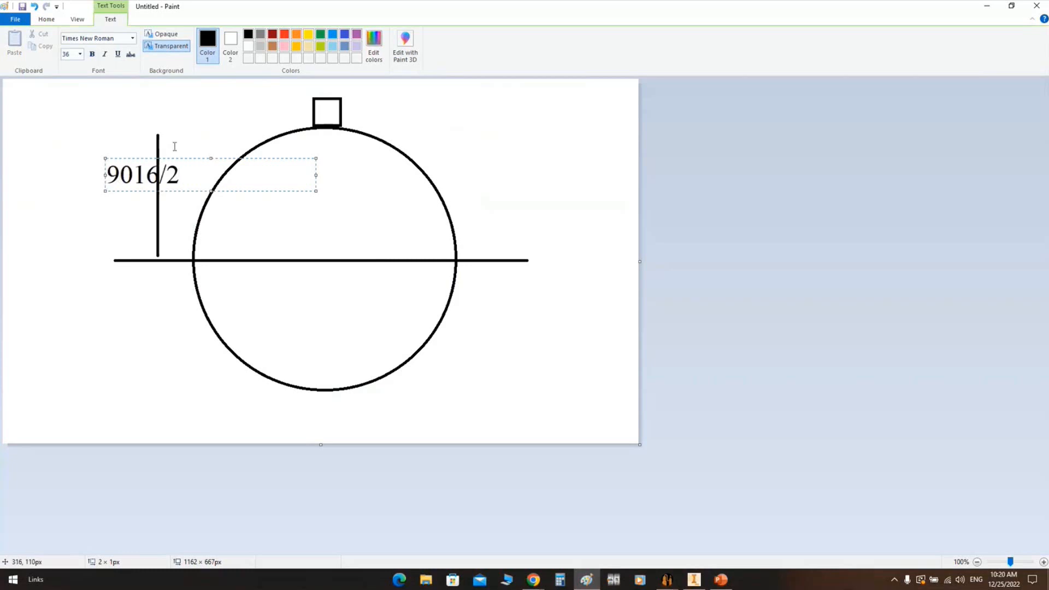
pyautogui.moveTo(185, 159); pyautogui.dragTo(144, 159)
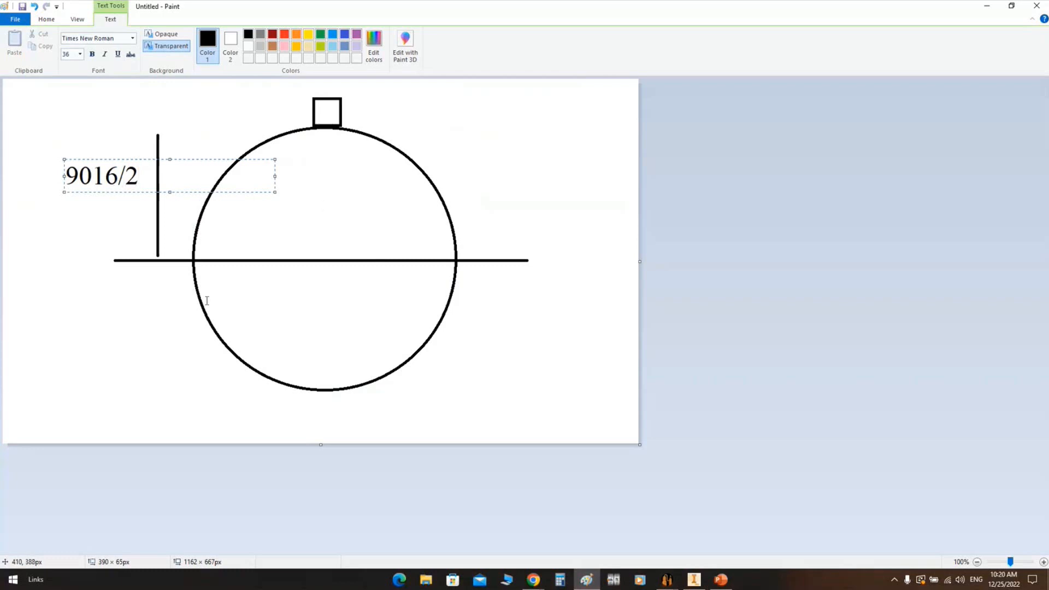
pyautogui.click(205, 204)
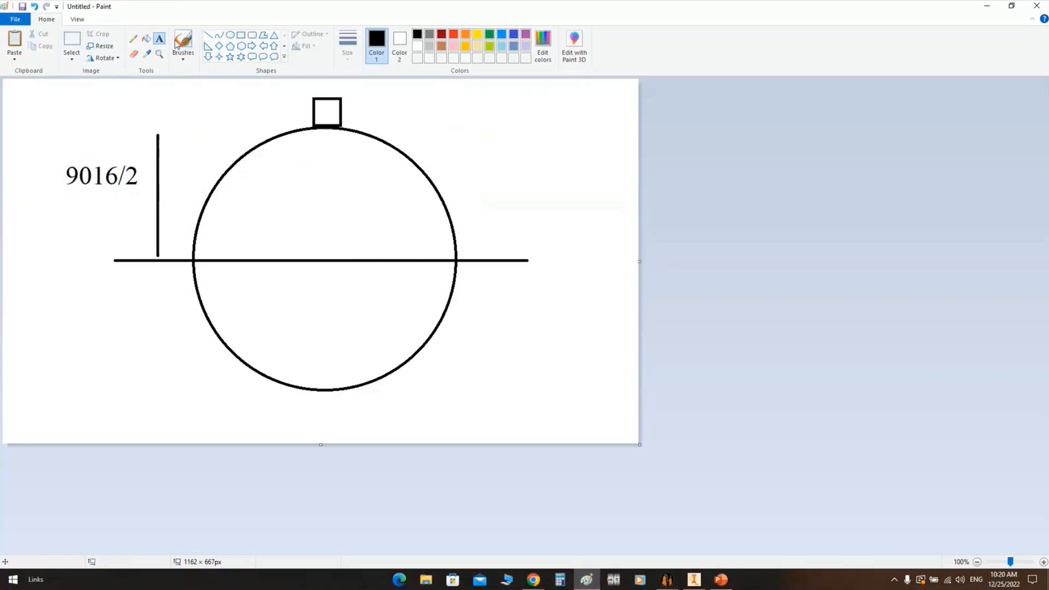
# Label the small square on top of the circle with the text 200, placed beside it
pyautogui.click(273, 113)
pyautogui.write('15')
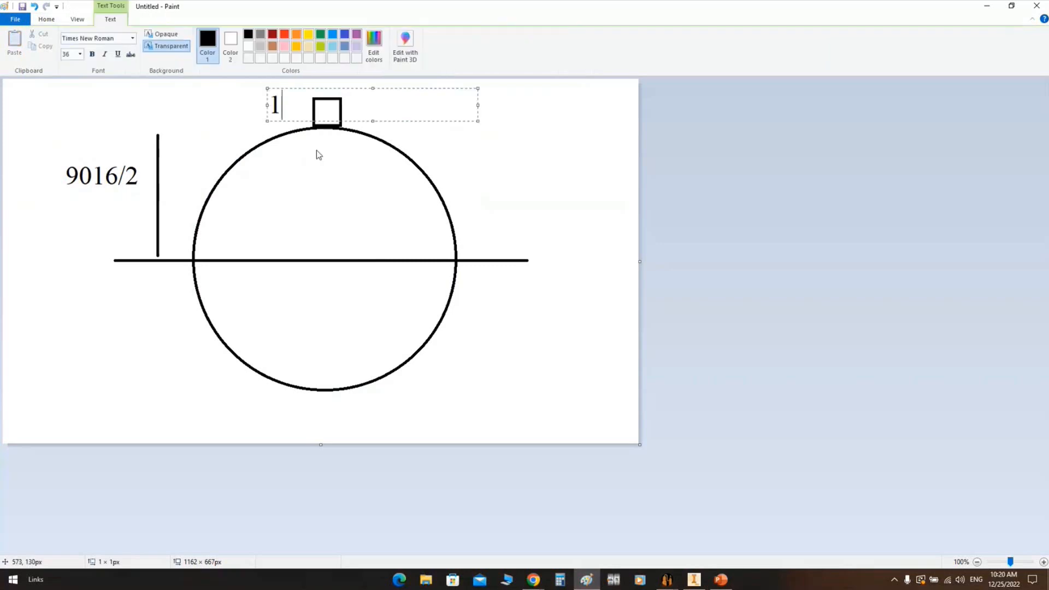
pyautogui.press('BackSpace')
pyautogui.press('BackSpace')
pyautogui.write('200')
pyautogui.moveTo(391, 89); pyautogui.dragTo(368, 89)
pyautogui.click(565, 133)
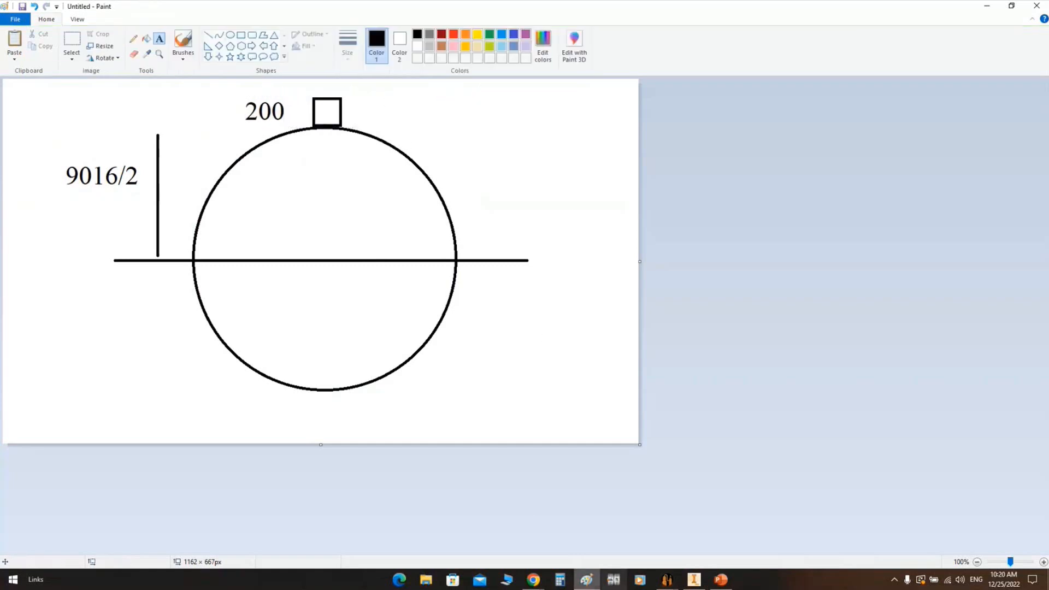
# Switch to Calculator and compute 9016/2 plus 200
pyautogui.click(560, 579)
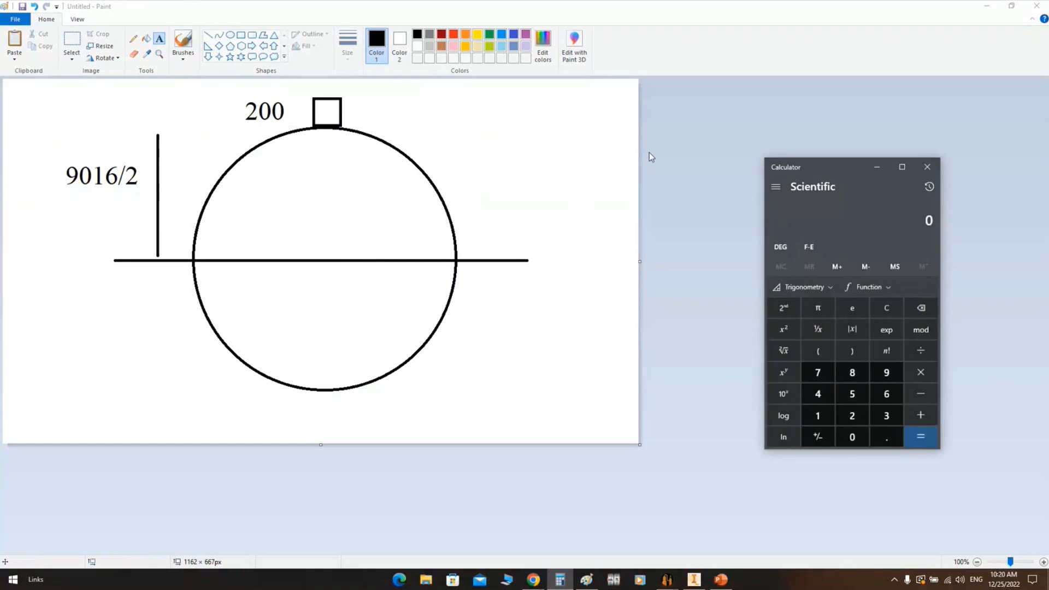
pyautogui.write('1')
pyautogui.press('BackSpace')
pyautogui.write('9016/2')
pyautogui.press('Return')
pyautogui.write('+200')
pyautogui.press('Return')
pyautogui.moveTo(899, 222); pyautogui.dragTo(938, 221)
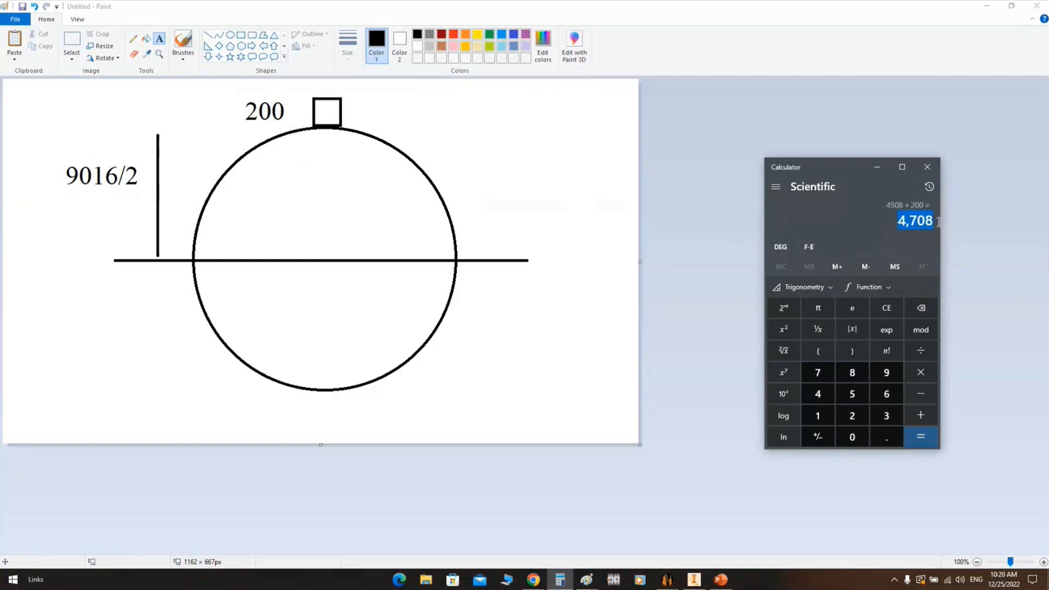
pyautogui.click(901, 221)
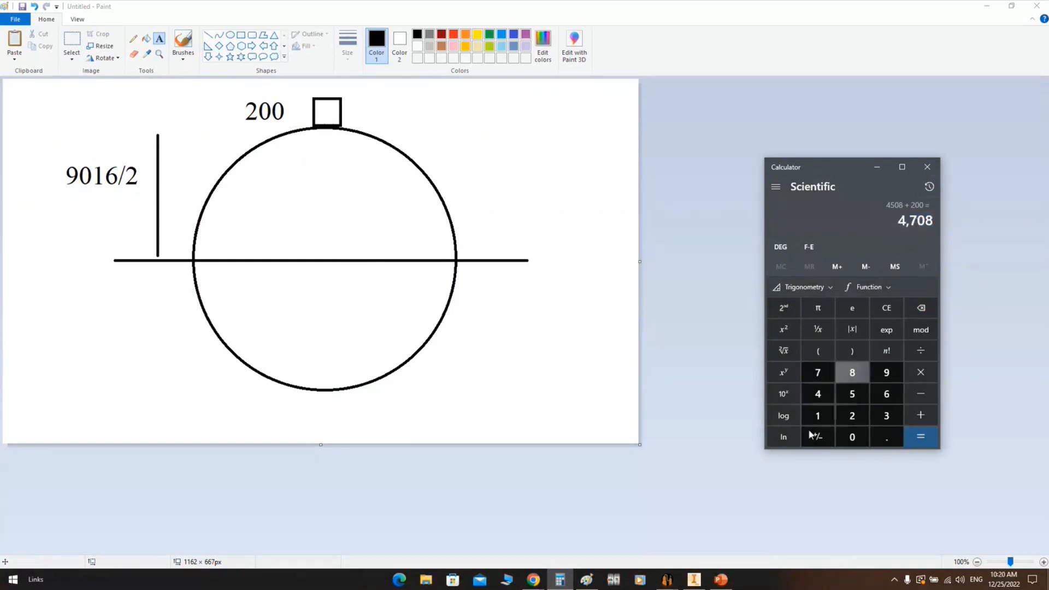
# Switch to Static Equipment Generator, set nozzle N1's projection from V.C.L to 4750 mm, then calculate and save the nozzle projection
pyautogui.click(666, 579)
pyautogui.click(746, 541)
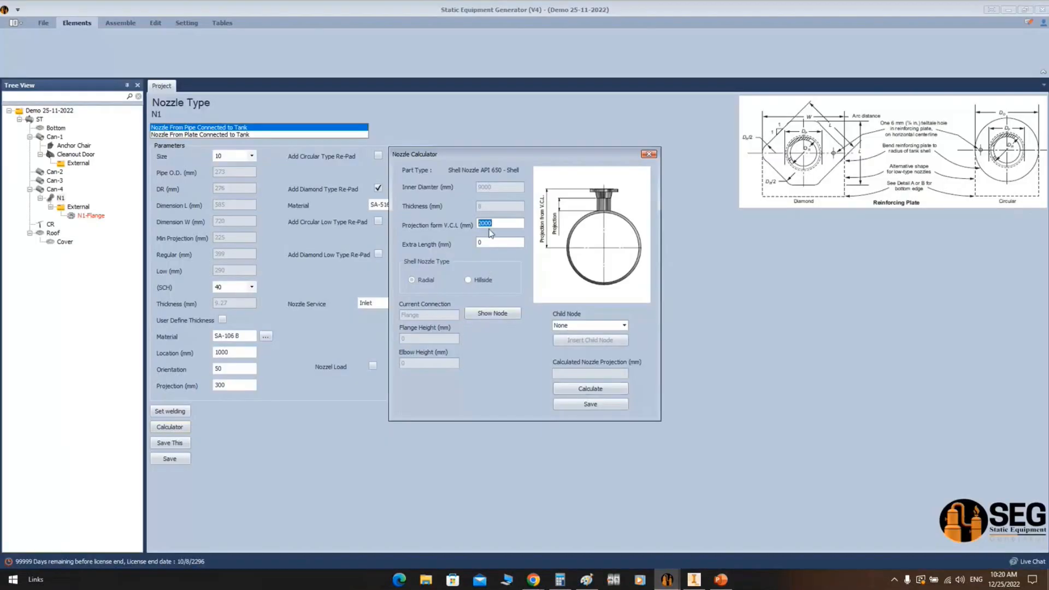
pyautogui.write('47500')
pyautogui.press('BackSpace')
pyautogui.click(587, 390)
pyautogui.click(562, 404)
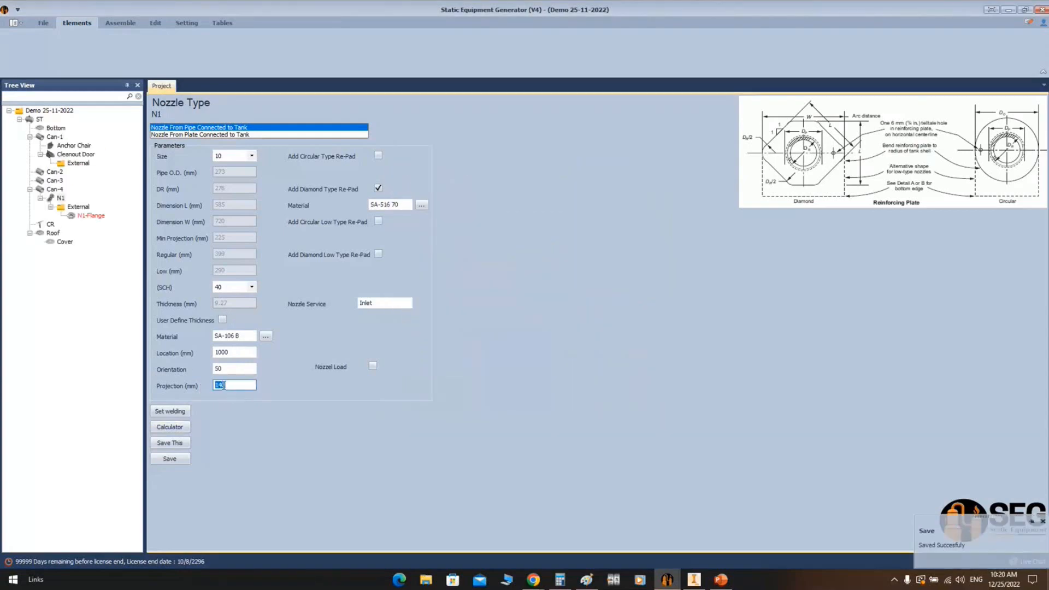
# Open nozzle N1's welding detail and compare the Double V, Parent Claded and Parent Nozzle Clad variants with Single V, No Clad
pyautogui.click(169, 412)
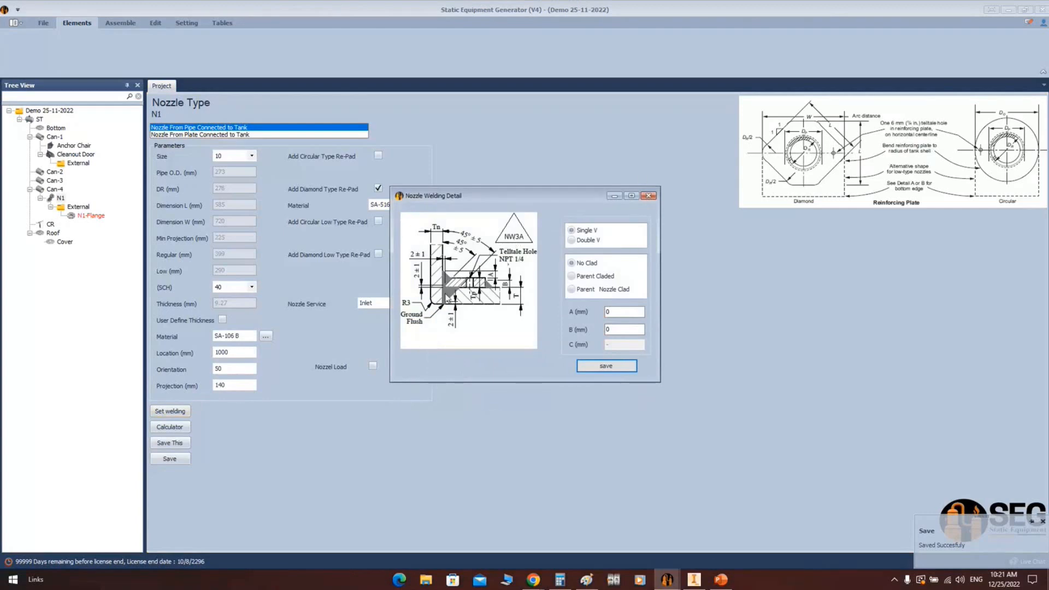
pyautogui.click(586, 241)
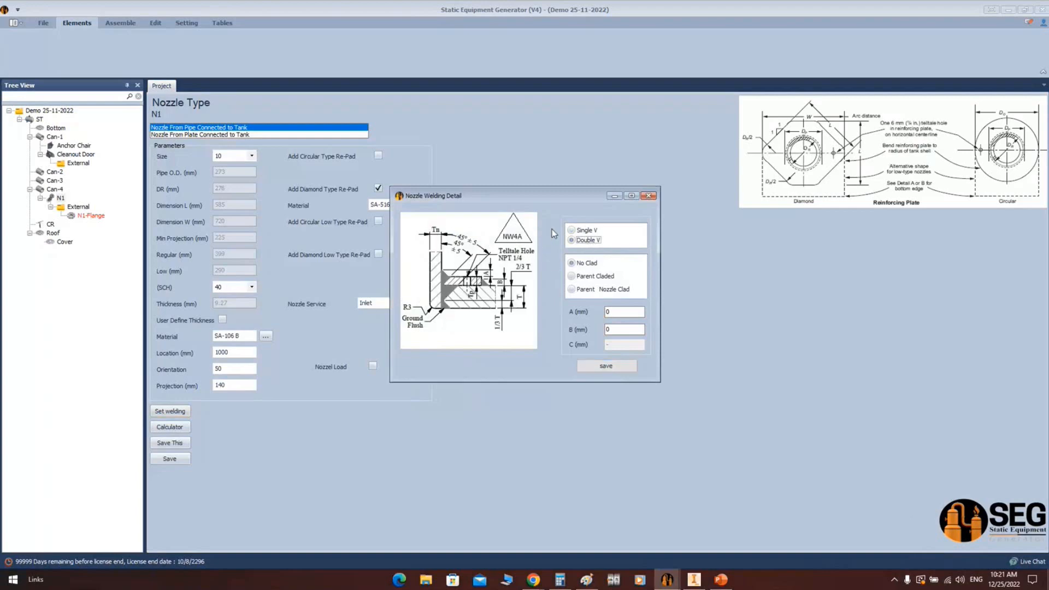
pyautogui.click(582, 231)
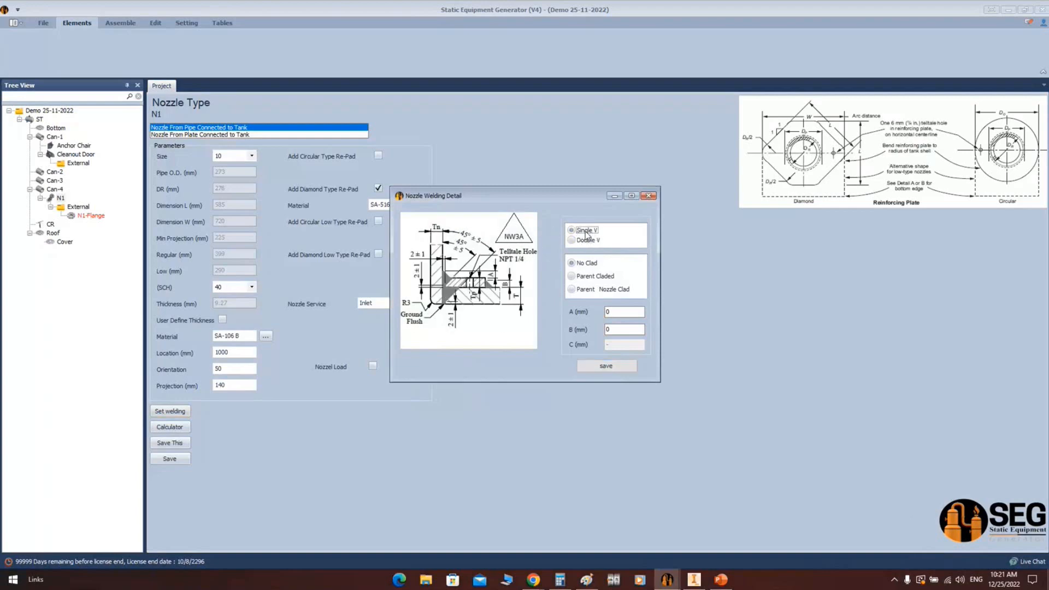
pyautogui.click(582, 275)
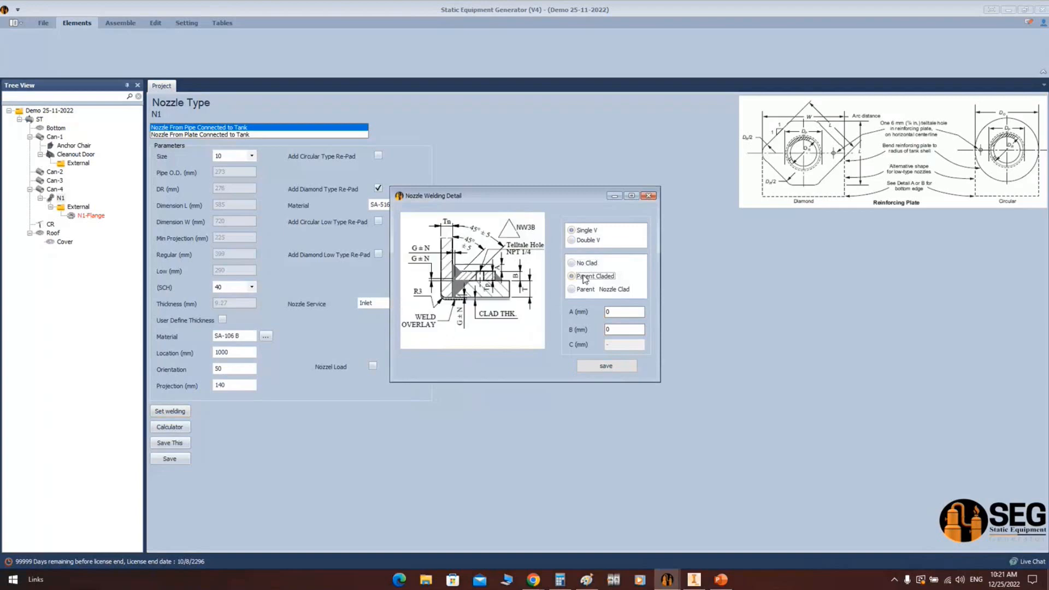
pyautogui.click(572, 289)
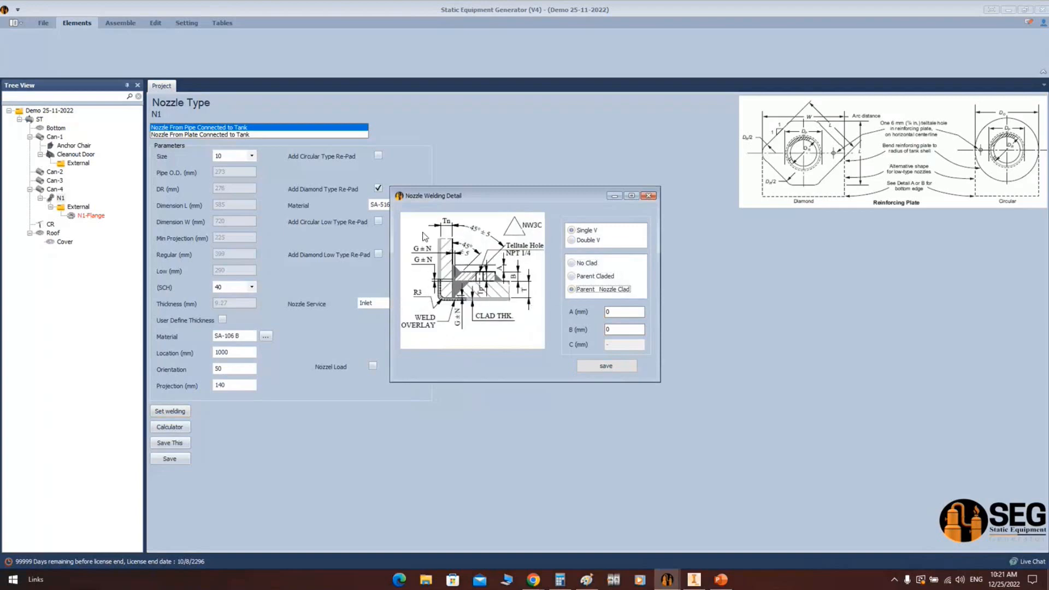
pyautogui.click(580, 264)
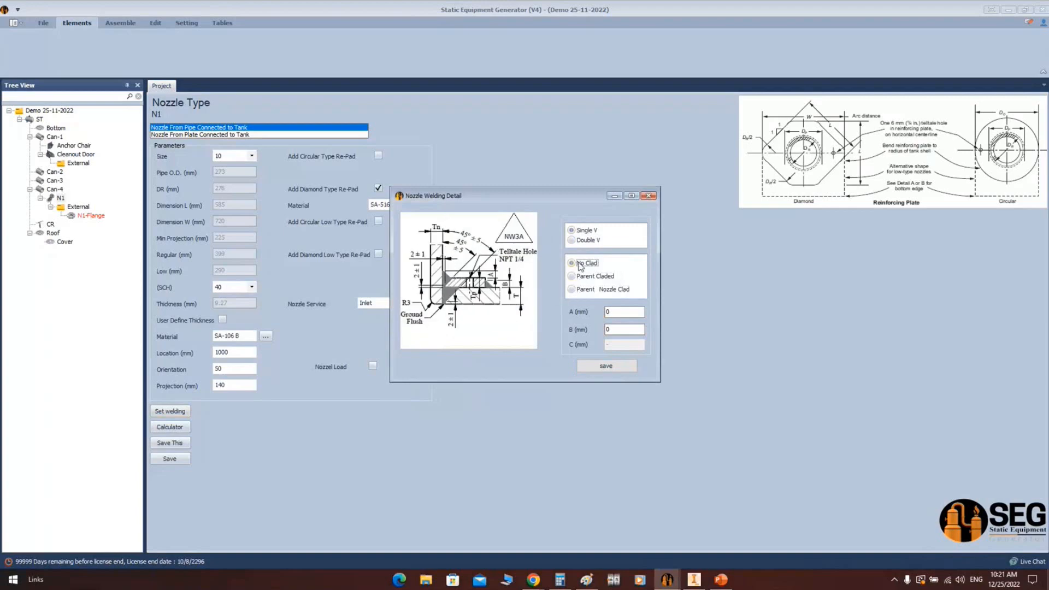
# Set weld dimensions A and B to 8 mm and save nozzle N1's welding detail
pyautogui.doubleClick(623, 313)
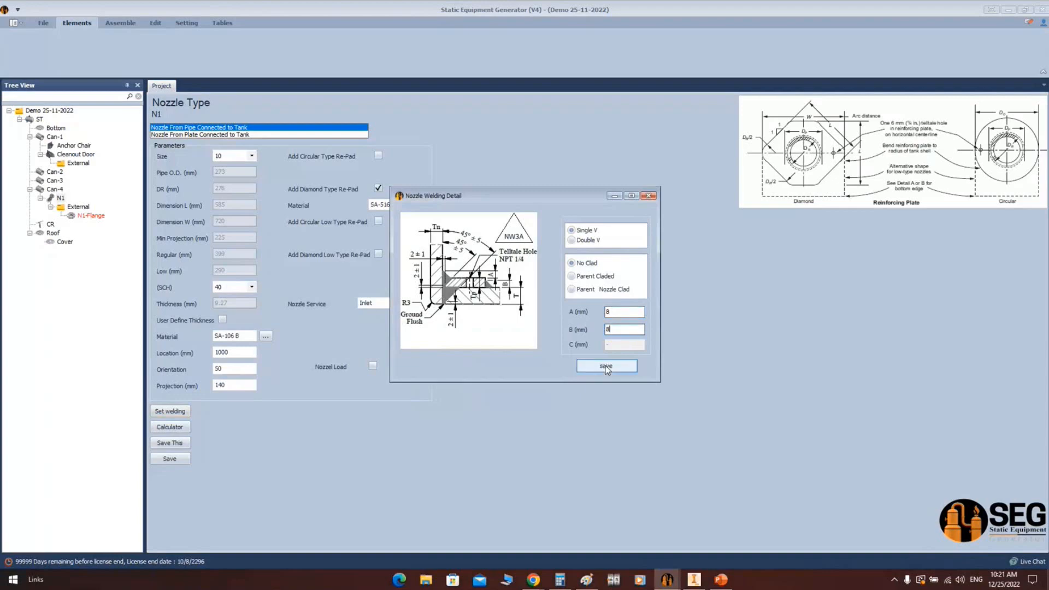
pyautogui.moveTo(612, 312)
pyautogui.mouseDown()
pyautogui.moveTo(590, 314)
pyautogui.moveTo(599, 328)
pyautogui.mouseUp()
pyautogui.write('66')
pyautogui.click(605, 366)
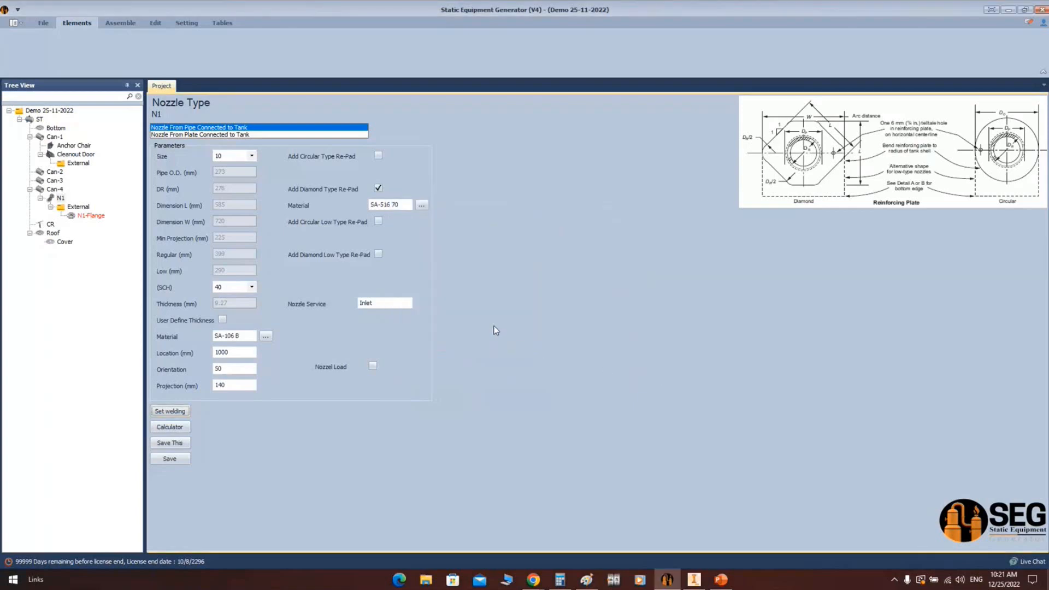
# Start the Inventor assembly generation to add nozzle N1 and its flange to the tank model
pyautogui.click(120, 24)
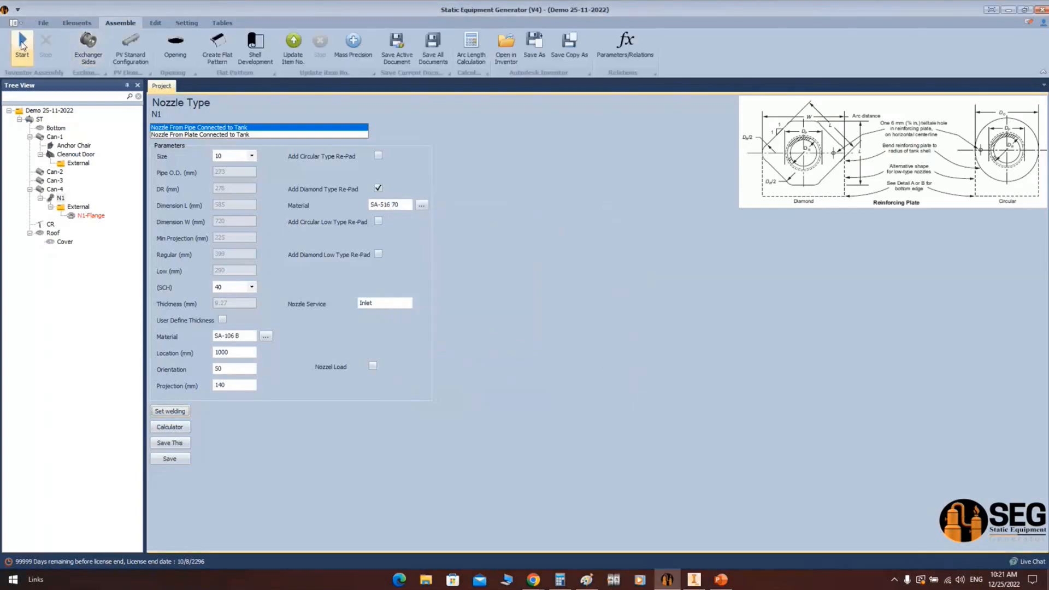
pyautogui.click(22, 44)
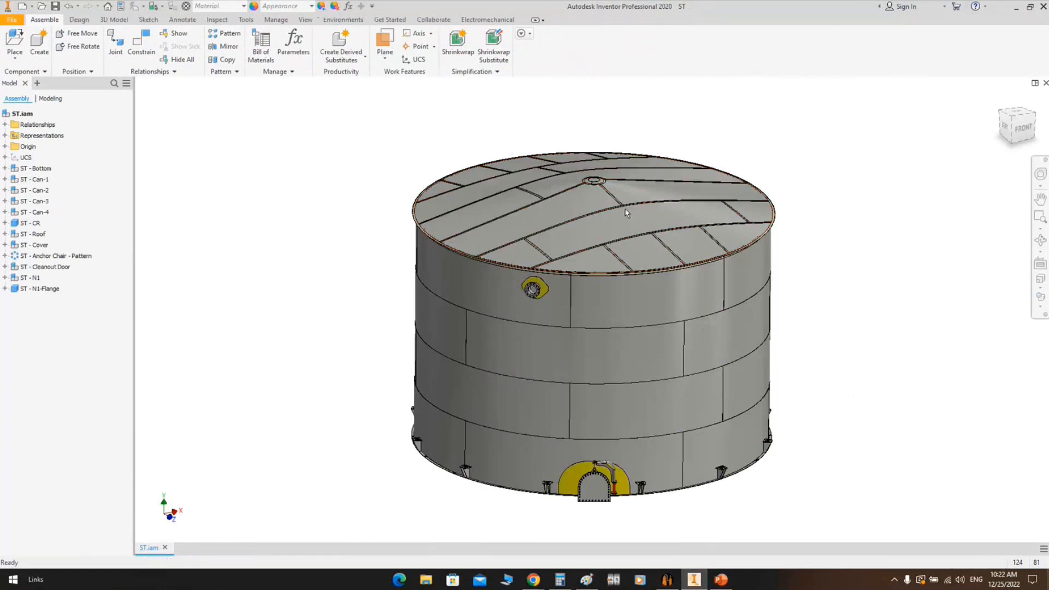
# Return to Static Equipment Generator and add a gasket named N1-Gasket to nozzle N1's External group
pyautogui.click(667, 579)
pyautogui.click(77, 207)
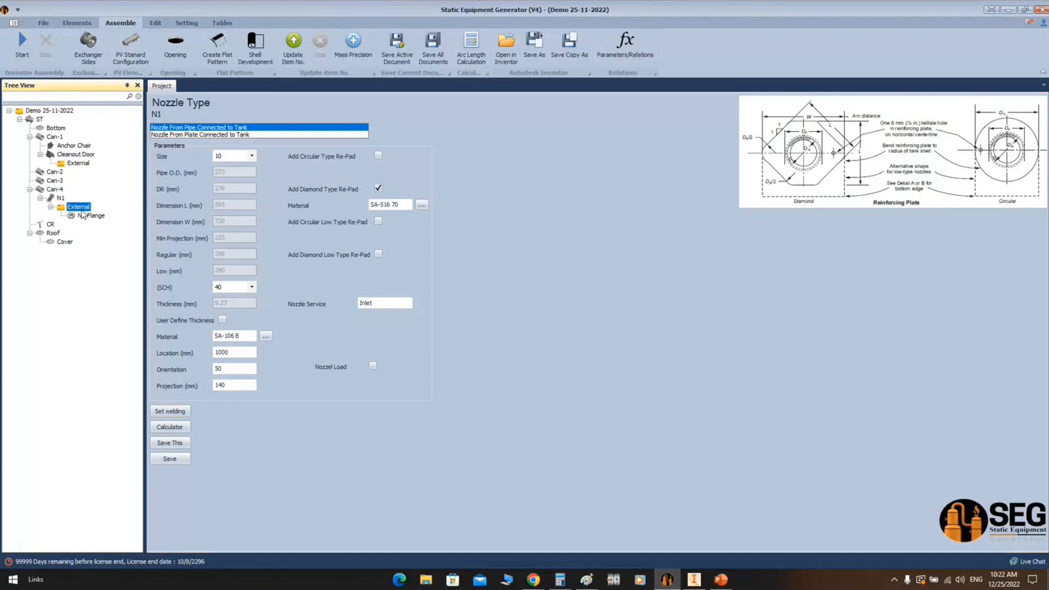
pyautogui.click(76, 22)
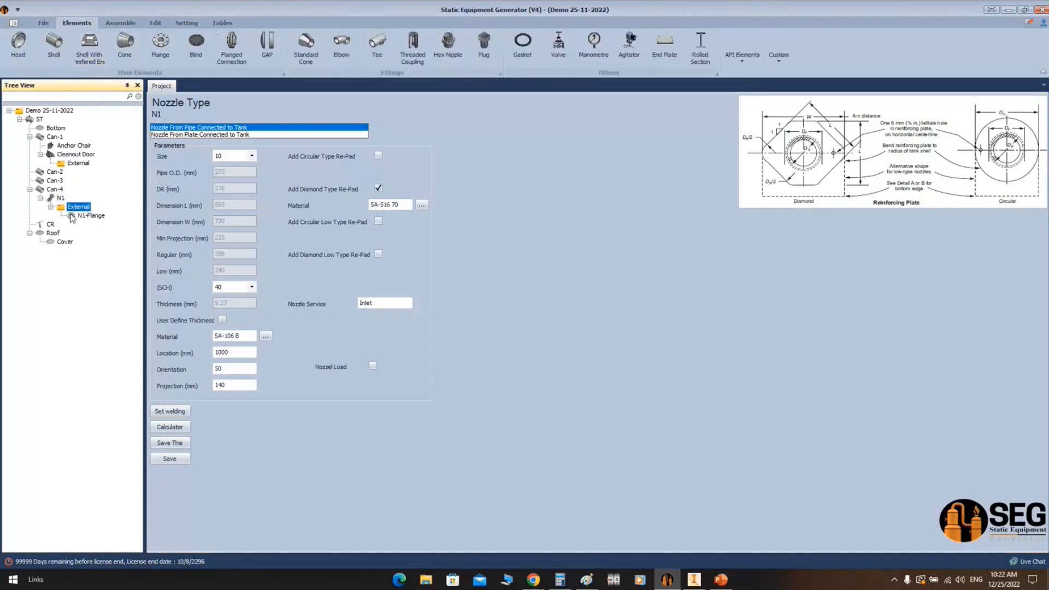
pyautogui.click(526, 49)
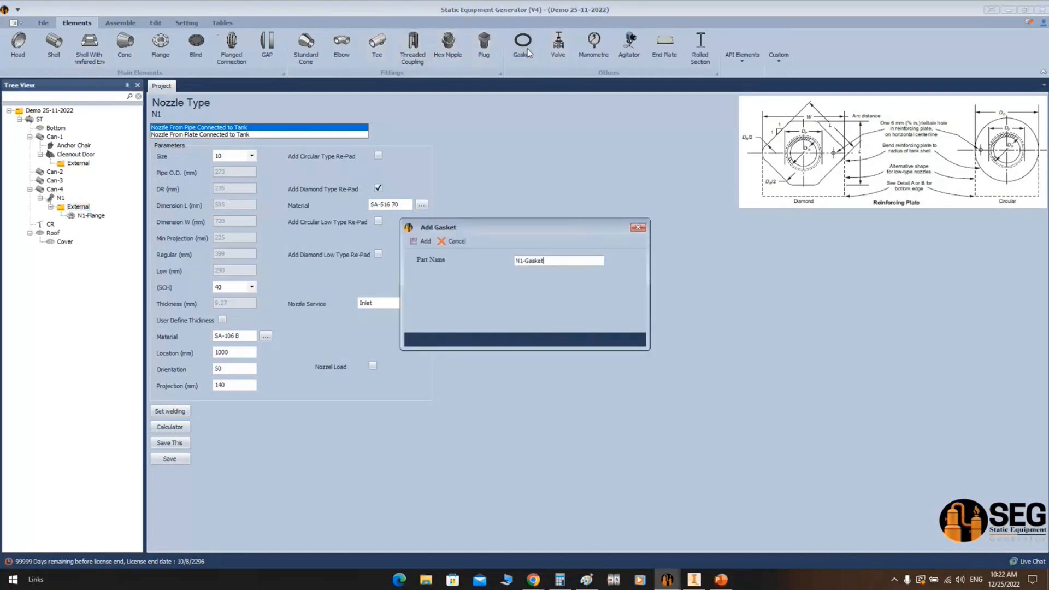
pyautogui.press('Return')
# Define N1-Gasket as an RF Gasket For ASME B16.5 Flanges with size 10 and save it
pyautogui.click(85, 225)
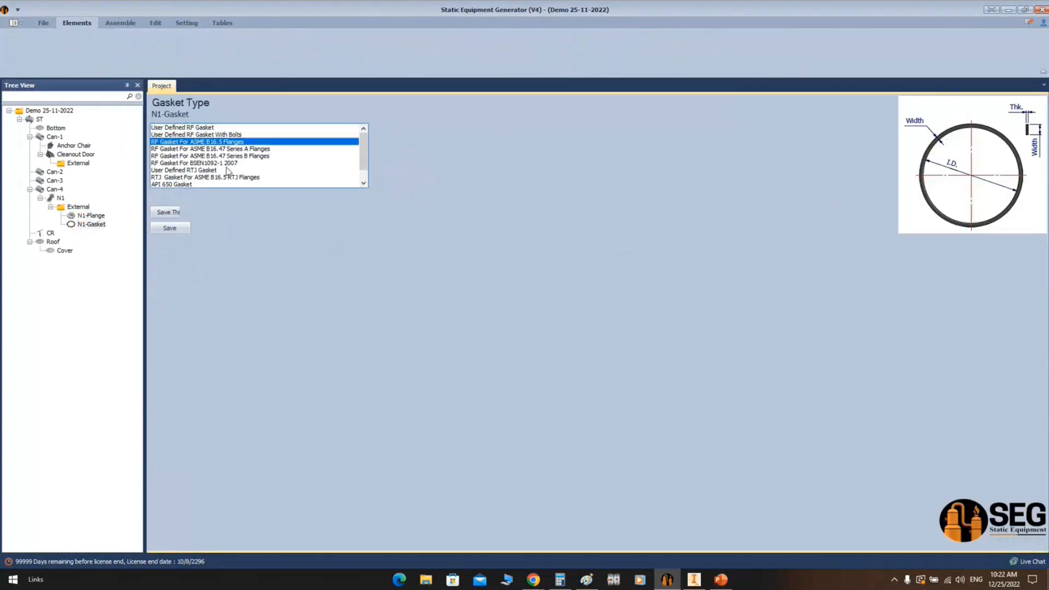
pyautogui.click(298, 224)
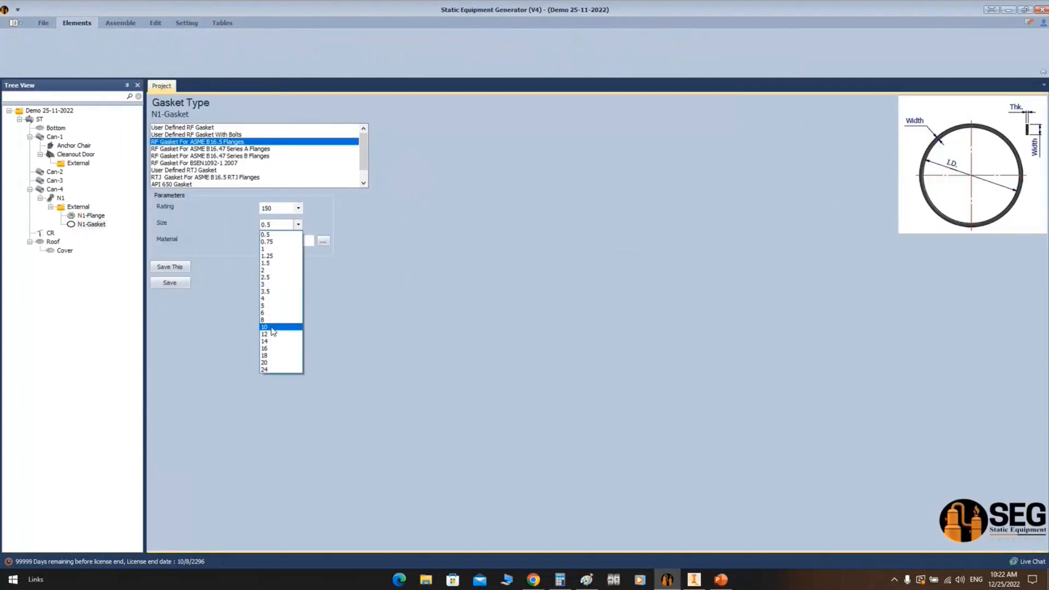
pyautogui.click(272, 327)
pyautogui.click(183, 282)
# Add a second flange named N1-Flange2 to nozzle N1's External group, using the same part as N1-Flange
pyautogui.click(87, 207)
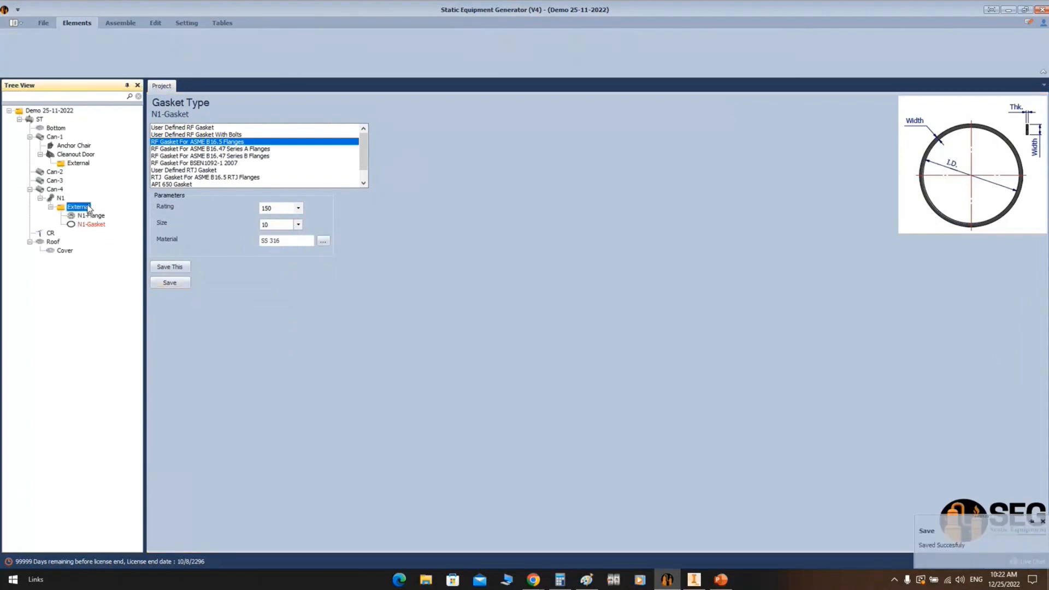
pyautogui.click(163, 44)
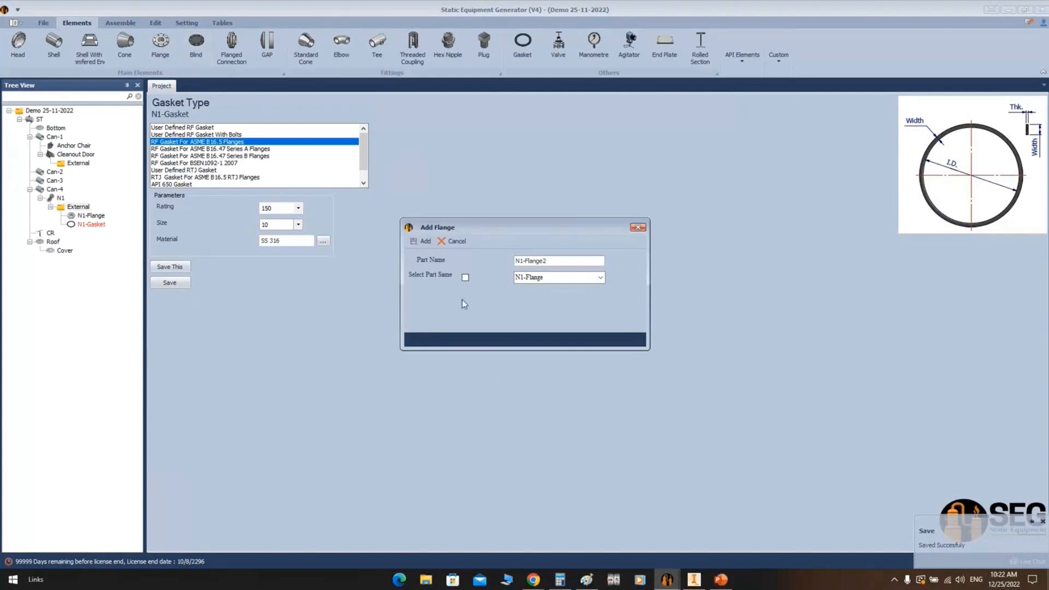
pyautogui.click(465, 277)
pyautogui.click(415, 242)
# Set N1-Flange2 as flipped and save it
pyautogui.click(93, 232)
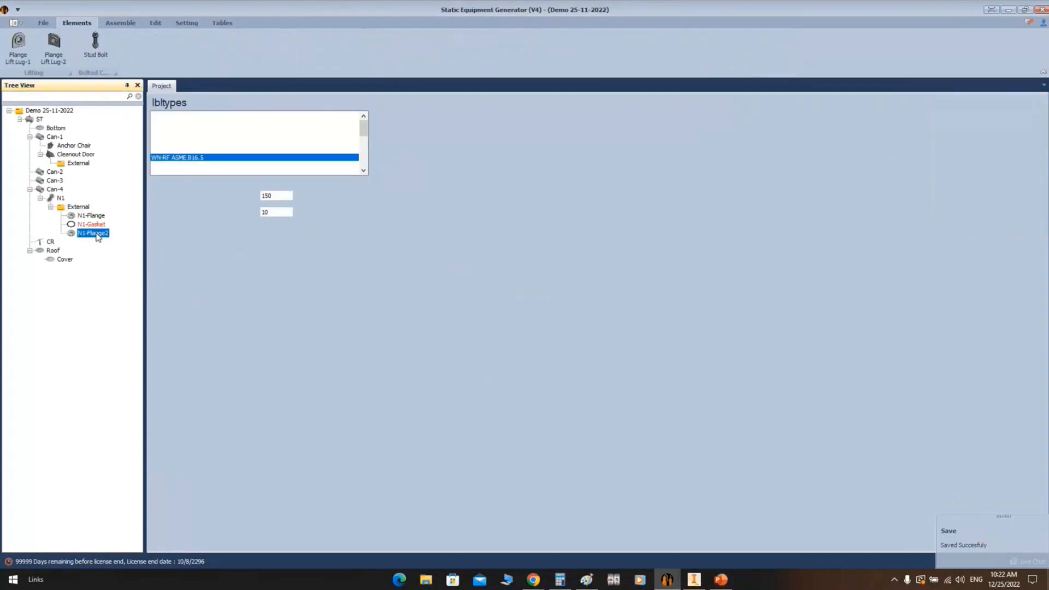
pyautogui.click(264, 305)
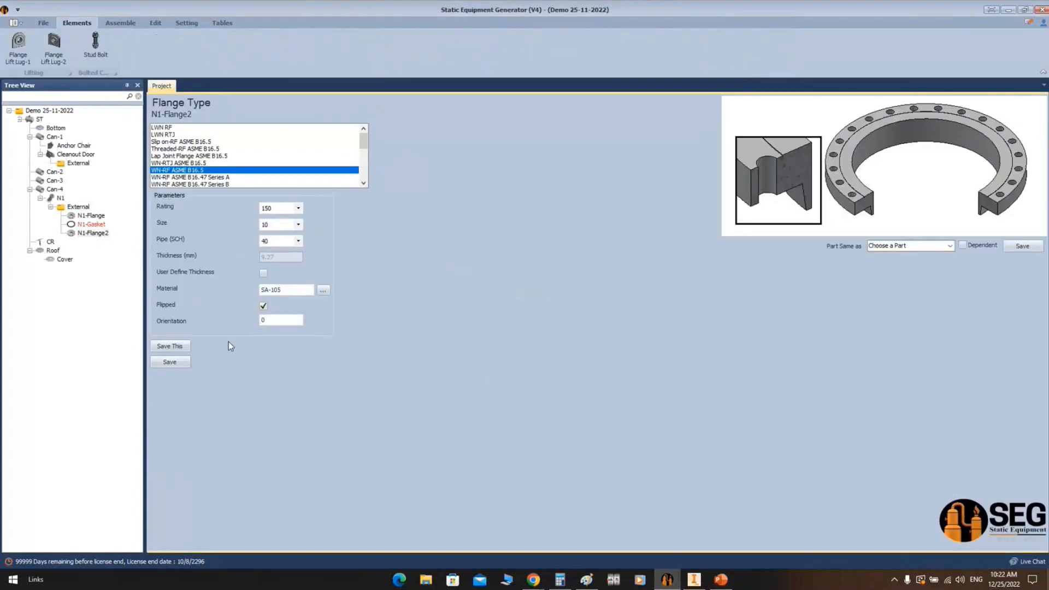
pyautogui.click(170, 362)
# Add a shell part named N1-Pipe1 to nozzle N1's External group
pyautogui.click(82, 207)
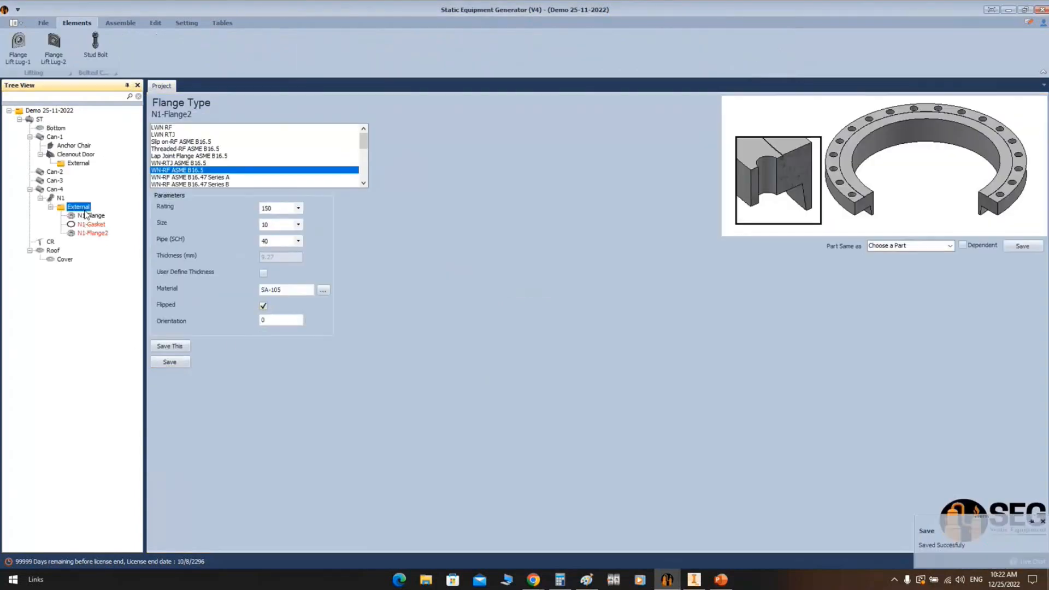
pyautogui.click(54, 49)
pyautogui.write('N1-Pi')
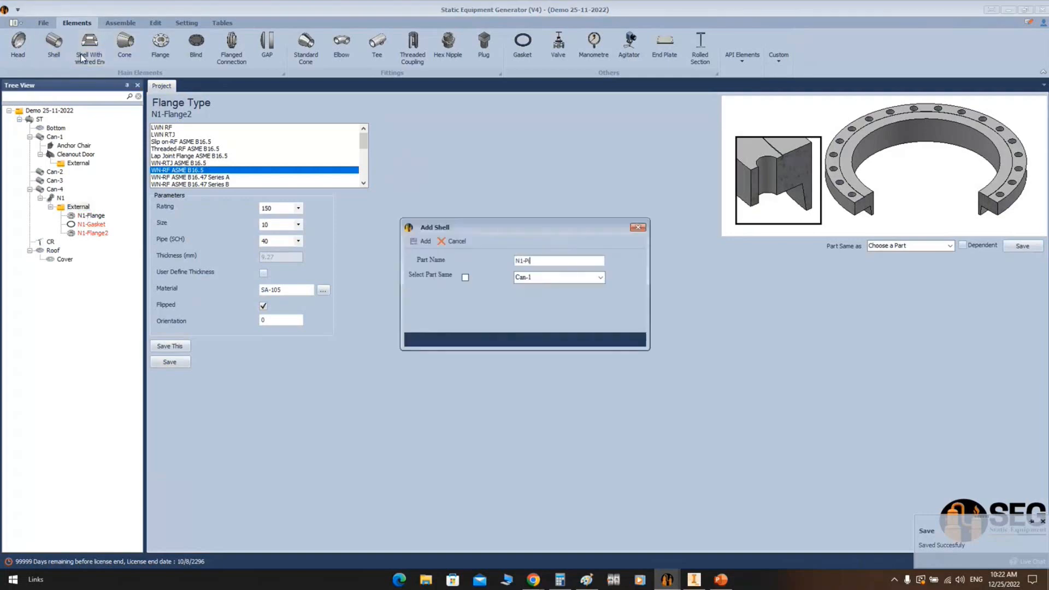
pyautogui.write('pe1')
pyautogui.press('Return')
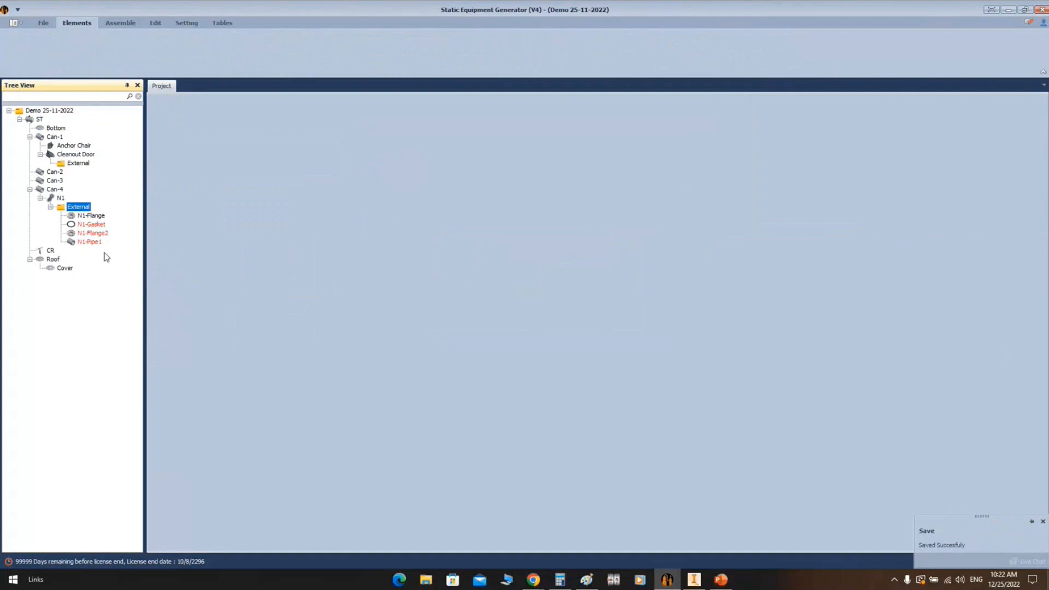
# Define N1-Pipe1 as a pipe with outer diameter 10, schedule 40 and length 800 mm, and save it
pyautogui.click(89, 241)
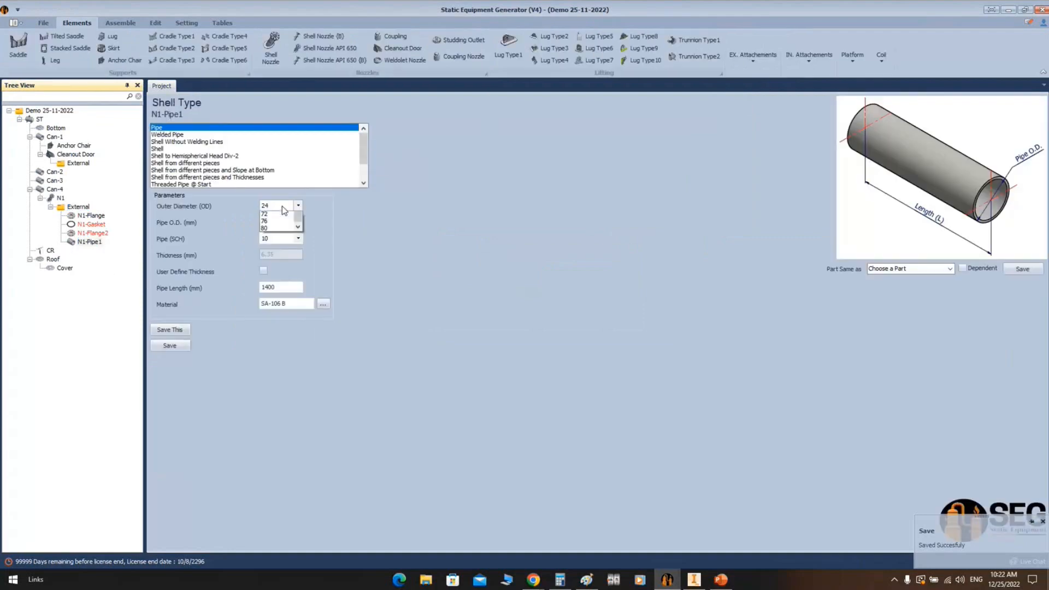
pyautogui.click(282, 206)
pyautogui.click(276, 216)
pyautogui.click(279, 239)
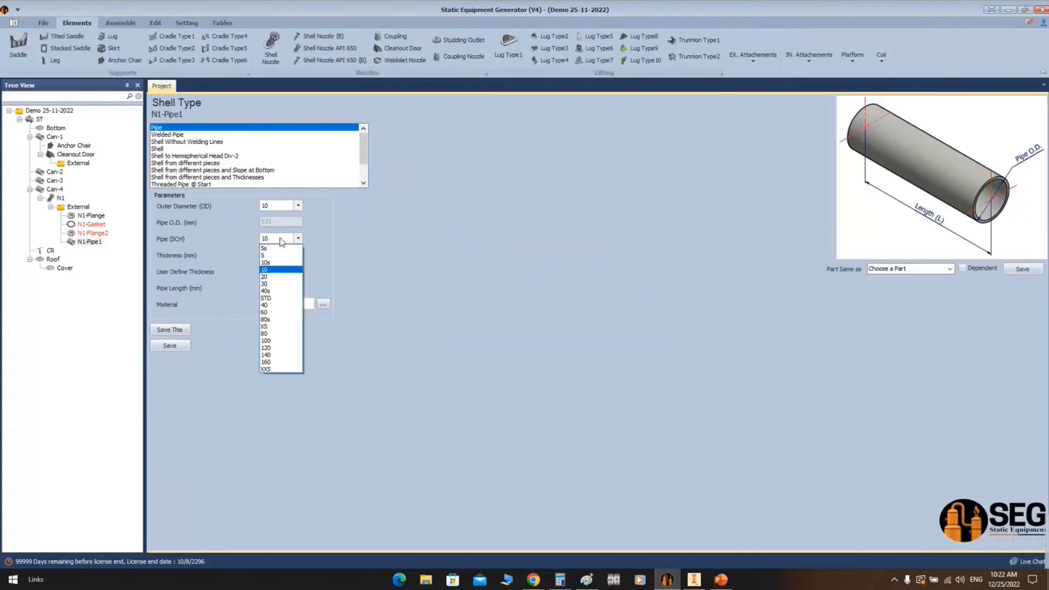
pyautogui.click(265, 305)
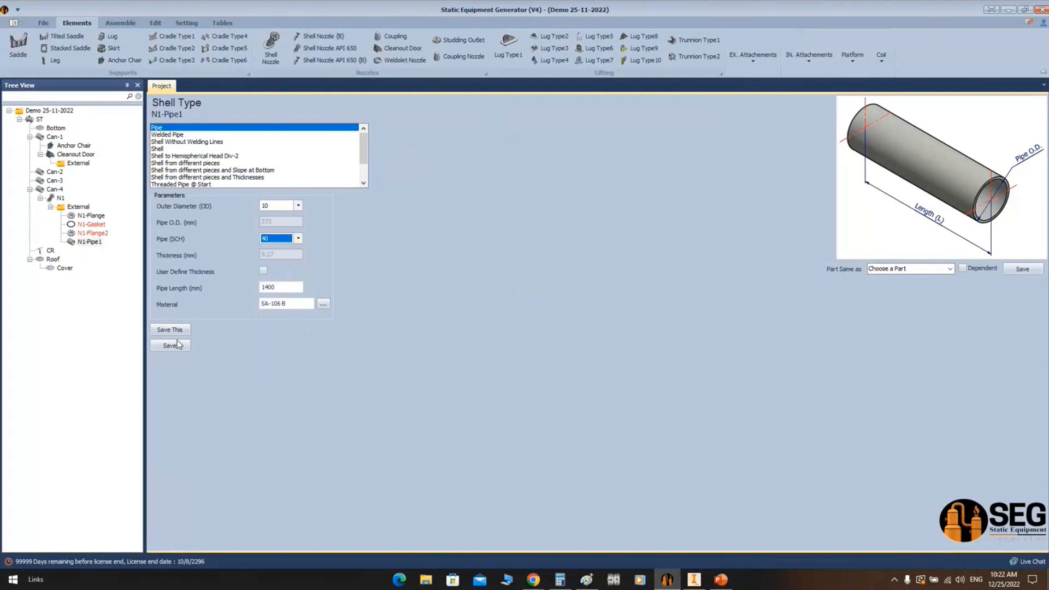
pyautogui.click(186, 290)
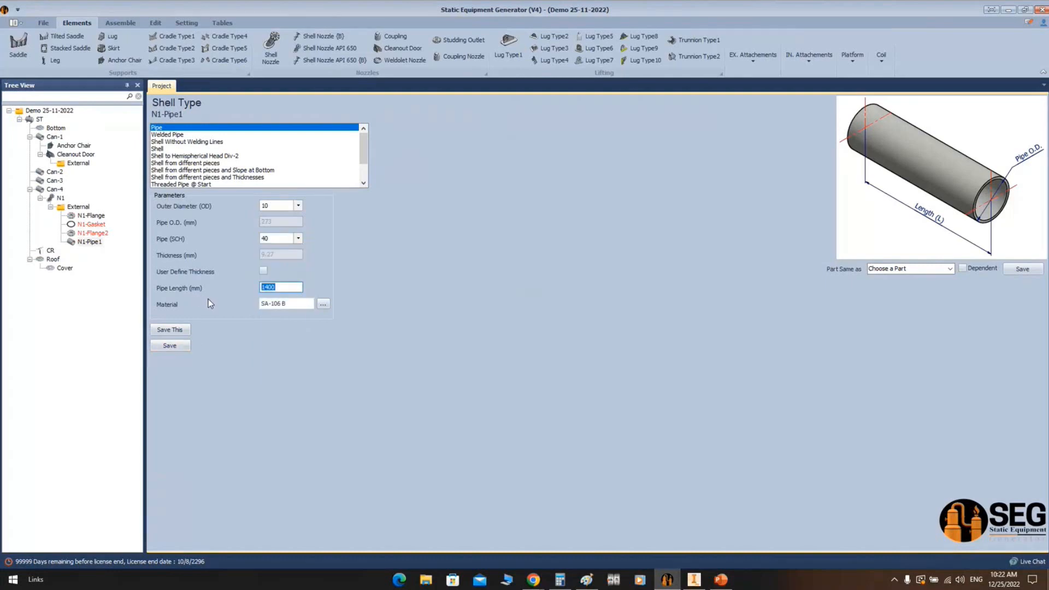
pyautogui.write('1200')
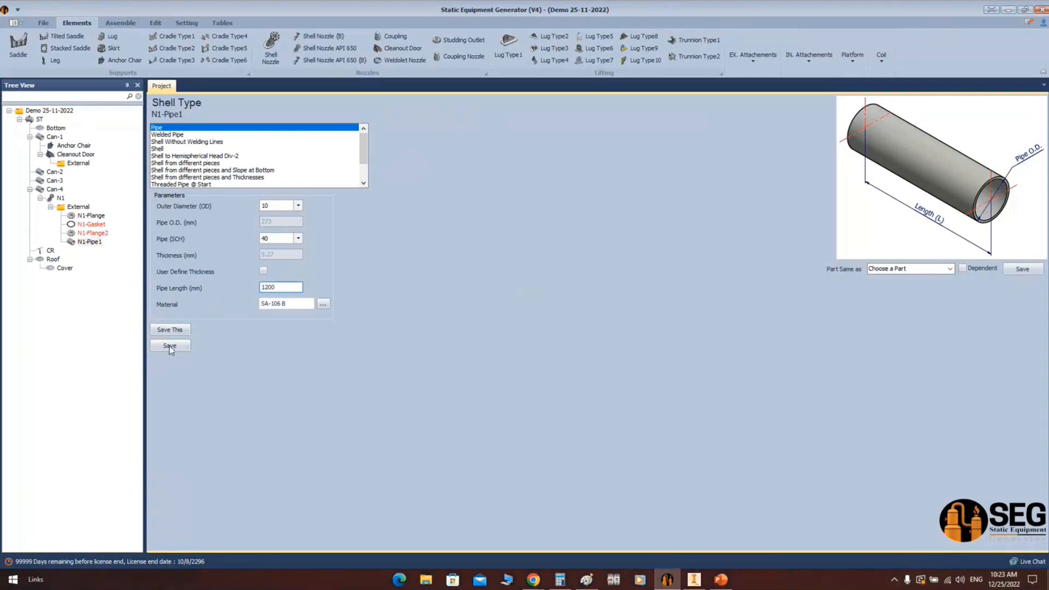
pyautogui.click(236, 291)
pyautogui.write('800')
pyautogui.click(186, 344)
# Add an elbow named N1-Elbow to nozzle N1's External group
pyautogui.click(66, 209)
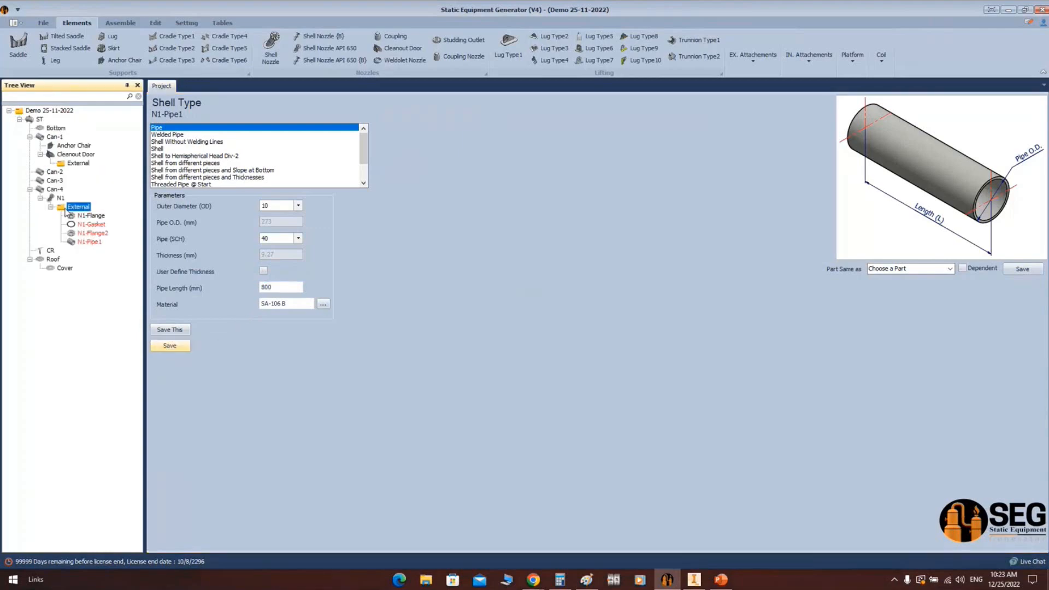
pyautogui.click(342, 43)
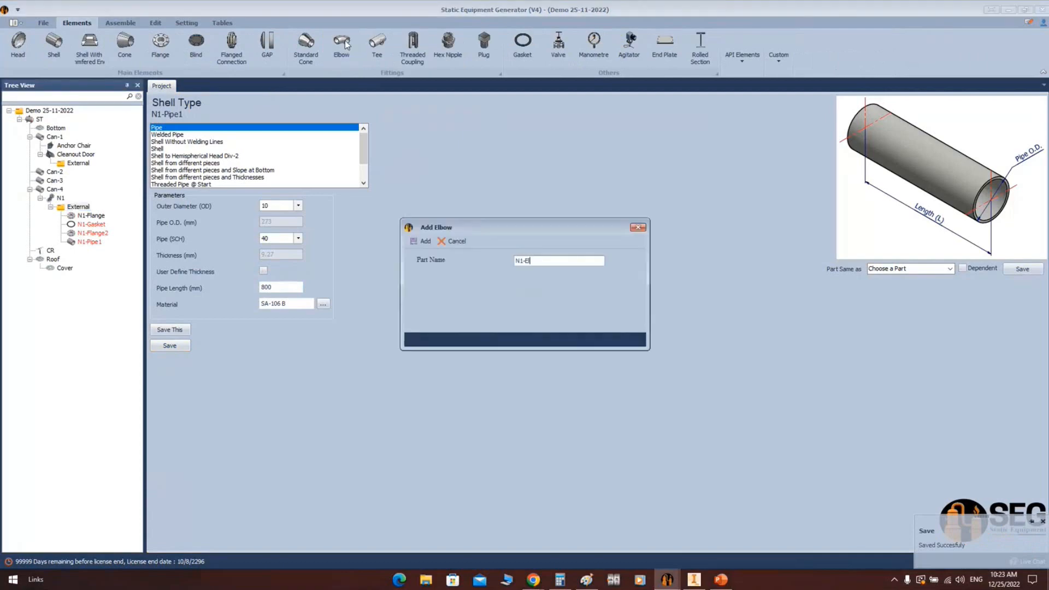
pyautogui.click(424, 240)
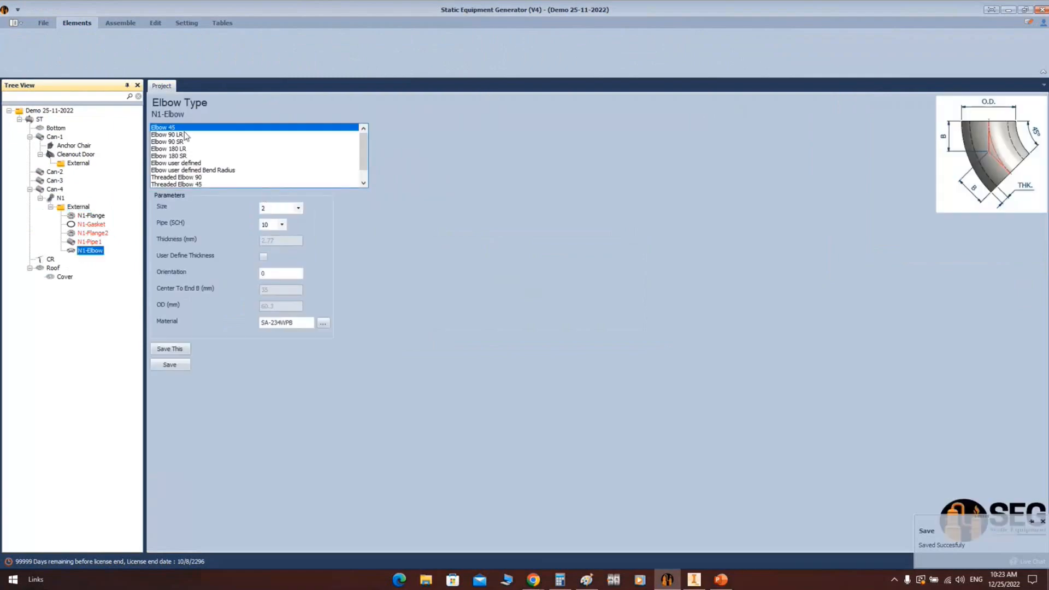
# Define N1-Elbow as an Elbow 90 LR with size 10 and pipe schedule 40, and save it
pyautogui.click(173, 137)
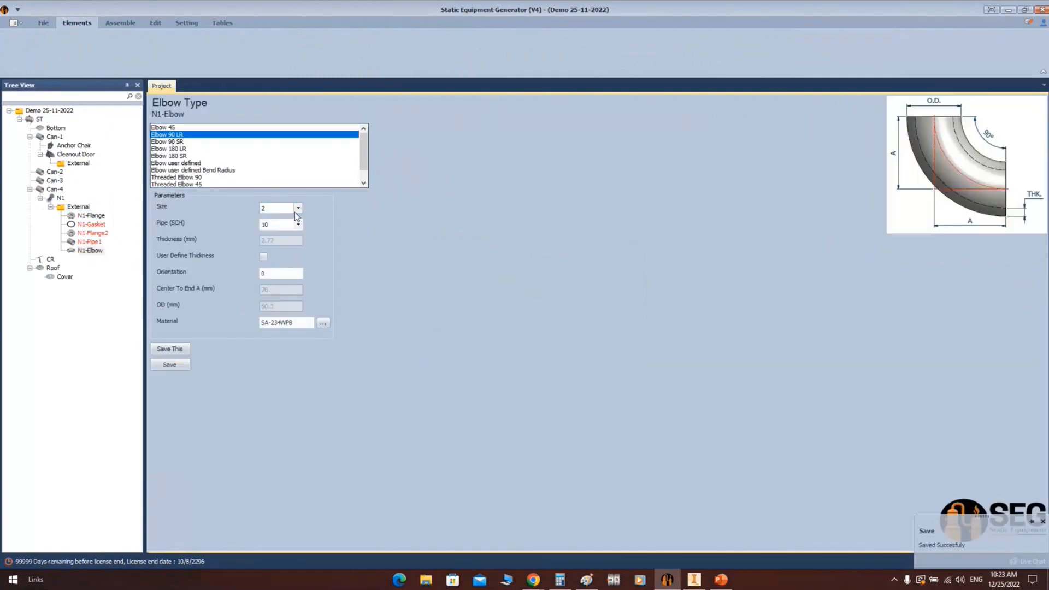
pyautogui.click(298, 208)
pyautogui.click(272, 298)
pyautogui.click(298, 225)
pyautogui.click(281, 299)
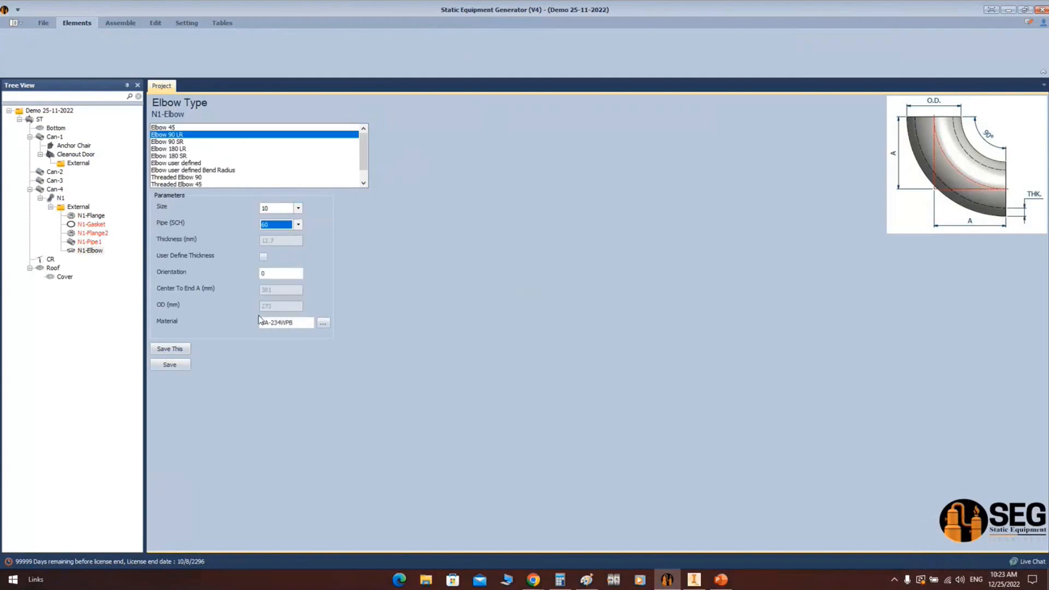
pyautogui.click(288, 222)
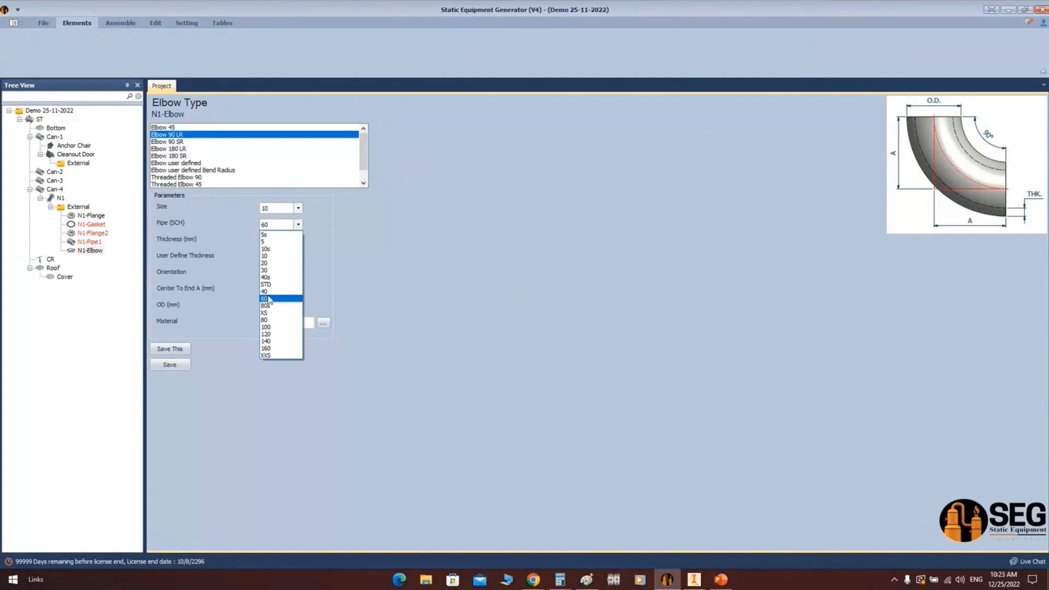
pyautogui.click(264, 291)
pyautogui.click(178, 364)
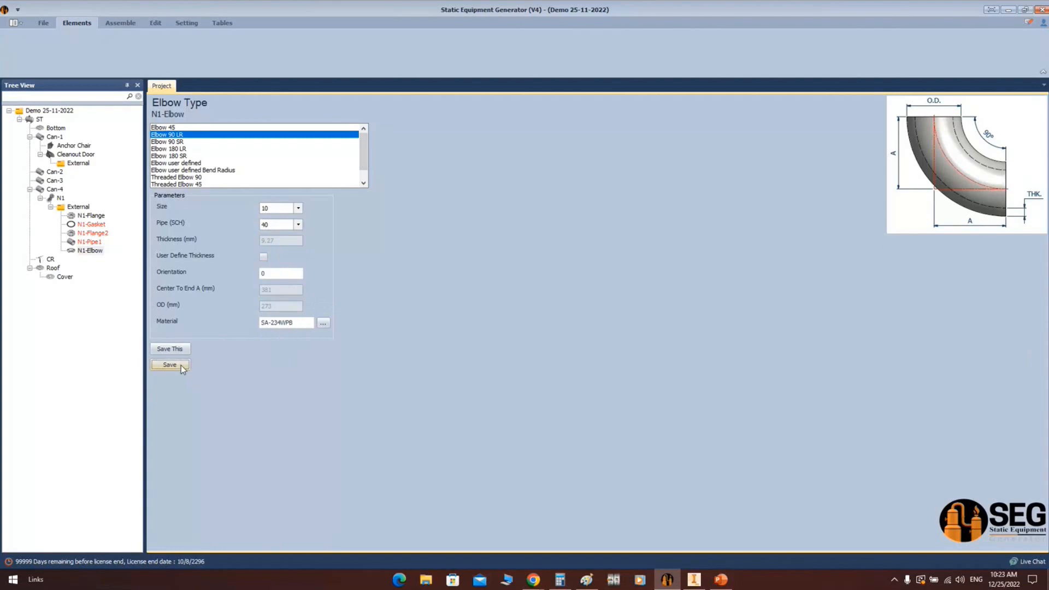
# Generate the new nozzle N1 parts in the tank assembly and switch to Inventor
pyautogui.click(128, 26)
pyautogui.click(694, 580)
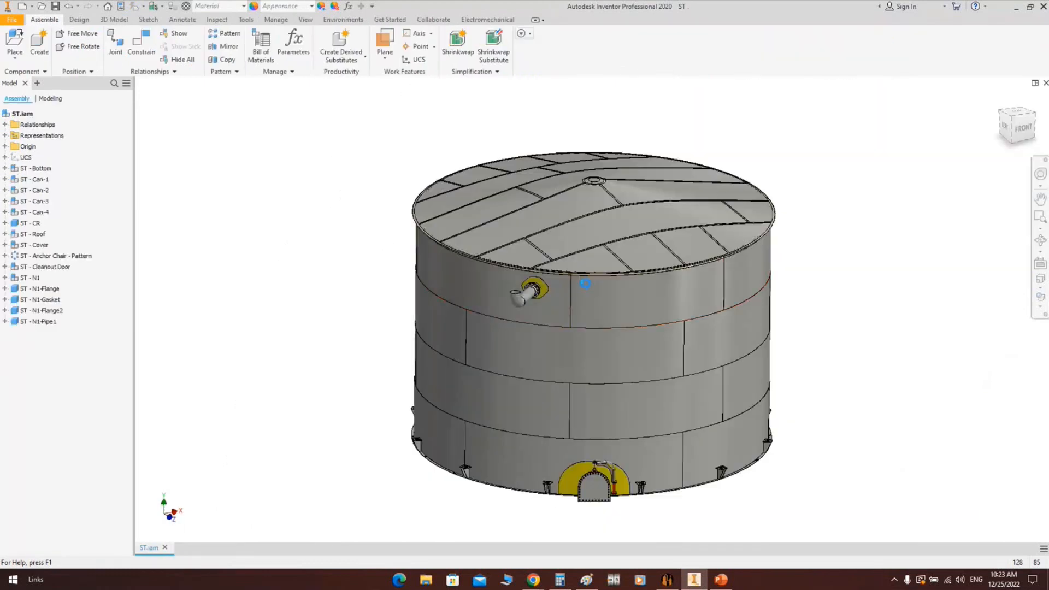
# Examine nozzle N1's flanges, pipe and elbow direction on the tank model from close up and from the side
pyautogui.click(1039, 241)
pyautogui.moveTo(579, 328); pyautogui.dragTo(526, 342)
pyautogui.scroll(-10, 519, 333)
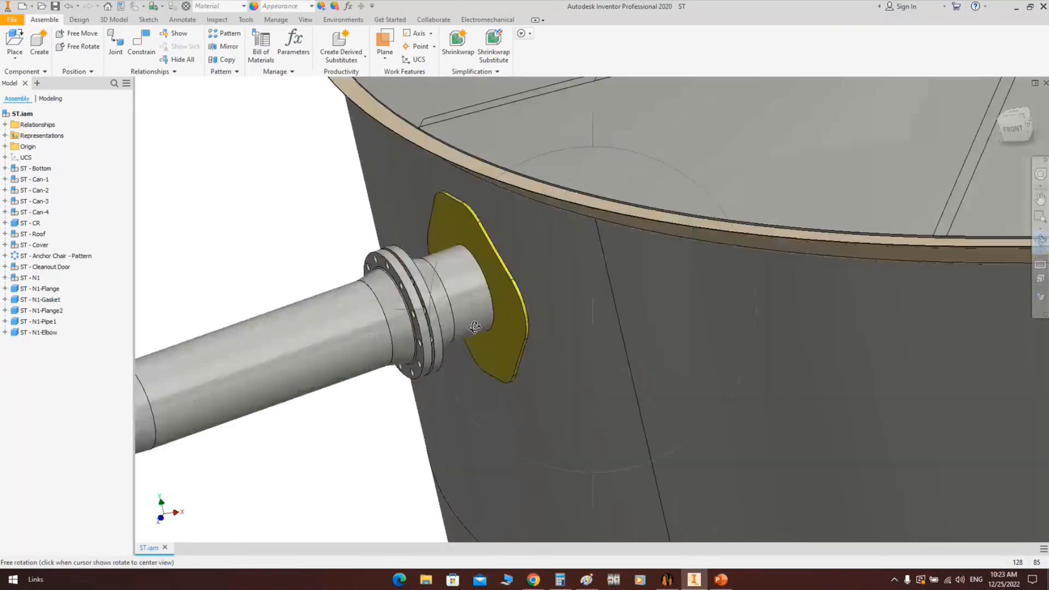
pyautogui.scroll(6, 509, 324)
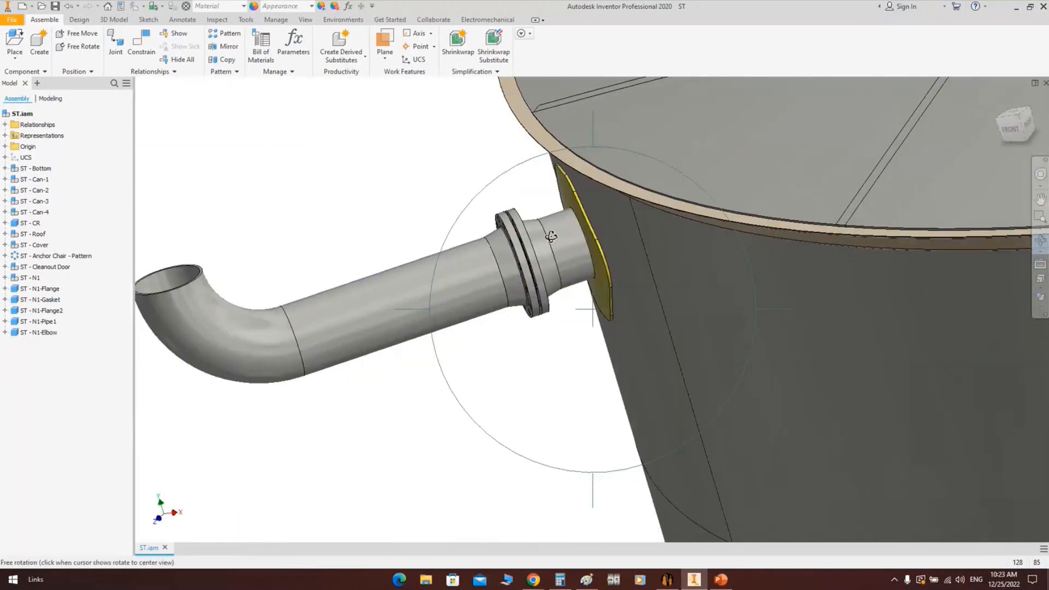
pyautogui.scroll(5, 579, 289)
pyautogui.moveTo(573, 292); pyautogui.dragTo(756, 287)
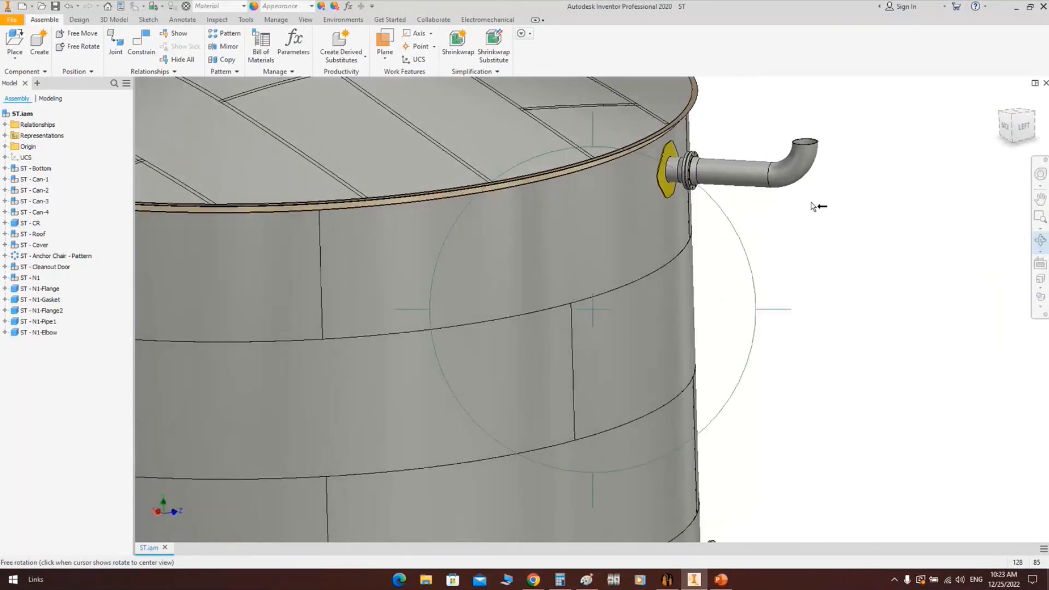
pyautogui.scroll(3, 738, 190)
pyautogui.scroll(3, 691, 249)
pyautogui.moveTo(683, 306); pyautogui.dragTo(649, 304)
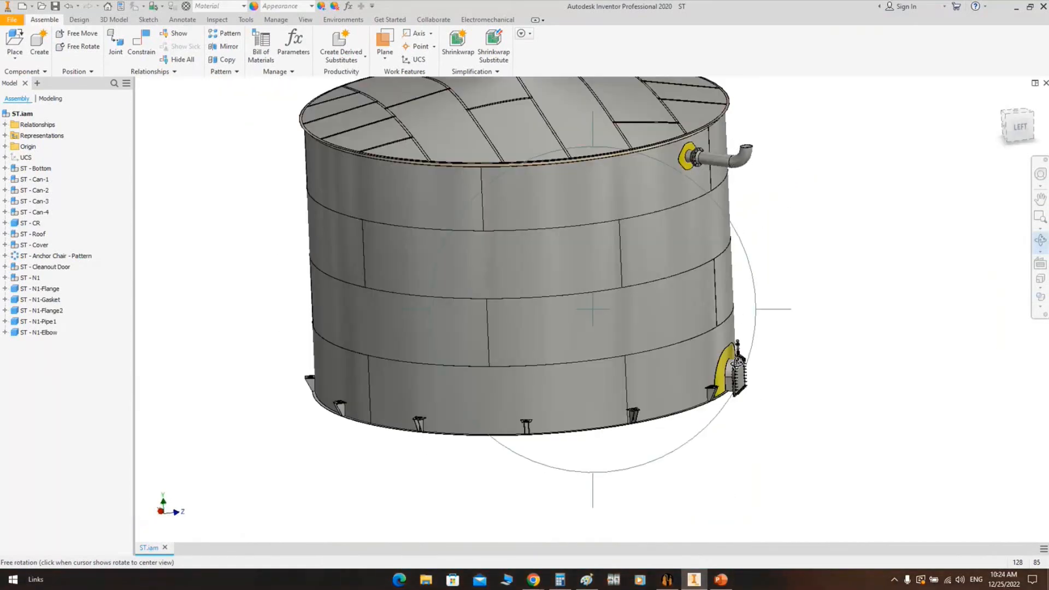
pyautogui.rightClick(776, 267)
pyautogui.click(819, 265)
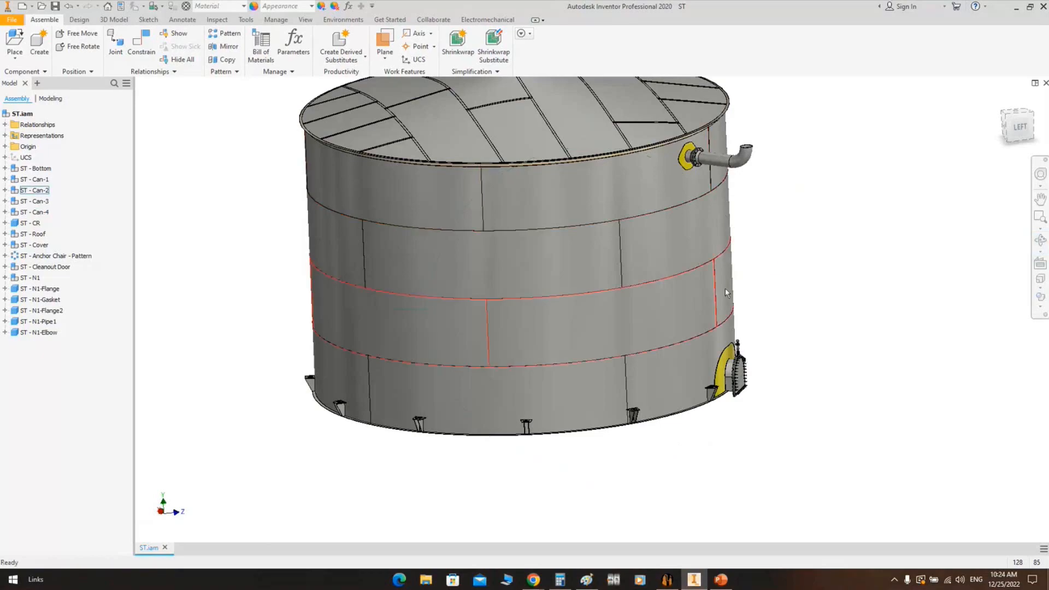
# Return to Static Equipment Generator, set N1-Elbow's orientation to 180 and save it
pyautogui.click(669, 581)
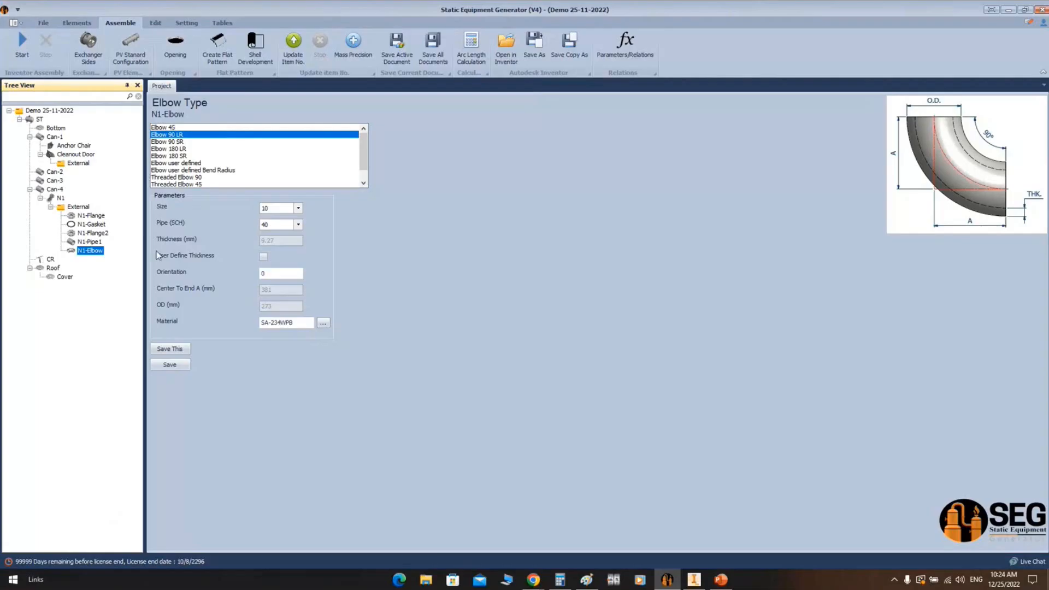
pyautogui.click(260, 273)
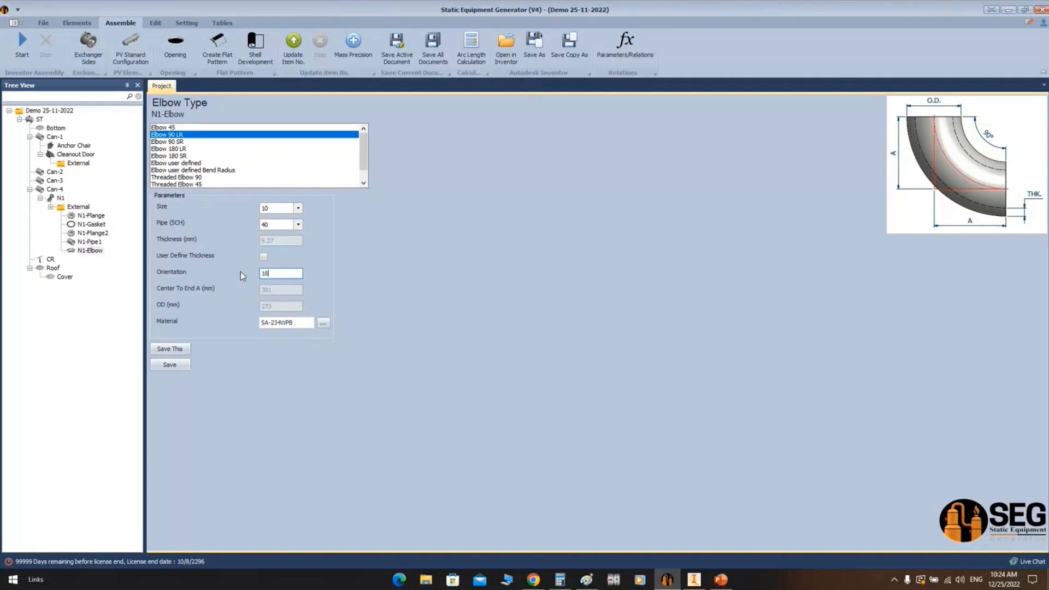
pyautogui.click(186, 364)
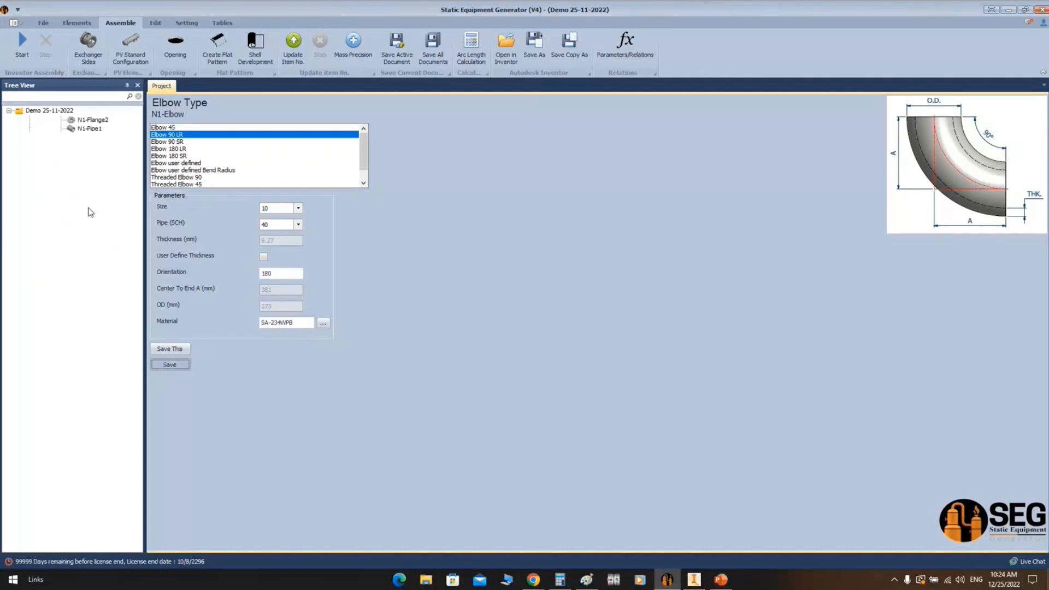
# Add a shell part named N1-Pipe2 to nozzle N1's External group, using the same part as N1-Pipe1
pyautogui.scroll(1, 114, 41)
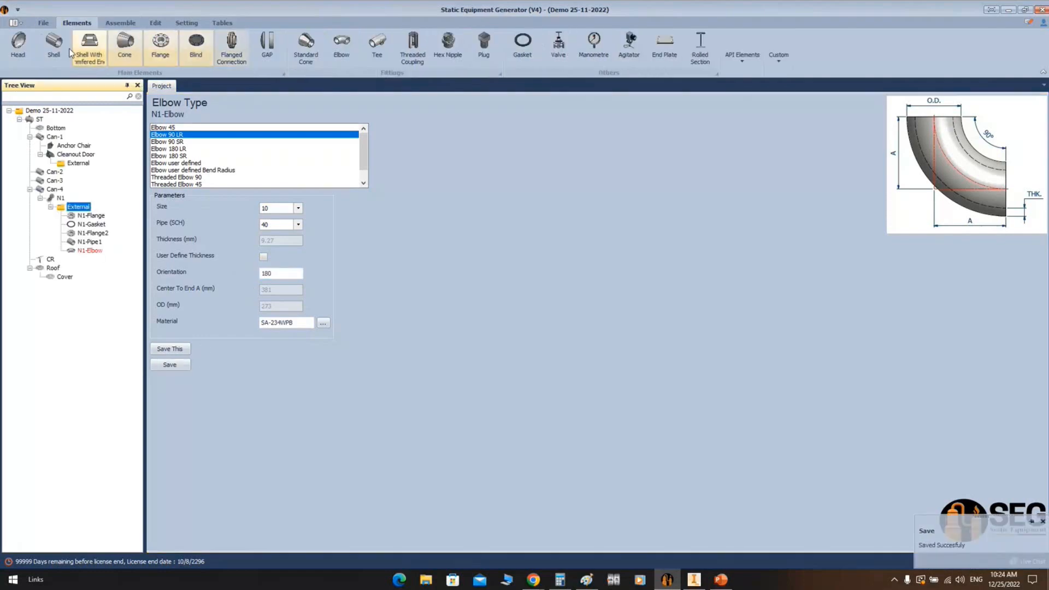
pyautogui.click(64, 52)
pyautogui.write('N1-Pipe2')
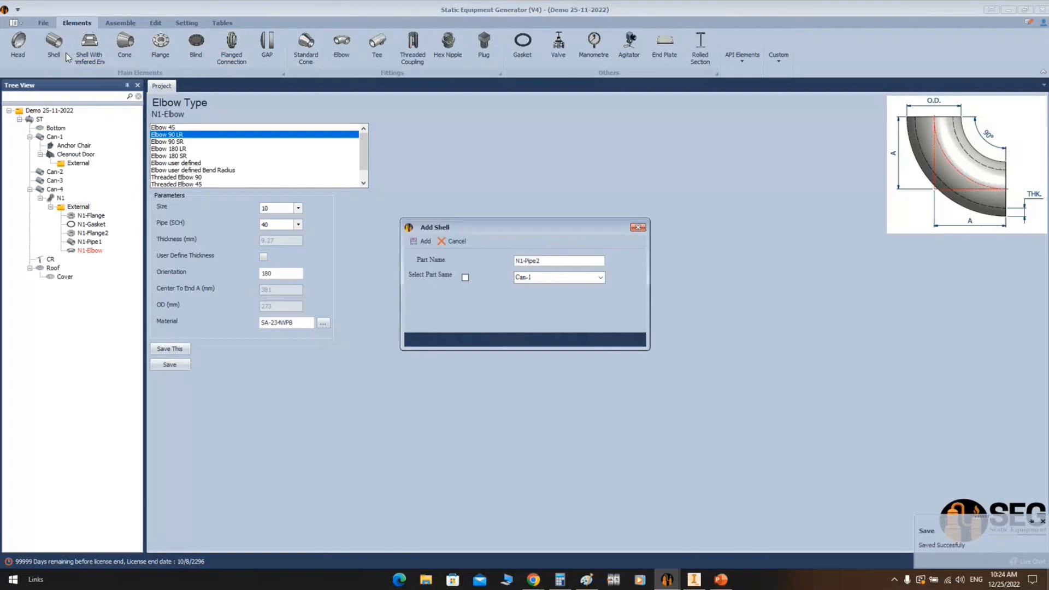
pyautogui.click(600, 277)
pyautogui.click(547, 321)
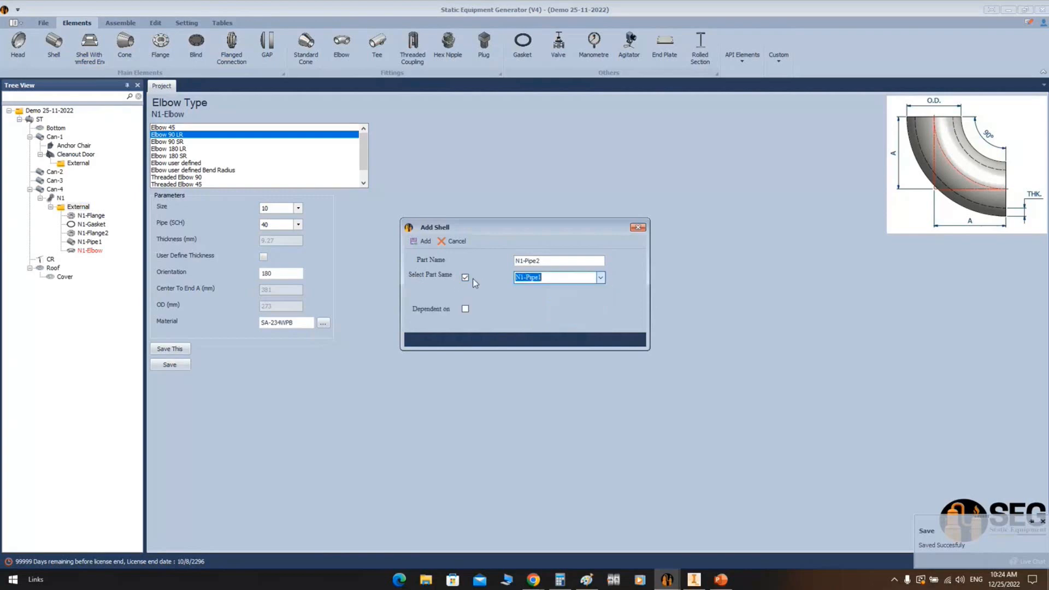
pyautogui.click(424, 242)
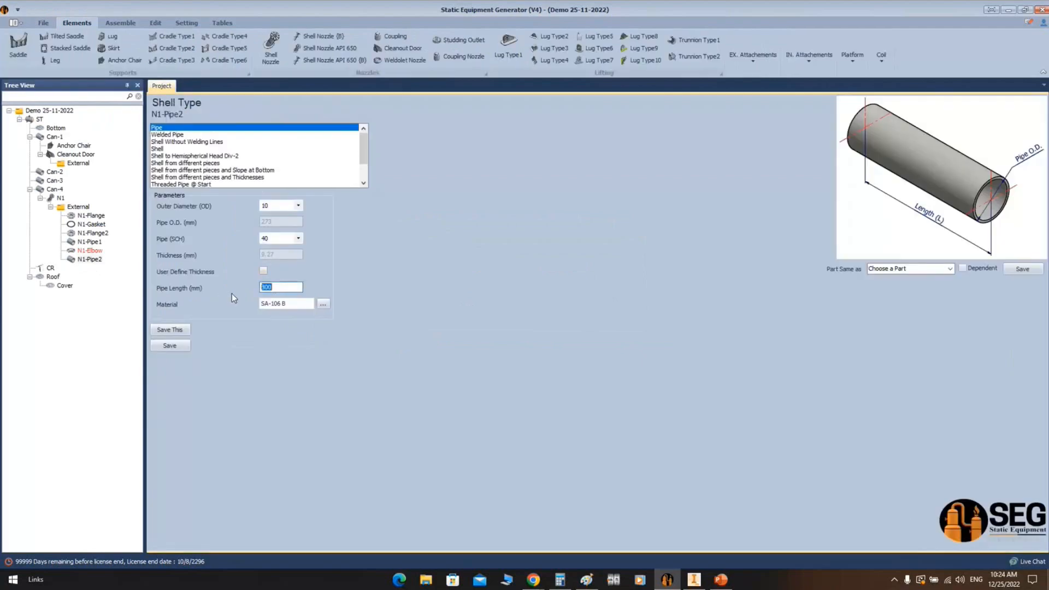
# Set N1-Pipe2's length to 4000 mm and save it
pyautogui.write('45')
pyautogui.write('00')
pyautogui.click(170, 346)
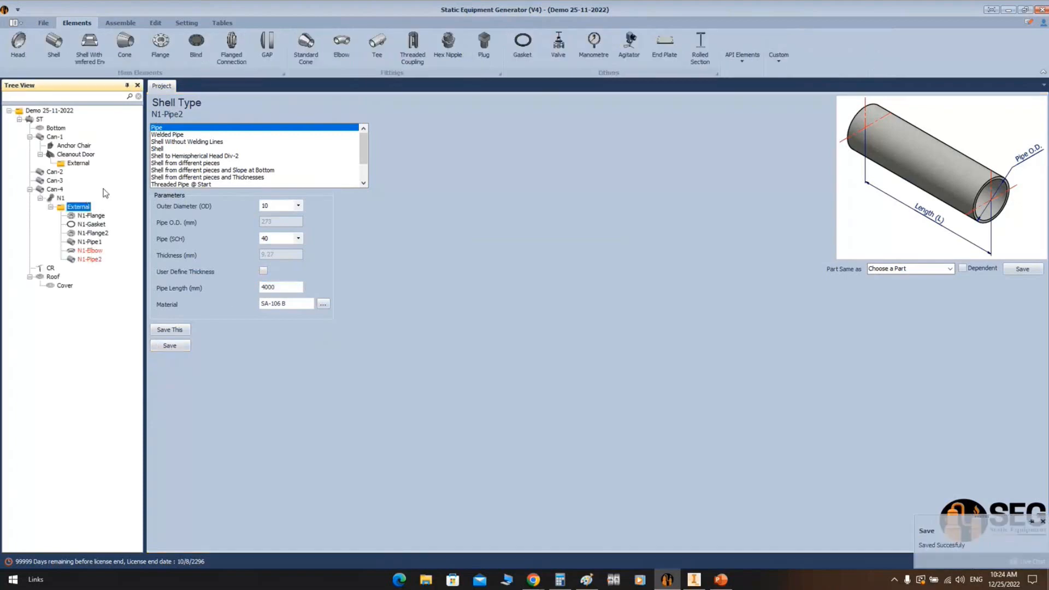
# Add an elbow named N1-Elbow2 to nozzle N1's External group, using the same part as N1-Elbow
pyautogui.click(344, 46)
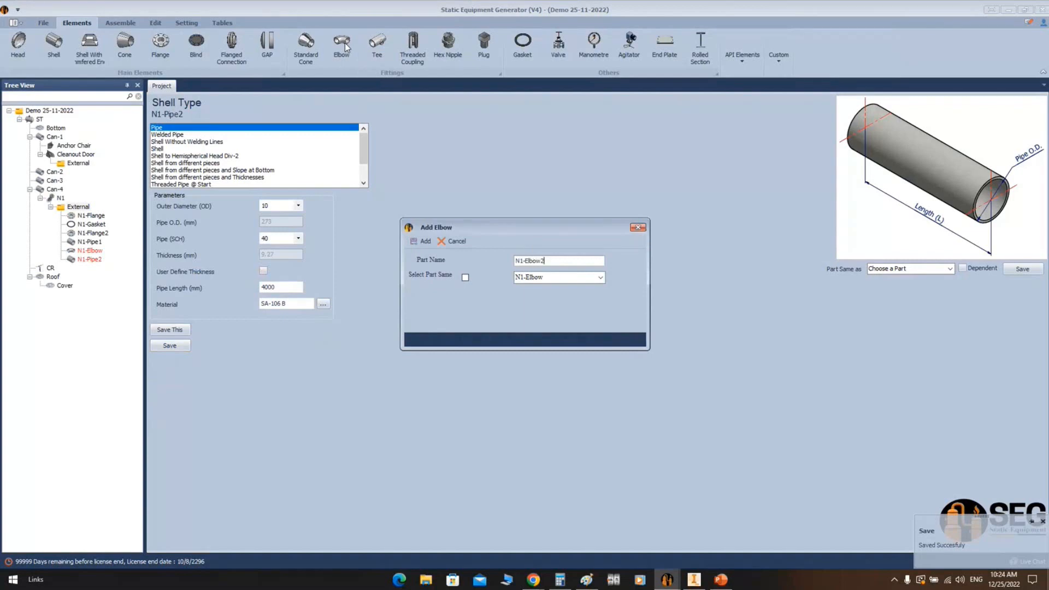
pyautogui.click(465, 277)
pyautogui.click(422, 241)
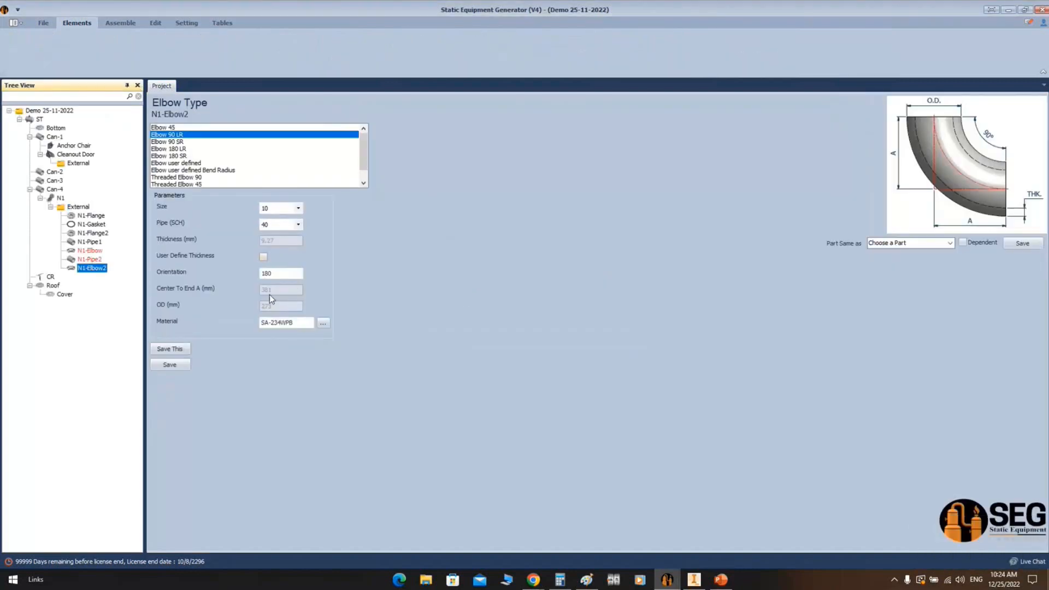
# Set N1-Elbow2's orientation to 0, save it, and select nozzle N1's External group
pyautogui.moveTo(277, 273); pyautogui.dragTo(228, 273)
pyautogui.write('0')
pyautogui.click(186, 363)
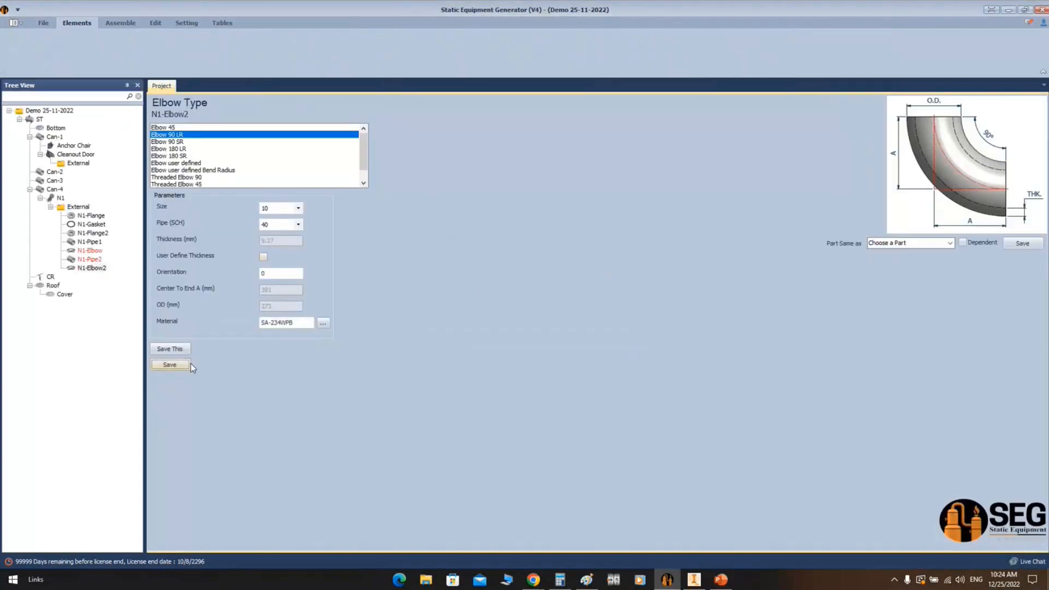
pyautogui.click(78, 207)
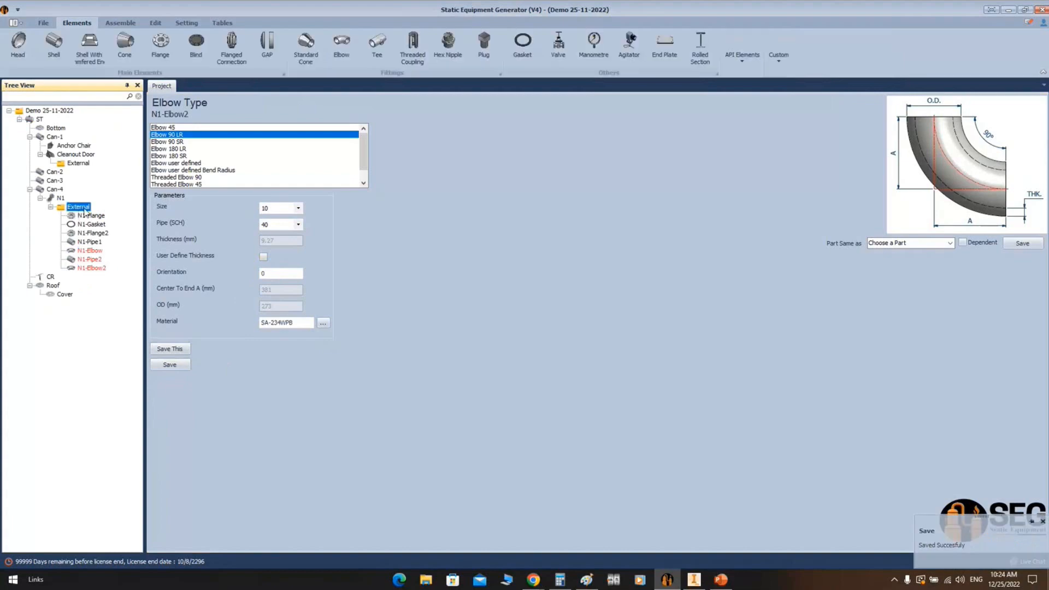
# Add a standard cone named N1-Ec-Reducer to nozzle N1's External group and set its type to Standard Eccentric Cone
pyautogui.click(312, 43)
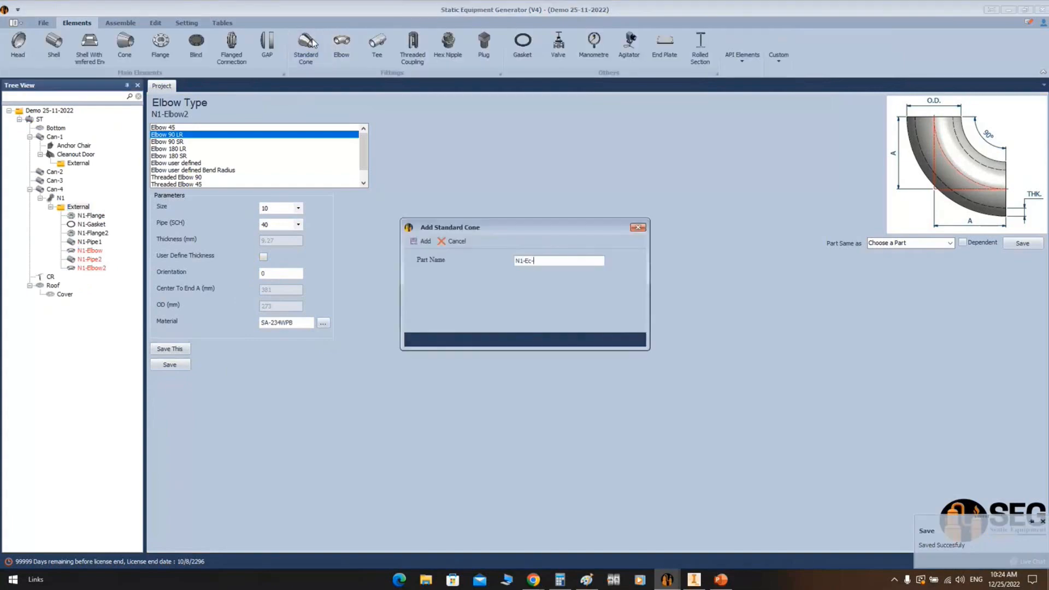
pyautogui.press('Return')
pyautogui.click(111, 278)
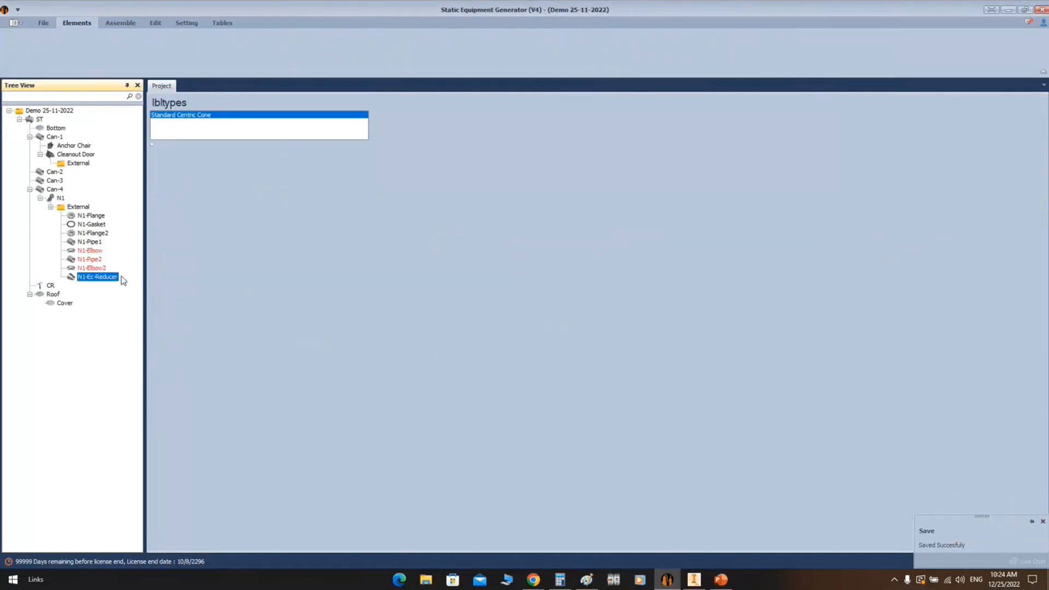
pyautogui.click(206, 135)
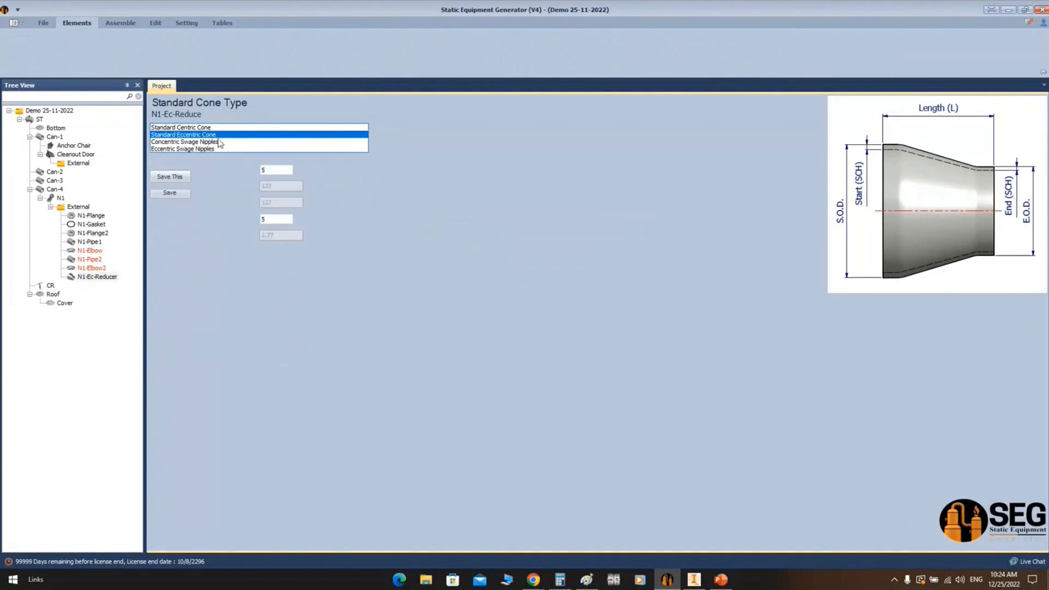
# Set N1-Ec-Reducer's start outer diameter to 10 and end outer diameter to 8, both with schedule 40, and save it
pyautogui.click(299, 171)
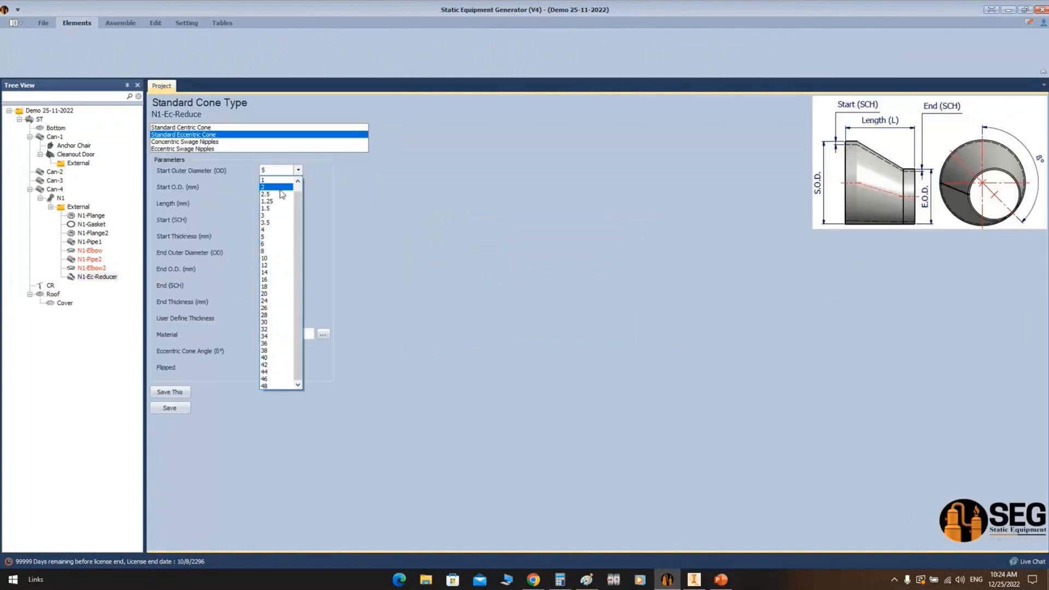
pyautogui.click(276, 261)
pyautogui.click(297, 219)
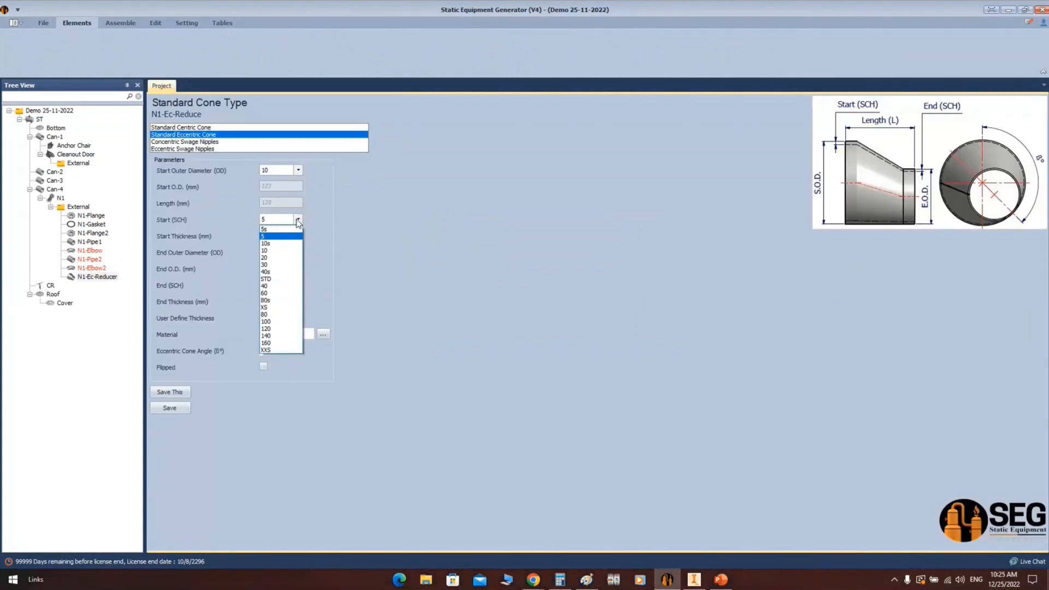
pyautogui.click(295, 284)
pyautogui.click(298, 251)
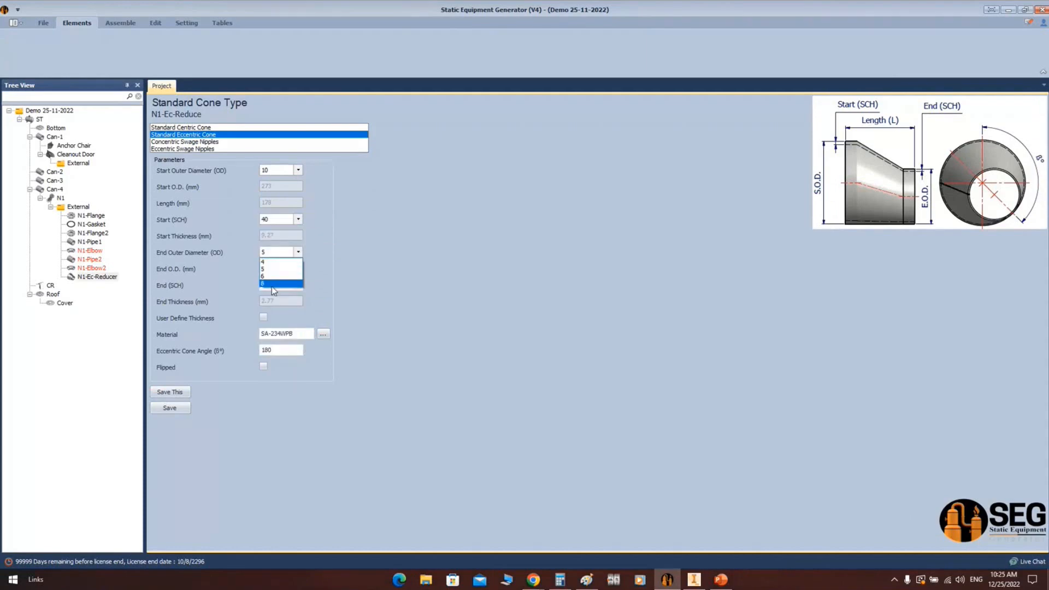
pyautogui.click(270, 285)
pyautogui.click(298, 284)
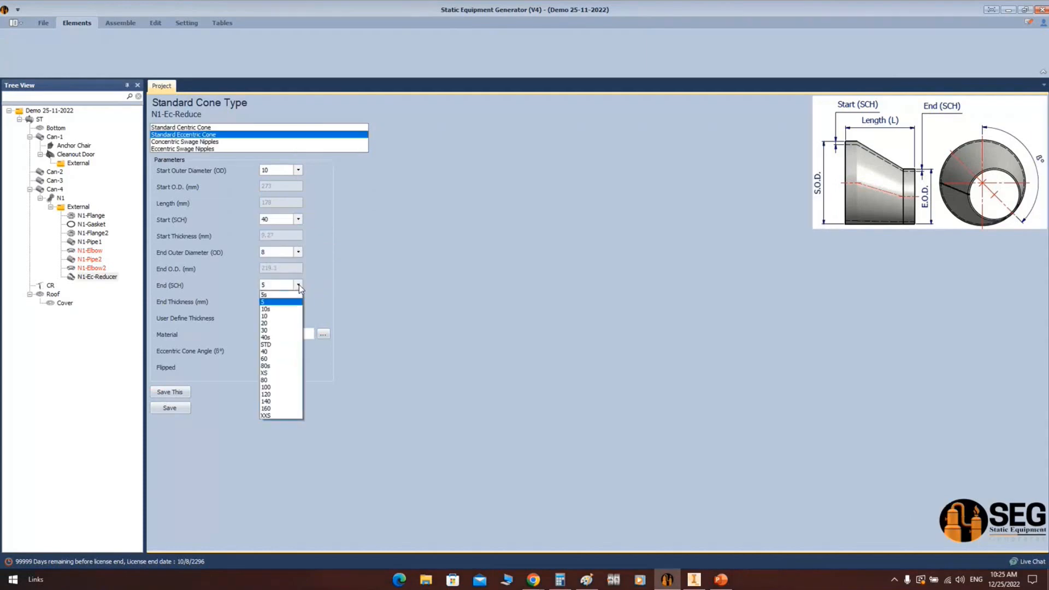
pyautogui.click(267, 352)
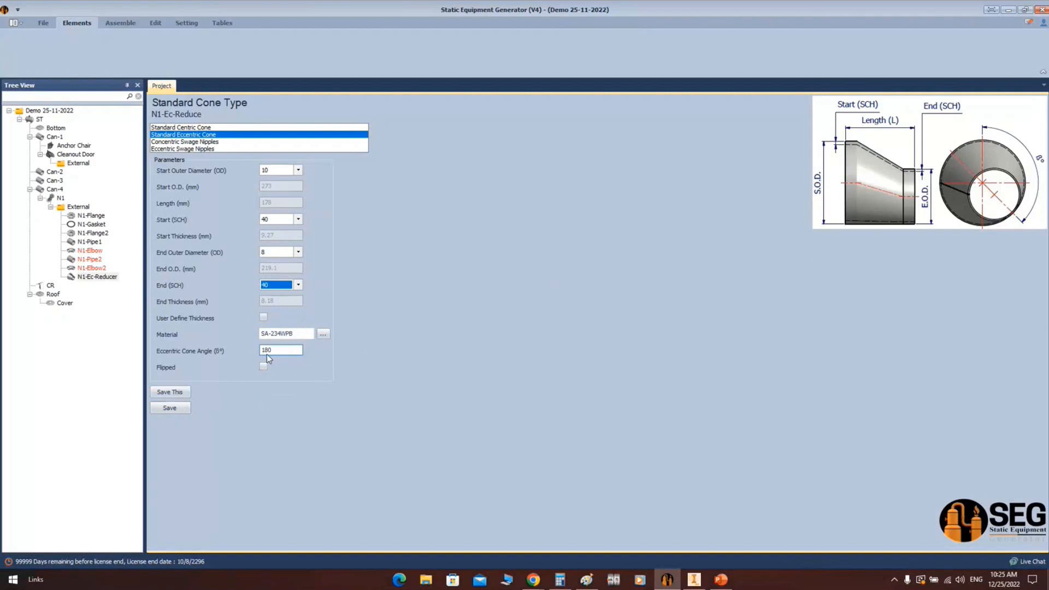
pyautogui.click(166, 410)
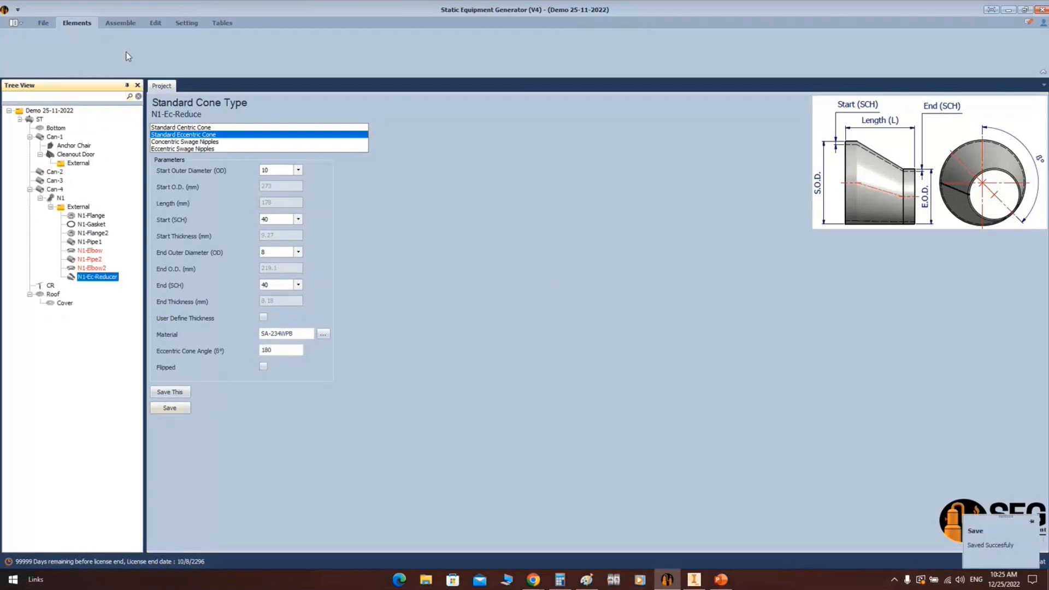
# Generate the updated tank assembly in Inventor and inspect nozzle N1's external piping and reducer on the model
pyautogui.click(120, 22)
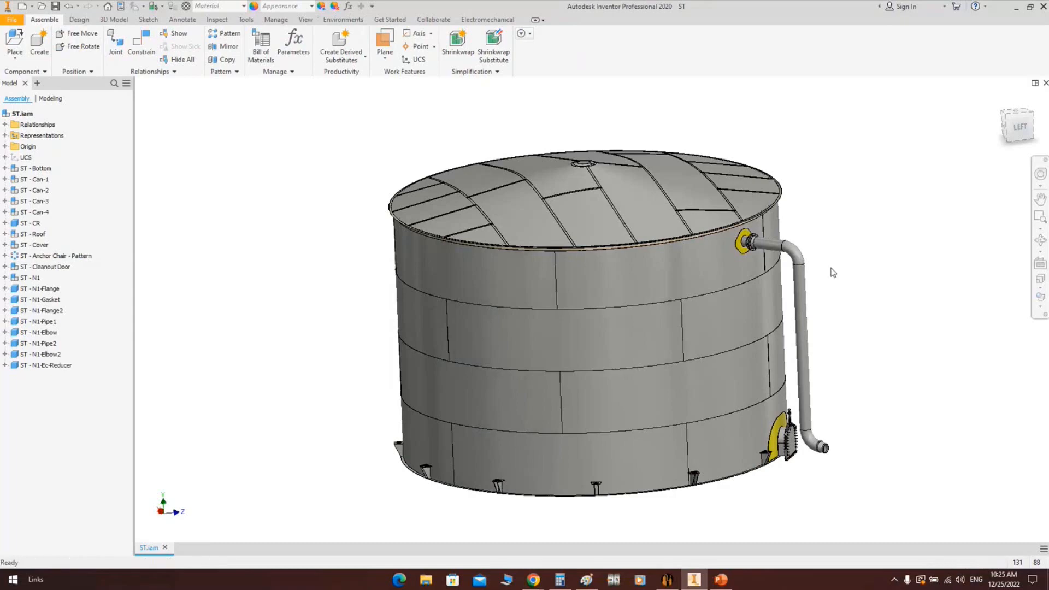
pyautogui.scroll(-5, 843, 495)
pyautogui.click(1040, 240)
pyautogui.moveTo(739, 260); pyautogui.dragTo(601, 318)
pyautogui.rightClick(722, 235)
pyautogui.click(760, 236)
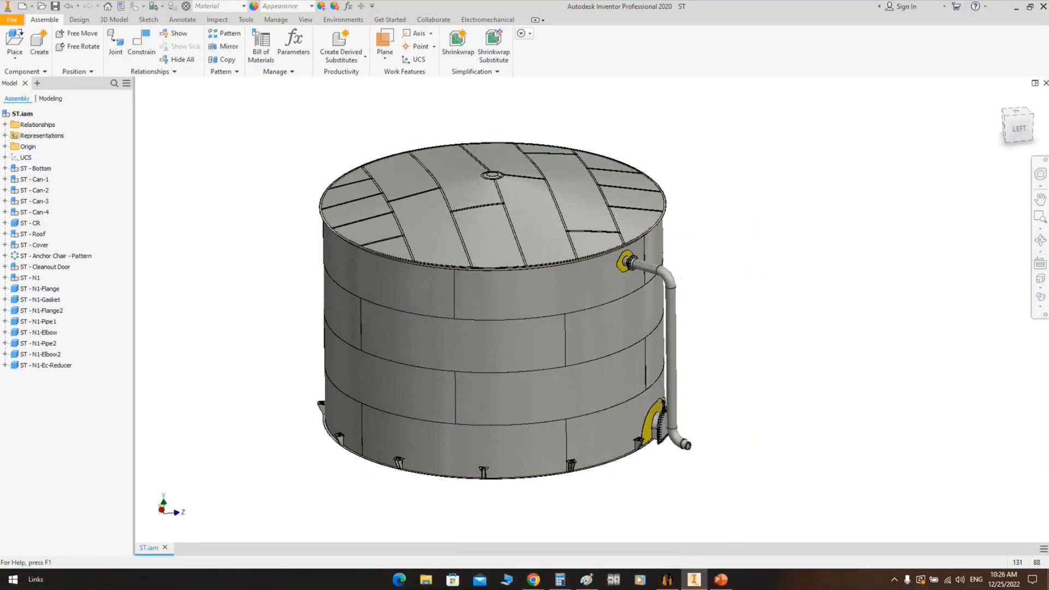
# Return to Static Equipment Generator and add an Arranged Roof Nozzle (B) named N2 to the Roof
pyautogui.click(667, 579)
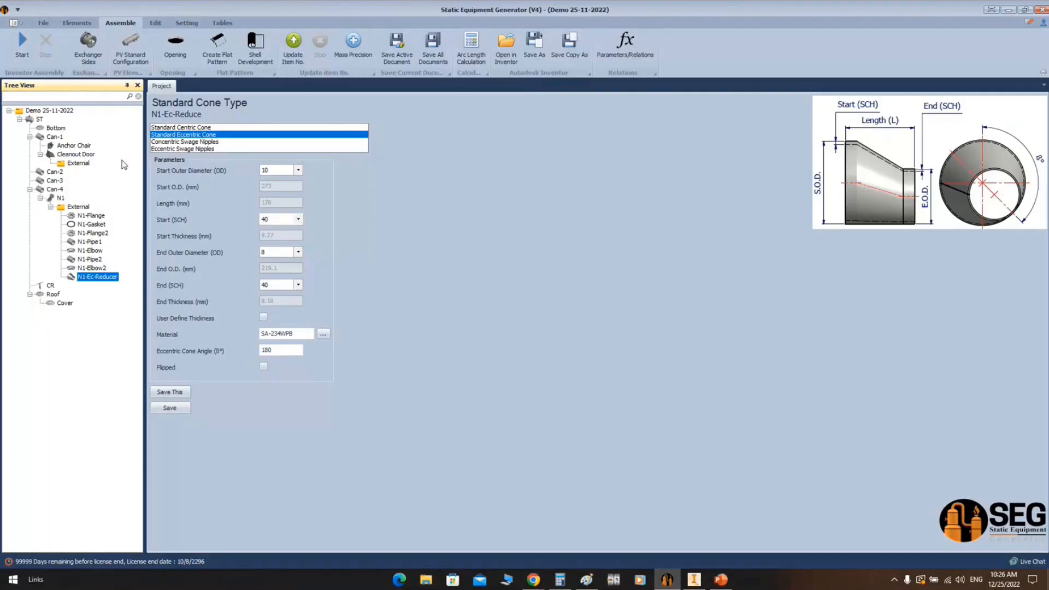
pyautogui.click(61, 198)
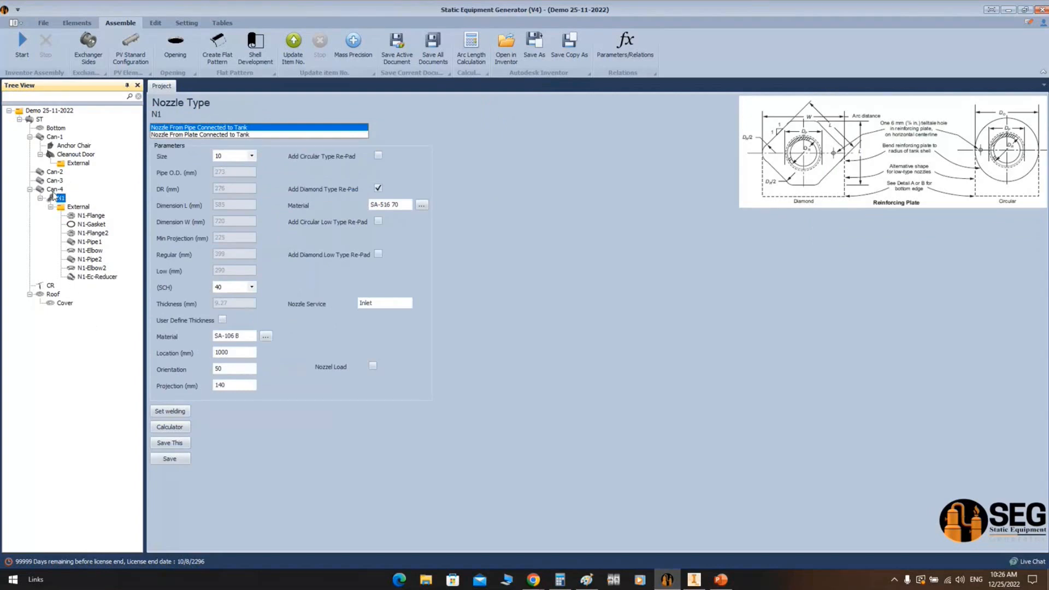
pyautogui.click(53, 294)
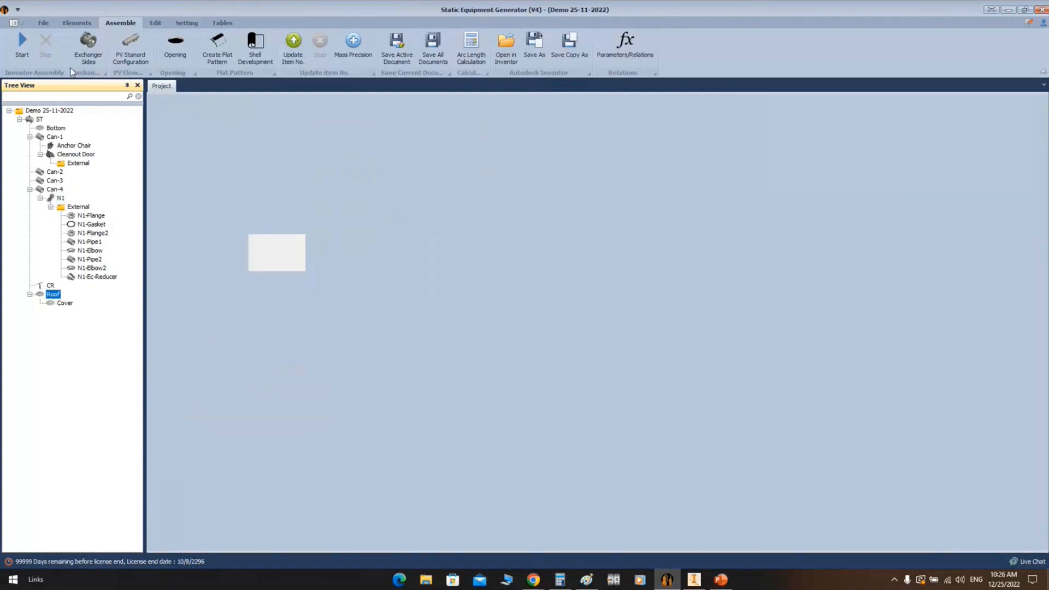
pyautogui.click(75, 23)
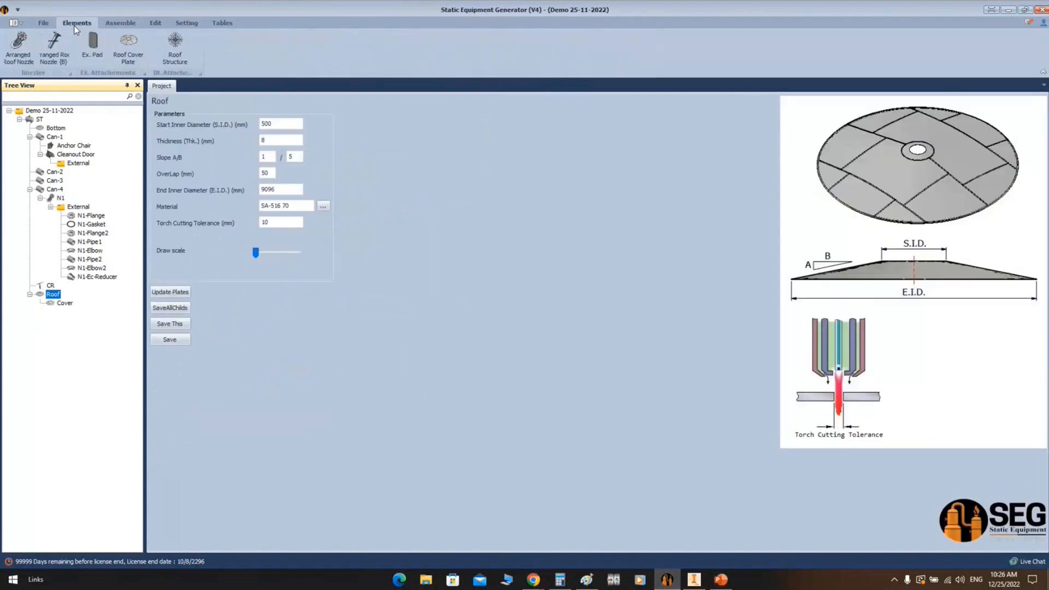
pyautogui.click(57, 53)
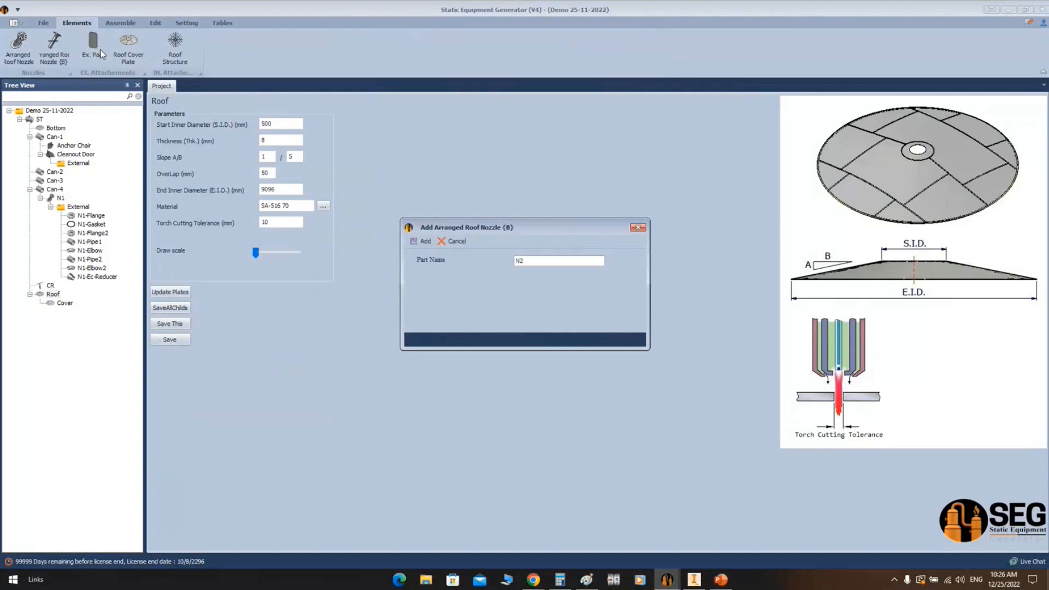
pyautogui.press('Return')
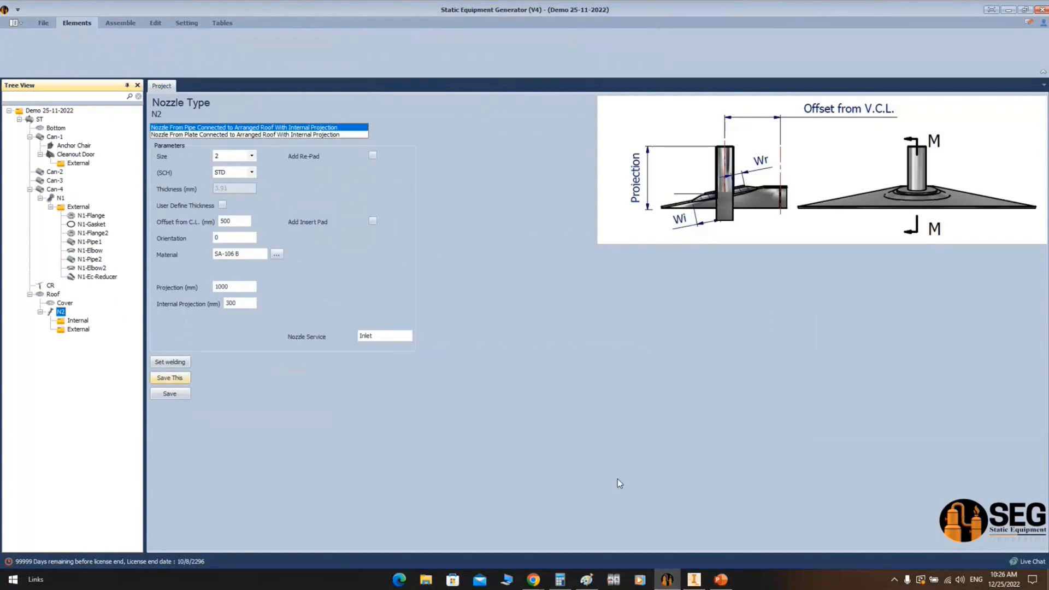
# Paste the screenshot into Paint and draw red rectangles around N1's External group and N2's Internal and External groups
pyautogui.click(586, 579)
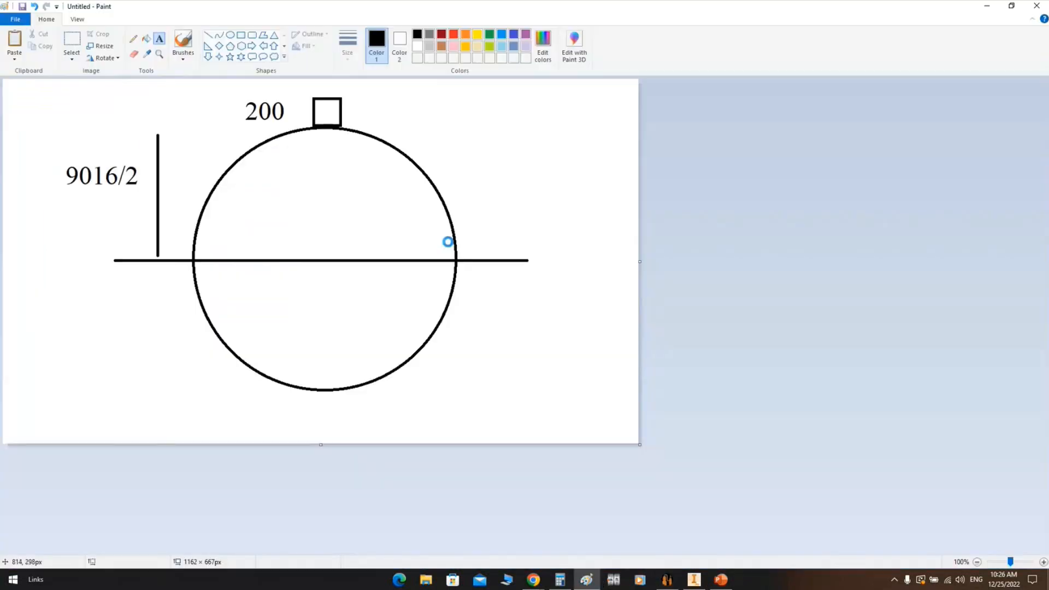
pyautogui.hotkey('ctrl', 'v')
pyautogui.keyDown('ctrl'); pyautogui.scroll(2, 211, 346); pyautogui.keyUp('ctrl')
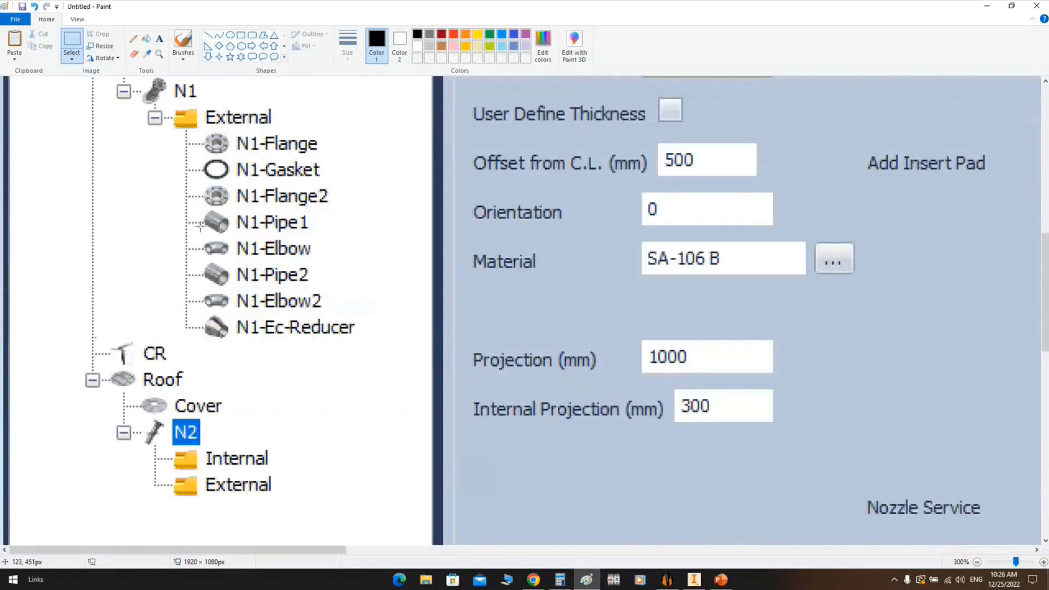
pyautogui.click(240, 34)
pyautogui.click(347, 44)
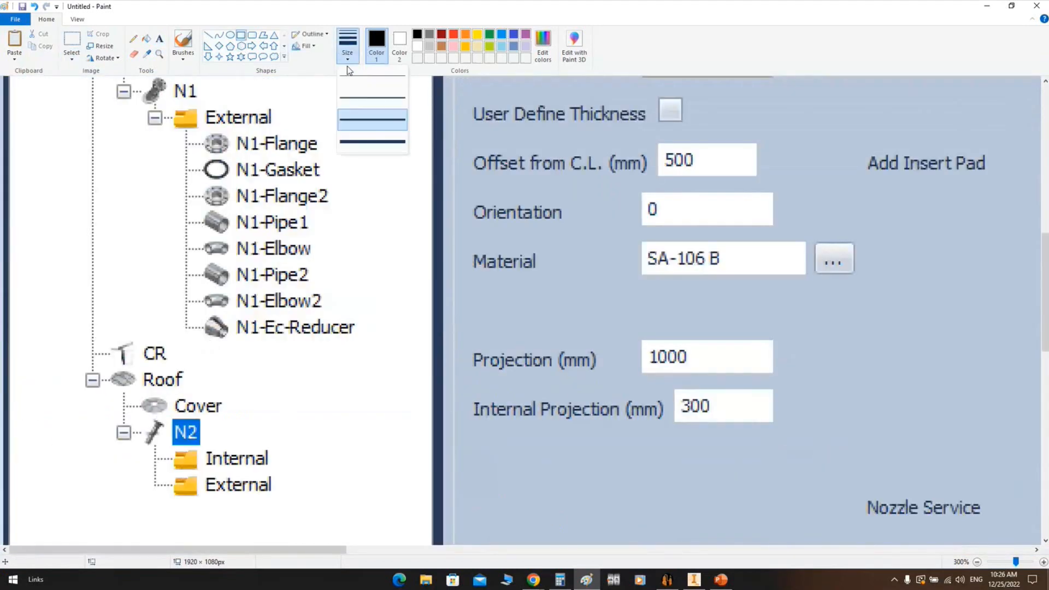
pyautogui.click(453, 34)
pyautogui.moveTo(139, 108); pyautogui.dragTo(281, 129)
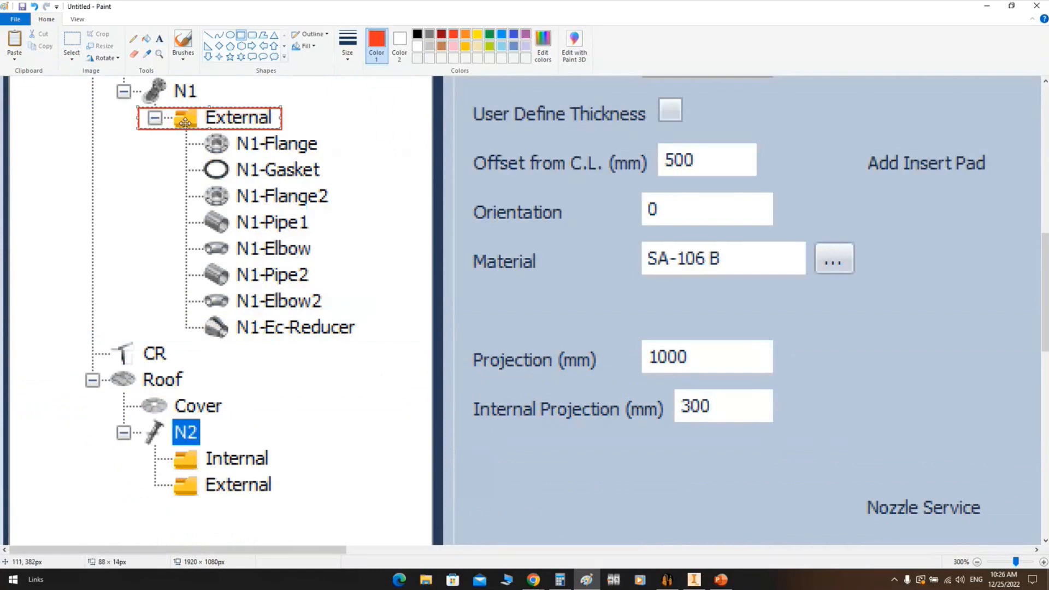
pyautogui.moveTo(148, 449); pyautogui.dragTo(280, 470)
pyautogui.moveTo(141, 507); pyautogui.dragTo(278, 474)
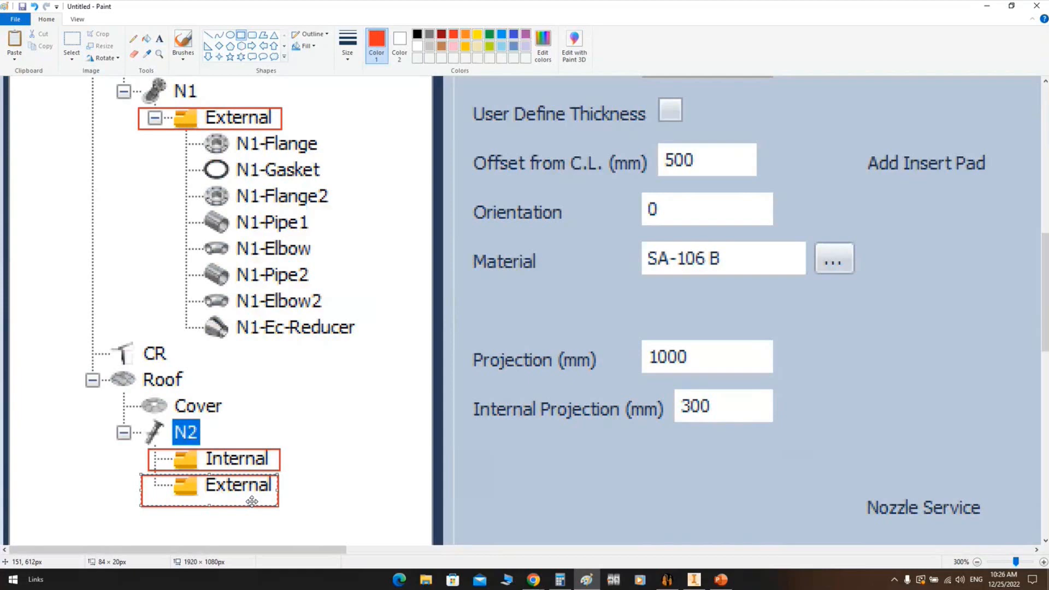
# Back in Static Equipment Generator, set roof nozzle N2's size to 4 and schedule to 40, and add a re-pad
pyautogui.click(666, 579)
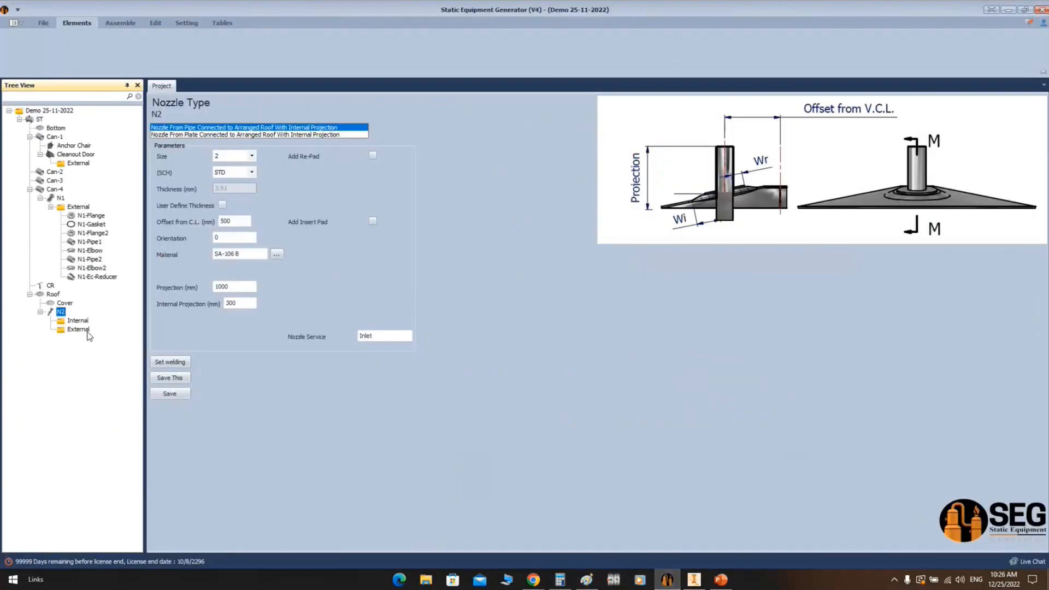
pyautogui.click(240, 156)
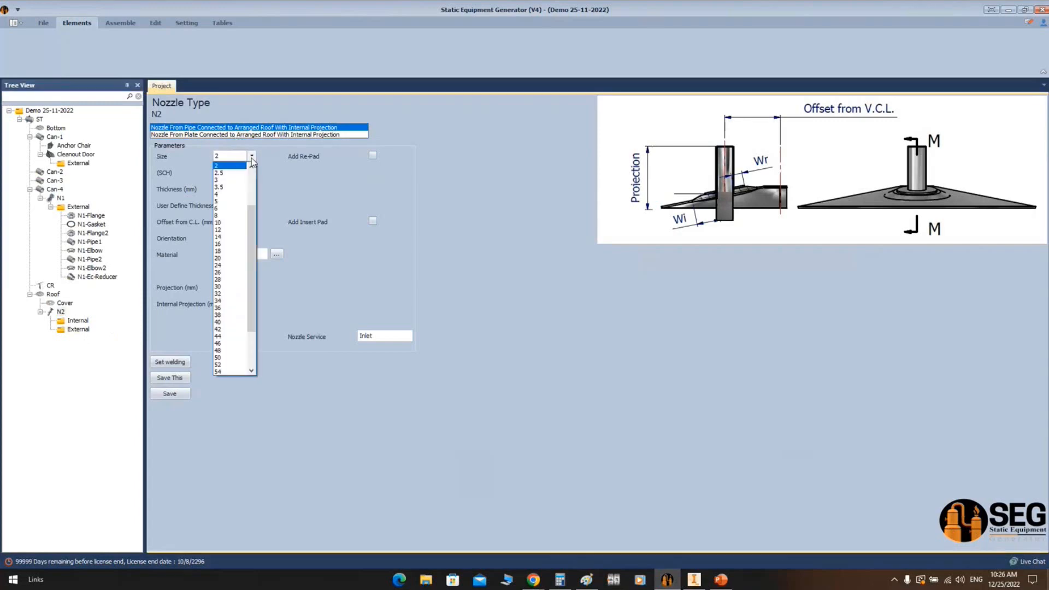
pyautogui.click(237, 198)
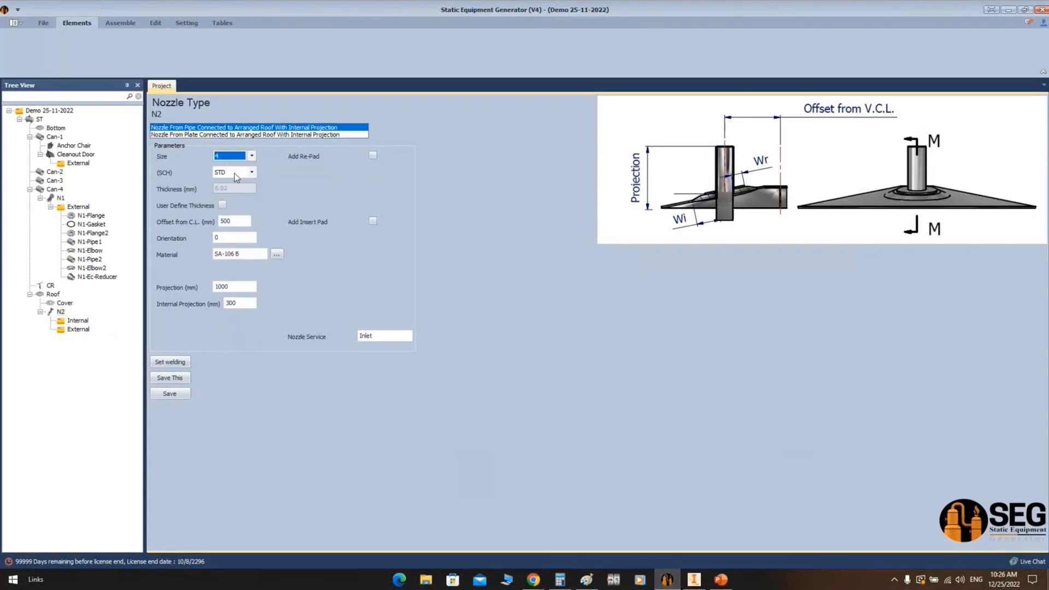
pyautogui.click(253, 173)
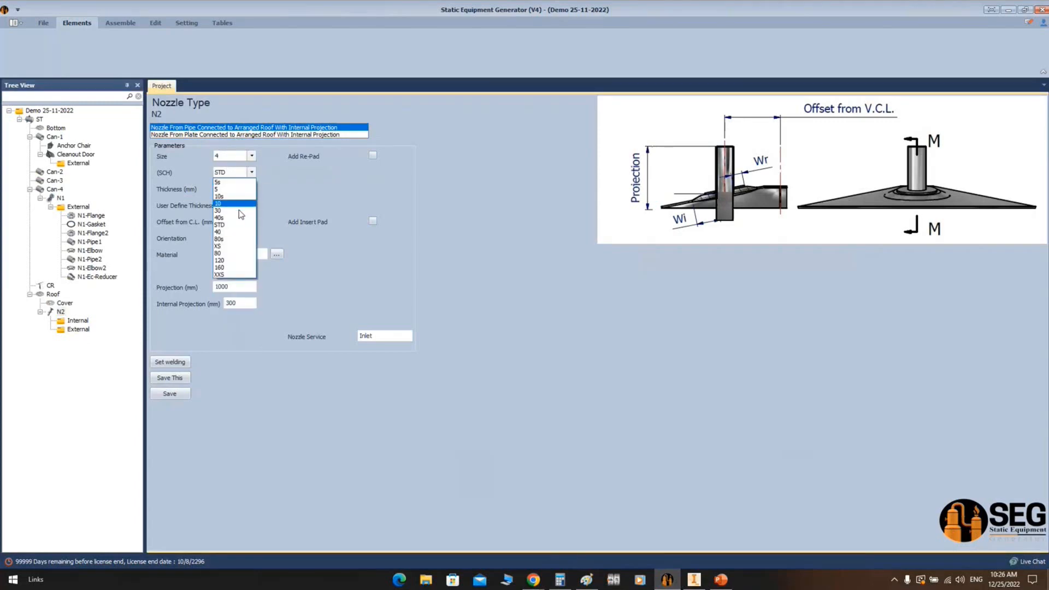
pyautogui.click(233, 232)
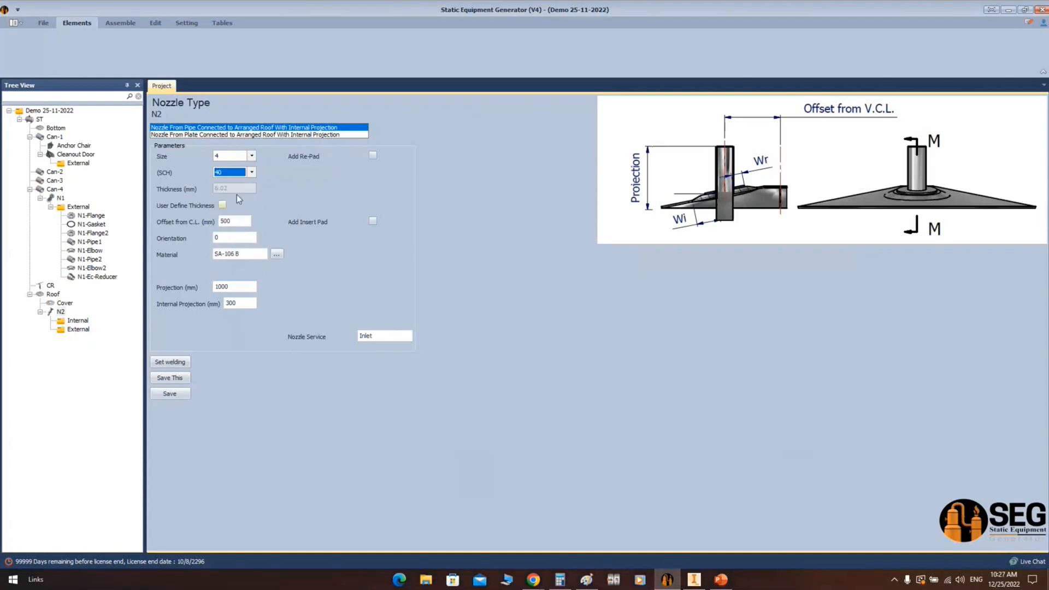
pyautogui.click(373, 156)
# Set N2's offset from centreline to 4300 mm, orientation to 180, projection to 400 mm and internal projection to 500 mm, and save it
pyautogui.doubleClick(246, 222)
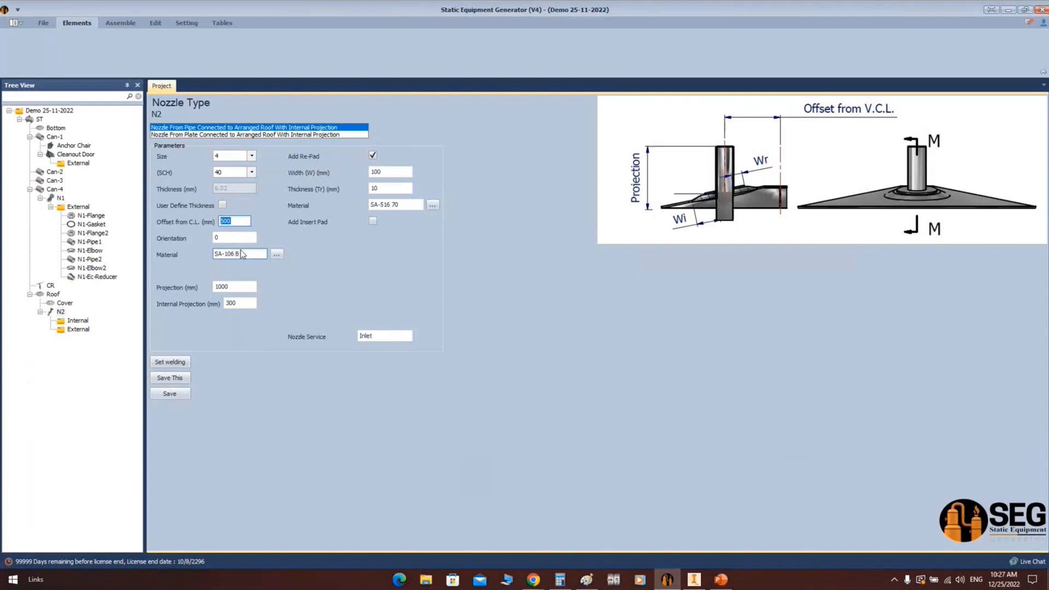
pyautogui.write('43')
pyautogui.press('Tab')
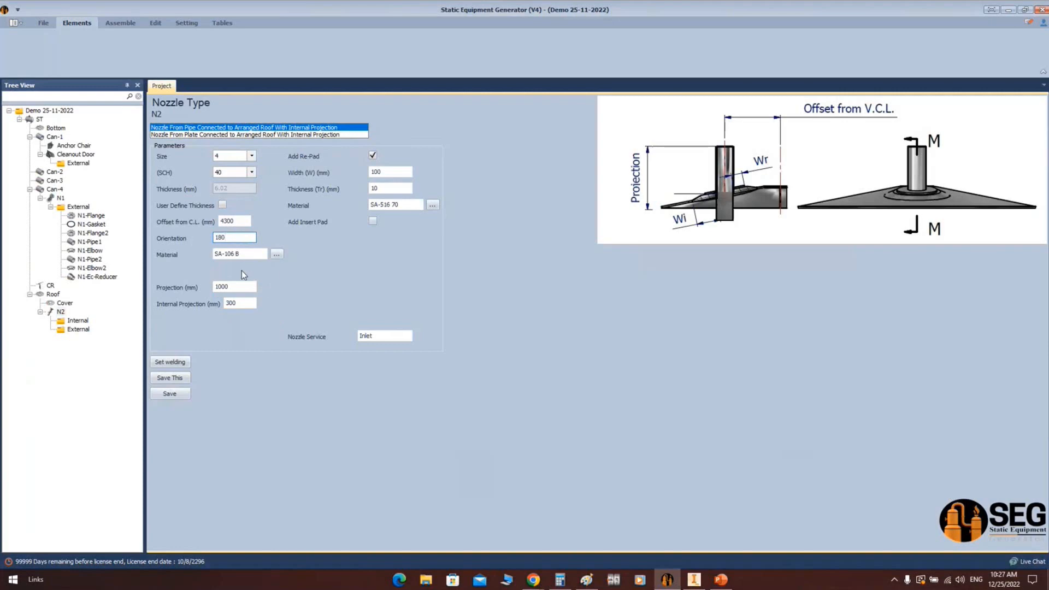
pyautogui.doubleClick(240, 287)
pyautogui.write('400')
pyautogui.press('Tab')
pyautogui.click(170, 393)
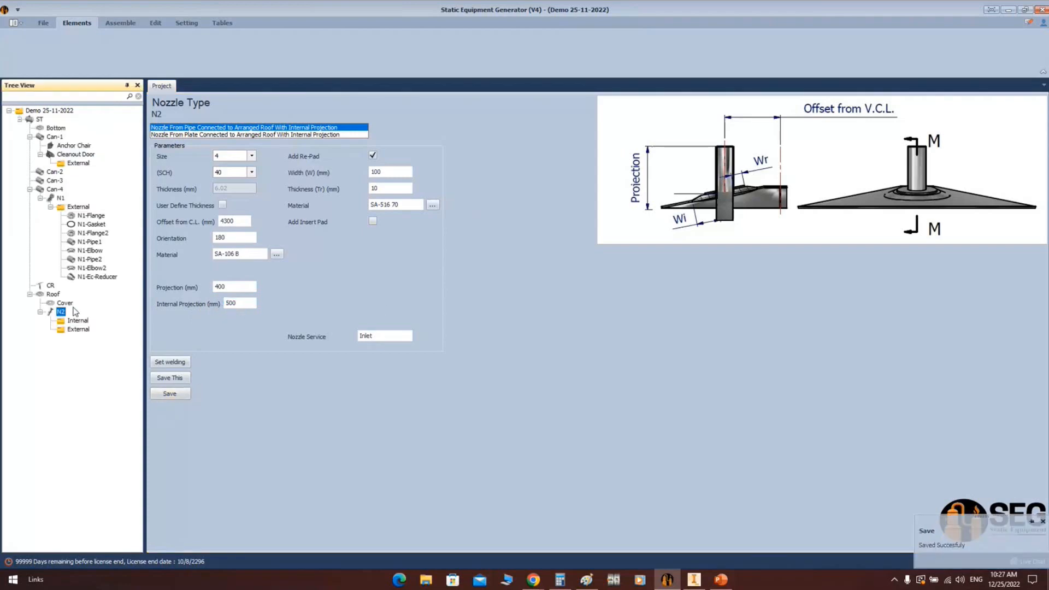
# Add a flange named N2-Flange1 to nozzle N2's External group and set its type to Slip on-RF ASME B16.5
pyautogui.click(66, 330)
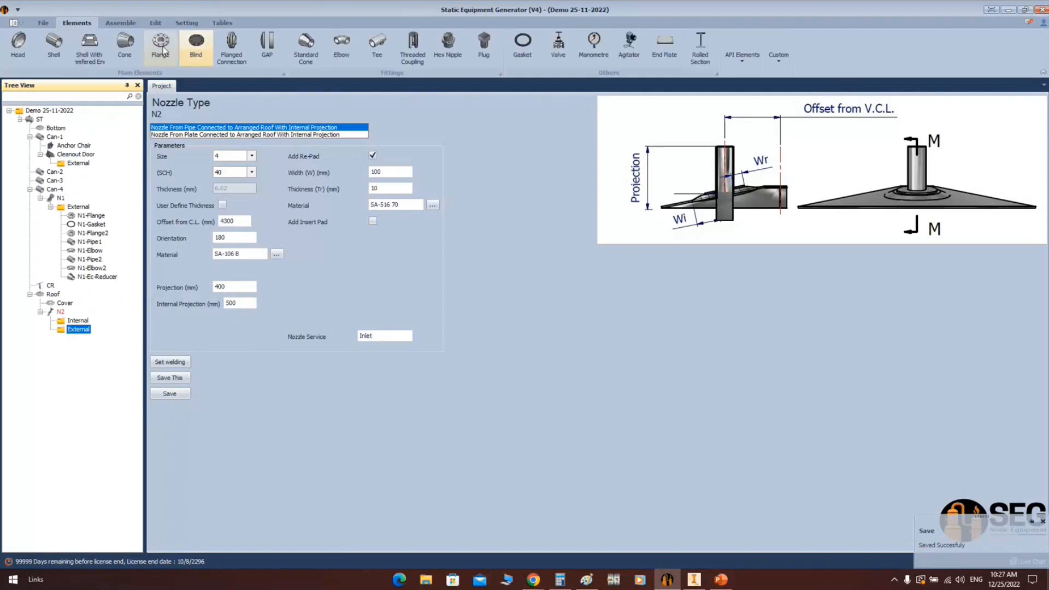
pyautogui.click(162, 50)
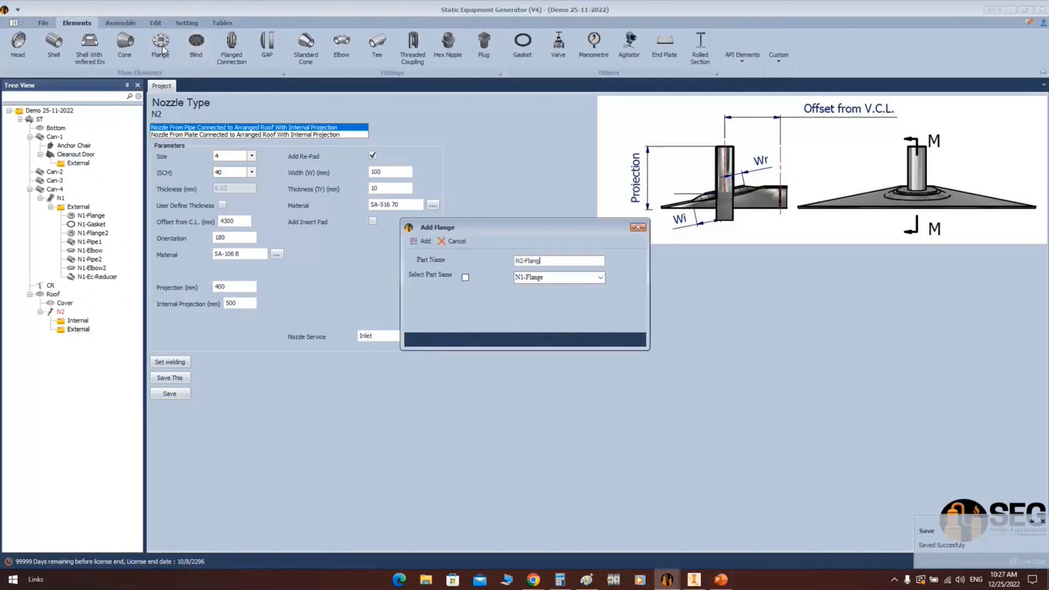
pyautogui.press('Return')
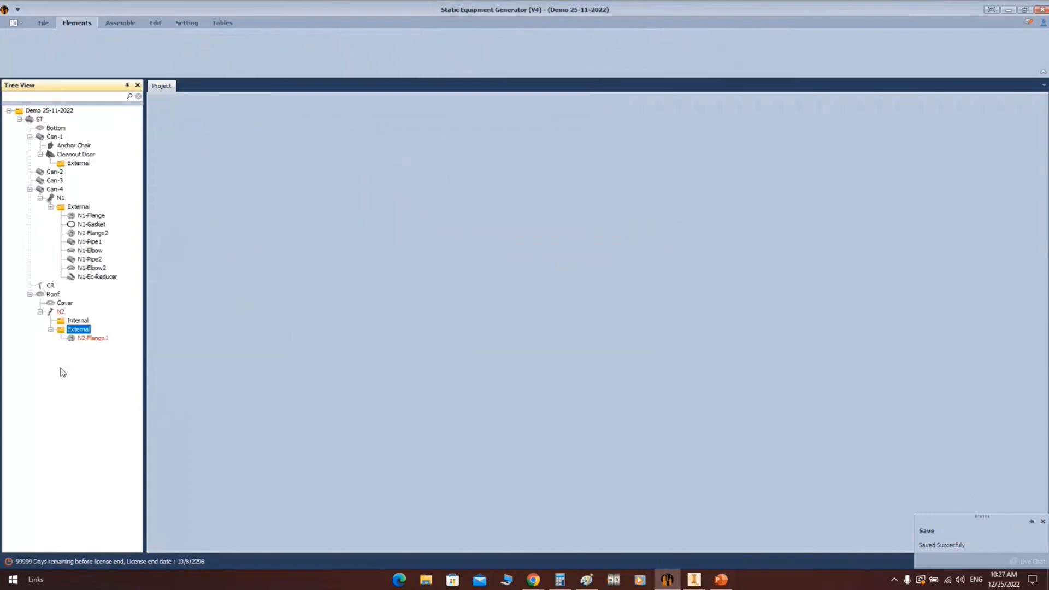
pyautogui.click(93, 339)
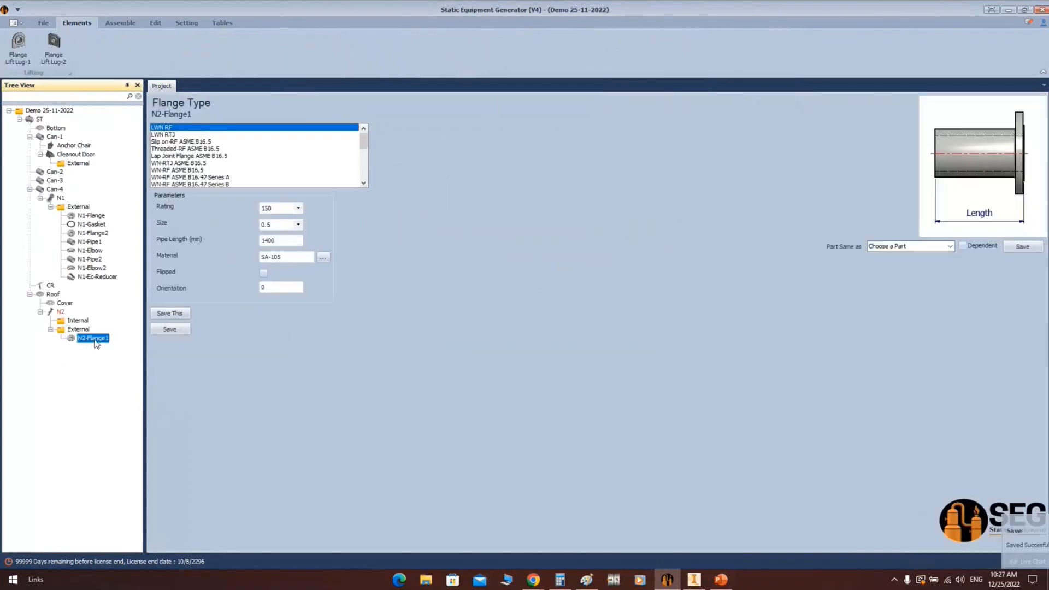
pyautogui.click(219, 142)
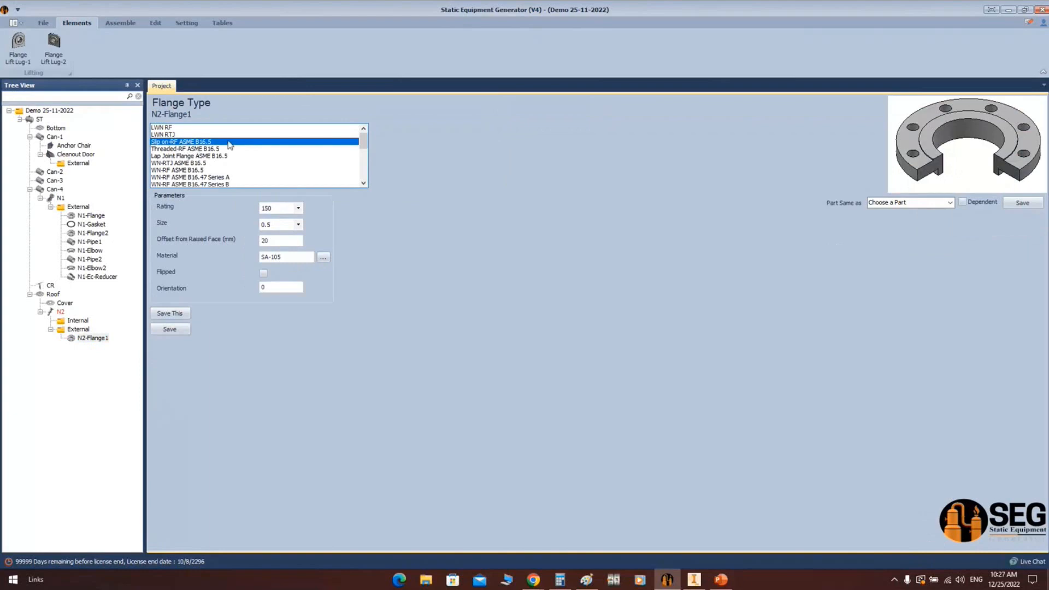
# Set N2-Flange1's size to 4 and its offset from raised face to 5 mm, and save it
pyautogui.click(298, 224)
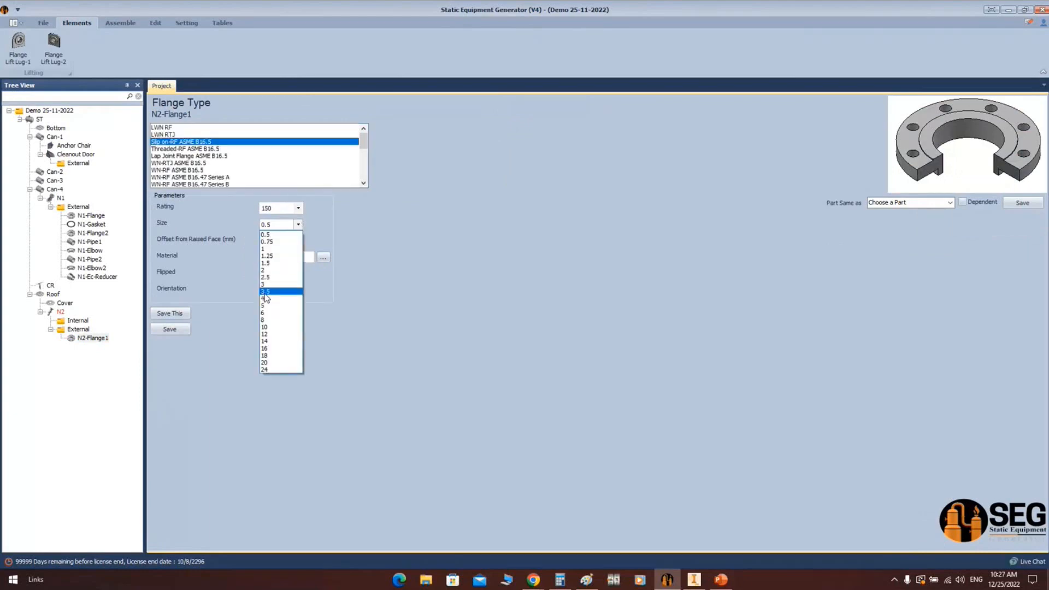
pyautogui.click(264, 299)
pyautogui.doubleClick(291, 241)
pyautogui.write('5')
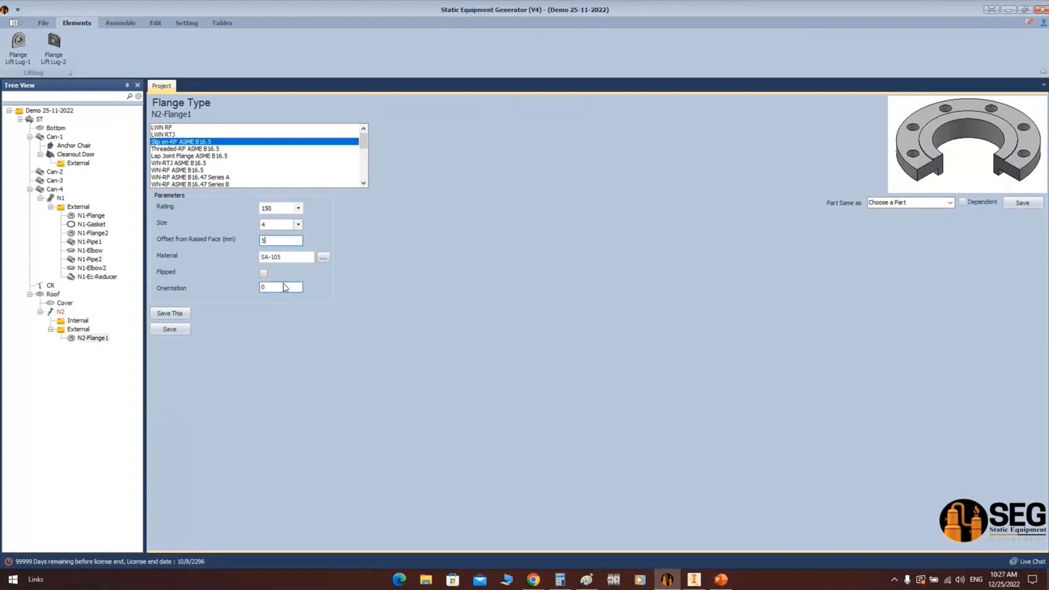
pyautogui.click(168, 330)
# Add a flange named N2-Flange2 to nozzle N2's Internal group
pyautogui.click(76, 321)
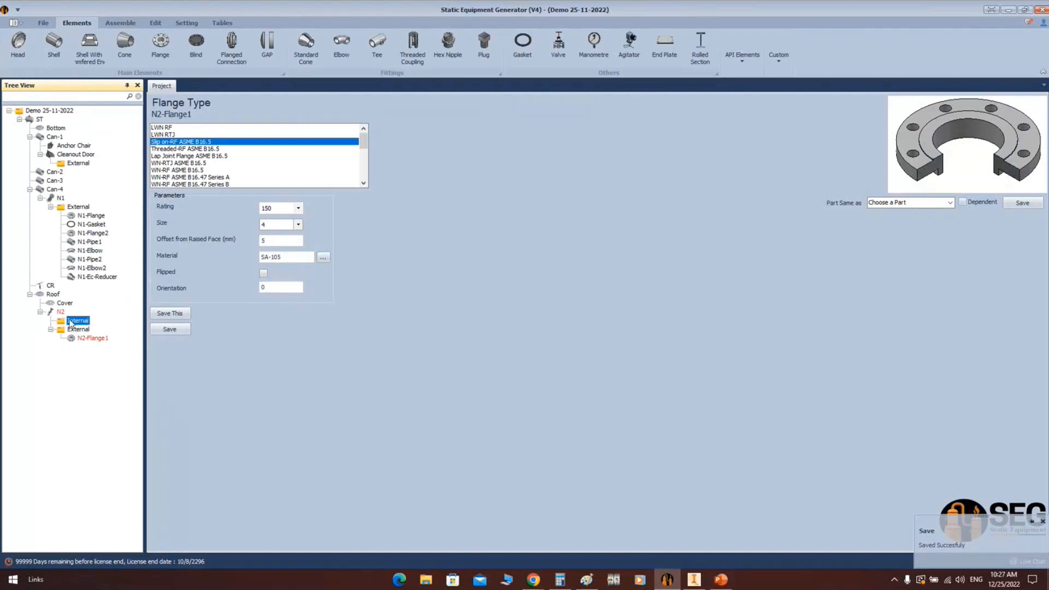
pyautogui.click(160, 48)
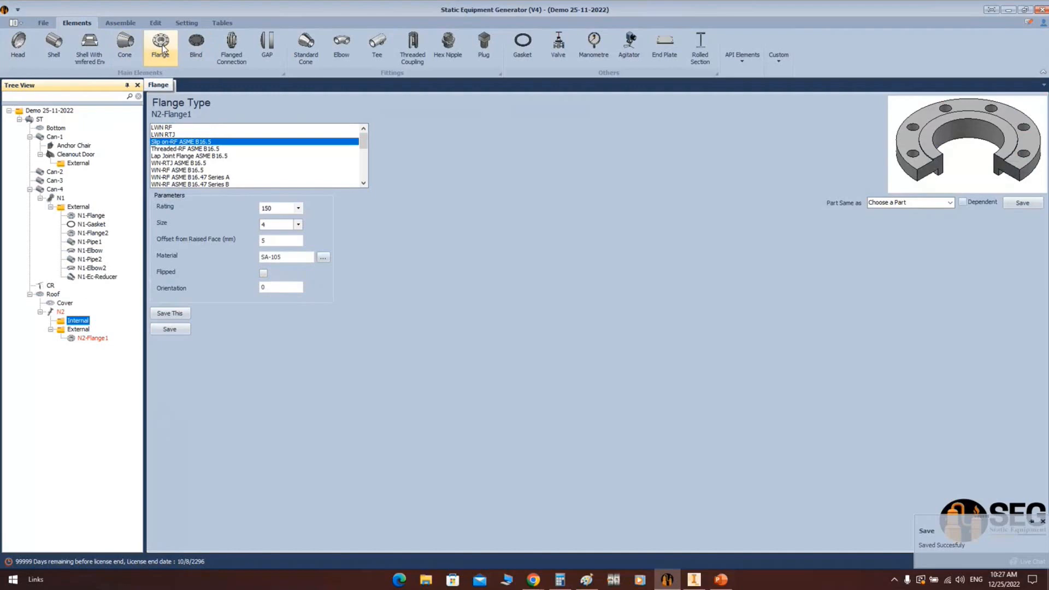
pyautogui.click(162, 48)
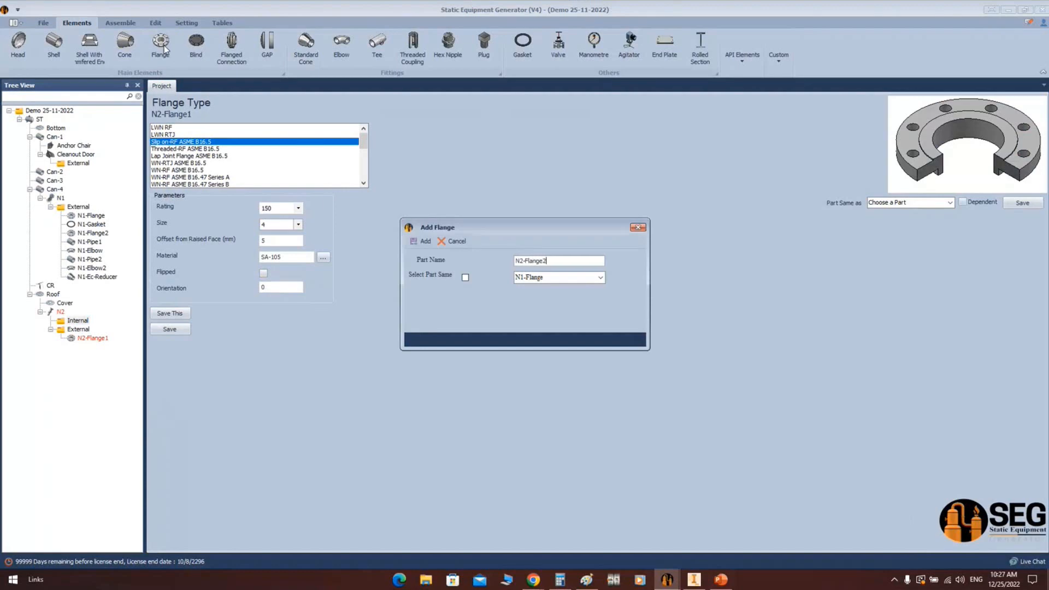
pyautogui.press('Return')
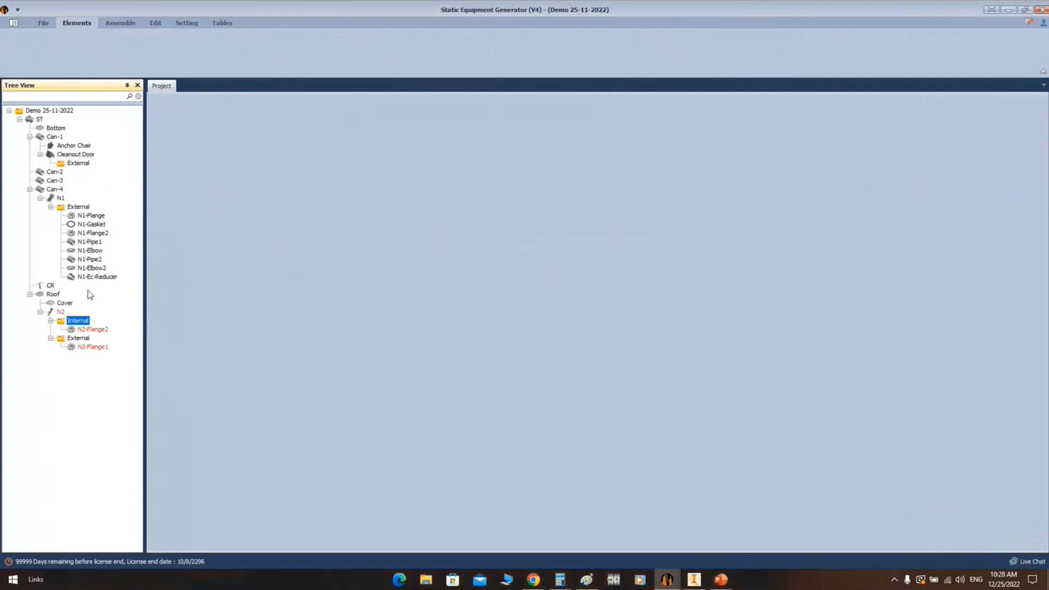
# Define N2-Flange2 as Slip on-RF ASME B16.5, size 4, with a 5 mm offset from raised face, and save it
pyautogui.click(98, 330)
pyautogui.click(189, 142)
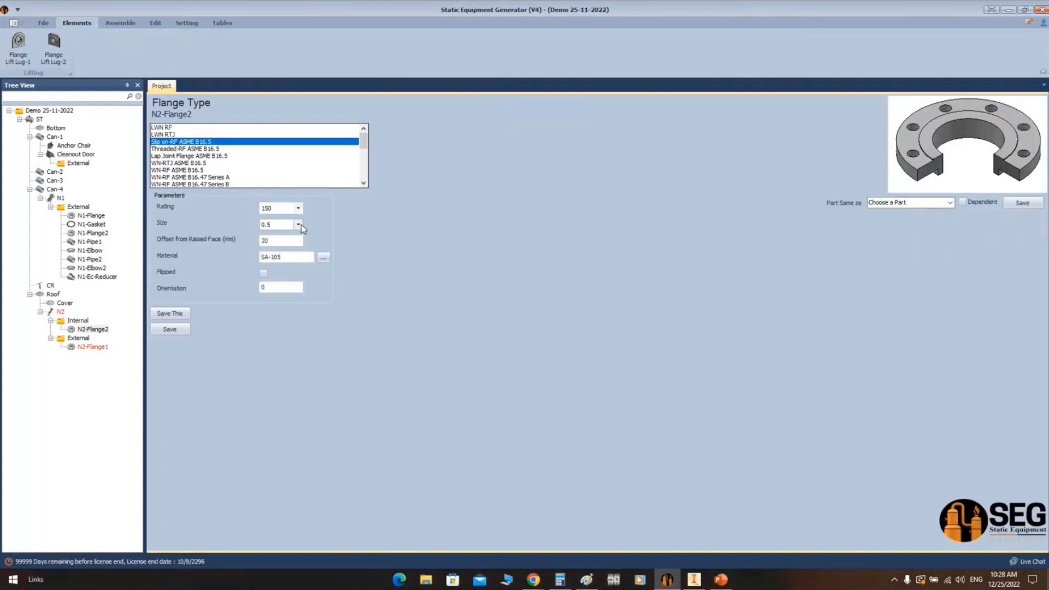
pyautogui.click(299, 225)
pyautogui.click(272, 298)
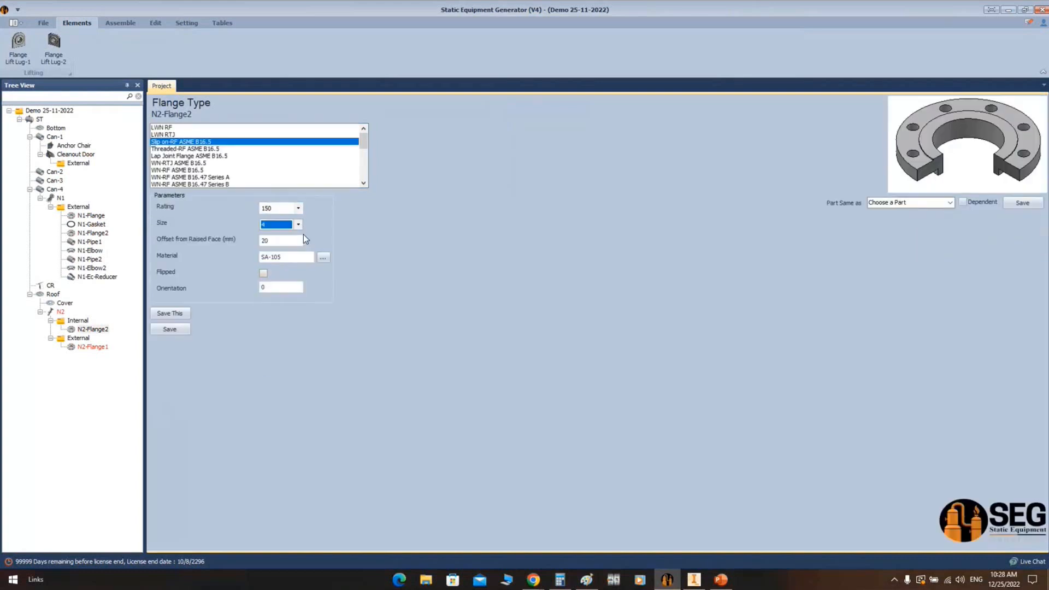
pyautogui.moveTo(270, 241); pyautogui.dragTo(207, 249)
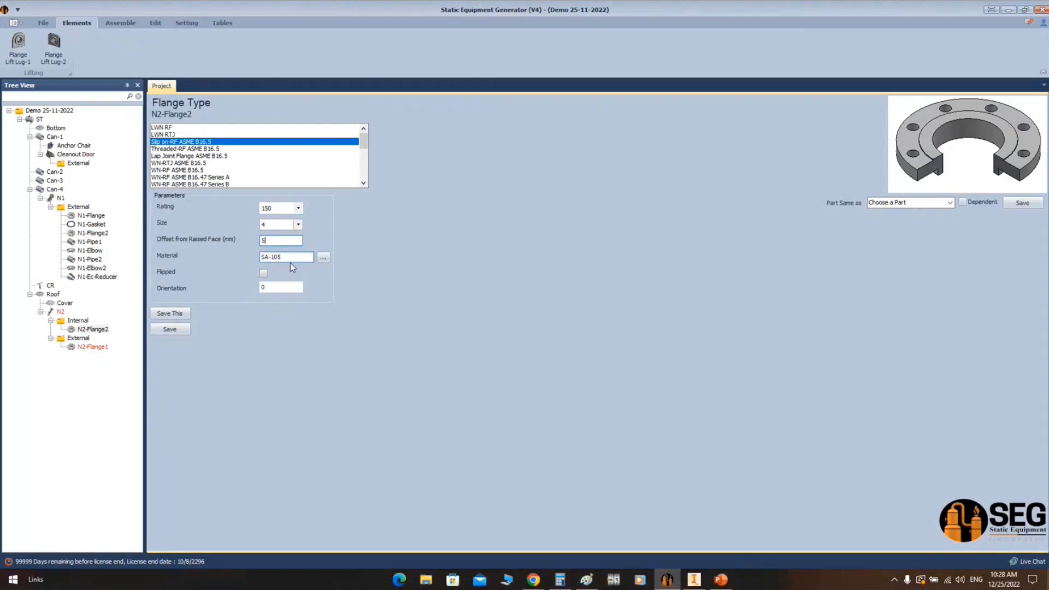
pyautogui.click(172, 332)
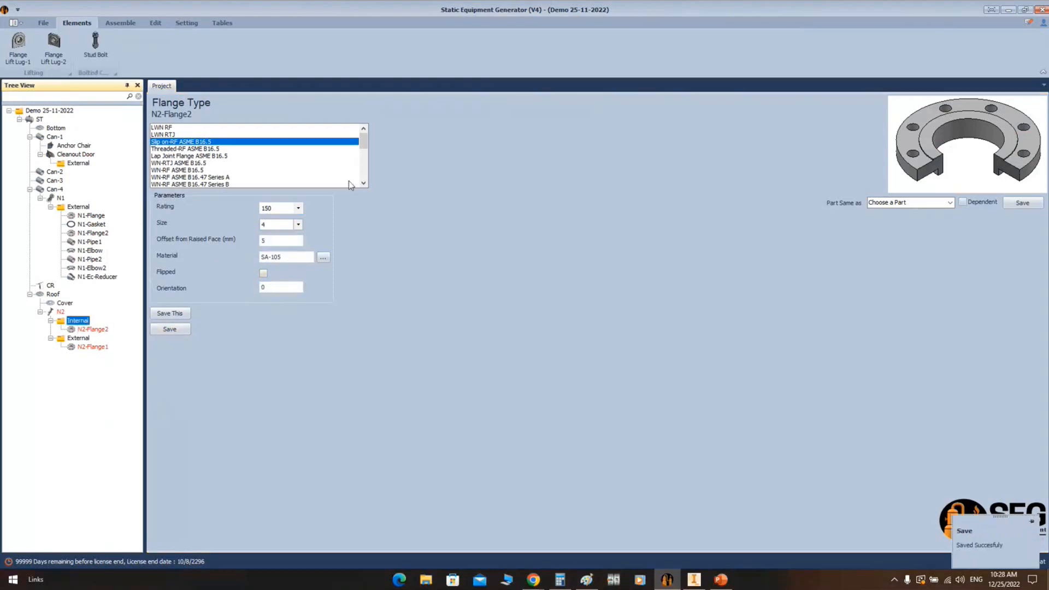
# Add N2-Gasket to N2's Internal group as an RF Gasket For ASME B16.5 Flanges, size 4, and save it
pyautogui.click(521, 46)
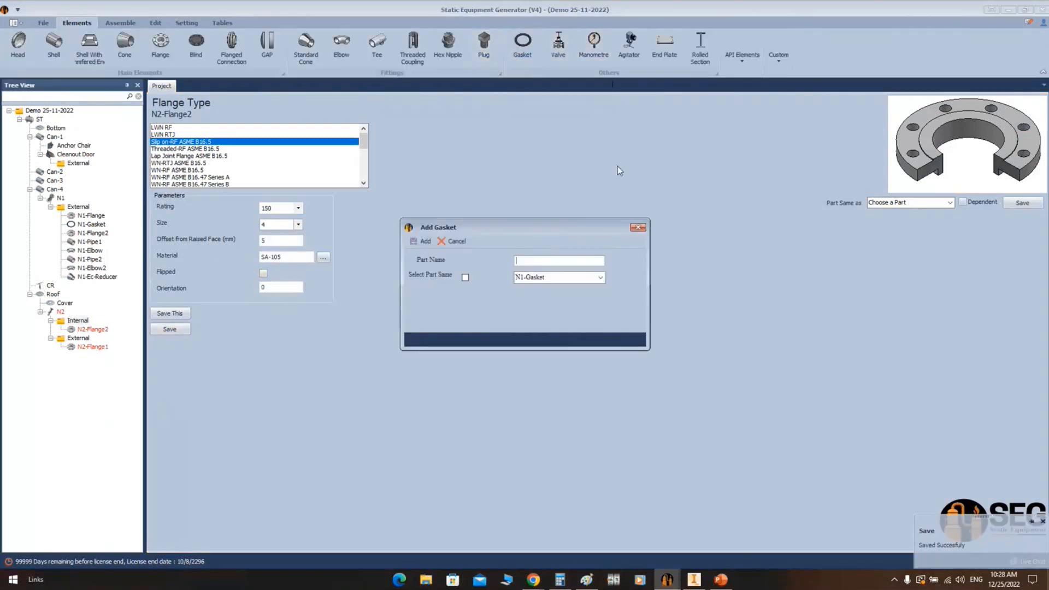
pyautogui.write('N2-Gasket')
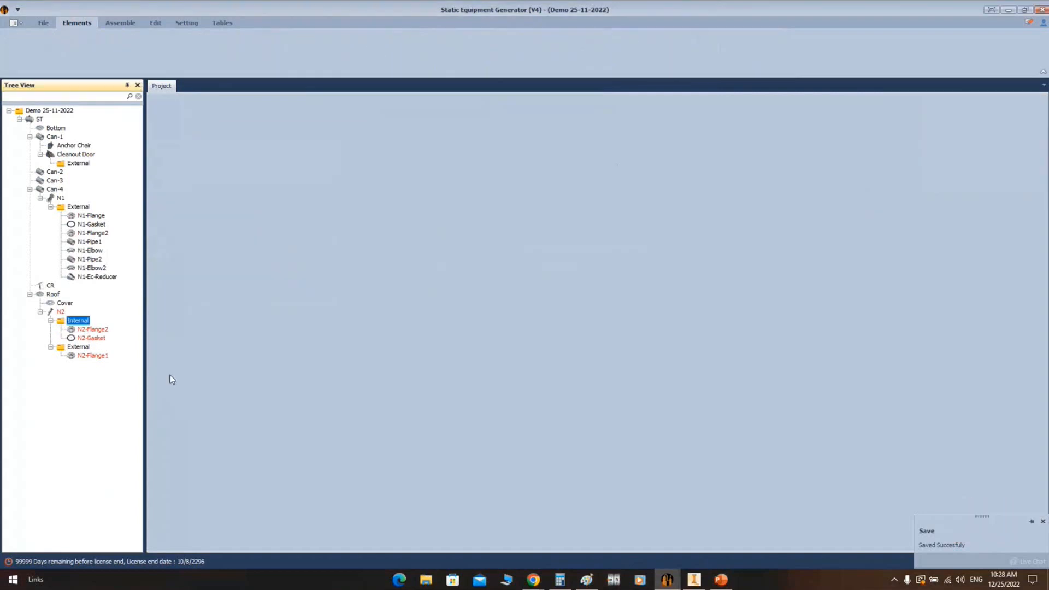
pyautogui.click(104, 338)
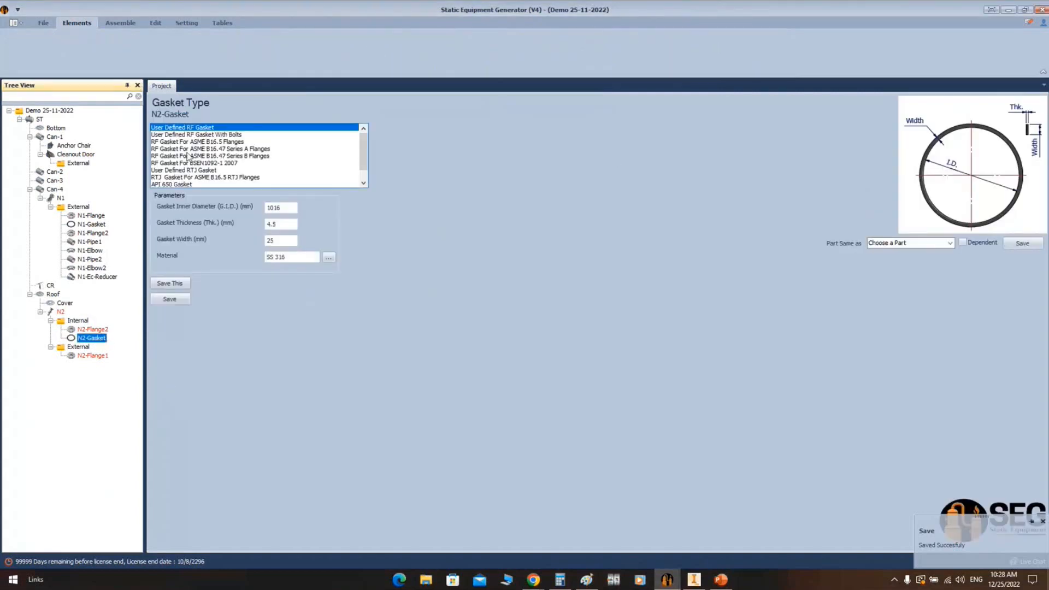
pyautogui.click(192, 143)
pyautogui.click(278, 224)
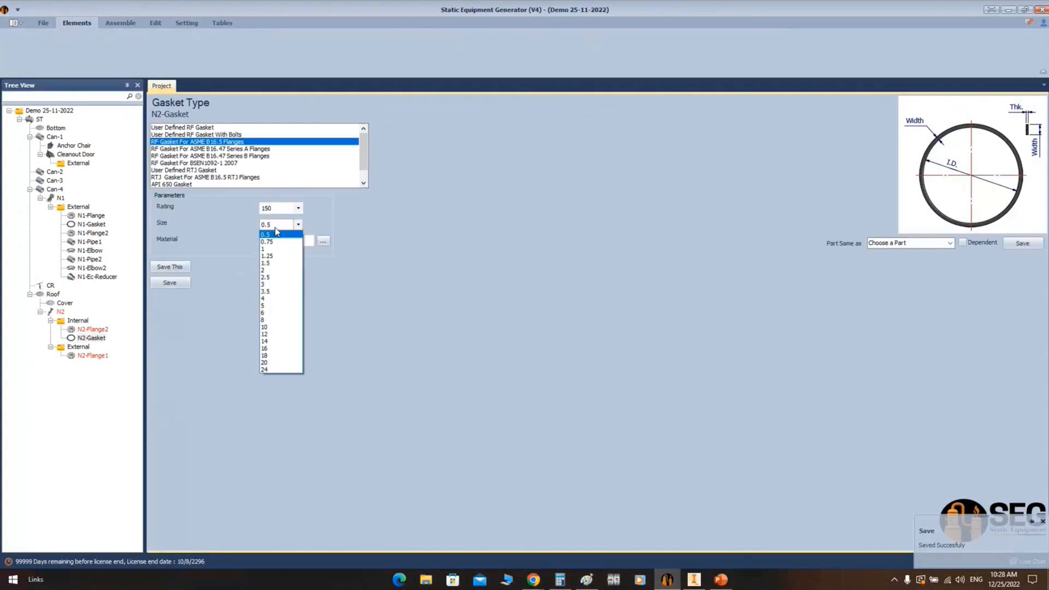
pyautogui.click(265, 299)
pyautogui.click(170, 282)
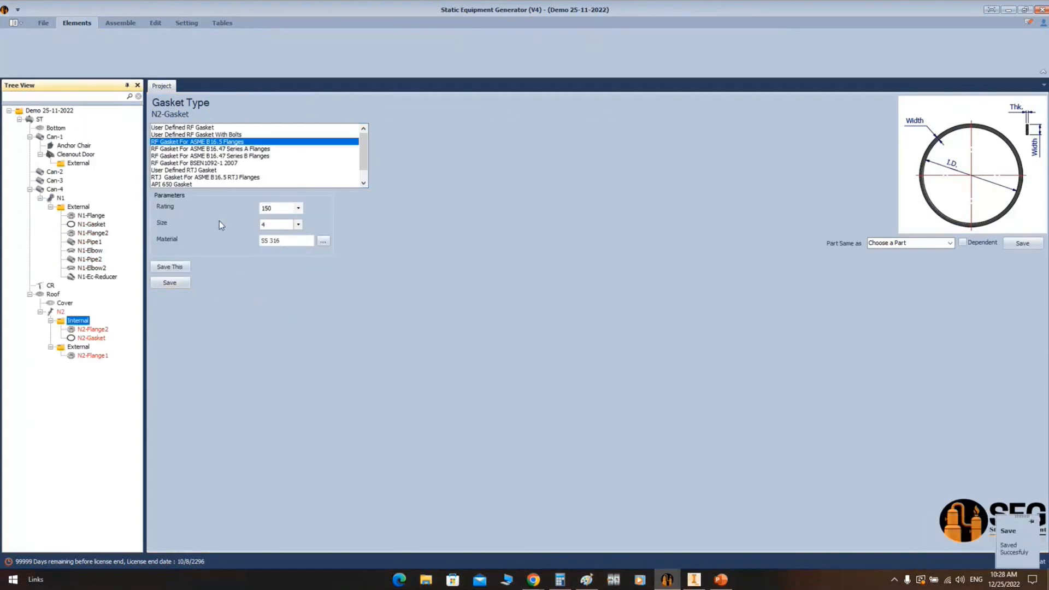
# Add N2-Flange3 to N2's Internal group as a copy of N2-Flange2, make it flipped, and save it
pyautogui.click(172, 46)
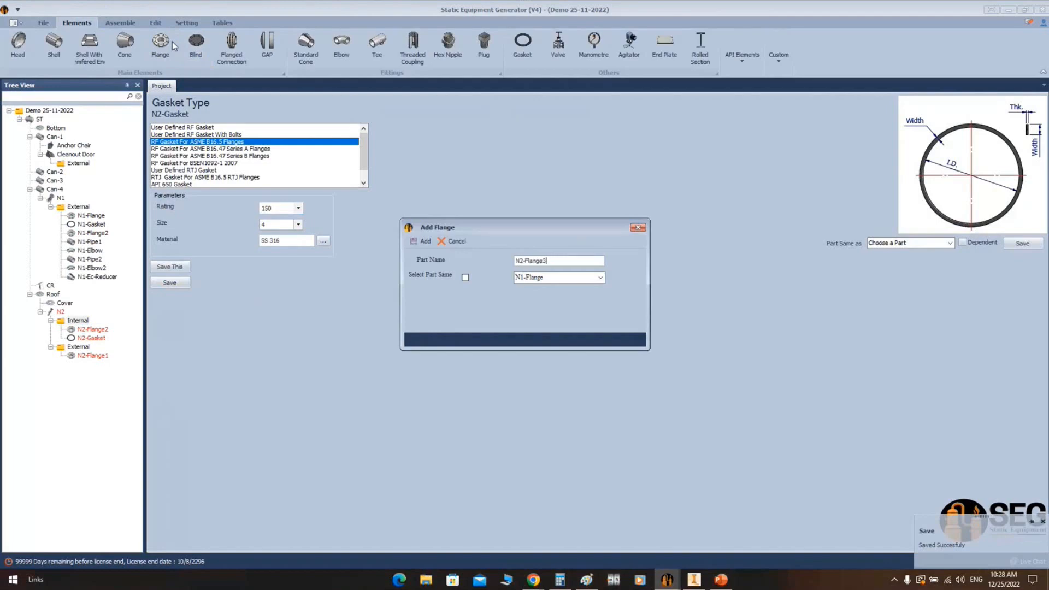
pyautogui.click(465, 277)
pyautogui.click(600, 277)
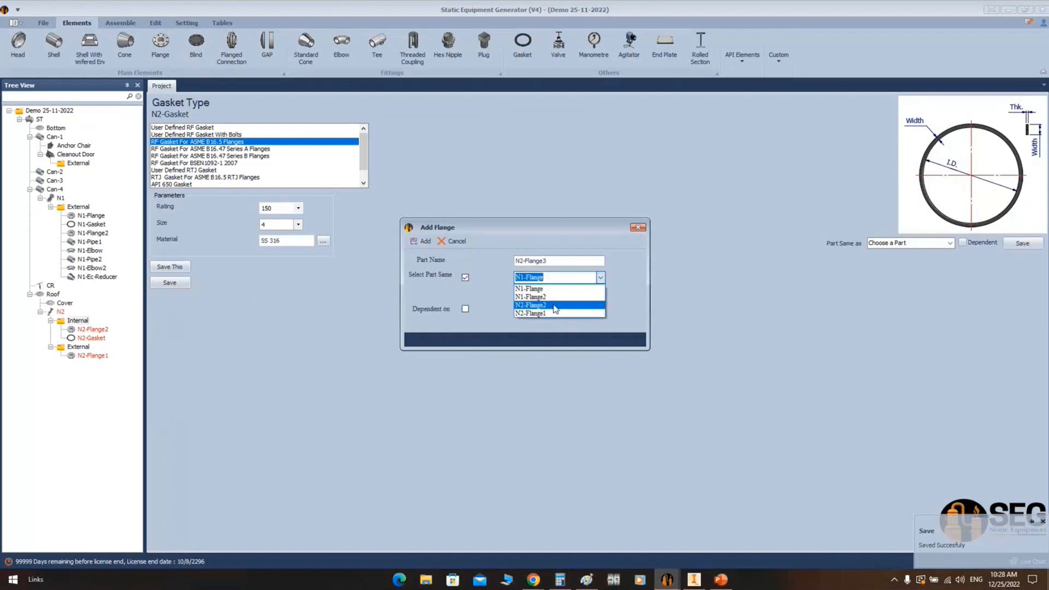
pyautogui.click(554, 306)
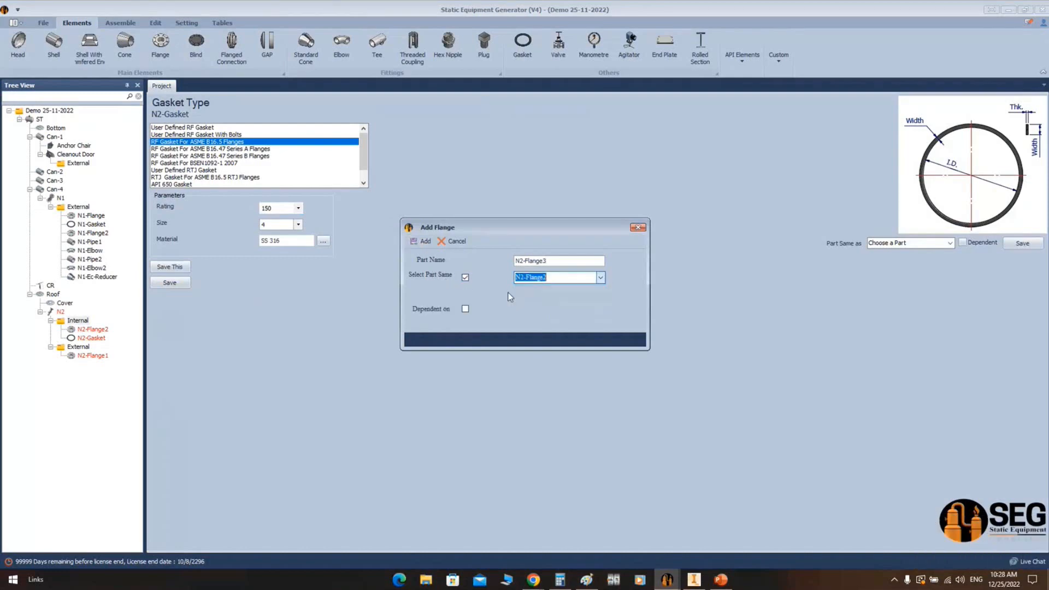
pyautogui.click(422, 241)
pyautogui.click(101, 347)
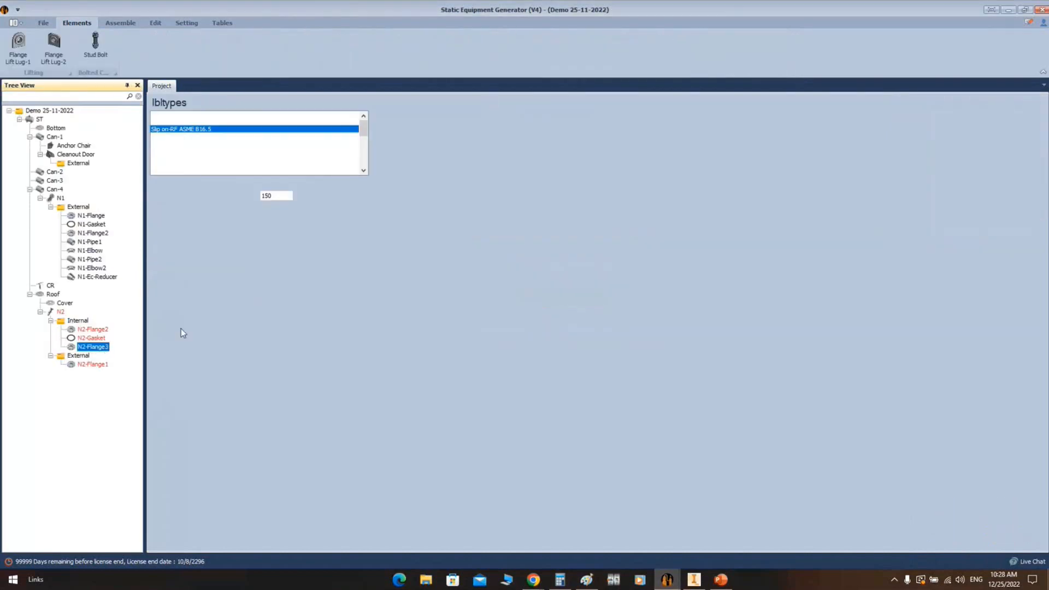
pyautogui.click(263, 273)
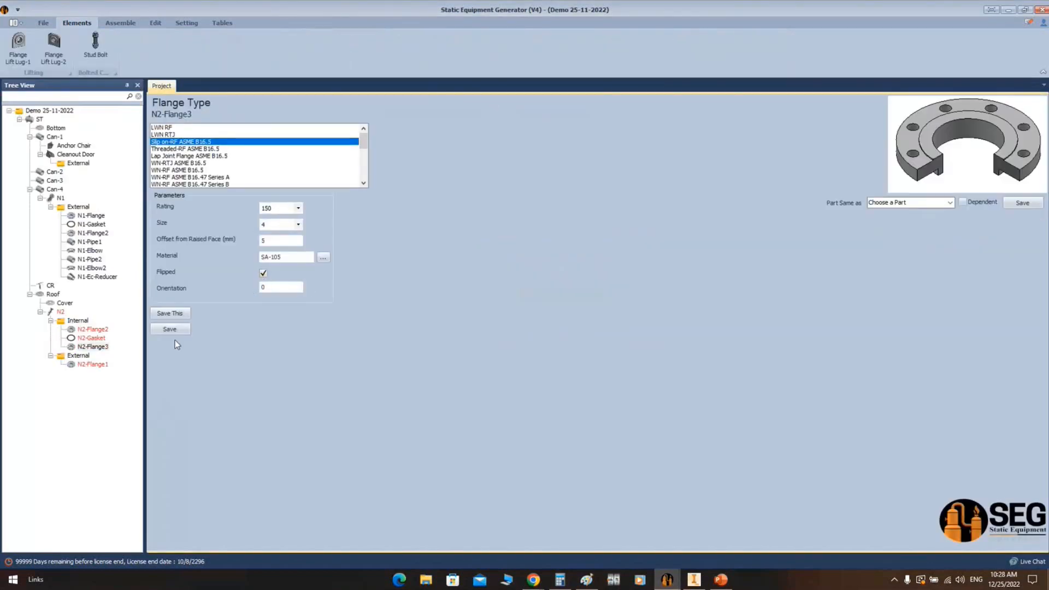
# Add a shell part named N2-Pipe to nozzle N2's Internal group
pyautogui.click(82, 321)
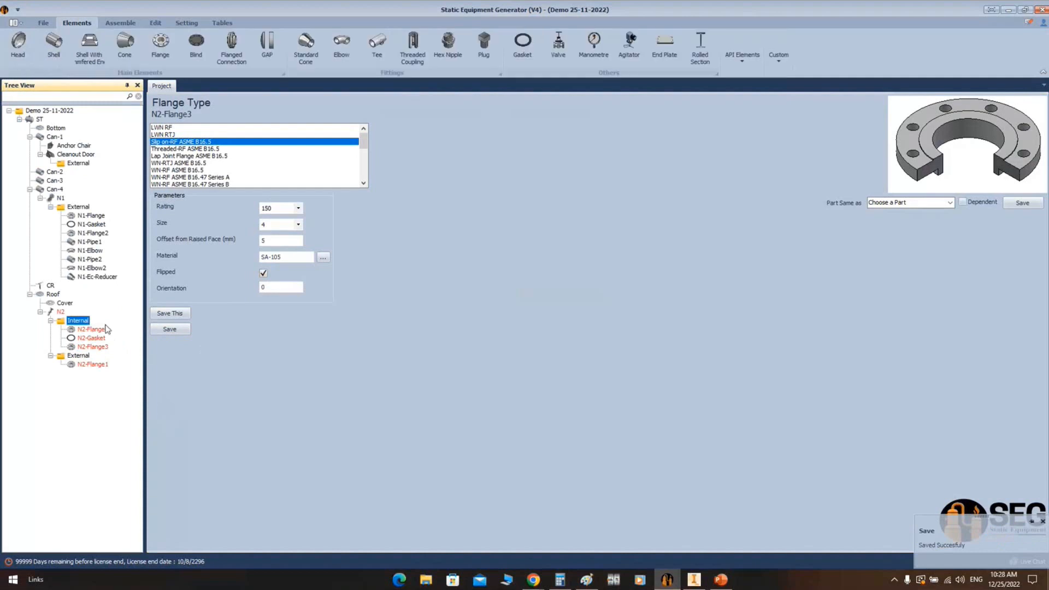
pyautogui.click(53, 43)
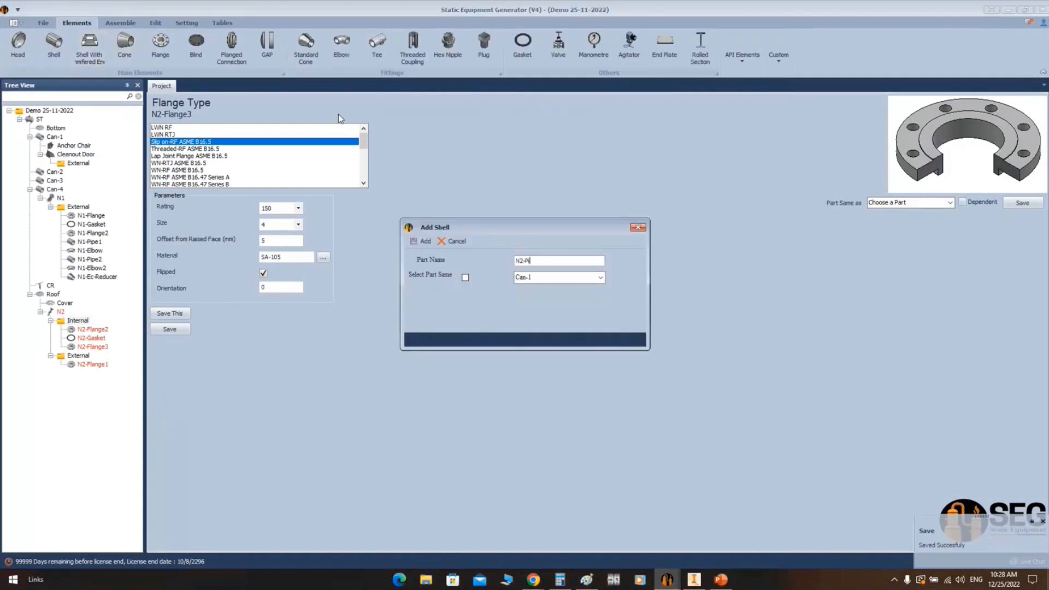
pyautogui.press('Return')
# Set N2-Pipe's outer diameter to 4, schedule to 40 and pipe length to 5000 mm, and save it
pyautogui.click(86, 356)
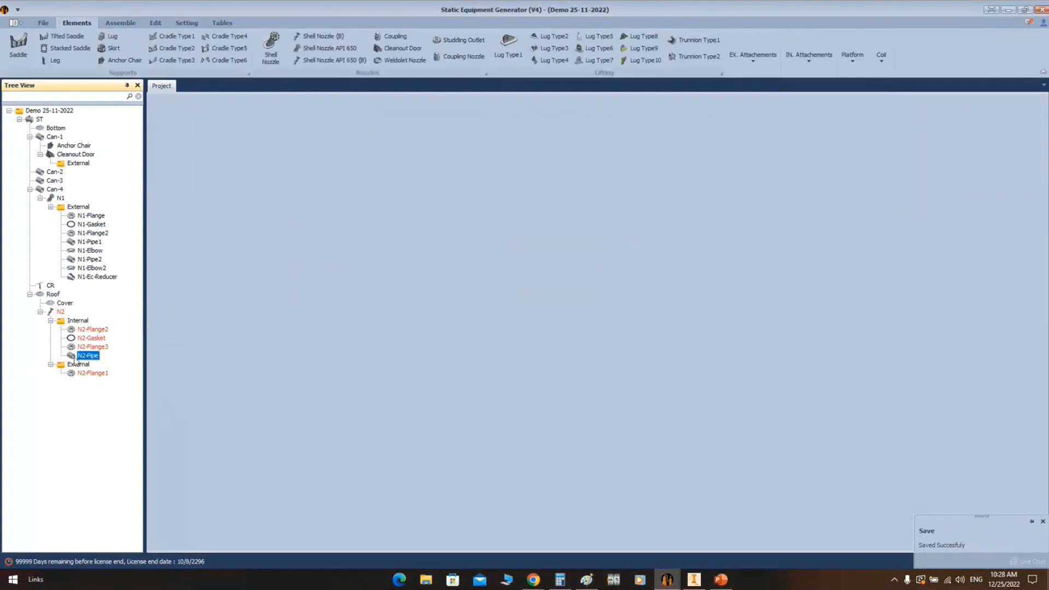
pyautogui.click(299, 206)
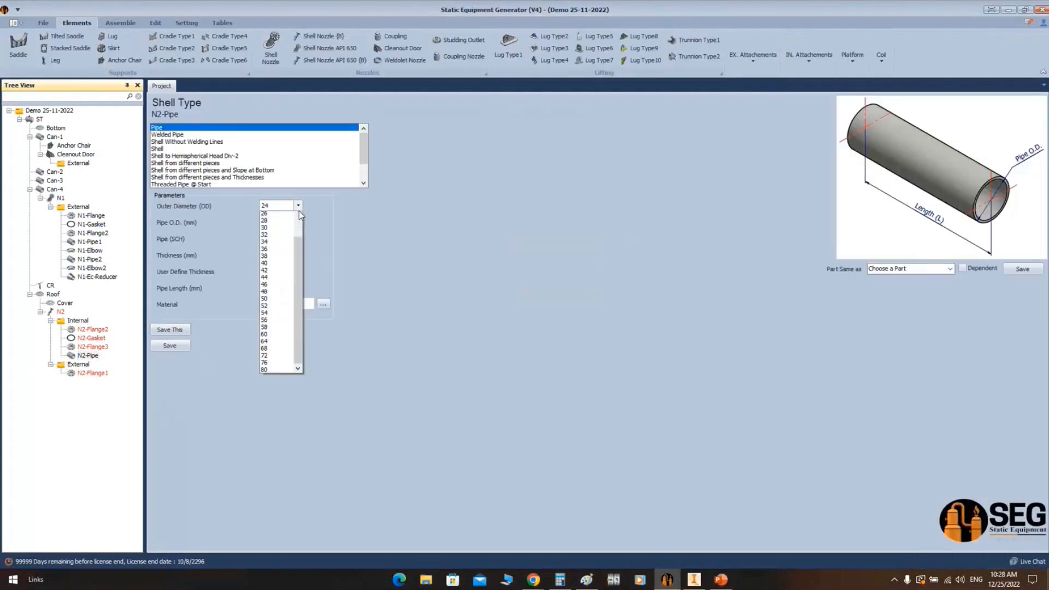
pyautogui.scroll(5, 275, 241)
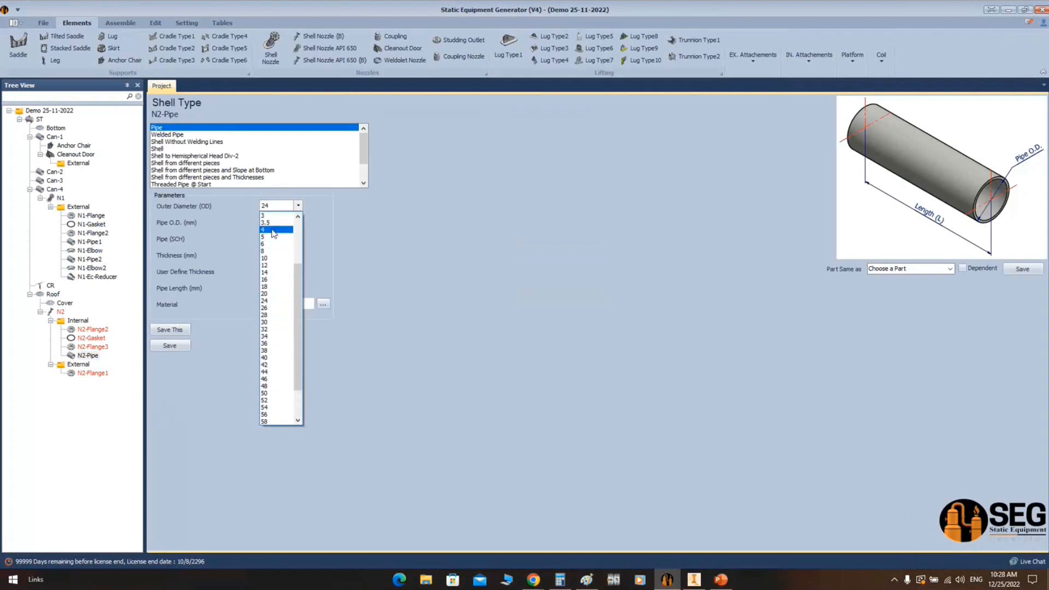
pyautogui.click(272, 230)
pyautogui.click(298, 238)
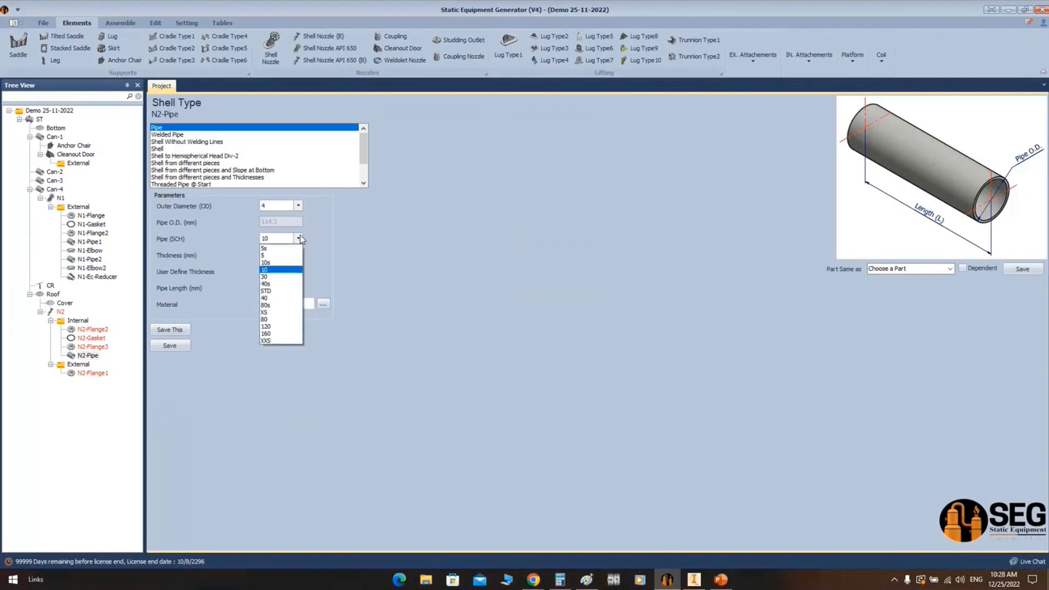
pyautogui.click(273, 297)
pyautogui.click(286, 288)
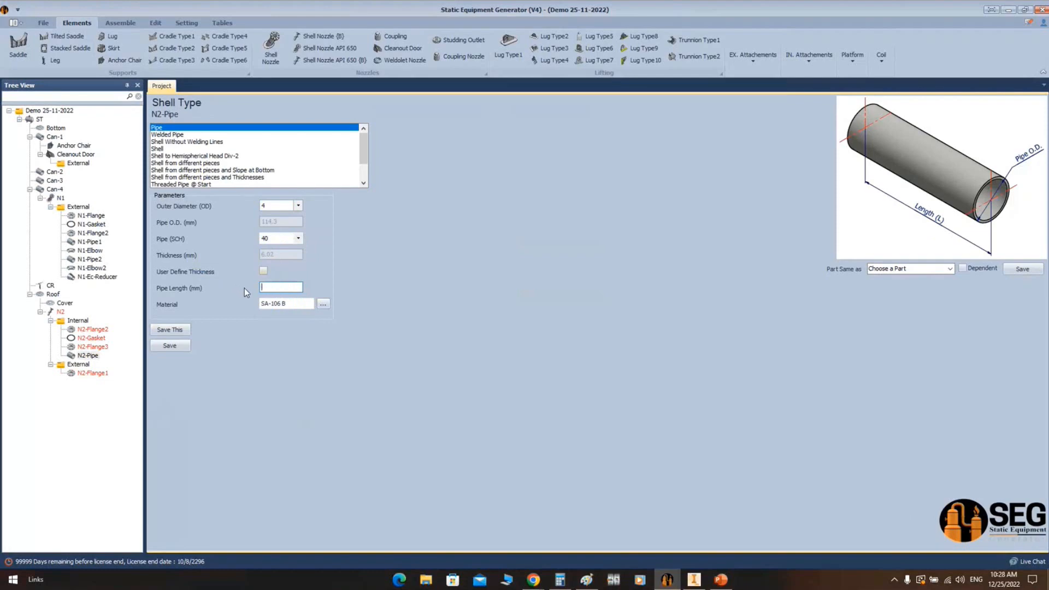
pyautogui.write('5000')
pyautogui.click(182, 345)
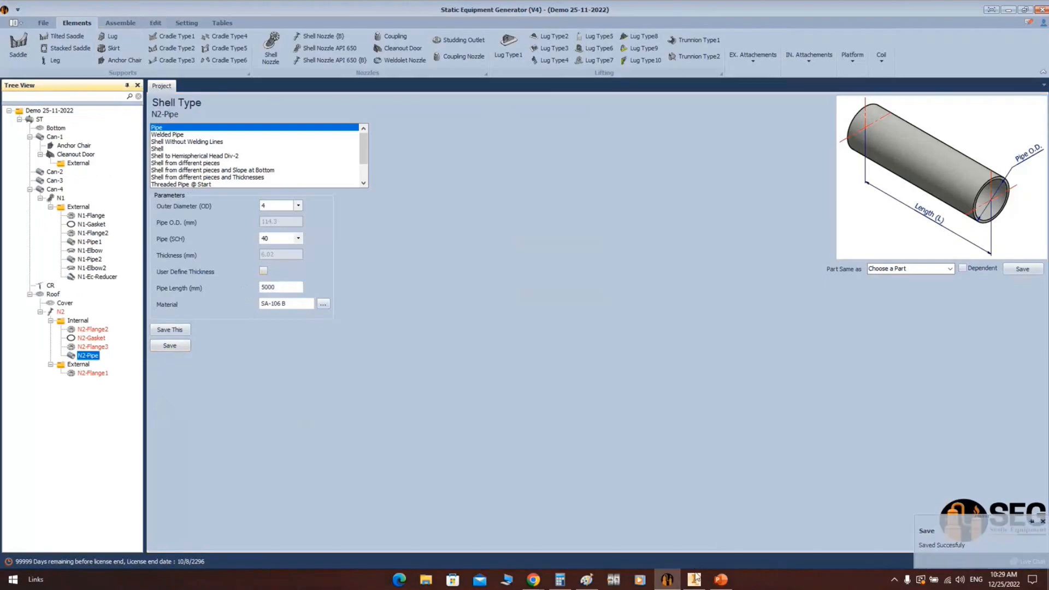
# Switch to Inventor and cut the tank assembly with a half section view based on an anchor chair face to expose the interior
pyautogui.click(694, 578)
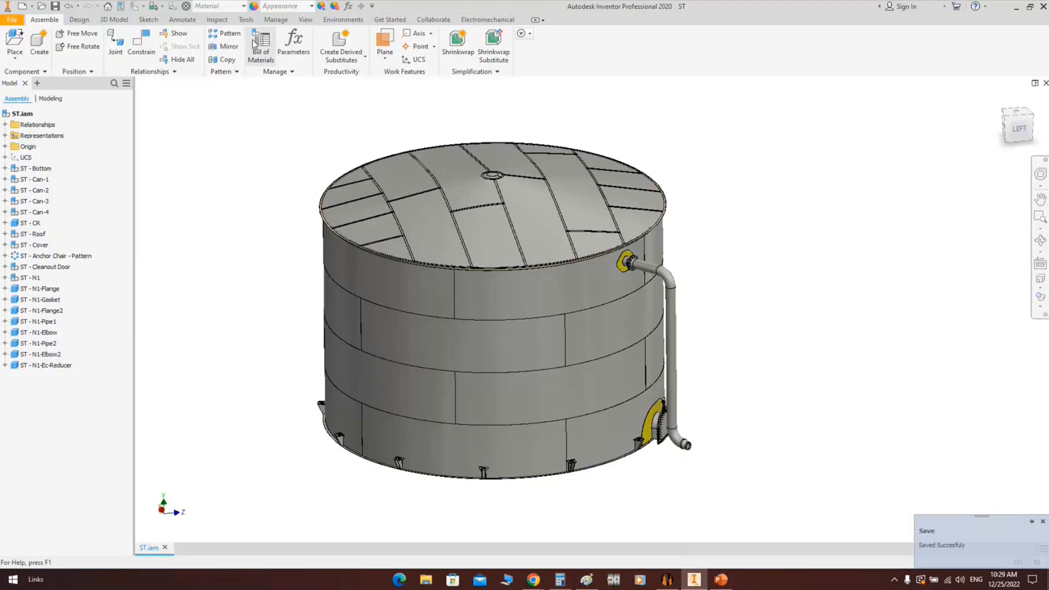
pyautogui.click(305, 20)
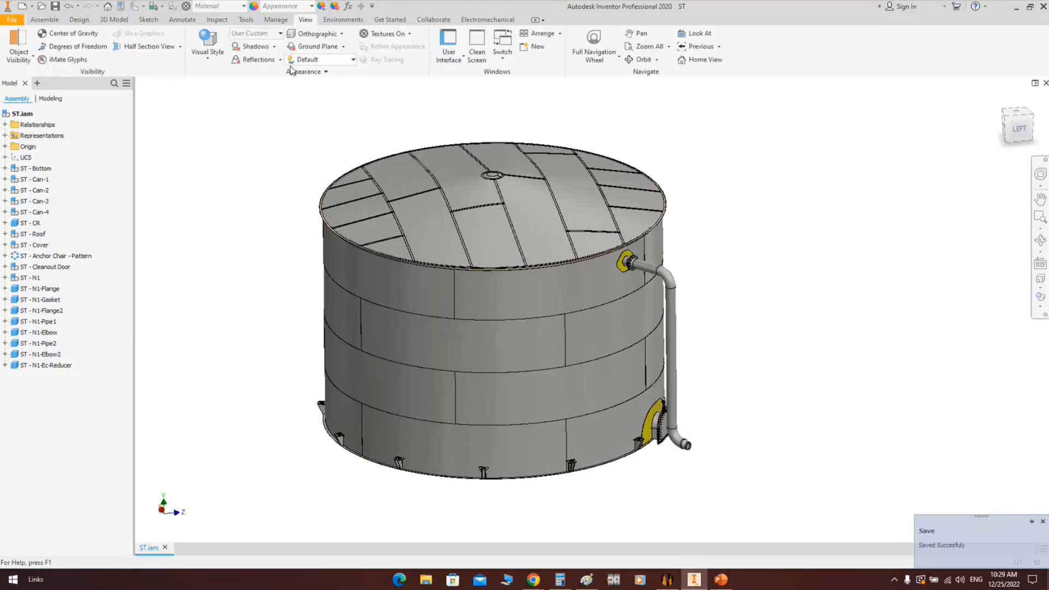
pyautogui.click(144, 46)
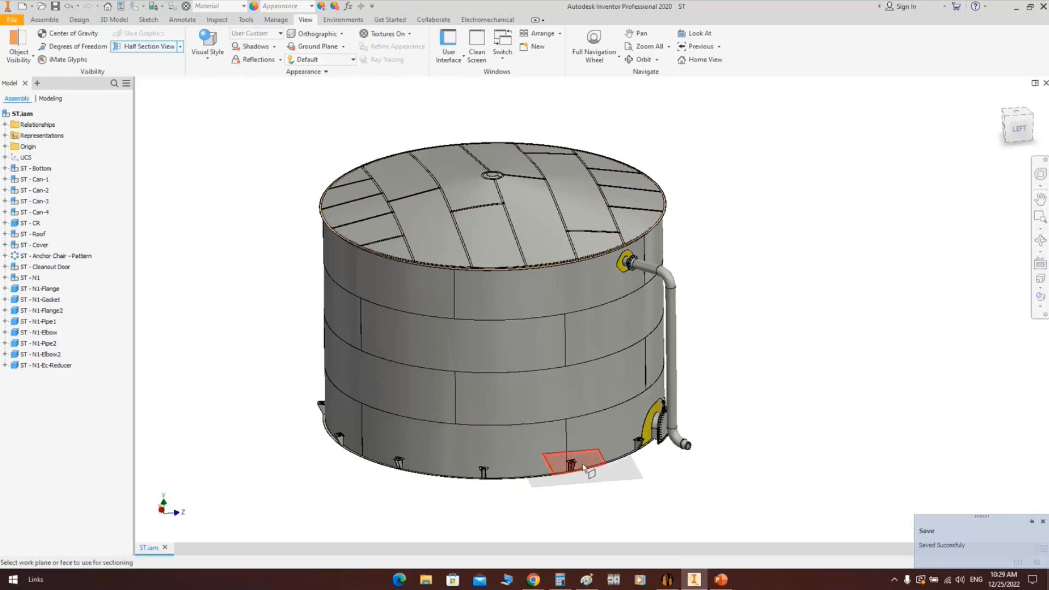
pyautogui.scroll(8, 560, 464)
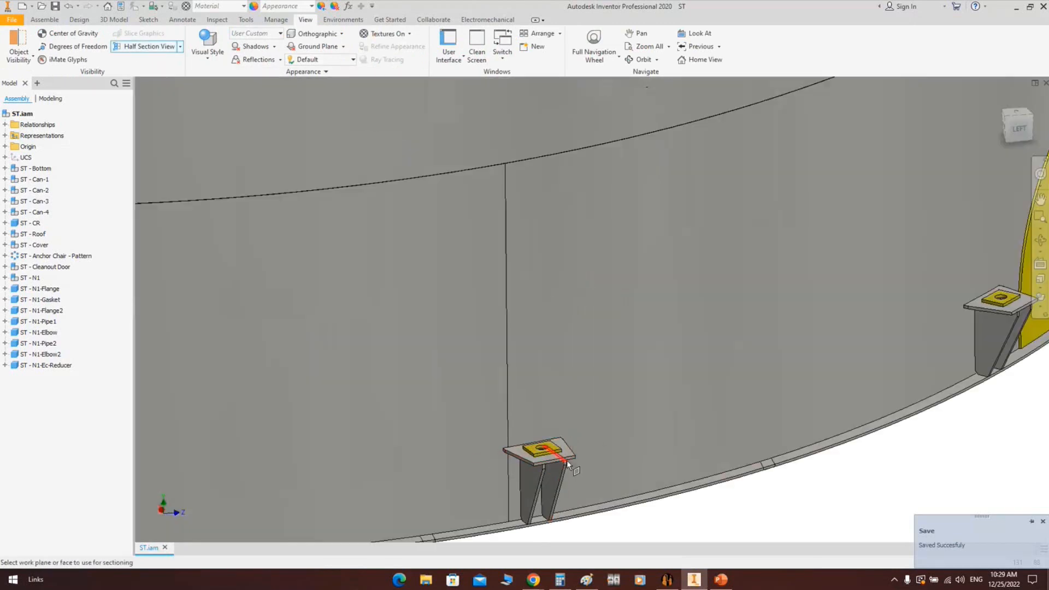
pyautogui.click(442, 281)
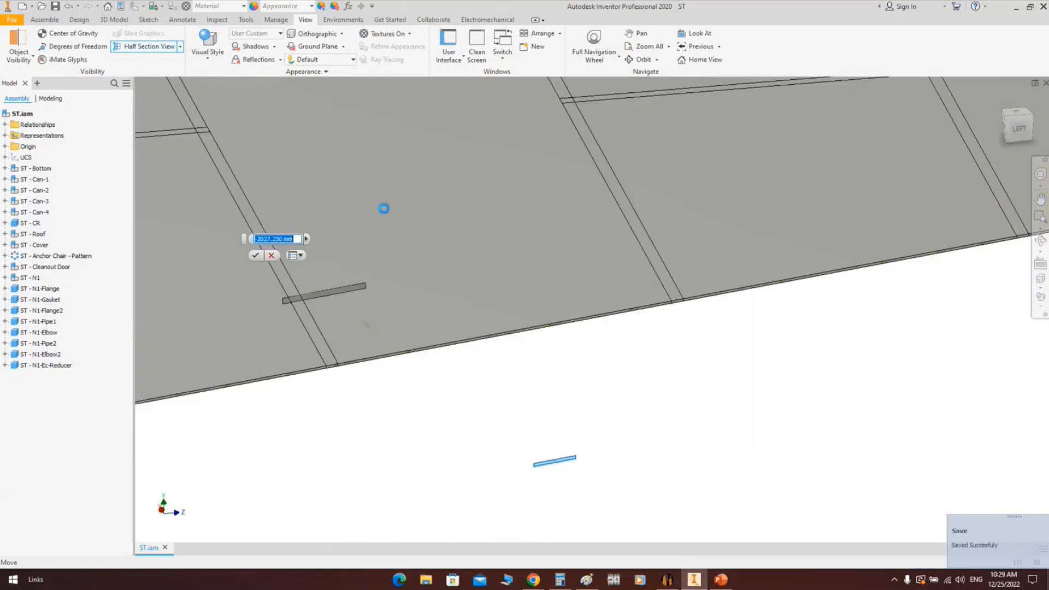
pyautogui.press('Return')
pyautogui.scroll(-10, 294, 264)
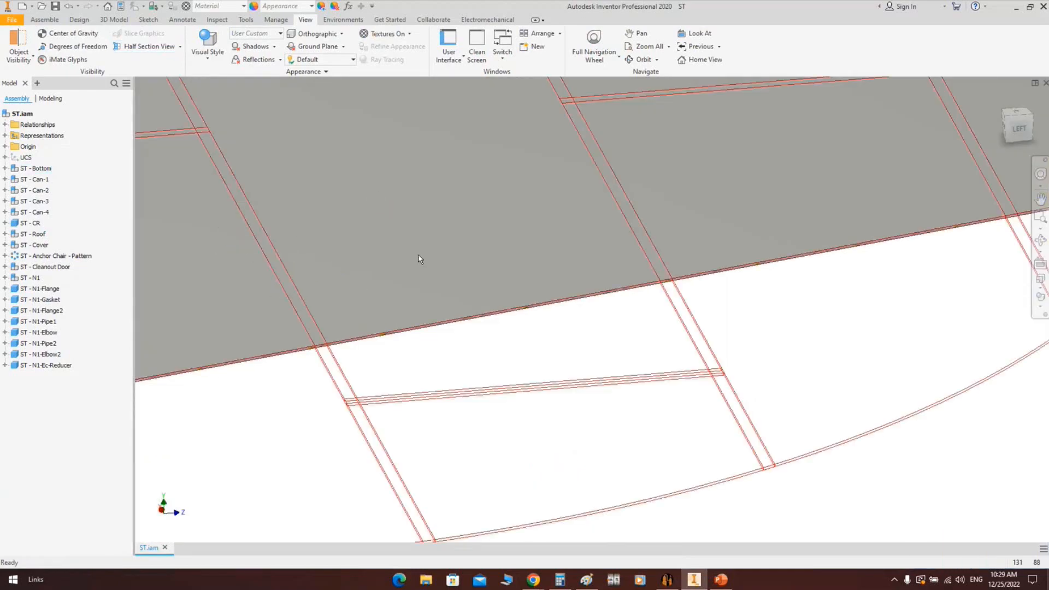
pyautogui.scroll(3, 304, 193)
pyautogui.scroll(4, 304, 193)
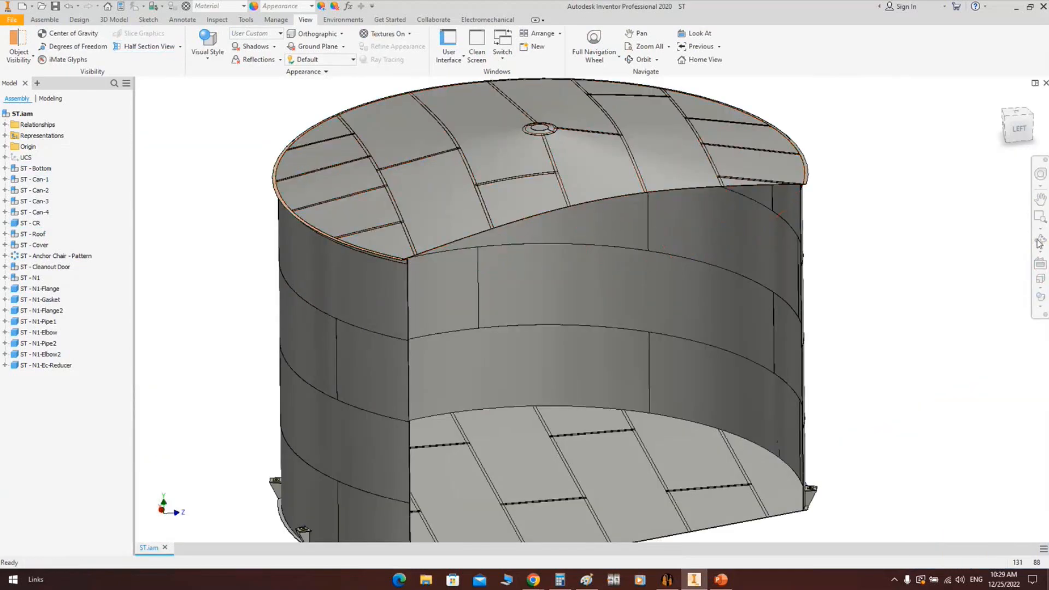
# Switch to Static Equipment Generator and start the Inventor assembly to generate nozzle N2 and its attached parts
pyautogui.middleClick(778, 251)
pyautogui.middleClick(779, 250)
pyautogui.click(1040, 240)
pyautogui.moveTo(531, 336); pyautogui.dragTo(500, 242)
pyautogui.rightClick(500, 242)
pyautogui.click(536, 251)
pyautogui.click(667, 579)
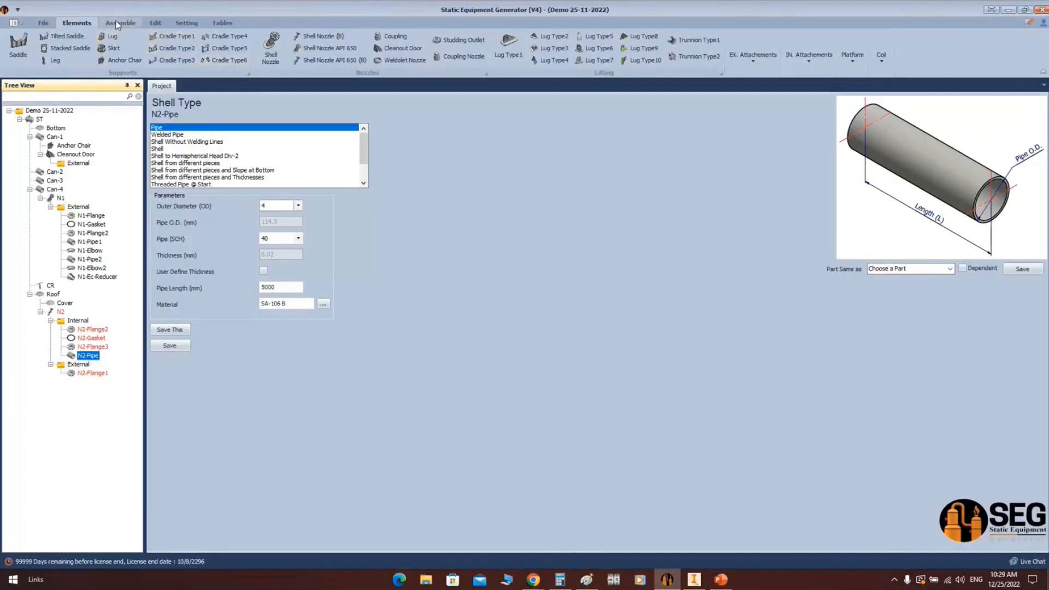
pyautogui.click(120, 22)
pyautogui.click(698, 578)
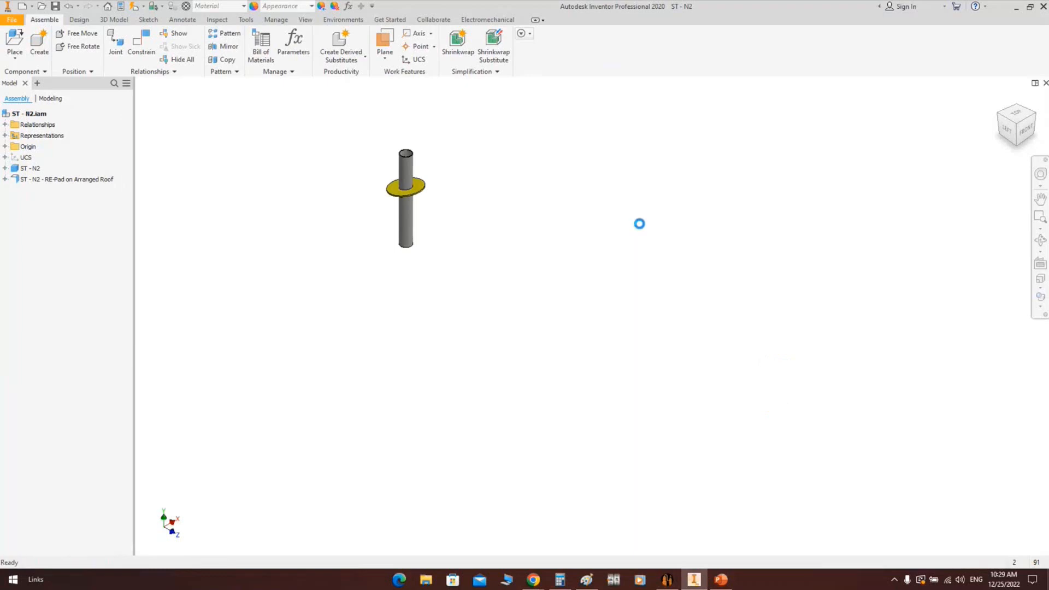
pyautogui.hotkey('ctrl', 'Tab')
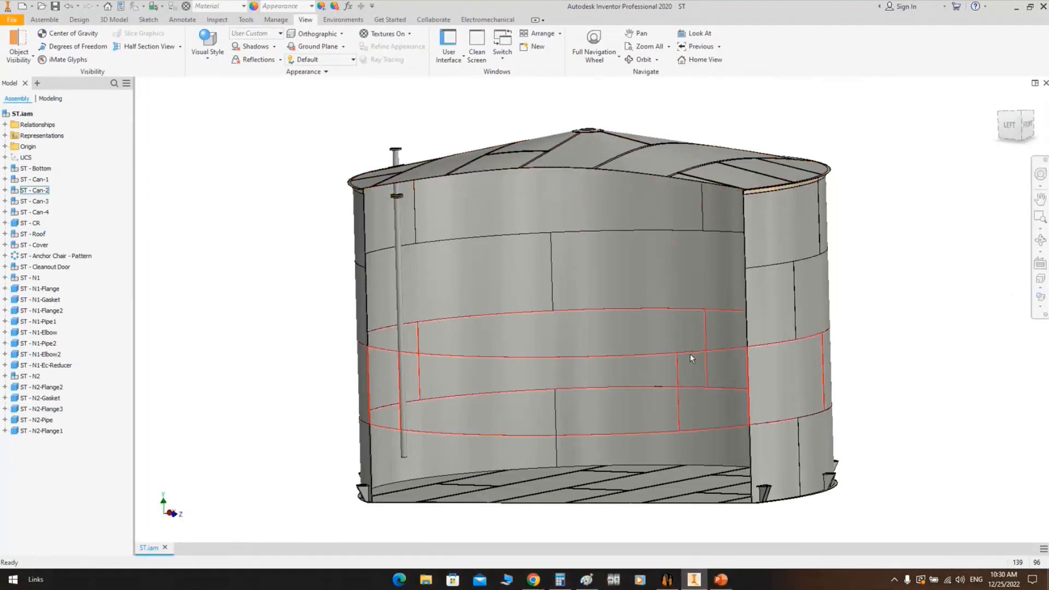
# Inspect N2's internal flanges, gasket and long pipe inside the sectioned tank
pyautogui.scroll(-6, 405, 182)
pyautogui.moveTo(508, 171); pyautogui.dragTo(512, 211, button='middle')
pyautogui.click(1039, 240)
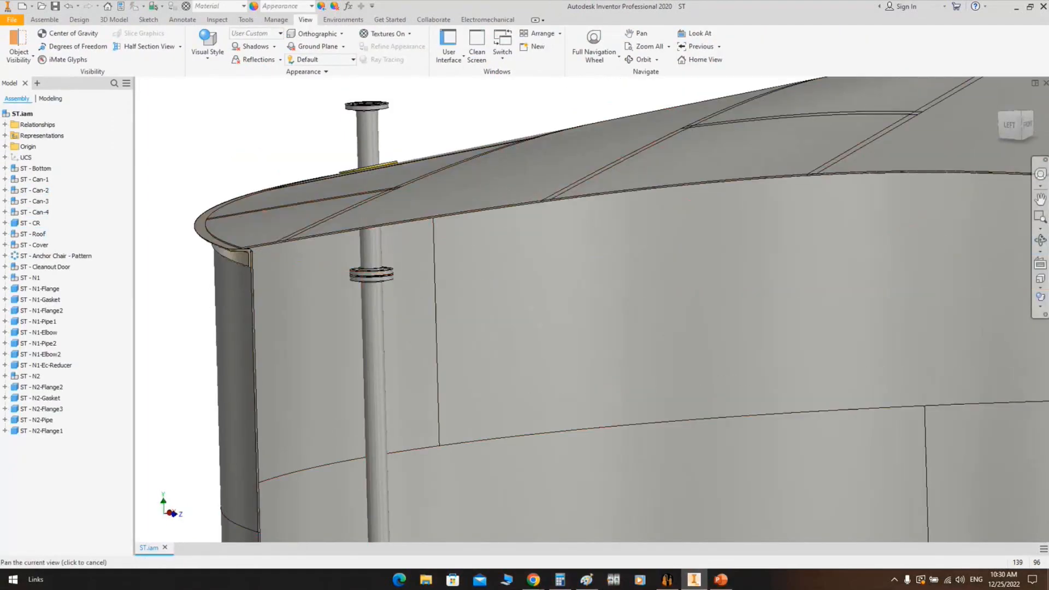
pyautogui.moveTo(505, 382); pyautogui.dragTo(514, 323)
pyautogui.scroll(-5, 468, 315)
pyautogui.scroll(-4, 472, 321)
pyautogui.scroll(1, 479, 322)
pyautogui.scroll(4, 513, 323)
pyautogui.moveTo(513, 322); pyautogui.dragTo(484, 272, button='middle')
pyautogui.scroll(5, 486, 271)
# Inspect N2's external flange and reinforcing pad on the roof from several angles and against the whole tank
pyautogui.moveTo(486, 272); pyautogui.dragTo(520, 293)
pyautogui.scroll(3, 519, 293)
pyautogui.moveTo(490, 257); pyautogui.dragTo(494, 280, button='middle')
pyautogui.scroll(-5, 398, 180)
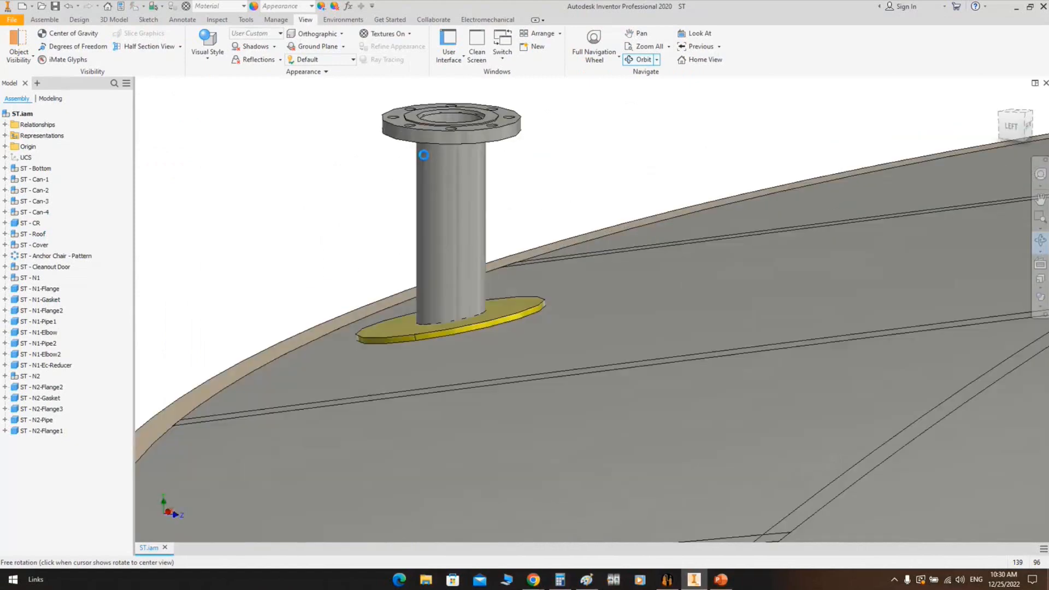
pyautogui.scroll(5, 437, 208)
pyautogui.moveTo(509, 232); pyautogui.dragTo(579, 244)
pyautogui.scroll(-4, 261, 193)
pyautogui.scroll(4, 305, 201)
pyautogui.moveTo(304, 201); pyautogui.dragTo(413, 241, button='middle')
pyautogui.scroll(-4, 415, 241)
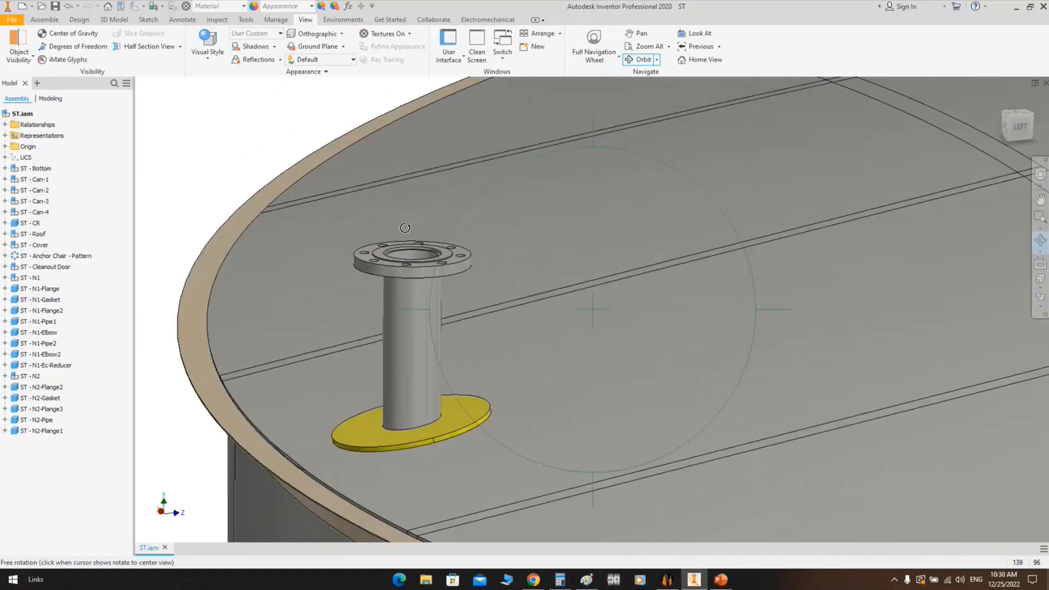
pyautogui.scroll(4, 402, 242)
pyautogui.scroll(4, 401, 242)
pyautogui.moveTo(382, 232); pyautogui.dragTo(348, 227, button='middle')
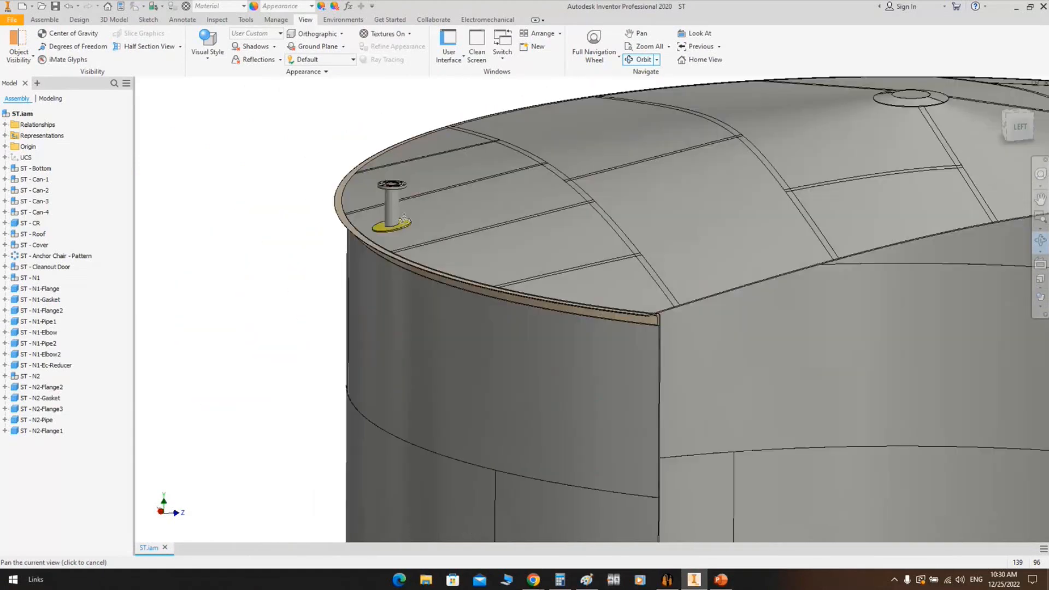
pyautogui.scroll(5, 345, 227)
pyautogui.moveTo(565, 292); pyautogui.dragTo(471, 231, button='middle')
pyautogui.rightClick(470, 232)
pyautogui.click(509, 233)
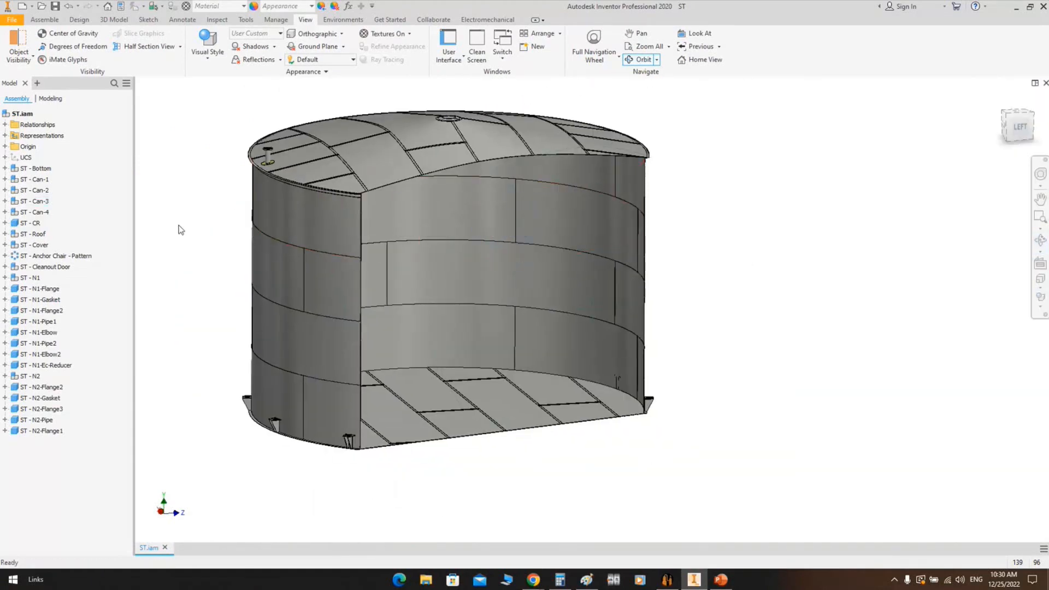
# End the half section view and turn the complete tank to show the N1 piping and cleanout door from the front
pyautogui.click(180, 46)
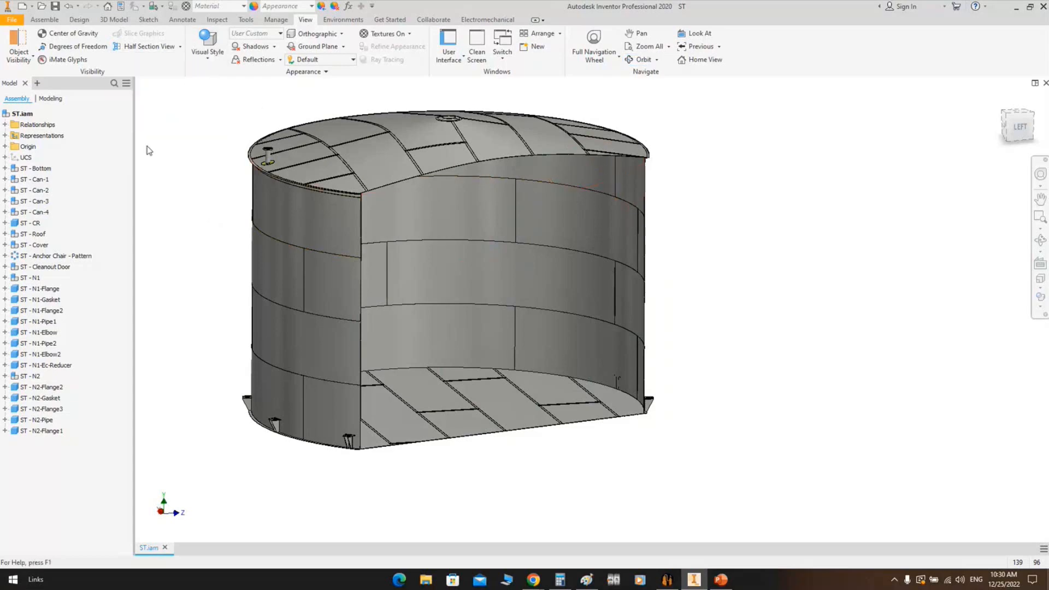
pyautogui.click(161, 131)
pyautogui.scroll(-6, 623, 201)
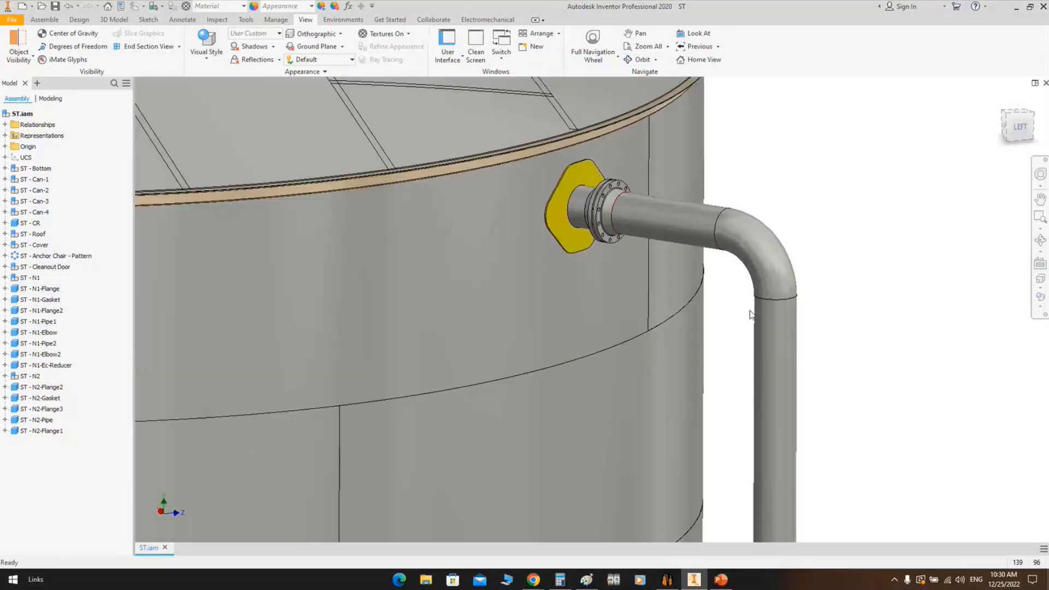
pyautogui.scroll(5, 750, 290)
pyautogui.moveTo(786, 255); pyautogui.dragTo(756, 196, button='middle')
pyautogui.click(1040, 240)
pyautogui.moveTo(638, 337); pyautogui.dragTo(496, 365)
pyautogui.moveTo(693, 416); pyautogui.dragTo(672, 187)
pyautogui.rightClick(747, 180)
pyautogui.click(785, 203)
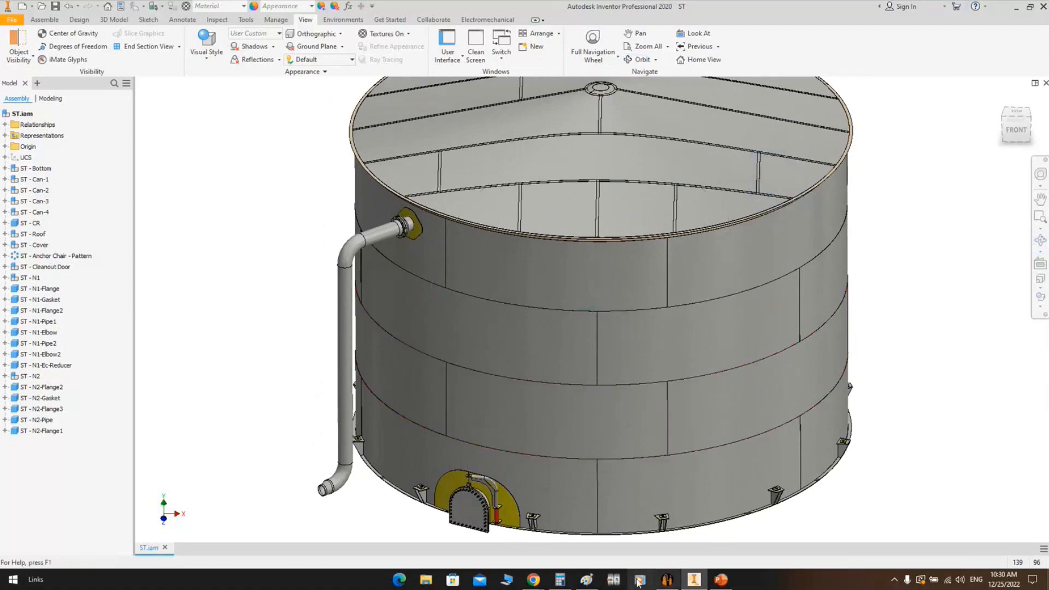
# Switch to Static Equipment Generator and add a spiral stair named SS to Can-1
pyautogui.click(675, 584)
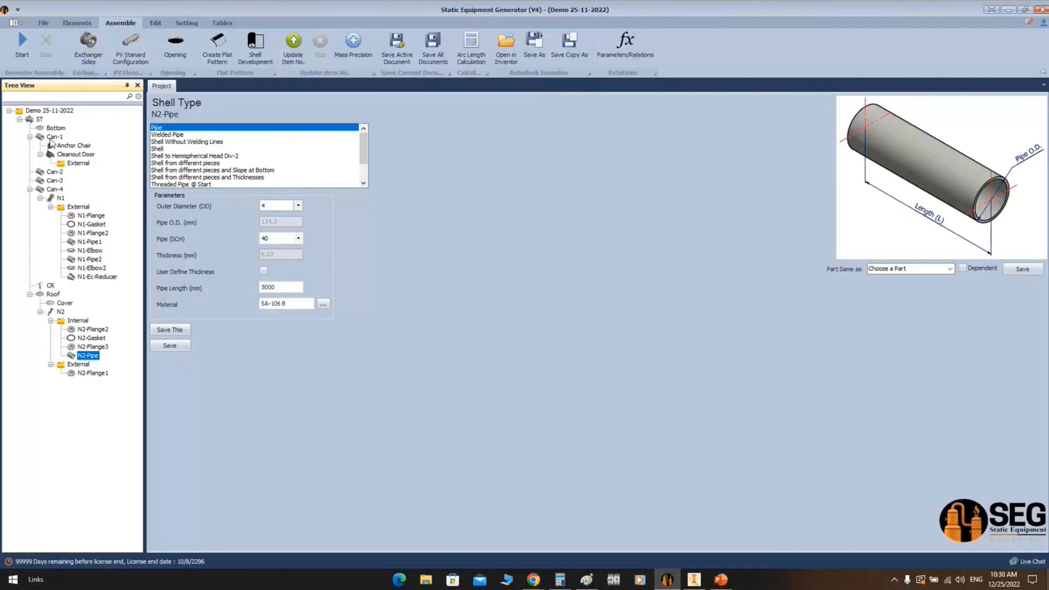
pyautogui.click(54, 137)
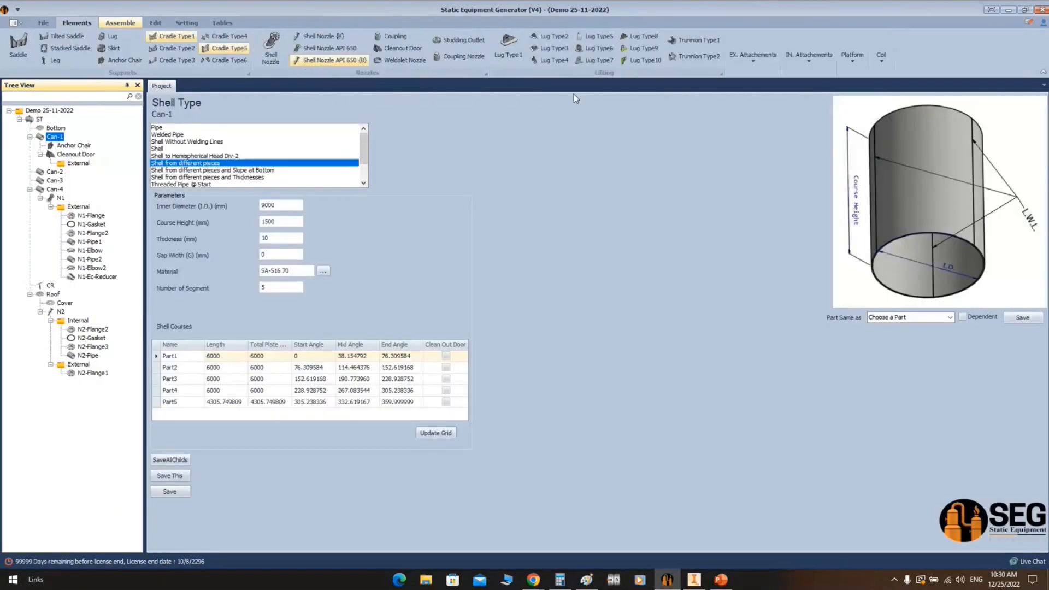
pyautogui.click(755, 63)
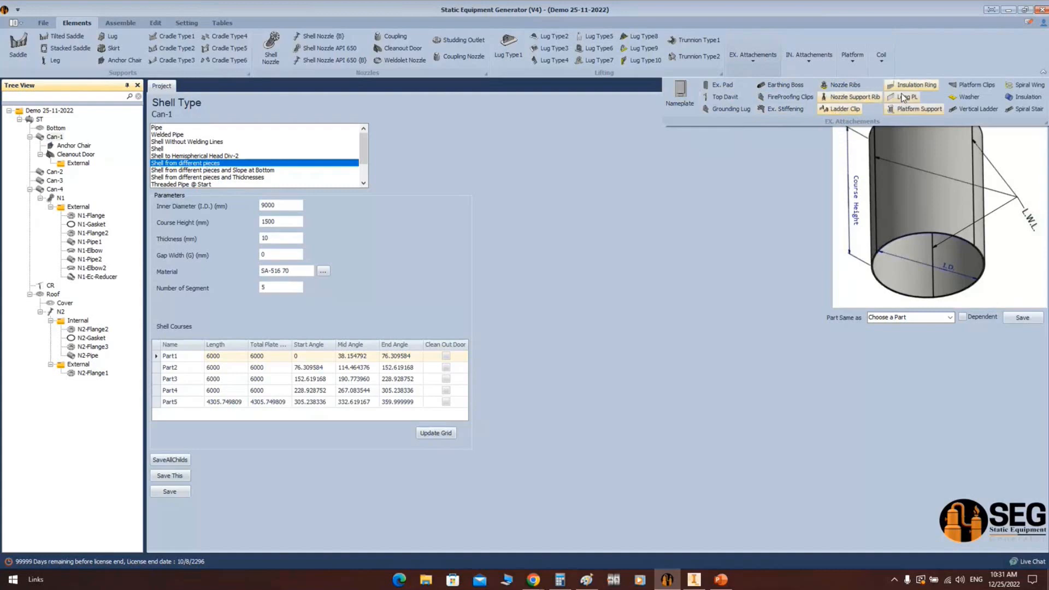
pyautogui.click(1022, 111)
pyautogui.write('SS')
pyautogui.press('Return')
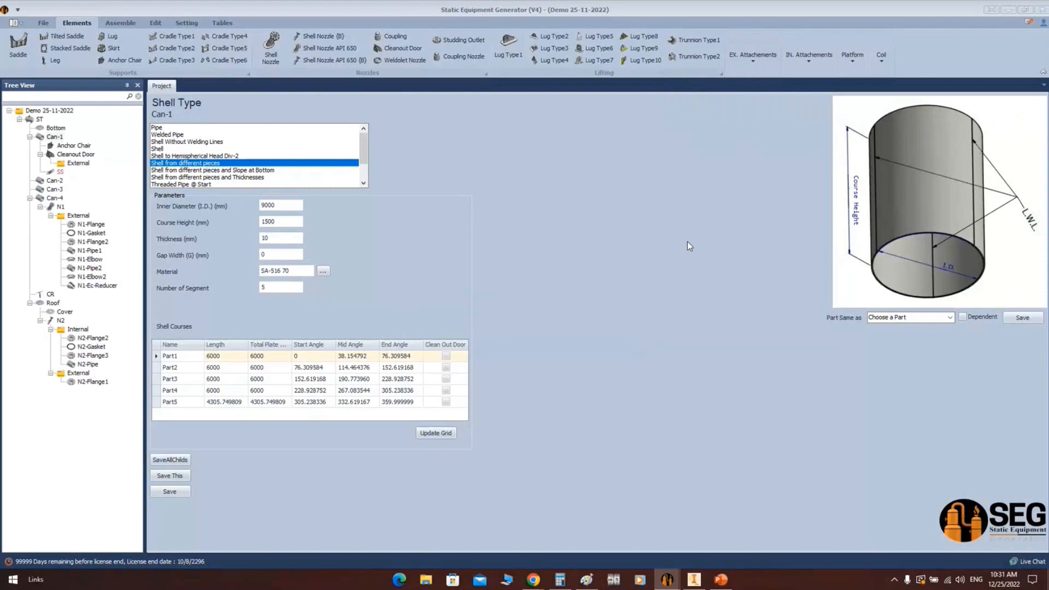
# Open the parameters of spiral stair SS, review Spiral Stair-Type-B, and select Spiral Stair-Type-A
pyautogui.click(60, 171)
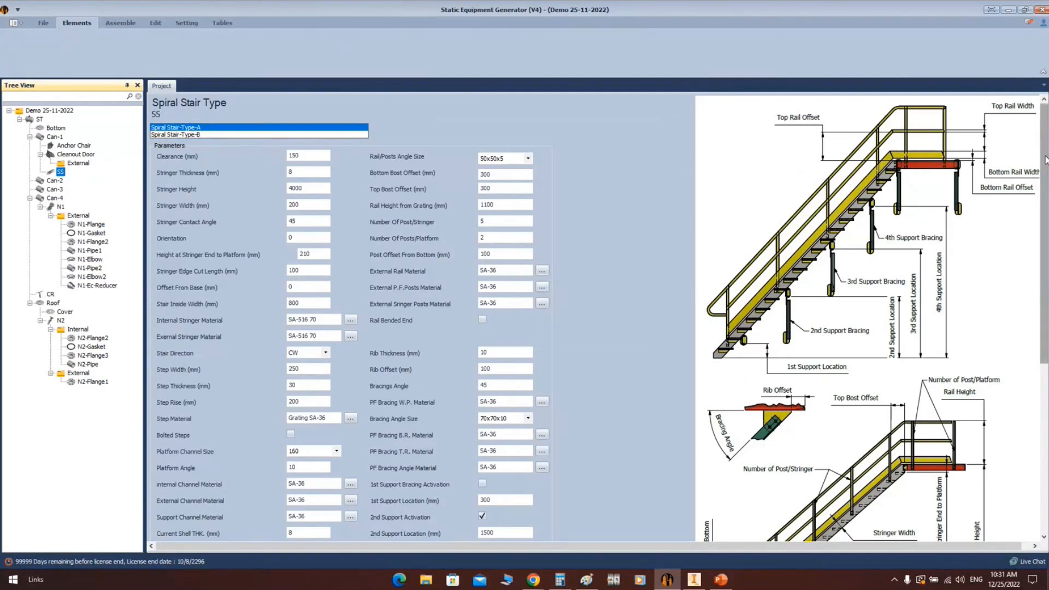
pyautogui.scroll(-10, 249, 143)
pyautogui.scroll(10, 188, 146)
pyautogui.click(191, 135)
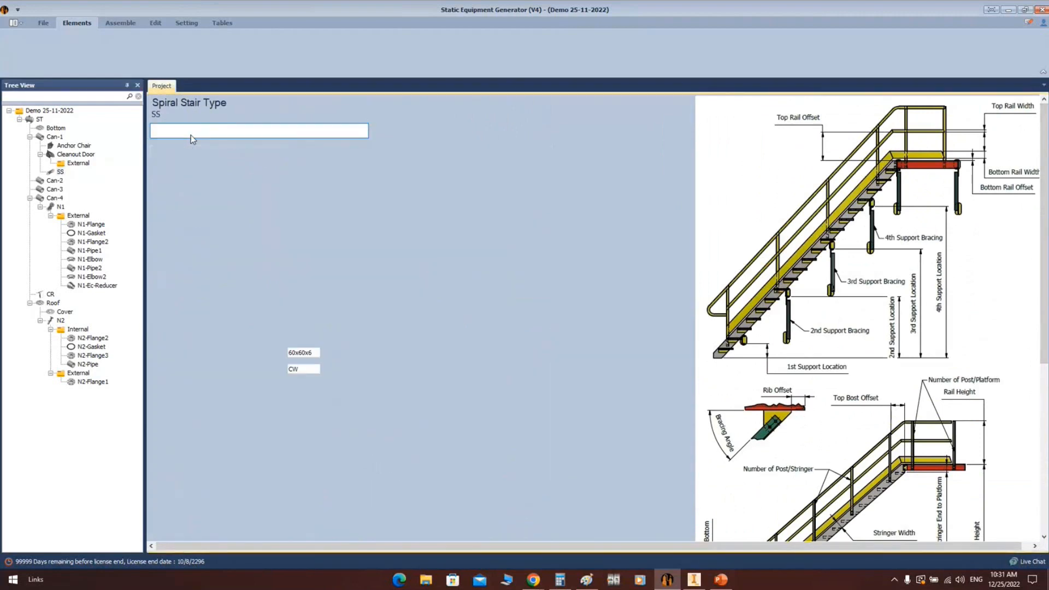
pyautogui.moveTo(1042, 187)
pyautogui.mouseDown()
pyautogui.moveTo(1044, 310)
pyautogui.moveTo(1045, 185)
pyautogui.mouseUp()
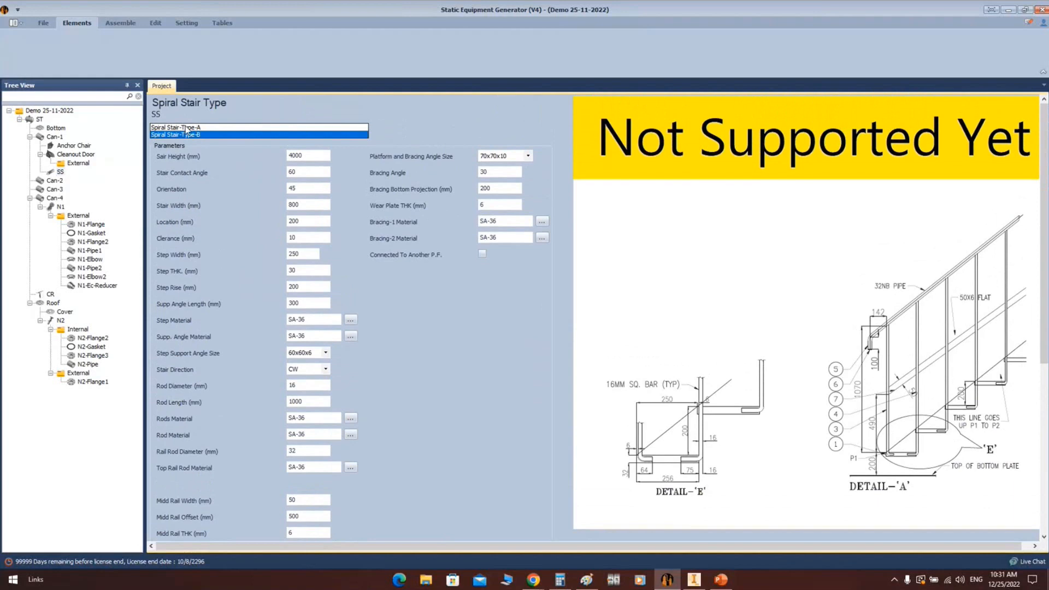
pyautogui.click(188, 127)
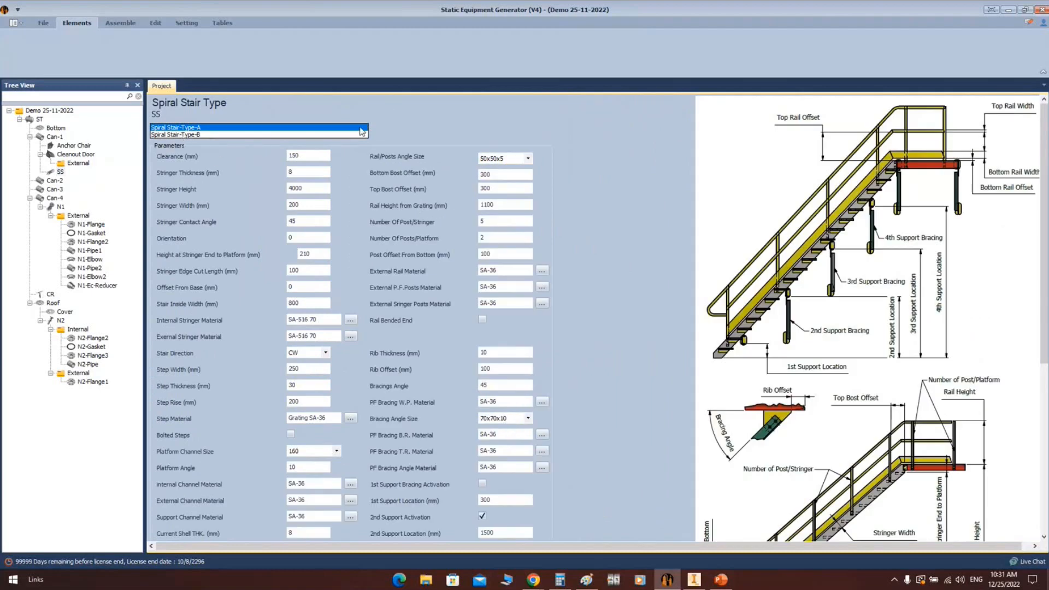
# Set the spiral stair's stringer height to 5800 and its stringer contact angle to 62
pyautogui.click(302, 156)
pyautogui.doubleClick(302, 155)
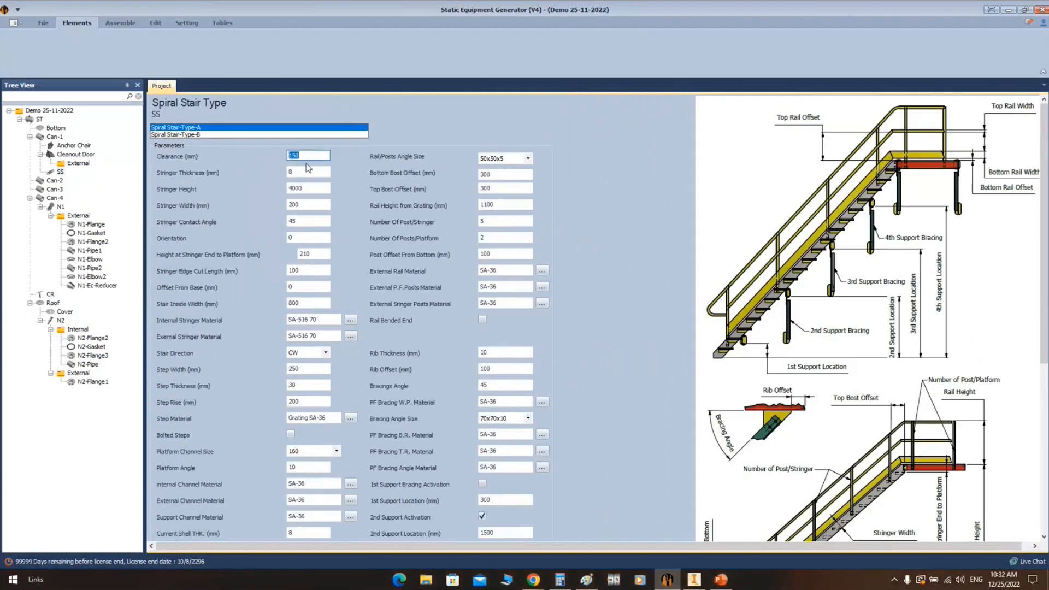
pyautogui.click(300, 173)
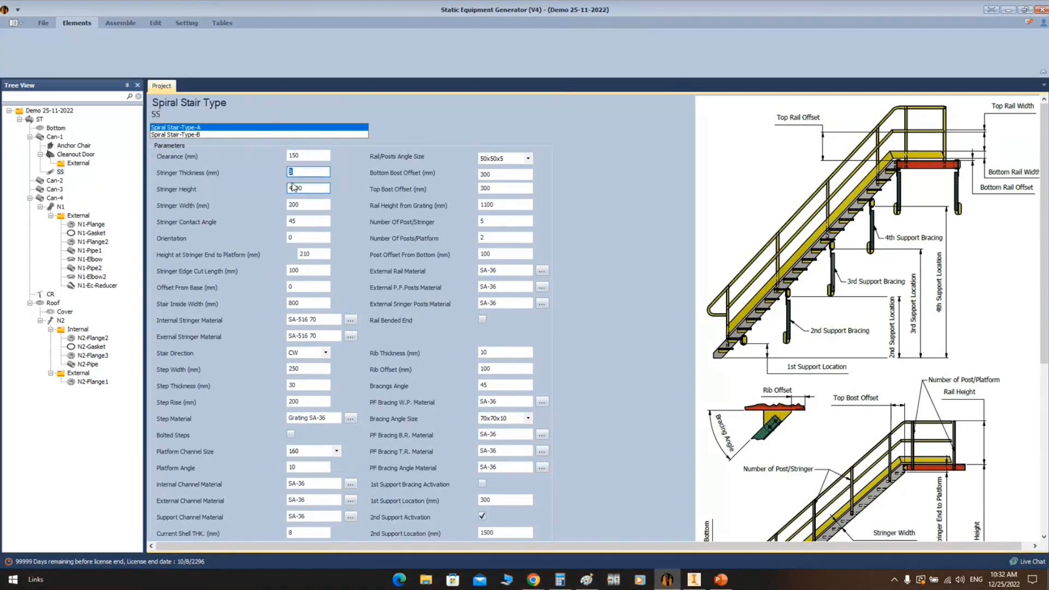
pyautogui.press('Tab')
pyautogui.write('5')
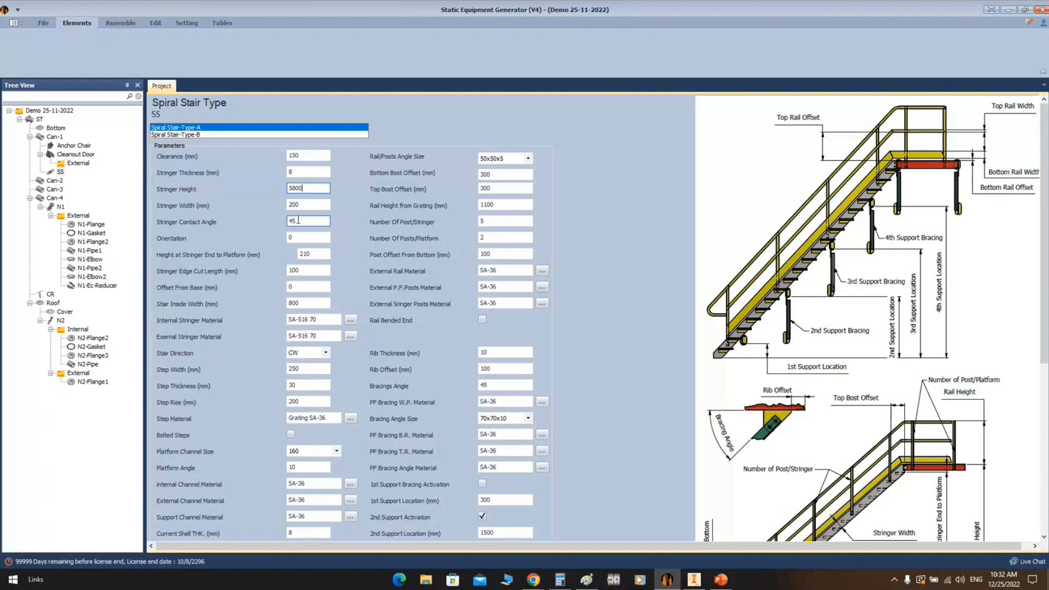
pyautogui.press('Tab')
pyautogui.click(319, 222)
pyautogui.press('Tab')
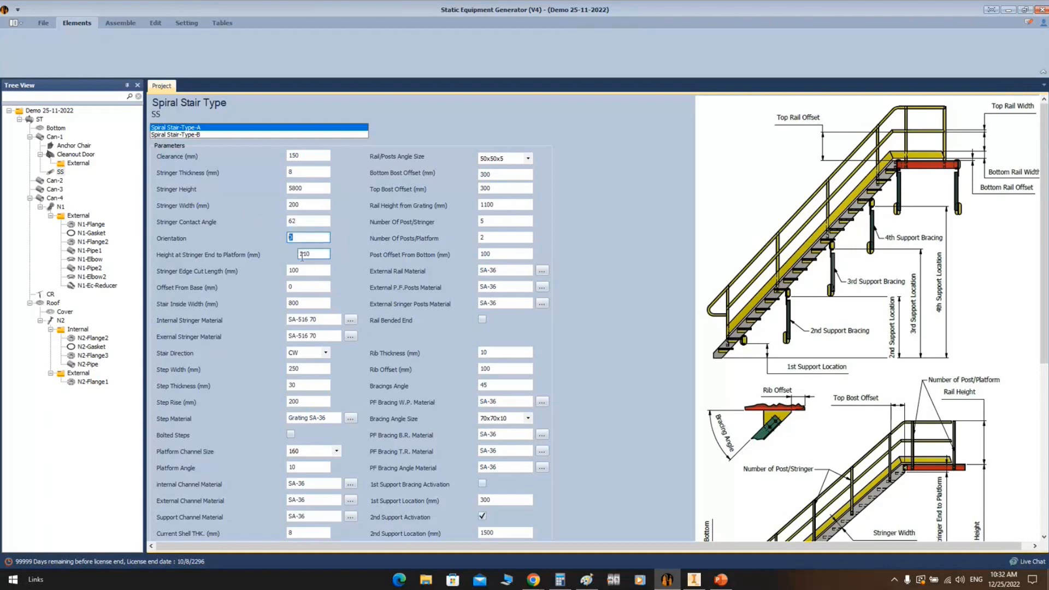
# Review the stair's platform end height, edge cut length, base offset and inside width, and set the stair direction to CCW
pyautogui.press('Tab')
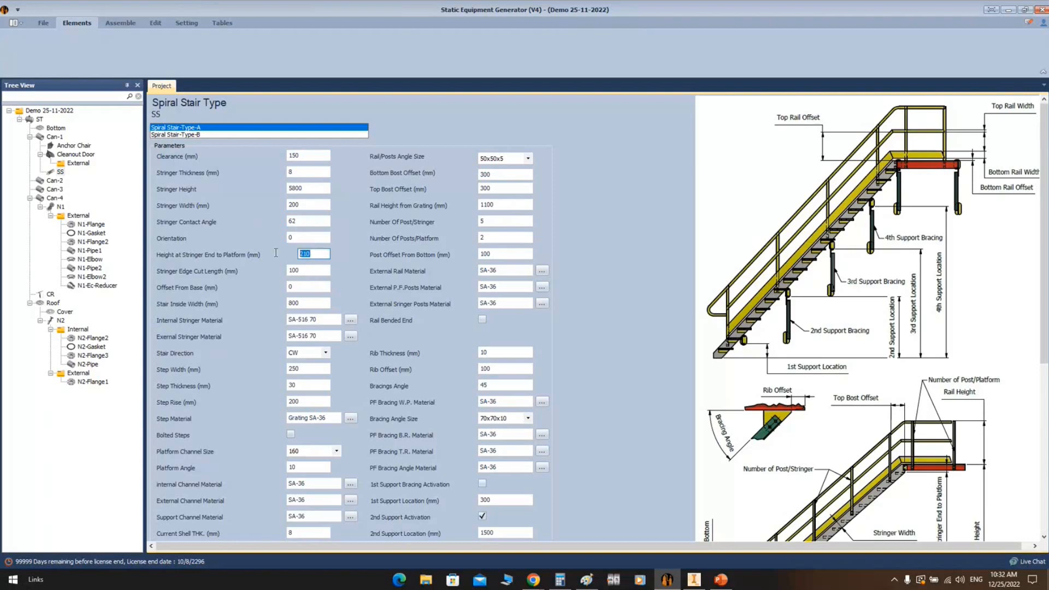
pyautogui.click(313, 269)
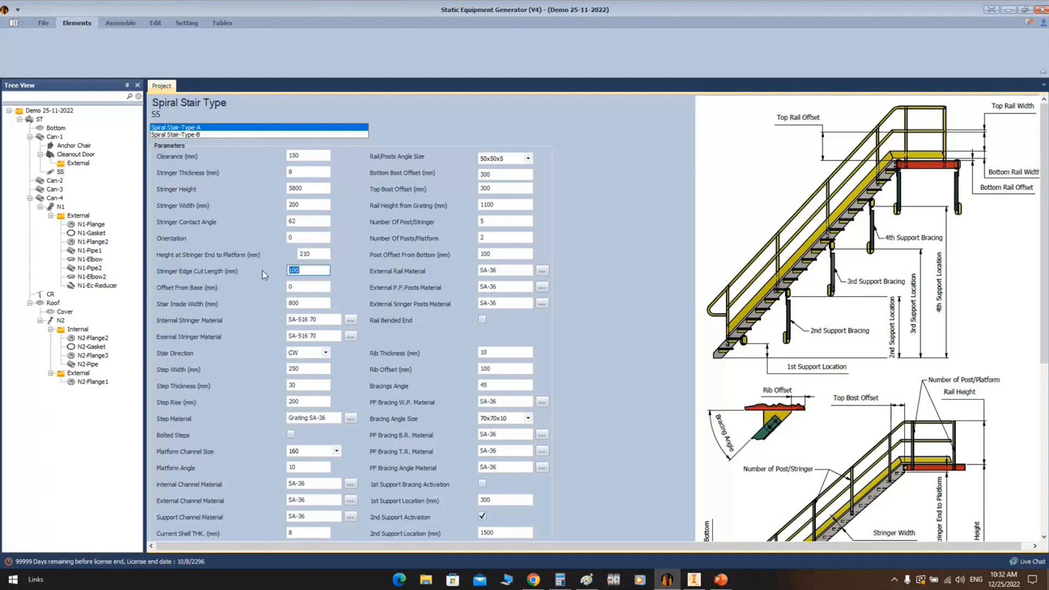
pyautogui.scroll(-2, 262, 270)
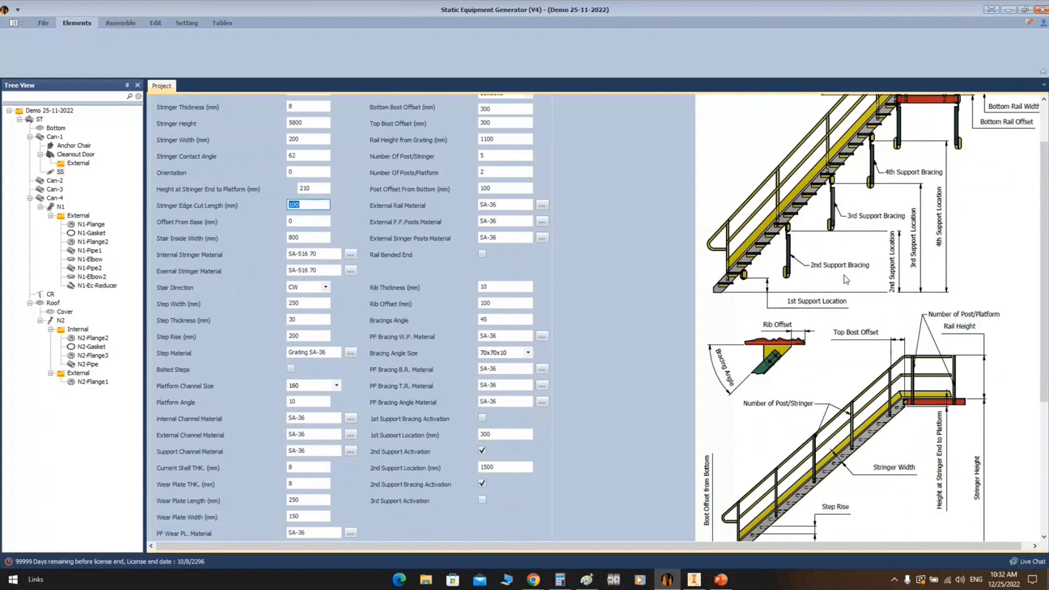
pyautogui.scroll(2, 783, 293)
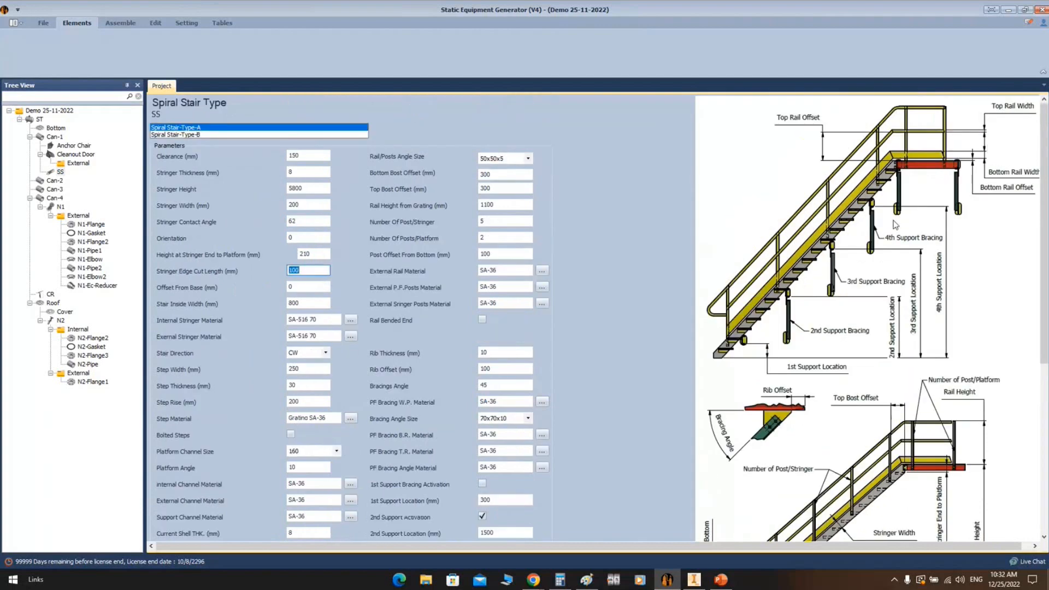
pyautogui.scroll(-2, 895, 223)
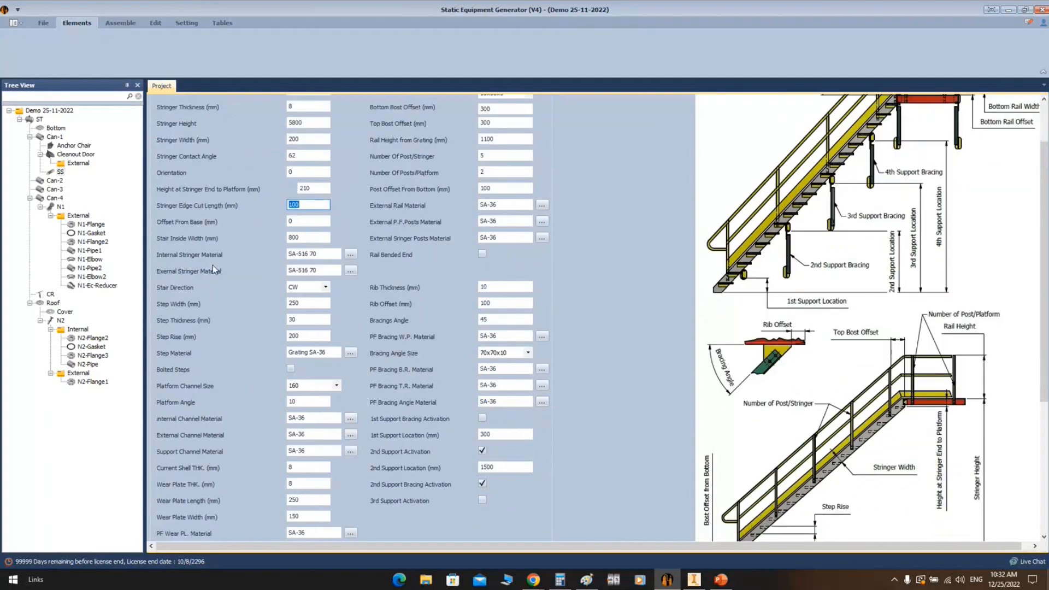
pyautogui.press('Tab')
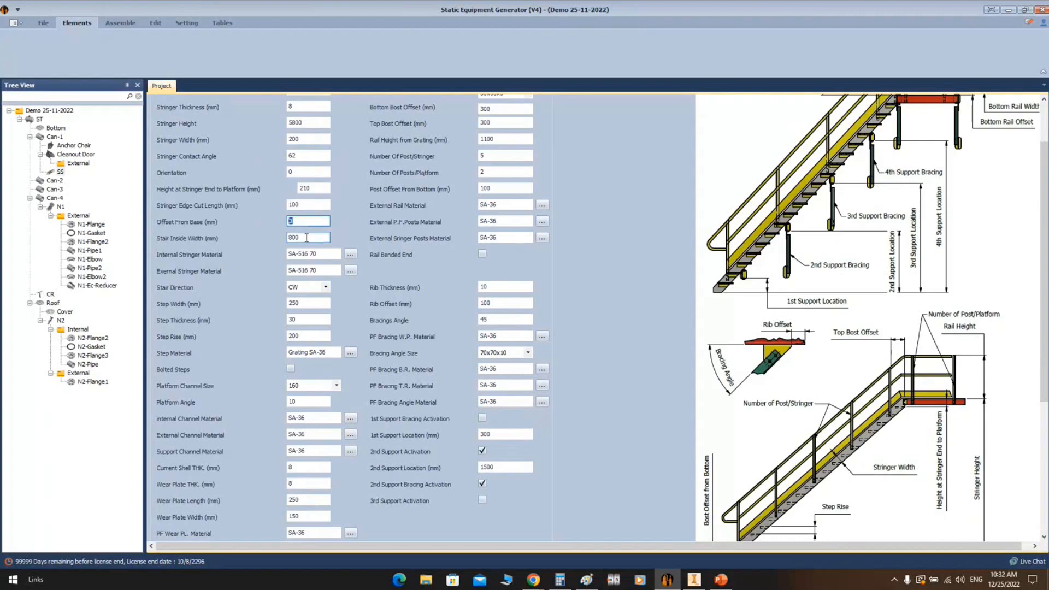
pyautogui.press('Tab')
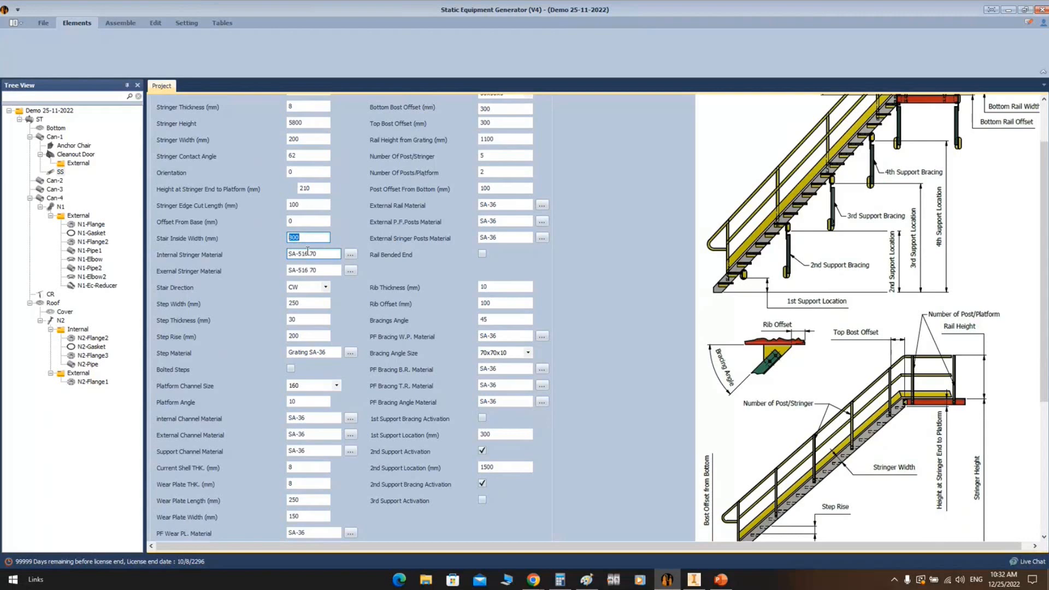
pyautogui.click(325, 287)
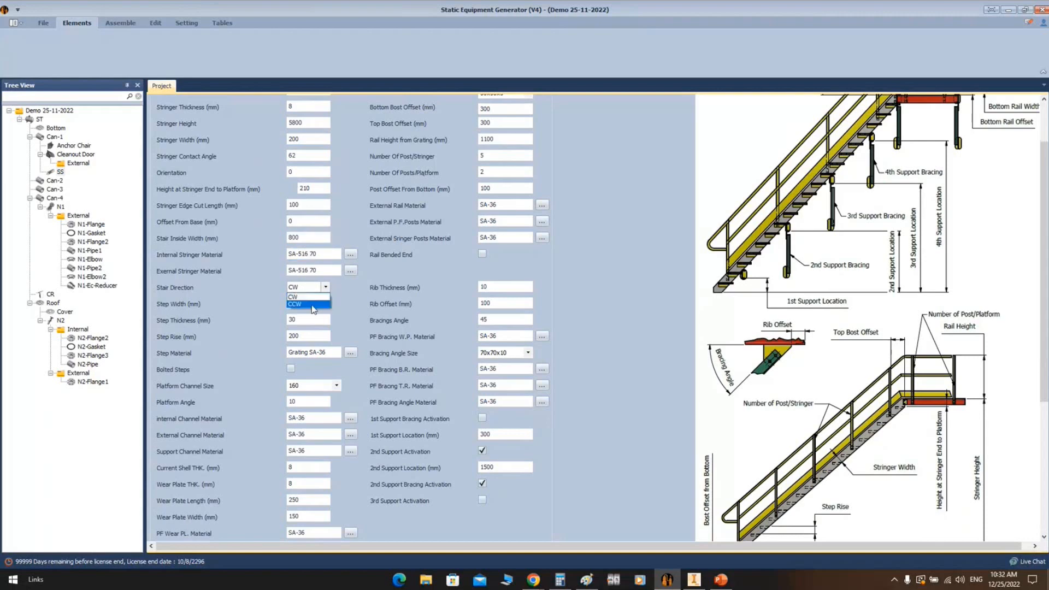
pyautogui.click(312, 304)
# Switch to Inventor and view the tank from the top to check the stair's orientation around the shell
pyautogui.click(693, 579)
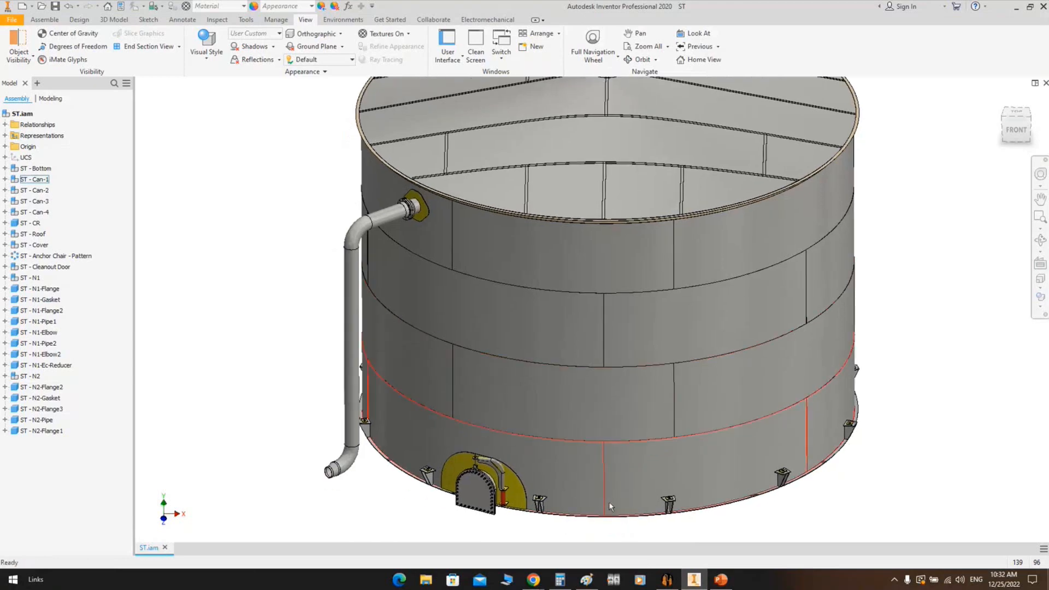
pyautogui.scroll(-5, 596, 516)
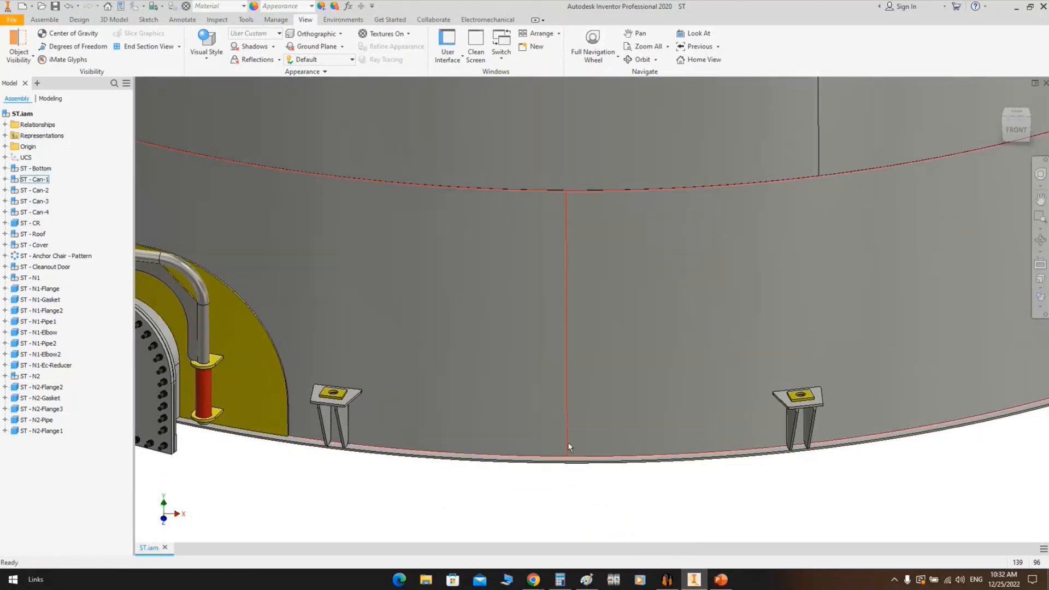
pyautogui.scroll(5, 568, 441)
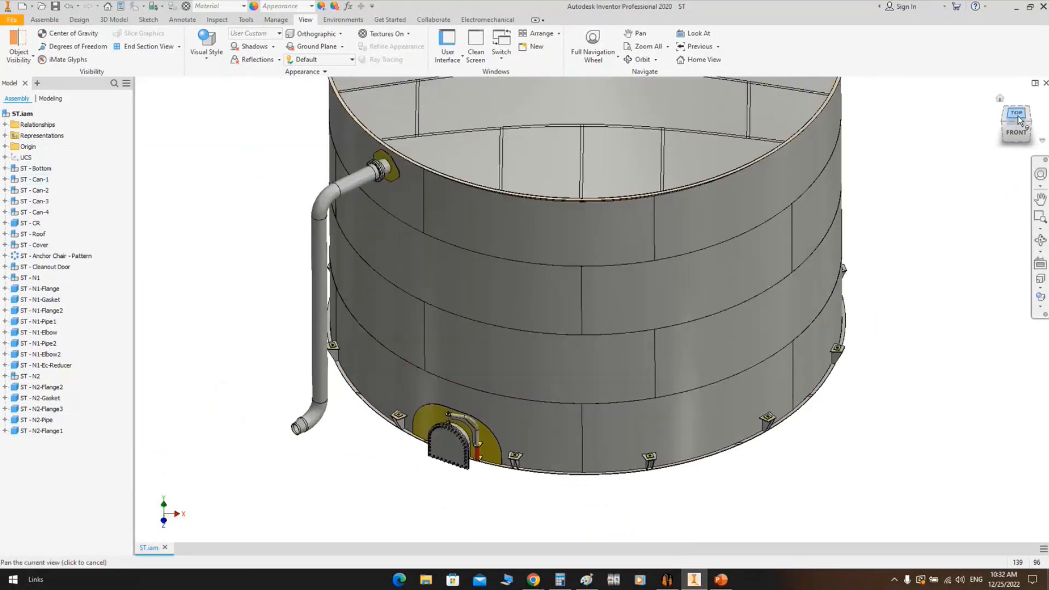
pyautogui.click(1018, 118)
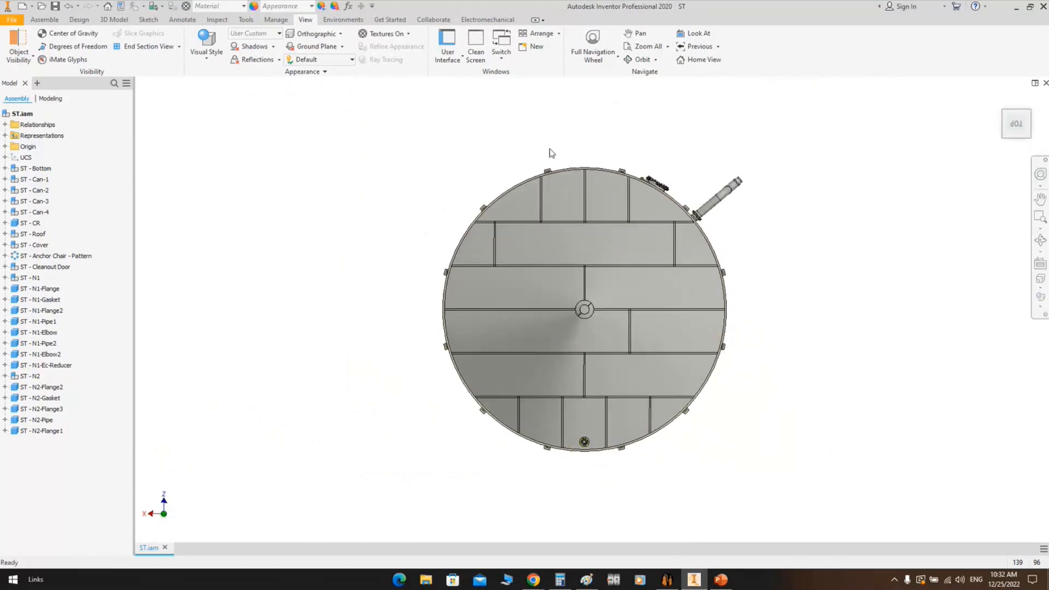
# Zoom in on the tank's top view around nozzle N1 in Inventor and paste a screenshot of it into Paint
pyautogui.scroll(-3, 558, 175)
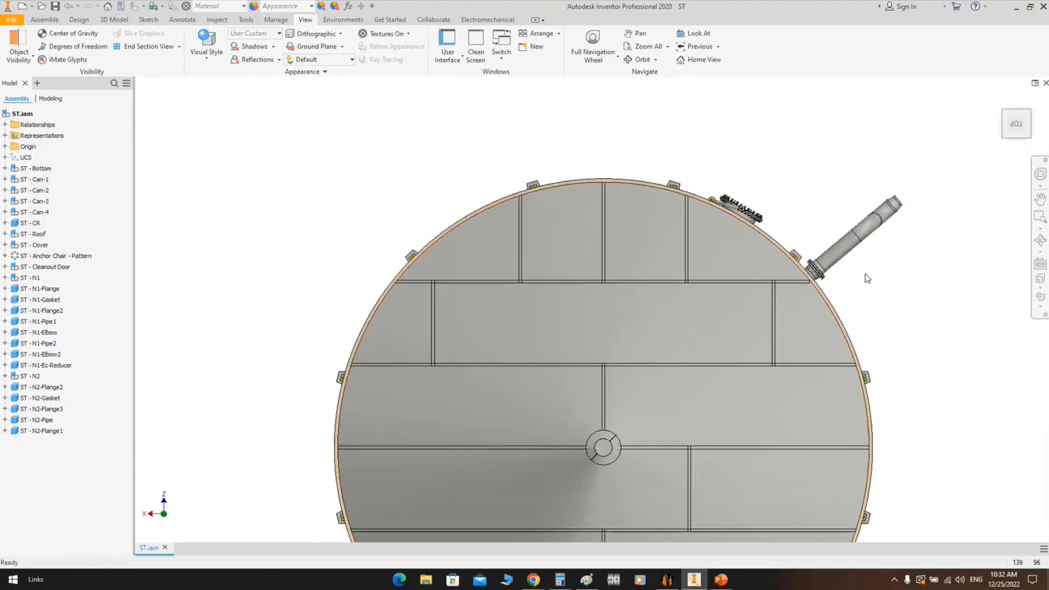
pyautogui.moveTo(807, 286); pyautogui.dragTo(667, 246, button='middle')
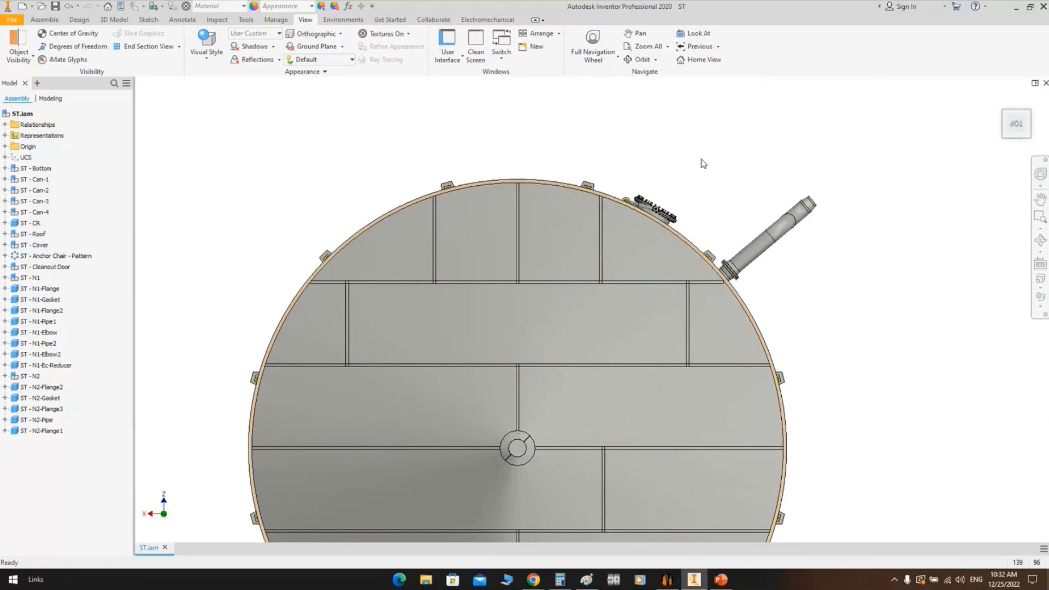
pyautogui.click(586, 579)
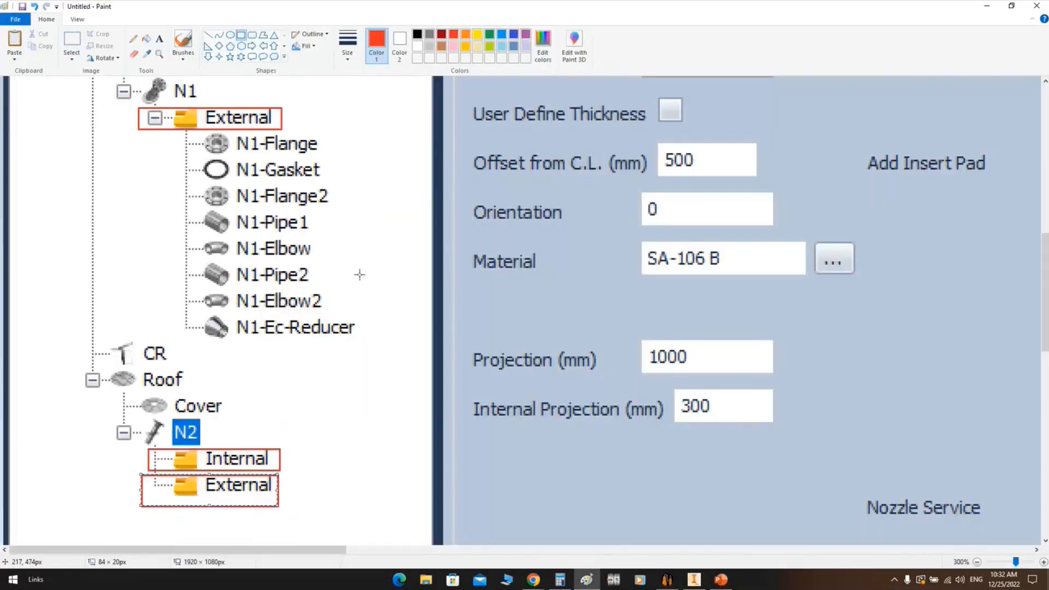
pyautogui.keyDown('ctrl'); pyautogui.scroll(-3, 368, 271); pyautogui.keyUp('ctrl')
pyautogui.hotkey('ctrl', 'v')
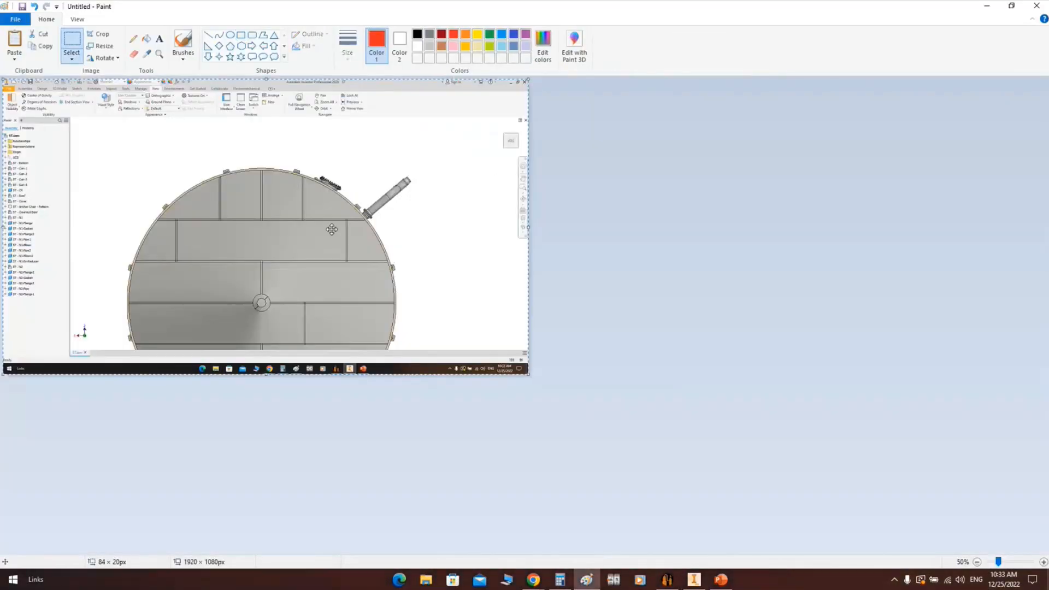
pyautogui.click(219, 35)
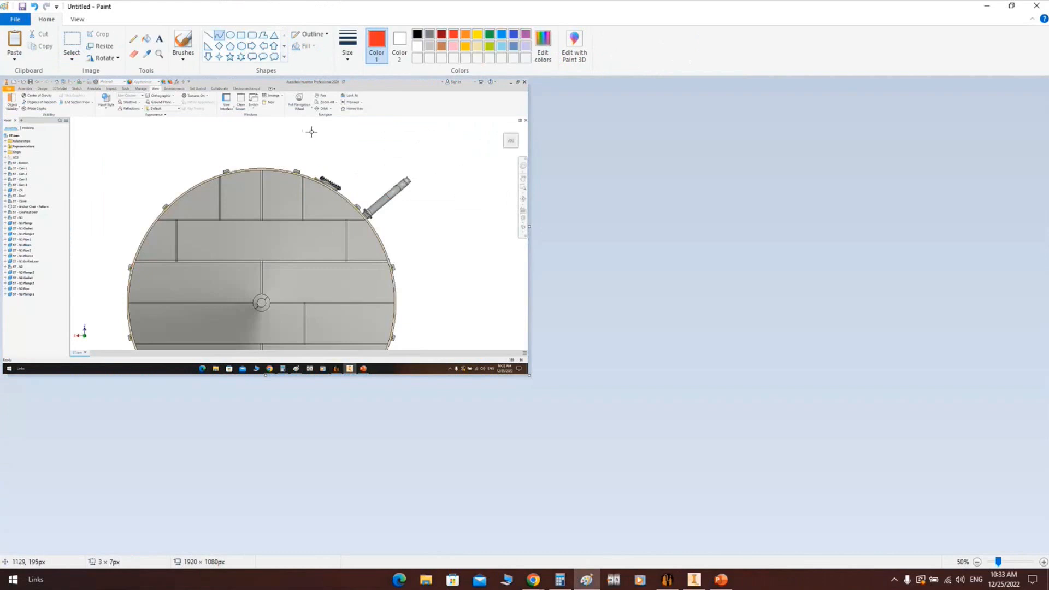
pyautogui.moveTo(303, 133); pyautogui.dragTo(422, 205)
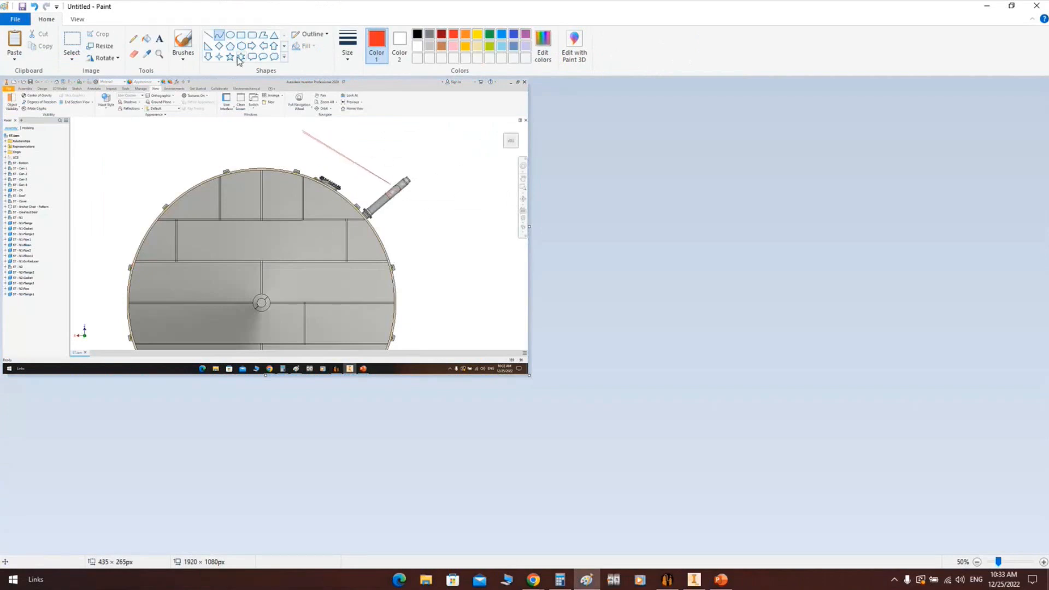
pyautogui.hotkey('ctrl', 'z')
# Draw two thick red curves outside the shell, one beside the cleanout door and nozzle N1 and one on the opposite side
pyautogui.click(221, 37)
pyautogui.moveTo(293, 139); pyautogui.dragTo(359, 150)
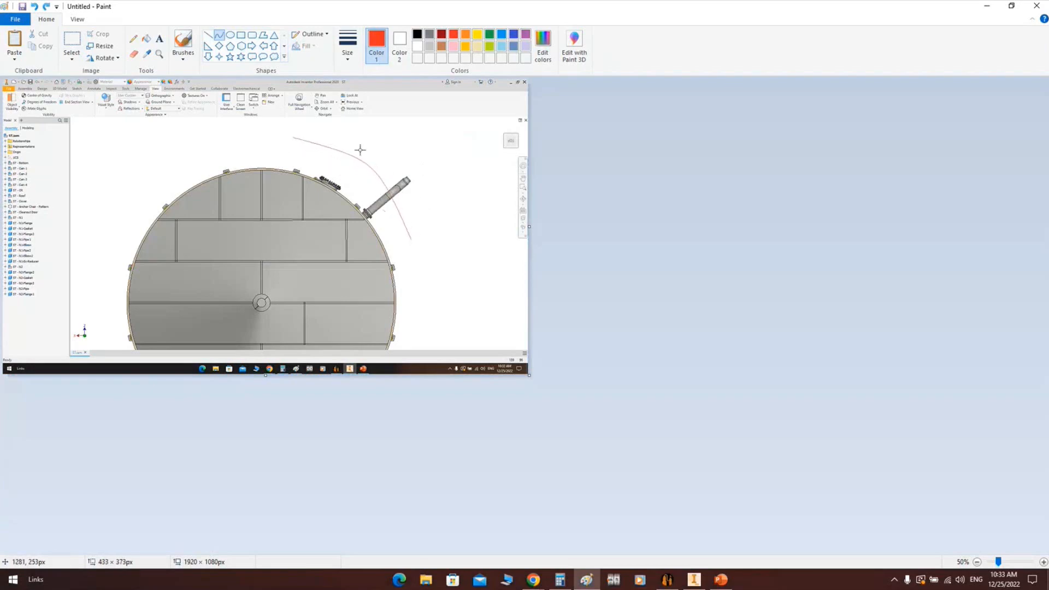
pyautogui.keyDown('ctrl'); pyautogui.scroll(1, 344, 183); pyautogui.keyUp('ctrl')
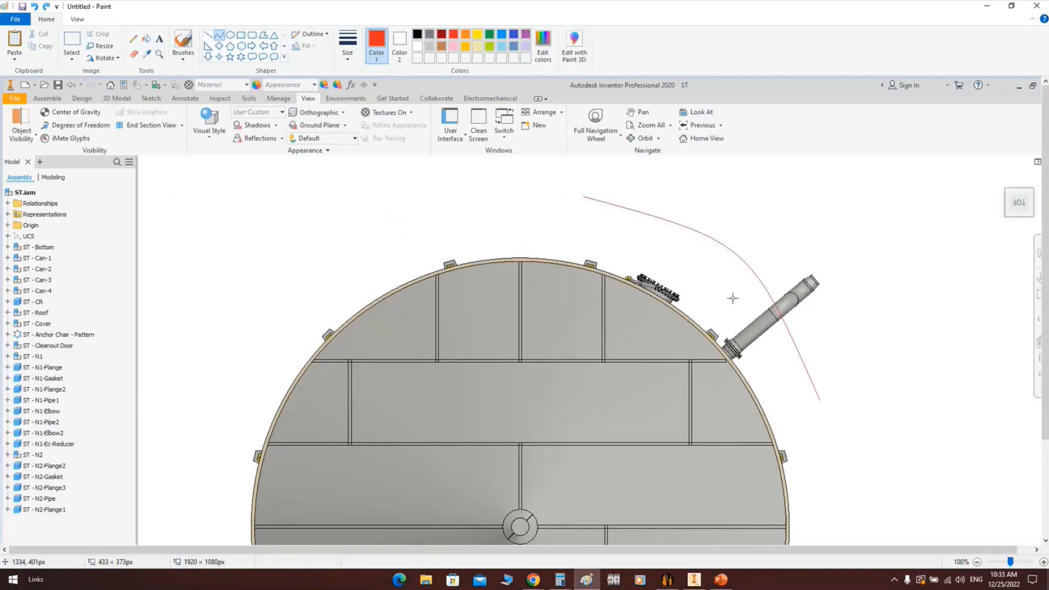
pyautogui.click(348, 55)
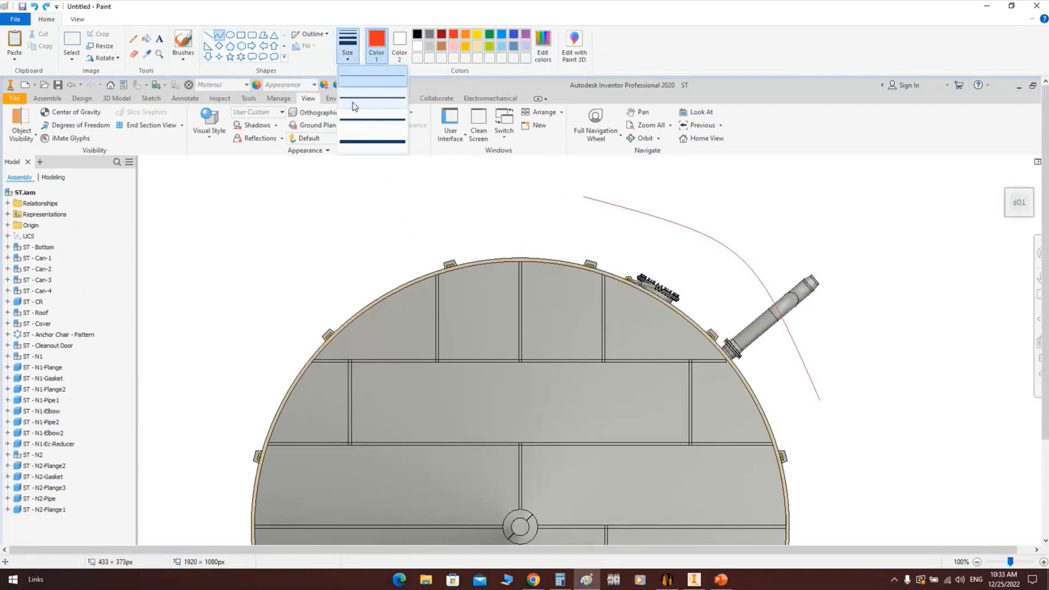
pyautogui.click(363, 143)
pyautogui.moveTo(365, 200); pyautogui.dragTo(491, 202)
pyautogui.moveTo(314, 199); pyautogui.dragTo(178, 418)
pyautogui.moveTo(248, 328); pyautogui.dragTo(193, 246)
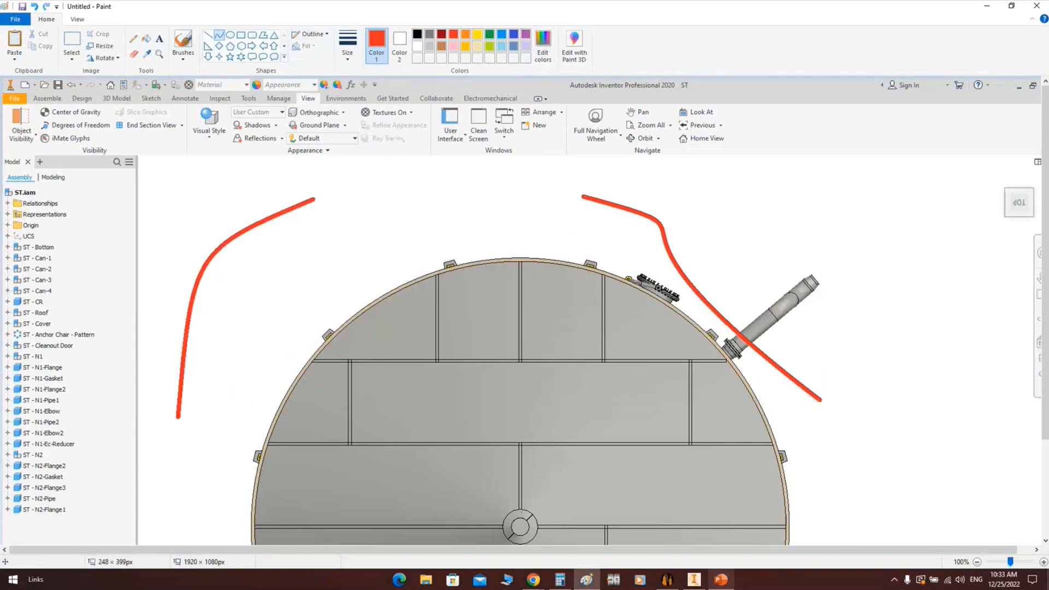
# Check the tank in Inventor, switch to Static Equipment Generator and set the spiral stair's step width to 220 mm
pyautogui.click(693, 579)
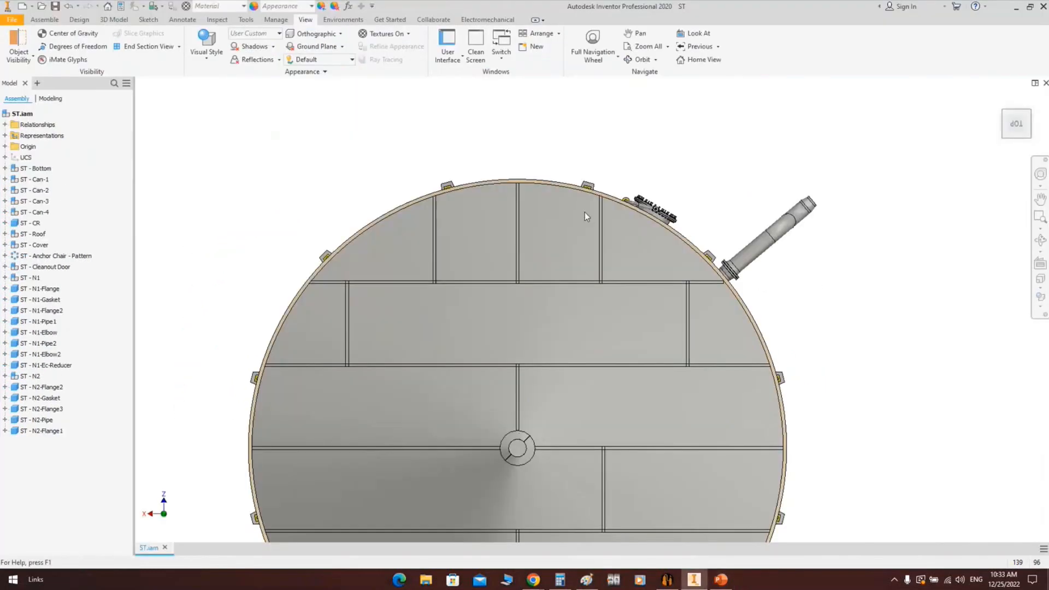
pyautogui.click(667, 579)
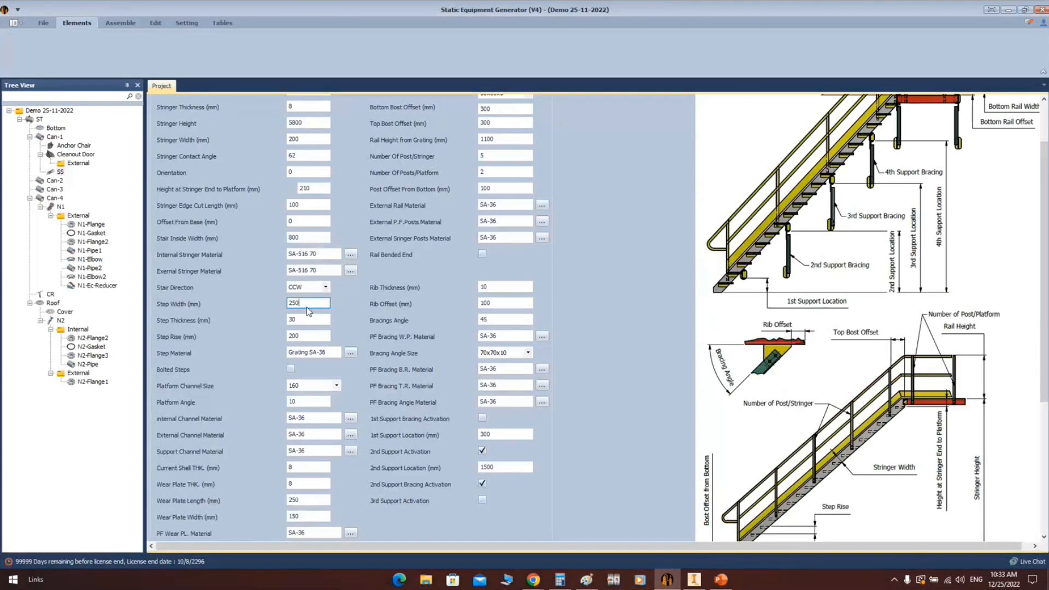
pyautogui.moveTo(315, 304); pyautogui.dragTo(280, 309)
pyautogui.write('220')
pyautogui.click(308, 401)
# Review the stair's step thickness, platform angle and rail parameters, and enable Rail Cut To First Bost
pyautogui.moveTo(318, 319); pyautogui.dragTo(245, 321)
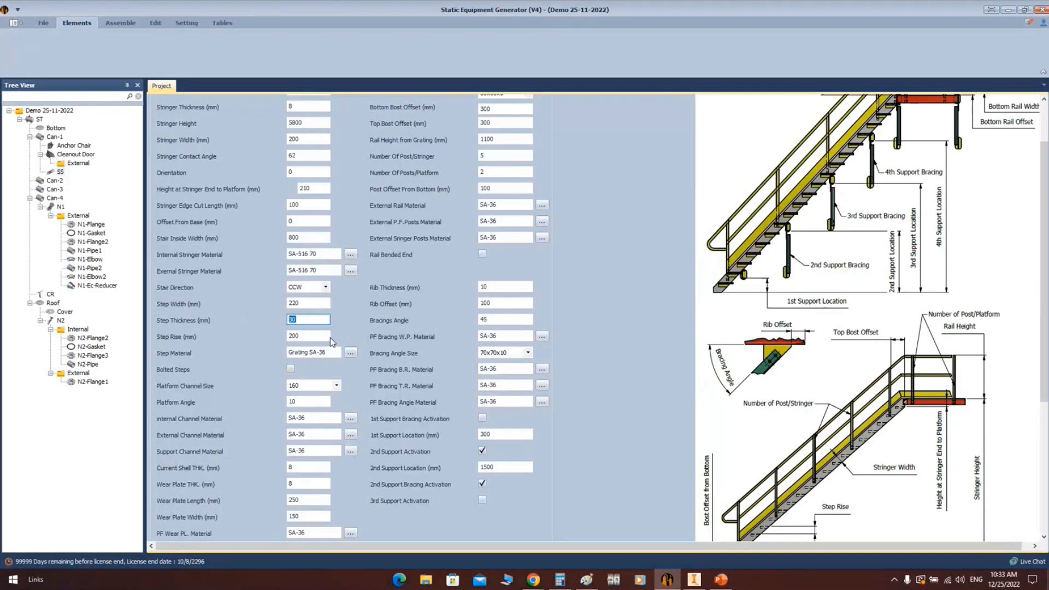
pyautogui.click(312, 402)
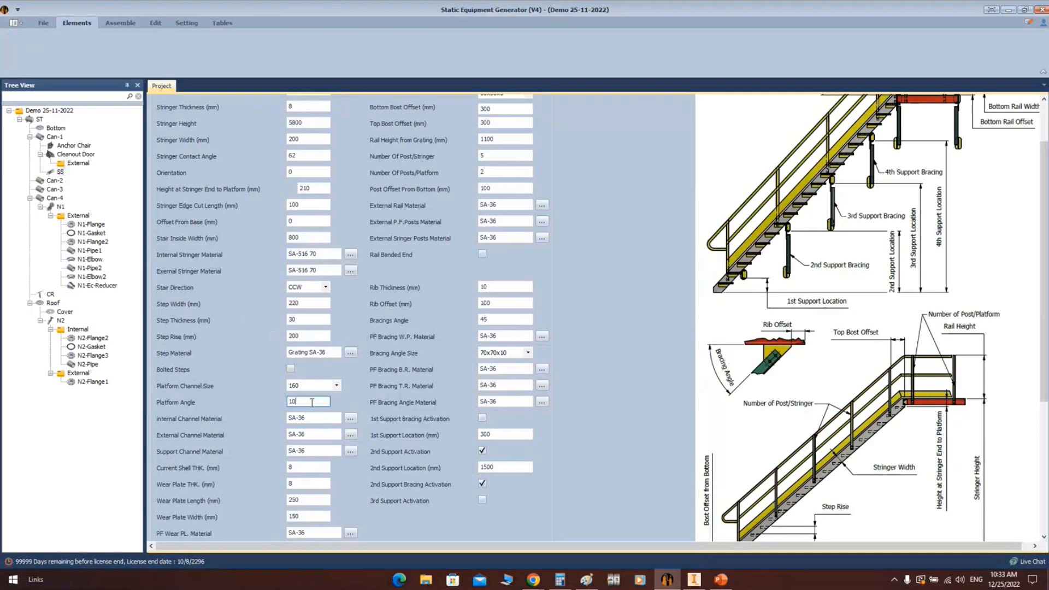
pyautogui.scroll(-3, 311, 403)
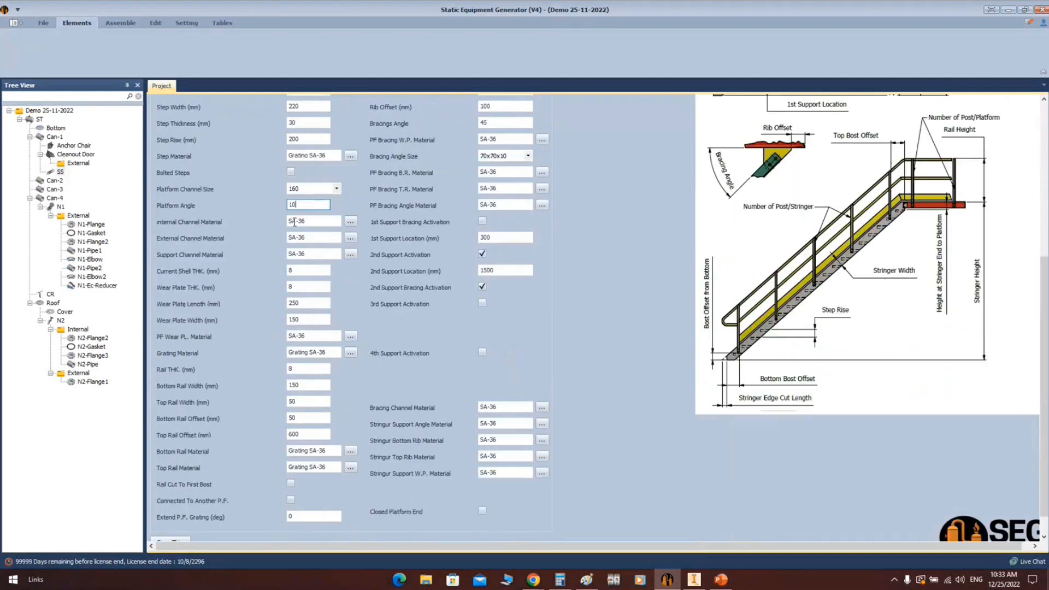
pyautogui.scroll(-1, 308, 369)
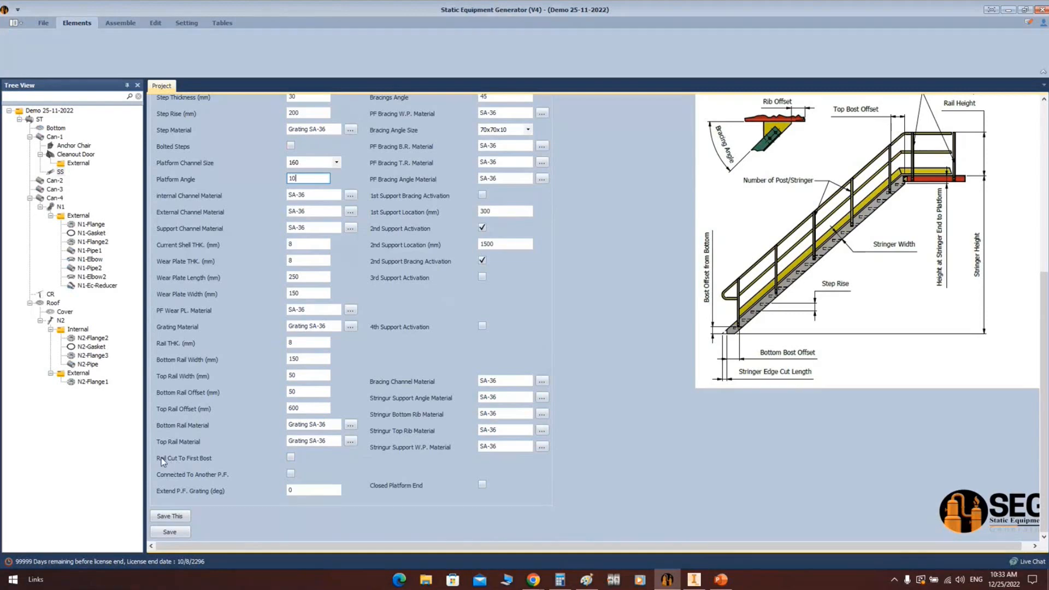
pyautogui.click(290, 458)
pyautogui.scroll(5, 490, 491)
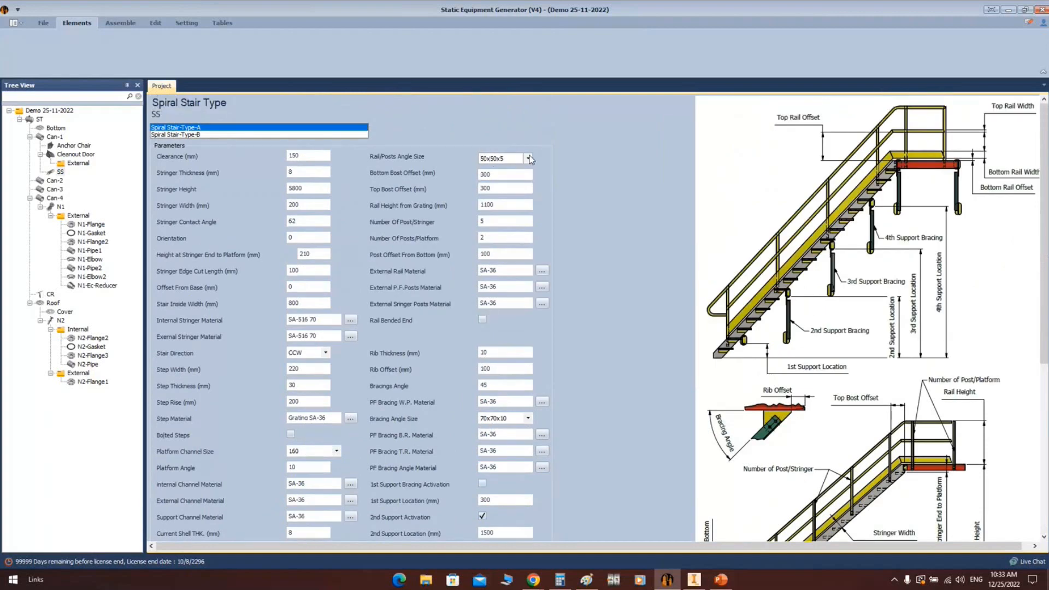
# Set the stair's number of posts per stringer to 6 and its platform angle to 12
pyautogui.doubleClick(485, 239)
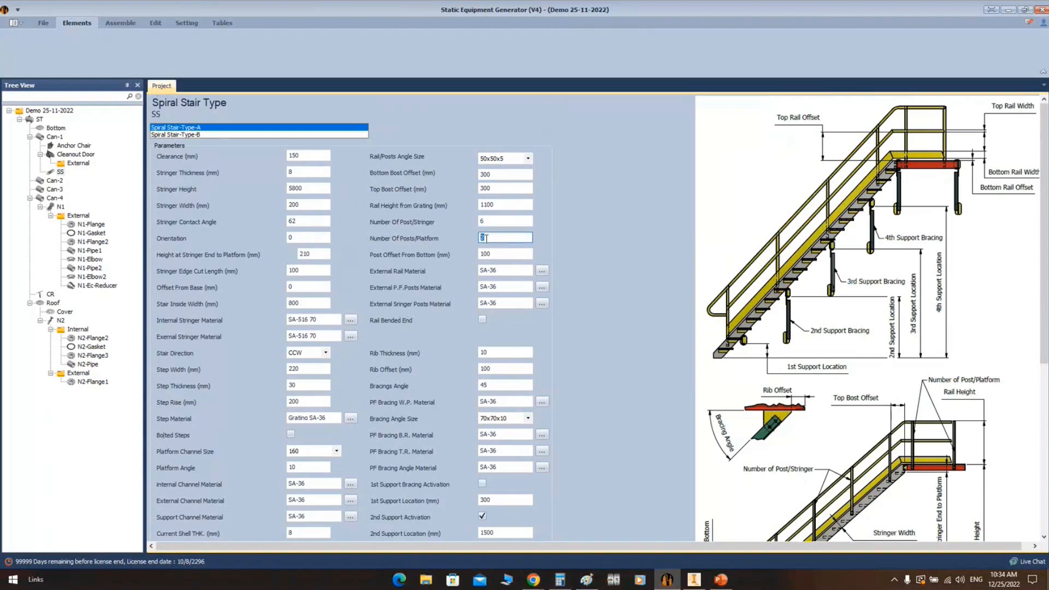
pyautogui.doubleClick(299, 469)
pyautogui.write('12')
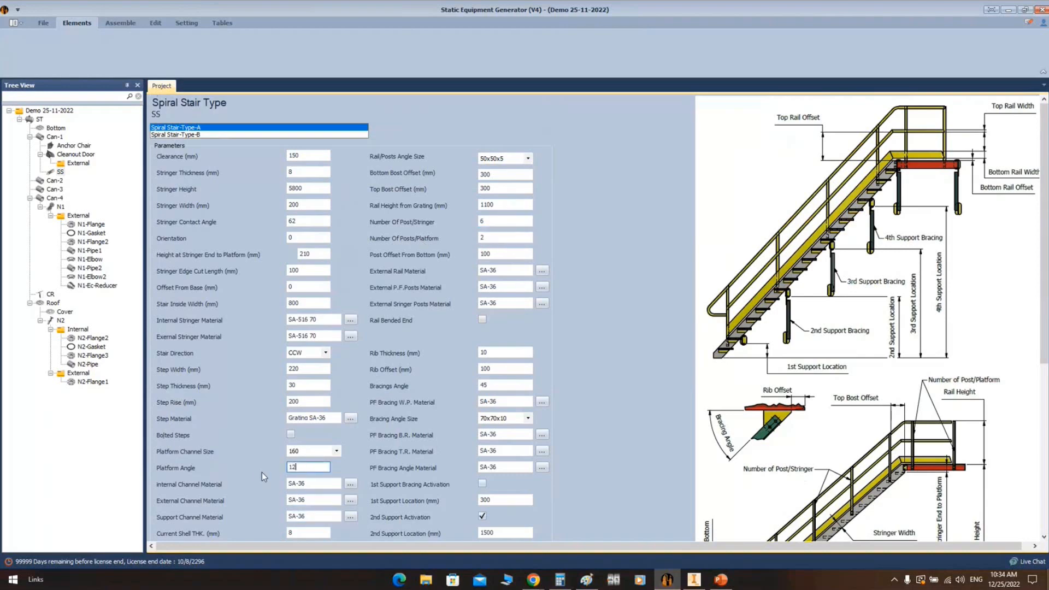
# Review the stair's post and support parameters, and paste a screenshot of the stair diagram into Paint, zoomed in on the supports
pyautogui.click(503, 254)
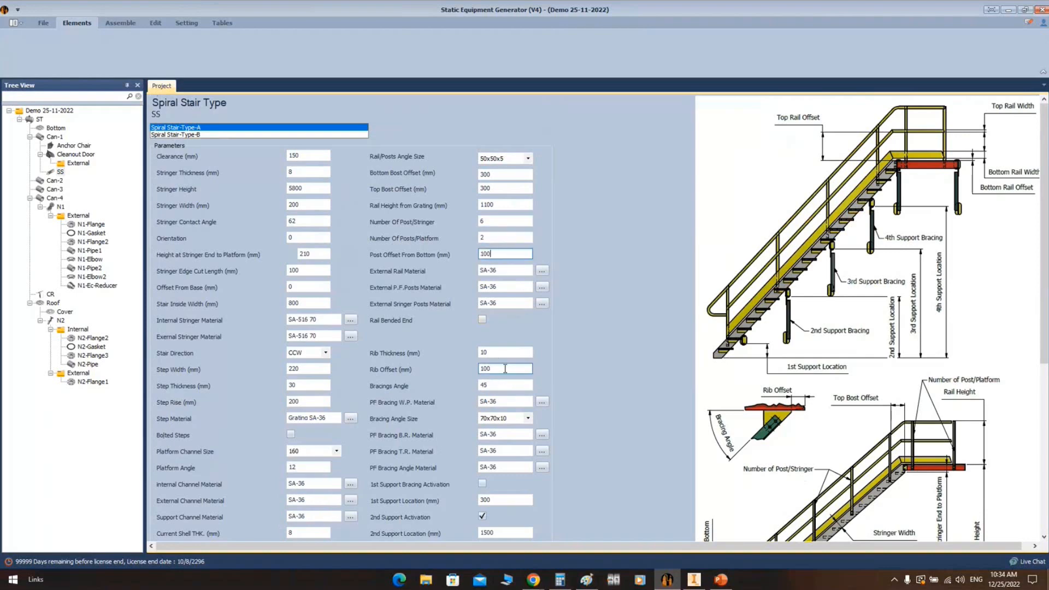
pyautogui.scroll(-3, 502, 306)
pyautogui.scroll(-1, 509, 354)
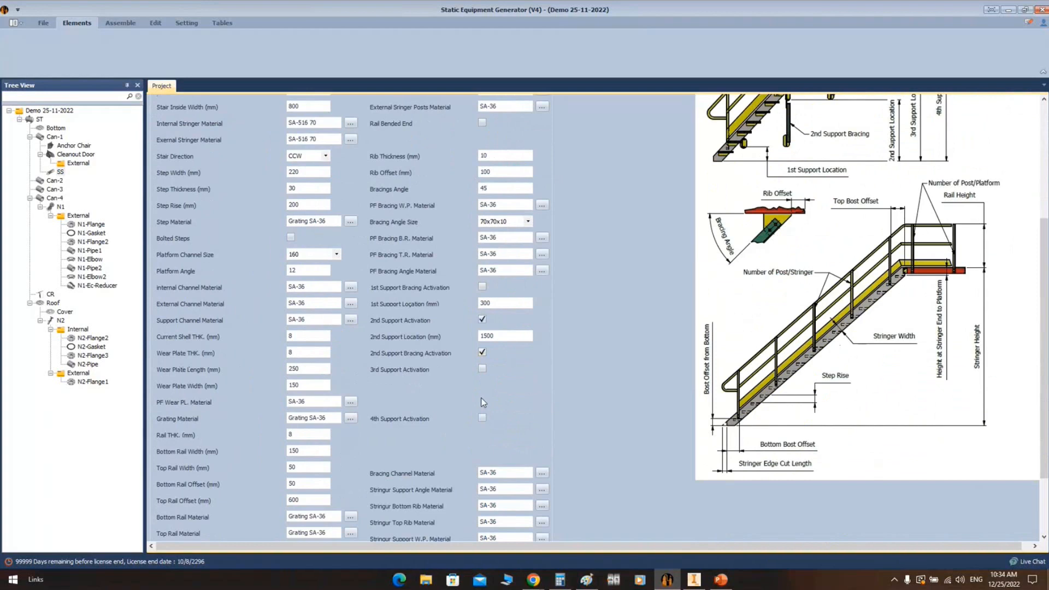
pyautogui.scroll(3, 809, 347)
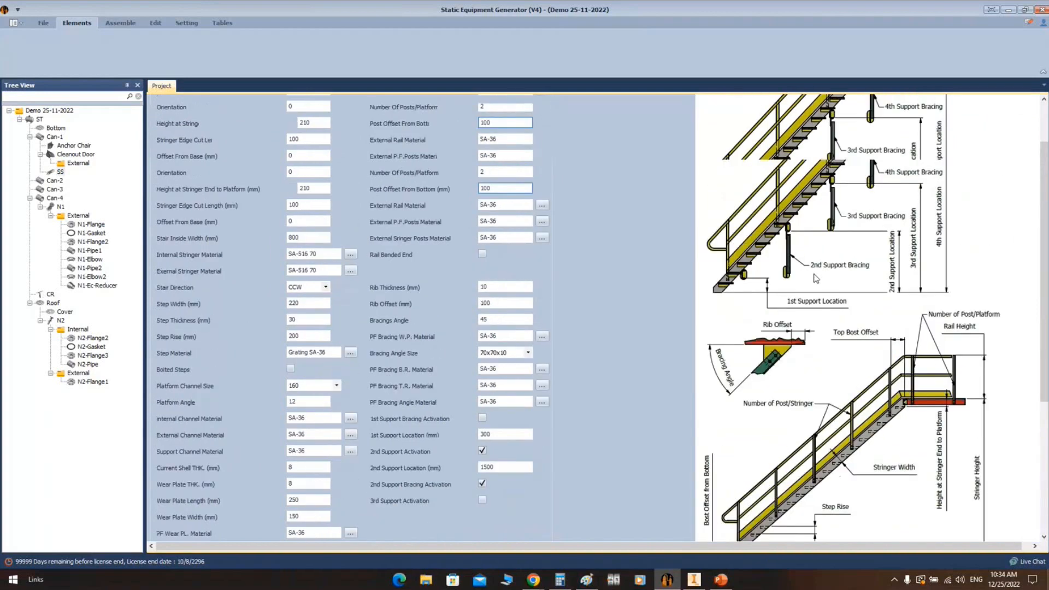
pyautogui.scroll(1, 816, 278)
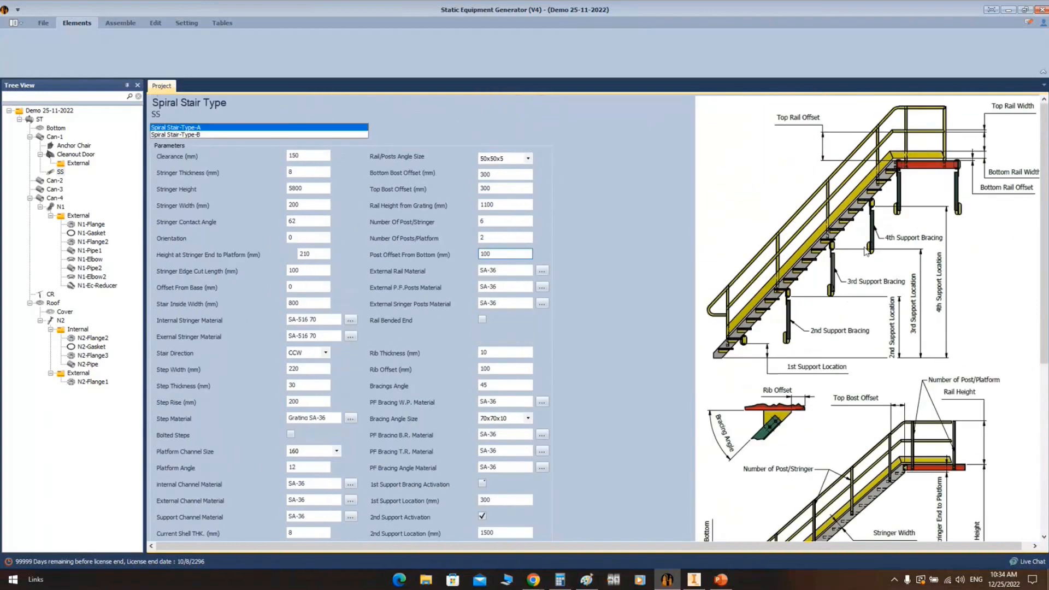
pyautogui.click(586, 579)
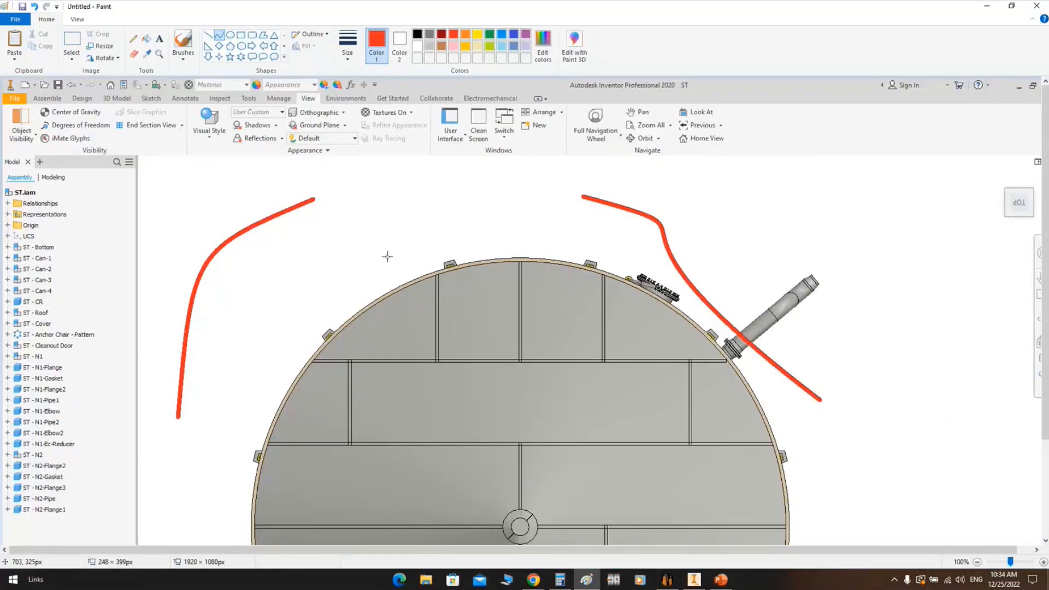
pyautogui.hotkey('ctrl', 'v')
pyautogui.keyDown('ctrl'); pyautogui.scroll(-1, 388, 256); pyautogui.keyUp('ctrl')
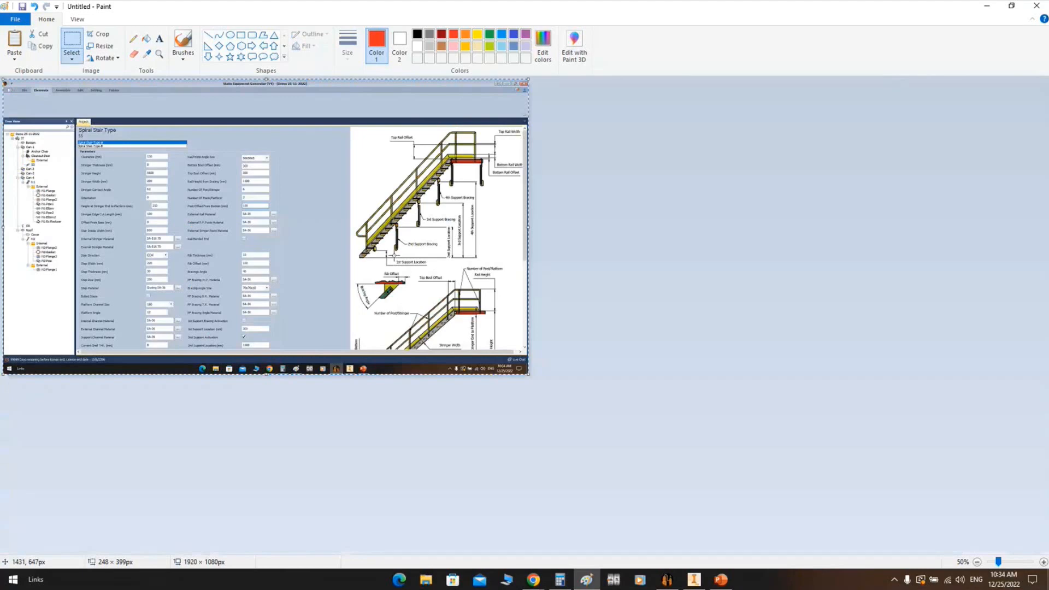
pyautogui.keyDown('ctrl'); pyautogui.scroll(2, 394, 256); pyautogui.keyUp('ctrl')
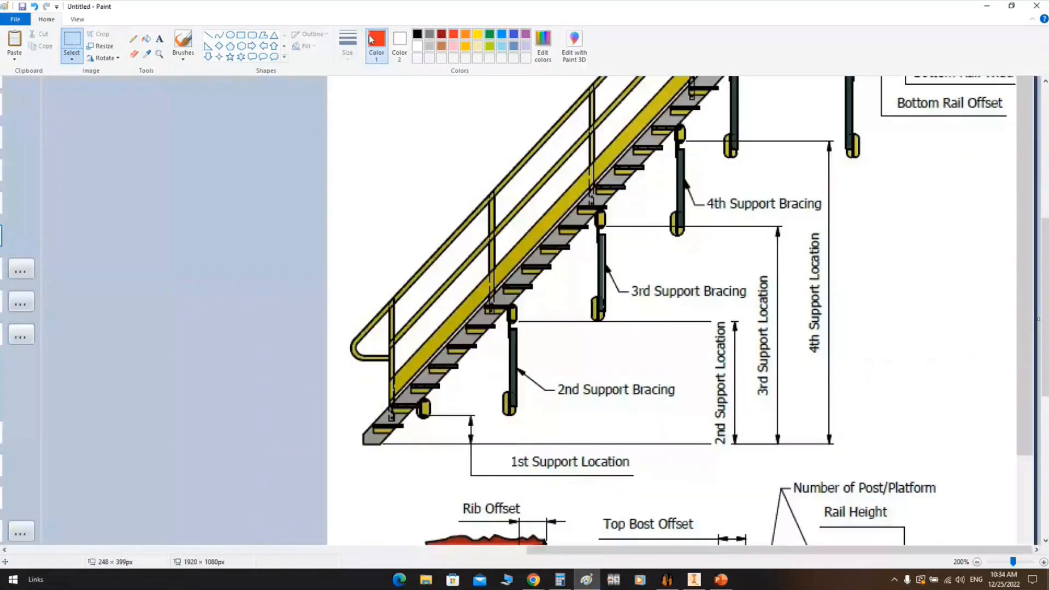
# Outline the 4th, 3rd, 2nd and 1st stair supports in the pasted diagram with red rectangles
pyautogui.click(240, 35)
pyautogui.moveTo(665, 112); pyautogui.dragTo(695, 251)
pyautogui.moveTo(578, 186)
pyautogui.mouseDown()
pyautogui.moveTo(649, 330)
pyautogui.moveTo(632, 348)
pyautogui.mouseUp()
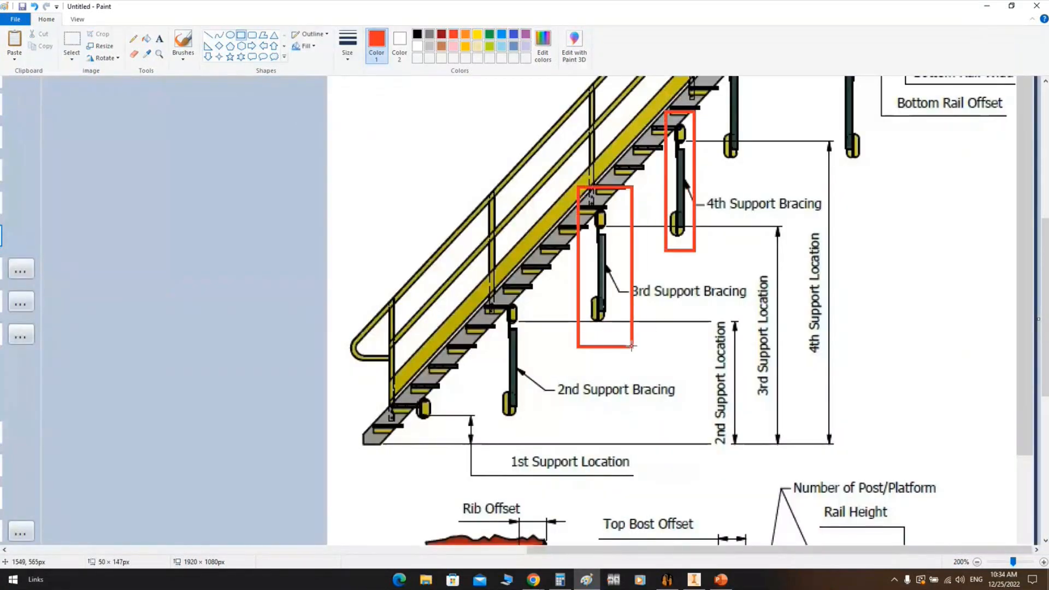
pyautogui.moveTo(480, 284); pyautogui.dragTo(536, 428)
pyautogui.moveTo(410, 386); pyautogui.dragTo(435, 428)
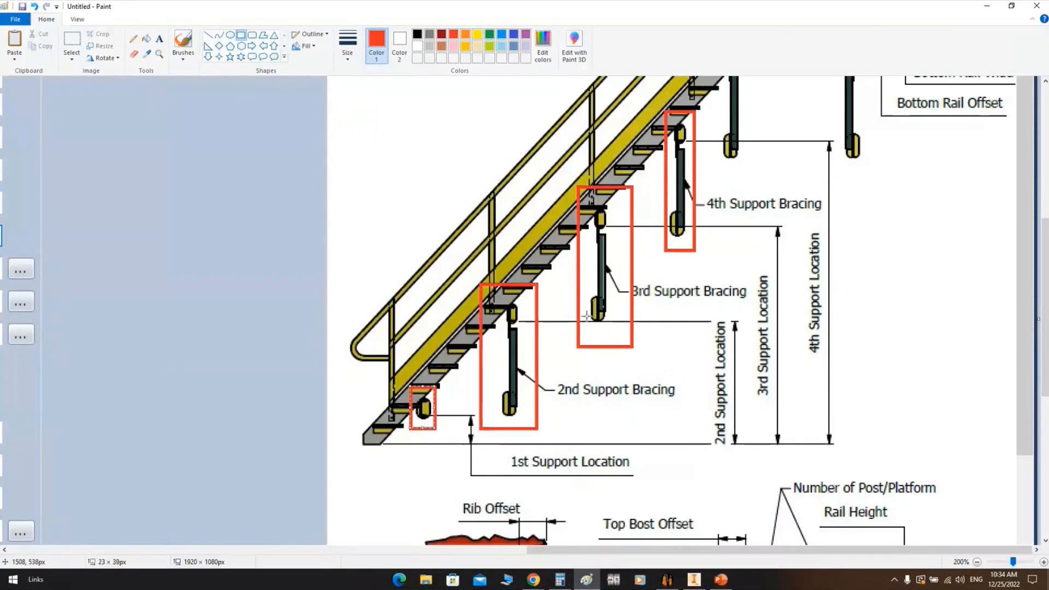
# Compare the 1st support bracing setting in Static Equipment Generator with the 1st support marked in the Paint diagram
pyautogui.click(669, 580)
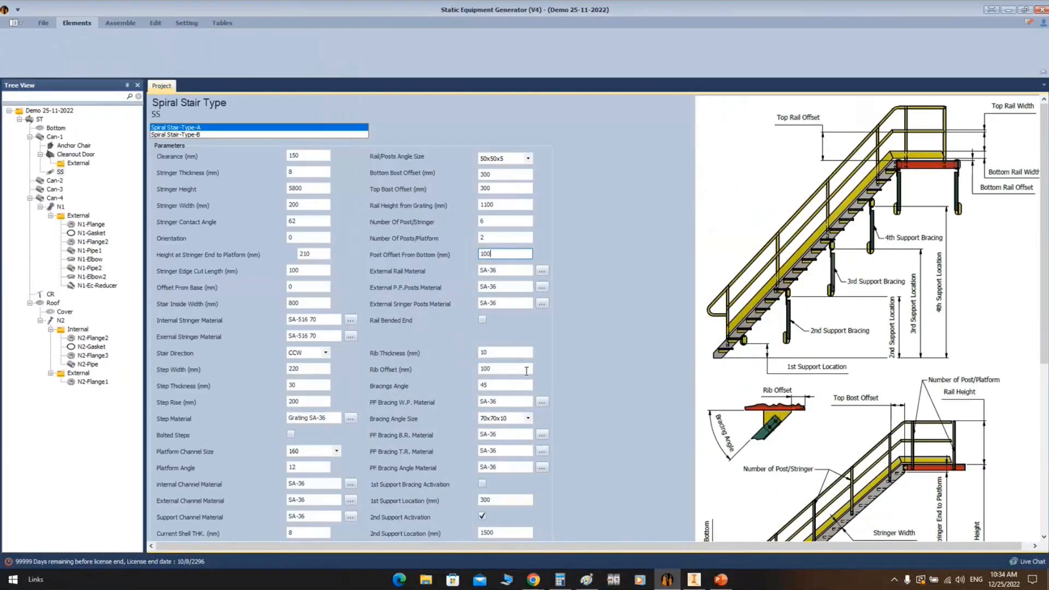
pyautogui.scroll(-3, 503, 393)
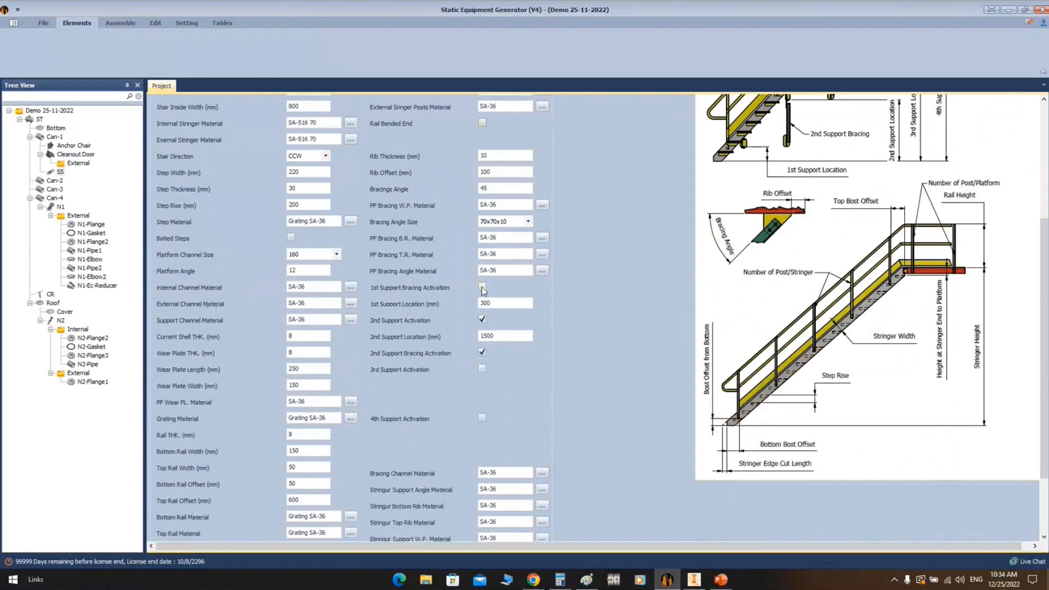
pyautogui.click(586, 578)
pyautogui.click(436, 445)
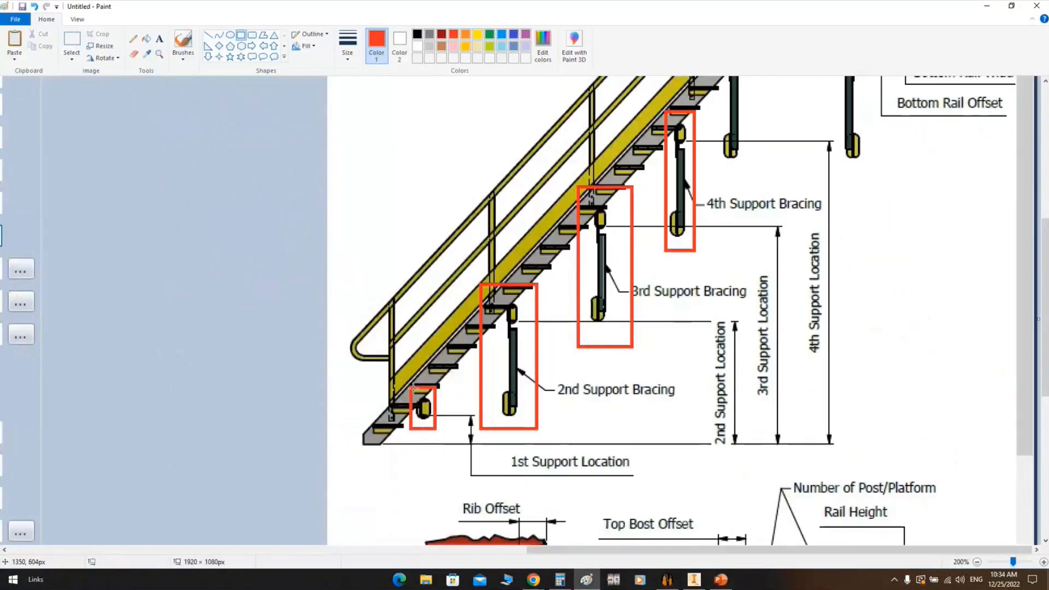
# Switch to Static Equipment Generator and set the stair's 2nd support location to 2000 mm
pyautogui.click(666, 579)
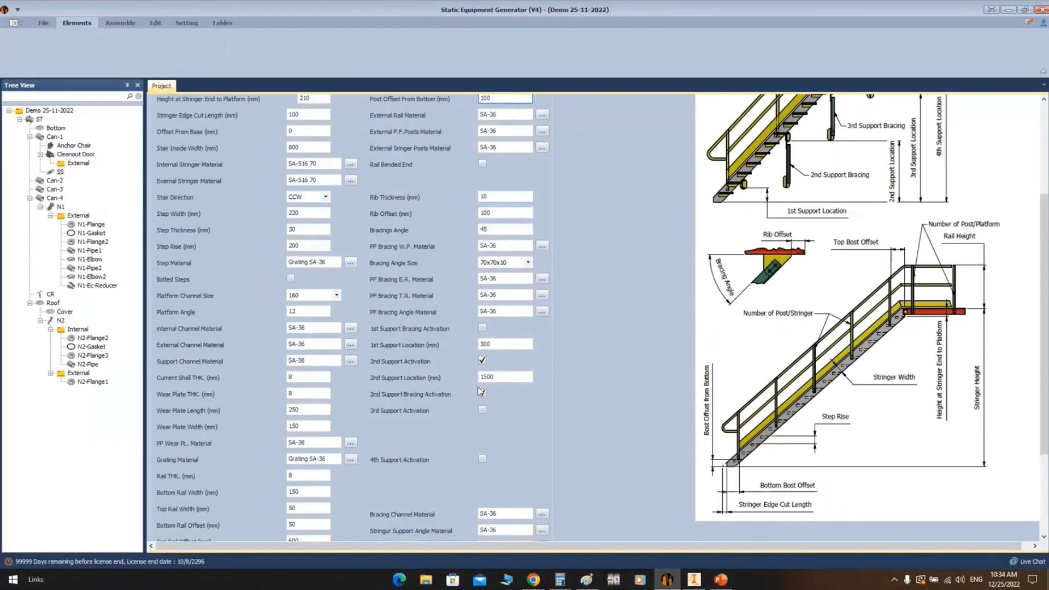
pyautogui.moveTo(511, 376); pyautogui.dragTo(445, 381)
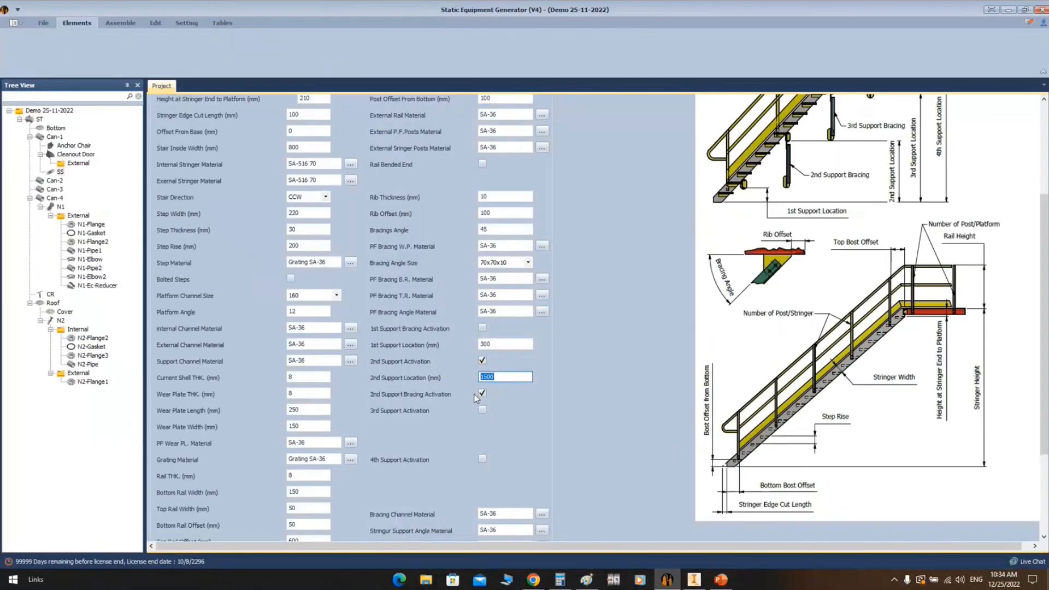
pyautogui.write('2000')
# Activate the stair's 3rd support and set its location to 3000 mm
pyautogui.click(482, 410)
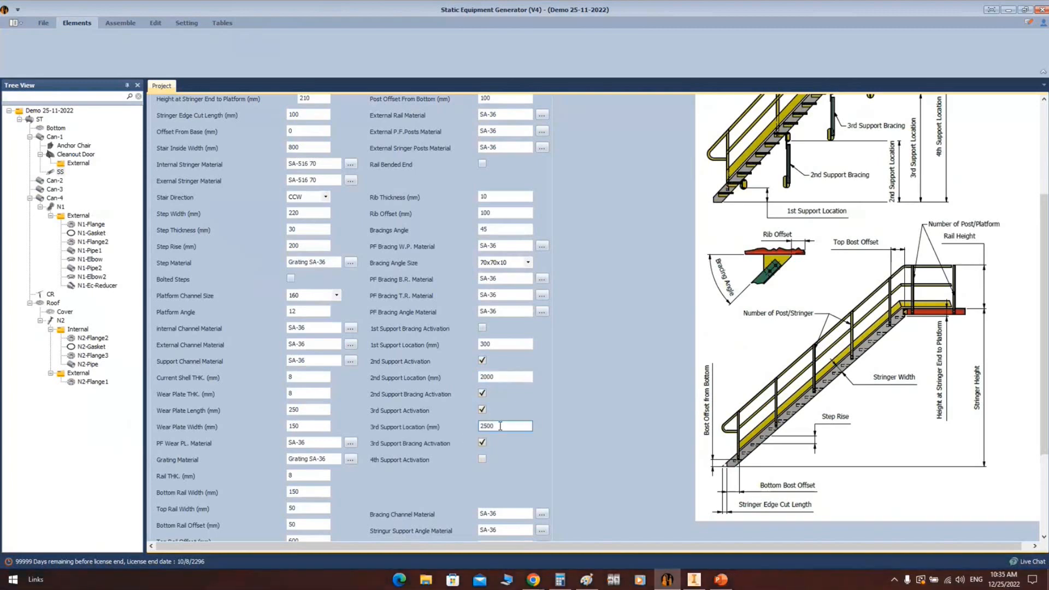
pyautogui.moveTo(508, 426); pyautogui.dragTo(447, 431)
pyautogui.write('3500')
pyautogui.moveTo(484, 429); pyautogui.dragTo(486, 429)
pyautogui.write('0')
# Set the stair's 1st support location to 400 mm
pyautogui.click(483, 345)
pyautogui.moveTo(483, 345); pyautogui.dragTo(470, 351)
pyautogui.write('4')
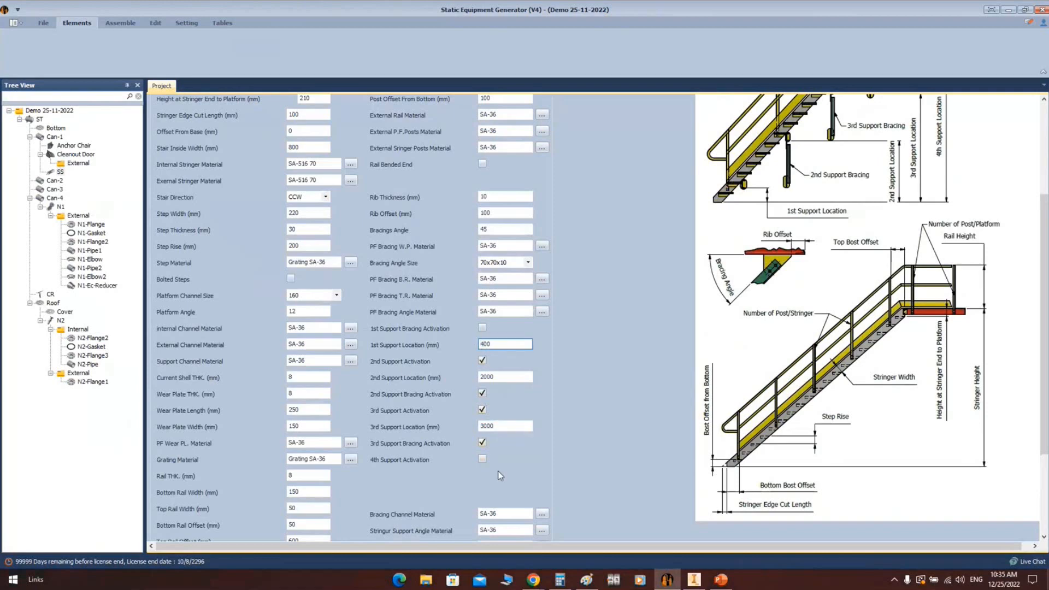
# Activate the stair's 4th support with its bracing and set the 4th support location to 4200 mm
pyautogui.click(483, 460)
pyautogui.click(482, 492)
pyautogui.moveTo(499, 475); pyautogui.dragTo(423, 483)
pyautogui.write('42')
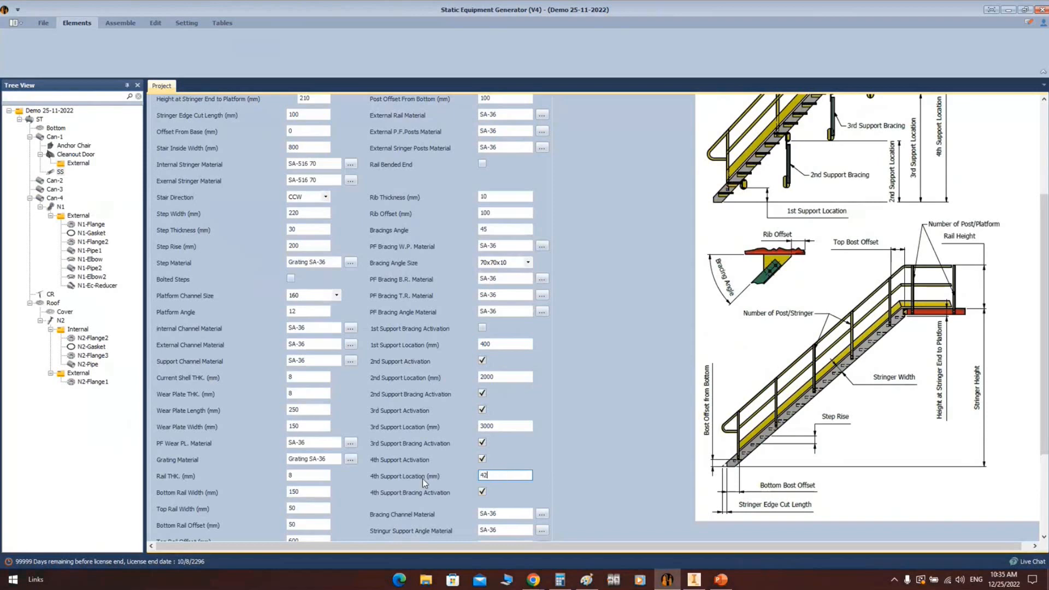
pyautogui.press('BackSpace')
pyautogui.write('500')
pyautogui.scroll(-3, 628, 391)
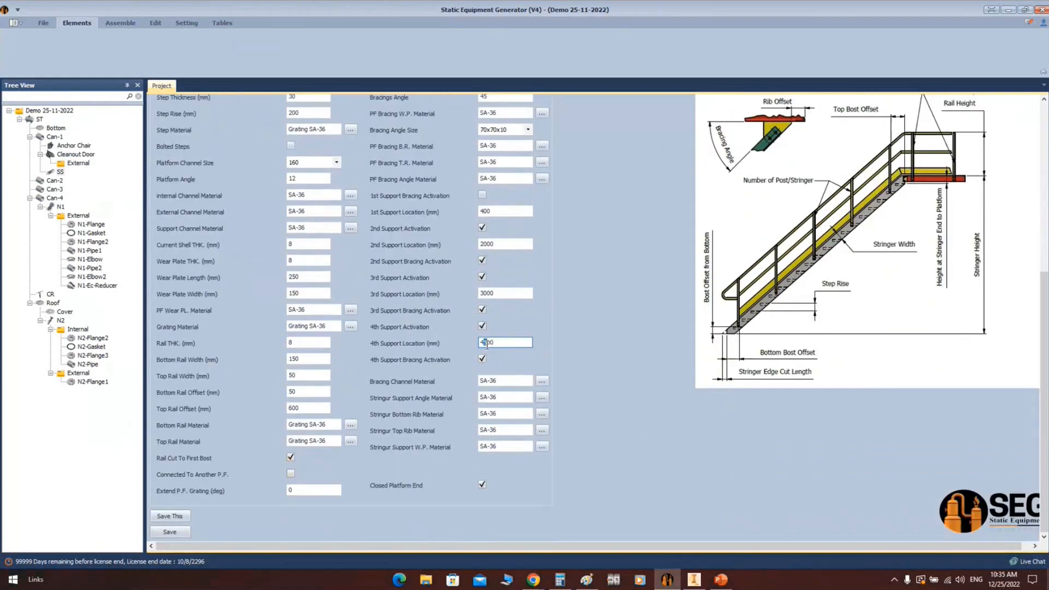
# Save the spiral stair parameters and generate the stair assembly in Inventor
pyautogui.click(173, 533)
pyautogui.scroll(5, 427, 218)
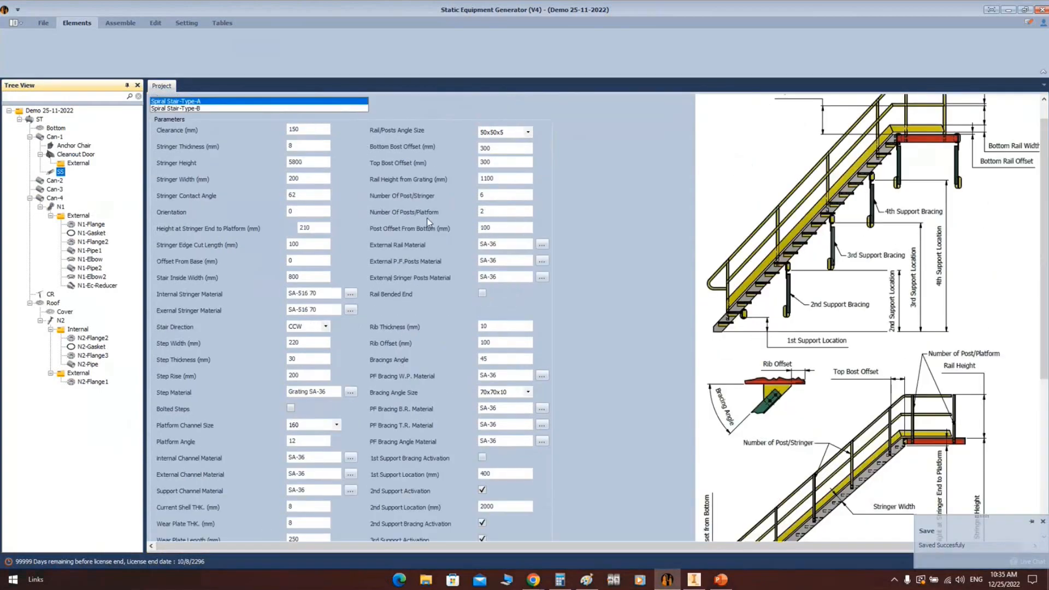
pyautogui.scroll(-5, 451, 227)
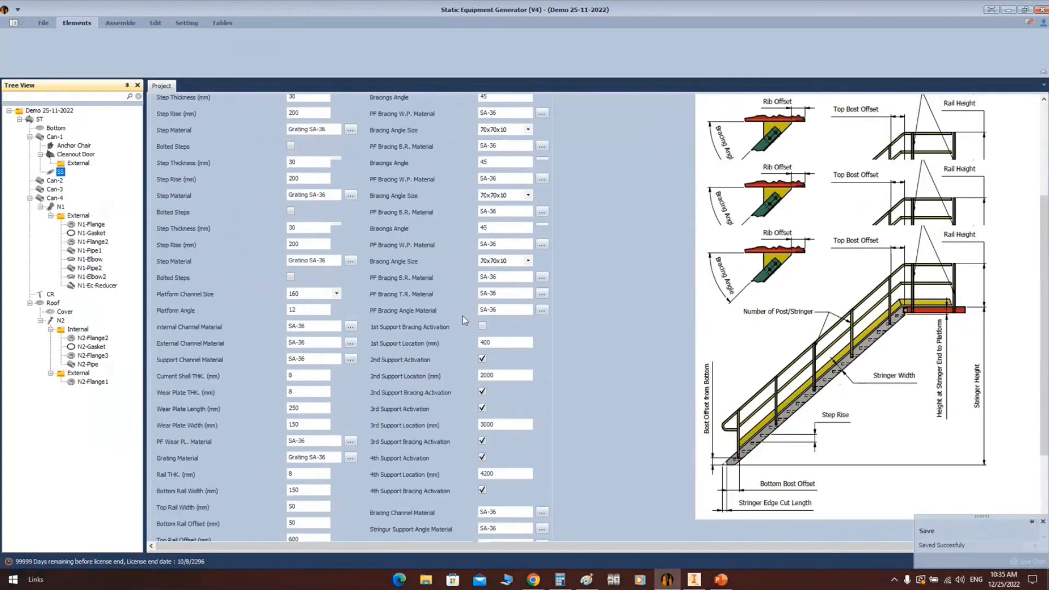
pyautogui.scroll(4, 463, 315)
pyautogui.click(112, 26)
pyautogui.click(30, 39)
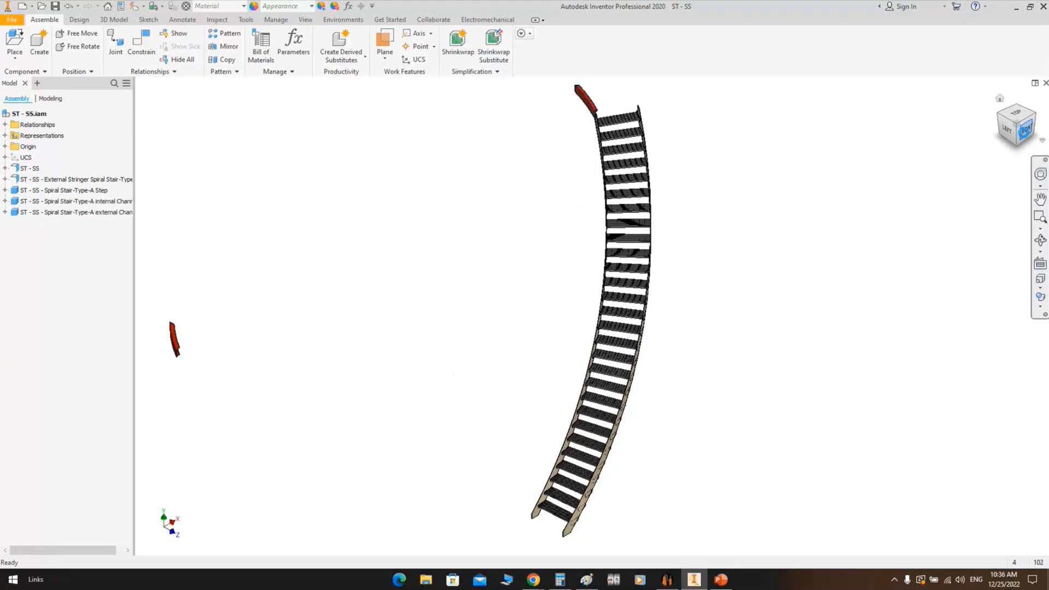
pyautogui.click(1024, 135)
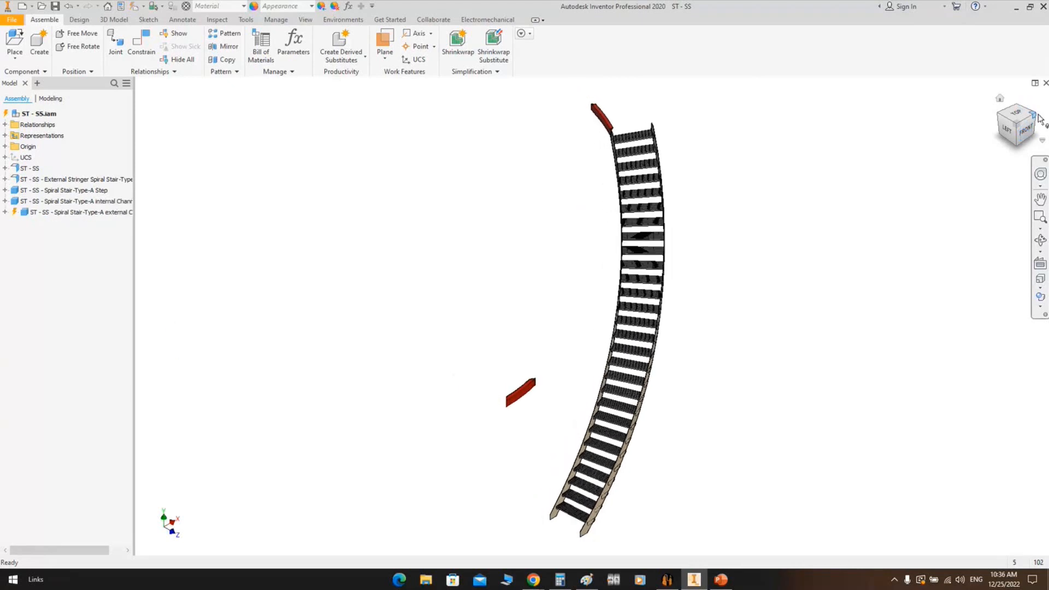
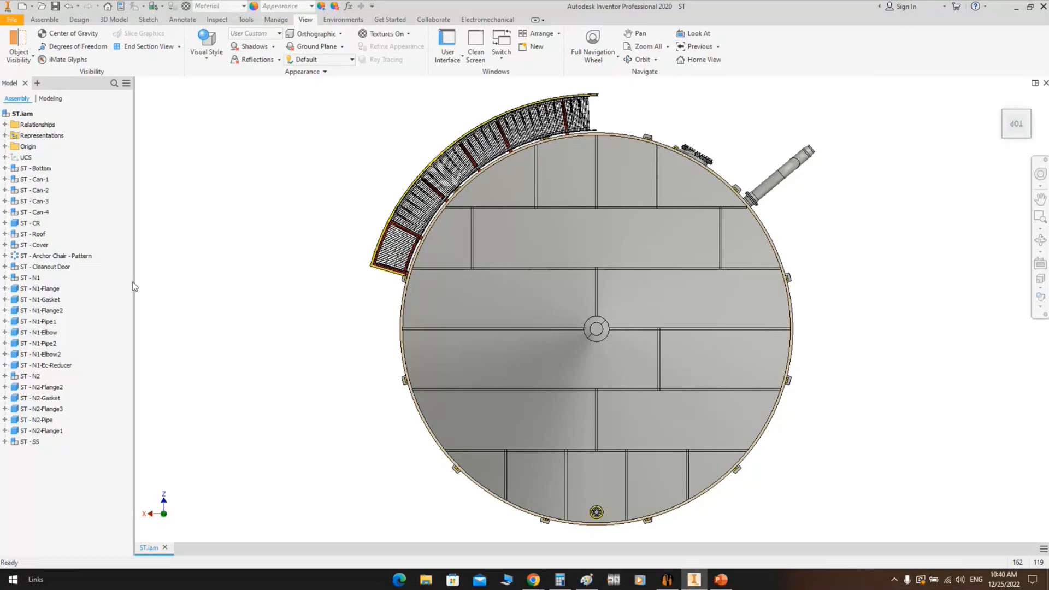
# Examine the generated spiral stair around the tank shell from the roof and several sides
pyautogui.click(1040, 240)
pyautogui.moveTo(542, 448); pyautogui.dragTo(580, 401)
pyautogui.rightClick(659, 276)
pyautogui.click(698, 276)
pyautogui.moveTo(719, 249); pyautogui.dragTo(718, 292, button='middle')
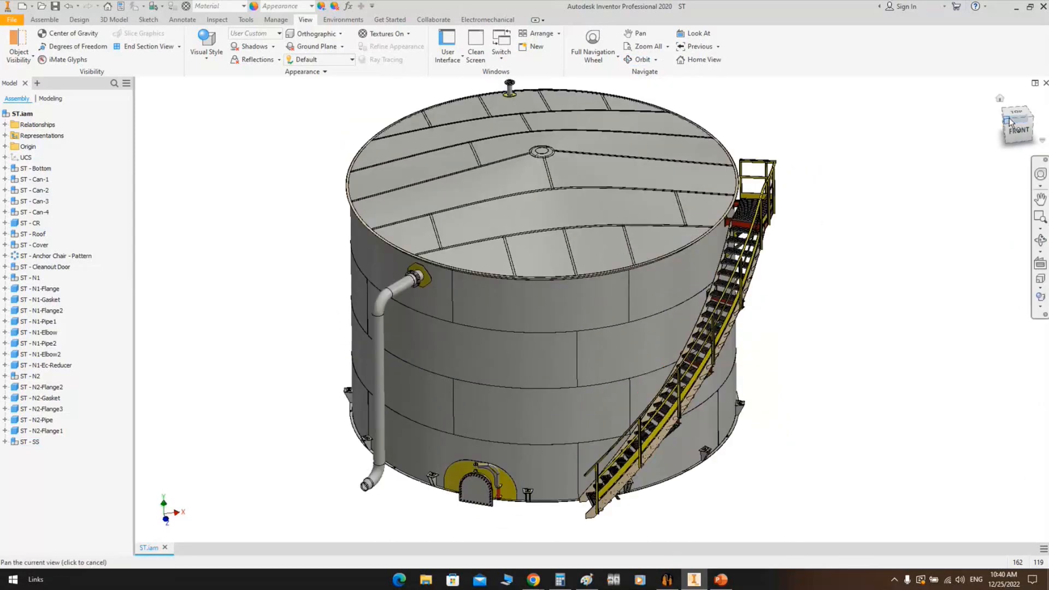
pyautogui.click(1004, 127)
pyautogui.click(1032, 116)
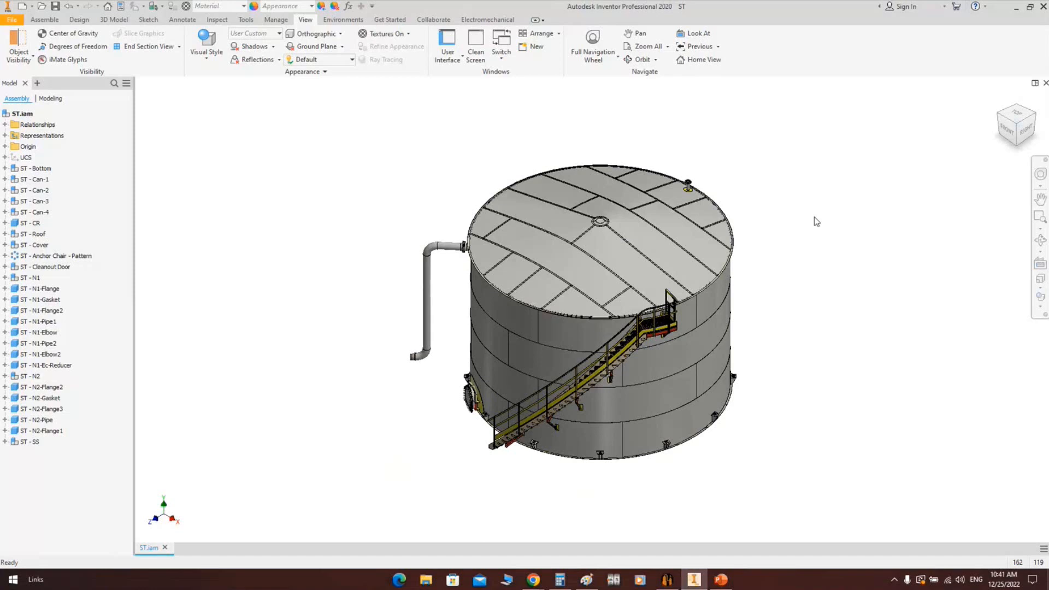
# Inspect the stair's lowest support channel, its wear plate on the shell and the adjacent steps and stringers
pyautogui.click(1040, 240)
pyautogui.moveTo(667, 341); pyautogui.dragTo(711, 376)
pyautogui.scroll(-2, 711, 376)
pyautogui.moveTo(712, 376); pyautogui.dragTo(458, 218, button='middle')
pyautogui.scroll(-5, 464, 325)
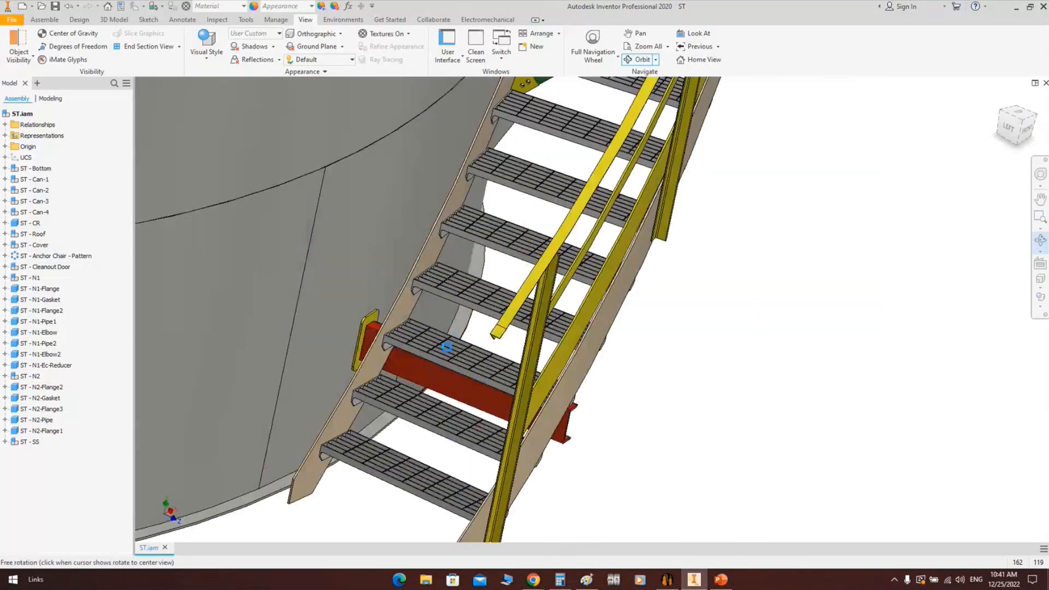
pyautogui.moveTo(447, 346); pyautogui.dragTo(505, 196)
pyautogui.scroll(-5, 410, 236)
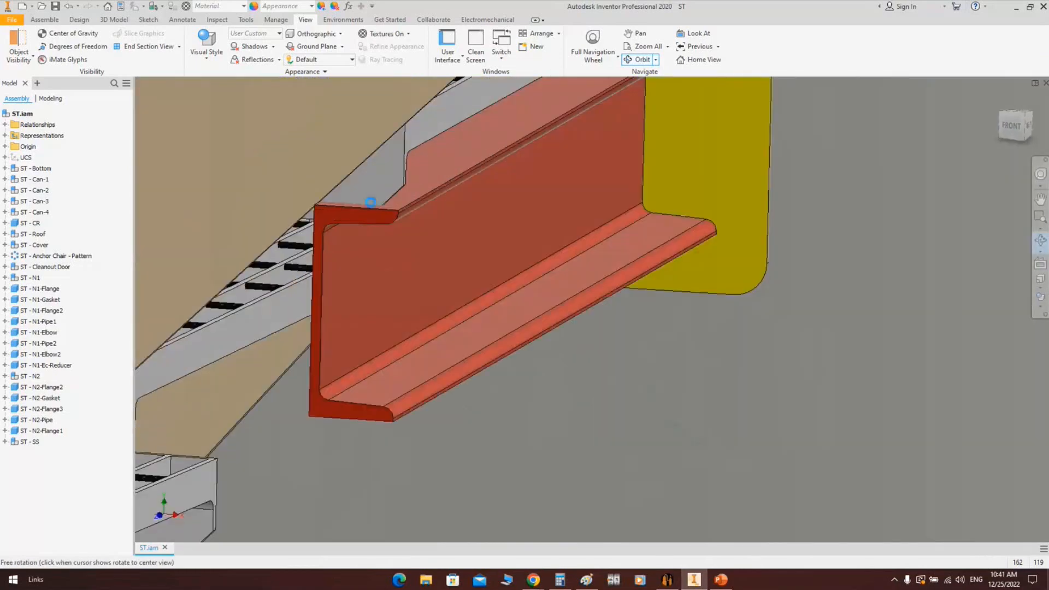
pyautogui.scroll(-2, 419, 198)
pyautogui.moveTo(429, 200); pyautogui.dragTo(565, 178, button='middle')
pyautogui.moveTo(478, 219); pyautogui.dragTo(539, 175)
pyautogui.click(551, 194)
pyautogui.moveTo(537, 213); pyautogui.dragTo(632, 204)
pyautogui.scroll(-2, 629, 178)
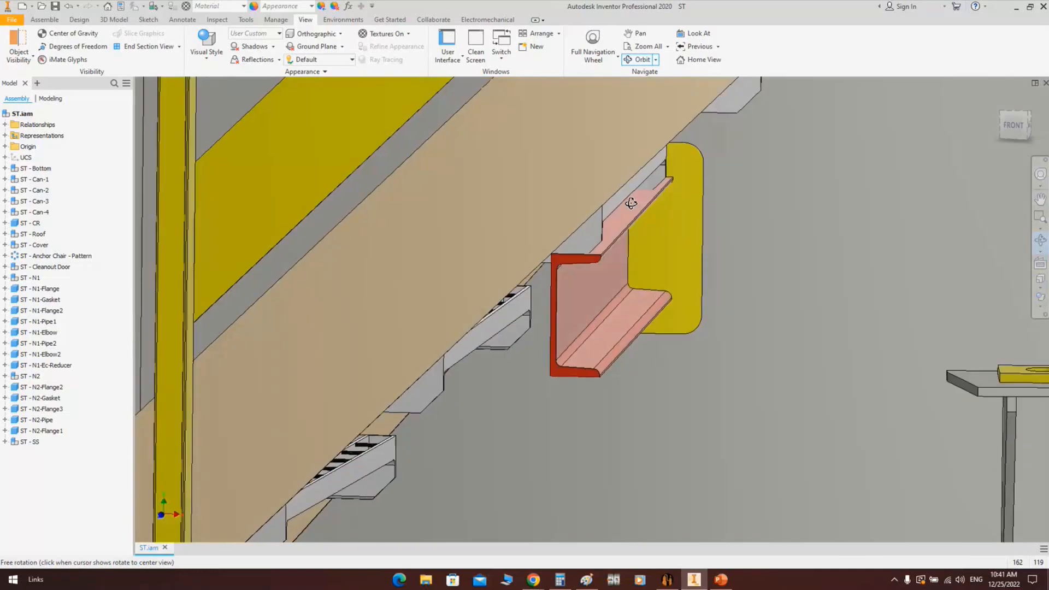
pyautogui.scroll(-4, 573, 247)
pyautogui.scroll(5, 594, 214)
pyautogui.moveTo(603, 238); pyautogui.dragTo(699, 272)
pyautogui.scroll(-5, 674, 204)
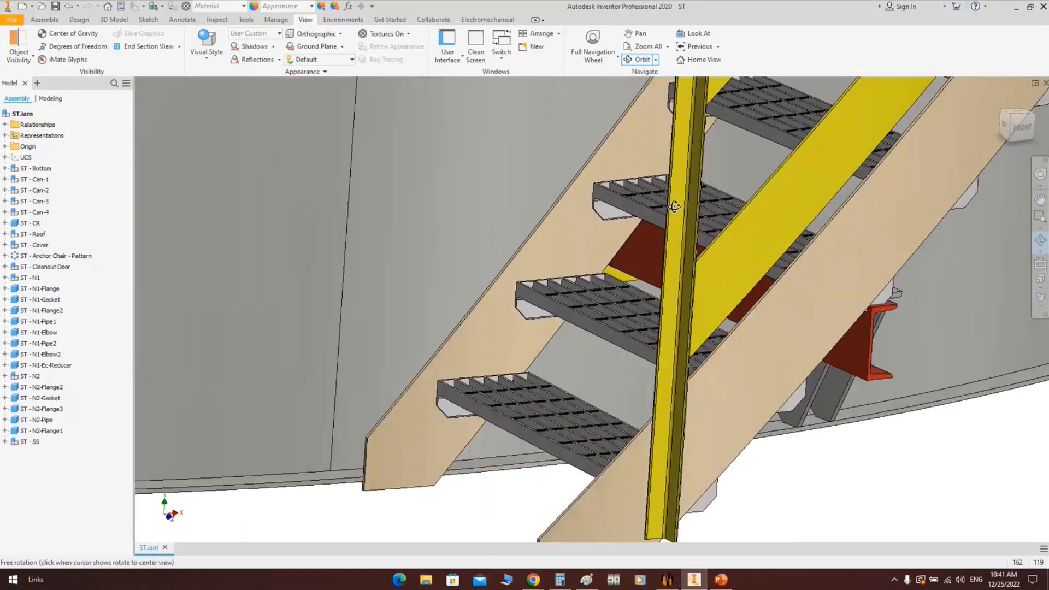
pyautogui.moveTo(648, 246); pyautogui.dragTo(498, 193)
pyautogui.scroll(-4, 494, 190)
pyautogui.scroll(4, 563, 159)
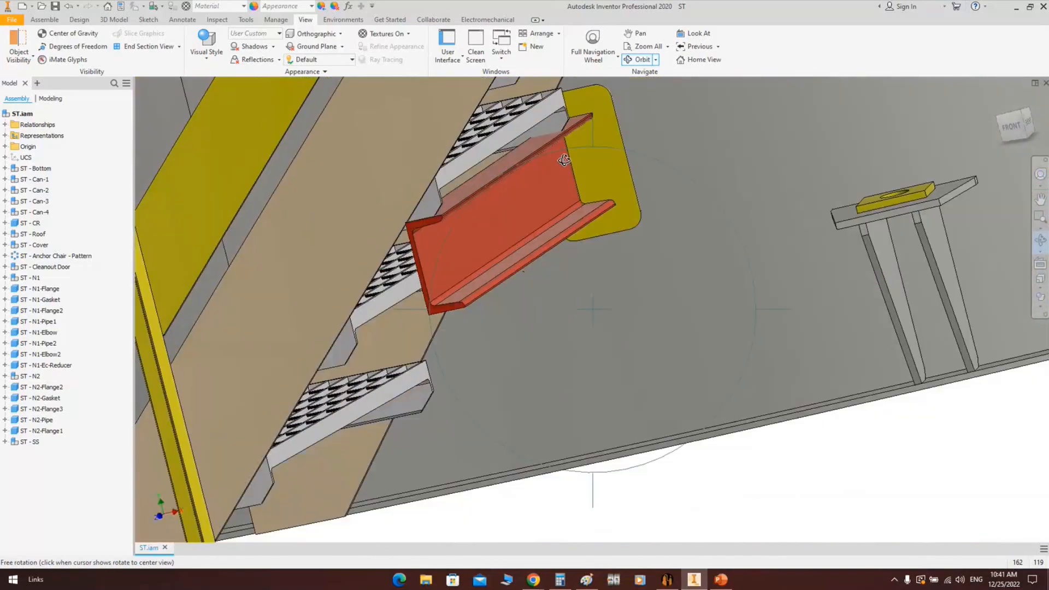
# Inspect the stair's upper support channels with their angle bracings, up to the supports under the top platform
pyautogui.scroll(5, 539, 202)
pyautogui.moveTo(594, 198); pyautogui.dragTo(531, 415, button='middle')
pyautogui.moveTo(587, 313); pyautogui.dragTo(553, 289)
pyautogui.moveTo(653, 159); pyautogui.dragTo(524, 426, button='middle')
pyautogui.scroll(3, 527, 421)
pyautogui.moveTo(633, 333); pyautogui.dragTo(563, 353)
pyautogui.moveTo(634, 151); pyautogui.dragTo(593, 193, button='middle')
pyautogui.scroll(-5, 593, 193)
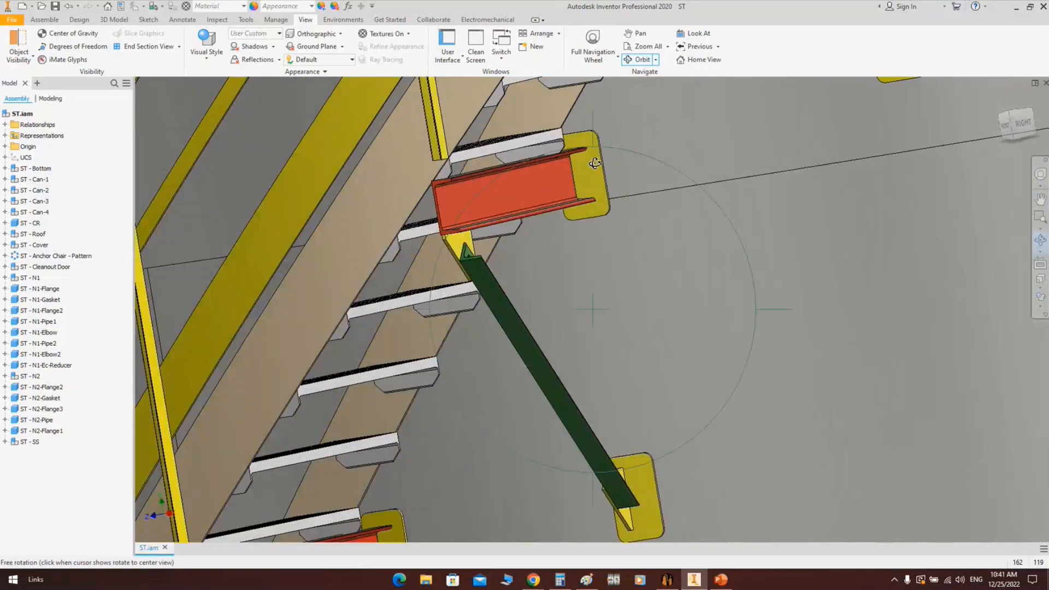
pyautogui.moveTo(594, 164); pyautogui.dragTo(536, 204)
pyautogui.scroll(5, 621, 197)
pyautogui.moveTo(617, 227); pyautogui.dragTo(613, 171, button='middle')
pyautogui.scroll(2, 615, 171)
pyautogui.moveTo(618, 210); pyautogui.dragTo(658, 187)
pyautogui.moveTo(660, 156); pyautogui.dragTo(510, 360, button='middle')
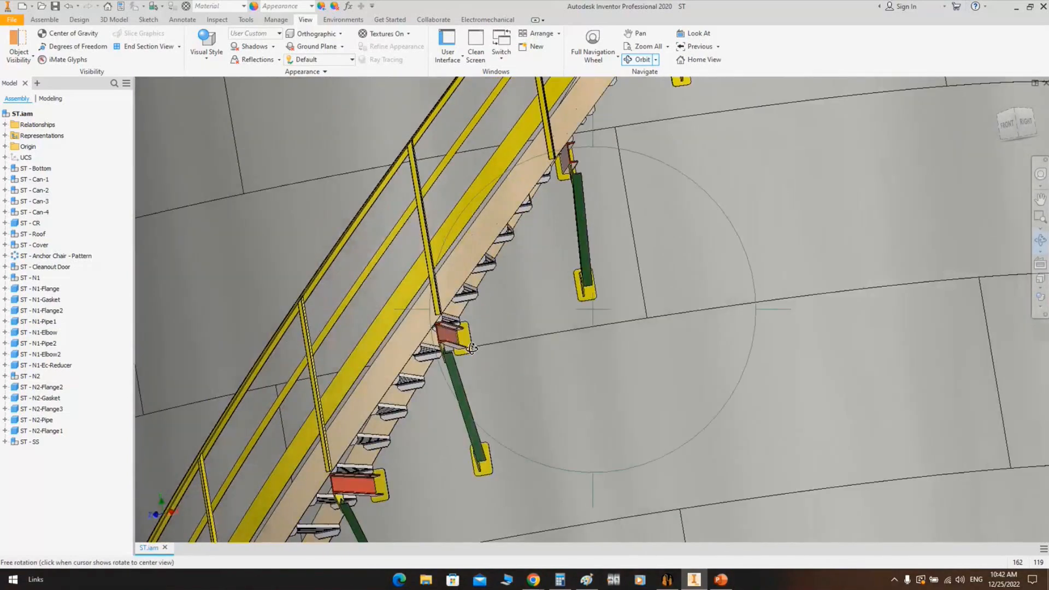
pyautogui.scroll(-7, 452, 323)
pyautogui.scroll(4, 492, 323)
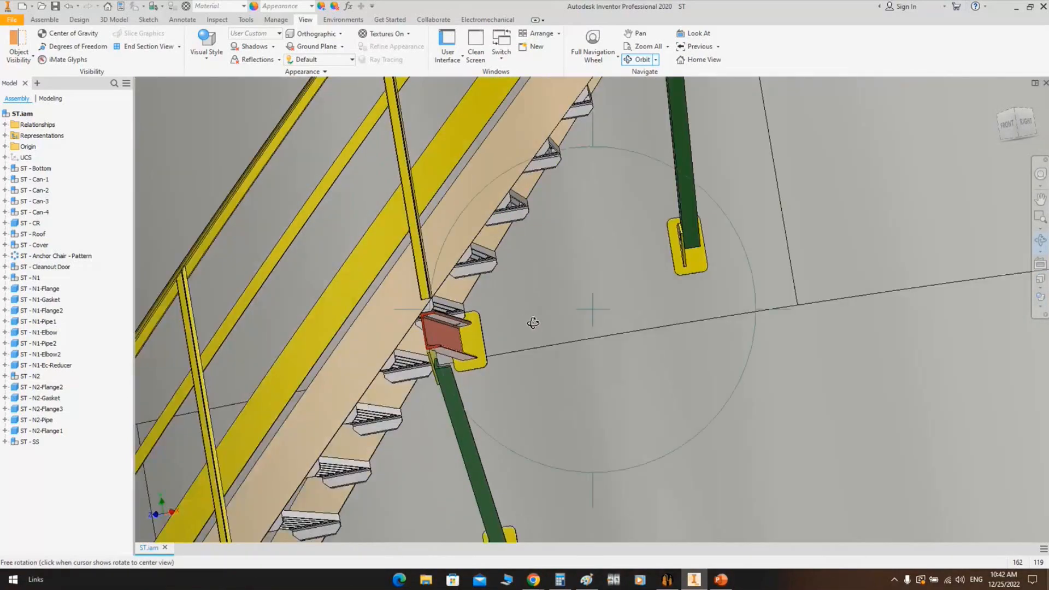
pyautogui.scroll(3, 541, 320)
pyautogui.moveTo(555, 309); pyautogui.dragTo(507, 343)
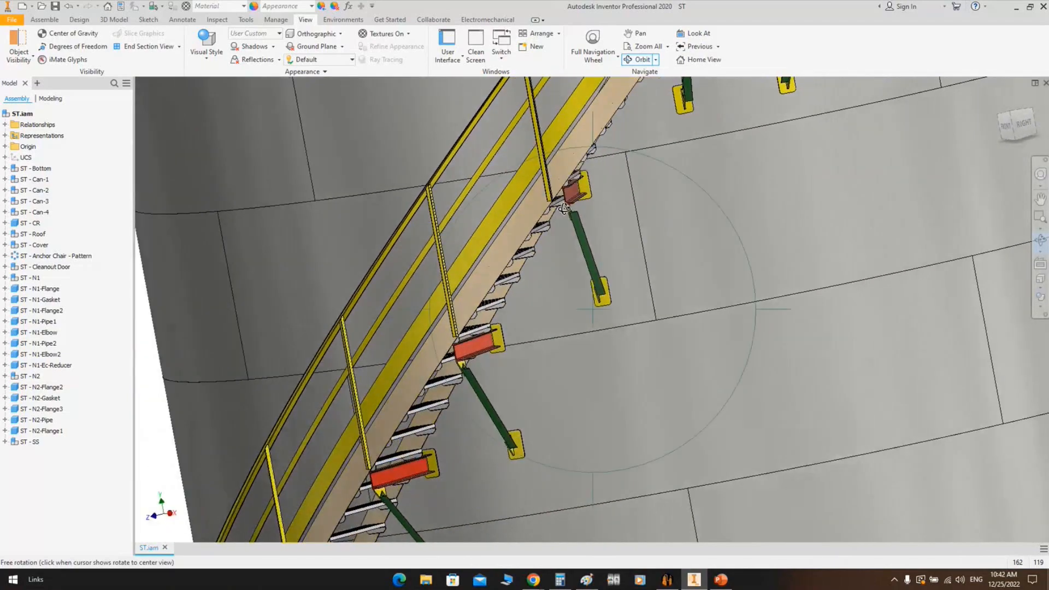
pyautogui.scroll(-8, 564, 208)
pyautogui.scroll(7, 557, 246)
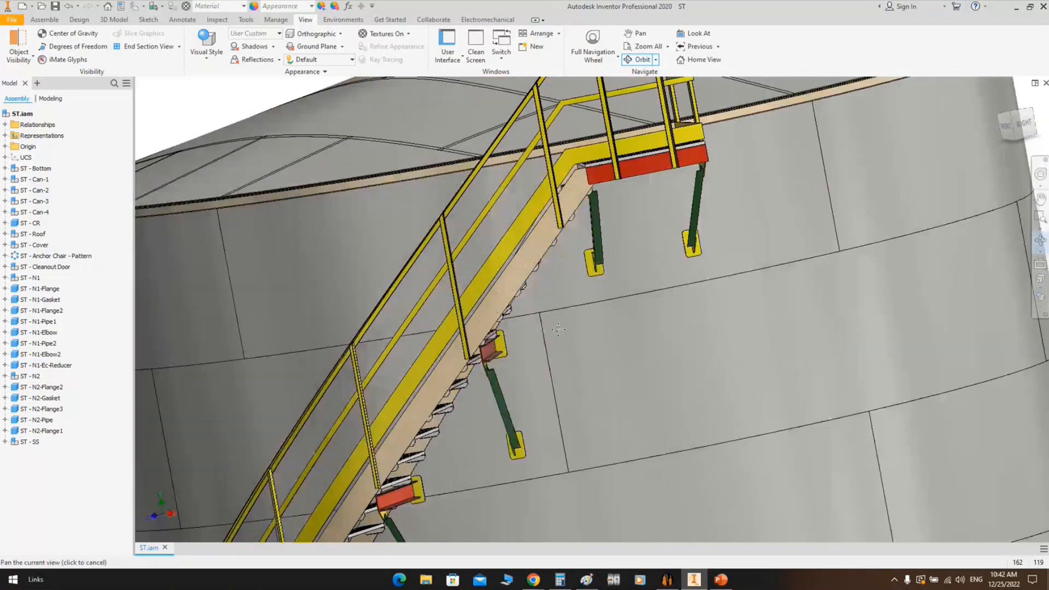
pyautogui.scroll(-3, 600, 242)
pyautogui.scroll(2, 582, 192)
pyautogui.moveTo(596, 294); pyautogui.dragTo(699, 351)
pyautogui.scroll(4, 601, 302)
pyautogui.scroll(3, 639, 361)
pyautogui.rightClick(709, 286)
pyautogui.click(737, 288)
# Examine the N1 nozzle piping that runs down the outside of the tank shell
pyautogui.moveTo(346, 269); pyautogui.dragTo(461, 296, button='middle')
pyautogui.scroll(-5, 462, 298)
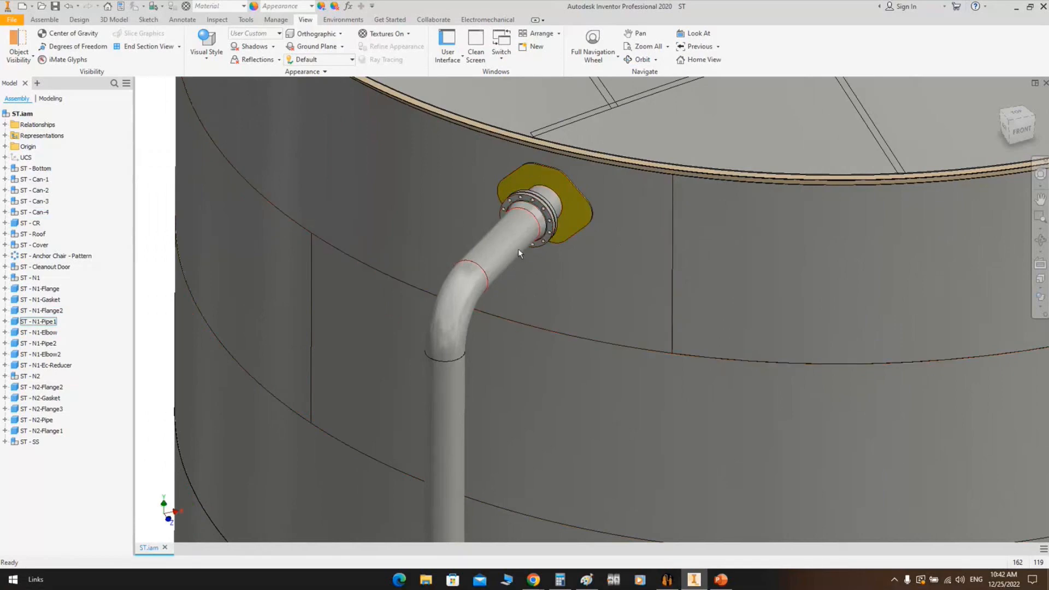
pyautogui.scroll(-1, 476, 409)
pyautogui.moveTo(475, 409); pyautogui.dragTo(503, 283, button='middle')
pyautogui.scroll(-3, 498, 257)
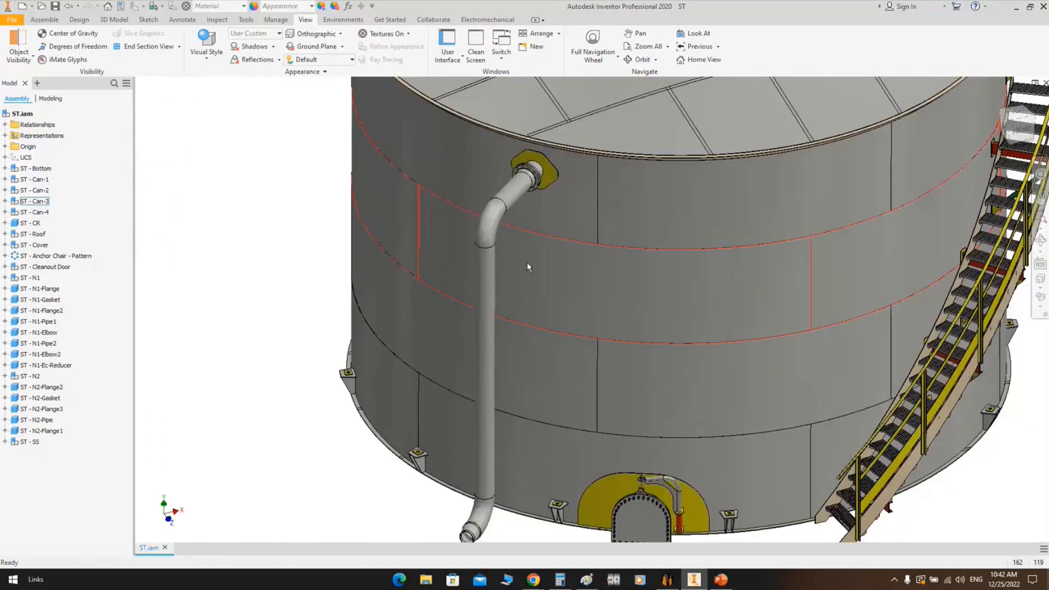
# Switch to Static Equipment Generator and add a vertical platform named PF-1 to Can-3
pyautogui.click(667, 580)
pyautogui.click(51, 191)
pyautogui.click(77, 23)
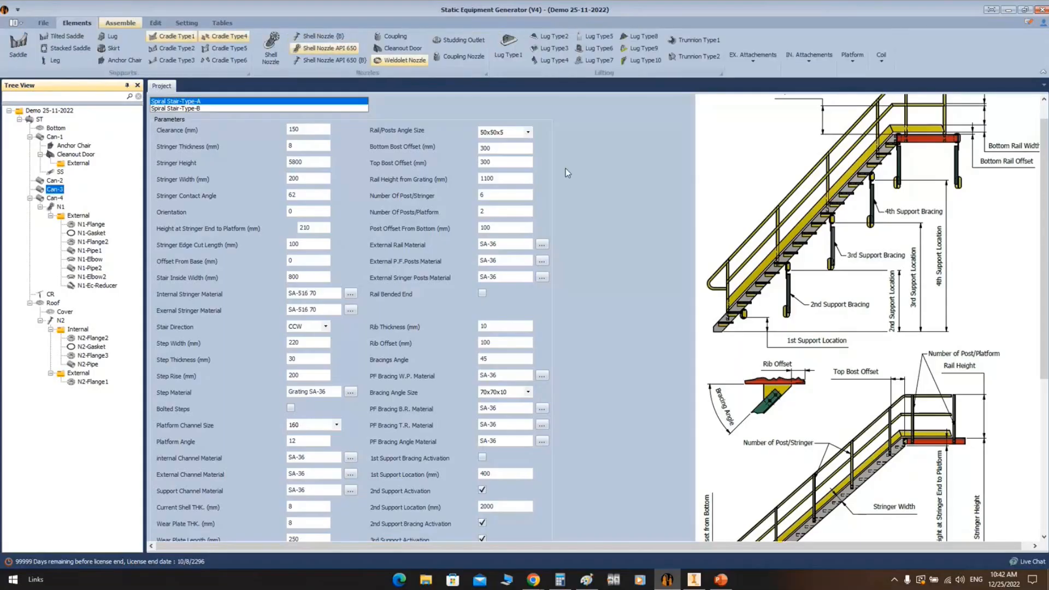
pyautogui.click(849, 64)
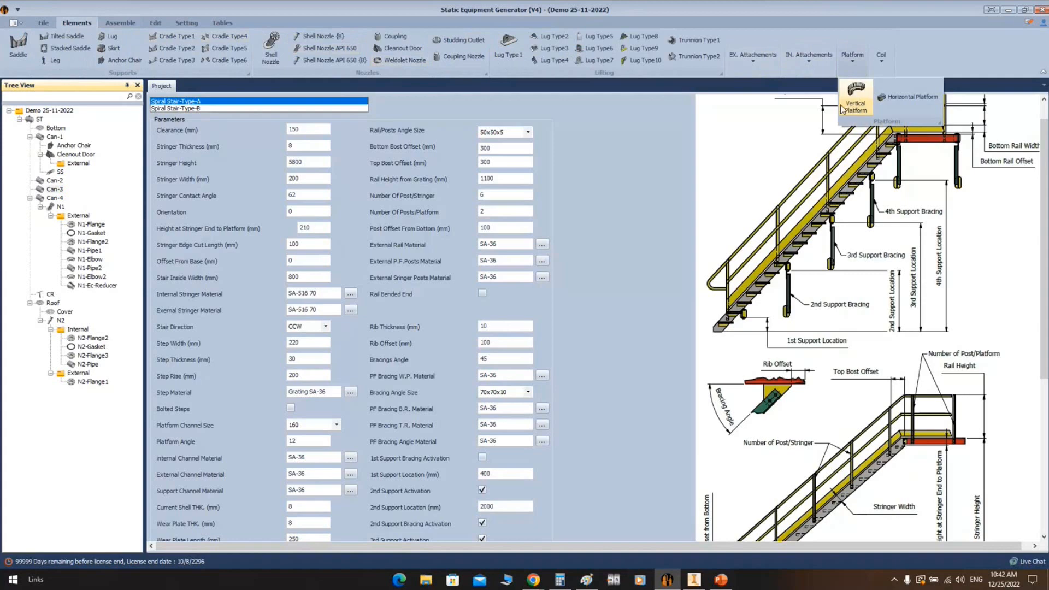
pyautogui.click(860, 99)
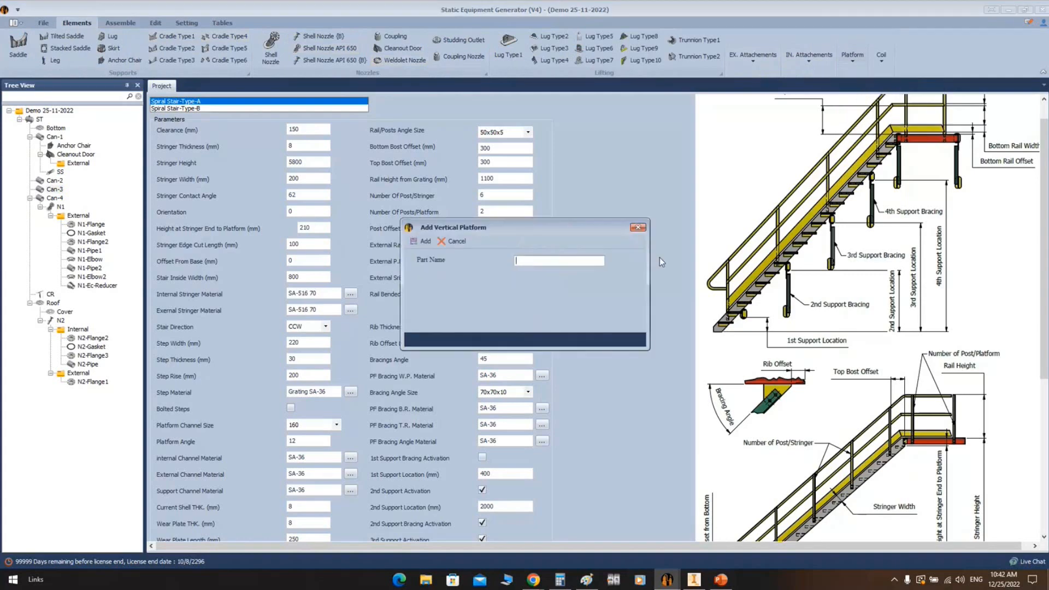
pyautogui.write('PF-1')
pyautogui.press('Return')
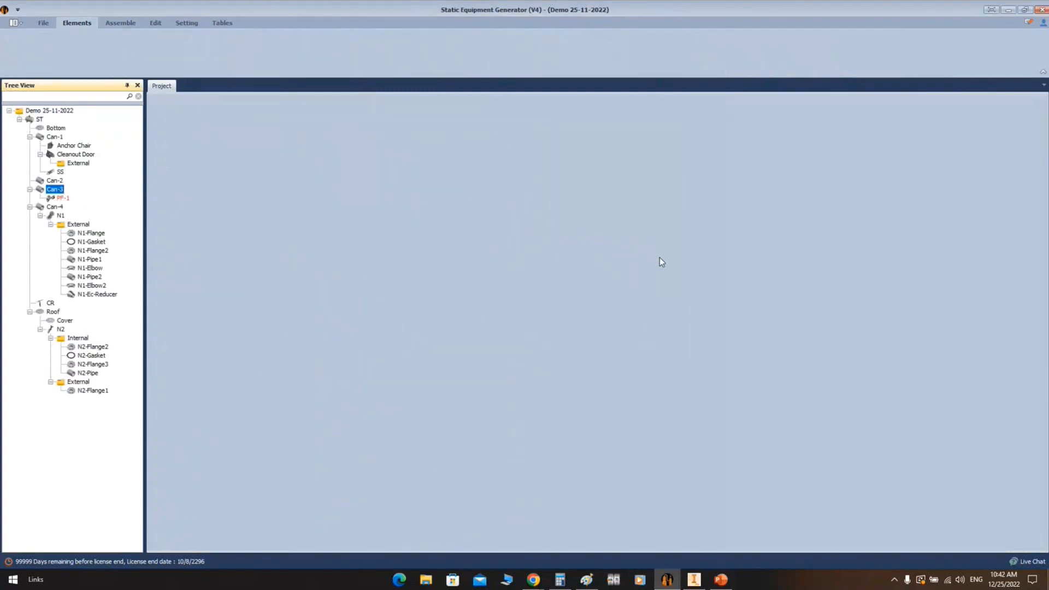
# Open PF-1's parameters, compare the Vertical Complete Platform type and choose Vertical Platform
pyautogui.click(63, 198)
pyautogui.click(235, 120)
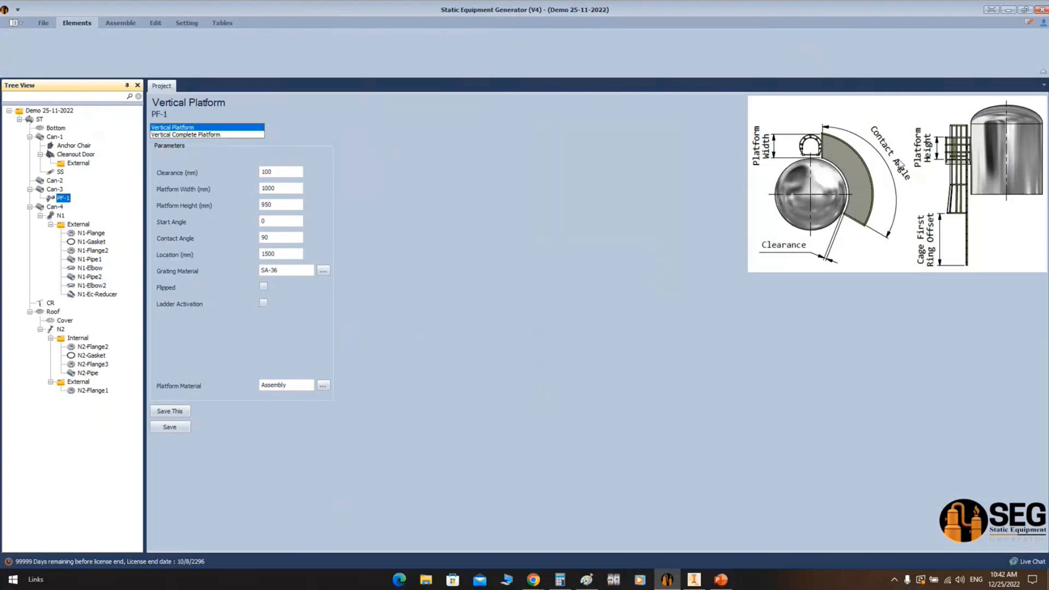
pyautogui.click(189, 135)
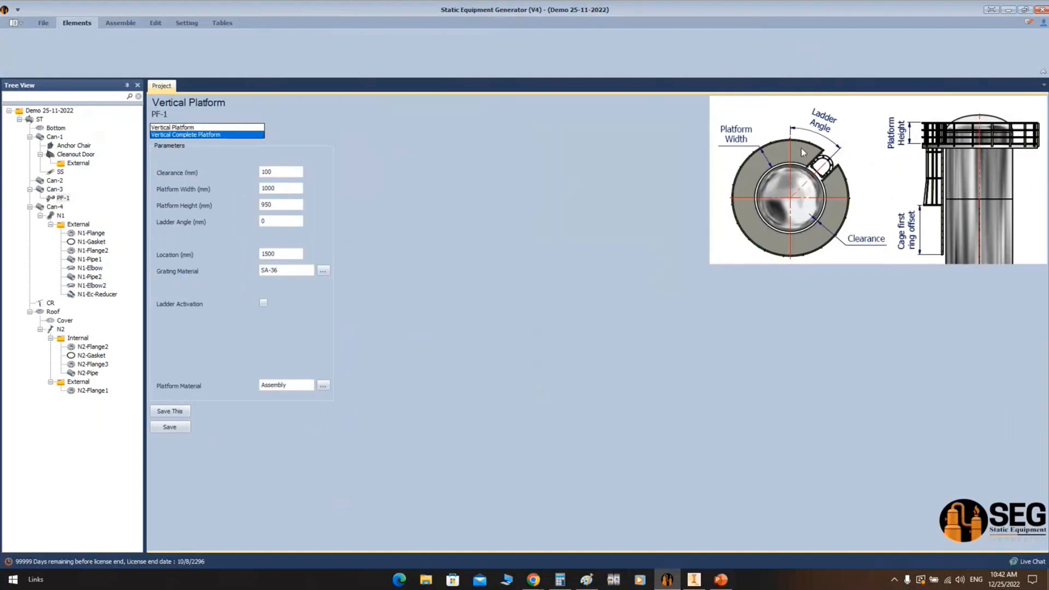
pyautogui.click(178, 128)
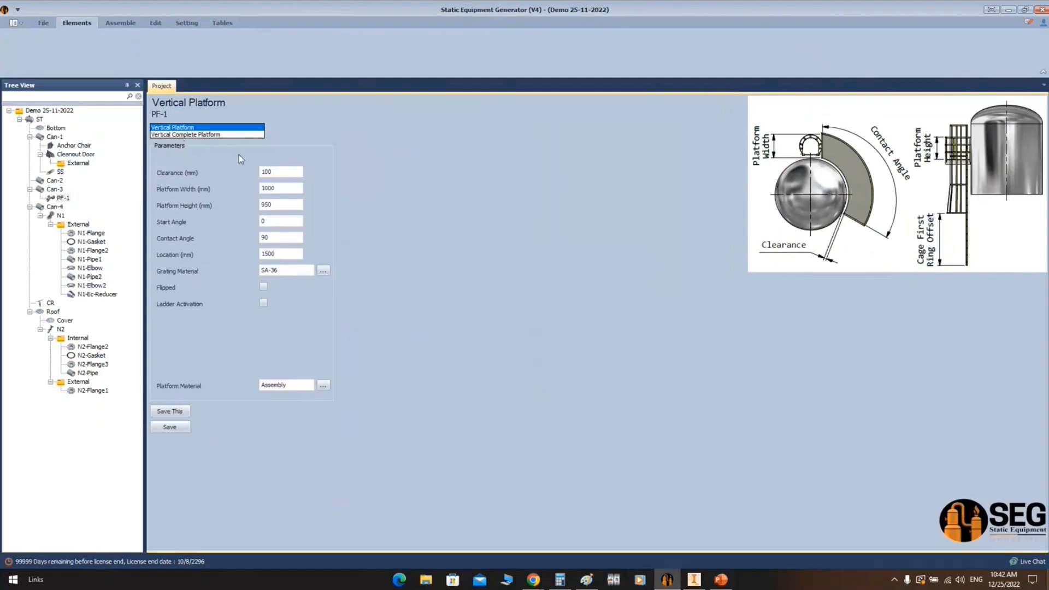
# Set PF-1's start angle to 45, contact angle to 50 and location to 500 mm, and save the platform
pyautogui.click(280, 173)
pyautogui.press('Tab')
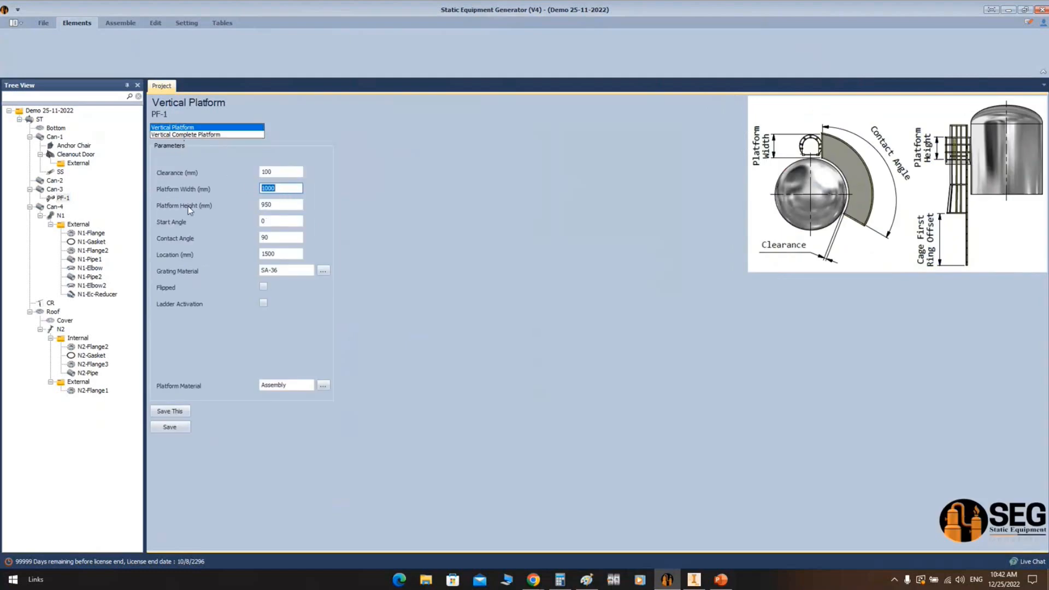
pyautogui.click(285, 205)
pyautogui.click(277, 223)
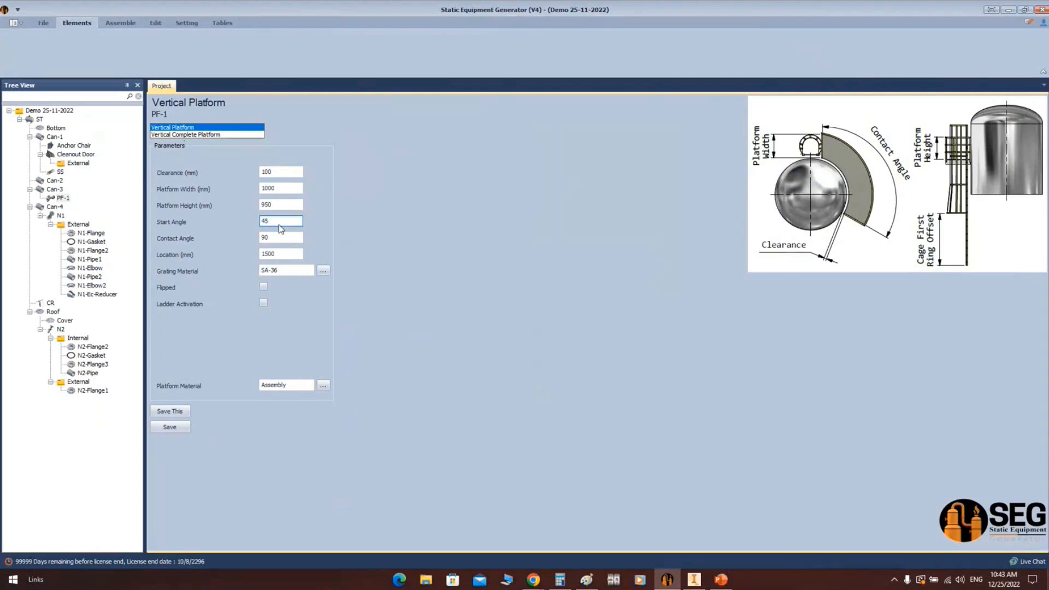
pyautogui.moveTo(289, 237); pyautogui.dragTo(264, 237)
pyautogui.press('Tab')
pyautogui.write('100')
pyautogui.press('BackSpace')
pyautogui.press('BackSpace')
pyautogui.write('500')
pyautogui.click(170, 428)
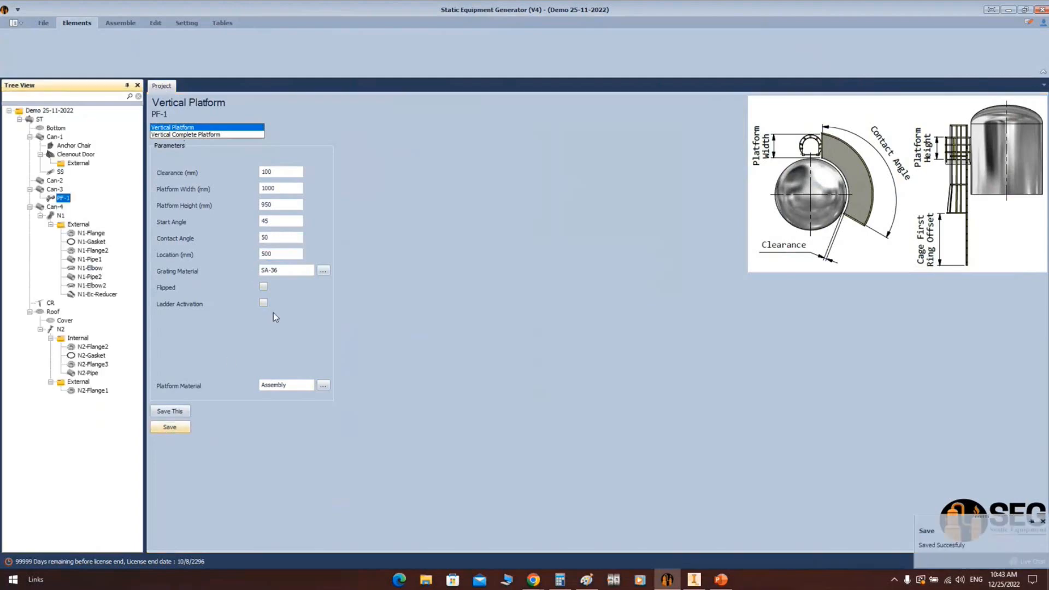
# Activate PF-1's ladder with a 4000 mm bottom length and activate its safety cage
pyautogui.click(264, 302)
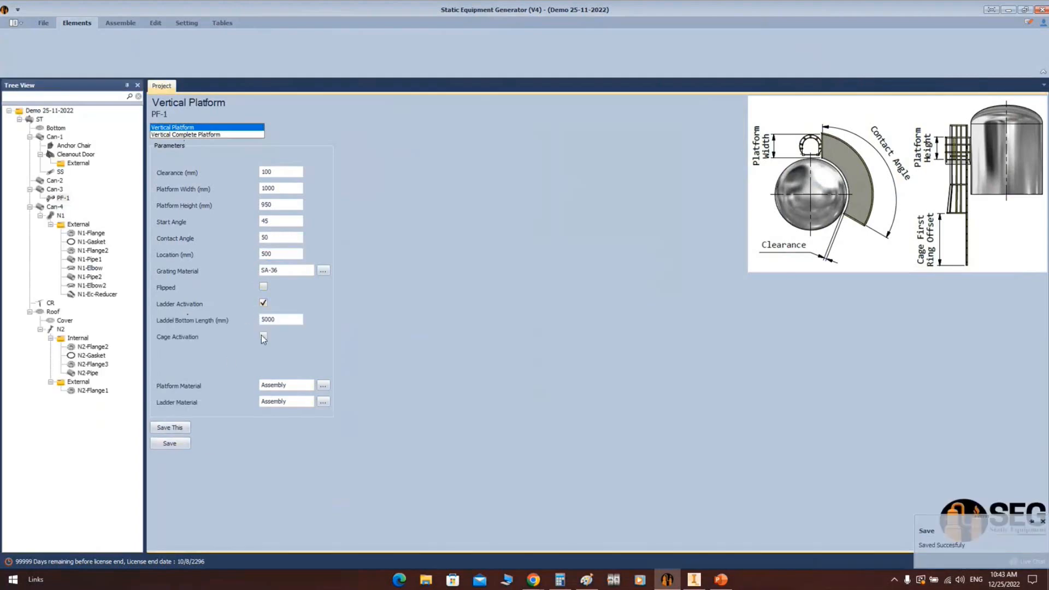
pyautogui.click(267, 320)
pyautogui.click(263, 336)
pyautogui.click(270, 385)
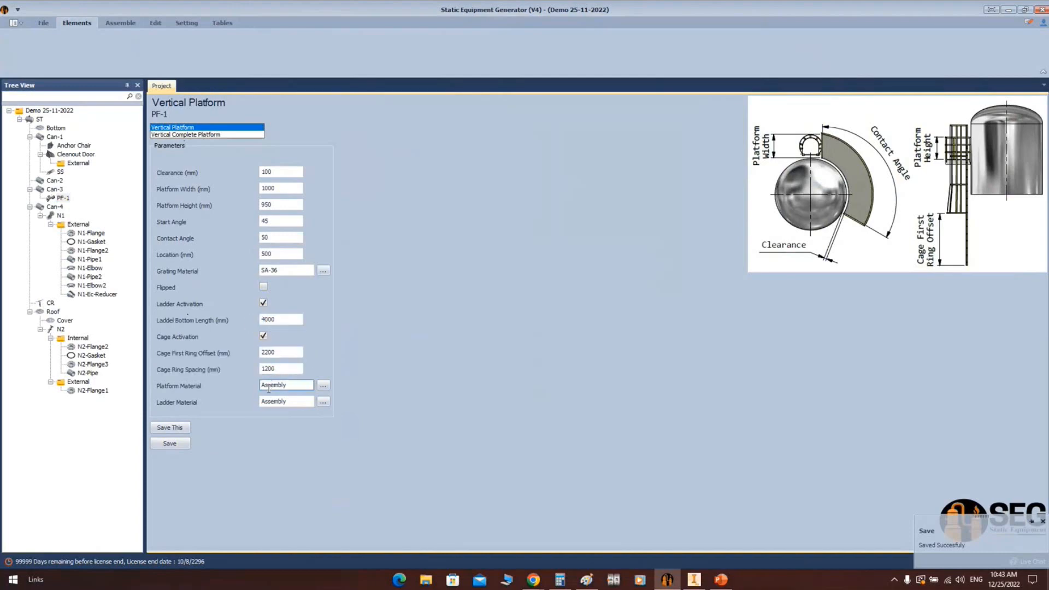
# Generate platform PF-1 with its caged ladder into the tank assembly and check it in Inventor
pyautogui.click(120, 23)
pyautogui.click(694, 579)
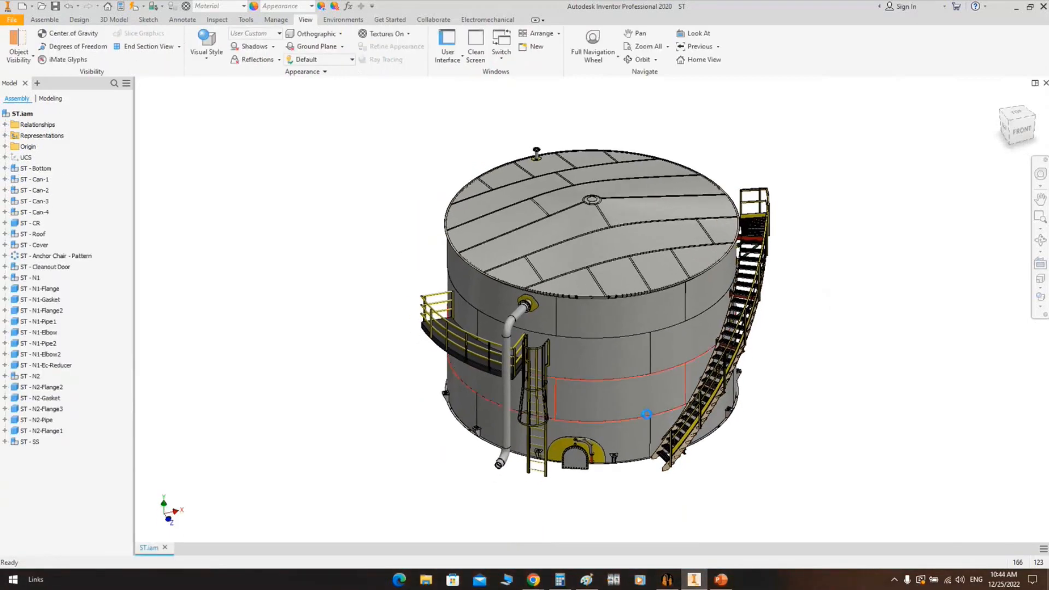
pyautogui.scroll(-3, 526, 361)
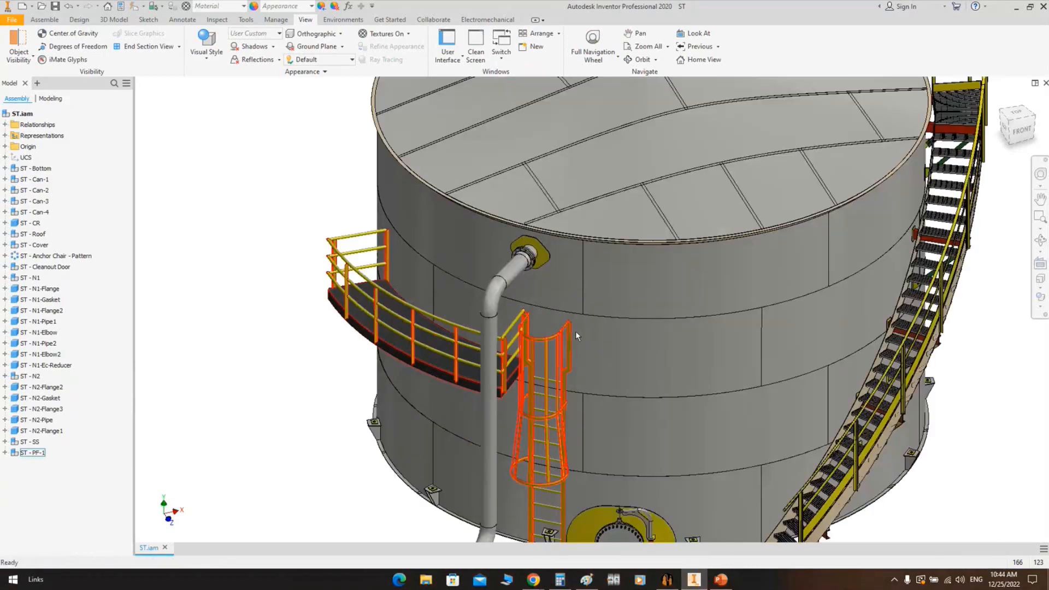
# Examine the platform, its handrails and caged ladder around nozzle N1's pipe from a closer angle
pyautogui.moveTo(575, 331); pyautogui.dragTo(577, 303, button='middle')
pyautogui.click(1039, 243)
pyautogui.moveTo(705, 357); pyautogui.dragTo(805, 308)
pyautogui.scroll(-3, 726, 259)
pyautogui.moveTo(655, 300); pyautogui.dragTo(628, 227)
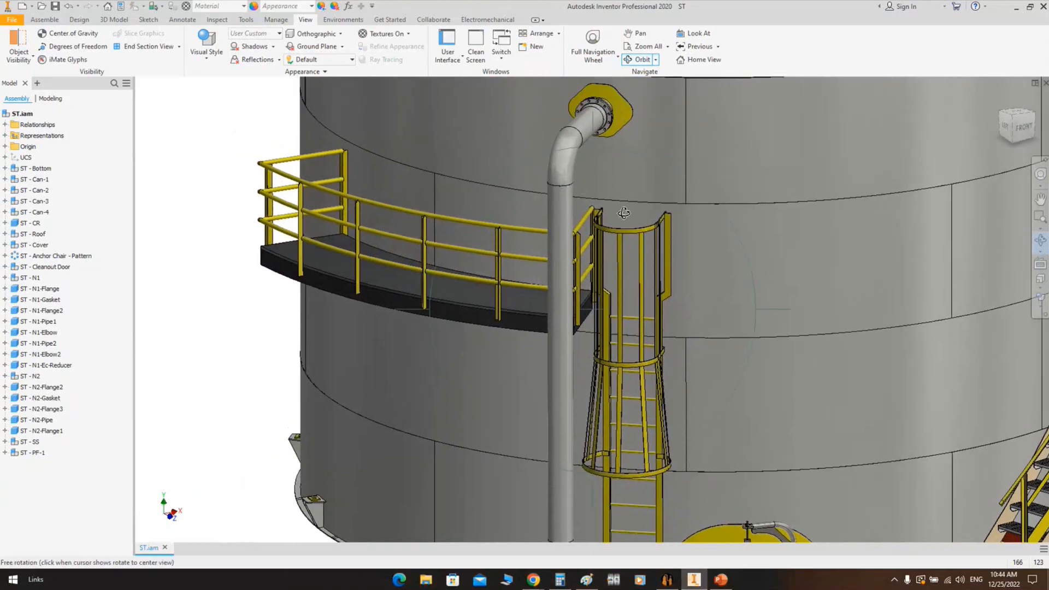
pyautogui.rightClick(628, 221)
pyautogui.press('Escape')
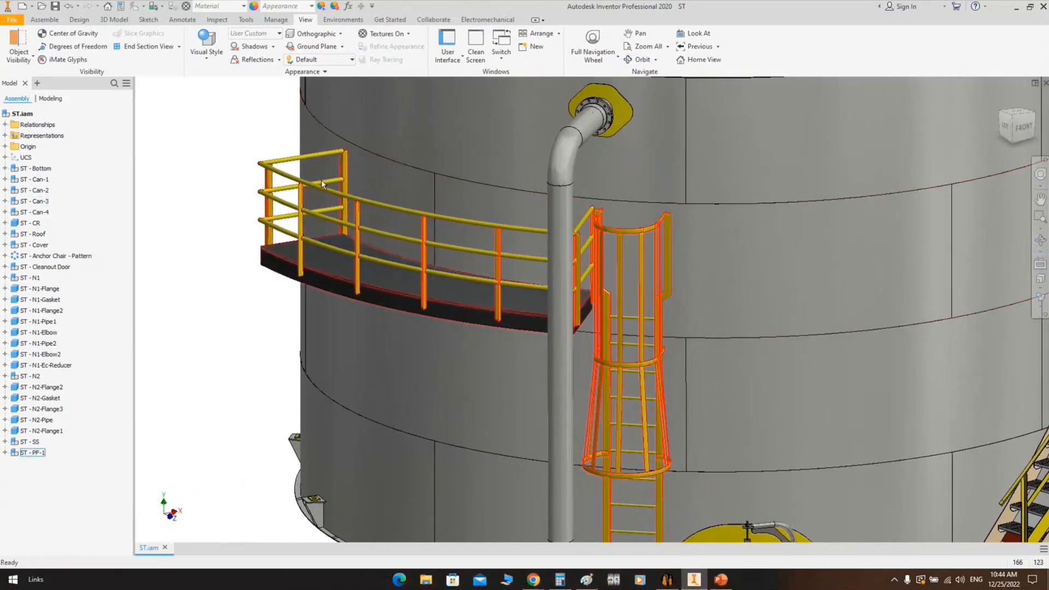
# Switch to Static Equipment Generator, set PF-1's start angle to 95 and activate the Flipped option
pyautogui.click(667, 579)
pyautogui.click(278, 221)
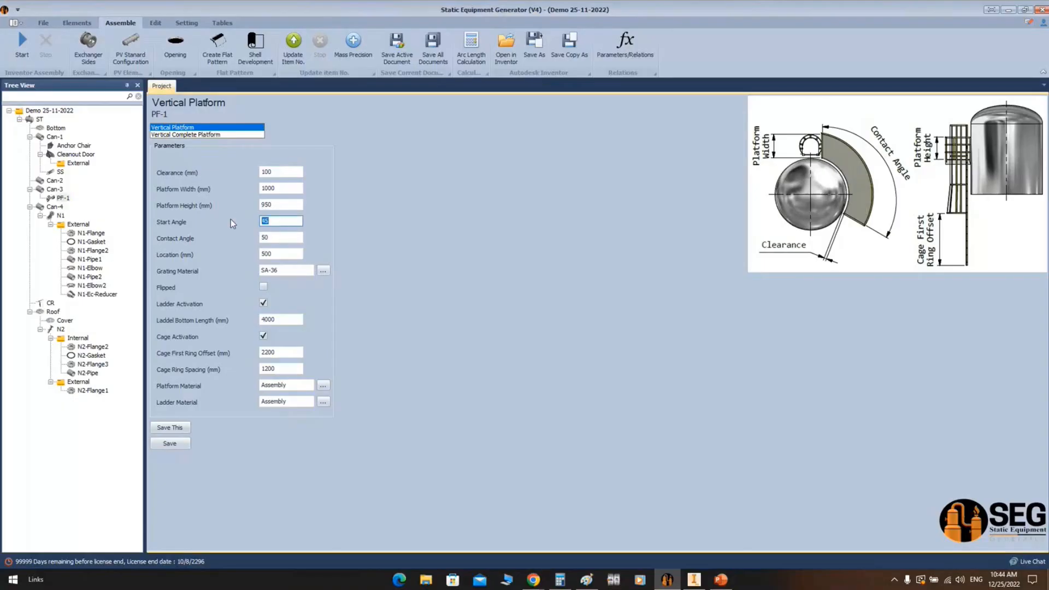
pyautogui.write('95')
pyautogui.moveTo(282, 238); pyautogui.dragTo(256, 238)
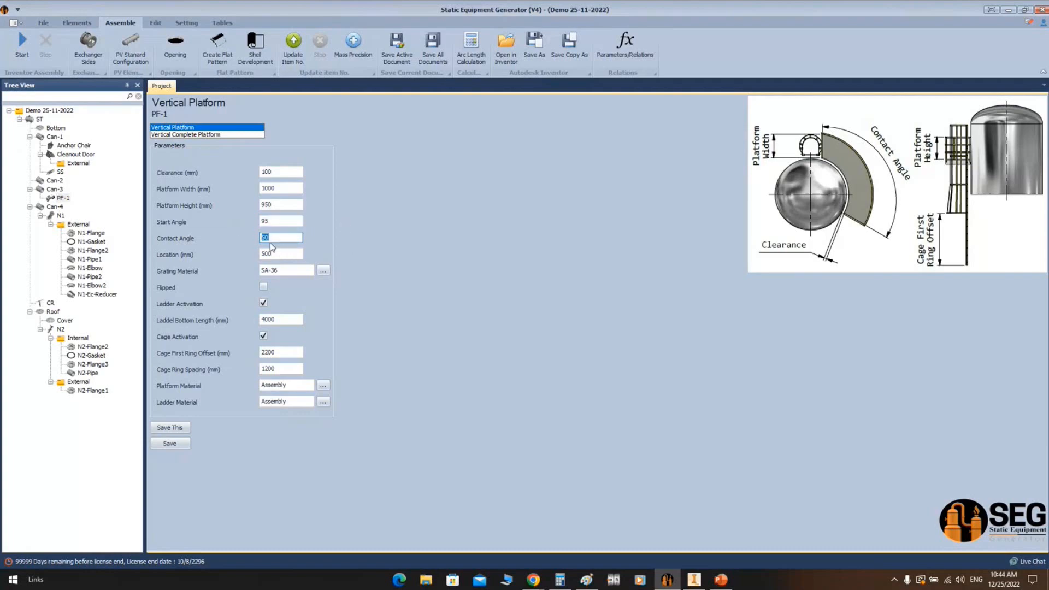
pyautogui.click(264, 289)
# Switch to Inventor and examine the platform's ends and extent around the shell in top view
pyautogui.click(692, 578)
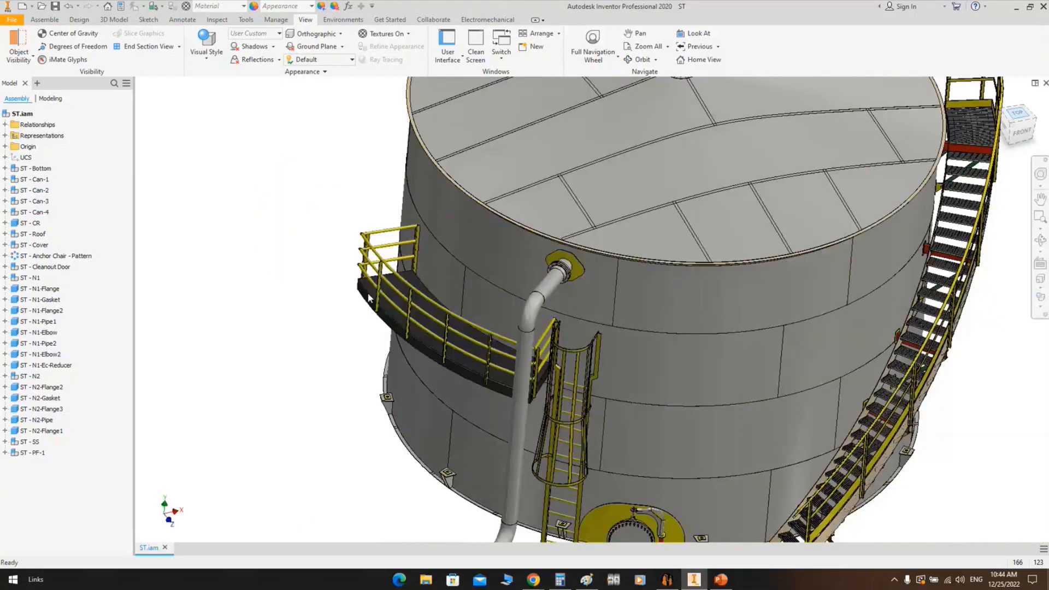
pyautogui.scroll(-5, 520, 317)
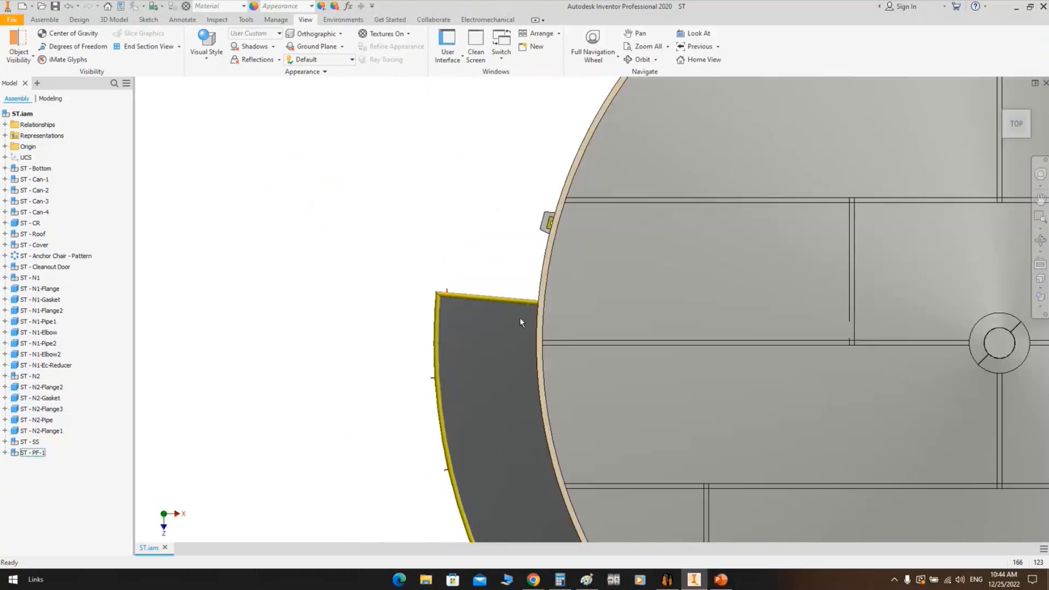
pyautogui.moveTo(520, 317); pyautogui.dragTo(500, 223, button='middle')
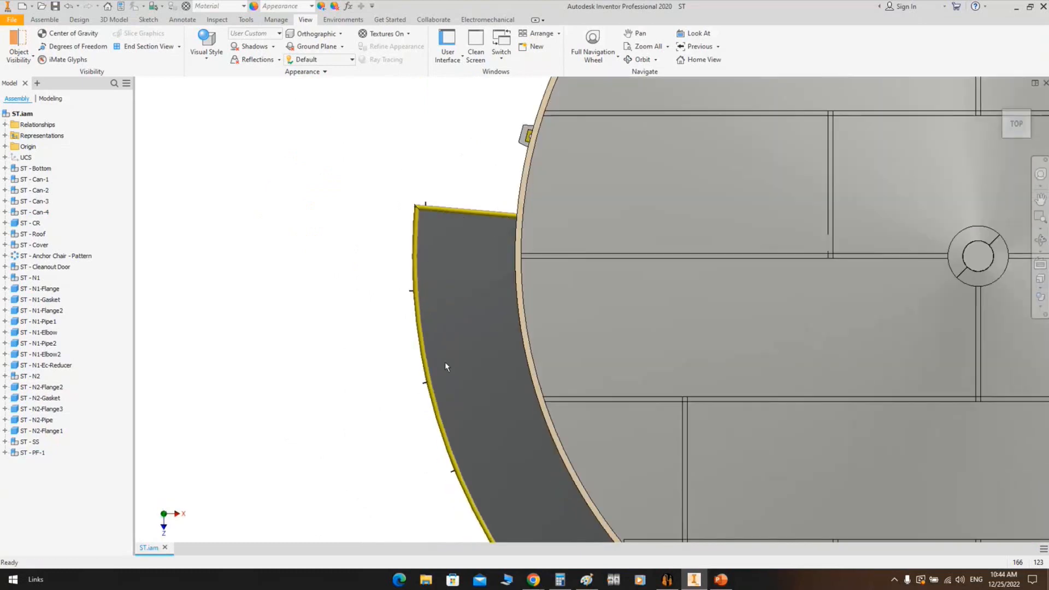
pyautogui.scroll(3, 421, 202)
pyautogui.scroll(-4, 458, 213)
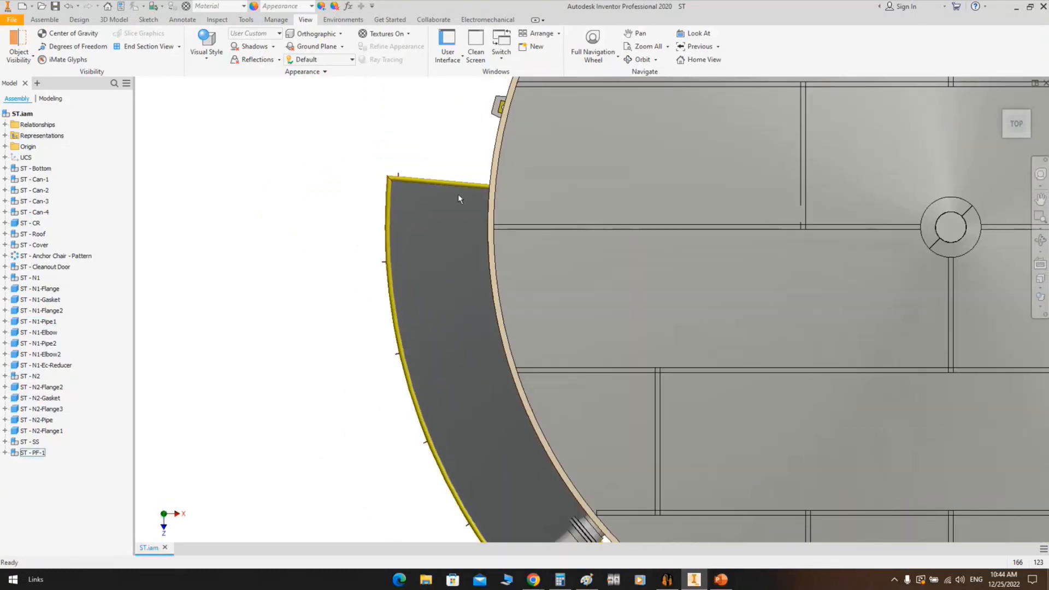
pyautogui.moveTo(455, 155); pyautogui.dragTo(457, 211, button='middle')
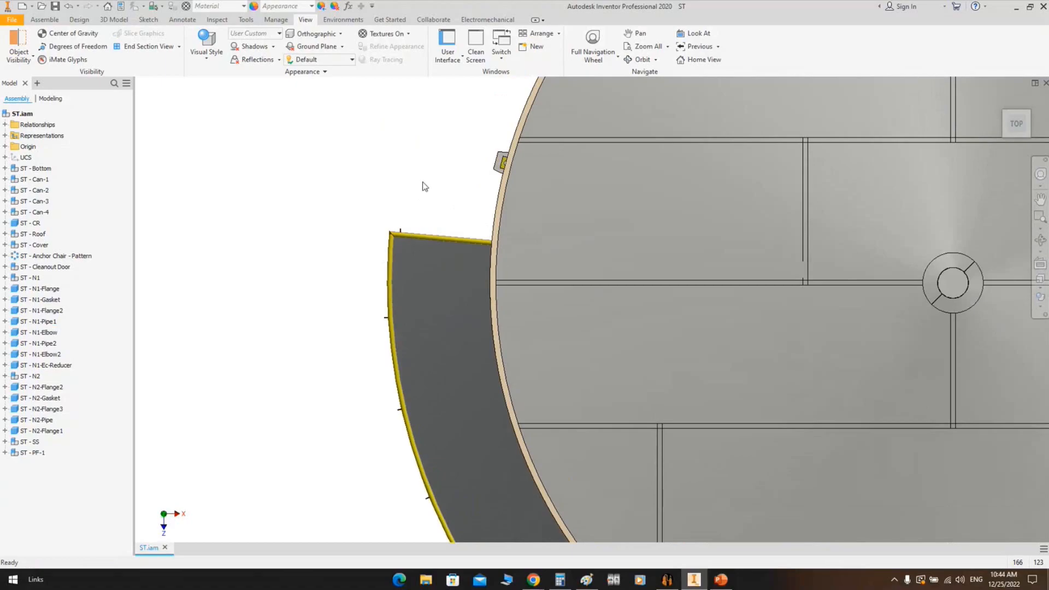
# Save PF-1's flipped settings in Static Equipment Generator and check the regenerated platform in the ST tank assembly
pyautogui.hotkey('alt', 'Tab')
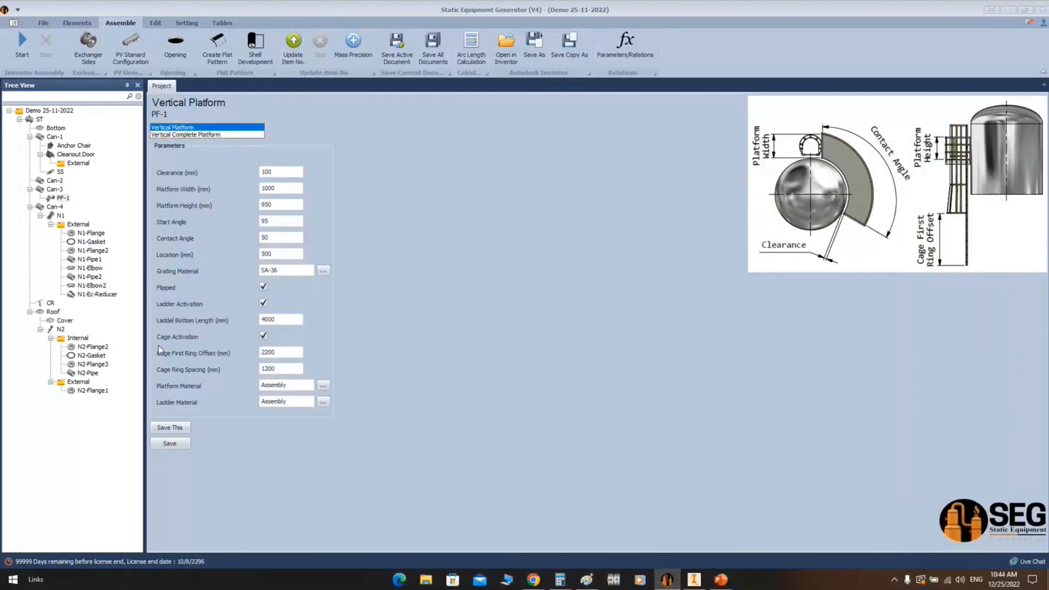
pyautogui.click(170, 444)
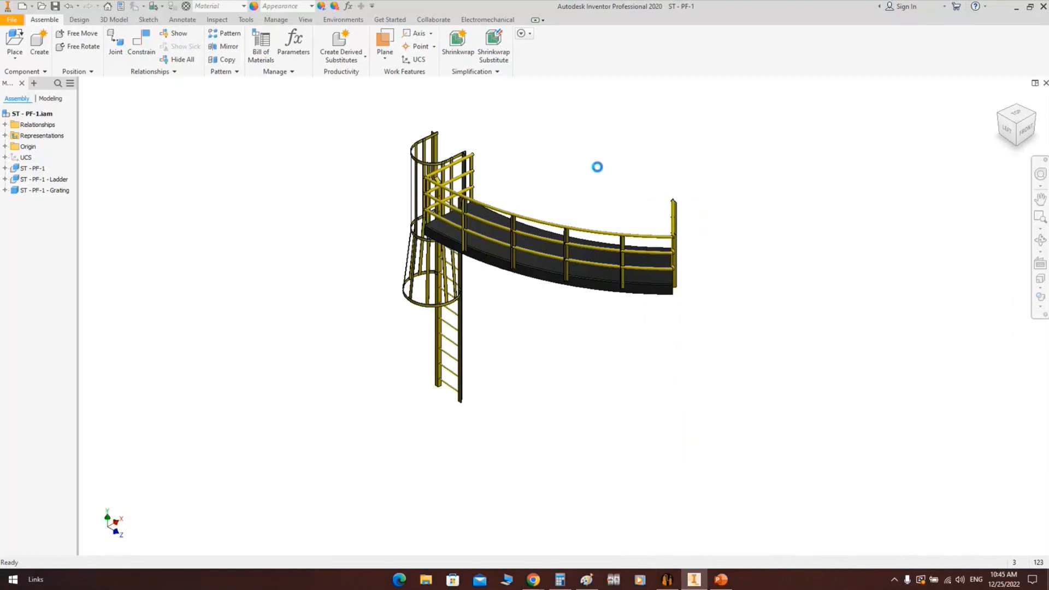
pyautogui.hotkey('ctrl', 'Tab')
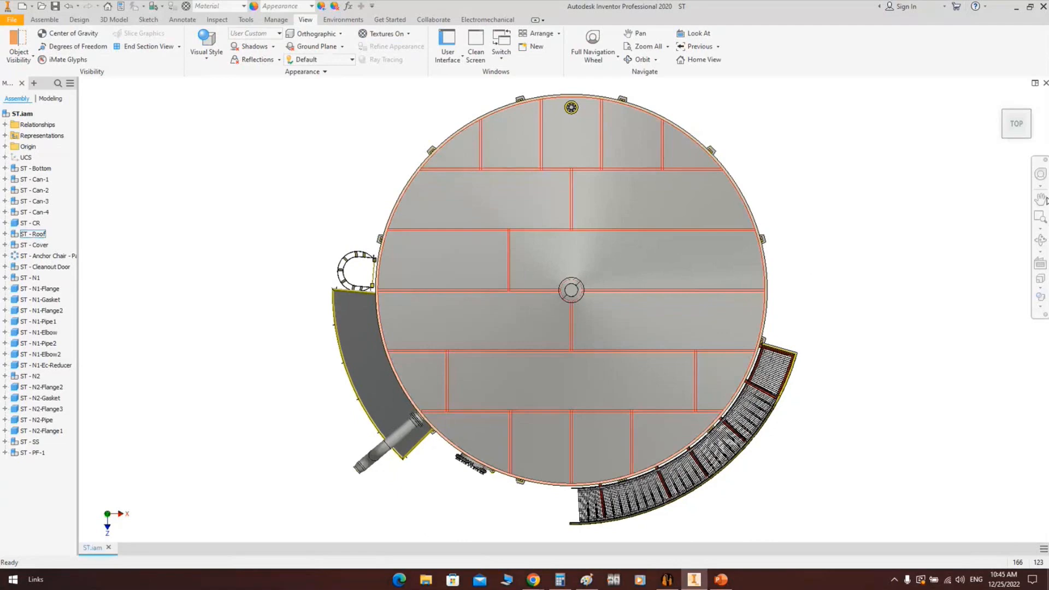
pyautogui.rightClick(488, 294)
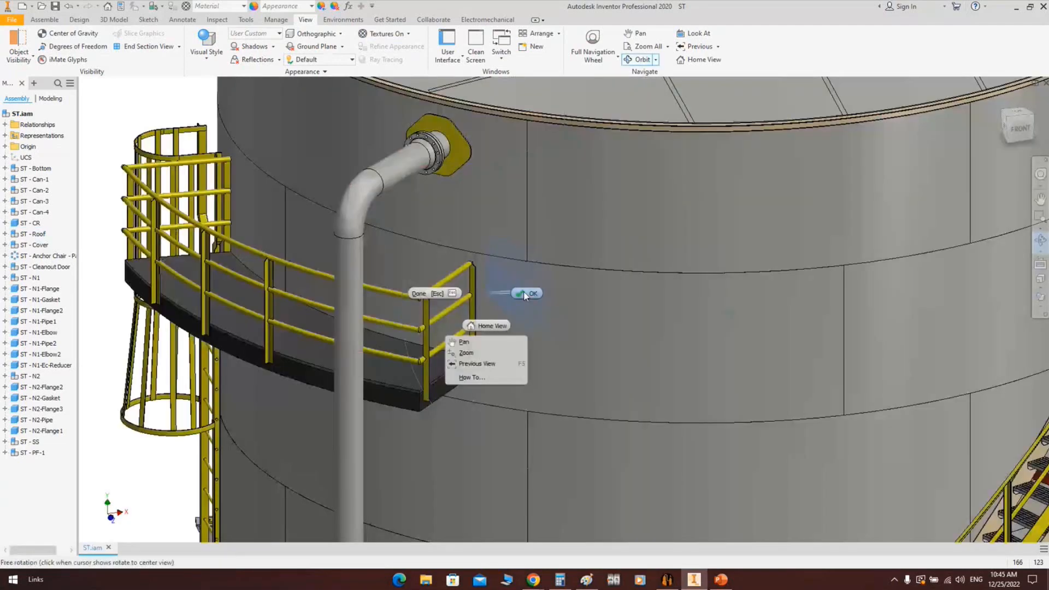
pyautogui.click(523, 295)
# Measure the distance from the platform's grating face to the lower corner of nozzle N1's reinforcing pad
pyautogui.click(246, 19)
pyautogui.click(18, 44)
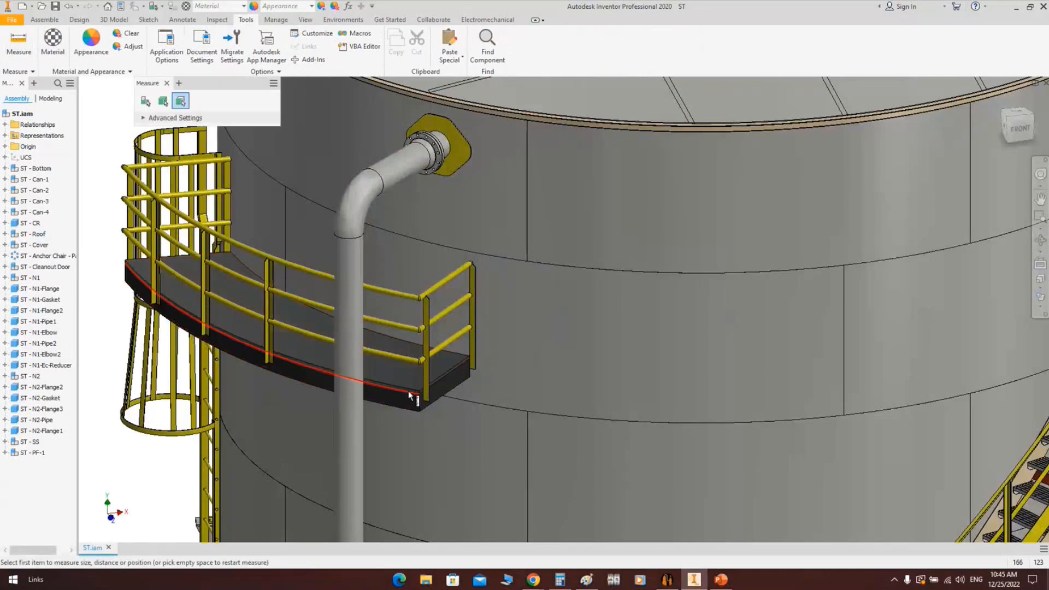
pyautogui.scroll(5, 408, 373)
pyautogui.click(408, 362)
pyautogui.scroll(-3, 436, 267)
pyautogui.moveTo(480, 222); pyautogui.dragTo(497, 328, button='middle')
pyautogui.scroll(4, 528, 185)
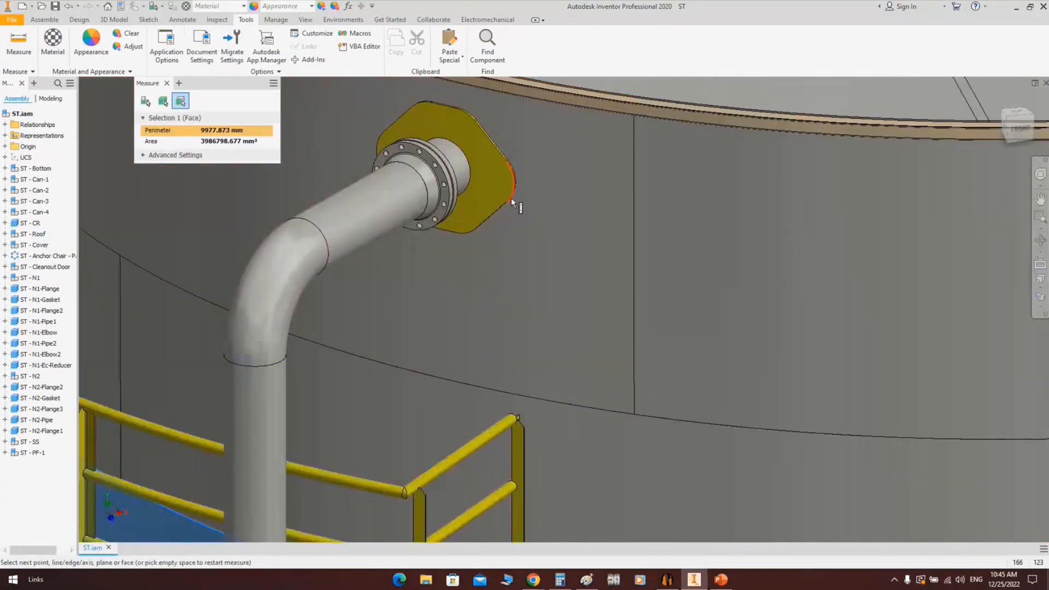
pyautogui.click(509, 198)
pyautogui.scroll(-3, 509, 182)
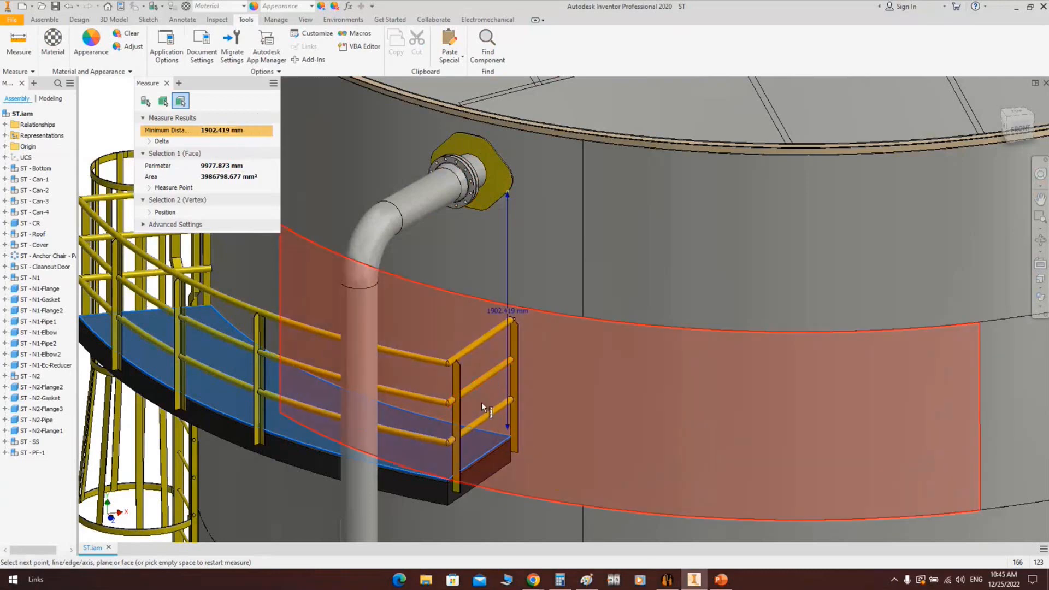
pyautogui.click(166, 83)
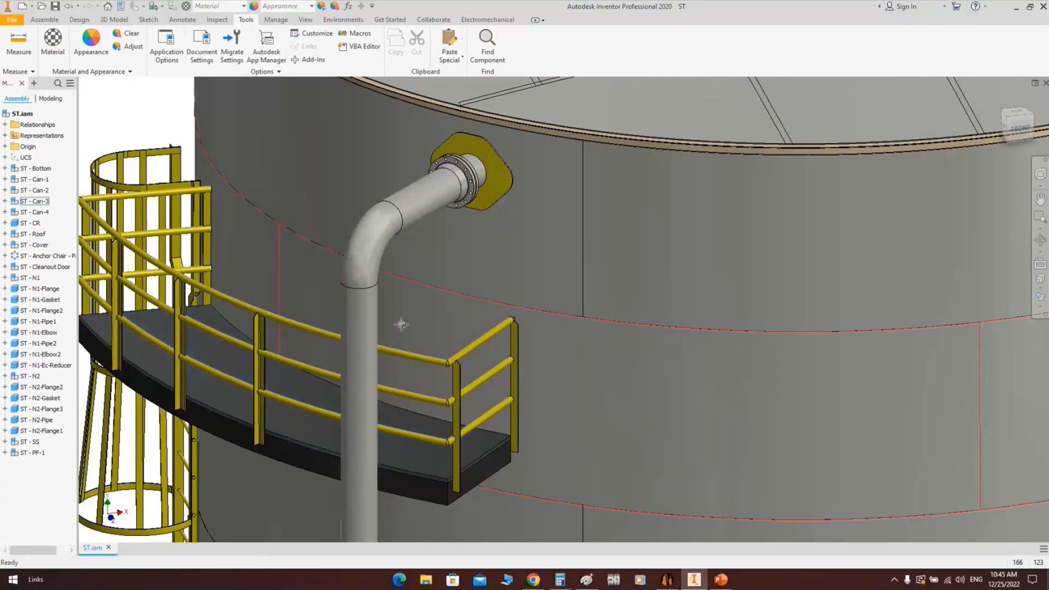
# Set PF-1's location to 1000 mm in Static Equipment Generator and save the platform
pyautogui.scroll(3, 418, 257)
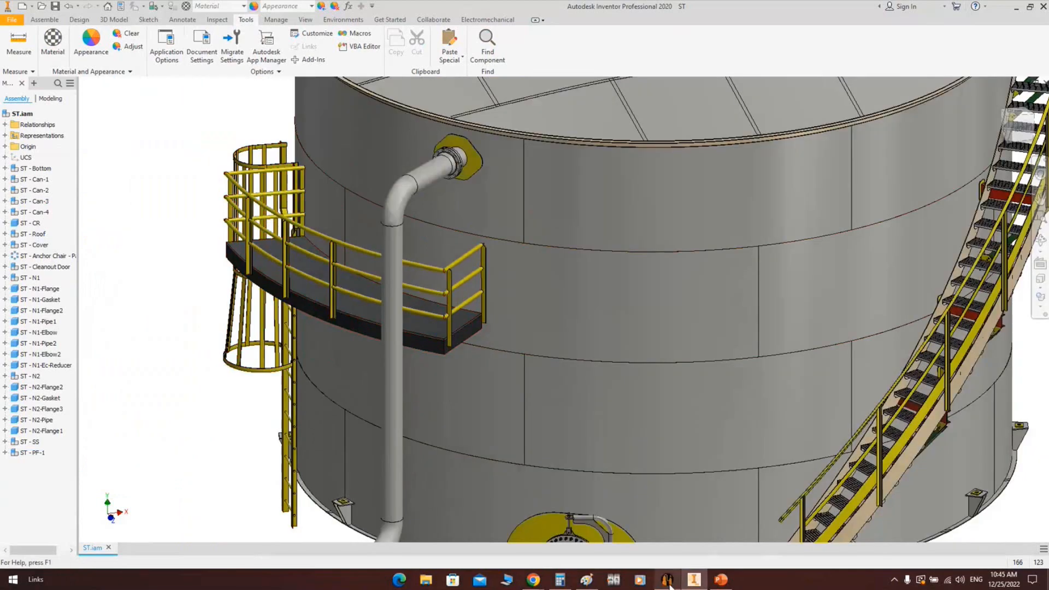
pyautogui.click(667, 579)
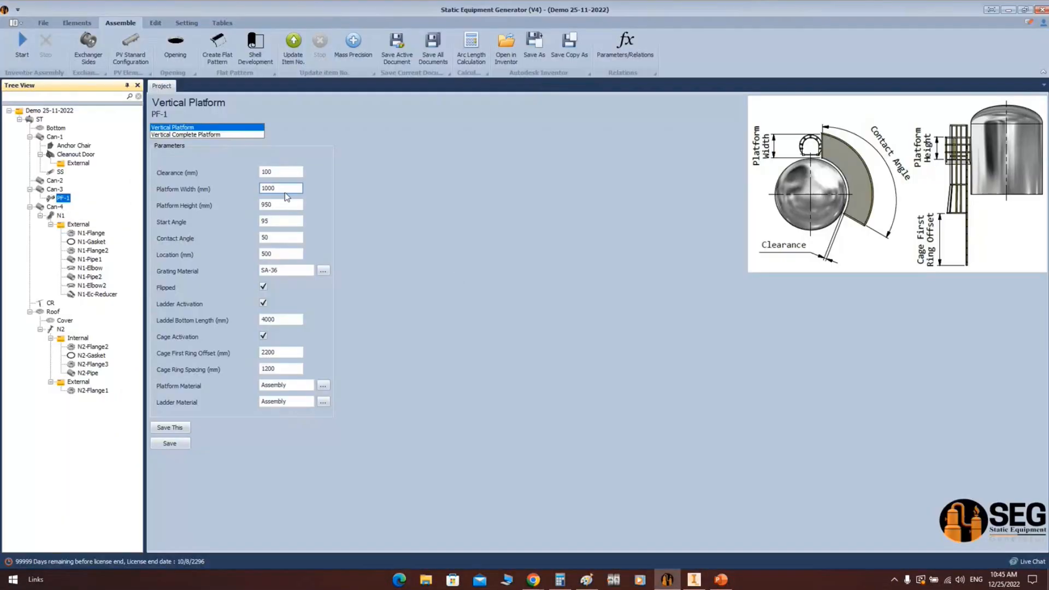
pyautogui.doubleClick(281, 254)
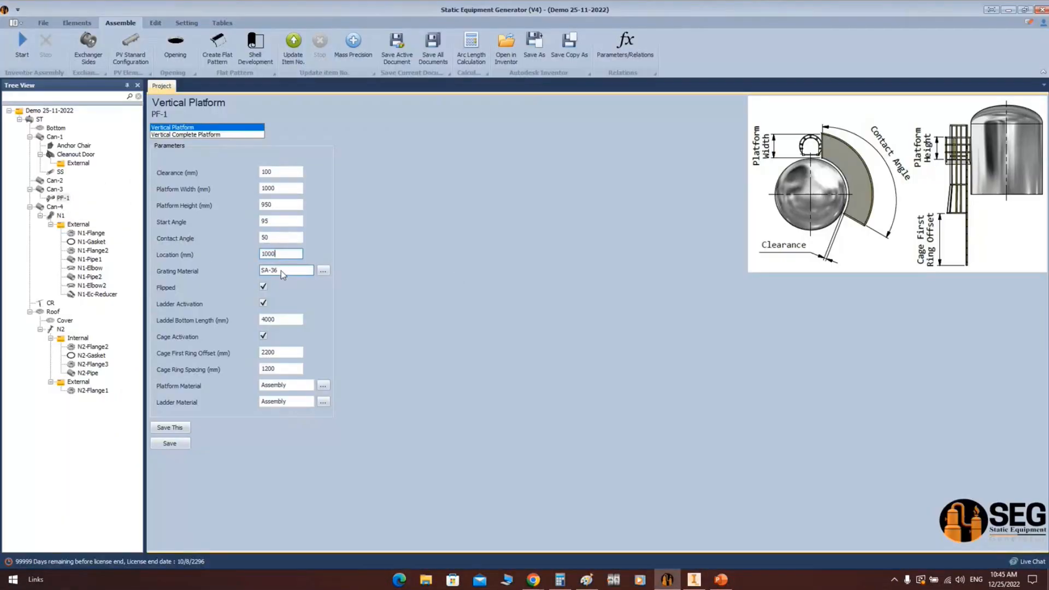
pyautogui.click(183, 443)
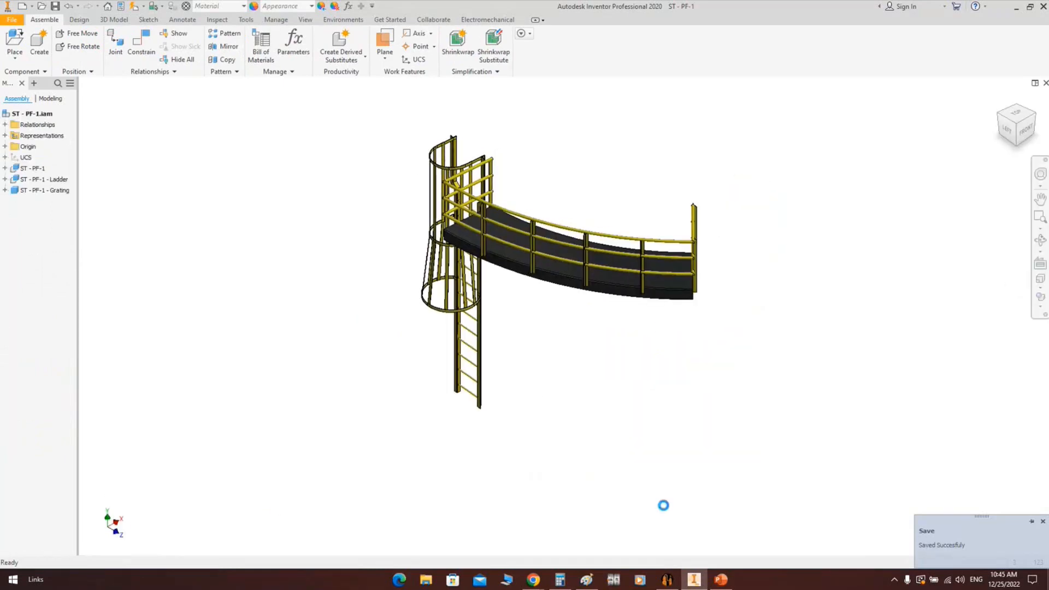
# Switch to the PowerPoint presentation and show slide 20, Platforms and Ladders
pyautogui.hotkey('alt', 'Tab')
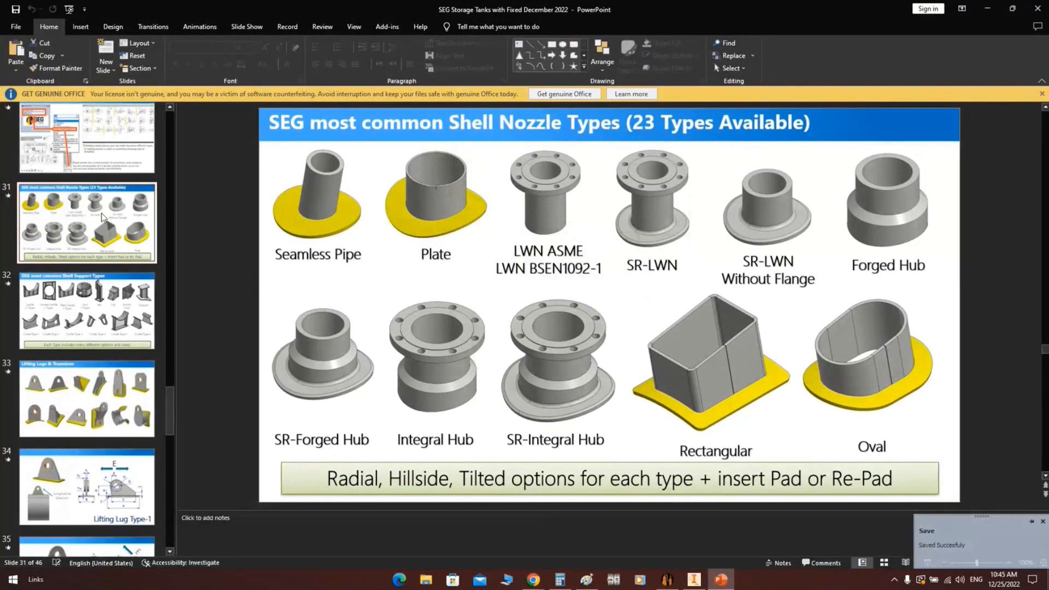
pyautogui.scroll(5, 101, 216)
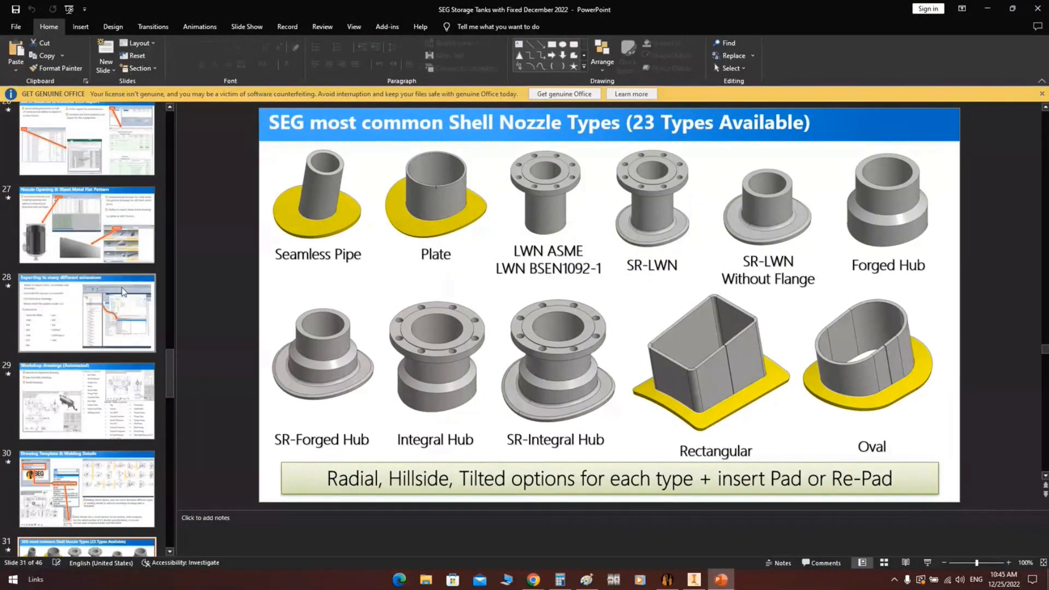
pyautogui.scroll(5, 123, 292)
pyautogui.scroll(4, 123, 291)
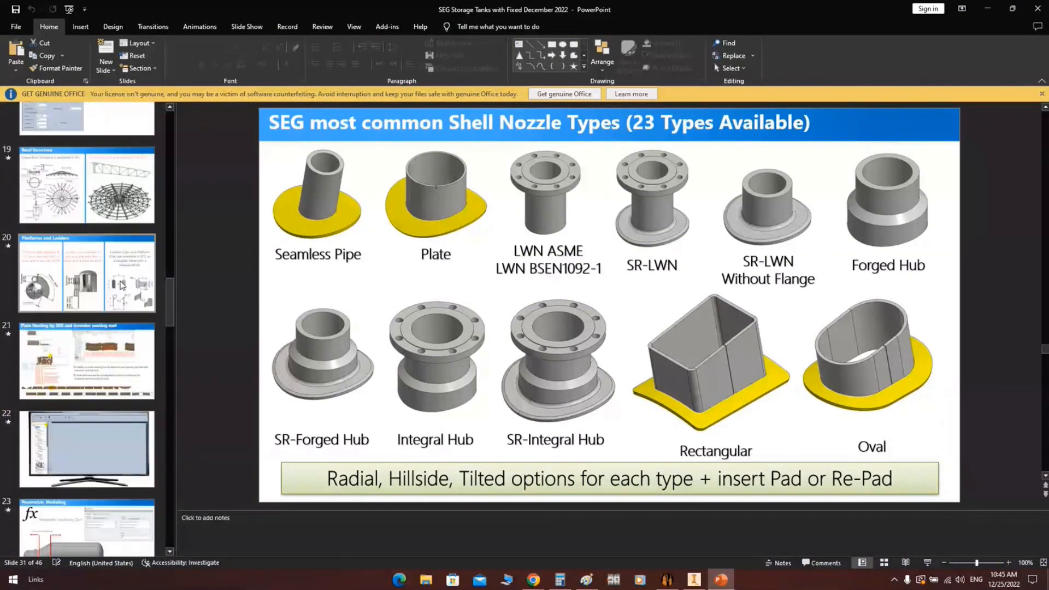
pyautogui.click(122, 285)
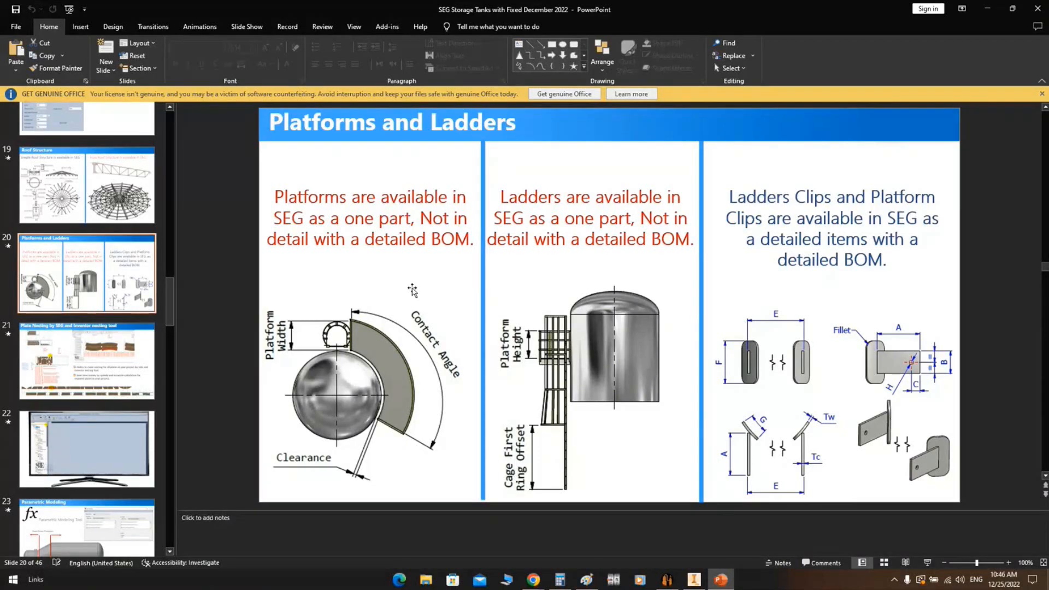
# Open the bill of materials in Static Equipment Generator, fit the Description and Technical Characteristics columns and go to the last items
pyautogui.click(666, 579)
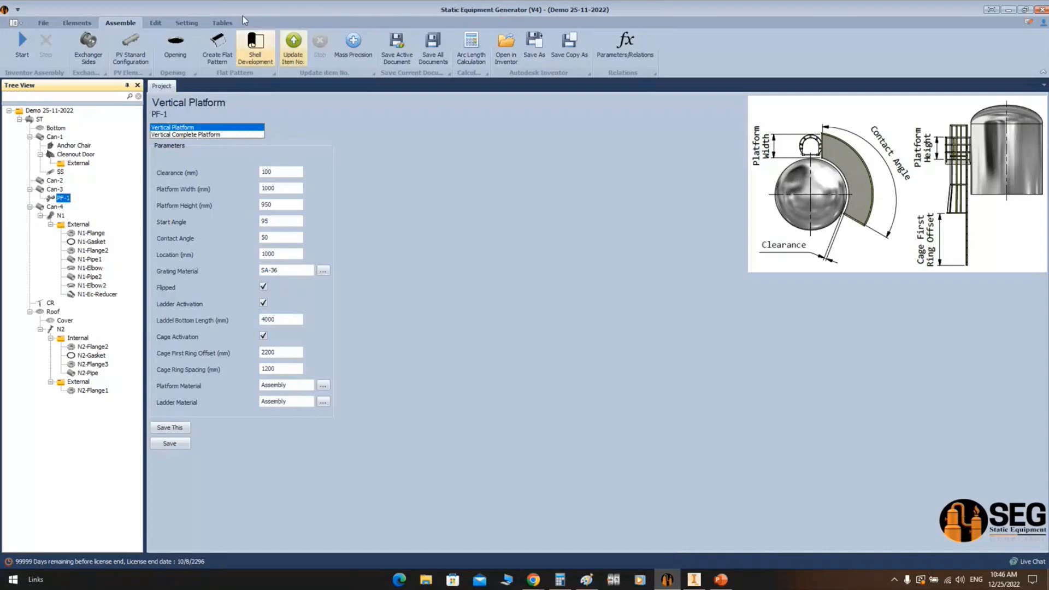
pyautogui.click(223, 22)
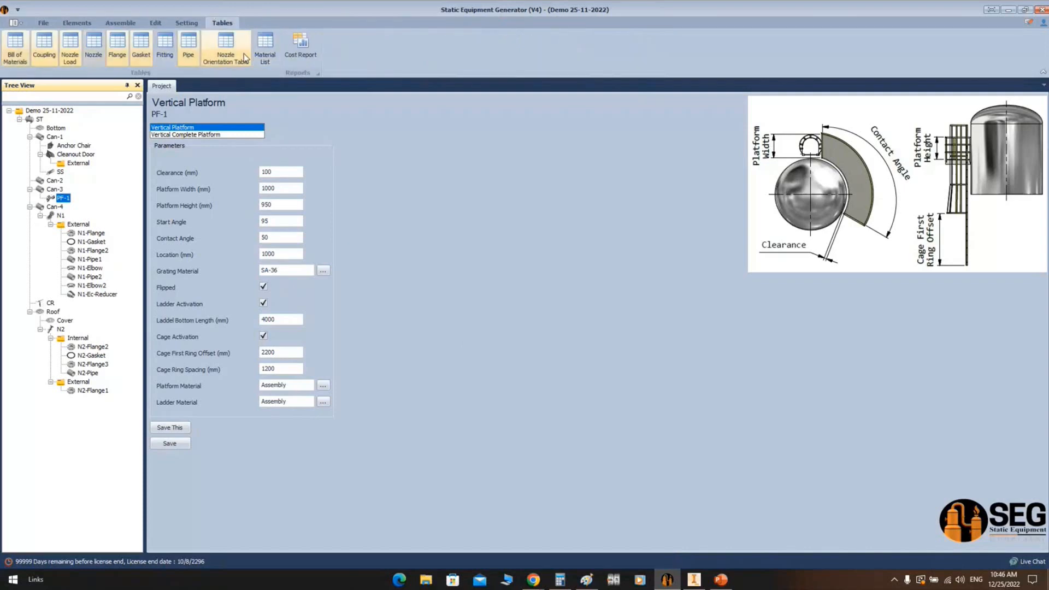
pyautogui.click(15, 48)
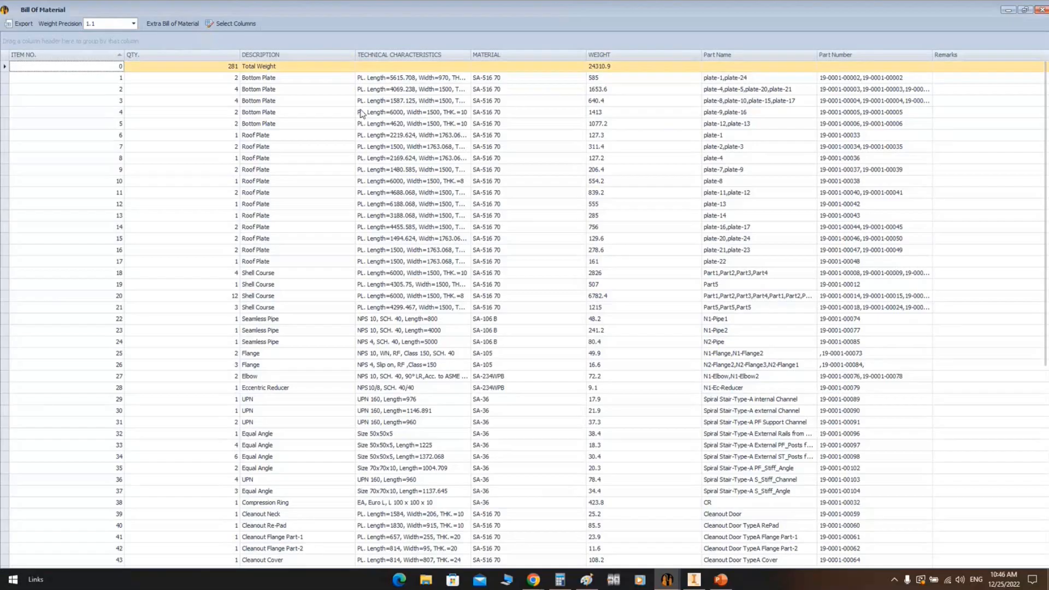
pyautogui.doubleClick(355, 55)
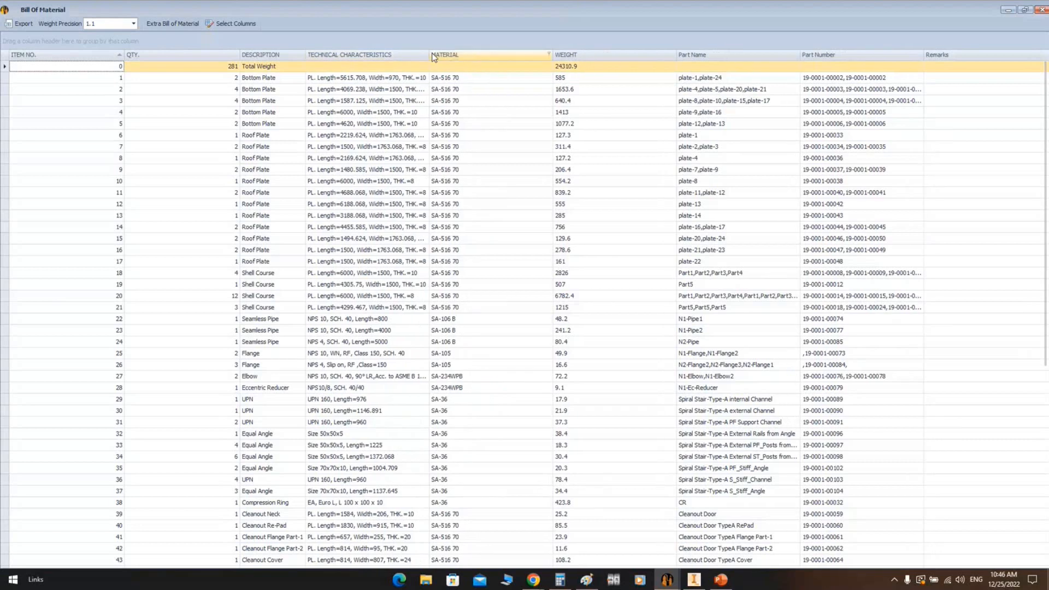
pyautogui.doubleClick(431, 55)
pyautogui.scroll(-2, 261, 336)
pyautogui.scroll(-7, 261, 339)
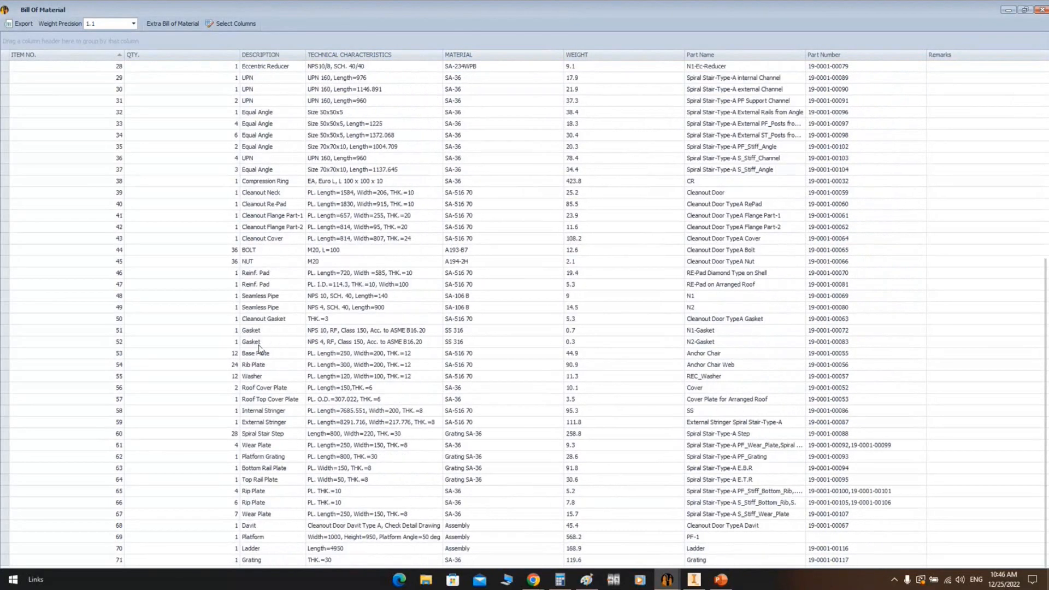
# Examine the Ladder, Platform and Grating rows in the bill of materials, including the ladder's technical characteristics and material
pyautogui.click(262, 548)
pyautogui.click(262, 548)
pyautogui.click(320, 548)
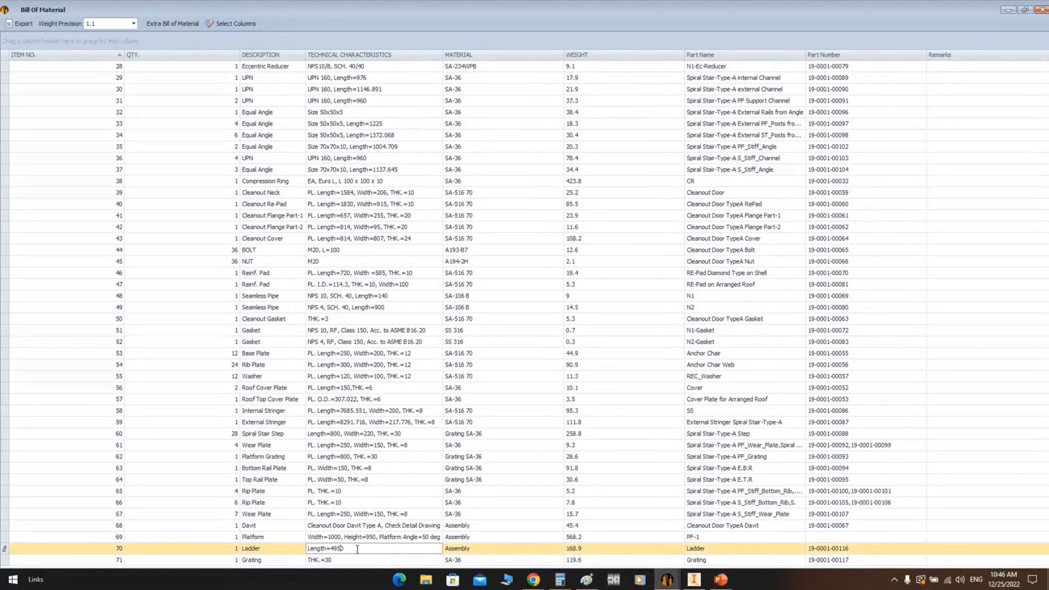
pyautogui.click(461, 548)
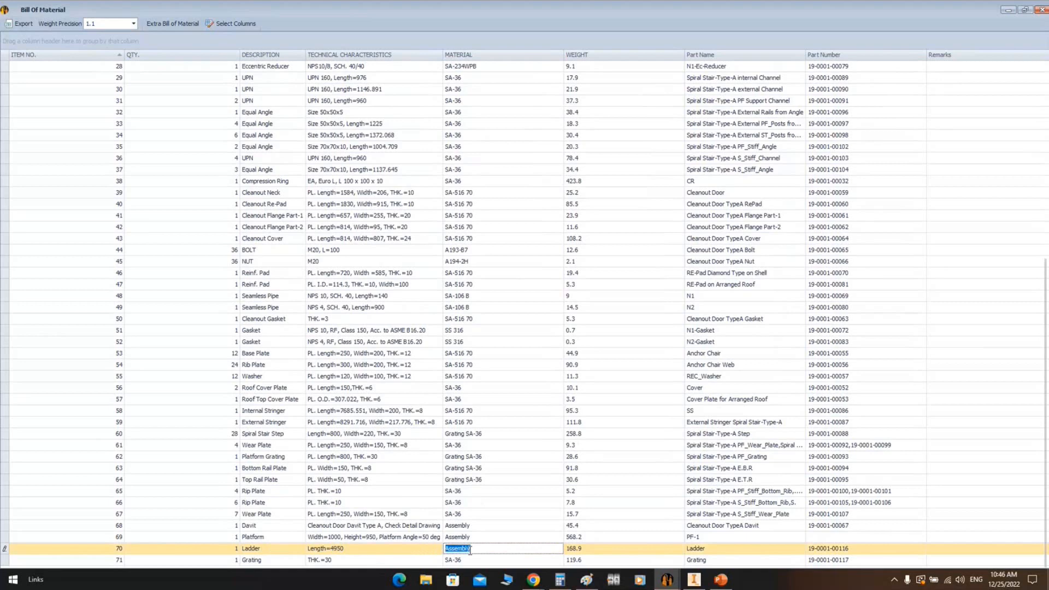
pyautogui.click(256, 549)
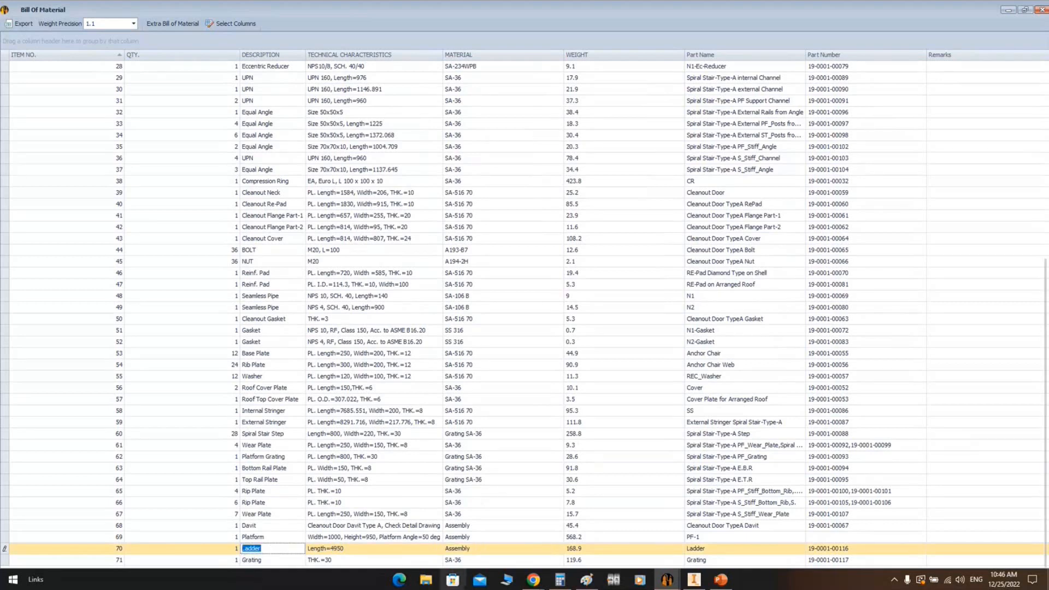
pyautogui.click(276, 537)
pyautogui.doubleClick(275, 537)
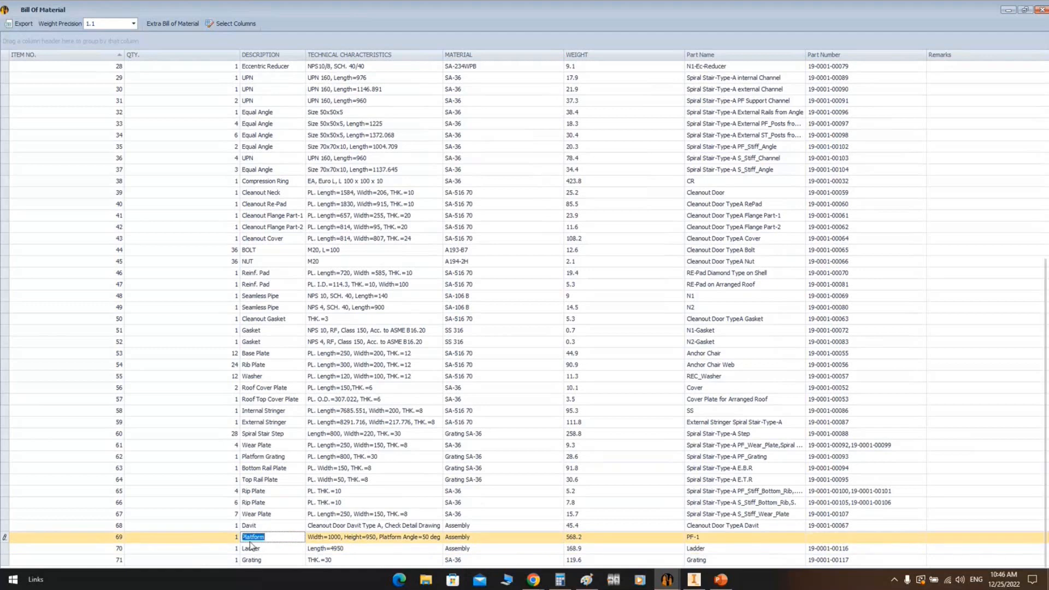
pyautogui.click(274, 559)
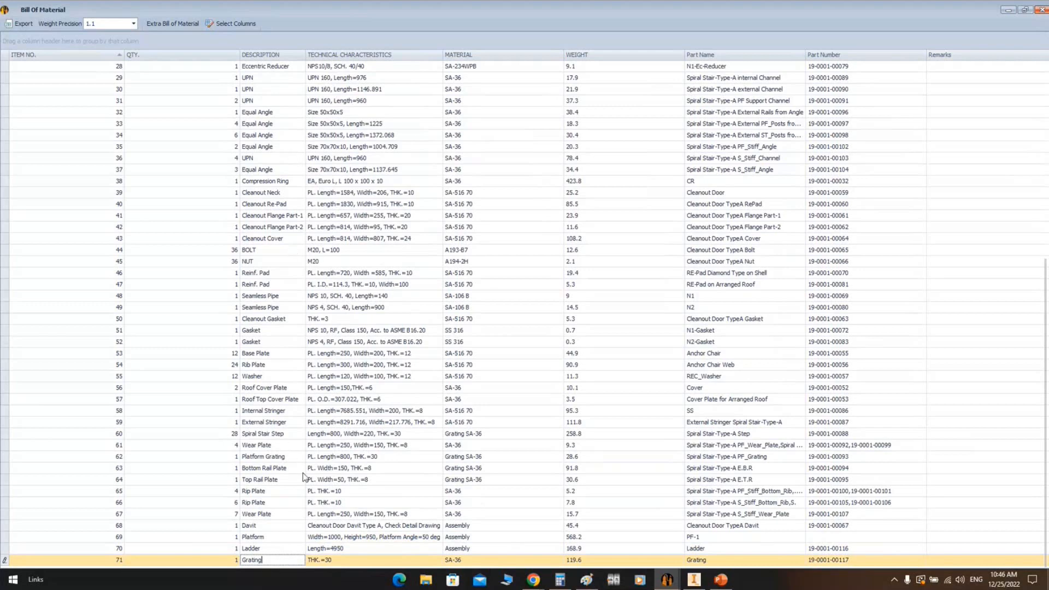
# Close the bill of materials and open the tank's spiral stair subassembly in Inventor
pyautogui.click(1041, 10)
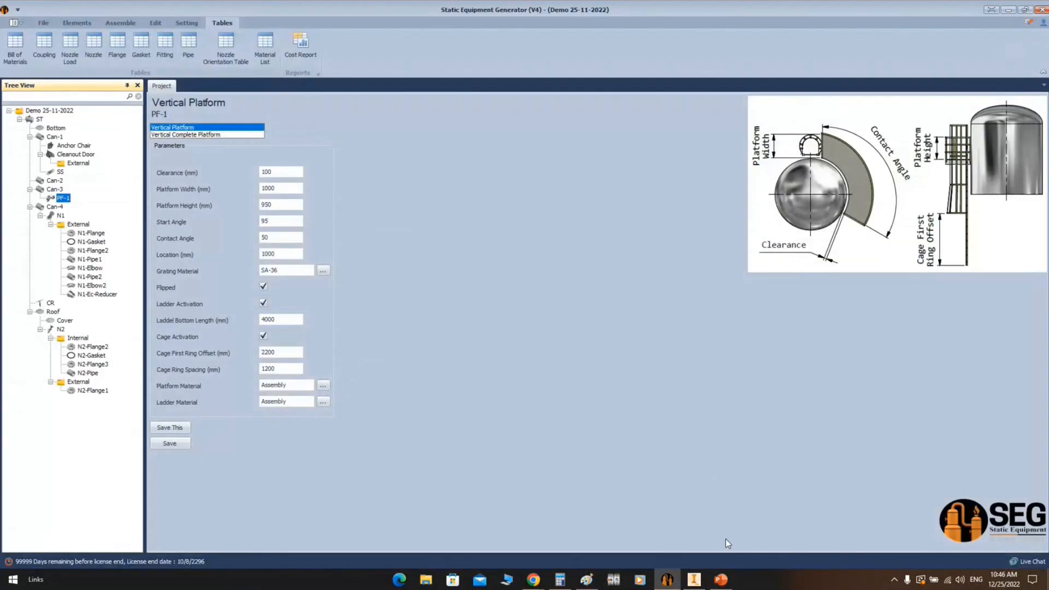
pyautogui.click(694, 579)
pyautogui.click(762, 252)
pyautogui.rightClick(761, 252)
pyautogui.click(711, 206)
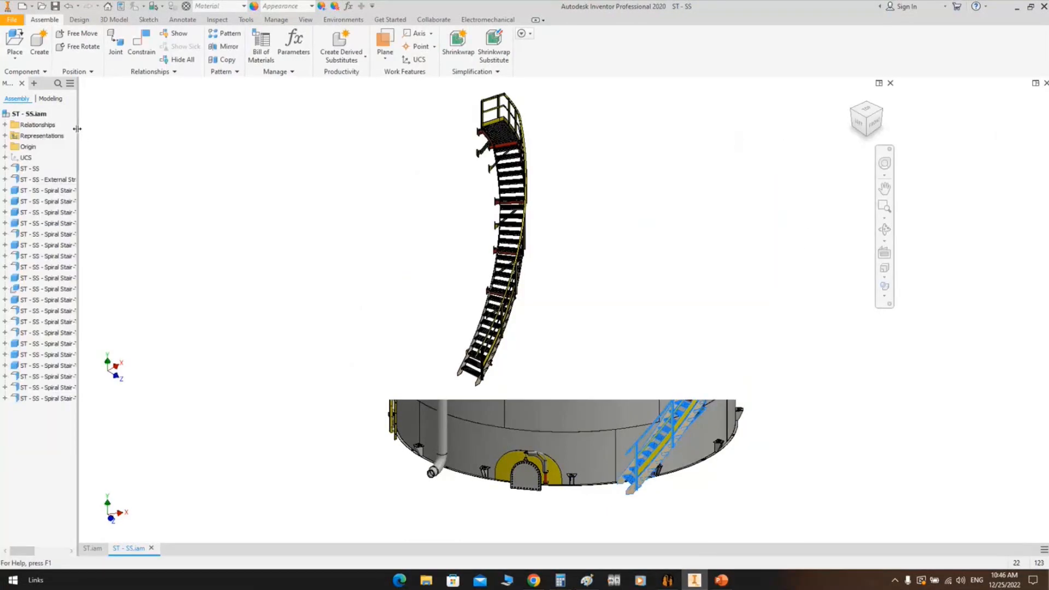
# Widen the model browser and open the ST - SS stringer part from the spiral stair subassembly
pyautogui.moveTo(77, 129); pyautogui.dragTo(130, 129)
pyautogui.click(58, 180)
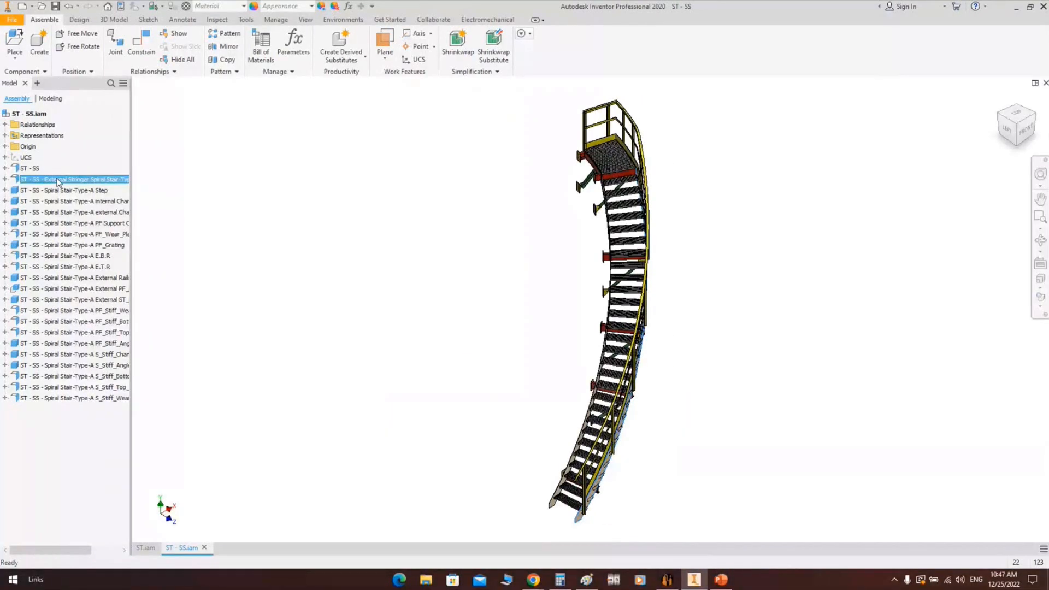
pyautogui.rightClick(31, 169)
pyautogui.click(118, 202)
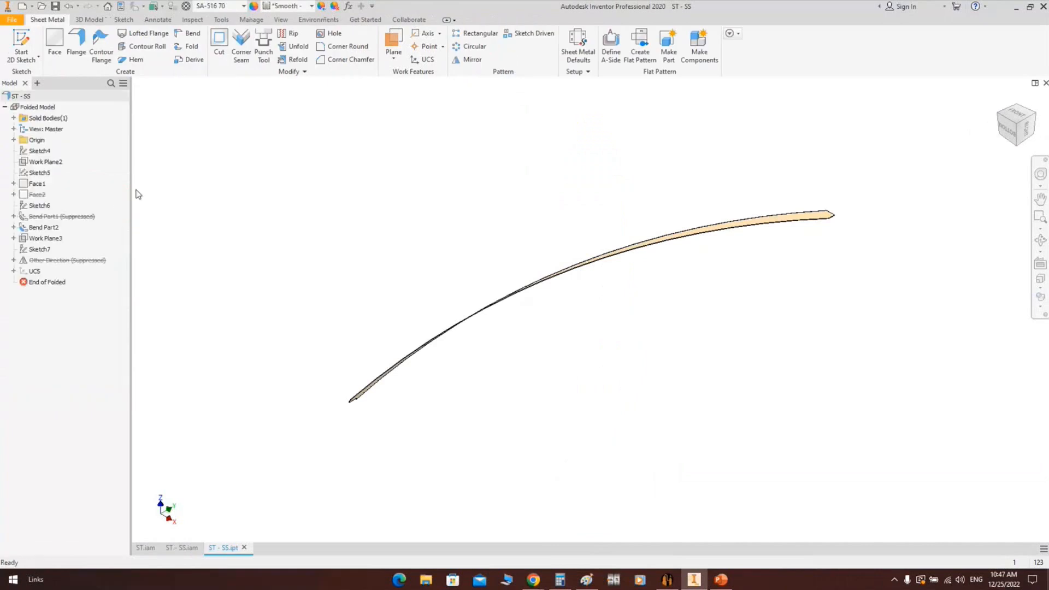
# Create the flat pattern of the ST - SS stringer from its wide side face
pyautogui.click(1040, 240)
pyautogui.moveTo(568, 244); pyautogui.dragTo(611, 327)
pyautogui.rightClick(622, 289)
pyautogui.click(664, 289)
pyautogui.click(667, 274)
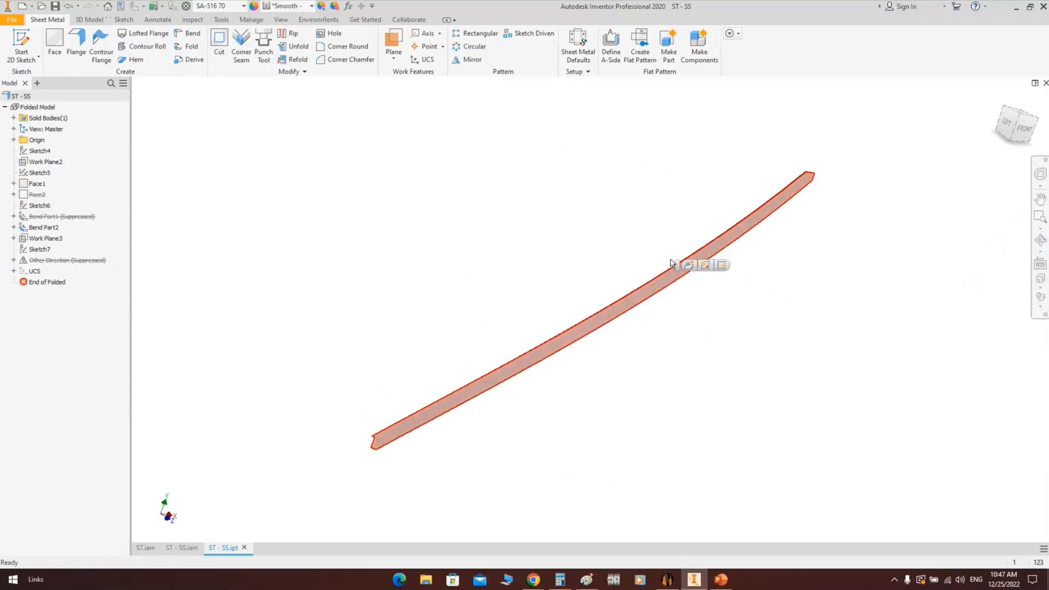
pyautogui.click(640, 44)
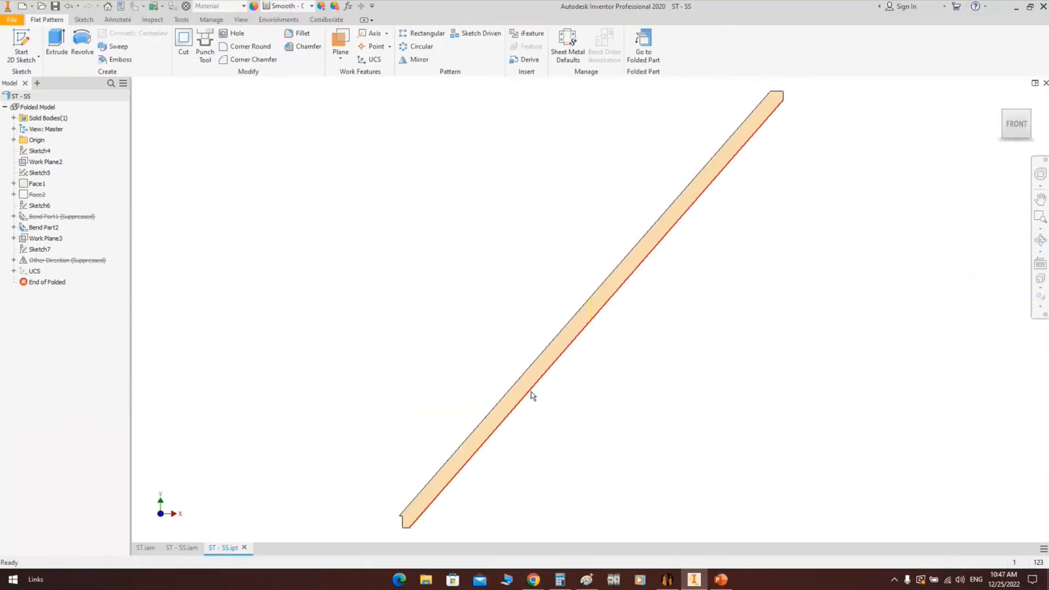
# Inspect the stringer's flat pattern from its upper end to its lower end and return to the tank assembly
pyautogui.click(1040, 240)
pyautogui.moveTo(659, 309); pyautogui.dragTo(772, 264)
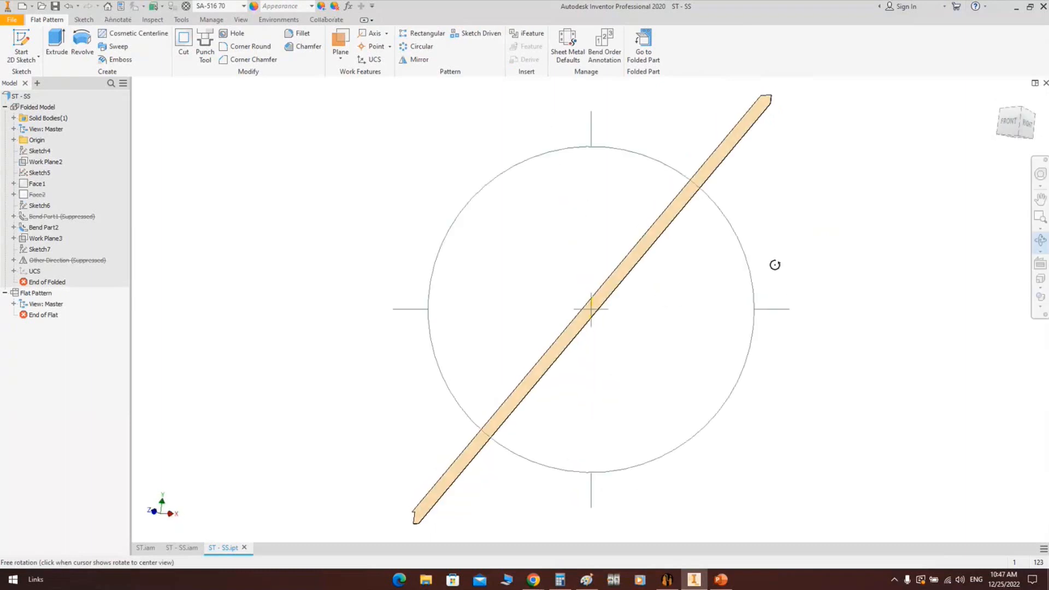
pyautogui.scroll(8, 713, 167)
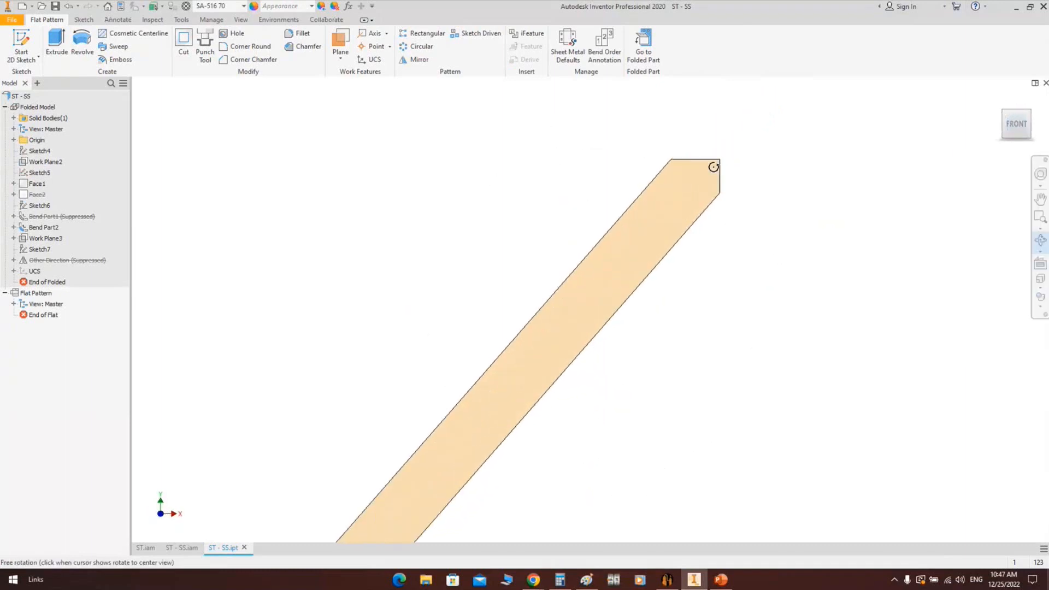
pyautogui.scroll(-4, 690, 173)
pyautogui.moveTo(690, 173); pyautogui.dragTo(702, 81, button='middle')
pyautogui.moveTo(479, 314); pyautogui.dragTo(673, 73, button='middle')
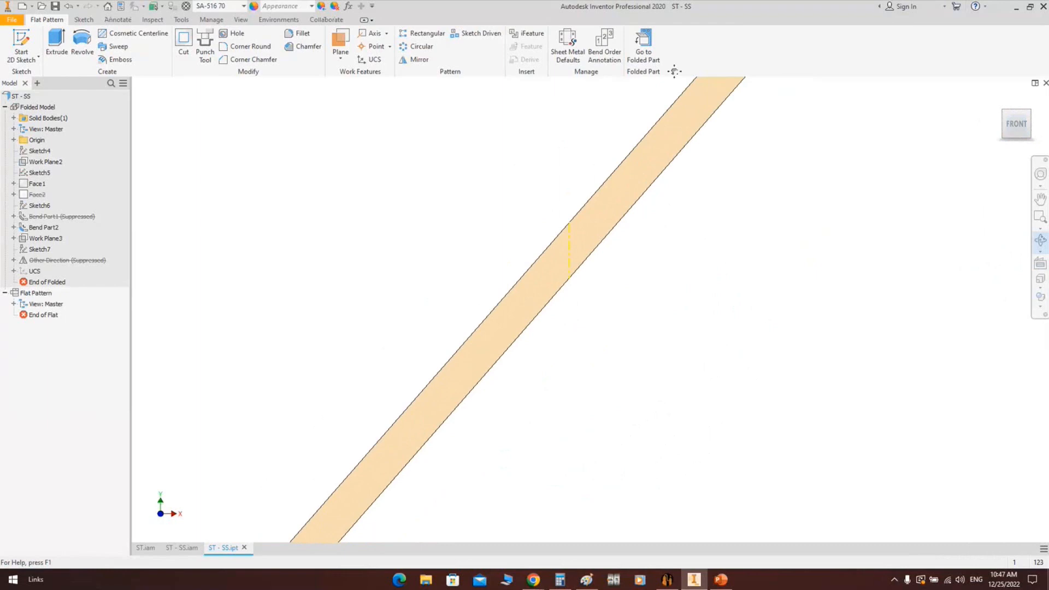
pyautogui.scroll(-3, 432, 356)
pyautogui.moveTo(432, 356); pyautogui.dragTo(712, 53, button='middle')
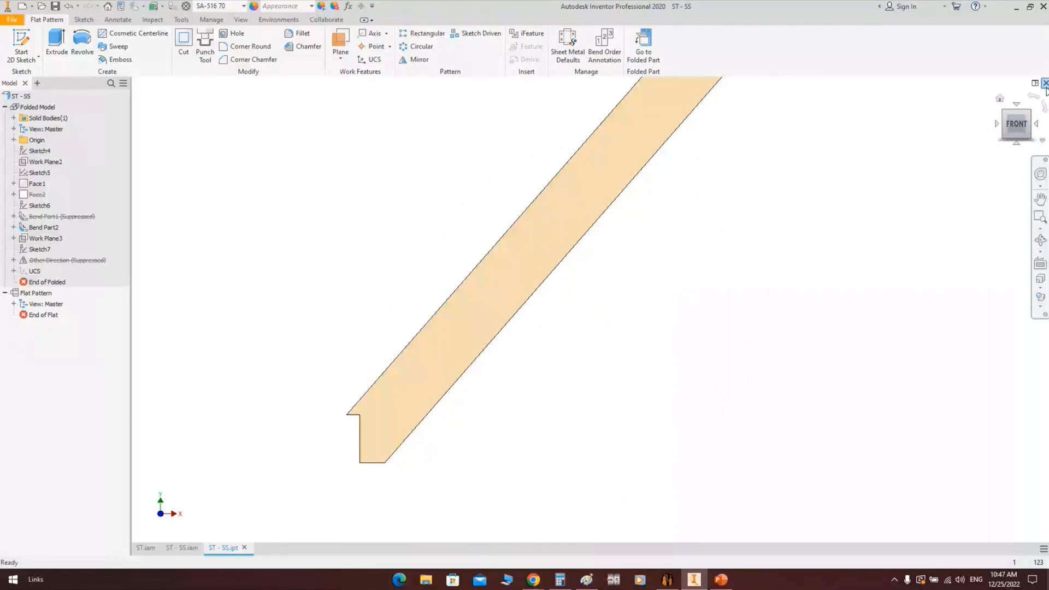
pyautogui.click(1044, 83)
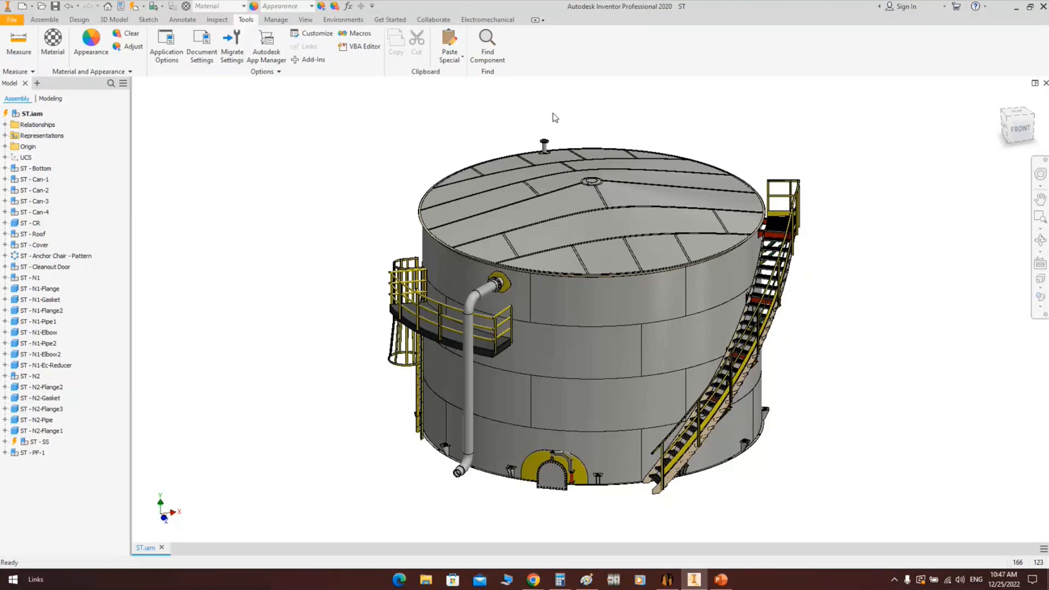
# Examine the spiral stair on the tank shell, including its steps, handrails, stringers and braced supports
pyautogui.click(1040, 240)
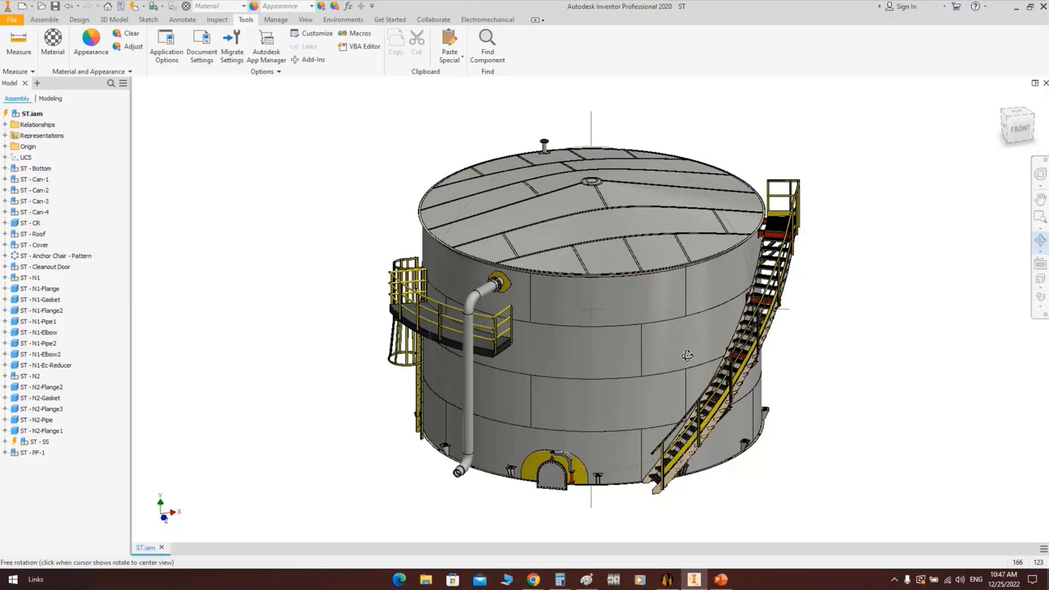
pyautogui.moveTo(687, 356); pyautogui.dragTo(620, 352)
pyautogui.scroll(5, 617, 349)
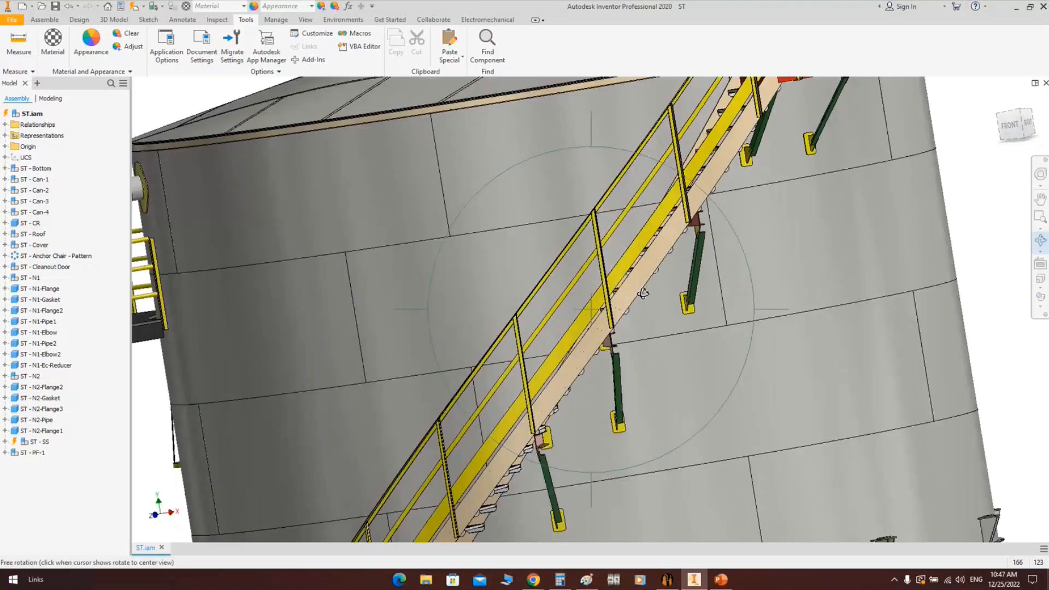
pyautogui.moveTo(588, 318); pyautogui.dragTo(697, 323)
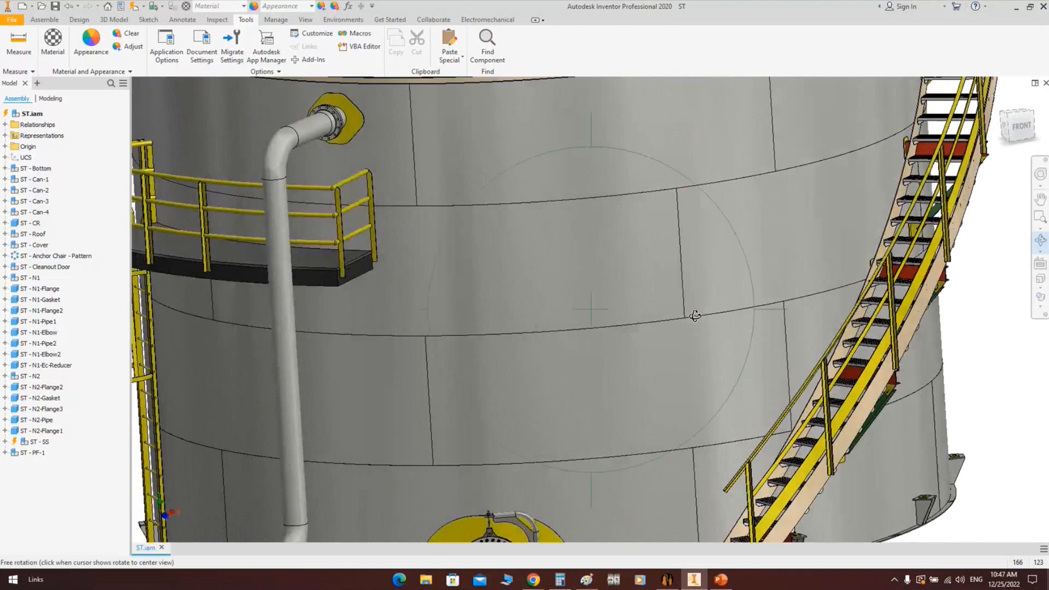
pyautogui.moveTo(692, 315); pyautogui.dragTo(588, 195, button='middle')
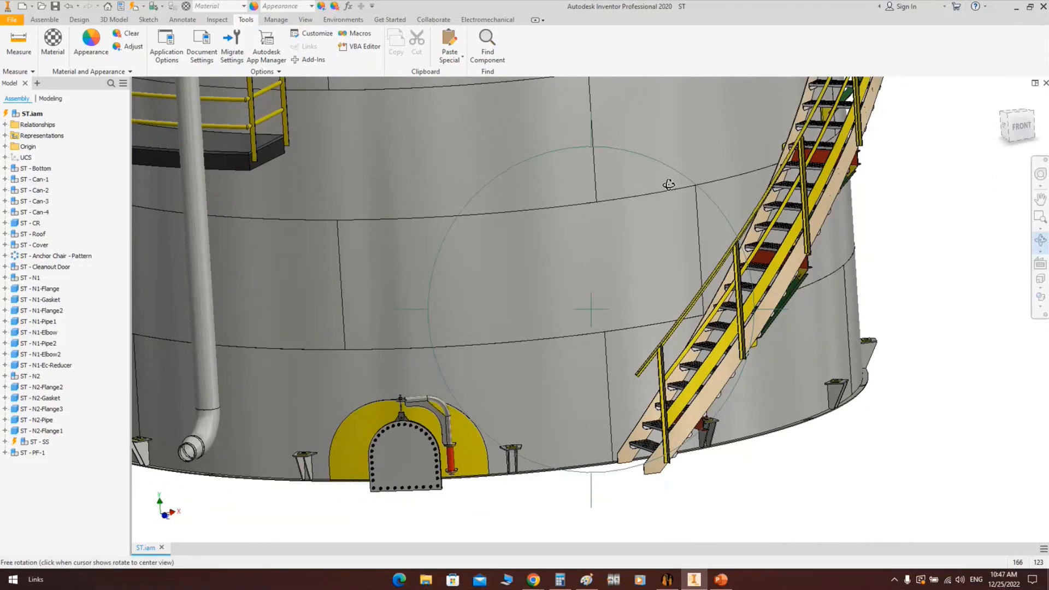
pyautogui.scroll(-3, 667, 185)
pyautogui.moveTo(667, 180); pyautogui.dragTo(664, 290, button='middle')
pyautogui.moveTo(664, 290); pyautogui.dragTo(736, 331)
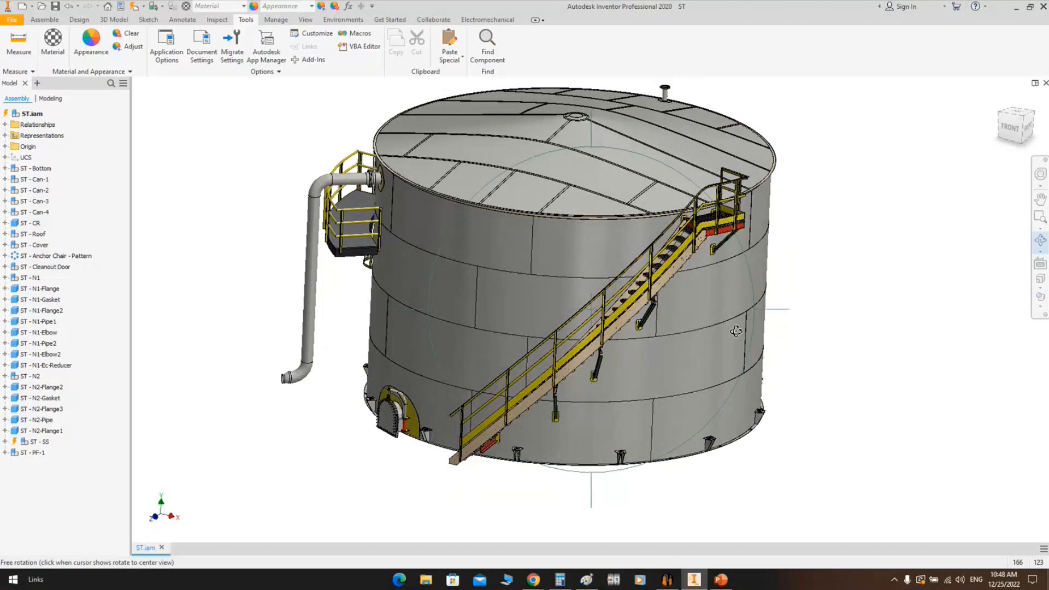
pyautogui.moveTo(671, 294); pyautogui.dragTo(721, 350)
pyautogui.rightClick(641, 279)
pyautogui.click(682, 278)
pyautogui.click(667, 404)
pyautogui.scroll(5, 665, 406)
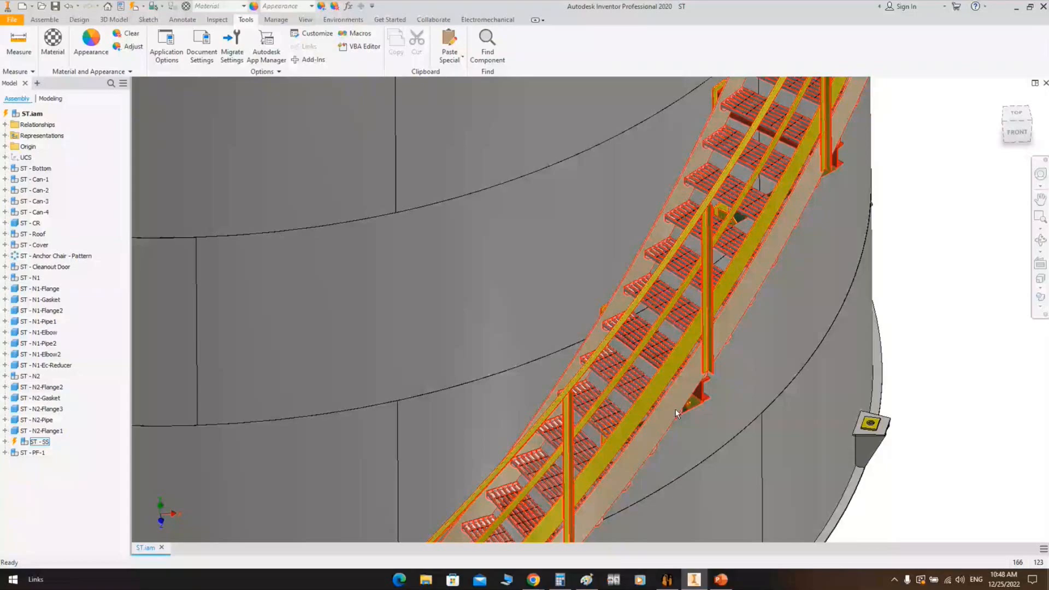
# Bring up the Platforms and Ladders slide in PowerPoint, and return to Inventor to inspect platform PF-1 with its caged ladder
pyautogui.hotkey('alt', 'Tab')
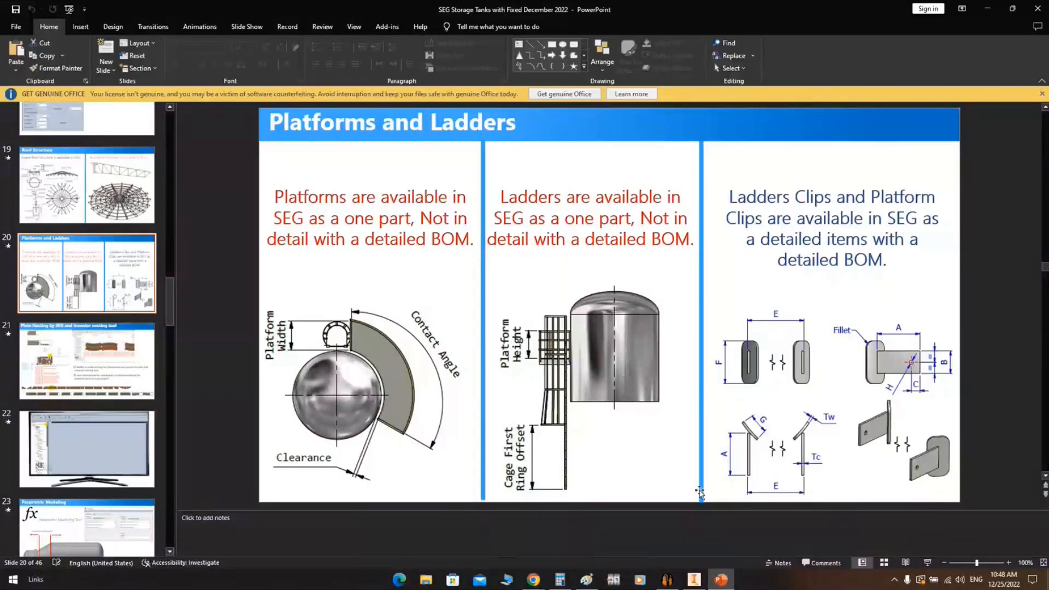
pyautogui.click(712, 584)
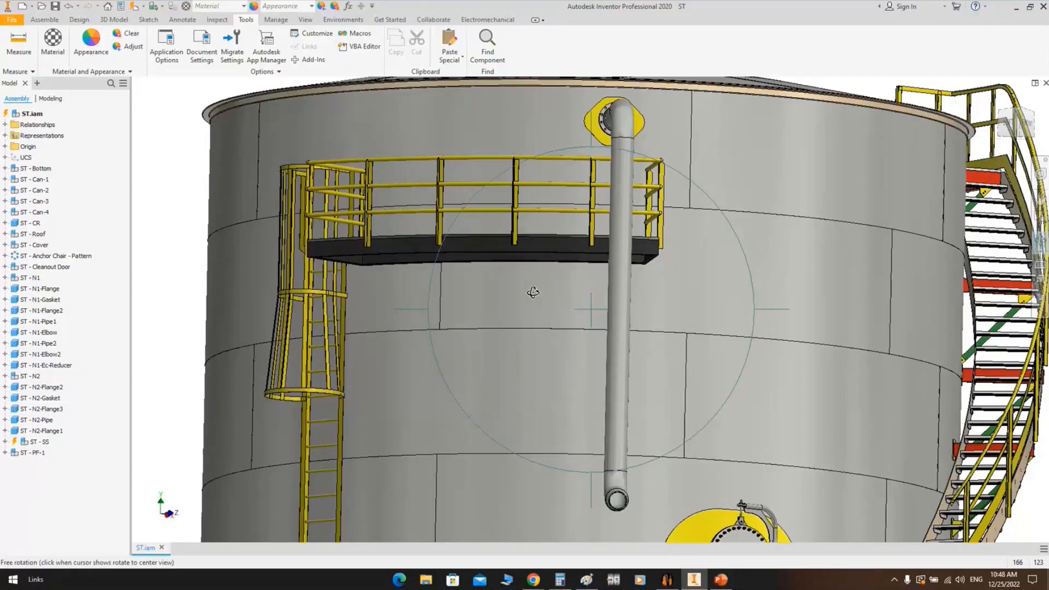
pyautogui.moveTo(534, 293); pyautogui.dragTo(496, 309)
pyautogui.rightClick(496, 309)
pyautogui.click(542, 308)
pyautogui.scroll(5, 542, 306)
# Switch to Static Equipment Generator and add platform clips named PF-clip1 to Can-3
pyautogui.click(667, 579)
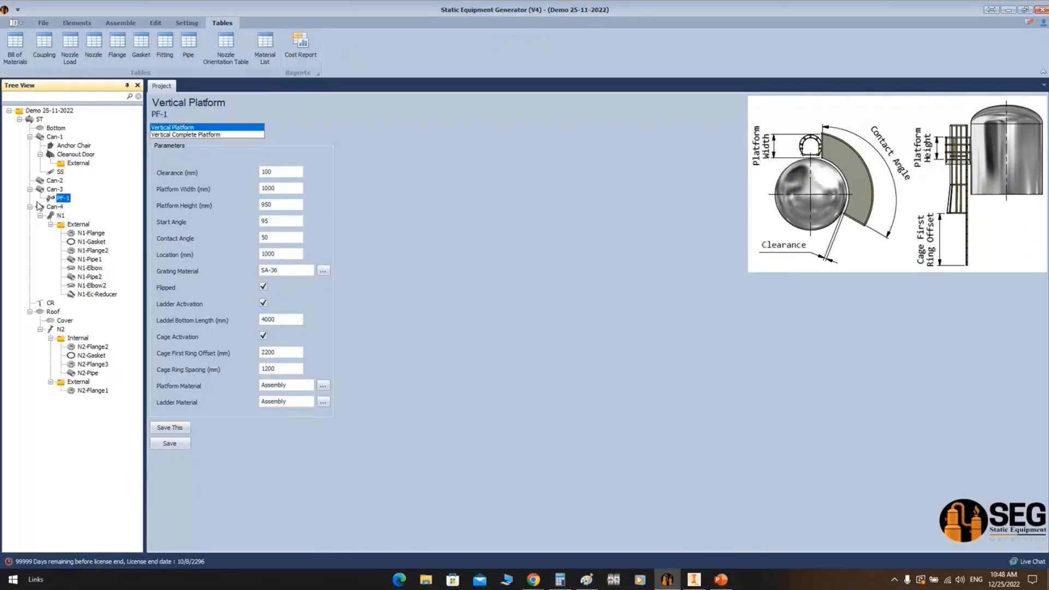
pyautogui.click(76, 22)
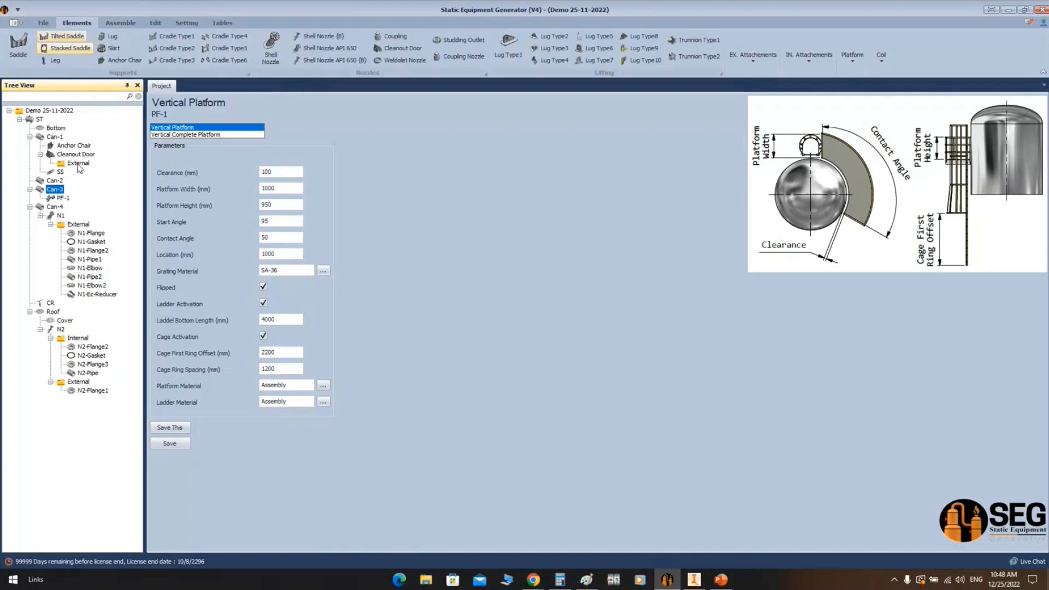
pyautogui.click(747, 60)
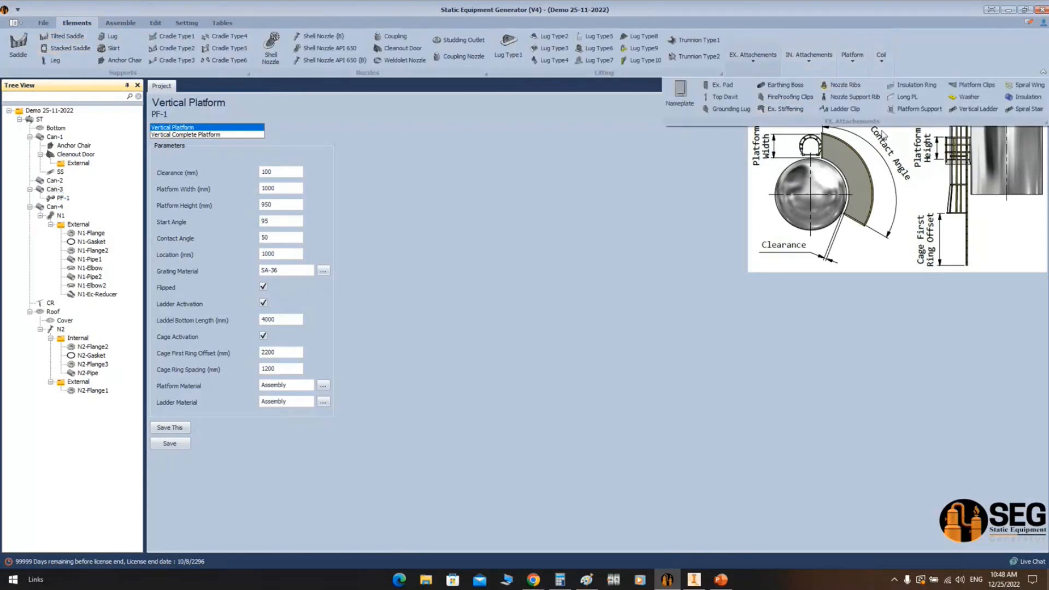
pyautogui.click(982, 86)
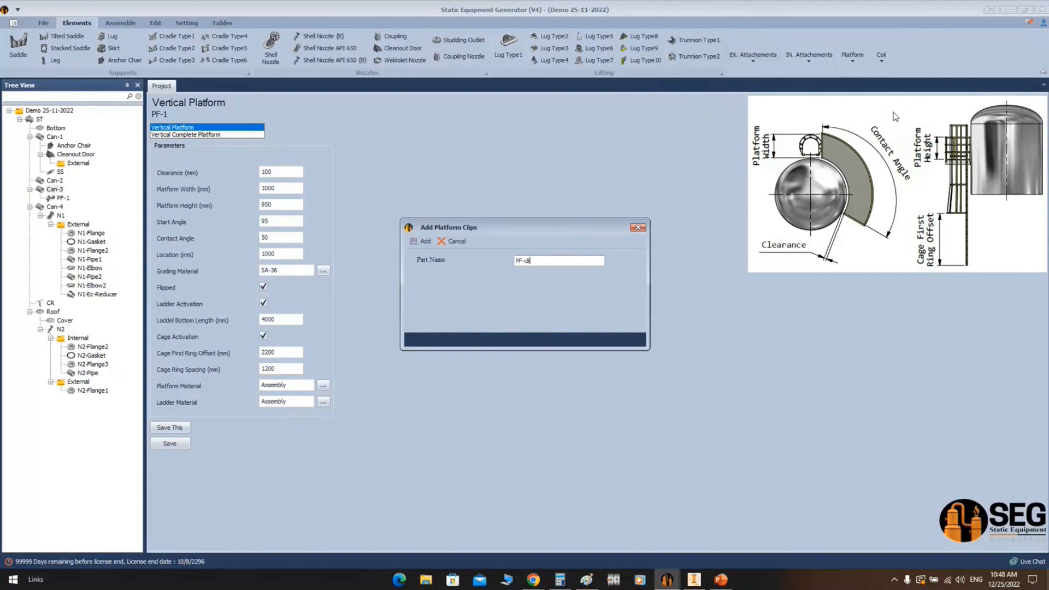
pyautogui.write('PF-clip')
pyautogui.press('Return')
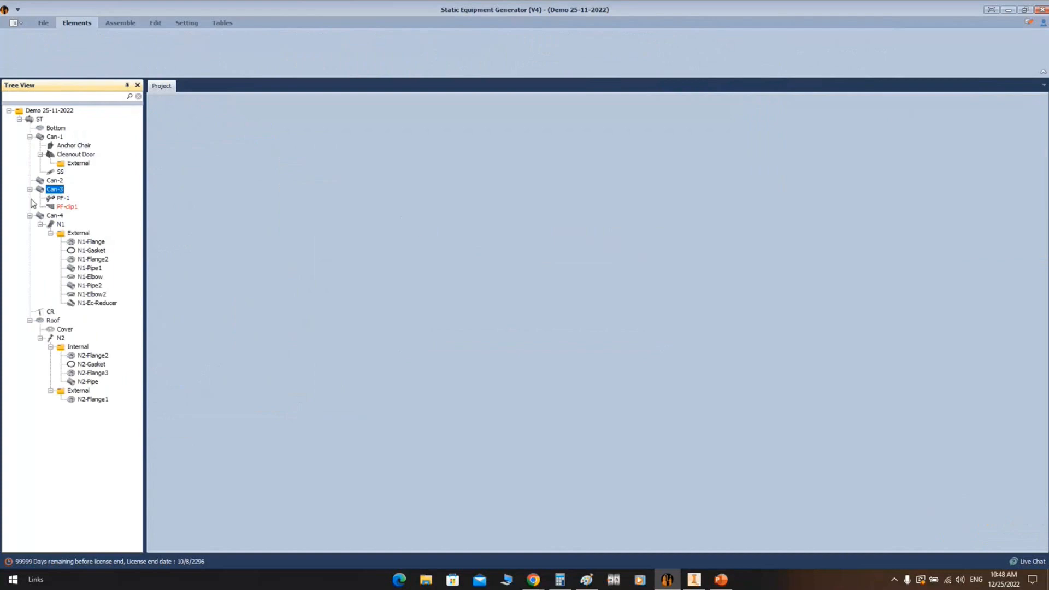
# Open the PF-clip1 settings, view Support Clip Type F and choose Support Clip Type G
pyautogui.click(66, 207)
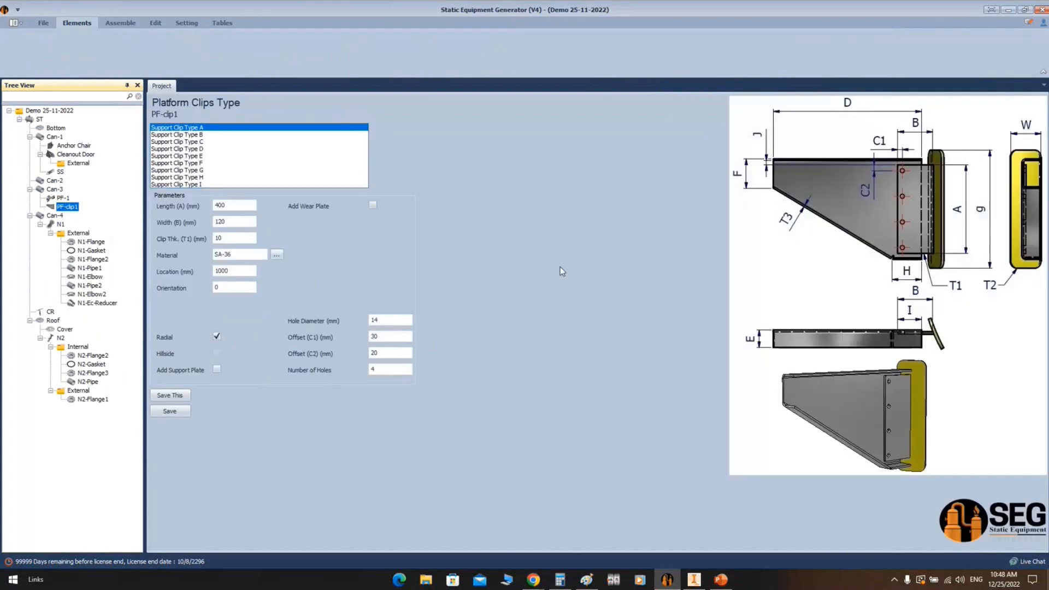
pyautogui.click(207, 135)
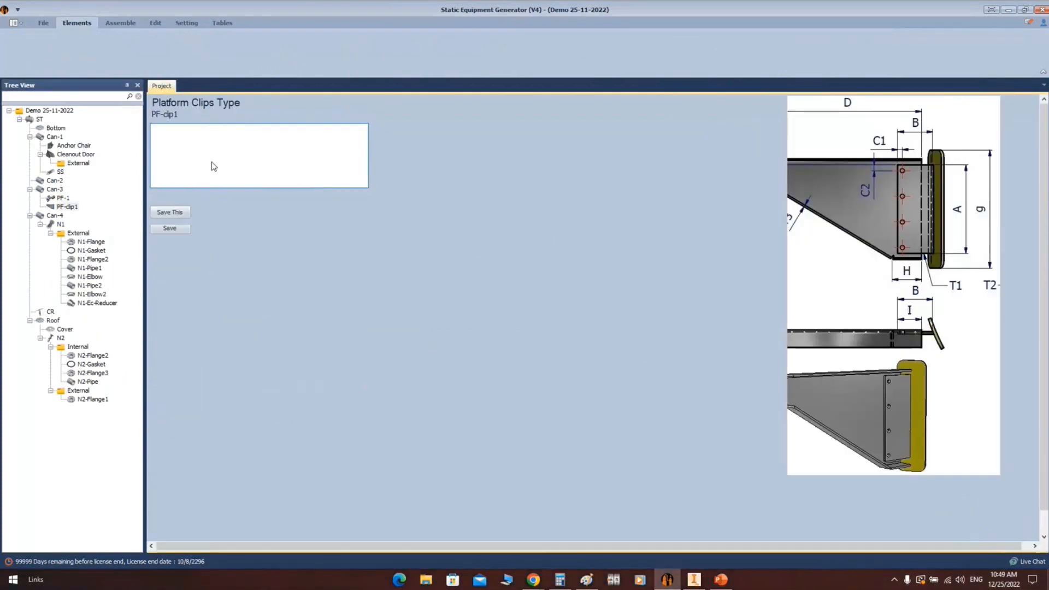
pyautogui.click(195, 163)
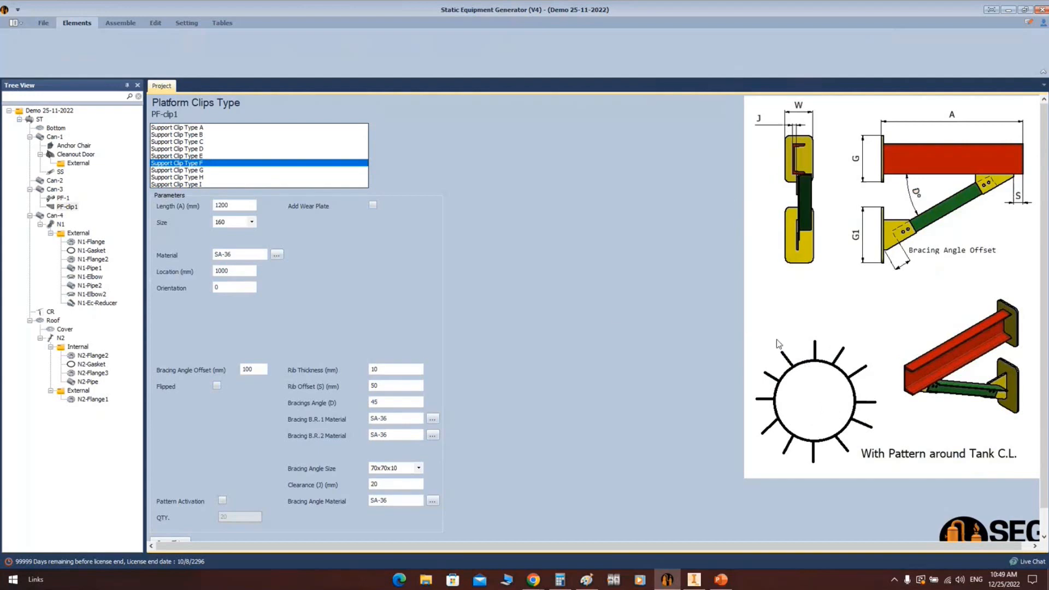
pyautogui.click(201, 170)
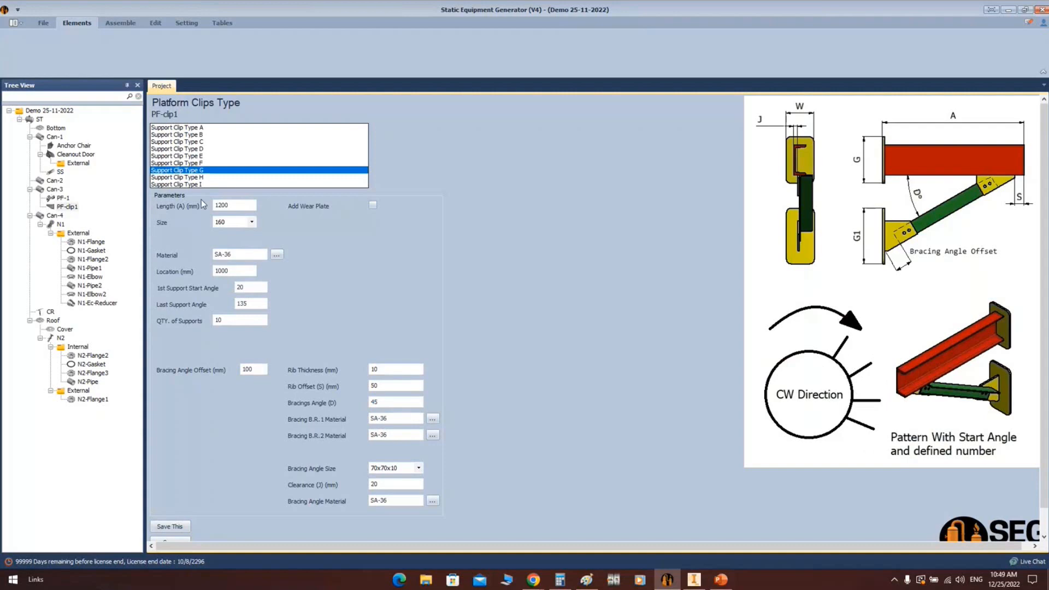
# Set PF-clip1's location to 800 mm
pyautogui.doubleClick(248, 205)
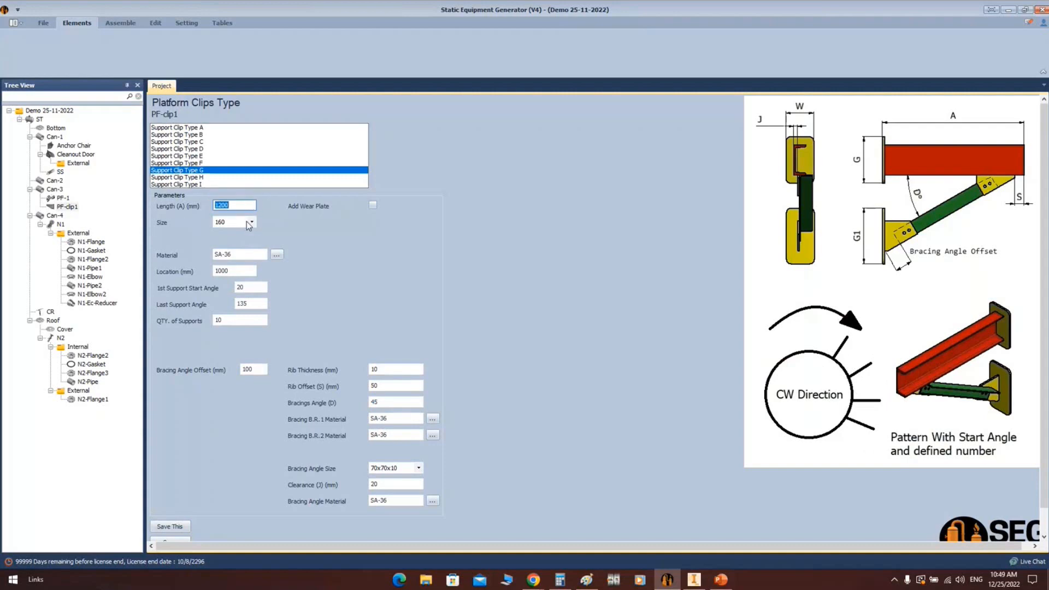
pyautogui.click(252, 222)
pyautogui.click(252, 223)
pyautogui.doubleClick(247, 254)
pyautogui.doubleClick(231, 272)
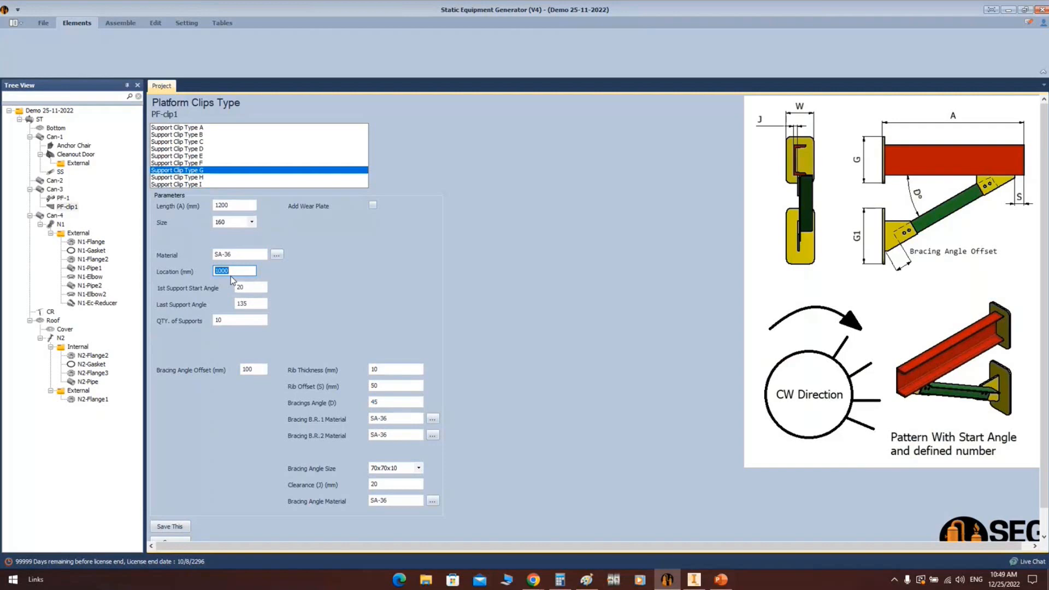
pyautogui.write('7')
pyautogui.doubleClick(236, 287)
pyautogui.press('Tab')
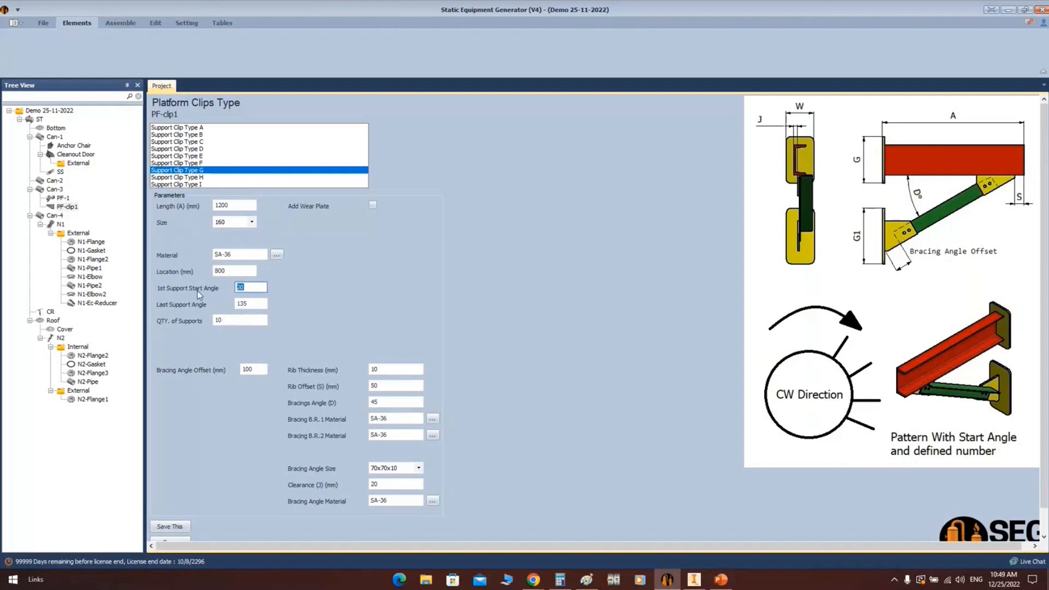
# Check the platform's end in Inventor and set PF-clip1's first support start angle to 47 and last support angle to 93
pyautogui.click(694, 580)
pyautogui.scroll(-8, 541, 322)
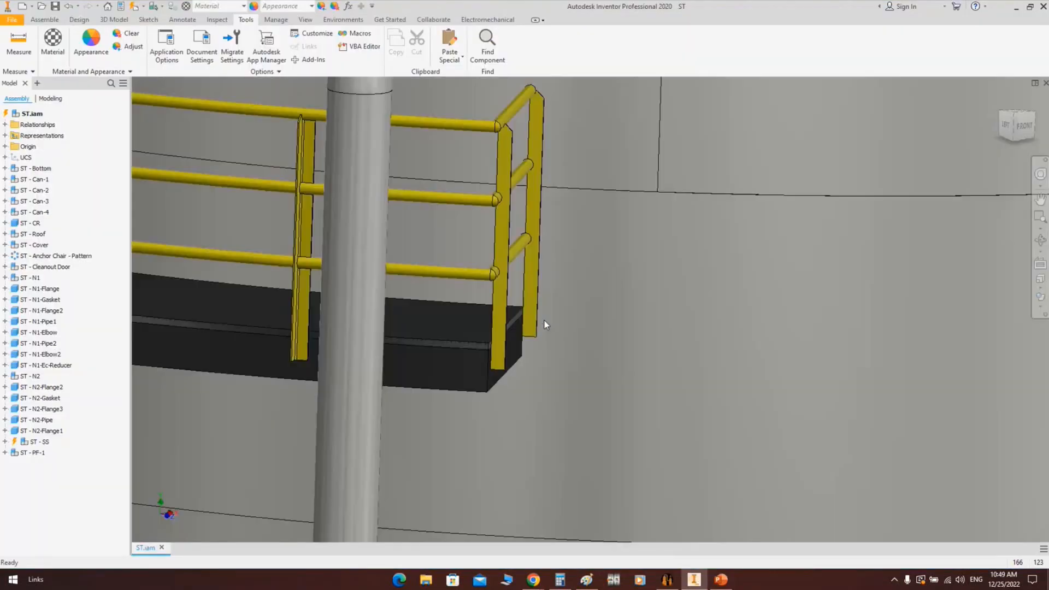
pyautogui.scroll(5, 498, 362)
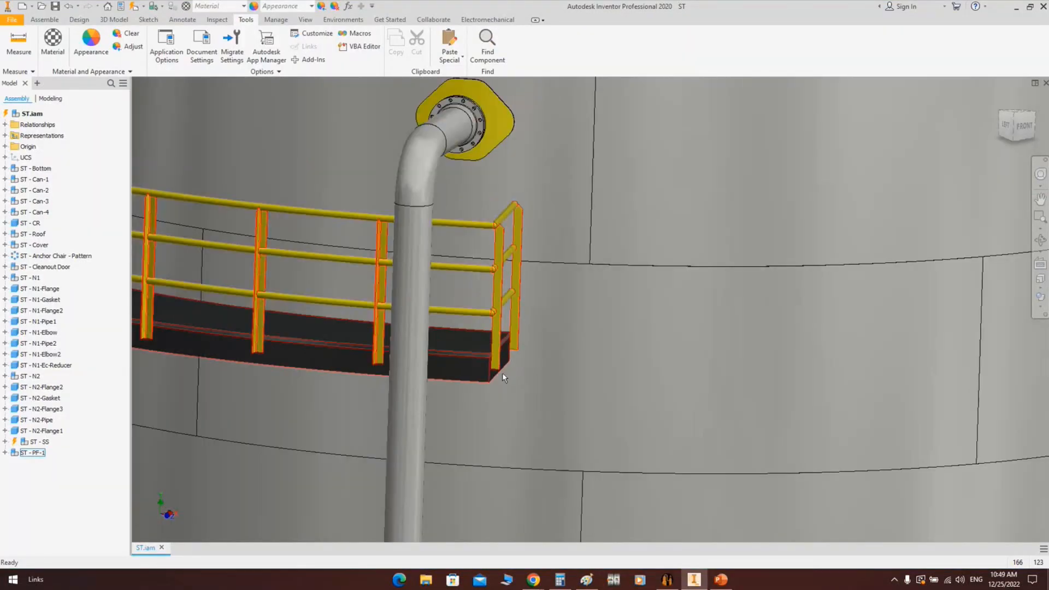
pyautogui.click(666, 580)
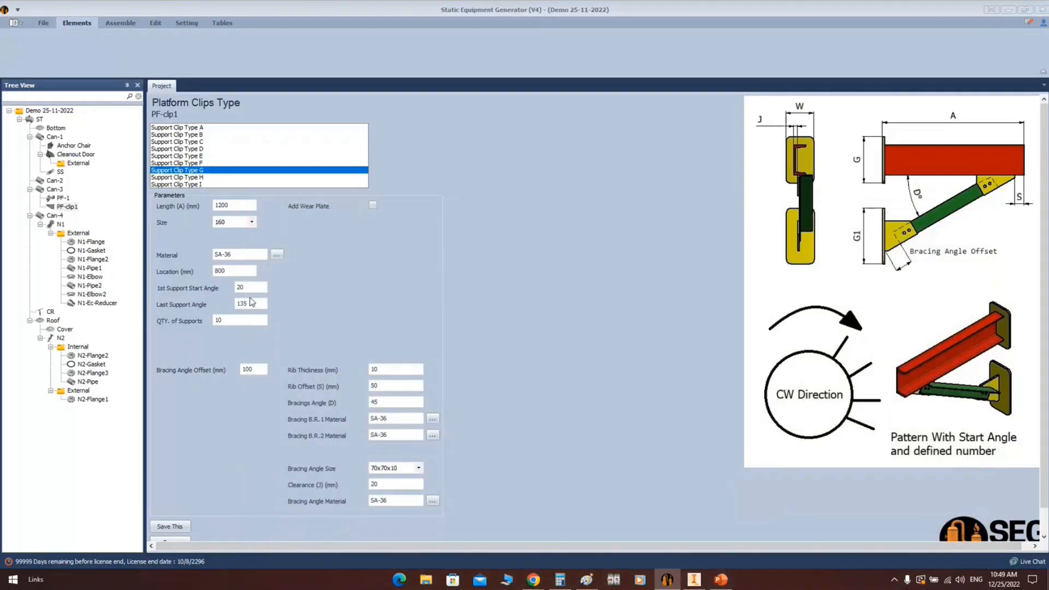
pyautogui.moveTo(250, 288); pyautogui.dragTo(223, 306)
pyautogui.write('47')
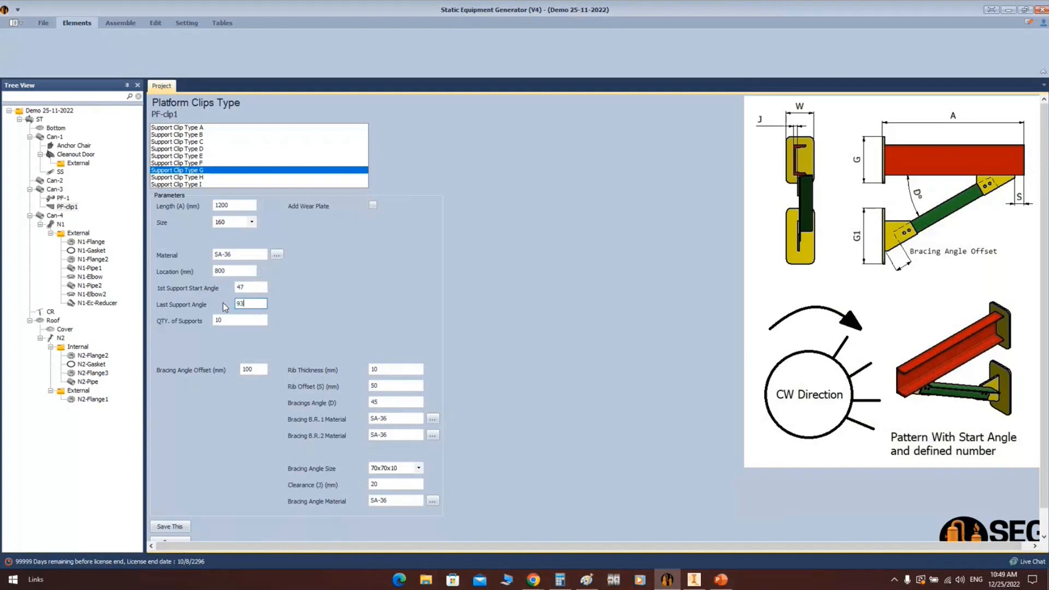
# Set PF-clip1's quantity of supports to 3 and add a wear plate to the supports
pyautogui.moveTo(251, 320); pyautogui.dragTo(172, 322)
pyautogui.write('3')
pyautogui.click(689, 583)
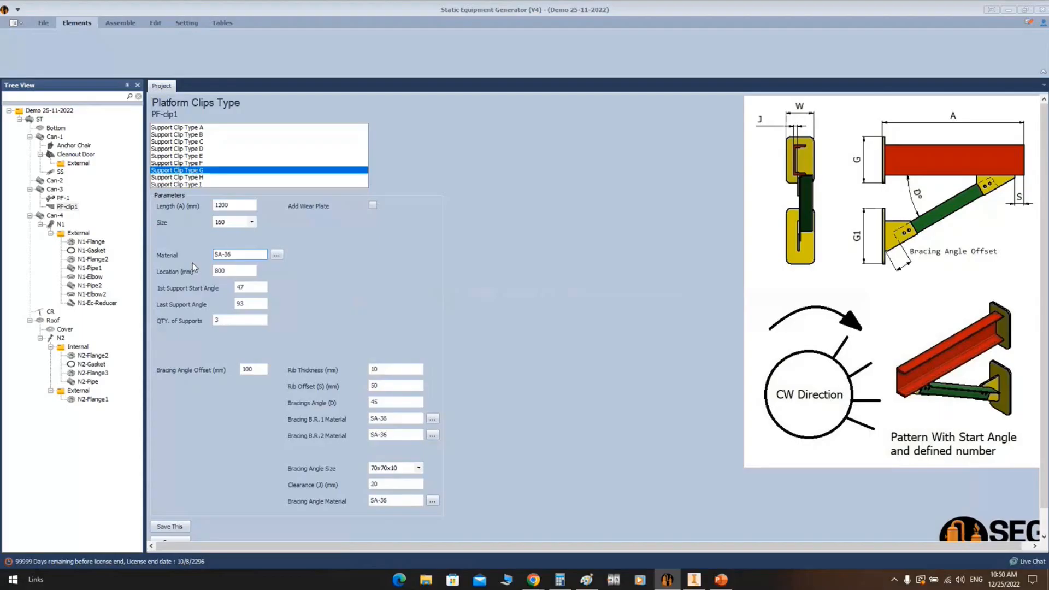
pyautogui.click(260, 369)
pyautogui.doubleClick(260, 370)
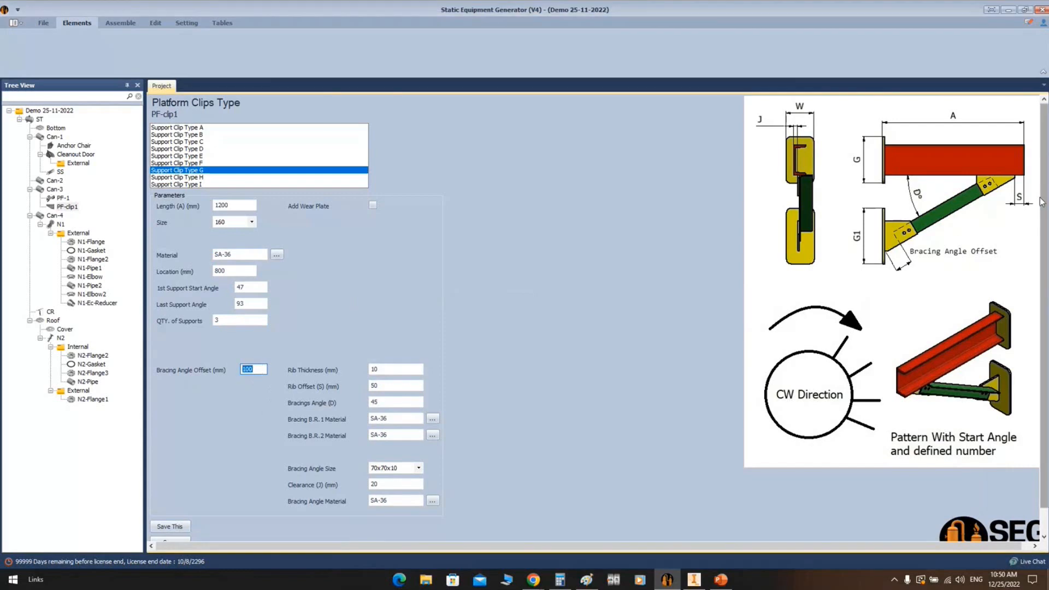
pyautogui.click(373, 205)
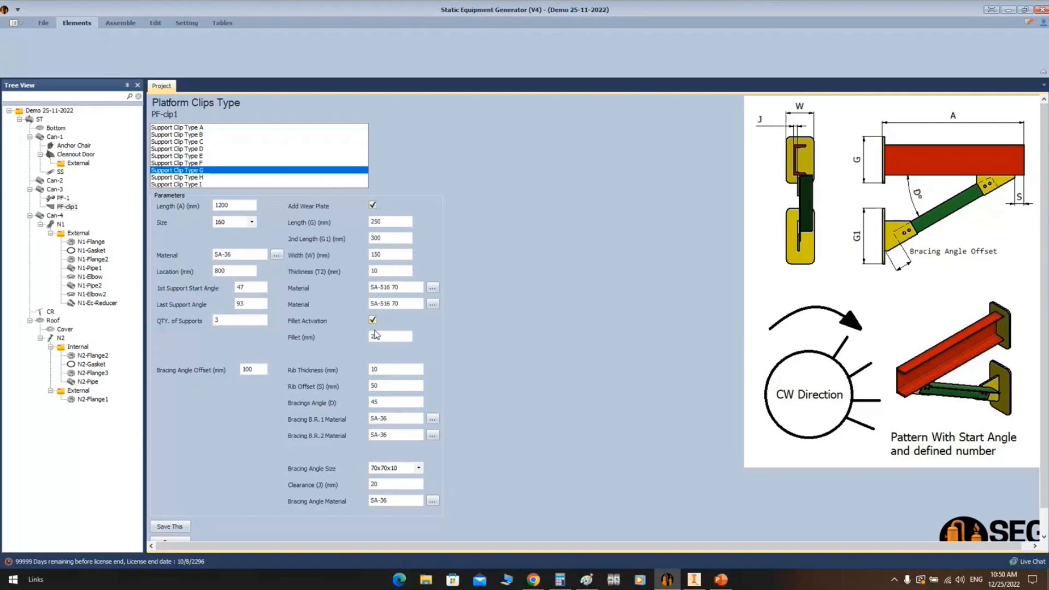
pyautogui.scroll(-1, 375, 334)
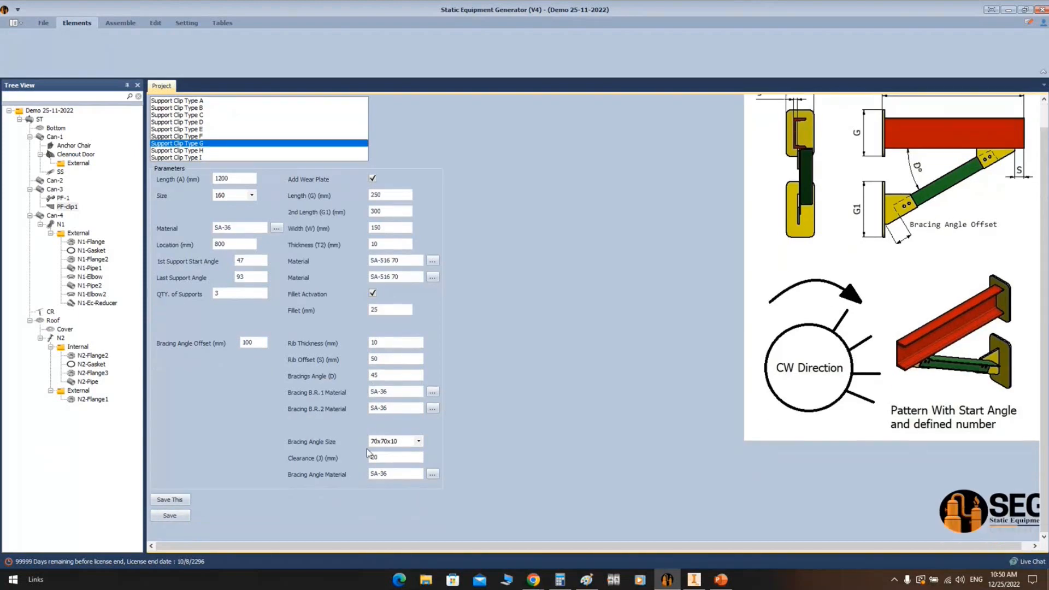
# Keep the 70x70x10 bracing angle size, save PF-clip1, build it in the assembly and switch to Inventor
pyautogui.click(417, 442)
pyautogui.click(451, 307)
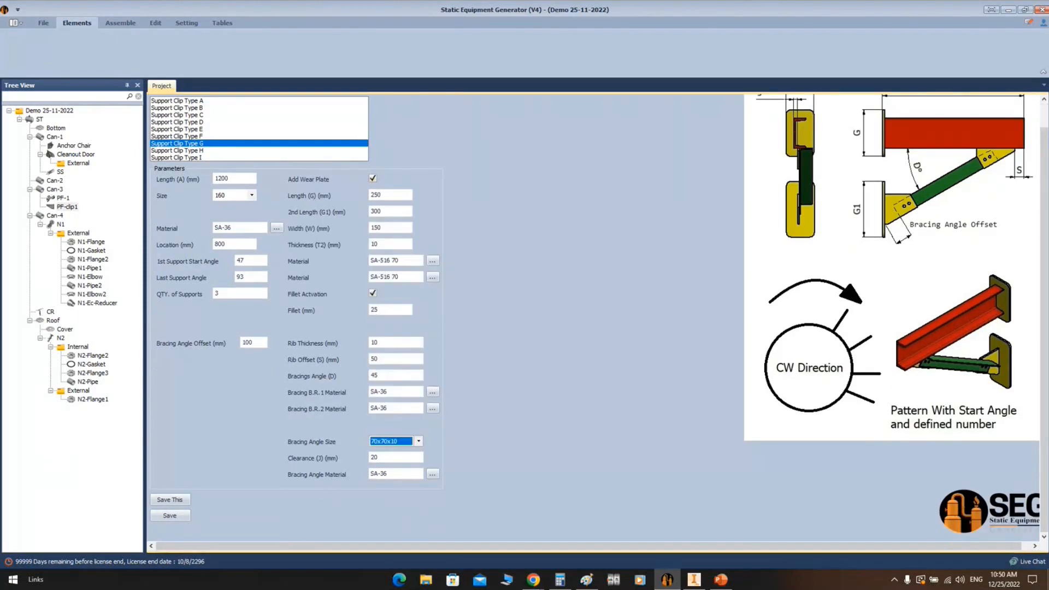
pyautogui.click(251, 195)
pyautogui.click(252, 195)
pyautogui.click(170, 515)
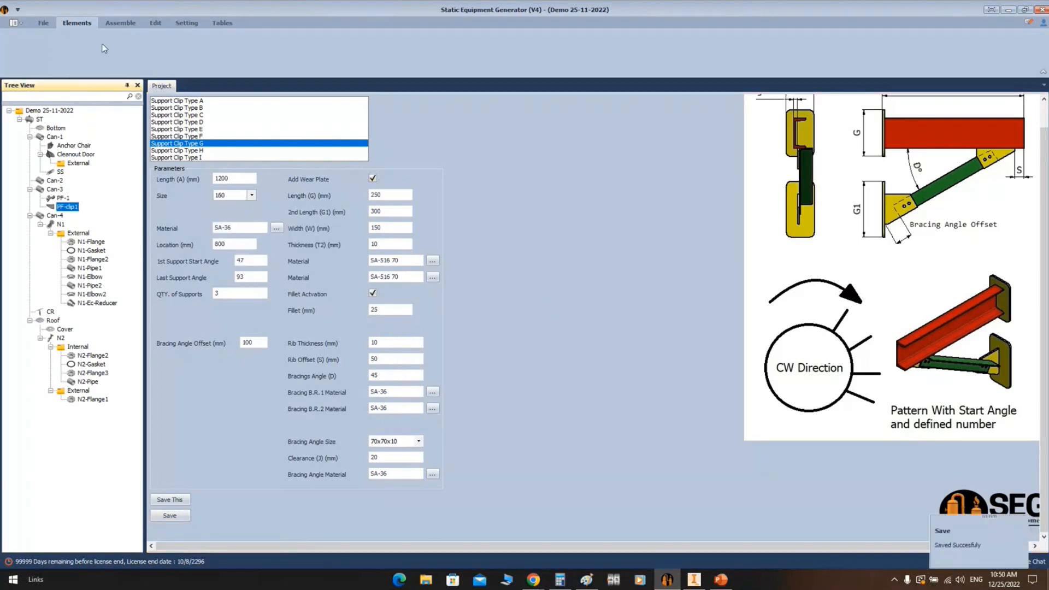
pyautogui.click(120, 22)
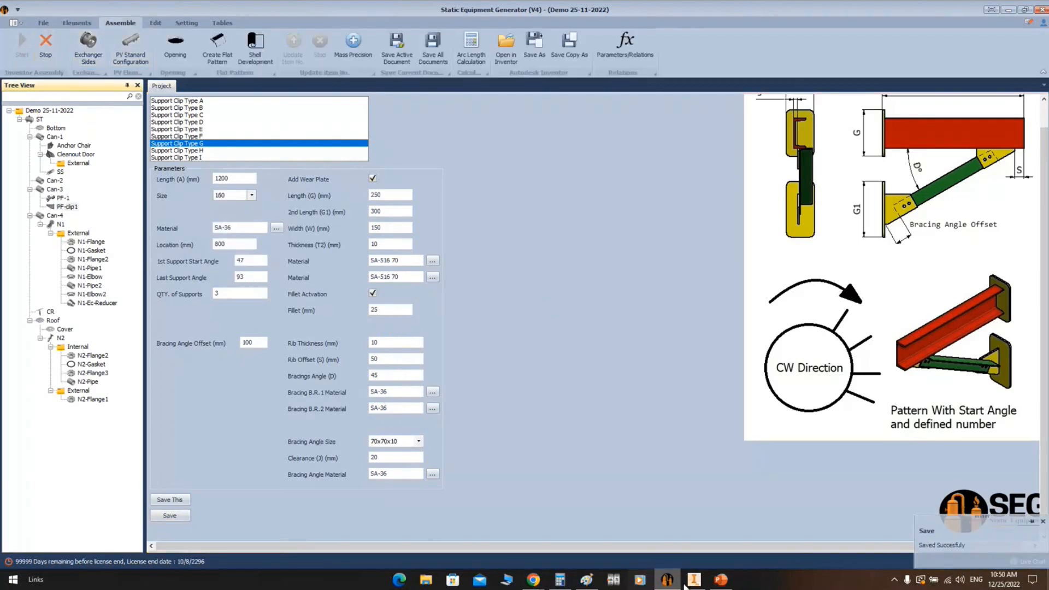
pyautogui.click(692, 581)
pyautogui.click(692, 582)
pyautogui.click(692, 580)
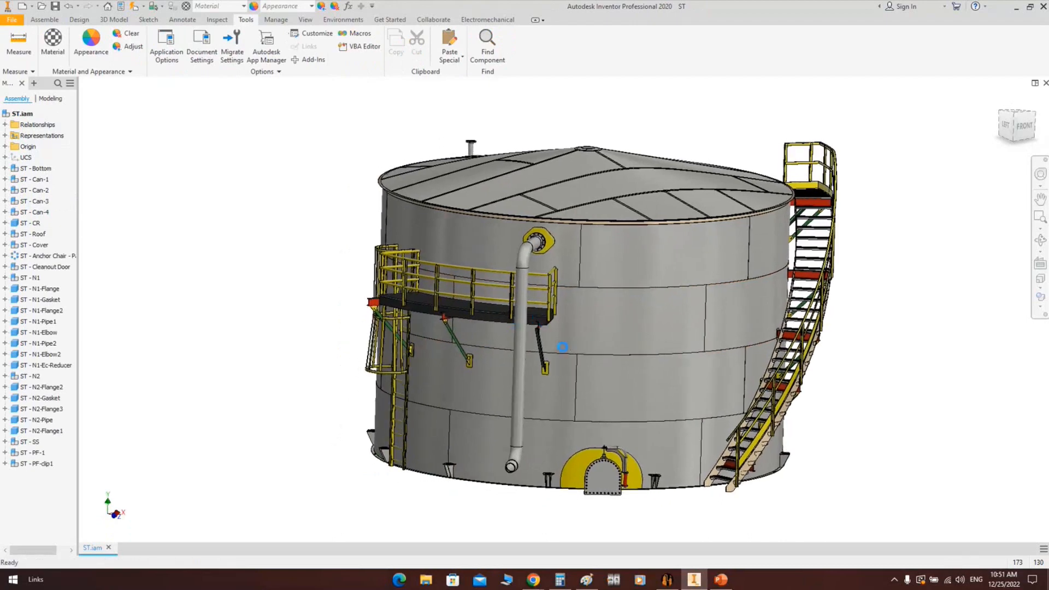
# Measure the distance from the top face of the end clip's channel to the platform's lower corner
pyautogui.scroll(5, 562, 347)
pyautogui.scroll(-2, 536, 317)
pyautogui.moveTo(528, 309); pyautogui.dragTo(515, 246, button='middle')
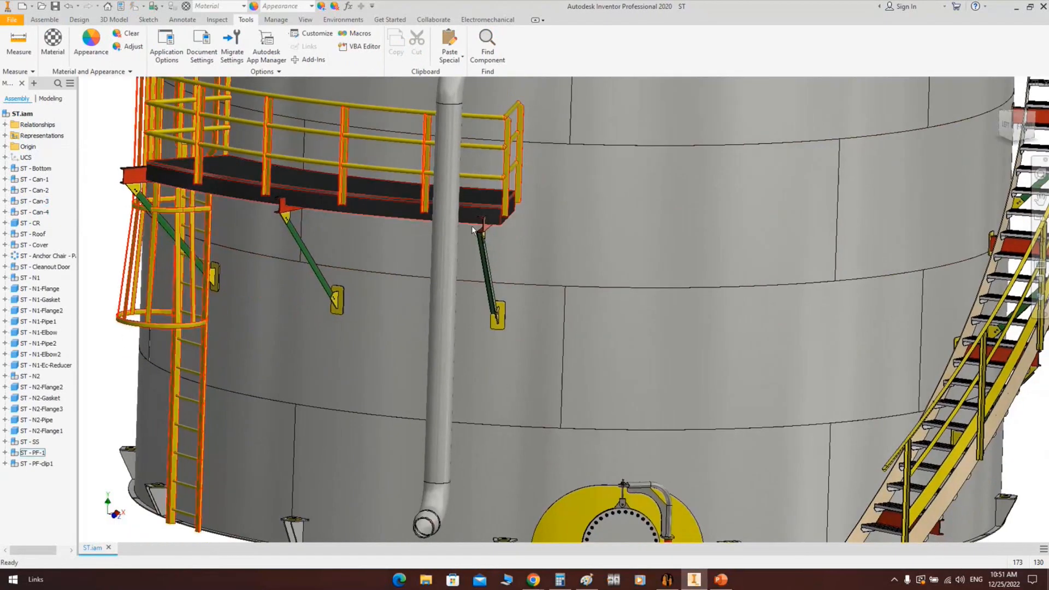
pyautogui.scroll(5, 492, 238)
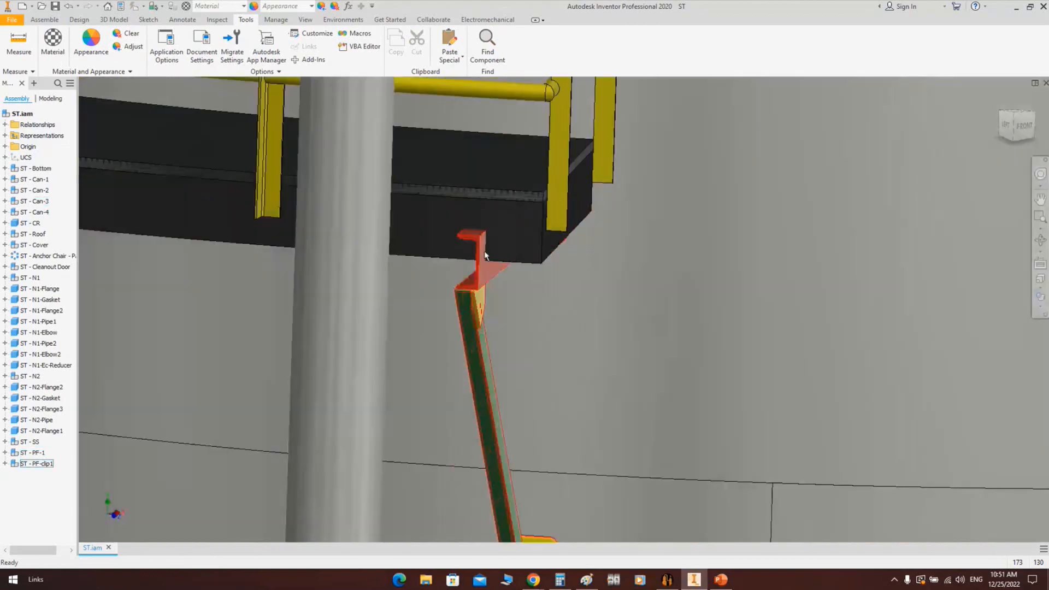
pyautogui.scroll(5, 470, 243)
pyautogui.moveTo(470, 244); pyautogui.dragTo(312, 288, button='middle')
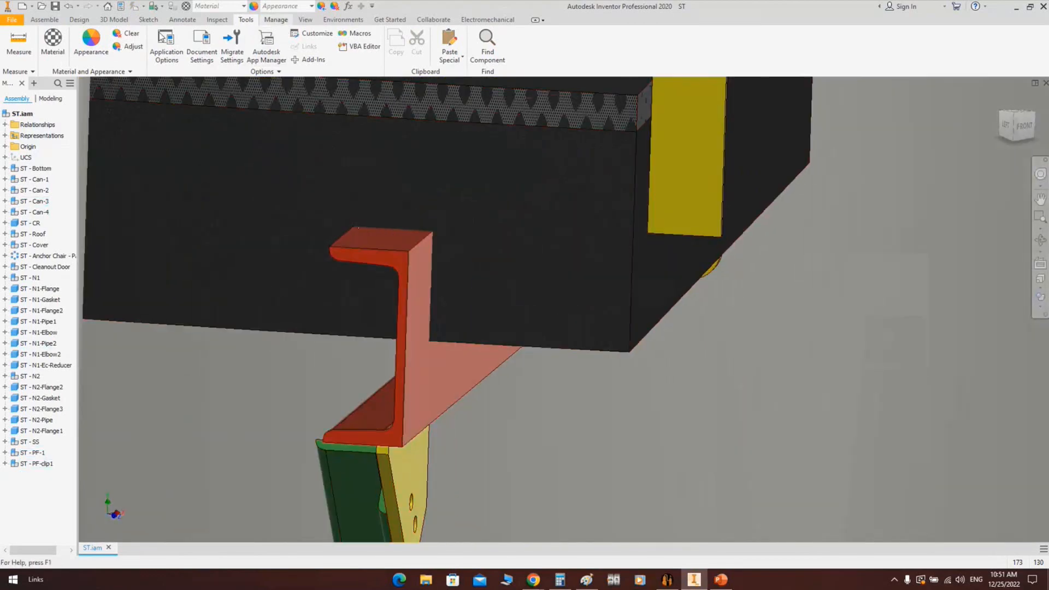
pyautogui.click(276, 20)
pyautogui.click(216, 20)
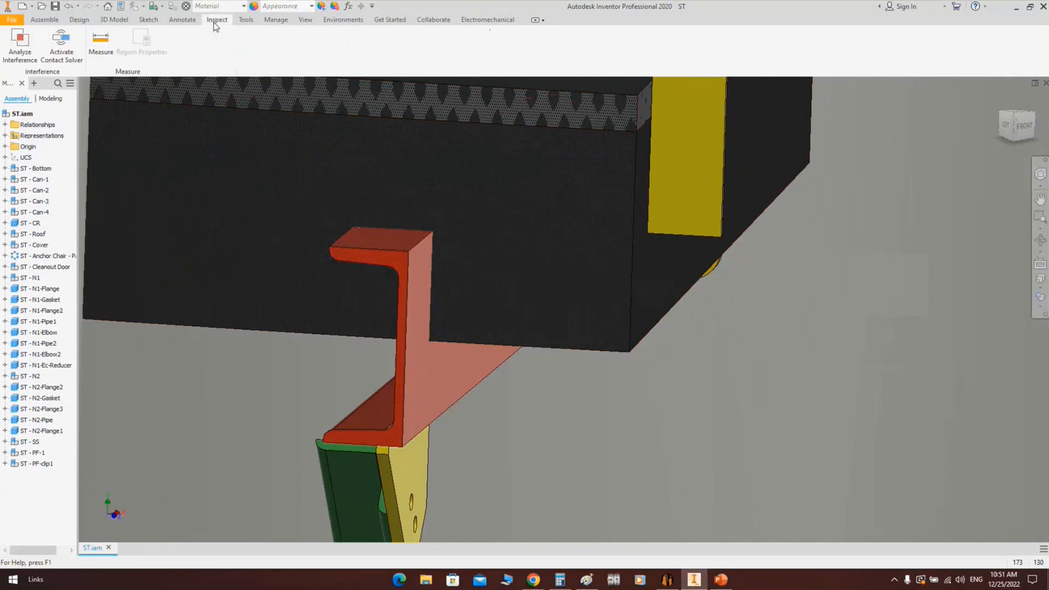
pyautogui.click(101, 43)
pyautogui.click(385, 239)
pyautogui.click(629, 349)
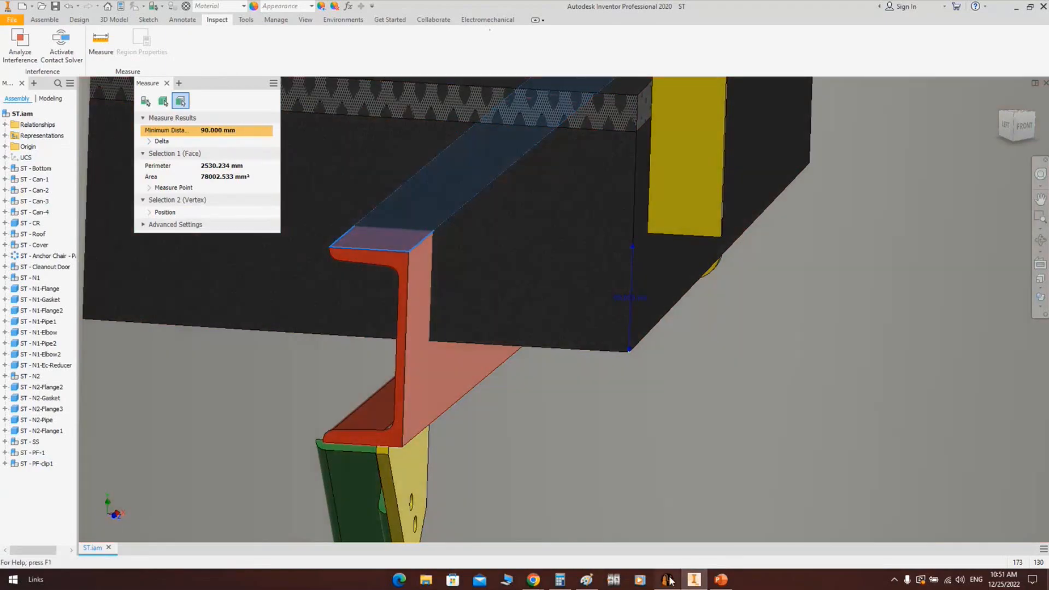
# Switch to Static Equipment Generator, set PF-clip1's location to 710 mm, save it and rebuild the assembly
pyautogui.click(667, 578)
pyautogui.write('710')
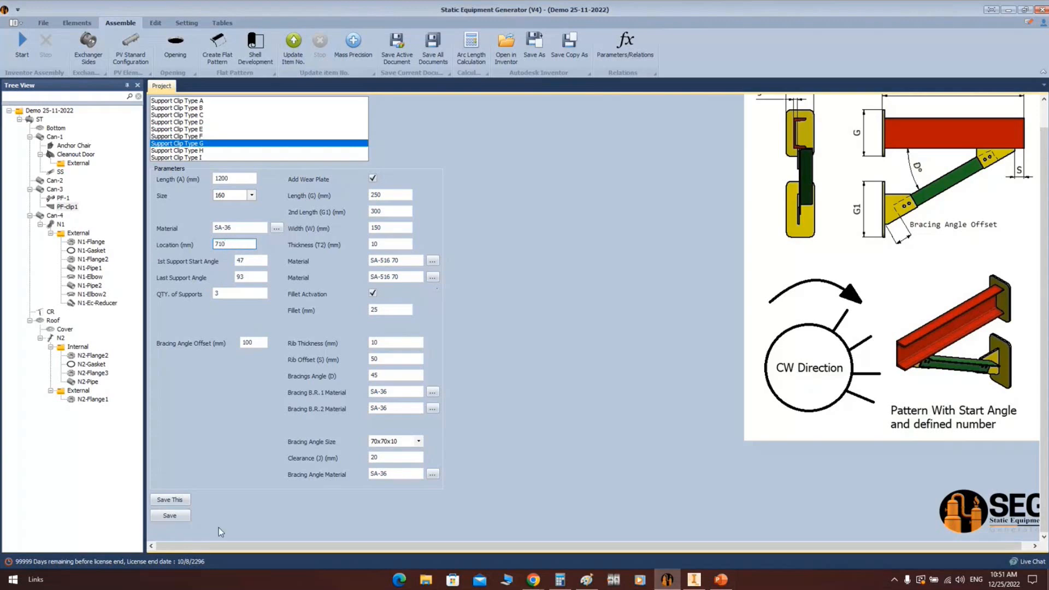
pyautogui.click(169, 515)
pyautogui.click(22, 47)
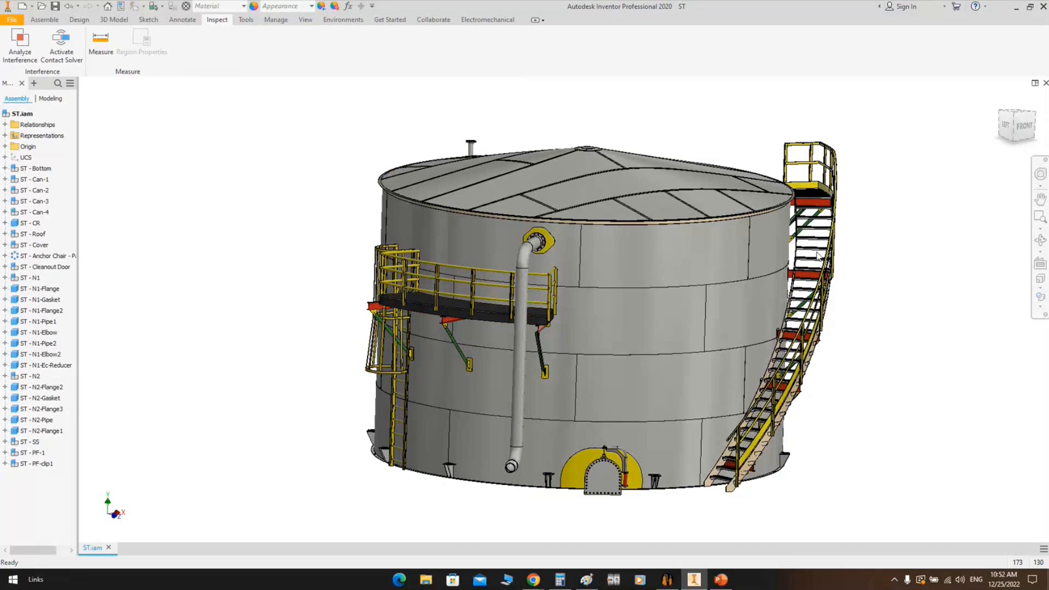
# Examine the position of the support clip behind the ladder cage relative to the platform's end in Inventor
pyautogui.click(1039, 240)
pyautogui.moveTo(616, 335); pyautogui.dragTo(562, 307)
pyautogui.scroll(4, 488, 285)
pyautogui.scroll(4, 498, 288)
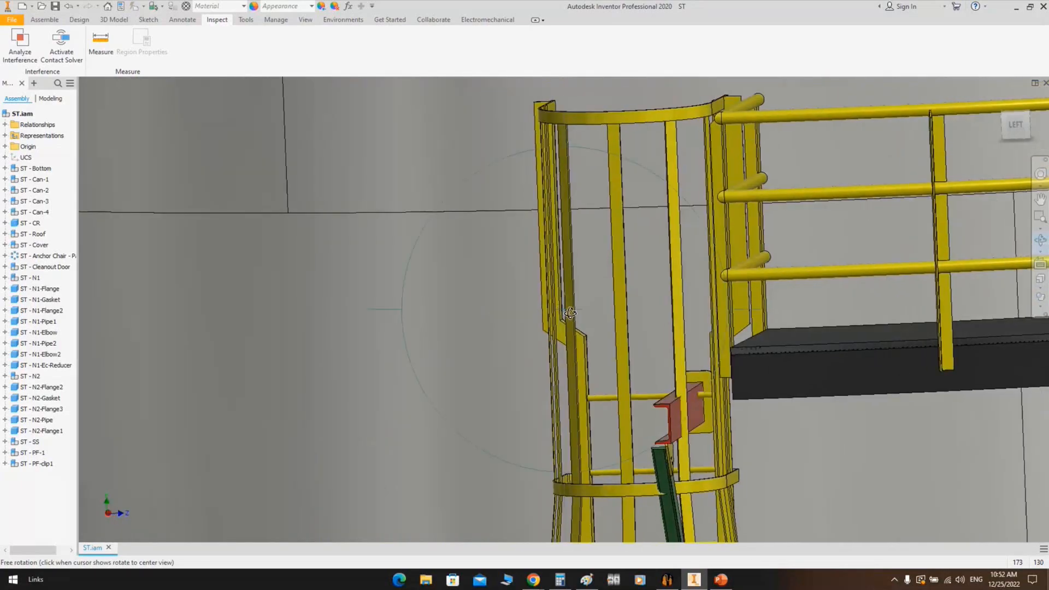
pyautogui.moveTo(562, 307); pyautogui.dragTo(393, 225, button='middle')
pyautogui.scroll(-3, 410, 234)
pyautogui.moveTo(472, 300); pyautogui.dragTo(490, 281)
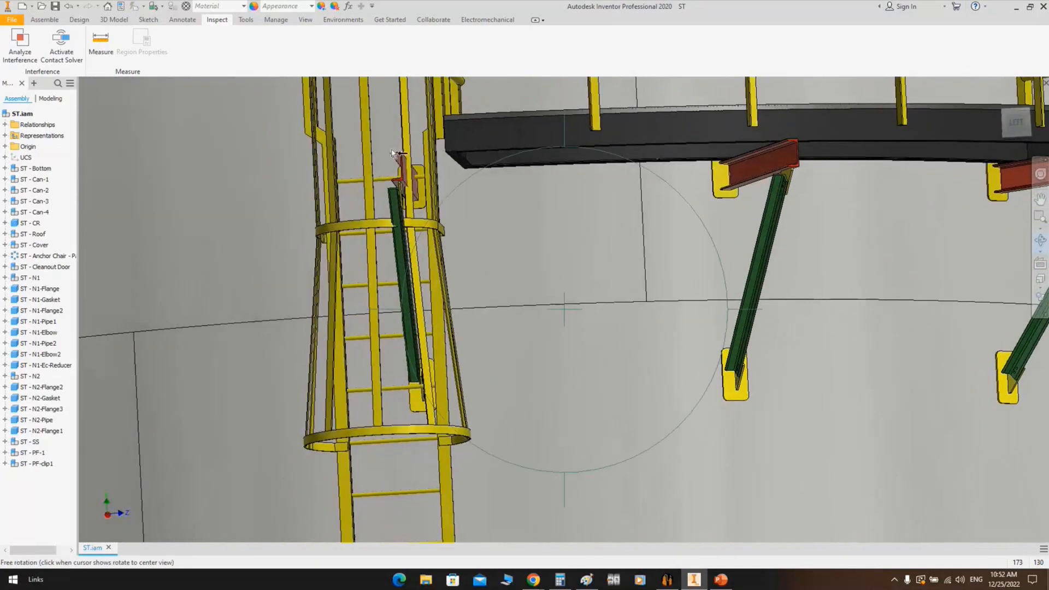
pyautogui.rightClick(473, 212)
pyautogui.click(503, 213)
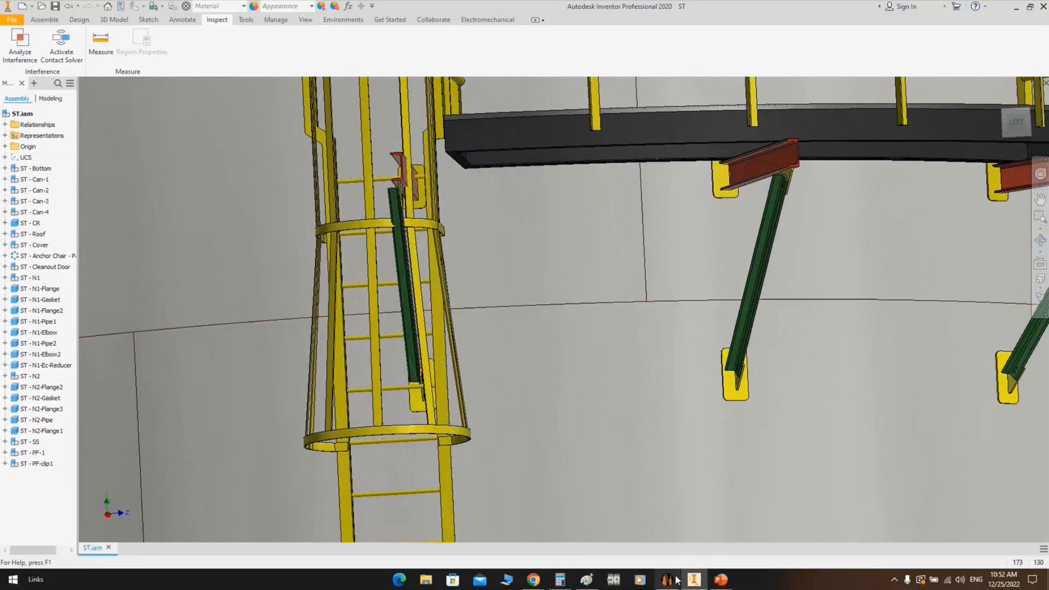
# Switch to Static Equipment Generator, set PF-clip1's last support angle to 88 and save the clip settings
pyautogui.click(669, 579)
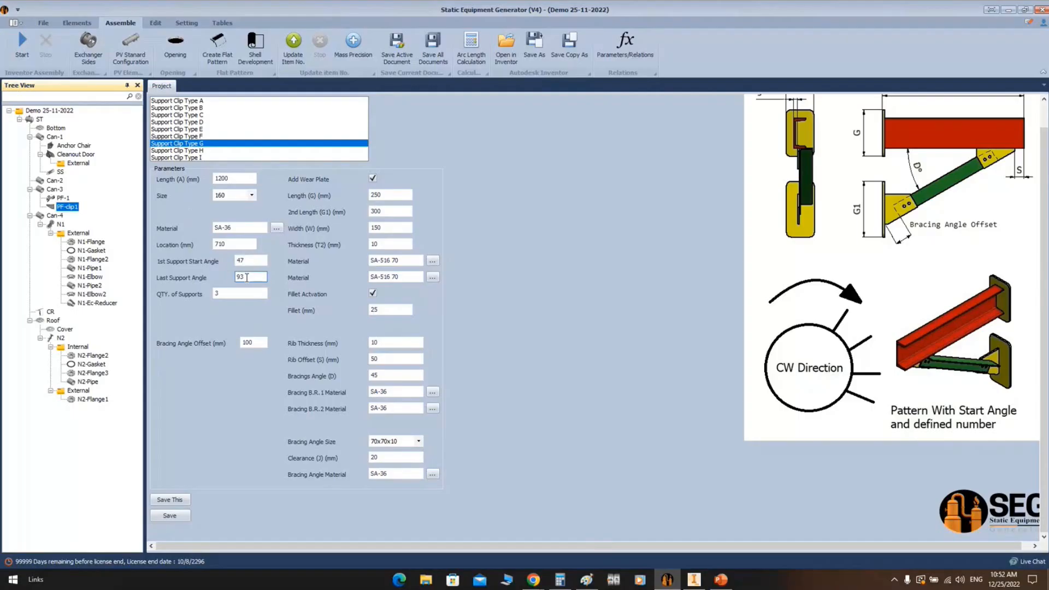
pyautogui.doubleClick(249, 276)
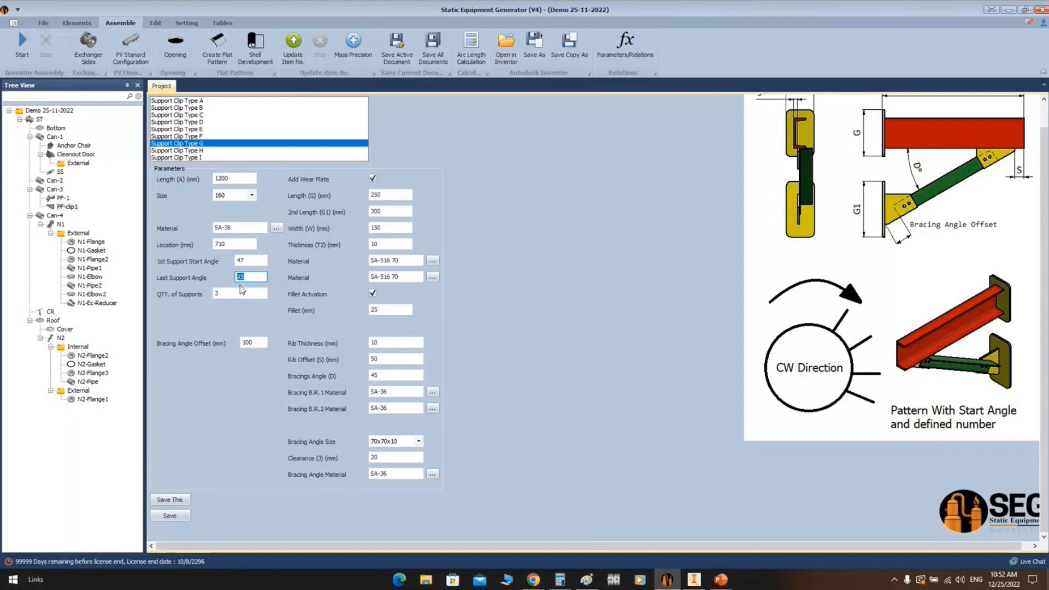
pyautogui.write('88')
pyautogui.click(170, 515)
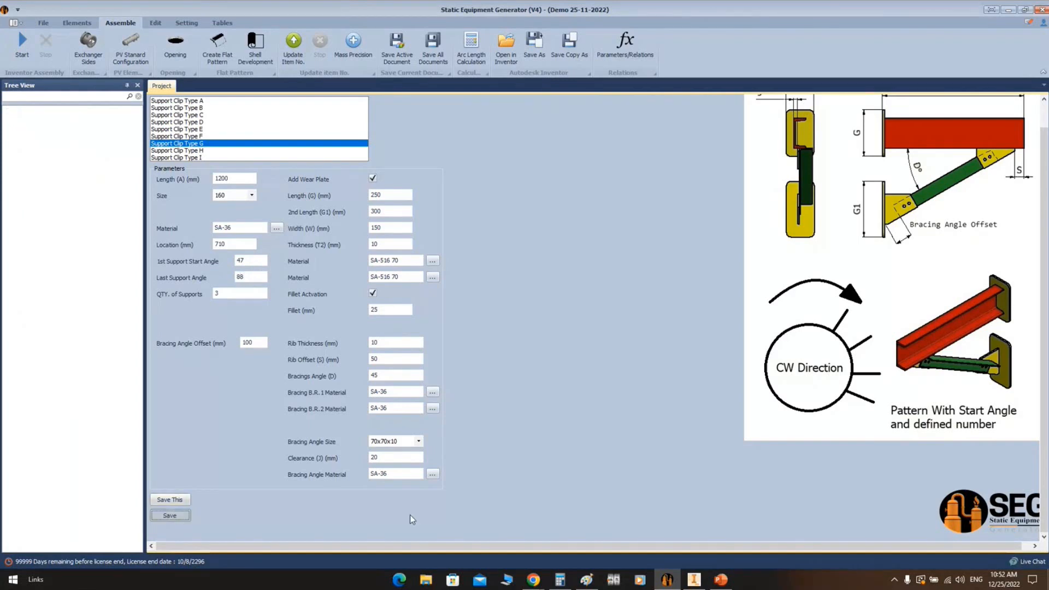
pyautogui.click(667, 579)
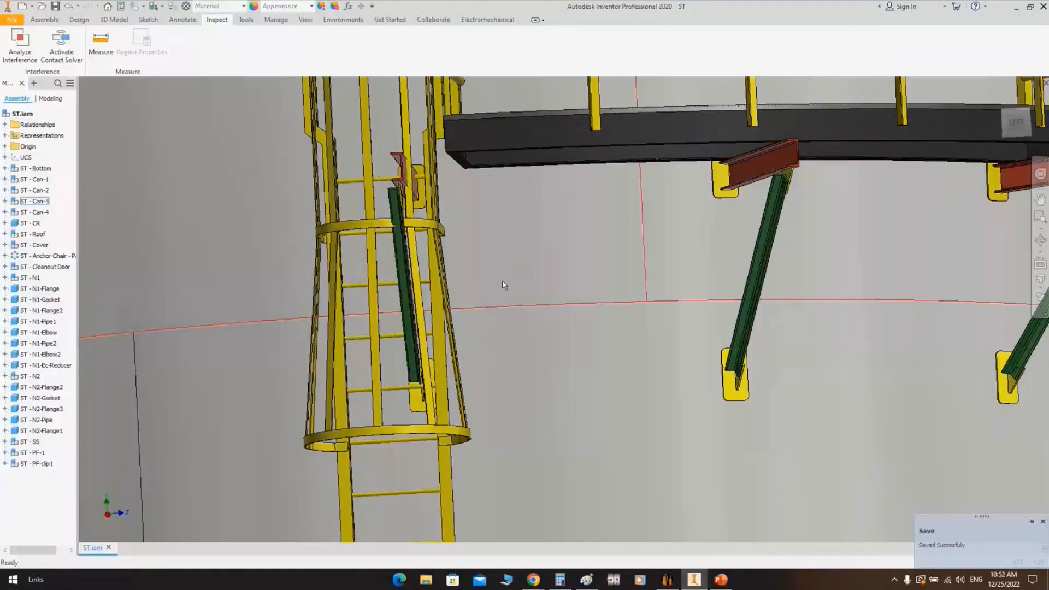
pyautogui.click(668, 582)
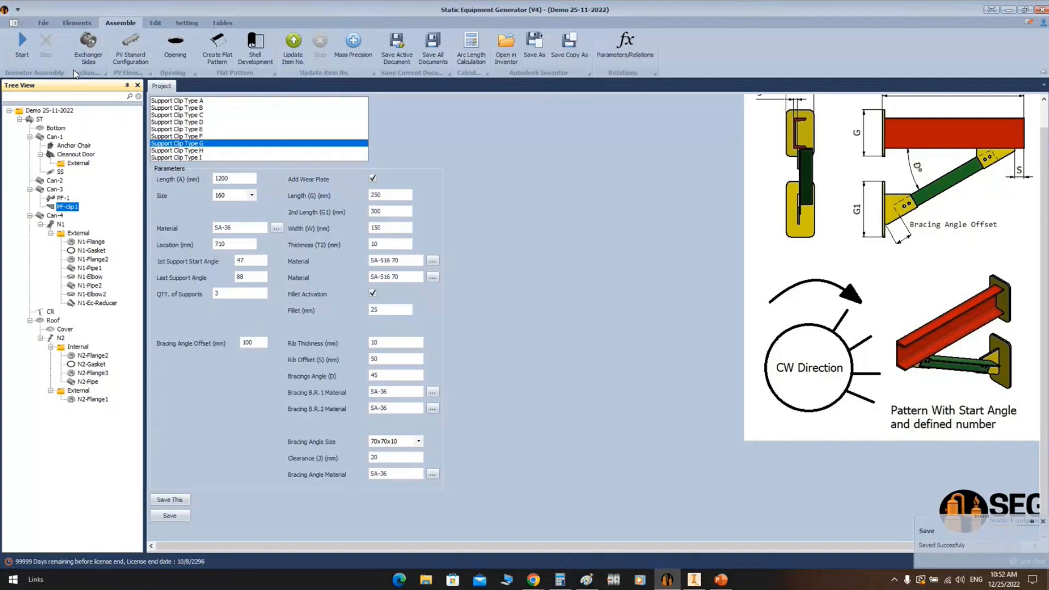
# Select Can-1 and review the nozzle, external and internal attachment, platform and coil elements available for it
pyautogui.click(47, 137)
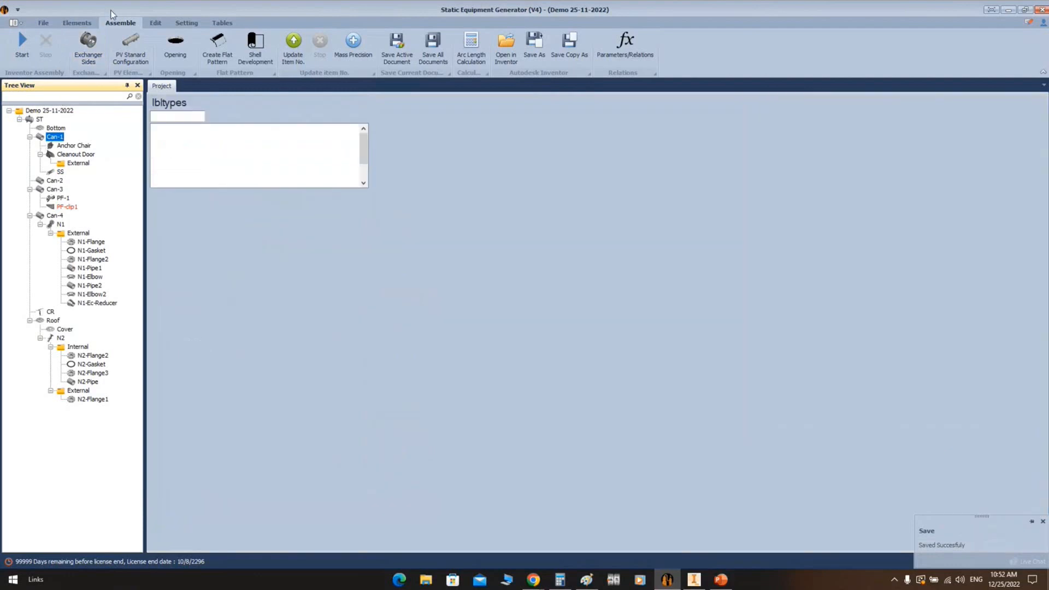
pyautogui.click(82, 23)
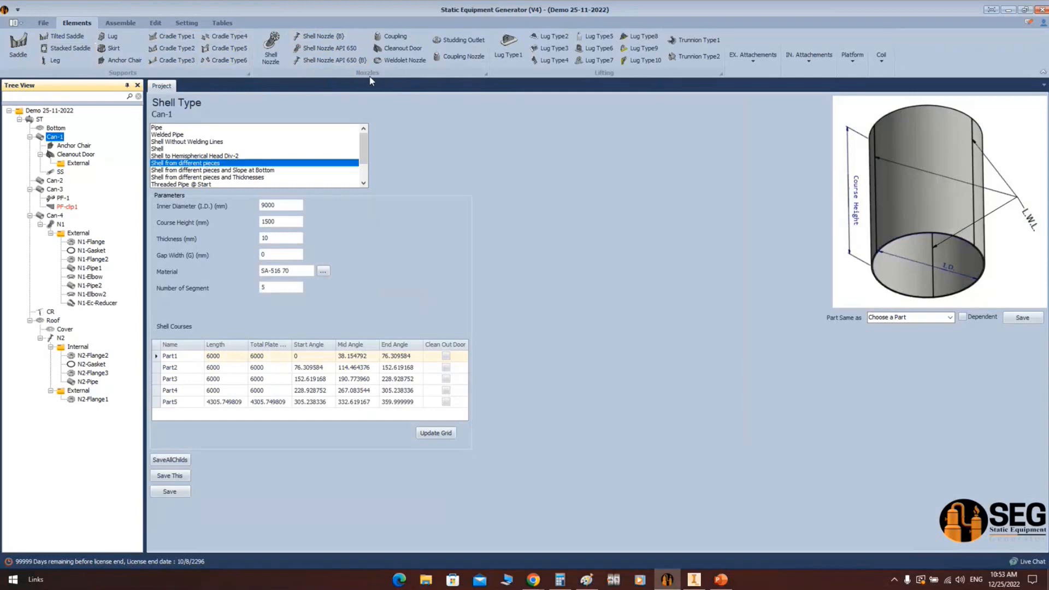
pyautogui.click(307, 37)
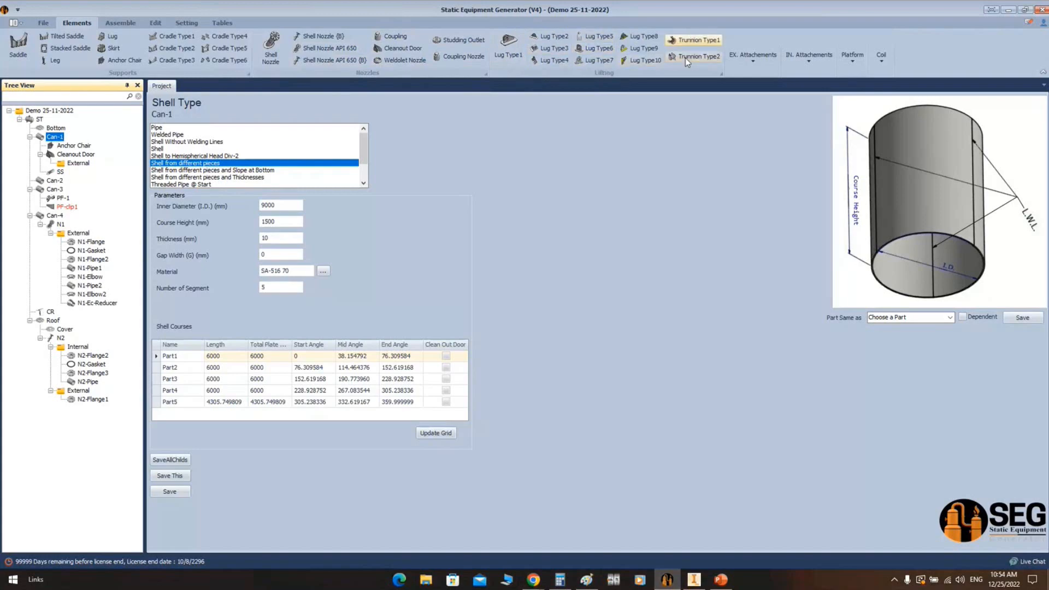
pyautogui.click(753, 61)
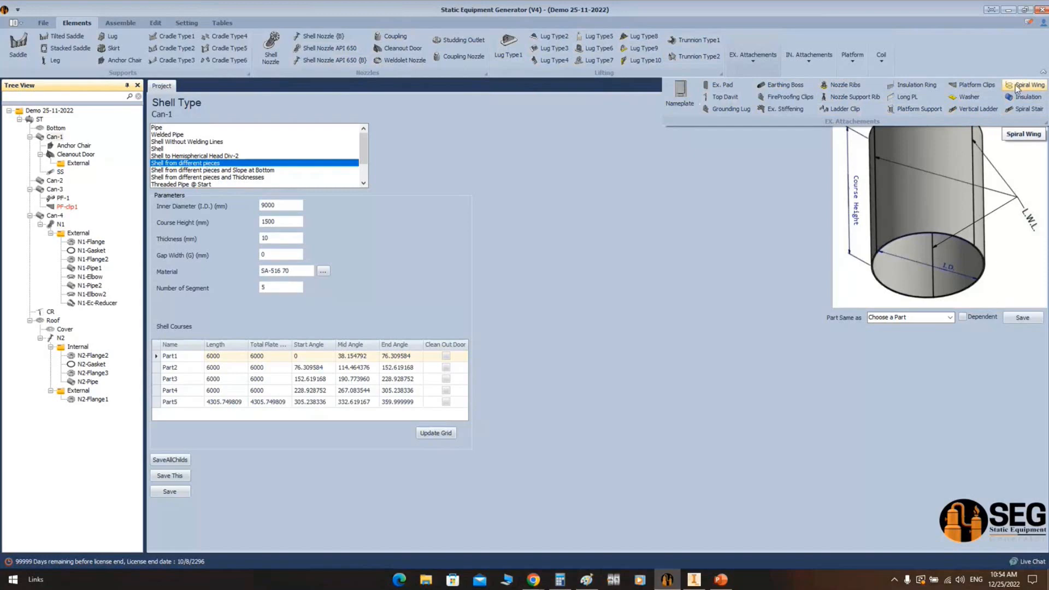
pyautogui.click(971, 50)
pyautogui.click(809, 65)
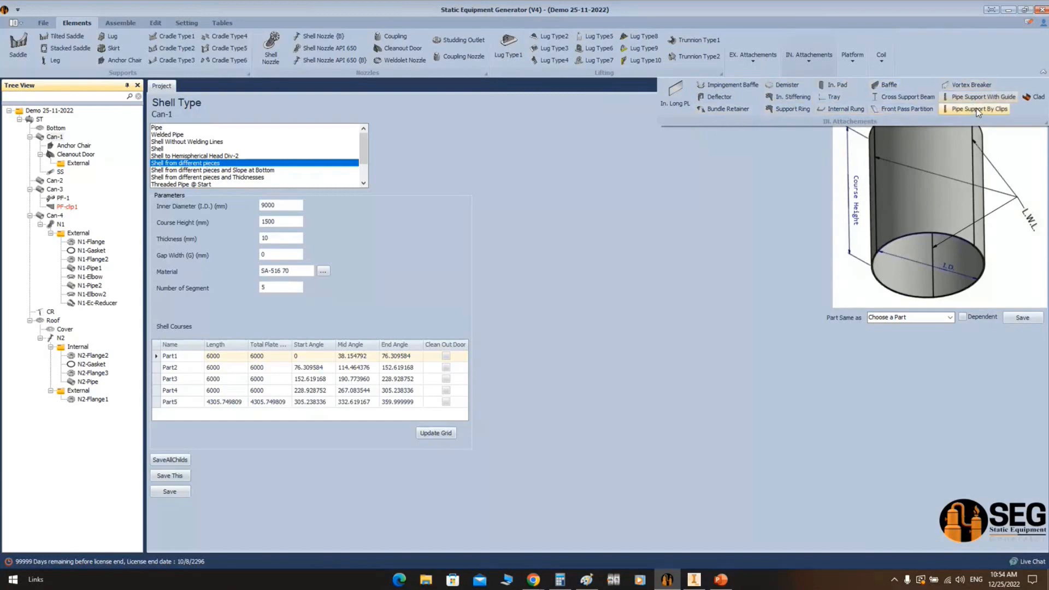
pyautogui.click(881, 59)
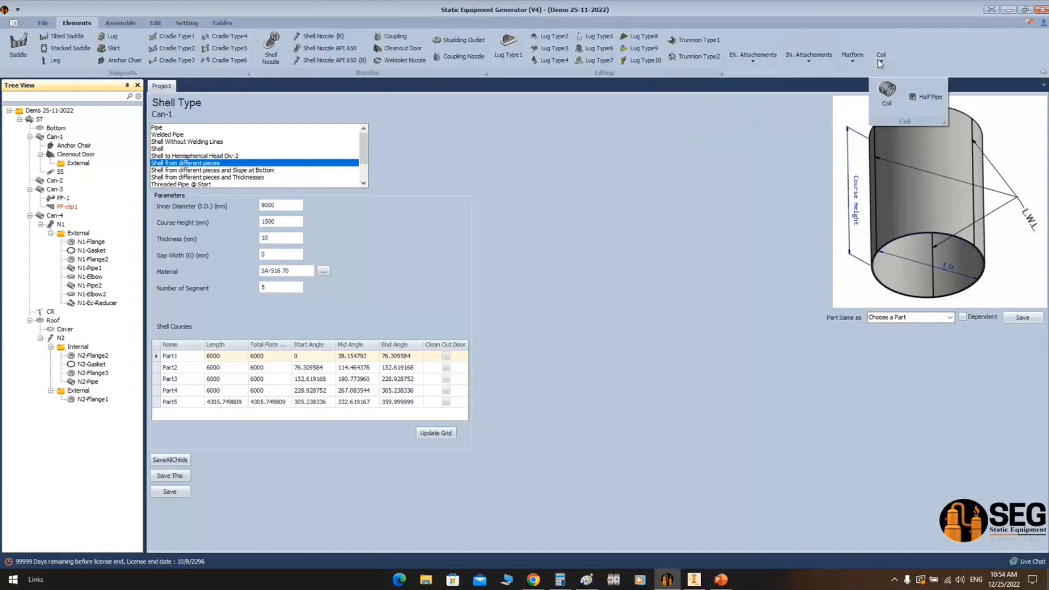
pyautogui.click(853, 60)
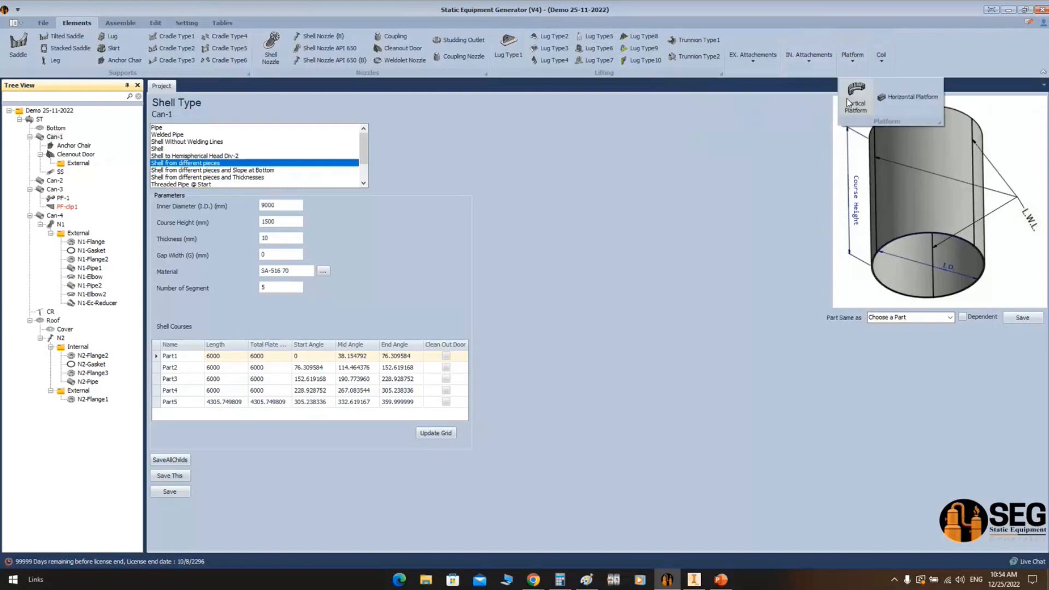
pyautogui.click(881, 61)
pyautogui.click(882, 62)
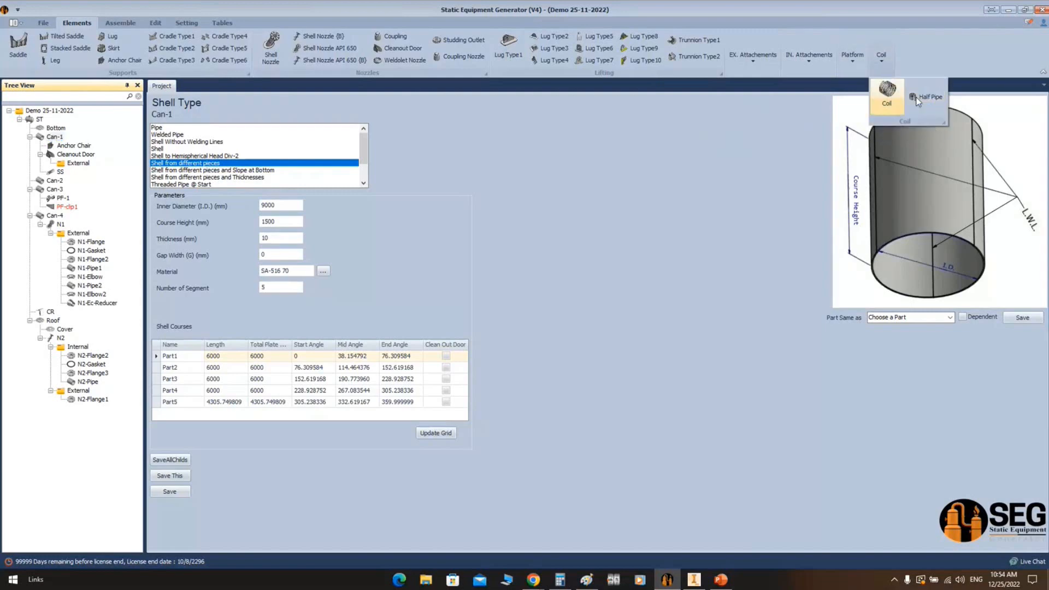
pyautogui.click(749, 136)
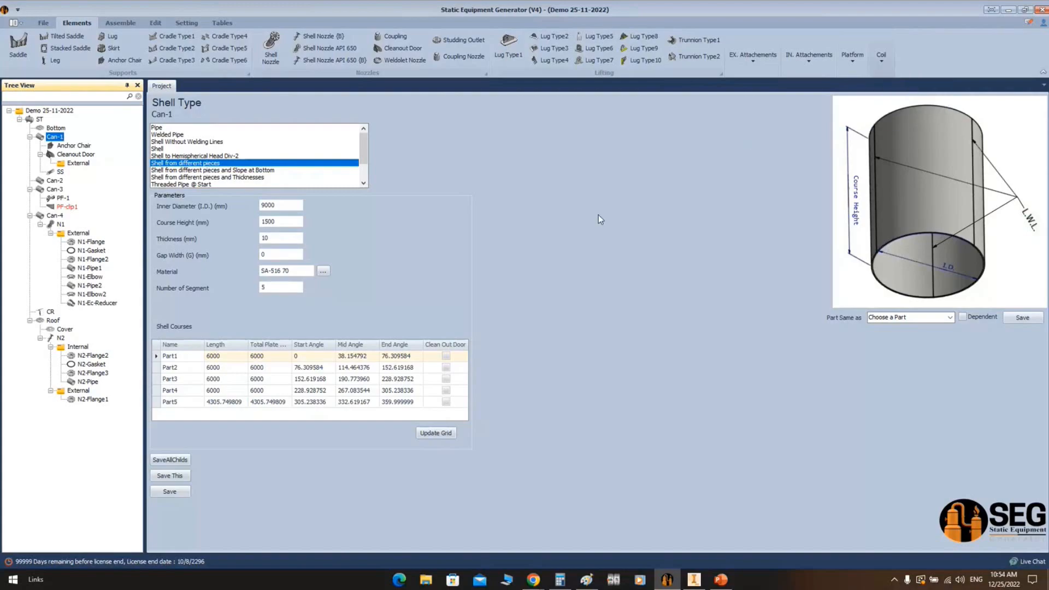
# Switch to Inventor and examine the support clips beneath platform PF-1 from the front of the tank
pyautogui.click(693, 578)
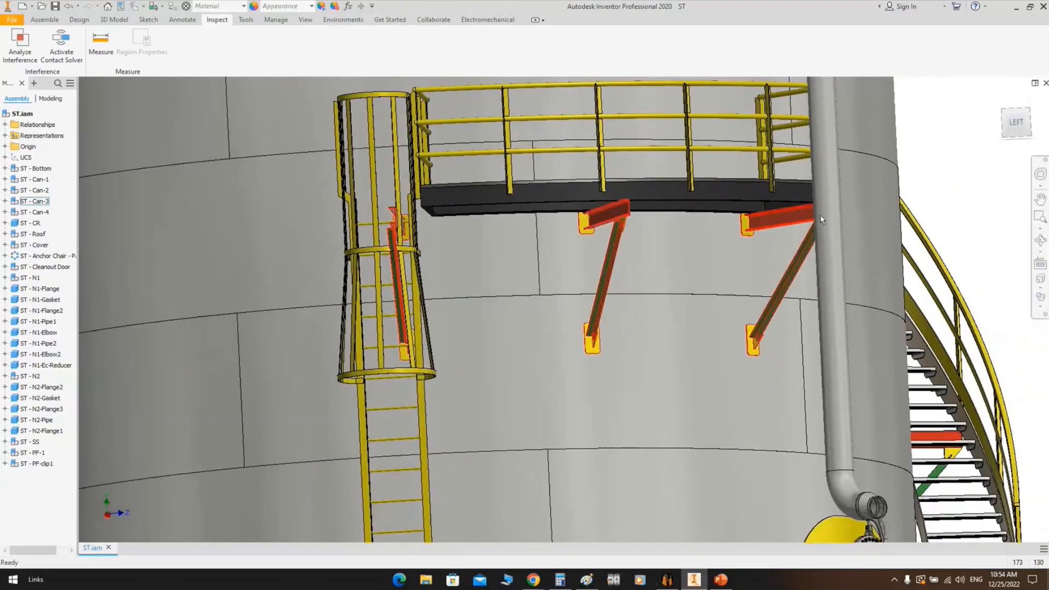
pyautogui.click(1040, 241)
pyautogui.moveTo(703, 277); pyautogui.dragTo(573, 274)
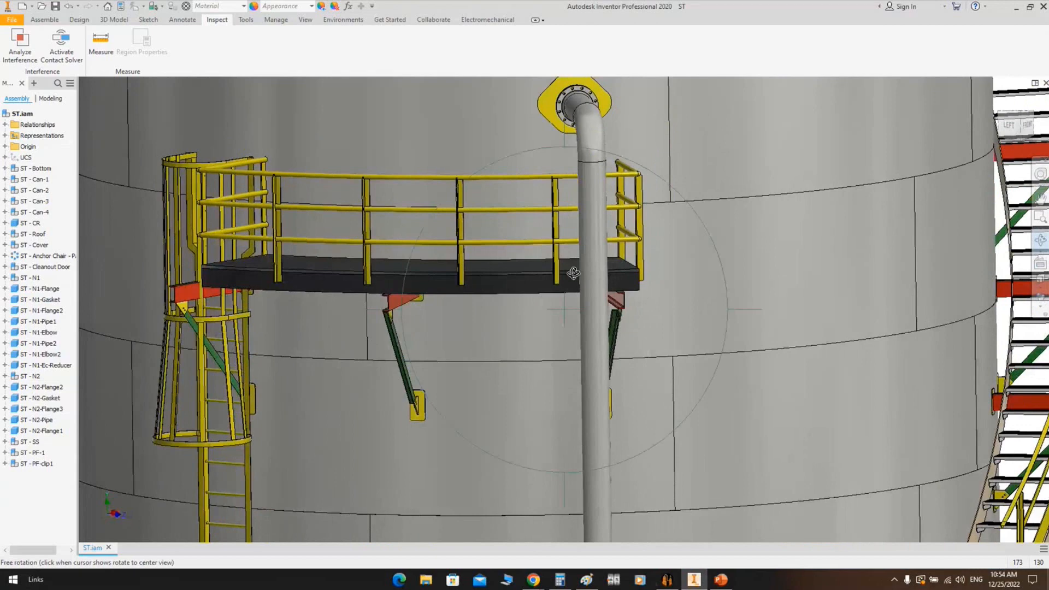
pyautogui.rightClick(521, 272)
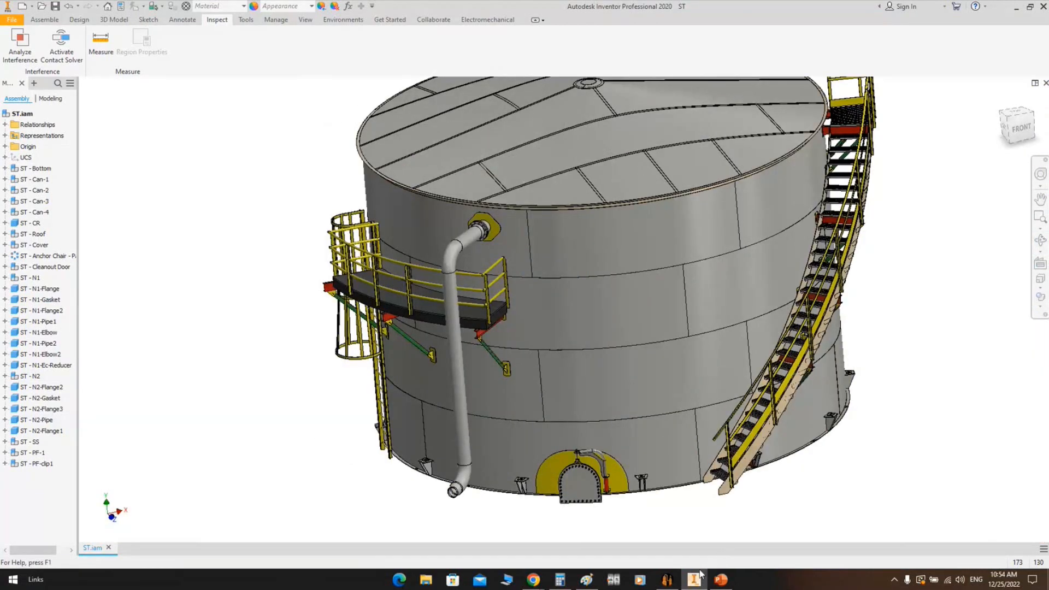
pyautogui.moveTo(671, 584)
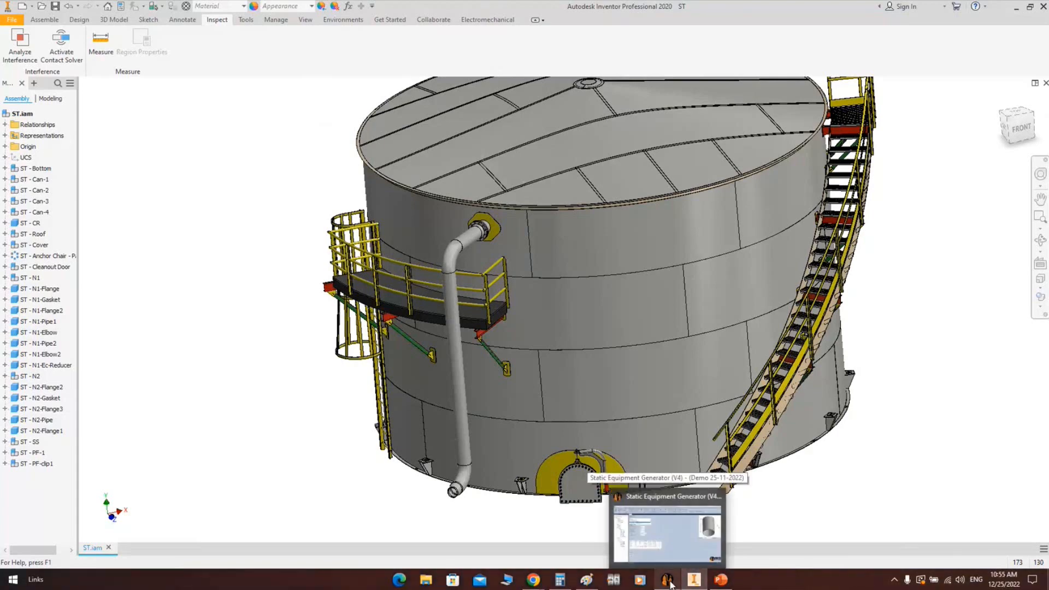
pyautogui.click(1040, 241)
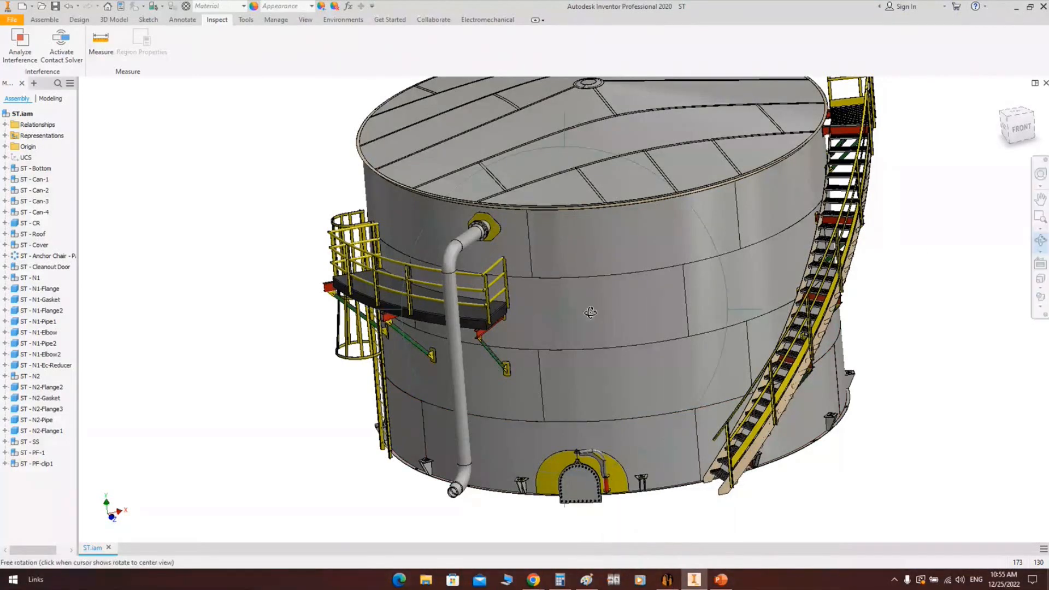
pyautogui.moveTo(590, 312); pyautogui.dragTo(601, 389)
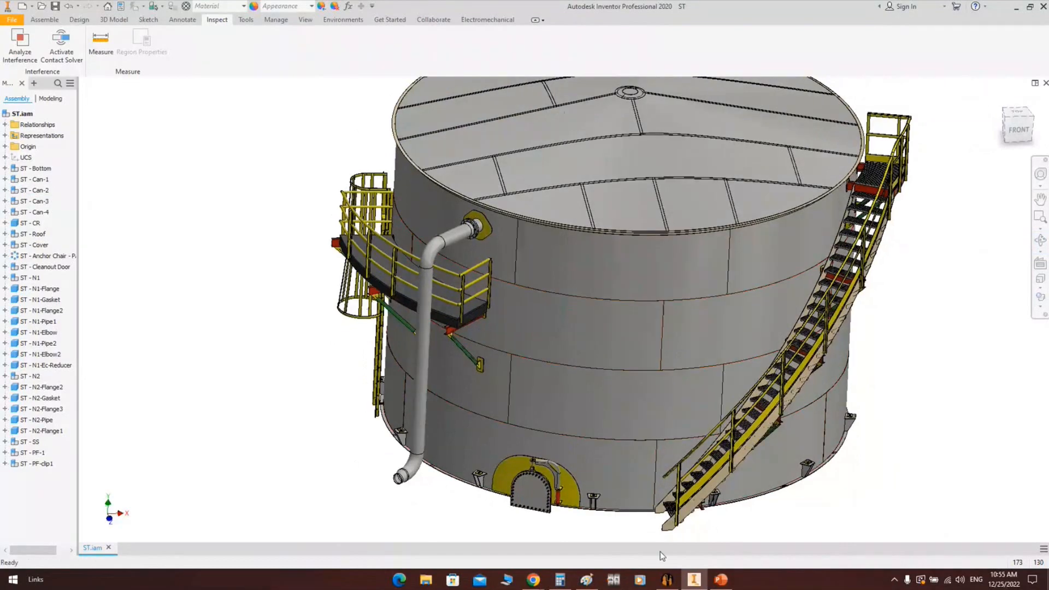
# Switch to Static Equipment Generator and open the tank project's Bill of Materials table
pyautogui.click(664, 580)
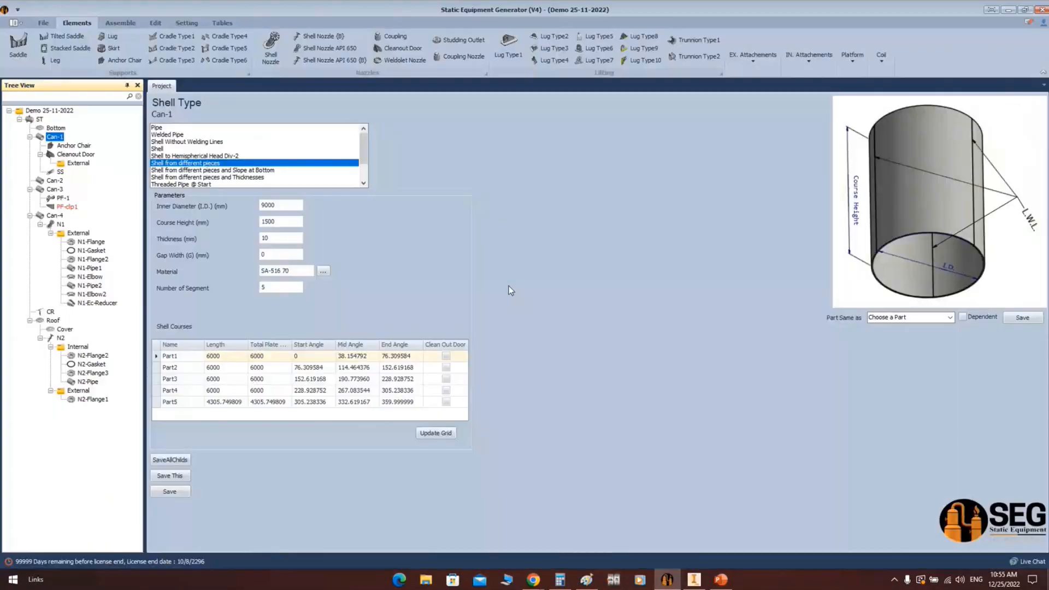
pyautogui.click(221, 23)
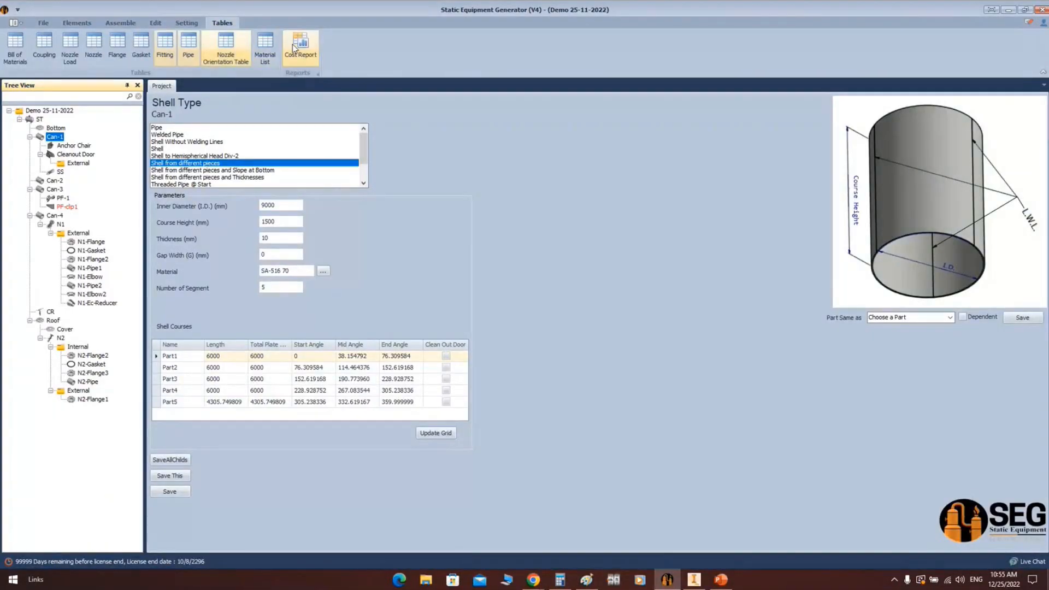
pyautogui.click(16, 47)
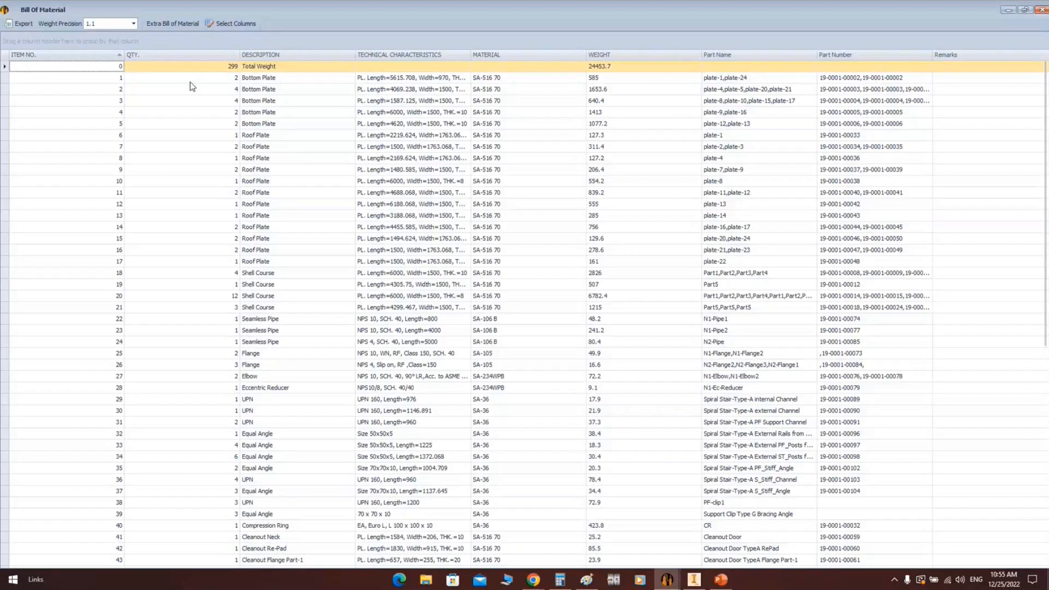
# Fit the quantity, description and technical characteristics columns to their contents and select the item number of the first Bottom Plate row
pyautogui.doubleClick(239, 54)
pyautogui.doubleClick(276, 55)
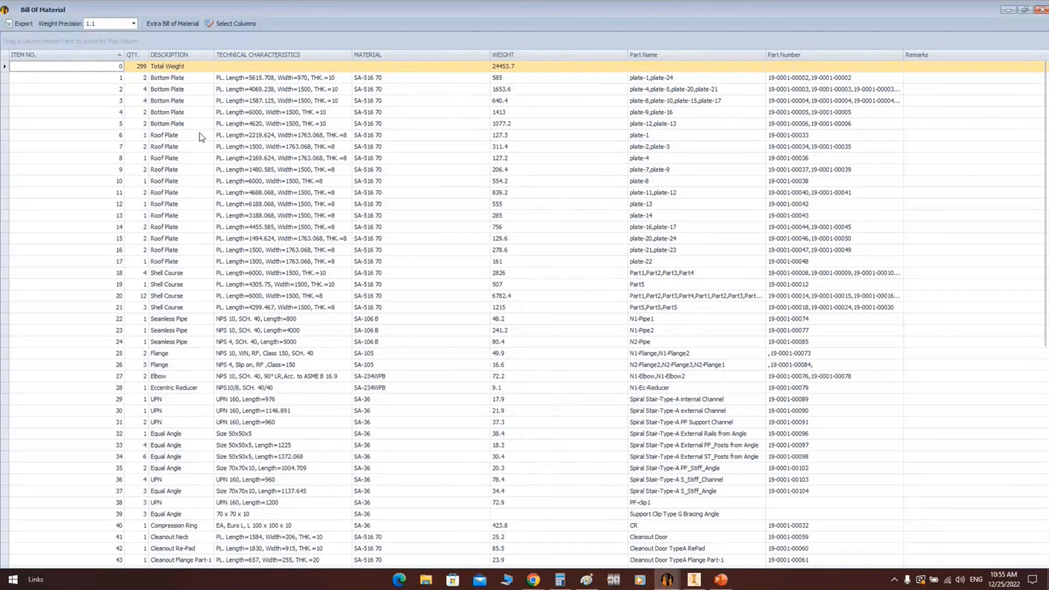
pyautogui.doubleClick(352, 54)
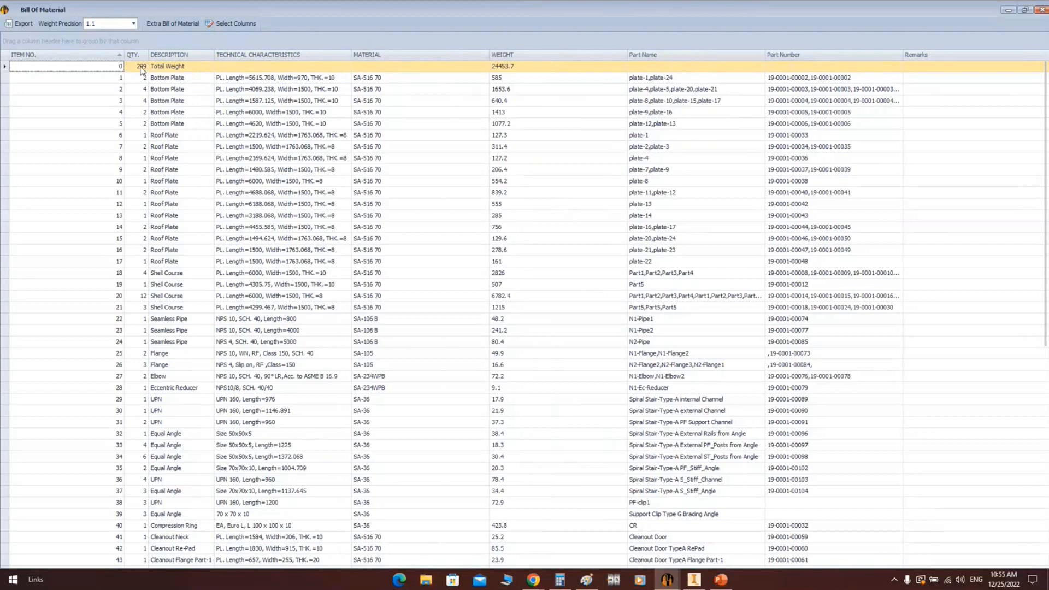
pyautogui.click(112, 79)
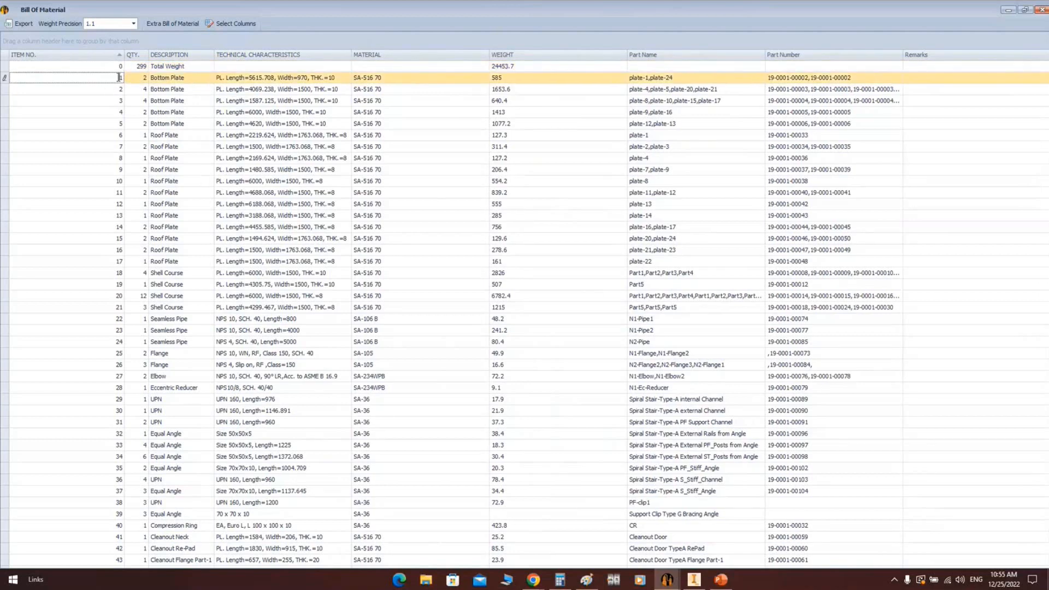
# Review the first bottom plate row's quantity, description, technical characteristics and weight, plus the part names of item 2
pyautogui.click(141, 79)
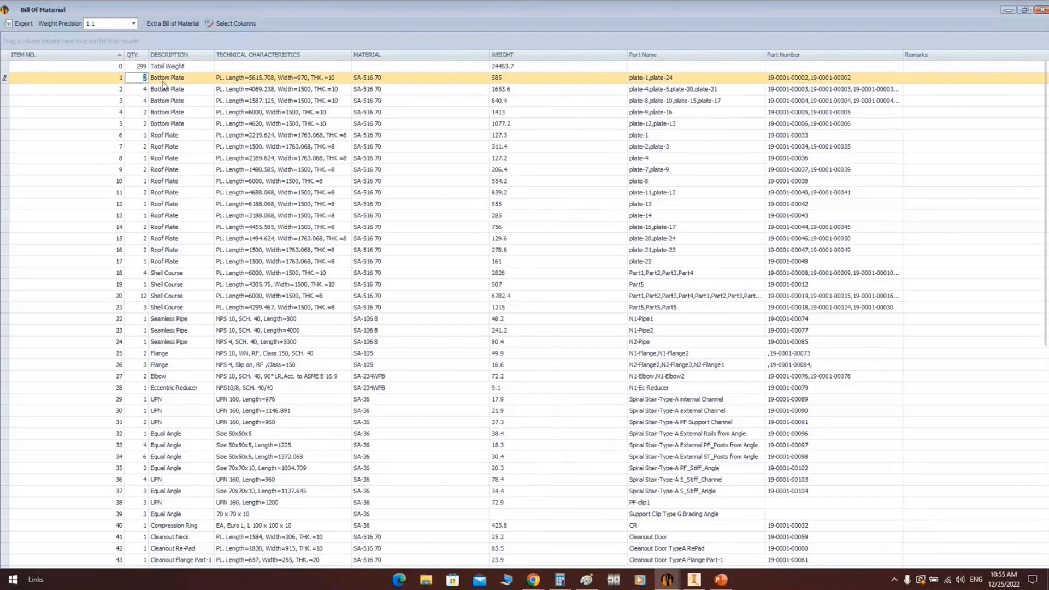
pyautogui.click(182, 79)
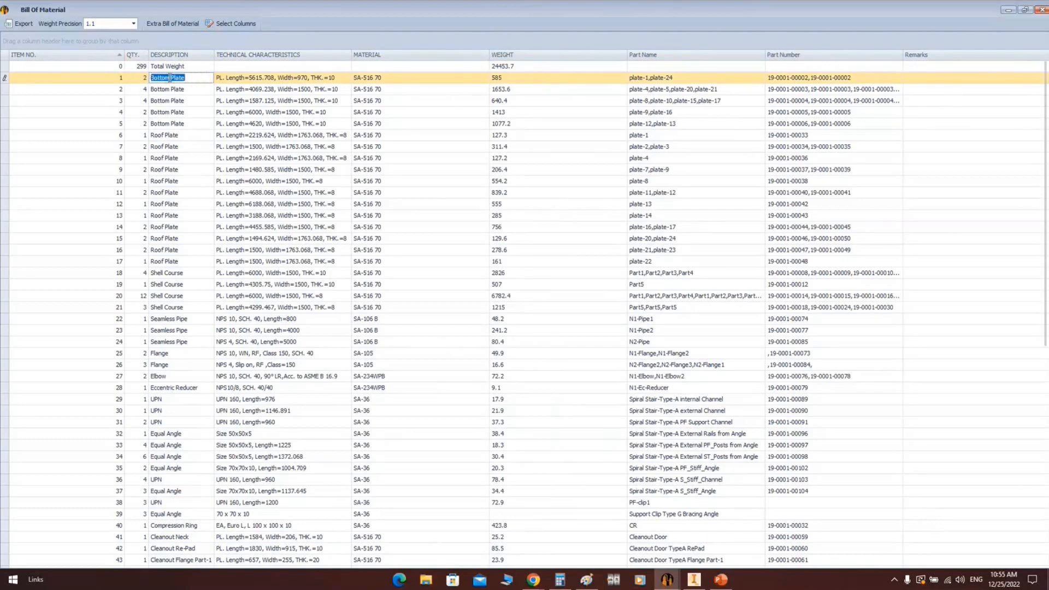
pyautogui.moveTo(343, 78); pyautogui.dragTo(206, 78)
pyautogui.click(145, 78)
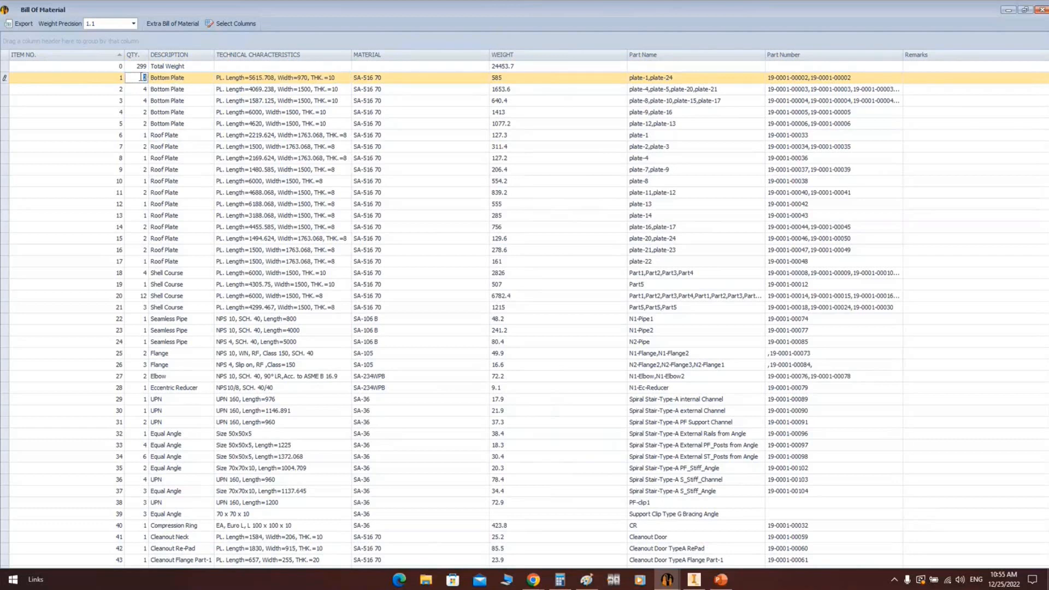
pyautogui.click(506, 78)
pyautogui.doubleClick(504, 78)
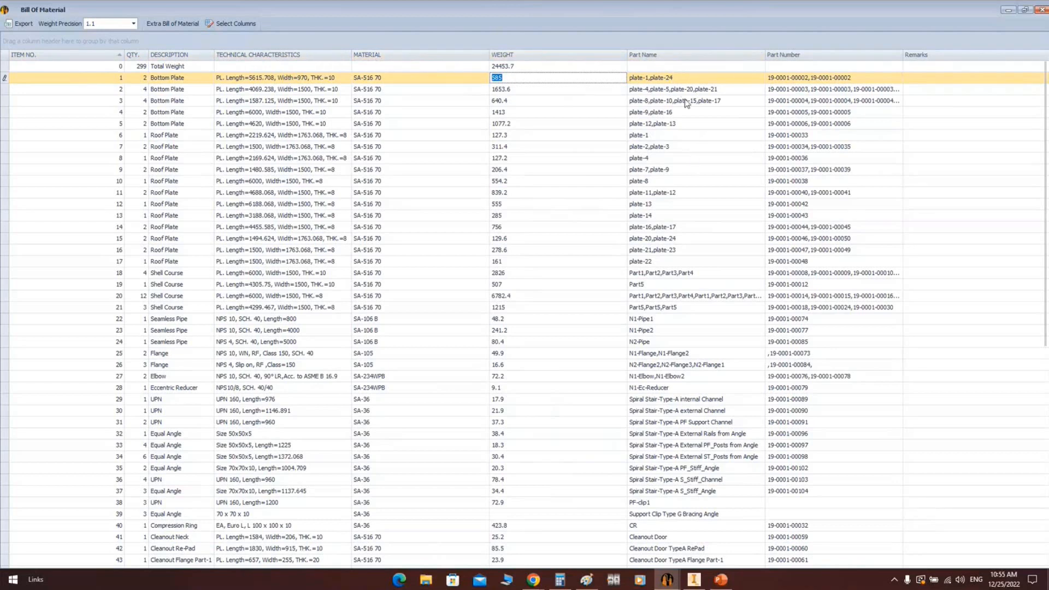
pyautogui.click(715, 91)
pyautogui.moveTo(709, 90); pyautogui.dragTo(615, 91)
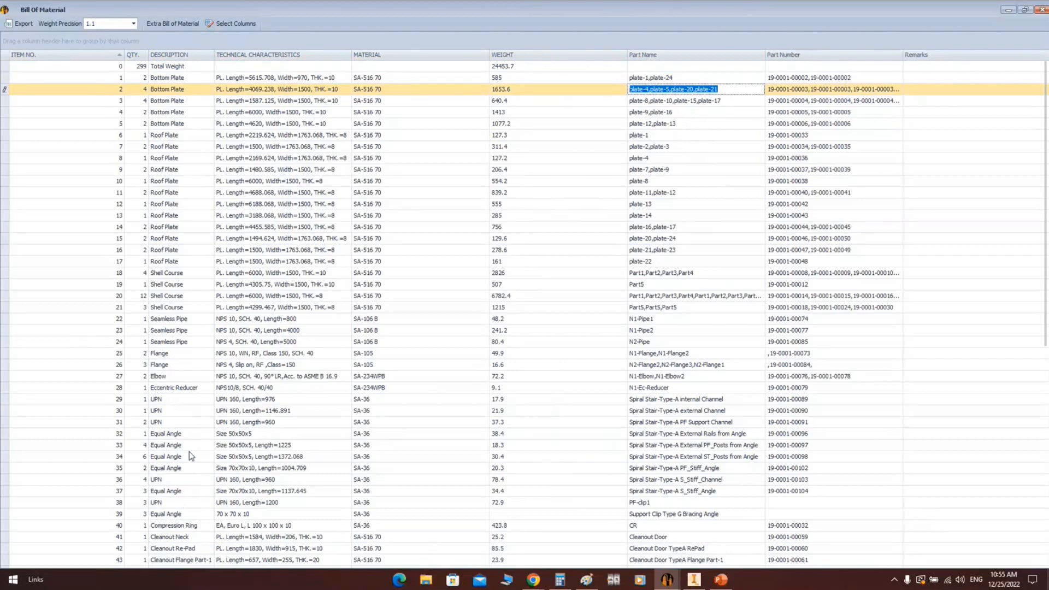
# Examine the item 26 flange row's quantity, technical characteristics, material and weight, and compare the part names of items 24 to 26
pyautogui.click(12, 365)
pyautogui.press('Tab')
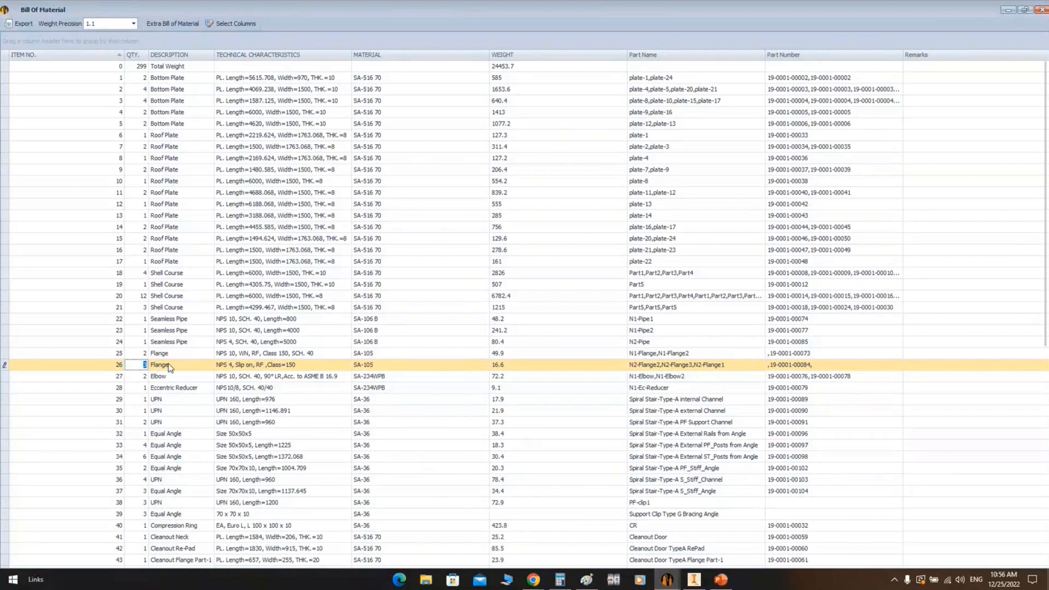
pyautogui.click(227, 364)
pyautogui.moveTo(298, 365); pyautogui.dragTo(270, 369)
pyautogui.click(219, 365)
pyautogui.click(244, 365)
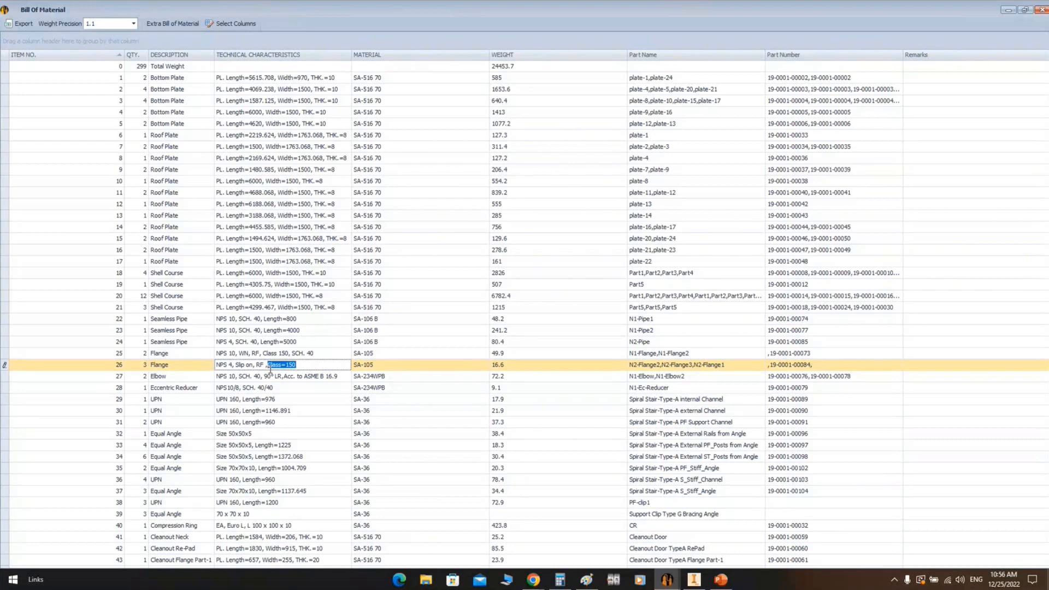
pyautogui.click(375, 366)
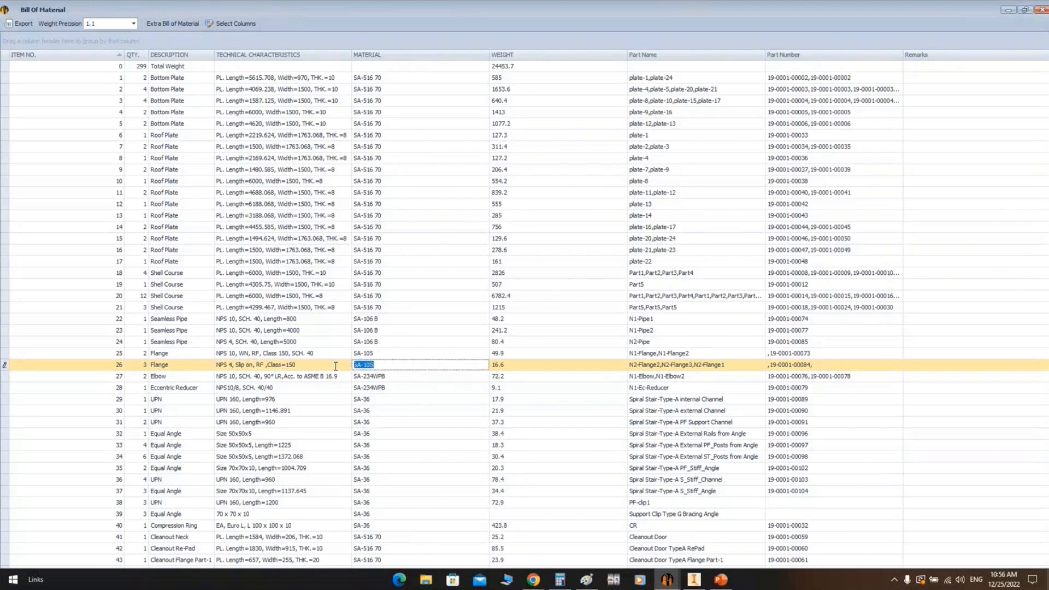
pyautogui.click(499, 366)
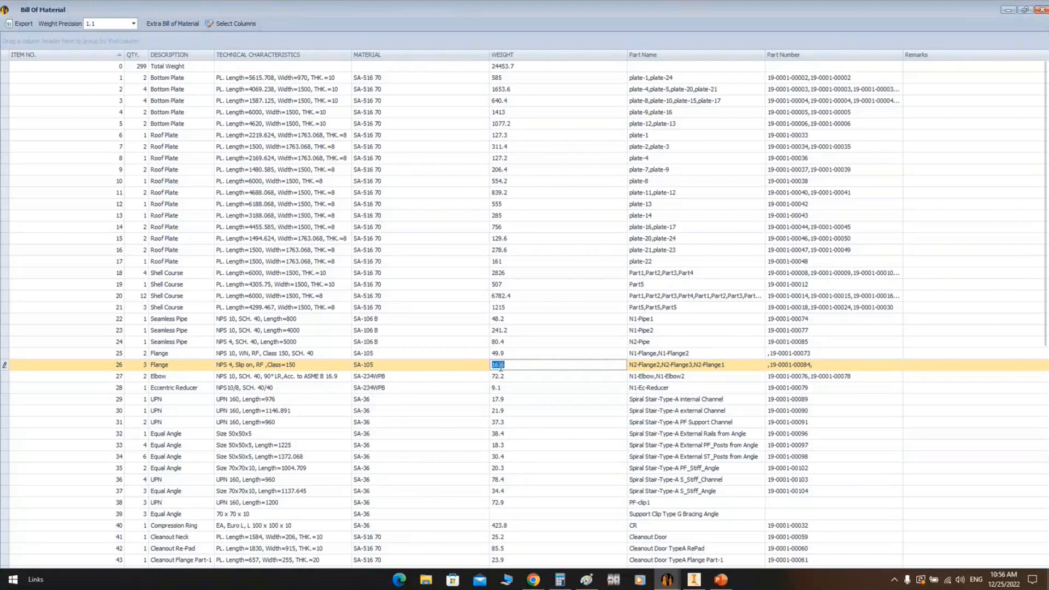
pyautogui.click(694, 368)
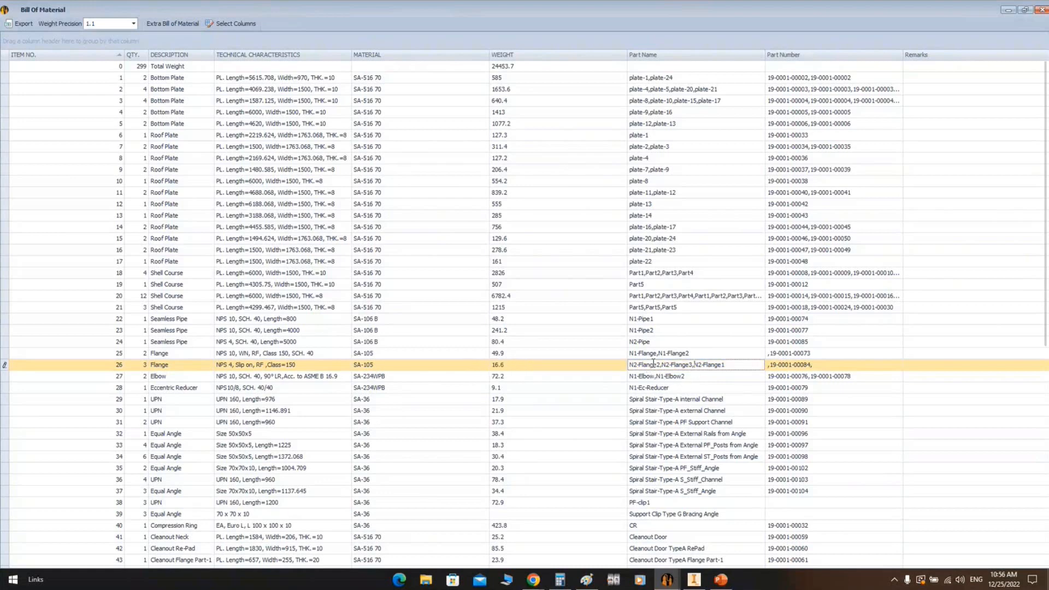
pyautogui.moveTo(631, 365)
pyautogui.mouseDown()
pyautogui.moveTo(728, 368)
pyautogui.moveTo(620, 362)
pyautogui.mouseUp()
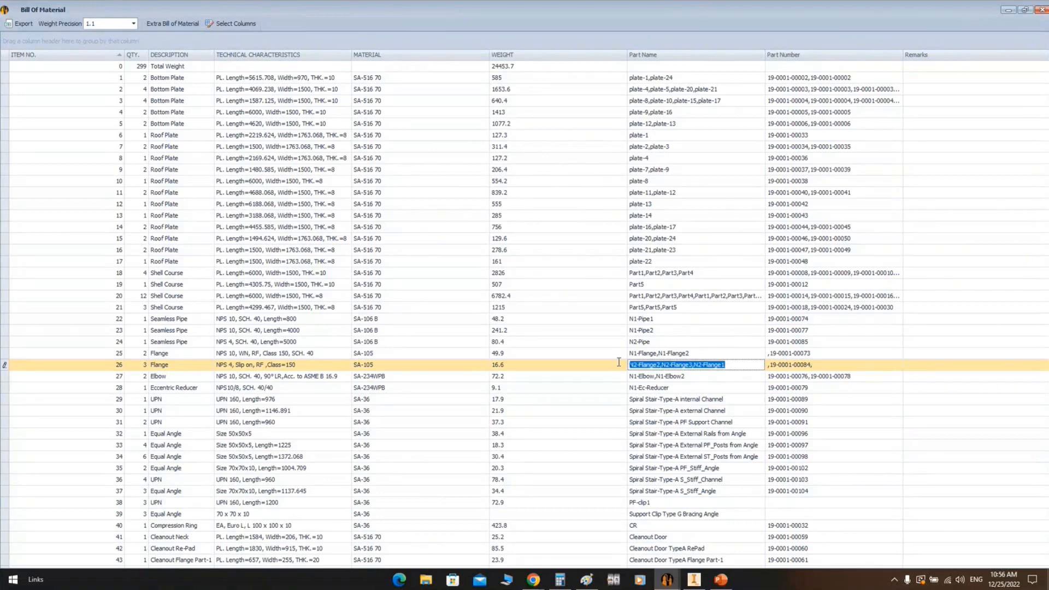
pyautogui.click(692, 355)
pyautogui.moveTo(692, 355); pyautogui.dragTo(626, 355)
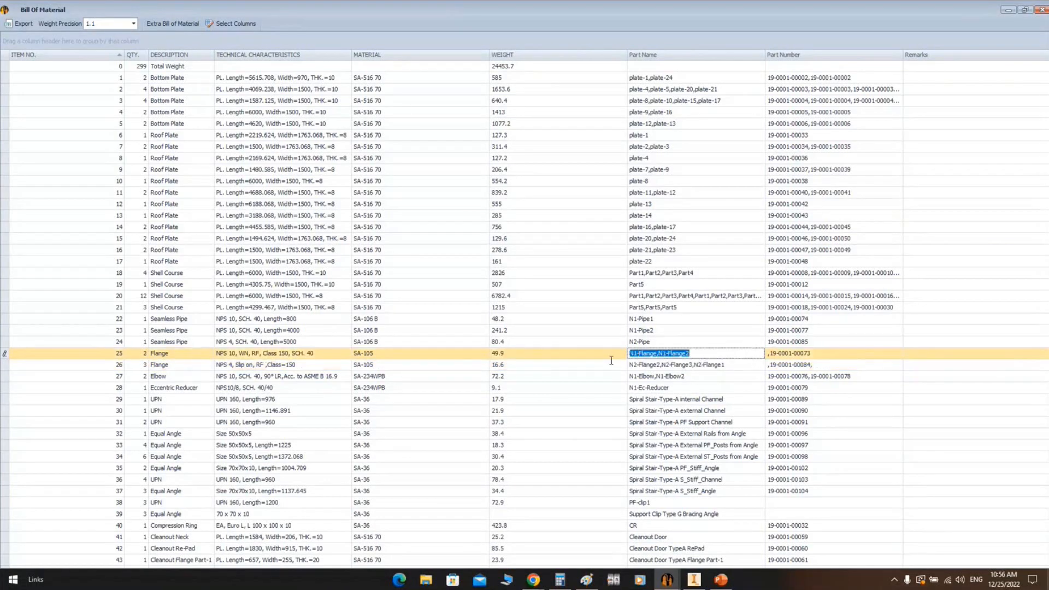
pyautogui.click(666, 342)
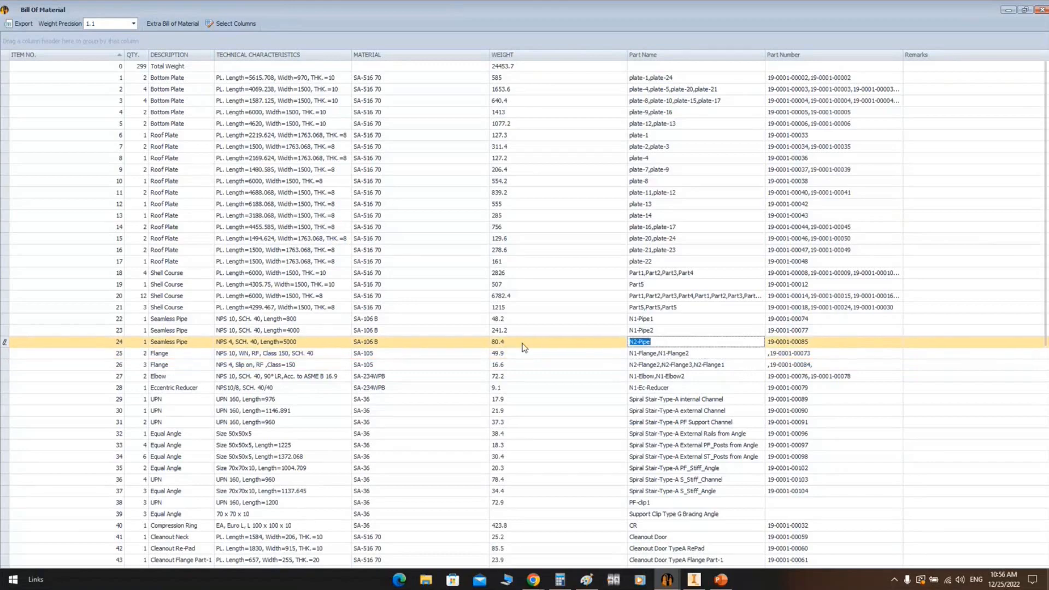
# Check the Total Weight row's value in the bill of materials and close the table
pyautogui.scroll(-5, 1036, 187)
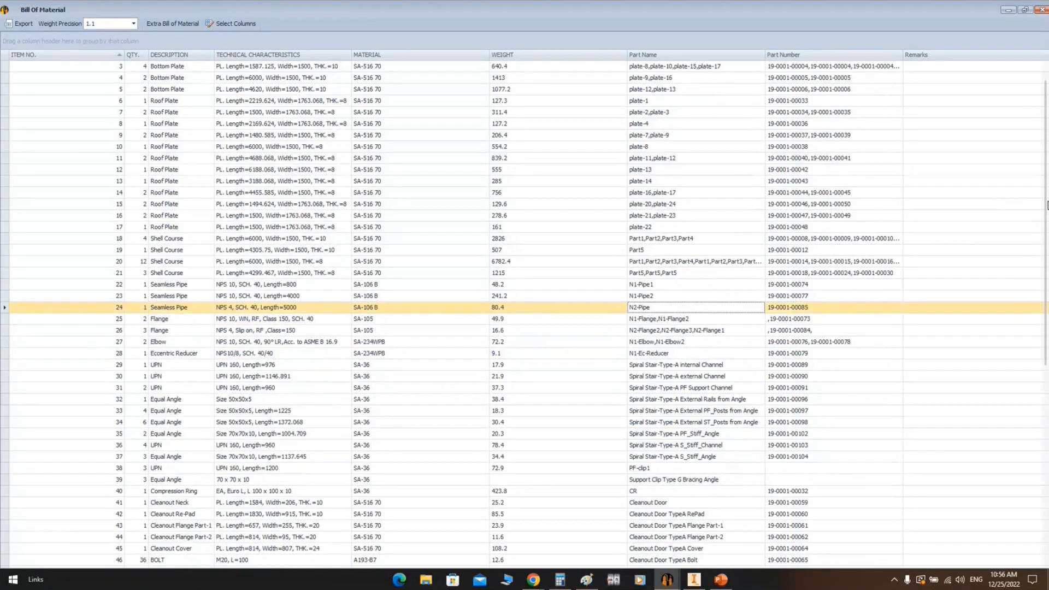
pyautogui.moveTo(1045, 284); pyautogui.dragTo(1030, 113)
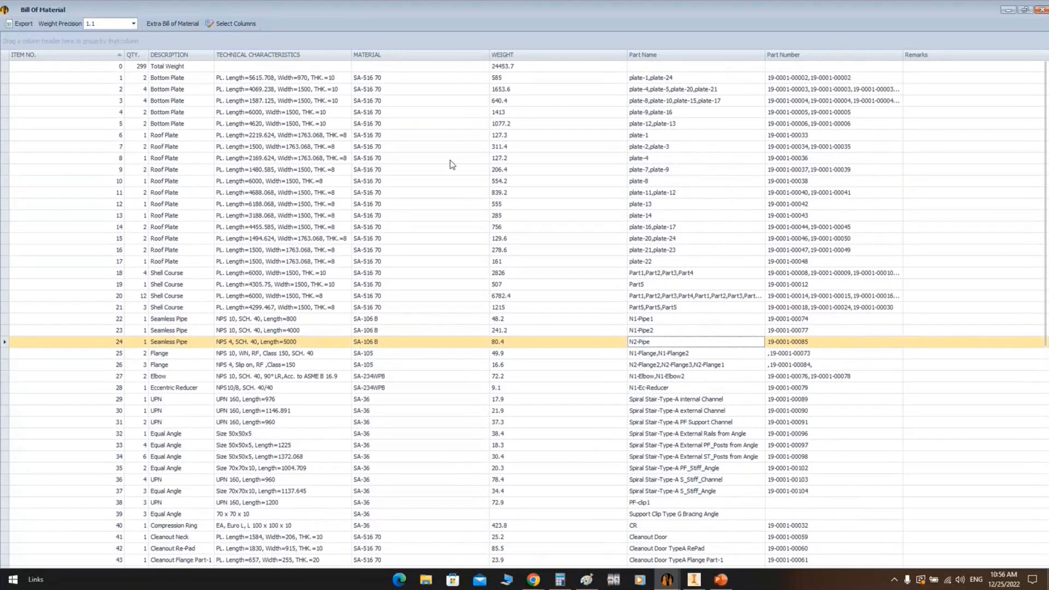
pyautogui.click(511, 66)
pyautogui.click(506, 67)
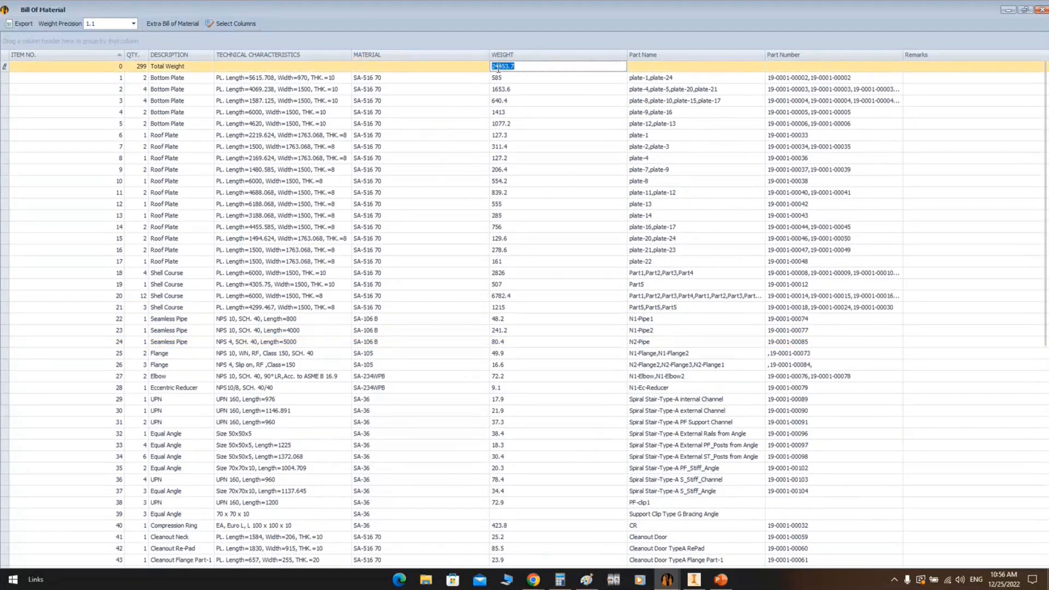
pyautogui.moveTo(499, 67); pyautogui.dragTo(454, 66)
pyautogui.click(1042, 10)
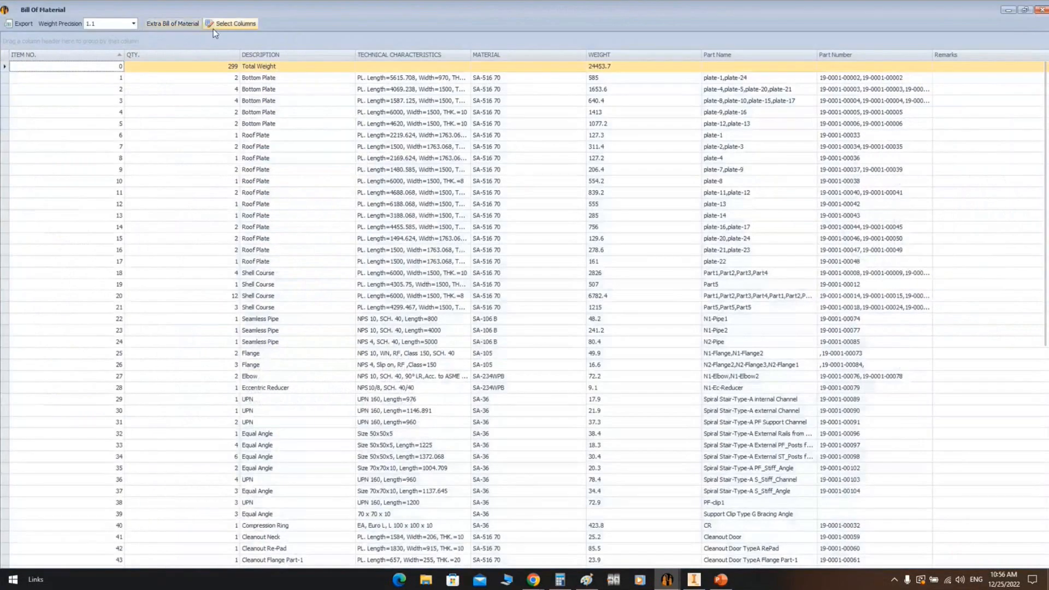
# Export the bill of materials to the Desktop as an Excel file named Tank BOM
pyautogui.click(176, 29)
pyautogui.click(693, 199)
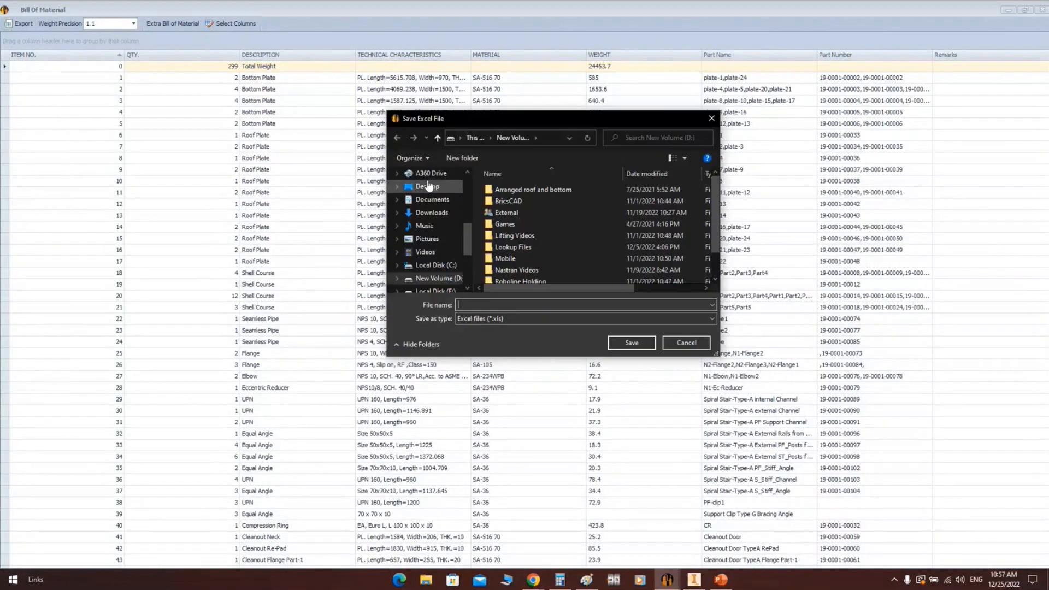
pyautogui.click(427, 186)
pyautogui.click(473, 308)
pyautogui.write('Tank BOM')
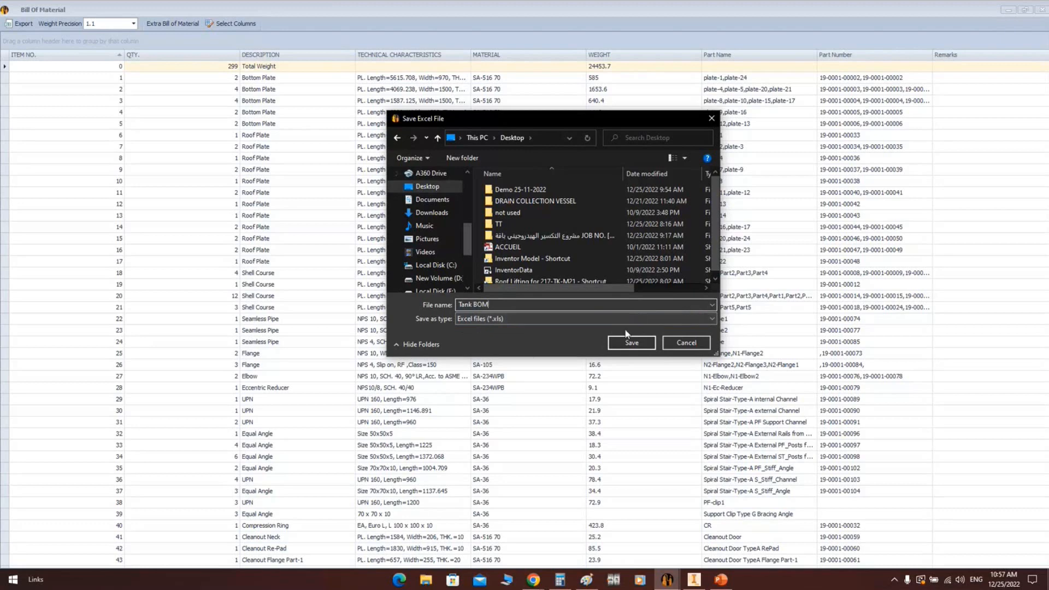
pyautogui.click(631, 344)
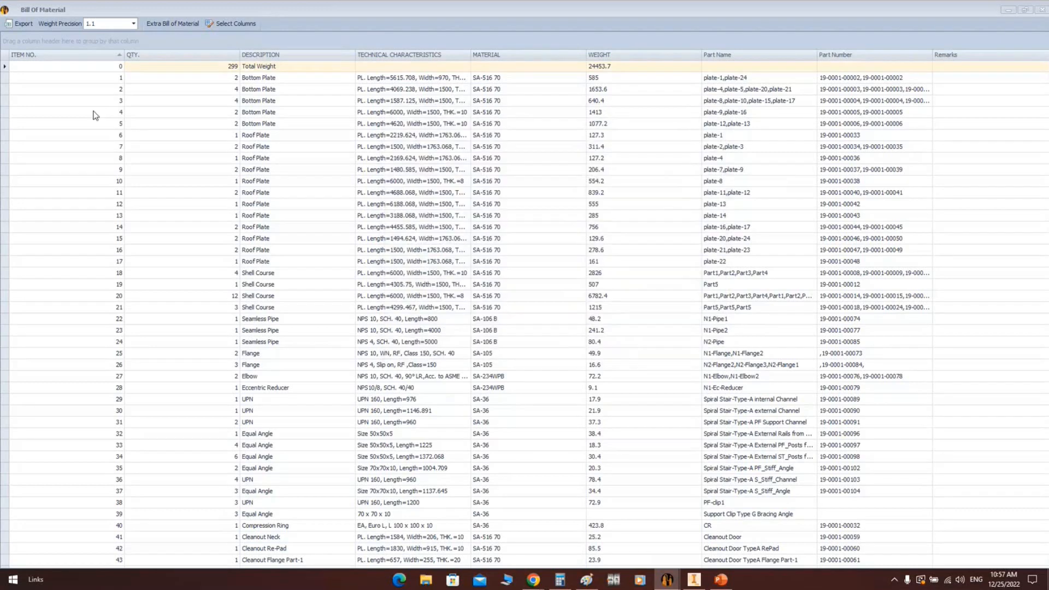
# Close the bill of materials, clear the windows covering the desktop and open the exported Tank BOM workbook in Excel
pyautogui.click(1040, 10)
pyautogui.click(1010, 12)
pyautogui.click(1011, 12)
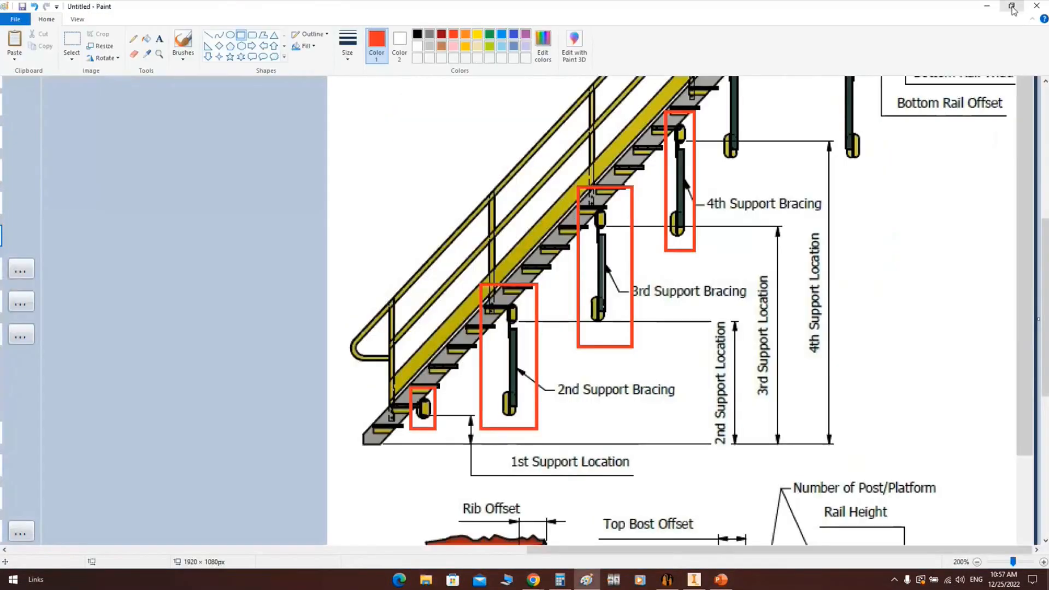
pyautogui.click(992, 10)
pyautogui.click(151, 132)
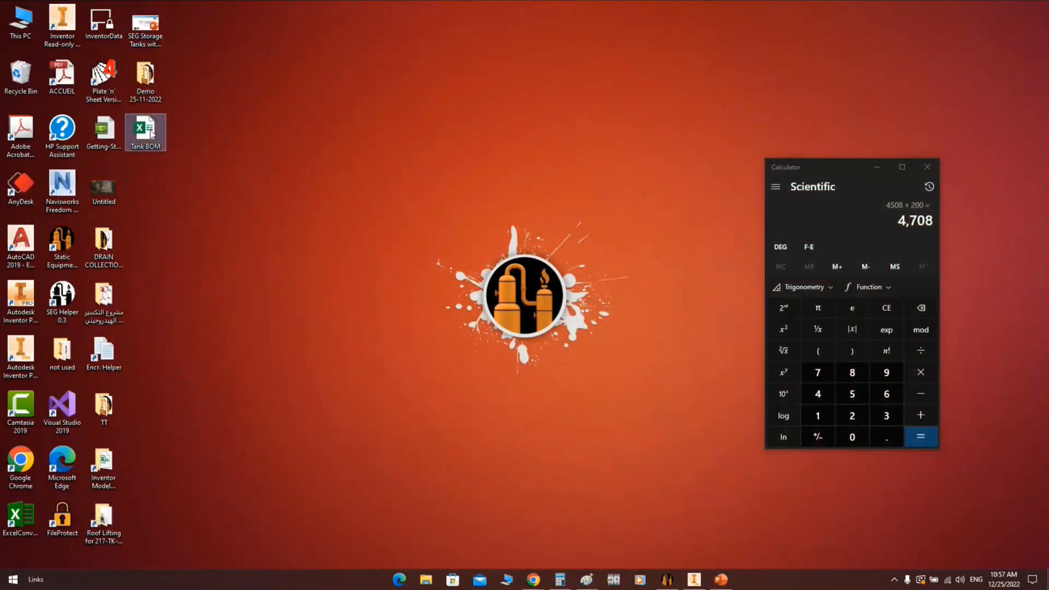
pyautogui.doubleClick(152, 133)
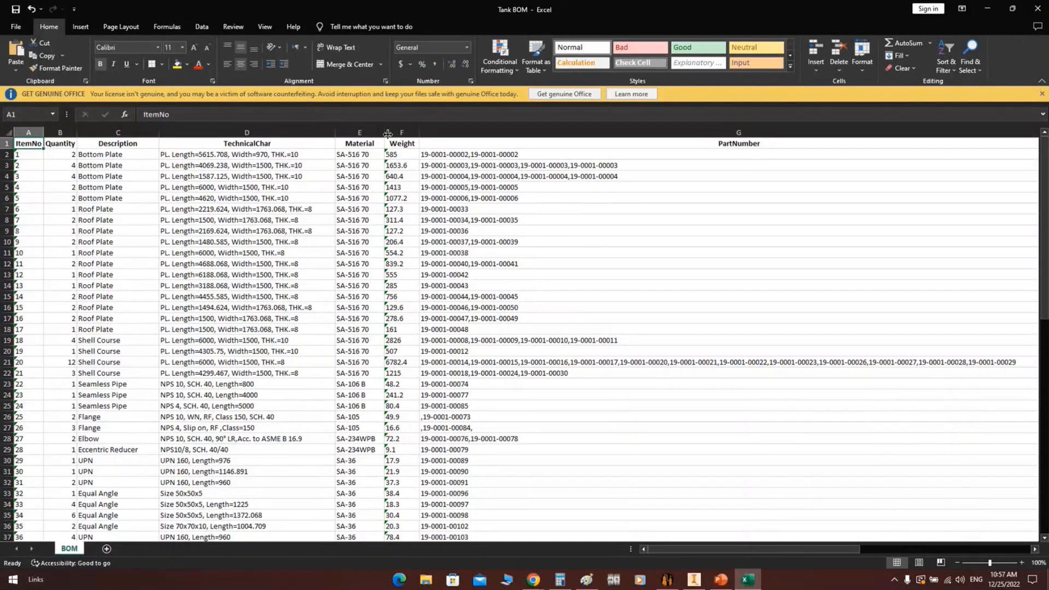
# Autofit the Material and Weight columns, review the BOM sheet down to the Total Weight row and close the workbook
pyautogui.doubleClick(385, 133)
pyautogui.doubleClick(419, 133)
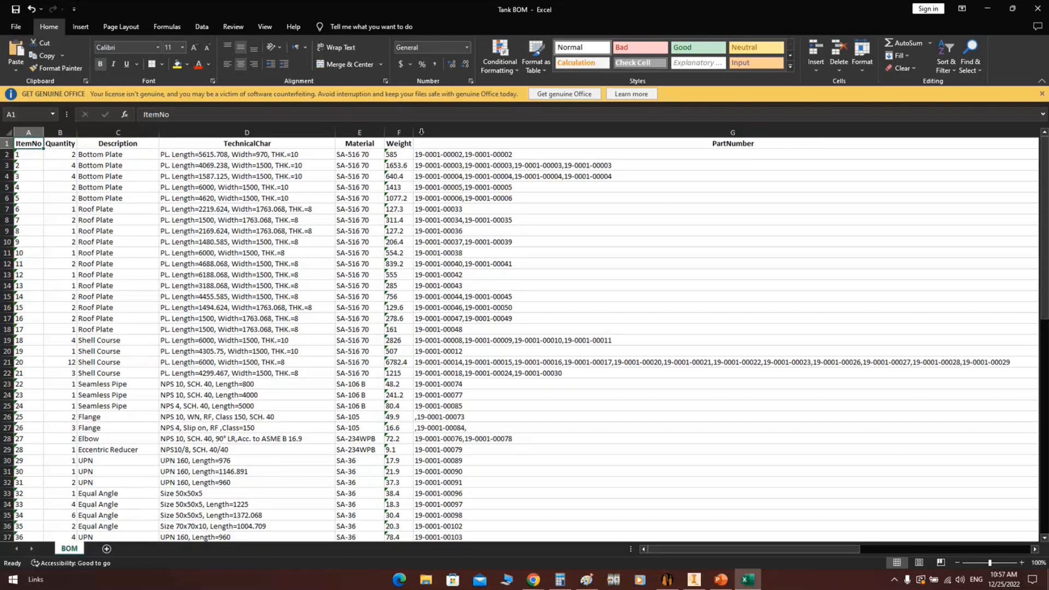
pyautogui.scroll(-15, 445, 301)
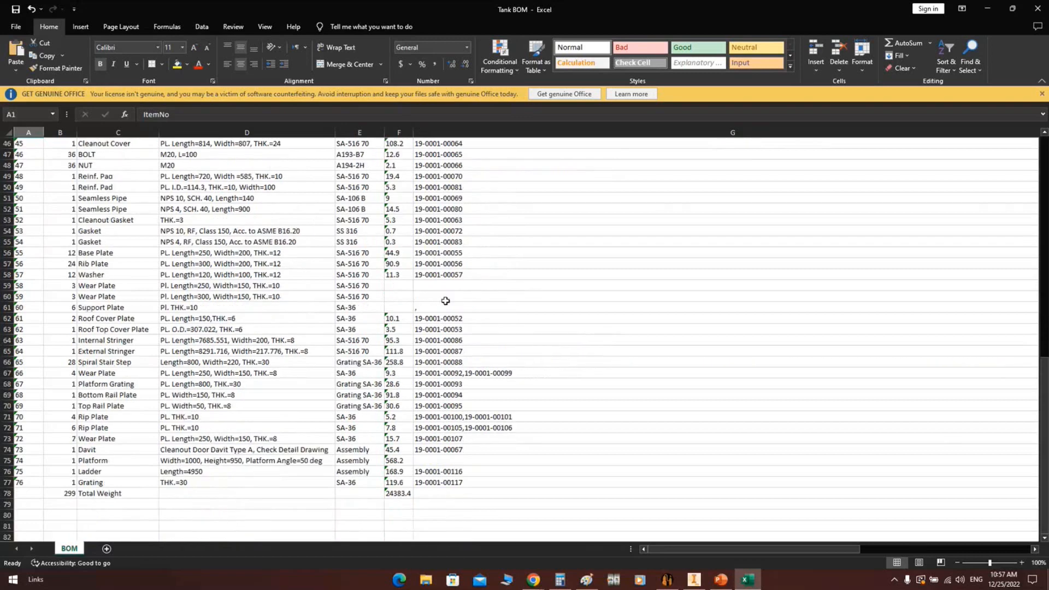
pyautogui.hotkey('ctrl', 'Home')
pyautogui.hotkey('alt', 'F4')
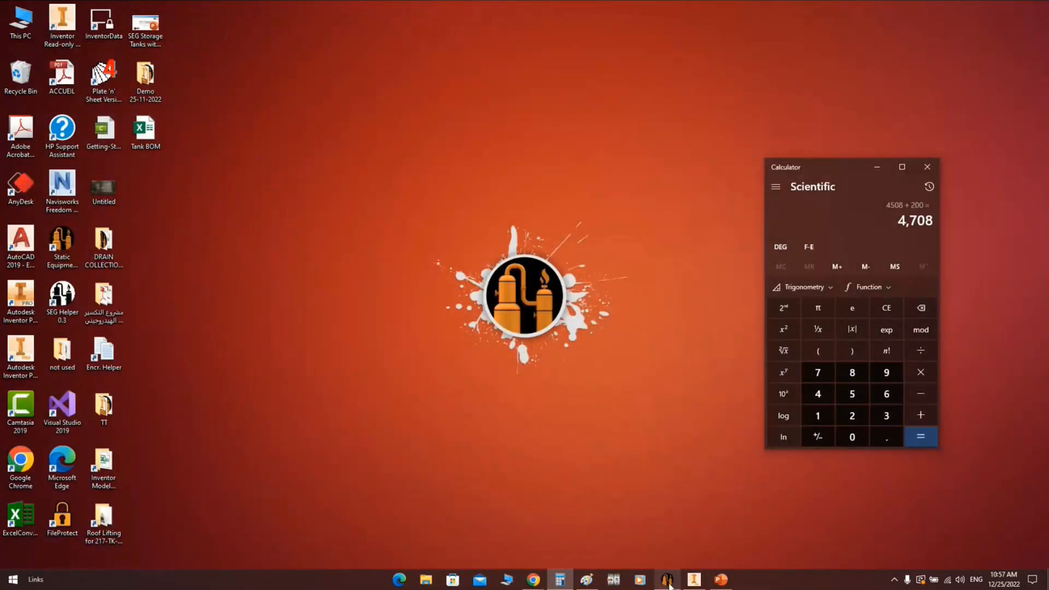
# Bring up Static Equipment Generator, minimise it and reopen the Tank BOM workbook from the desktop in Excel
pyautogui.click(667, 581)
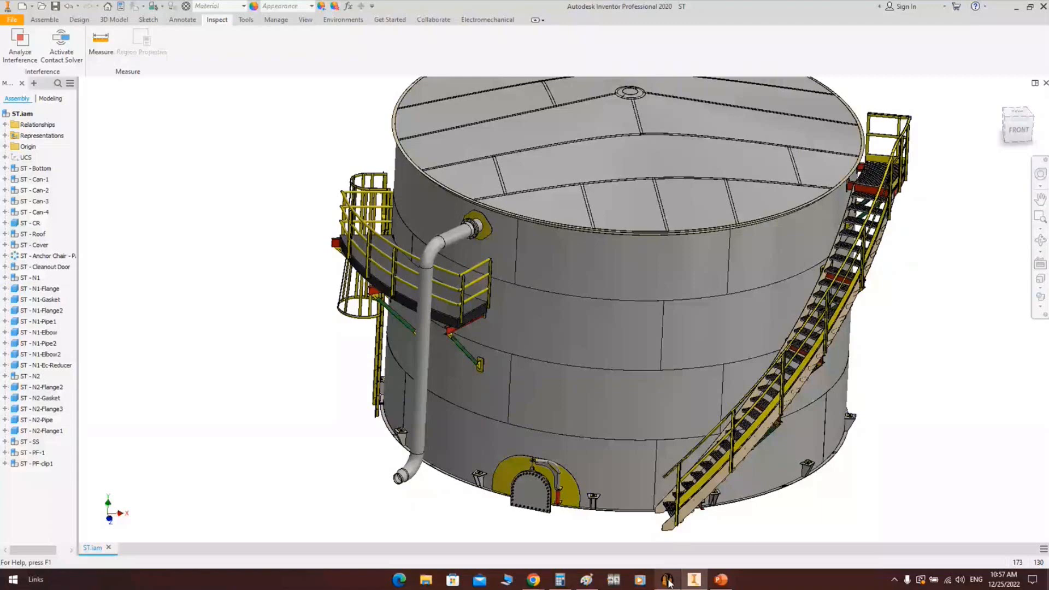
pyautogui.click(667, 580)
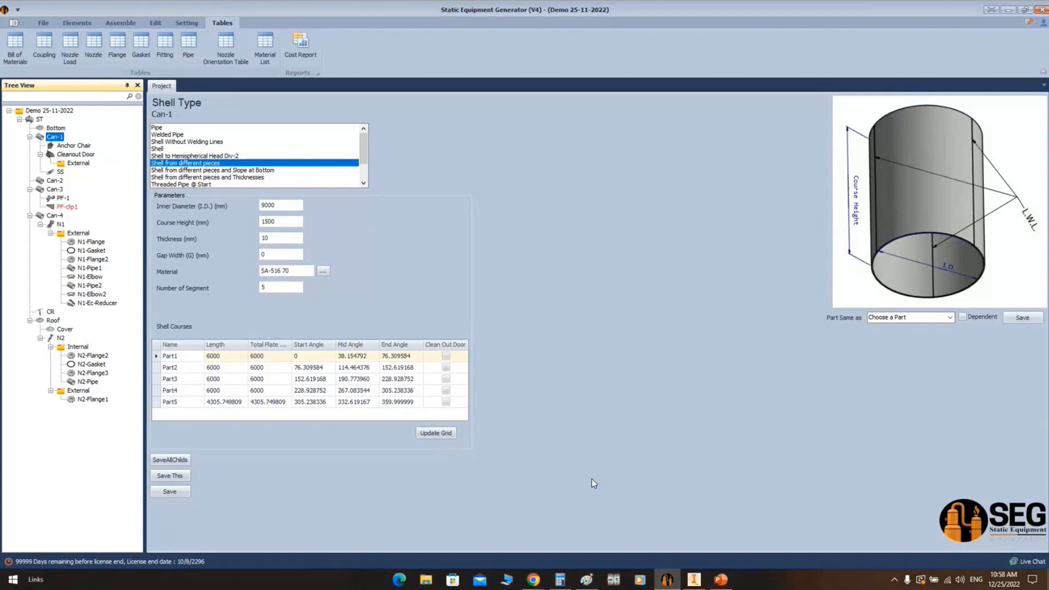
pyautogui.click(1008, 9)
pyautogui.click(1014, 8)
pyautogui.doubleClick(146, 131)
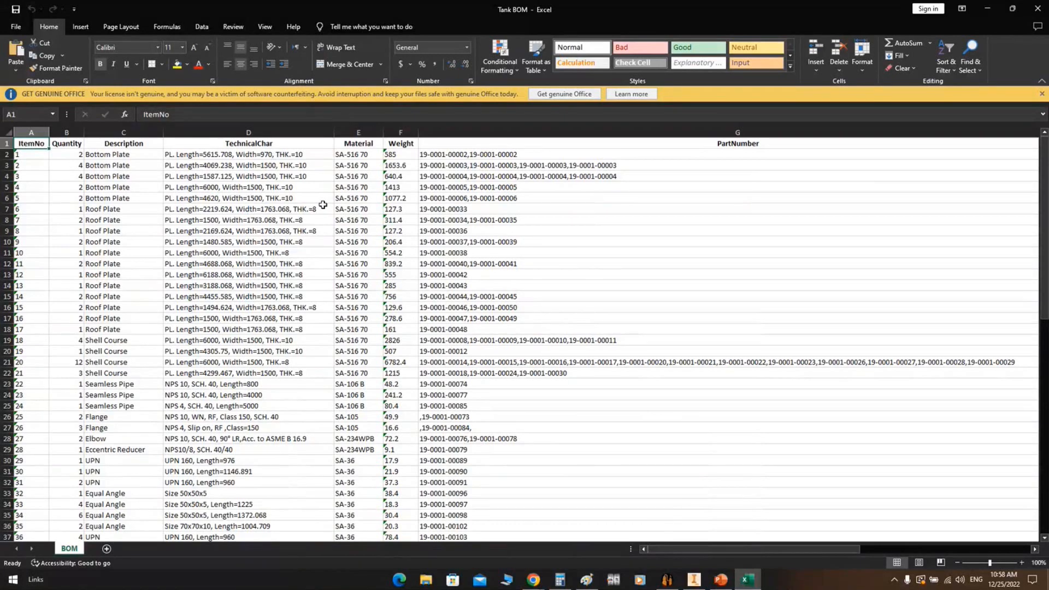
# Switch to Inventor and open the tank's ST - Bottom subassembly from the underside of the ST assembly
pyautogui.click(692, 580)
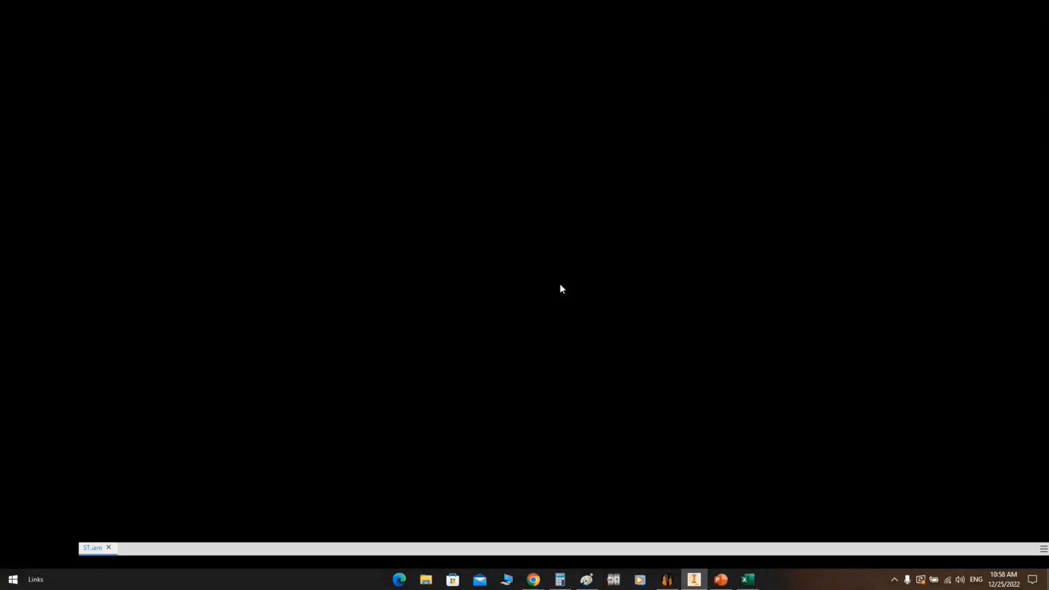
pyautogui.click(1040, 240)
pyautogui.moveTo(656, 367); pyautogui.dragTo(640, 277)
pyautogui.rightClick(640, 276)
pyautogui.click(675, 277)
pyautogui.rightClick(646, 323)
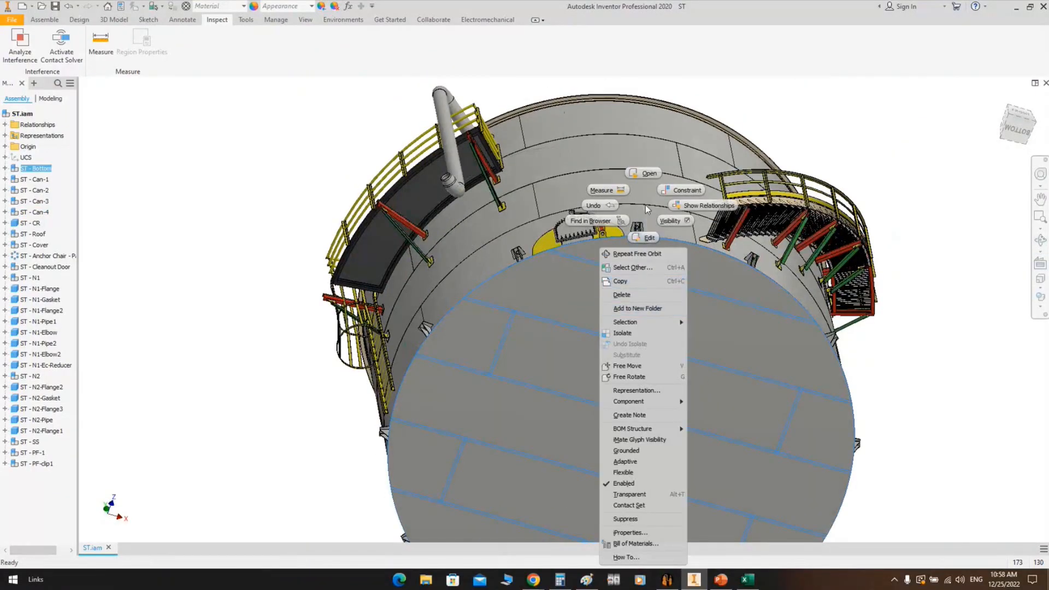
pyautogui.click(646, 174)
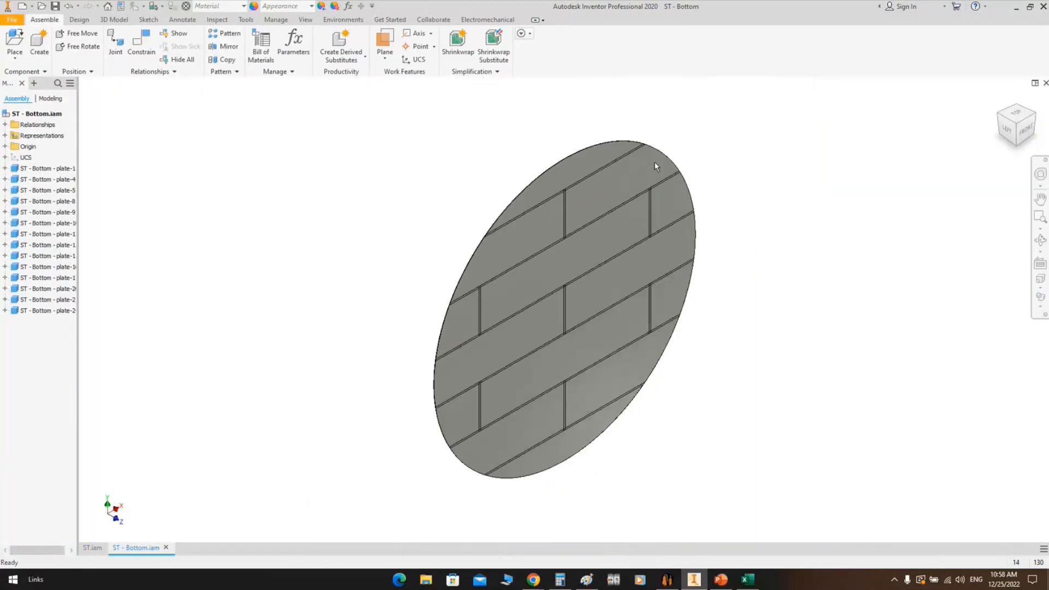
# Create a nest from the ST - Bottom assembly using the Standard (mm).inest template
pyautogui.rightClick(27, 112)
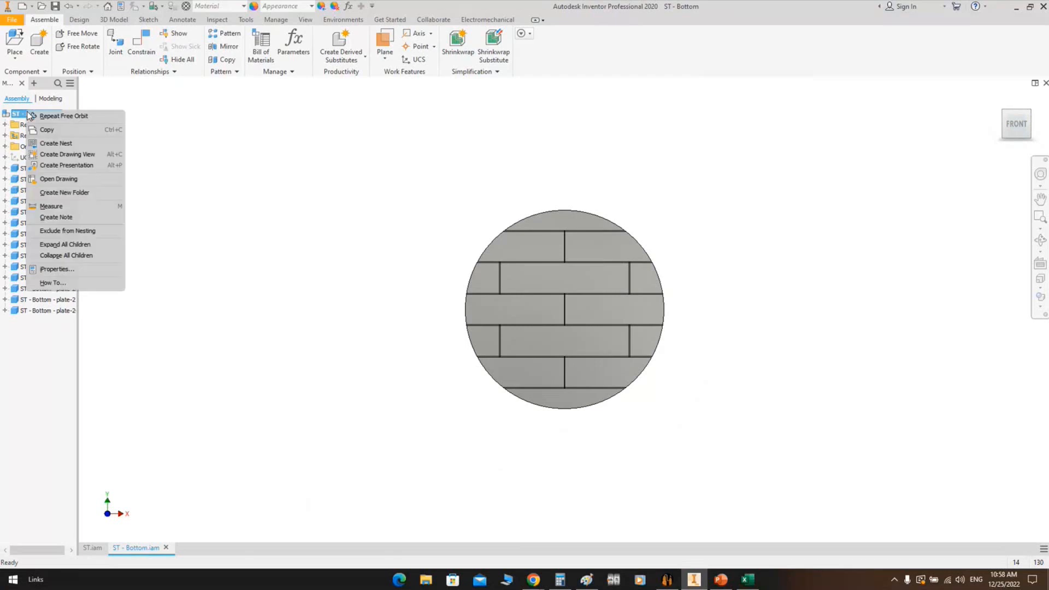
pyautogui.click(65, 144)
pyautogui.click(578, 267)
pyautogui.click(577, 293)
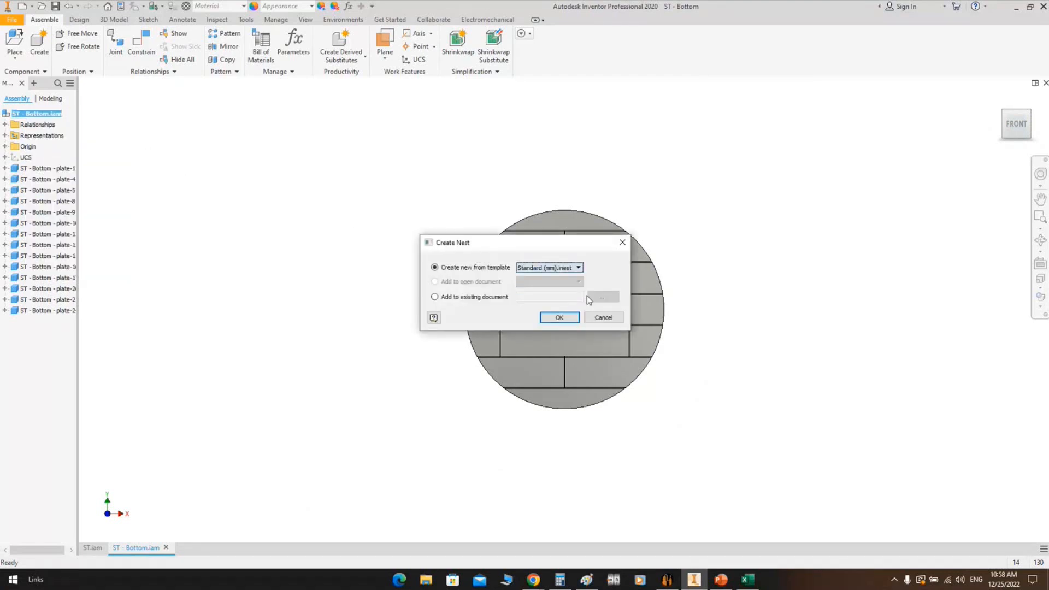
pyautogui.click(560, 317)
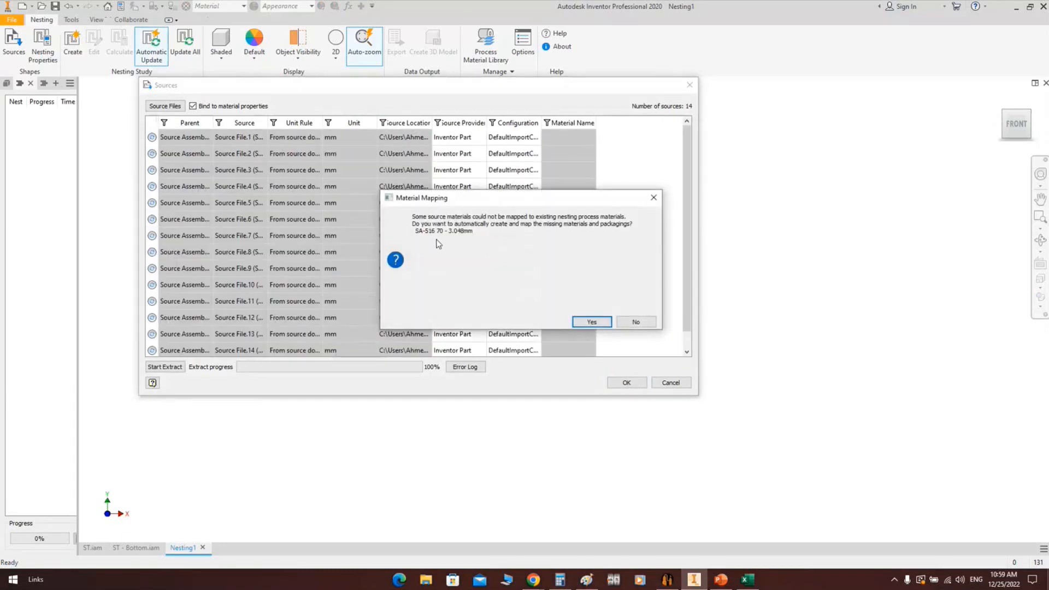
# Automatically create and map the missing nesting process material SA-516 70 - 3.048mm
pyautogui.click(589, 323)
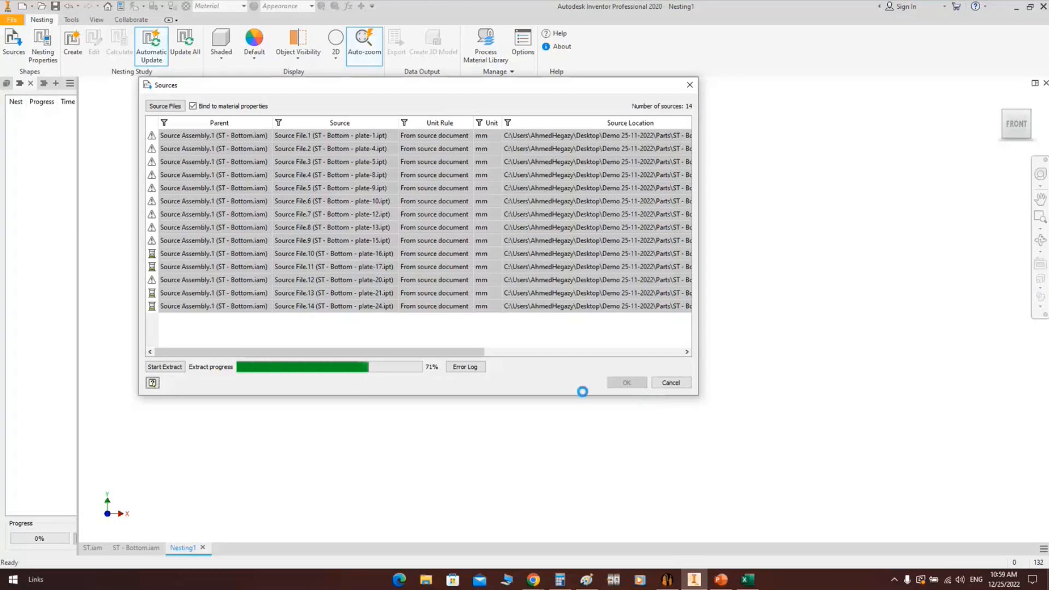
# Switch to the SEG Storage Tanks presentation in PowerPoint, view the Plate Nesting slide and play the video on slide 22
pyautogui.press('super')
pyautogui.click(220, 279)
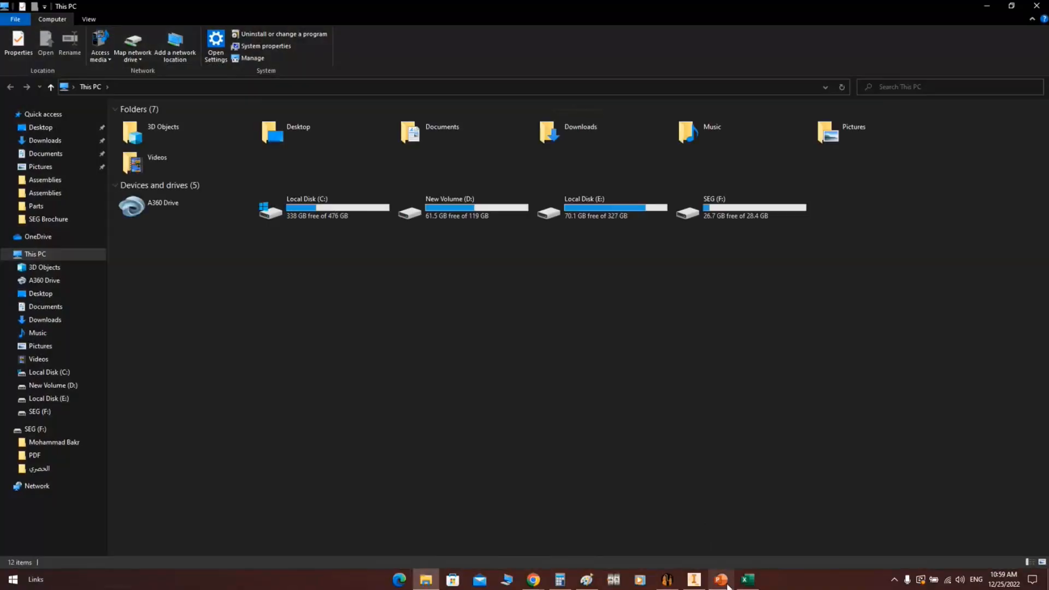
pyautogui.click(722, 580)
pyautogui.click(109, 361)
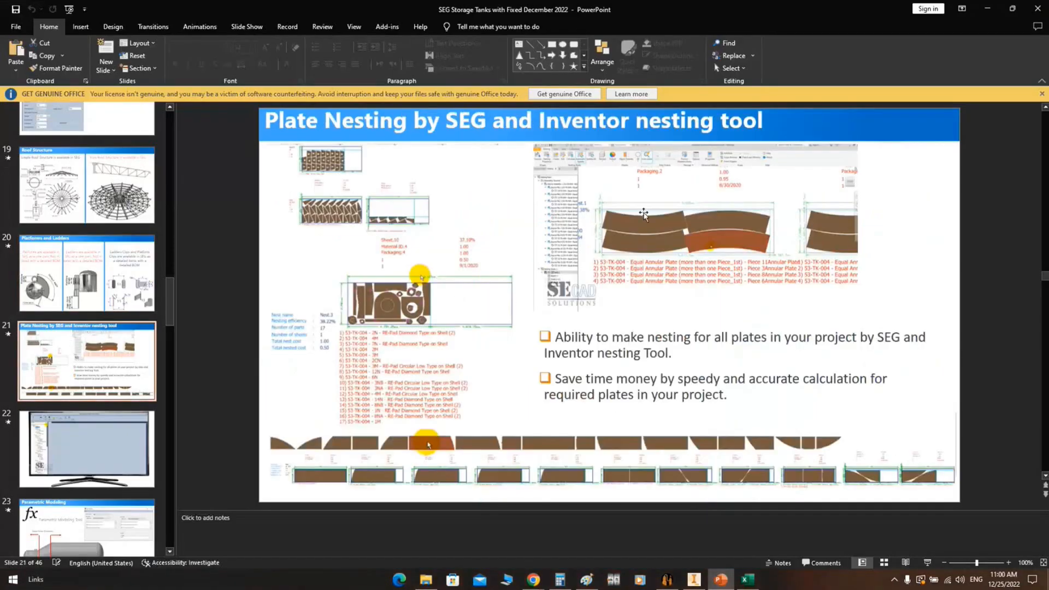
pyautogui.click(115, 435)
pyautogui.click(332, 448)
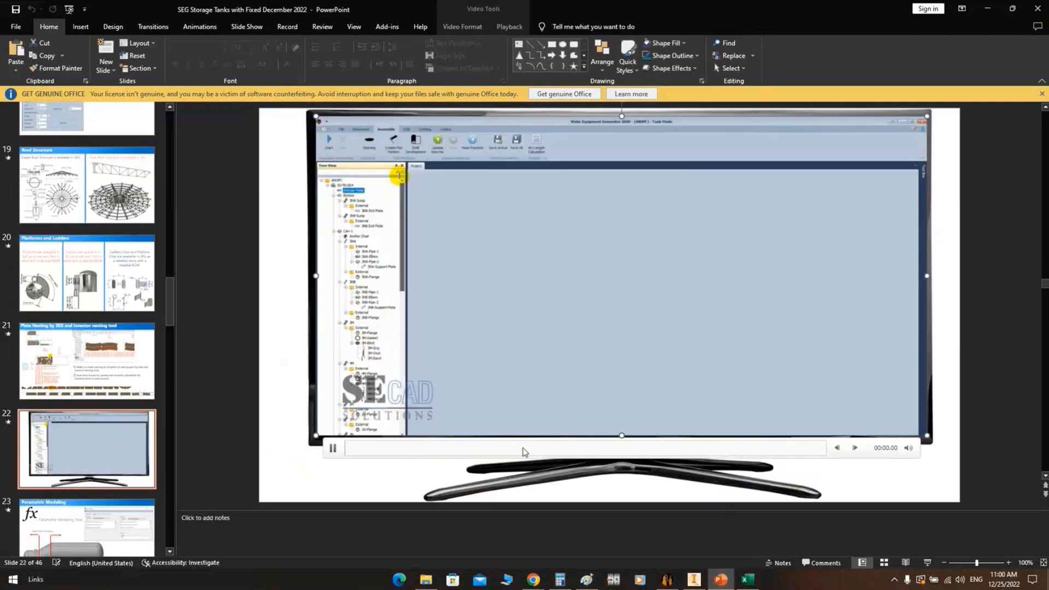
# Skim the slide 22 video through its nested bottom-plate sheets to the HTML report, pausing along the way, and minimise PowerPoint
pyautogui.click(502, 452)
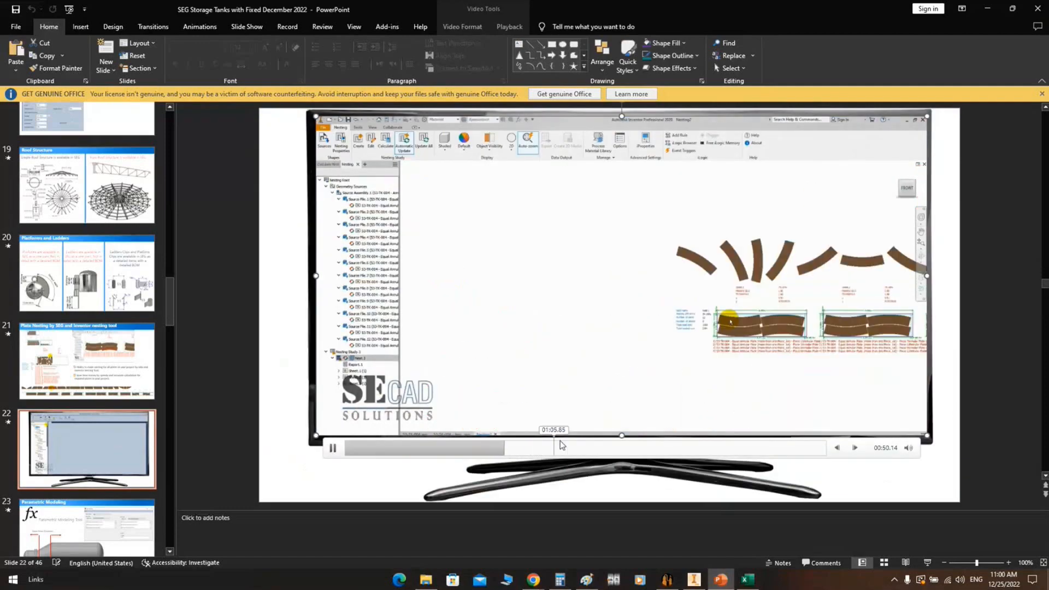
pyautogui.moveTo(519, 452); pyautogui.dragTo(649, 449)
pyautogui.click(685, 451)
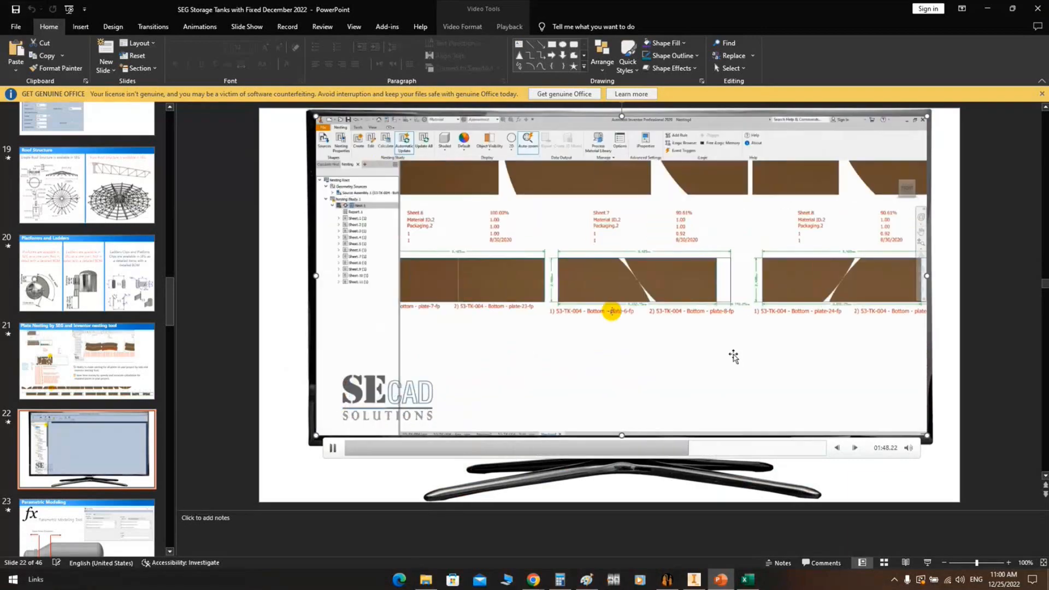
pyautogui.click(332, 447)
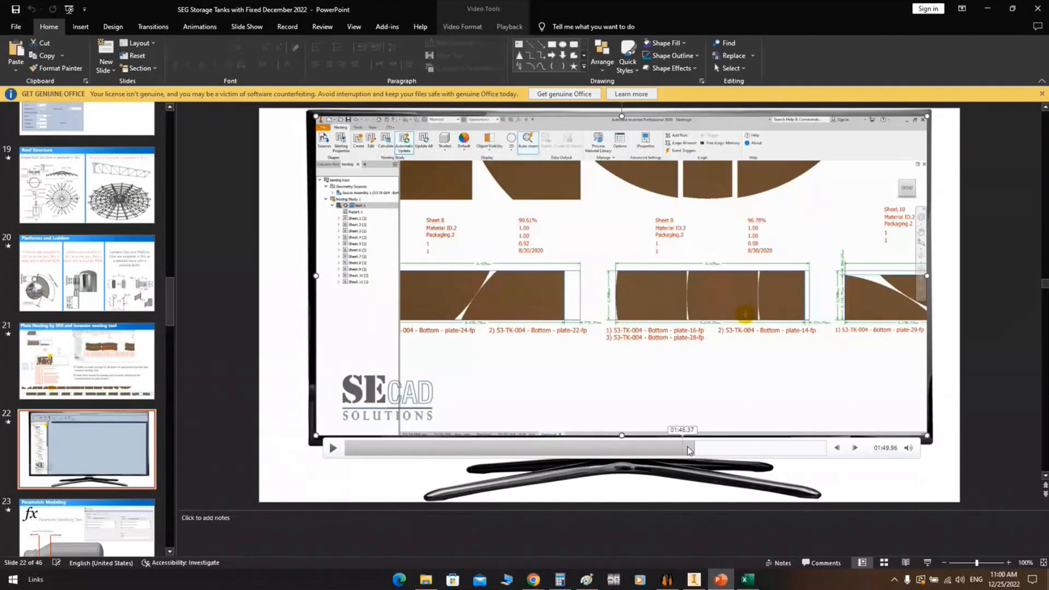
pyautogui.click(718, 449)
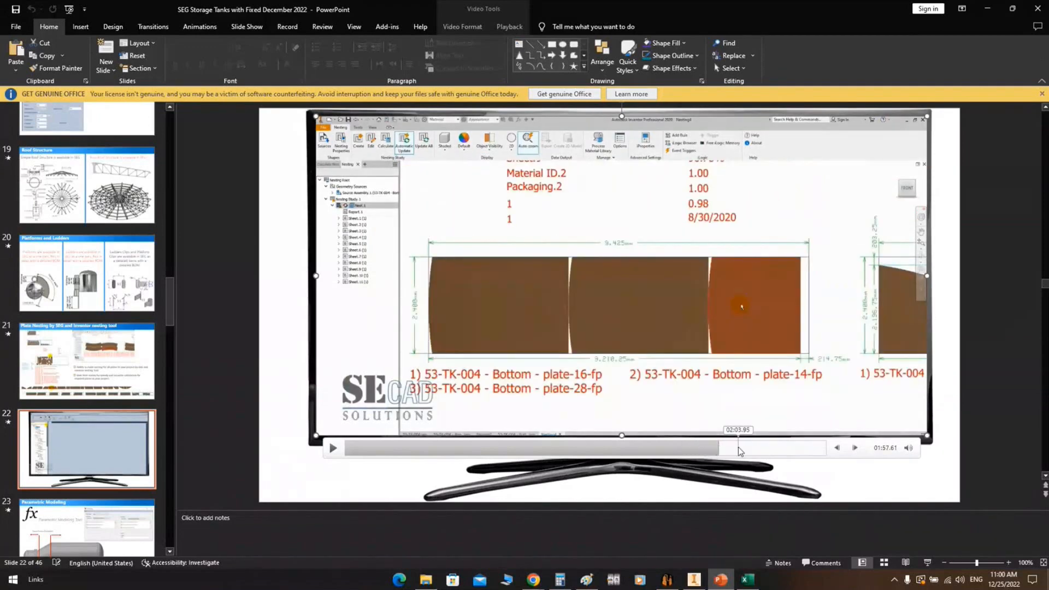
pyautogui.click(739, 448)
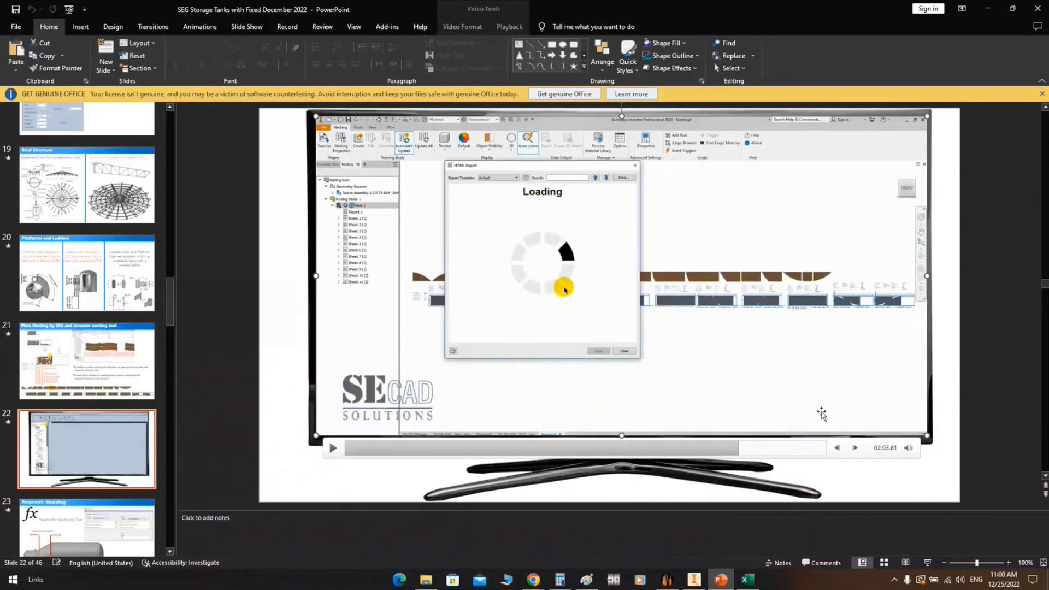
pyautogui.click(989, 10)
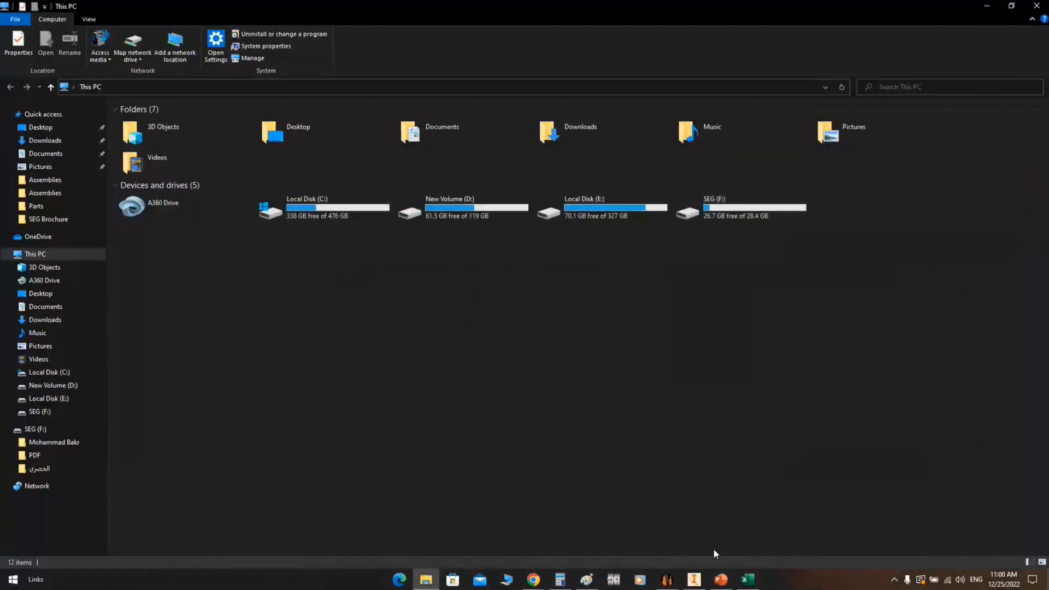
# Switch to Inventor, cancel the nesting Sources setup and close the Nesting1 and ST - Bottom documents
pyautogui.click(686, 582)
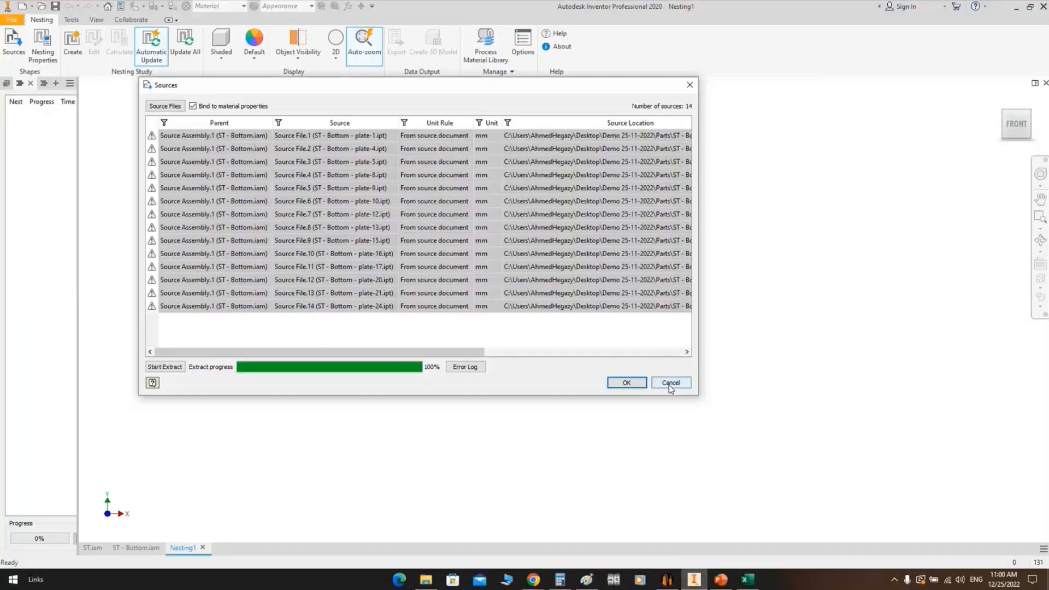
pyautogui.click(668, 383)
pyautogui.click(1045, 83)
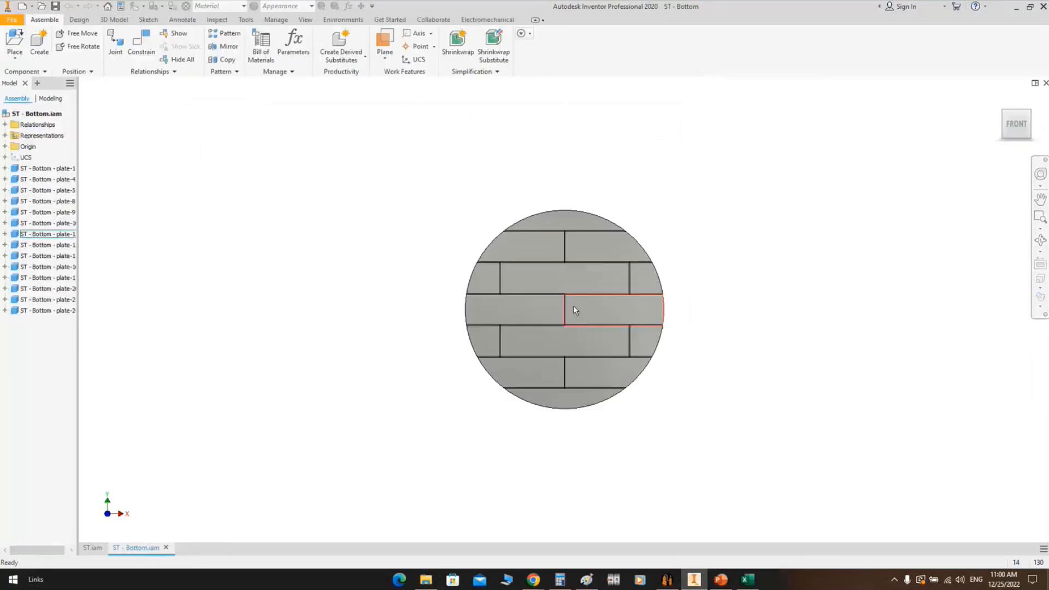
pyautogui.click(1045, 83)
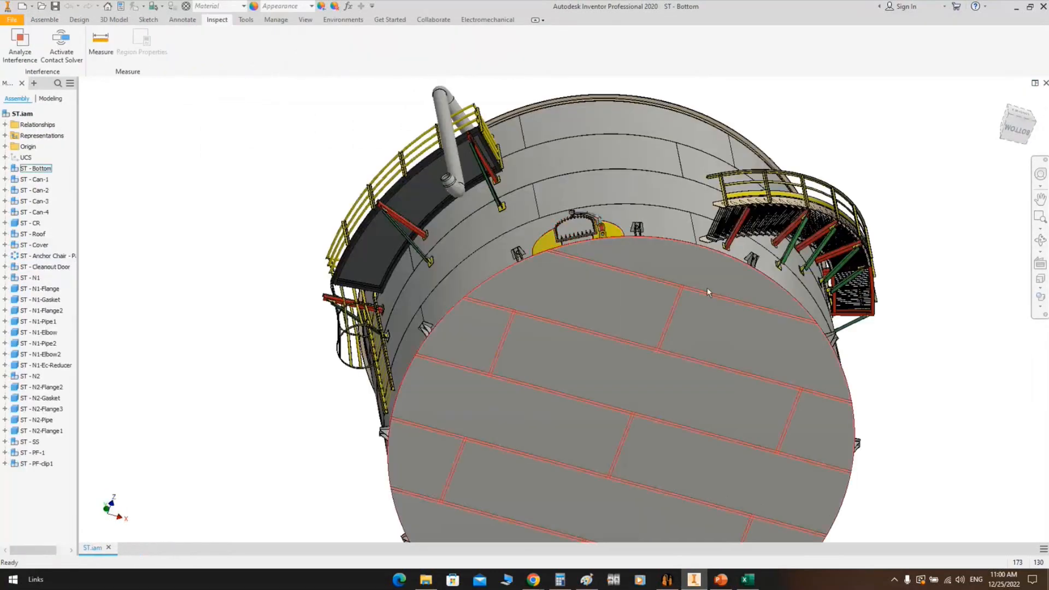
# Orbit the ST assembly from its underside to an upright view and examine the whole tank with its platform, stair and nozzles
pyautogui.click(1040, 240)
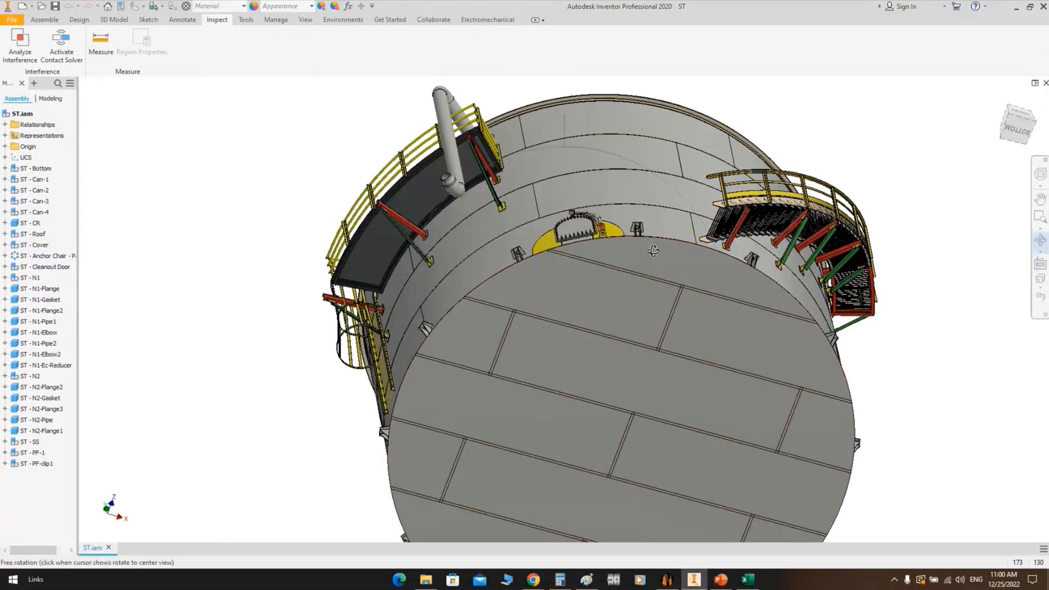
pyautogui.moveTo(654, 250); pyautogui.dragTo(606, 371)
pyautogui.scroll(-2, 572, 316)
pyautogui.rightClick(572, 262)
pyautogui.click(610, 262)
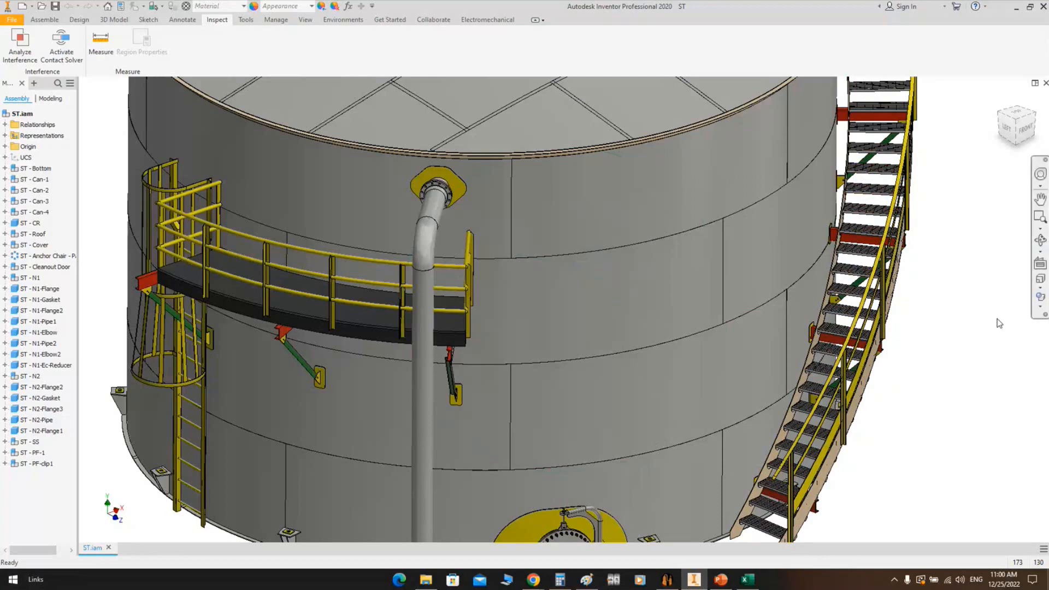
pyautogui.scroll(3, 1000, 323)
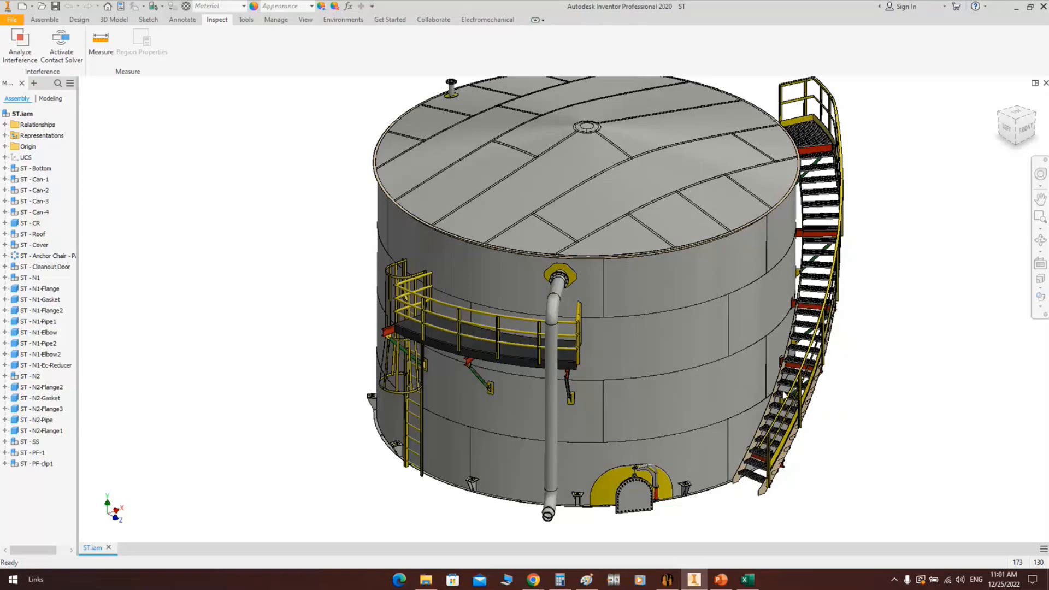
# In File Explorer, browse from Central Workshop on drive E: through 2nd Rev By TEAM and Nesting to the WR02 NEST SHEETS folder
pyautogui.click(427, 579)
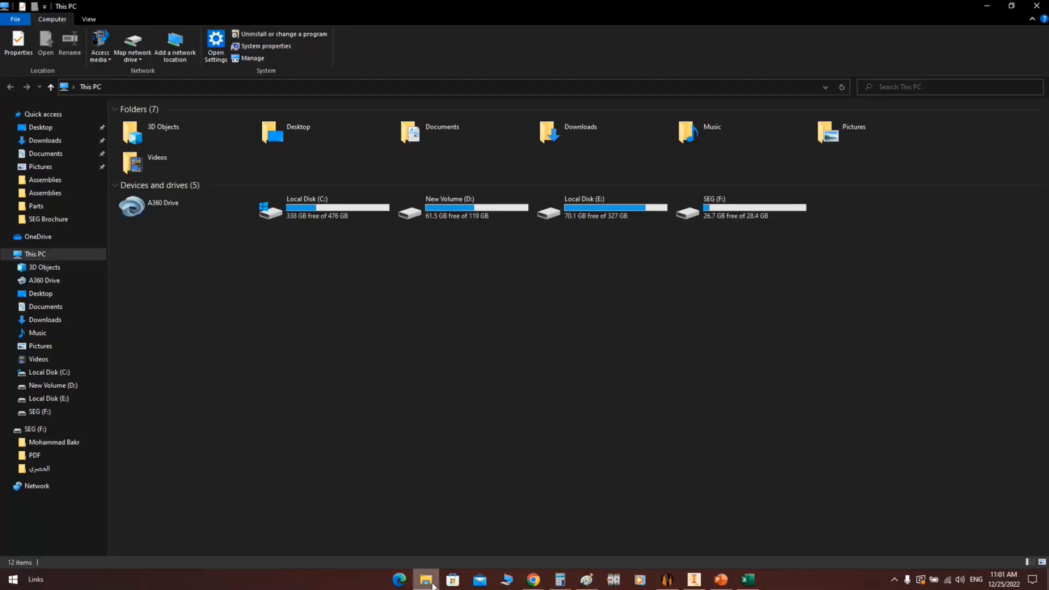
pyautogui.doubleClick(625, 219)
pyautogui.doubleClick(338, 174)
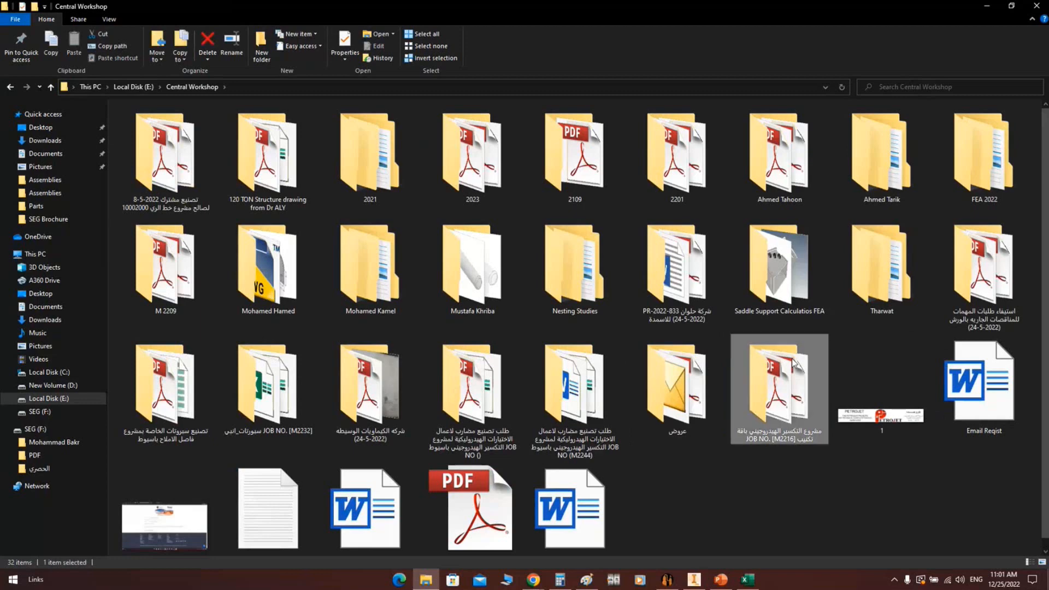
pyautogui.doubleClick(794, 363)
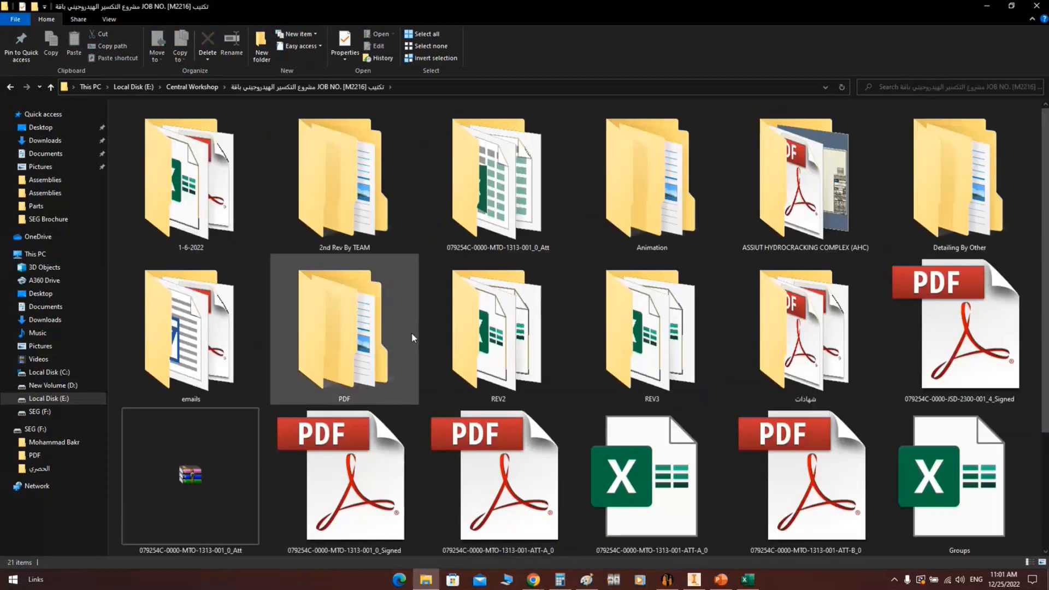
pyautogui.doubleClick(375, 212)
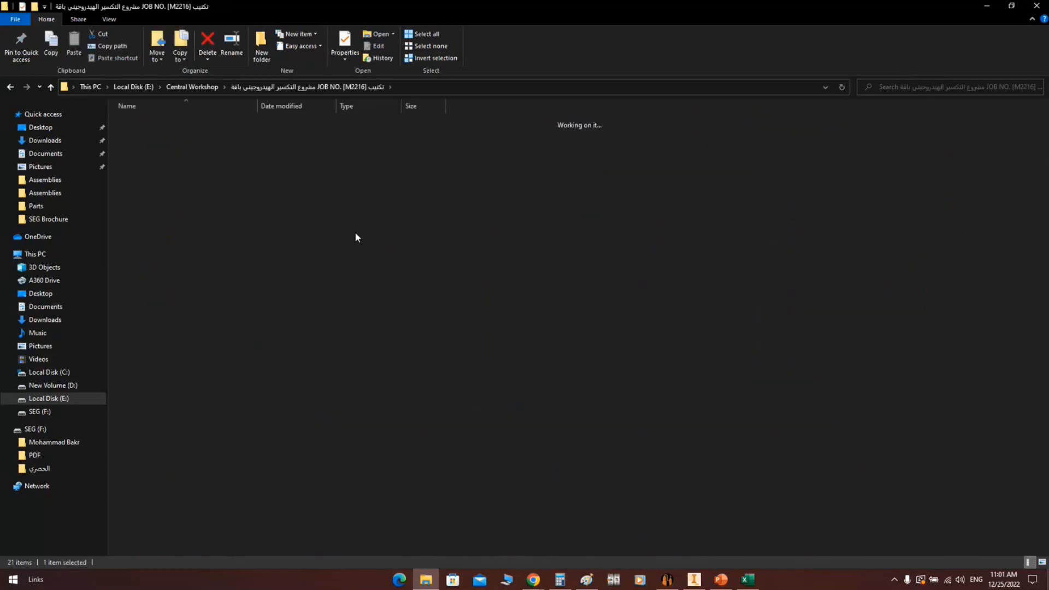
pyautogui.click(147, 179)
pyautogui.doubleClick(149, 180)
pyautogui.click(156, 133)
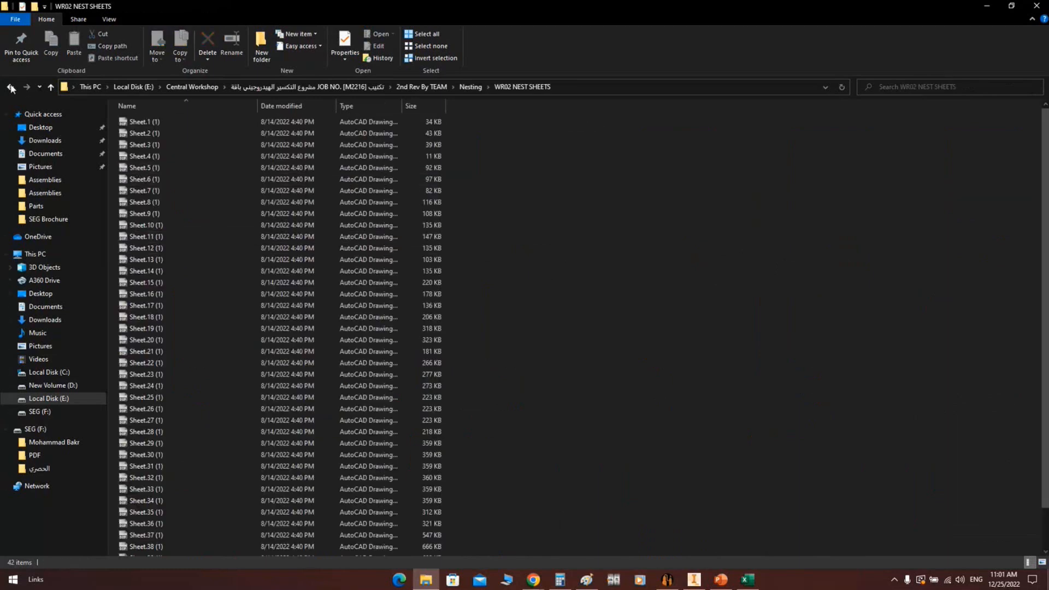
# Go back to the Nesting folder, browse to LR01's SA516-60 (15 mm) folder and open the SA516-60 (15 mm) PDF
pyautogui.click(11, 87)
pyautogui.doubleClick(143, 122)
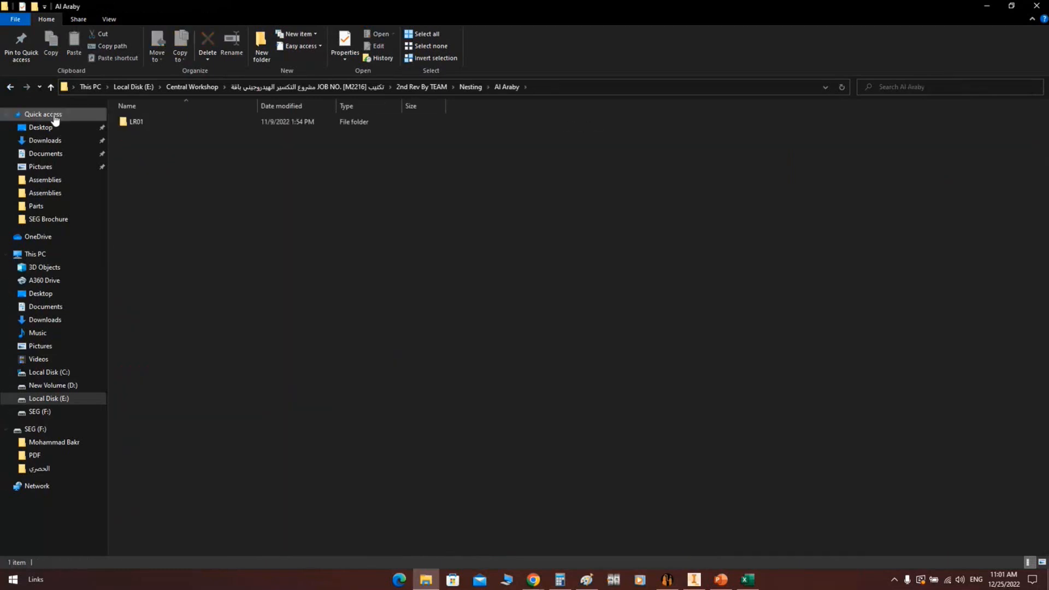
pyautogui.click(11, 87)
pyautogui.doubleClick(126, 124)
pyautogui.doubleClick(133, 122)
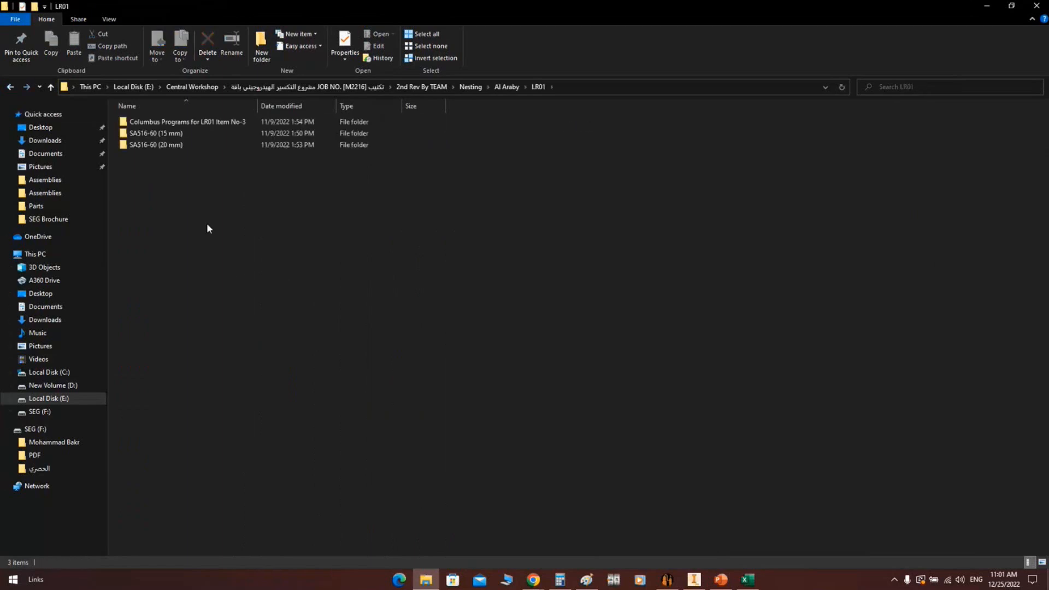
pyautogui.click(178, 124)
pyautogui.doubleClick(166, 134)
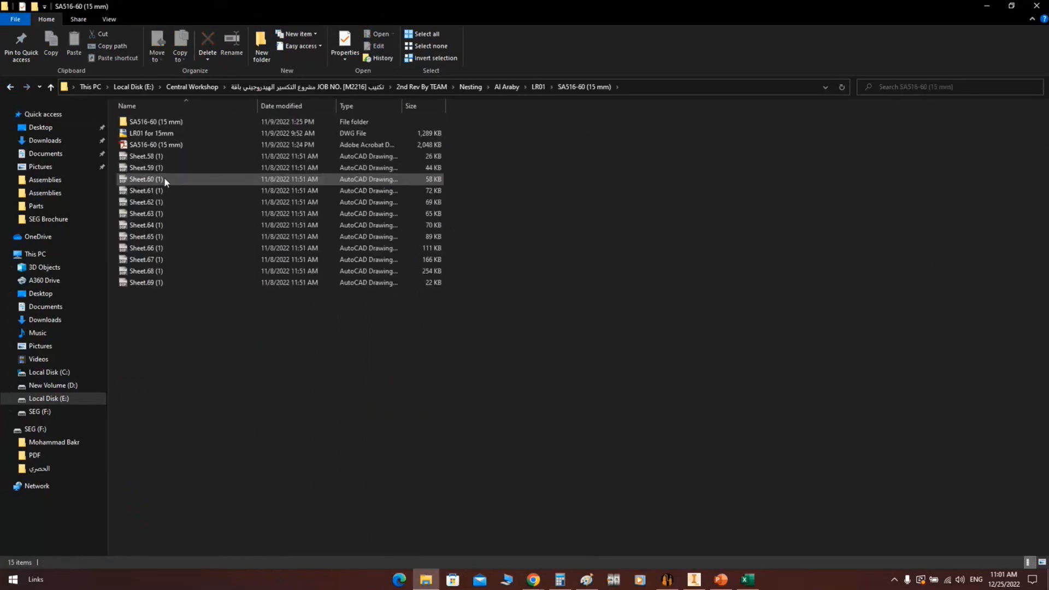
pyautogui.doubleClick(157, 145)
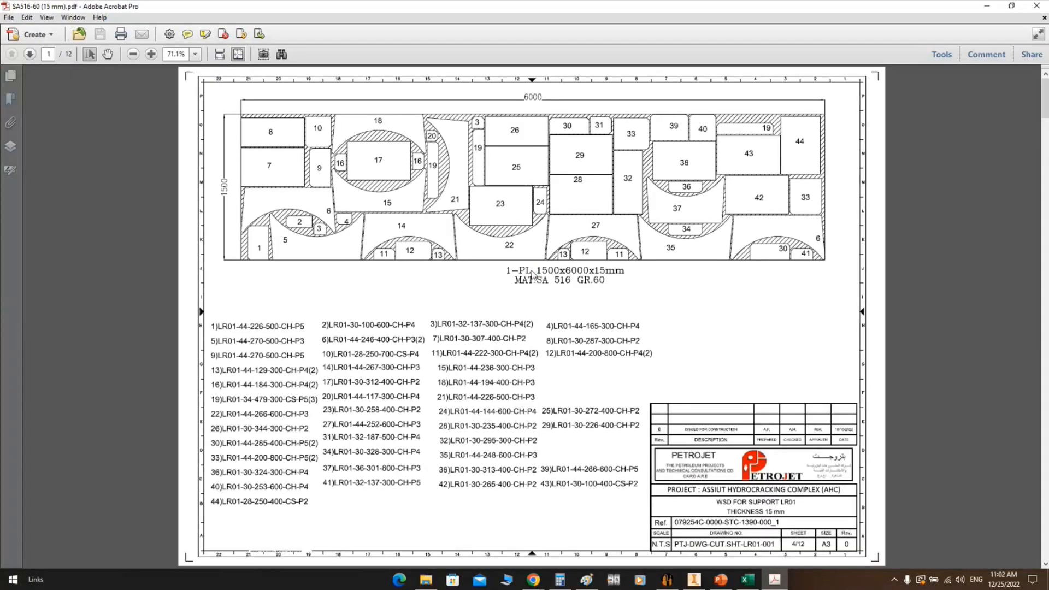
# Page through the SA516-60 (15 mm) PDF and examine a nested plate layout and its part list up close
pyautogui.scroll(-7, 532, 275)
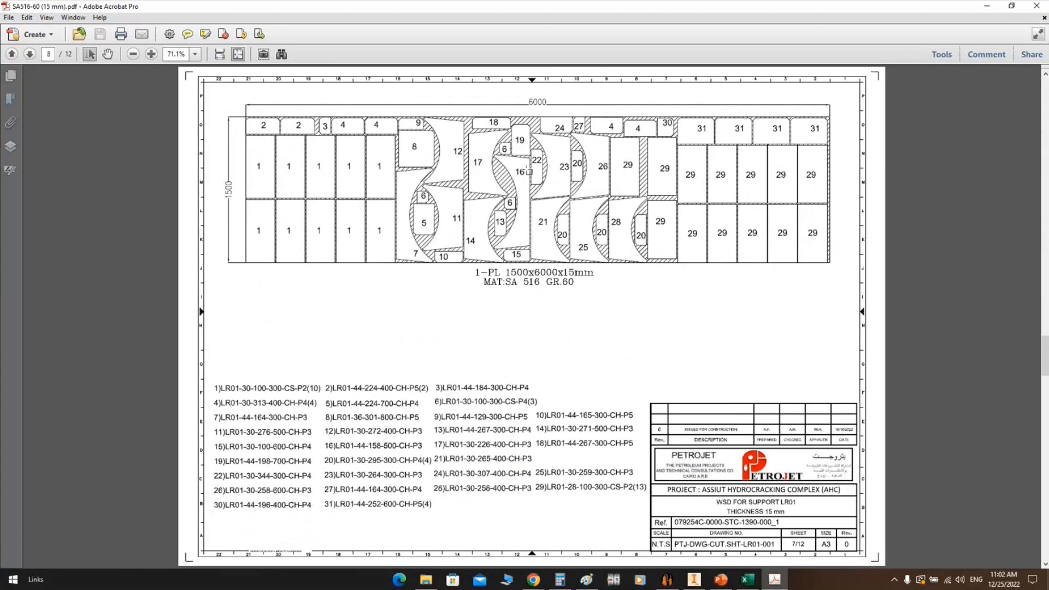
pyautogui.keyDown('ctrl'); pyautogui.scroll(3, 539, 183); pyautogui.keyUp('ctrl')
pyautogui.scroll(1, 615, 212)
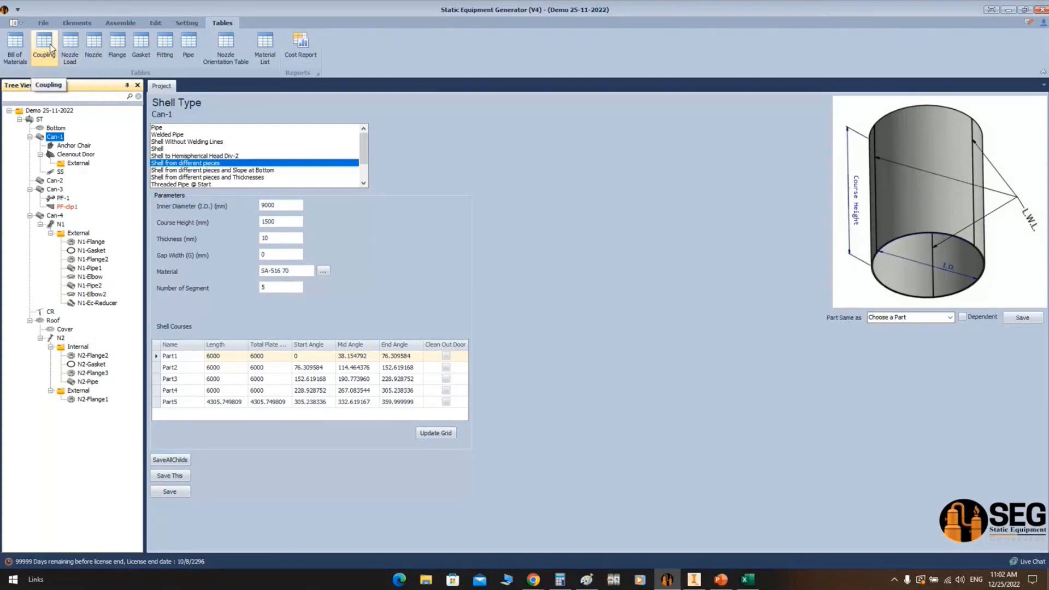
# In Static Equipment Generator, view the Coupling table and the Nozzle Load table, closing each one
pyautogui.click(45, 49)
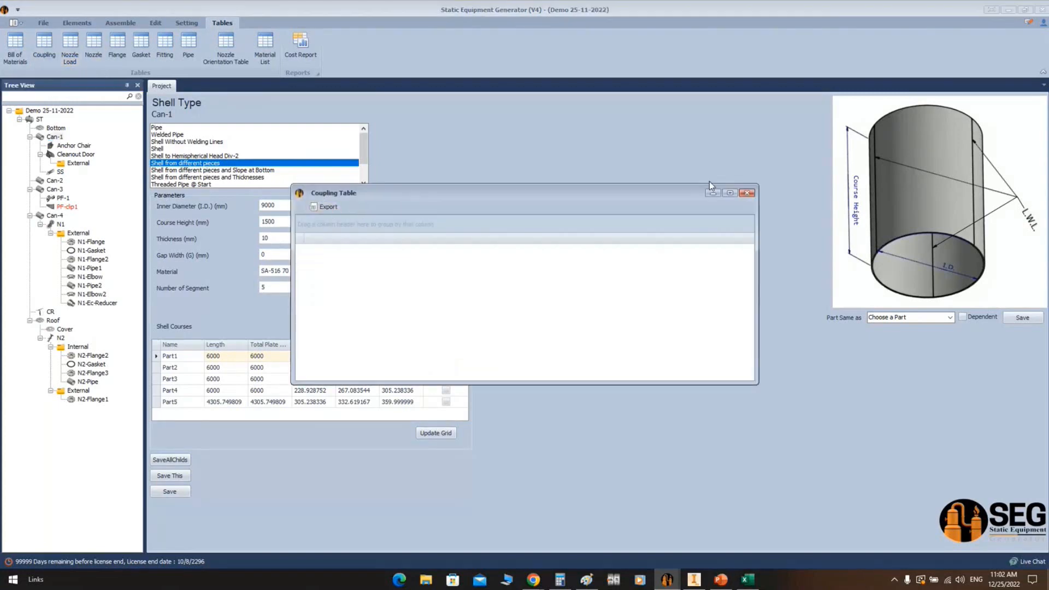
pyautogui.click(746, 193)
pyautogui.click(70, 49)
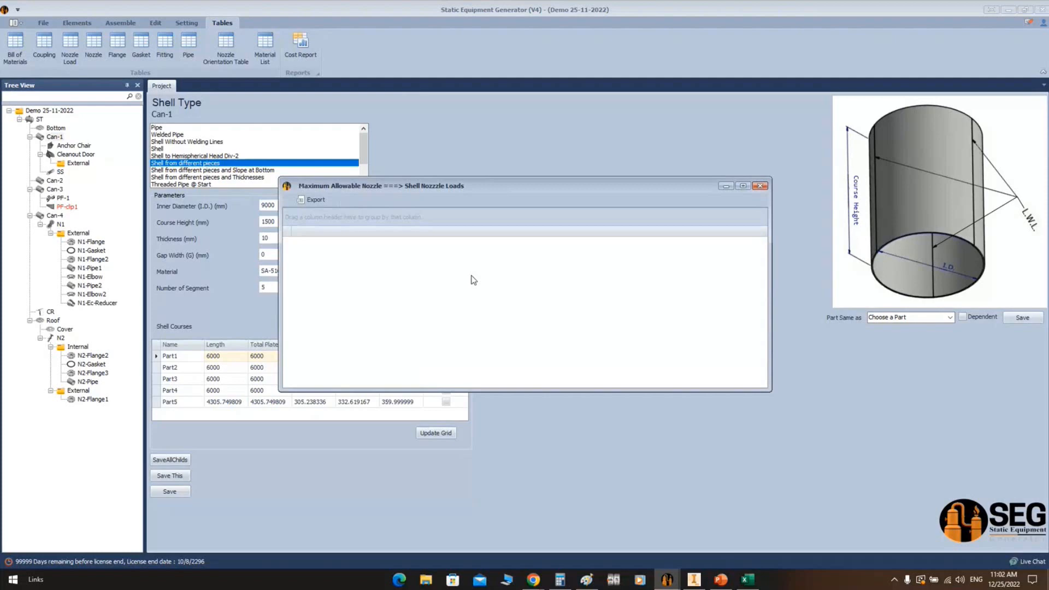
pyautogui.click(759, 186)
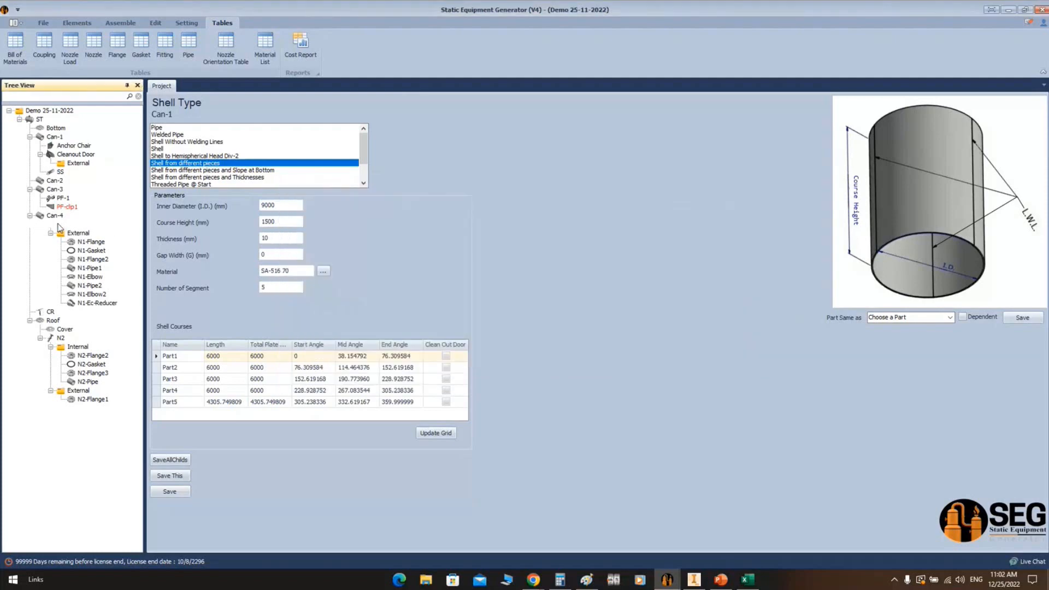
# Enable the nozzle load on nozzle N1 and set P to 10 kN, Vc to 50 kN and Ml to 50 kN.m
pyautogui.click(59, 224)
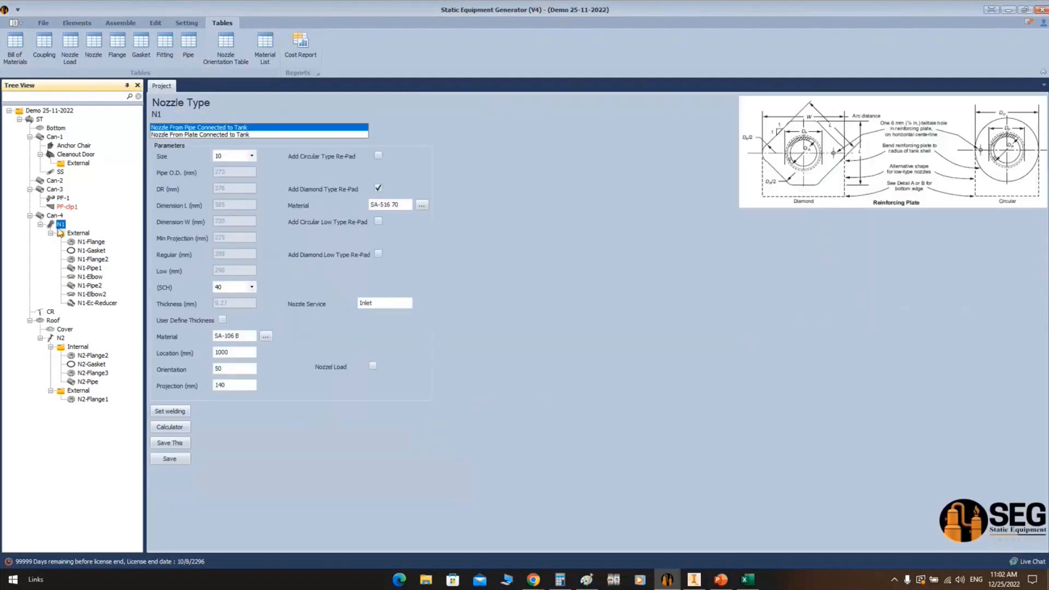
pyautogui.click(372, 366)
pyautogui.click(388, 383)
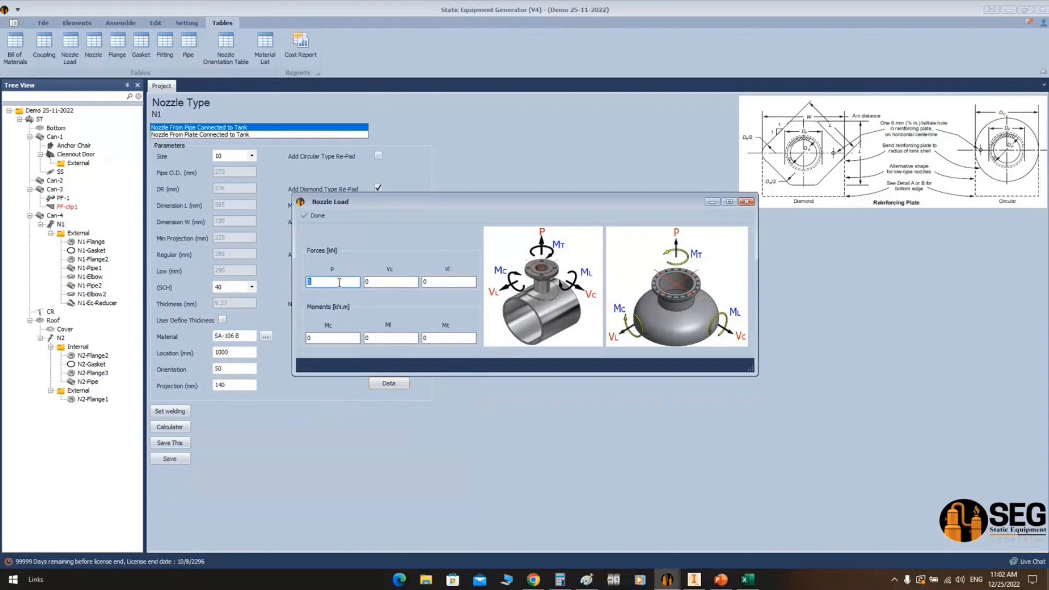
pyautogui.write('10')
pyautogui.press('Tab')
pyautogui.write('50')
pyautogui.press('Tab')
pyautogui.press('Tab')
pyautogui.press('Tab')
pyautogui.write('5')
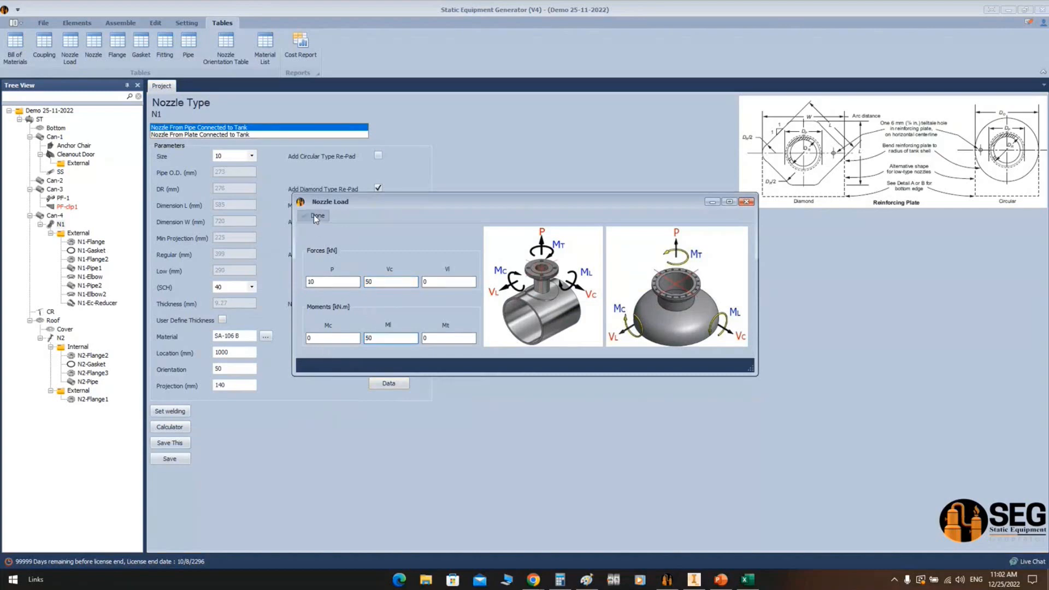
pyautogui.click(316, 216)
# Check nozzle N1's entry in the Nozzle Load table and close the table
pyautogui.click(68, 48)
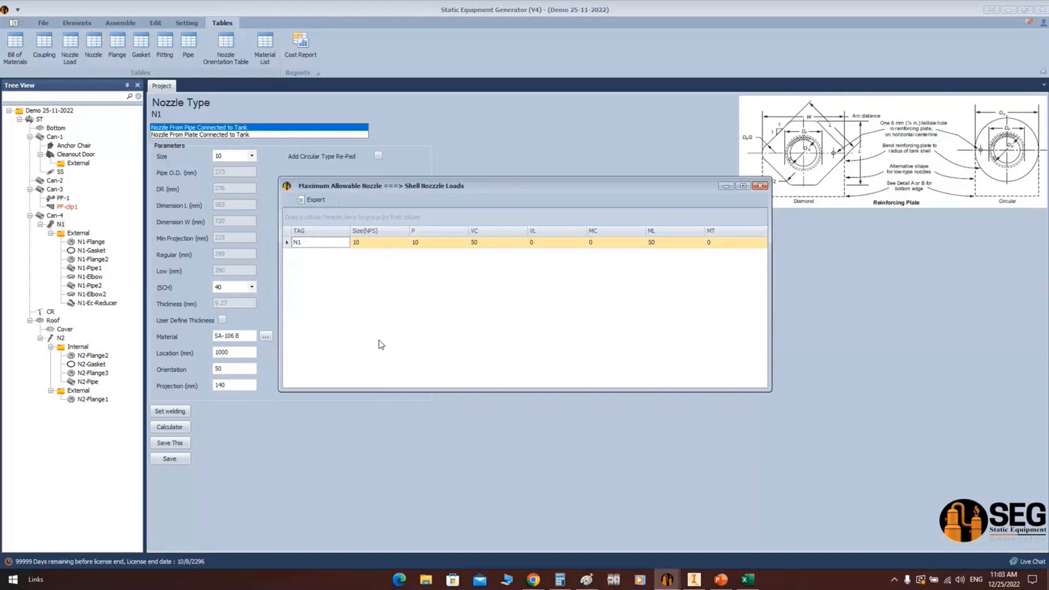
pyautogui.click(760, 185)
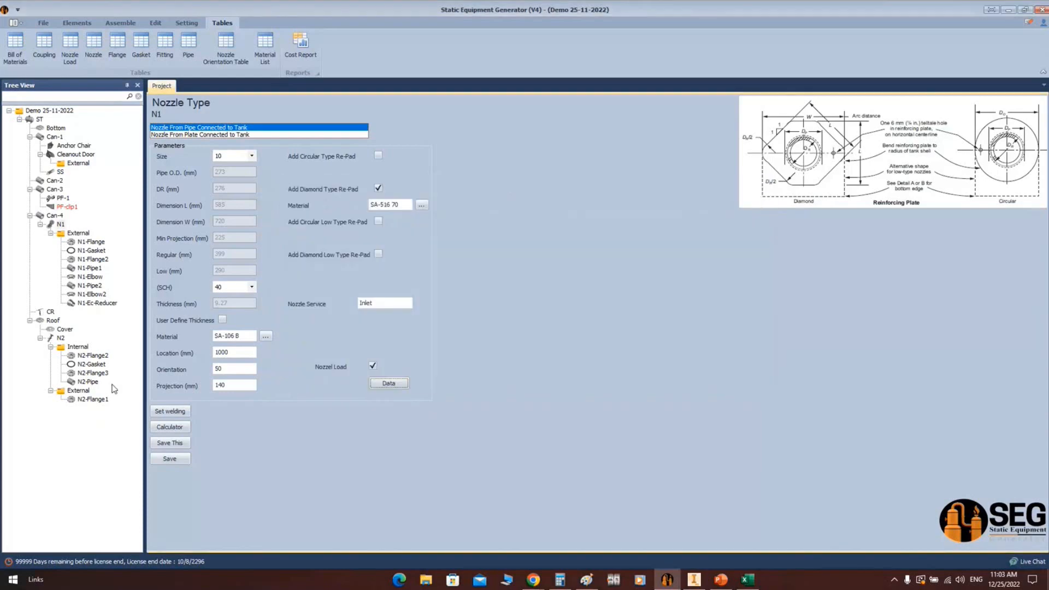
# View nozzles N2 and N1, then check the tags and services of the cleanout door, N1 and N2 in the Nozzle table
pyautogui.click(54, 337)
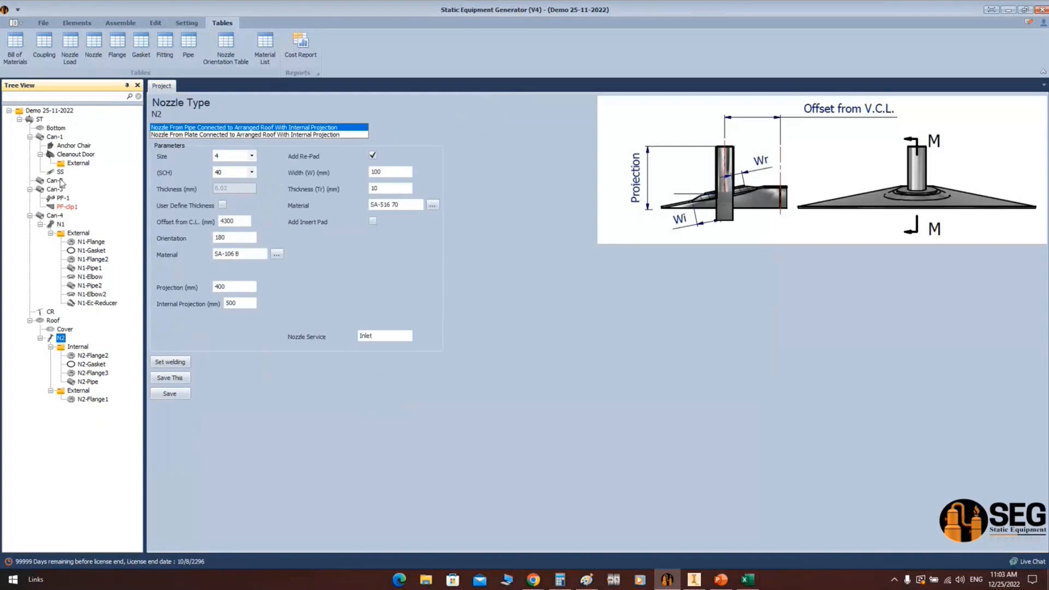
pyautogui.click(60, 225)
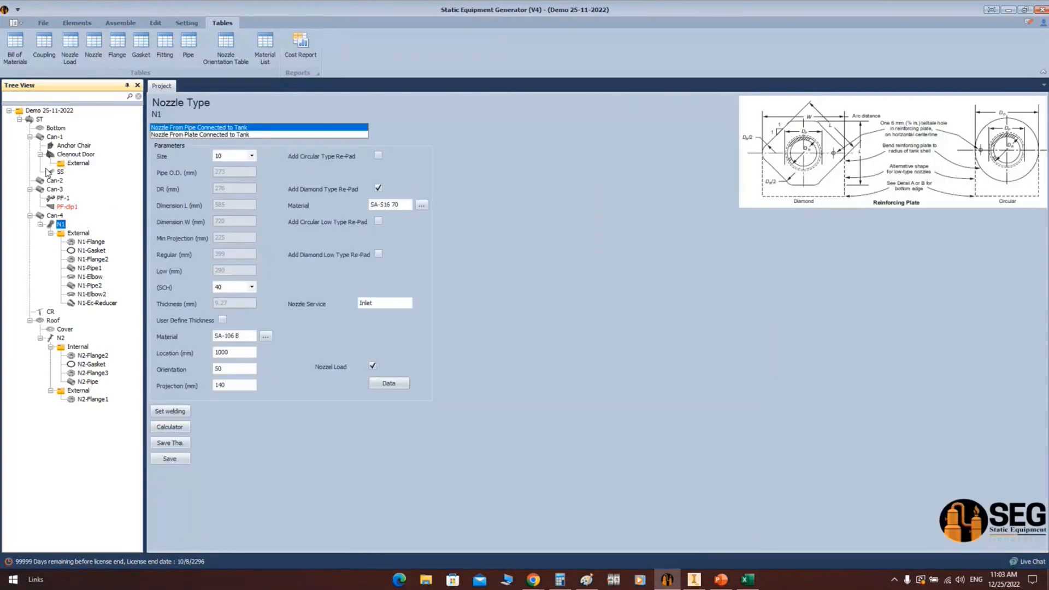
pyautogui.click(95, 44)
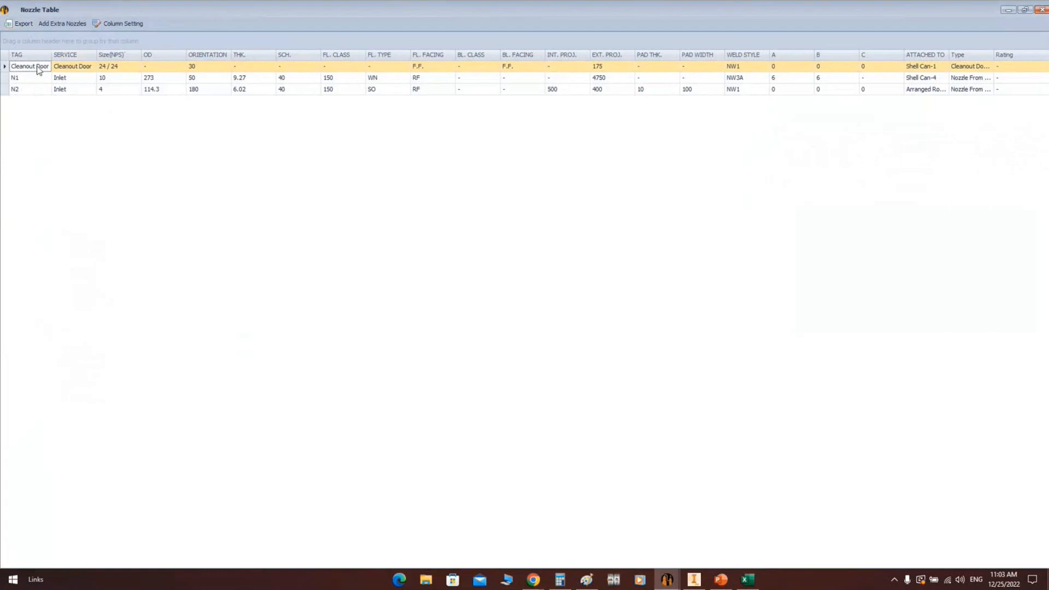
pyautogui.click(24, 77)
pyautogui.click(25, 78)
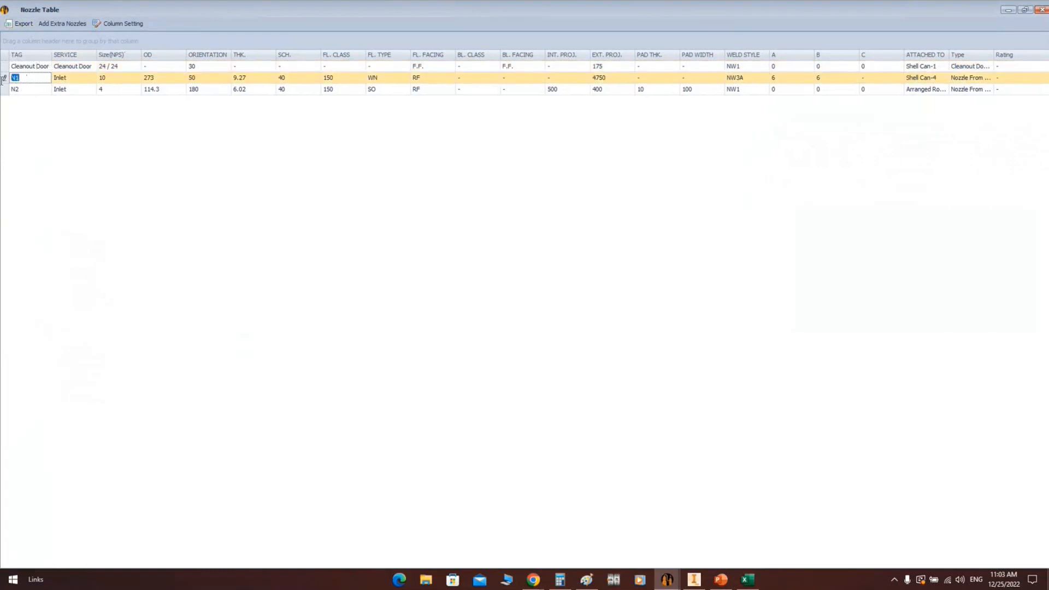
pyautogui.click(32, 69)
pyautogui.click(26, 80)
pyautogui.click(25, 90)
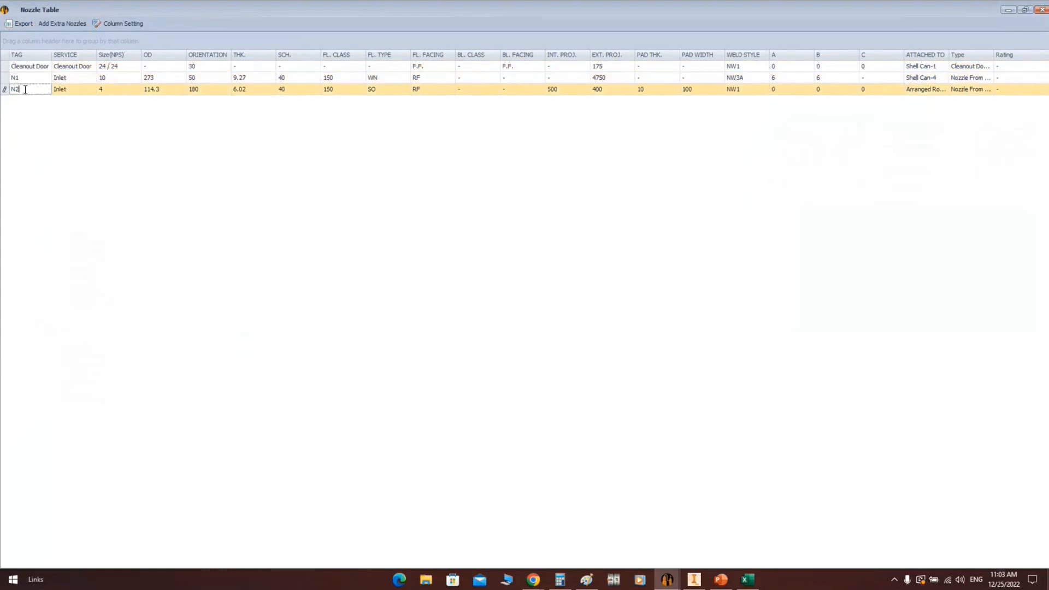
pyautogui.click(79, 67)
pyautogui.click(73, 91)
# Examine the size, OD, orientation, thickness and schedule entries in the Nozzle table
pyautogui.click(131, 68)
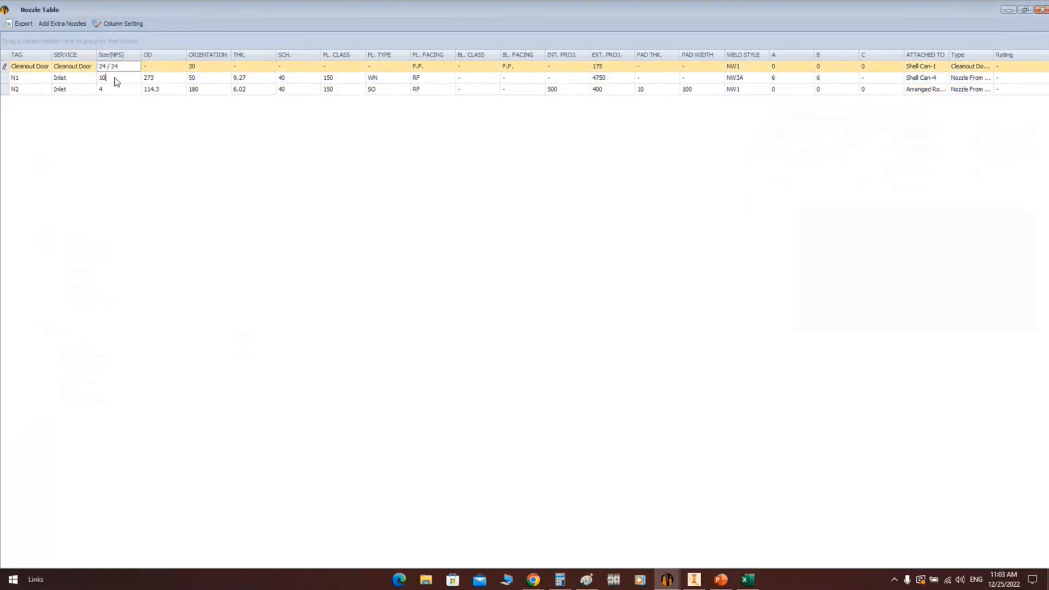
pyautogui.click(115, 90)
pyautogui.click(166, 67)
pyautogui.click(162, 80)
pyautogui.click(213, 68)
pyautogui.click(211, 81)
pyautogui.click(209, 90)
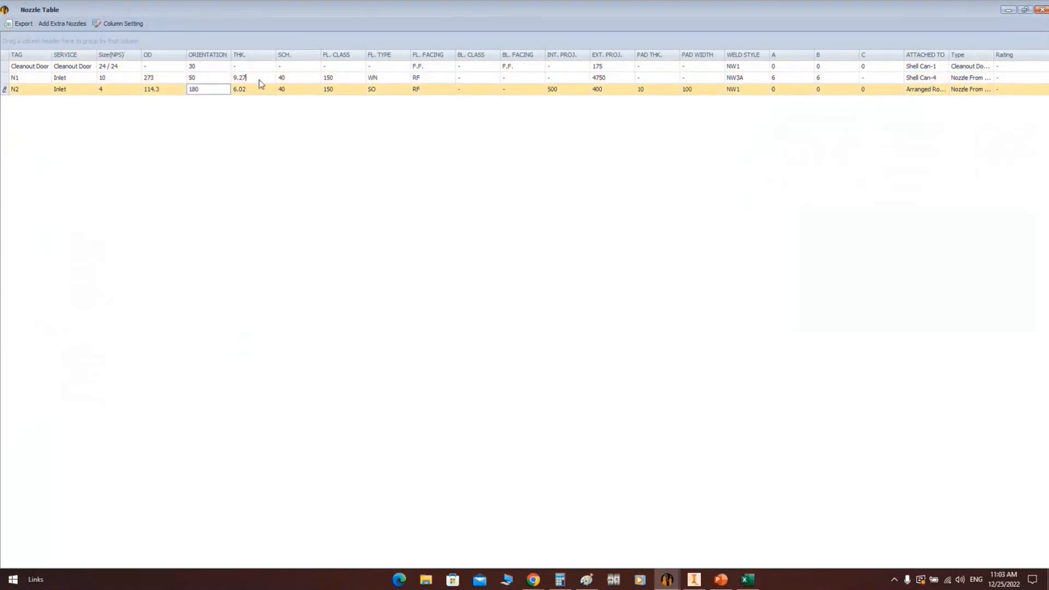
pyautogui.click(273, 89)
pyautogui.click(289, 78)
pyautogui.click(295, 89)
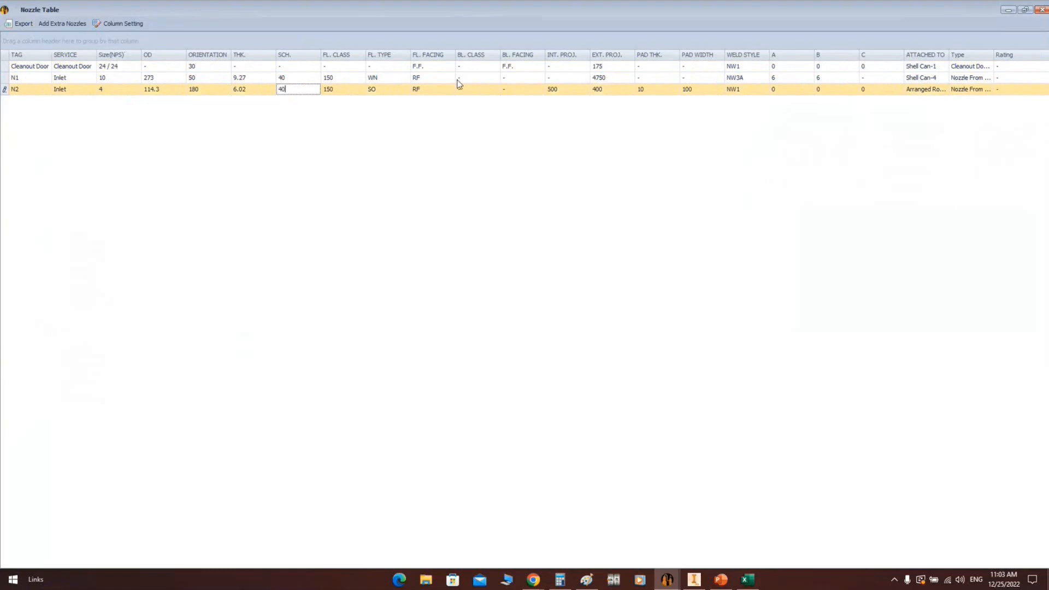
# Examine the flange type, flange facing and blind facing entries in the Nozzle table
pyautogui.click(382, 79)
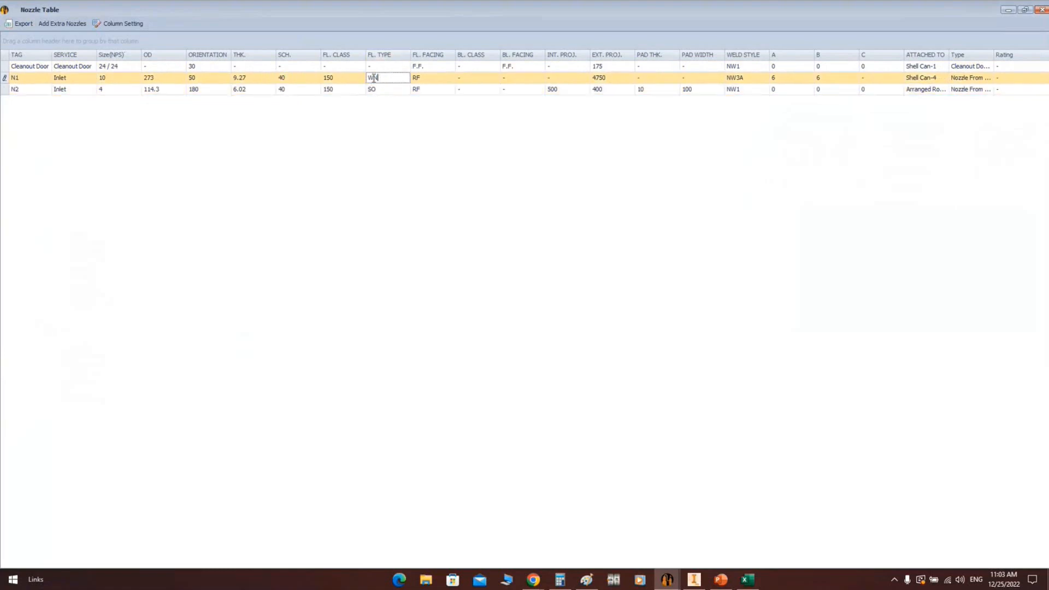
pyautogui.doubleClick(384, 78)
pyautogui.click(373, 91)
pyautogui.doubleClick(373, 91)
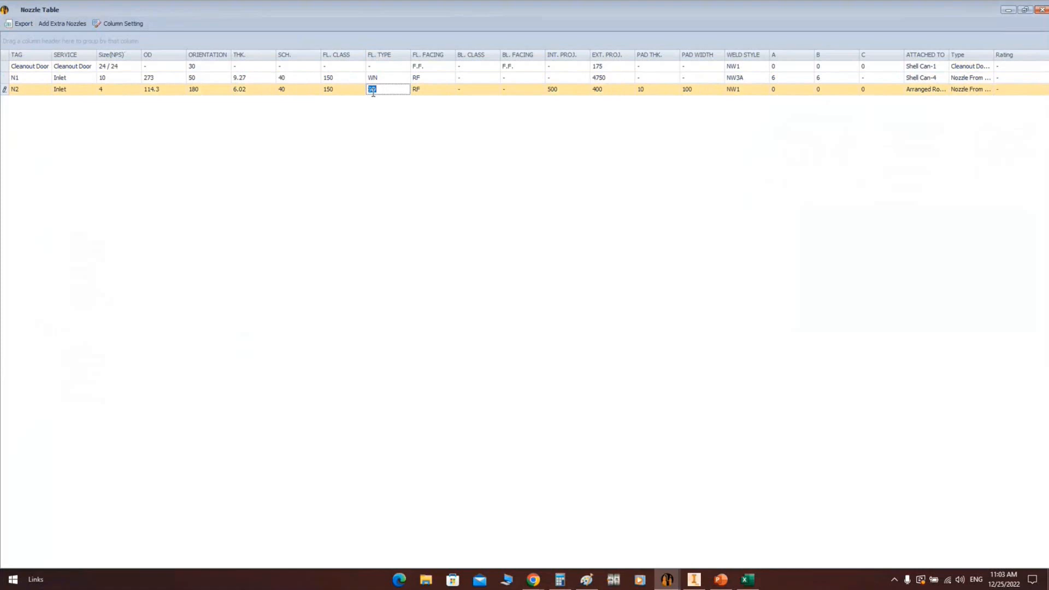
pyautogui.click(426, 78)
pyautogui.doubleClick(432, 66)
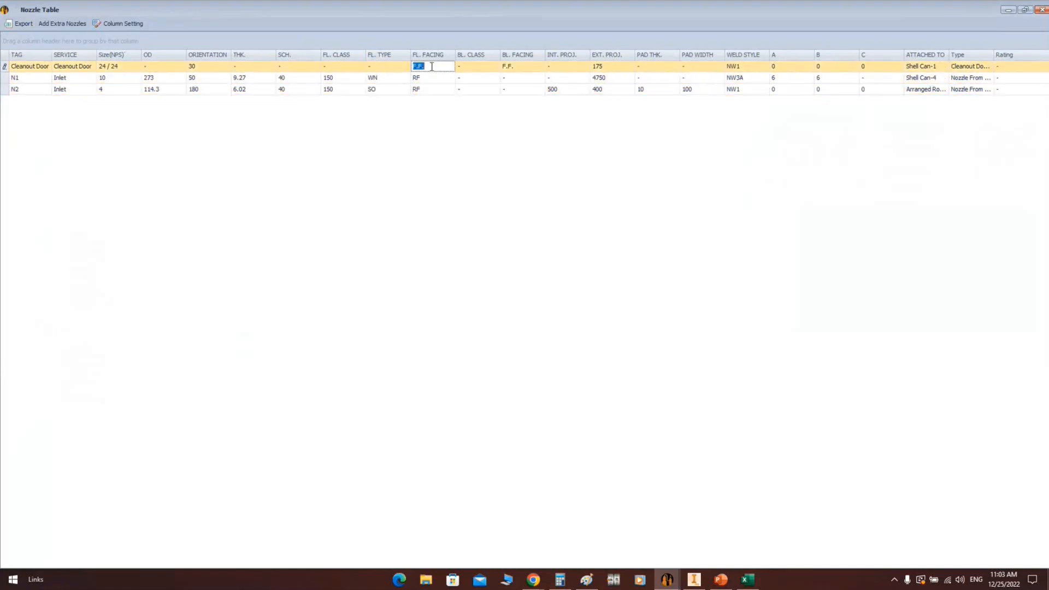
pyautogui.click(426, 79)
pyautogui.doubleClick(417, 77)
pyautogui.click(416, 91)
pyautogui.doubleClick(416, 89)
pyautogui.click(516, 67)
pyautogui.doubleClick(513, 66)
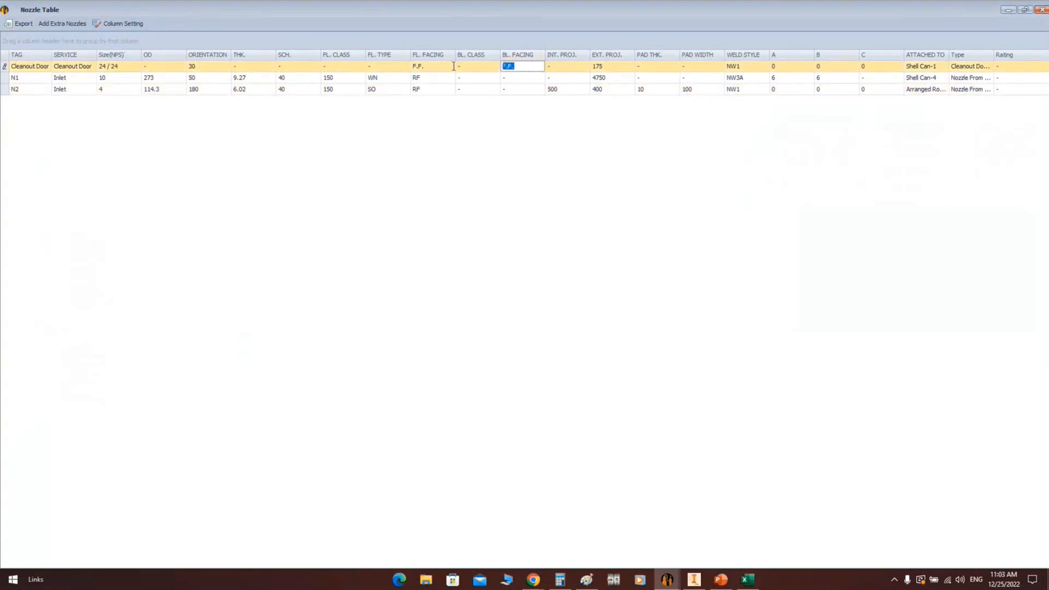
# Examine the external projections, pad thickness and N1's weld sizes A and B, and close the Nozzle table
pyautogui.click(613, 67)
pyautogui.doubleClick(613, 66)
pyautogui.click(611, 78)
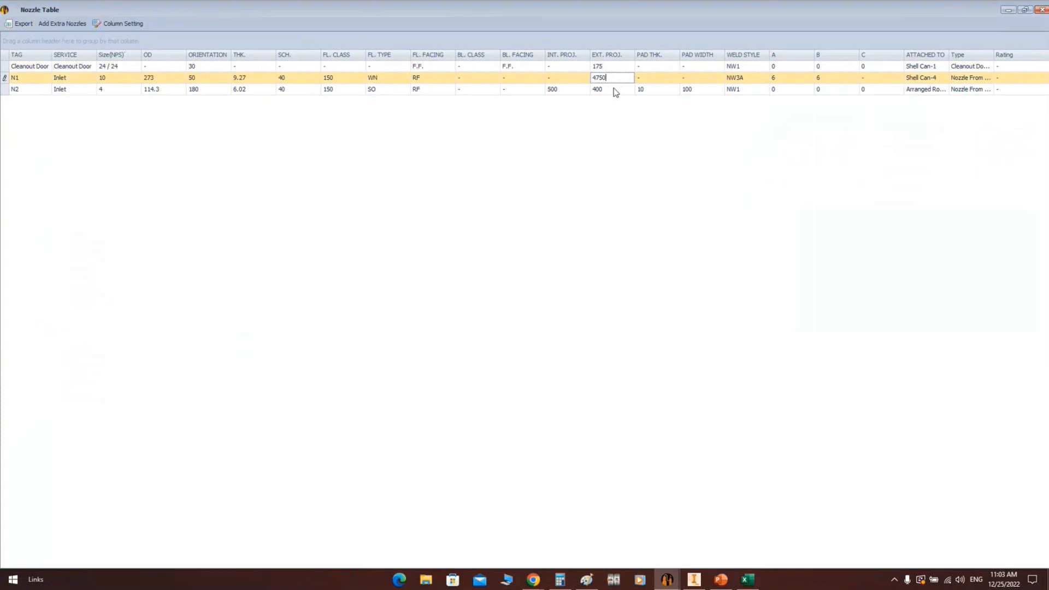
pyautogui.click(663, 66)
pyautogui.click(772, 78)
pyautogui.click(823, 80)
pyautogui.click(781, 80)
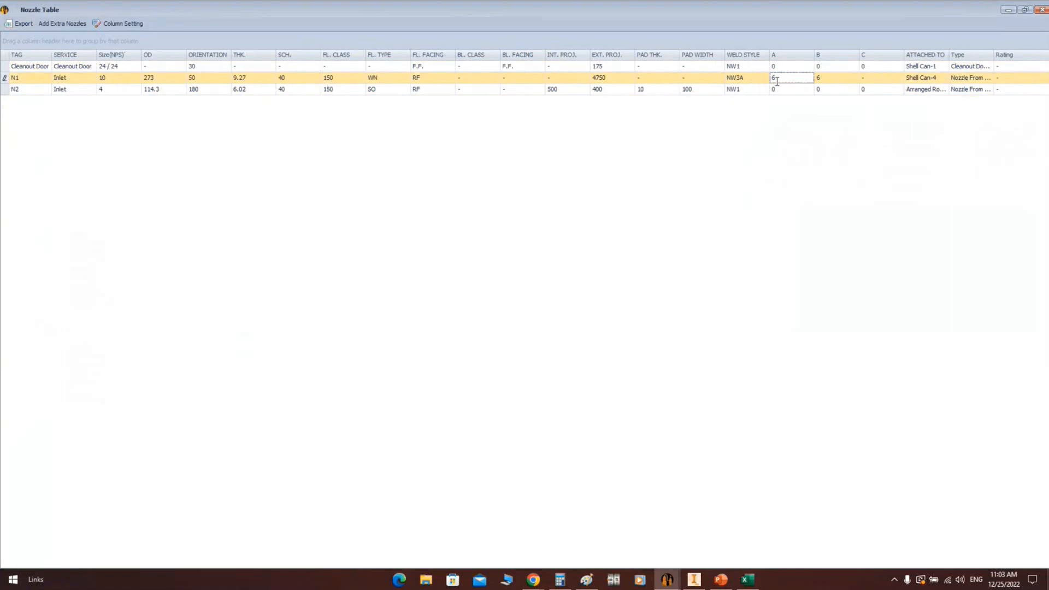
pyautogui.press('Tab')
pyautogui.click(795, 80)
pyautogui.click(1044, 11)
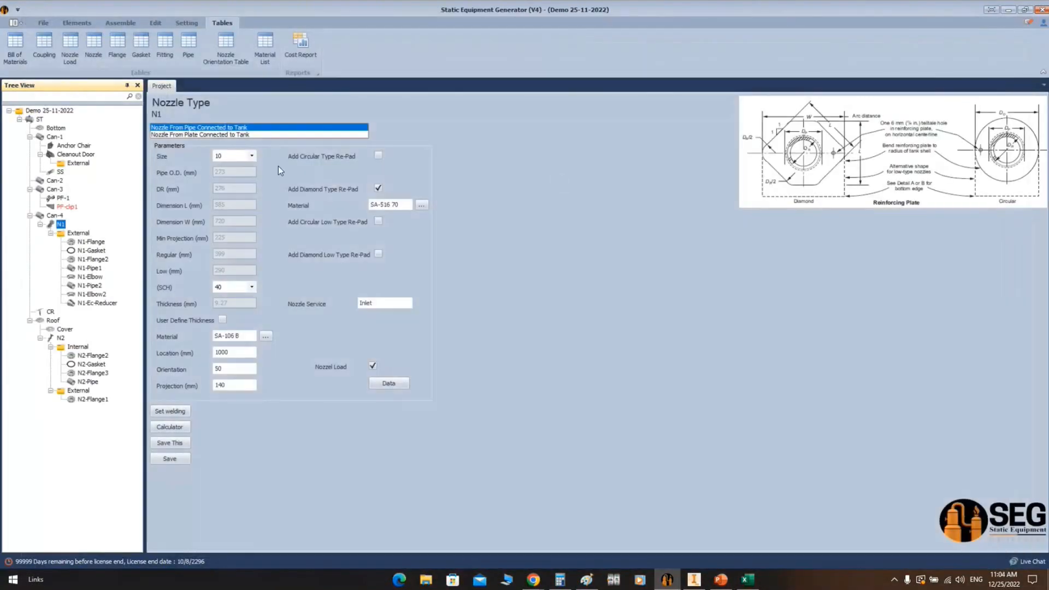
# View the Flange table and the Gasket table, closing each one
pyautogui.click(116, 44)
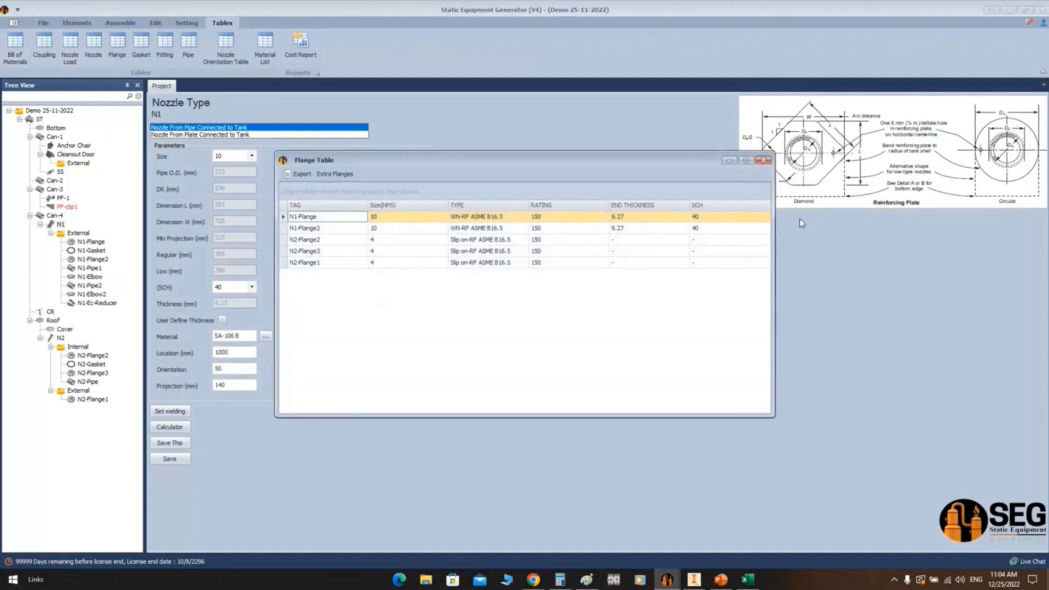
pyautogui.click(764, 160)
pyautogui.click(141, 46)
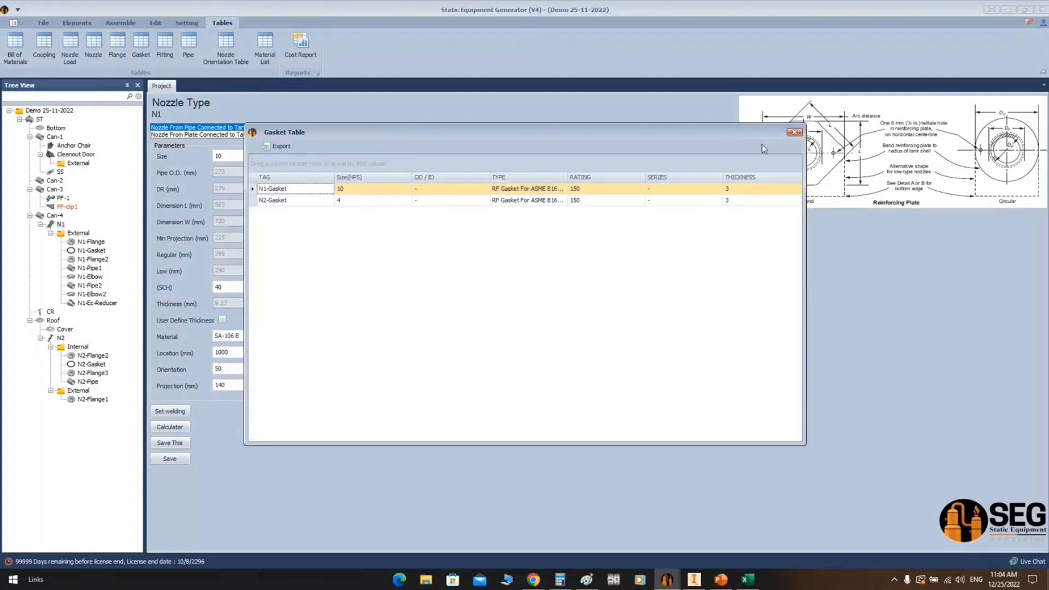
pyautogui.click(793, 132)
# View the Fitting table and the Pipe table, closing each one
pyautogui.click(164, 47)
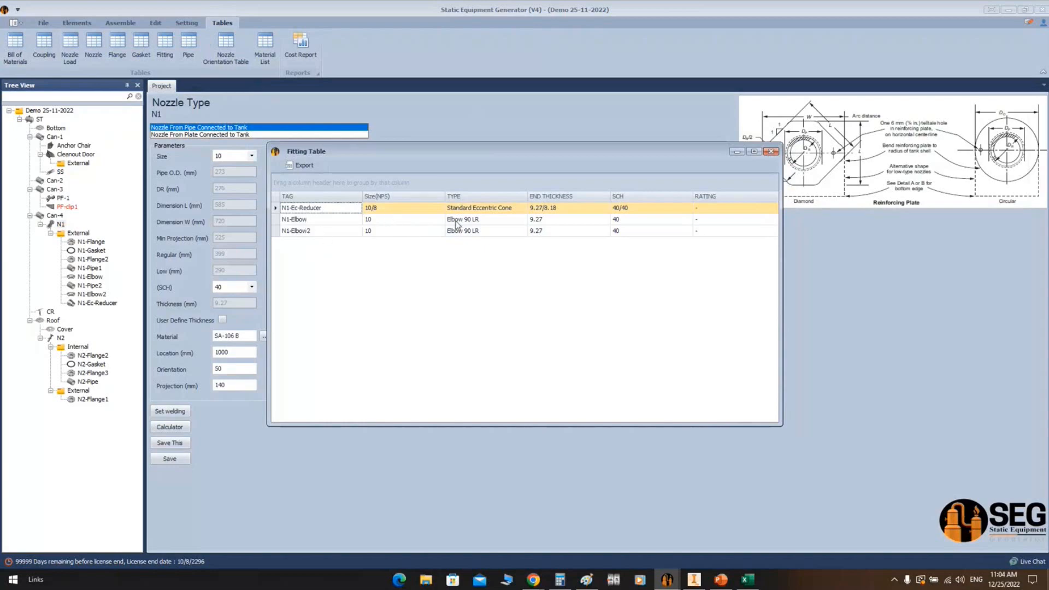
pyautogui.click(771, 152)
pyautogui.click(189, 57)
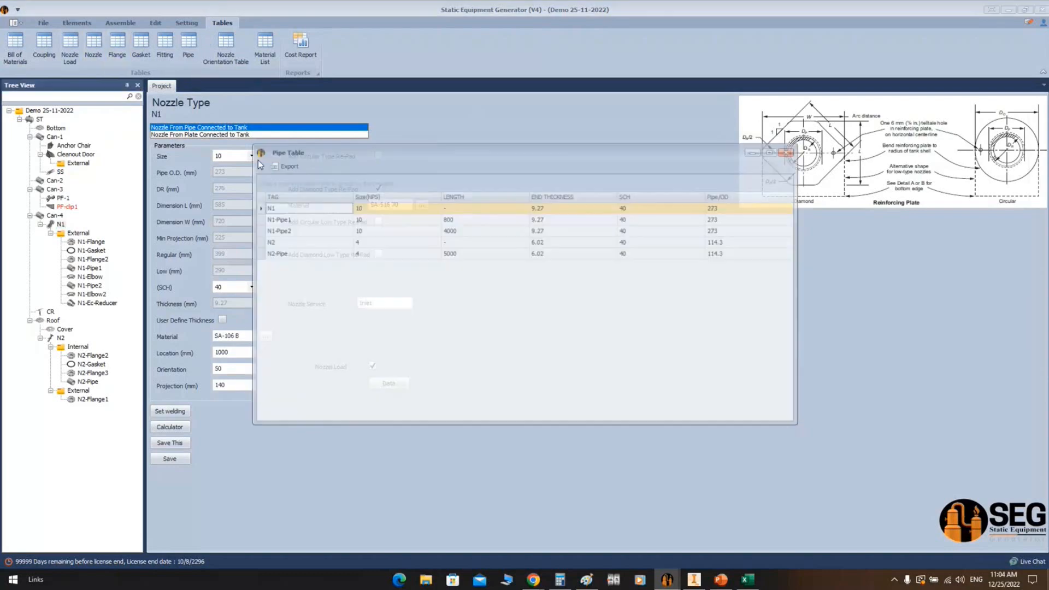
pyautogui.click(789, 151)
# Check the orientations of the cleanout door, N1 and N2 in the Nozzle Orientation table and close it
pyautogui.click(225, 49)
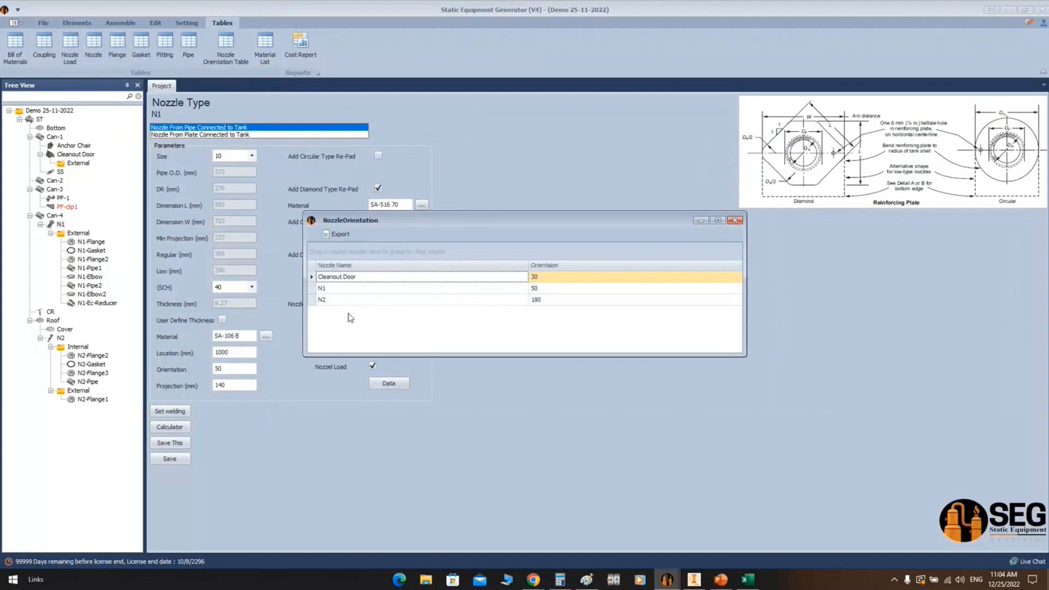
pyautogui.click(541, 278)
pyautogui.press('Down')
pyautogui.press('Down')
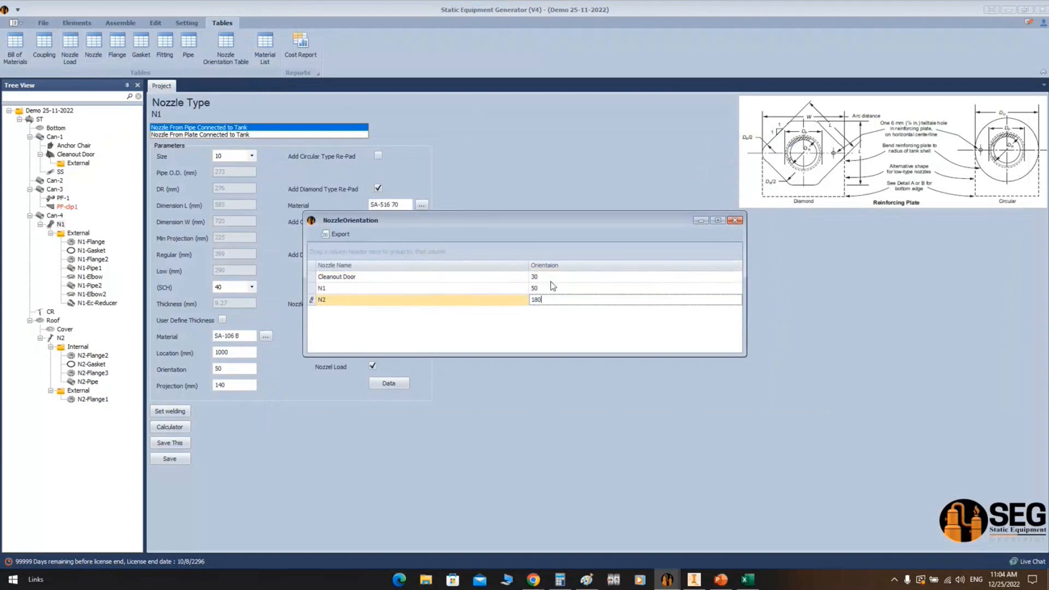
pyautogui.click(735, 220)
# Examine the component names and their assigned materials in the Material List, and close it
pyautogui.click(265, 47)
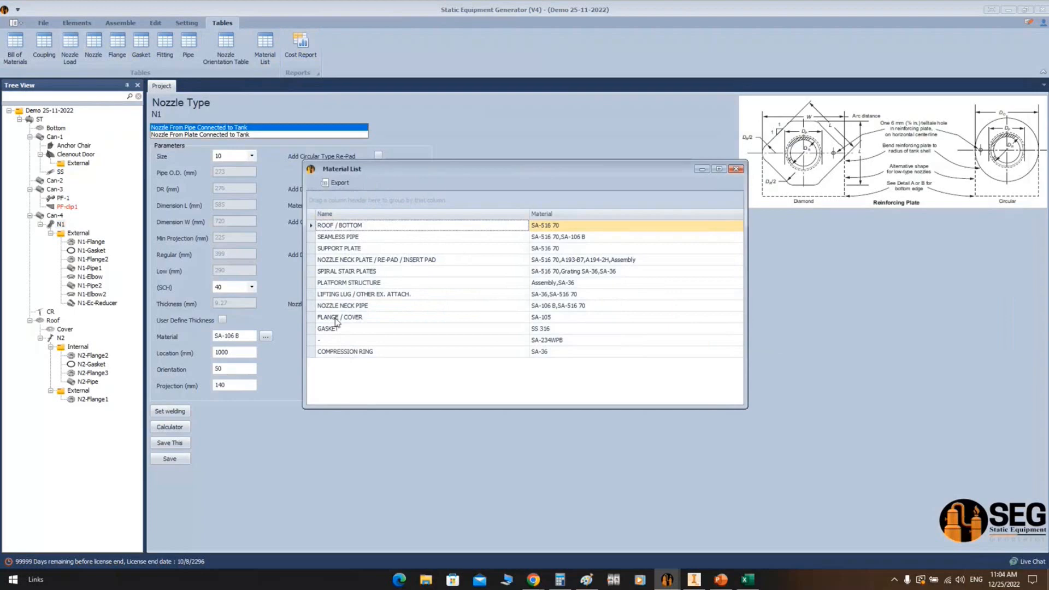
pyautogui.click(563, 226)
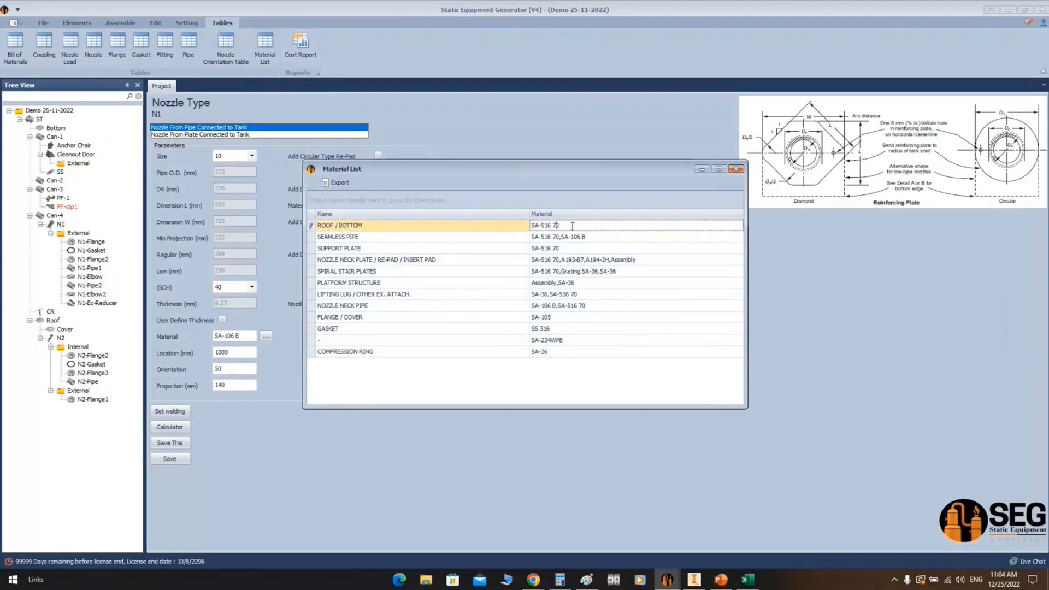
pyautogui.click(601, 237)
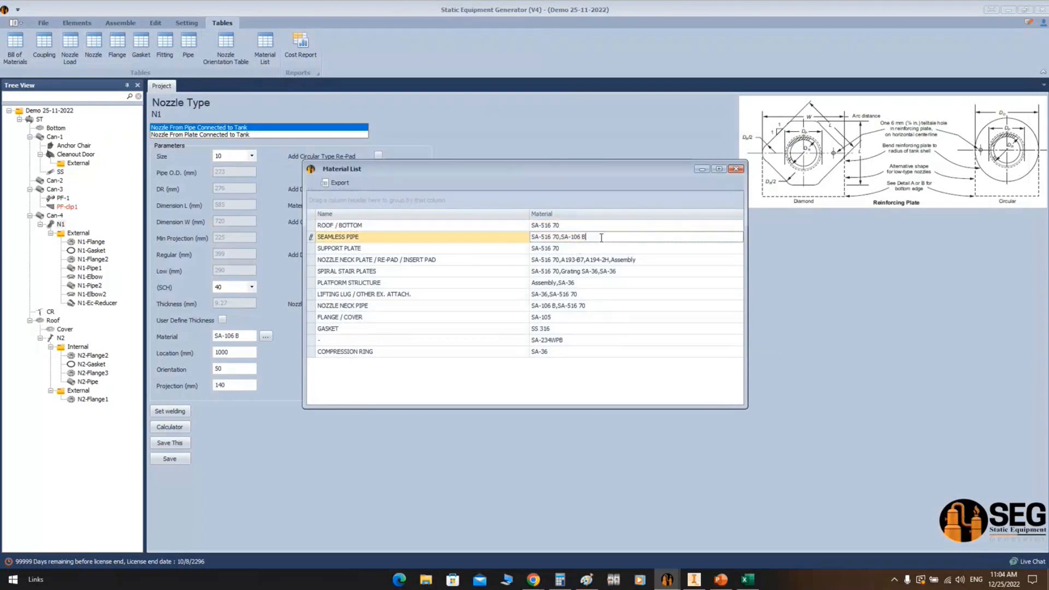
pyautogui.moveTo(319, 248); pyautogui.dragTo(353, 253)
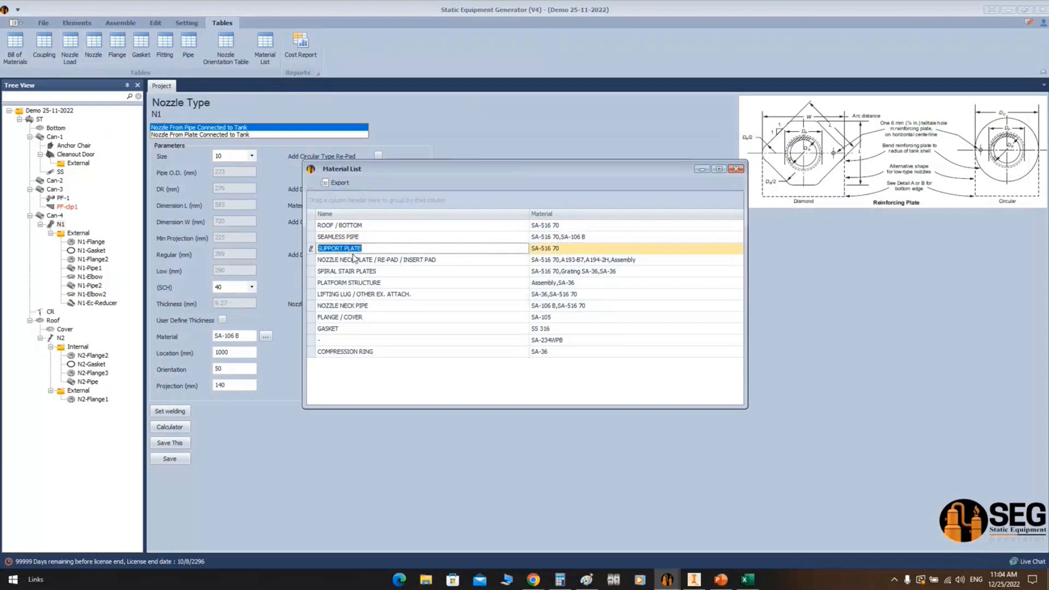
pyautogui.click(569, 251)
pyautogui.click(513, 261)
pyautogui.click(350, 328)
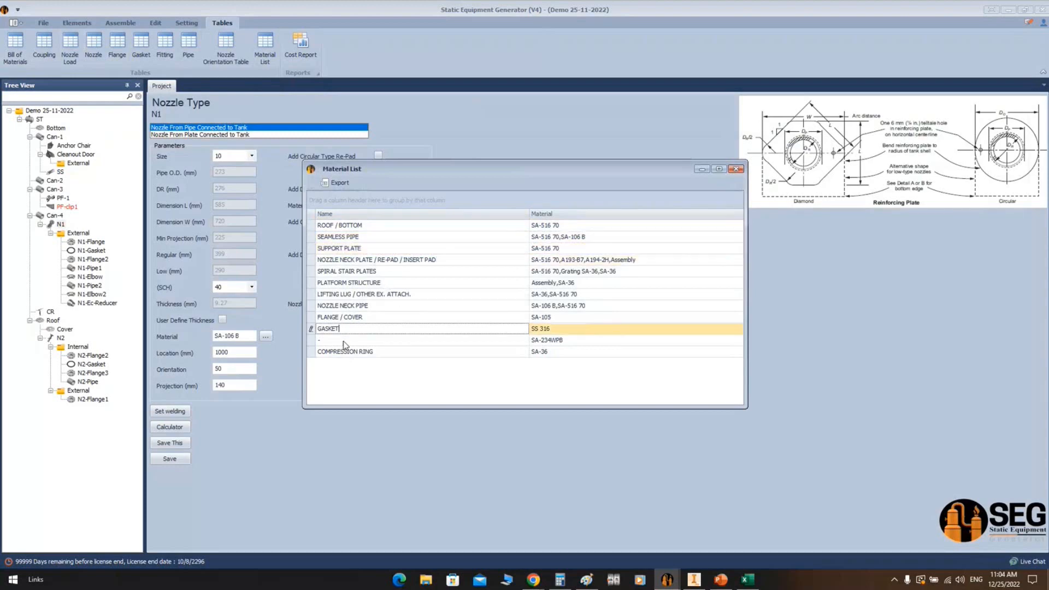
pyautogui.click(351, 306)
pyautogui.click(349, 283)
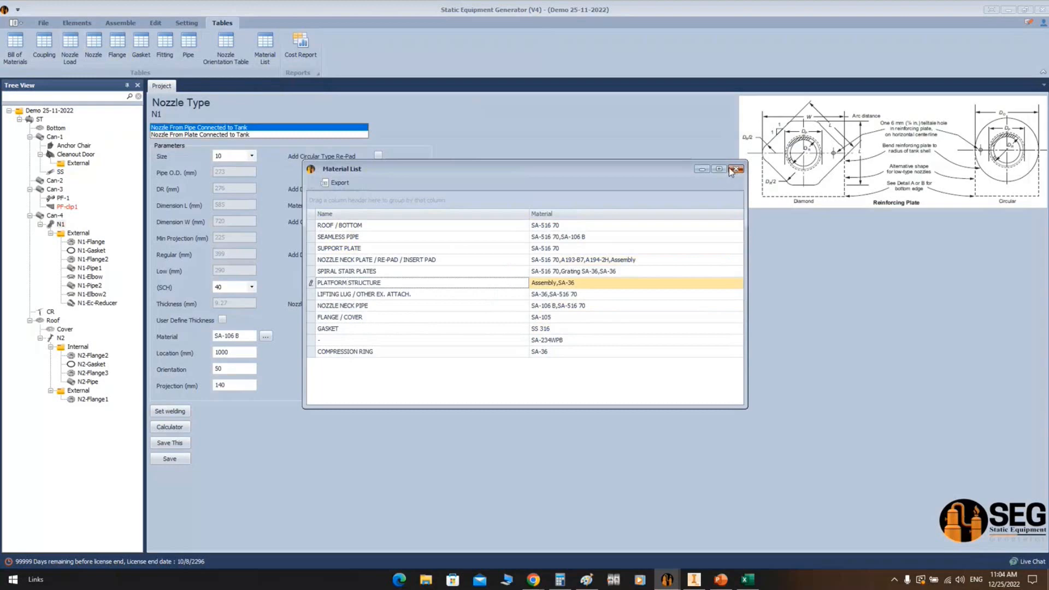
pyautogui.click(735, 169)
pyautogui.click(185, 23)
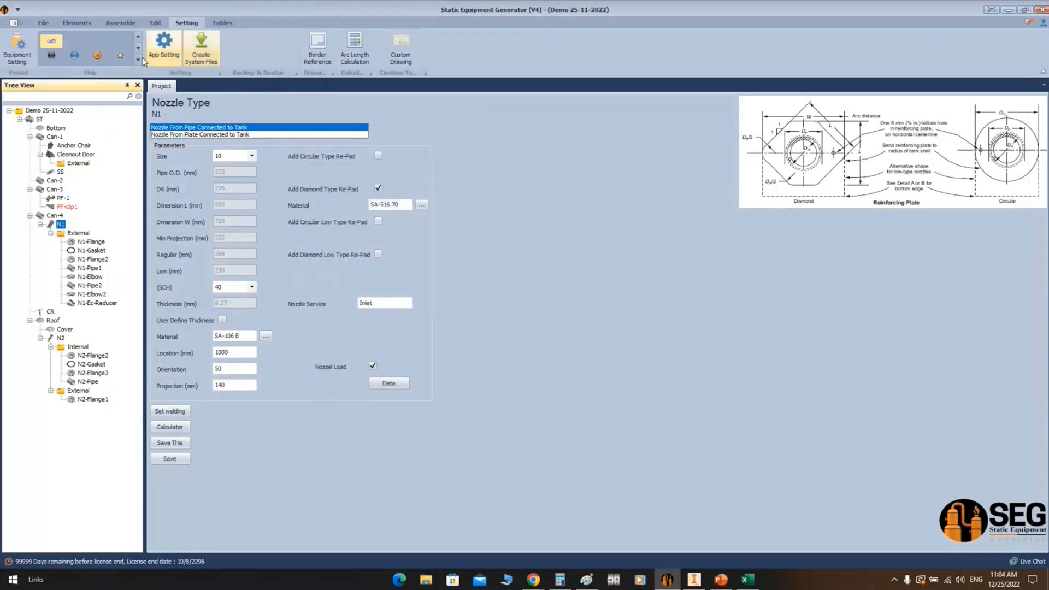
pyautogui.click(156, 25)
pyautogui.click(120, 23)
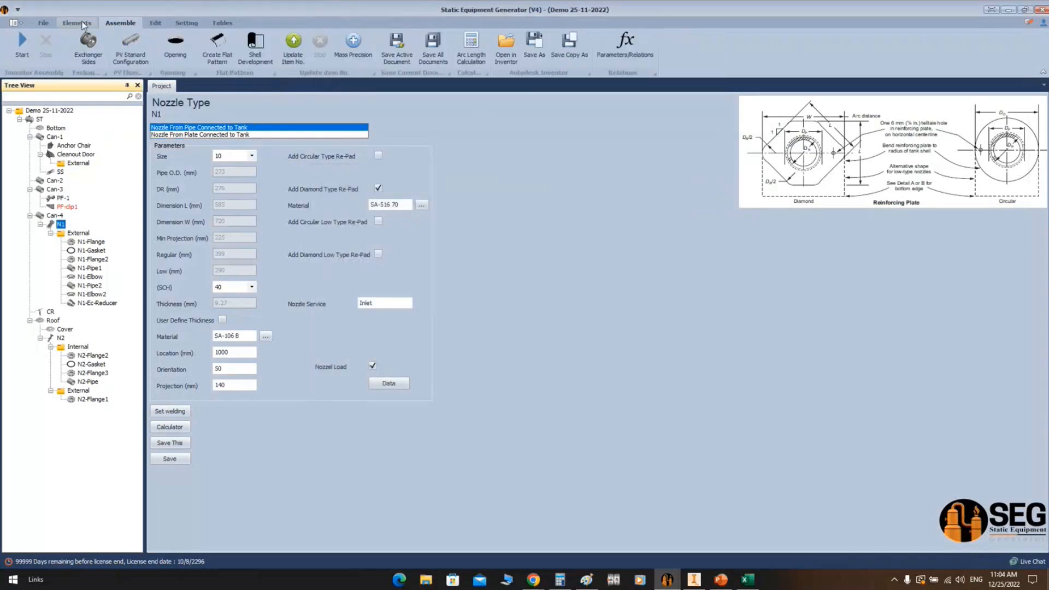
pyautogui.click(76, 23)
pyautogui.click(123, 24)
pyautogui.click(155, 22)
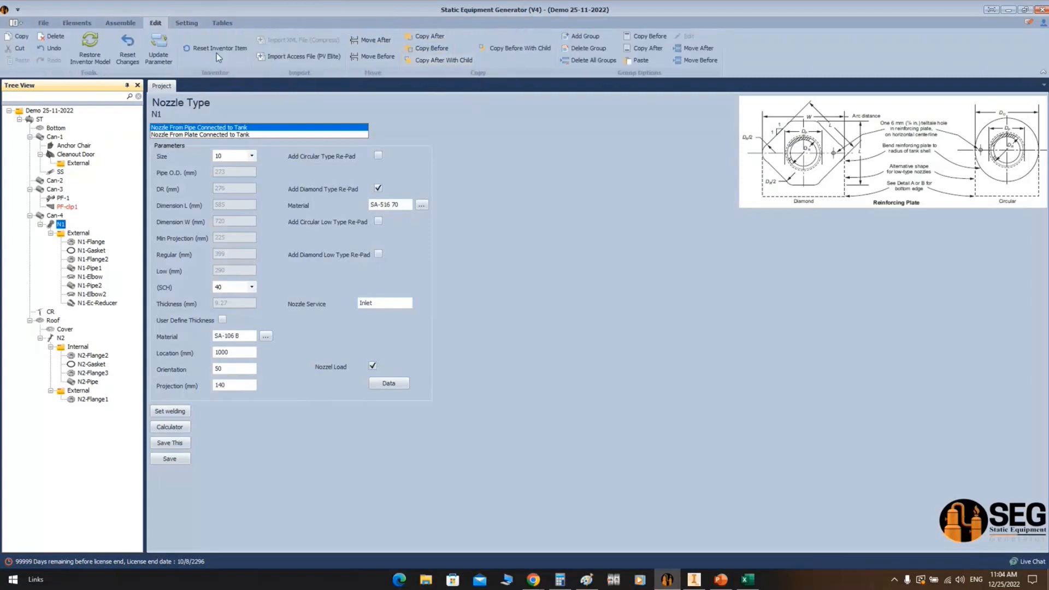
# View the border gap and title block size fields for importing a reference template drawing, and close the dialog
pyautogui.click(195, 23)
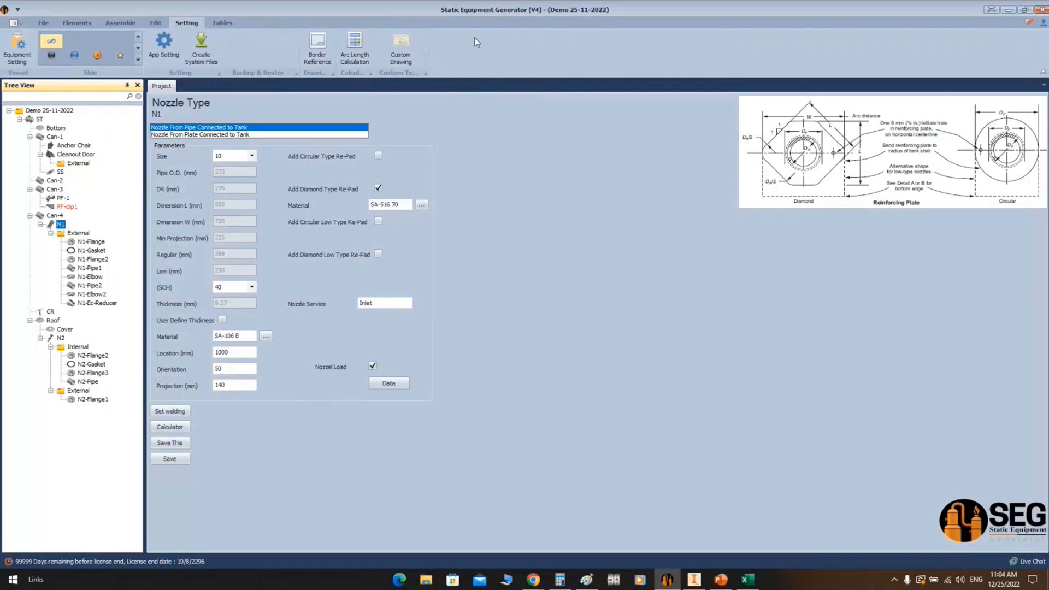
pyautogui.click(393, 53)
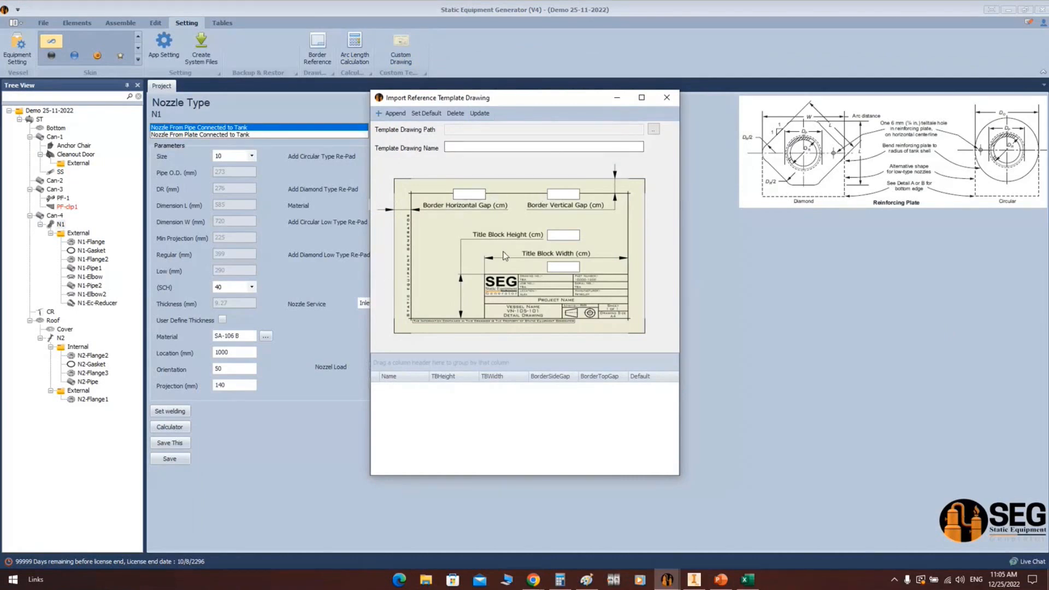
pyautogui.click(472, 196)
pyautogui.click(667, 98)
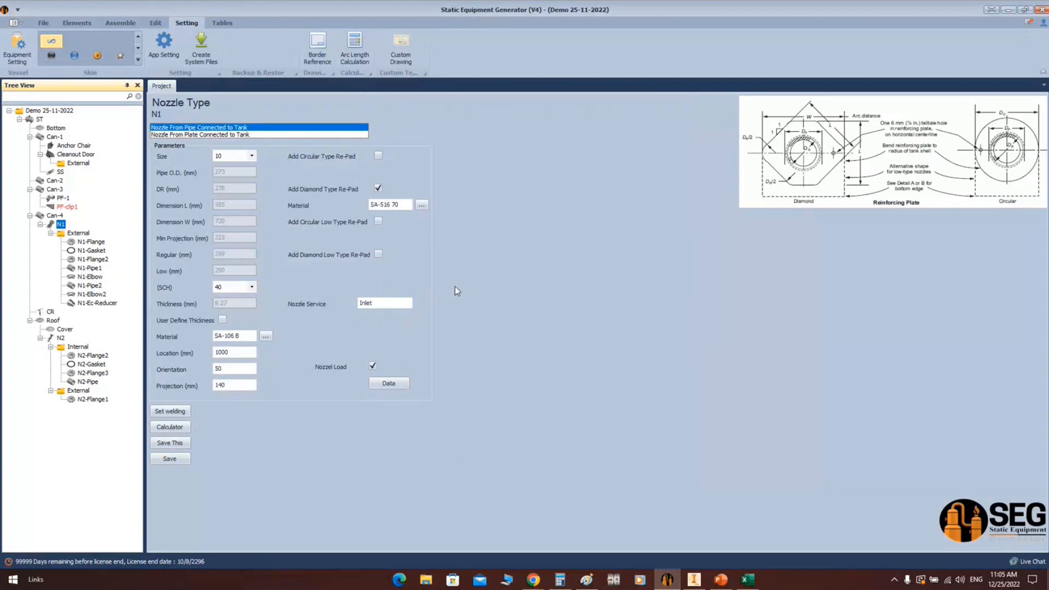
# Set the first support start angle of PF-clip1 to 42, save it, and start the Inventor assembly update
pyautogui.click(67, 207)
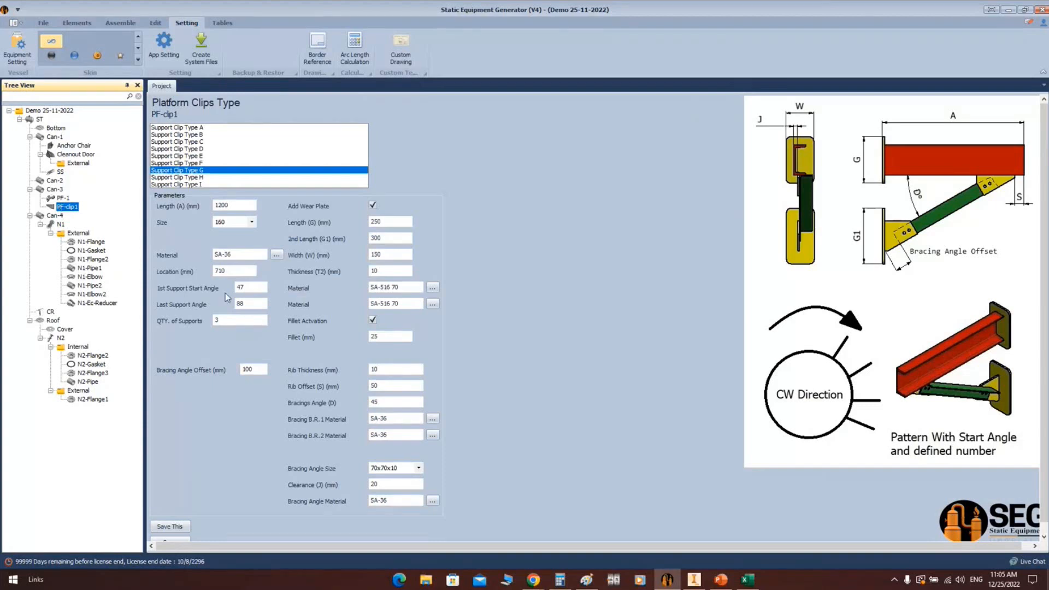
pyautogui.click(243, 287)
pyautogui.write('23')
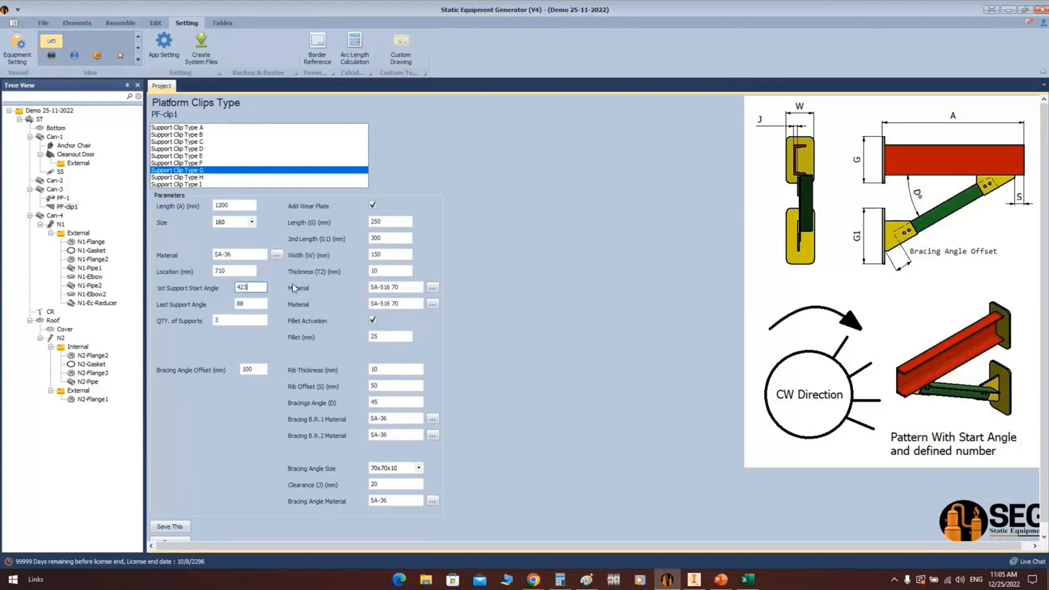
pyautogui.press('BackSpace')
pyautogui.scroll(-1, 238, 476)
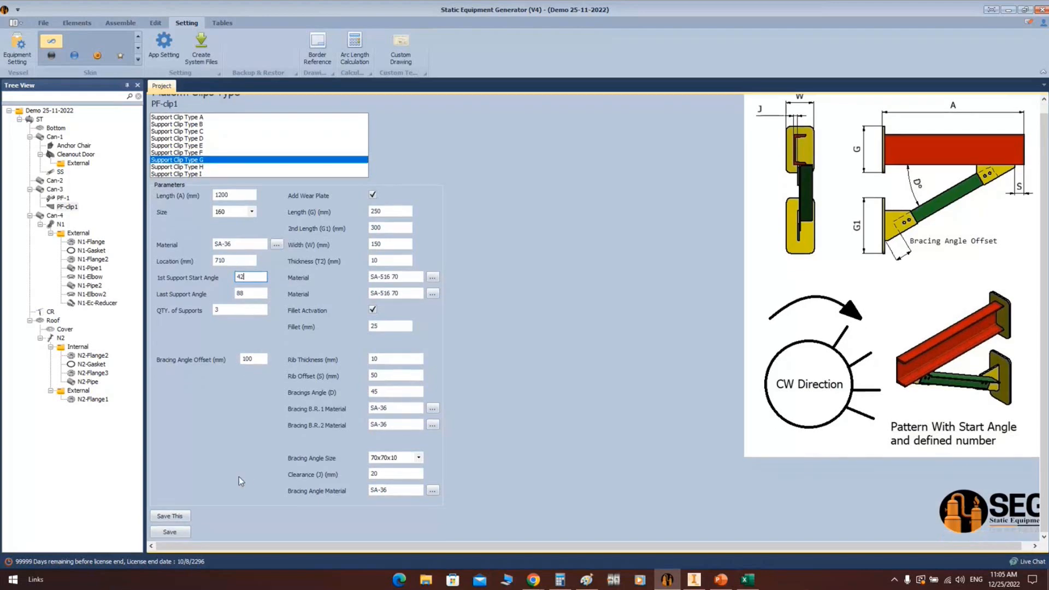
pyautogui.click(184, 534)
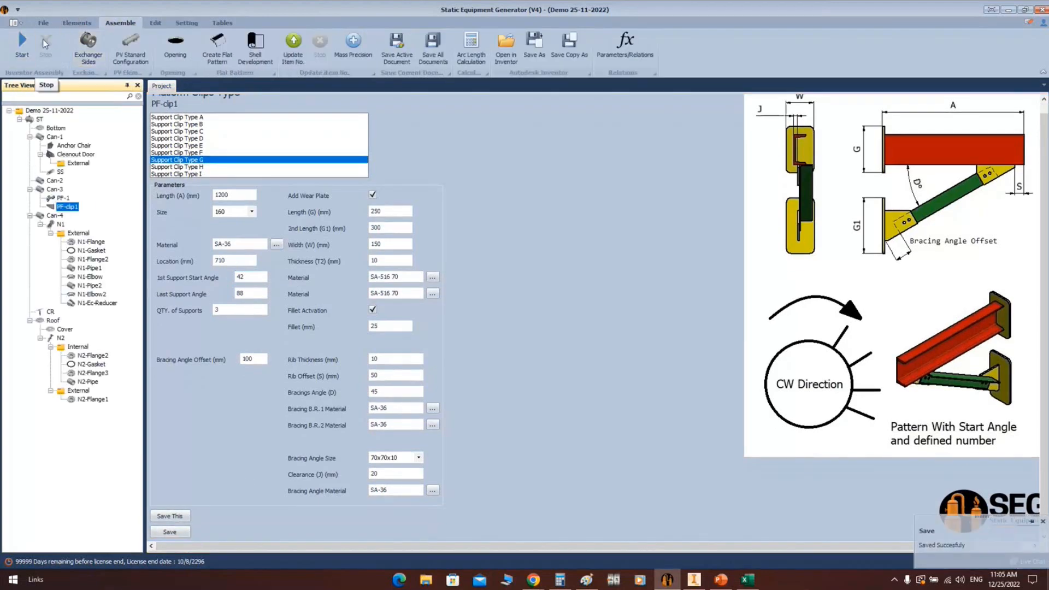
pyautogui.click(22, 45)
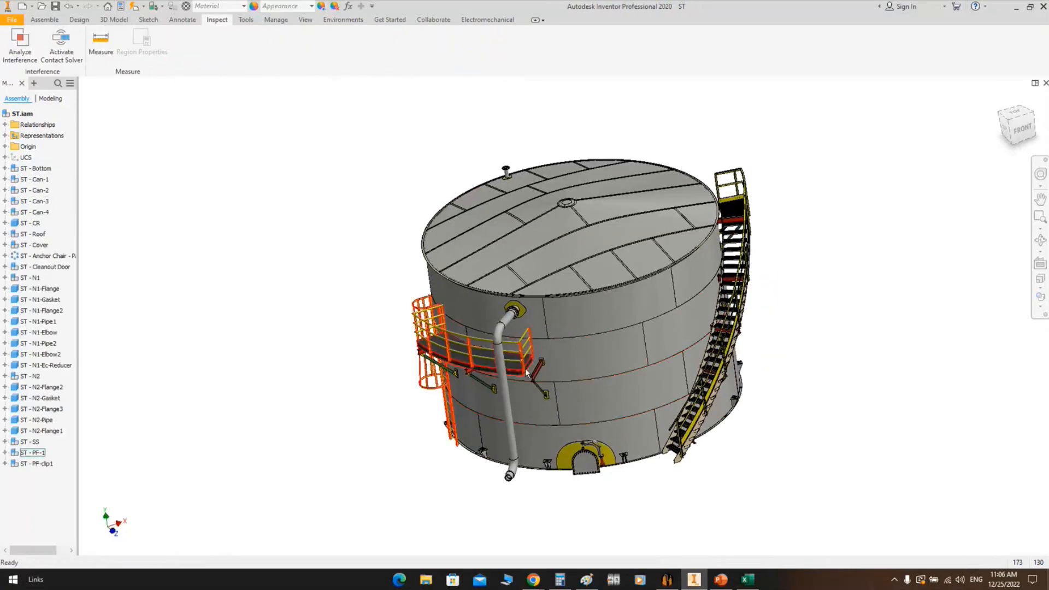
# Examine the support clips beneath the platform in the tank model, from the front and from the ladder side
pyautogui.scroll(5, 558, 381)
pyautogui.scroll(3, 544, 386)
pyautogui.moveTo(566, 368); pyautogui.dragTo(687, 354, button='middle')
pyautogui.scroll(-3, 611, 367)
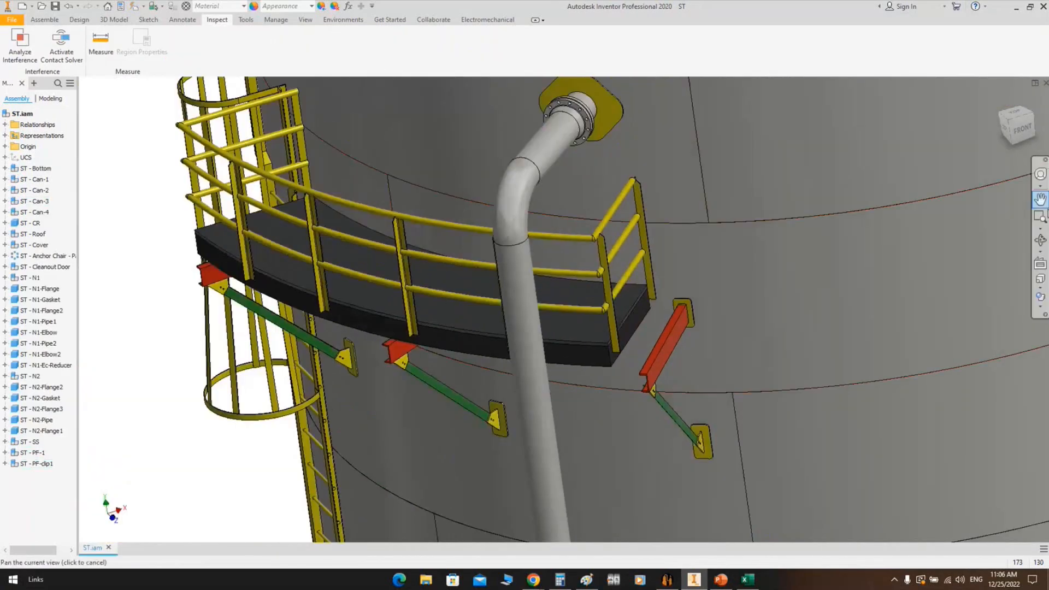
pyautogui.click(1039, 240)
pyautogui.moveTo(585, 364); pyautogui.dragTo(646, 285)
pyautogui.rightClick(842, 229)
pyautogui.click(877, 231)
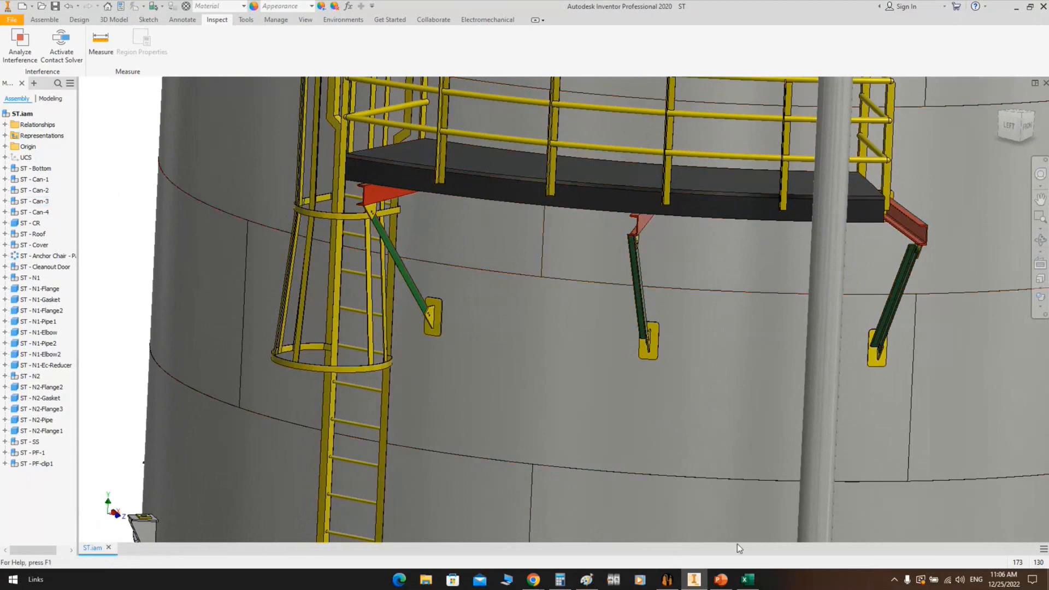
# Switch to Static Equipment Generator, set the first support start angle of PF-clip1 to 47, and save
pyautogui.moveTo(719, 583)
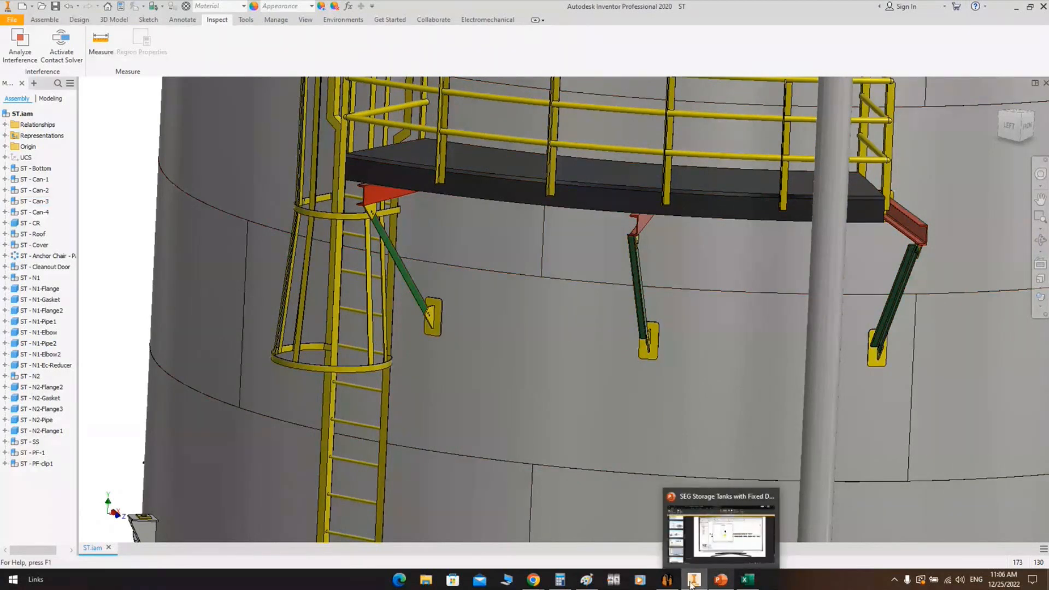
pyautogui.click(691, 581)
pyautogui.click(241, 277)
pyautogui.write('47')
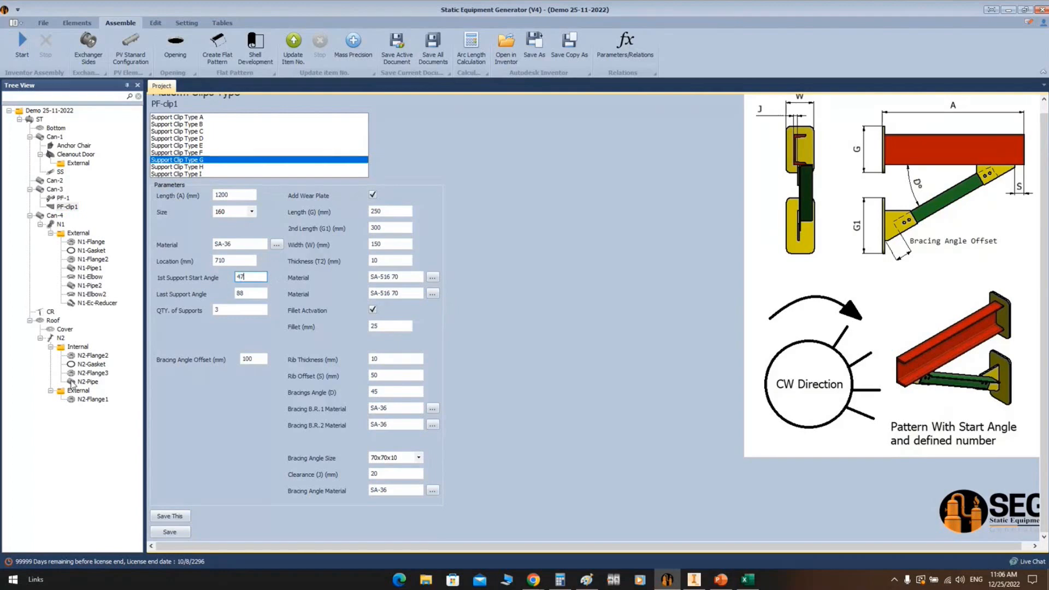
pyautogui.click(170, 531)
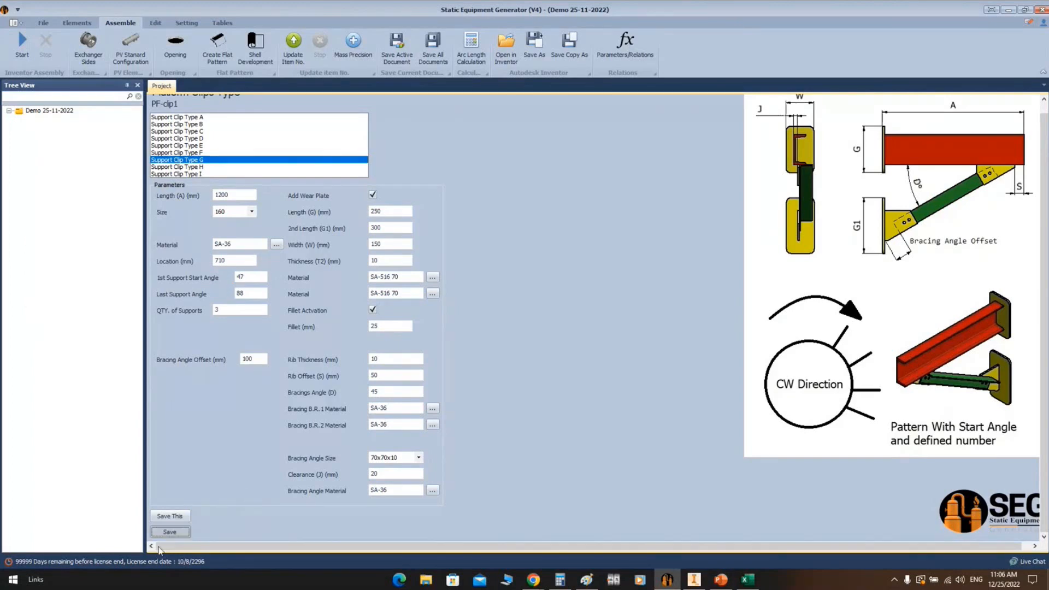
# Add an arranged flat bottom nozzle named Sumb to the tank's Bottom
pyautogui.click(61, 128)
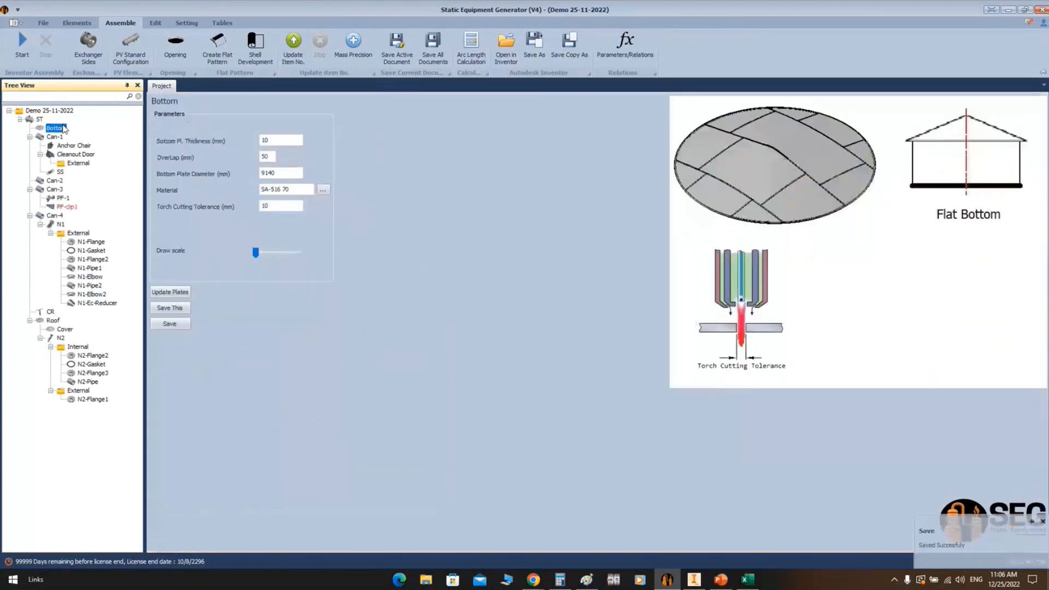
pyautogui.click(76, 23)
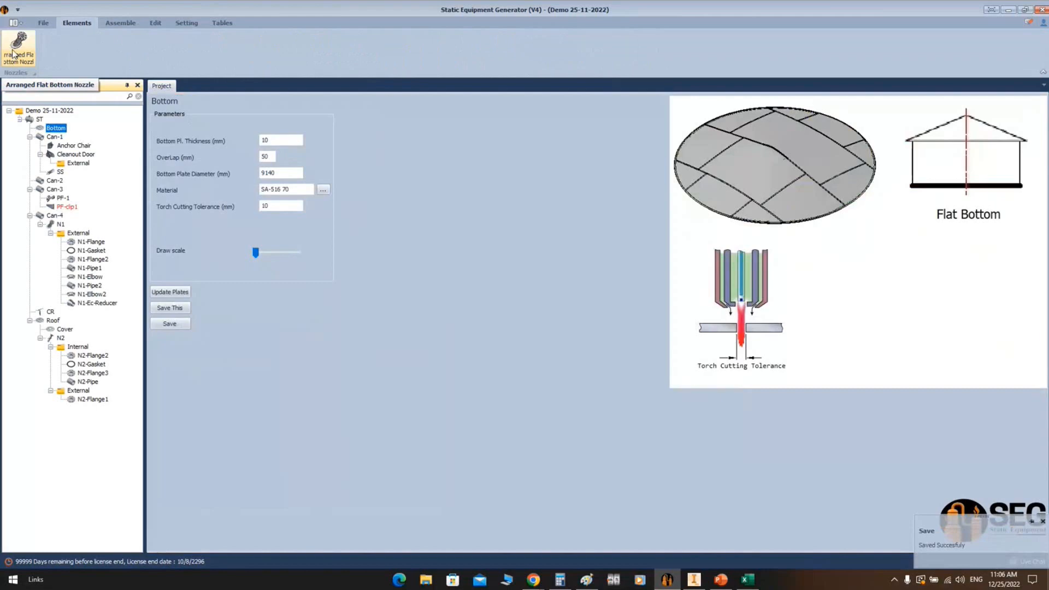
pyautogui.click(15, 56)
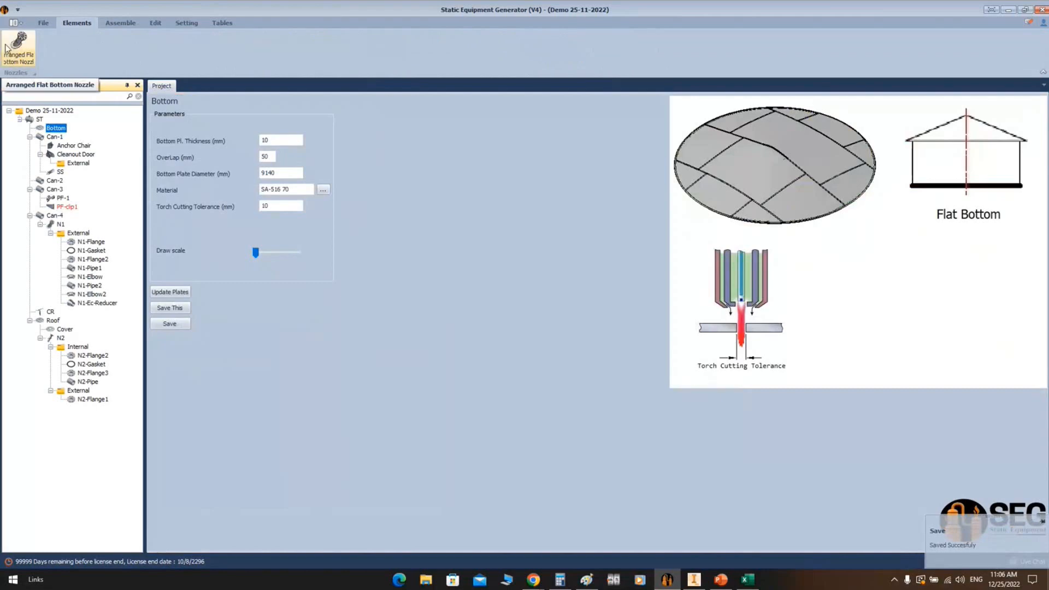
pyautogui.write('Sumb')
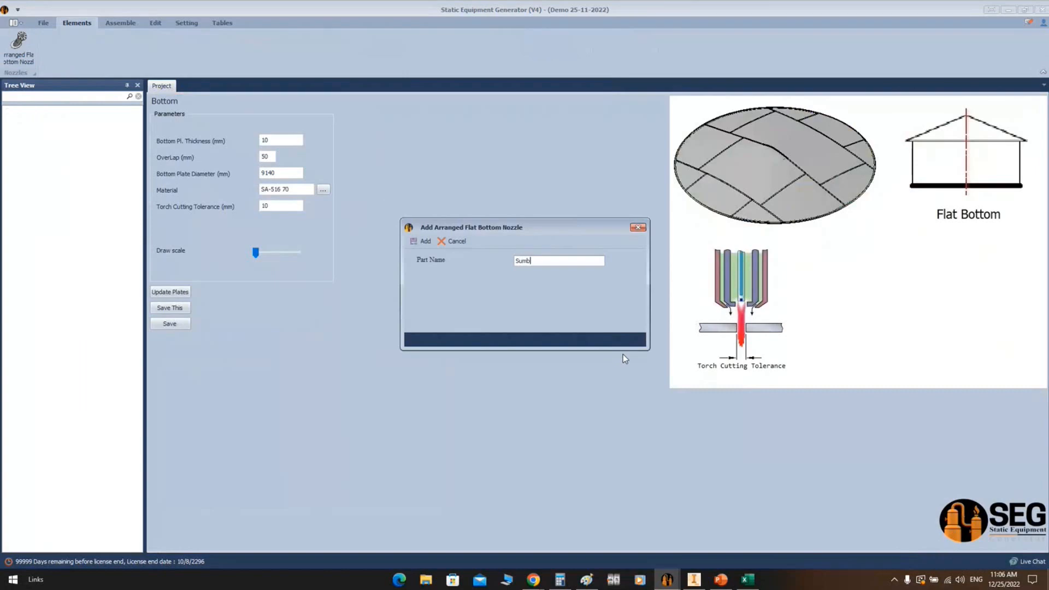
pyautogui.press('Return')
# Make the Sumb nozzle the type Nozzle From Plate Connected to Arranged Flat Bottom, with a pipe OD of 600 mm
pyautogui.click(68, 137)
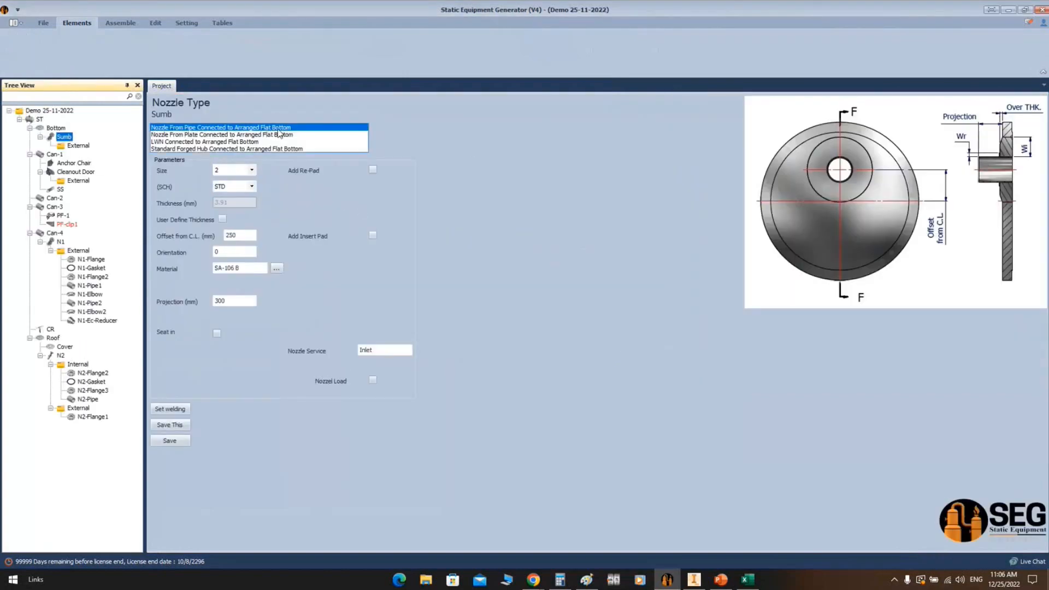
pyautogui.click(197, 135)
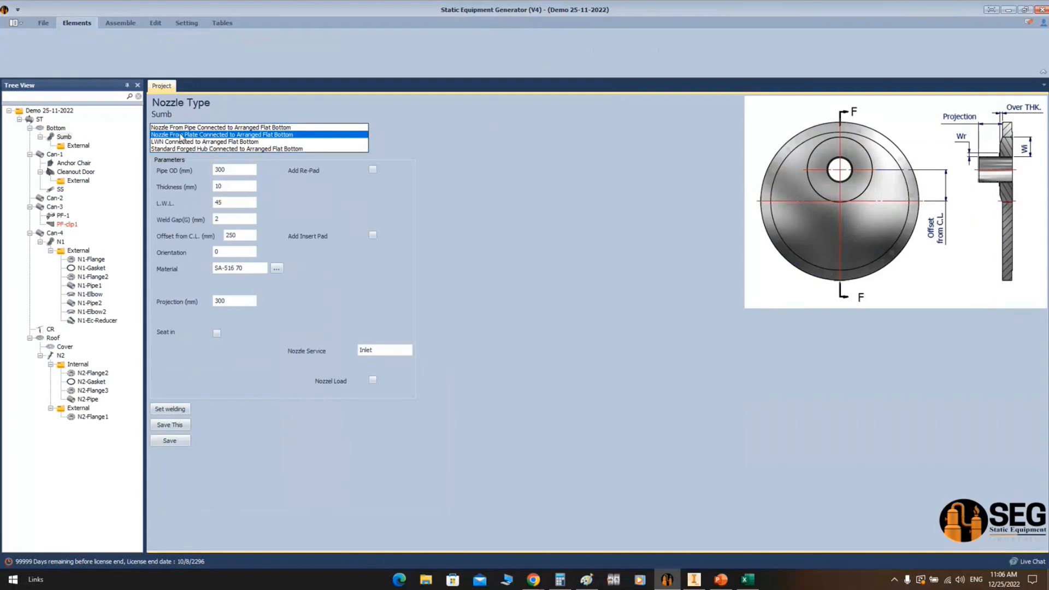
pyautogui.doubleClick(239, 169)
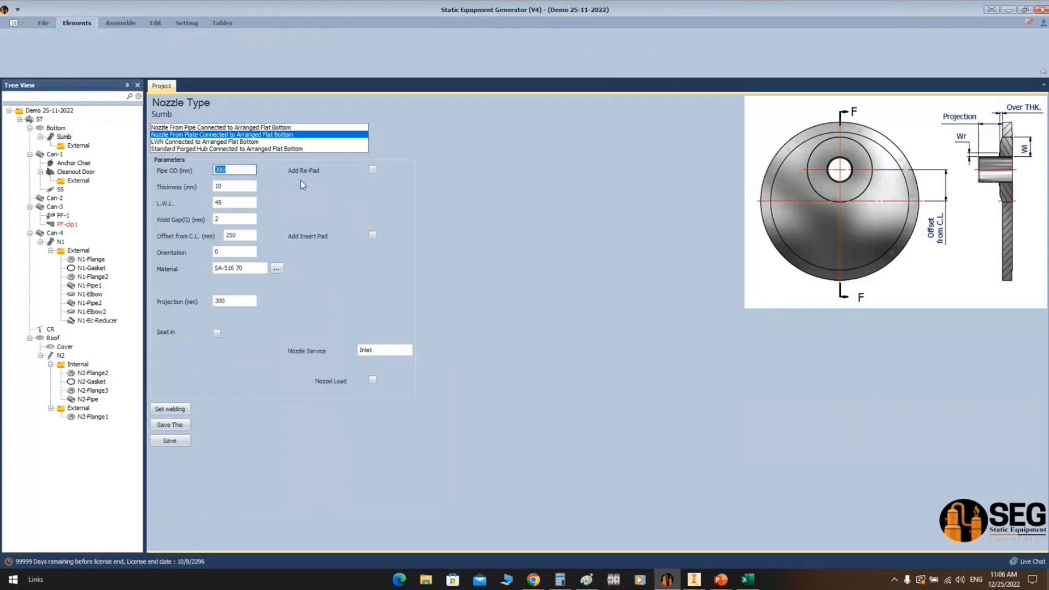
pyautogui.write('600')
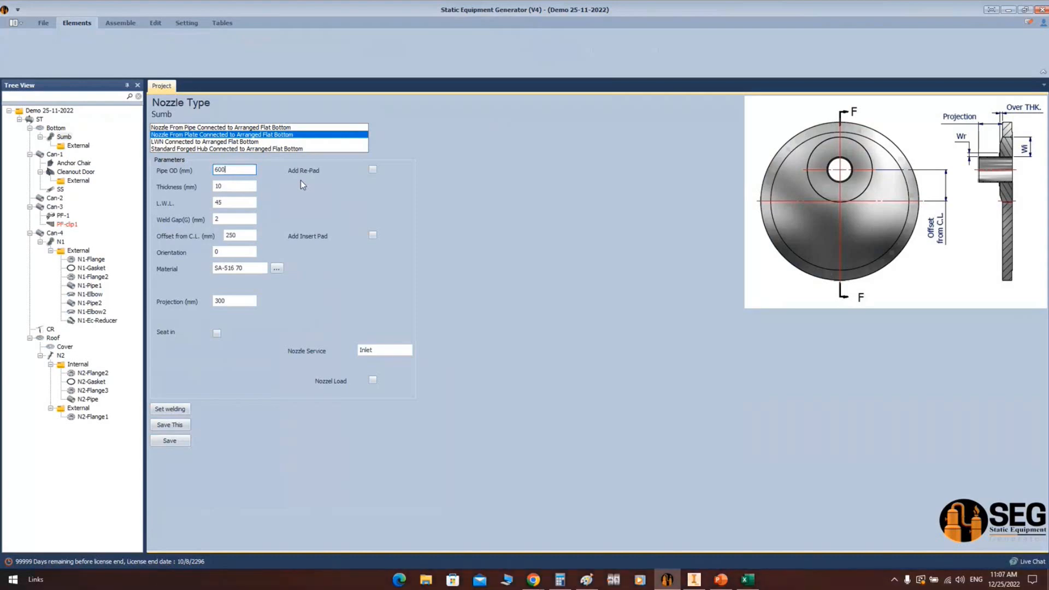
# Switch to Inventor, examine the tank's bottom plates from below, and return to Static Equipment Generator
pyautogui.click(693, 579)
pyautogui.scroll(-3, 720, 225)
pyautogui.moveTo(732, 207); pyautogui.dragTo(621, 150, button='middle')
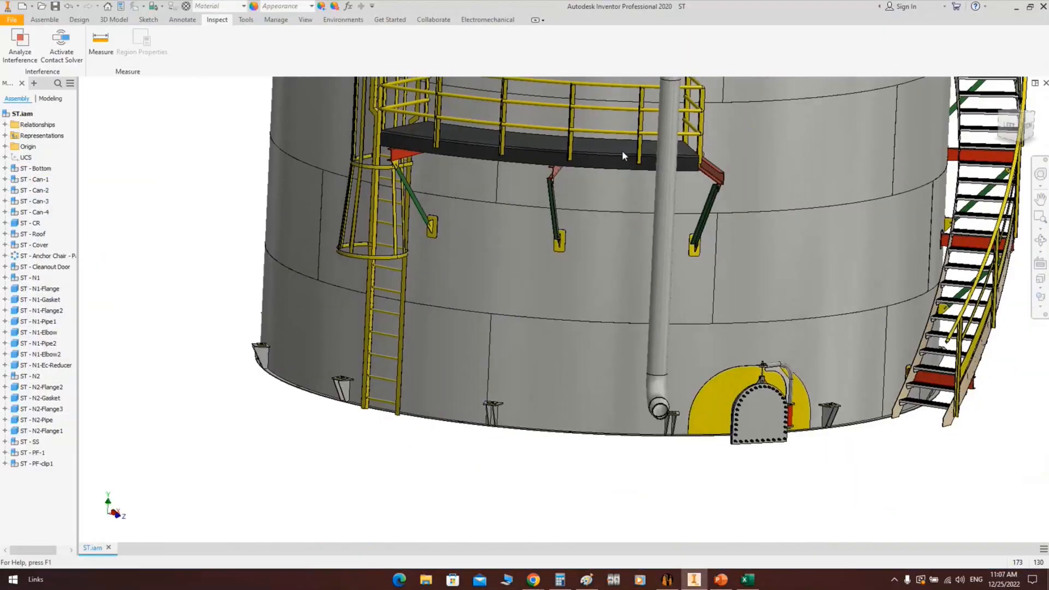
pyautogui.click(1040, 240)
pyautogui.moveTo(638, 317); pyautogui.dragTo(633, 261)
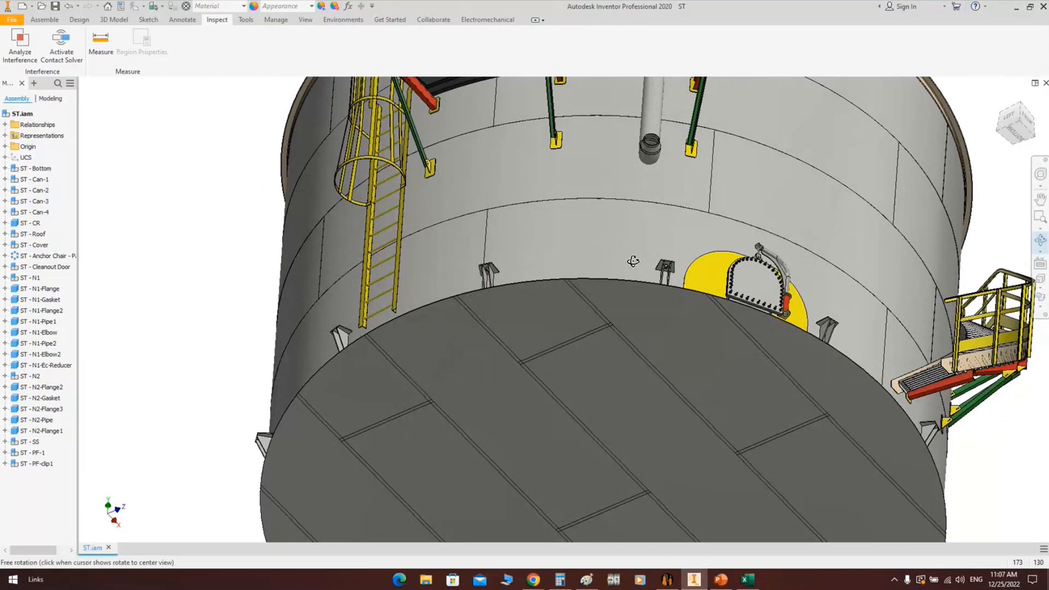
pyautogui.moveTo(634, 305); pyautogui.dragTo(604, 261, button='middle')
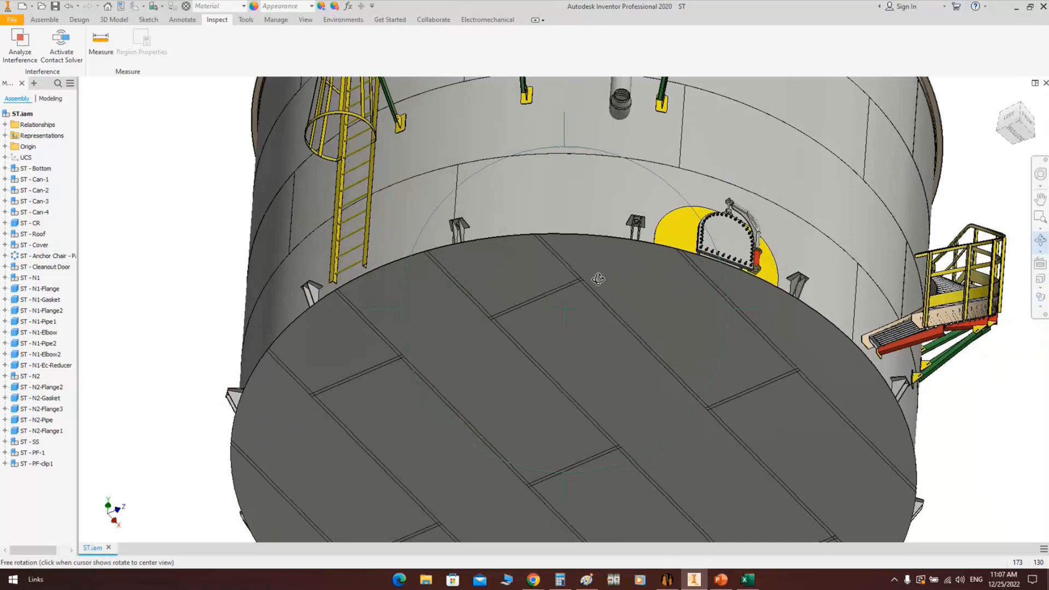
pyautogui.moveTo(597, 286); pyautogui.dragTo(626, 326)
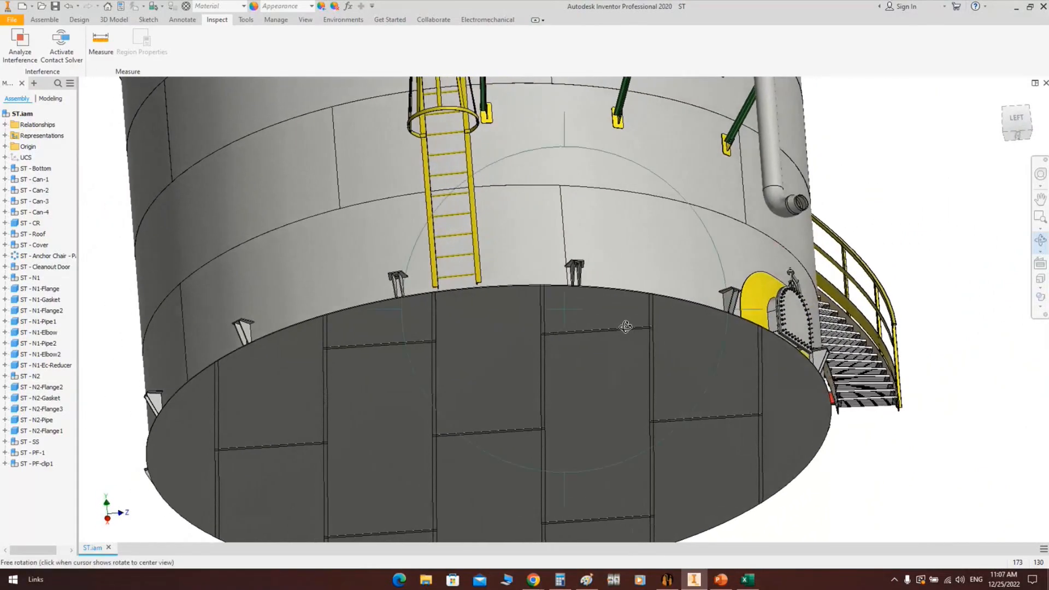
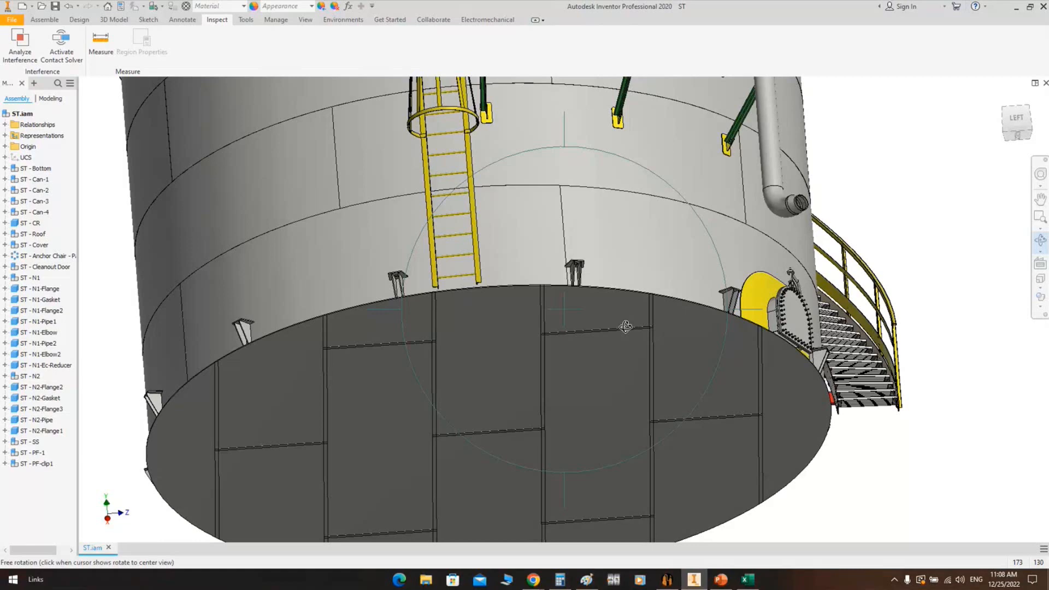
pyautogui.moveTo(527, 272); pyautogui.dragTo(502, 295)
pyautogui.rightClick(585, 310)
pyautogui.click(617, 304)
pyautogui.click(673, 582)
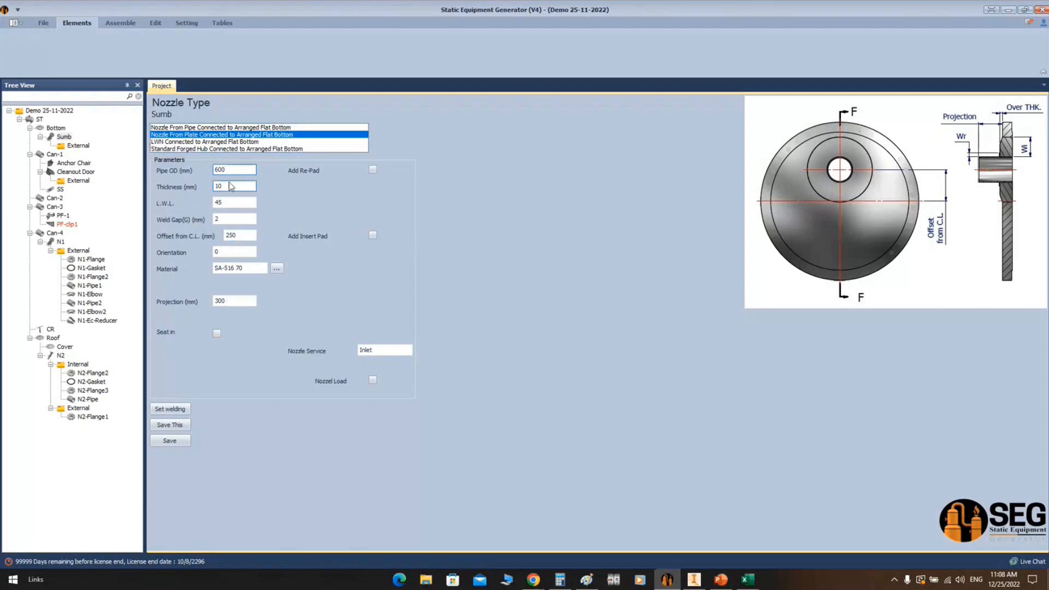
# Switch to Inventor and check the tank's layout from directly above and directly below
pyautogui.click(694, 579)
pyautogui.click(1040, 240)
pyautogui.moveTo(577, 349); pyautogui.dragTo(578, 246)
pyautogui.keyDown('shift'); pyautogui.moveTo(578, 247); pyautogui.dragTo(581, 347, button='middle'); pyautogui.keyUp('shift')
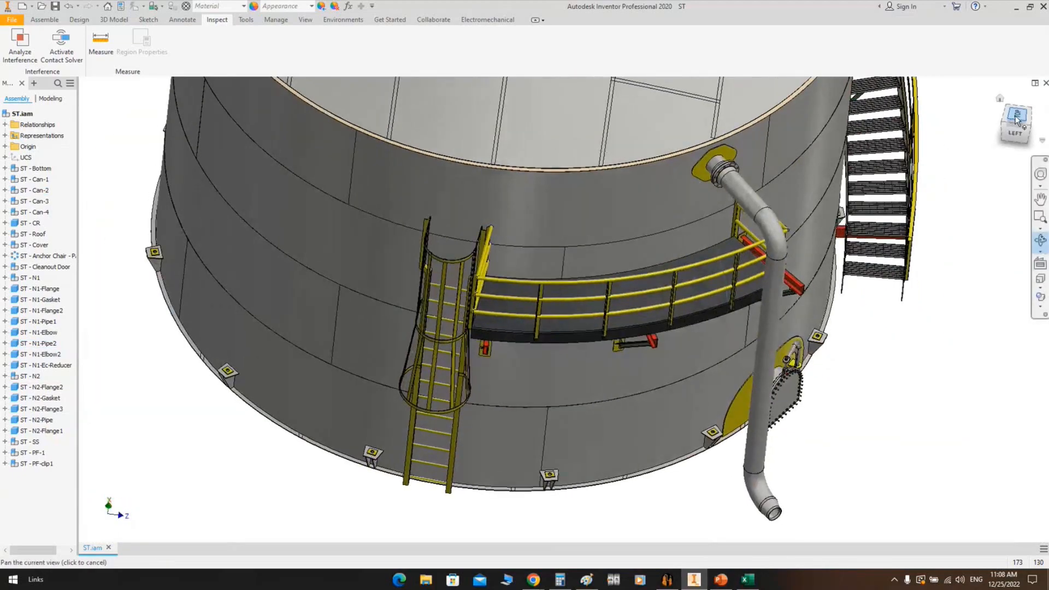
pyautogui.click(1017, 116)
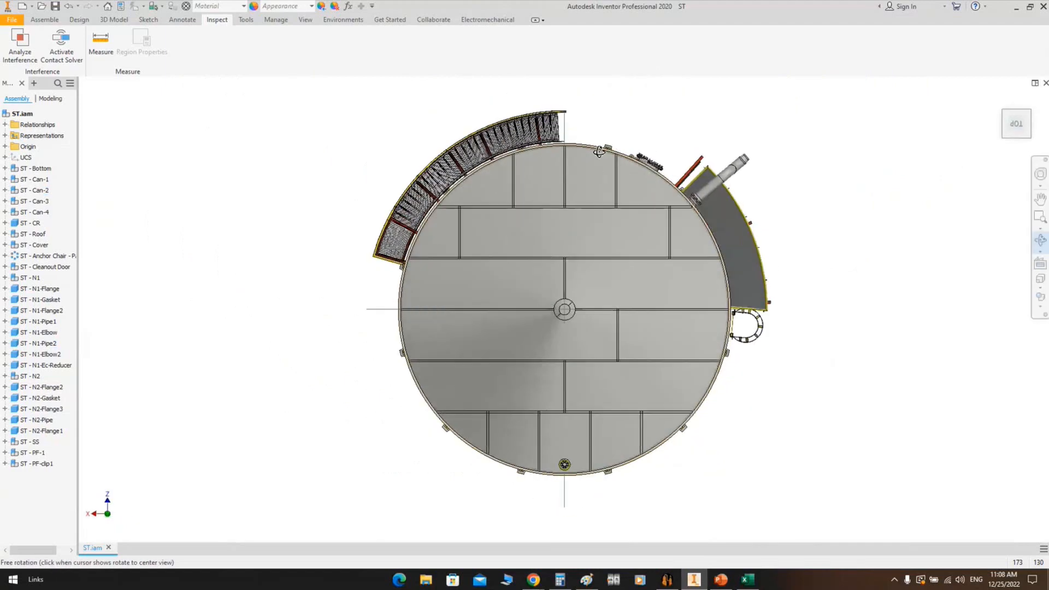
pyautogui.moveTo(567, 130); pyautogui.dragTo(586, 227)
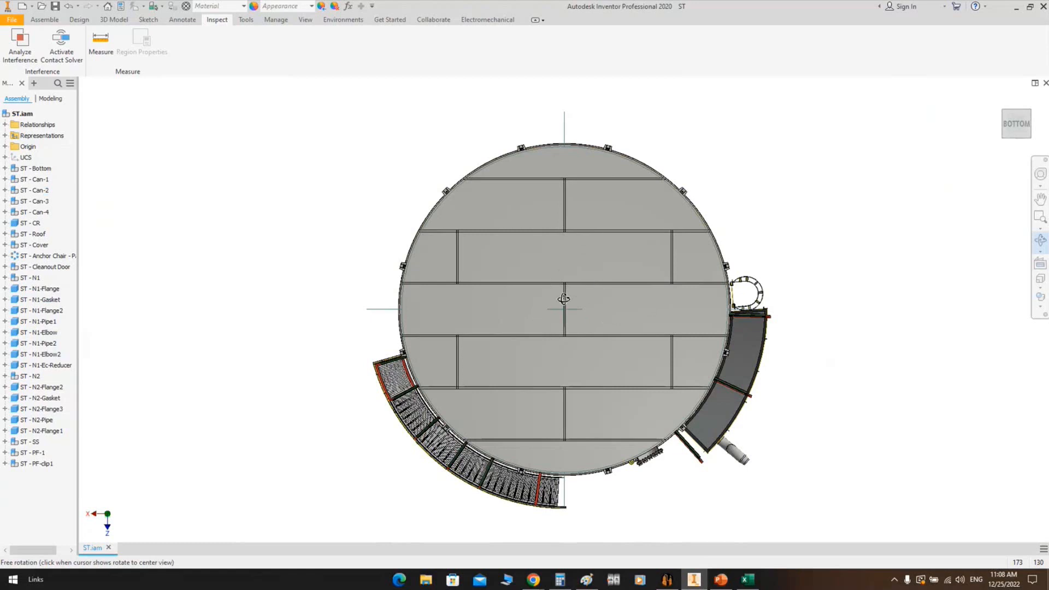
# In Static Equipment Generator, set Sumb's centreline offset to 3500 mm, orientation to 90 and projection to 500 mm, and enable Seat in
pyautogui.click(667, 579)
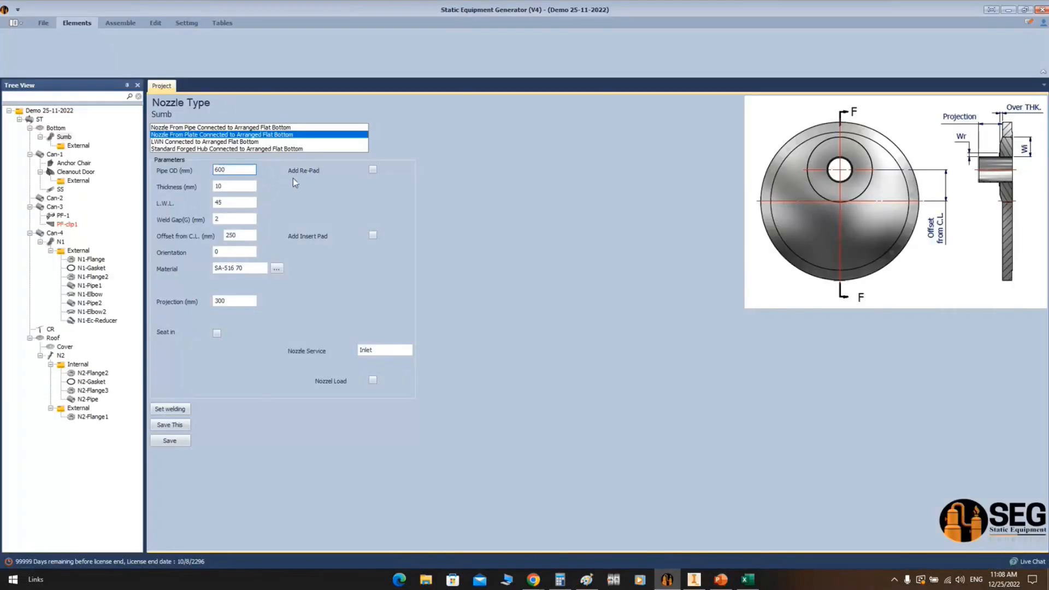
pyautogui.doubleClick(221, 202)
pyautogui.doubleClick(236, 219)
pyautogui.doubleClick(234, 235)
pyautogui.write('3500')
pyautogui.press('Tab')
pyautogui.moveTo(248, 304); pyautogui.dragTo(182, 307)
pyautogui.write('500')
pyautogui.click(218, 333)
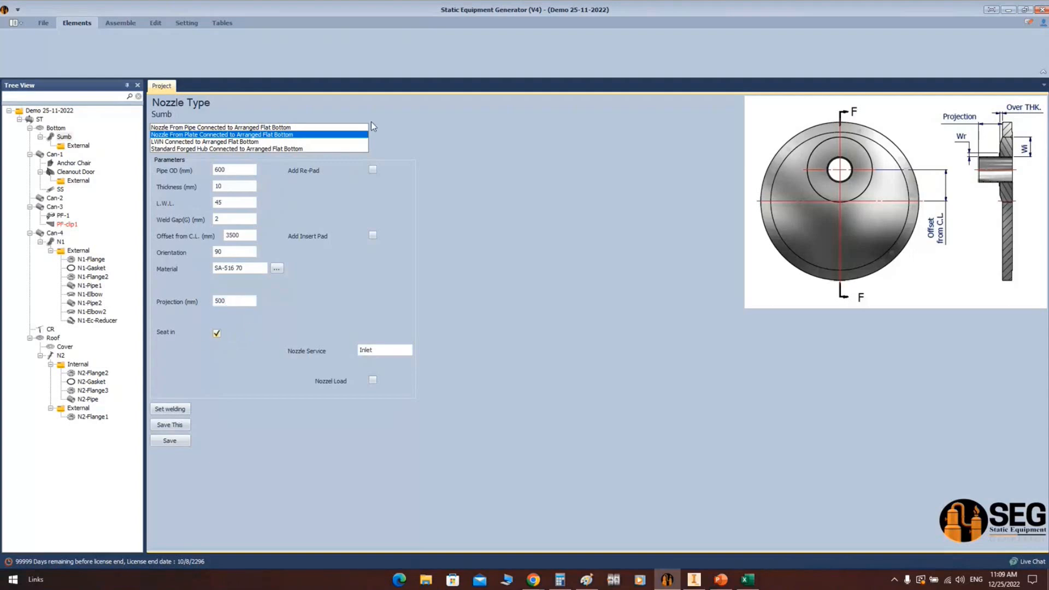
# Add a re-pad with a width of 200 mm to the Sumb nozzle and save the nozzle
pyautogui.click(373, 170)
pyautogui.click(394, 189)
pyautogui.write('200')
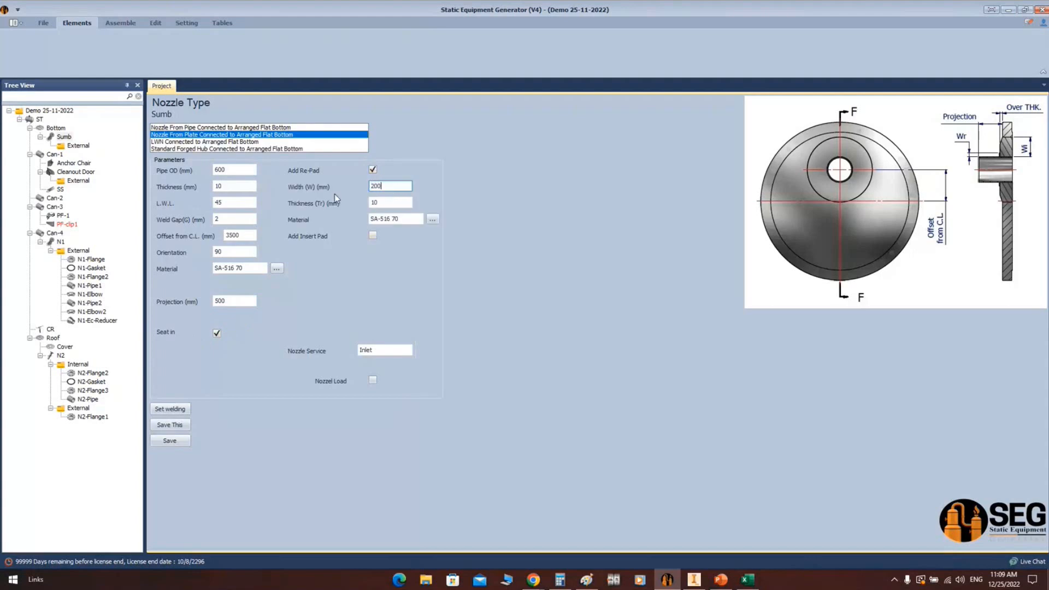
pyautogui.click(177, 441)
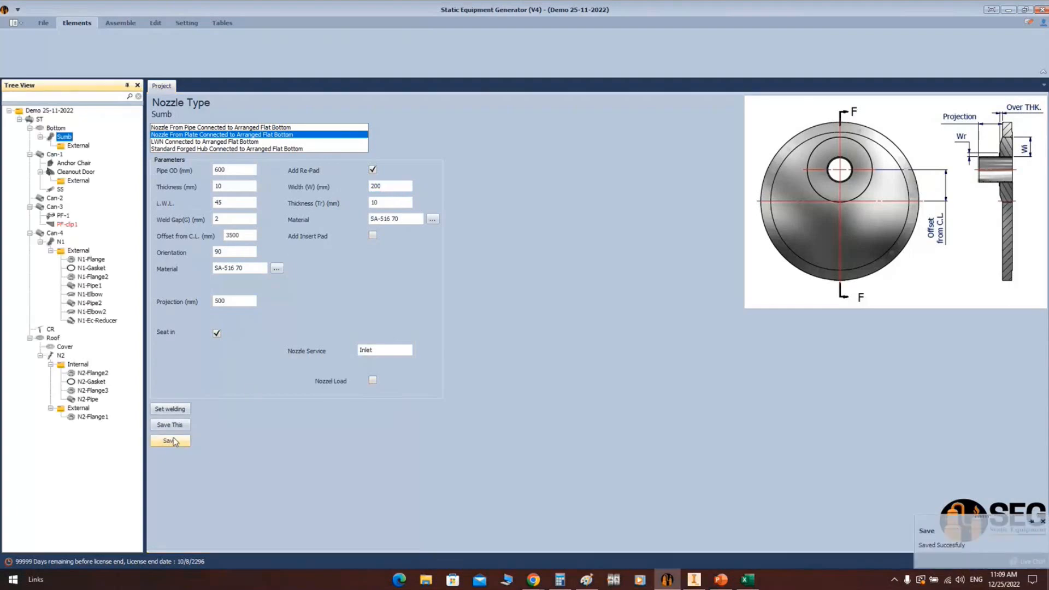
# Add an end plate named End Plate to Sumb's External group and open its settings
pyautogui.click(77, 147)
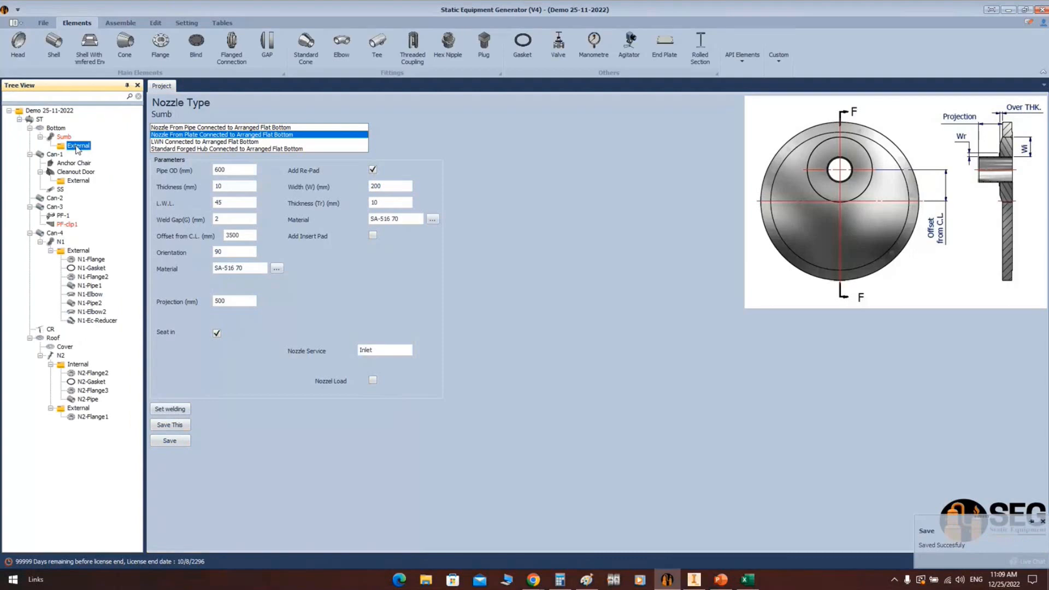
pyautogui.click(664, 47)
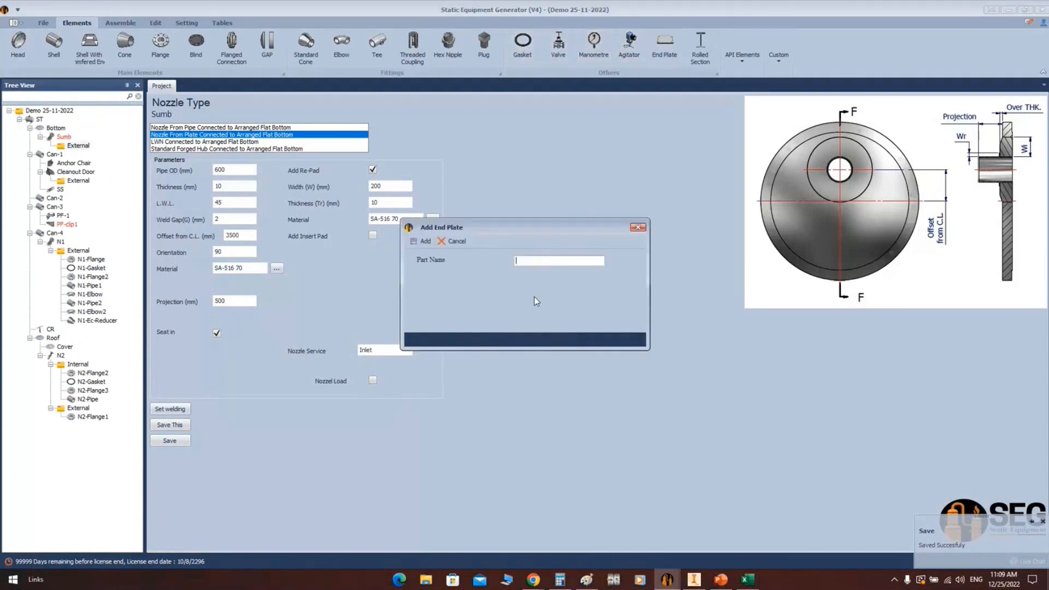
pyautogui.write('End Plate')
pyautogui.press('Return')
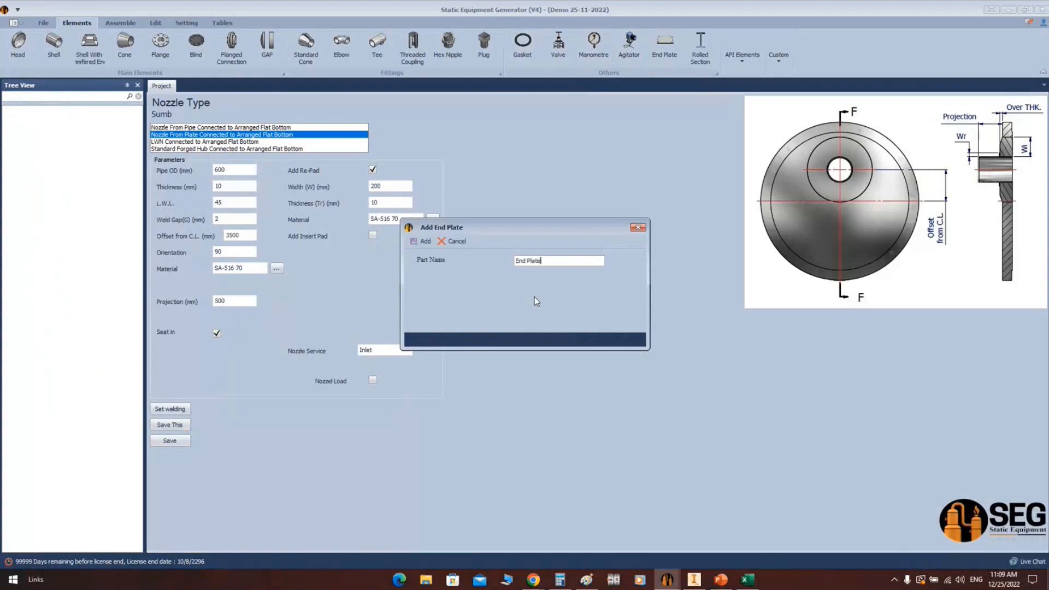
pyautogui.click(90, 155)
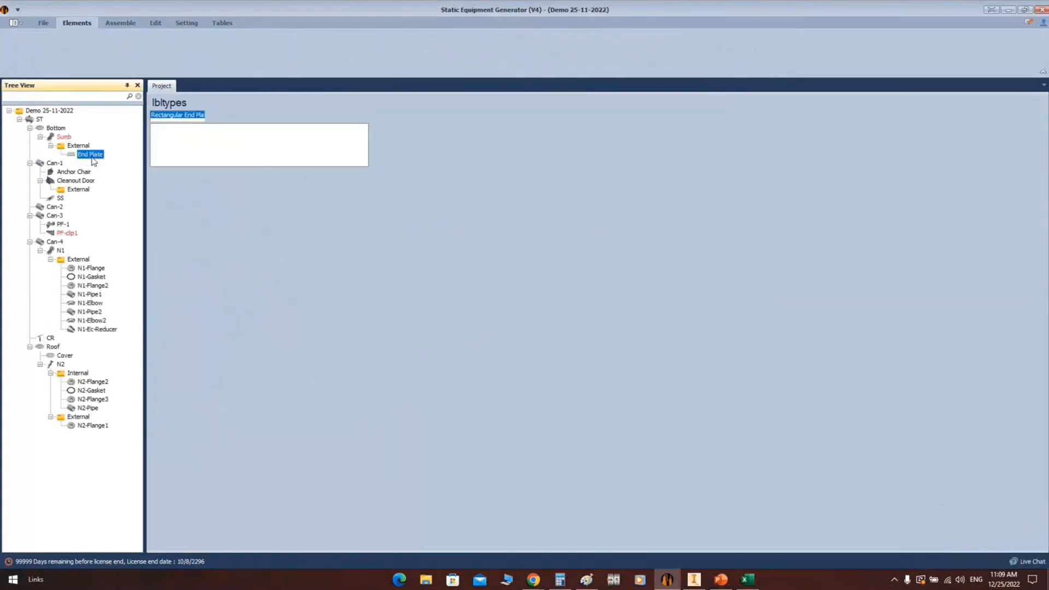
# Make the end plate a Circular Plate Without Holes with a 620 mm outside diameter and 20 mm thickness, and save it
pyautogui.click(239, 135)
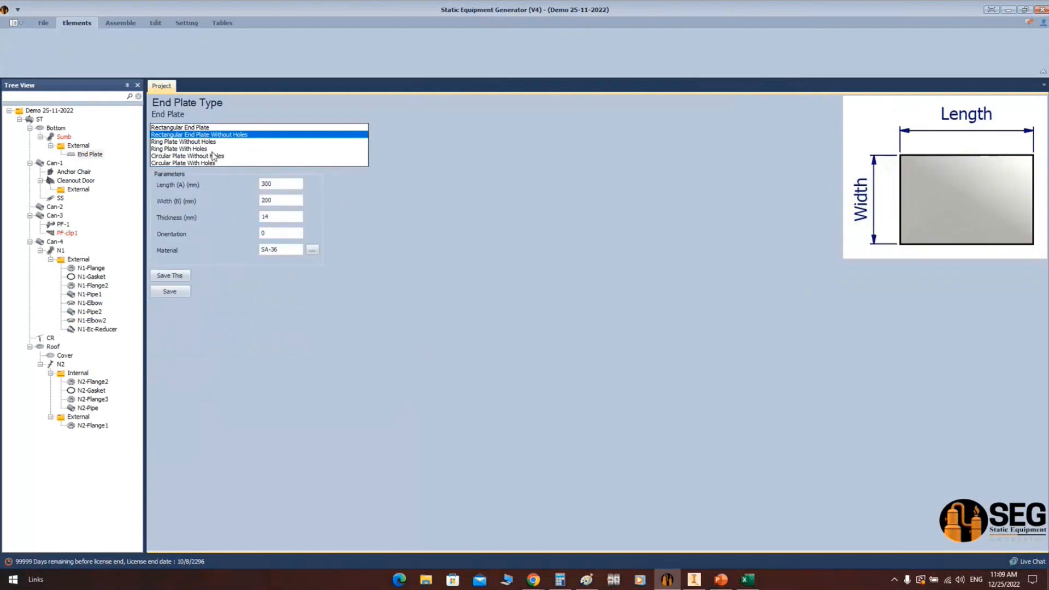
pyautogui.click(201, 142)
pyautogui.click(178, 156)
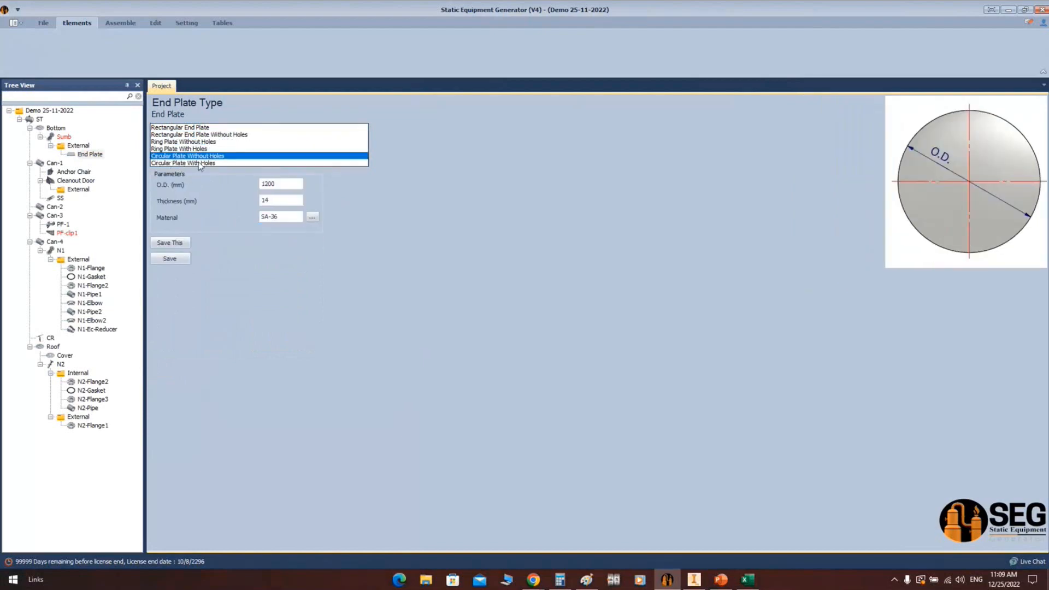
pyautogui.press('Tab')
pyautogui.write('620')
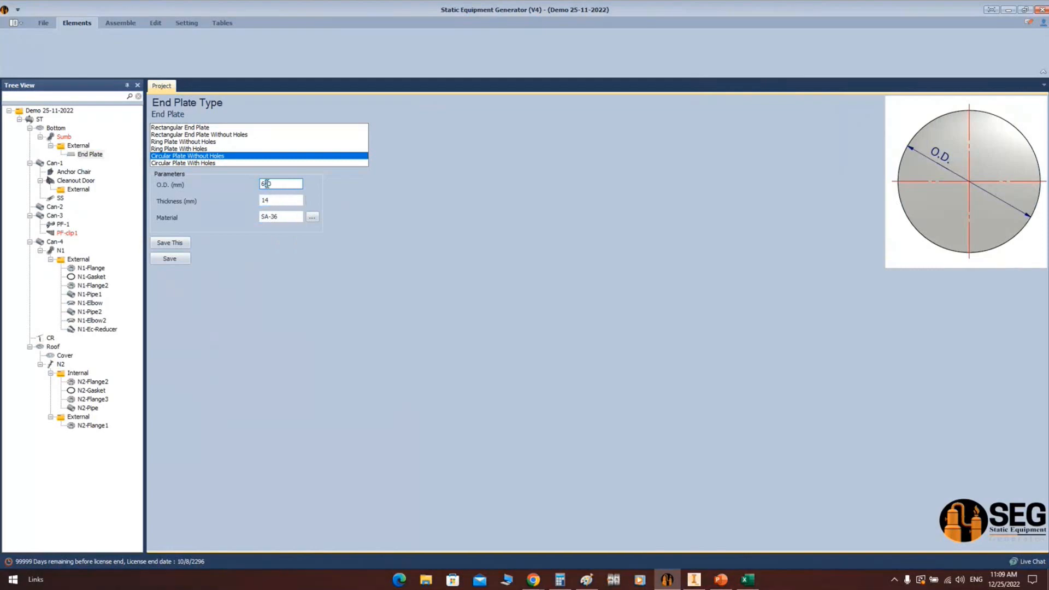
pyautogui.press('Tab')
pyautogui.write('20')
pyautogui.click(170, 258)
pyautogui.click(121, 24)
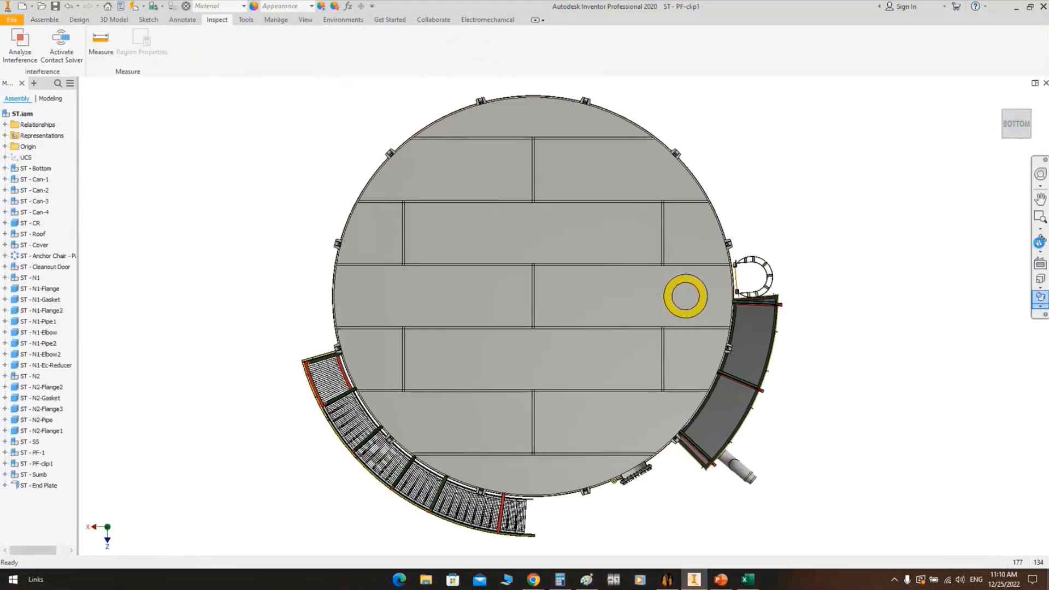
# Examine the sump nozzle and its end plate beneath the tank bottom from the side and from below
pyautogui.click(1039, 240)
pyautogui.moveTo(573, 250); pyautogui.dragTo(557, 344)
pyautogui.scroll(3, 686, 363)
pyautogui.moveTo(689, 382); pyautogui.dragTo(568, 230, button='middle')
pyautogui.moveTo(573, 235)
pyautogui.mouseDown()
pyautogui.moveTo(504, 250)
pyautogui.moveTo(508, 287)
pyautogui.moveTo(538, 311)
pyautogui.moveTo(597, 302)
pyautogui.moveTo(578, 223)
pyautogui.mouseUp()
pyautogui.click(1021, 124)
pyautogui.scroll(5, 549, 302)
pyautogui.moveTo(540, 280)
pyautogui.mouseDown()
pyautogui.moveTo(613, 290)
pyautogui.moveTo(539, 278)
pyautogui.mouseUp()
pyautogui.rightClick(539, 277)
pyautogui.click(557, 279)
pyautogui.moveTo(667, 579)
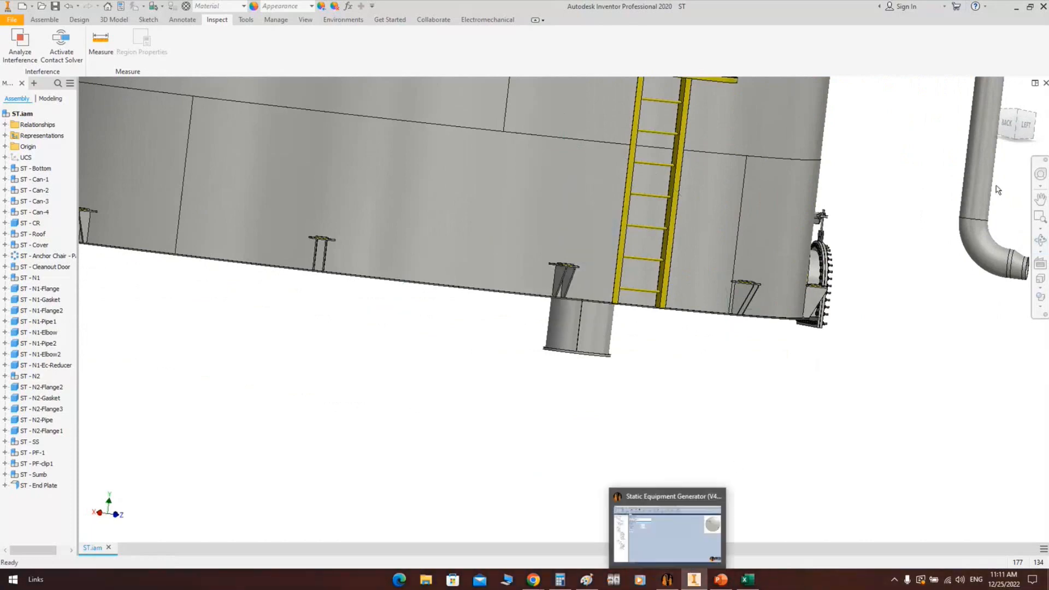
pyautogui.scroll(-3, 660, 319)
pyautogui.moveTo(711, 328); pyautogui.dragTo(674, 290, button='middle')
pyautogui.click(1039, 240)
pyautogui.moveTo(662, 277); pyautogui.dragTo(614, 269)
pyautogui.moveTo(614, 270); pyautogui.dragTo(683, 341, button='middle')
pyautogui.press('Escape')
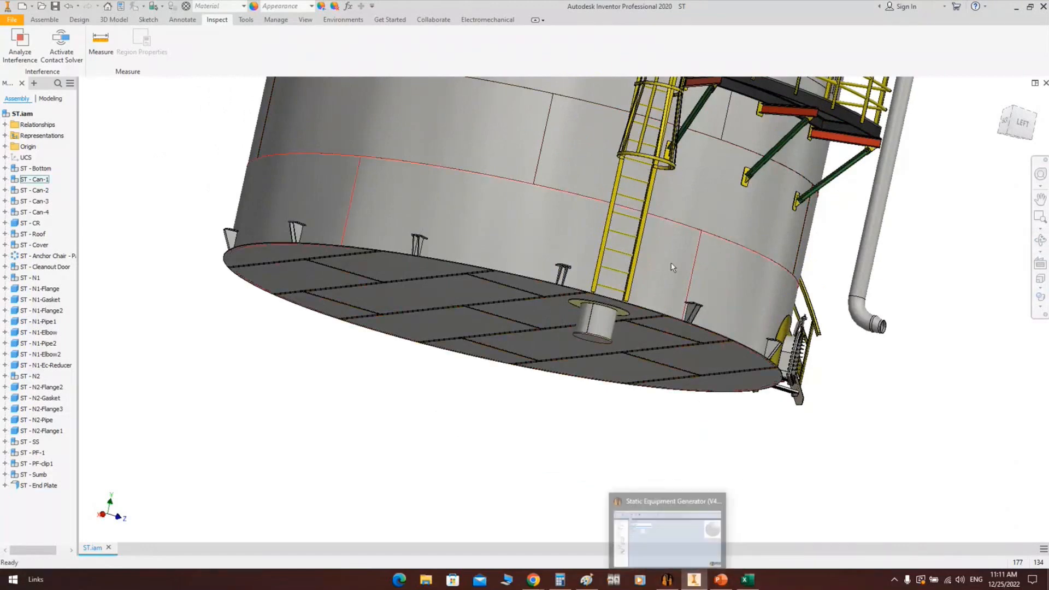
# Switch to Static Equipment Generator and start creating a drawing for the ST vessel
pyautogui.click(666, 580)
pyautogui.click(40, 120)
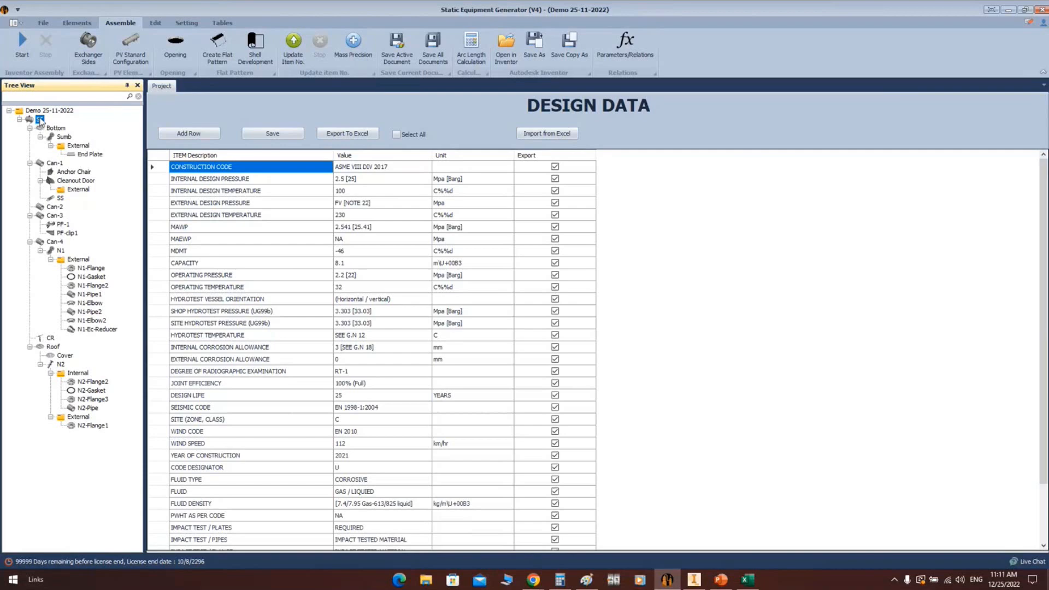
pyautogui.rightClick(40, 121)
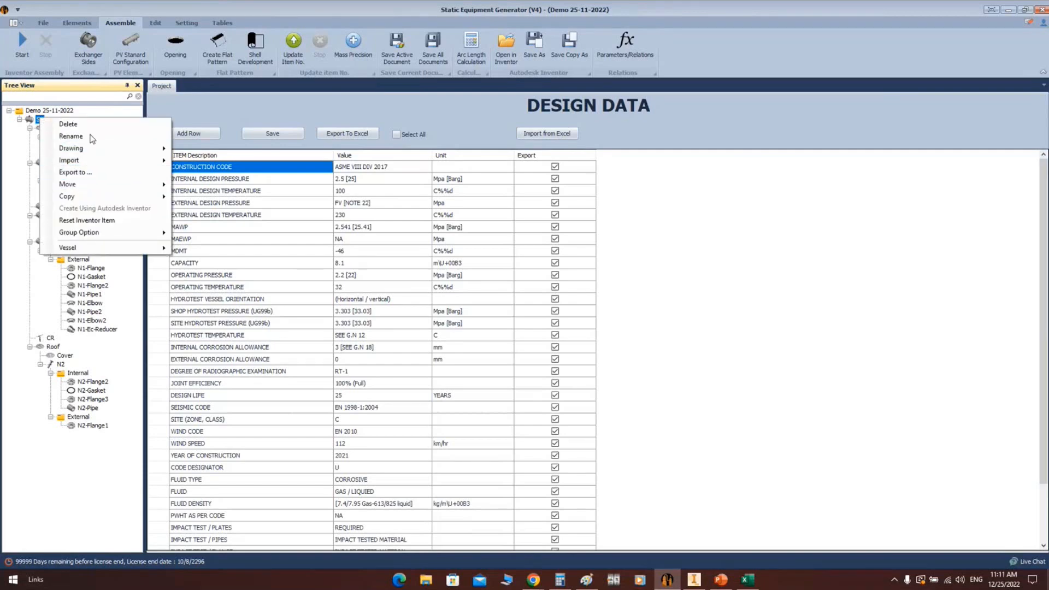
pyautogui.moveTo(97, 148)
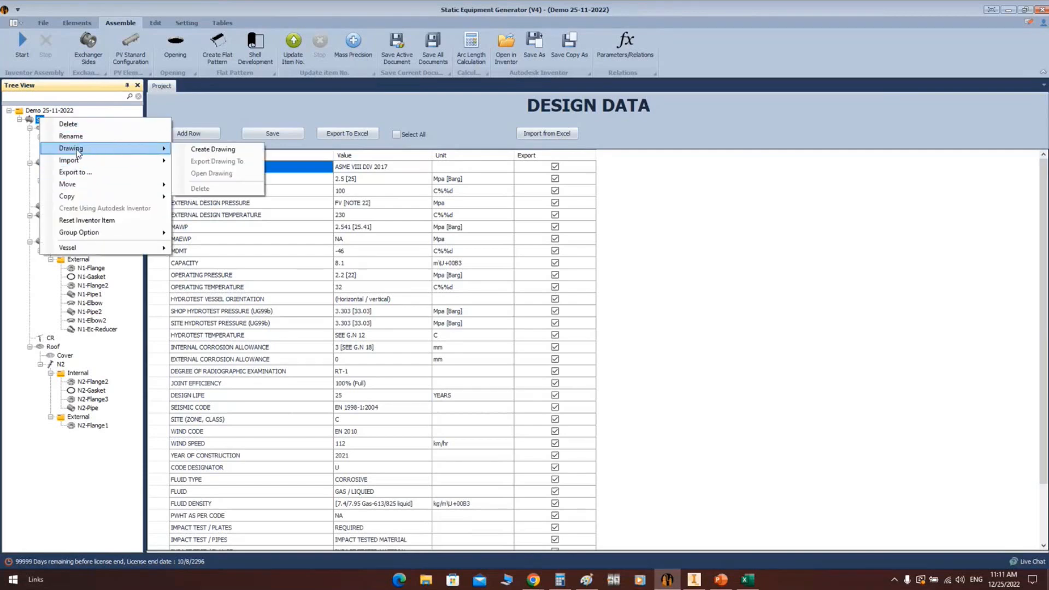
pyautogui.click(227, 151)
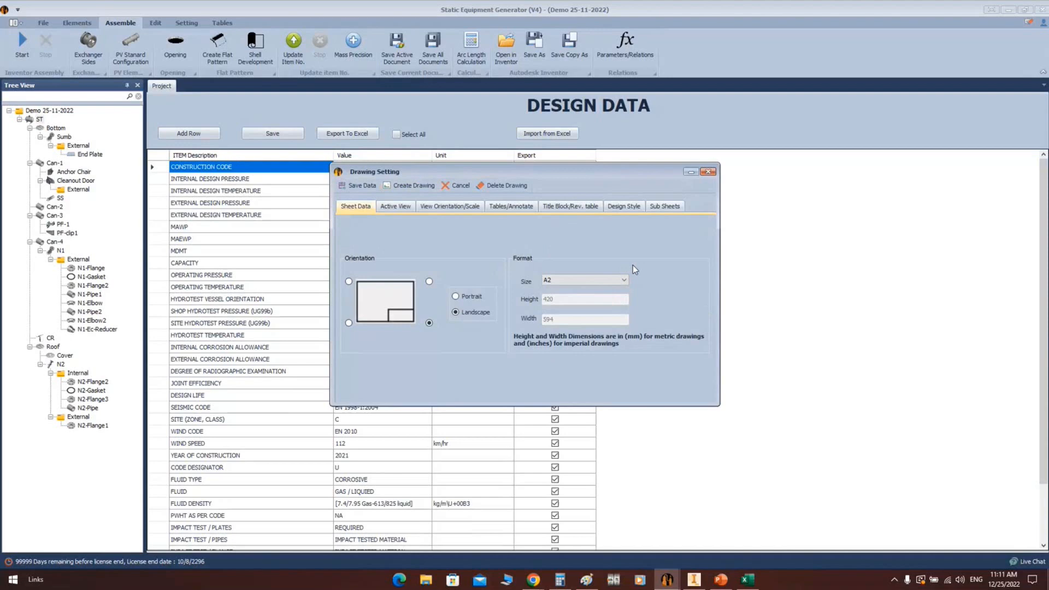
# Set the drawing sheet size to A1
pyautogui.click(622, 280)
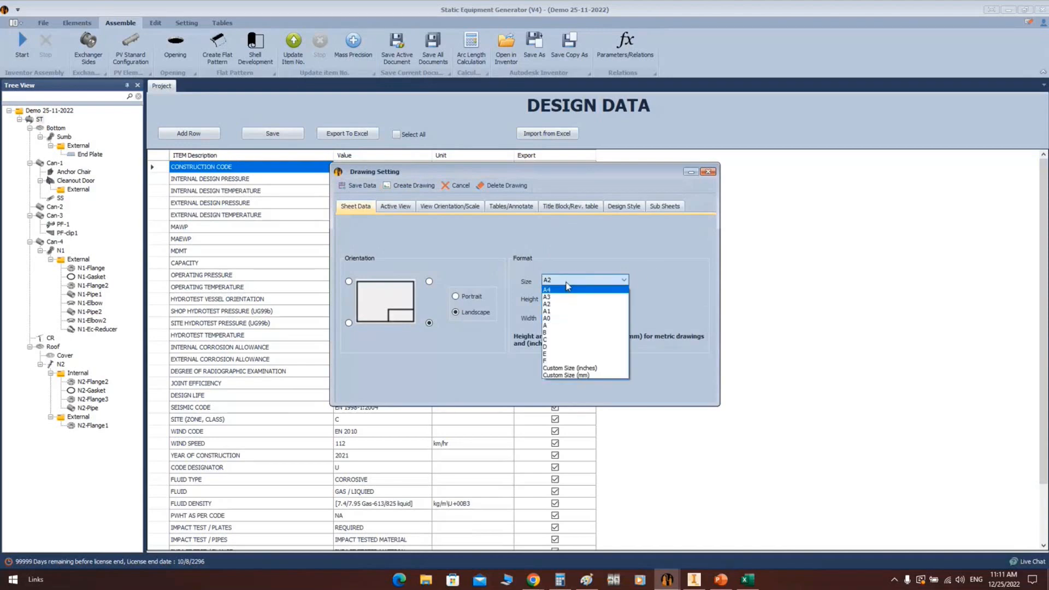
pyautogui.click(246, 250)
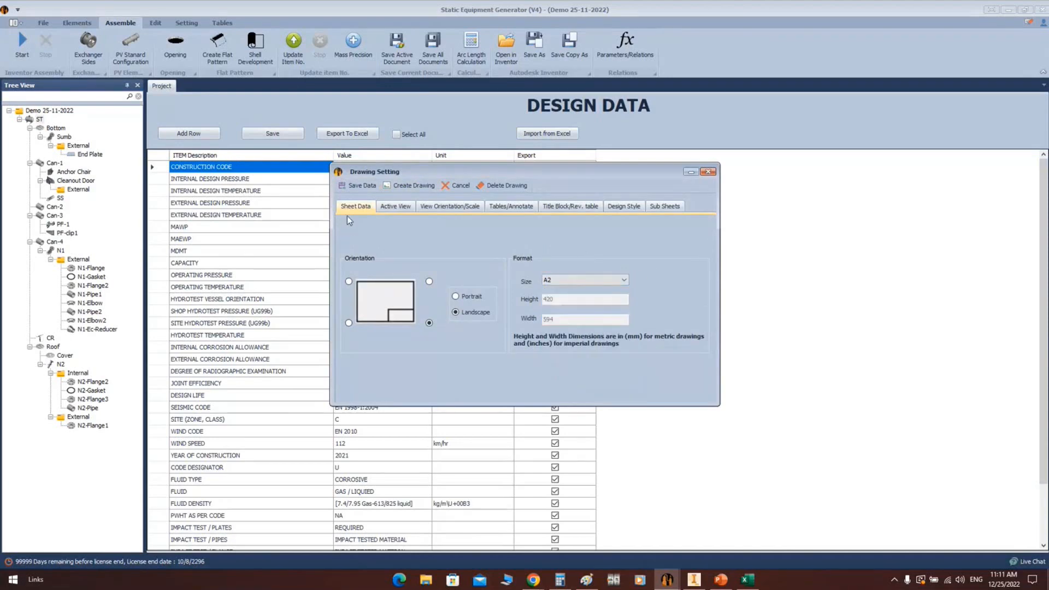
pyautogui.click(587, 281)
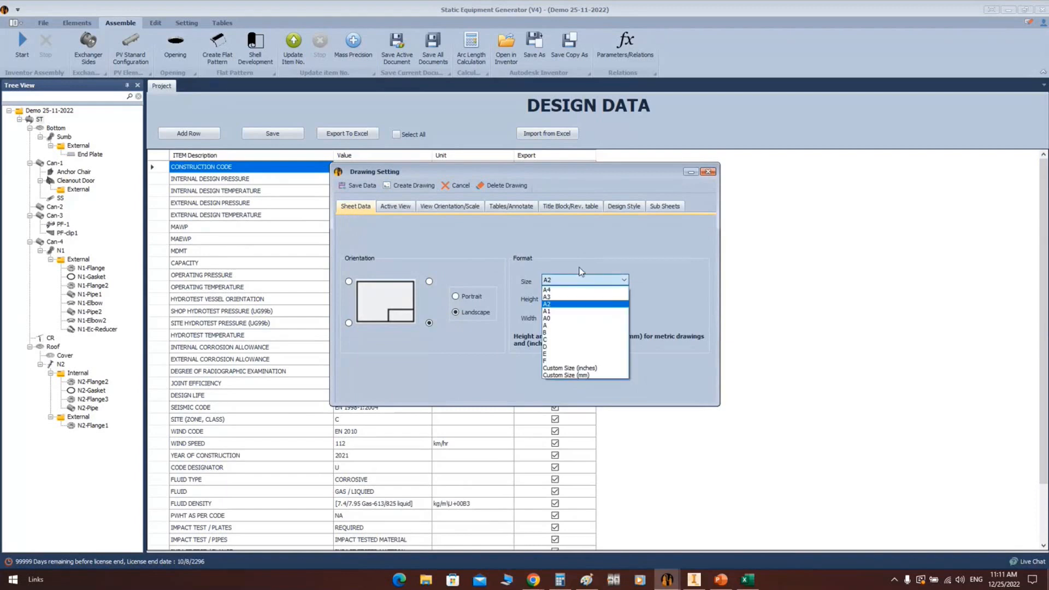
pyautogui.click(557, 304)
pyautogui.click(563, 284)
pyautogui.click(563, 315)
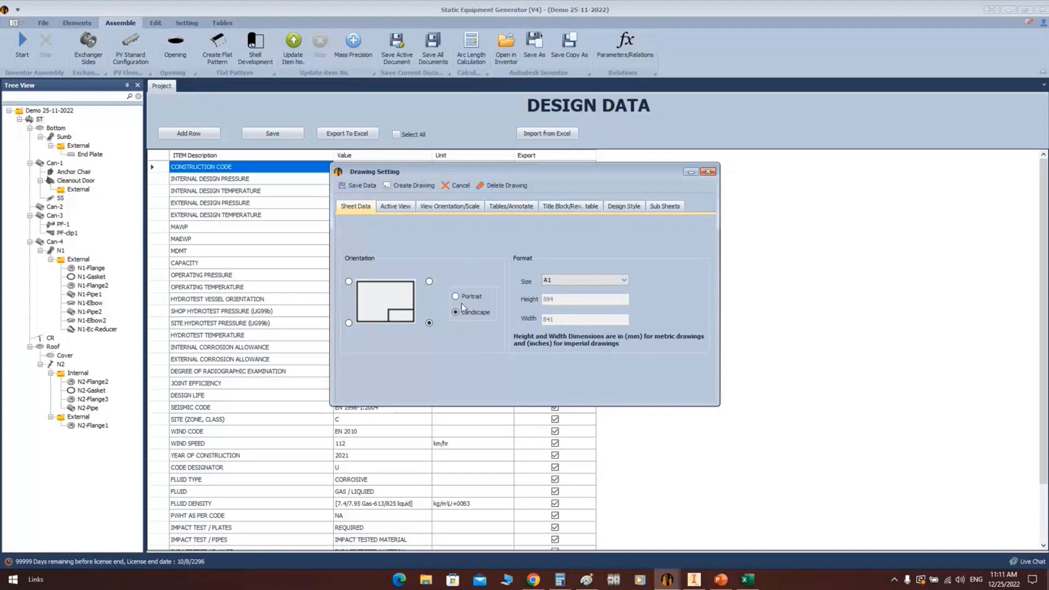
# Try each title block corner and the portrait orientation, restoring the lower-right corner and landscape
pyautogui.click(349, 322)
pyautogui.click(347, 282)
pyautogui.click(429, 281)
pyautogui.click(429, 323)
pyautogui.click(473, 298)
pyautogui.click(476, 315)
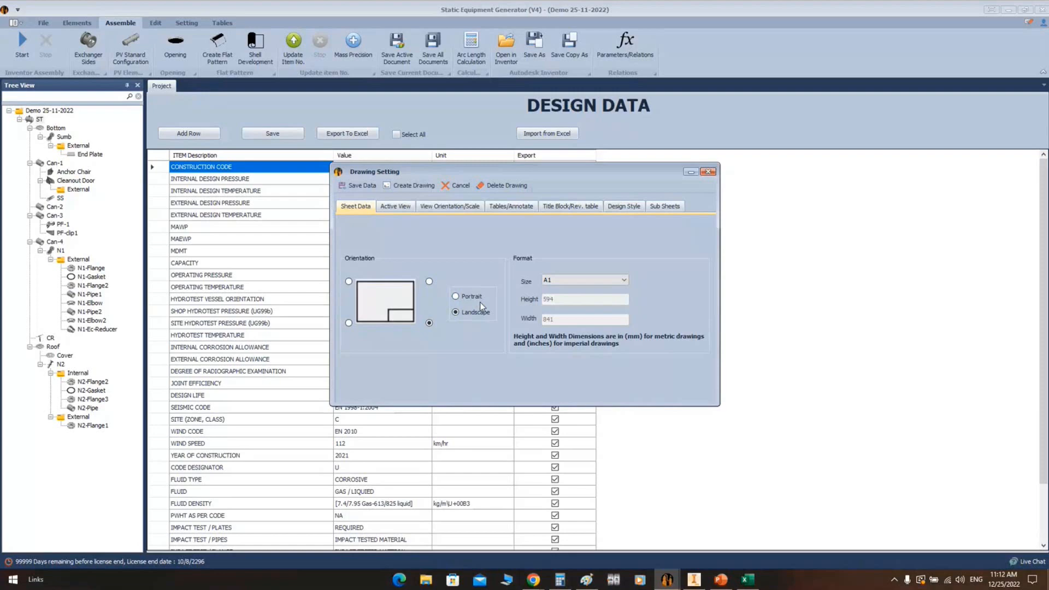
# Try switching the Bottom and Top views on and off in the drawing's active view settings
pyautogui.click(397, 208)
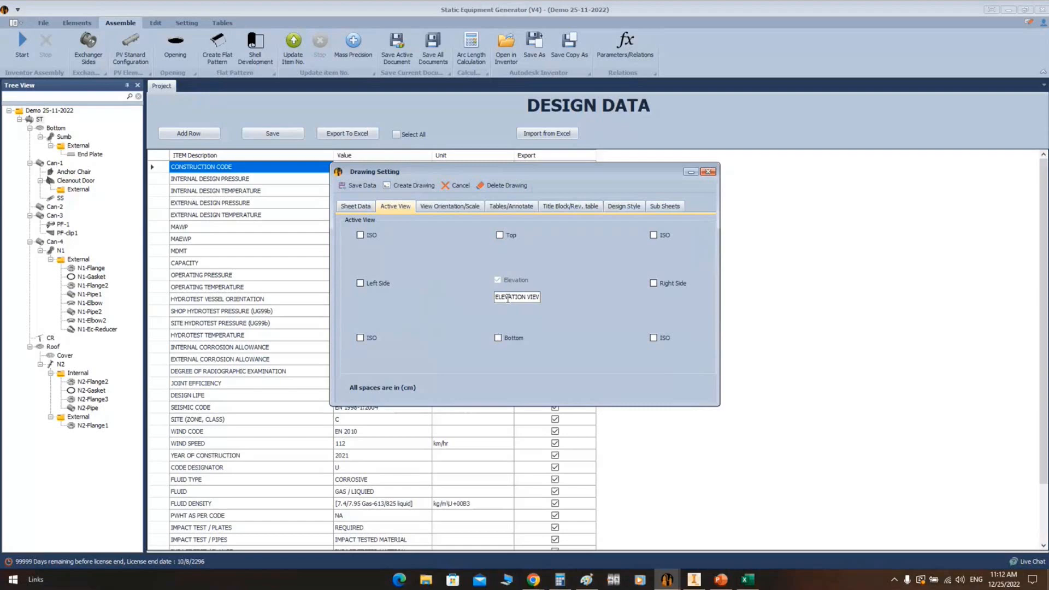
pyautogui.click(498, 338)
pyautogui.click(510, 339)
pyautogui.click(507, 235)
pyautogui.click(512, 236)
# Open the view orientation and scale settings, and switch to Inventor to check the tank's back and front elevations
pyautogui.click(442, 208)
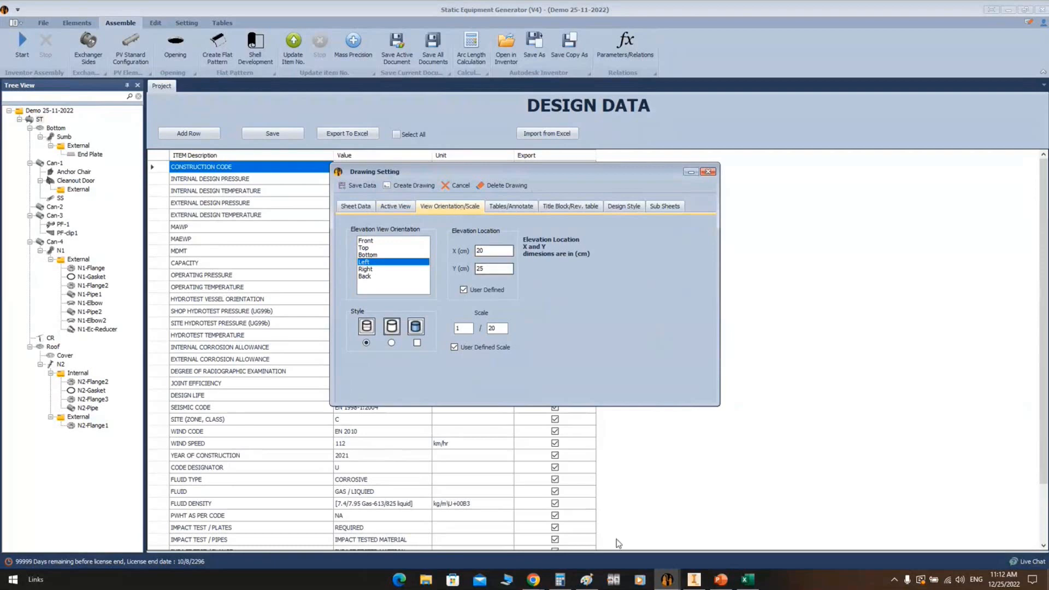
pyautogui.click(695, 580)
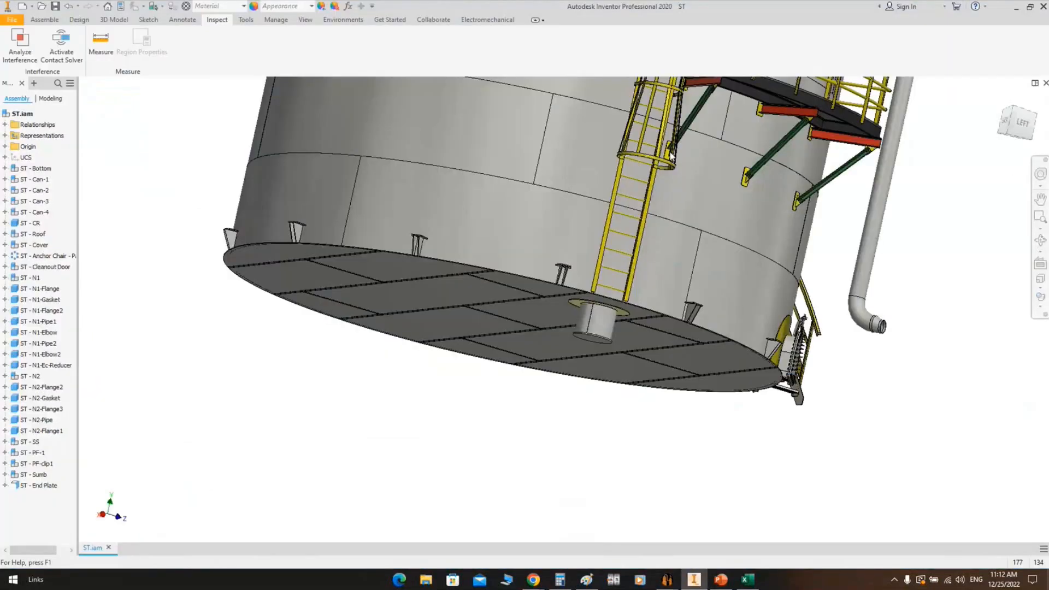
pyautogui.click(1009, 121)
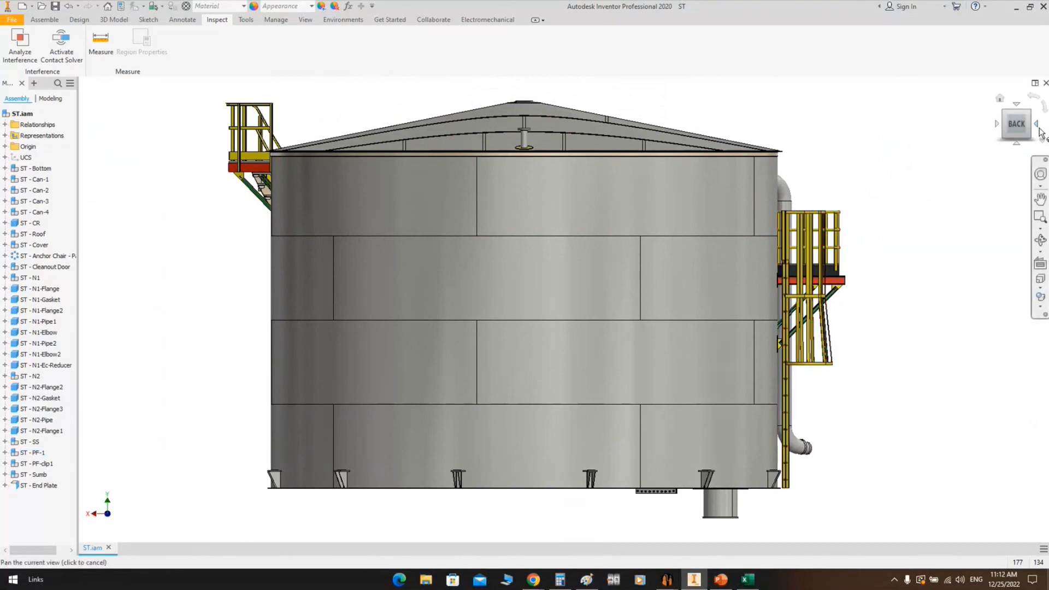
pyautogui.click(1037, 125)
pyautogui.click(1039, 127)
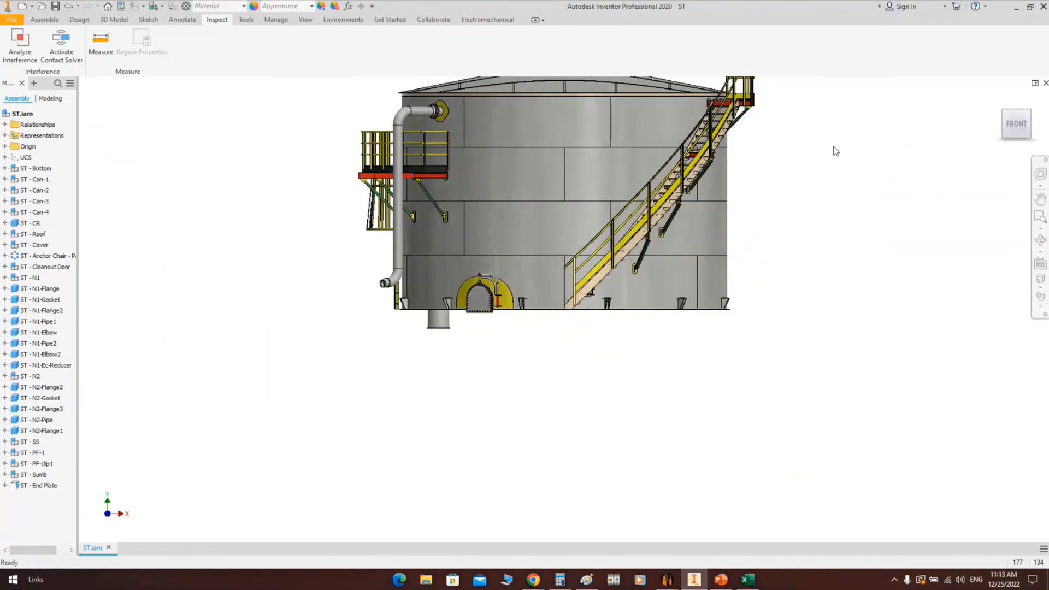
pyautogui.scroll(2, 647, 171)
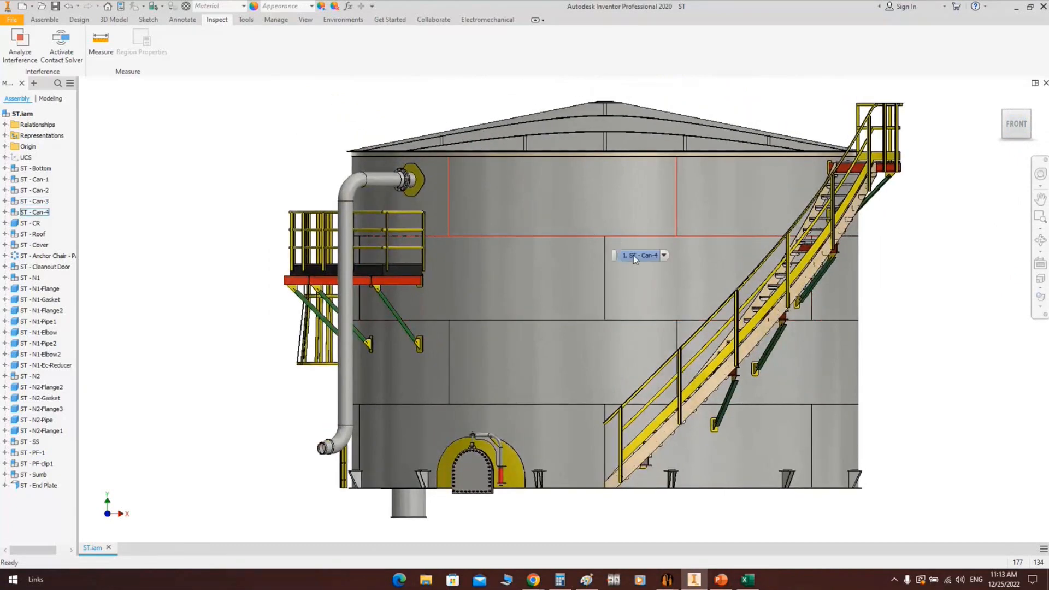
pyautogui.moveTo(666, 577)
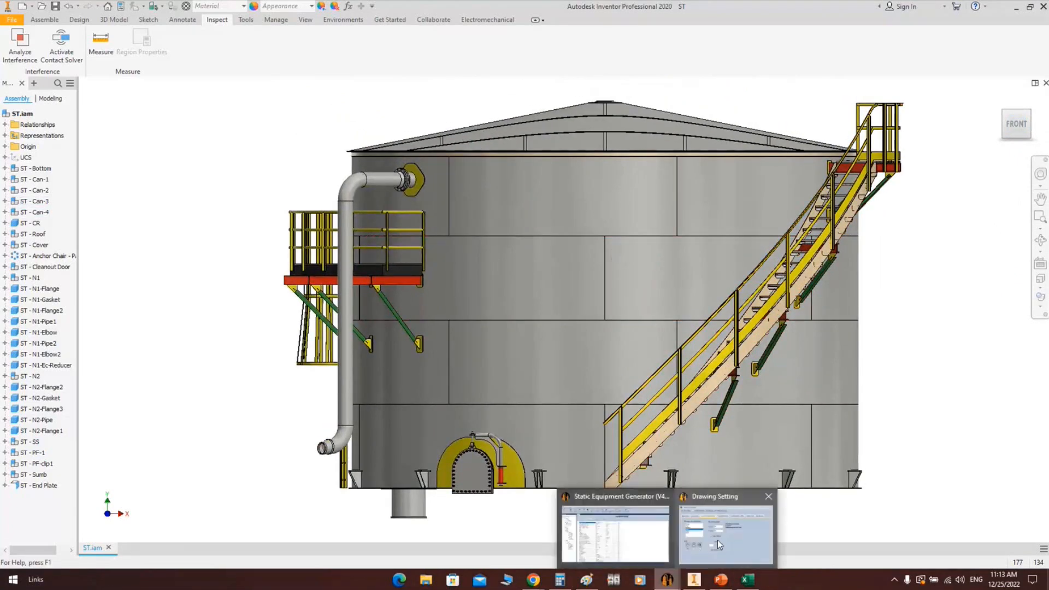
# In Static Equipment Generator's drawing settings, set the elevation view to Front, its location to X 35 and Y 35 cm, and its scale to 1/40
pyautogui.click(717, 540)
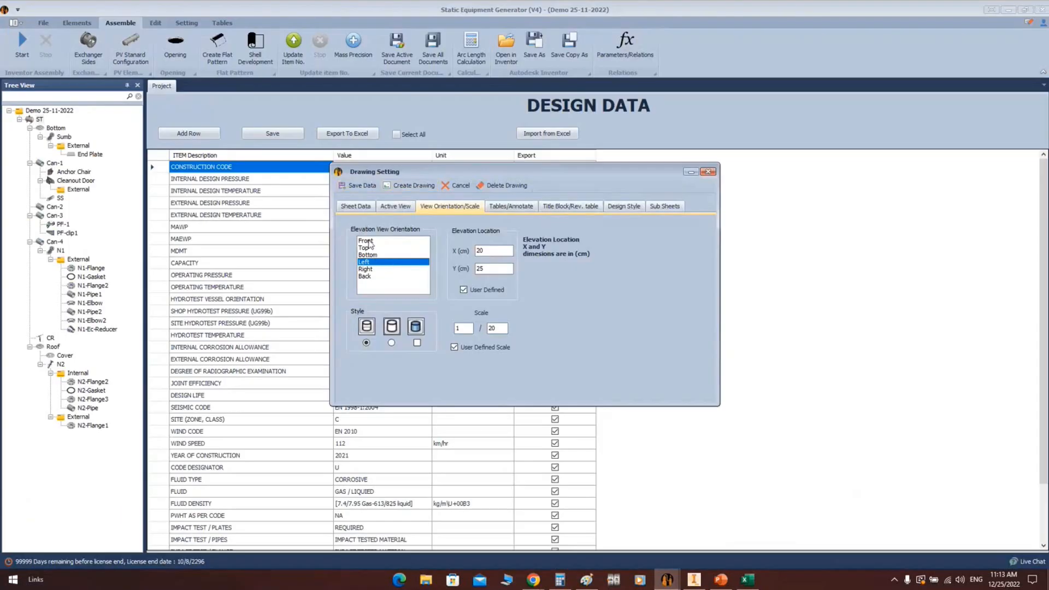
pyautogui.click(381, 241)
pyautogui.moveTo(503, 251); pyautogui.dragTo(441, 285)
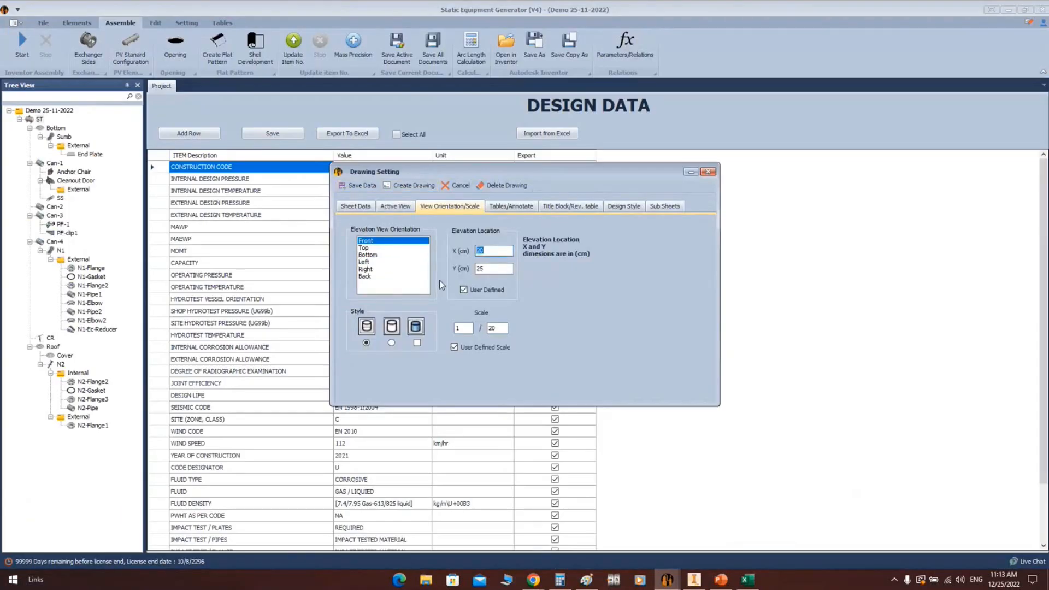
pyautogui.write('35')
pyautogui.press('Tab')
pyautogui.write('35')
pyautogui.moveTo(503, 327); pyautogui.dragTo(448, 342)
pyautogui.write('40')
pyautogui.moveTo(497, 252); pyautogui.dragTo(471, 271)
pyautogui.moveTo(503, 327); pyautogui.dragTo(456, 345)
# Include the Bill Of Material, Design Data, Nozzle Table and Maximum Allowable Nozzle Loads in the drawing
pyautogui.click(510, 206)
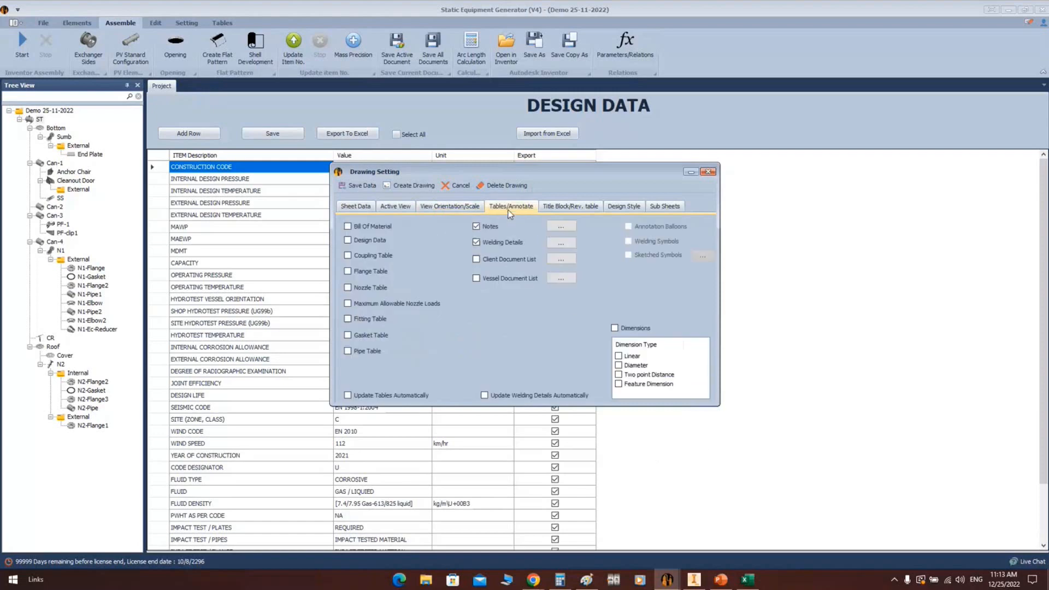
pyautogui.click(366, 243)
pyautogui.click(366, 287)
pyautogui.click(365, 303)
# Review the drawing notes and the option to import them from Excel, leaving the notes unedited
pyautogui.click(560, 226)
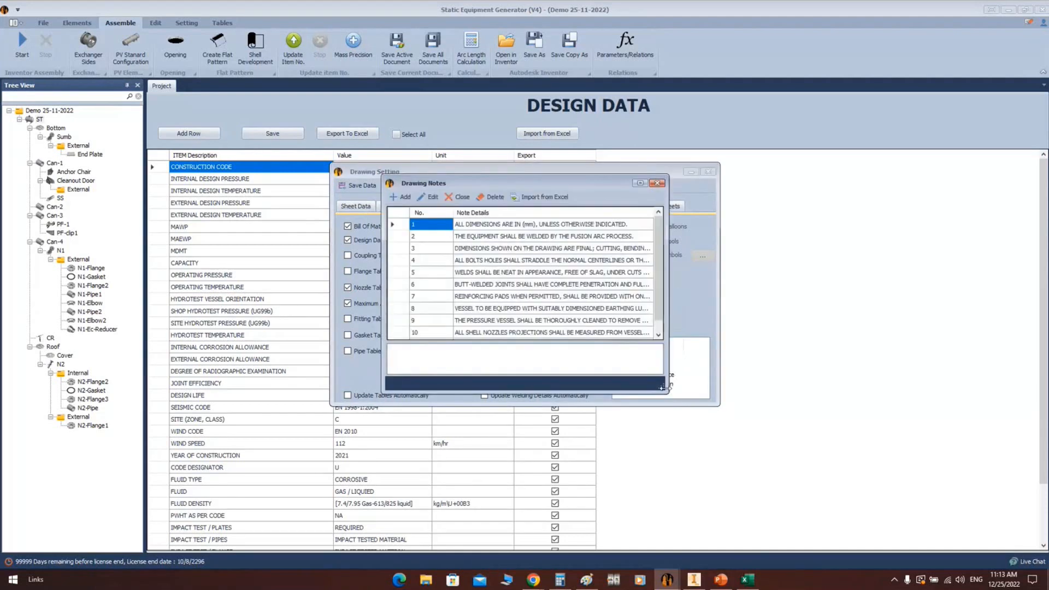
pyautogui.moveTo(665, 387); pyautogui.dragTo(780, 388)
pyautogui.click(398, 236)
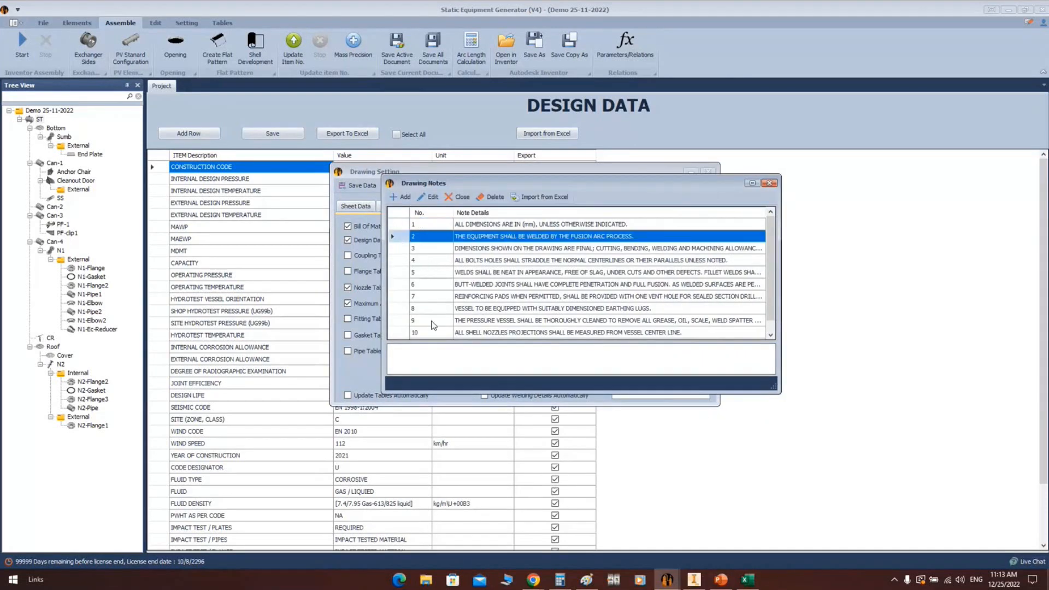
pyautogui.scroll(-1, 429, 336)
pyautogui.scroll(1, 423, 308)
pyautogui.click(539, 198)
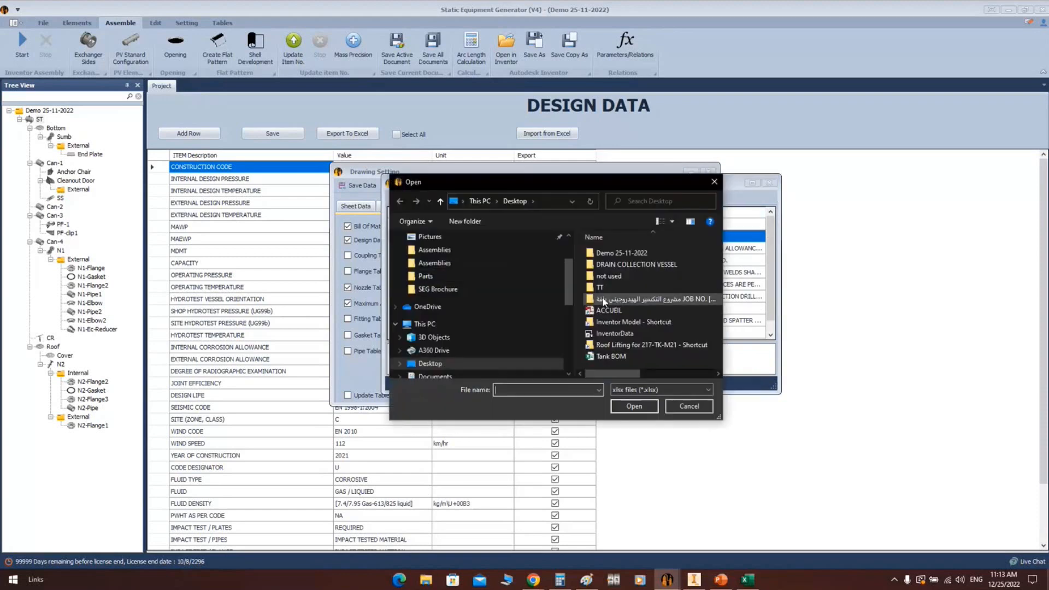
pyautogui.click(681, 405)
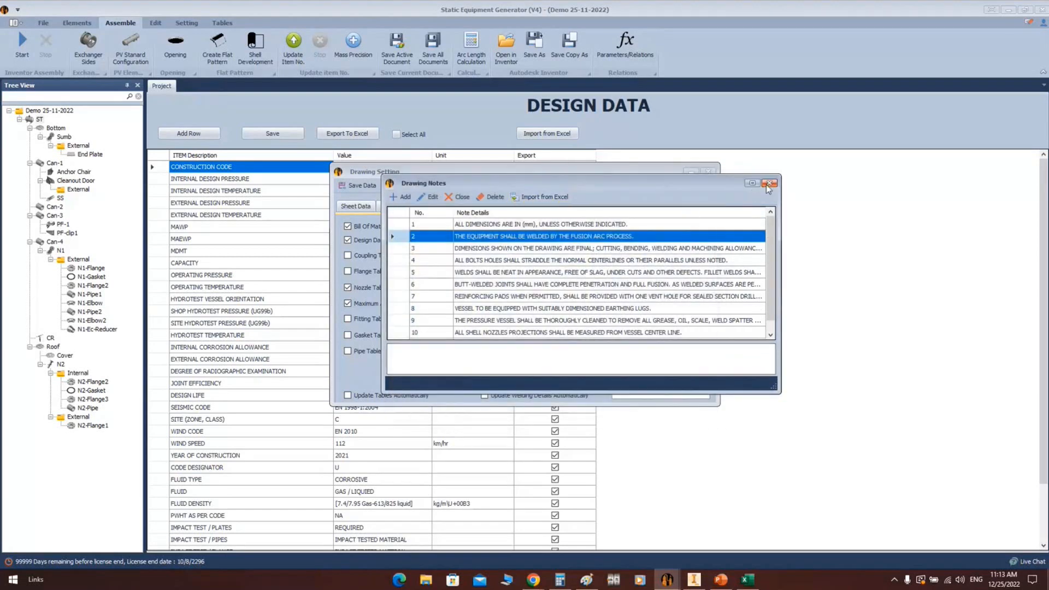
pyautogui.click(769, 183)
# Open the welding details and include the Elbow Weld Detail and Slip On RF Flange Welded to Pipe
pyautogui.click(558, 244)
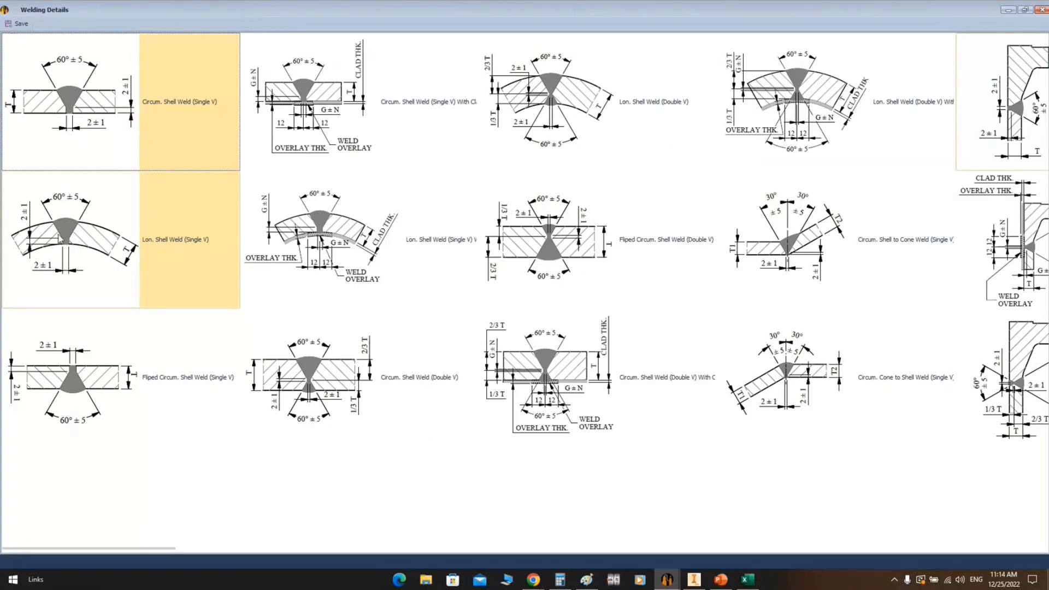
pyautogui.scroll(-1, 64, 241)
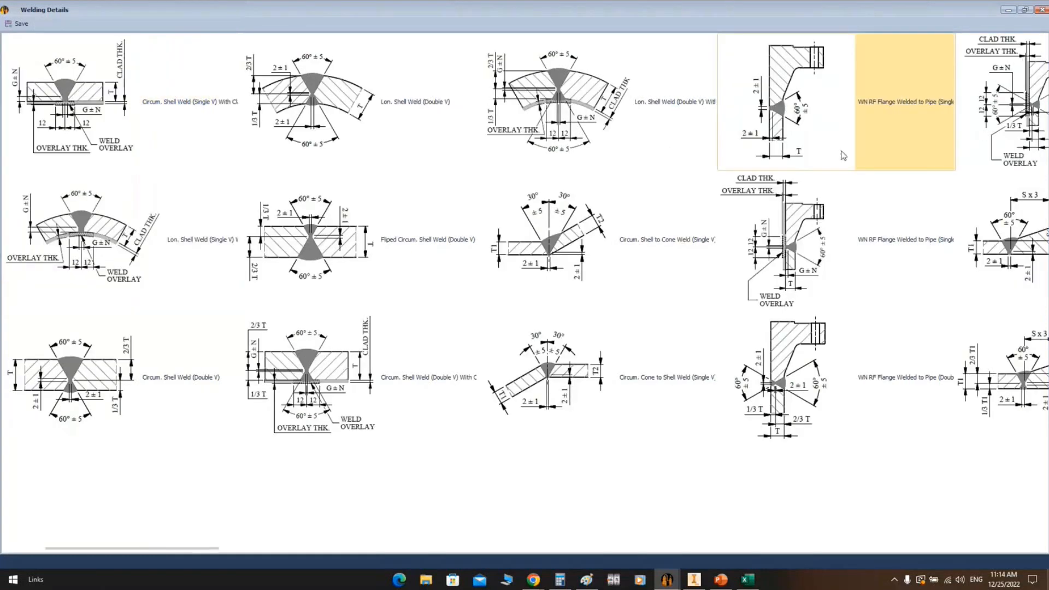
pyautogui.scroll(-1, 797, 77)
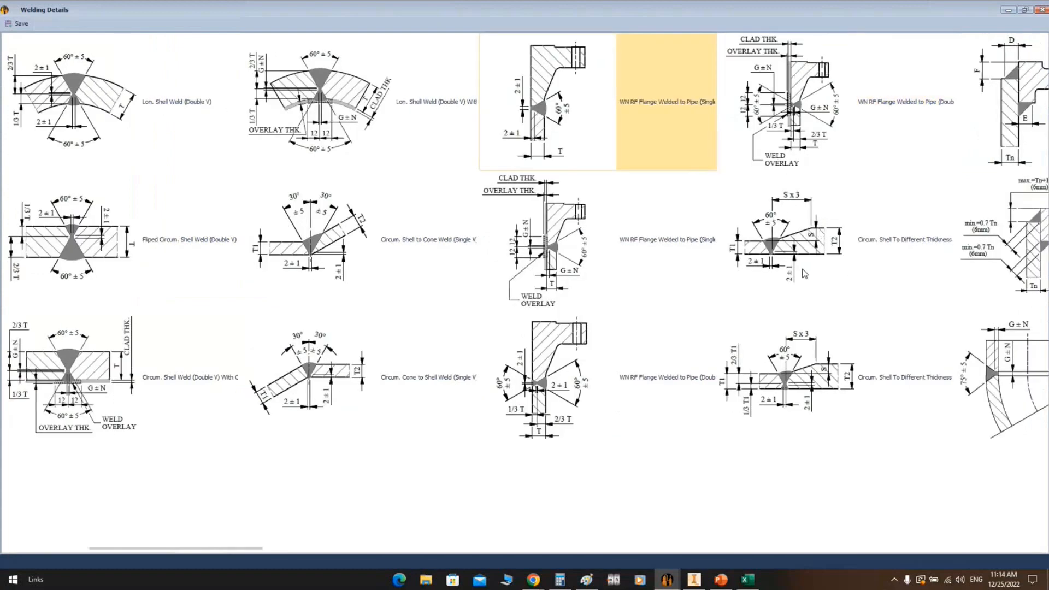
pyautogui.scroll(-1, 807, 274)
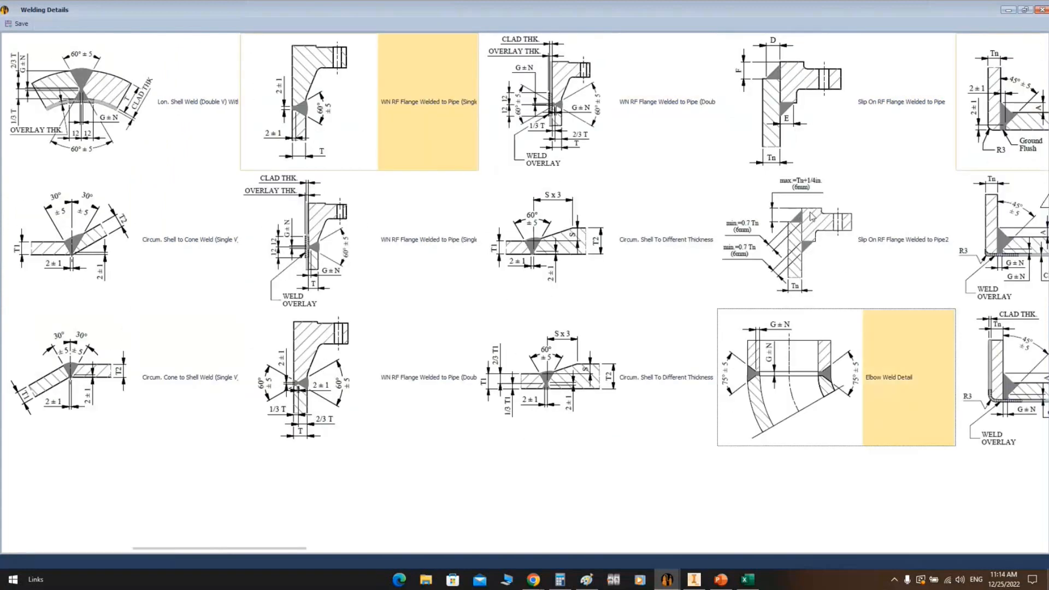
pyautogui.click(775, 82)
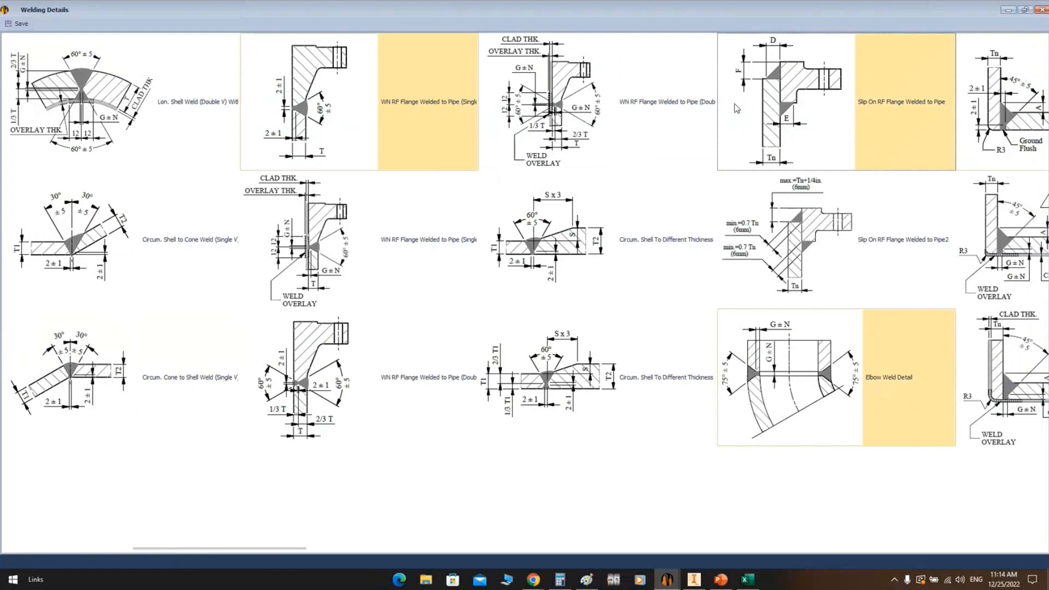
# Leave Nozzle to Shell (Single V) out of the welding details and include Re-Pad to Shell (Fillet Weld)
pyautogui.scroll(-1, 734, 104)
pyautogui.scroll(-1, 675, 116)
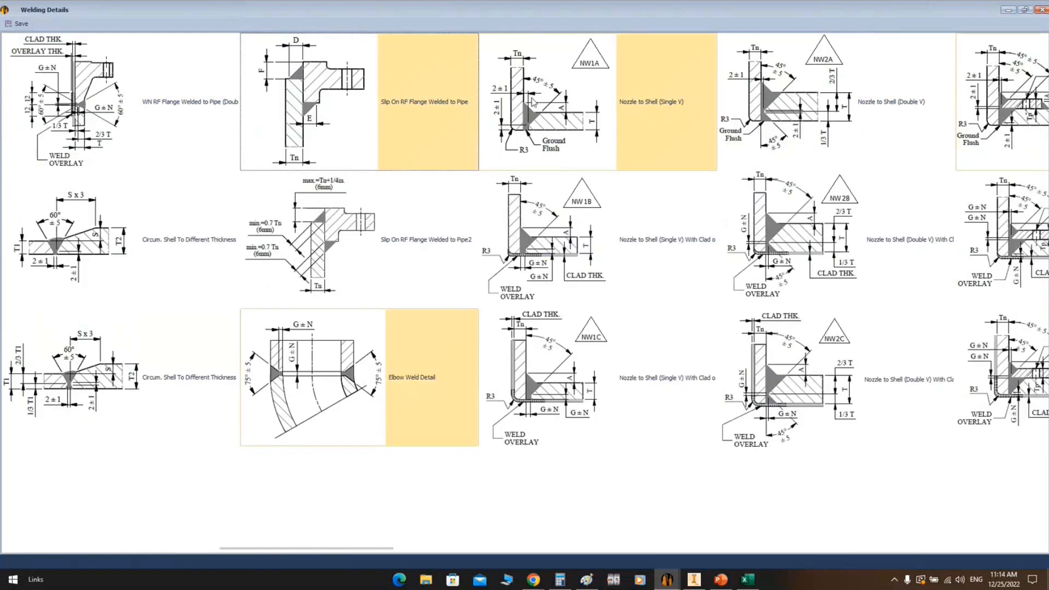
pyautogui.keyDown('ctrl'); pyautogui.click(584, 93); pyautogui.keyUp('ctrl')
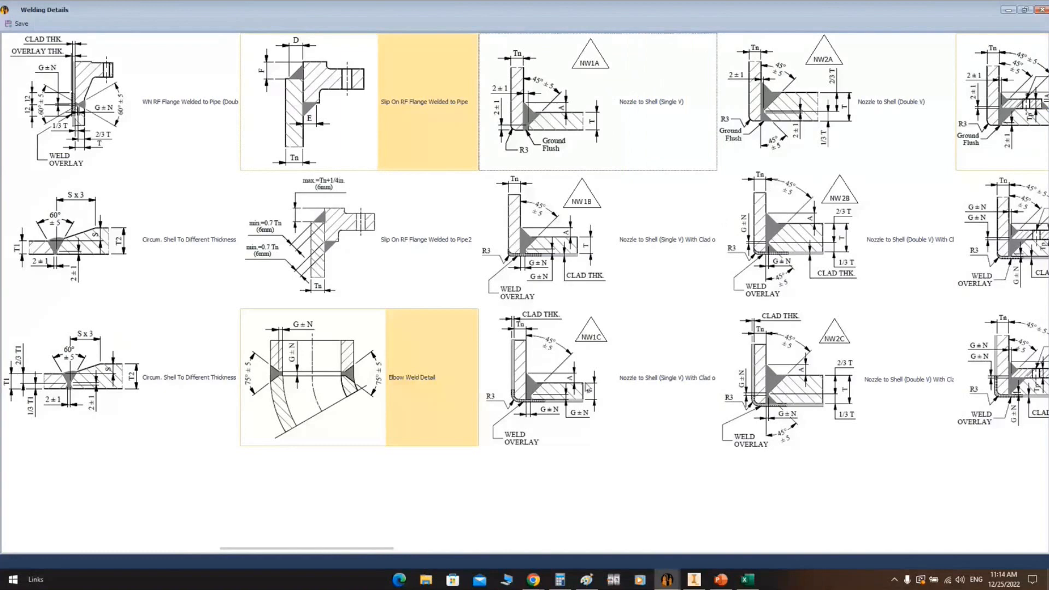
pyautogui.scroll(-1, 895, 252)
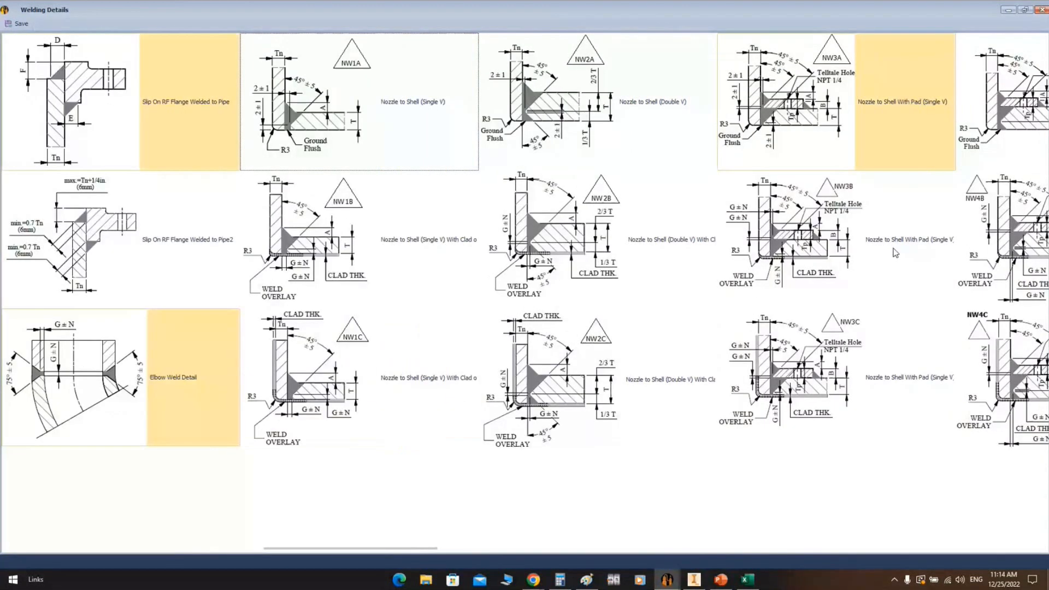
pyautogui.scroll(-1, 730, 147)
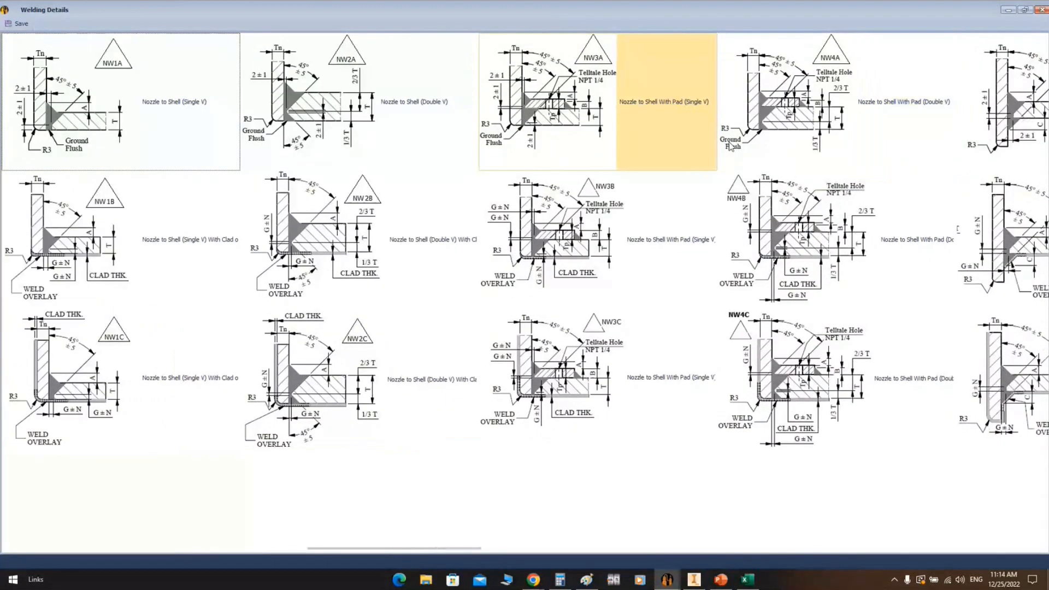
pyautogui.scroll(-4, 668, 148)
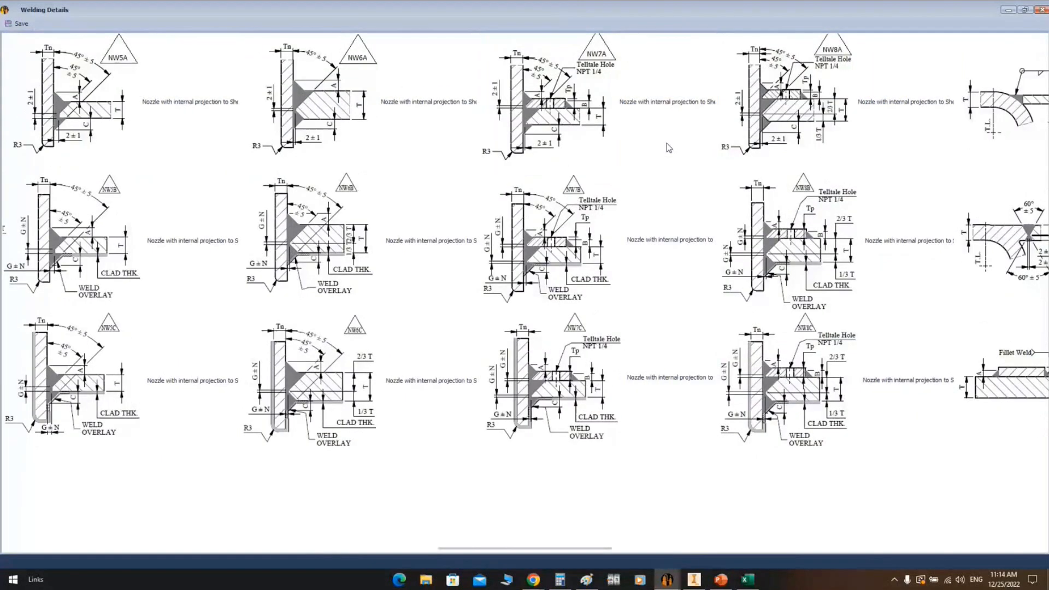
pyautogui.scroll(-3, 669, 147)
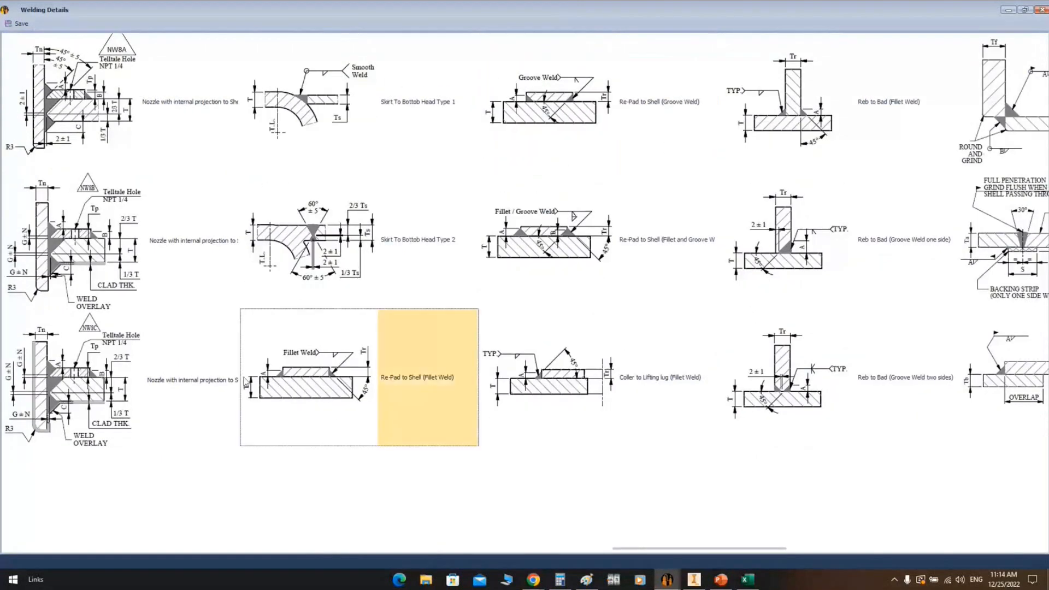
# Include the annular plate to annular plate and Bottom to Bottom plates welding details, leaving out the hammered bottom-to-annular overlap detail
pyautogui.scroll(-1, 524, 315)
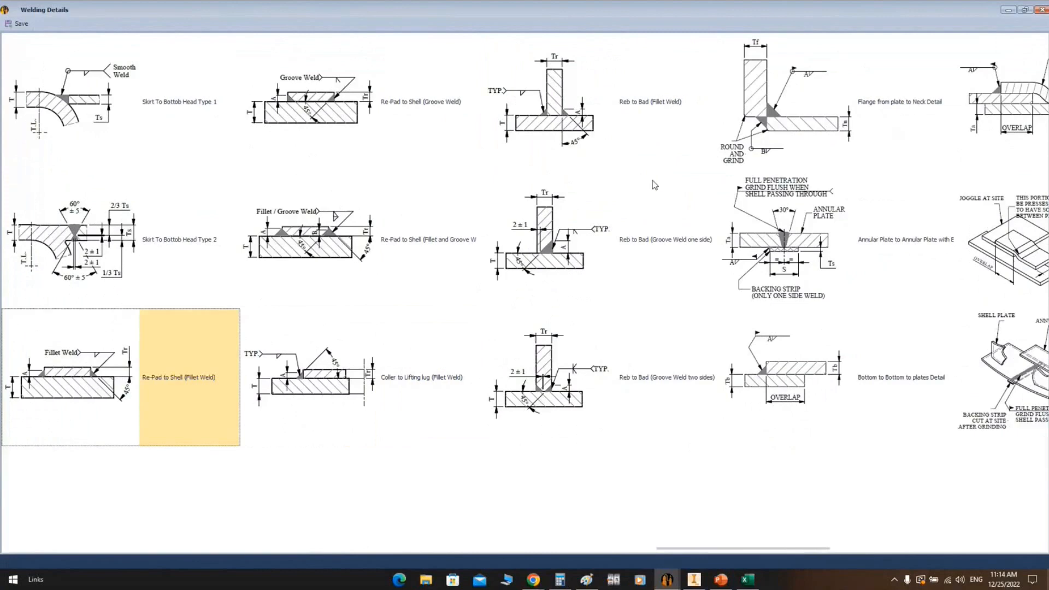
pyautogui.scroll(-1, 653, 189)
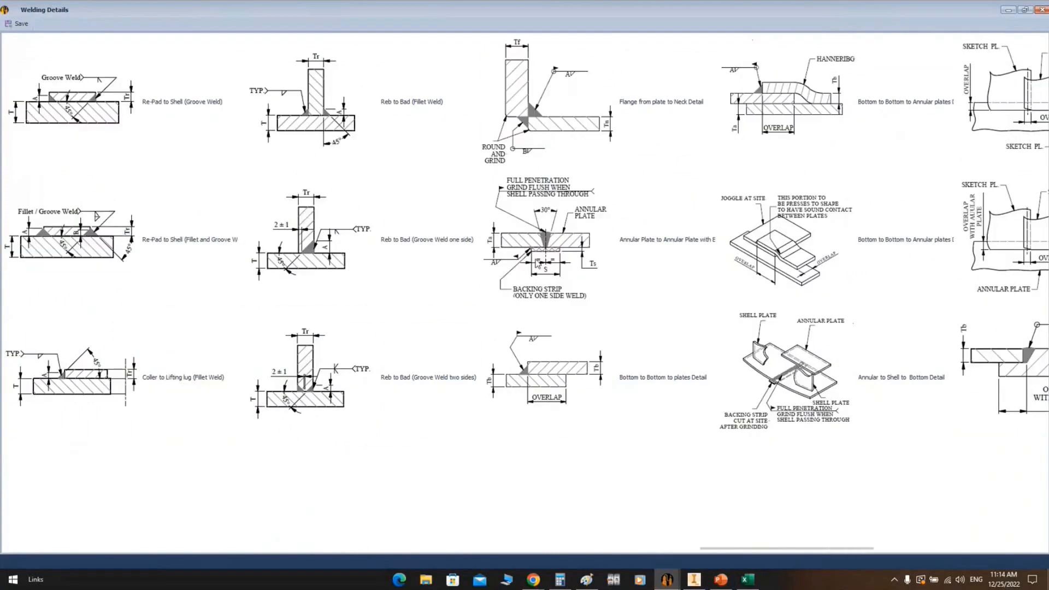
pyautogui.click(561, 245)
pyautogui.click(539, 388)
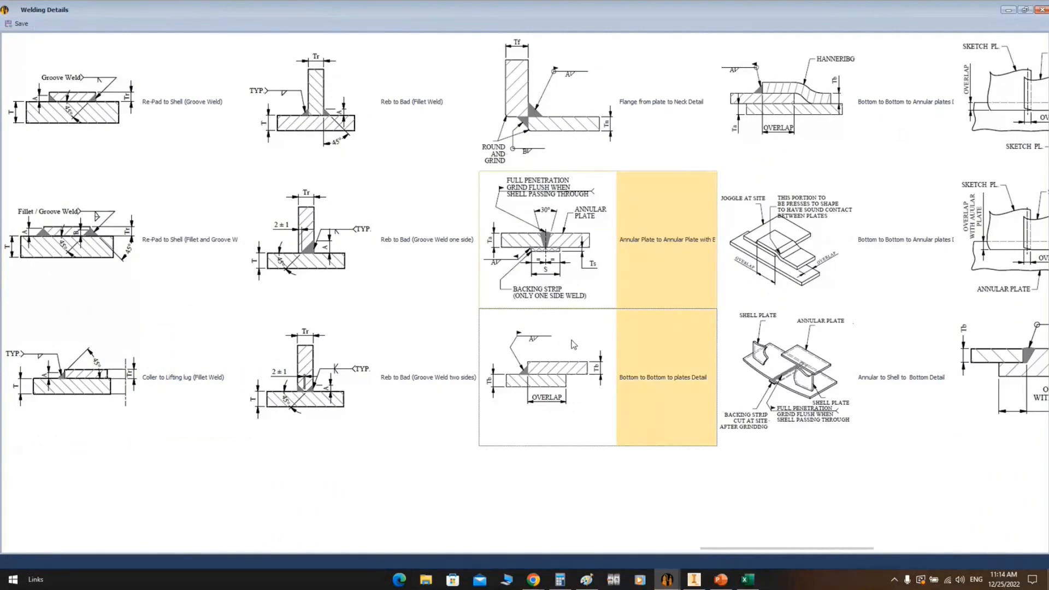
pyautogui.click(814, 76)
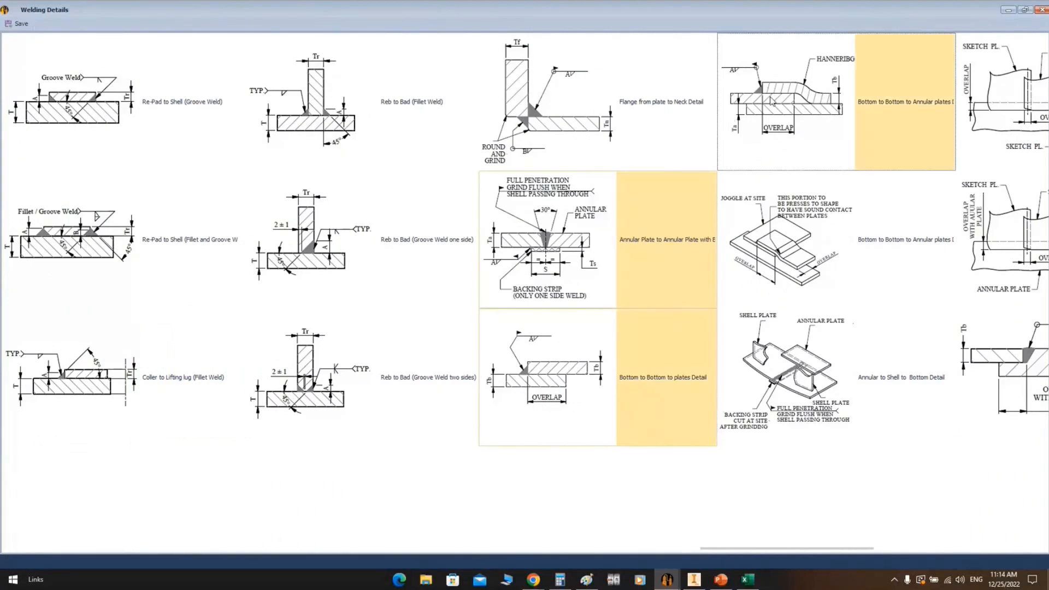
pyautogui.click(773, 101)
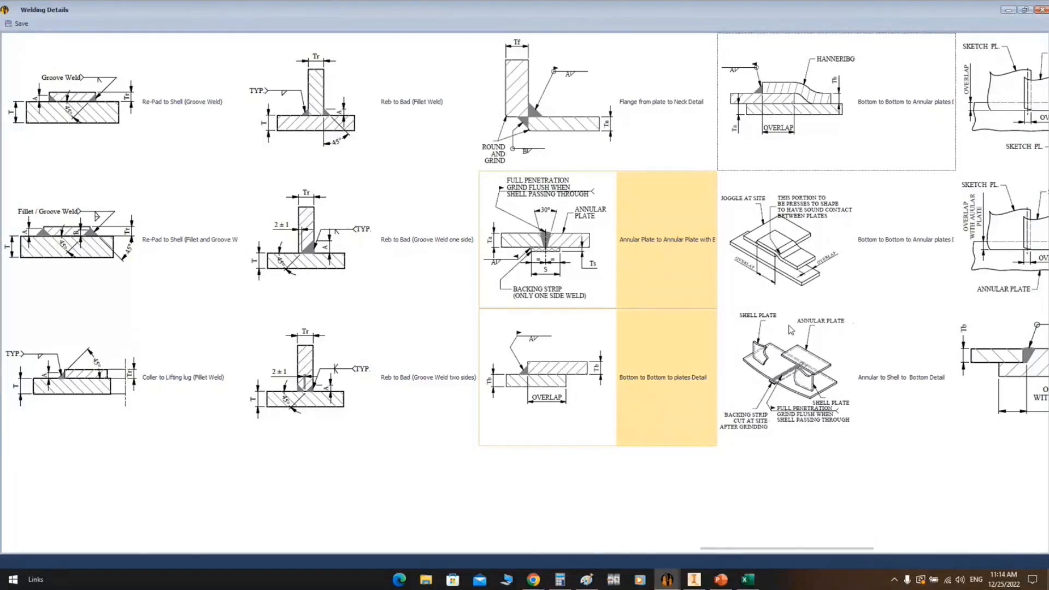
# Include the Annular to Shell to Bottom Detail and the sketch-to-sketch-to-sketch plate welding detail
pyautogui.hscroll(3, 791, 331)
pyautogui.click(577, 375)
pyautogui.hscroll(3, 842, 296)
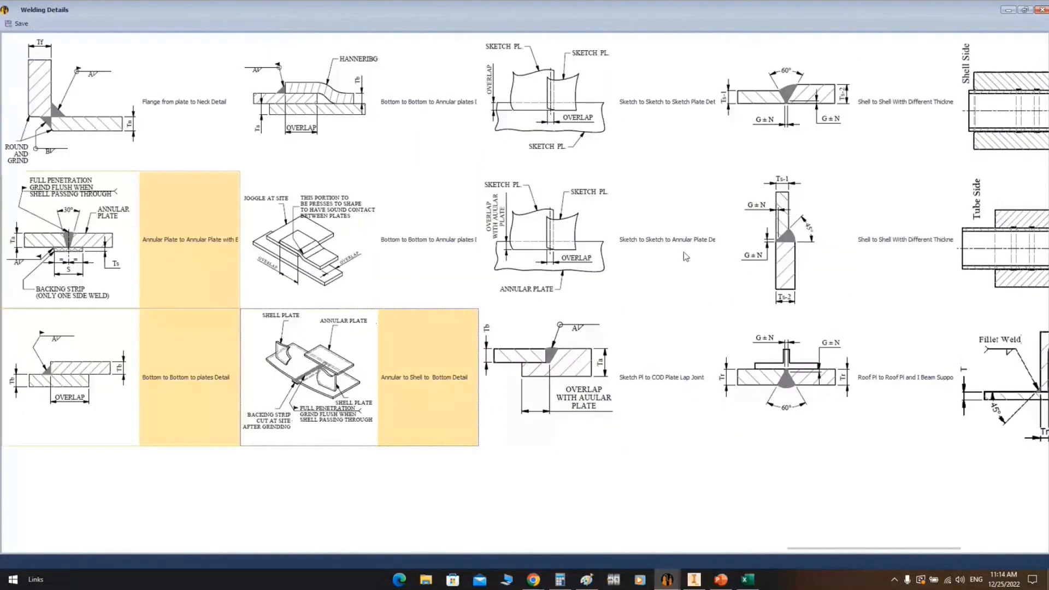
pyautogui.click(567, 101)
# Include the vertical 45° shell-to-shell different-thickness weld instead of the 60° one, and save the welding details
pyautogui.hscroll(6, 951, 150)
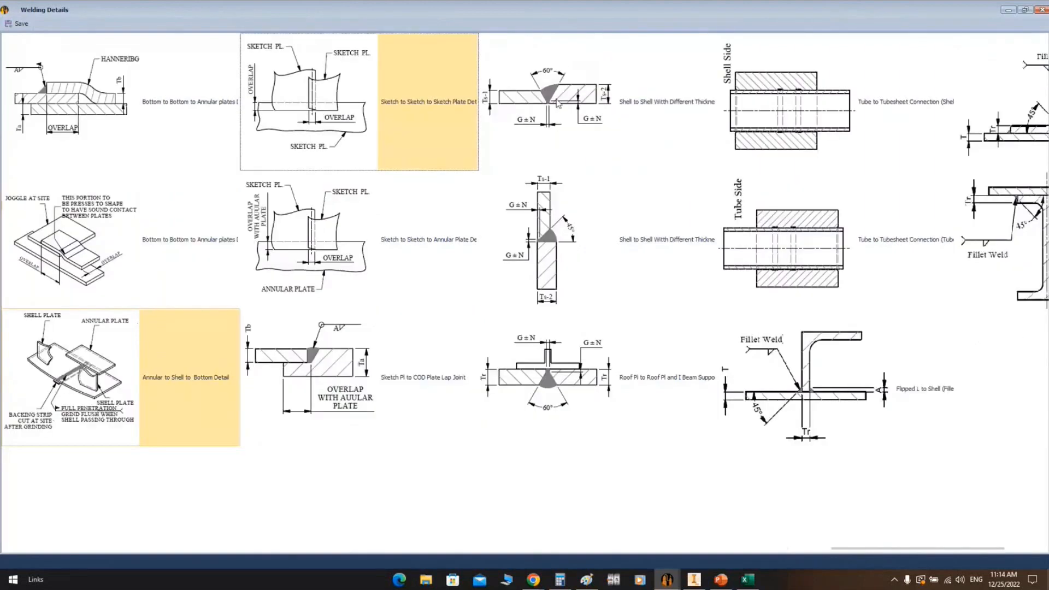
pyautogui.click(335, 98)
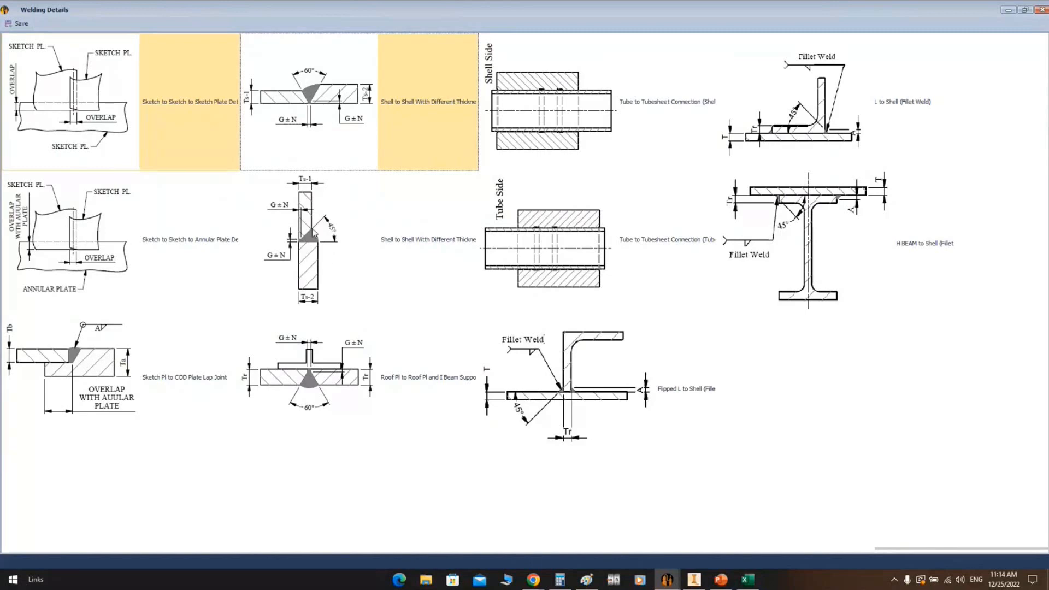
pyautogui.click(331, 255)
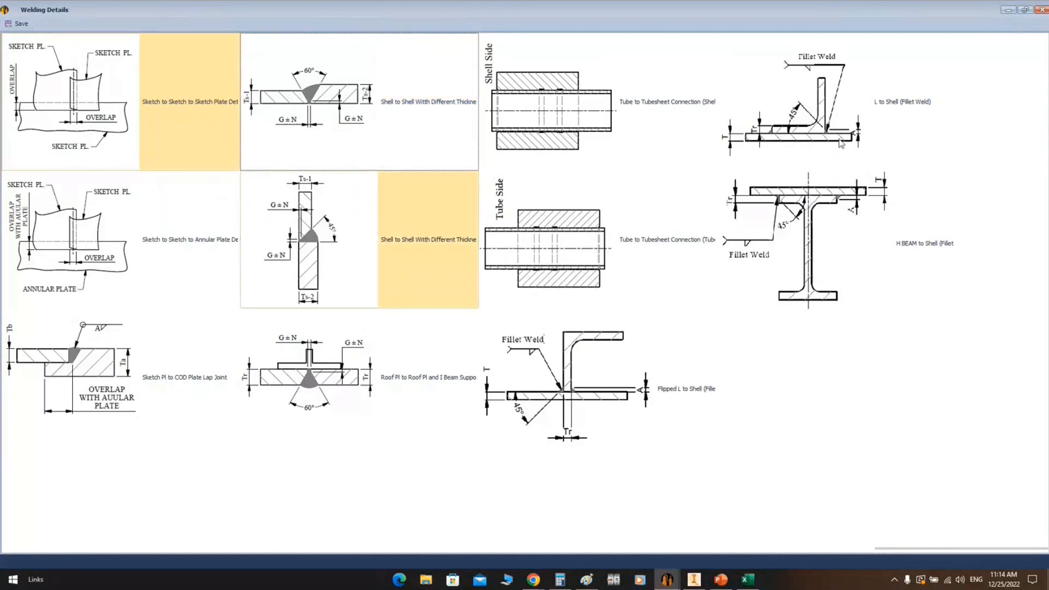
pyautogui.click(21, 24)
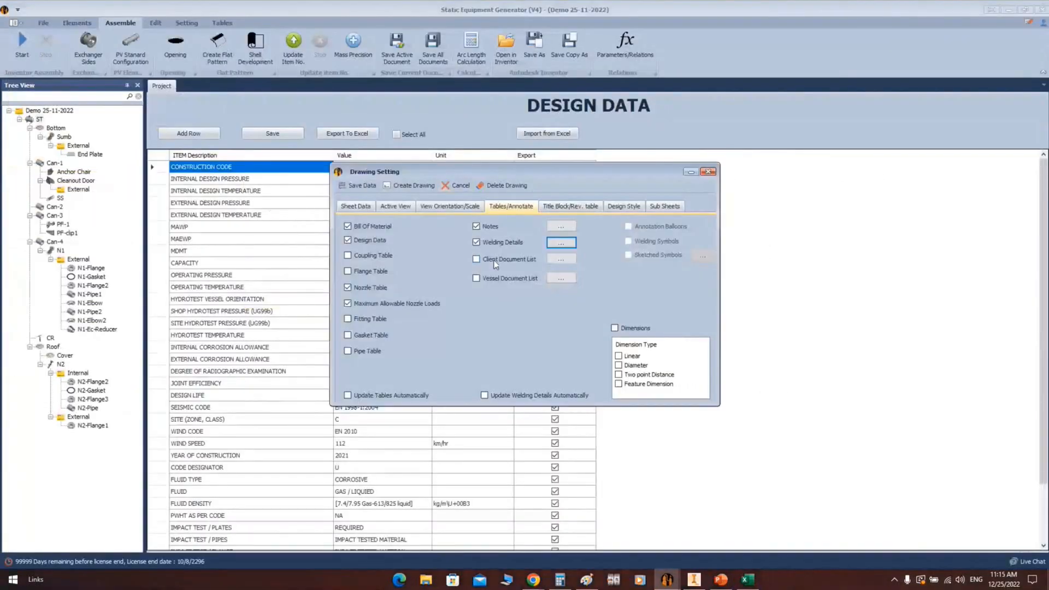
pyautogui.click(495, 263)
pyautogui.click(561, 258)
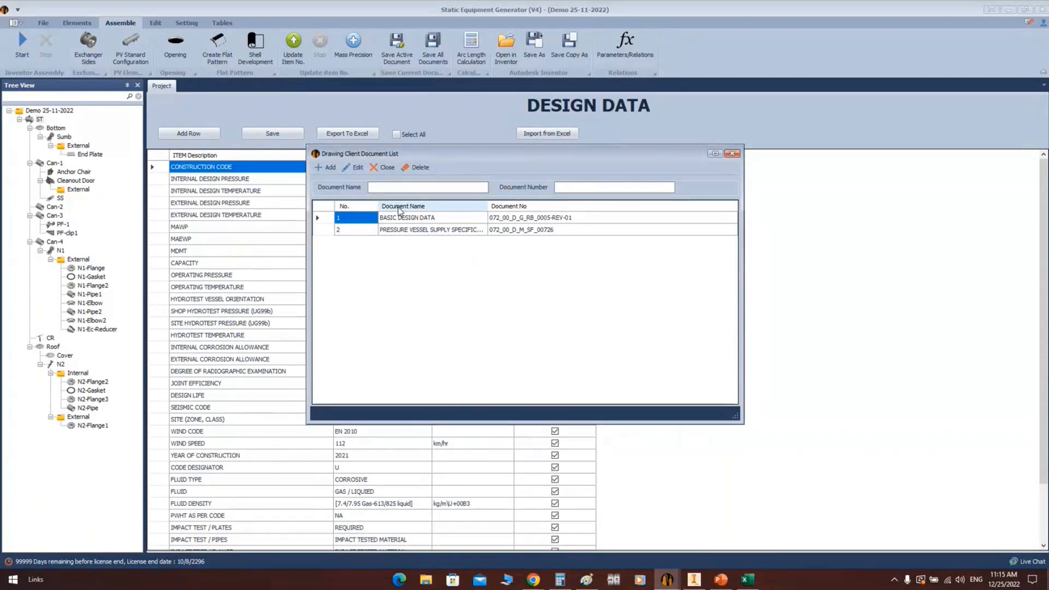
pyautogui.click(460, 187)
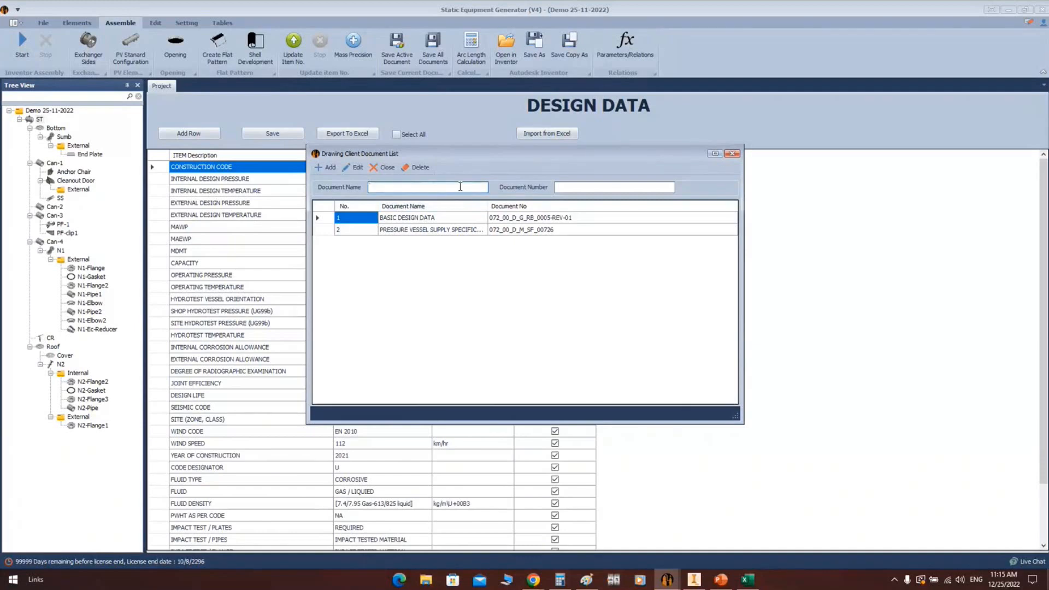
pyautogui.write('Mechanical Data sheet')
pyautogui.click(604, 184)
pyautogui.write('10050-548-50')
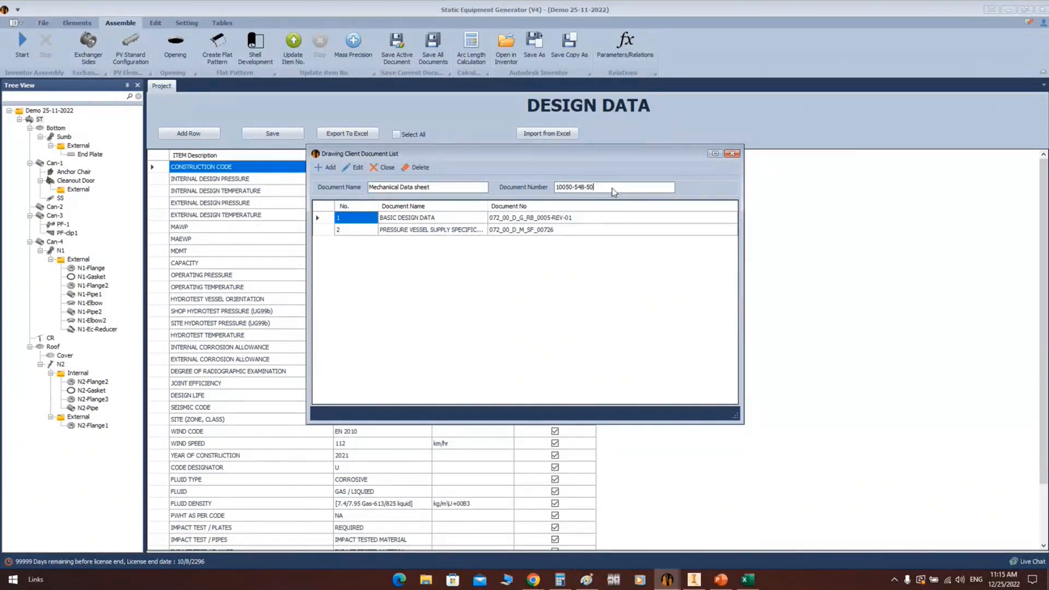
pyautogui.click(326, 167)
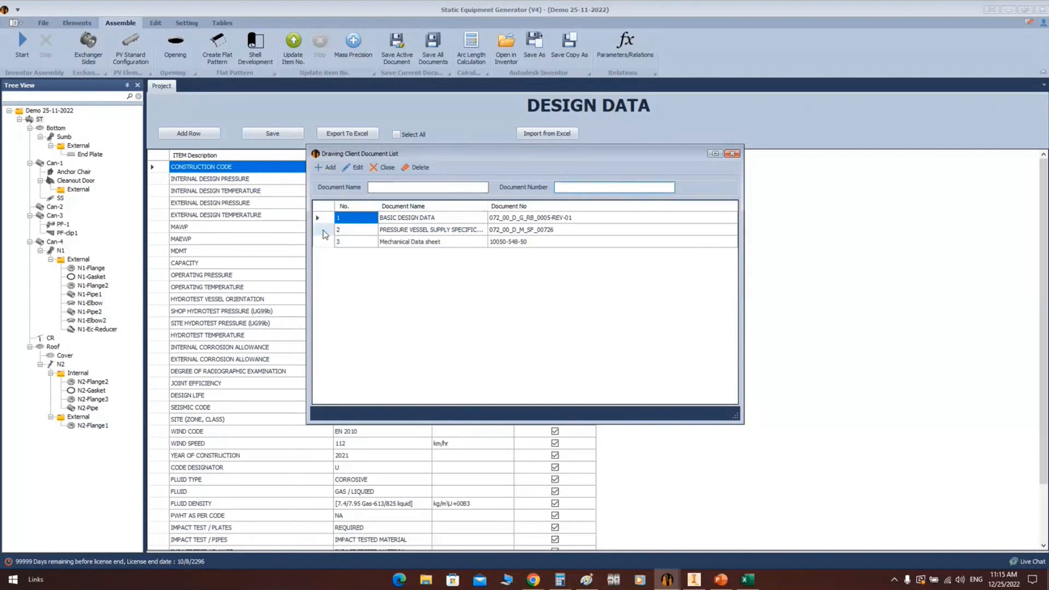
# Open the PRESSURE VESSEL SUPPLY SPECIFICATION entry for editing, leave its values as they are, and close the client document list
pyautogui.click(354, 233)
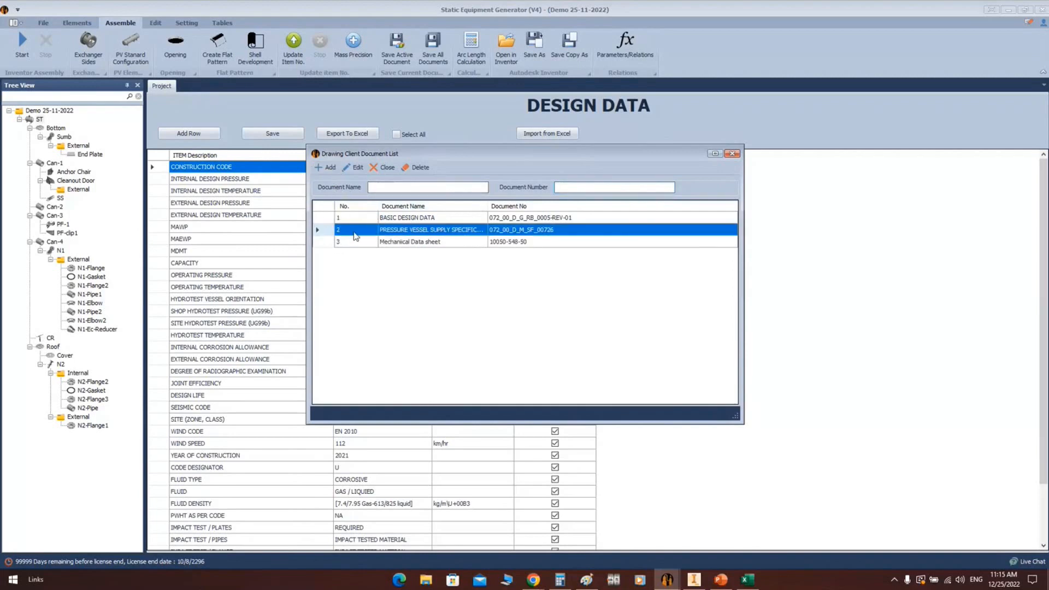
pyautogui.click(355, 169)
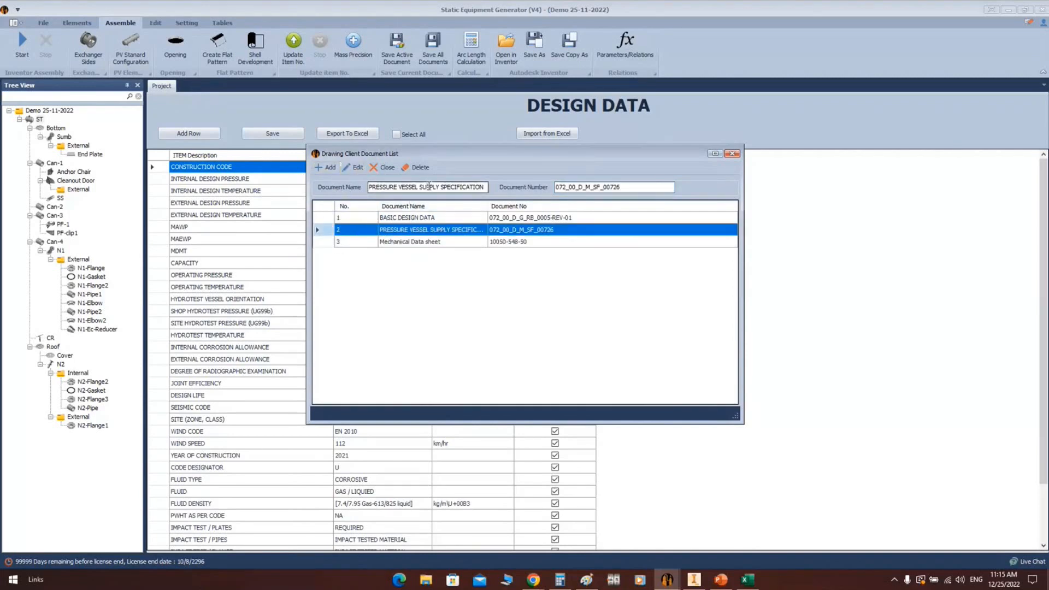
pyautogui.click(329, 167)
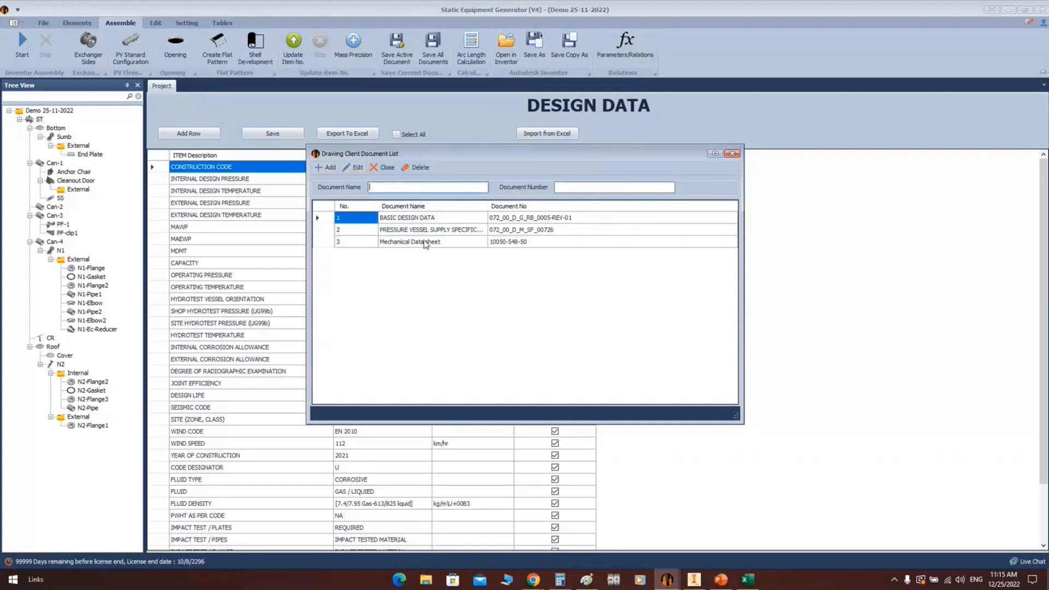
pyautogui.click(732, 154)
# Include the Vessel Document List and add the drawing Bottom Plate Detail with number DWG-2020
pyautogui.click(476, 278)
pyautogui.click(560, 278)
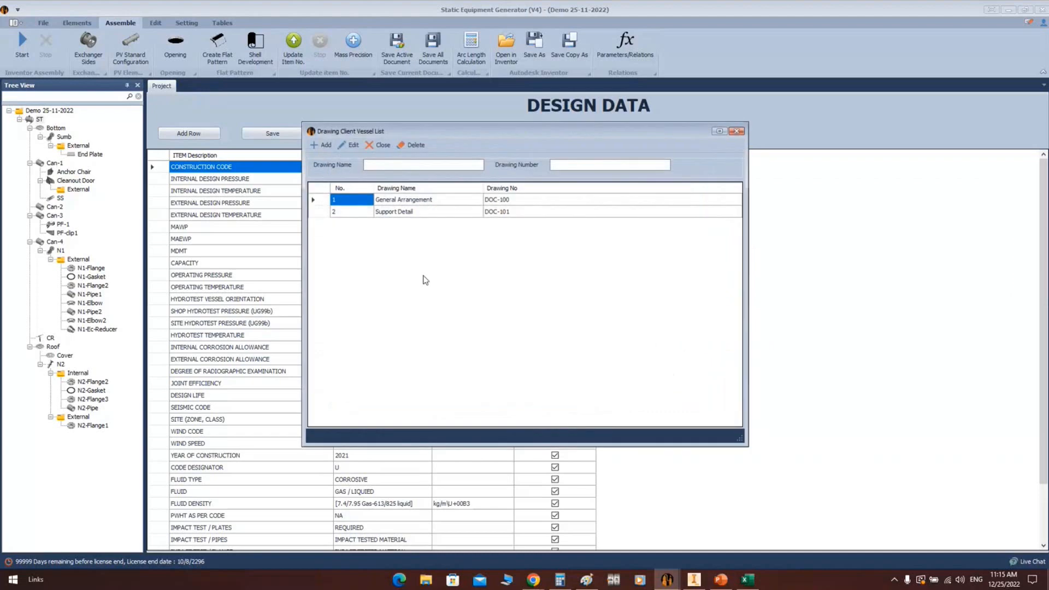
pyautogui.click(374, 164)
pyautogui.click(613, 163)
pyautogui.write('DWG-2020')
pyautogui.click(323, 145)
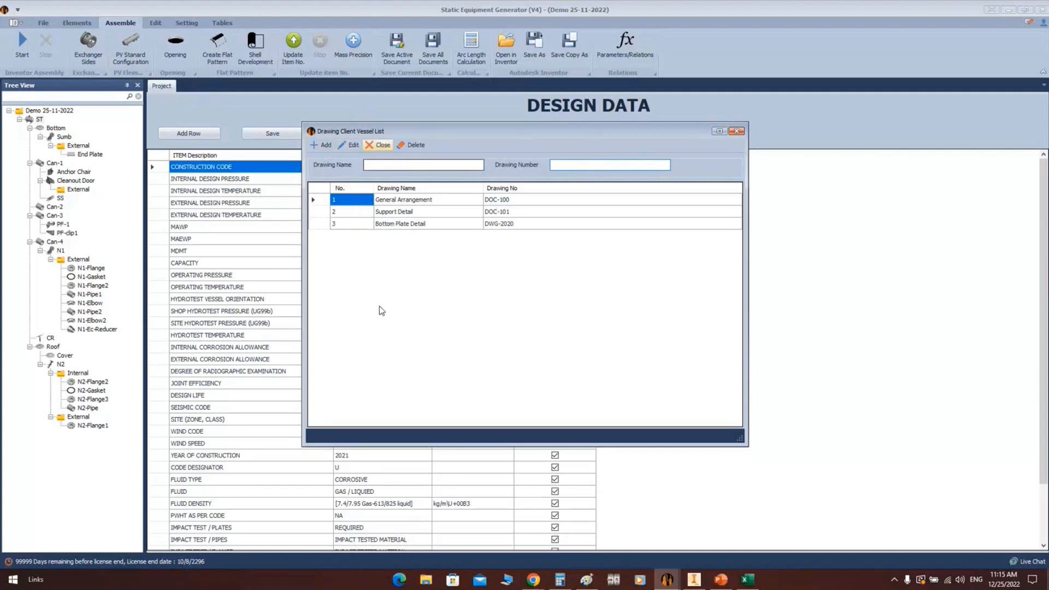
pyautogui.click(736, 131)
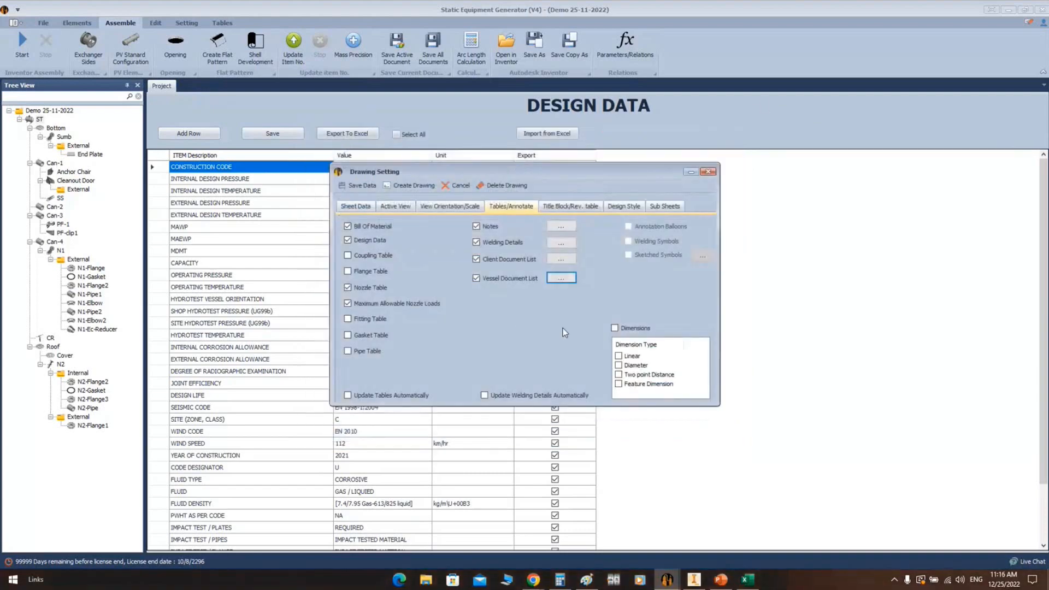
# In the title block settings, set the drawing name to GA drawing and the drawing number to DWG-101
pyautogui.click(572, 207)
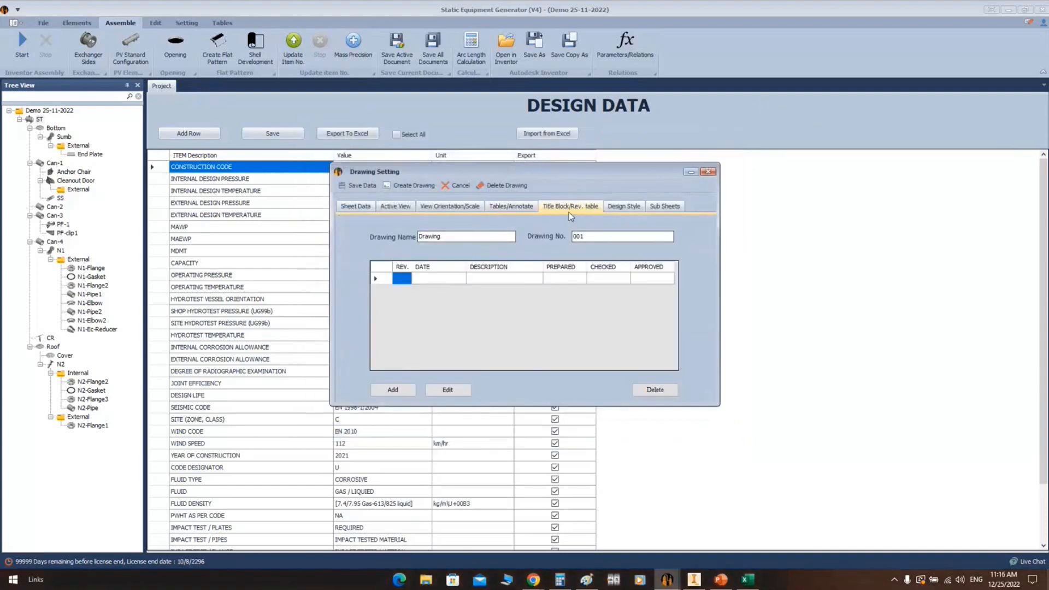
pyautogui.moveTo(461, 236); pyautogui.dragTo(391, 242)
pyautogui.write('GA drawing')
pyautogui.press('Tab')
pyautogui.write('DWG-101')
# Fill in the empty revision table row as revision 0, dated 12/25/2022, with the description Issued For Review, and save it
pyautogui.click(383, 278)
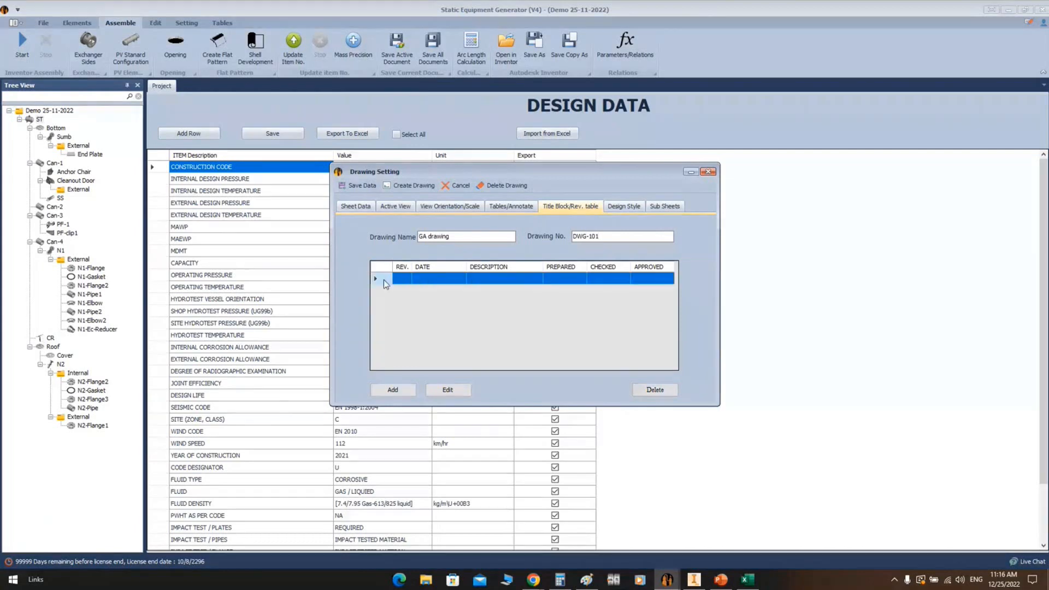
pyautogui.doubleClick(383, 279)
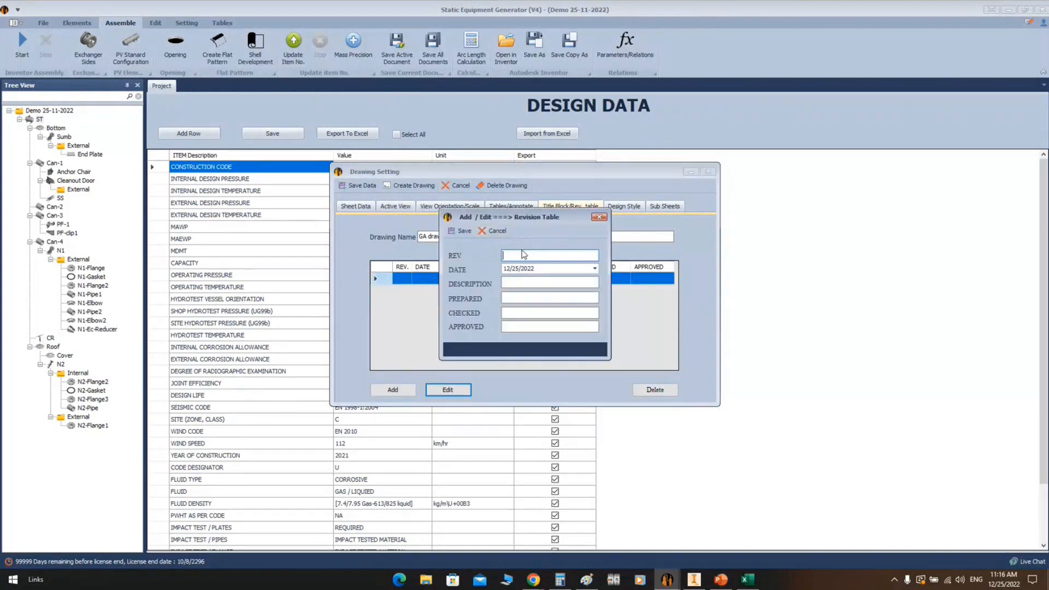
pyautogui.click(538, 281)
pyautogui.write('Issued For Review')
pyautogui.click(516, 298)
pyautogui.click(514, 312)
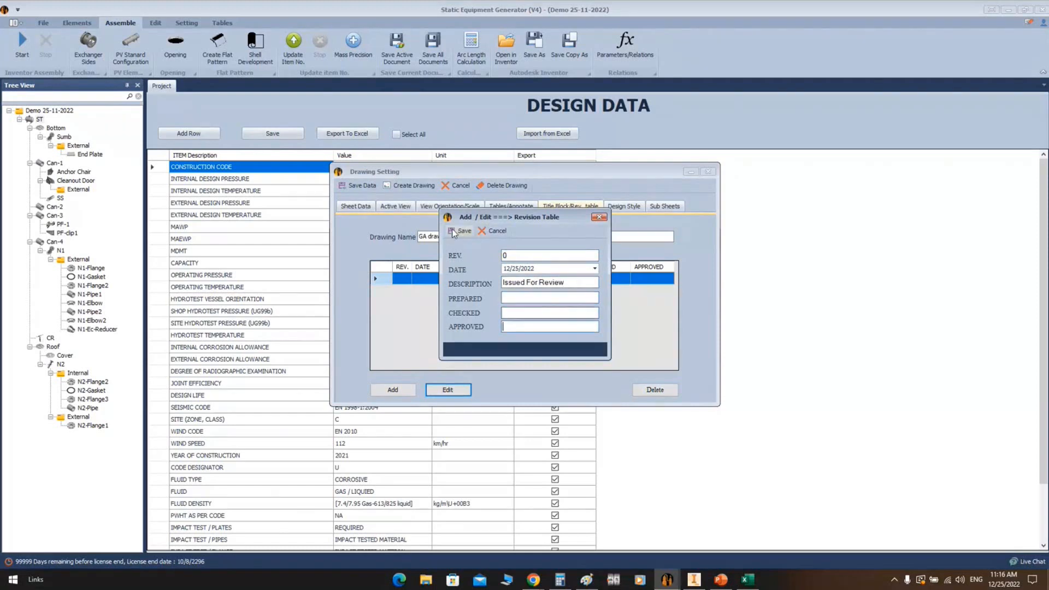
pyautogui.click(464, 231)
# Add two blank rows to the revision table
pyautogui.click(394, 389)
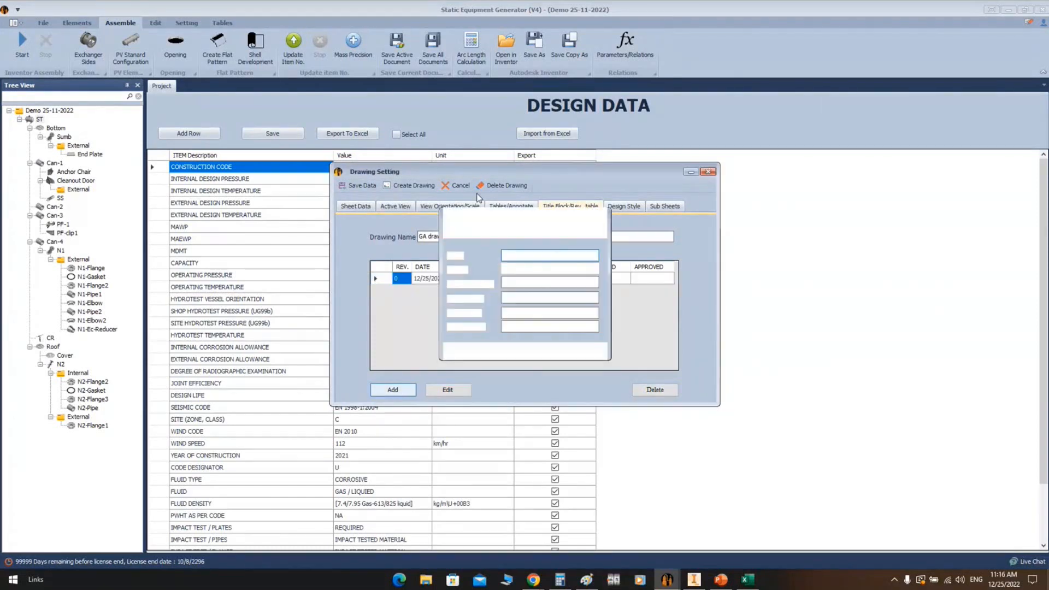
pyautogui.click(460, 231)
pyautogui.click(403, 391)
pyautogui.click(463, 230)
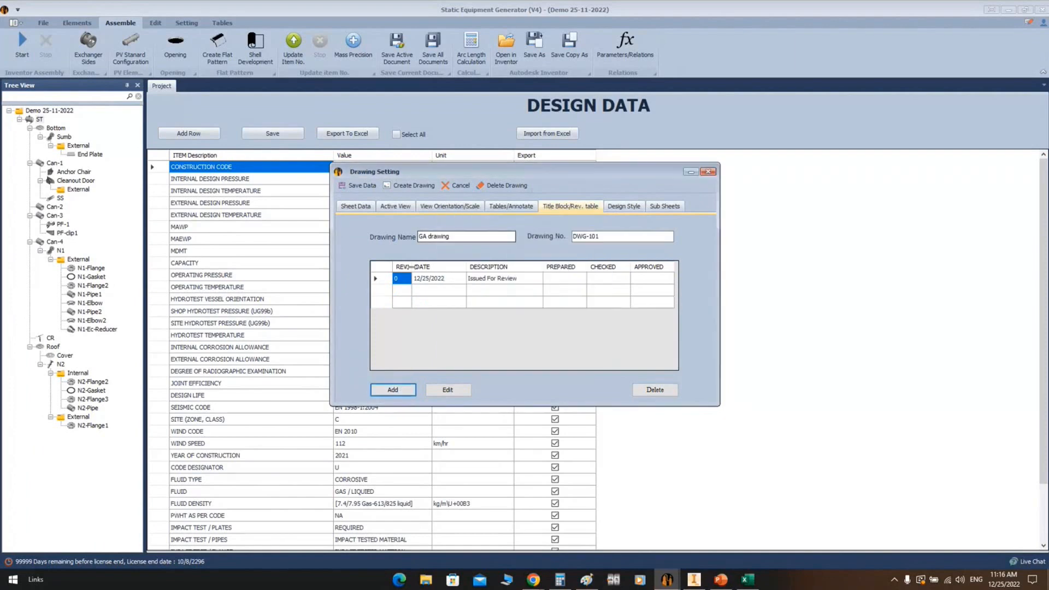
# Show the design style settings, and open the sample drawing V-351A.pdf from the SEG MODELS folder on Local Disk (E:)
pyautogui.click(625, 206)
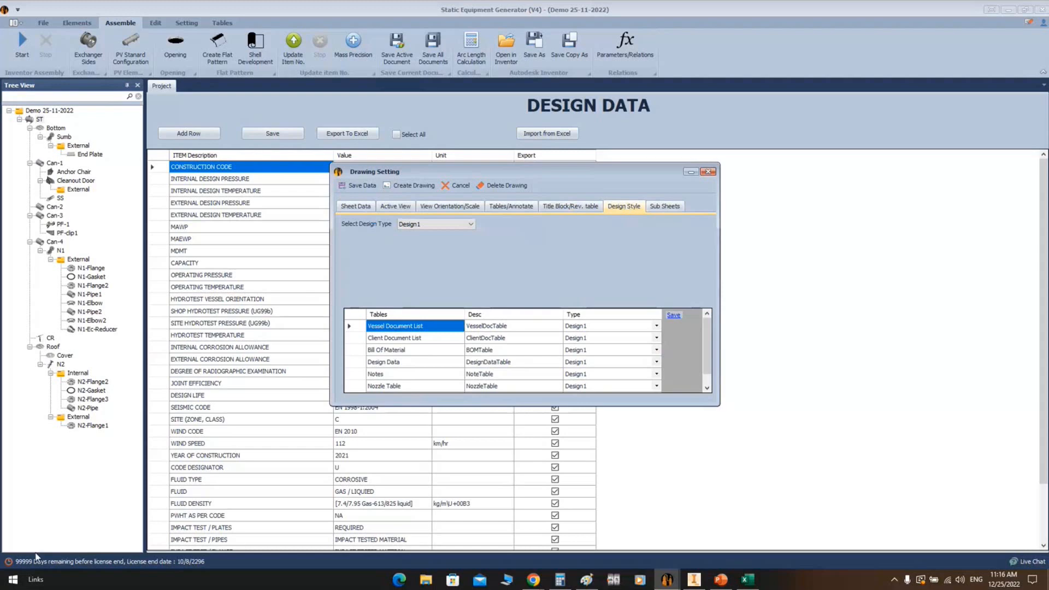
pyautogui.click(13, 579)
pyautogui.click(205, 272)
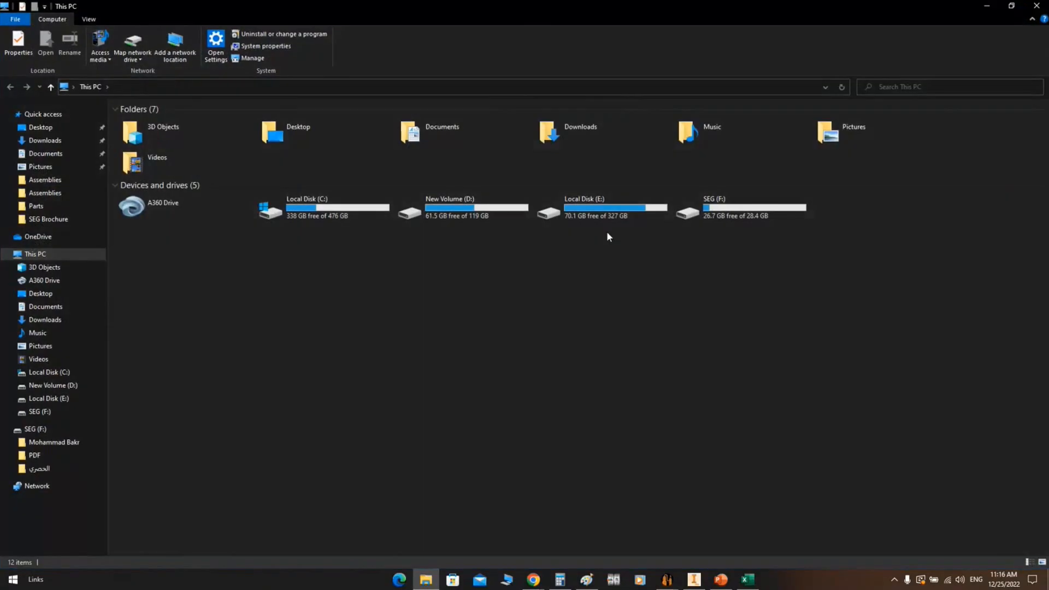
pyautogui.click(610, 215)
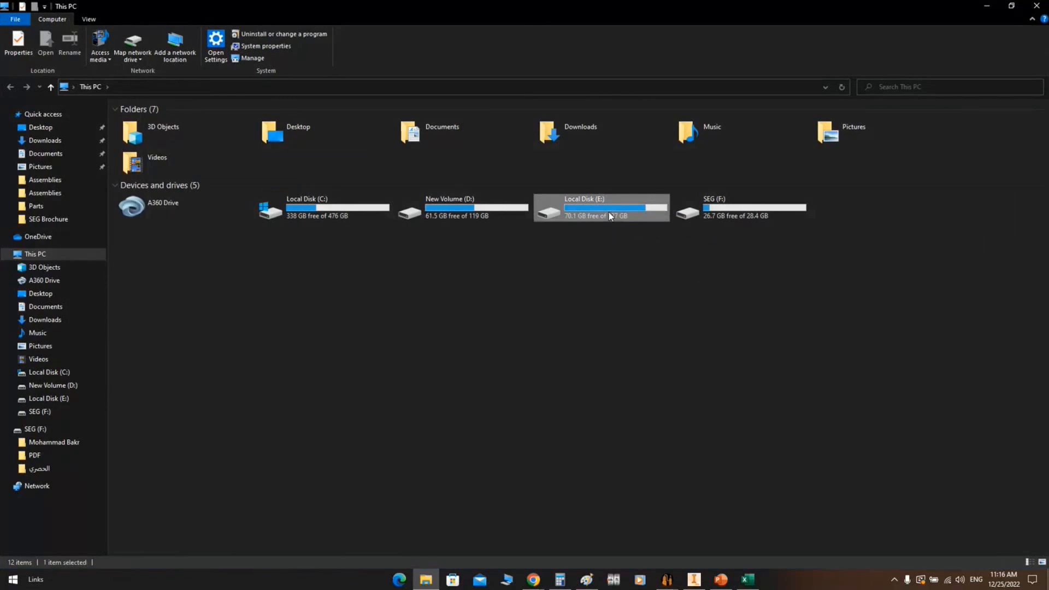
pyautogui.doubleClick(610, 216)
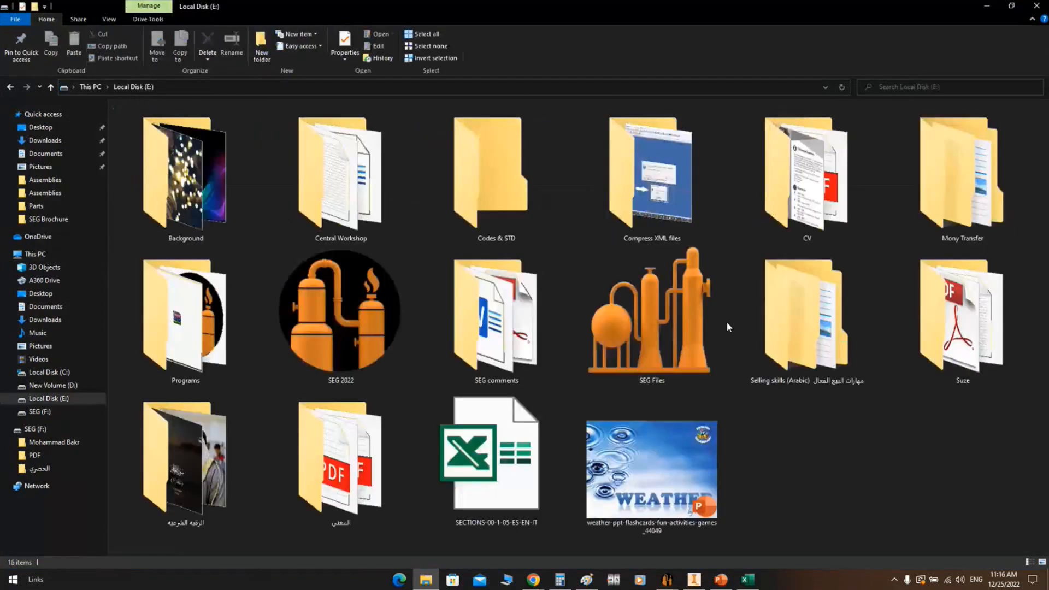
pyautogui.doubleClick(705, 323)
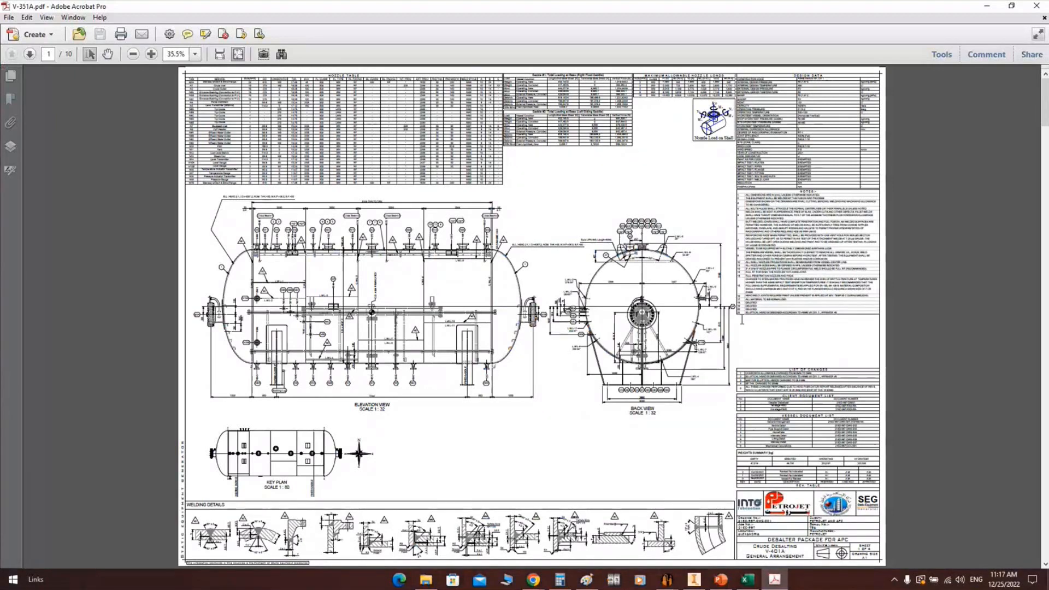
# Look through the sheets of the V-351A sample drawing, including its material list, 3D views and internals, and close it
pyautogui.scroll(-1, 615, 332)
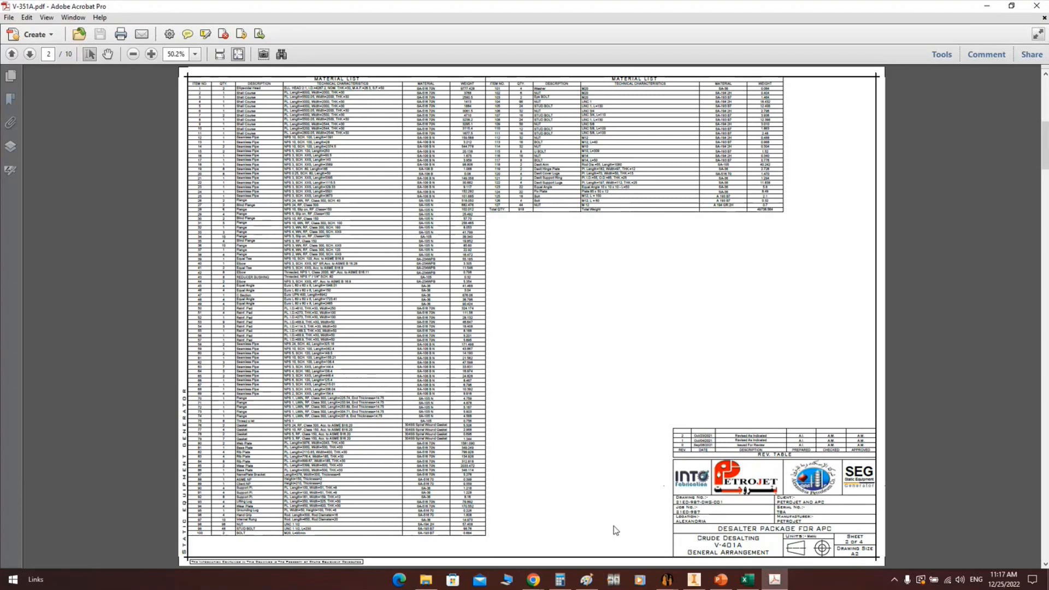
pyautogui.scroll(-1, 661, 382)
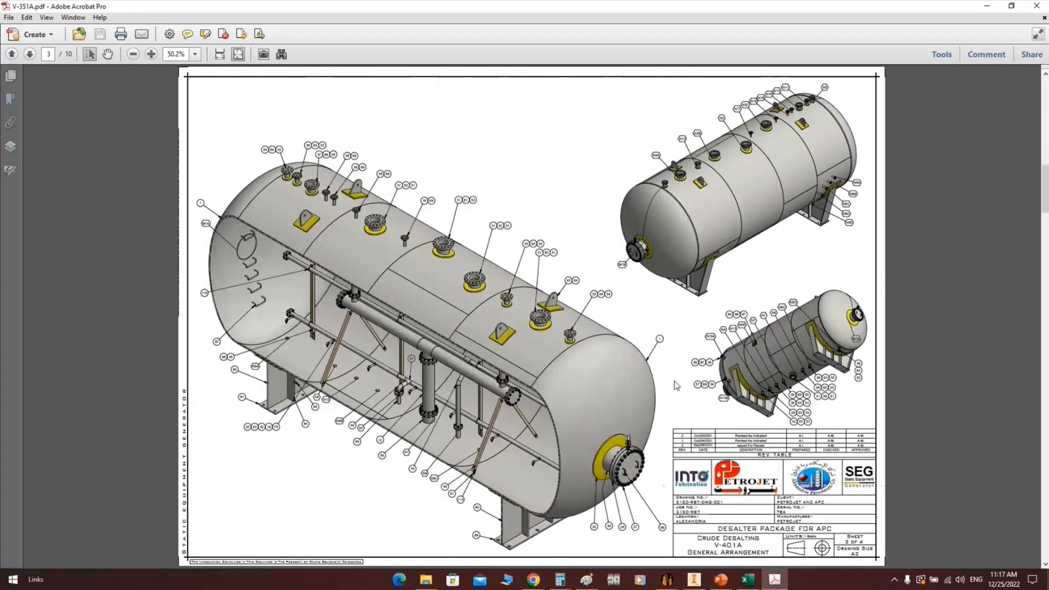
pyautogui.scroll(-1, 626, 325)
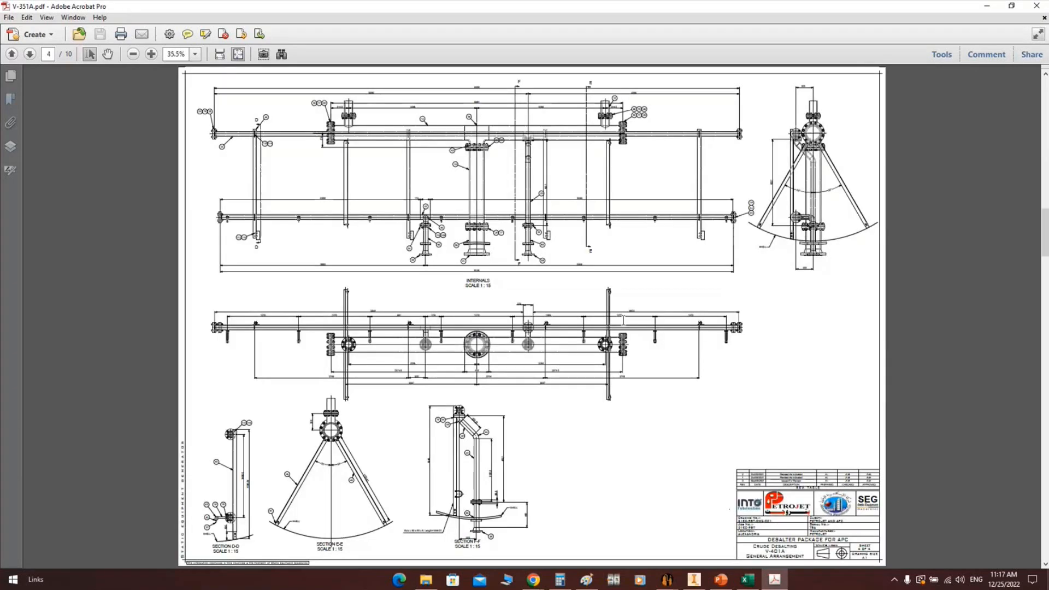
pyautogui.scroll(-1, 623, 321)
pyautogui.click(1037, 6)
pyautogui.click(566, 349)
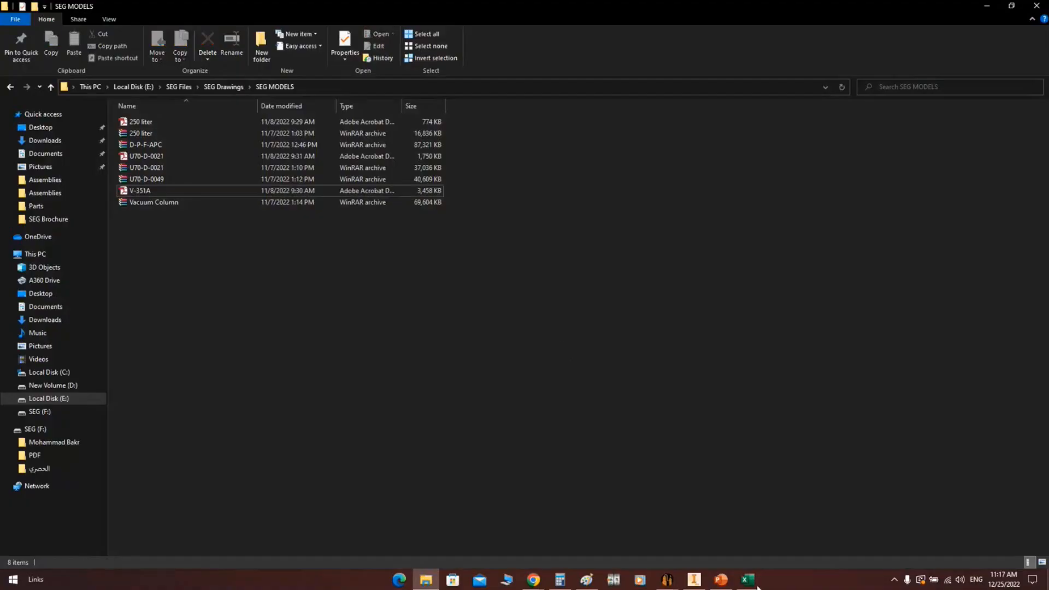
# Return to Static Equipment Generator and keep Design1 as the overall design type
pyautogui.moveTo(666, 579)
pyautogui.click(730, 537)
pyautogui.click(470, 224)
pyautogui.click(431, 229)
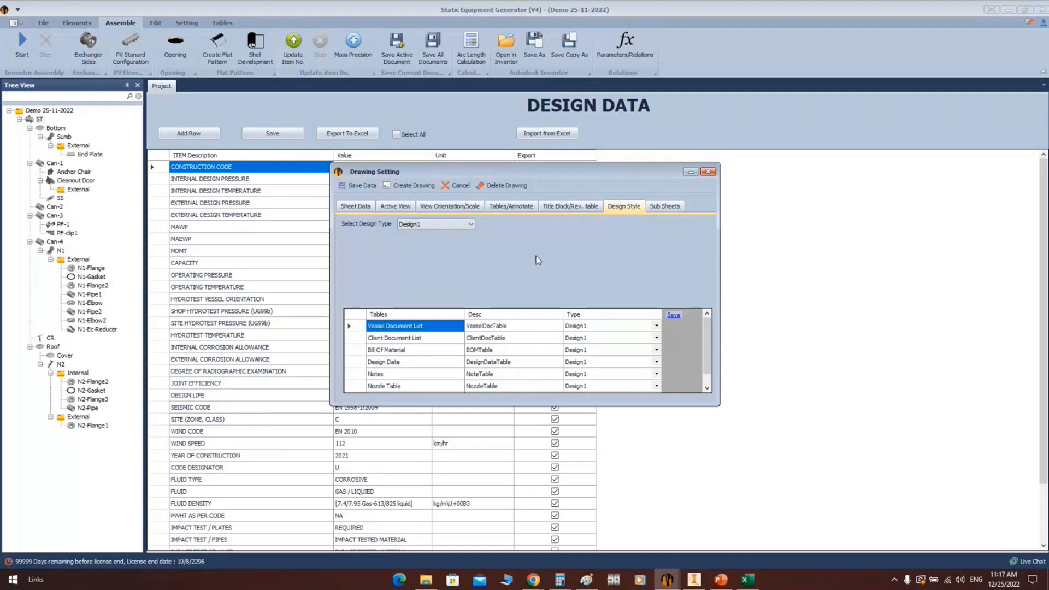
# Keep Design1 as the Bill Of Material table's type and save the table design styles
pyautogui.click(379, 352)
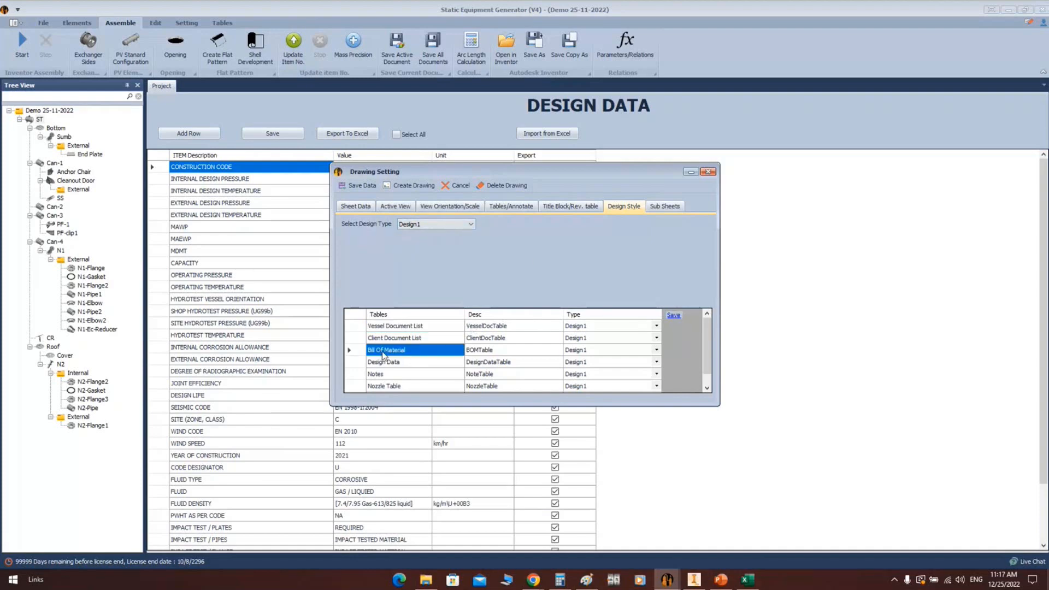
pyautogui.click(657, 349)
pyautogui.click(657, 348)
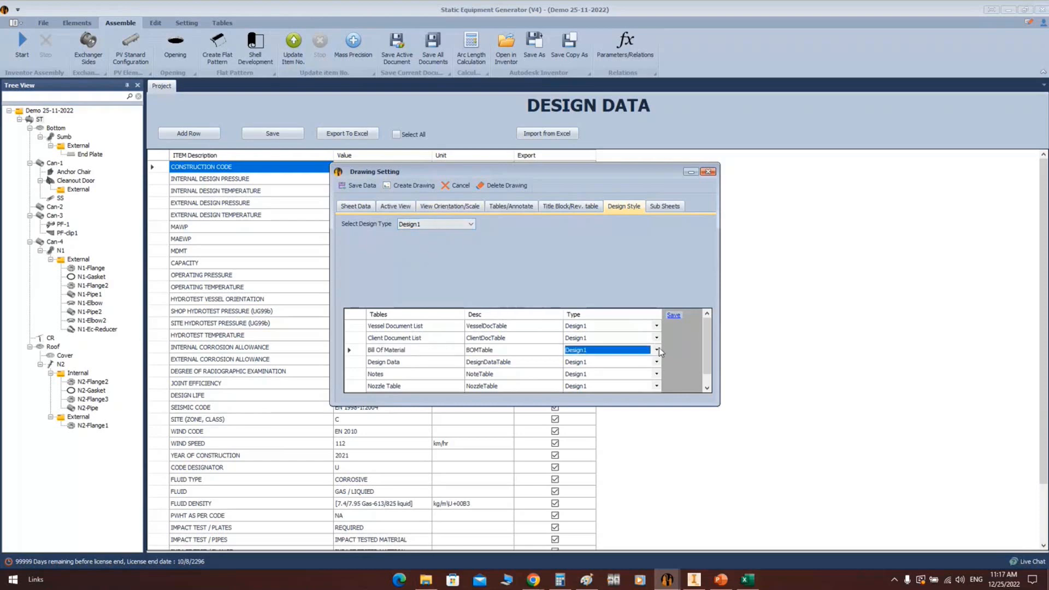
pyautogui.click(607, 362)
pyautogui.click(609, 360)
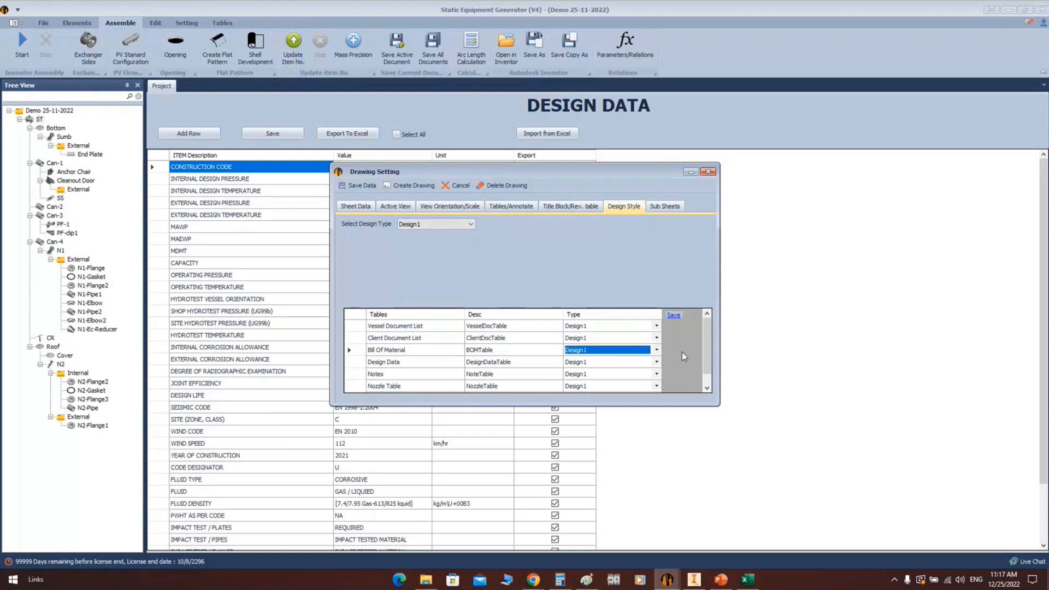
pyautogui.click(675, 316)
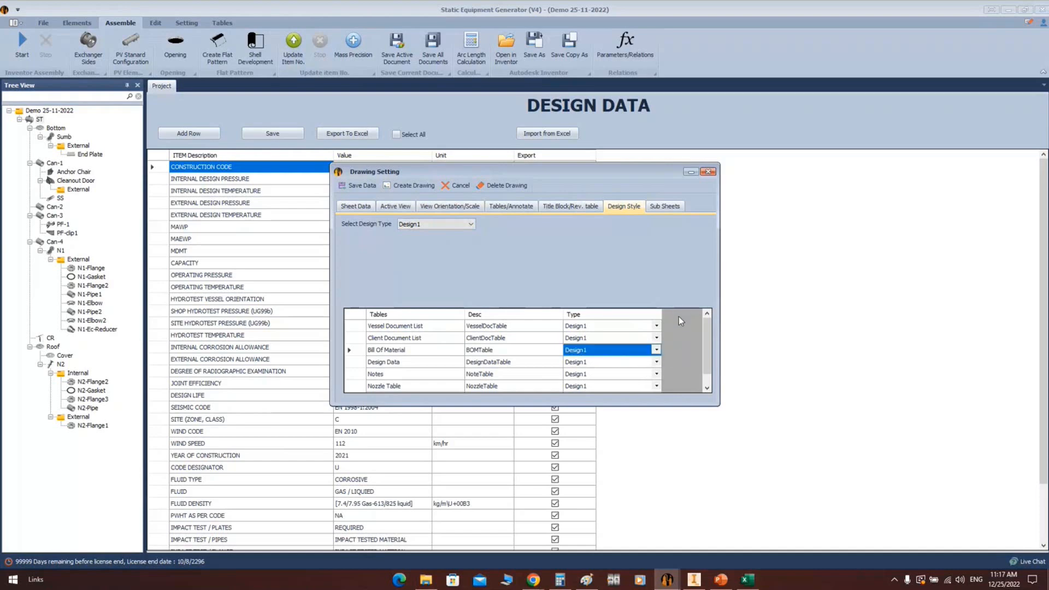
# Generate the tank drawing from the settings and inspect the elevation view and tables on the sheet in Inventor
pyautogui.click(412, 188)
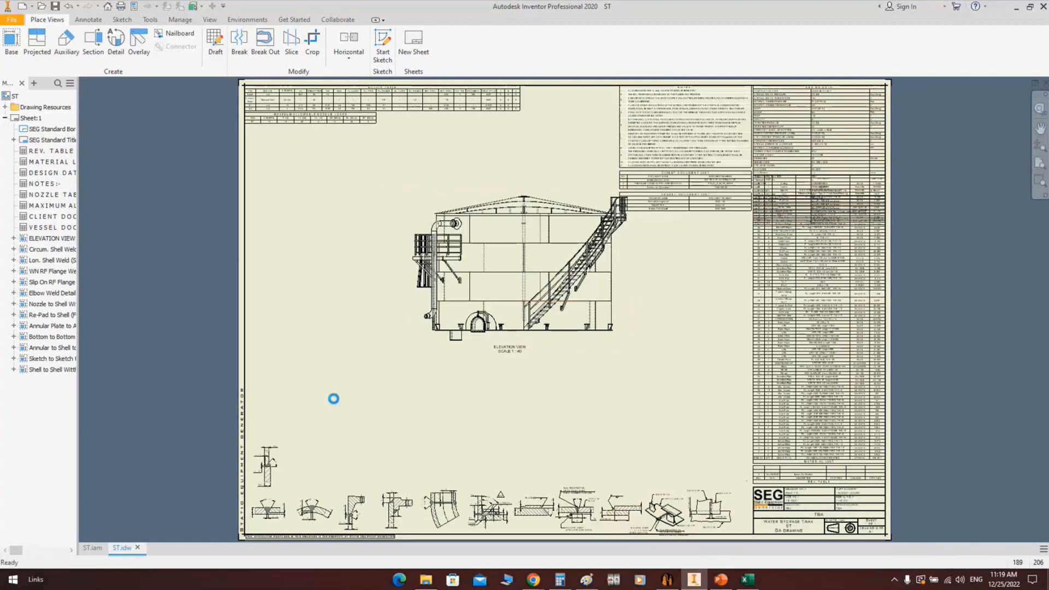
pyautogui.scroll(4, 479, 264)
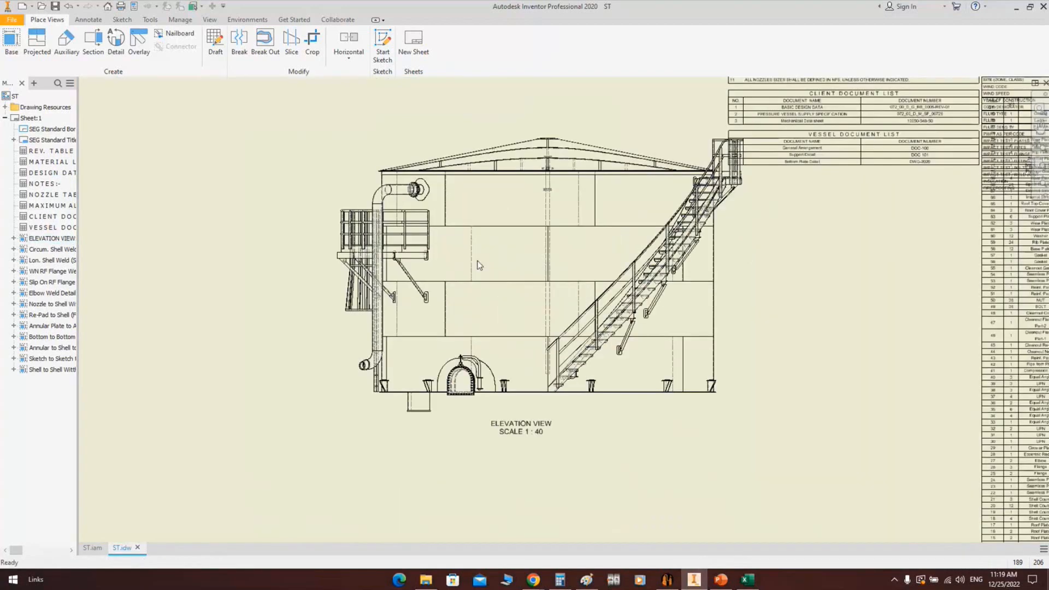
pyautogui.scroll(-3, 492, 305)
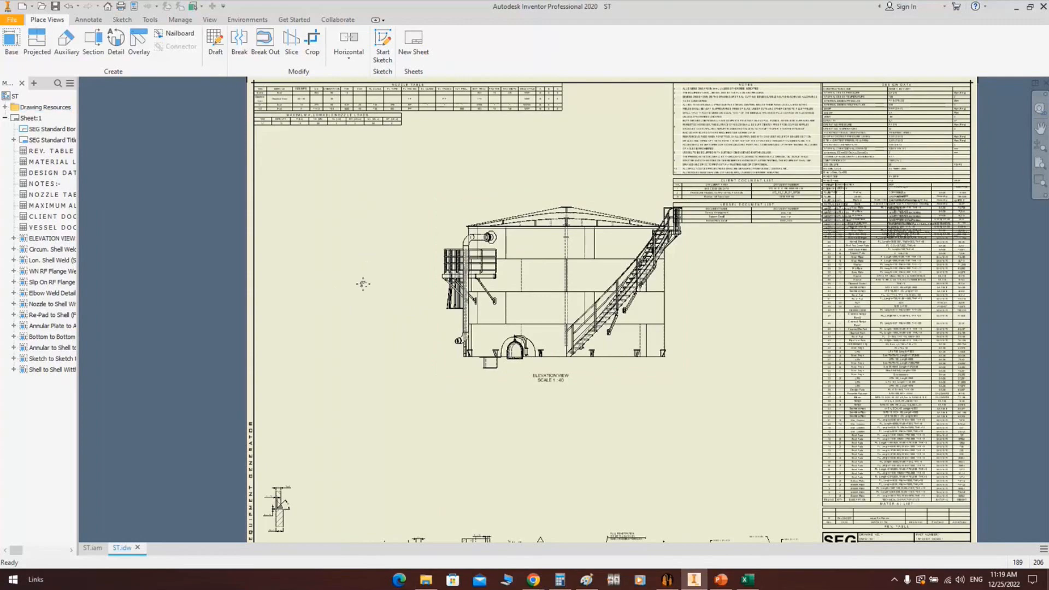
pyautogui.moveTo(363, 283); pyautogui.dragTo(314, 317, button='middle')
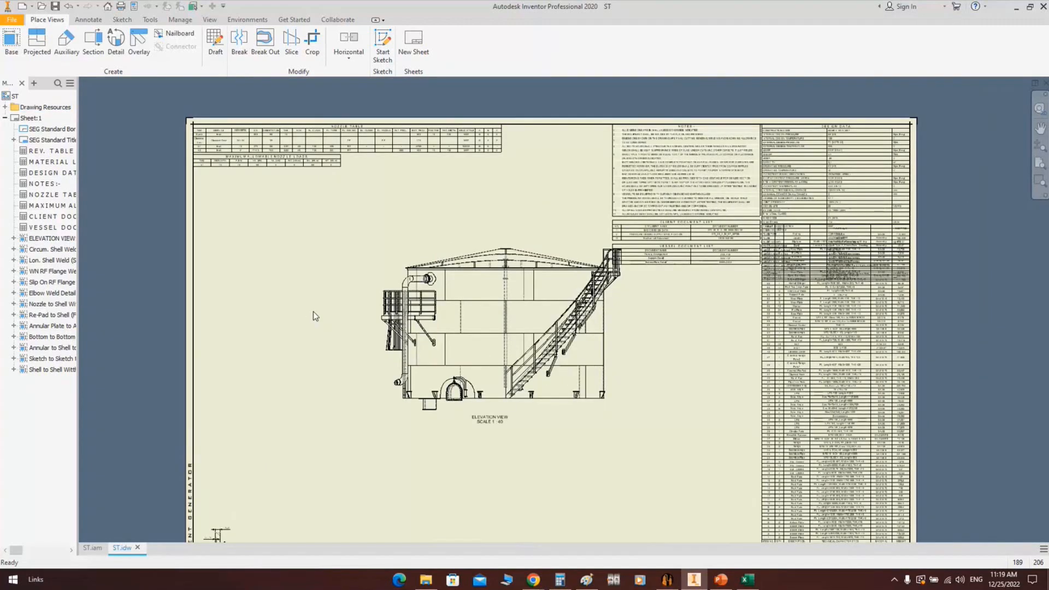
# Fit the whole drawing sheet in the Inventor view and paste a screenshot of it into Paint
pyautogui.click(585, 580)
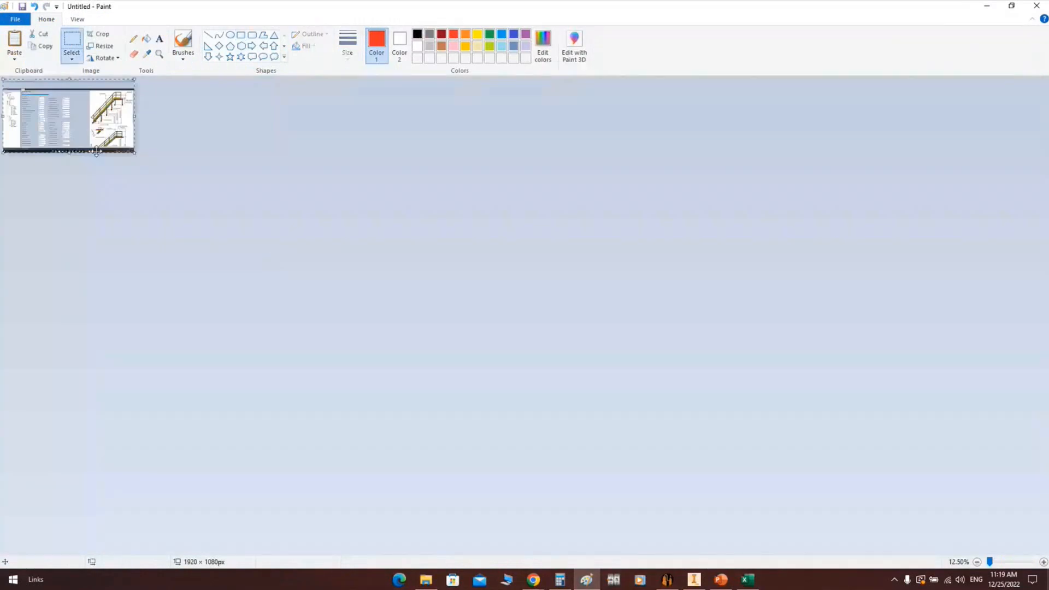
pyautogui.click(695, 587)
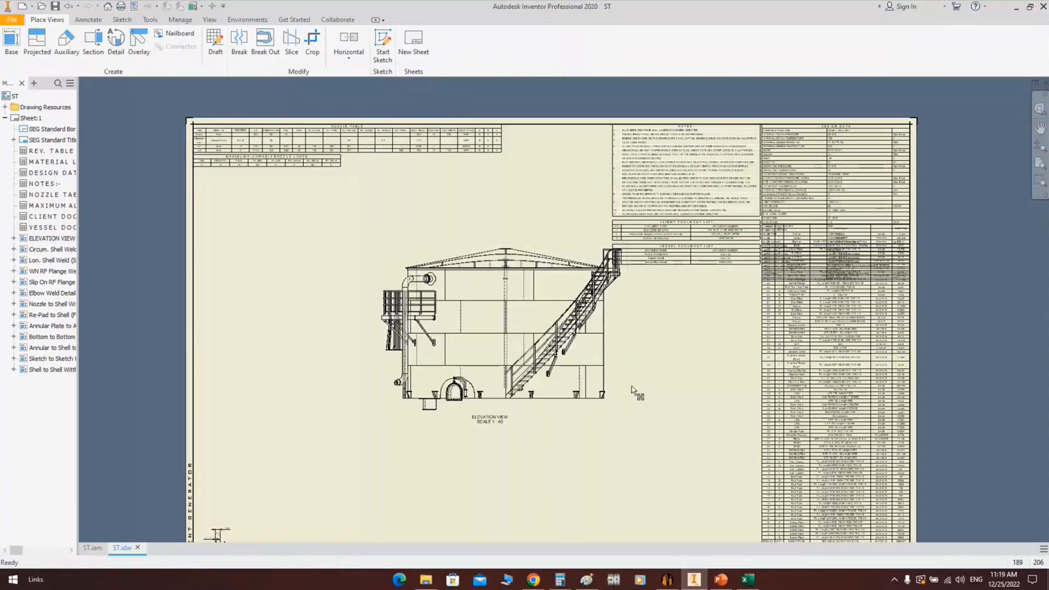
pyautogui.middleClick(632, 390)
pyautogui.middleClick(632, 390)
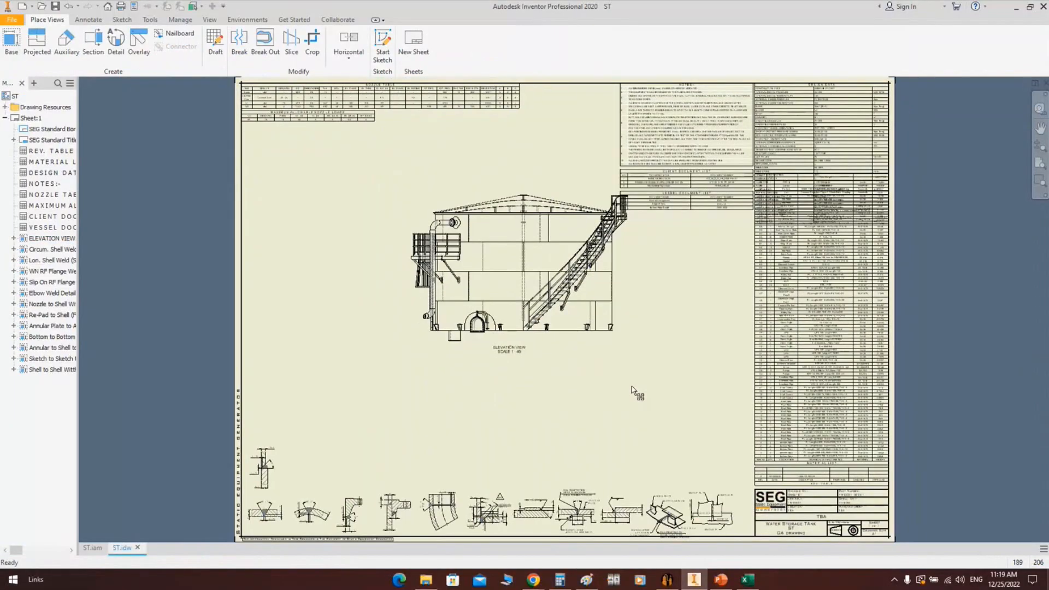
pyautogui.click(585, 580)
pyautogui.hotkey('ctrl', 'v')
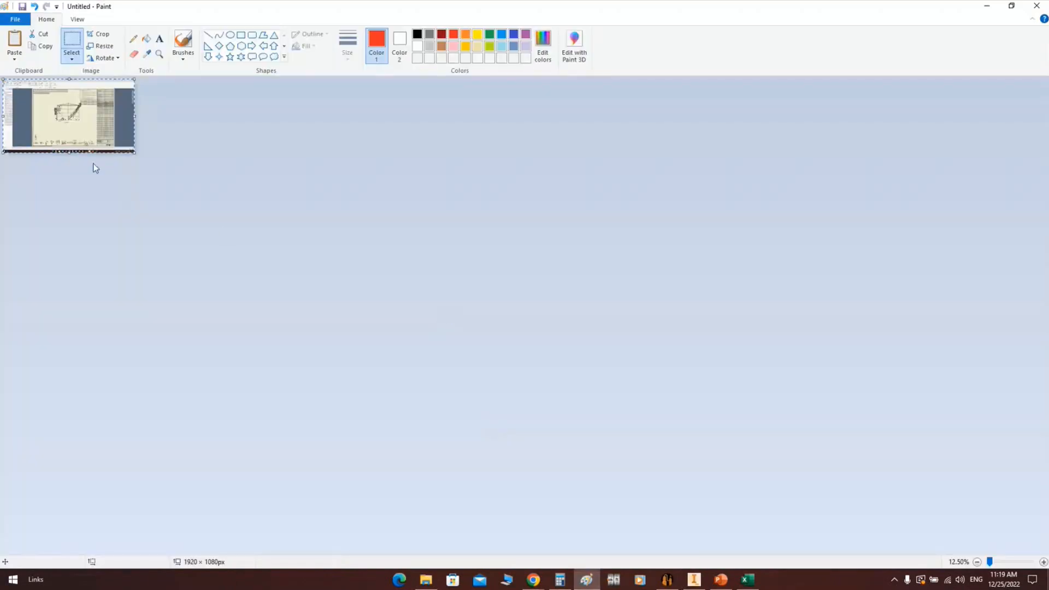
pyautogui.keyDown('ctrl'); pyautogui.scroll(3, 283, 175); pyautogui.keyUp('ctrl')
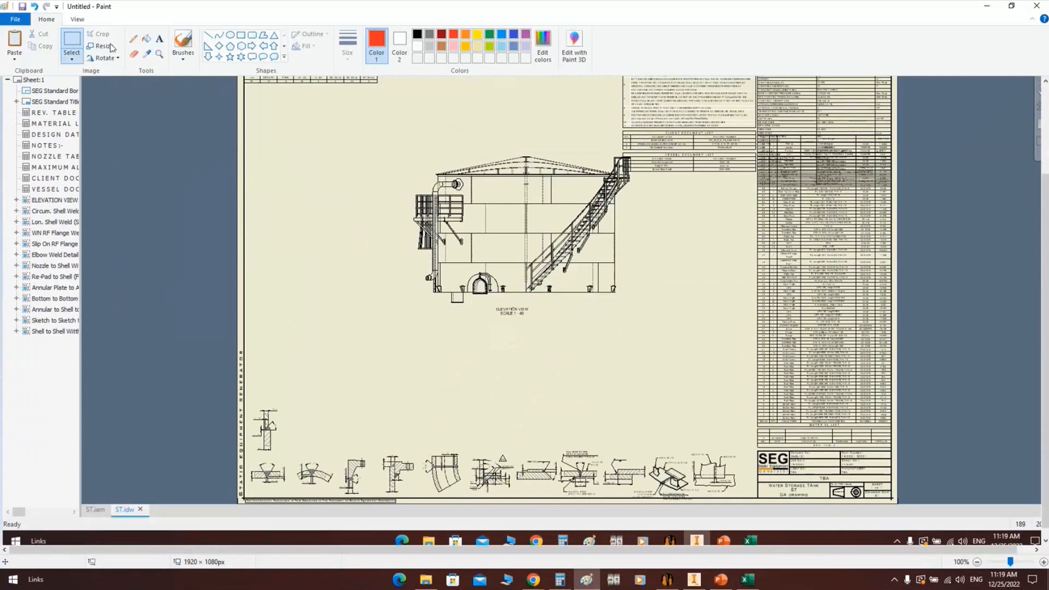
# Draw red lines from the elevation view to the sheet's left edge, about 324 px, and to its bottom edge, about 363 px
pyautogui.click(212, 36)
pyautogui.scroll(2, 256, 341)
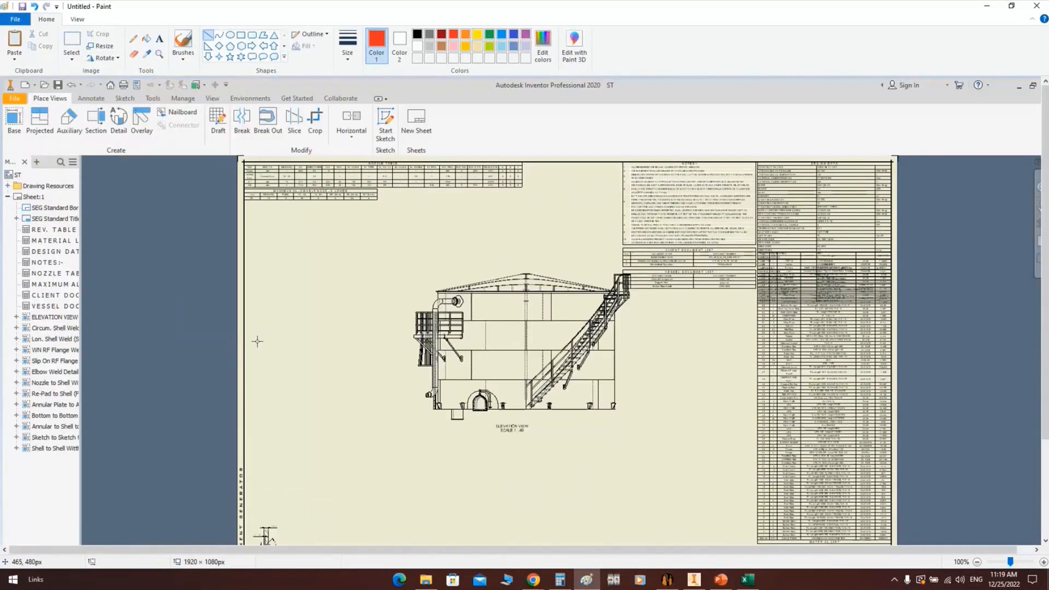
pyautogui.moveTo(236, 341)
pyautogui.mouseDown()
pyautogui.moveTo(523, 341)
pyautogui.moveTo(414, 340)
pyautogui.mouseUp()
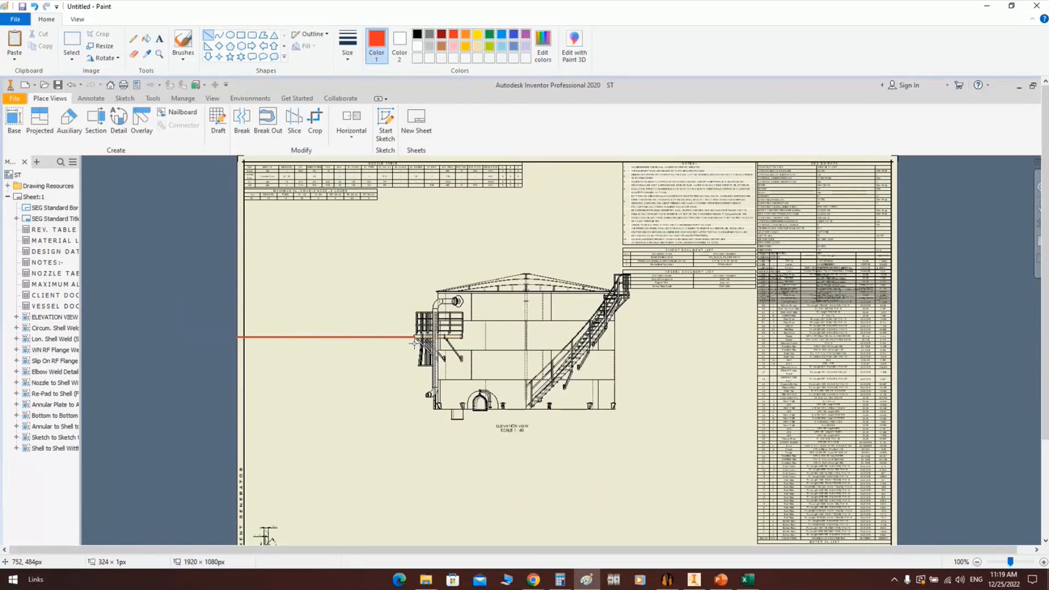
pyautogui.scroll(-2, 417, 345)
pyautogui.keyDown('shift'); pyautogui.moveTo(422, 287); pyautogui.dragTo(430, 485); pyautogui.keyUp('shift')
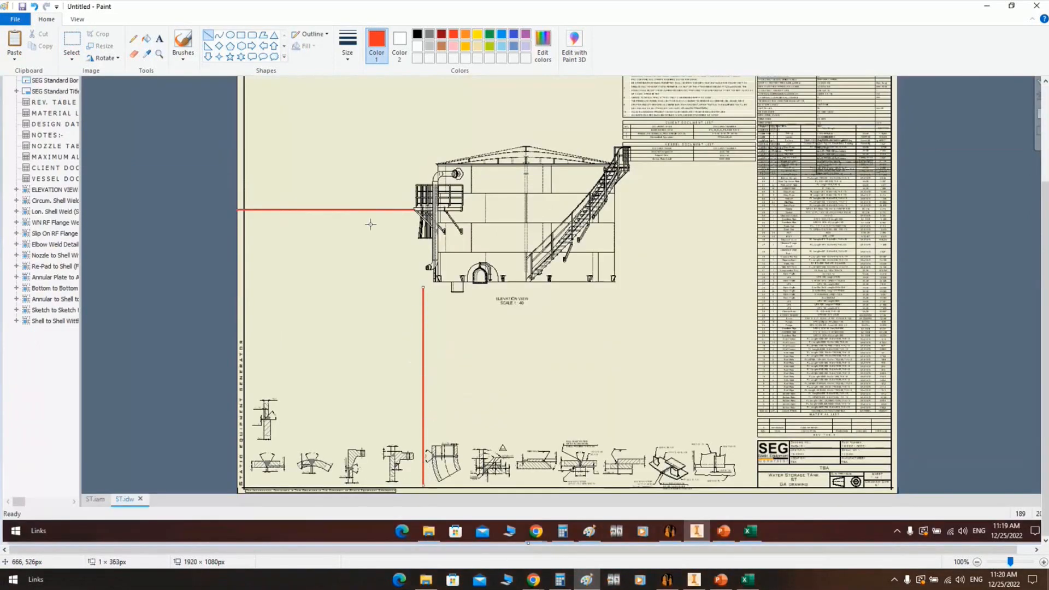
pyautogui.scroll(2, 364, 267)
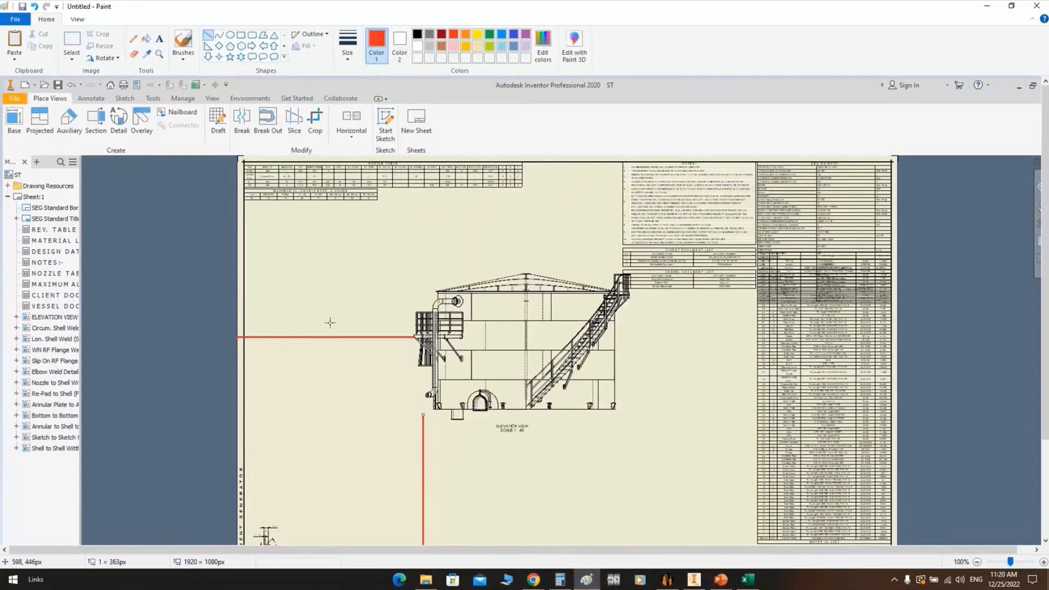
pyautogui.scroll(-2, 294, 325)
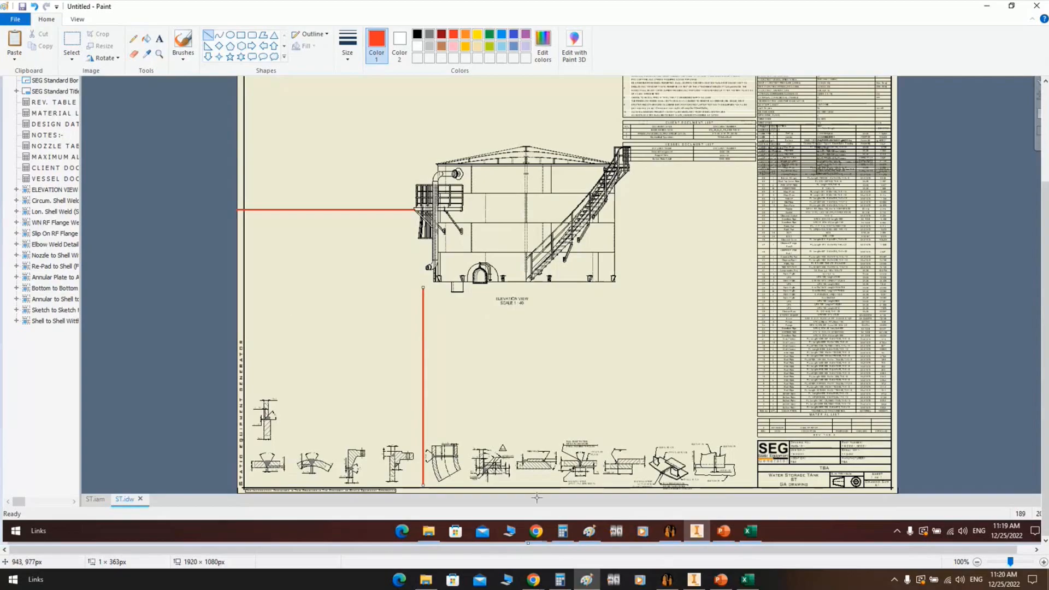
# Switch to Static Equipment Generator and open the ST tank's drawing settings at the view orientation and scale options
pyautogui.click(666, 579)
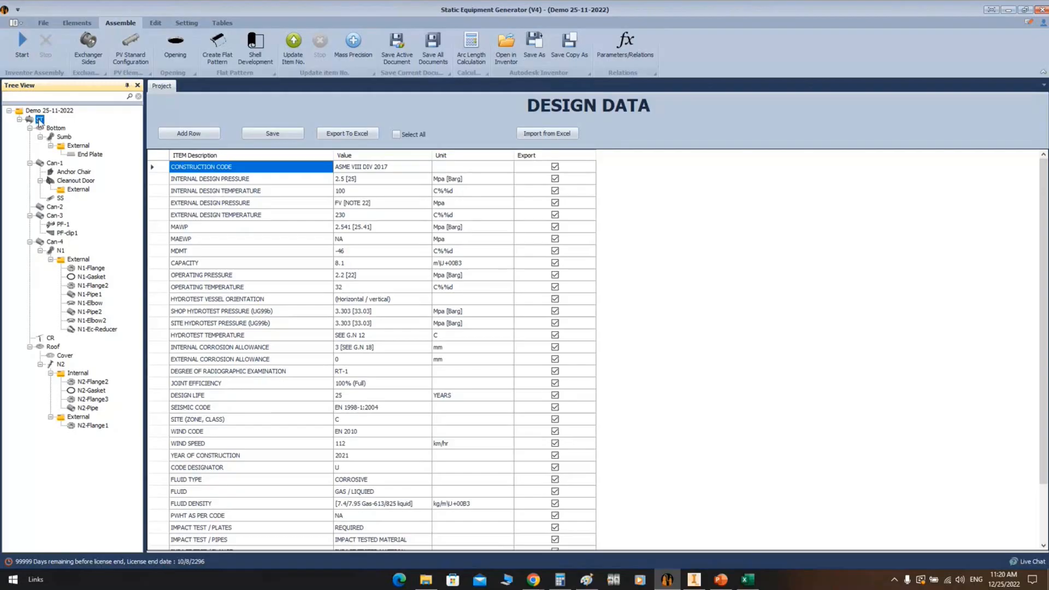
pyautogui.rightClick(39, 120)
pyautogui.moveTo(81, 151)
pyautogui.click(188, 152)
pyautogui.click(449, 207)
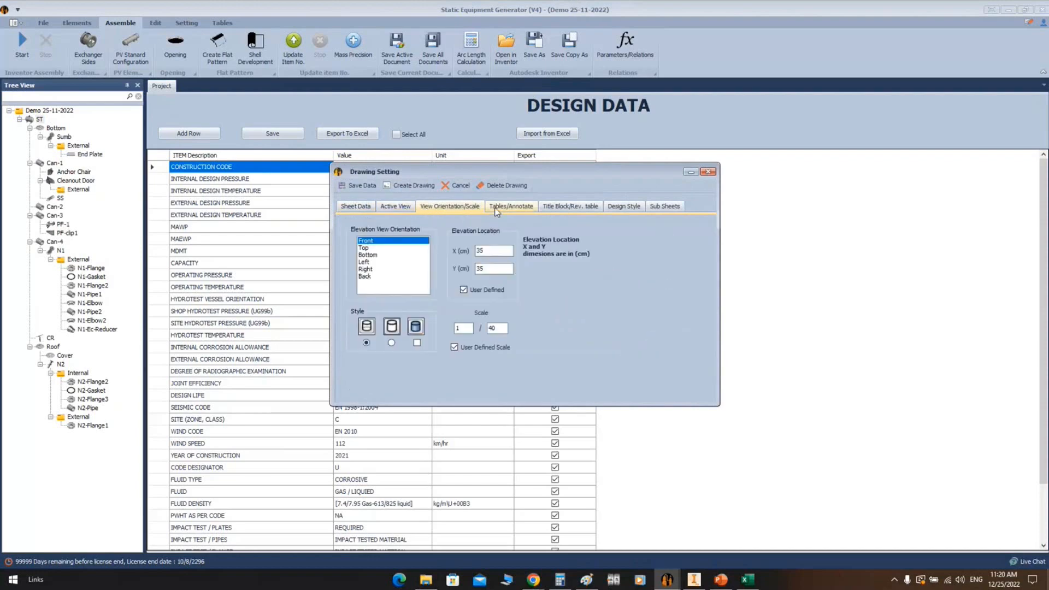
# Set the elevation location to X 30 cm and Y 25 cm with a 1/32 user-defined scale, and create the drawing
pyautogui.click(497, 212)
pyautogui.click(550, 210)
pyautogui.click(511, 207)
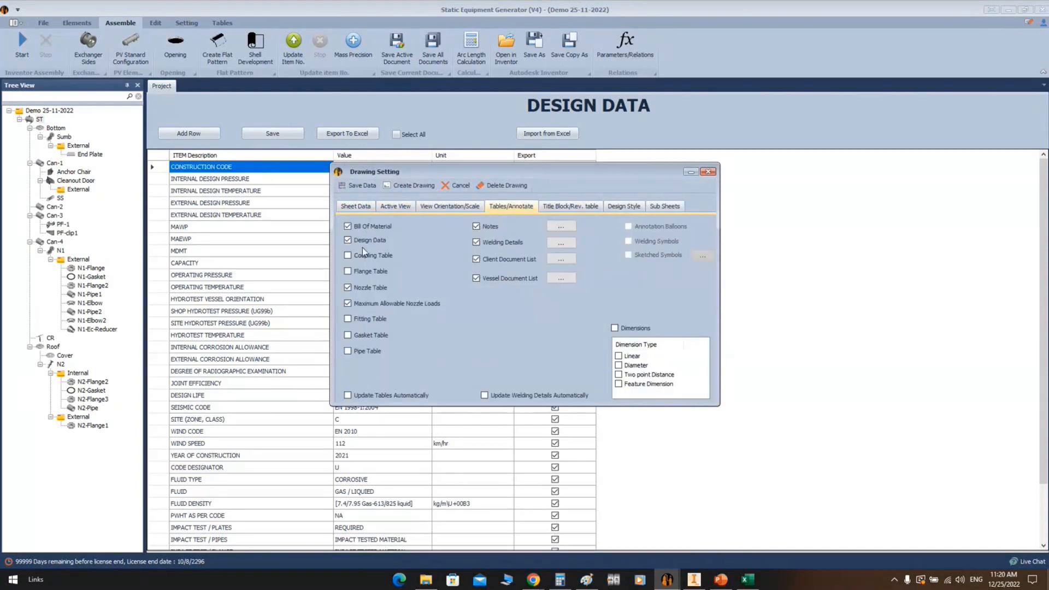
pyautogui.click(564, 208)
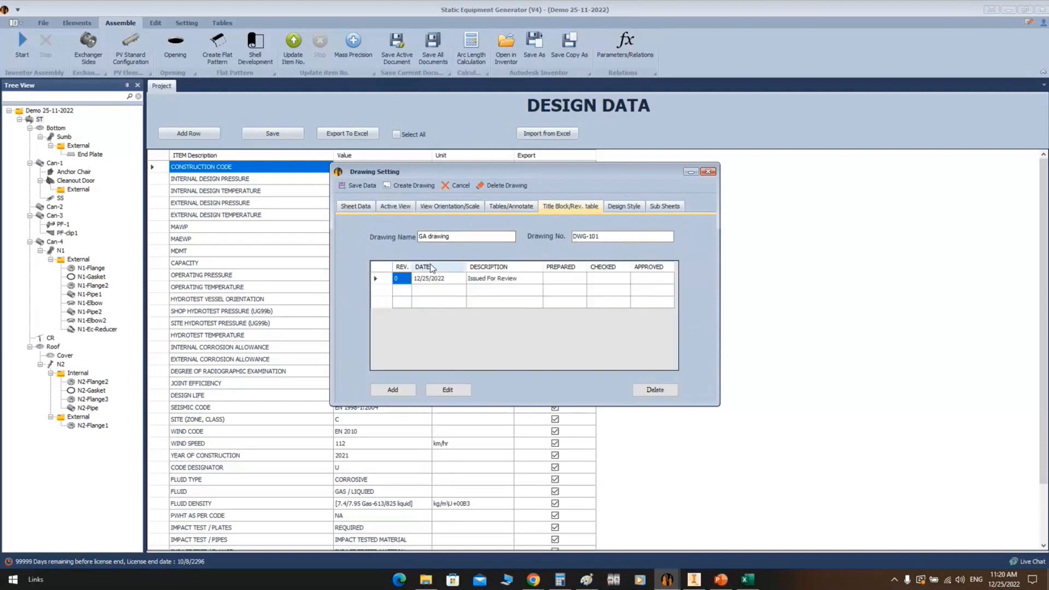
pyautogui.click(459, 208)
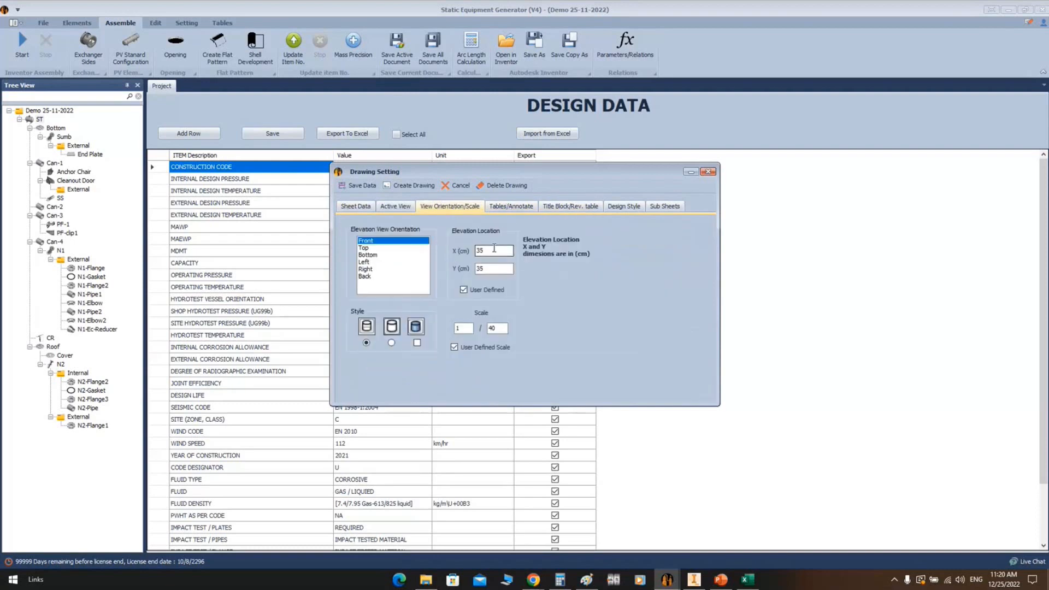
pyautogui.moveTo(488, 251); pyautogui.dragTo(476, 255)
pyautogui.doubleClick(493, 328)
pyautogui.write('32')
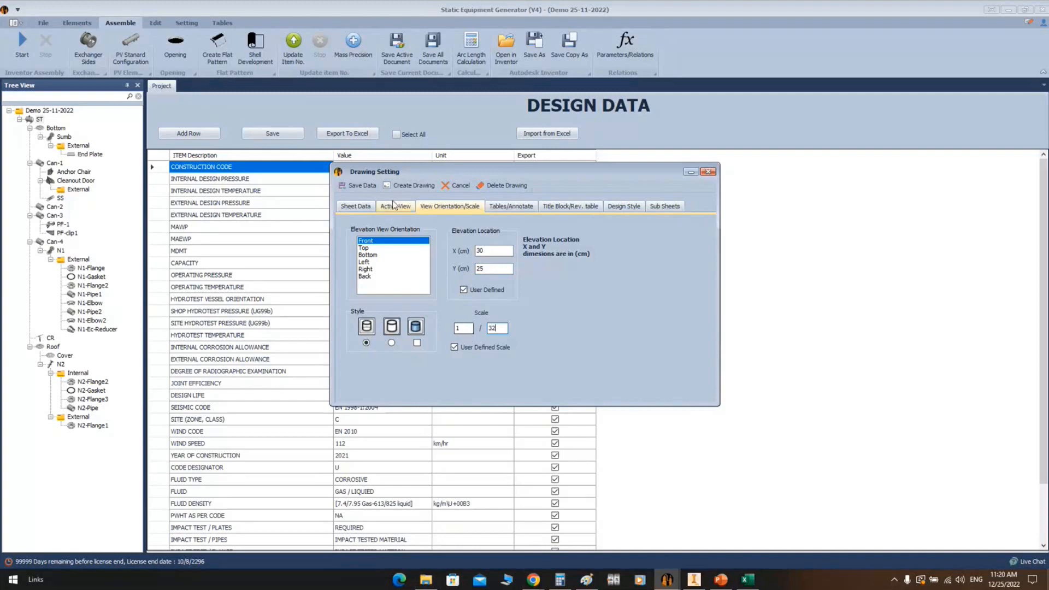
pyautogui.click(397, 186)
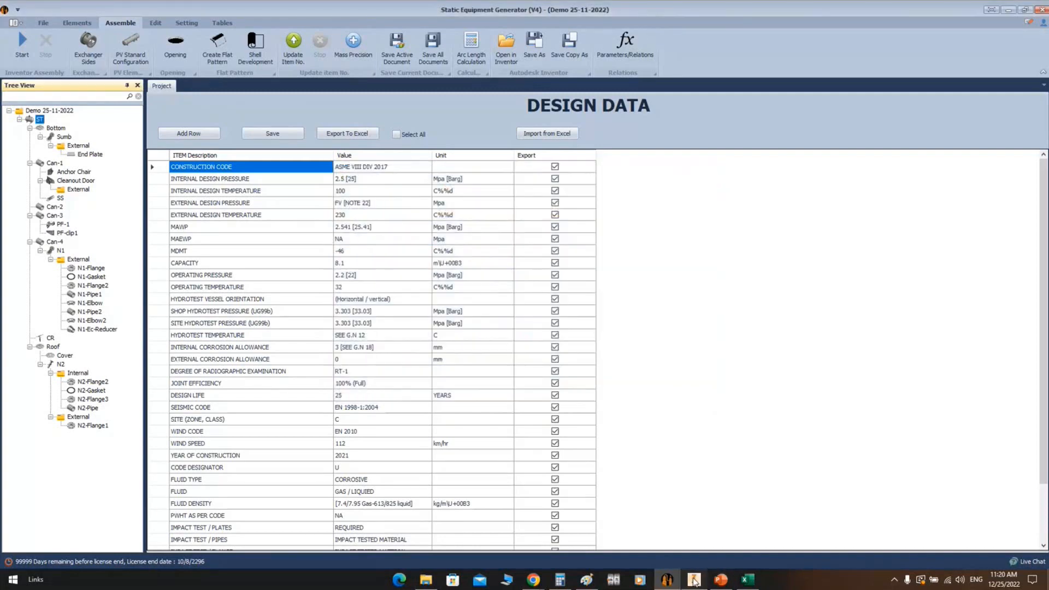
# Switch to Inventor and move the elevation view up into the sheet's upper-left area, below the nozzle tables
pyautogui.click(693, 580)
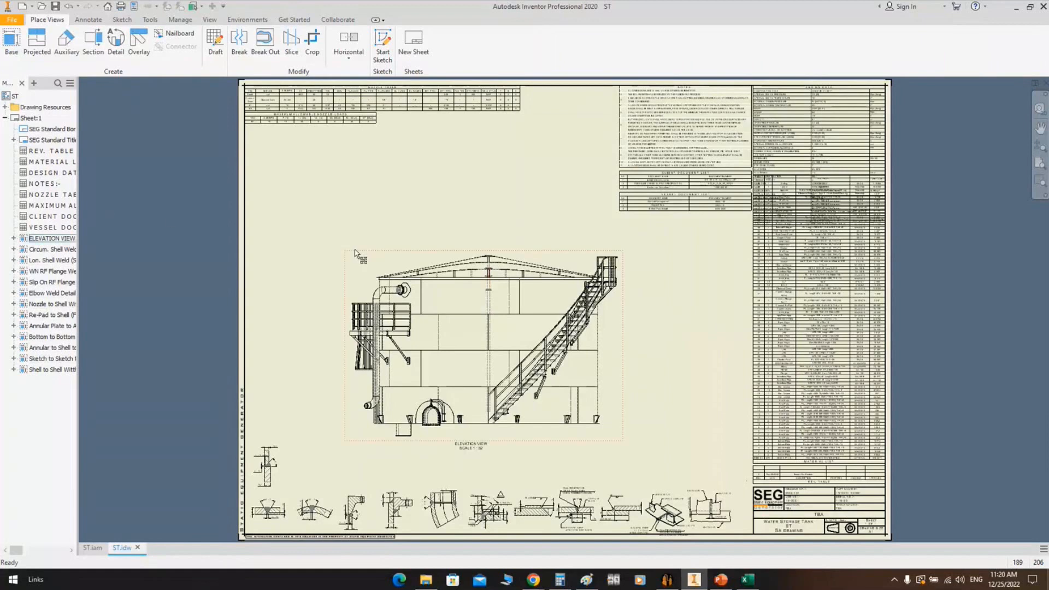
pyautogui.moveTo(377, 252); pyautogui.dragTo(321, 169)
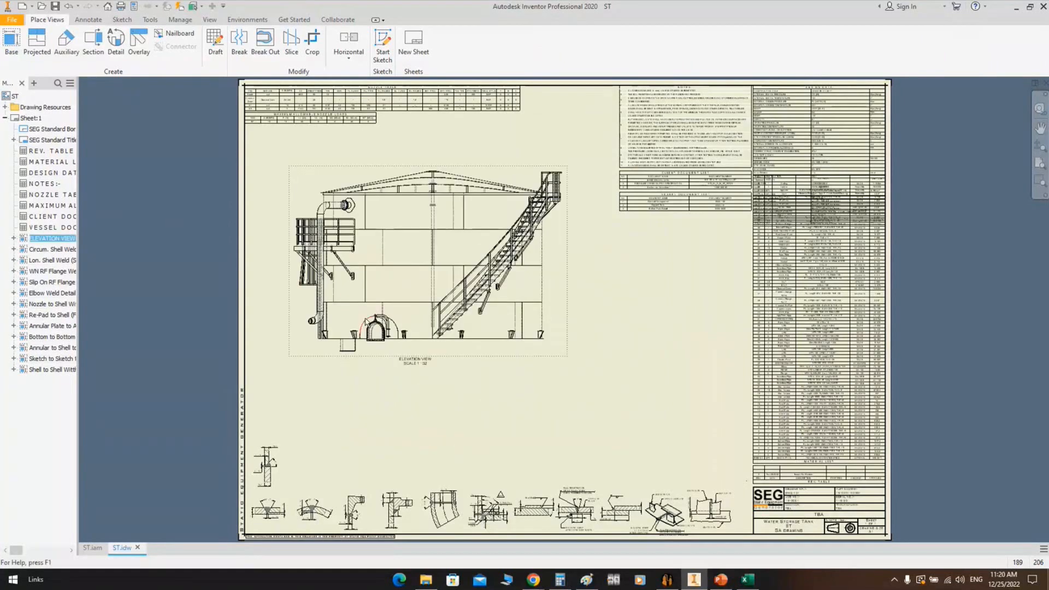
pyautogui.click(699, 581)
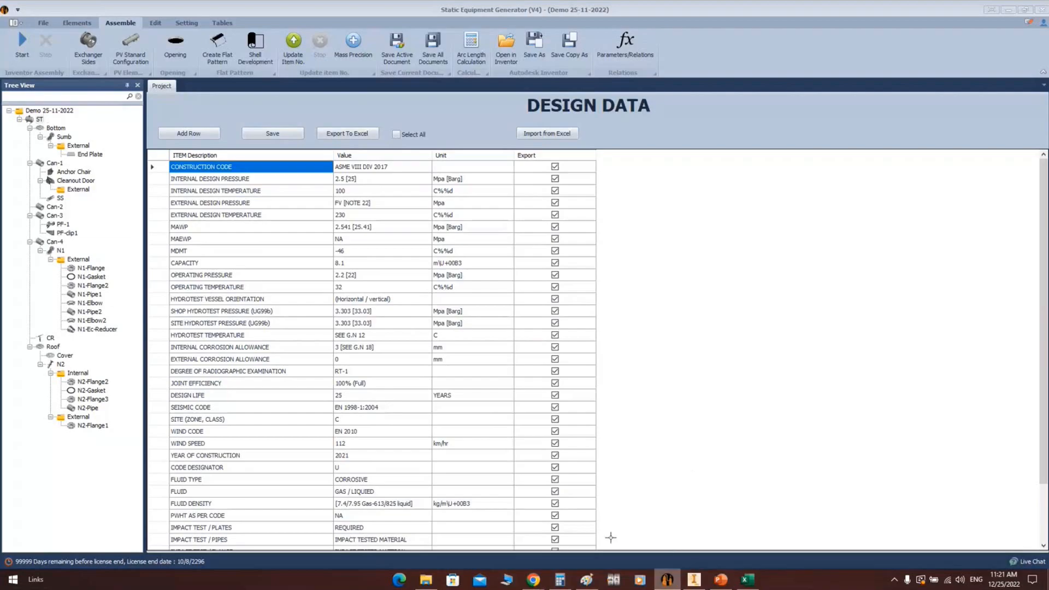
pyautogui.click(672, 581)
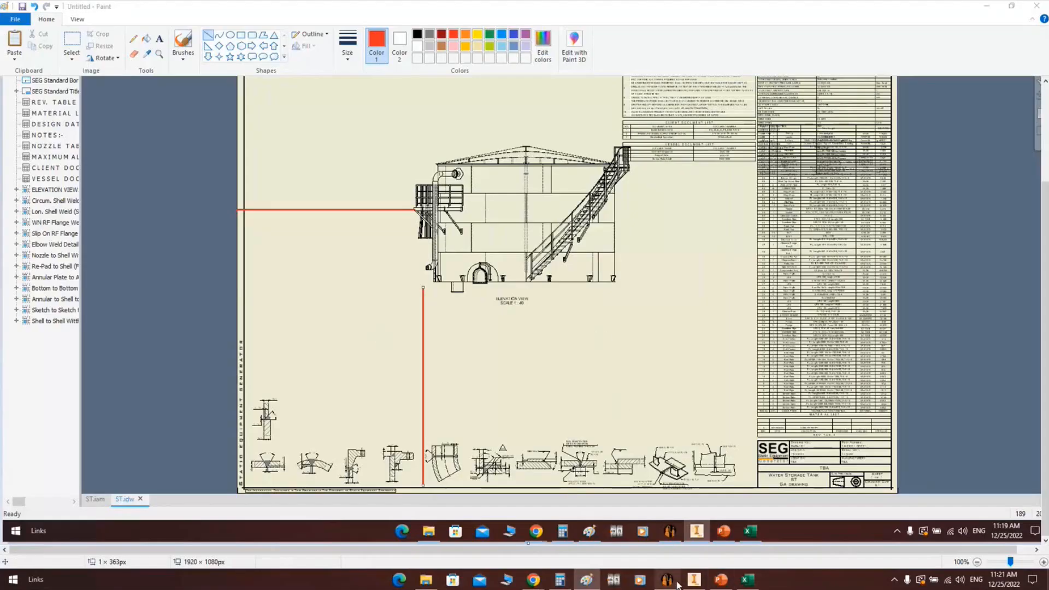
pyautogui.click(676, 583)
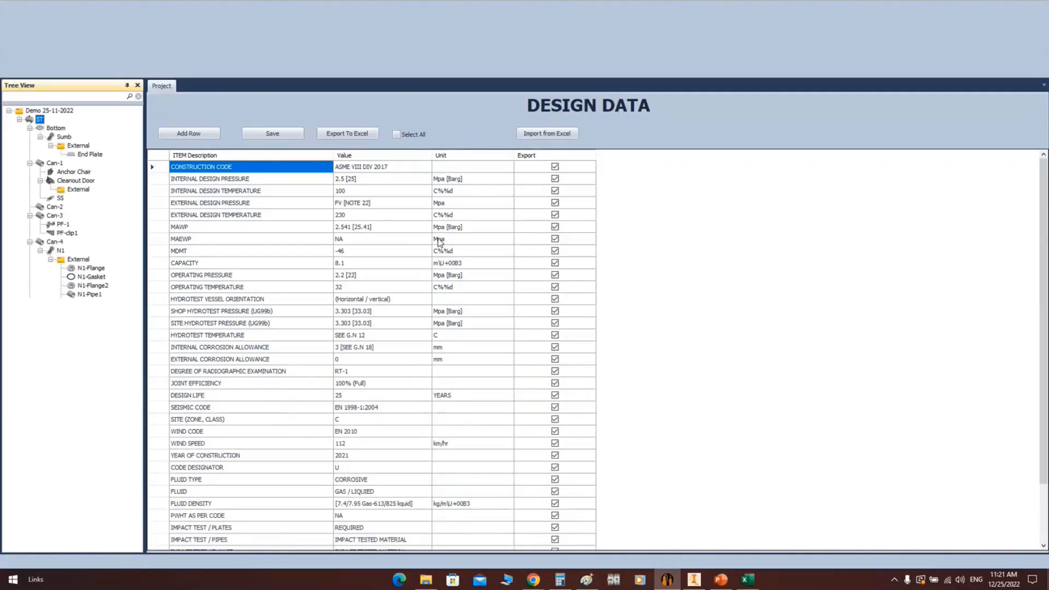
pyautogui.click(694, 580)
pyautogui.moveTo(498, 383); pyautogui.dragTo(491, 339)
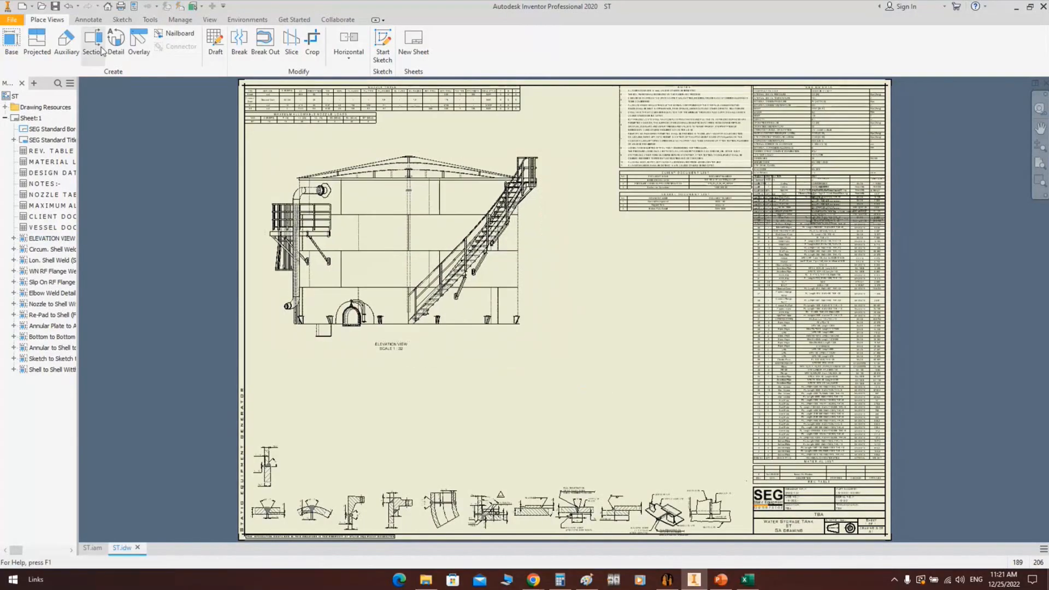
# Create a projected plan view from the elevation view, placing it below the sheet border
pyautogui.click(61, 44)
pyautogui.click(460, 302)
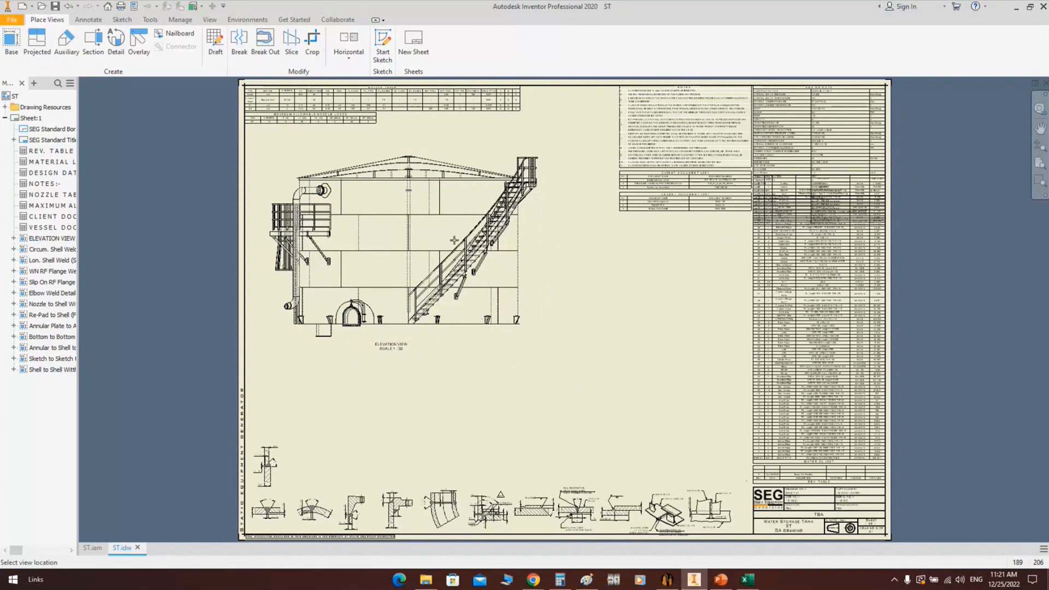
pyautogui.scroll(-5, 456, 247)
pyautogui.rightClick(476, 456)
pyautogui.click(484, 459)
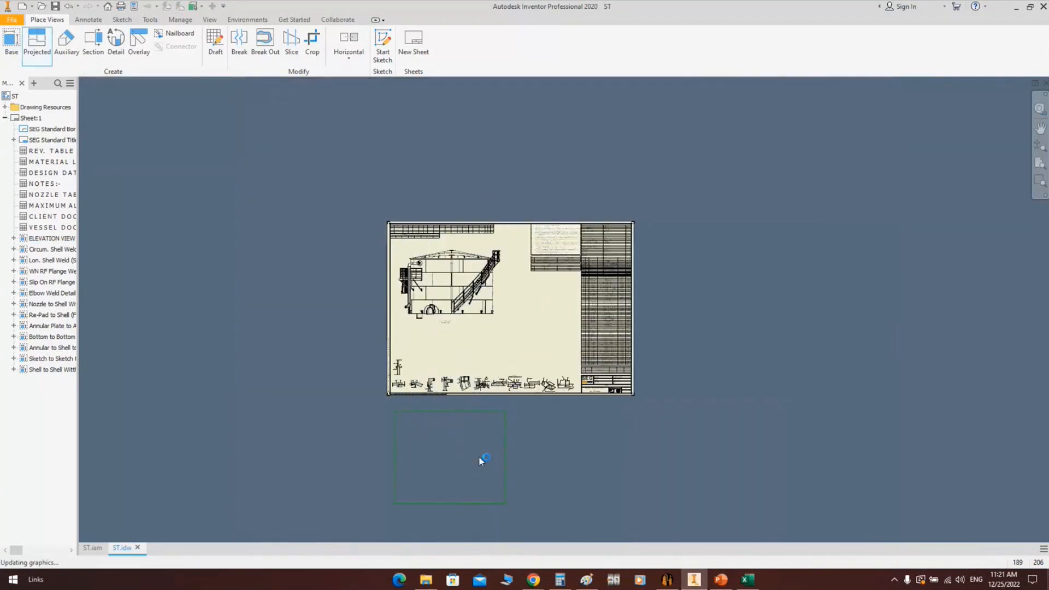
pyautogui.rightClick(501, 422)
pyautogui.press('Escape')
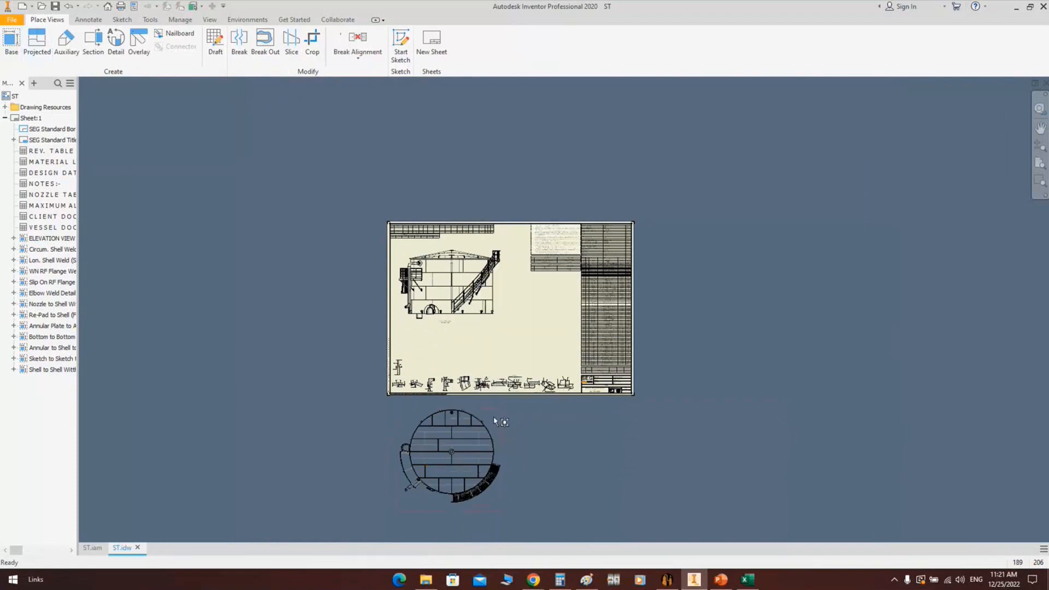
# Break the plan view's alignment with the elevation view and rotate the plan view 180 degrees
pyautogui.rightClick(498, 418)
pyautogui.moveTo(510, 176)
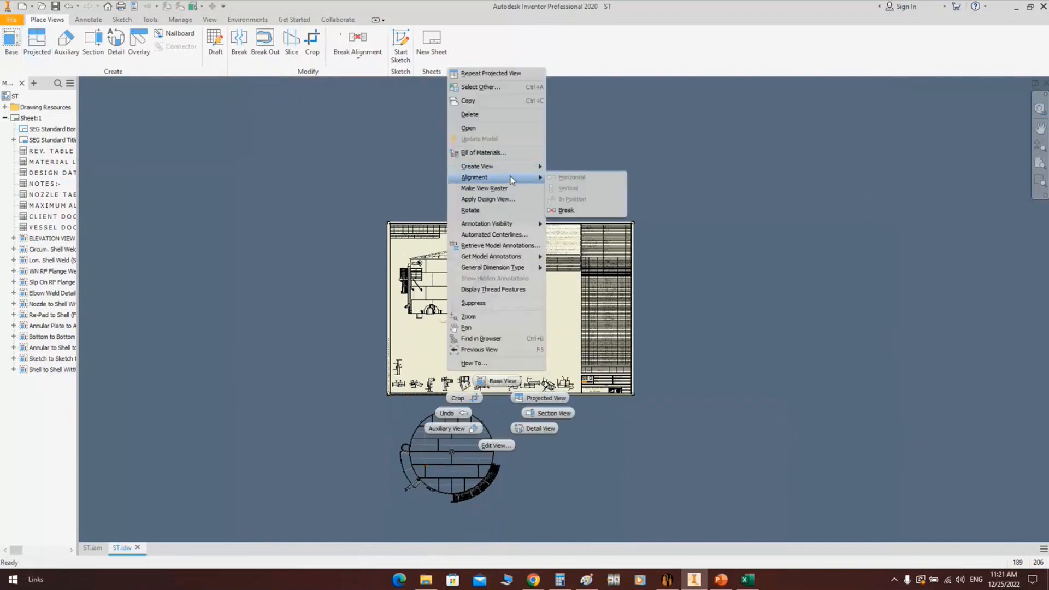
pyautogui.click(568, 210)
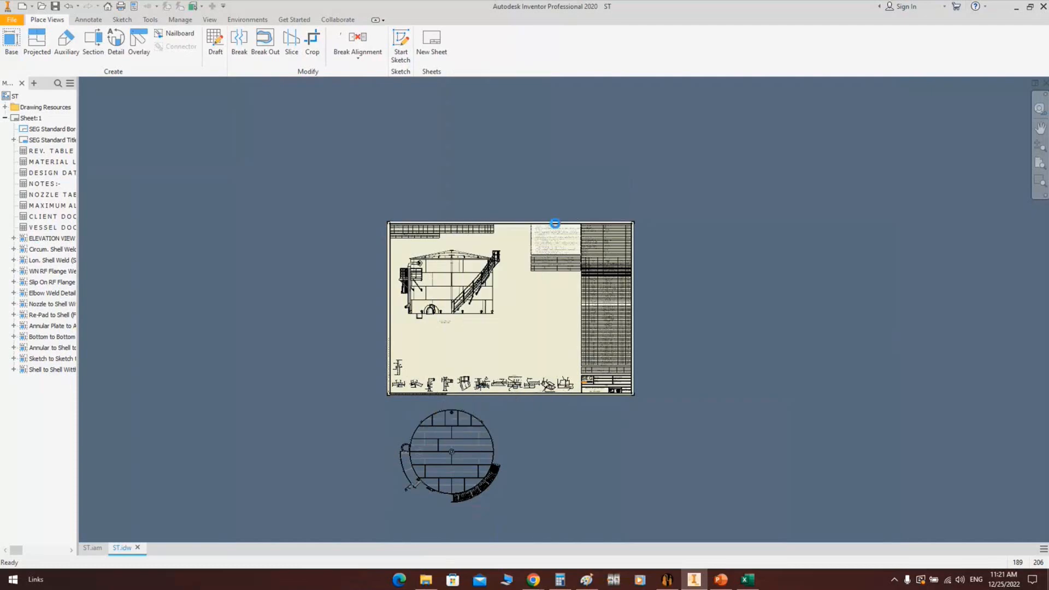
pyautogui.rightClick(500, 418)
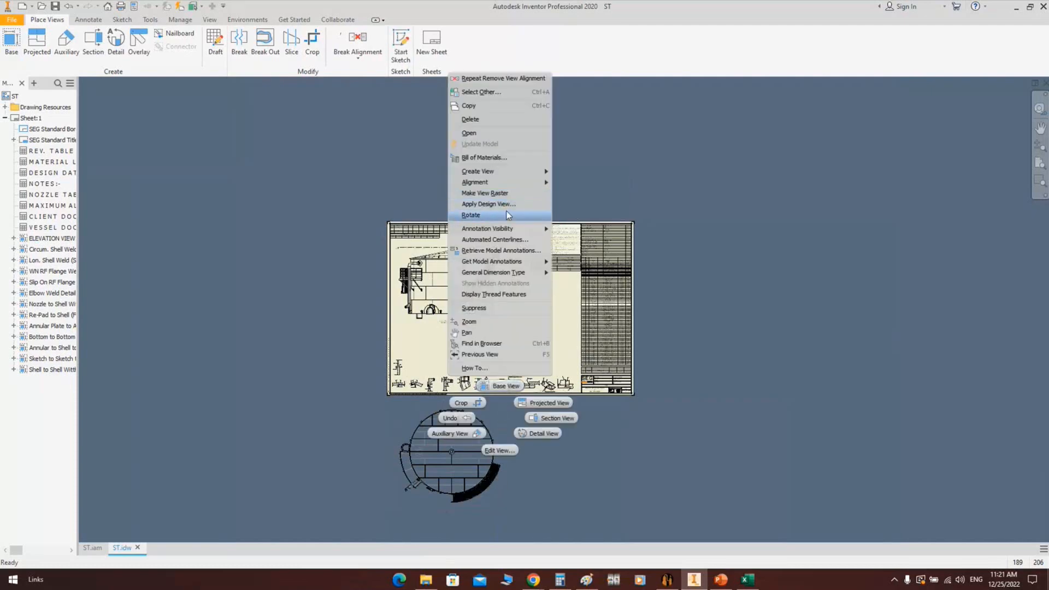
pyautogui.click(507, 212)
# Set the plan view's scale to 1:42 and move it onto the sheet between the elevation view and the material list
pyautogui.click(478, 450)
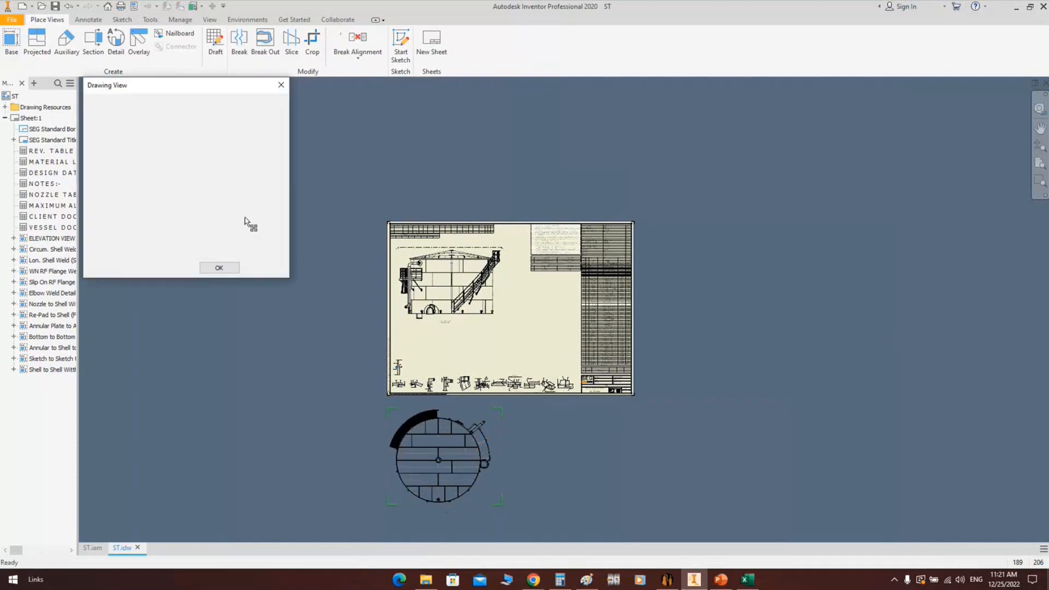
pyautogui.click(259, 229)
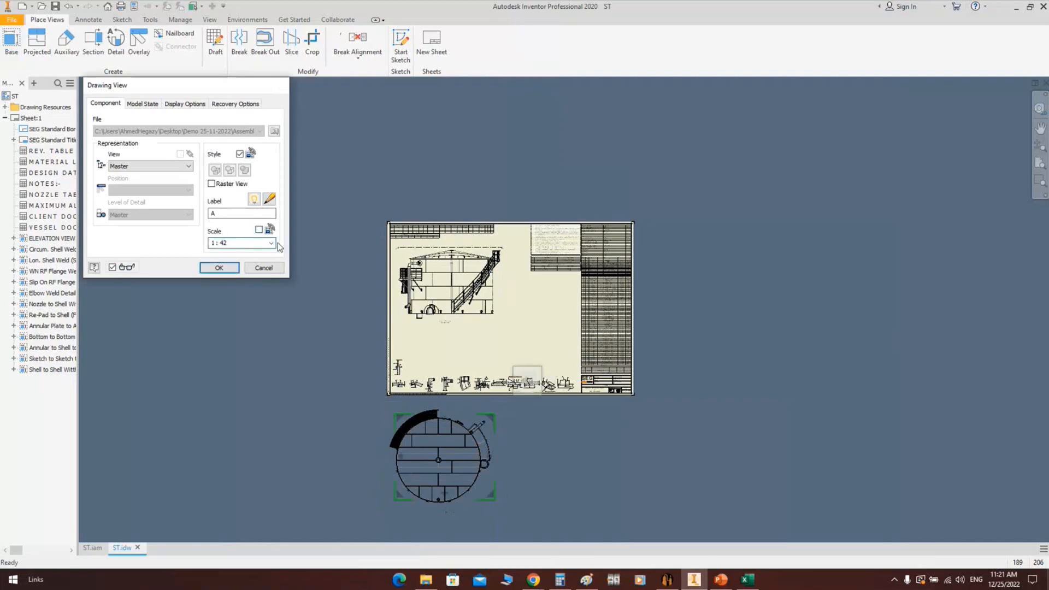
pyautogui.press('Return')
pyautogui.moveTo(483, 427); pyautogui.dragTo(580, 308)
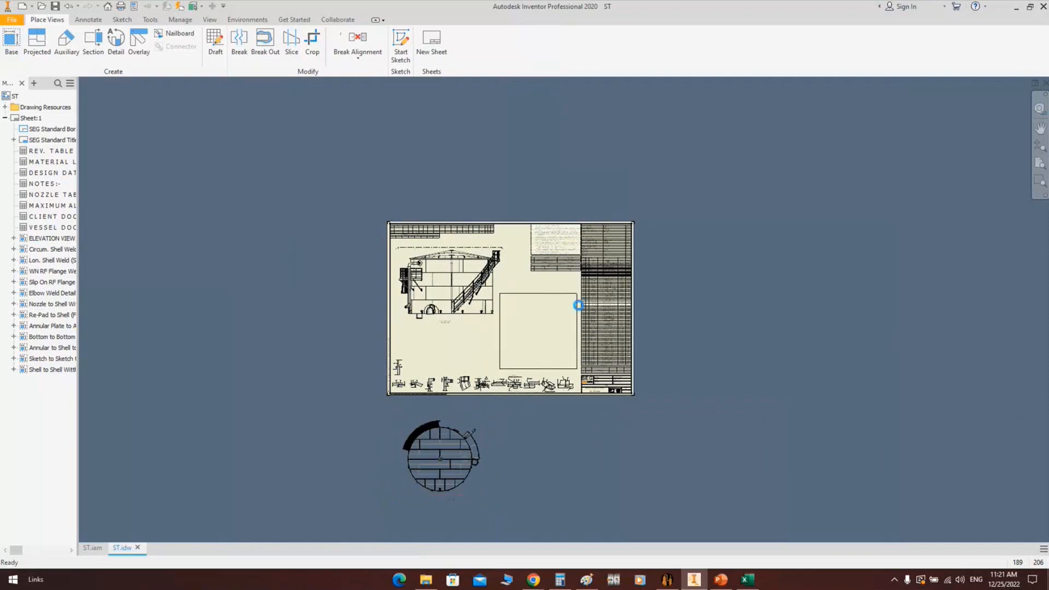
# Examine the plan view and its placement relative to the elevation view, weld details and title block
pyautogui.scroll(-5, 540, 325)
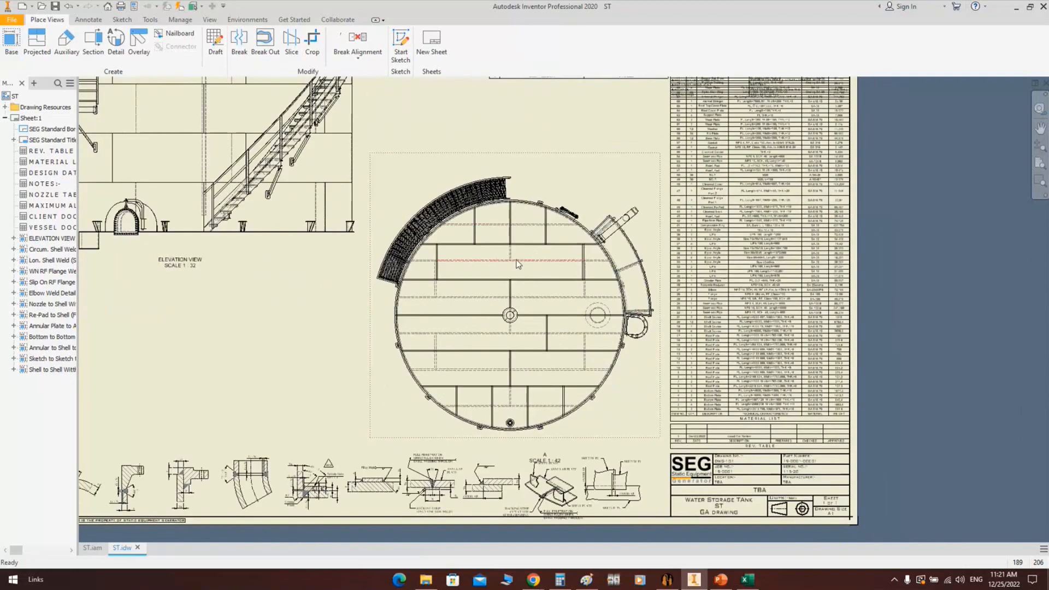
pyautogui.scroll(1, 562, 222)
pyautogui.scroll(3, 592, 254)
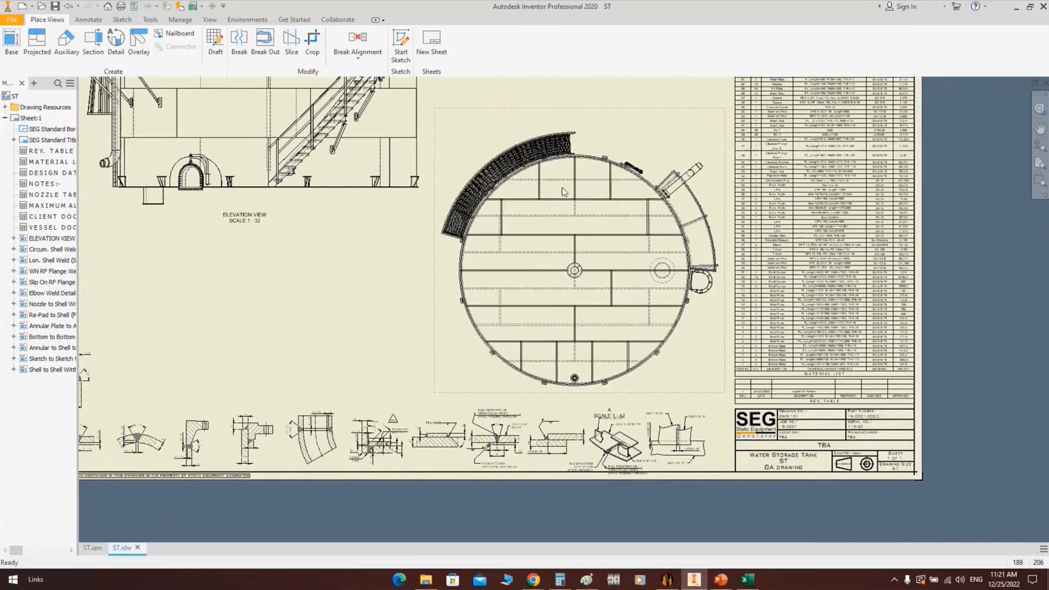
pyautogui.moveTo(593, 254)
pyautogui.mouseDown(button='middle')
pyautogui.moveTo(614, 321)
pyautogui.moveTo(609, 256)
pyautogui.mouseUp(button='middle')
pyautogui.scroll(-3, 647, 311)
pyautogui.moveTo(672, 279); pyautogui.dragTo(609, 198, button='middle')
pyautogui.moveTo(489, 187); pyautogui.dragTo(503, 273, button='middle')
pyautogui.scroll(1, 488, 197)
# Add a centerline bisector through the cleanout door in the plan view
pyautogui.click(66, 45)
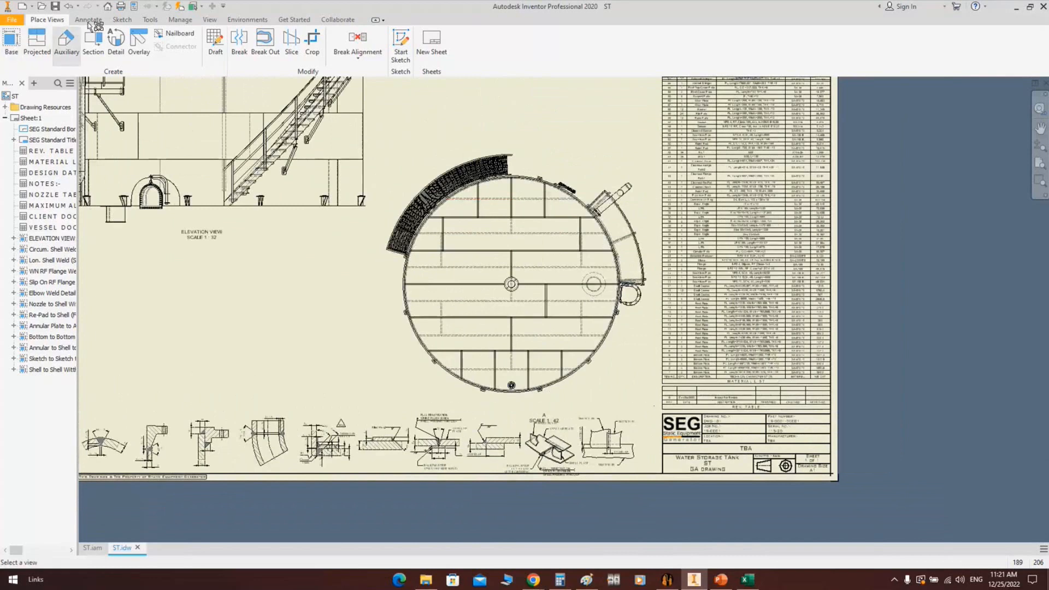
pyautogui.click(92, 22)
pyautogui.click(257, 179)
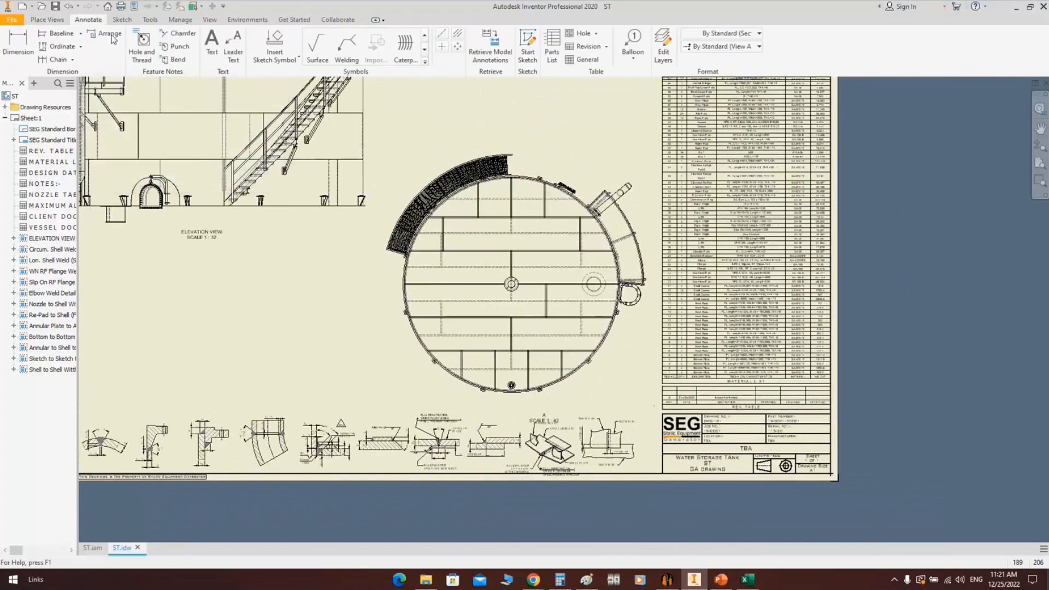
pyautogui.click(633, 43)
pyautogui.scroll(-5, 584, 181)
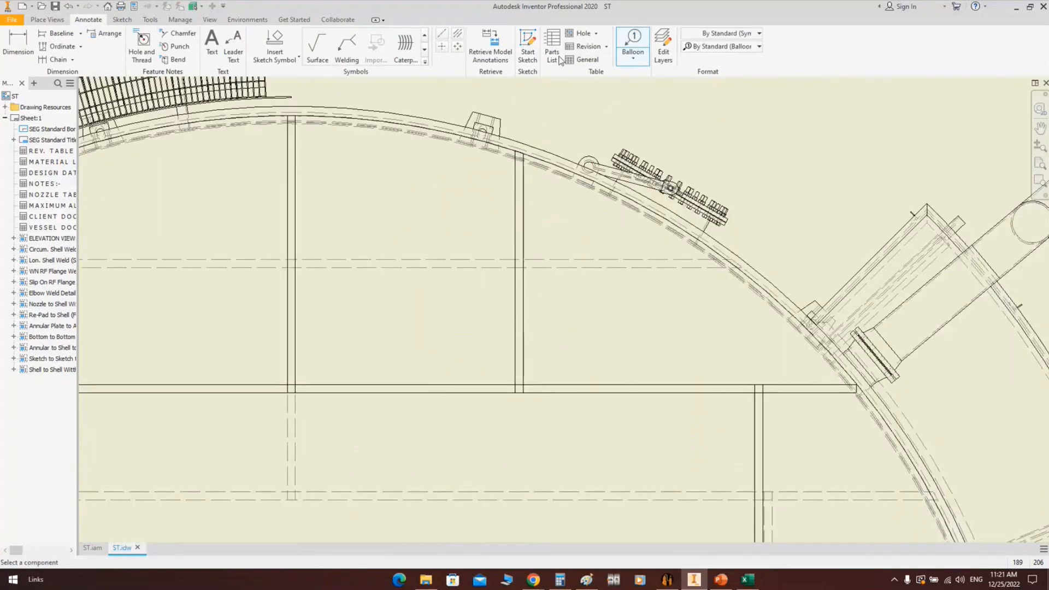
pyautogui.click(458, 34)
pyautogui.scroll(-3, 710, 249)
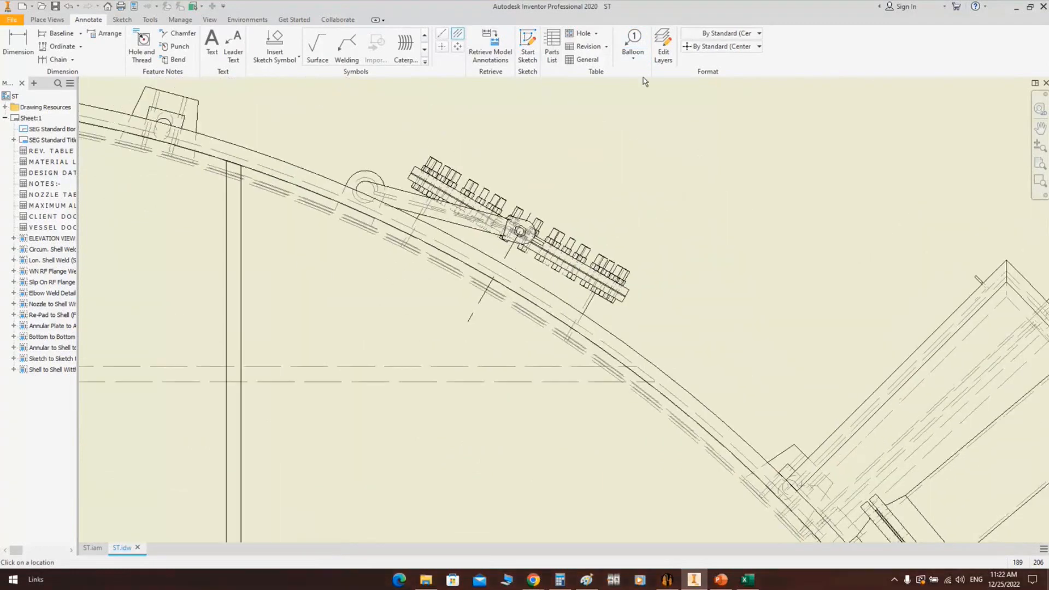
# Tag the cleanout door in the plan view with a Nozzle Tag No. balloon, using the Structured (legacy) BOM view
pyautogui.click(634, 43)
pyautogui.click(727, 46)
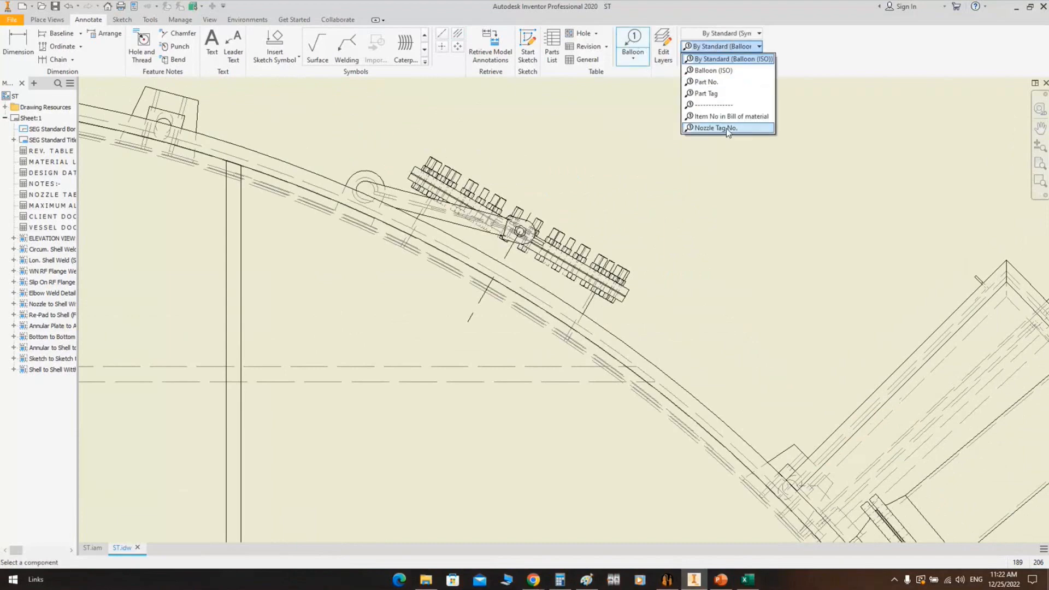
pyautogui.click(725, 130)
pyautogui.scroll(5, 519, 227)
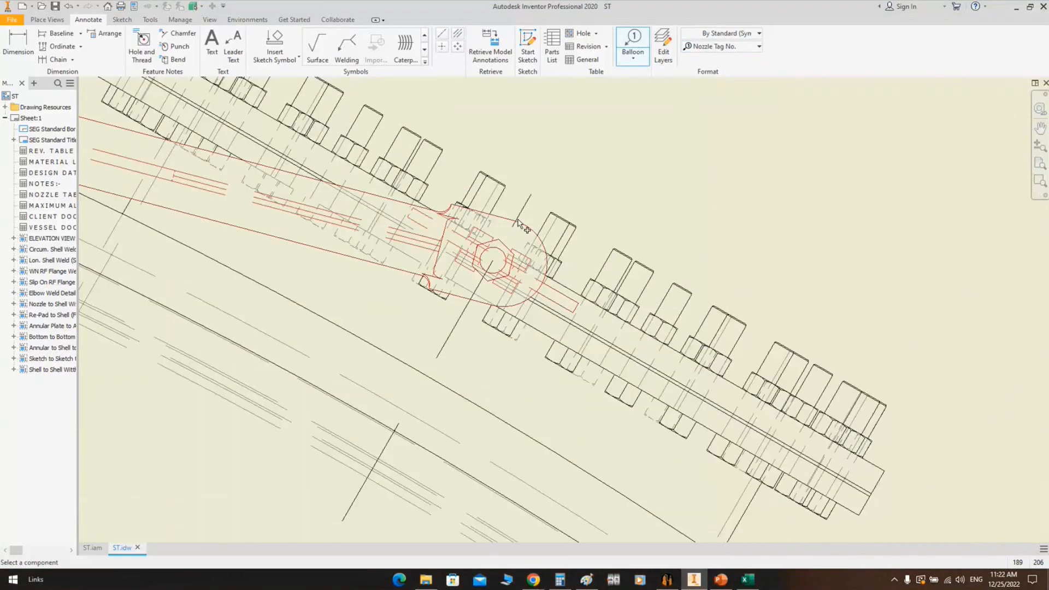
pyautogui.click(514, 223)
pyautogui.click(540, 195)
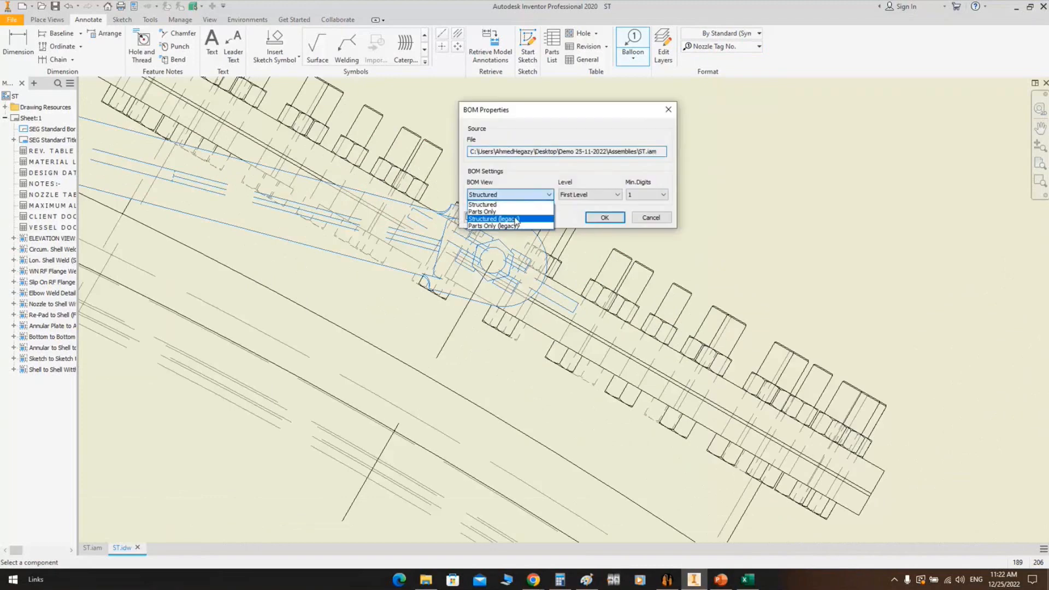
pyautogui.click(516, 219)
pyautogui.click(605, 218)
pyautogui.scroll(-4, 594, 176)
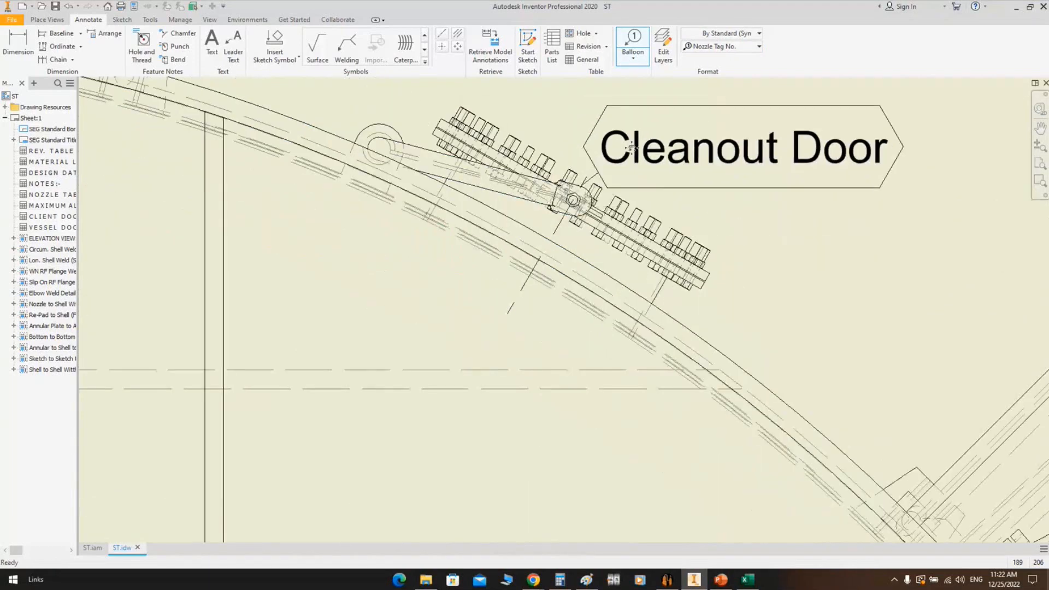
pyautogui.rightClick(699, 161)
pyautogui.click(732, 159)
# Tag the N1 nozzle in the plan view with a Nozzle Tag No. balloon placed beyond the pipe's outer end
pyautogui.scroll(-5, 634, 205)
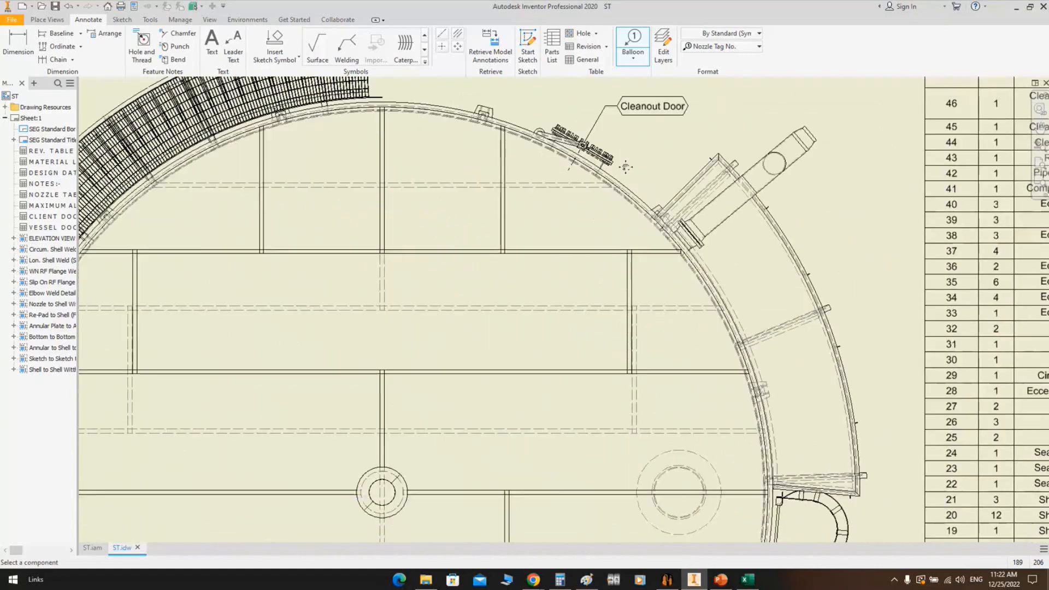
pyautogui.scroll(5, 710, 238)
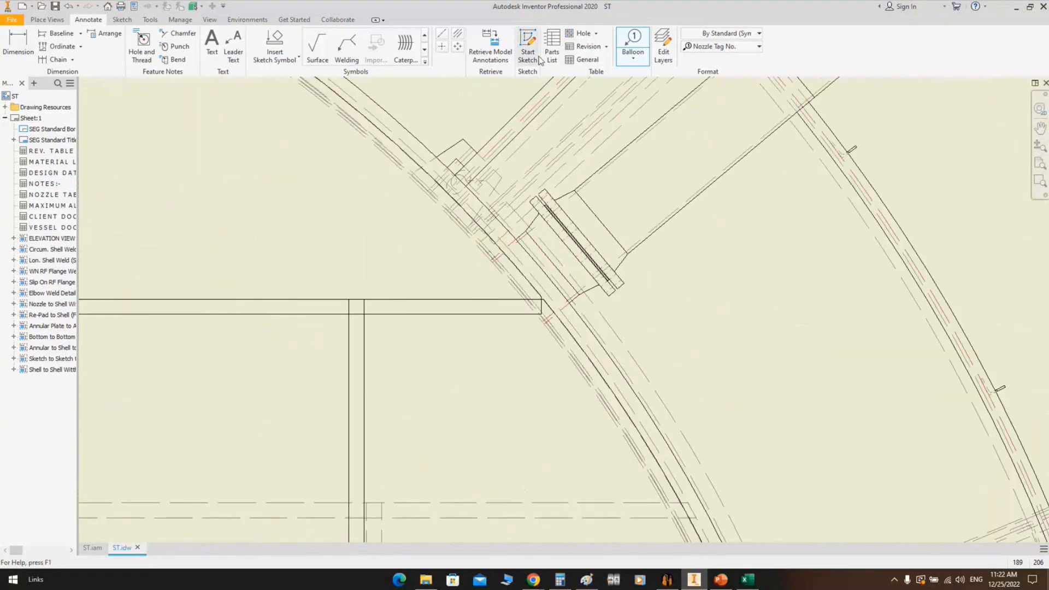
pyautogui.click(491, 55)
pyautogui.scroll(3, 546, 273)
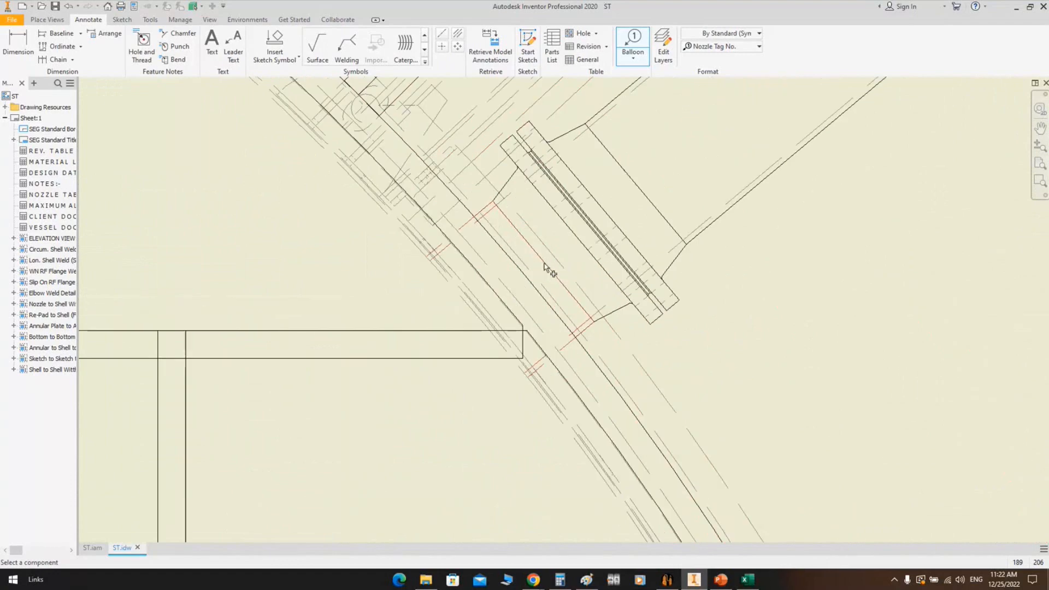
pyautogui.press('Escape')
pyautogui.scroll(-5, 557, 230)
pyautogui.scroll(2, 628, 218)
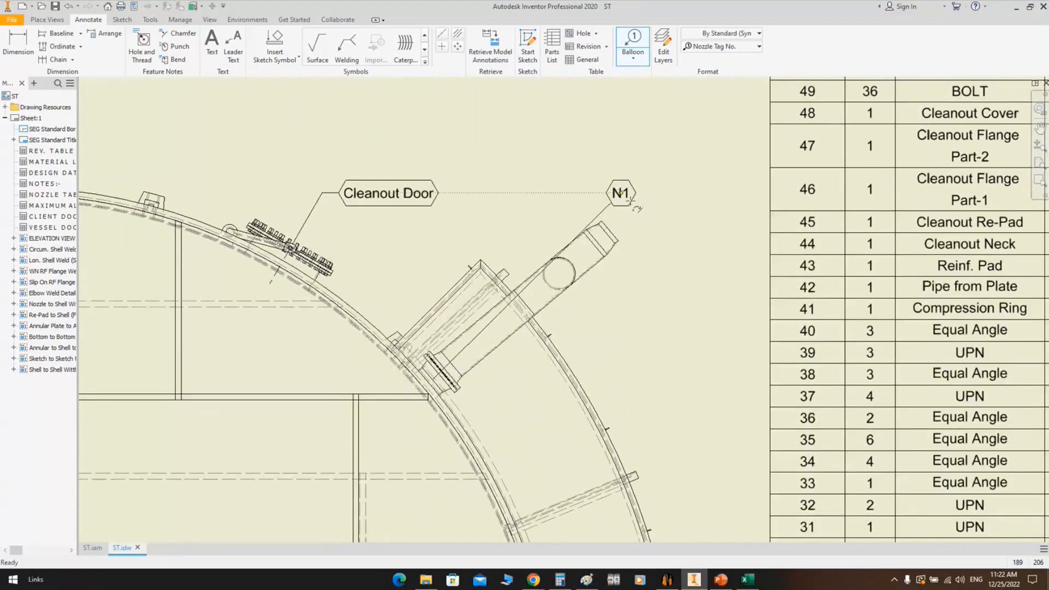
pyautogui.moveTo(639, 213); pyautogui.dragTo(637, 207)
pyautogui.click(637, 207)
pyautogui.click(679, 207)
pyautogui.rightClick(679, 207)
pyautogui.click(716, 211)
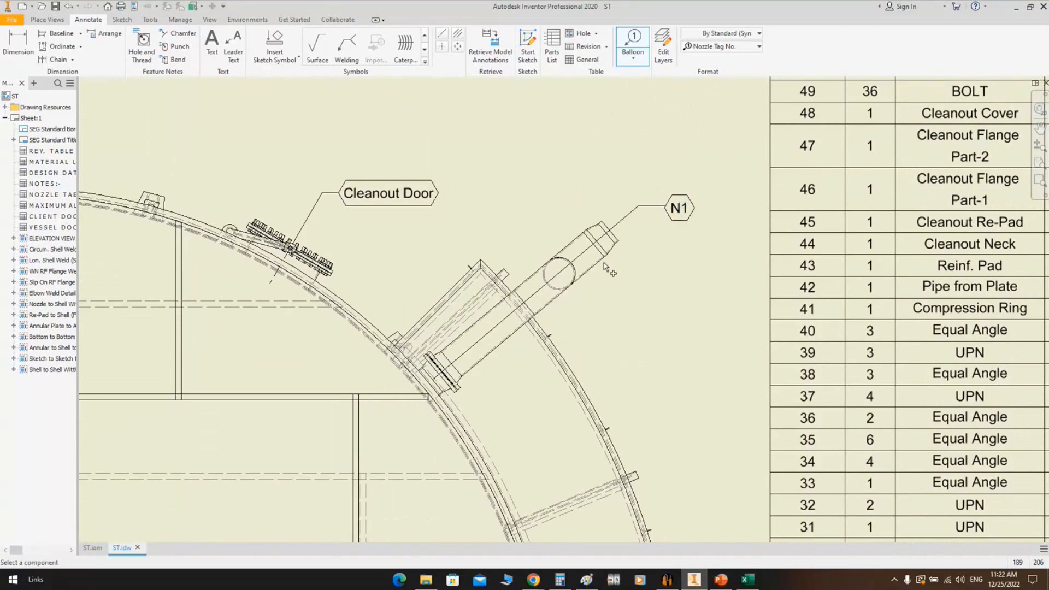
# Tag the N2 nozzle at the plan view's lower edge with a Nozzle Tag No. balloon and add a center mark to the tank circle
pyautogui.scroll(-6, 604, 263)
pyautogui.scroll(6, 415, 350)
pyautogui.click(418, 352)
pyautogui.rightClick(419, 394)
pyautogui.click(458, 394)
pyautogui.scroll(-3, 470, 382)
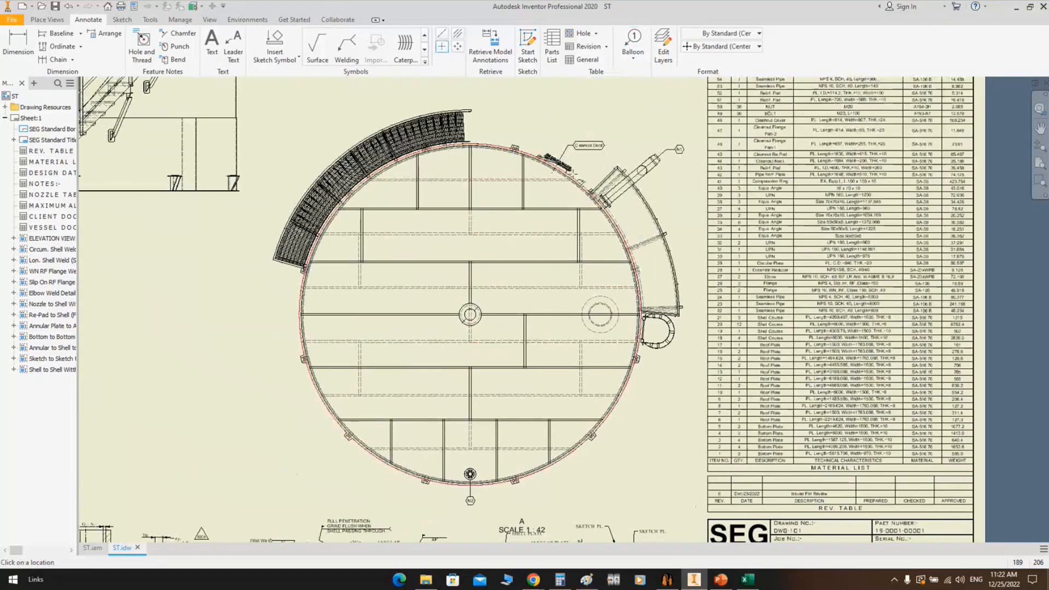
pyautogui.scroll(2, 688, 164)
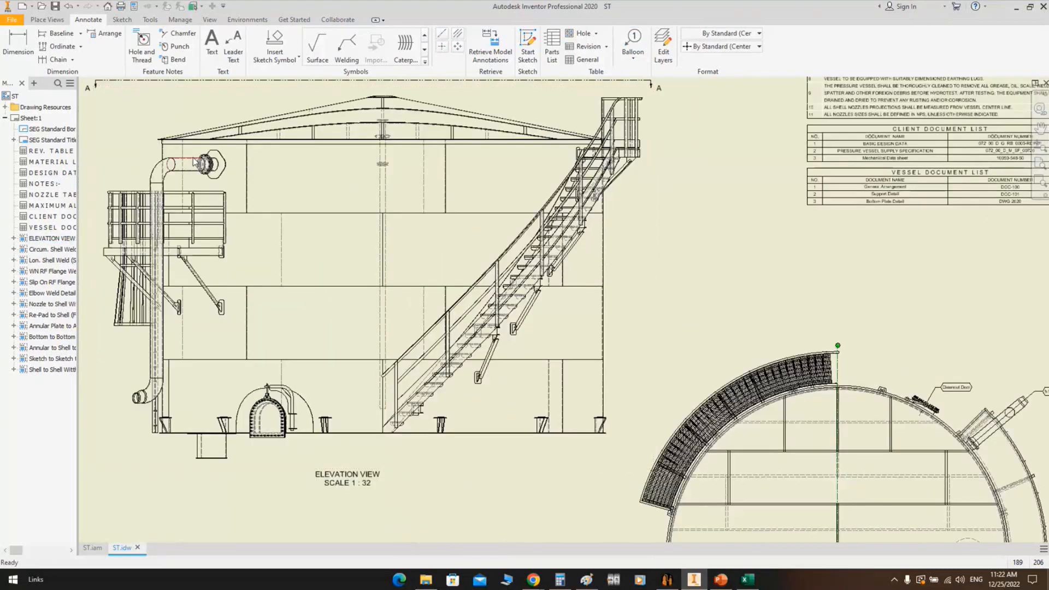
# Add a centerline bisector along the N1 nozzle pipe in the elevation view
pyautogui.moveTo(195, 162); pyautogui.dragTo(228, 183, button='middle')
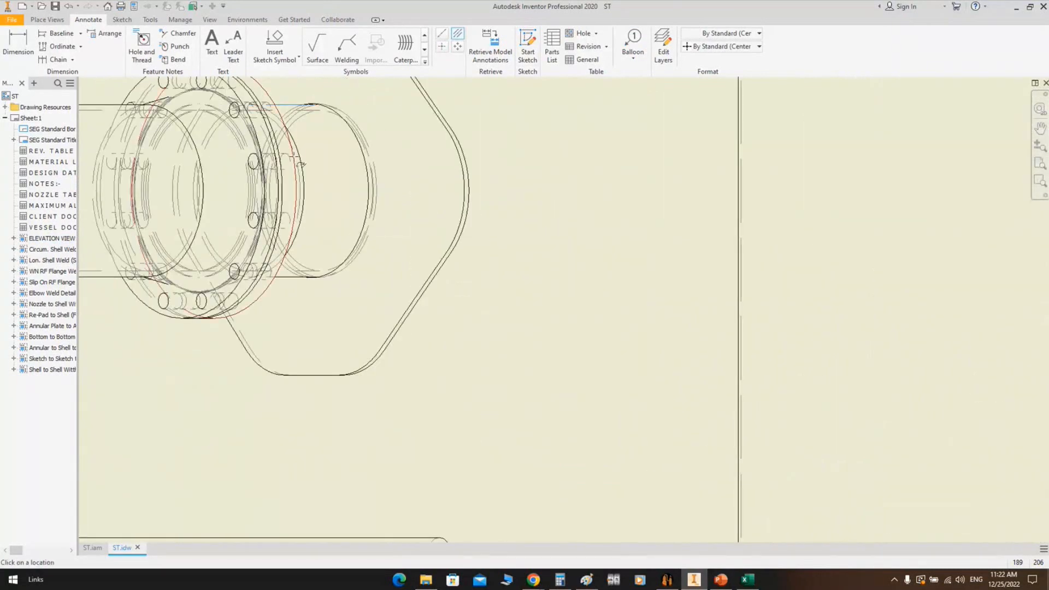
pyautogui.scroll(-5, 501, 249)
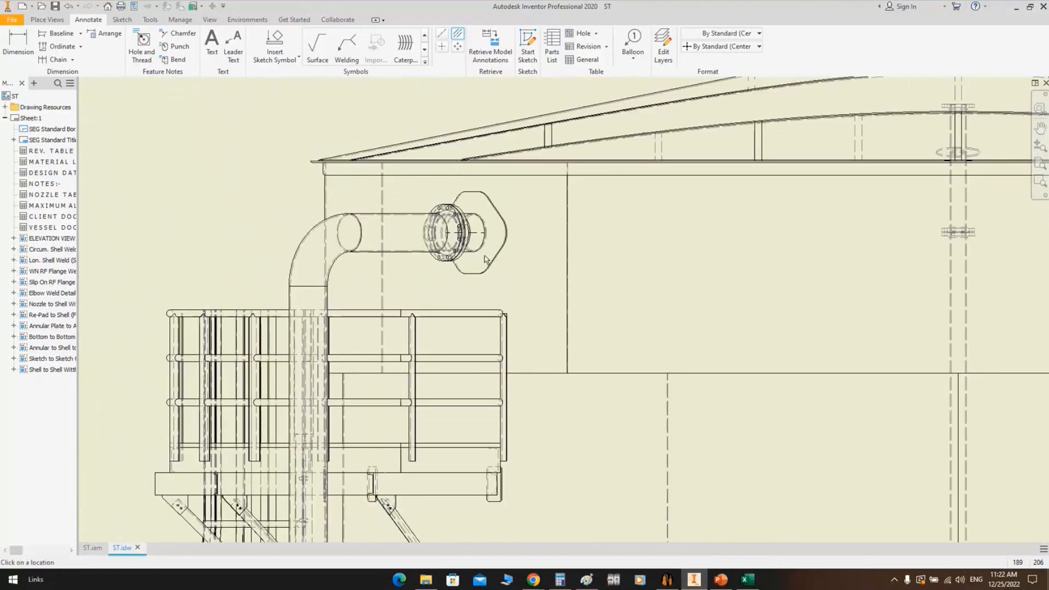
pyautogui.press('Escape')
pyautogui.moveTo(462, 242); pyautogui.dragTo(387, 244)
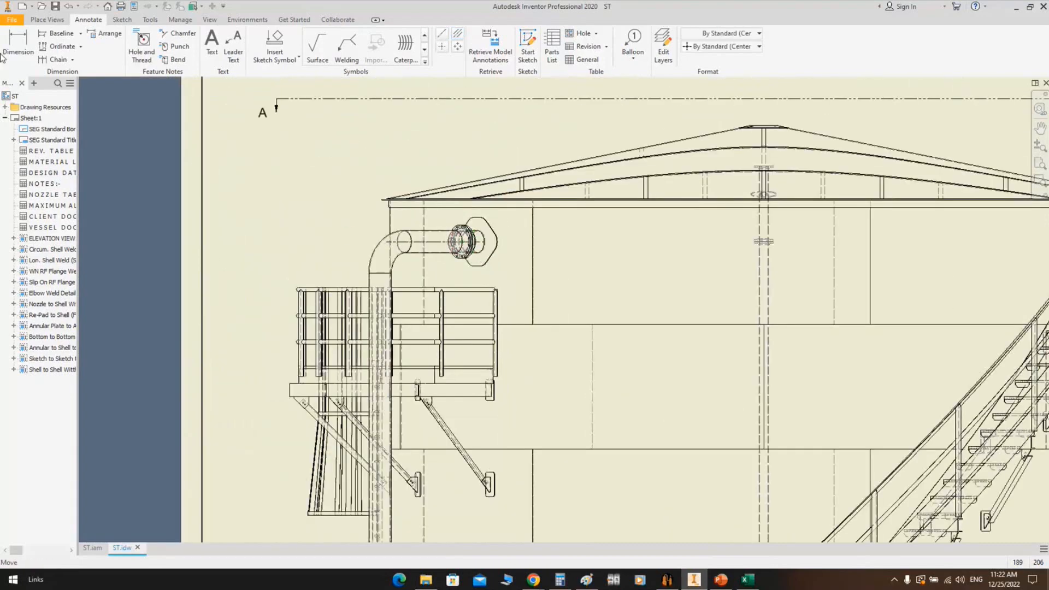
# Start an ordinate dimension in the elevation view with its origin at the tank's bottom plate, near the lower-left corner
pyautogui.click(60, 47)
pyautogui.scroll(-5, 346, 237)
pyautogui.scroll(-3, 483, 312)
pyautogui.scroll(10, 421, 252)
pyautogui.click(420, 252)
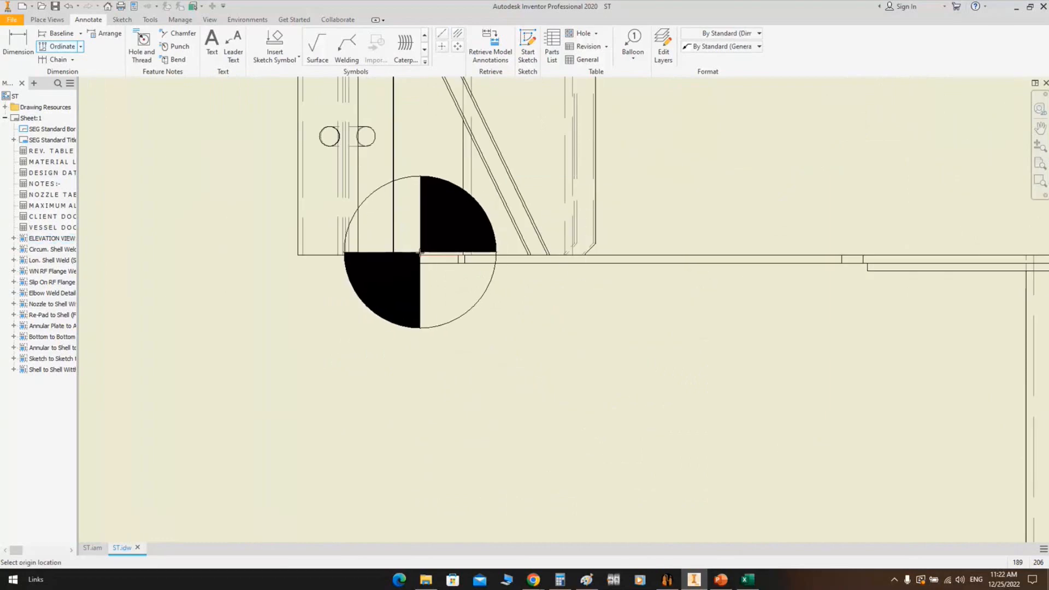
pyautogui.click(415, 252)
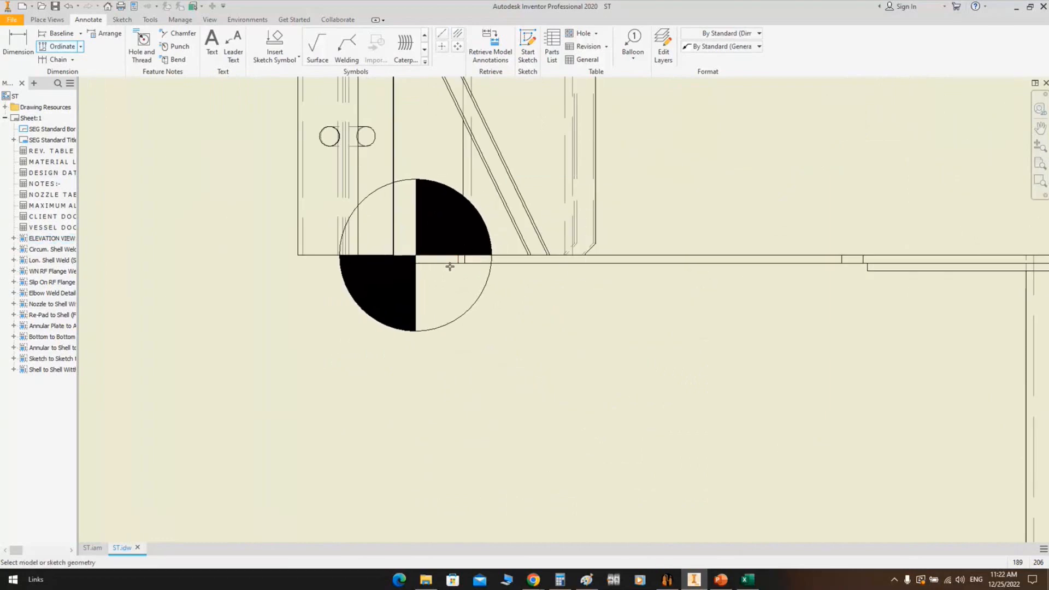
# Place the ordinate height dimension of the N1 nozzle's centerline outside the tank, beyond the pipe elbow
pyautogui.scroll(-3, 421, 209)
pyautogui.click(482, 195)
pyautogui.scroll(-3, 484, 195)
pyautogui.rightClick(537, 160)
pyautogui.click(587, 159)
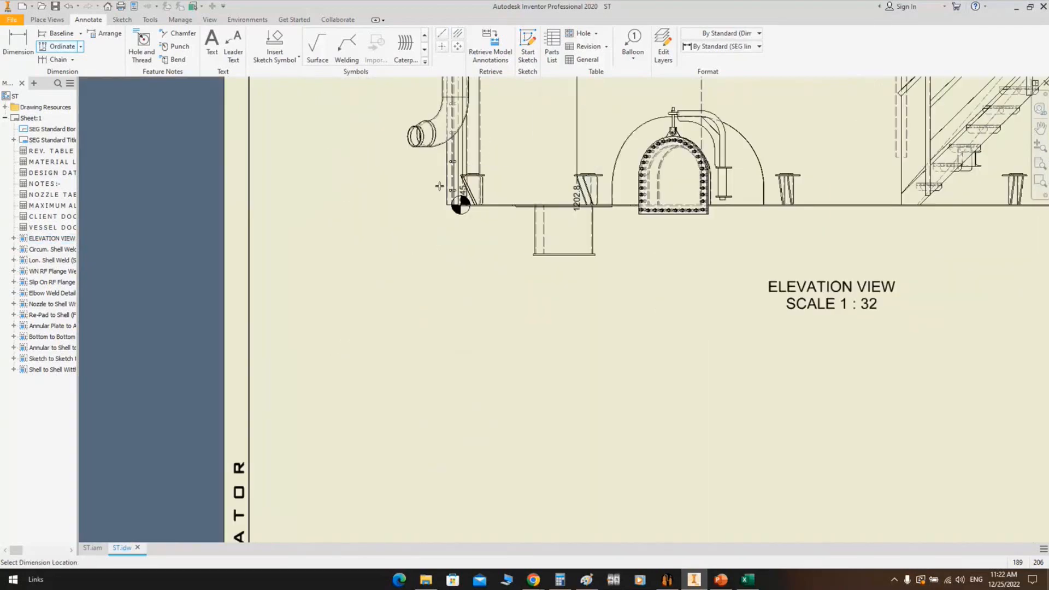
pyautogui.scroll(-3, 444, 179)
pyautogui.moveTo(445, 179); pyautogui.dragTo(430, 380, button='middle')
pyautogui.scroll(3, 403, 189)
pyautogui.click(403, 189)
pyautogui.scroll(-3, 393, 207)
pyautogui.moveTo(392, 176); pyautogui.dragTo(386, 146, button='middle')
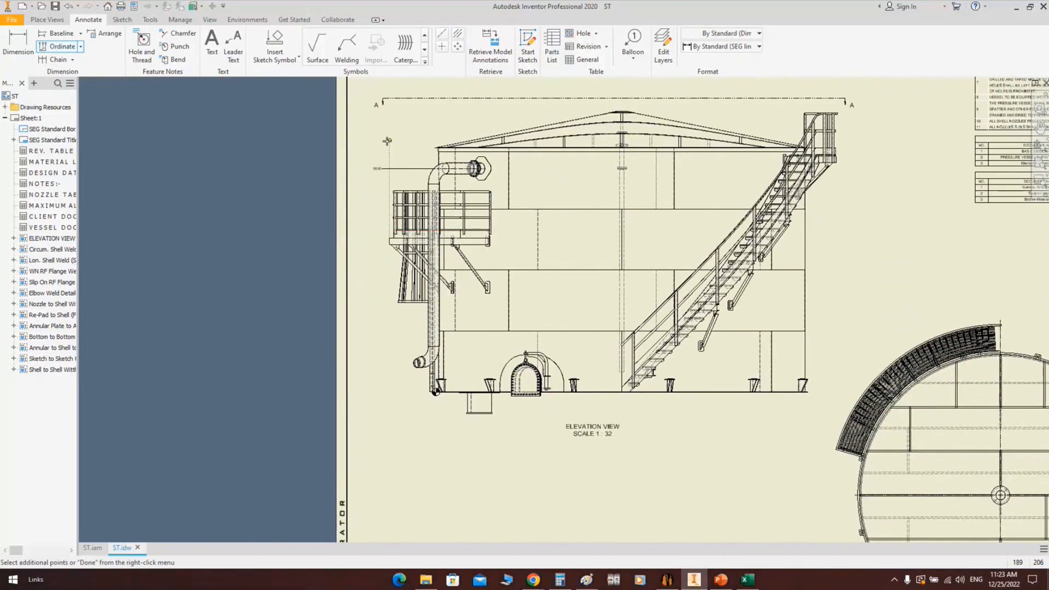
# Tag the N1 nozzle in the elevation view with a Nozzle Tag No. balloon placed beside its ordinate height dimension
pyautogui.scroll(3, 384, 147)
pyautogui.click(633, 44)
pyautogui.scroll(3, 587, 175)
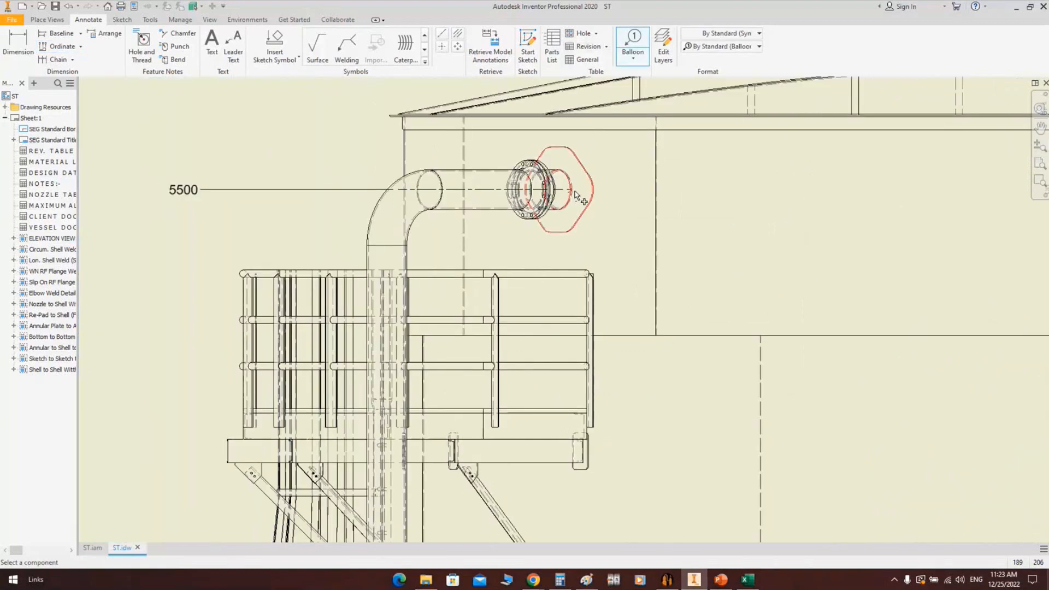
pyautogui.click(710, 46)
pyautogui.click(710, 112)
pyautogui.scroll(4, 603, 181)
pyautogui.click(499, 216)
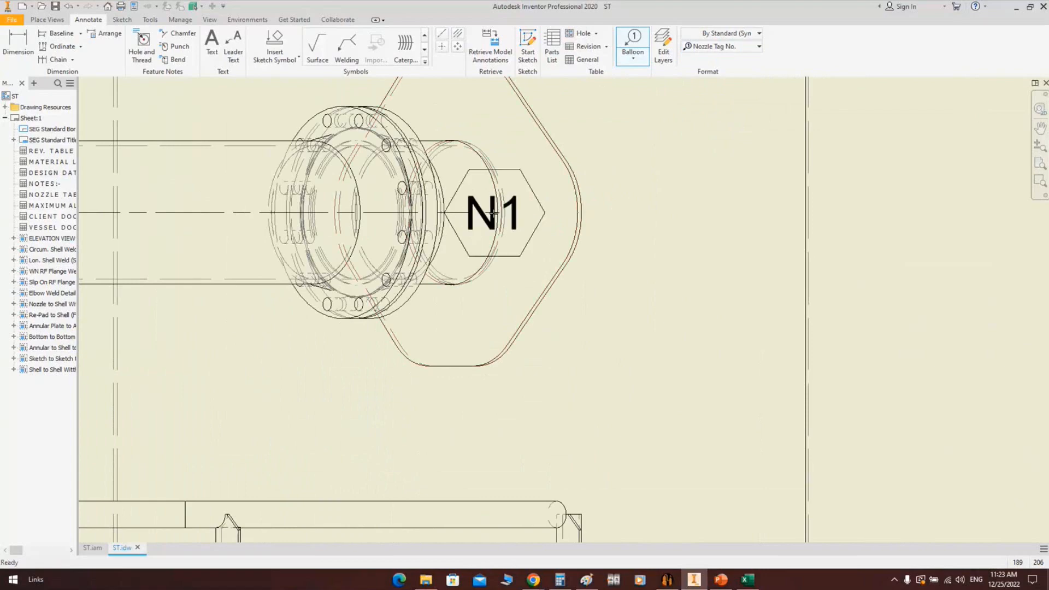
pyautogui.scroll(-3, 363, 216)
pyautogui.scroll(4, 403, 225)
pyautogui.click(414, 208)
pyautogui.rightClick(416, 209)
pyautogui.click(418, 170)
pyautogui.scroll(-5, 362, 186)
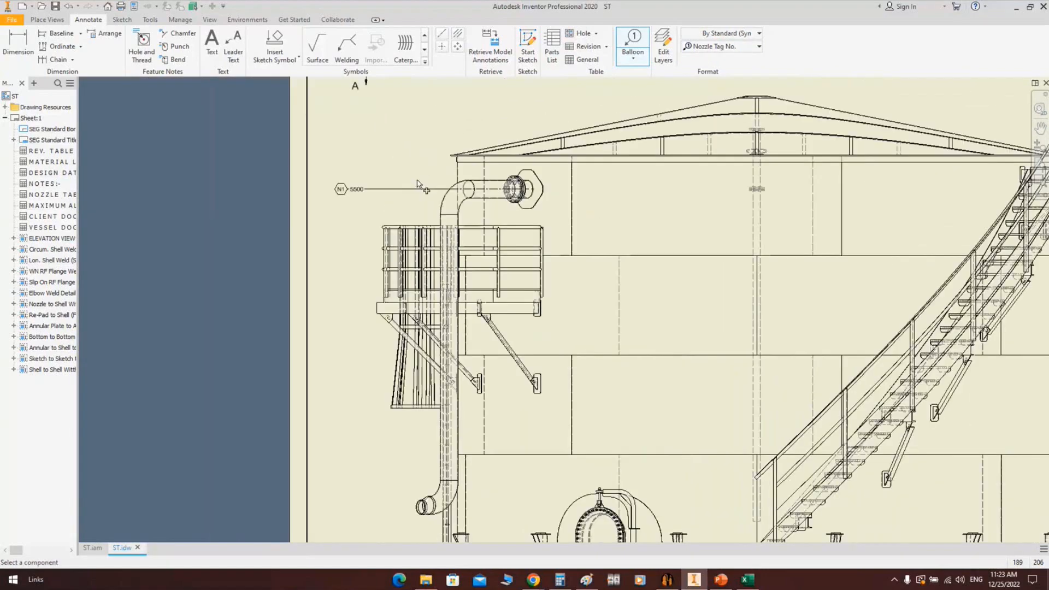
pyautogui.scroll(3, 656, 207)
pyautogui.scroll(-1, 704, 216)
pyautogui.moveTo(704, 216); pyautogui.dragTo(535, 196, button='middle')
pyautogui.scroll(-3, 551, 180)
pyautogui.rightClick(595, 137)
pyautogui.click(544, 132)
# Dimension the heights of the two lowest shell courses, aligned outside the stair side of the elevation view
pyautogui.scroll(6, 541, 263)
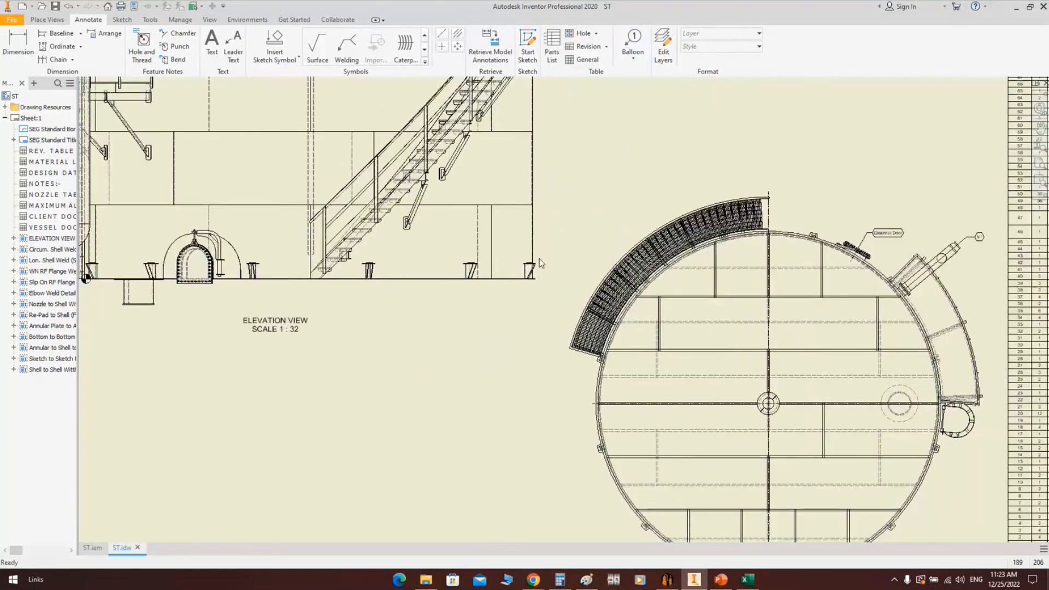
pyautogui.press('d')
pyautogui.click(497, 219)
pyautogui.scroll(-5, 592, 229)
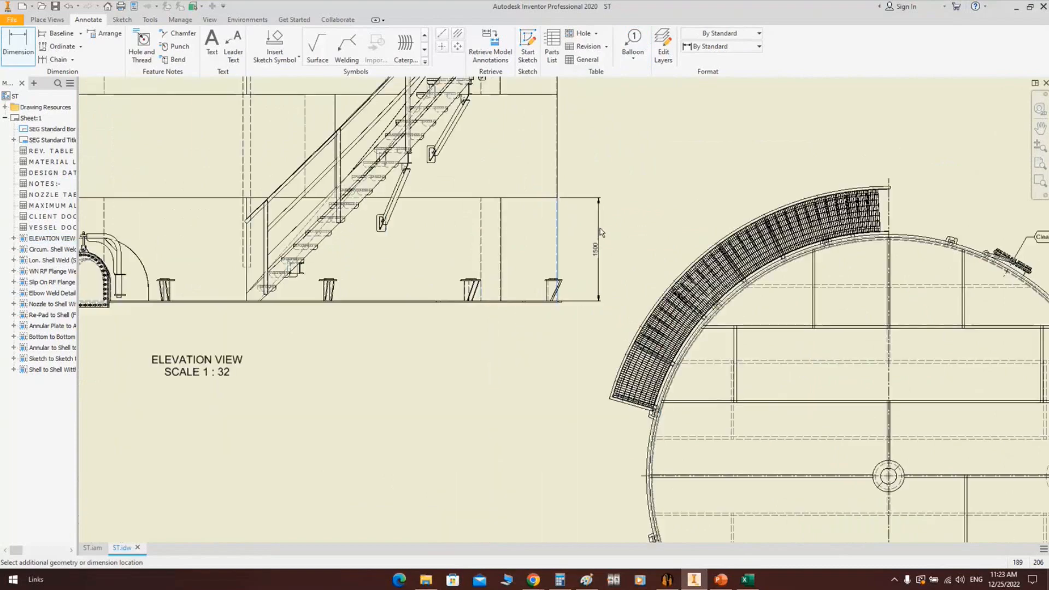
pyautogui.moveTo(592, 230); pyautogui.dragTo(562, 273, button='middle')
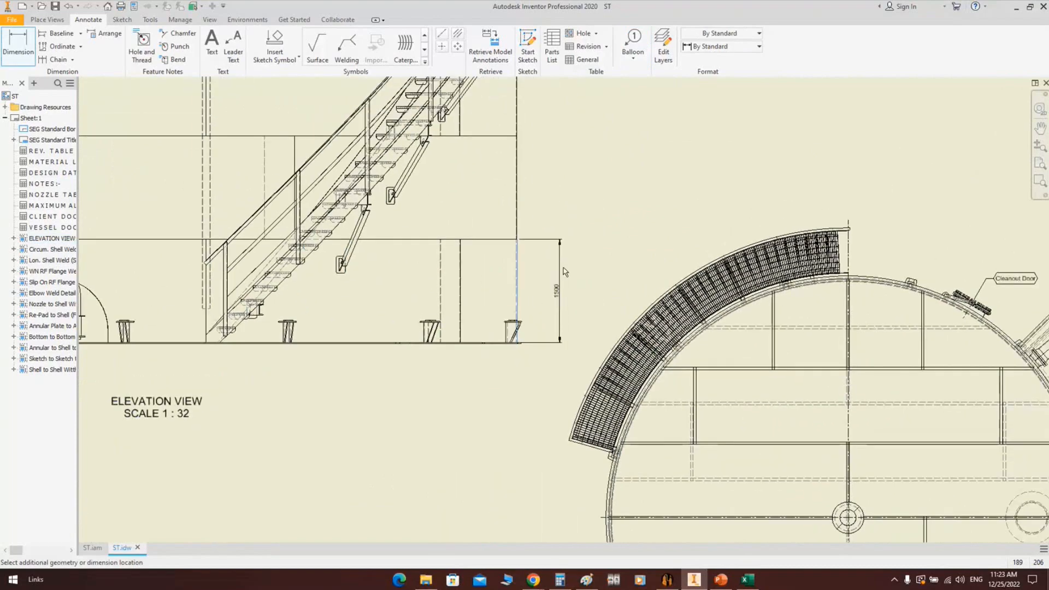
pyautogui.click(568, 272)
pyautogui.click(517, 210)
pyautogui.click(567, 210)
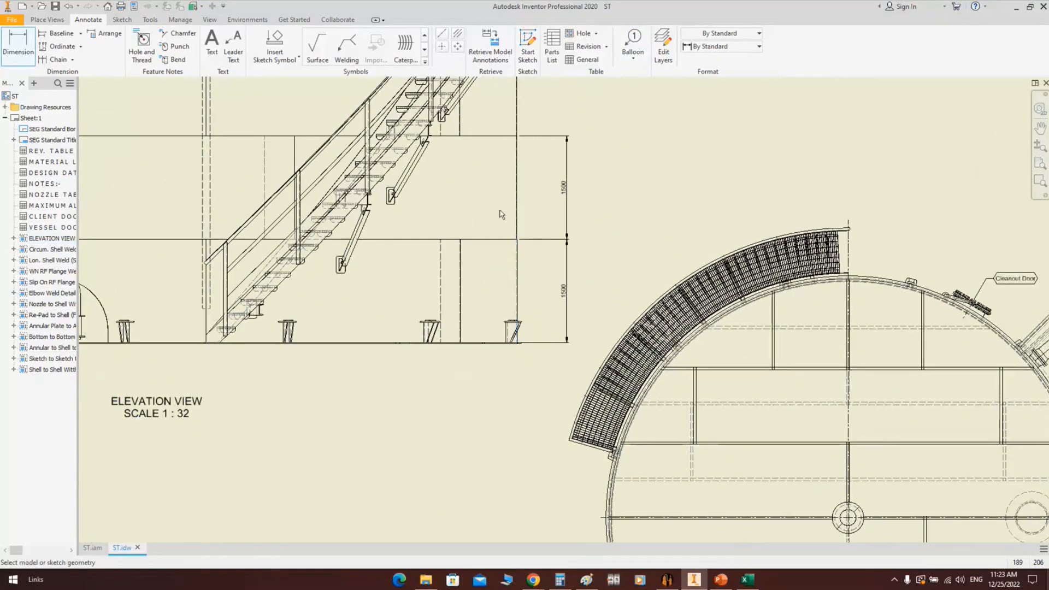
# Dimension the heights of the two upper shell courses on the stair side of the elevation view
pyautogui.moveTo(524, 84); pyautogui.dragTo(510, 274, button='middle')
pyautogui.click(506, 266)
pyautogui.click(553, 273)
pyautogui.scroll(5, 511, 216)
pyautogui.click(482, 213)
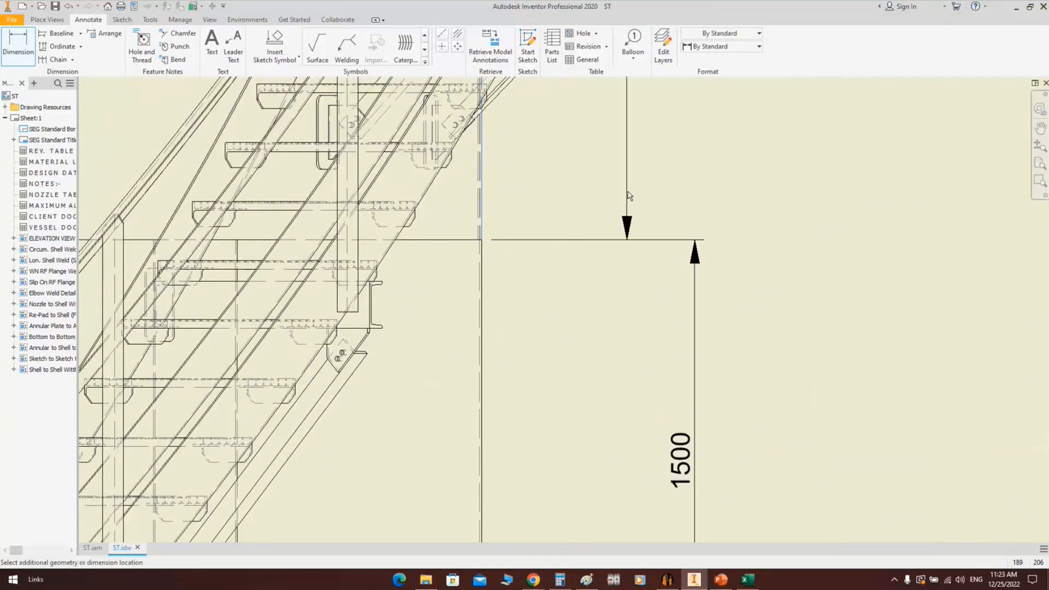
pyautogui.scroll(-5, 627, 202)
pyautogui.click(615, 395)
pyautogui.scroll(-5, 733, 327)
pyautogui.scroll(2, 574, 331)
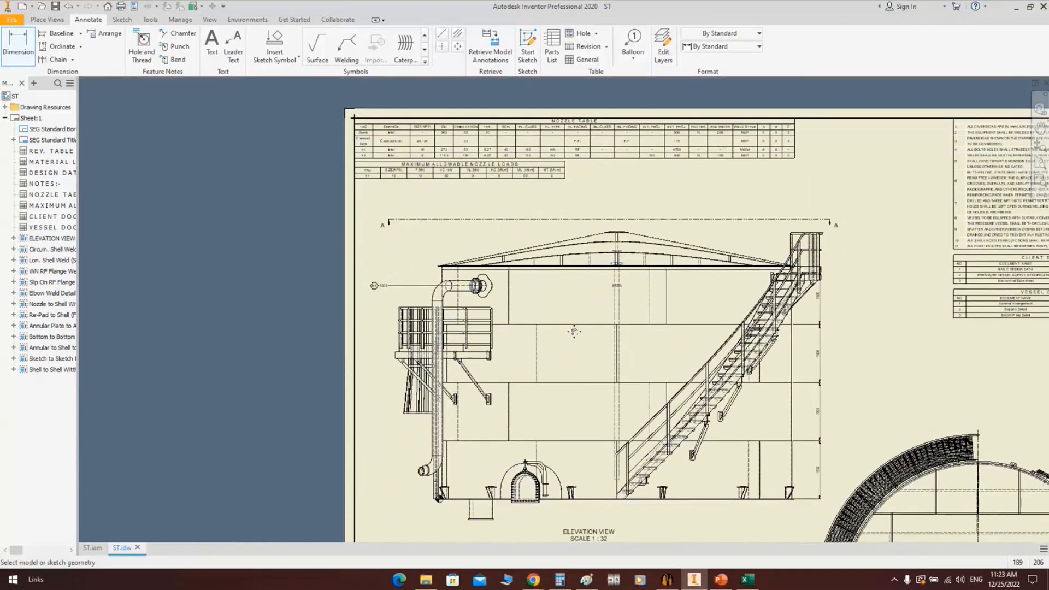
pyautogui.scroll(2, 574, 331)
pyautogui.scroll(-4, 492, 235)
pyautogui.scroll(2, 485, 229)
pyautogui.press('Escape')
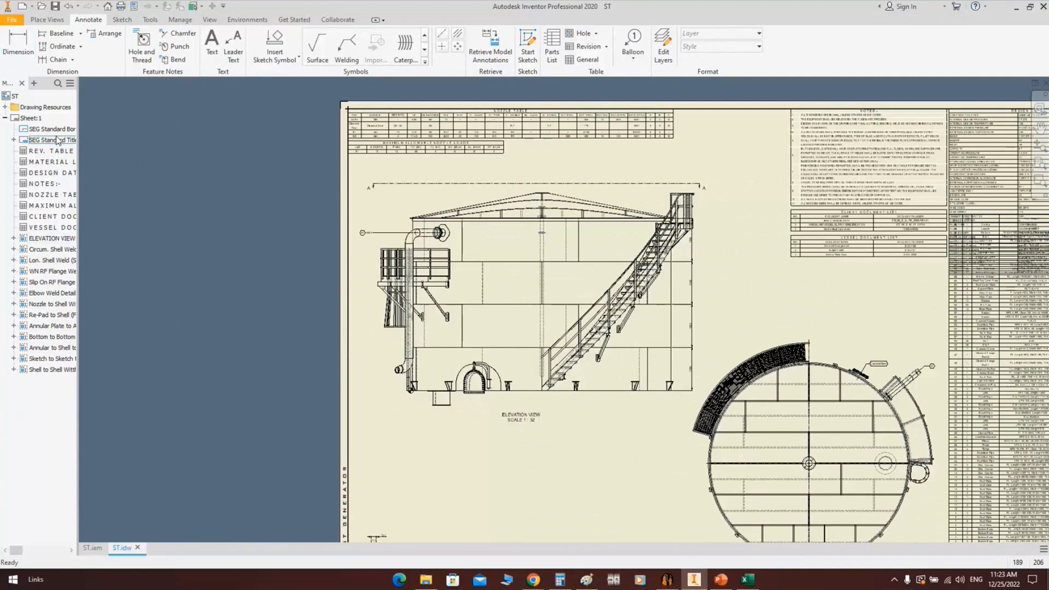
# Expand the drawing's Sketch Symbols, including Welding Details and Nozzles Welding Details, and widen the model browser
pyautogui.click(4, 107)
pyautogui.click(24, 153)
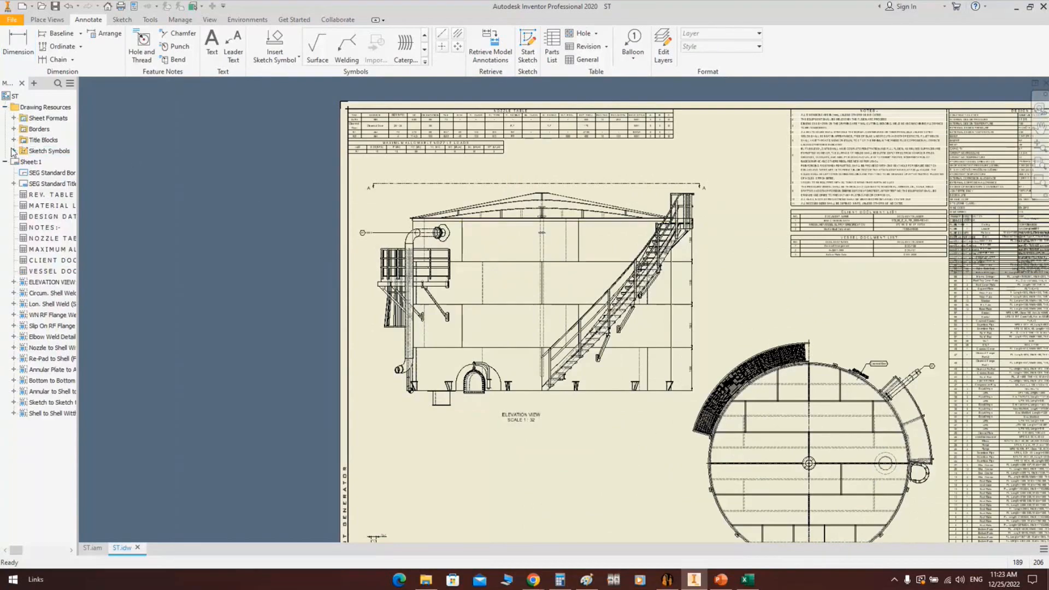
pyautogui.click(14, 151)
pyautogui.moveTo(77, 184); pyautogui.dragTo(170, 186)
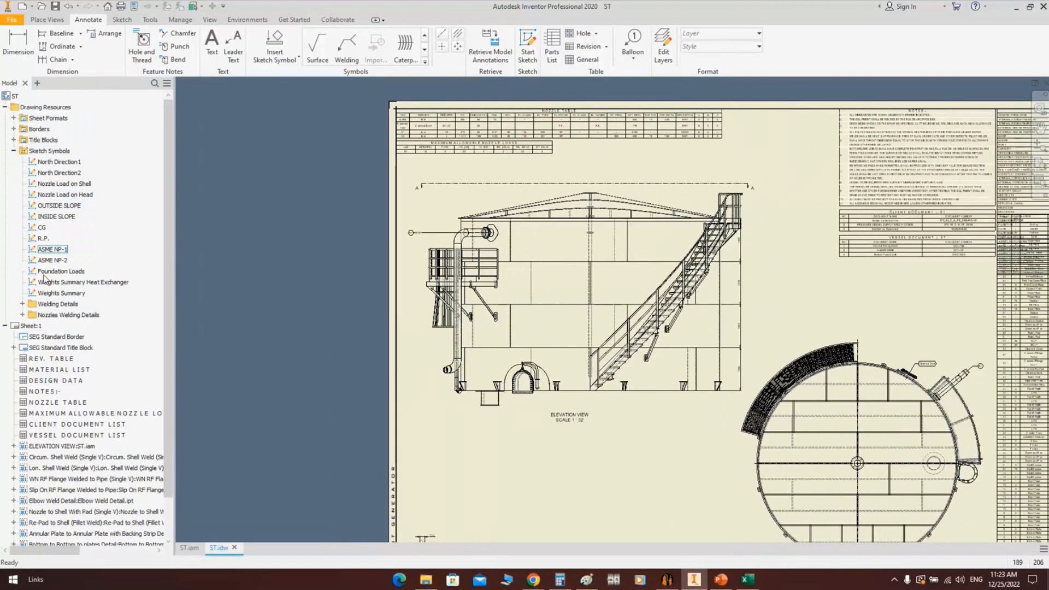
pyautogui.click(23, 304)
pyautogui.click(28, 427)
pyautogui.click(23, 402)
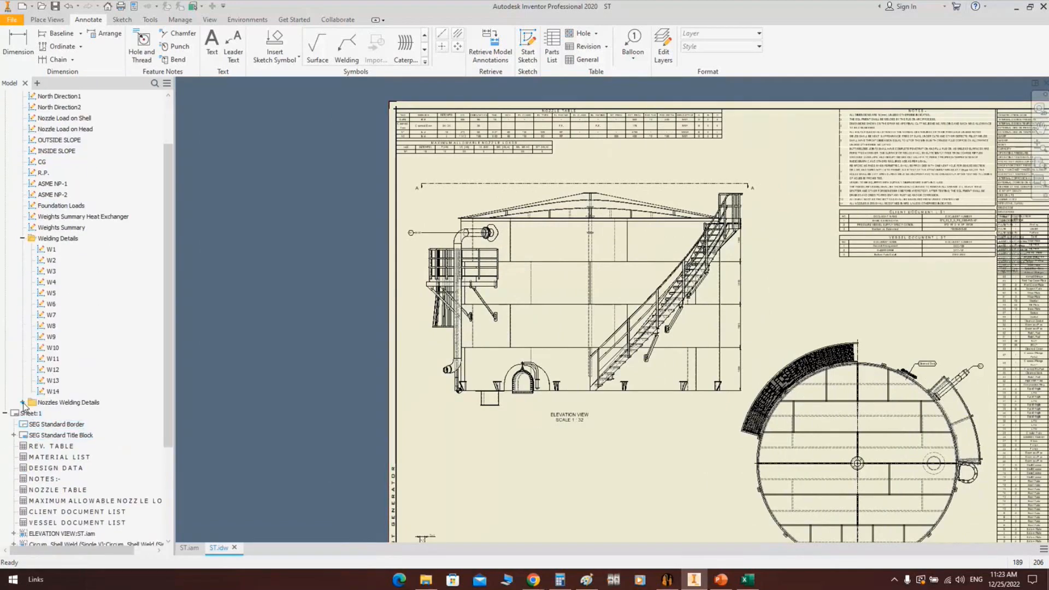
pyautogui.scroll(6, 70, 371)
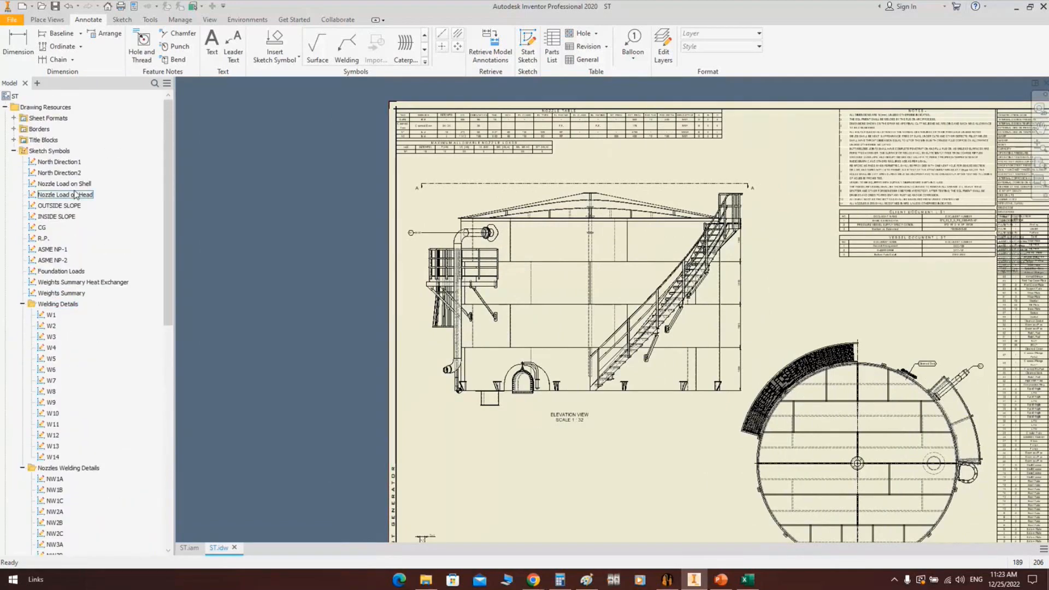
# Insert the North Direction1 compass symbol between the elevation view and the plan view, level with the tank's center
pyautogui.click(70, 162)
pyautogui.doubleClick(69, 164)
pyautogui.moveTo(747, 495); pyautogui.dragTo(590, 295, button='middle')
pyautogui.scroll(3, 579, 274)
pyautogui.click(569, 253)
# Insert the North Direction2 arrow symbol directly below the compass symbol
pyautogui.doubleClick(60, 172)
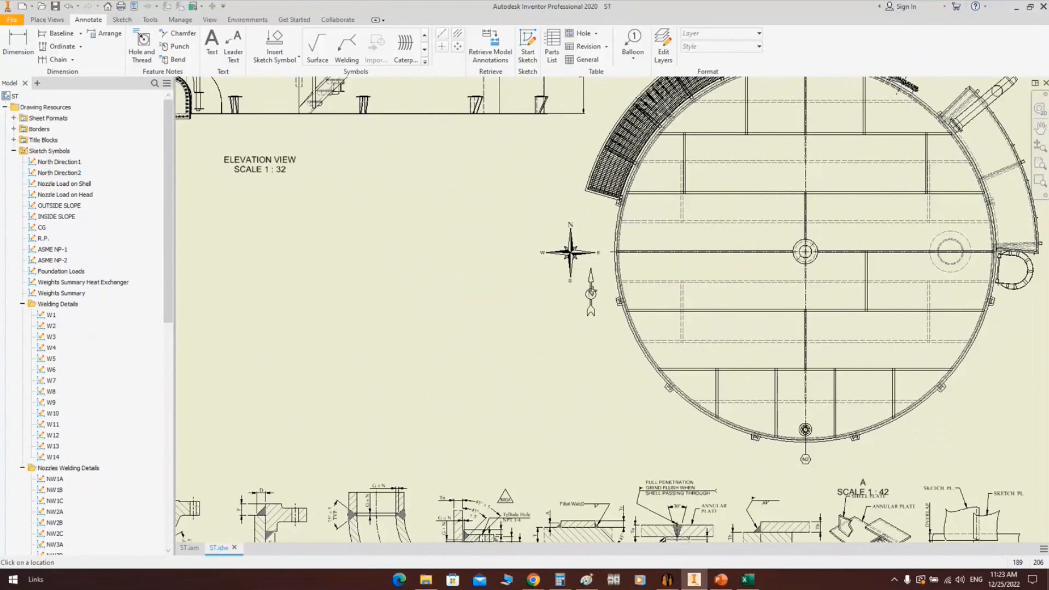
pyautogui.click(569, 319)
pyautogui.press('Escape')
# Rotate the North Direction1 compass symbol beside the plan view by 45 degrees
pyautogui.moveTo(508, 373); pyautogui.dragTo(413, 444, button='middle')
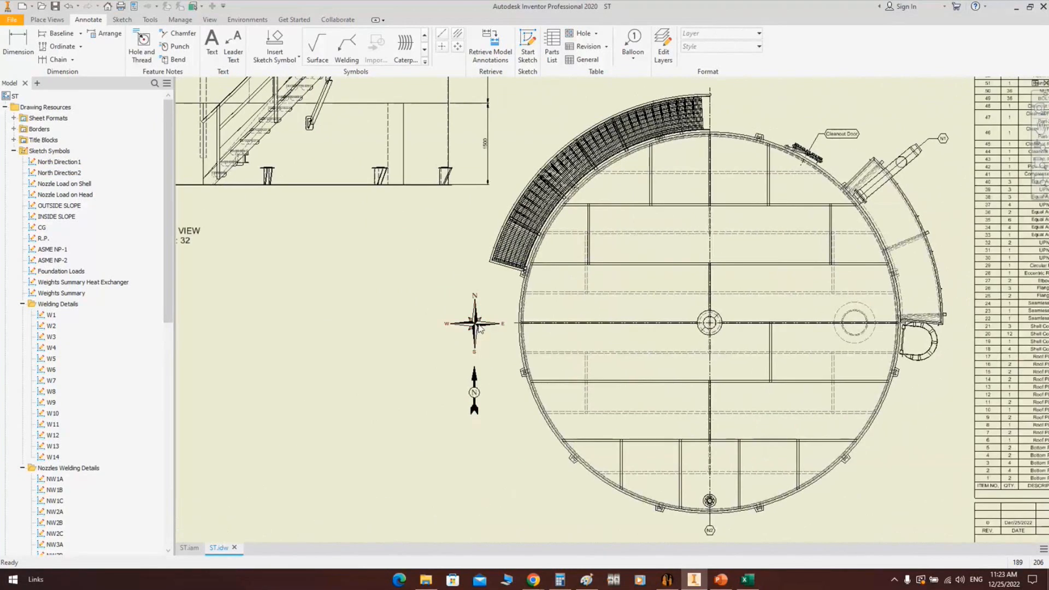
pyautogui.scroll(3, 479, 327)
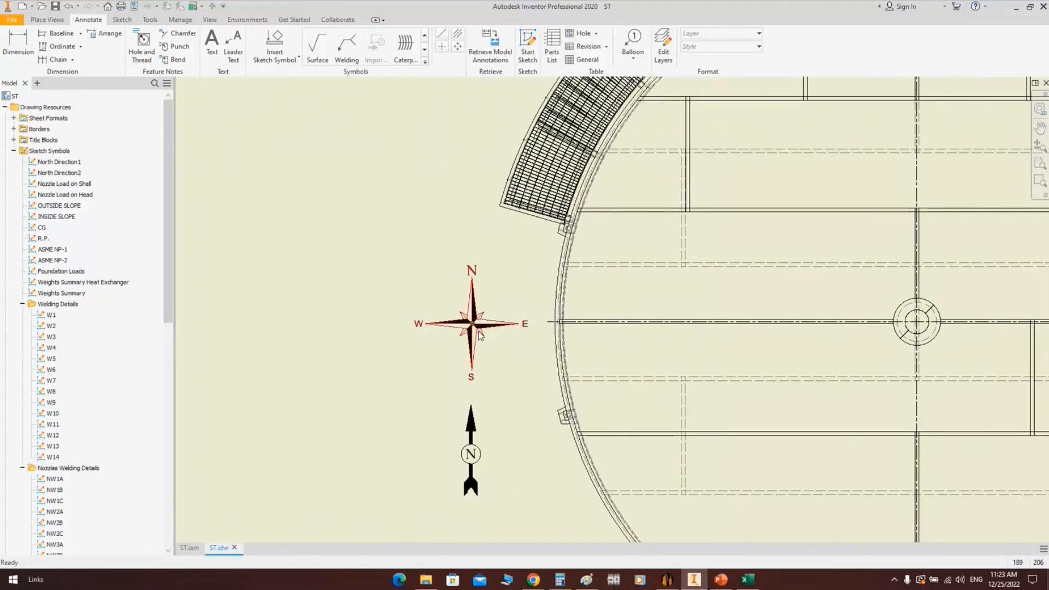
pyautogui.rightClick(475, 329)
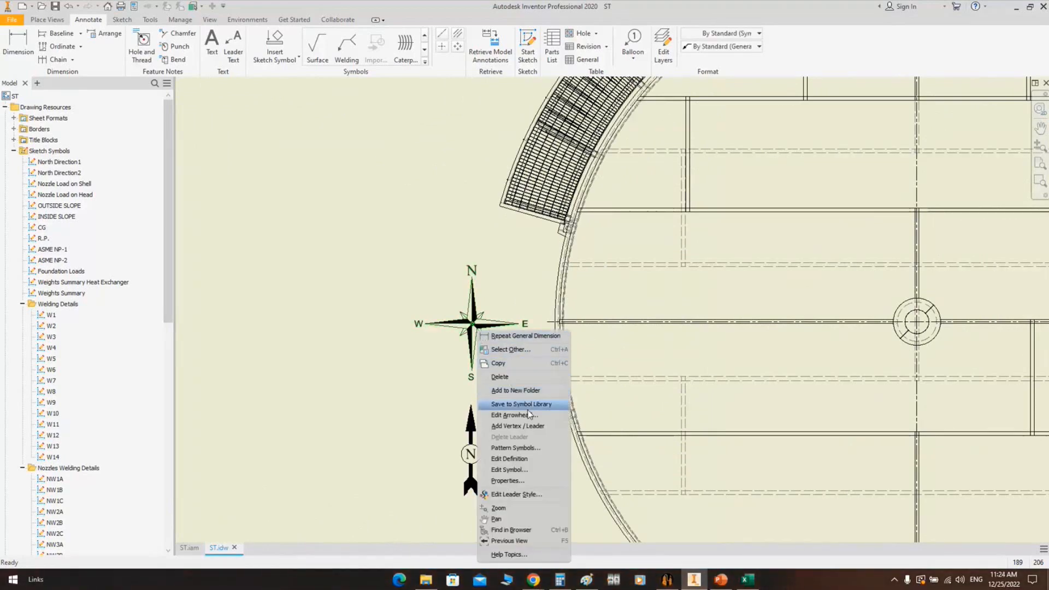
pyautogui.press('Escape')
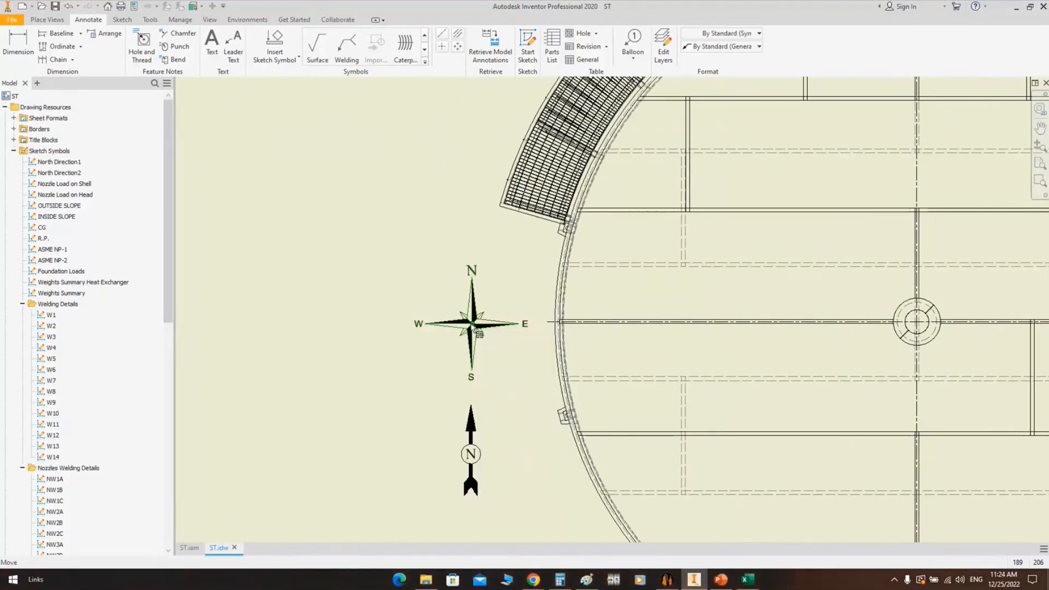
pyautogui.doubleClick(473, 326)
pyautogui.moveTo(305, 153); pyautogui.dragTo(262, 161)
pyautogui.write('45')
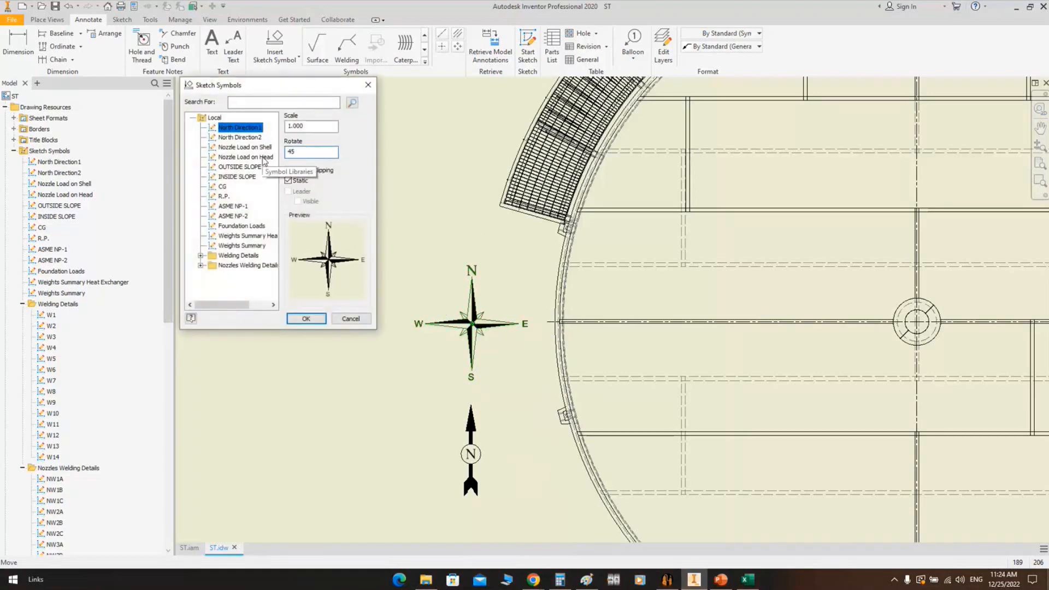
pyautogui.press('Return')
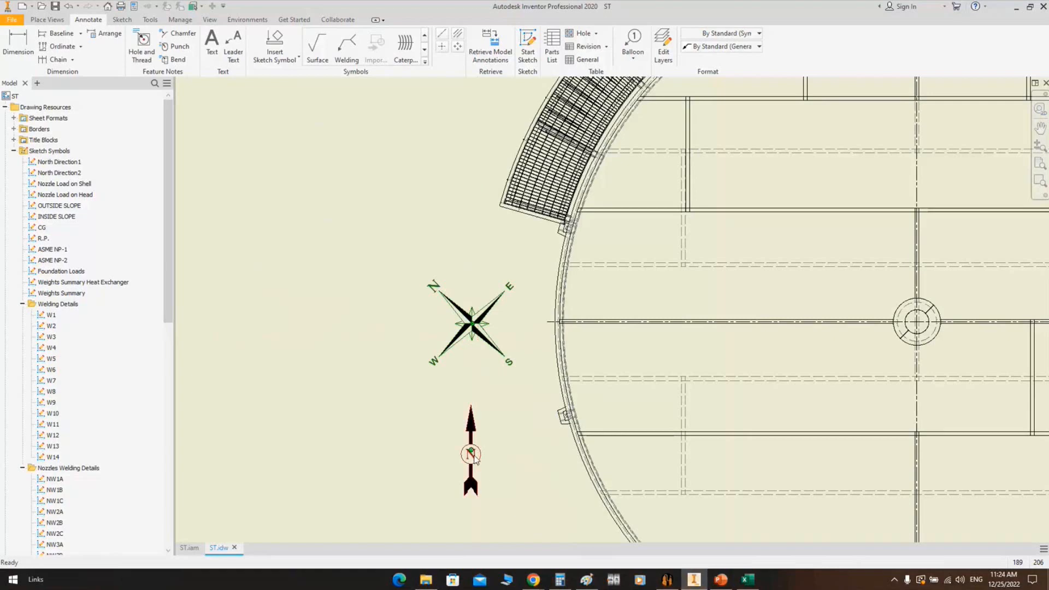
# Delete the North Direction2 arrow symbol below the compass
pyautogui.press('Delete')
pyautogui.scroll(-3, 445, 309)
pyautogui.moveTo(446, 309)
pyautogui.mouseDown(button='middle')
pyautogui.moveTo(506, 338)
pyautogui.moveTo(550, 342)
pyautogui.mouseUp(button='middle')
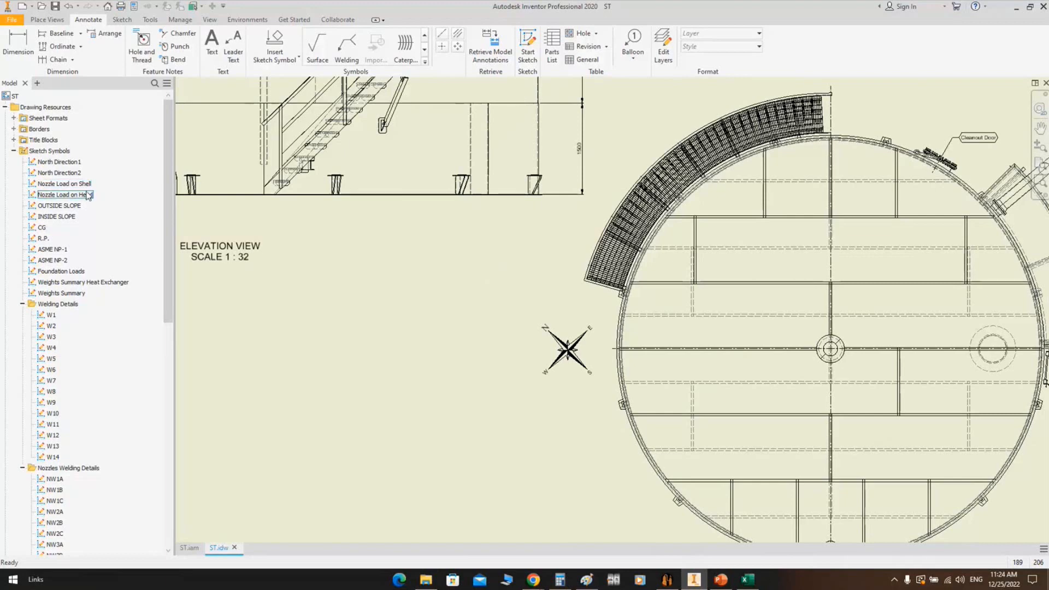
# Insert the OUTSIDE SLOPE symbol above the roof's left-hand slope in the elevation view
pyautogui.doubleClick(74, 207)
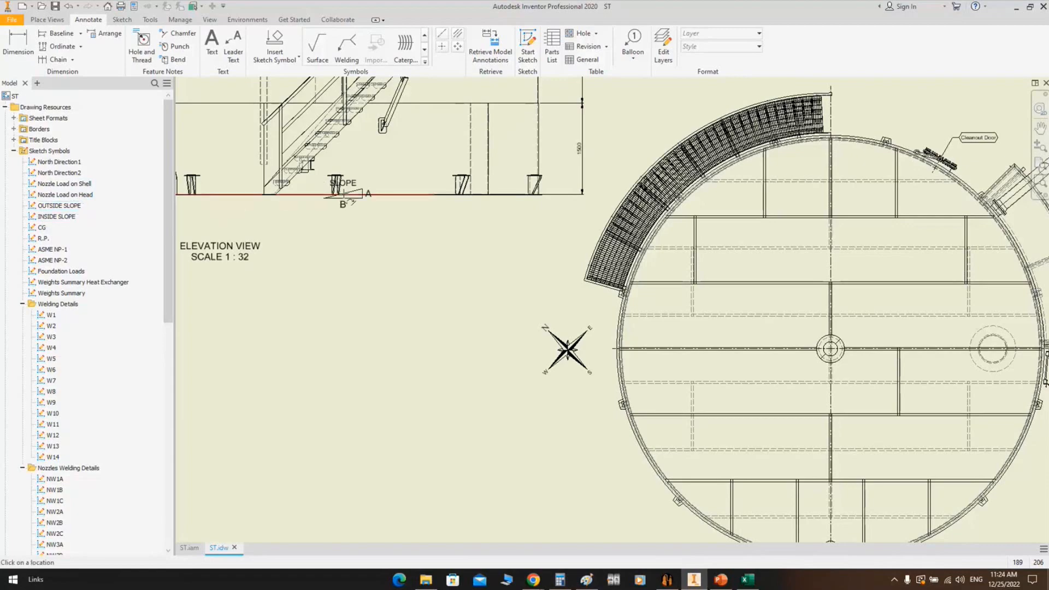
pyautogui.scroll(-3, 345, 193)
pyautogui.moveTo(388, 275); pyautogui.dragTo(447, 452, button='middle')
pyautogui.scroll(4, 286, 128)
pyautogui.moveTo(287, 128)
pyautogui.mouseDown(button='middle')
pyautogui.moveTo(332, 251)
pyautogui.moveTo(392, 280)
pyautogui.mouseUp(button='middle')
pyautogui.click(356, 272)
pyautogui.moveTo(475, 258); pyautogui.dragTo(614, 246, button='middle')
pyautogui.press('Escape')
pyautogui.moveTo(534, 269)
pyautogui.mouseDown(button='middle')
pyautogui.moveTo(540, 252)
pyautogui.moveTo(529, 239)
pyautogui.moveTo(539, 243)
pyautogui.mouseUp(button='middle')
pyautogui.scroll(-3, 517, 260)
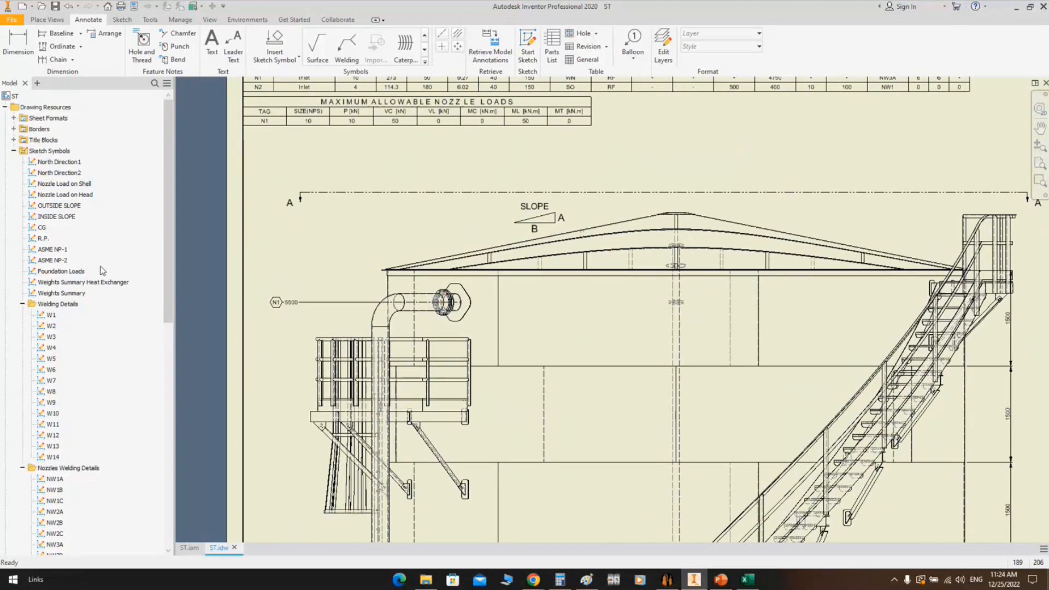
# Insert the Weights Summary symbol directly below the vessel document list, aligned with that table's edge
pyautogui.doubleClick(65, 292)
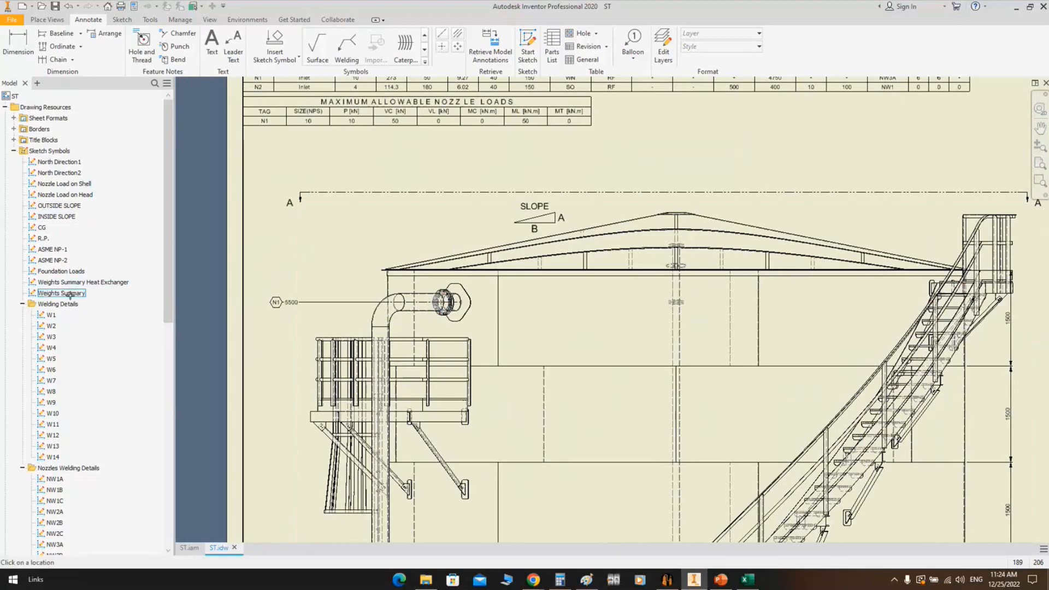
pyautogui.scroll(-3, 352, 213)
pyautogui.scroll(-2, 351, 213)
pyautogui.scroll(3, 610, 288)
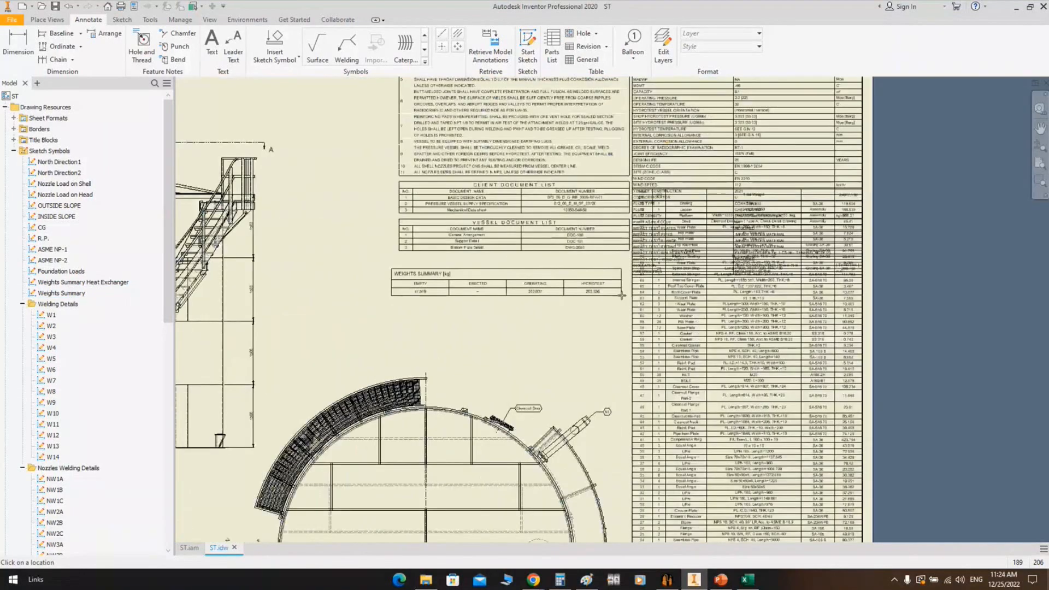
pyautogui.scroll(3, 610, 289)
pyautogui.moveTo(610, 288); pyautogui.dragTo(725, 300, button='middle')
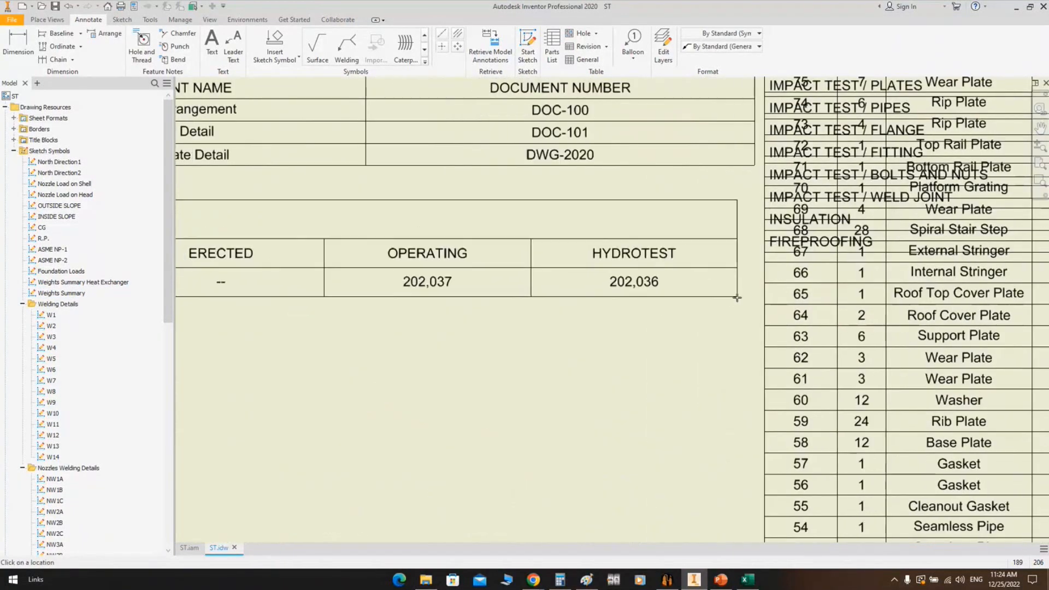
pyautogui.click(754, 276)
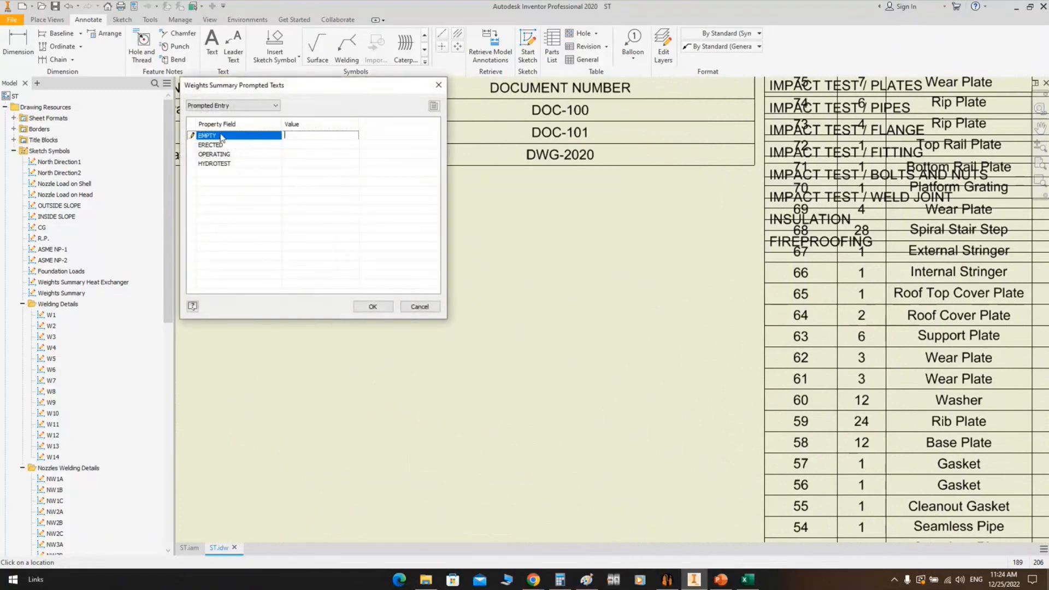
# Fill in the weights summary with EMPTY 24500, ERECTED 25000, OPERATING 30000 and HYDROTEST 30000
pyautogui.click(293, 143)
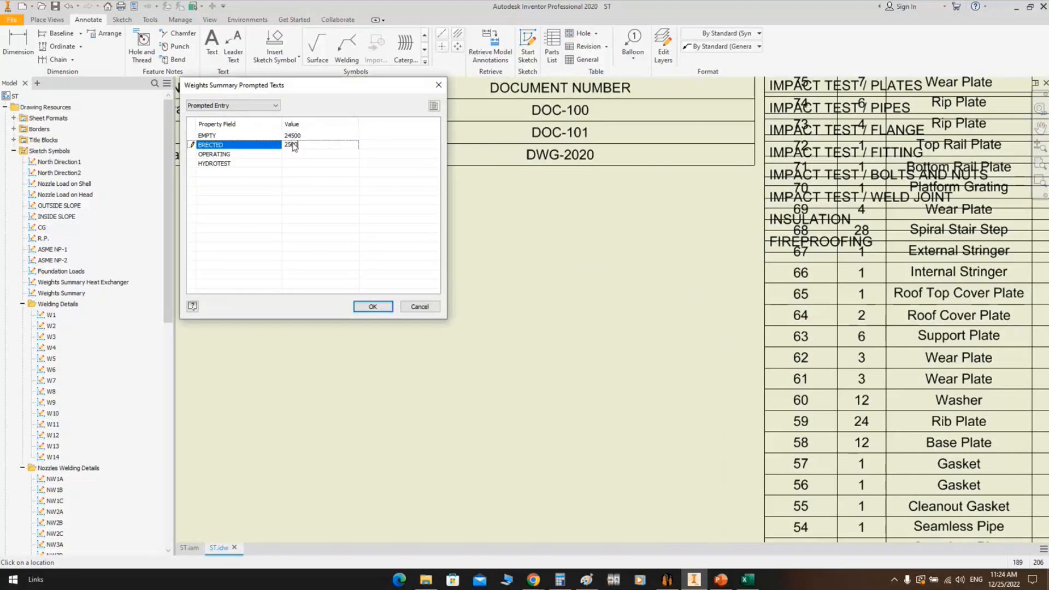
pyautogui.click(301, 154)
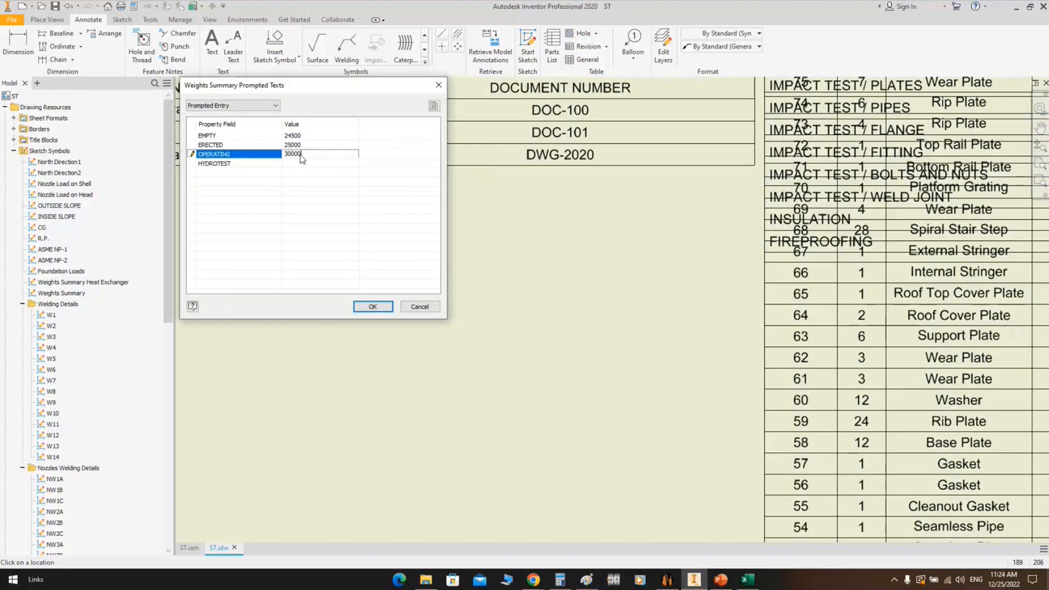
pyautogui.click(288, 164)
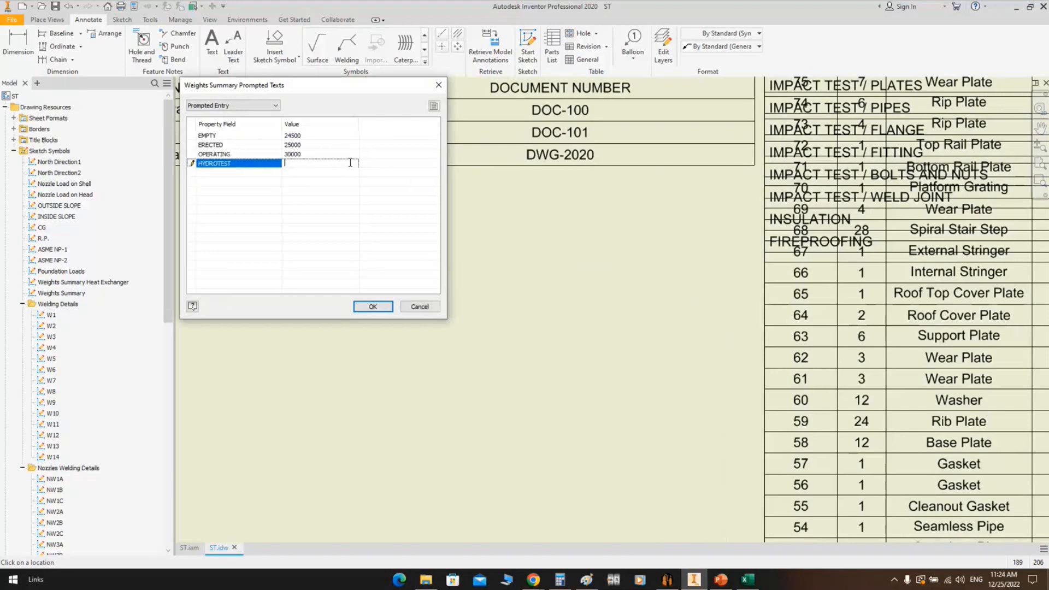
pyautogui.click(381, 305)
pyautogui.scroll(-2, 543, 304)
pyautogui.scroll(1, 421, 327)
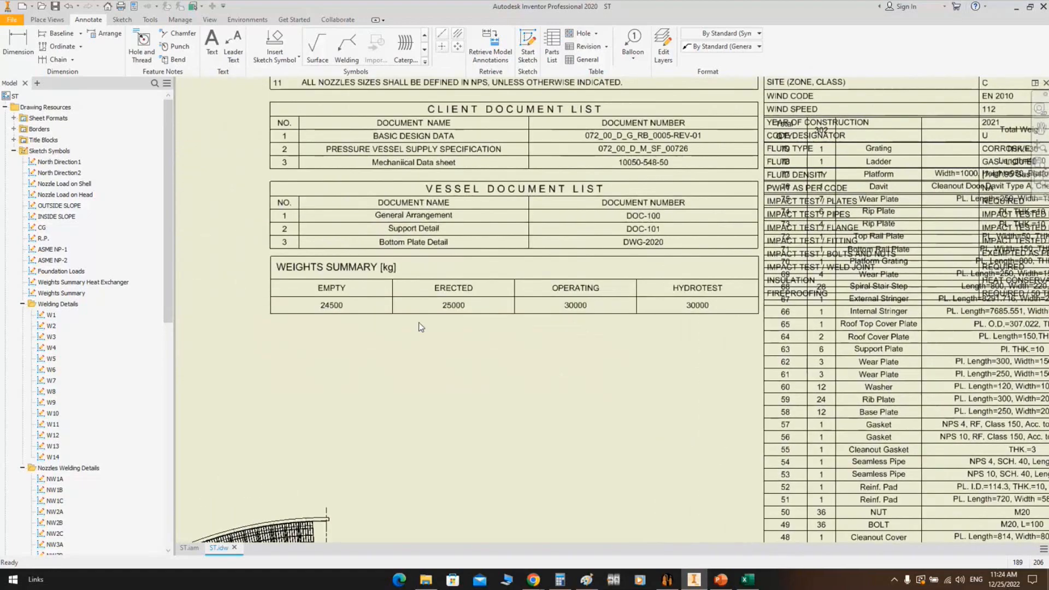
pyautogui.moveTo(384, 311); pyautogui.dragTo(519, 328, button='middle')
pyautogui.moveTo(630, 311); pyautogui.dragTo(621, 278, button='middle')
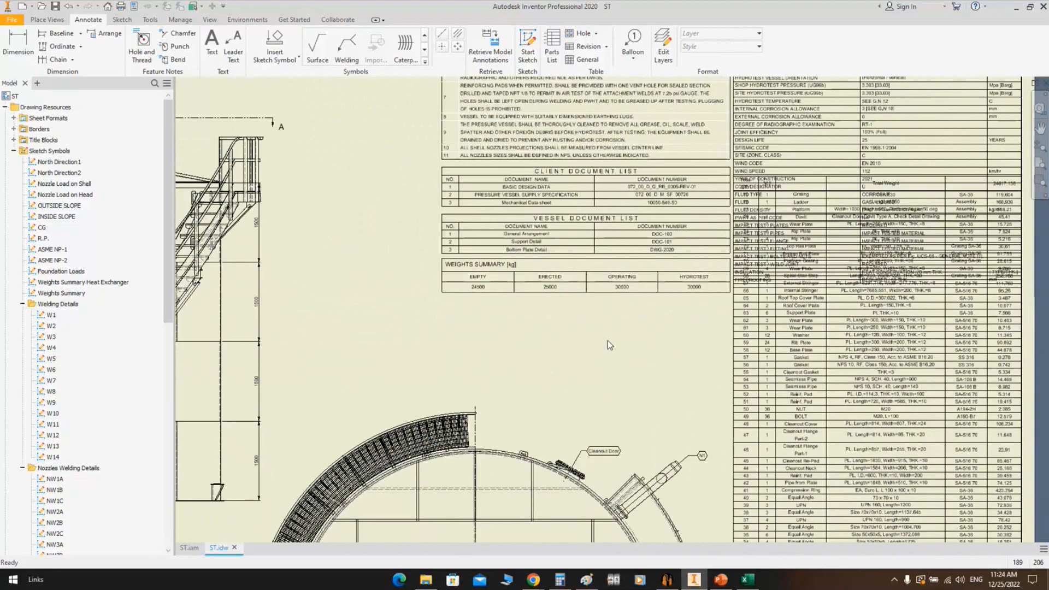
pyautogui.doubleClick(70, 272)
pyautogui.moveTo(614, 323); pyautogui.dragTo(608, 273, button='middle')
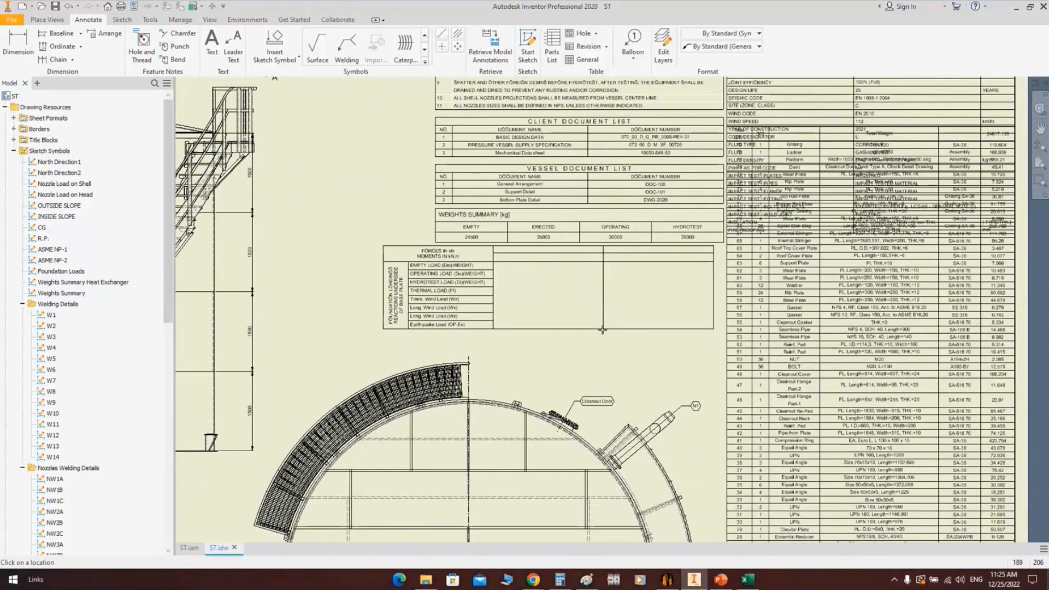
pyautogui.press('Escape')
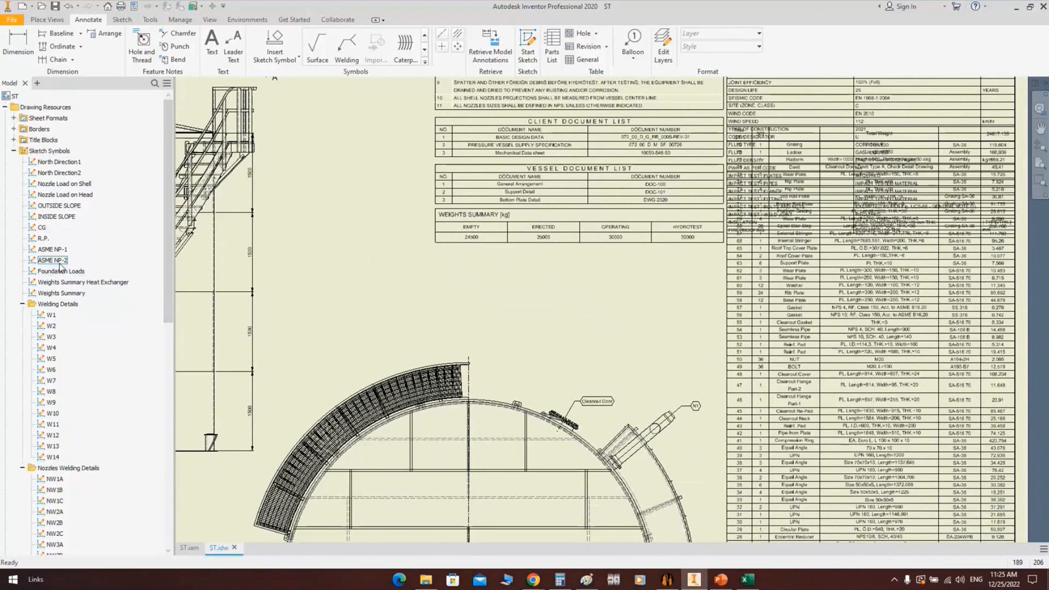
# Show the center of gravity of the ST.iam assembly in the elevation view
pyautogui.scroll(-4, 395, 230)
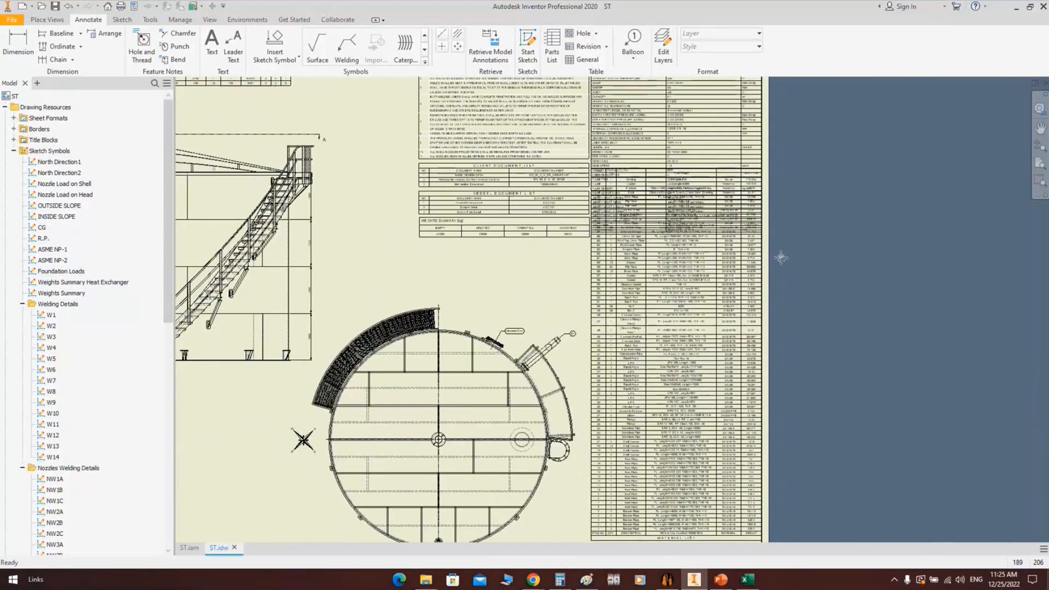
pyautogui.scroll(6, 536, 259)
pyautogui.click(530, 273)
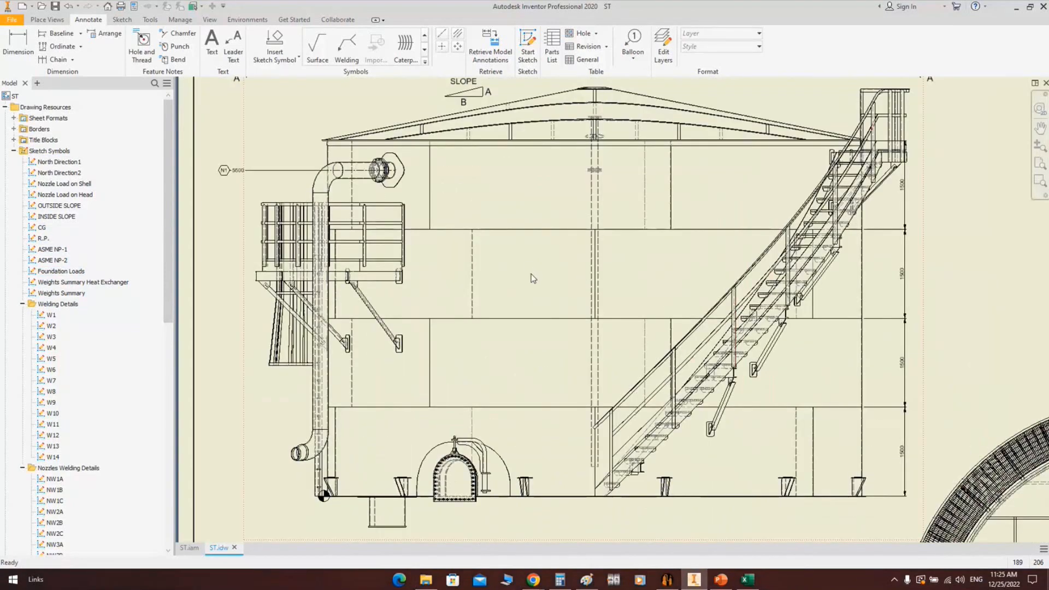
pyautogui.scroll(-10, 110, 227)
pyautogui.scroll(-5, 117, 247)
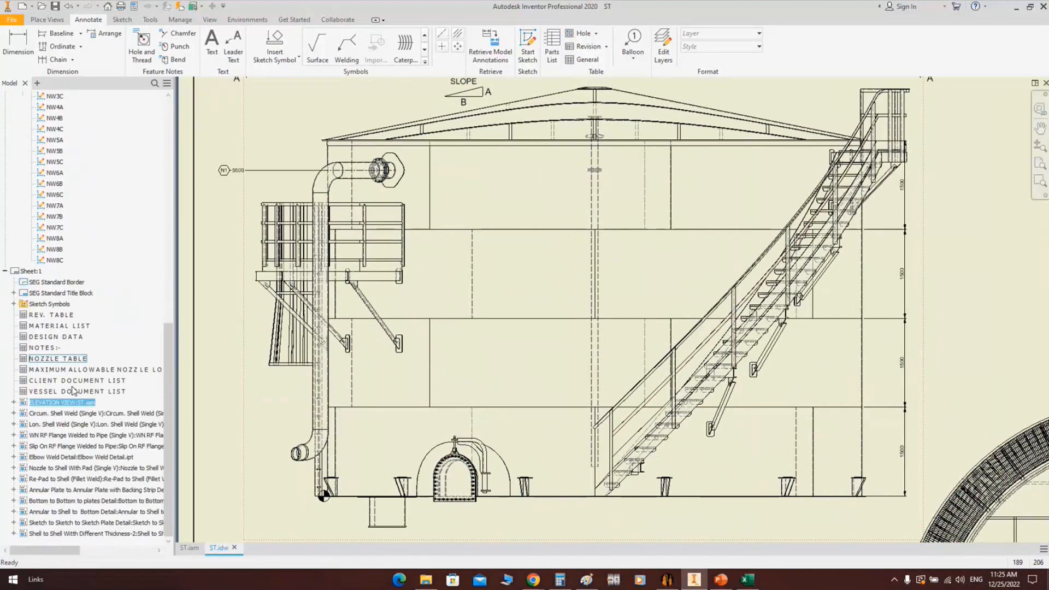
pyautogui.click(13, 402)
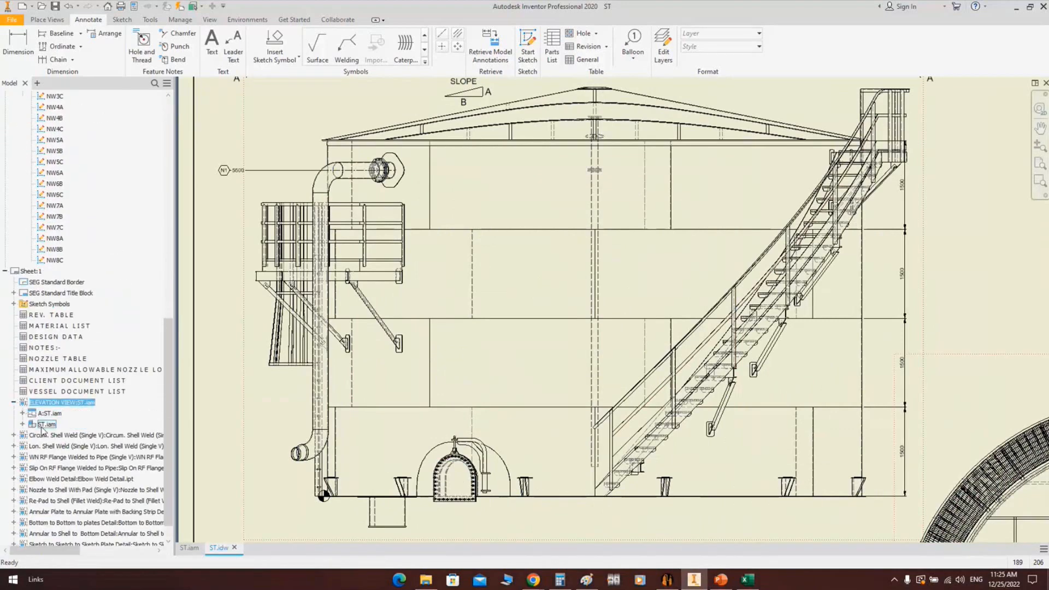
pyautogui.rightClick(42, 426)
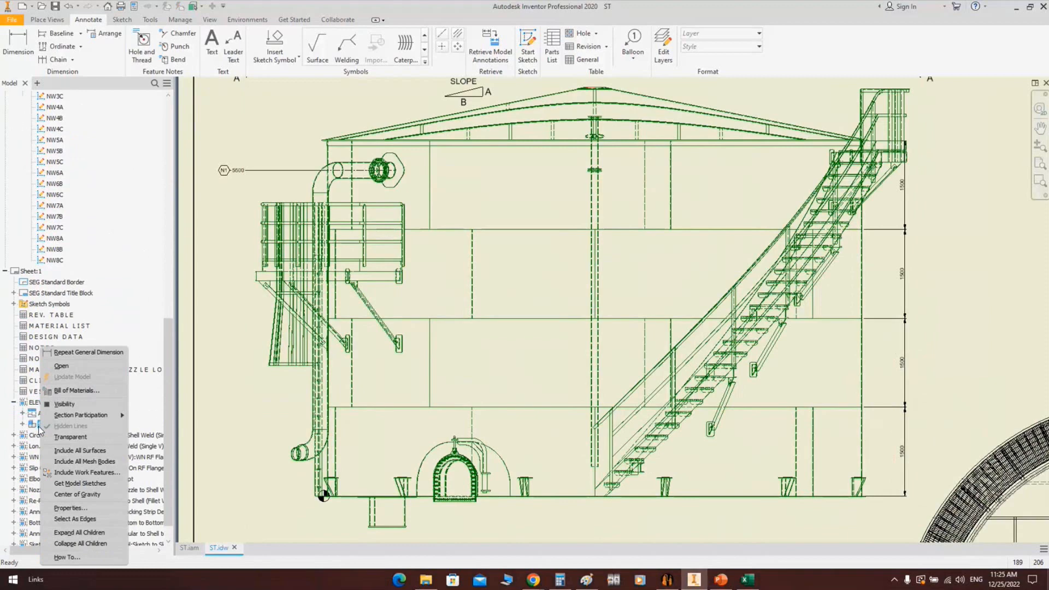
pyautogui.click(77, 495)
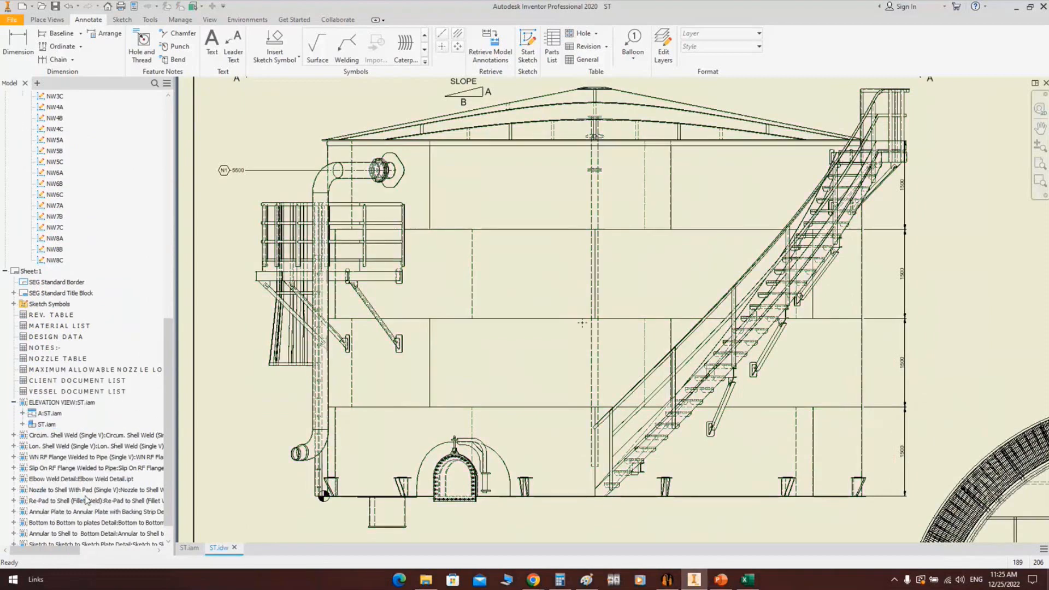
# Insert the CG symbol on the center of gravity mark in the elevation view
pyautogui.scroll(-5, 601, 319)
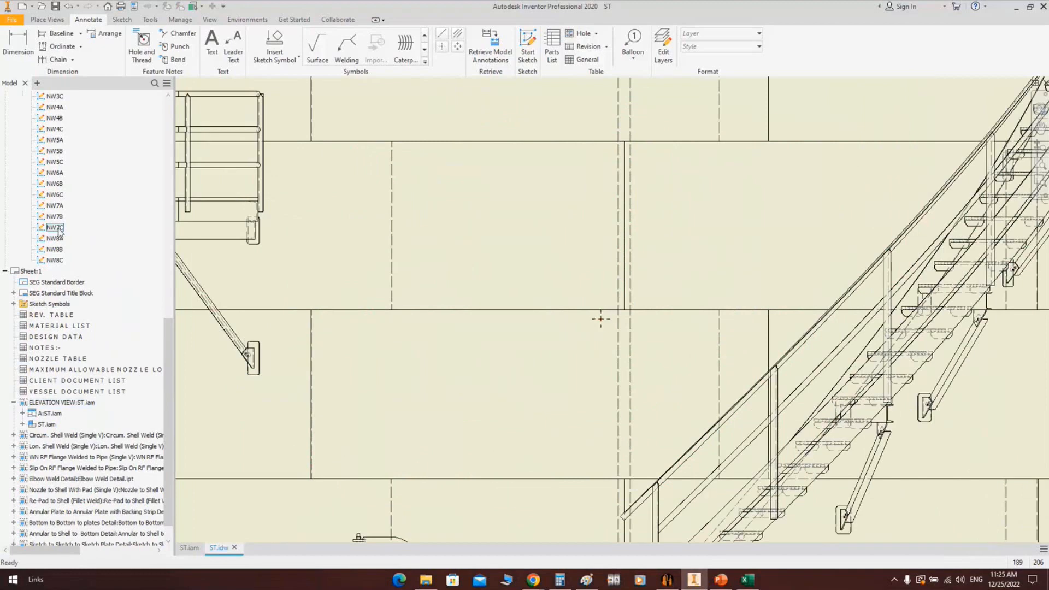
pyautogui.scroll(3, 67, 196)
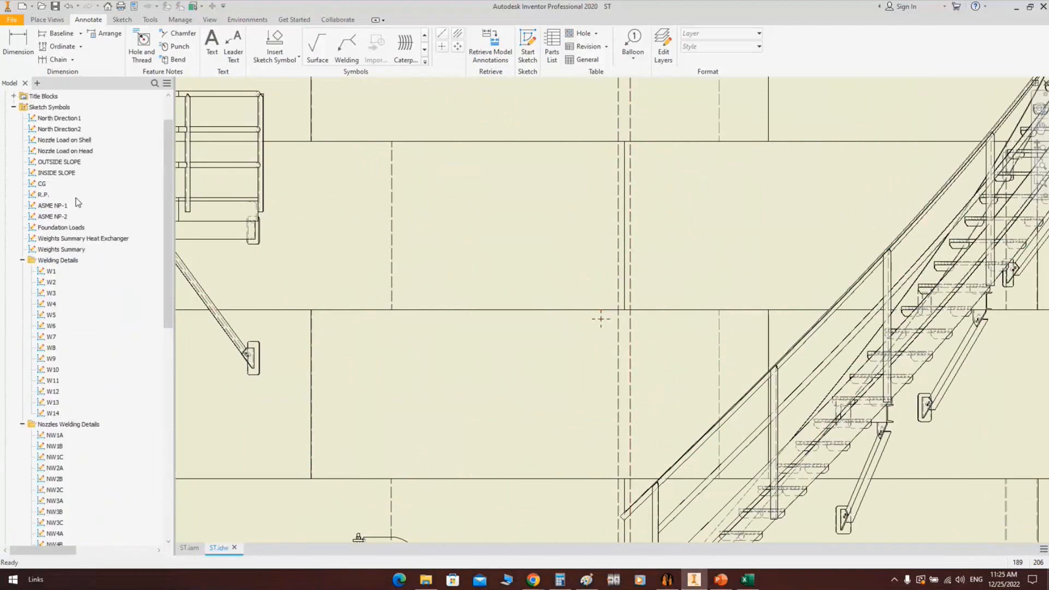
pyautogui.doubleClick(41, 185)
pyautogui.scroll(-5, 601, 327)
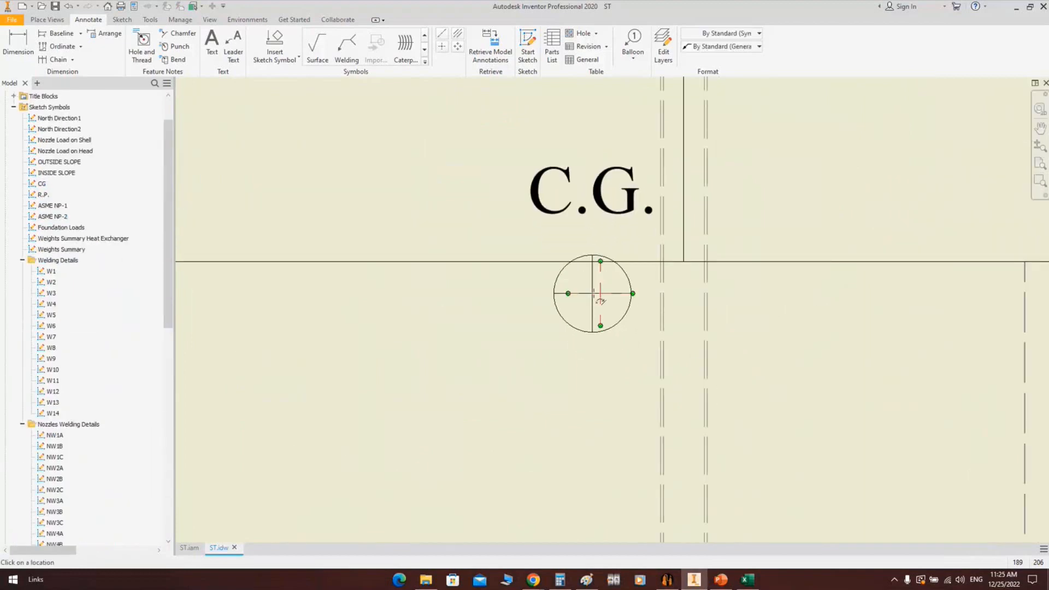
pyautogui.click(604, 297)
pyautogui.scroll(5, 485, 258)
pyautogui.scroll(4, 798, 308)
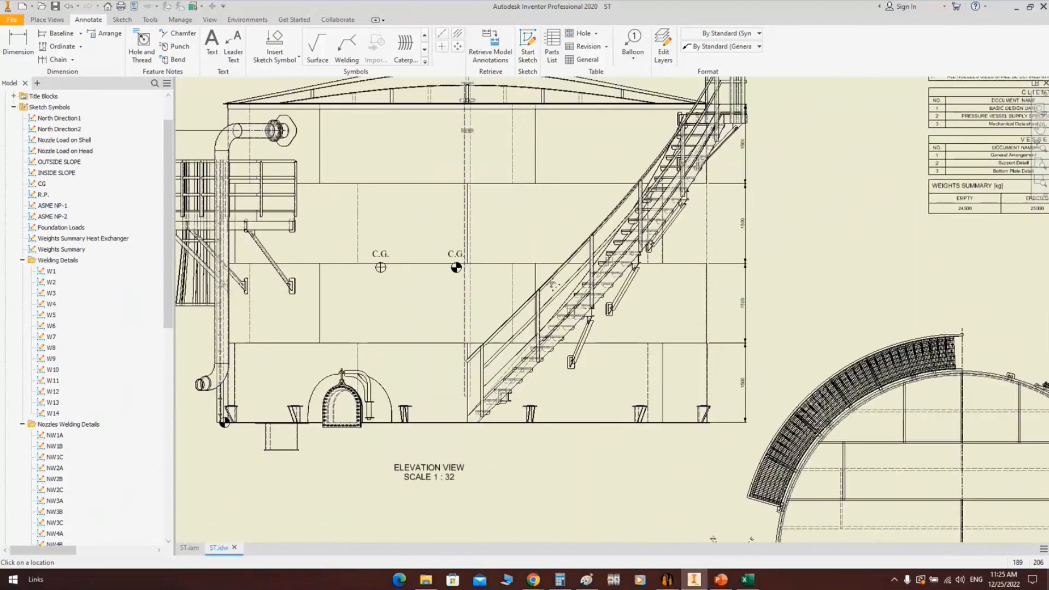
pyautogui.press('Escape')
# Add an ordinate dimension for the height of the C.G. symbol, placing its value outside the side platform and ladder
pyautogui.scroll(-5, 621, 286)
pyautogui.click(653, 271)
pyautogui.scroll(2, 562, 273)
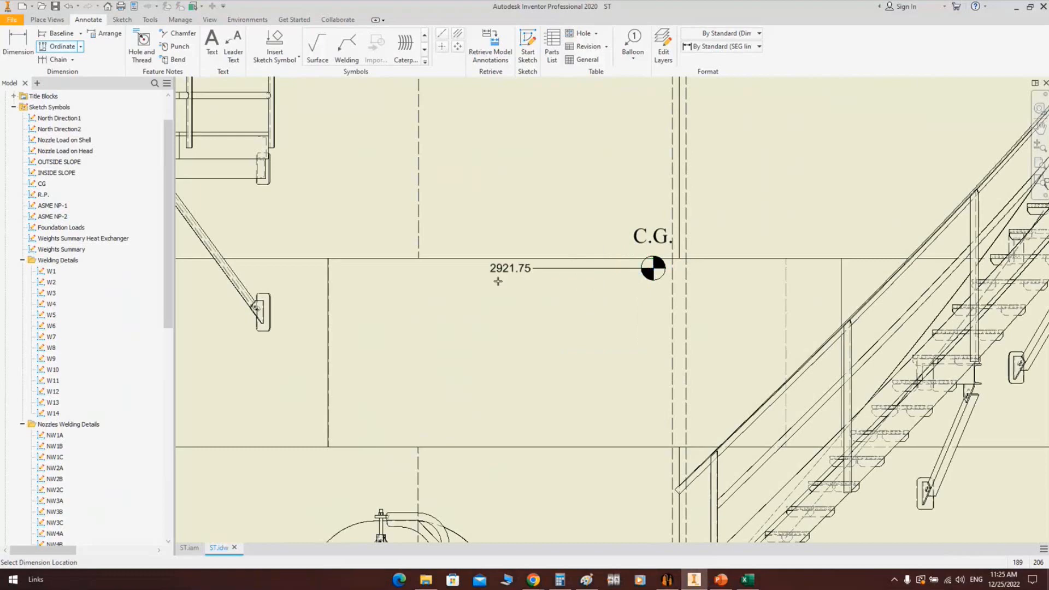
pyautogui.scroll(4, 497, 281)
pyautogui.scroll(-3, 452, 314)
pyautogui.click(439, 316)
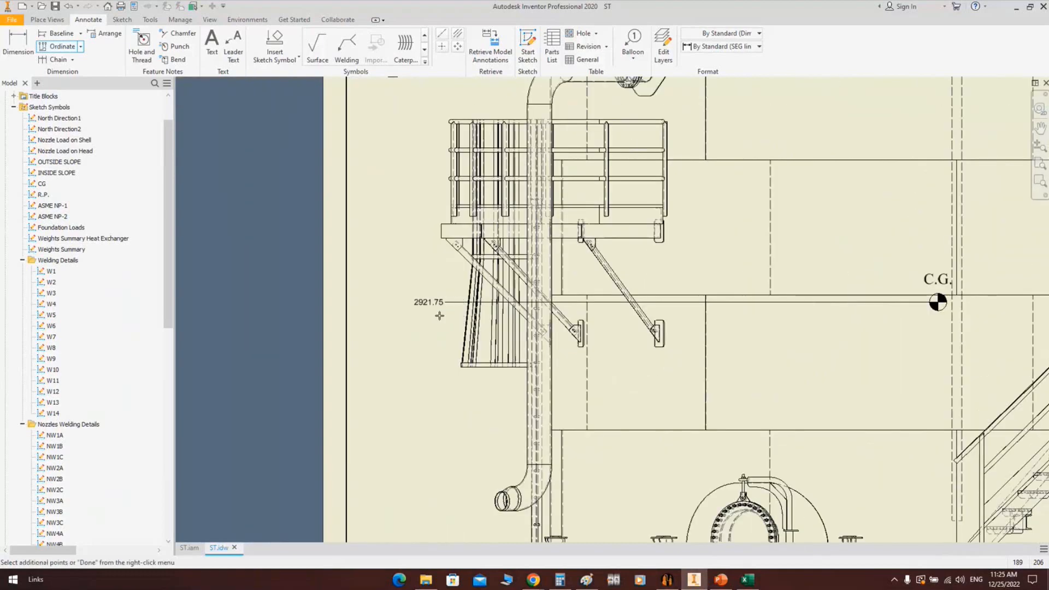
# Add the text "center of gravity" on a second line below the C.G. ordinate dimension value
pyautogui.rightClick(439, 299)
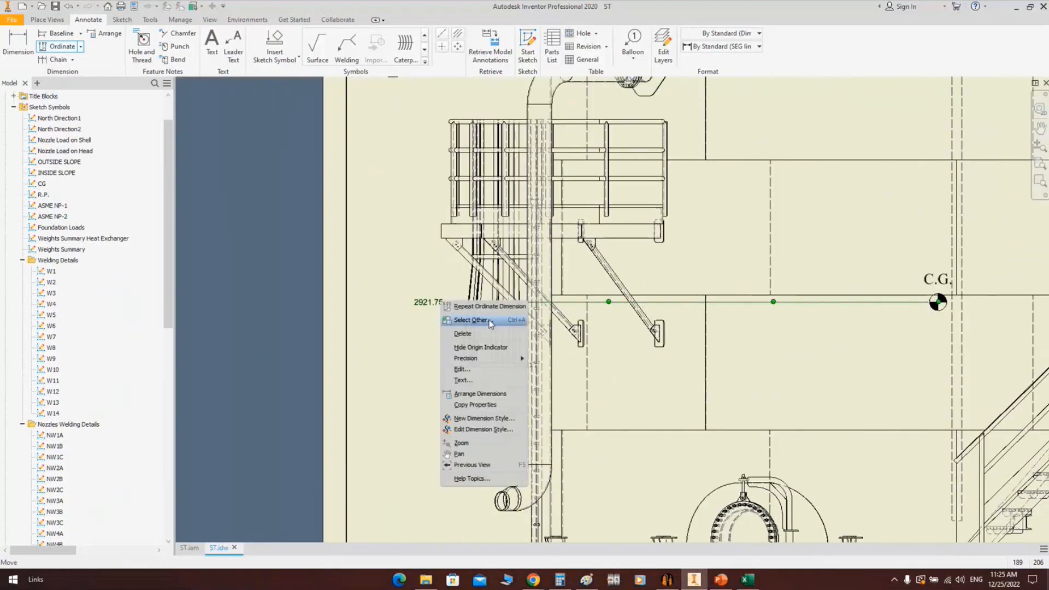
pyautogui.click(500, 389)
pyautogui.press('Return')
pyautogui.write('center of gr')
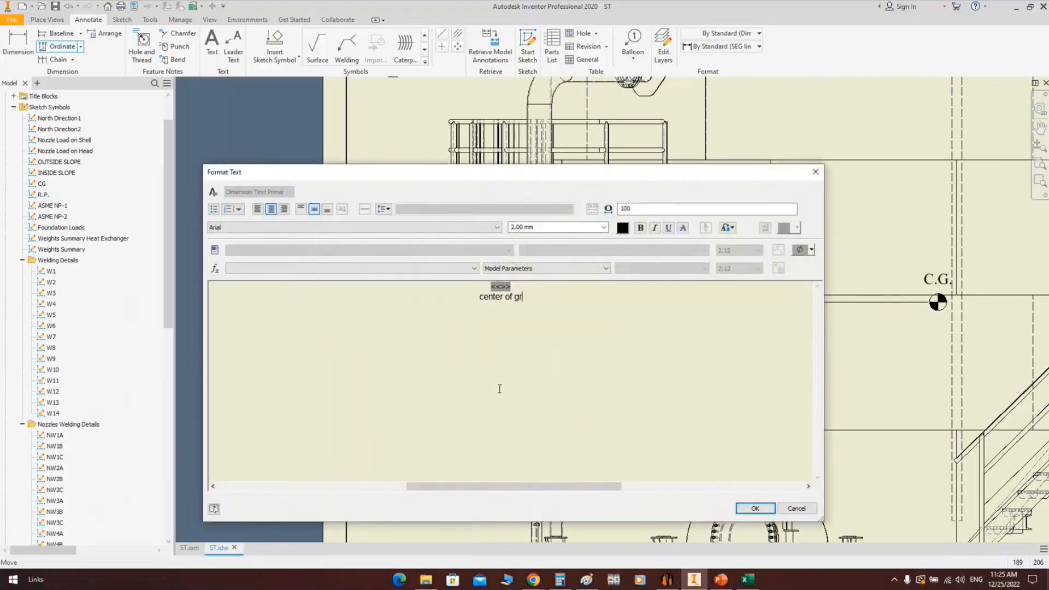
pyautogui.write('avity')
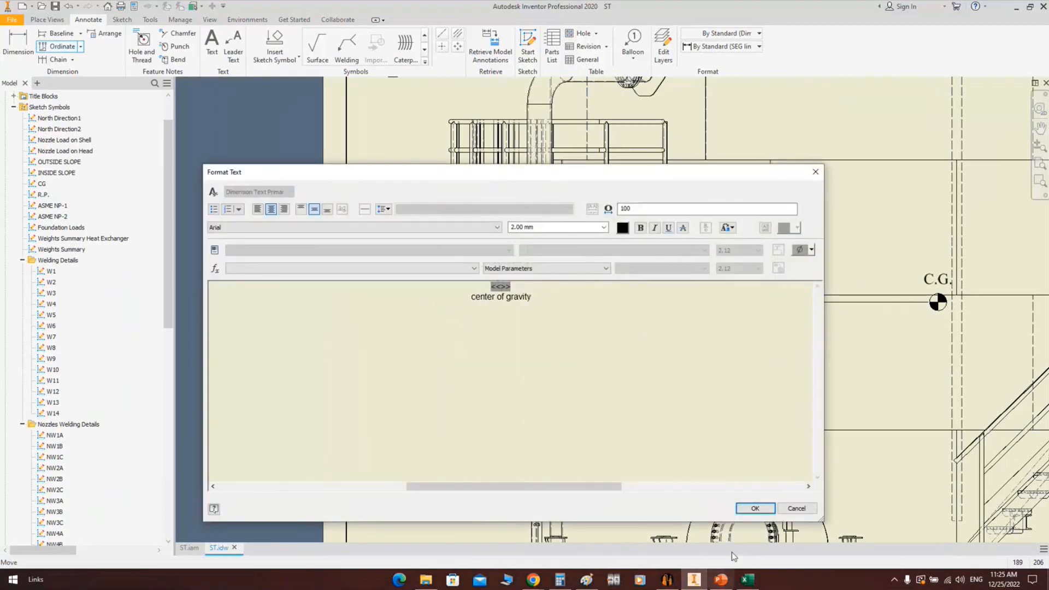
pyautogui.click(748, 509)
# Review the completed sheet, examining the elevation view, nozzle table, nozzle loads, design data and notes
pyautogui.scroll(5, 488, 359)
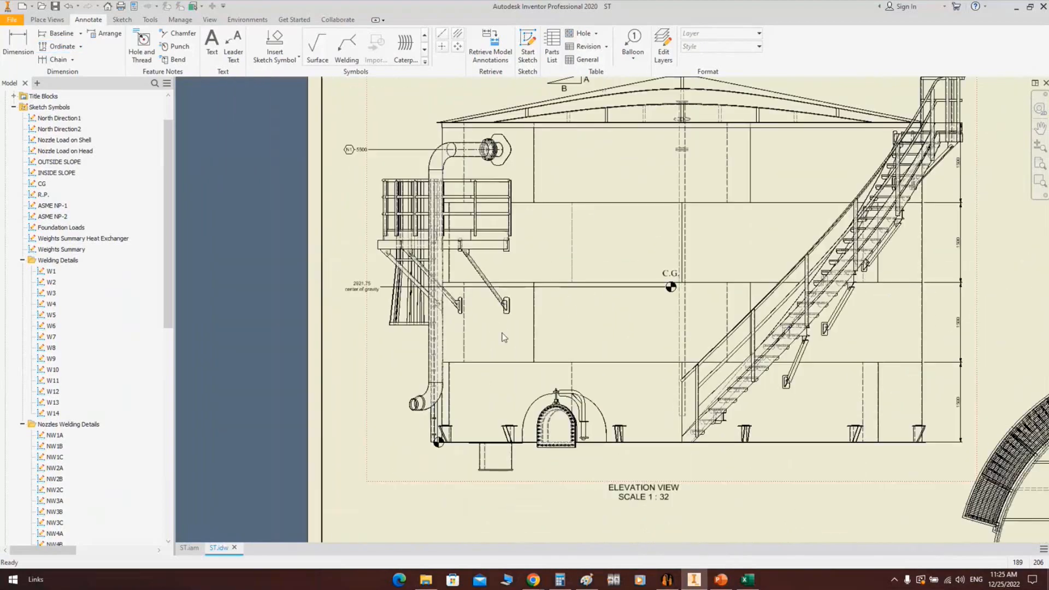
pyautogui.moveTo(524, 300)
pyautogui.mouseDown(button='middle')
pyautogui.moveTo(523, 316)
pyautogui.moveTo(539, 270)
pyautogui.mouseUp(button='middle')
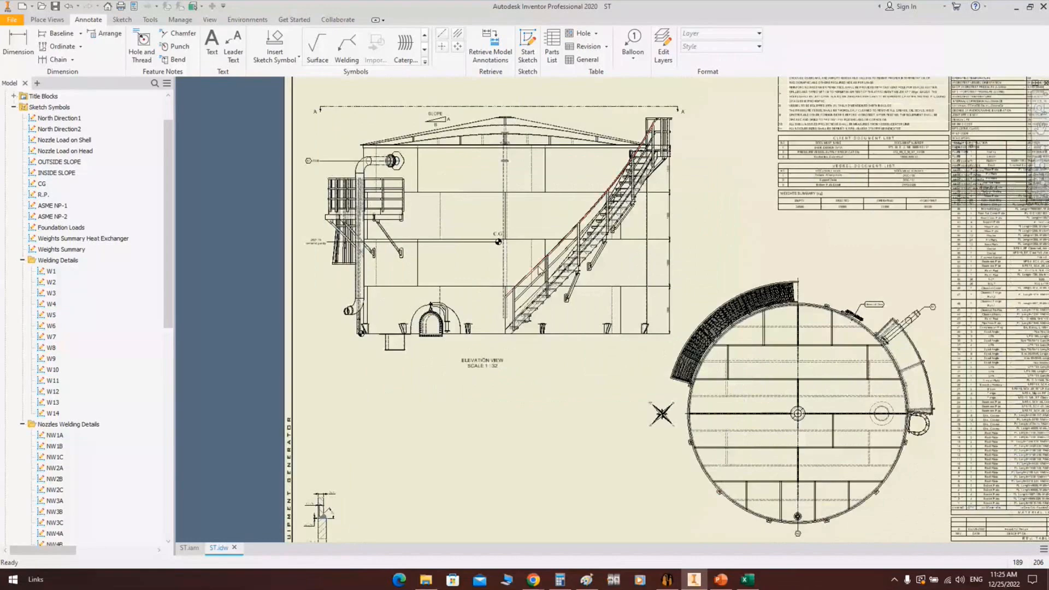
pyautogui.moveTo(712, 187); pyautogui.dragTo(616, 325, button='middle')
pyautogui.scroll(-3, 617, 325)
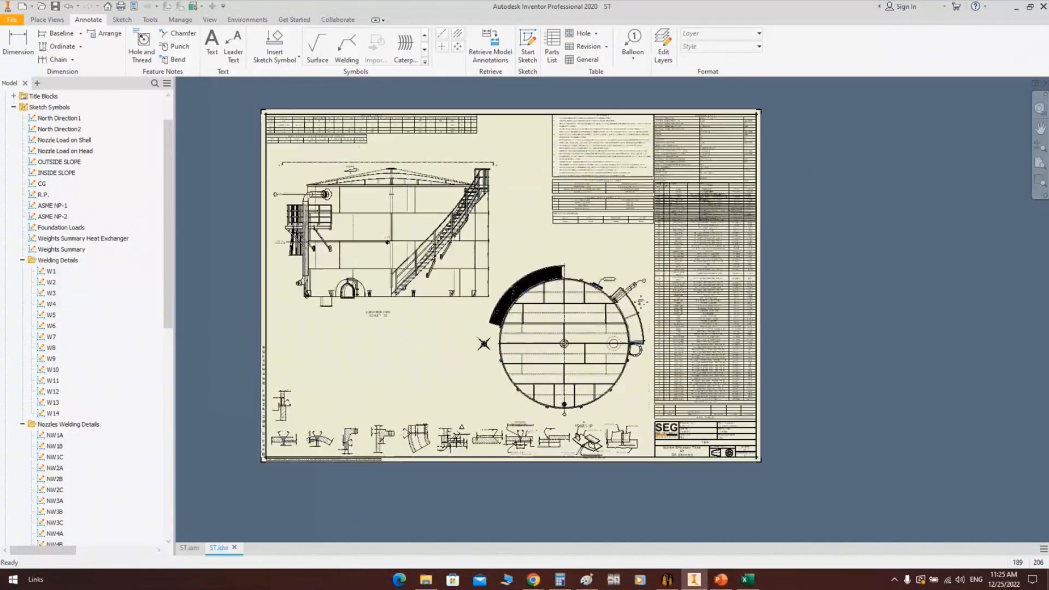
pyautogui.scroll(2, 422, 153)
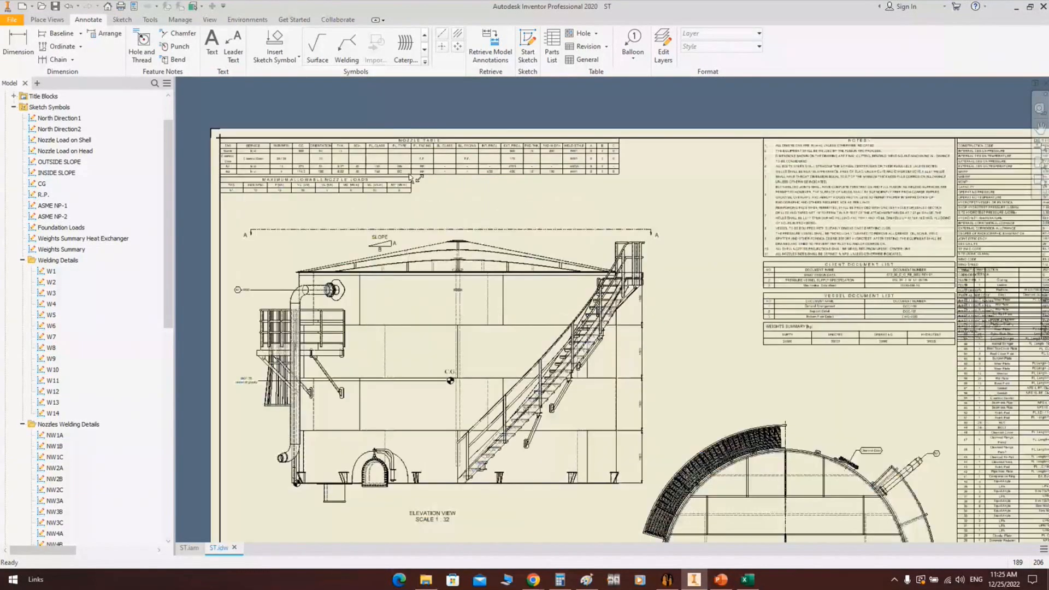
pyautogui.scroll(3, 288, 154)
pyautogui.click(289, 154)
pyautogui.scroll(-2, 429, 219)
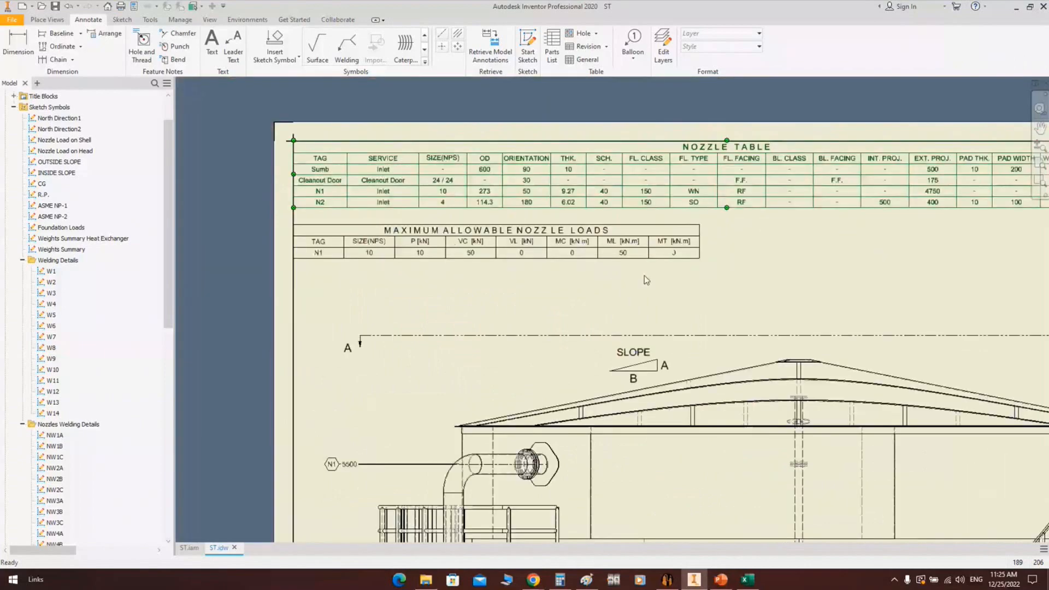
pyautogui.click(819, 255)
pyautogui.scroll(-4, 825, 255)
pyautogui.moveTo(628, 211); pyautogui.dragTo(167, 128, button='middle')
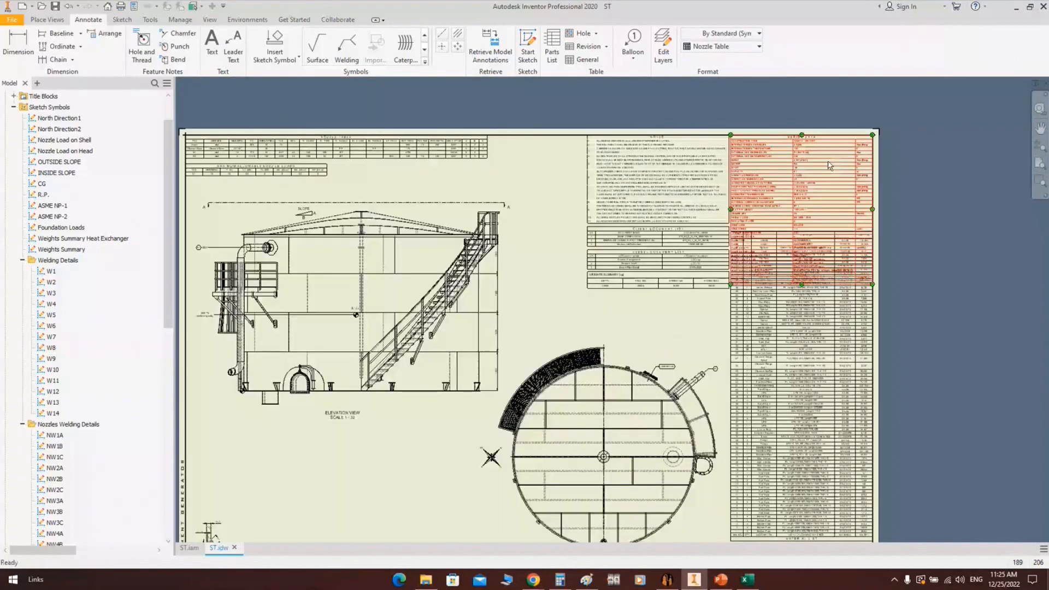
pyautogui.scroll(2, 830, 166)
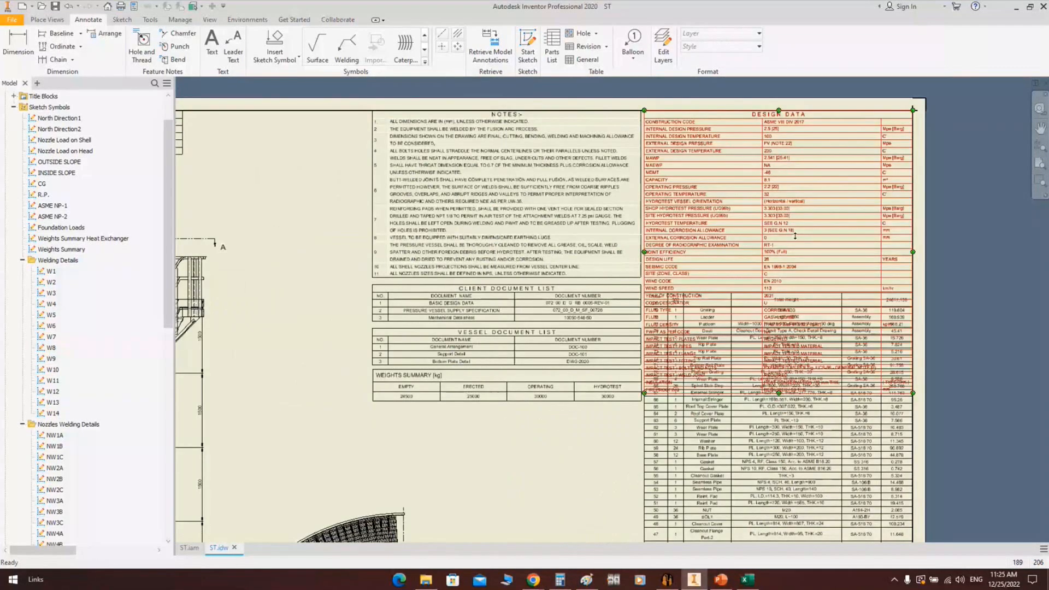
pyautogui.scroll(-3, 780, 210)
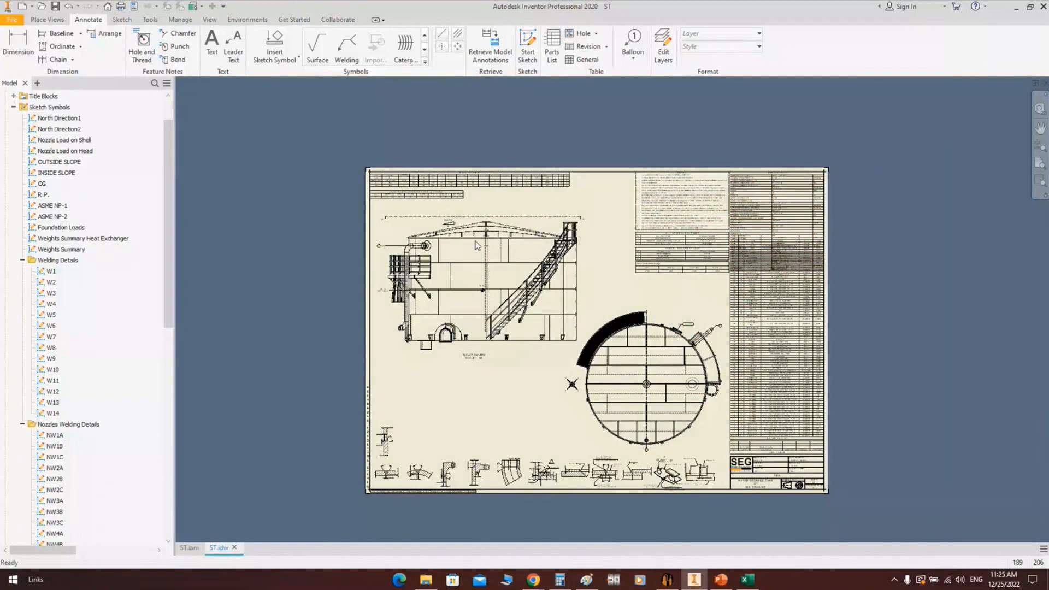
pyautogui.scroll(6, 384, 169)
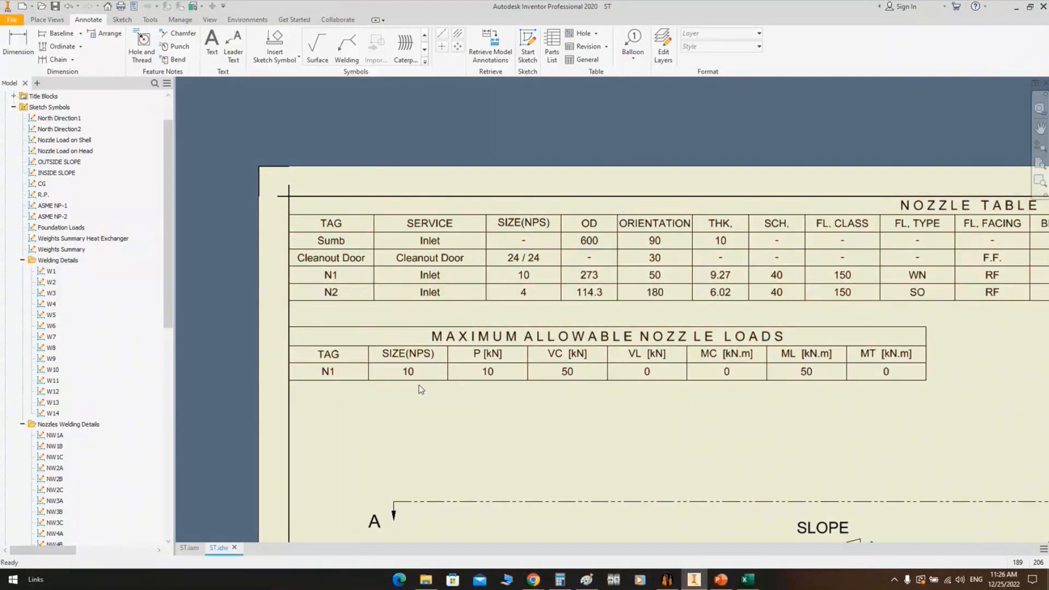
# Switch to Static Equipment Generator and clear the export selection of all rows in the ST design data
pyautogui.scroll(-2, 426, 378)
pyautogui.scroll(-4, 556, 366)
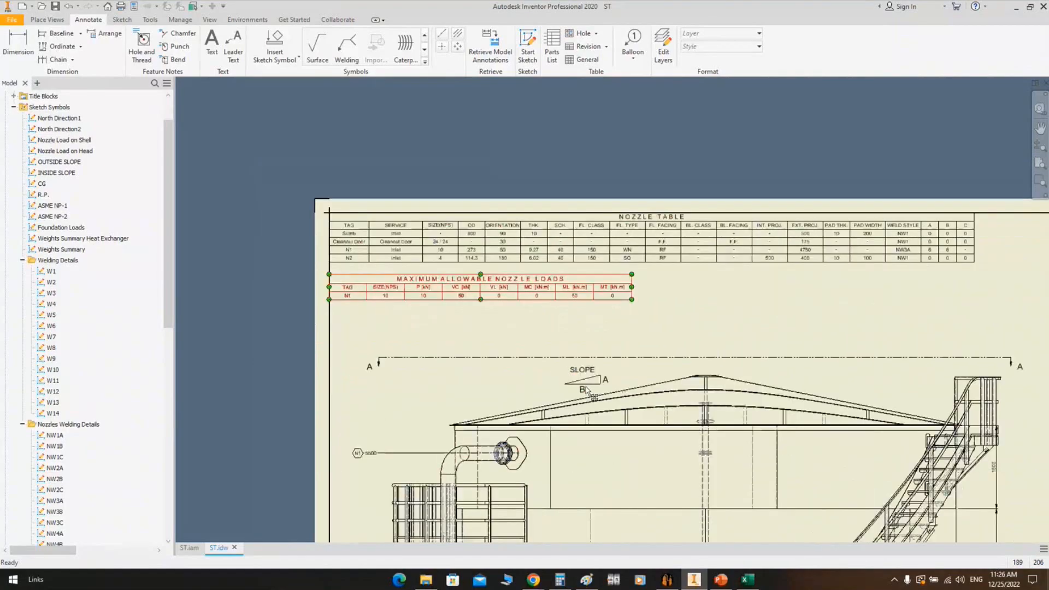
pyautogui.scroll(-2, 708, 544)
pyautogui.click(667, 579)
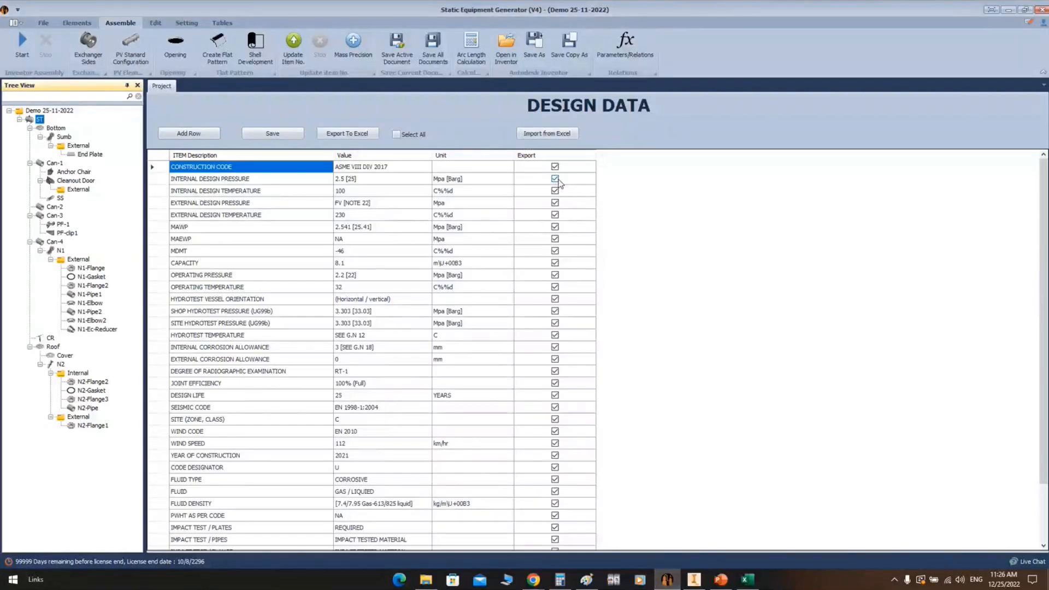
pyautogui.click(31, 122)
pyautogui.scroll(-2, 604, 317)
pyautogui.click(555, 539)
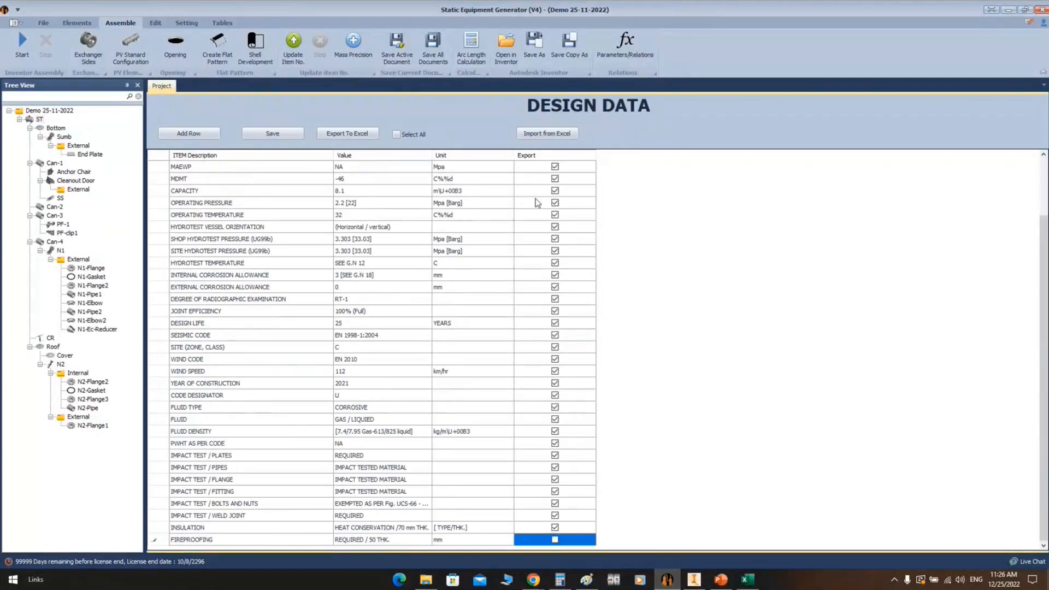
pyautogui.click(399, 136)
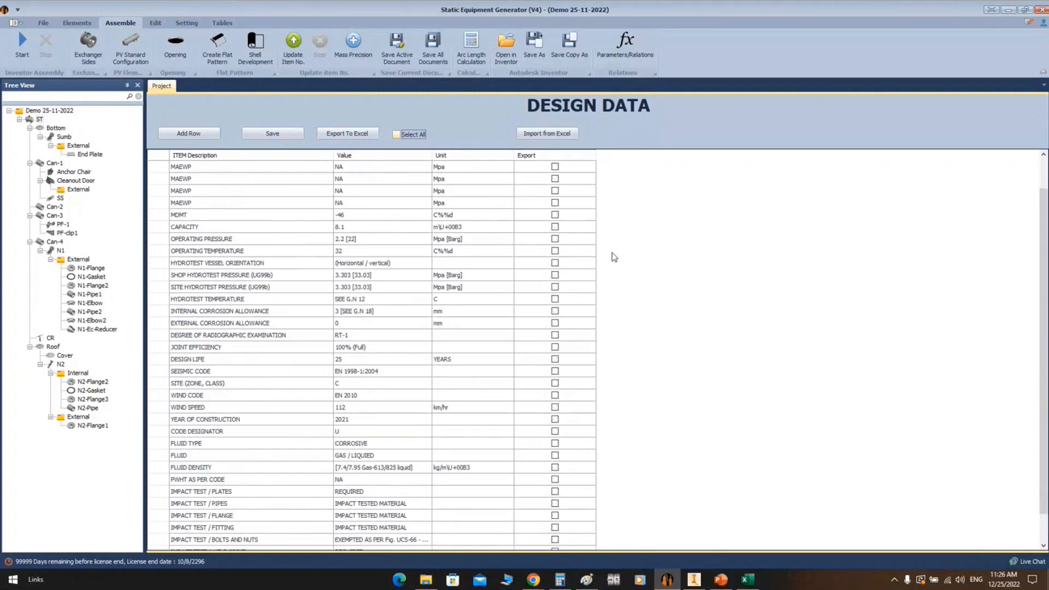
# Mark the design data rows from construction code through MAEWP, plus capacity and operating pressure, for export and save the table
pyautogui.click(555, 166)
pyautogui.click(555, 178)
pyautogui.click(555, 191)
pyautogui.click(555, 203)
pyautogui.click(555, 215)
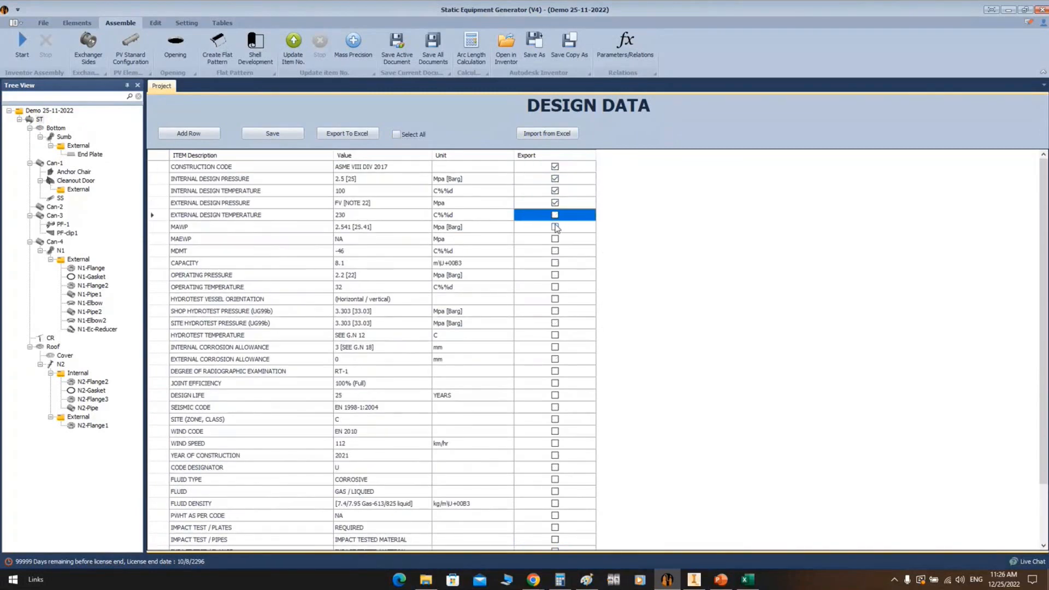
pyautogui.click(555, 227)
pyautogui.click(554, 239)
pyautogui.click(555, 251)
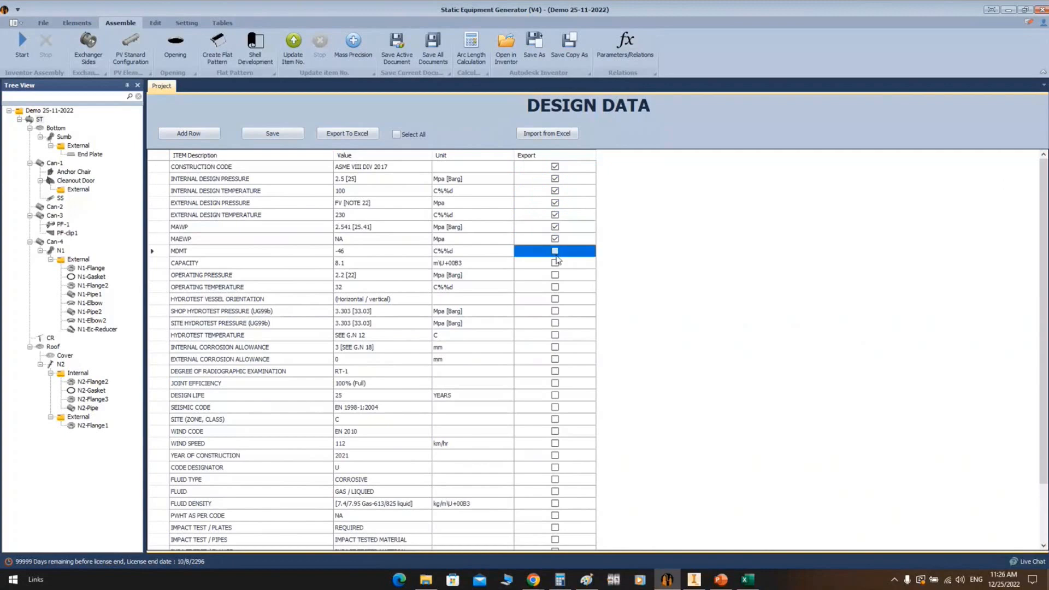
pyautogui.click(555, 263)
pyautogui.click(555, 275)
pyautogui.click(272, 133)
pyautogui.click(524, 303)
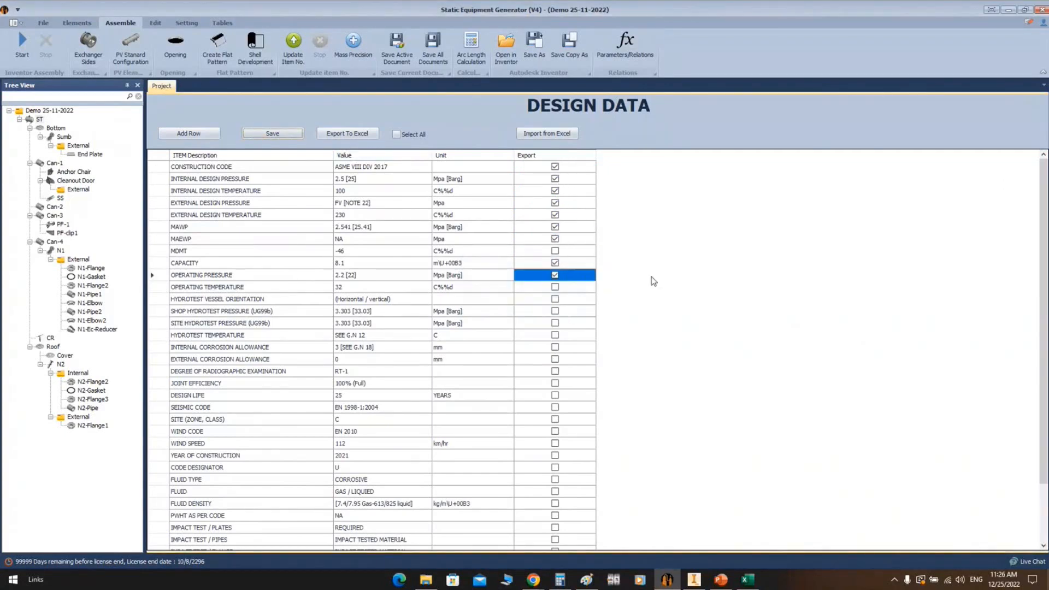
pyautogui.scroll(-2, 573, 261)
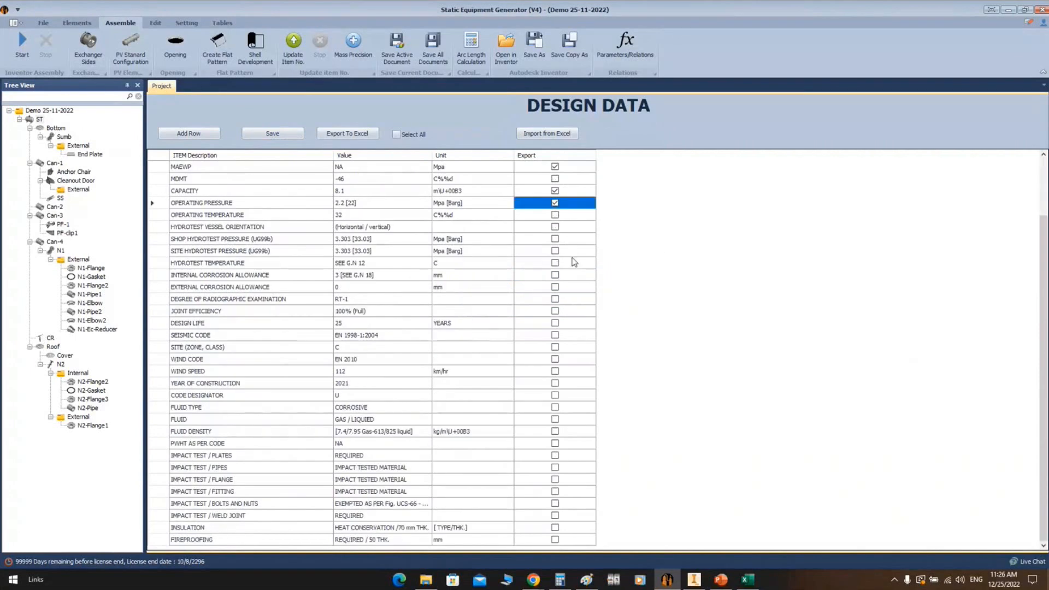
pyautogui.scroll(2, 573, 261)
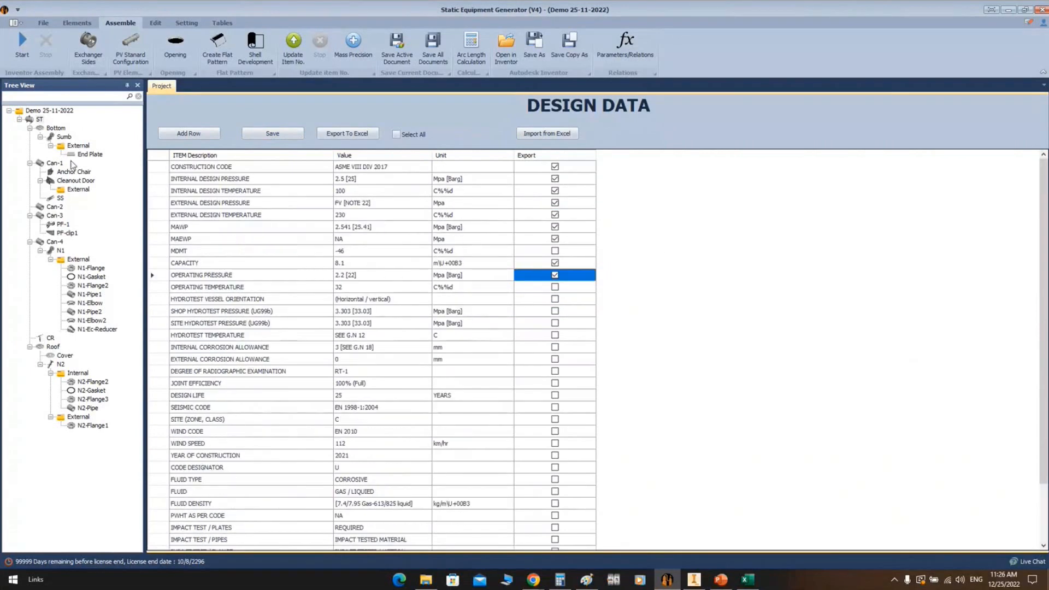
# Add a shell nozzle named N3 to Can-4
pyautogui.click(54, 242)
pyautogui.click(74, 25)
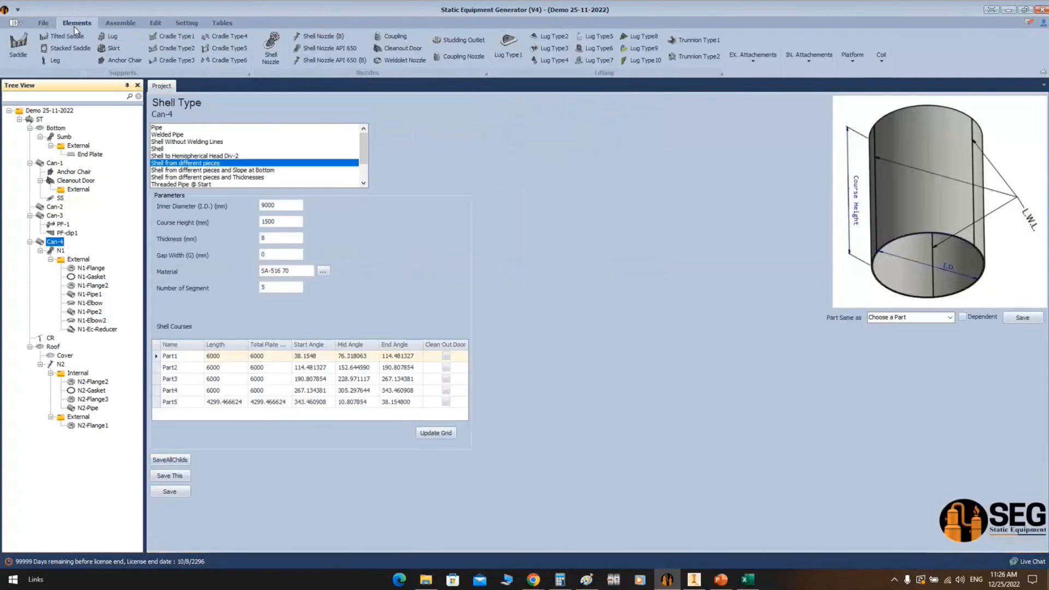
pyautogui.click(273, 44)
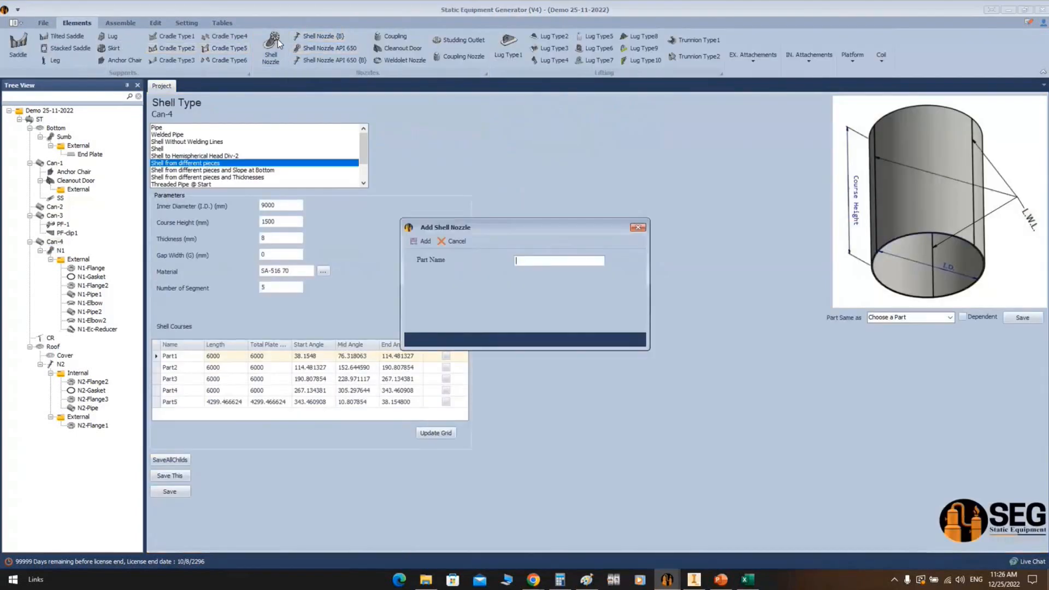
pyautogui.write('N3')
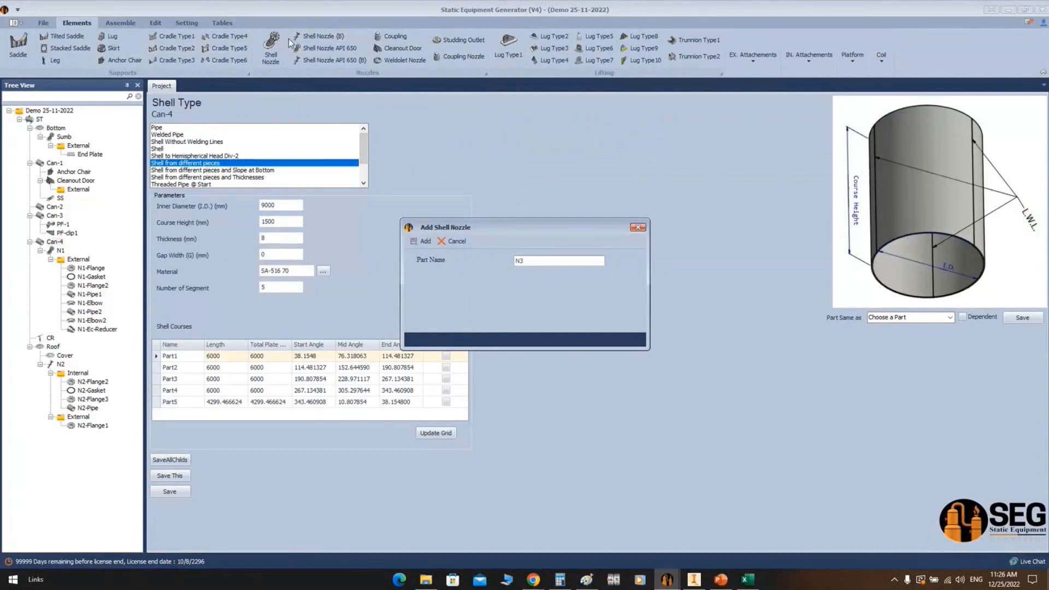
pyautogui.click(432, 241)
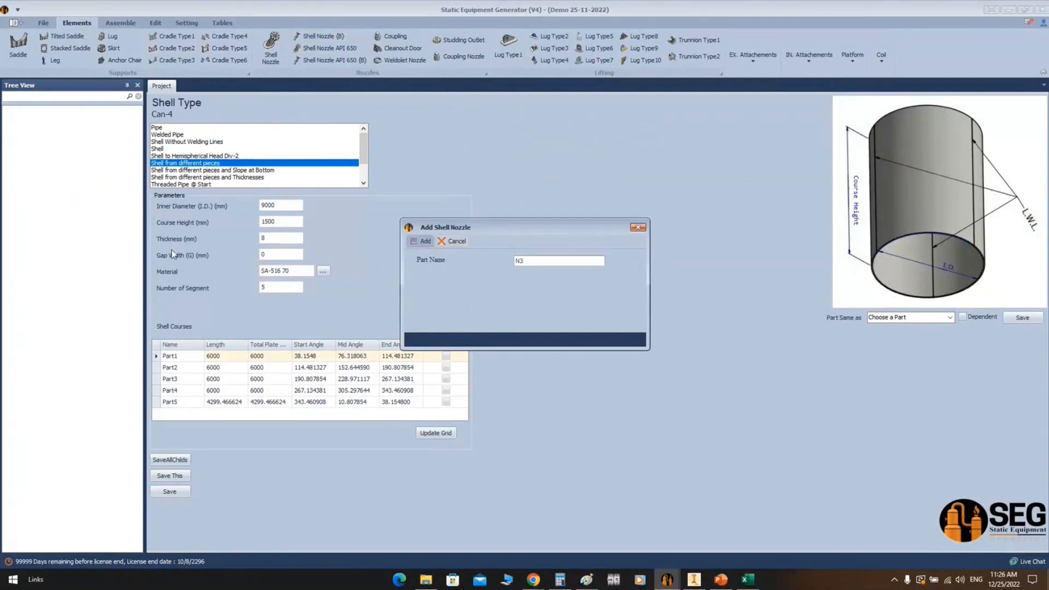
# Open the parameters of nozzle N3 and set its size to 24
pyautogui.click(57, 338)
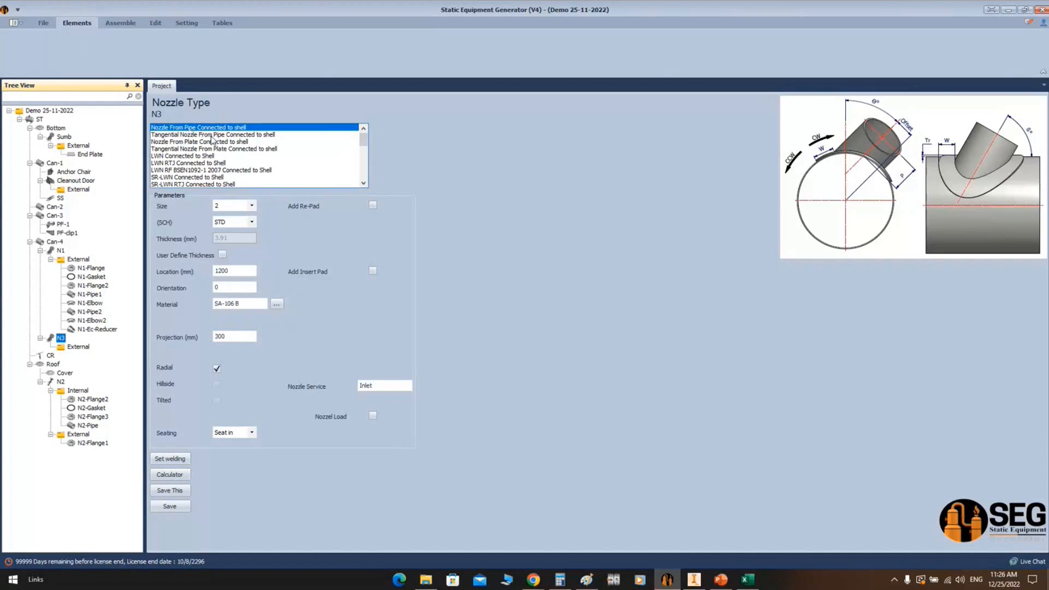
pyautogui.click(252, 205)
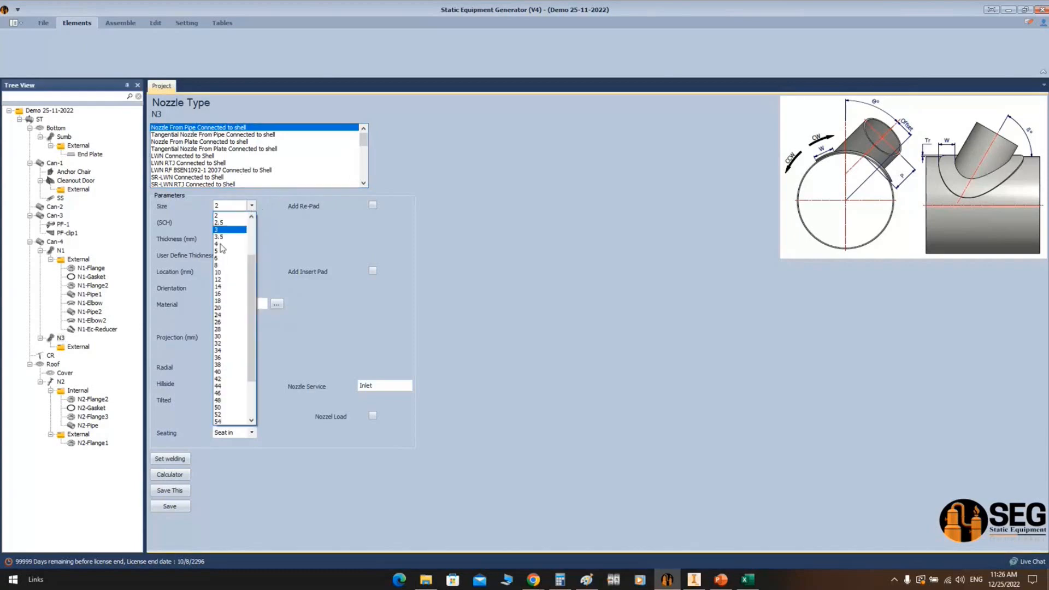
pyautogui.click(219, 314)
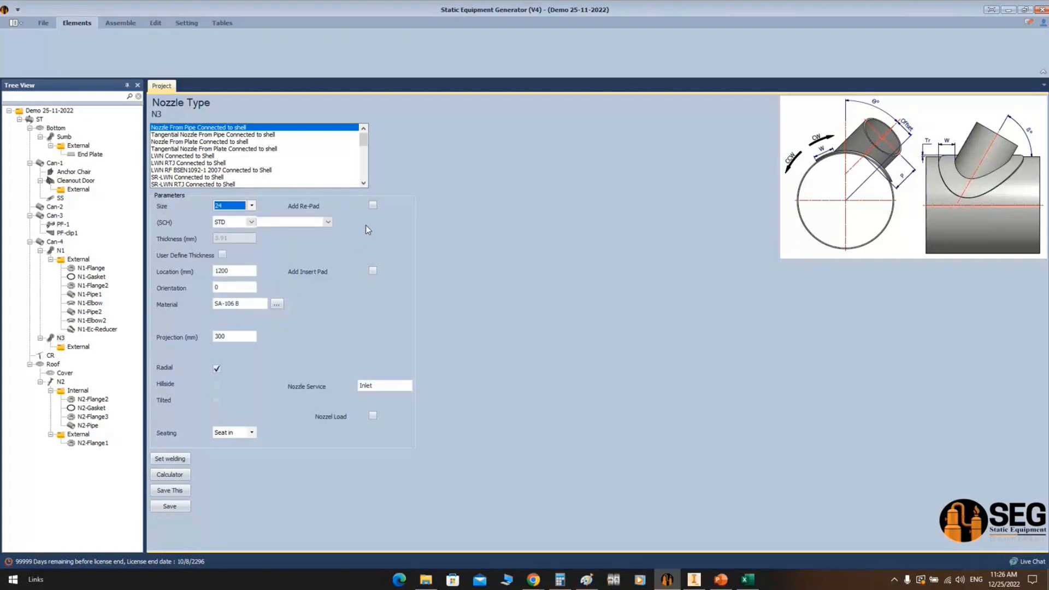
# Add a re-pad to nozzle N3 with a width of 150 mm and a thickness of 8 mm
pyautogui.click(372, 206)
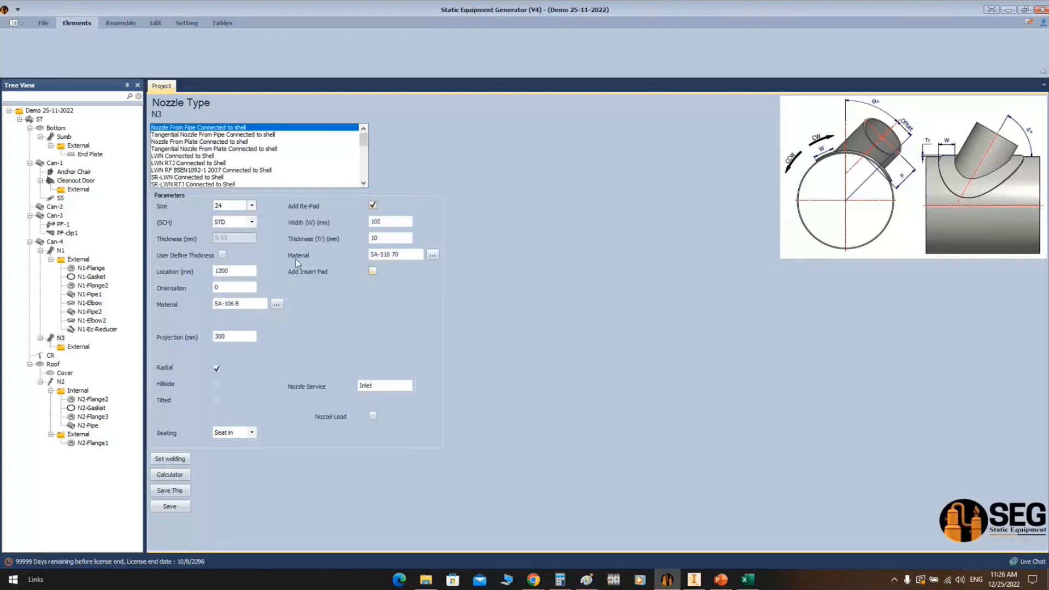
pyautogui.click(252, 222)
pyautogui.click(371, 221)
pyautogui.doubleClick(391, 222)
pyautogui.write('150')
pyautogui.click(386, 239)
pyautogui.doubleClick(387, 239)
pyautogui.write('8')
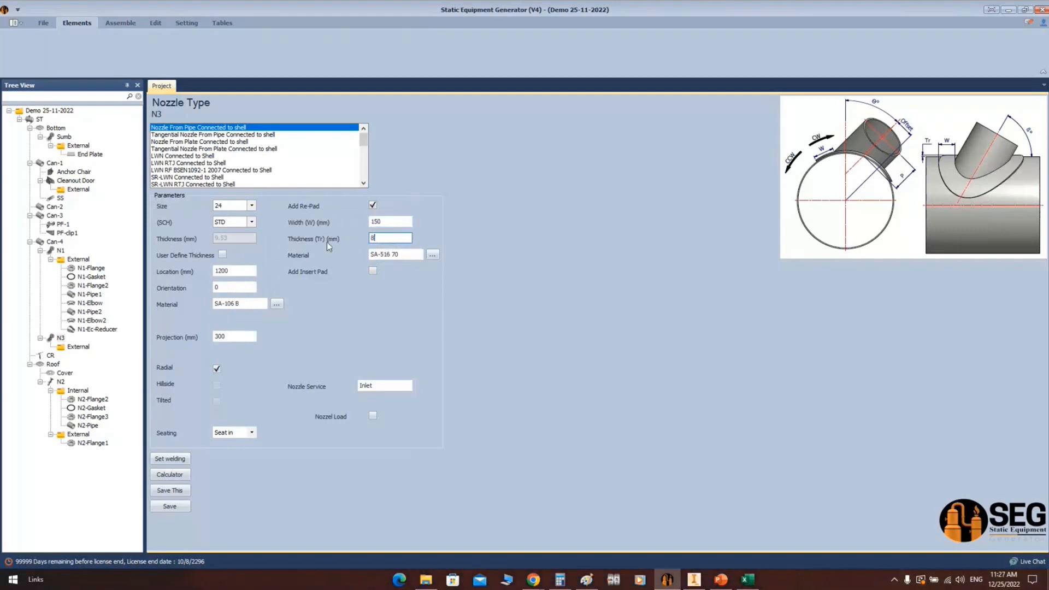
# Set nozzle N3's schedule to 40 and open its location value for editing
pyautogui.click(251, 222)
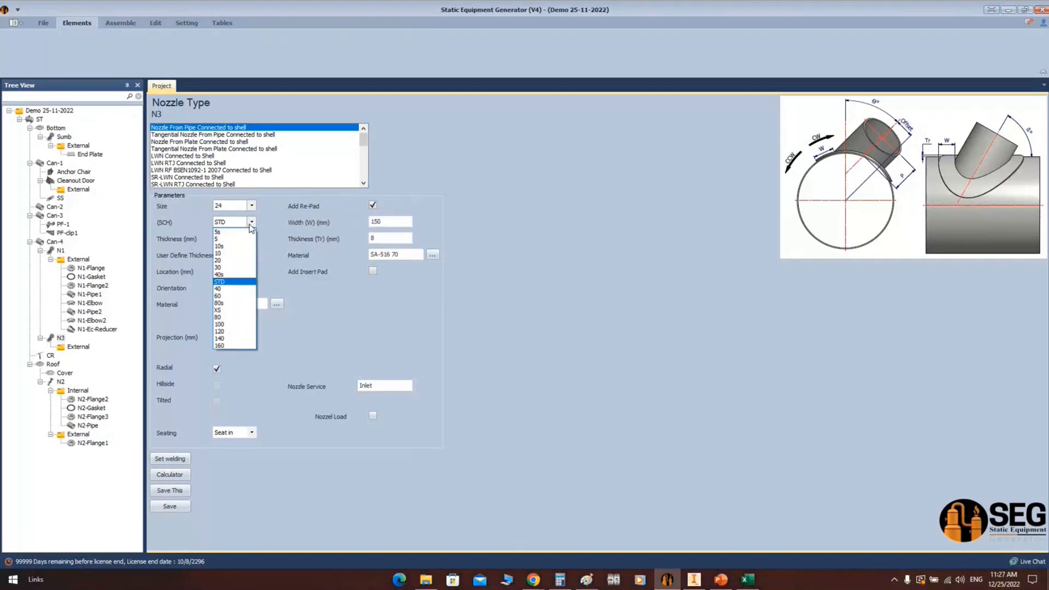
pyautogui.click(235, 288)
pyautogui.doubleClick(232, 271)
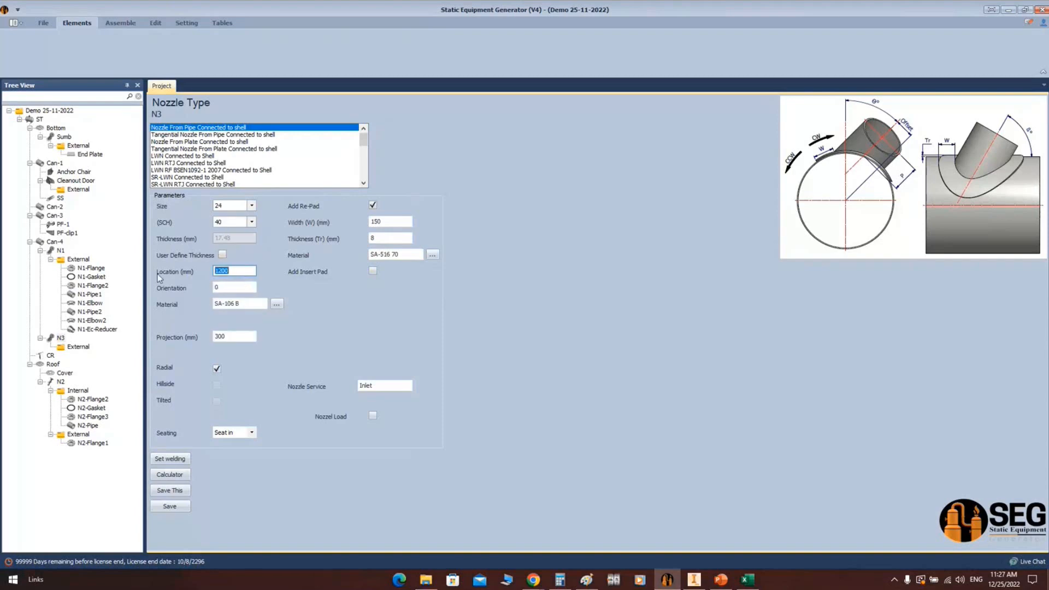
# Set nozzle N3's location to 750 mm, orientation to 65 and service to MANWAY, and save the nozzle
pyautogui.write('750')
pyautogui.press('Tab')
pyautogui.write('65')
pyautogui.press('Tab')
pyautogui.doubleClick(364, 385)
pyautogui.write('MANWAY')
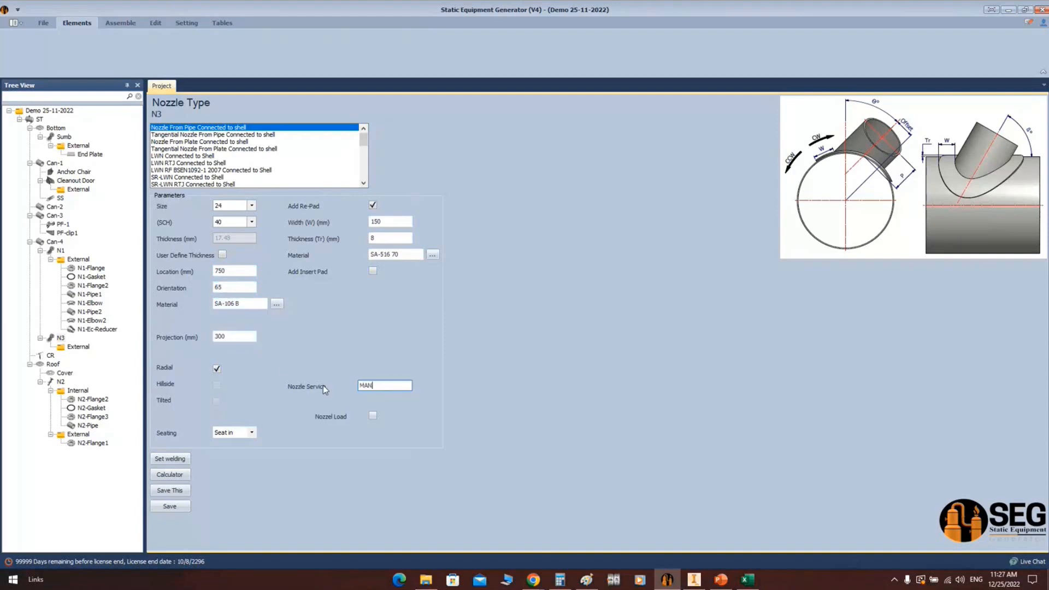
pyautogui.click(170, 506)
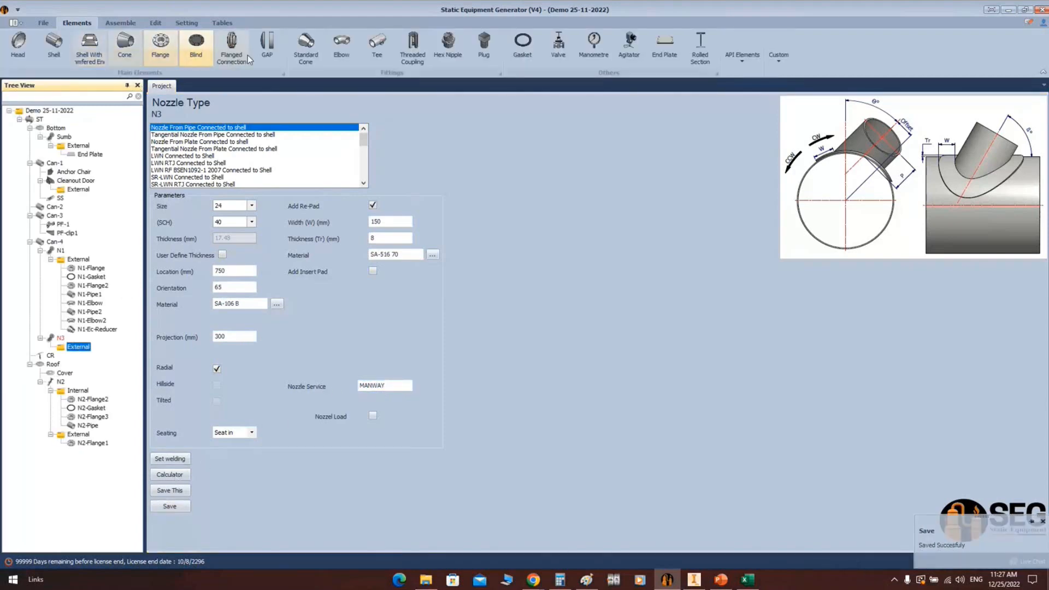
# Add a flange named N3-Flange to nozzle N3's external parts and open its parameters
pyautogui.click(163, 48)
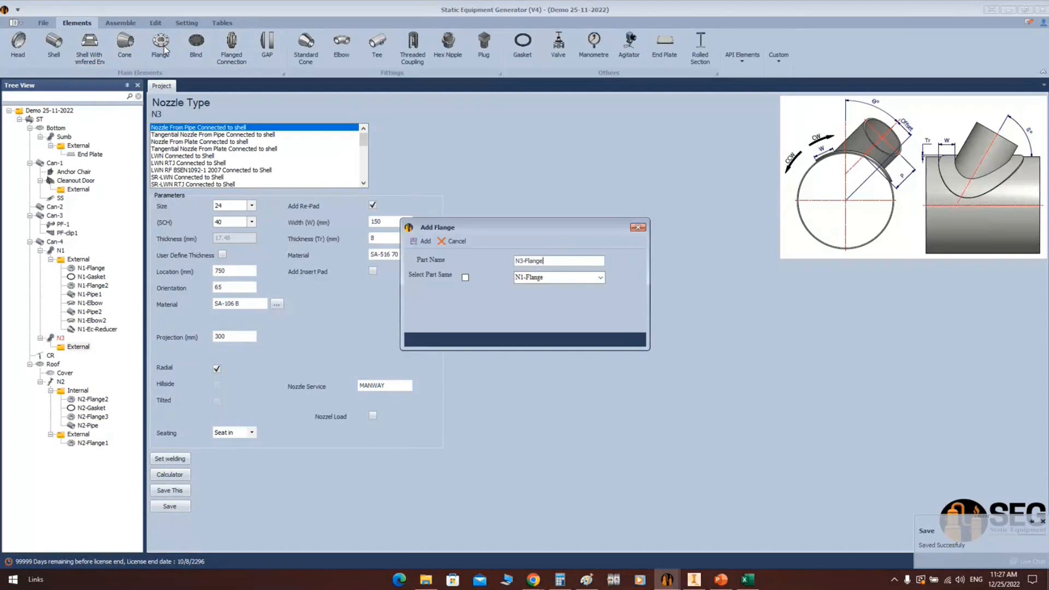
pyautogui.click(413, 242)
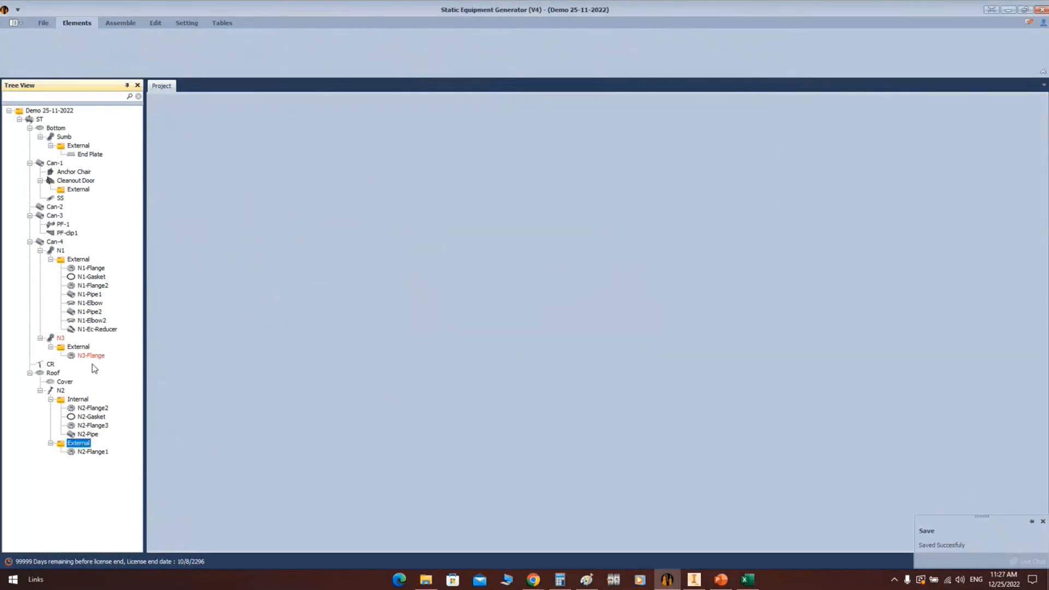
pyautogui.click(90, 356)
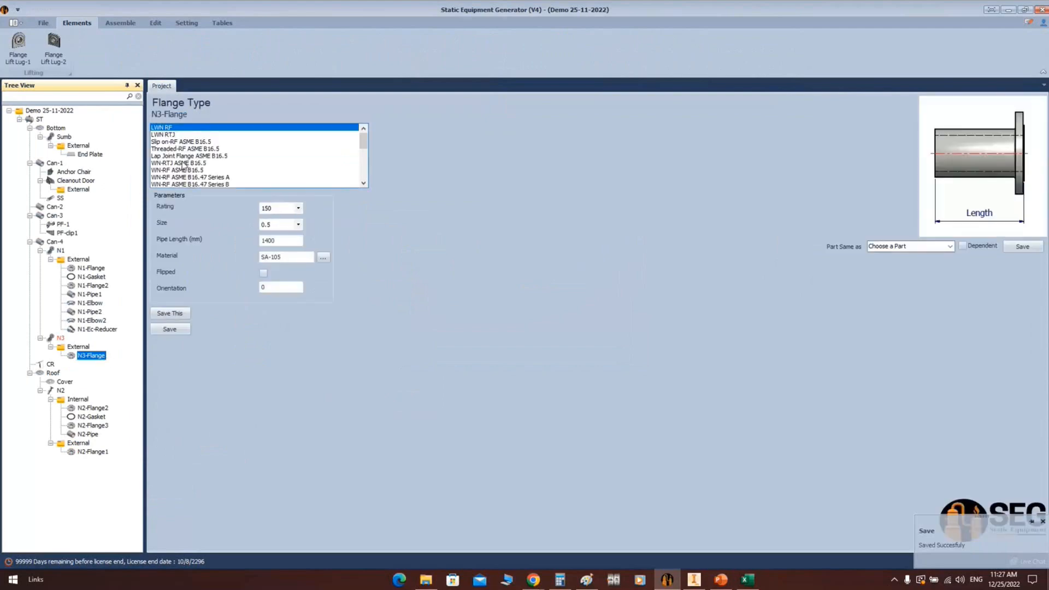
# Define N3-Flange as WN-RF ASME B16.5 with size 24 and pipe schedule 40, and save it
pyautogui.click(188, 170)
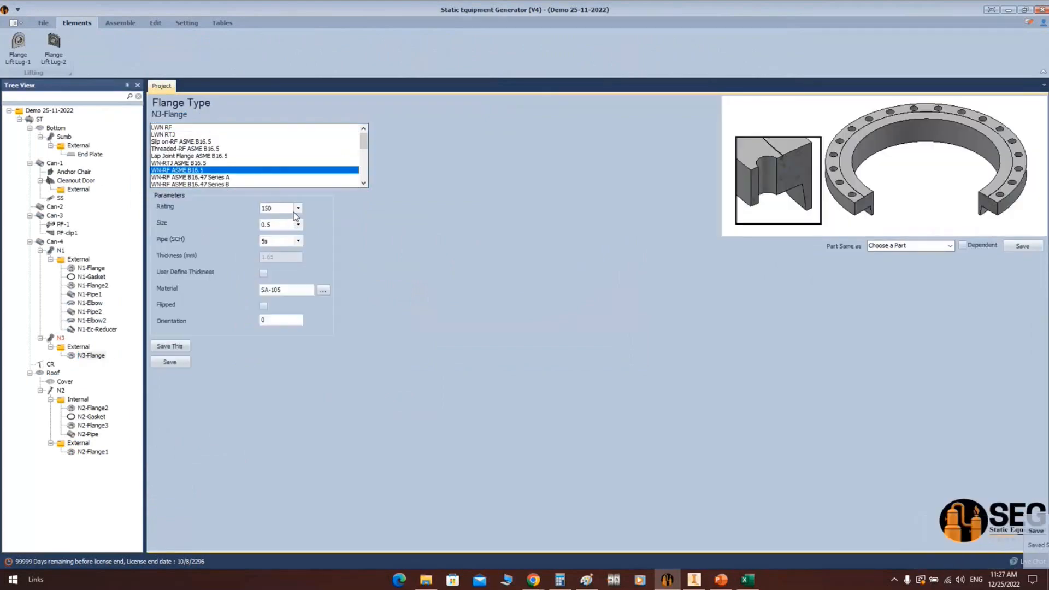
pyautogui.click(298, 224)
pyautogui.click(269, 370)
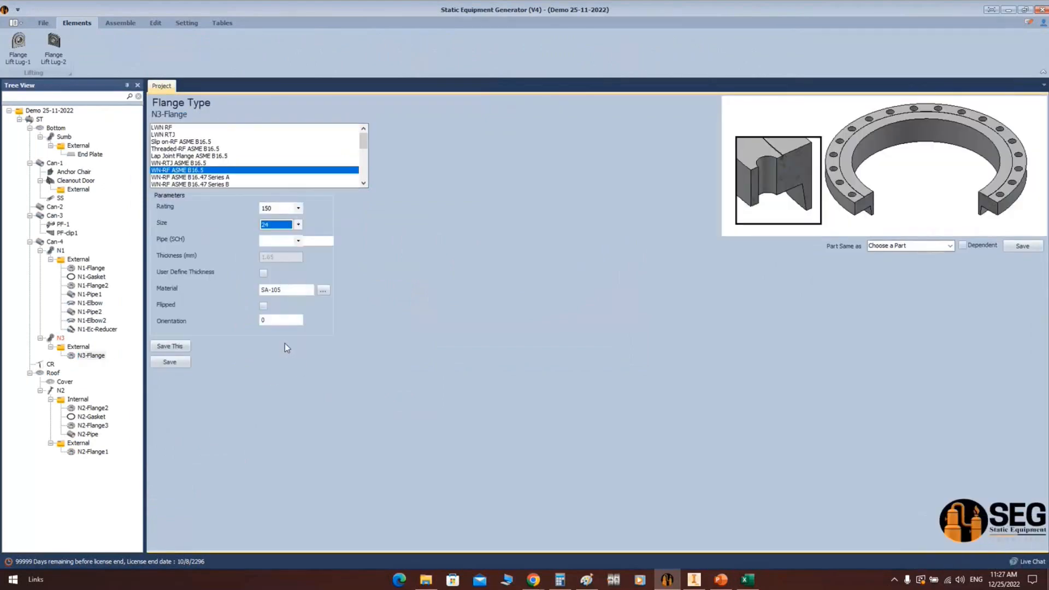
pyautogui.click(299, 241)
pyautogui.click(276, 312)
pyautogui.click(170, 362)
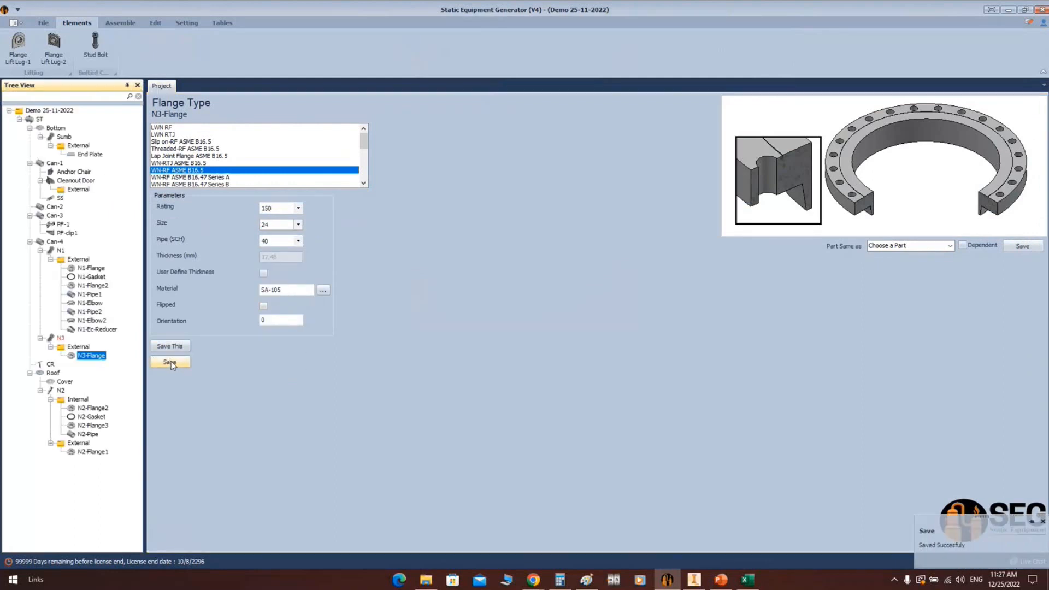
# Review the N3 nozzle and flange parameters, and check the total quantity in the bill of materials
pyautogui.click(61, 339)
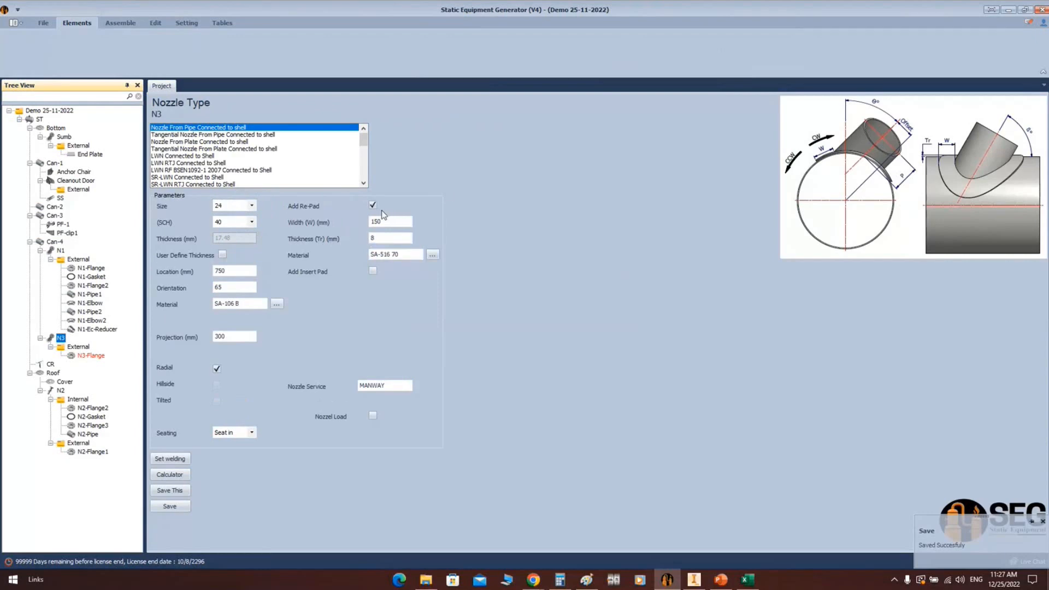
pyautogui.click(89, 356)
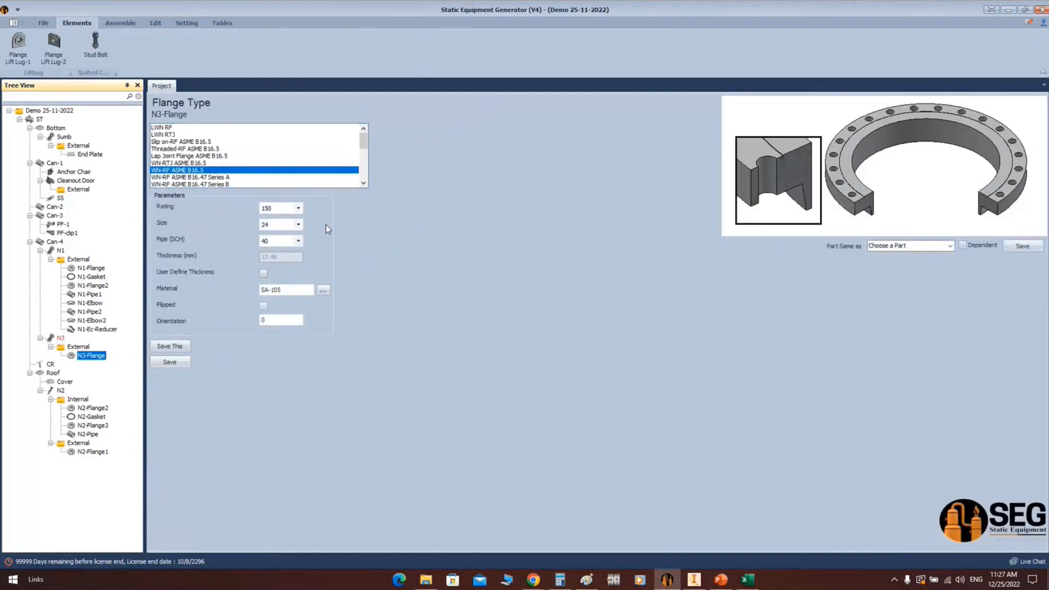
pyautogui.click(222, 22)
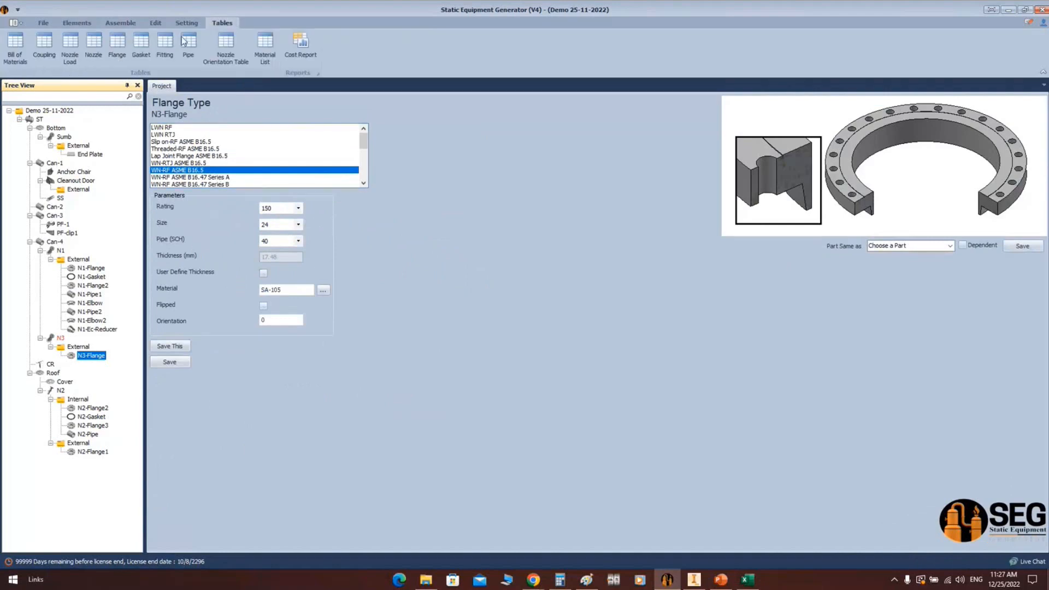
pyautogui.click(16, 53)
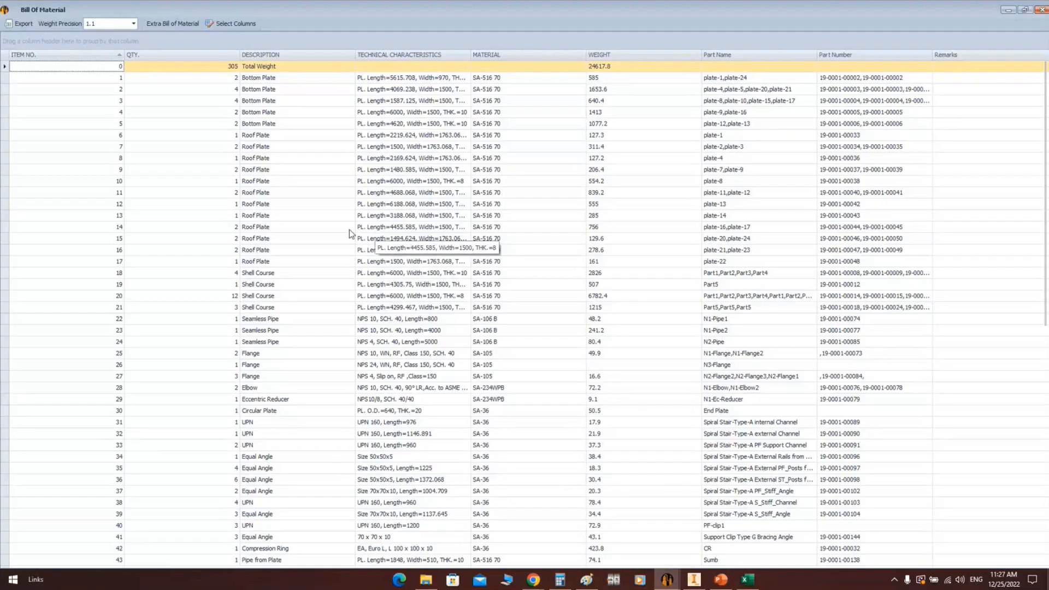
pyautogui.click(228, 66)
pyautogui.doubleClick(227, 67)
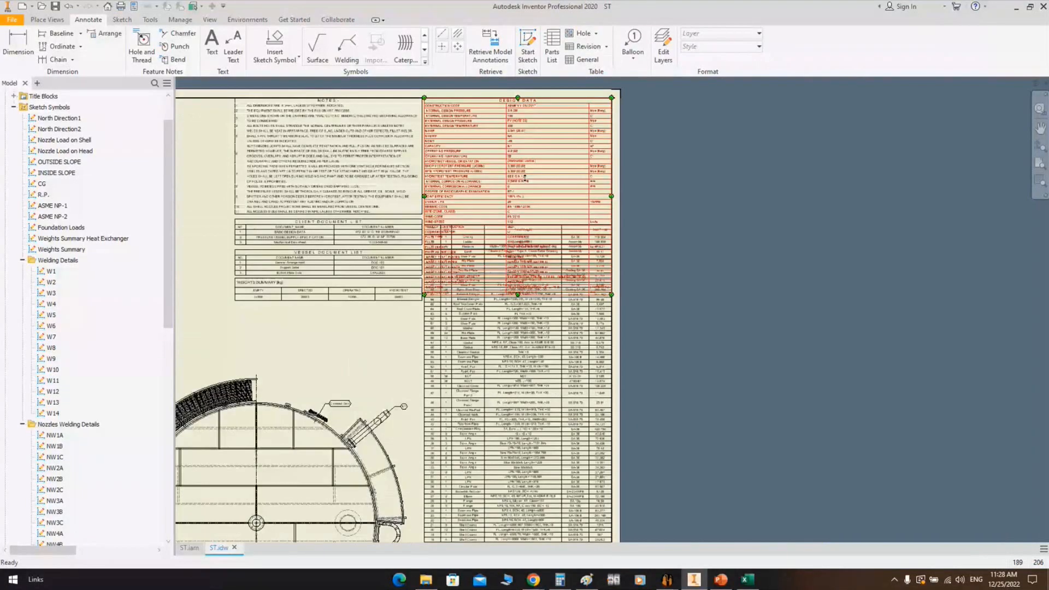
# In Inventor's ST.idw drawing, move the Design Data table off the sheet and inspect the parts list total and nozzle tables
pyautogui.moveTo(533, 103); pyautogui.dragTo(786, 113)
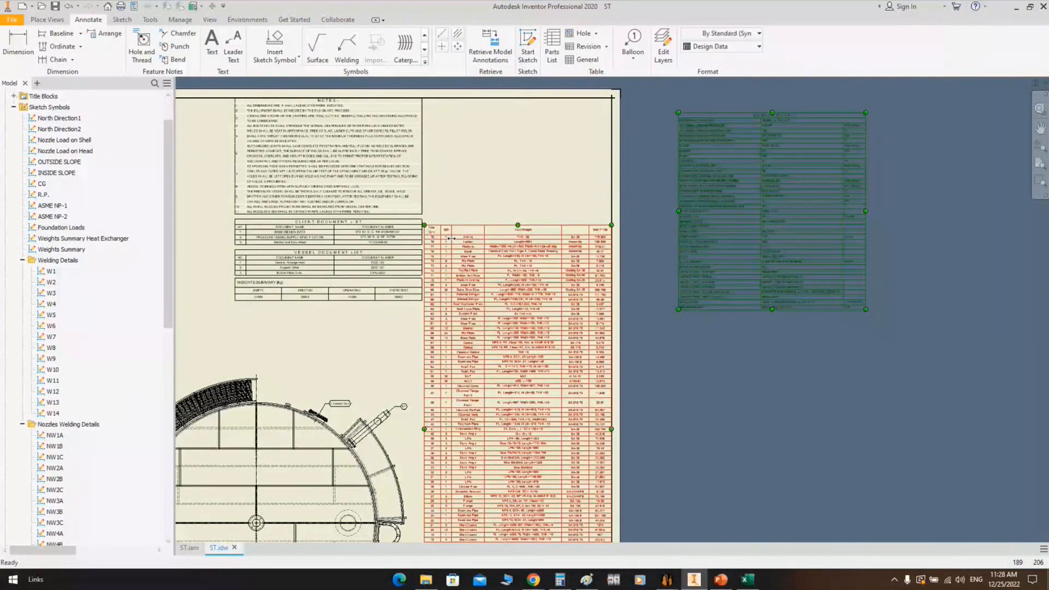
pyautogui.scroll(5, 450, 238)
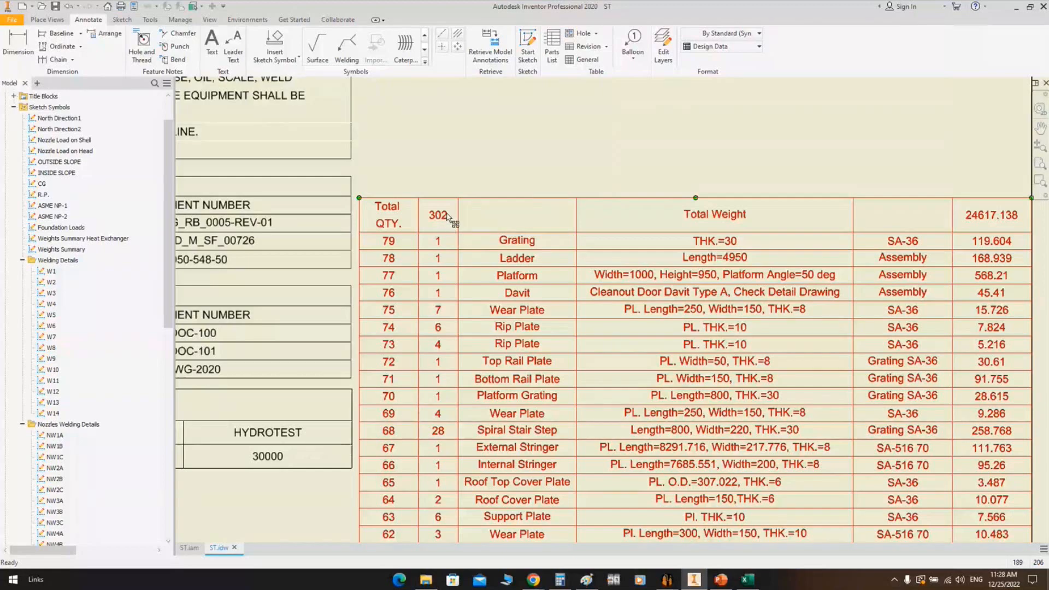
pyautogui.scroll(-6, 447, 218)
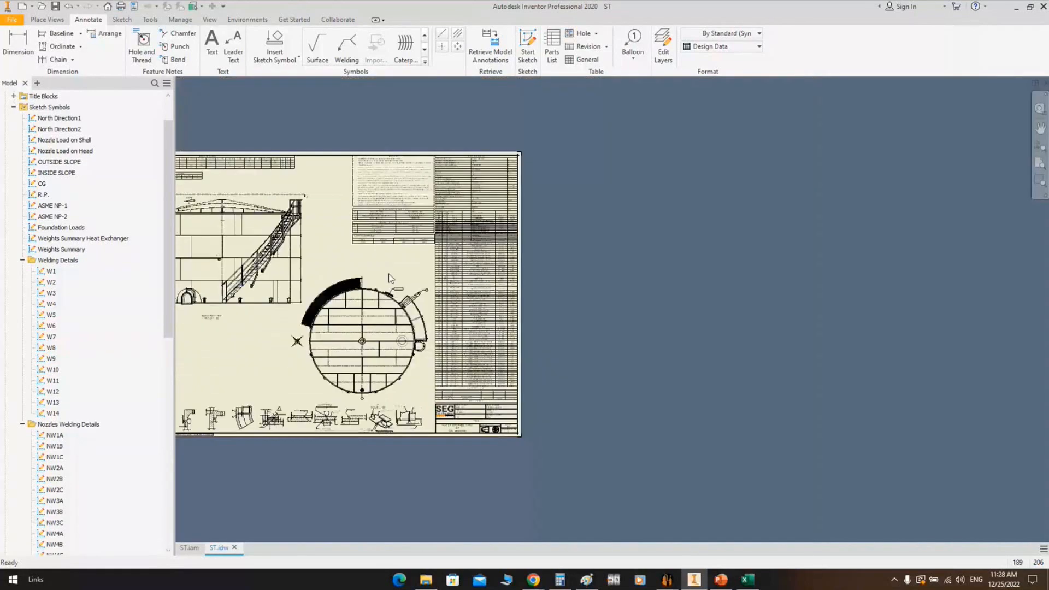
pyautogui.moveTo(388, 274); pyautogui.dragTo(645, 227, button='middle')
pyautogui.scroll(6, 387, 106)
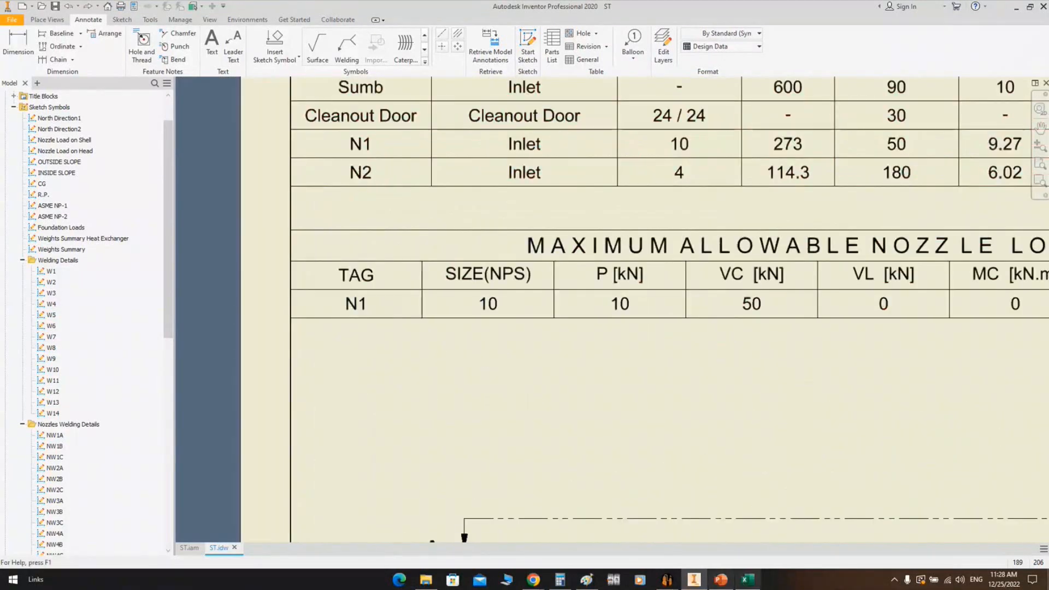
# Switch back to Static Equipment Generator's bill of materials, examine the N3-Flange entry's item number and technical characteristics, and close the table
pyautogui.moveTo(667, 579)
pyautogui.click(726, 528)
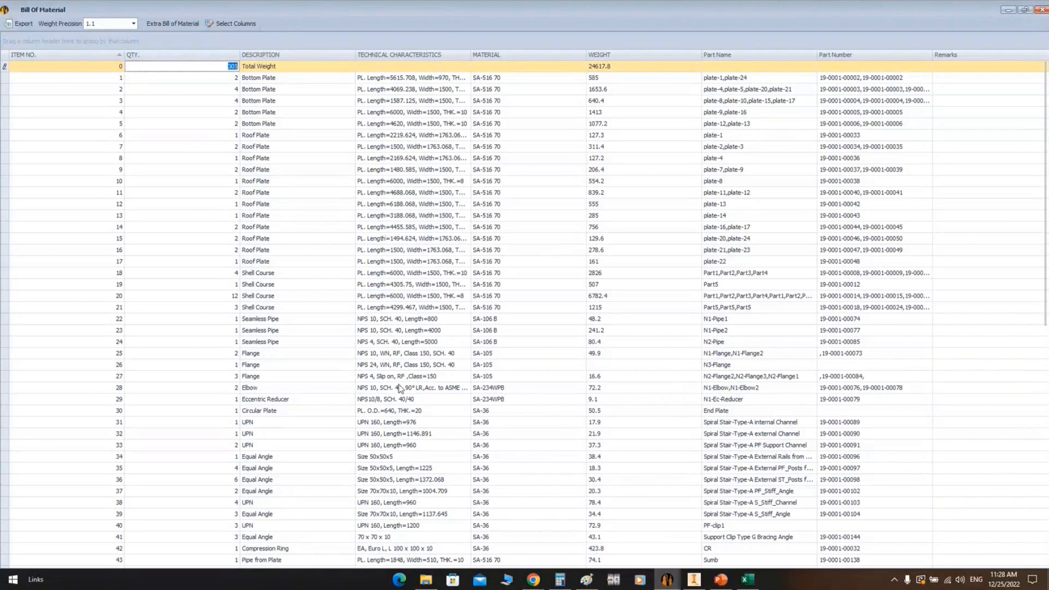
pyautogui.scroll(-2, 773, 328)
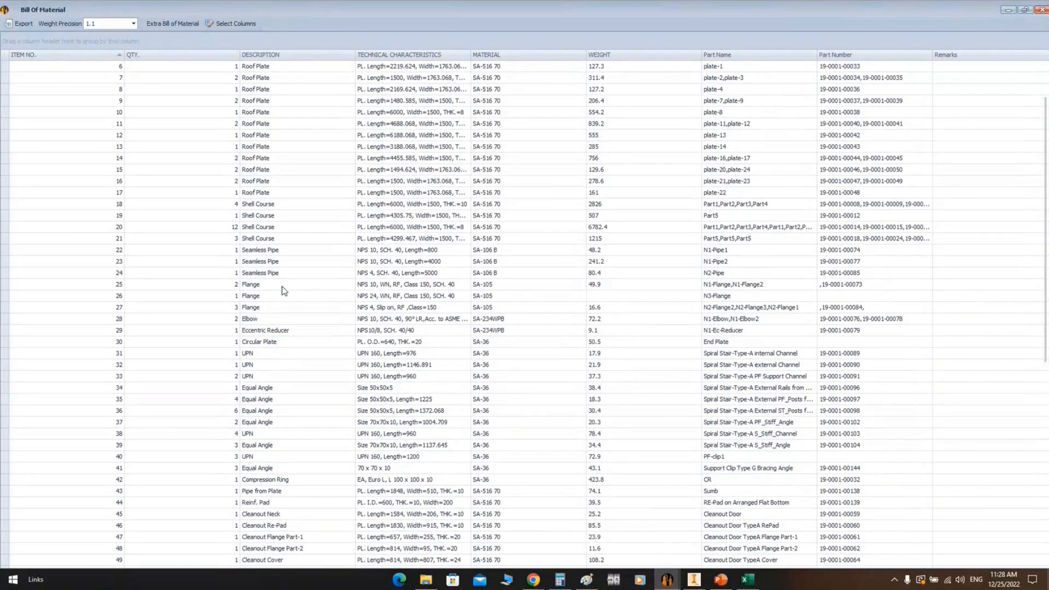
pyautogui.click(270, 296)
pyautogui.click(386, 296)
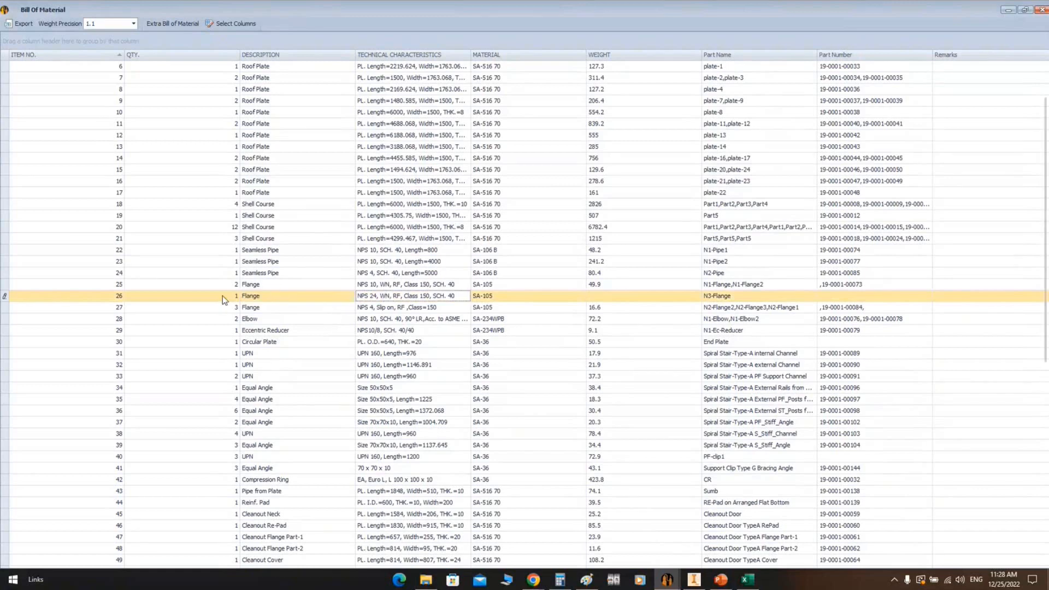
pyautogui.click(121, 297)
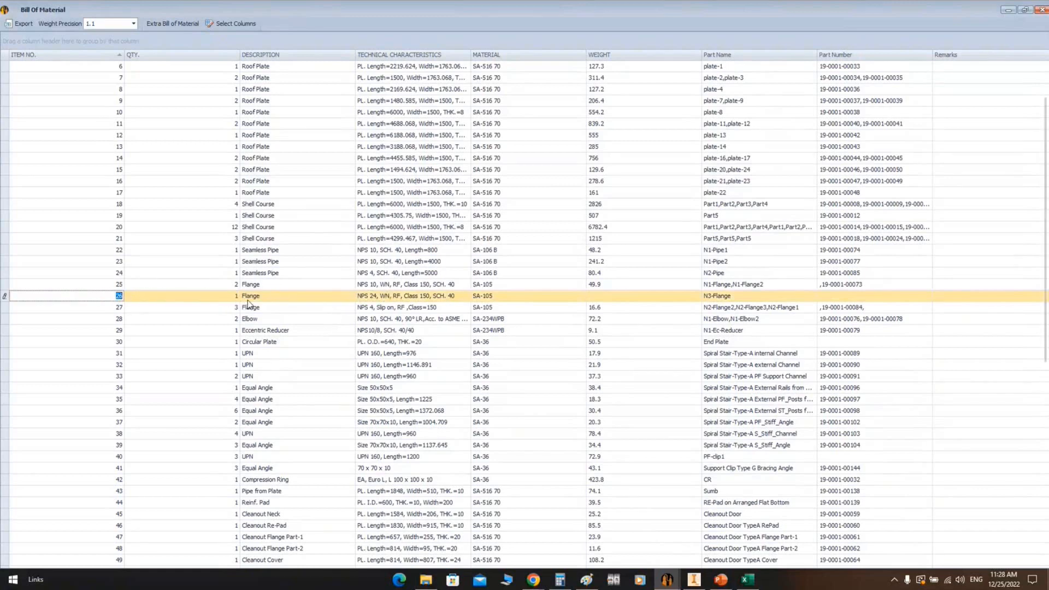
pyautogui.click(360, 297)
pyautogui.moveTo(359, 295); pyautogui.dragTo(397, 296)
pyautogui.click(398, 295)
pyautogui.click(417, 298)
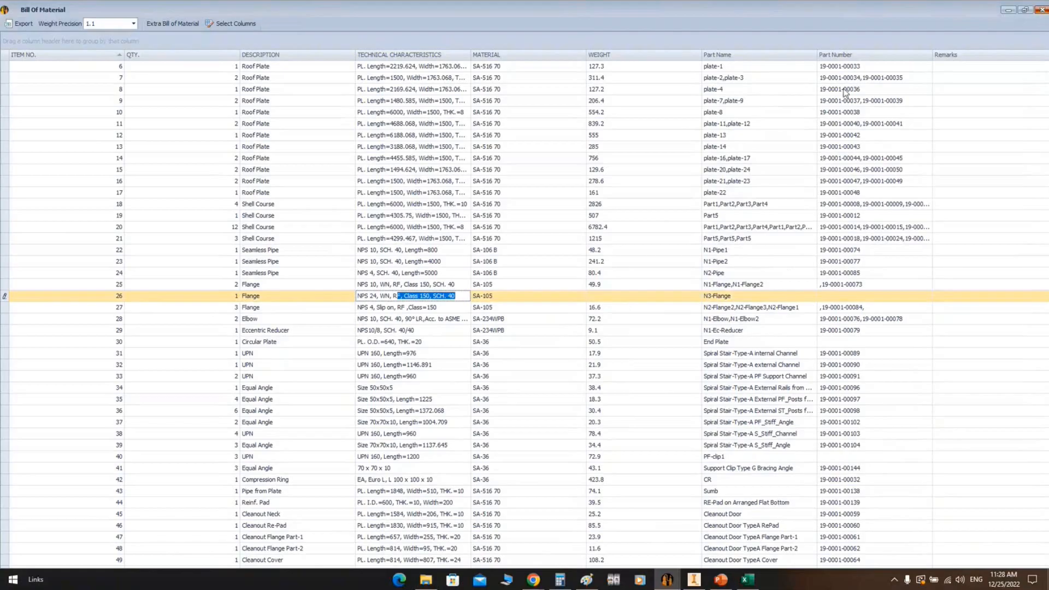
pyautogui.click(1042, 10)
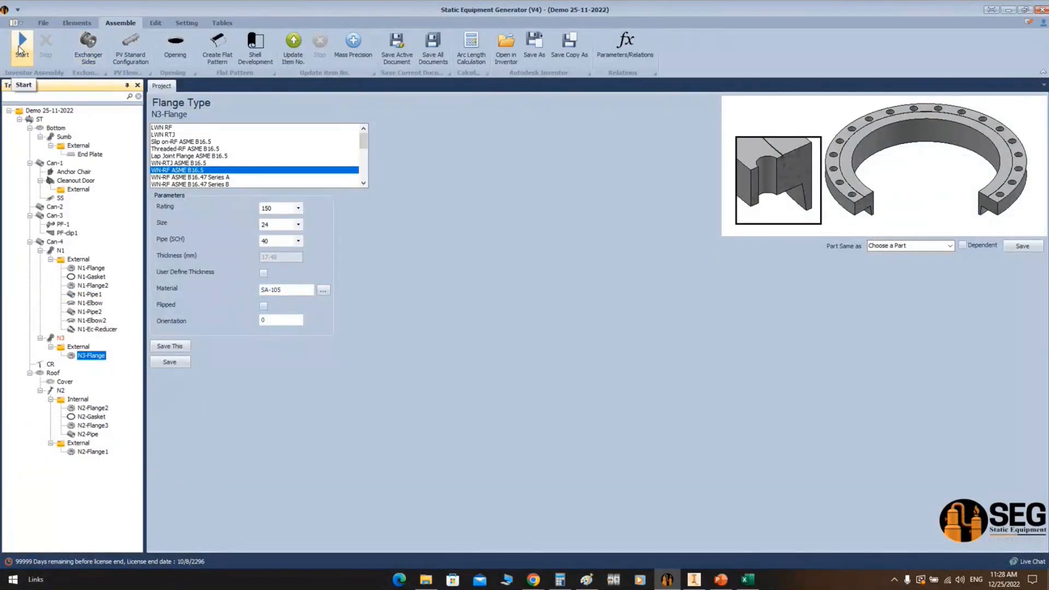
# Enable nozzle load for N3, set its P, VC and ML loads to 55, and save the load data
pyautogui.click(61, 346)
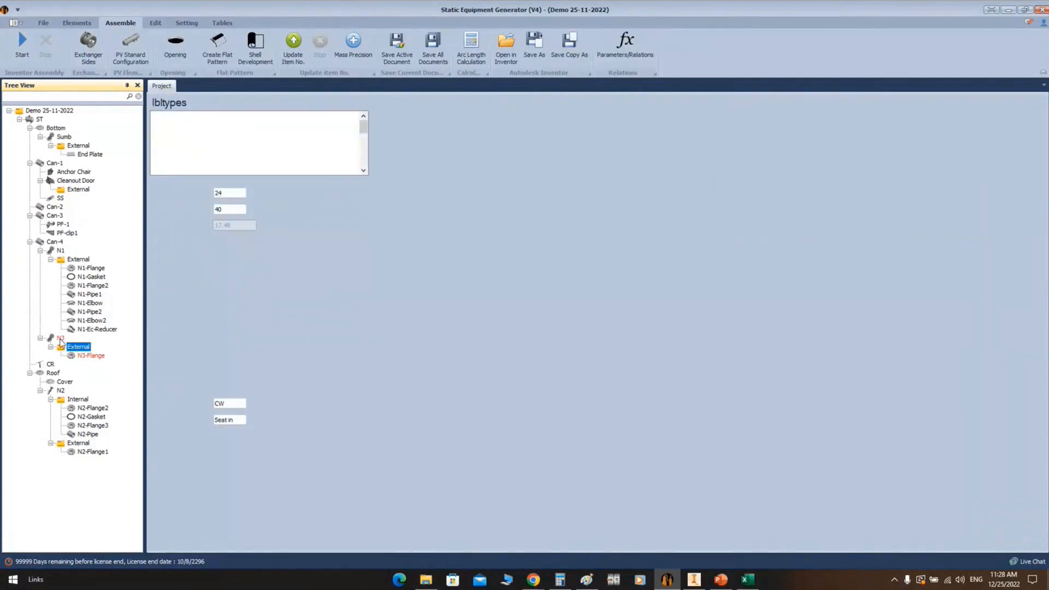
pyautogui.click(60, 338)
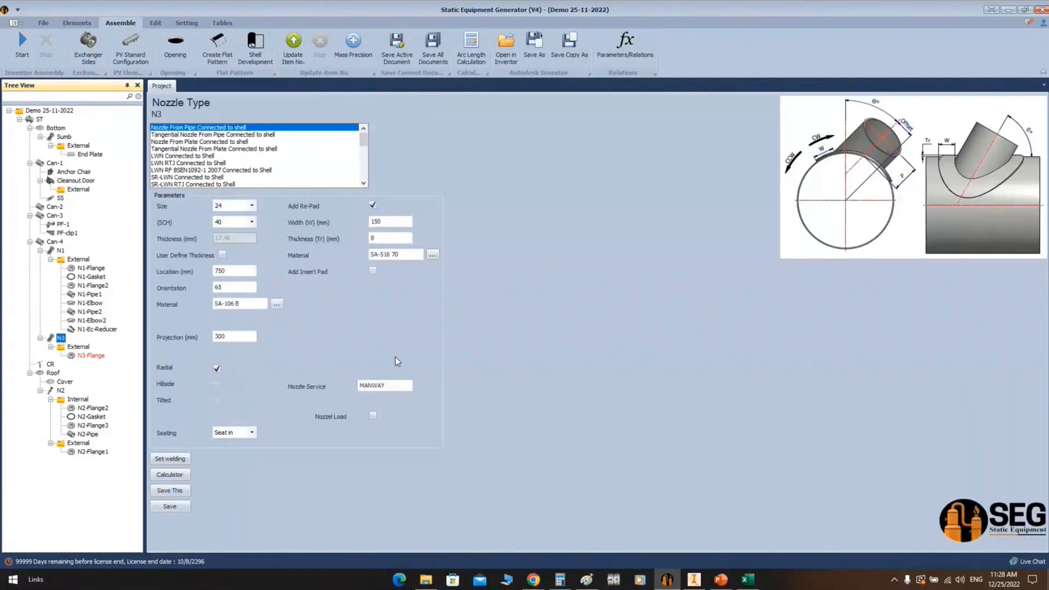
pyautogui.click(374, 416)
pyautogui.click(391, 434)
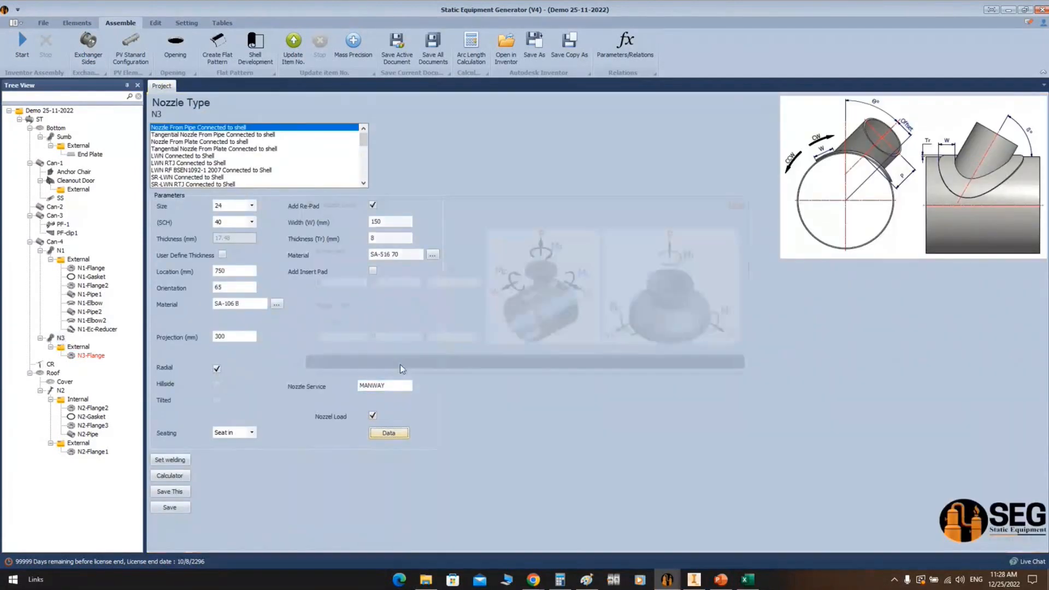
pyautogui.write('55')
pyautogui.press('Tab')
pyautogui.write('55')
pyautogui.click(316, 216)
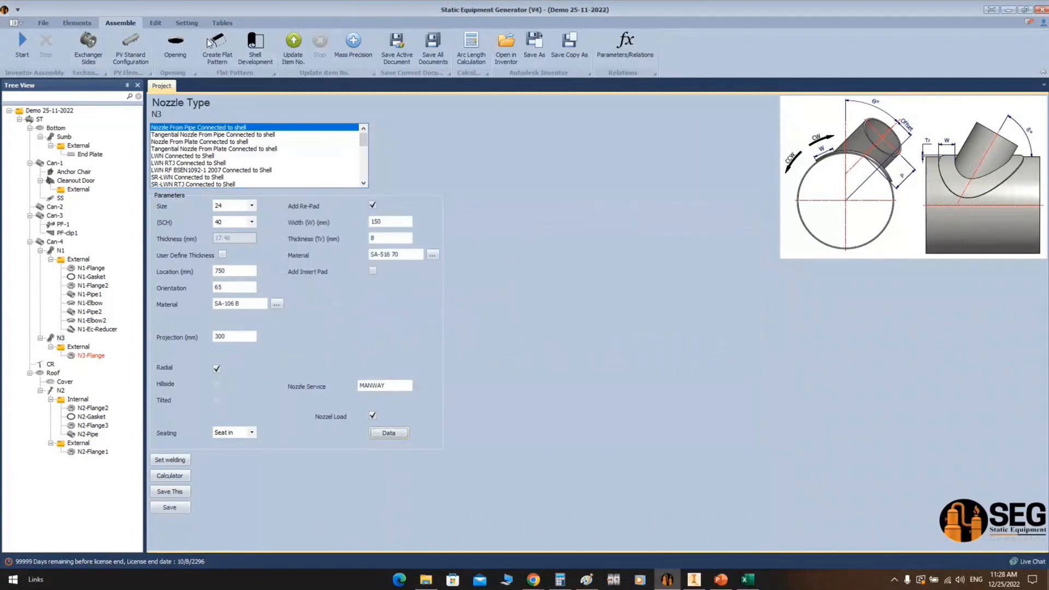
# Examine the N3 MANWAY row in the nozzle table and close the table
pyautogui.click(220, 23)
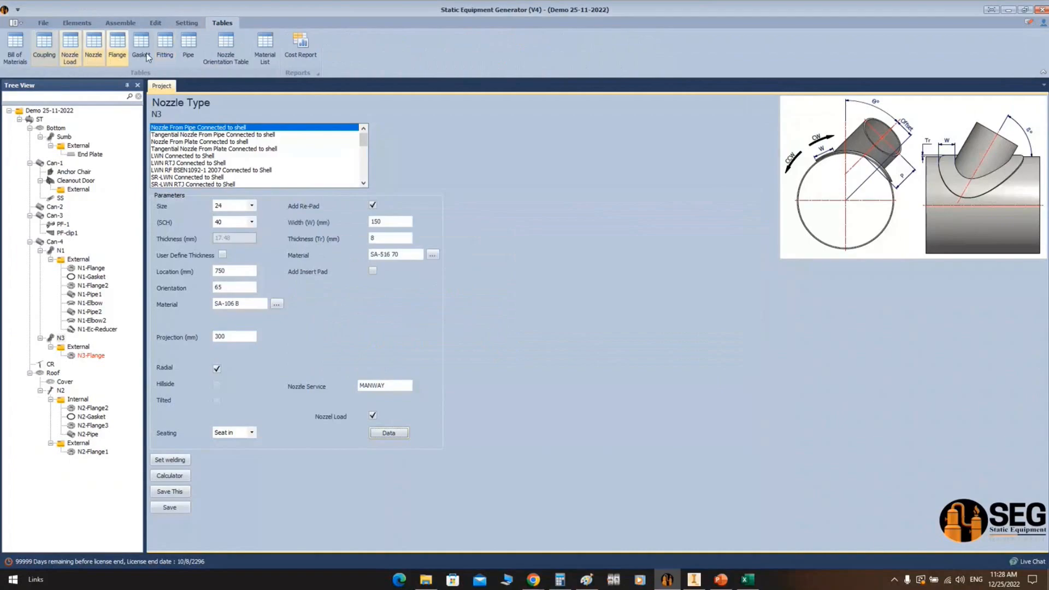
pyautogui.click(92, 45)
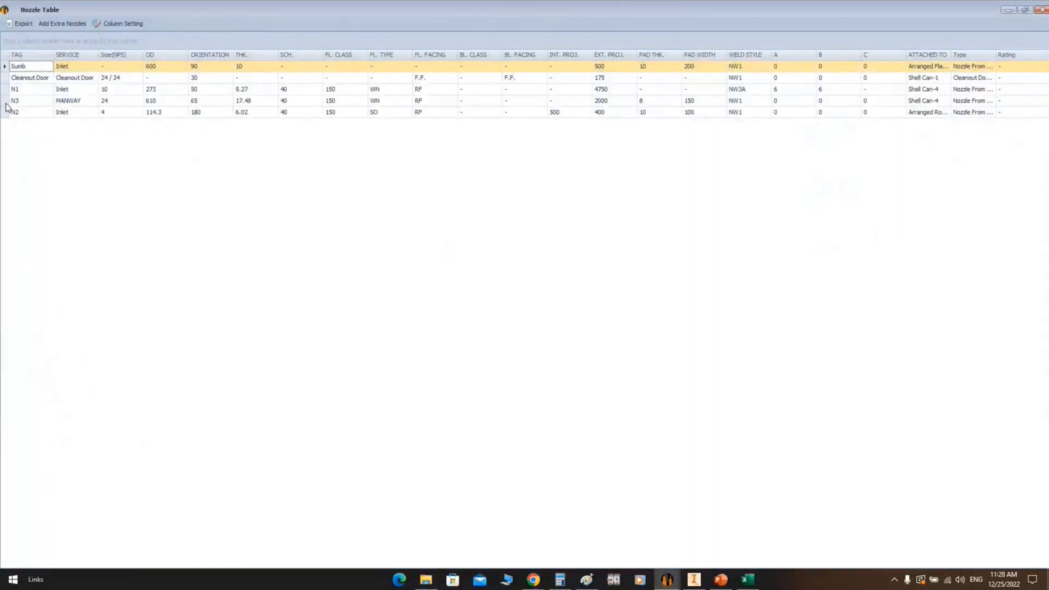
pyautogui.click(5, 102)
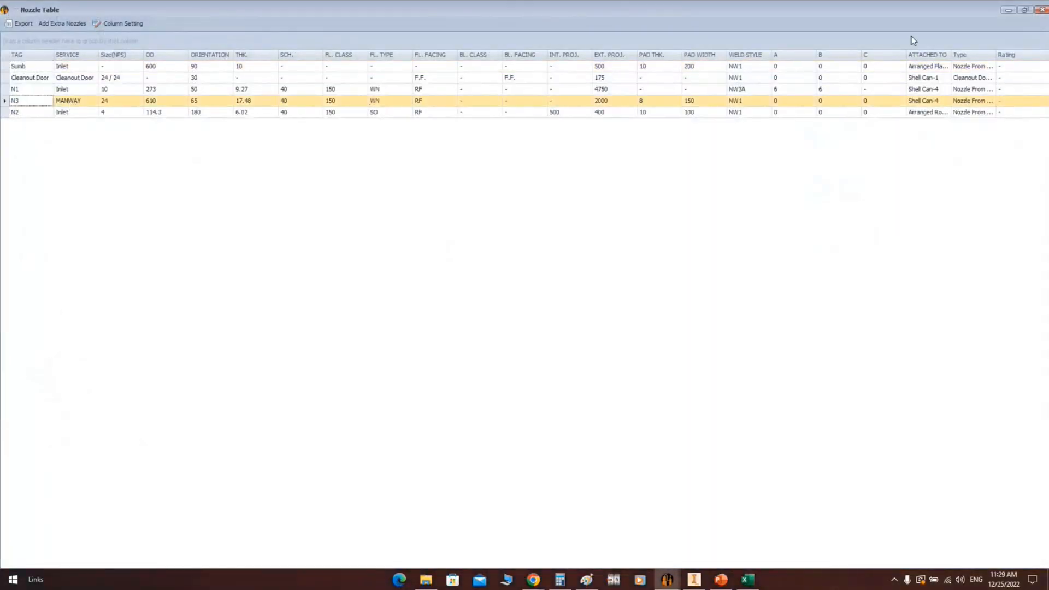
pyautogui.click(1040, 13)
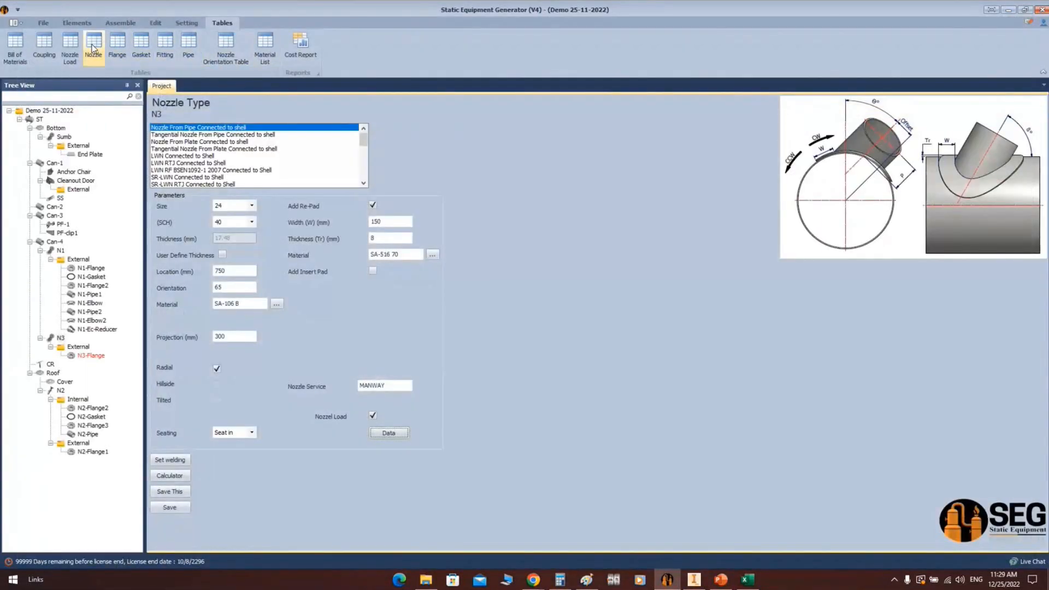
# Check N3's loads in the shell nozzle loads table and close it
pyautogui.click(77, 48)
pyautogui.click(286, 254)
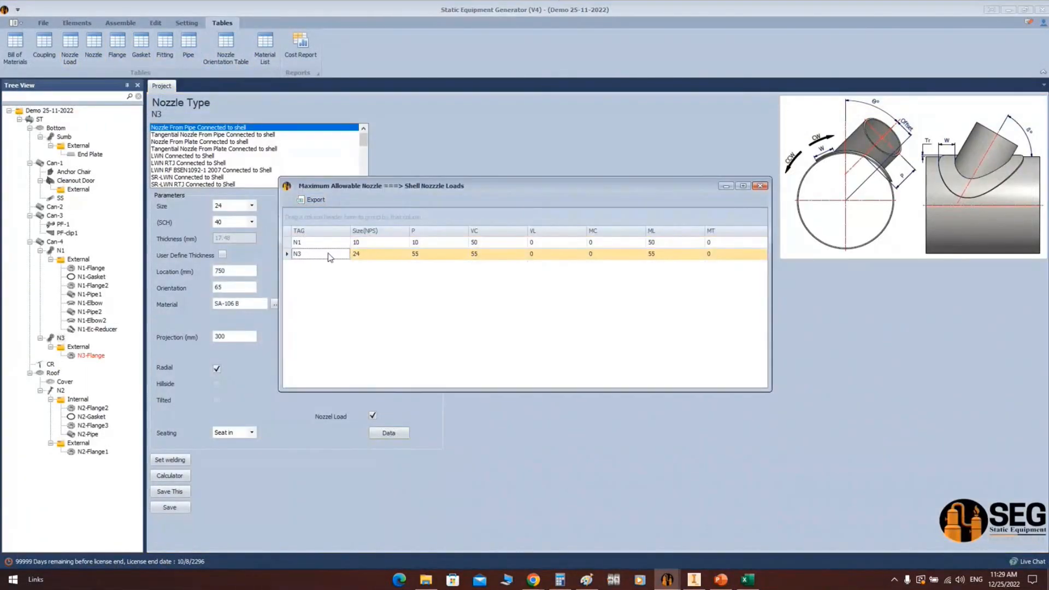
pyautogui.click(761, 186)
# Start the Inventor assembly build to add nozzle N3 and its flange to the tank model
pyautogui.click(120, 22)
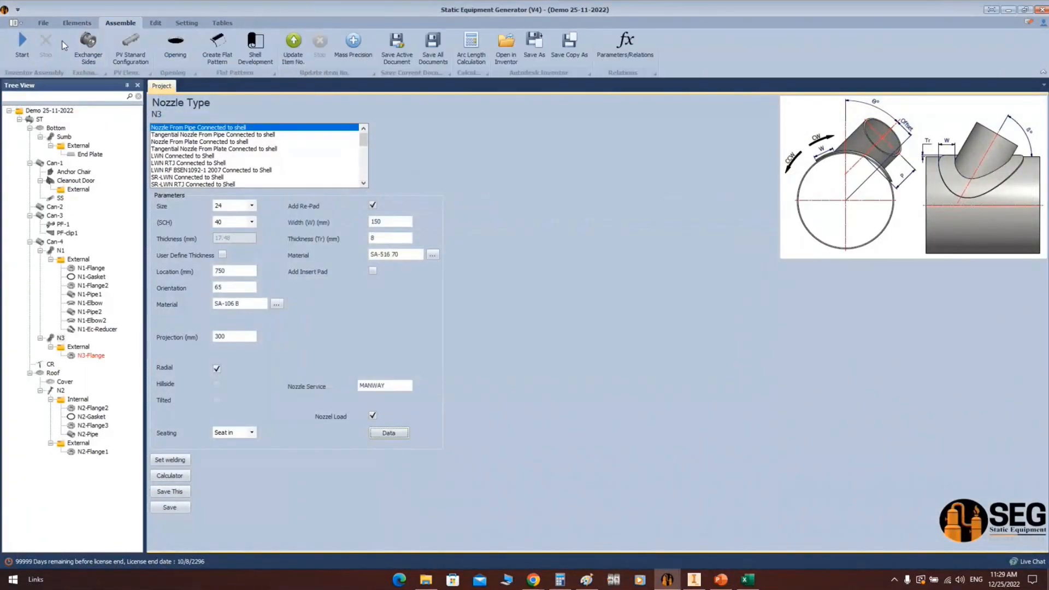
pyautogui.click(16, 48)
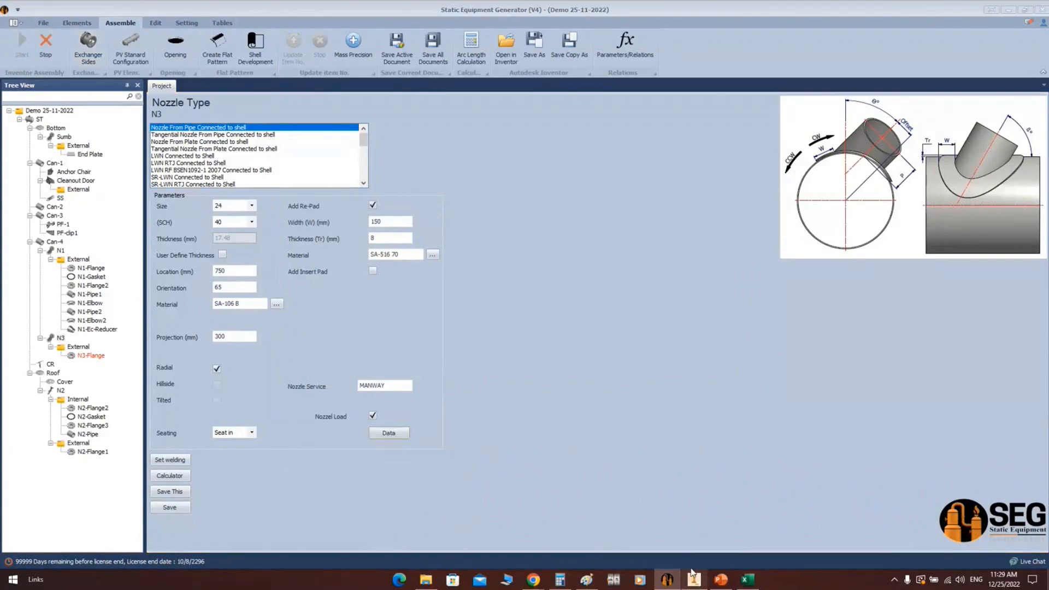
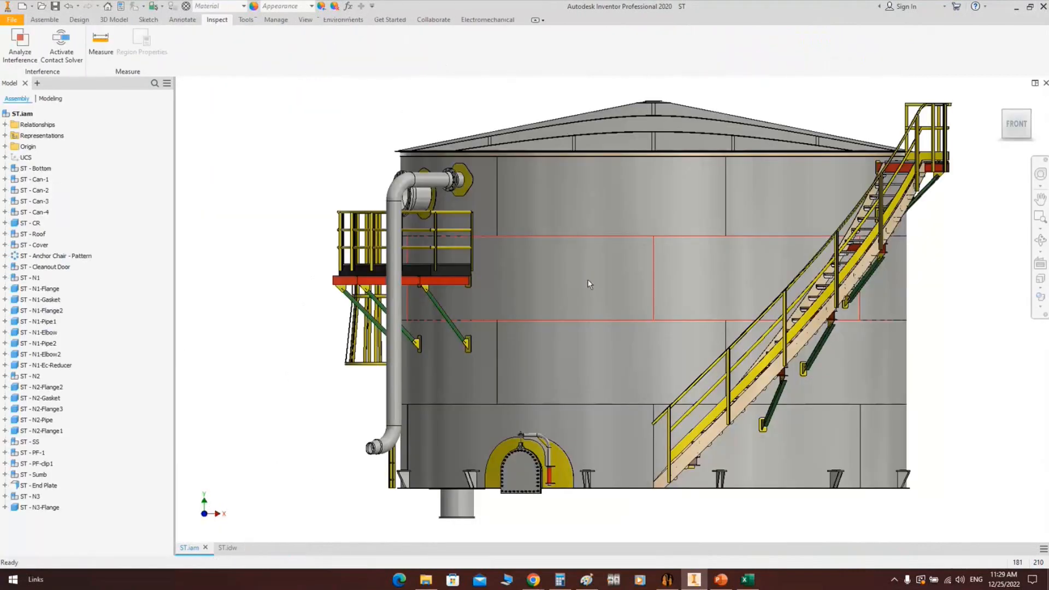
# Inspect the new N3 nozzle and its flange above the platform on the tank model
pyautogui.click(1040, 239)
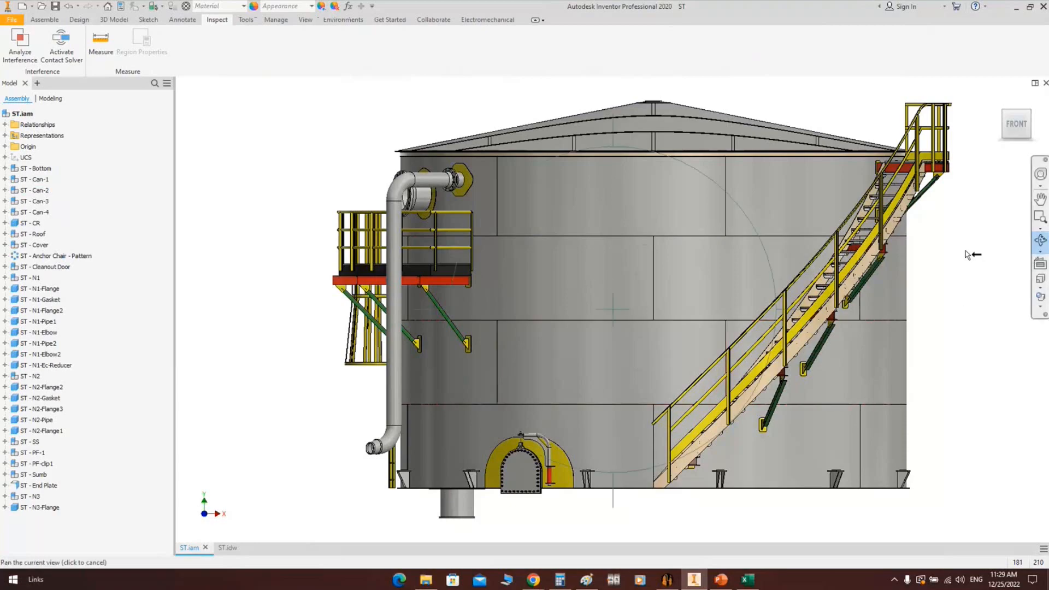
pyautogui.moveTo(479, 278); pyautogui.dragTo(541, 305)
pyautogui.scroll(-3, 628, 256)
pyautogui.moveTo(664, 284); pyautogui.dragTo(616, 276)
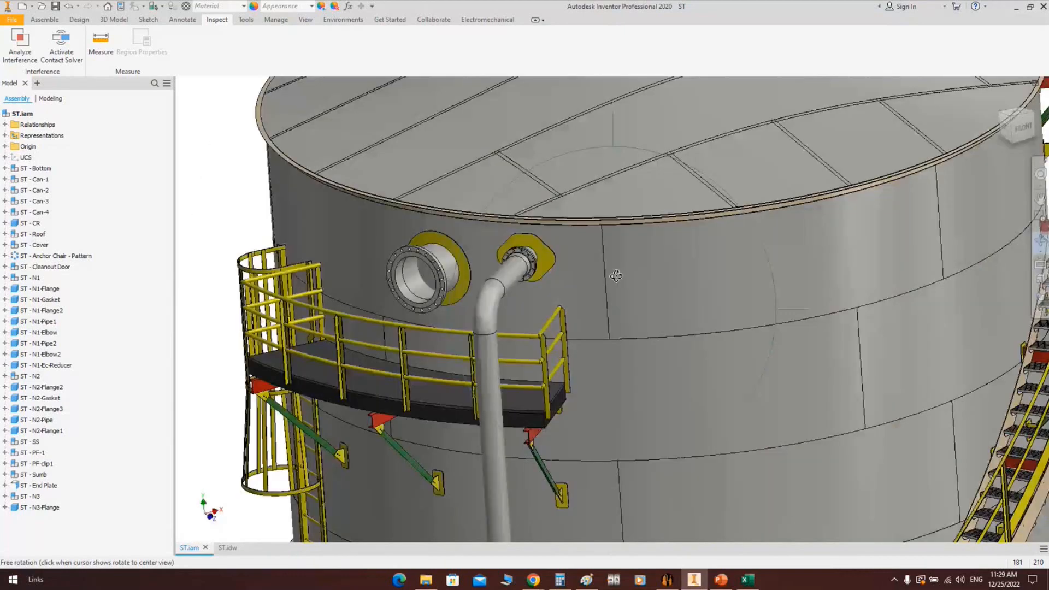
pyautogui.press('Escape')
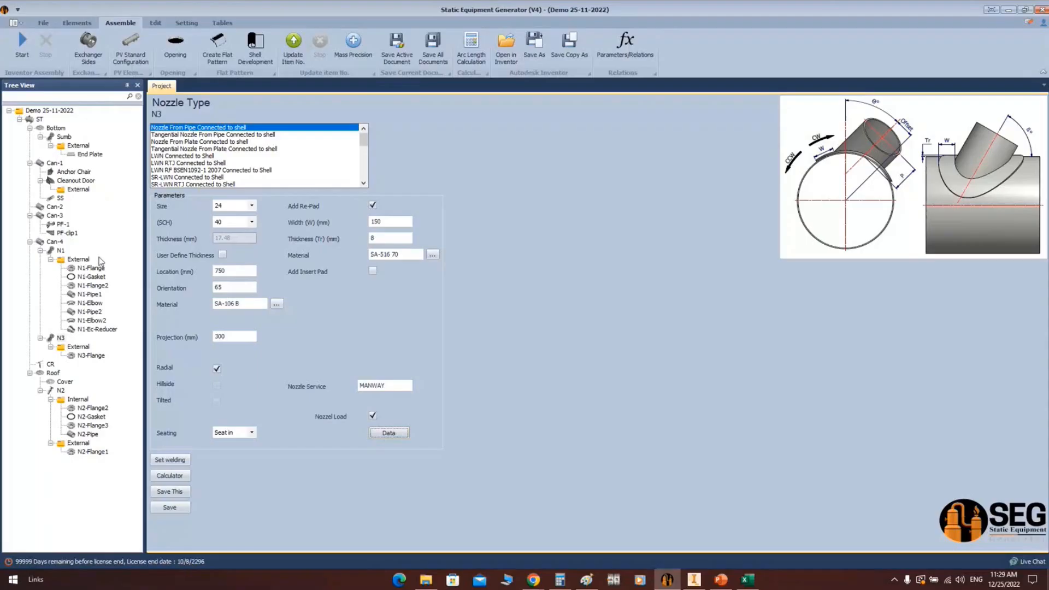
# Change the type of N3-Flange to API 650 Plate Flange
pyautogui.click(89, 355)
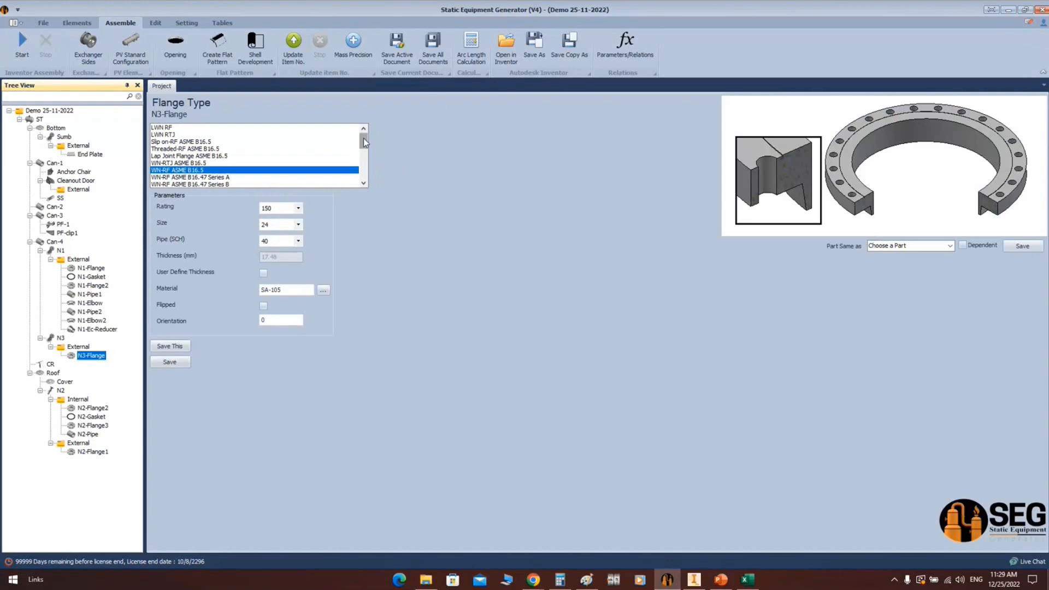
pyautogui.click(167, 129)
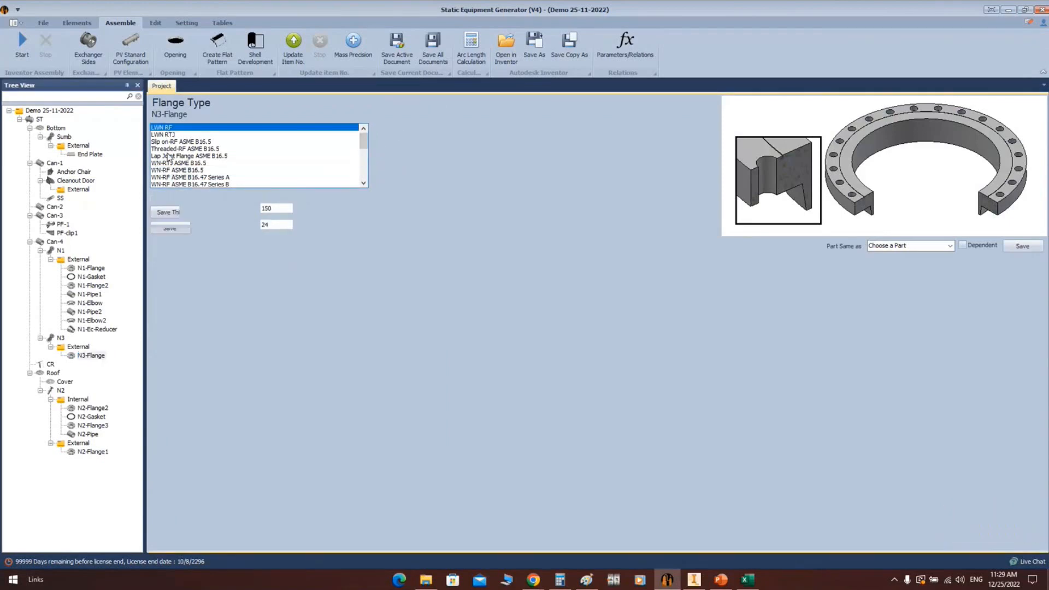
pyautogui.click(169, 135)
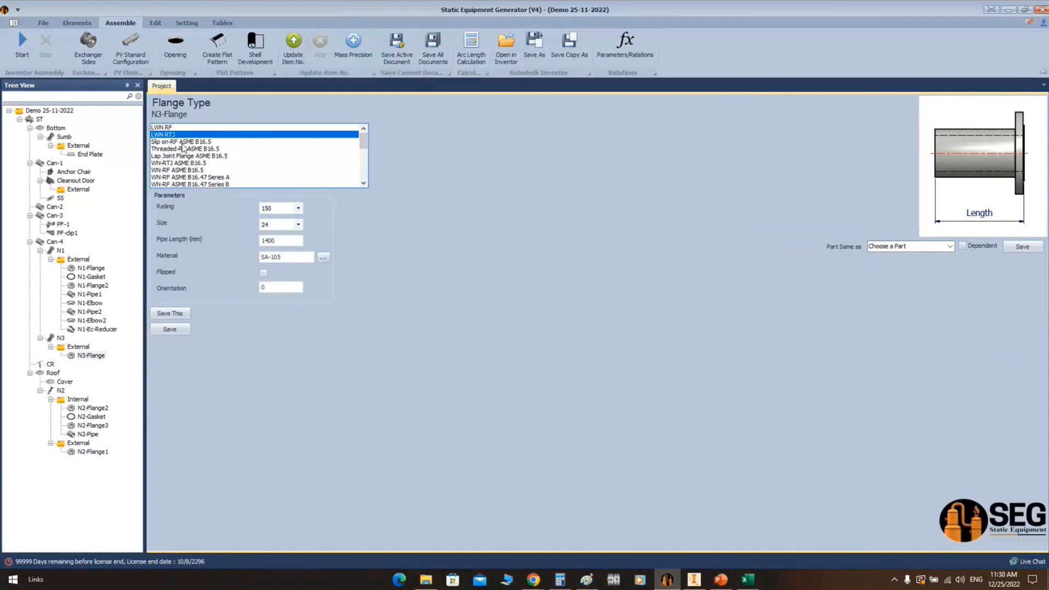
pyautogui.click(175, 143)
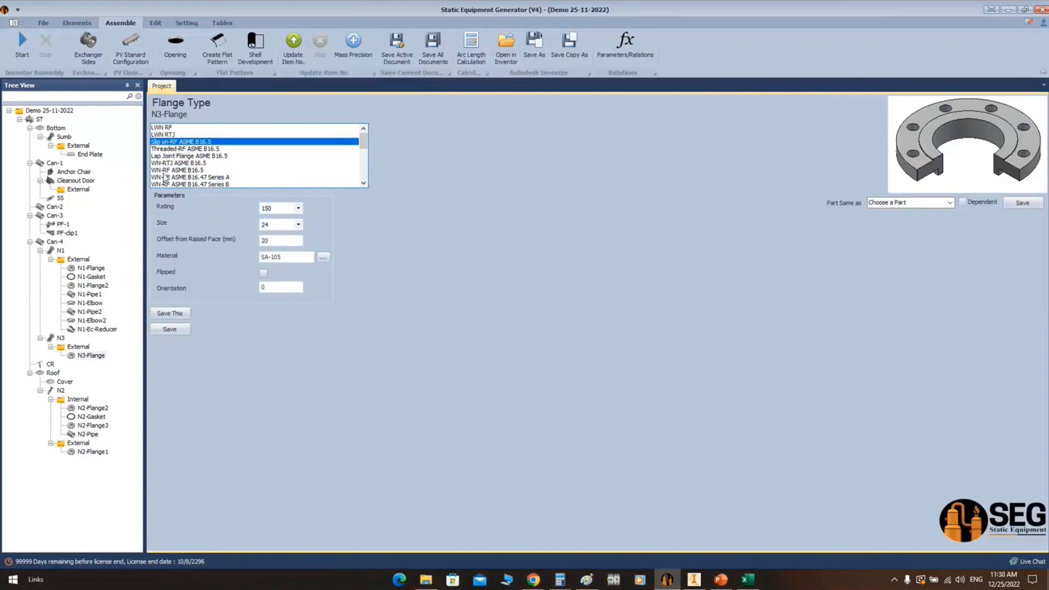
pyautogui.scroll(-3, 366, 155)
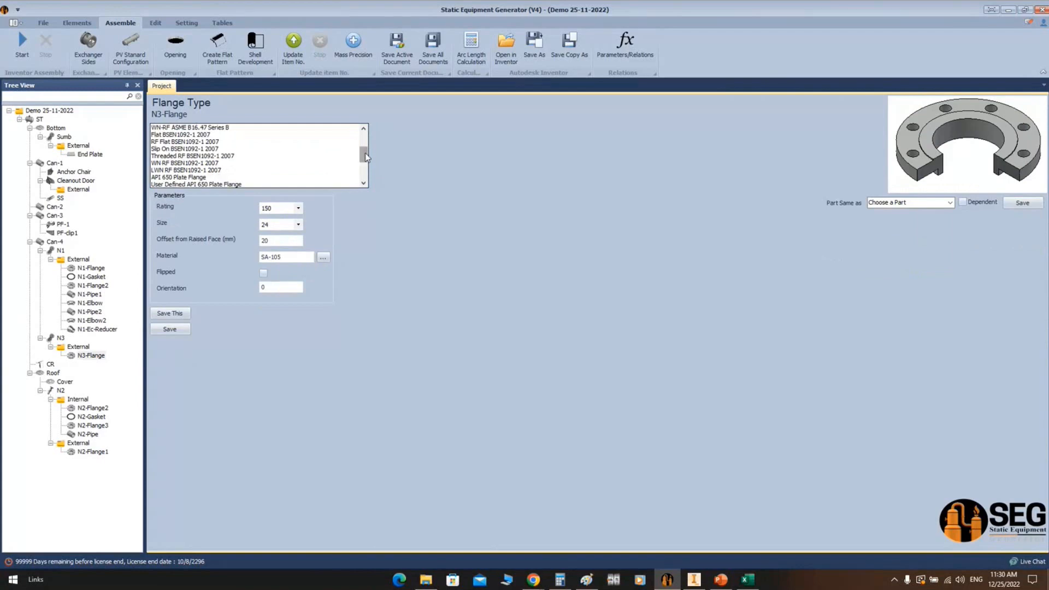
pyautogui.scroll(-2, 366, 159)
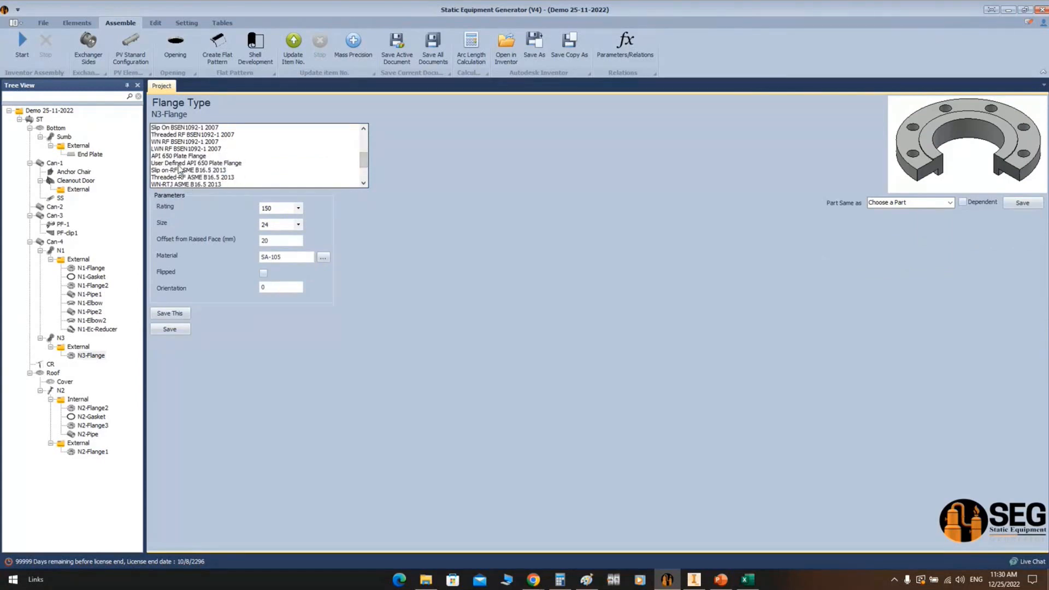
pyautogui.click(162, 156)
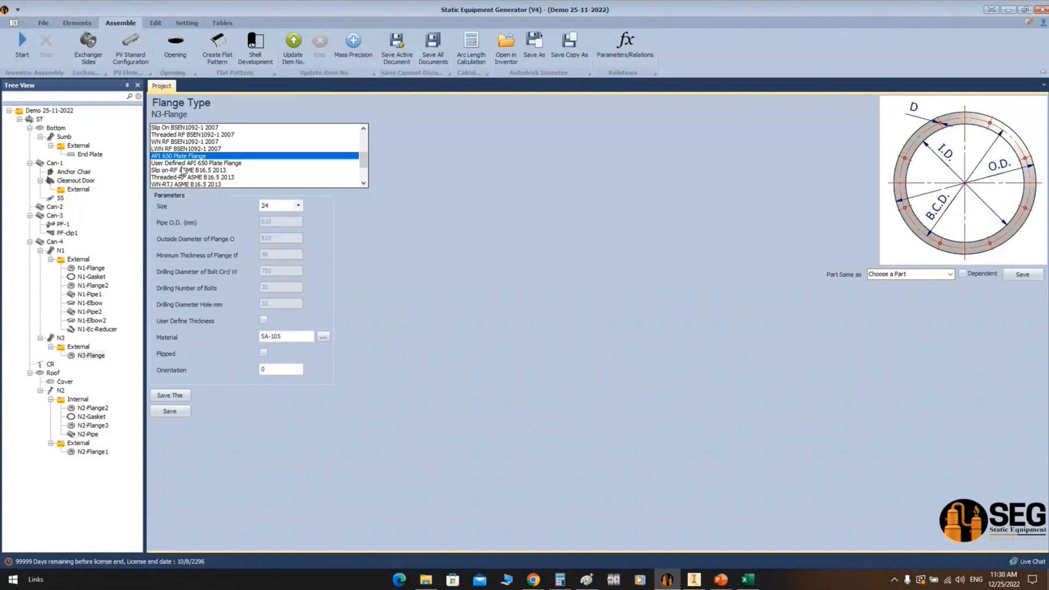
pyautogui.click(184, 163)
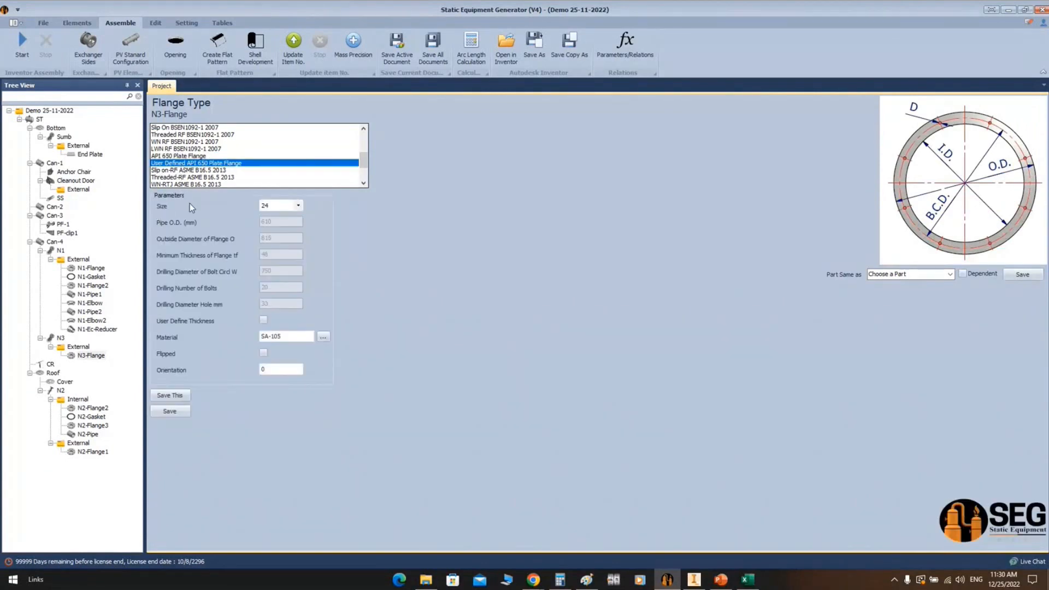
pyautogui.click(188, 157)
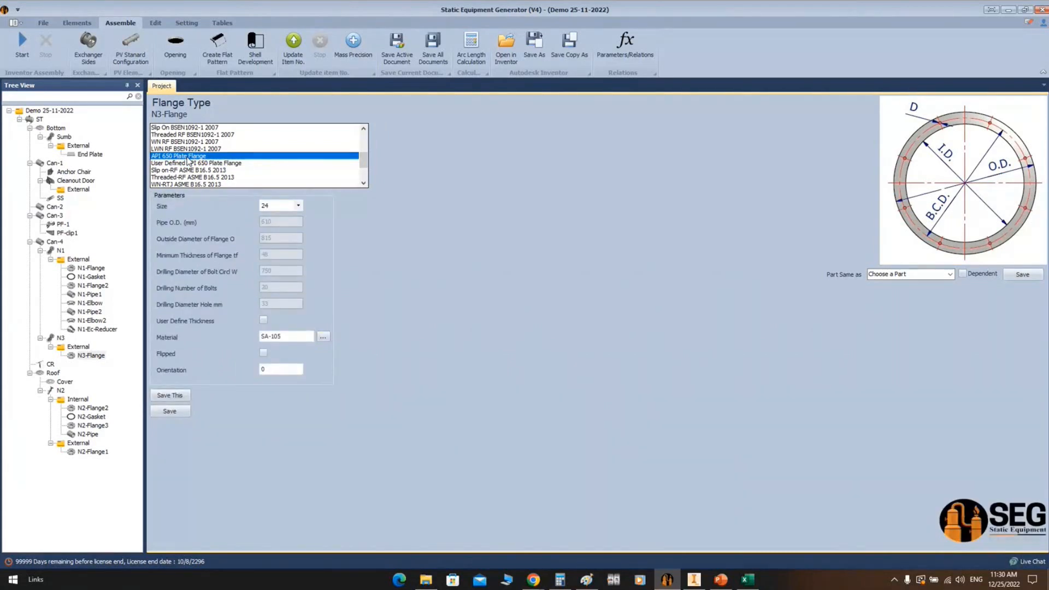
# Enable the user-defined thickness for N3-Flange, set its minimum thickness to 10 mm, save it, and start the assembly build
pyautogui.click(299, 207)
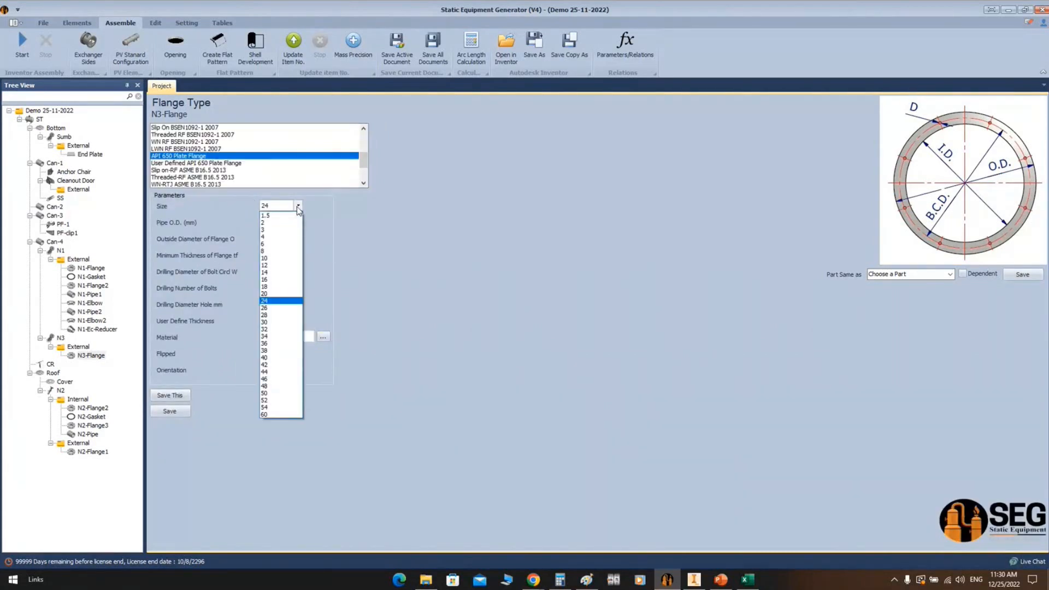
pyautogui.click(296, 208)
pyautogui.click(266, 318)
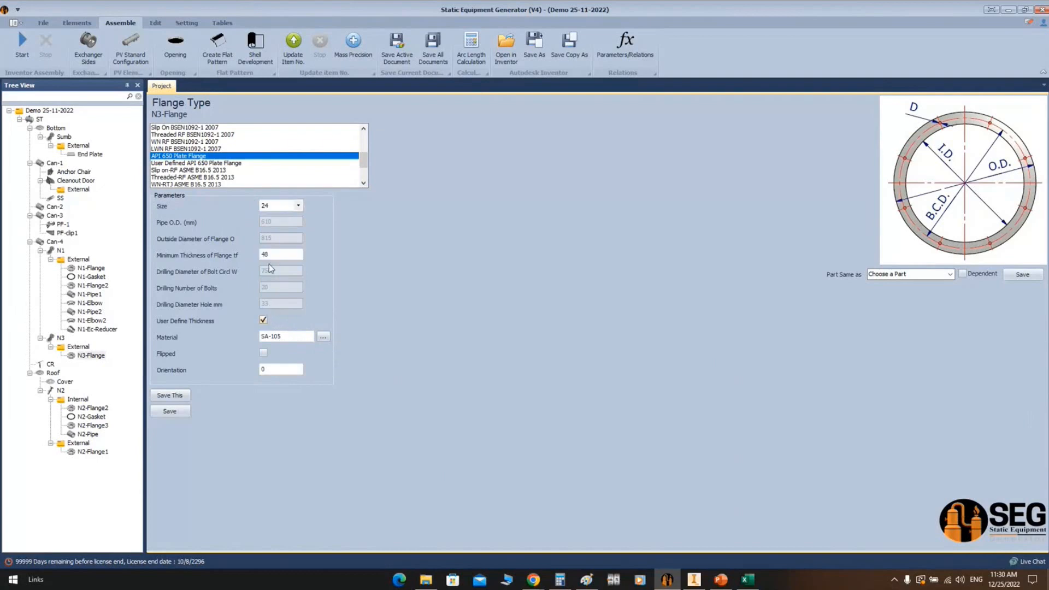
pyautogui.doubleClick(268, 255)
pyautogui.write('10')
pyautogui.click(169, 411)
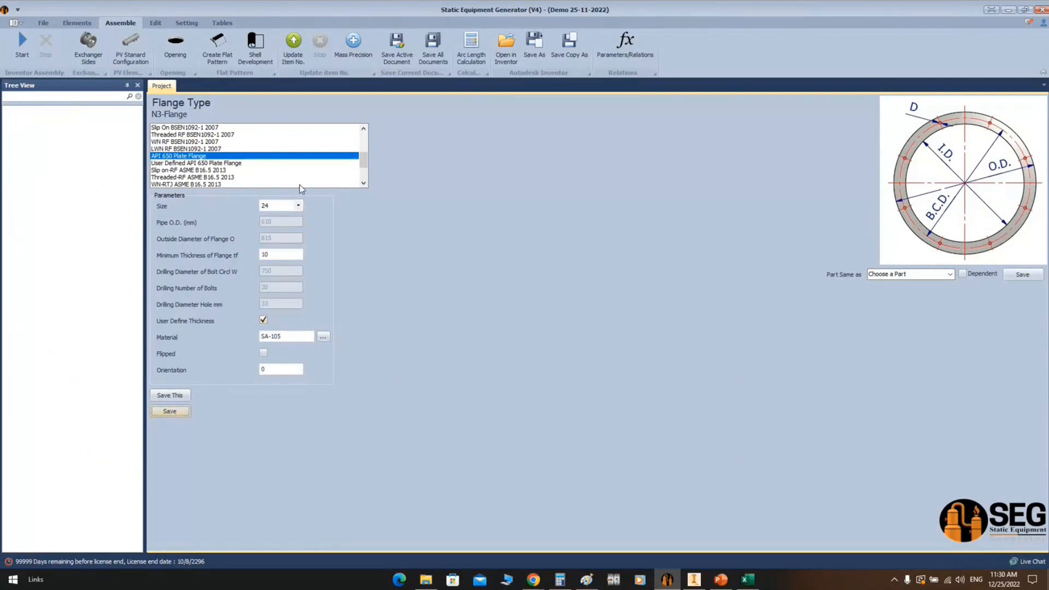
pyautogui.click(22, 44)
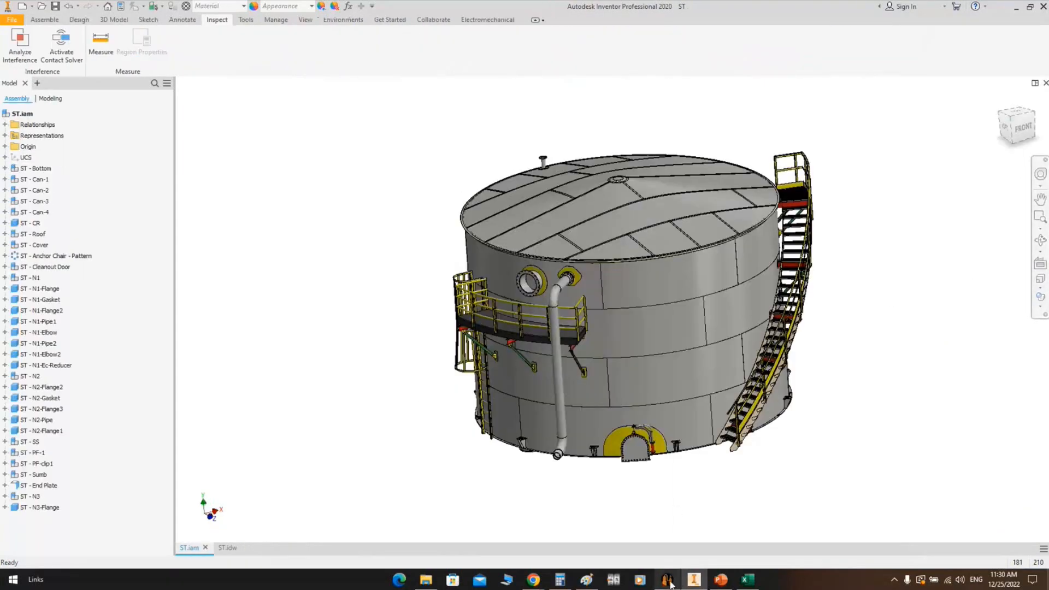
# Switch to Static Equipment Generator and look at the elements available for N1's External group, including Flange
pyautogui.click(668, 581)
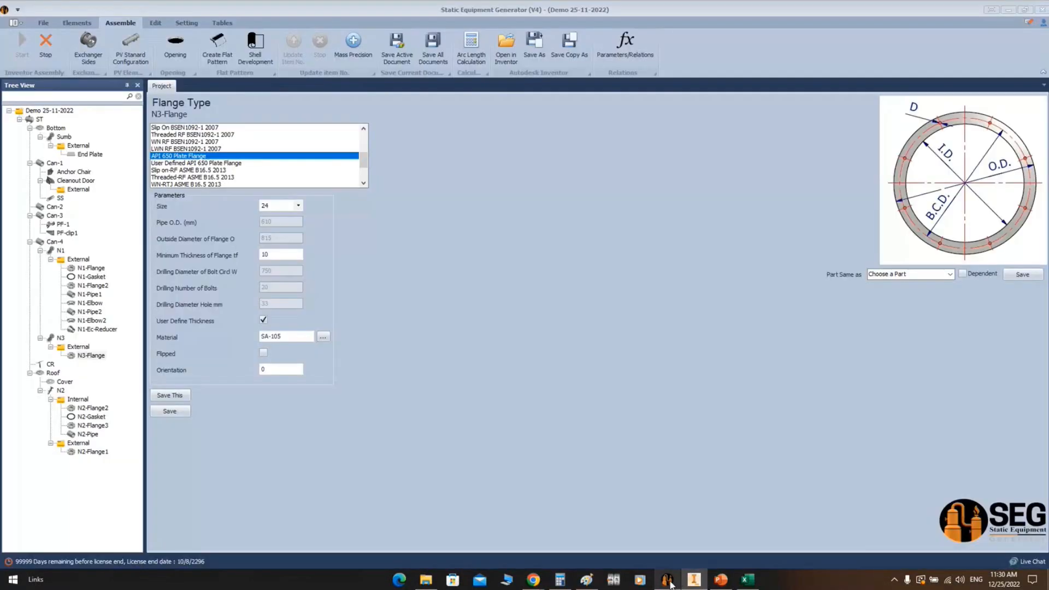
pyautogui.click(77, 259)
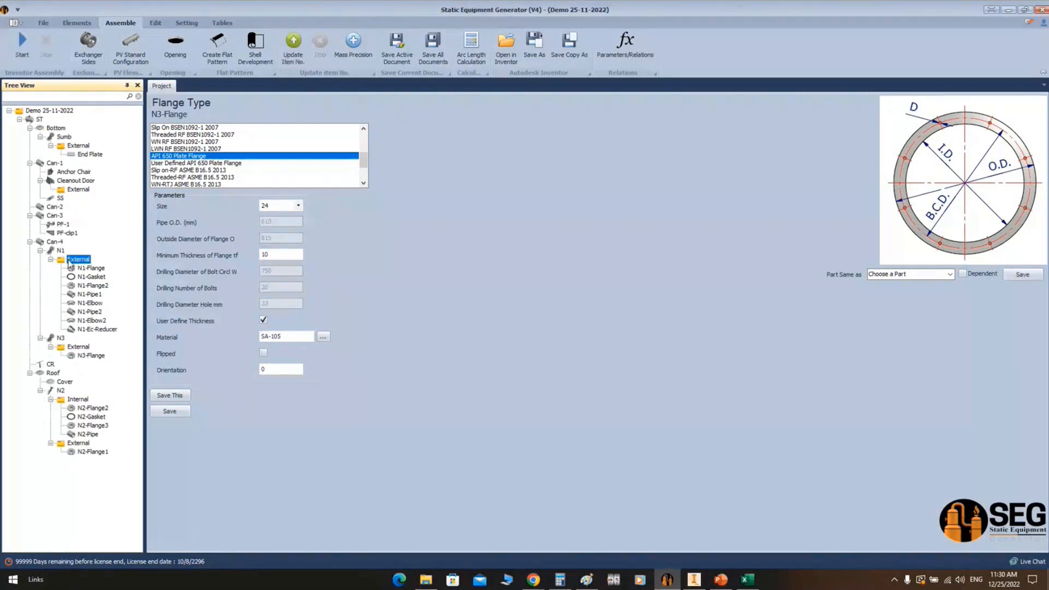
pyautogui.click(77, 22)
pyautogui.click(161, 44)
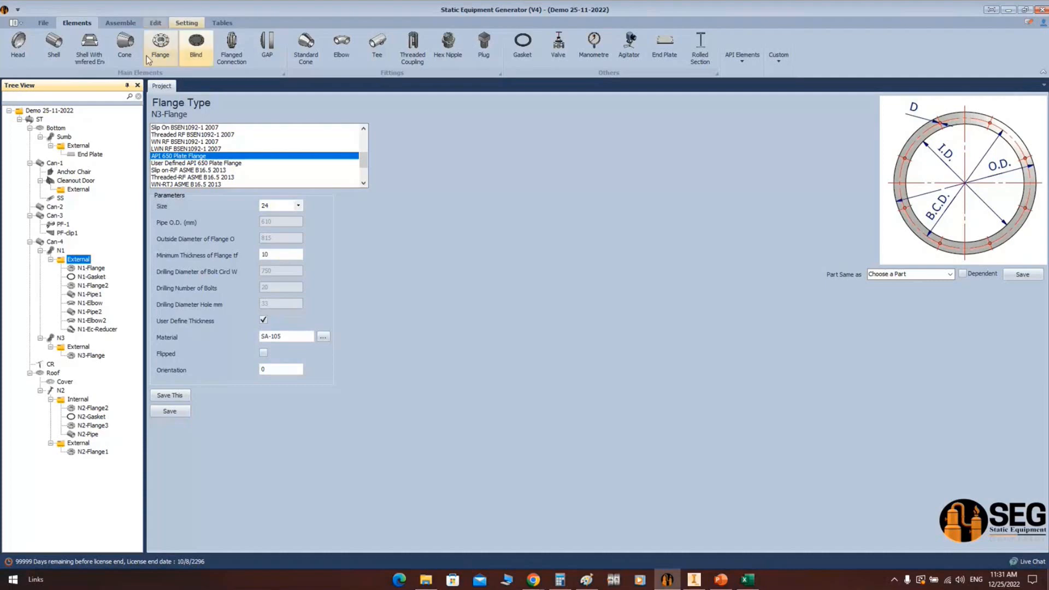
pyautogui.click(169, 59)
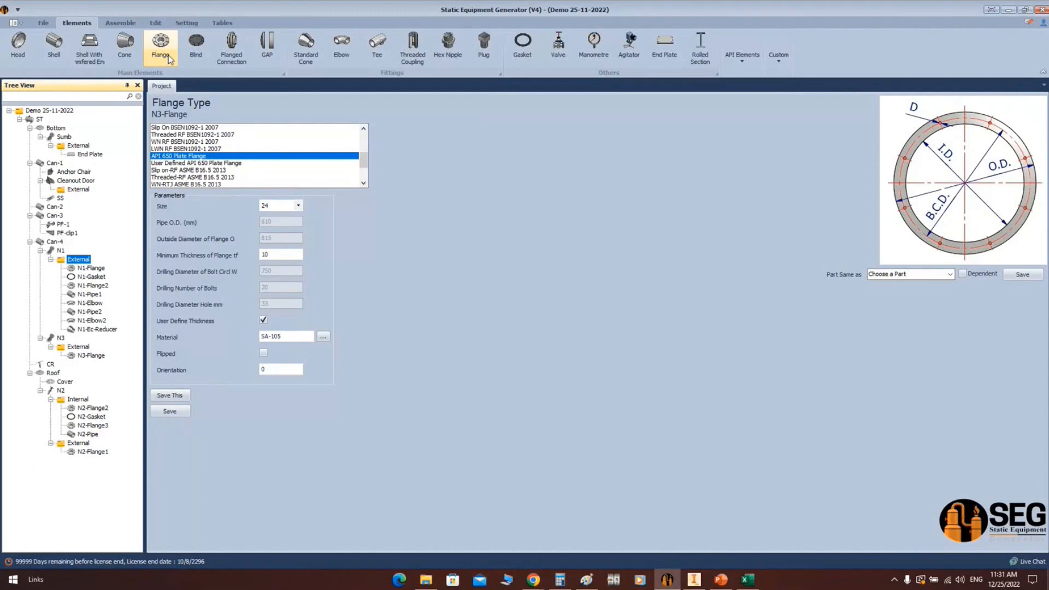
# Switch to Inventor and examine the rebuilt N3 plate flange and the neighbouring N1 piping up close
pyautogui.click(691, 579)
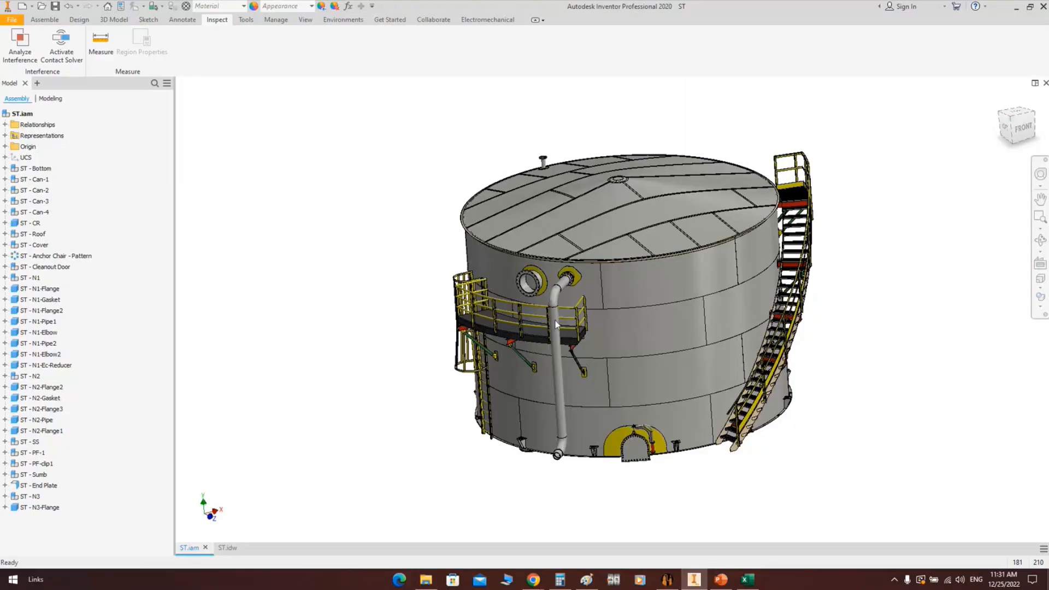
pyautogui.scroll(5, 554, 300)
pyautogui.click(1040, 240)
pyautogui.moveTo(867, 246); pyautogui.dragTo(503, 346)
pyautogui.scroll(4, 527, 204)
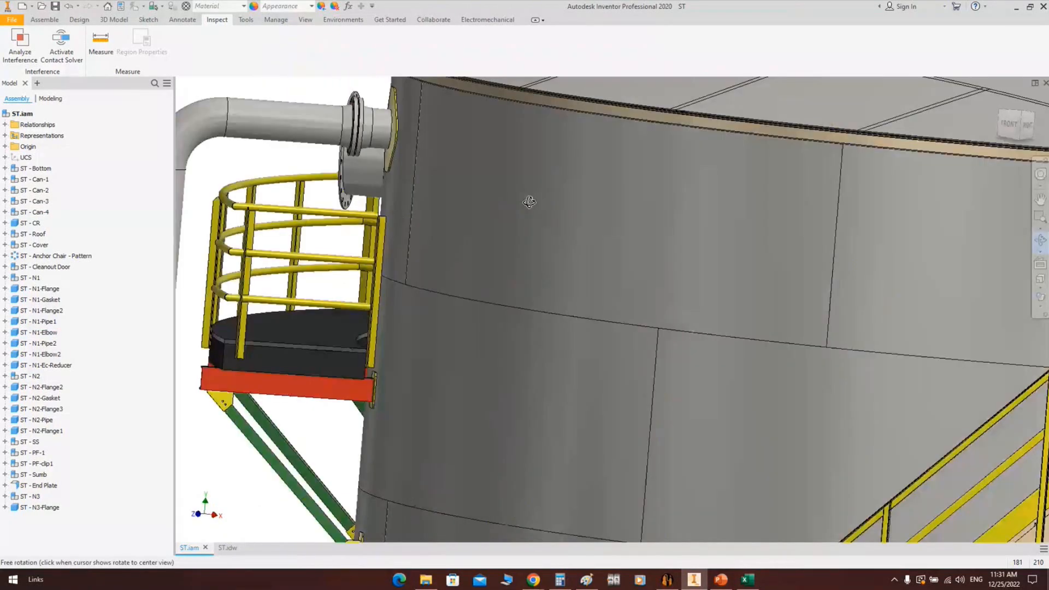
pyautogui.moveTo(530, 202); pyautogui.dragTo(578, 208)
pyautogui.moveTo(606, 240); pyautogui.dragTo(610, 237)
pyautogui.rightClick(566, 201)
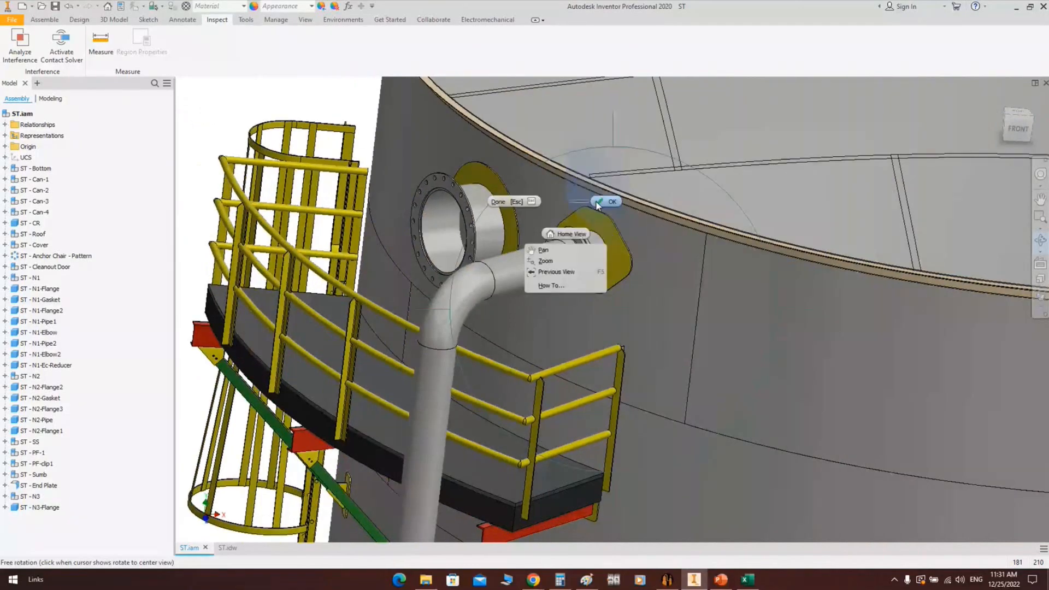
pyautogui.click(597, 202)
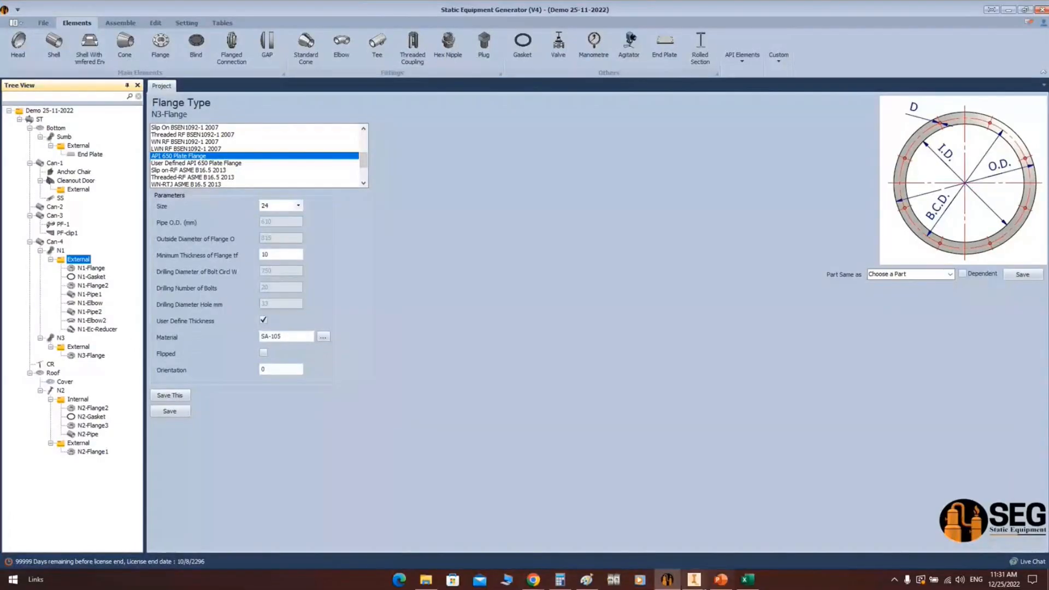
# In ST's drawing settings, exclude Notes, Welding Details, Client Document List and Vessel Document List, enable automatic table updates, and create the drawing
pyautogui.click(38, 119)
pyautogui.rightClick(35, 121)
pyautogui.moveTo(82, 144)
pyautogui.click(224, 159)
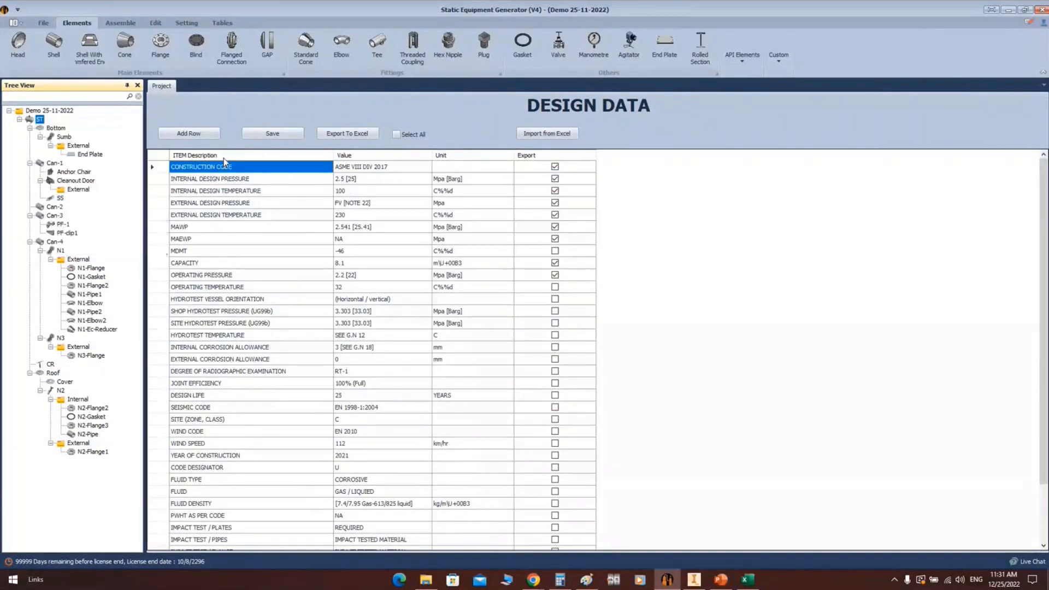
pyautogui.click(511, 208)
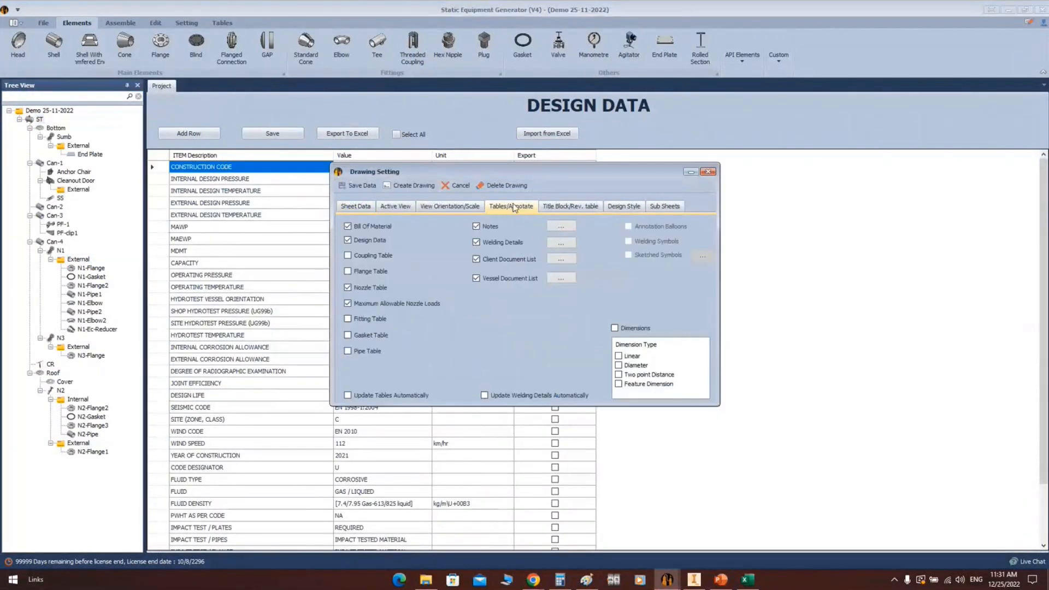
pyautogui.click(476, 278)
pyautogui.click(476, 259)
pyautogui.click(476, 242)
pyautogui.click(477, 226)
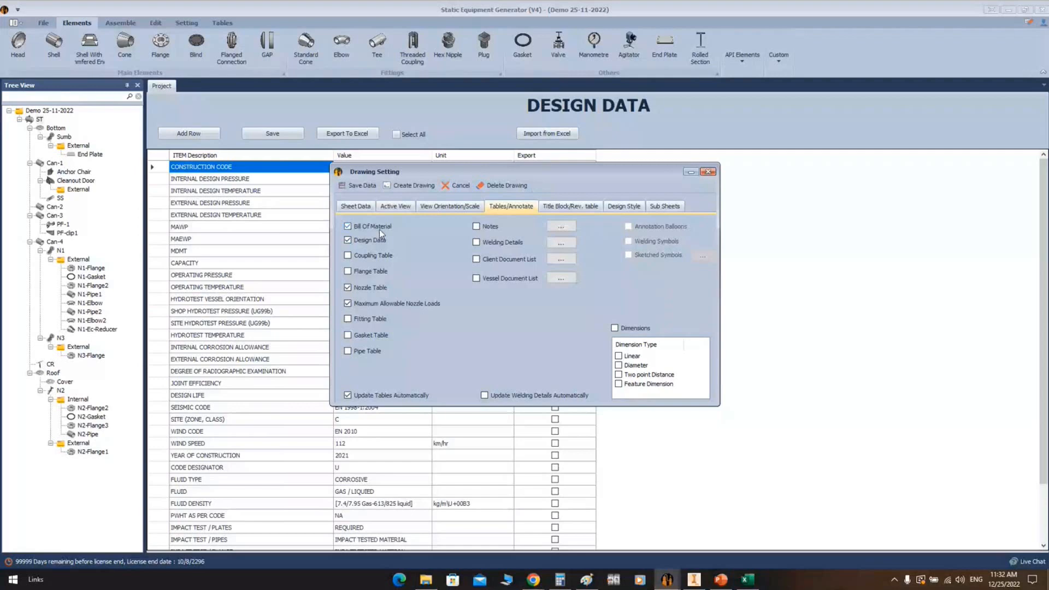
pyautogui.click(404, 187)
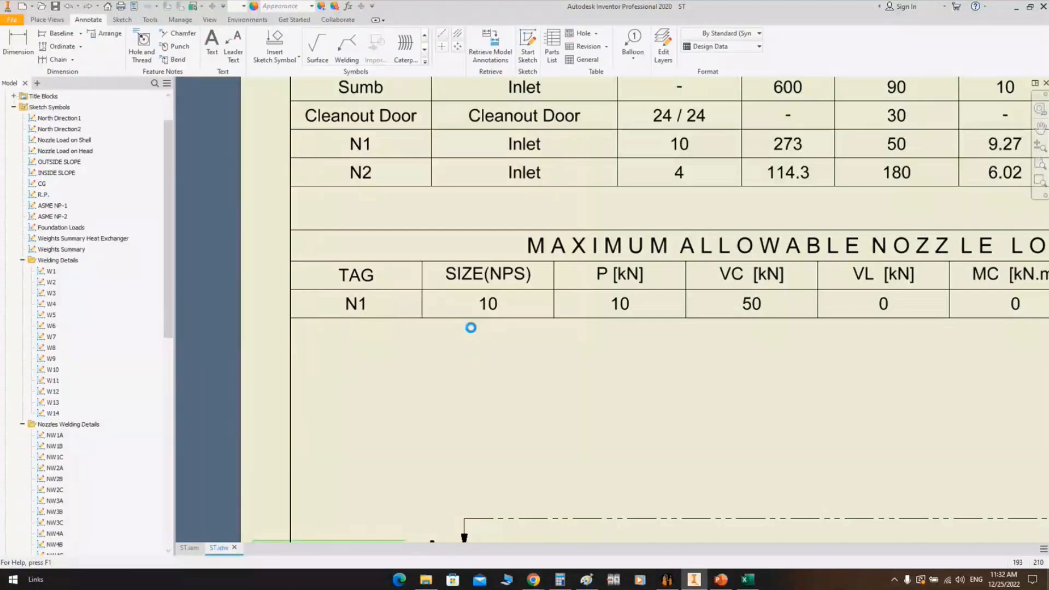
# View the whole ST drawing sheet and check the bill of material and nozzle table
pyautogui.middleClick(437, 335)
pyautogui.middleClick(436, 335)
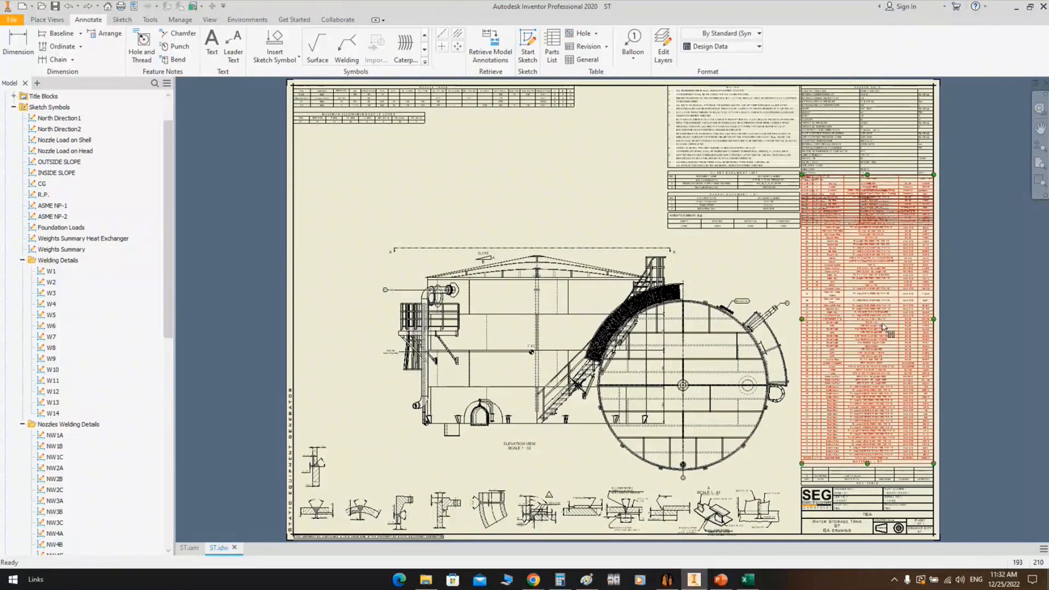
pyautogui.doubleClick(885, 292)
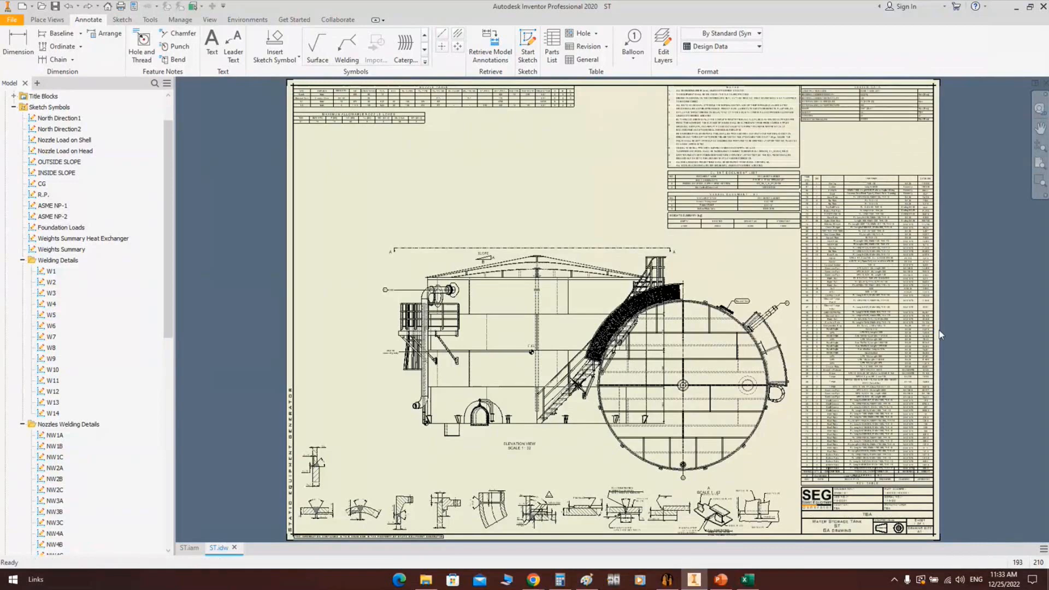
pyautogui.click(340, 94)
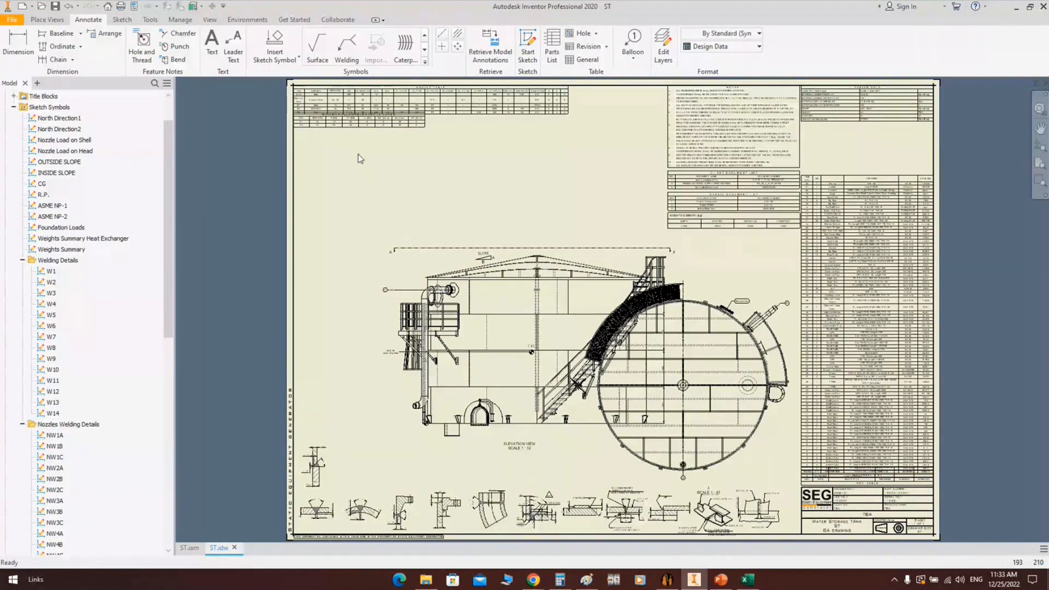
# Widen the TAG column of the nozzle table so that Cleanout Door fits on one line
pyautogui.click(326, 87)
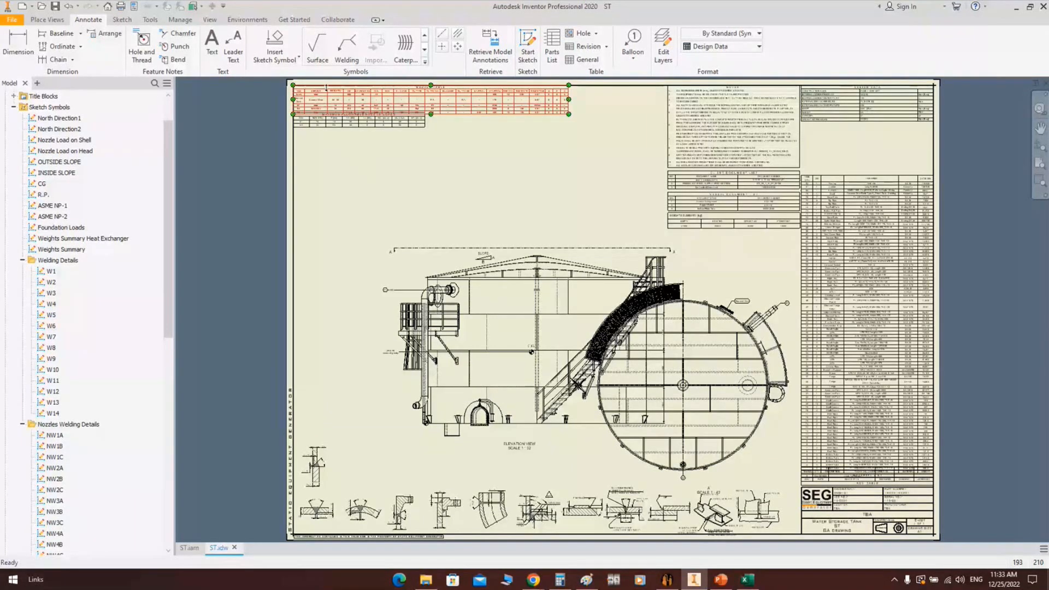
pyautogui.scroll(5, 326, 88)
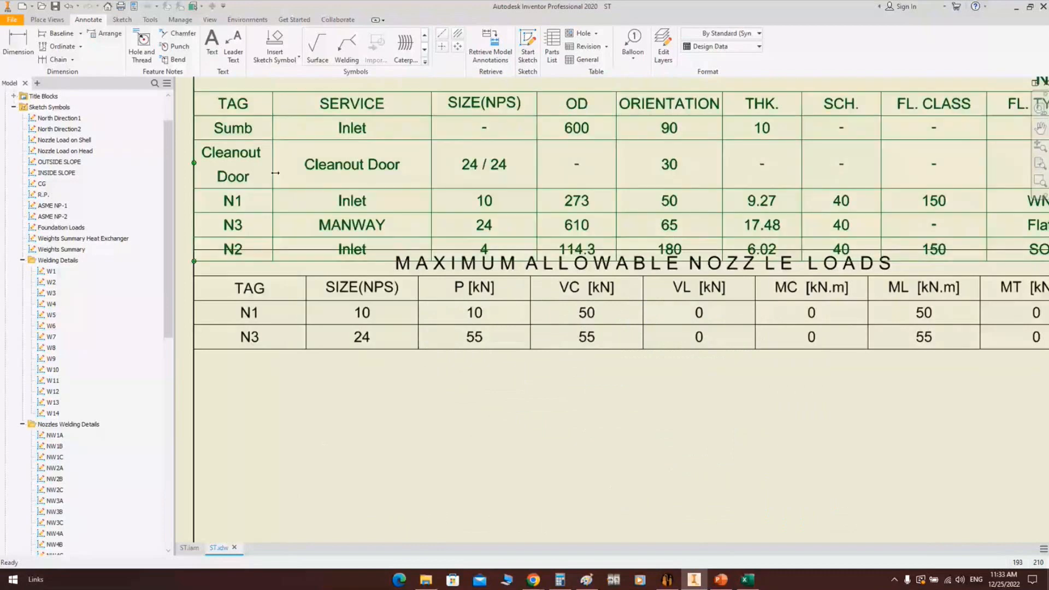
pyautogui.moveTo(275, 172); pyautogui.dragTo(305, 173)
pyautogui.moveTo(627, 315)
pyautogui.mouseDown(button='middle')
pyautogui.moveTo(674, 286)
pyautogui.moveTo(644, 288)
pyautogui.mouseUp(button='middle')
pyautogui.scroll(-5, 287, 304)
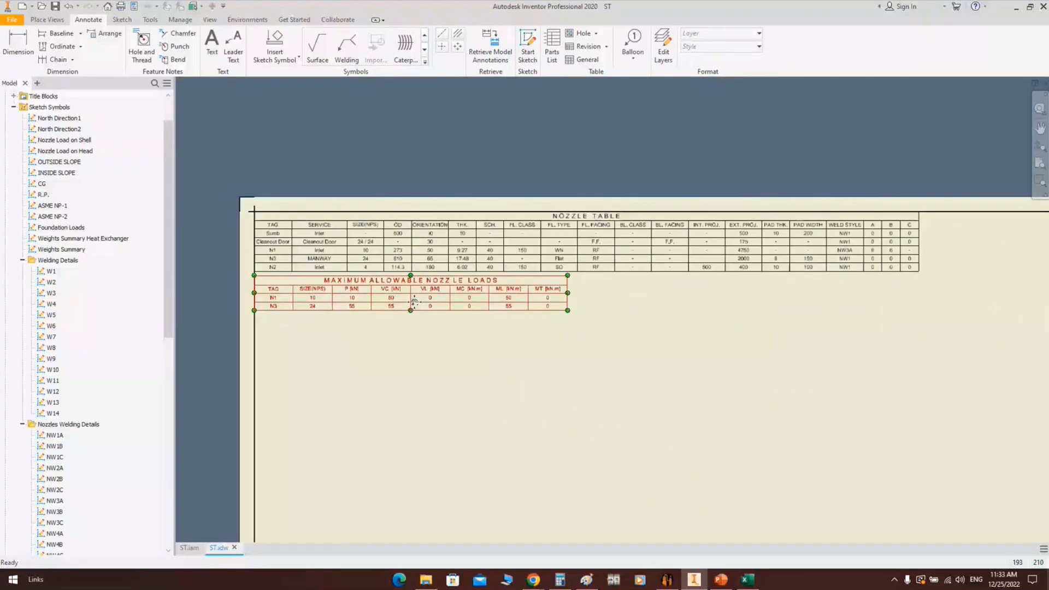
pyautogui.scroll(-5, 414, 302)
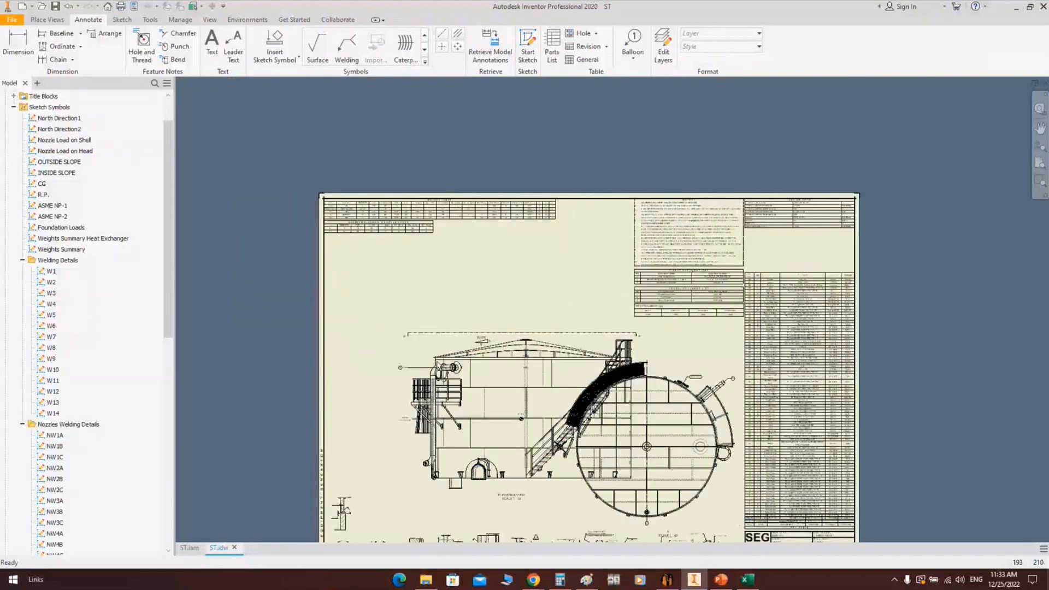
# Move the elevation view clear of the plan view and place the Nozzle Load on Shell symbol beside the nozzle table
pyautogui.moveTo(421, 333); pyautogui.dragTo(358, 253)
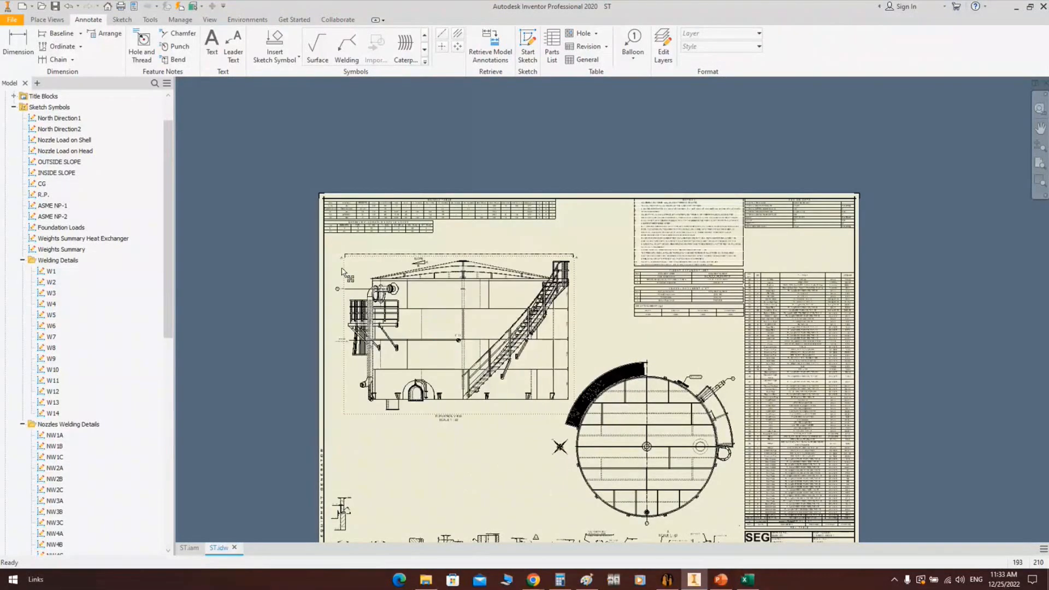
pyautogui.scroll(5, 345, 233)
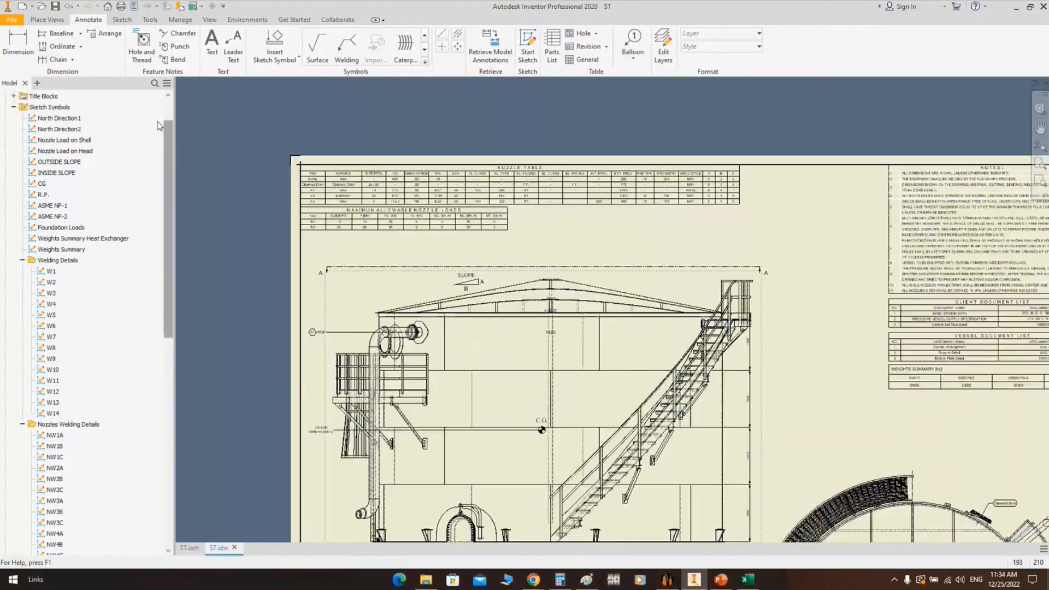
pyautogui.scroll(2, 122, 248)
pyautogui.doubleClick(80, 184)
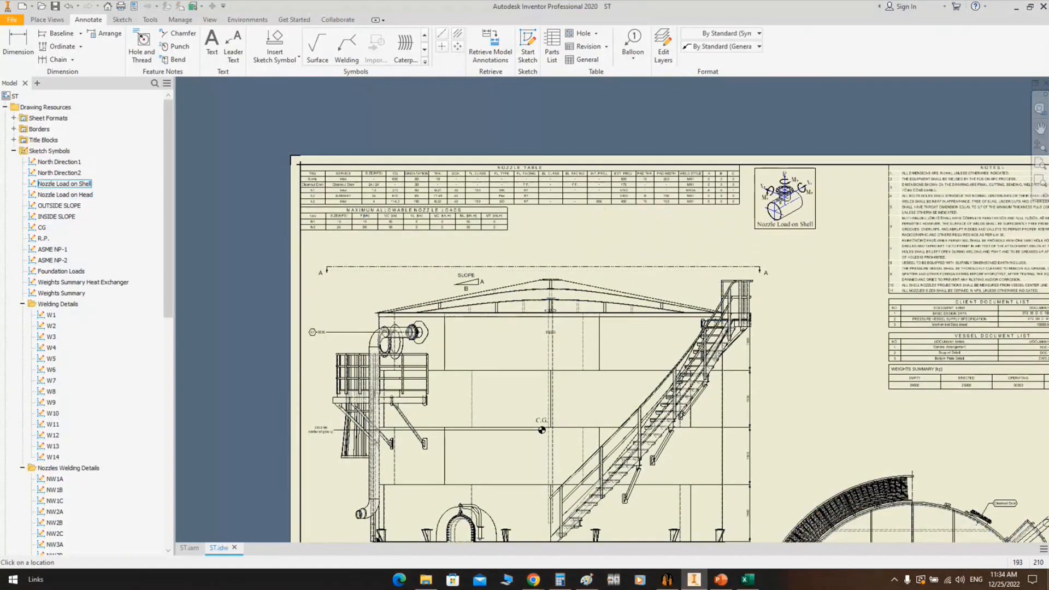
pyautogui.click(777, 195)
pyautogui.scroll(-12, 104, 386)
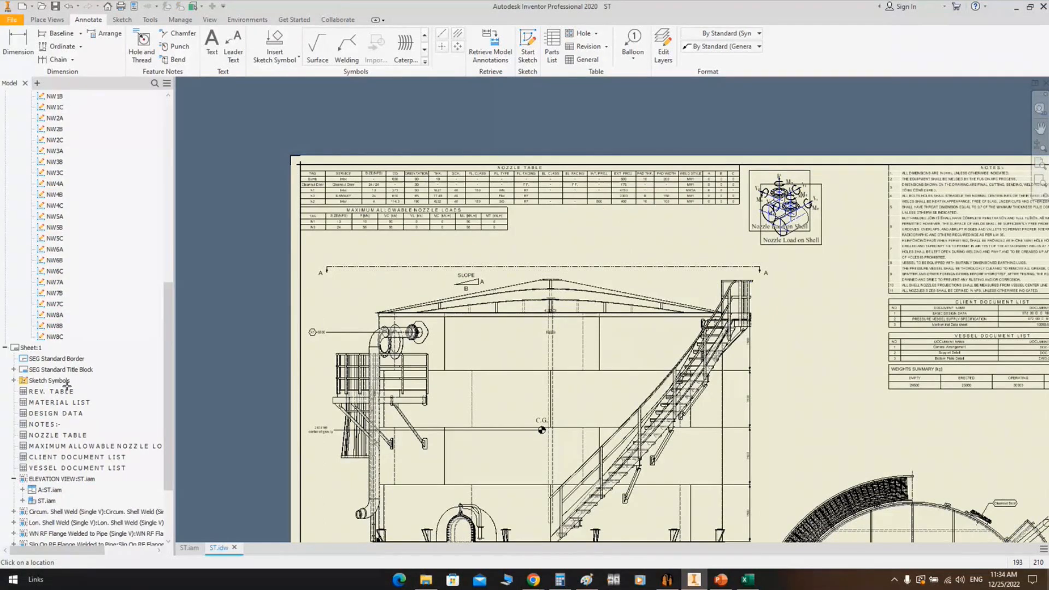
pyautogui.press('Escape')
pyautogui.scroll(8, 63, 344)
pyautogui.scroll(3, 59, 305)
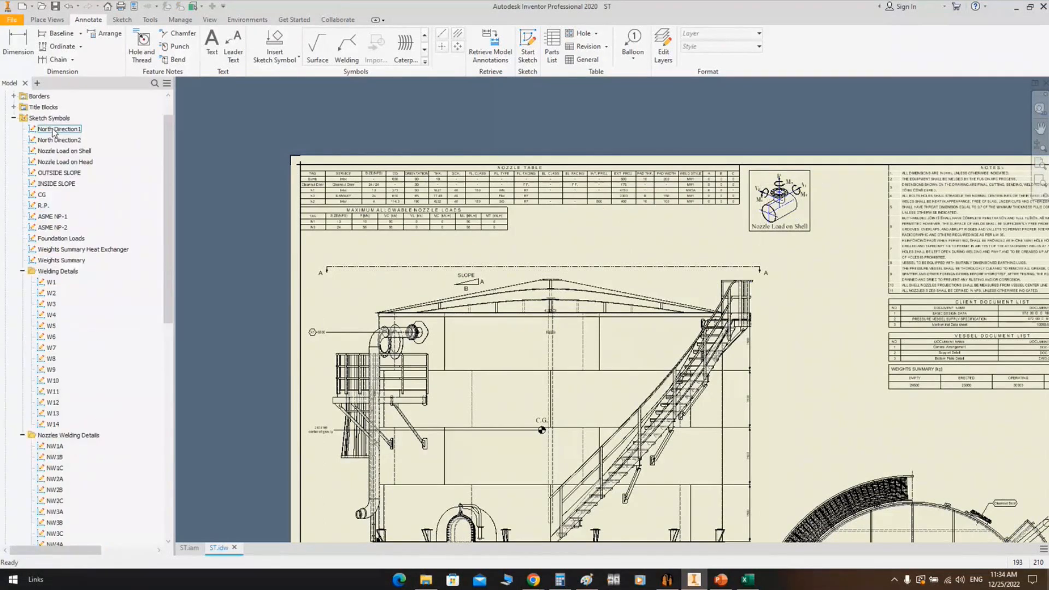
# Move the material list up so that it sits directly above the revision table without overlapping it
pyautogui.click(13, 118)
pyautogui.click(76, 281)
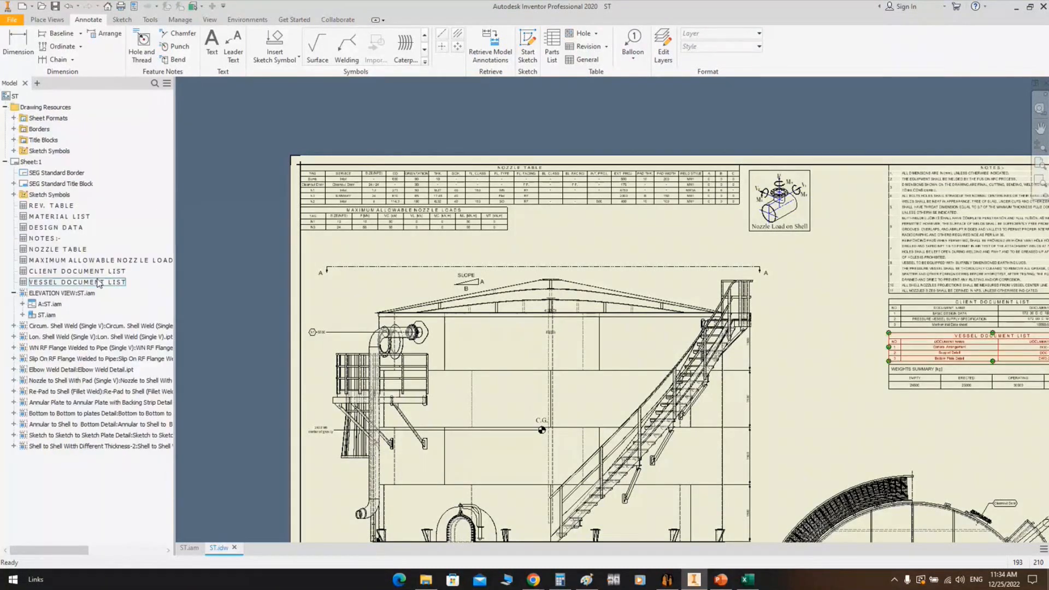
pyautogui.click(632, 229)
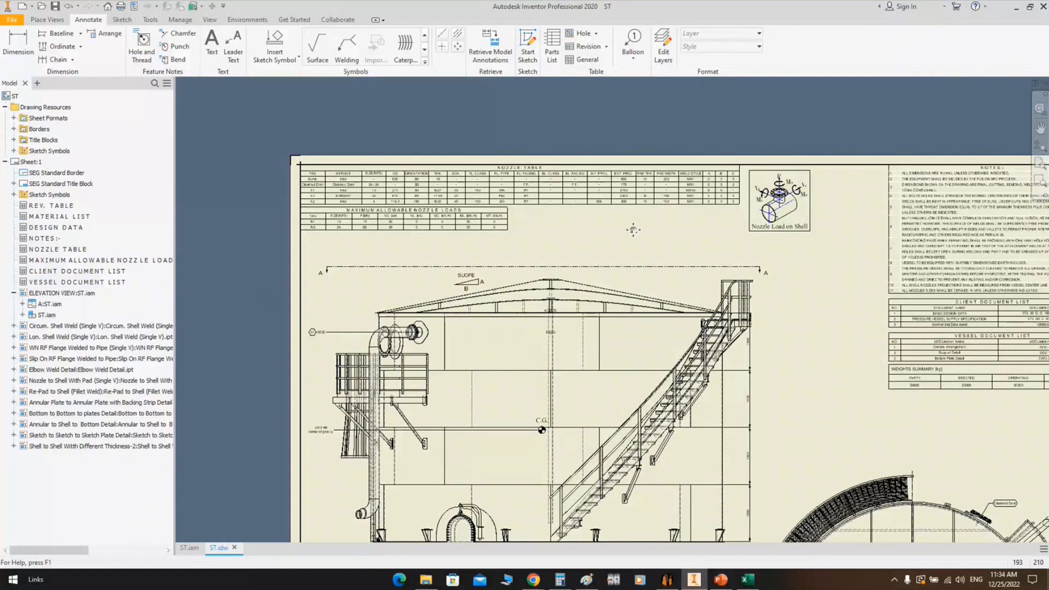
pyautogui.moveTo(632, 230); pyautogui.dragTo(467, 155, button='middle')
pyautogui.moveTo(804, 268); pyautogui.dragTo(223, 27, button='middle')
pyautogui.scroll(6, 546, 469)
pyautogui.moveTo(546, 469); pyautogui.dragTo(610, 292, button='middle')
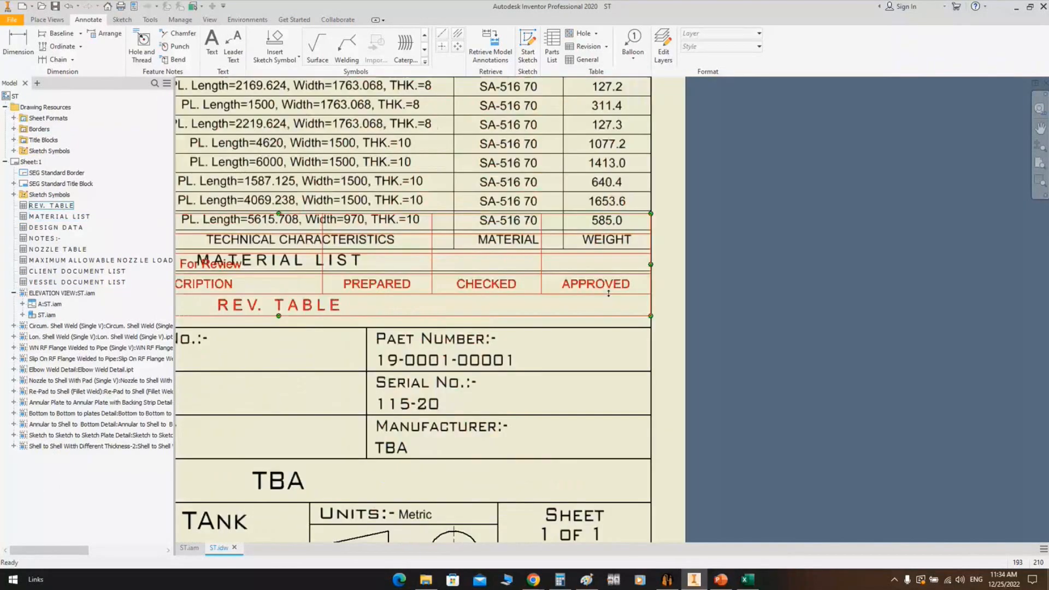
pyautogui.moveTo(617, 216); pyautogui.dragTo(616, 162)
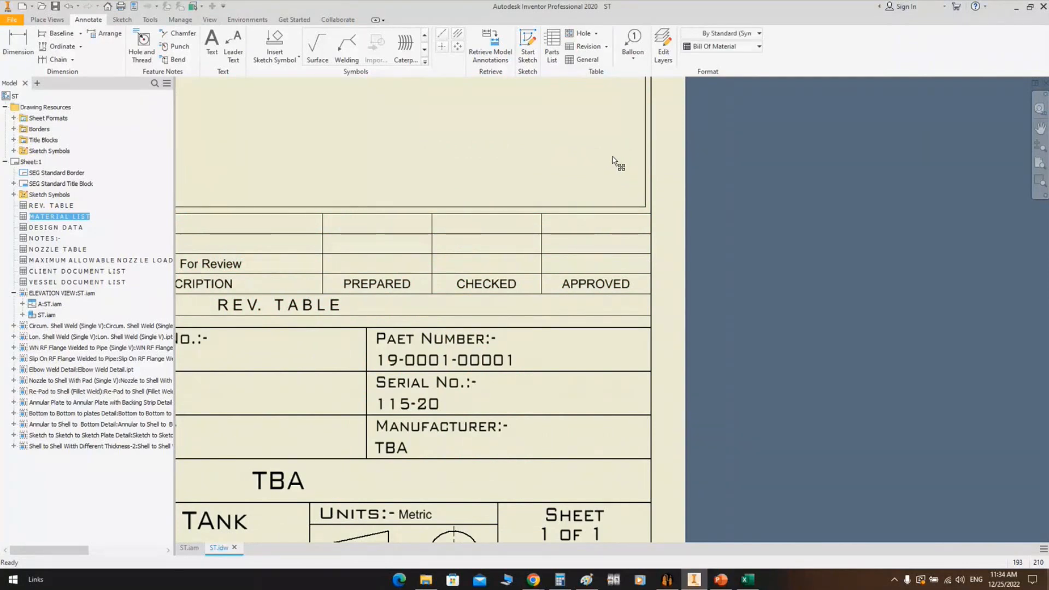
pyautogui.click(726, 156)
# Examine the total quantity and total weight row at the head of the material list
pyautogui.scroll(-6, 718, 159)
pyautogui.moveTo(687, 167); pyautogui.dragTo(664, 402, button='middle')
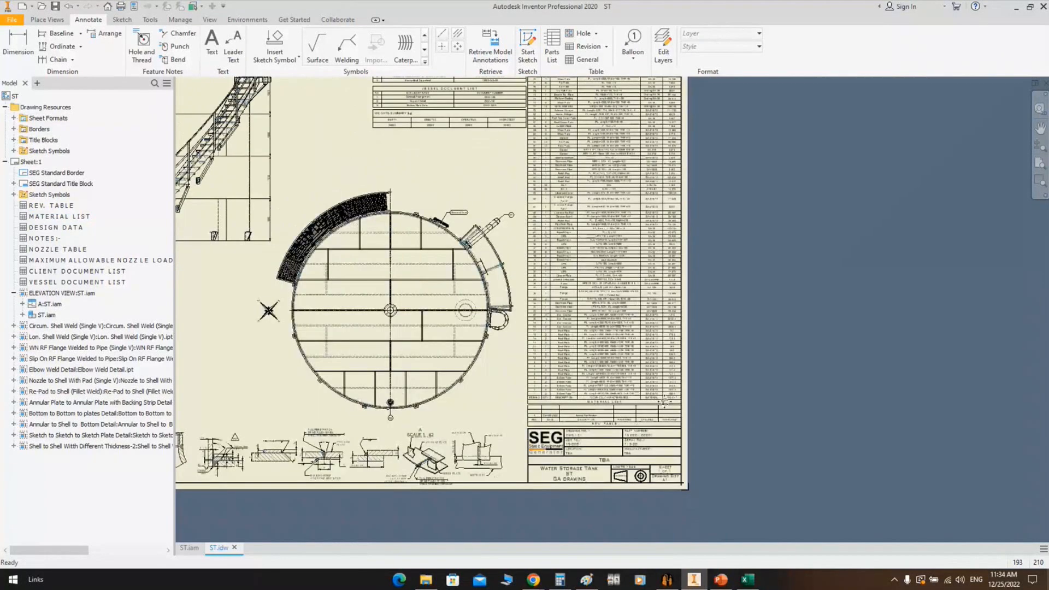
pyautogui.scroll(5, 577, 132)
pyautogui.moveTo(578, 131); pyautogui.dragTo(580, 472, button='middle')
pyautogui.scroll(3, 454, 231)
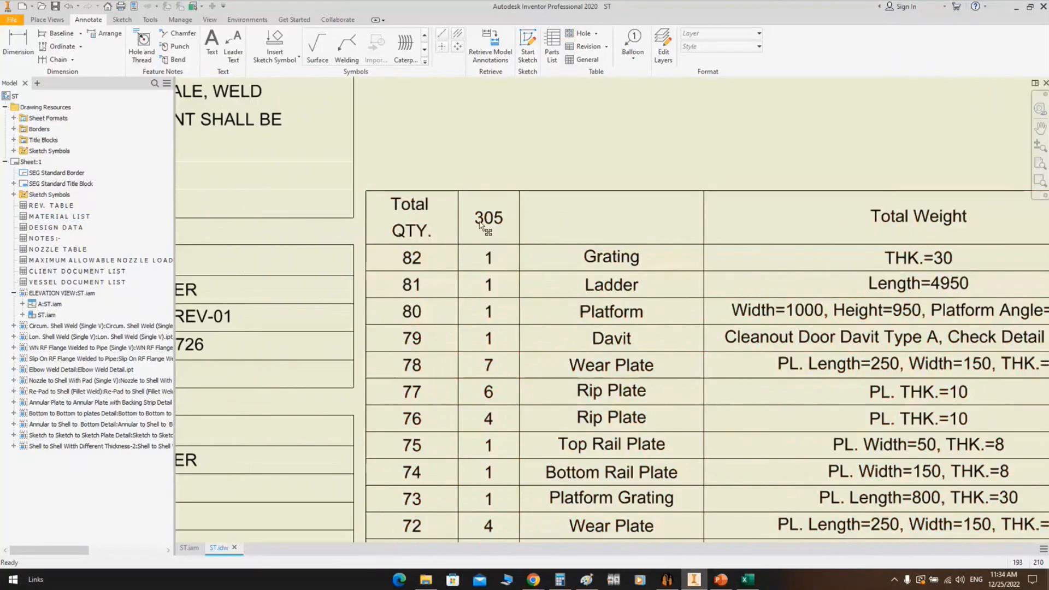
pyautogui.scroll(3, 480, 227)
pyautogui.scroll(-5, 481, 164)
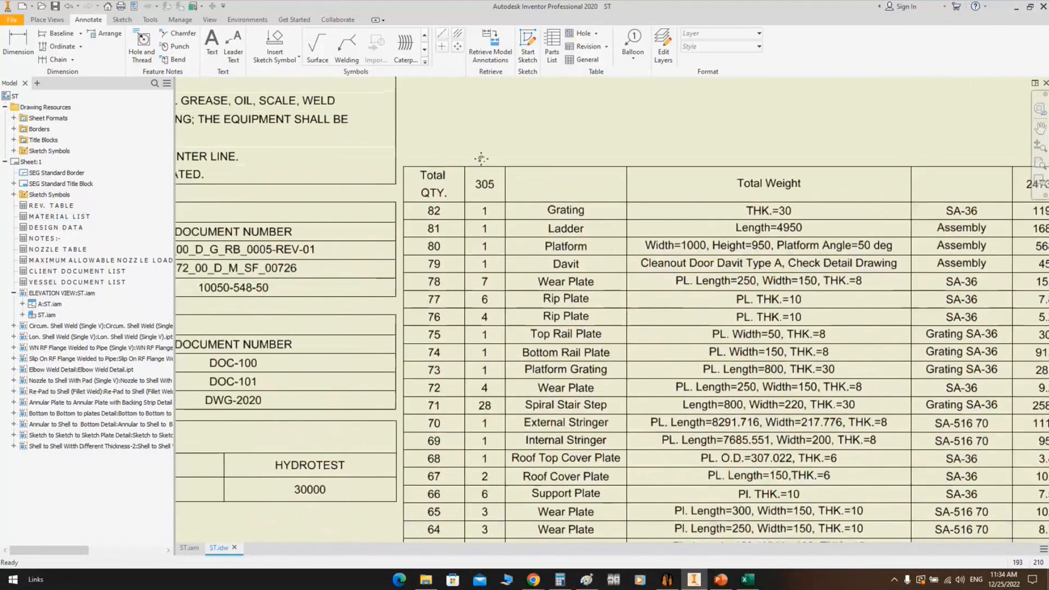
# Find the API 650 plate flange row in the material list and examine its technical characteristics, material and weight
pyautogui.moveTo(481, 158); pyautogui.dragTo(459, 57, button='middle')
pyautogui.scroll(-4, 467, 298)
pyautogui.moveTo(467, 305); pyautogui.dragTo(468, 208, button='middle')
pyautogui.scroll(4, 498, 394)
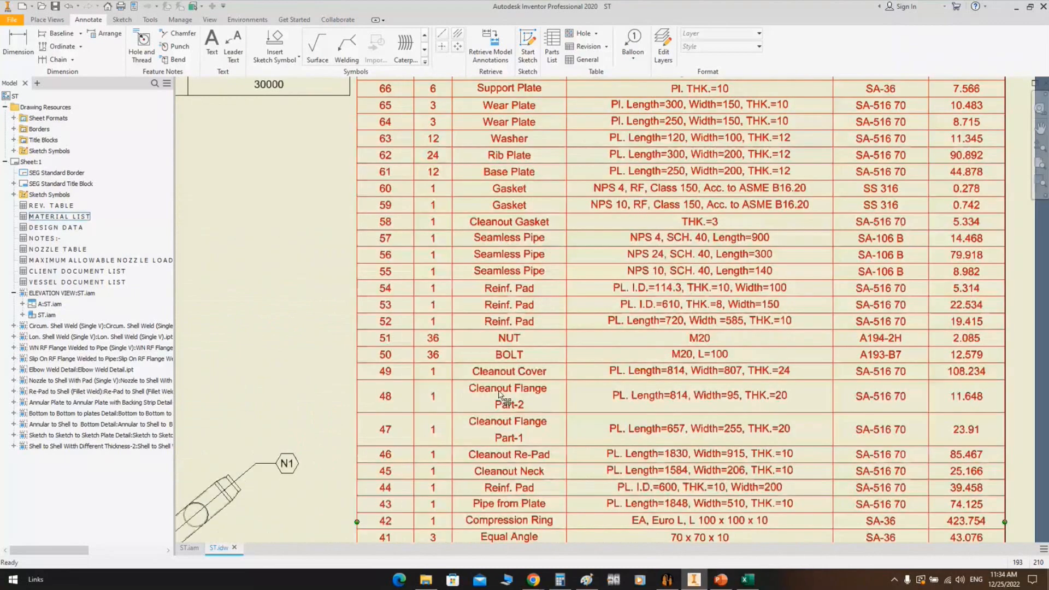
pyautogui.scroll(-2, 433, 327)
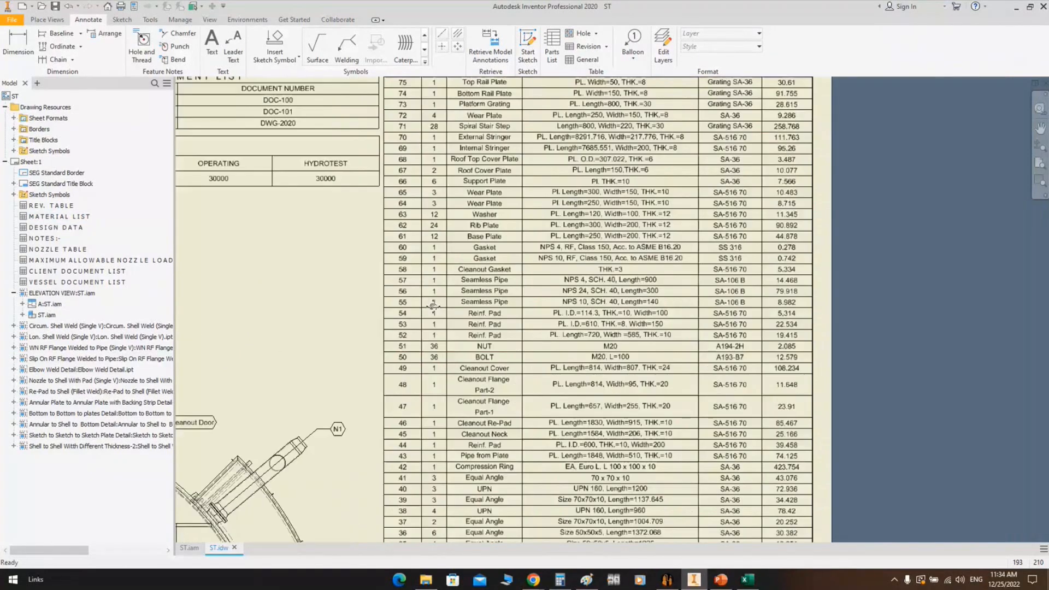
pyautogui.moveTo(433, 305); pyautogui.dragTo(433, 126, button='middle')
pyautogui.scroll(3, 432, 370)
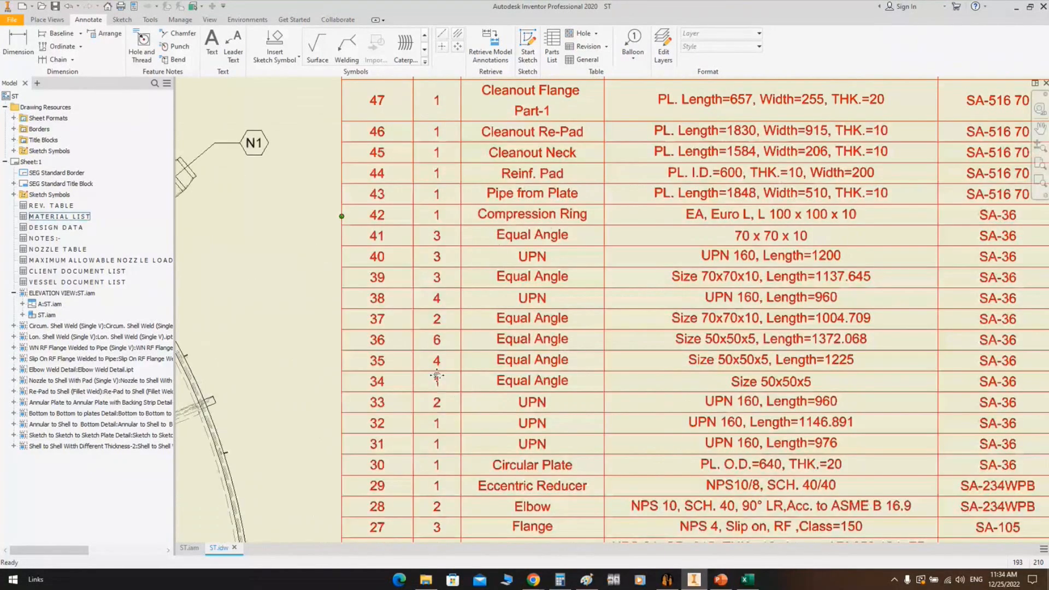
pyautogui.moveTo(436, 375); pyautogui.dragTo(420, 169, button='middle')
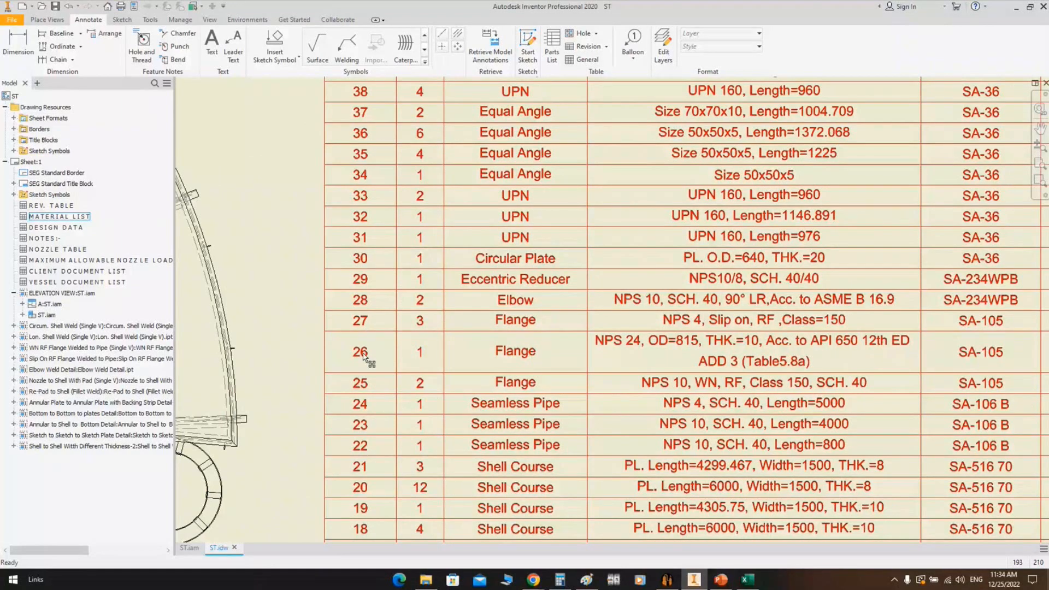
pyautogui.scroll(3, 369, 352)
pyautogui.moveTo(595, 355); pyautogui.dragTo(316, 309, button='middle')
pyautogui.moveTo(582, 315); pyautogui.dragTo(274, 313, button='middle')
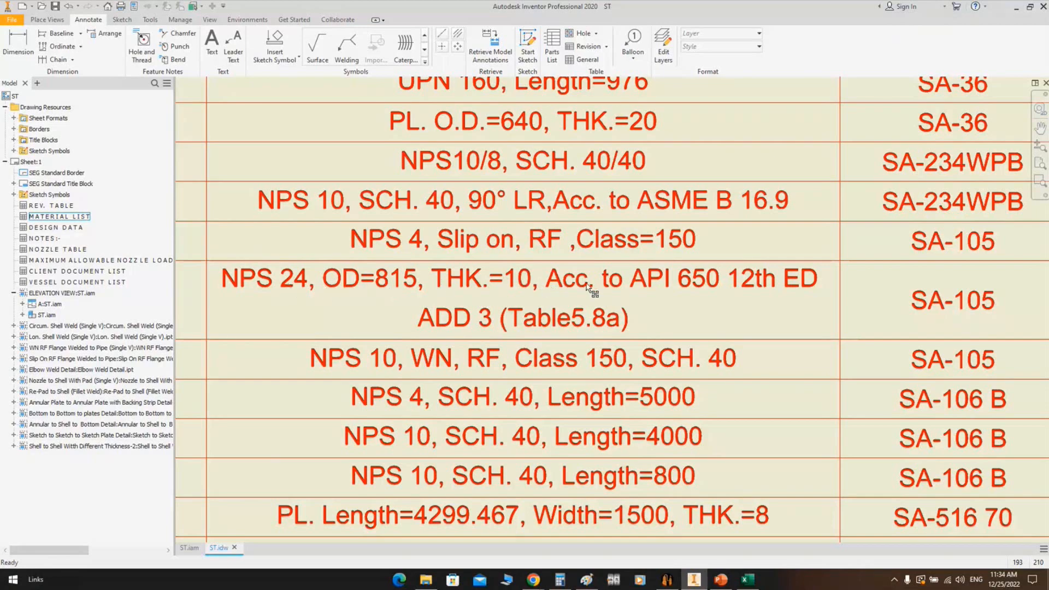
pyautogui.scroll(2, 664, 292)
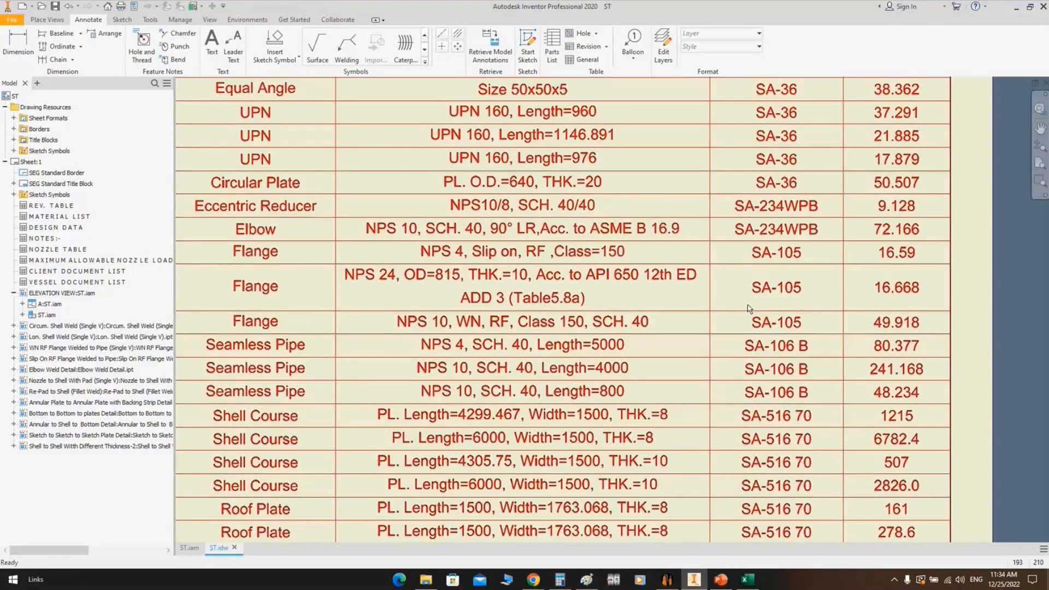
pyautogui.moveTo(860, 284); pyautogui.dragTo(751, 287, button='middle')
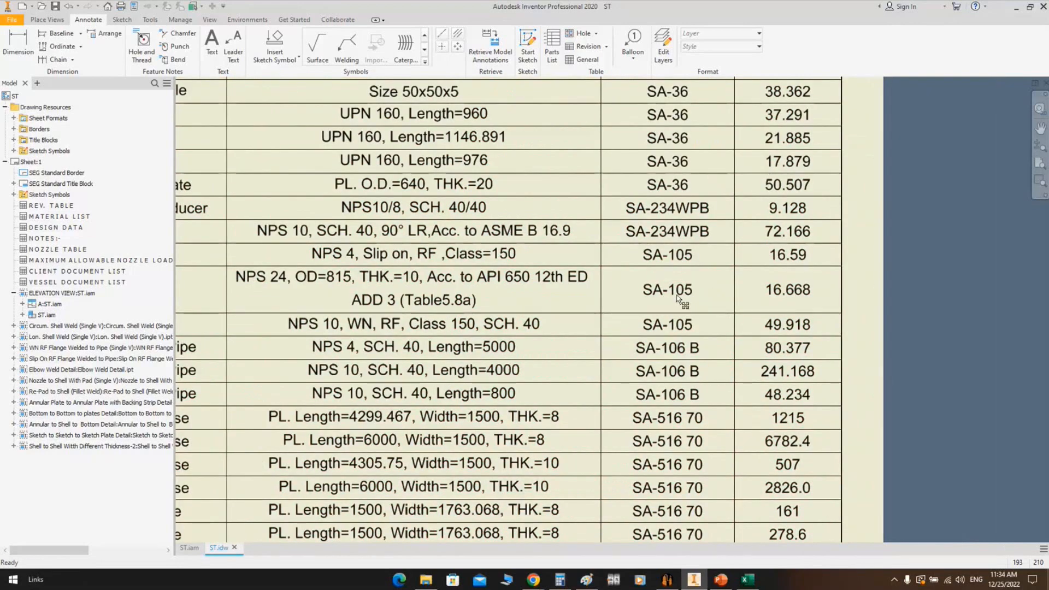
pyautogui.scroll(2, 797, 298)
pyautogui.scroll(5, 770, 466)
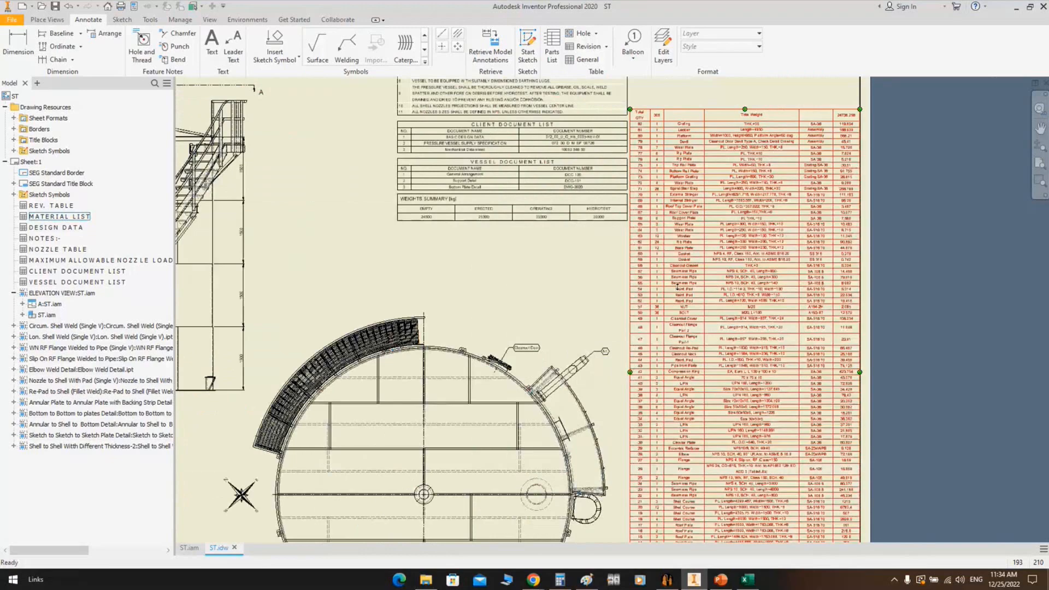
pyautogui.scroll(2, 677, 286)
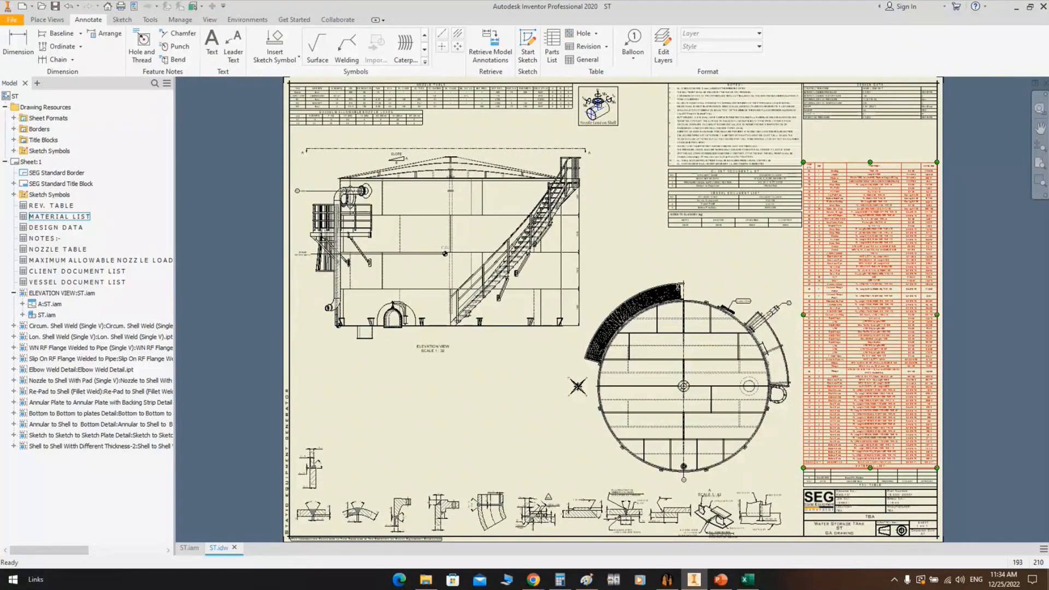
pyautogui.press('Escape')
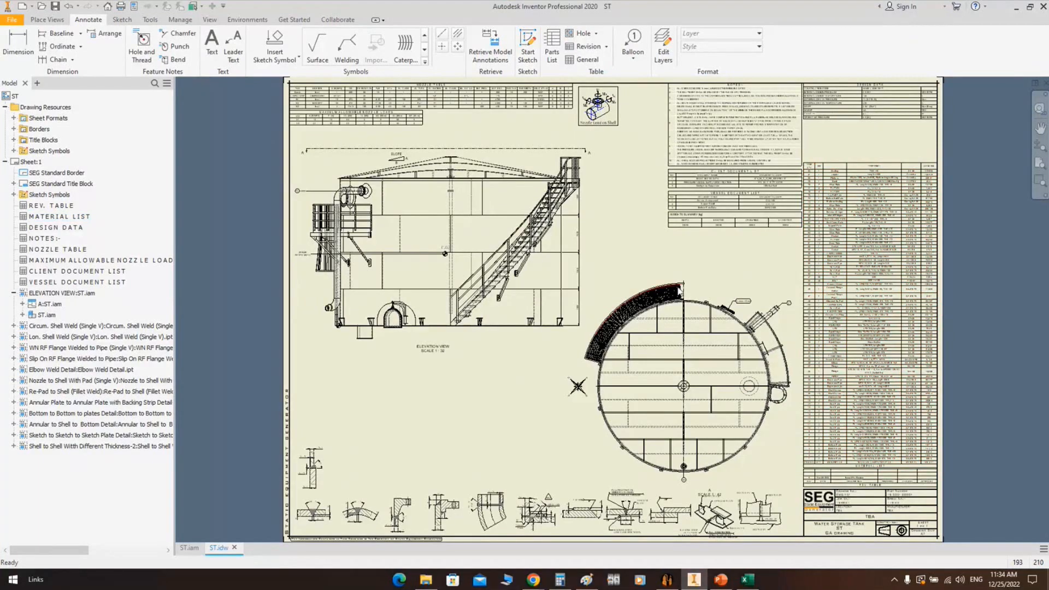
# Place an Item No in Bill of material balloon on the shell edge beside the spiral stair in the elevation view
pyautogui.click(623, 53)
pyautogui.click(715, 46)
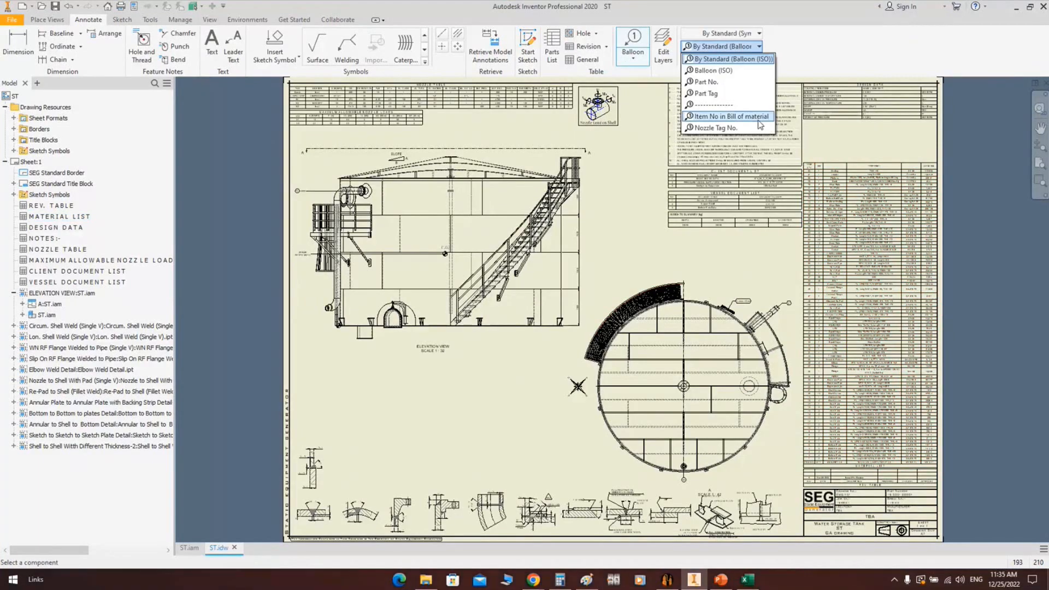
pyautogui.click(723, 117)
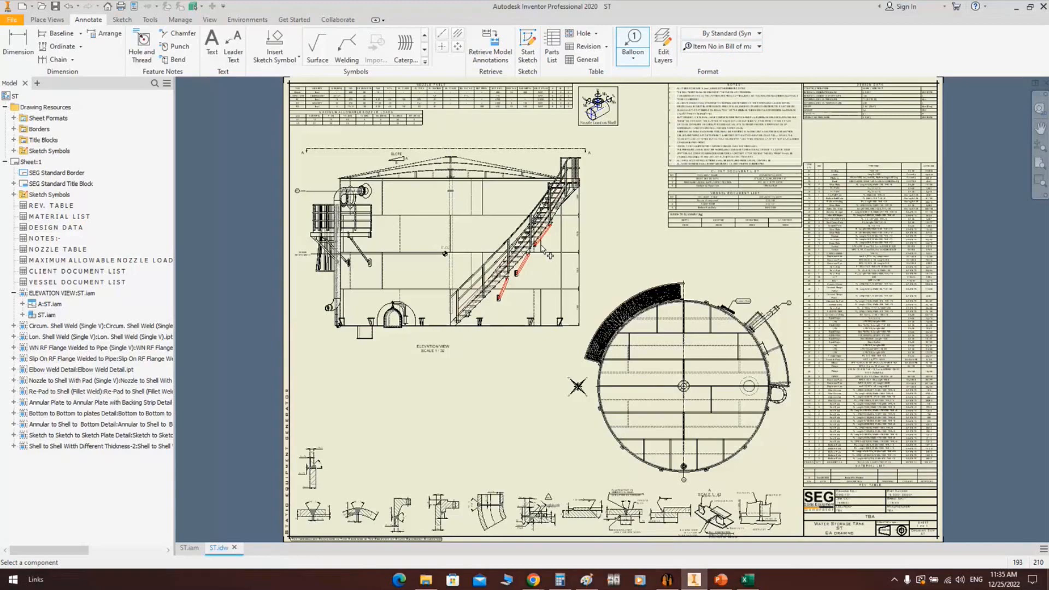
pyautogui.scroll(5, 541, 246)
pyautogui.click(615, 225)
pyautogui.click(643, 200)
pyautogui.rightClick(642, 200)
pyautogui.click(692, 202)
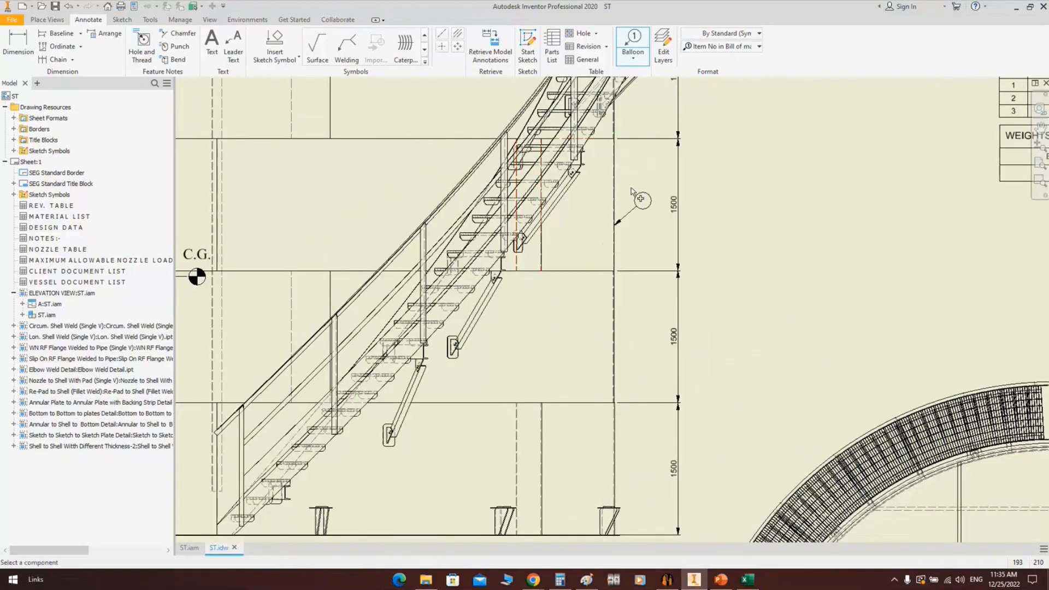
pyautogui.scroll(3, 632, 192)
pyautogui.scroll(-2, 675, 424)
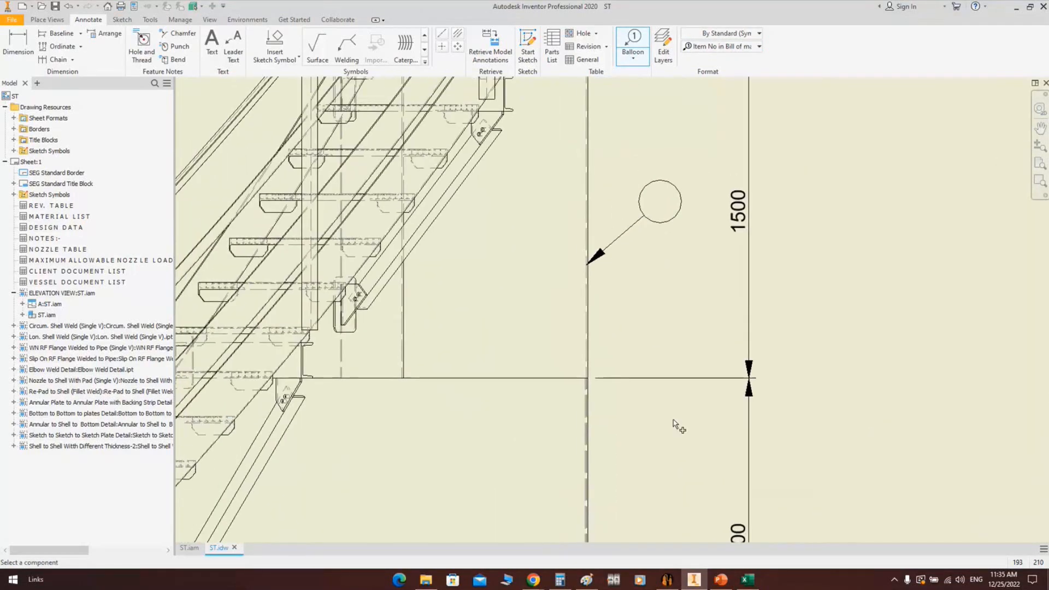
pyautogui.press('Escape')
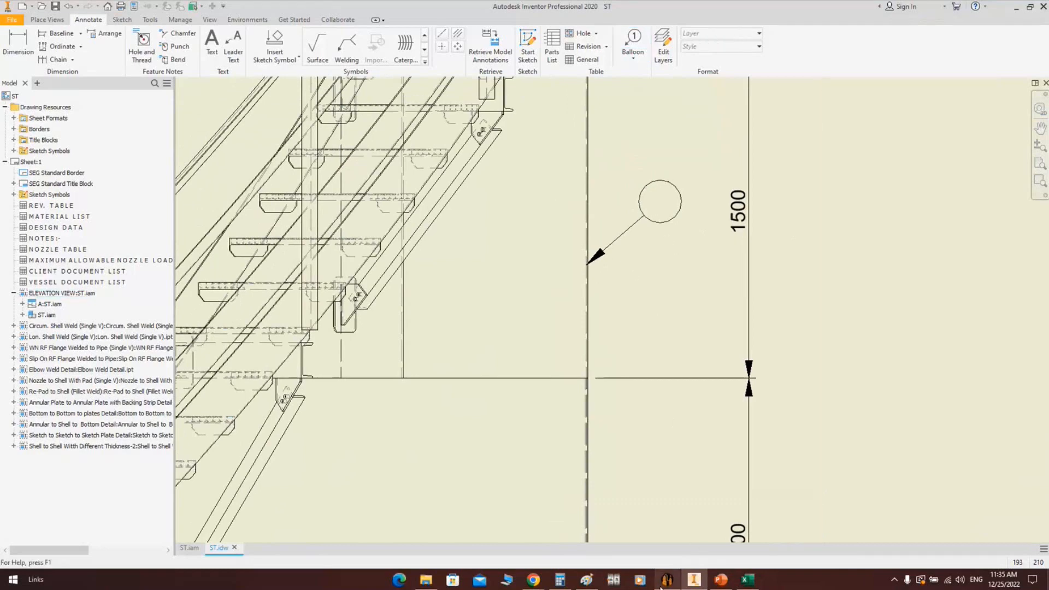
# Switch to Static Equipment Generator, view the bill of material with narrower QTY. and DESCRIPTION columns, and check its item numbers
pyautogui.click(662, 585)
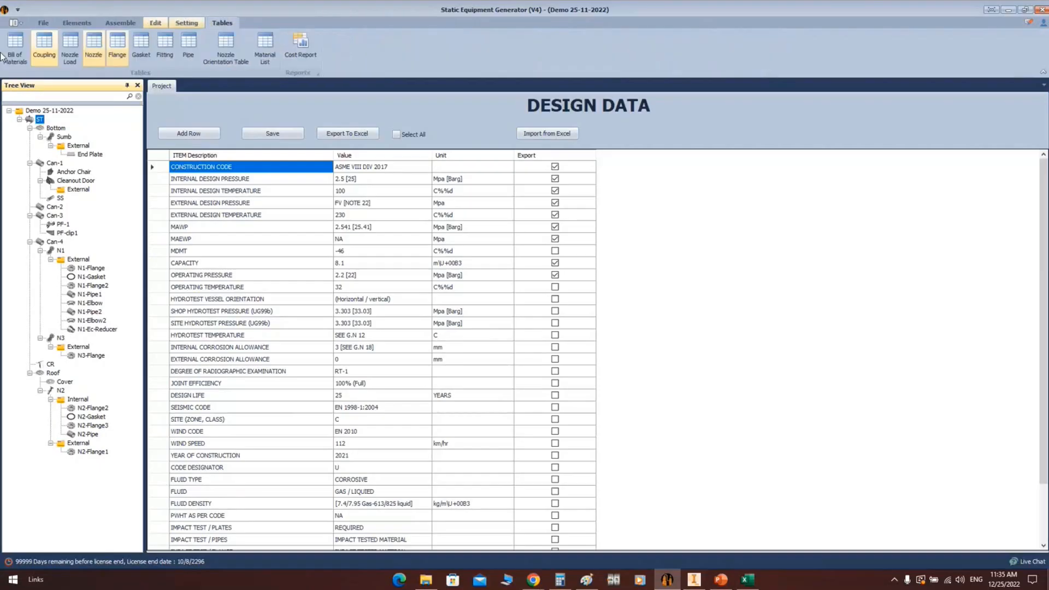
pyautogui.click(20, 45)
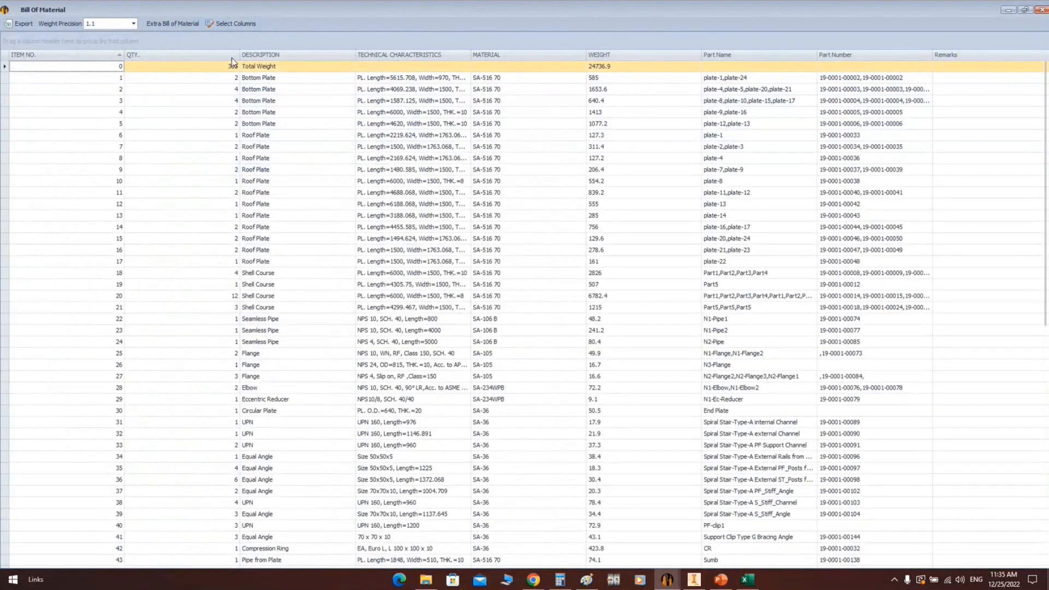
pyautogui.moveTo(239, 55); pyautogui.dragTo(148, 56)
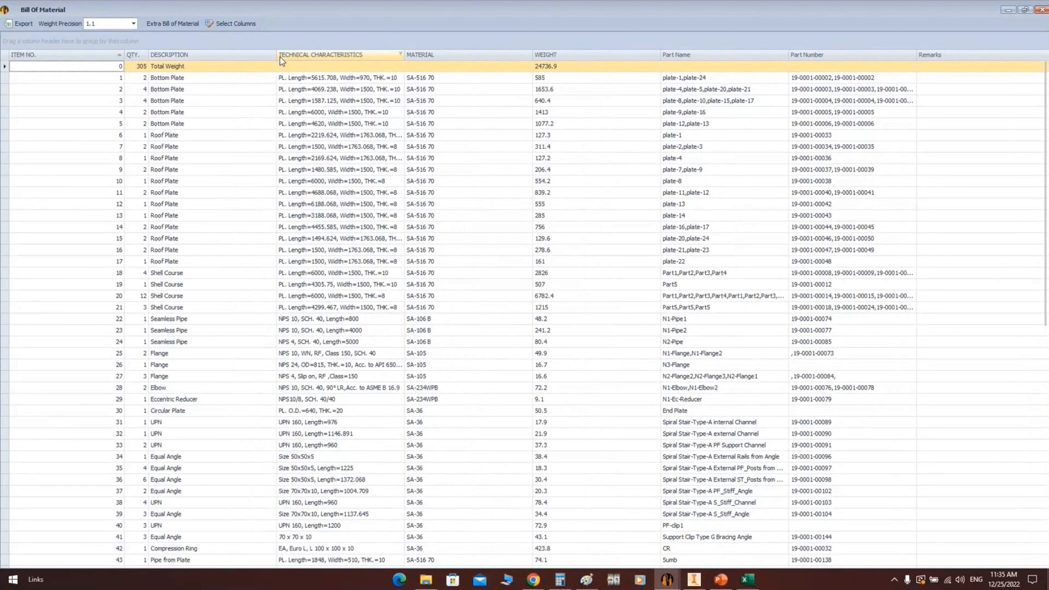
pyautogui.doubleClick(277, 56)
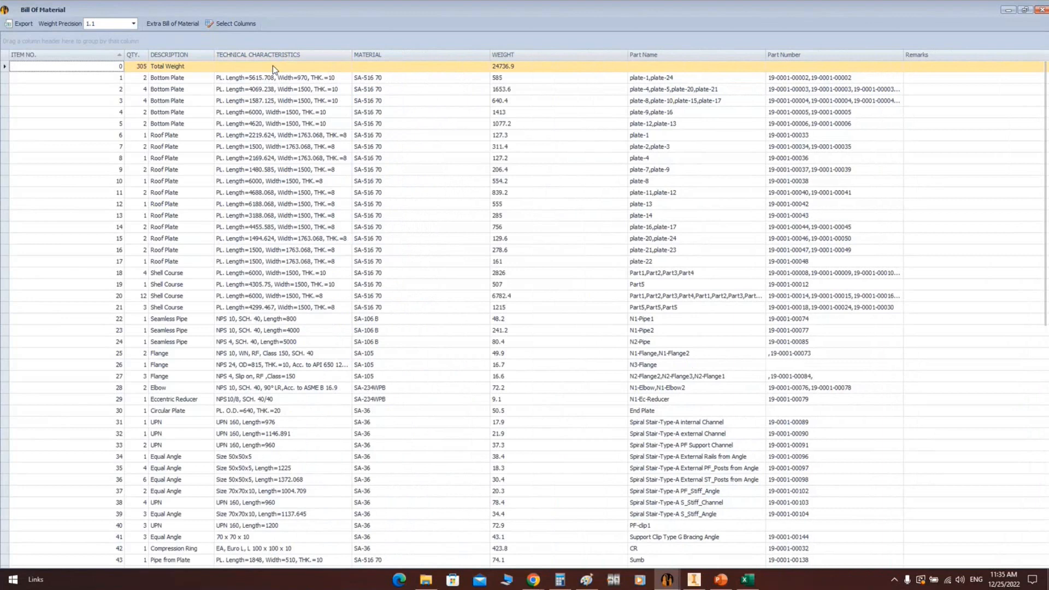
pyautogui.click(122, 275)
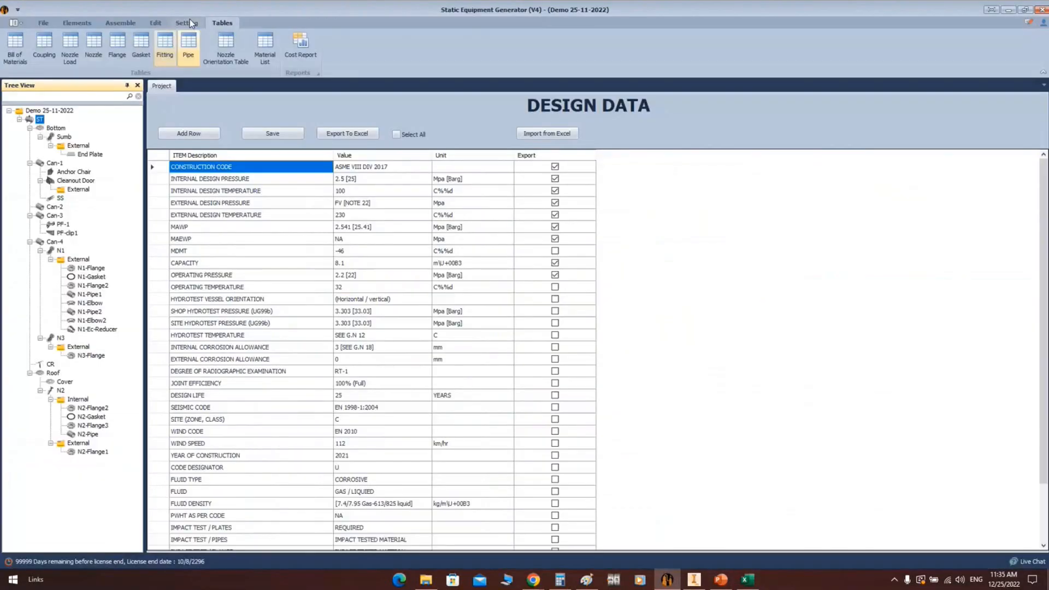
pyautogui.click(188, 23)
pyautogui.click(158, 24)
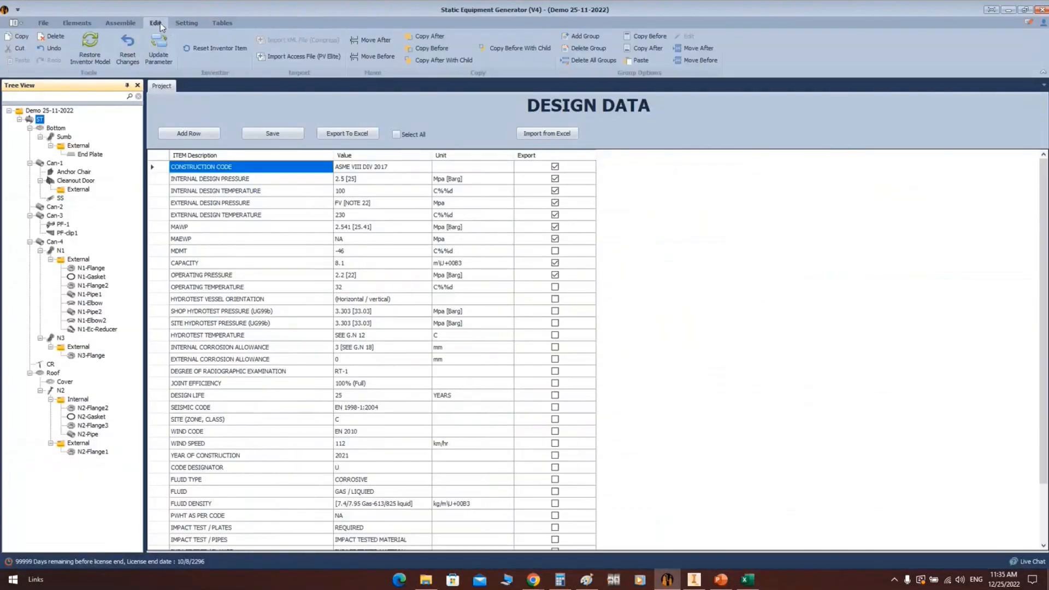
pyautogui.click(121, 23)
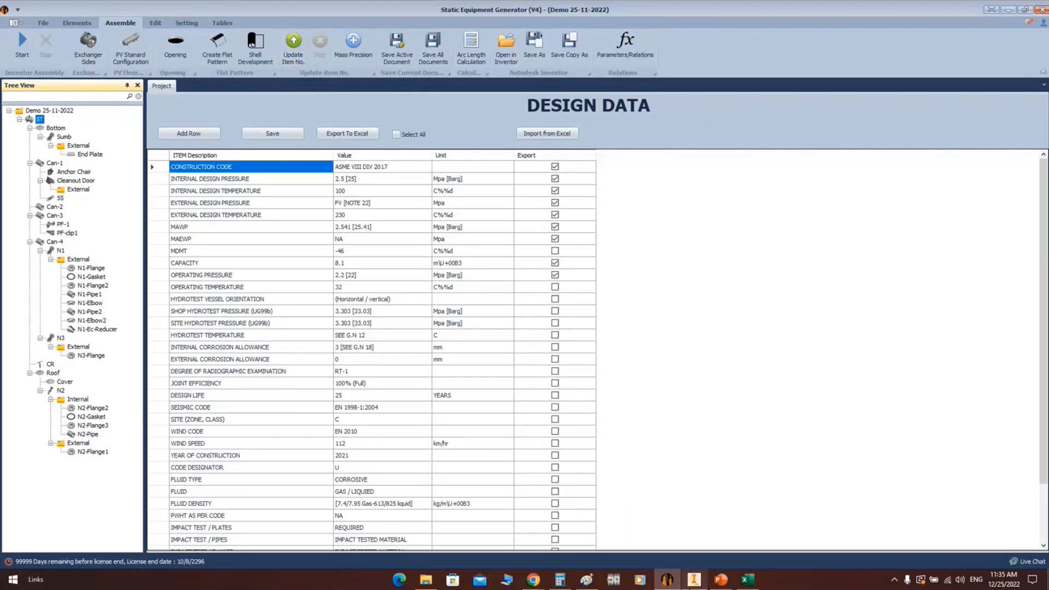
# Switch back to Inventor and examine the item numbers and total quantity in the drawing's material list
pyautogui.click(692, 584)
pyautogui.scroll(-5, 657, 404)
pyautogui.moveTo(737, 355); pyautogui.dragTo(211, 356, button='middle')
pyautogui.scroll(5, 698, 215)
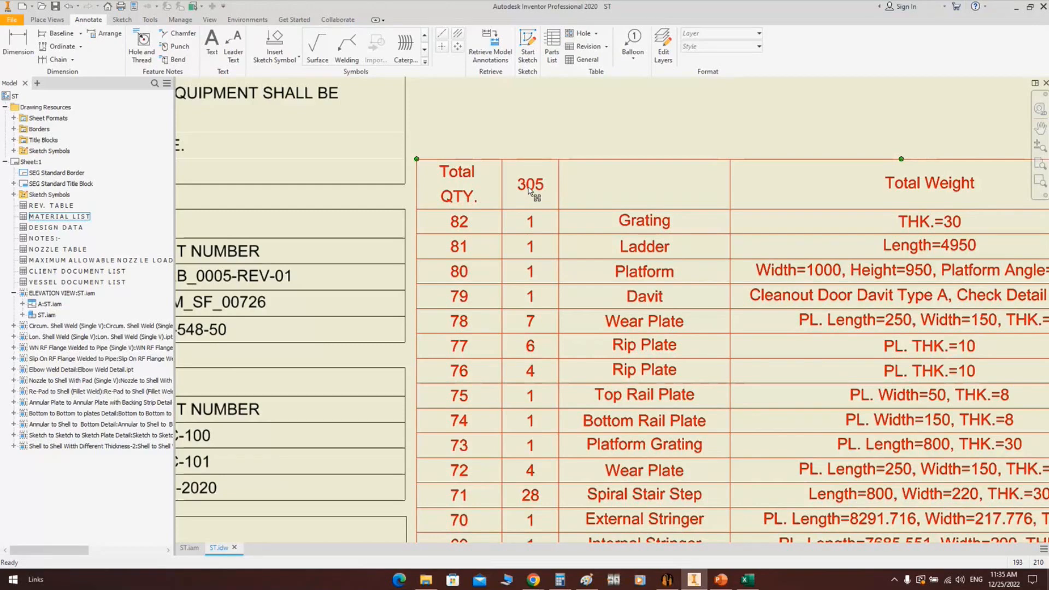
# Look at the balloon on the shell edge in the elevation view, then find the item number update command in Static Equipment Generator
pyautogui.scroll(-5, 528, 189)
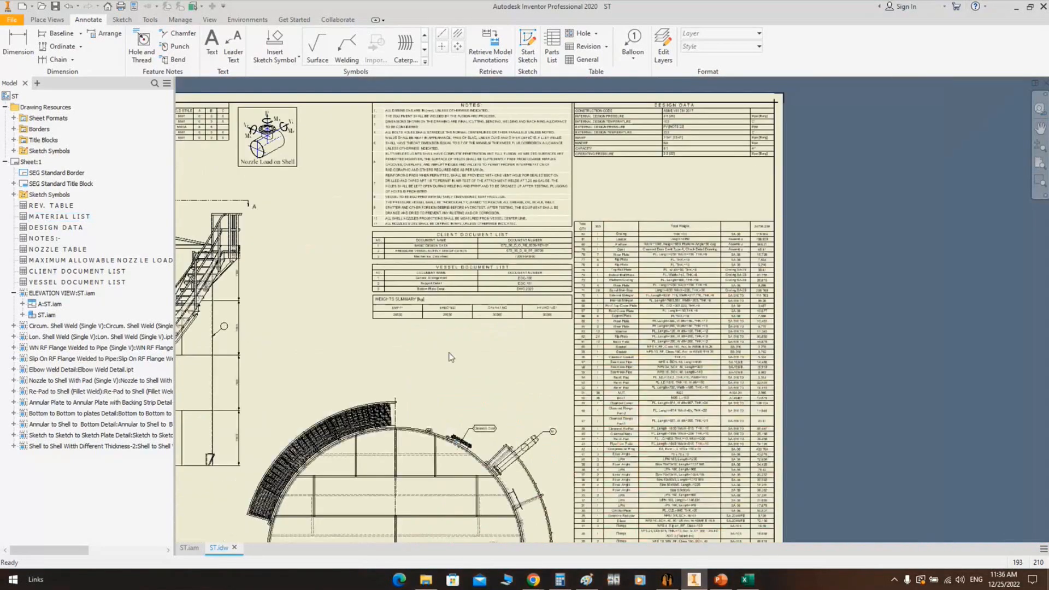
pyautogui.moveTo(451, 356); pyautogui.dragTo(626, 308, button='middle')
pyautogui.moveTo(316, 243); pyautogui.dragTo(455, 193, button='middle')
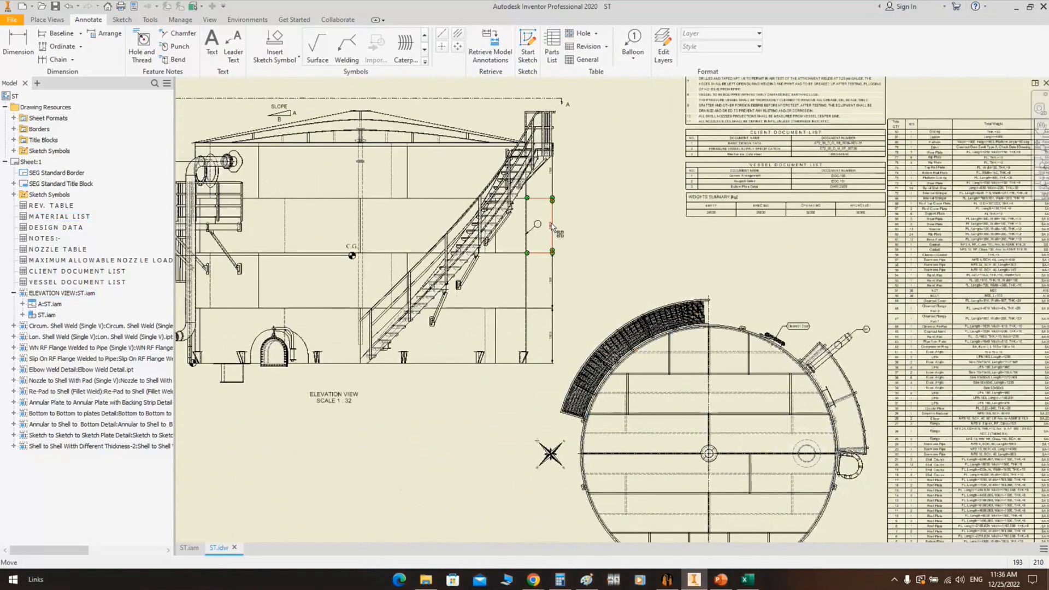
pyautogui.moveTo(531, 230); pyautogui.dragTo(653, 214, button='middle')
pyautogui.scroll(3, 654, 214)
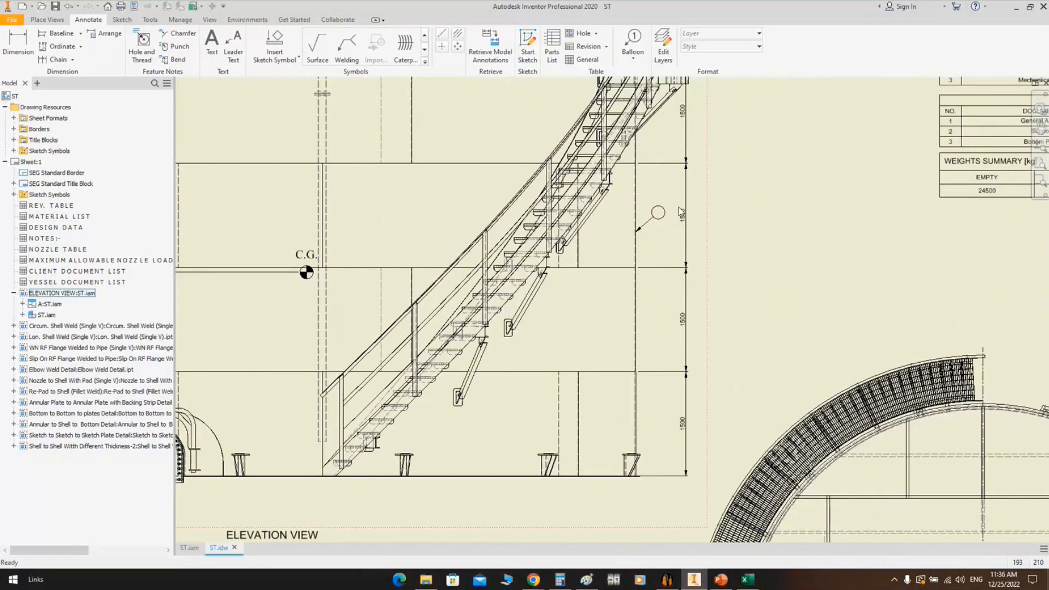
pyautogui.click(665, 583)
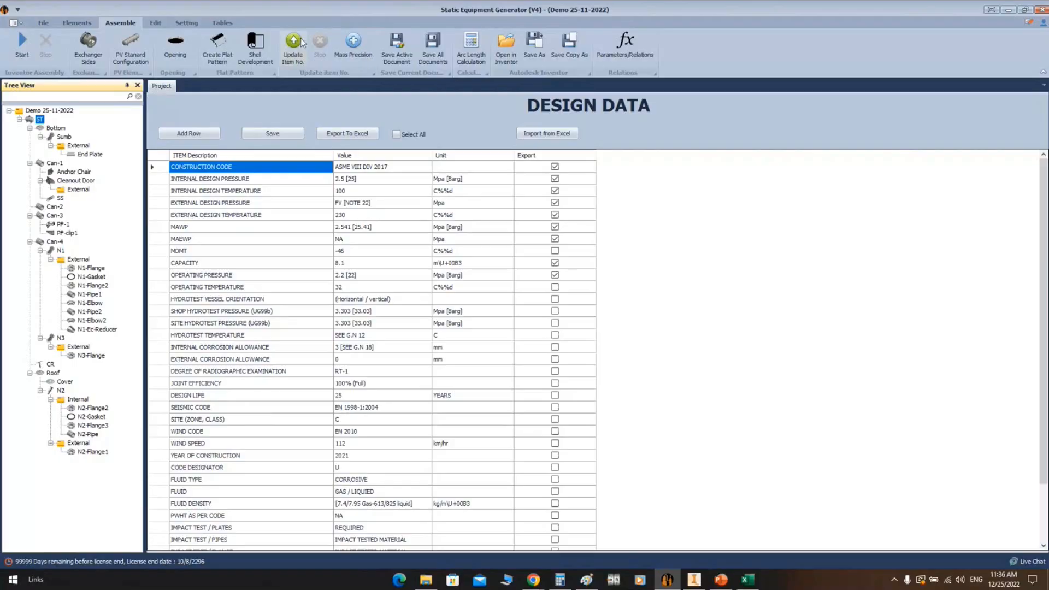
pyautogui.click(694, 582)
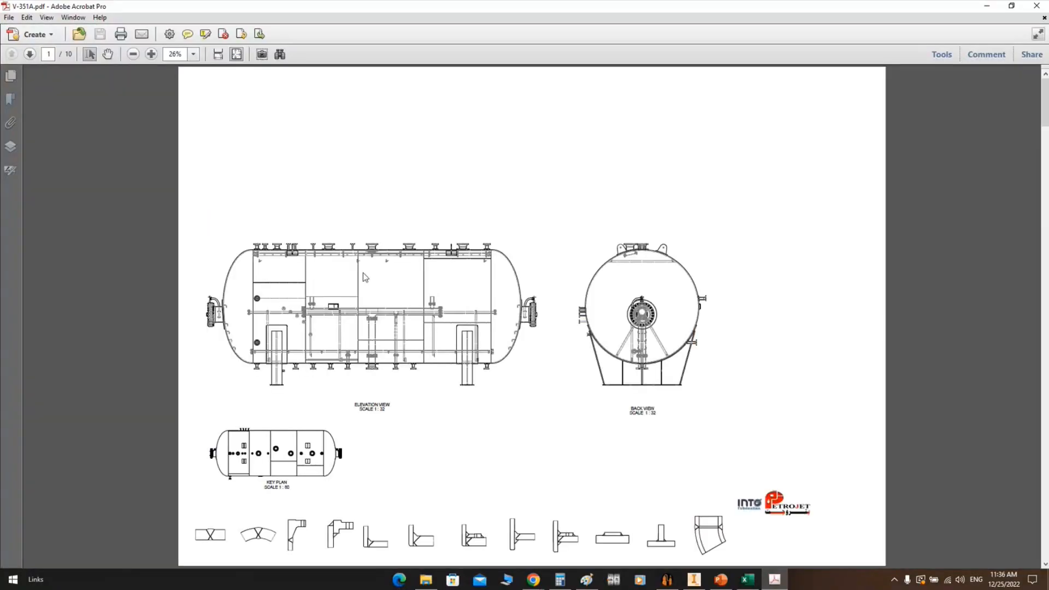
# Examine the item balloons and nozzle tags around the elevation view on page 1 of V-351A.pdf
pyautogui.keyDown('ctrl'); pyautogui.scroll(5, 371, 222); pyautogui.keyUp('ctrl')
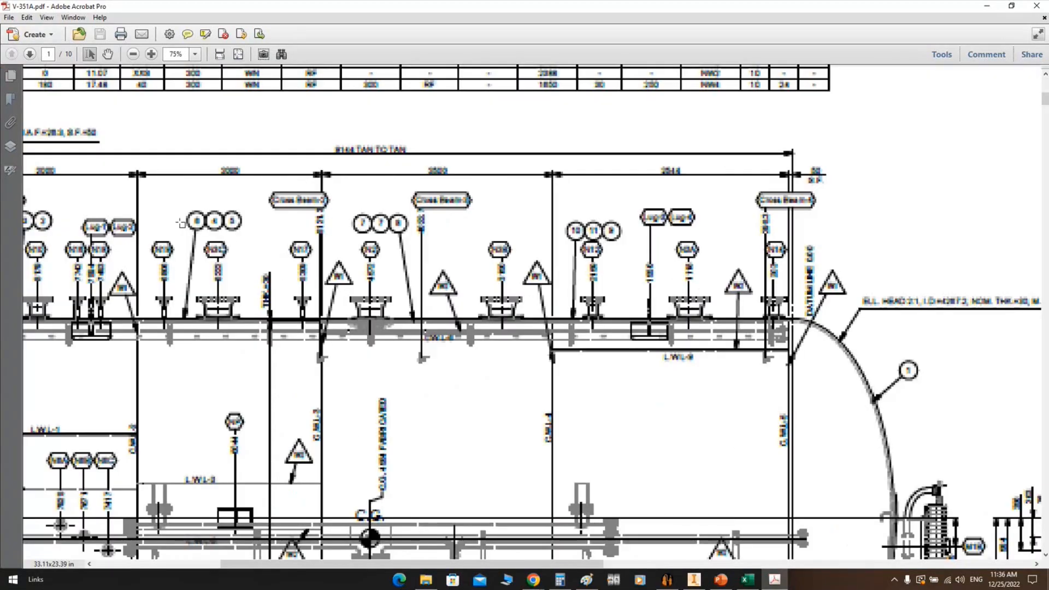
pyautogui.keyDown('ctrl'); pyautogui.scroll(3, 181, 223); pyautogui.keyUp('ctrl')
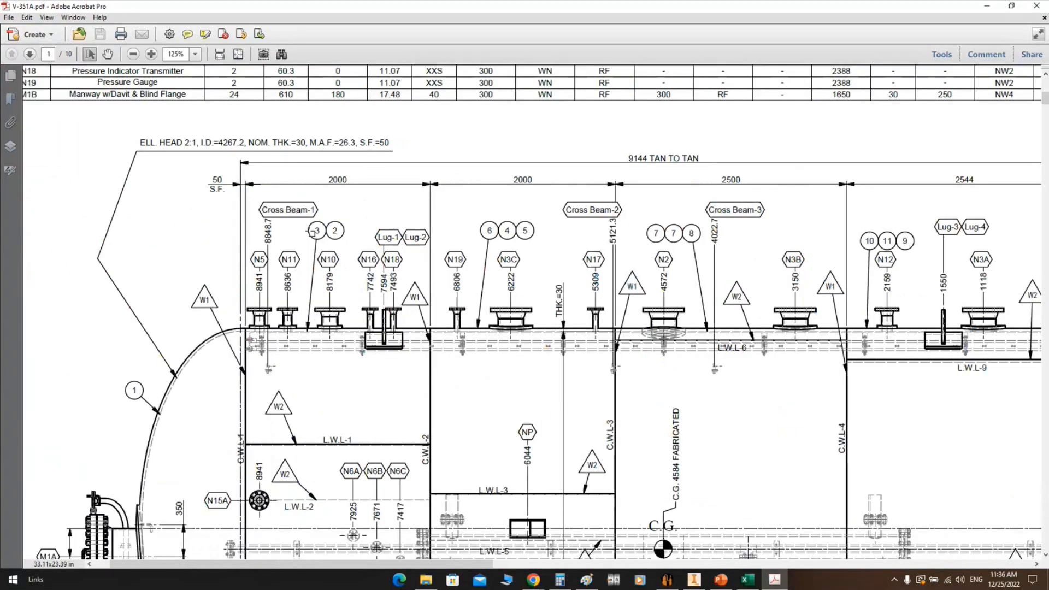
pyautogui.keyDown('ctrl'); pyautogui.scroll(1, 312, 231); pyautogui.keyUp('ctrl')
pyautogui.scroll(-3, 300, 339)
pyautogui.hscroll(-3, 299, 339)
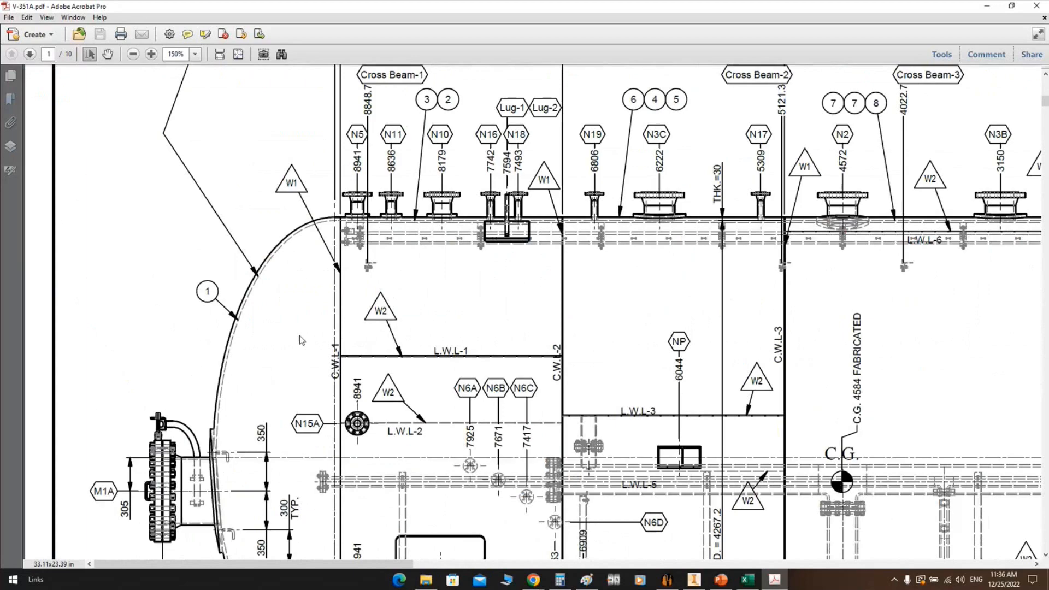
pyautogui.keyDown('ctrl'); pyautogui.scroll(-2, 300, 339); pyautogui.keyUp('ctrl')
pyautogui.keyDown('ctrl'); pyautogui.scroll(-6, 318, 303); pyautogui.keyUp('ctrl')
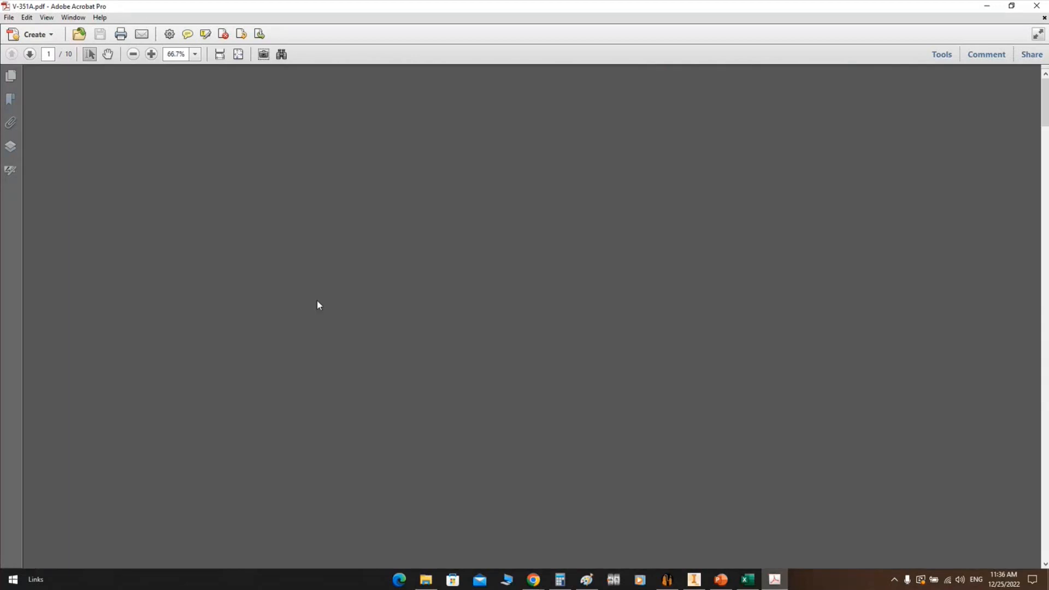
# Examine the item balloons on the nozzles in the 3D views on page 3, close the PDF, and return to the Inventor drawing
pyautogui.scroll(-3, 386, 300)
pyautogui.scroll(-3, 391, 306)
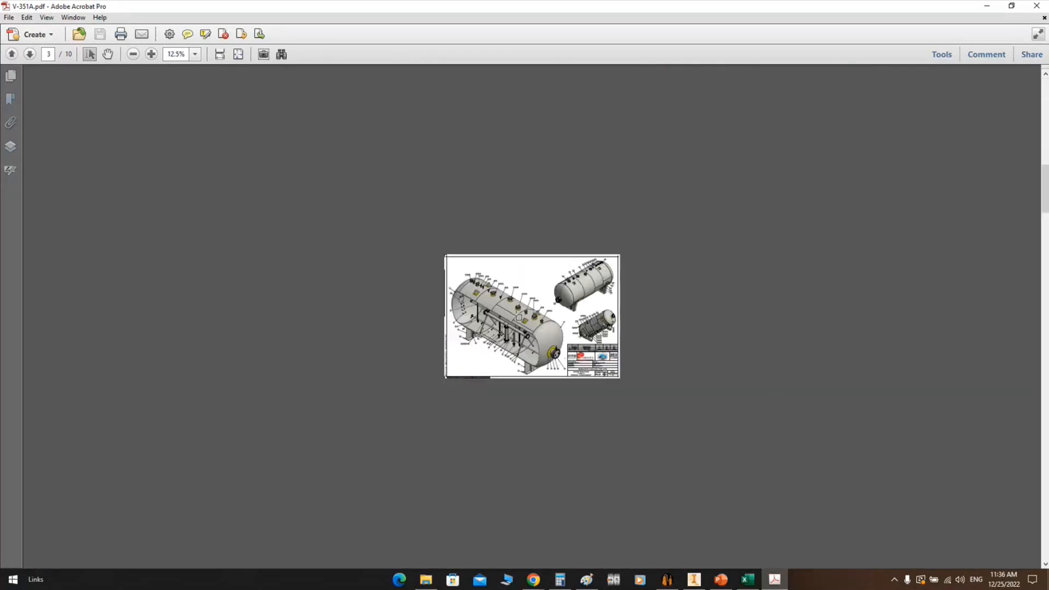
pyautogui.keyDown('ctrl'); pyautogui.scroll(4, 519, 317); pyautogui.keyUp('ctrl')
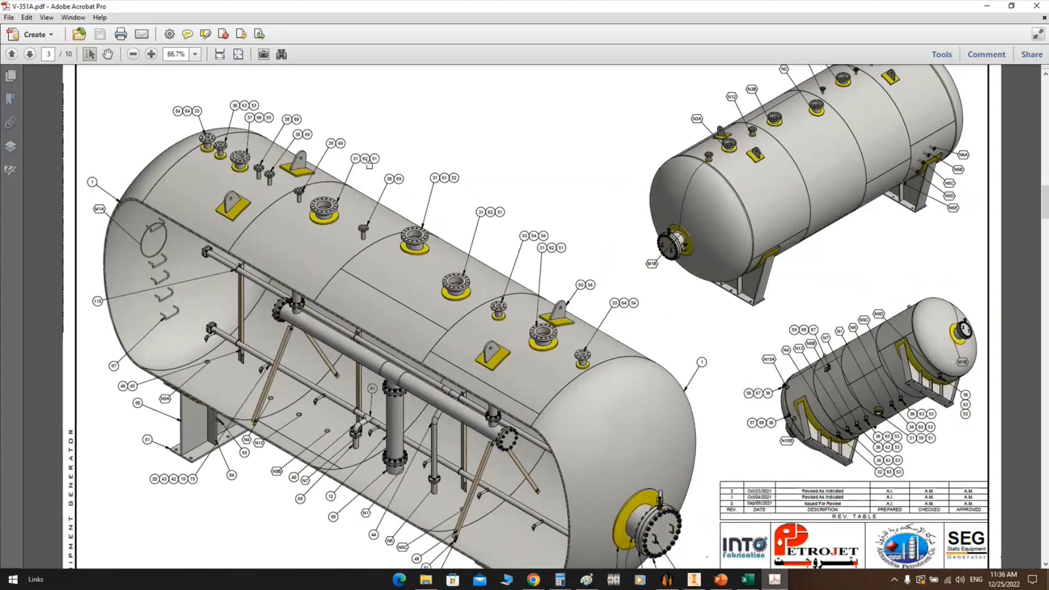
pyautogui.keyDown('ctrl'); pyautogui.scroll(3, 263, 173); pyautogui.keyUp('ctrl')
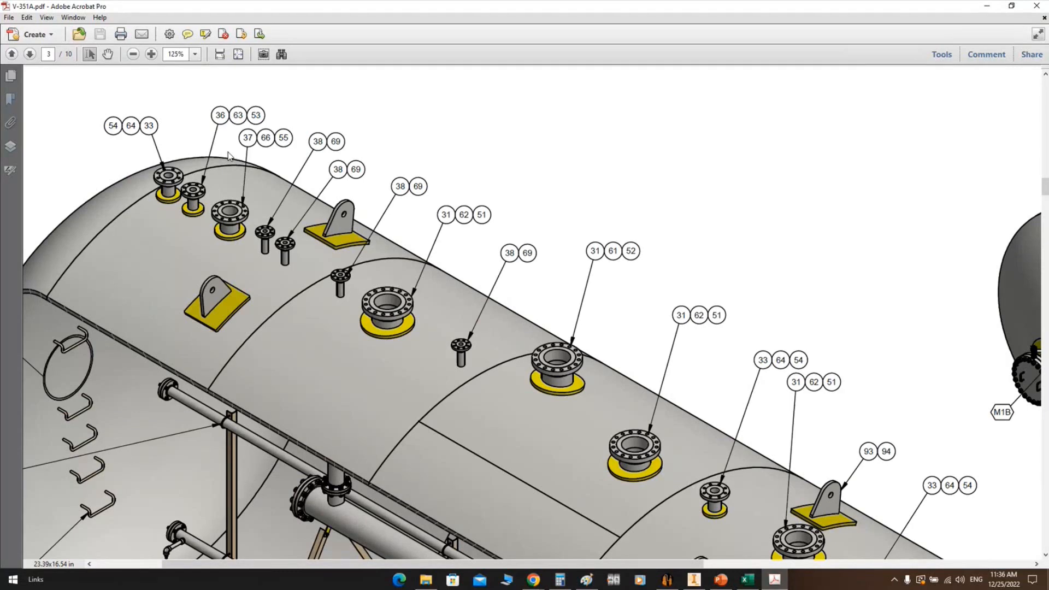
pyautogui.click(1037, 7)
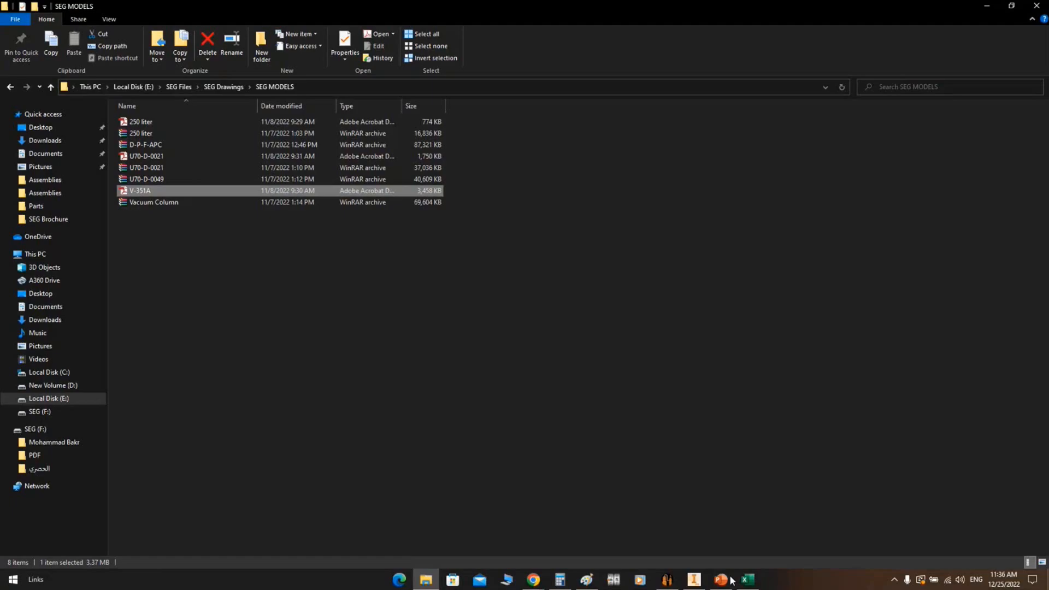
pyautogui.click(693, 579)
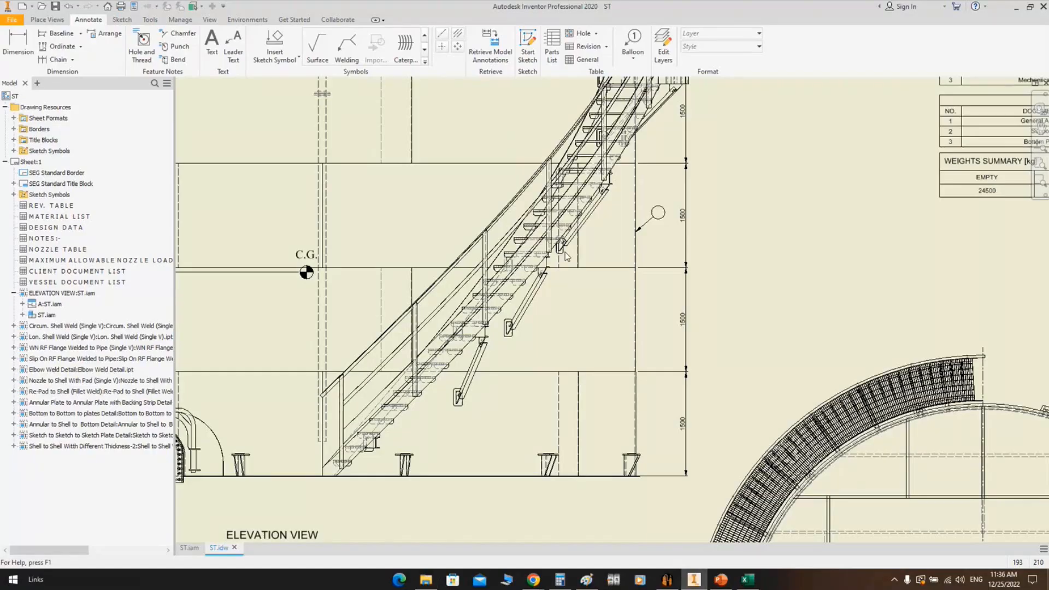
pyautogui.middleClick(624, 202)
pyautogui.scroll(-3, 623, 202)
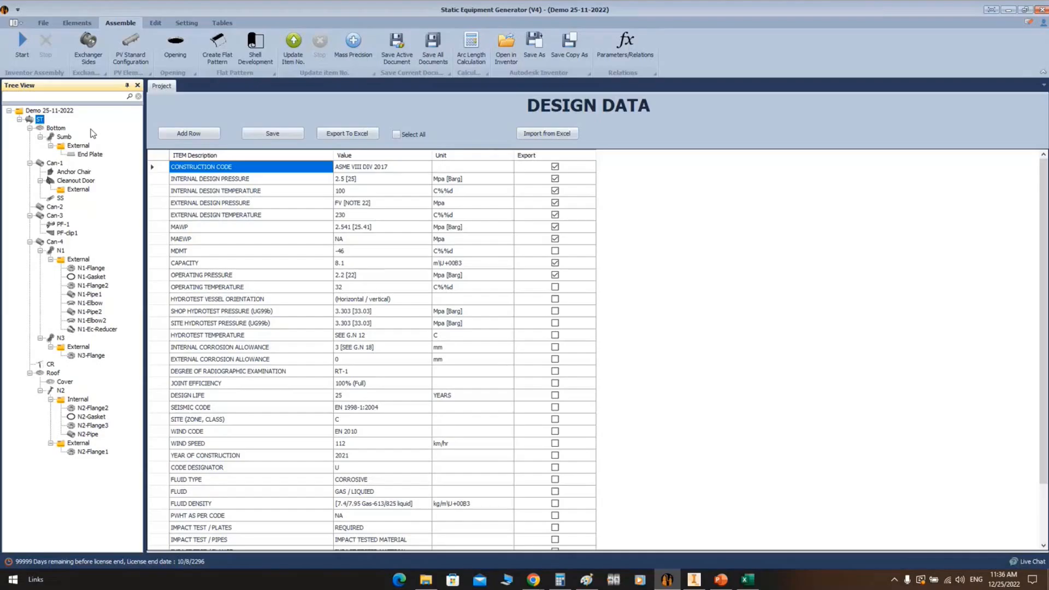
# In Static Equipment Generator, start a drawing for the Bottom component on an A2 sheet and review its active view and orientation settings
pyautogui.click(56, 127)
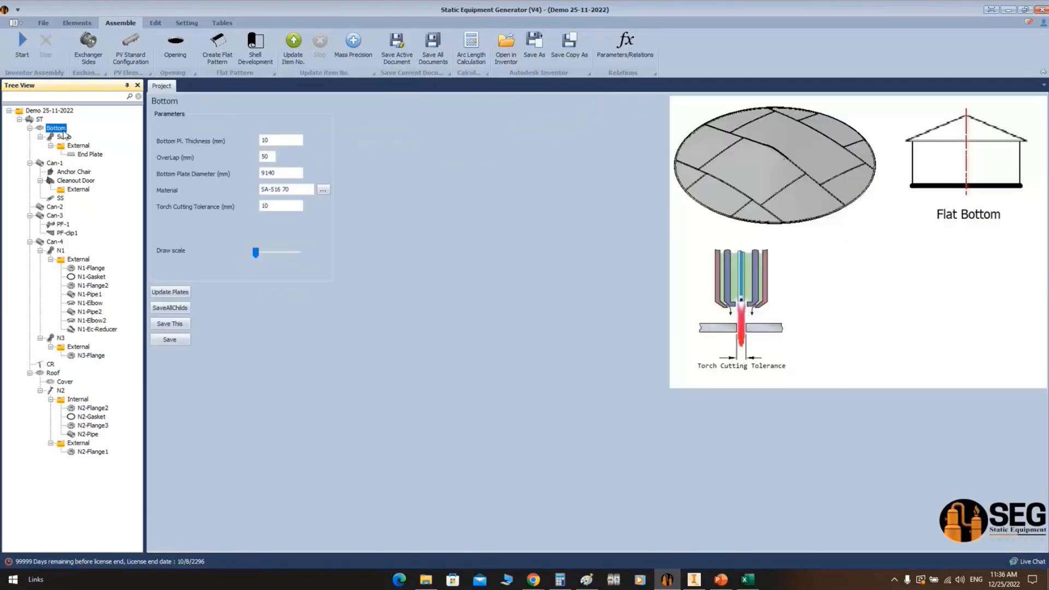
pyautogui.rightClick(63, 132)
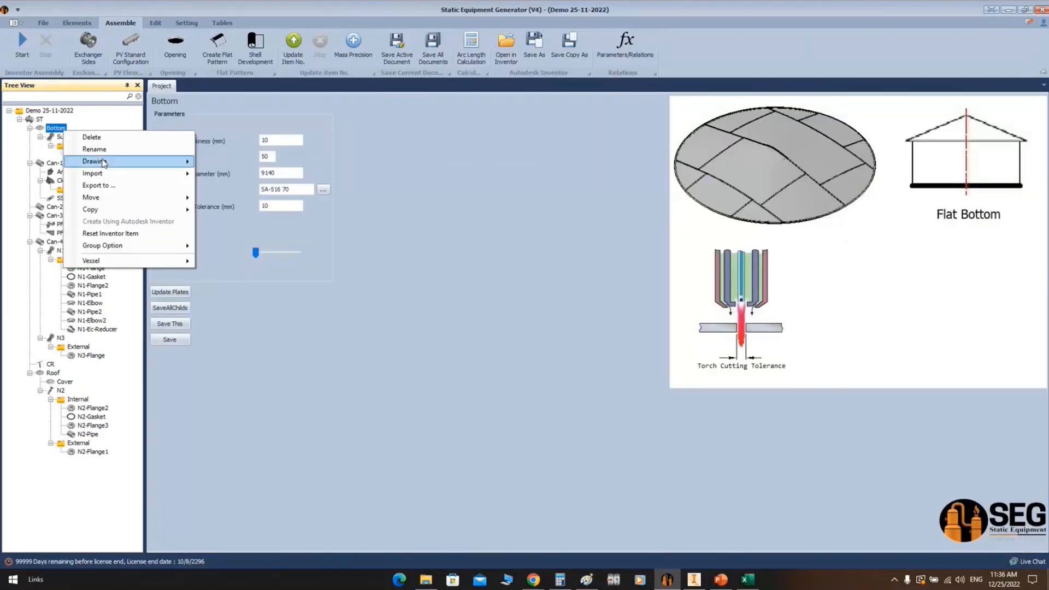
pyautogui.moveTo(124, 162)
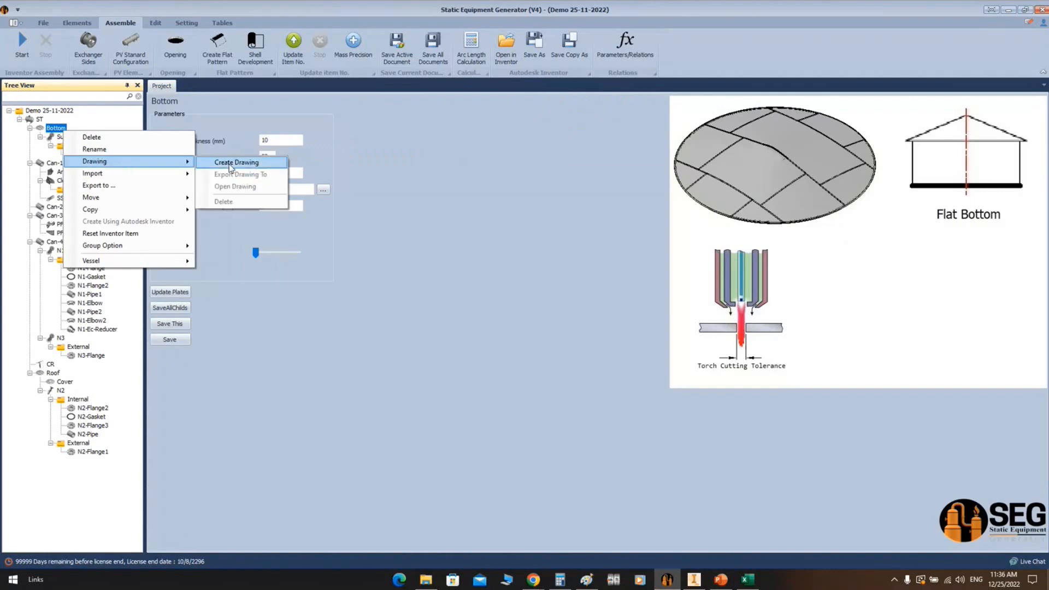
pyautogui.click(264, 164)
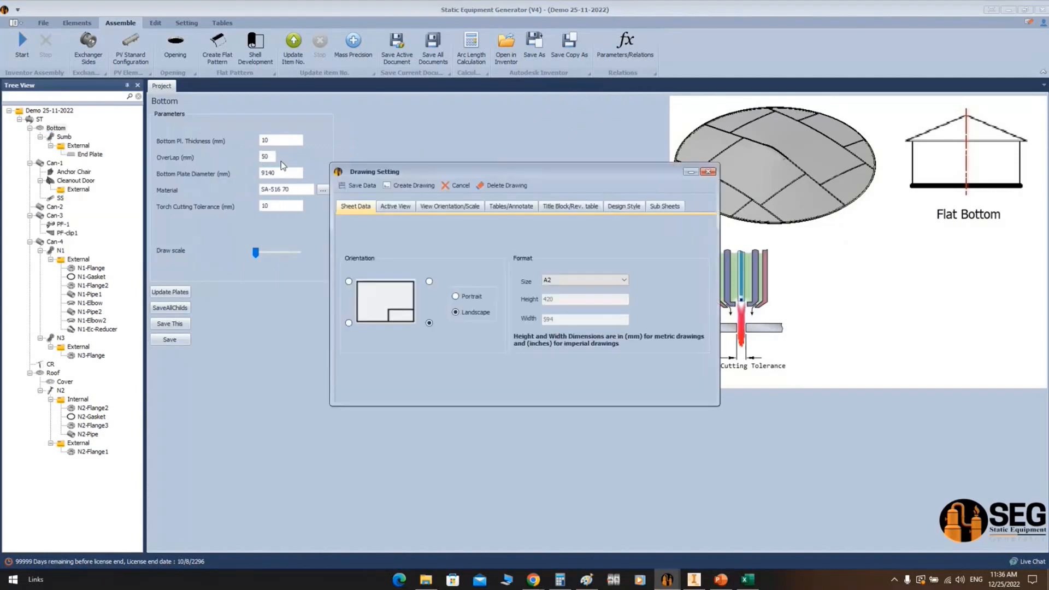
pyautogui.click(572, 280)
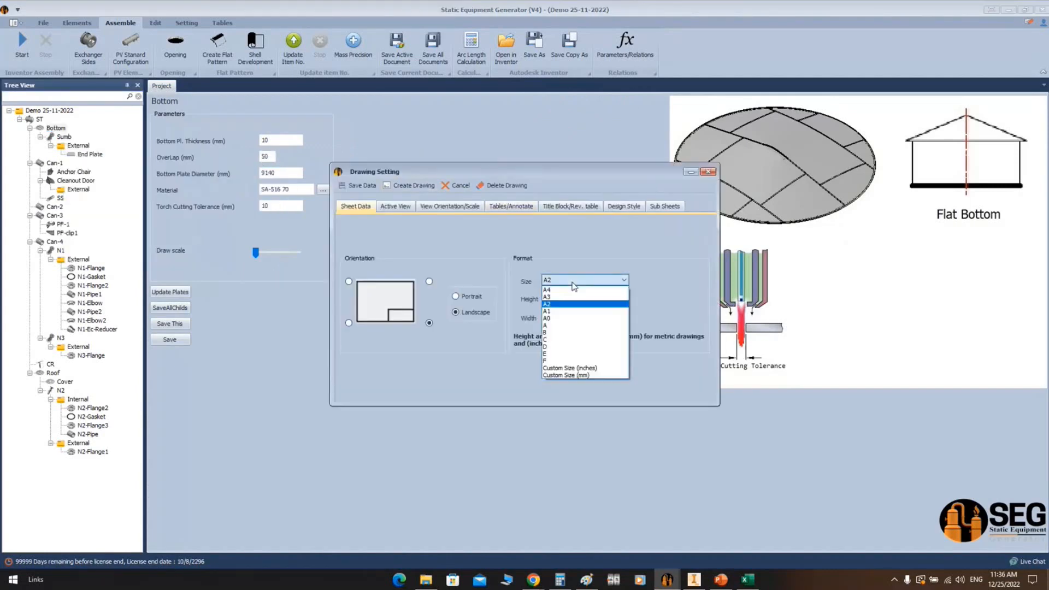
pyautogui.click(556, 309)
pyautogui.click(402, 210)
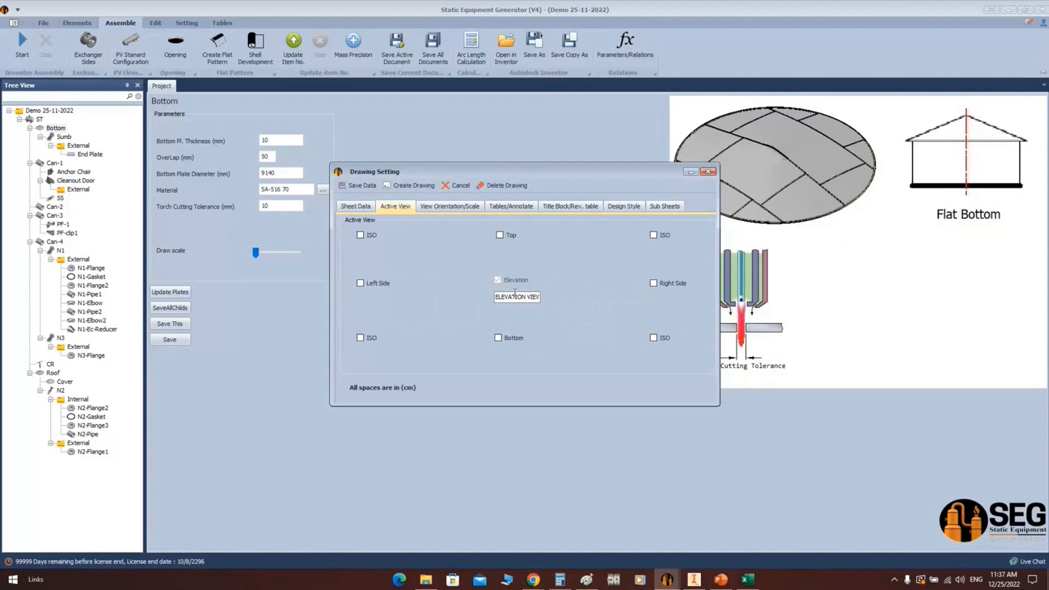
pyautogui.click(448, 206)
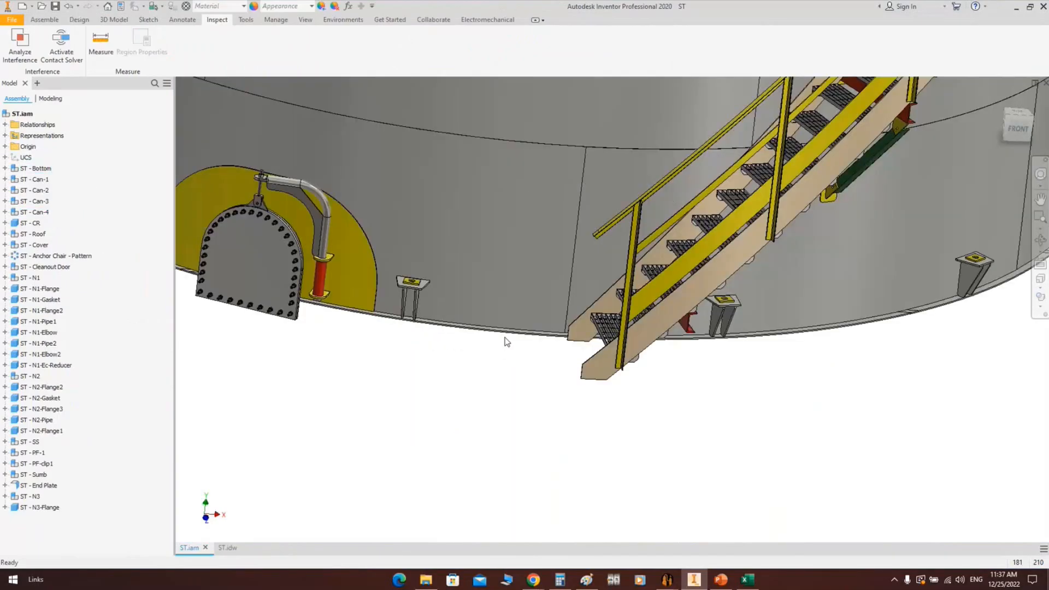
# Open the ST - Bottom subassembly in Inventor and check how its plate layout looks from the front
pyautogui.rightClick(506, 332)
pyautogui.click(506, 173)
pyautogui.click(1009, 120)
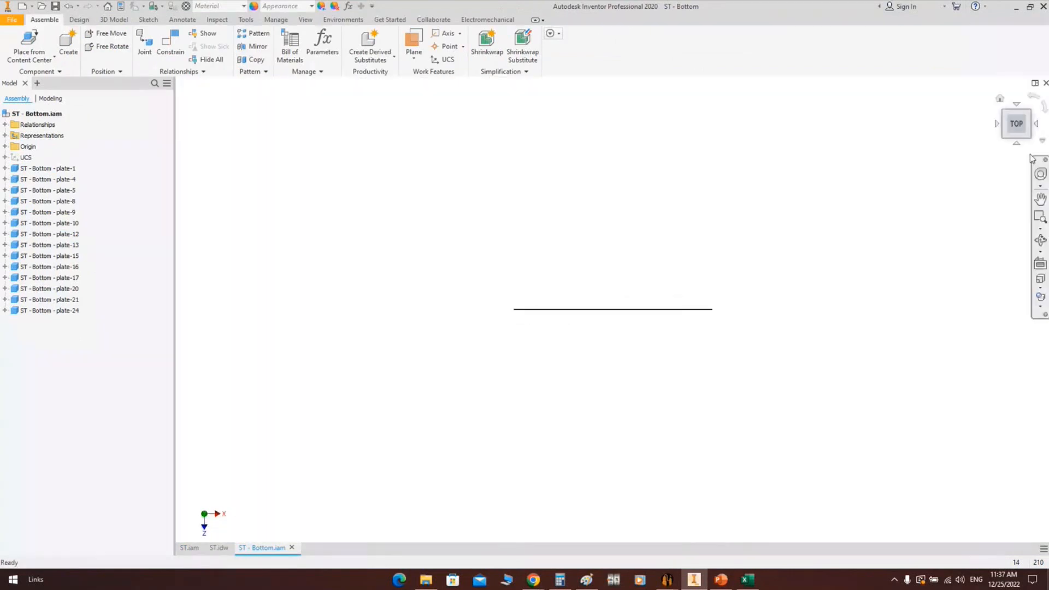
pyautogui.click(1016, 143)
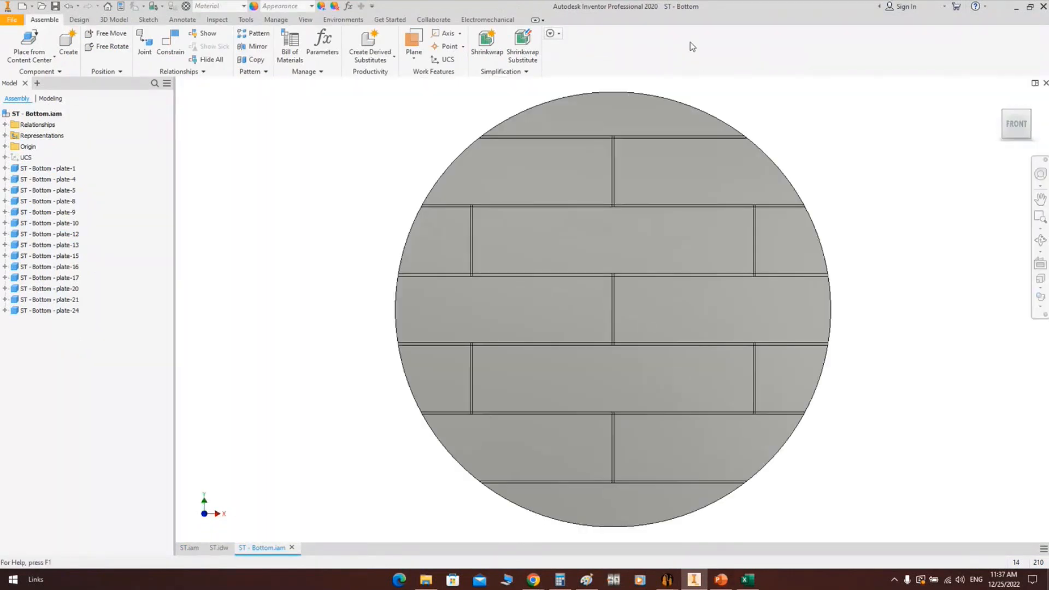
pyautogui.moveTo(932, 195); pyautogui.dragTo(905, 178, button='middle')
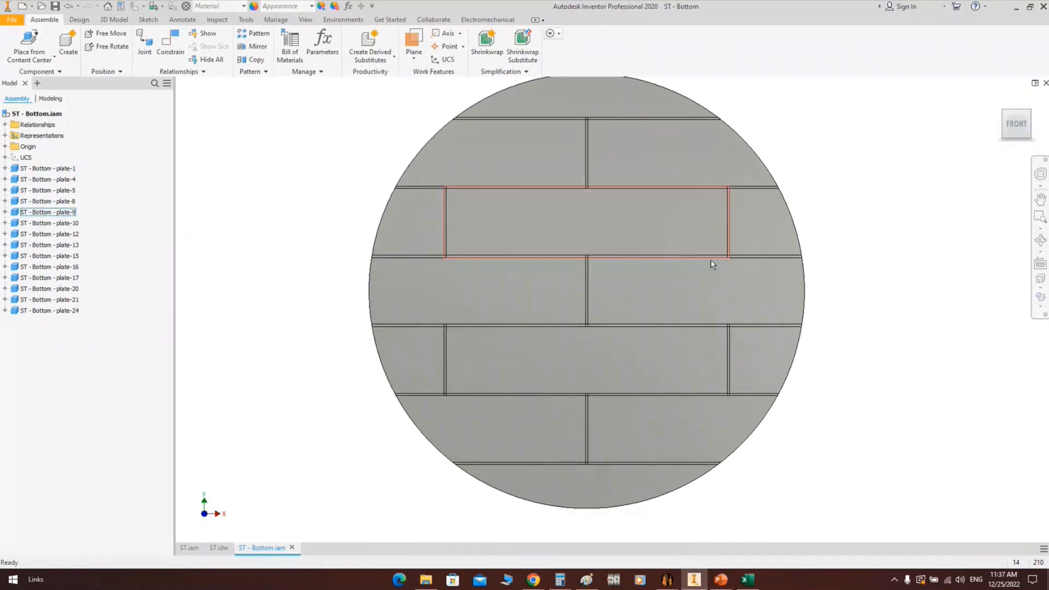
pyautogui.moveTo(498, 186); pyautogui.dragTo(398, 199, button='middle')
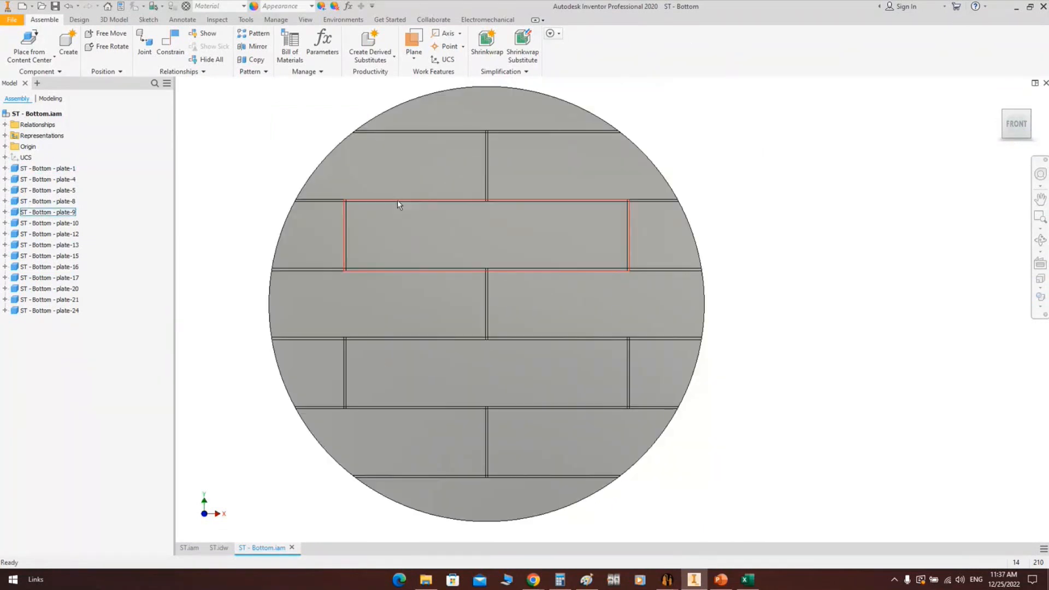
# Switch back to Static Equipment Generator, set the Bottom drawing's view scale to 1/50 and include the Bill Of Material table
pyautogui.click(673, 582)
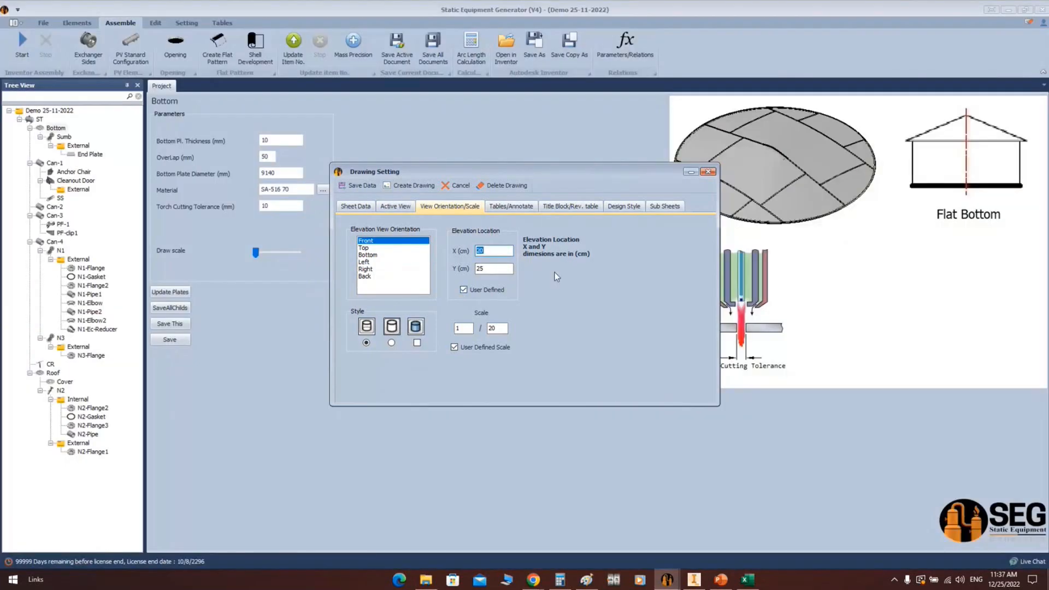
pyautogui.moveTo(499, 329); pyautogui.dragTo(467, 331)
pyautogui.write('50')
pyautogui.click(510, 206)
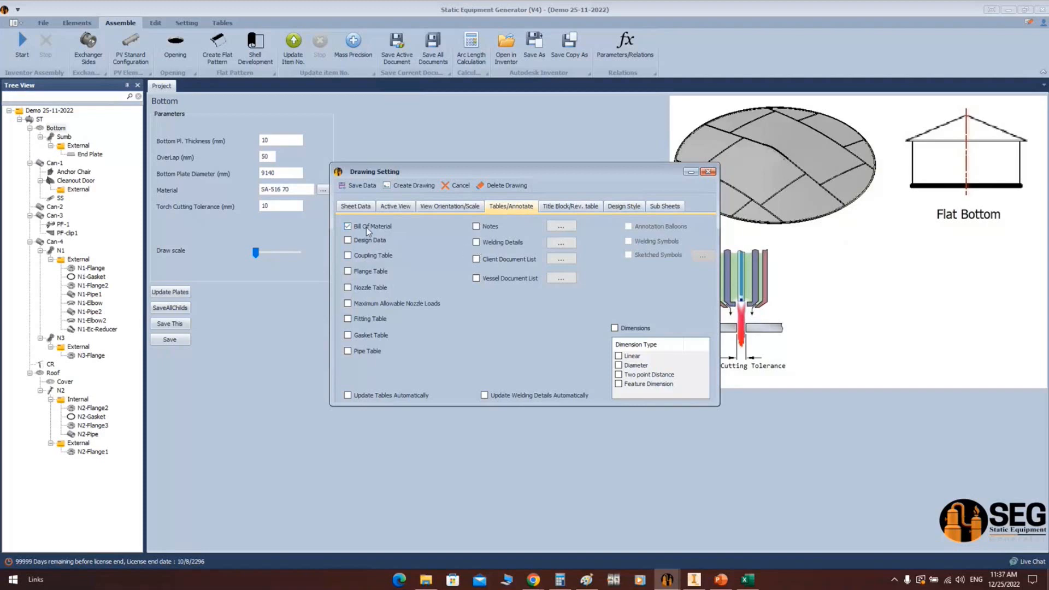
# Set the drawing name to Bottom Detail and the drawing number to DWG-102 in the title block settings
pyautogui.click(571, 207)
pyautogui.doubleClick(428, 236)
pyautogui.write('Bottpo')
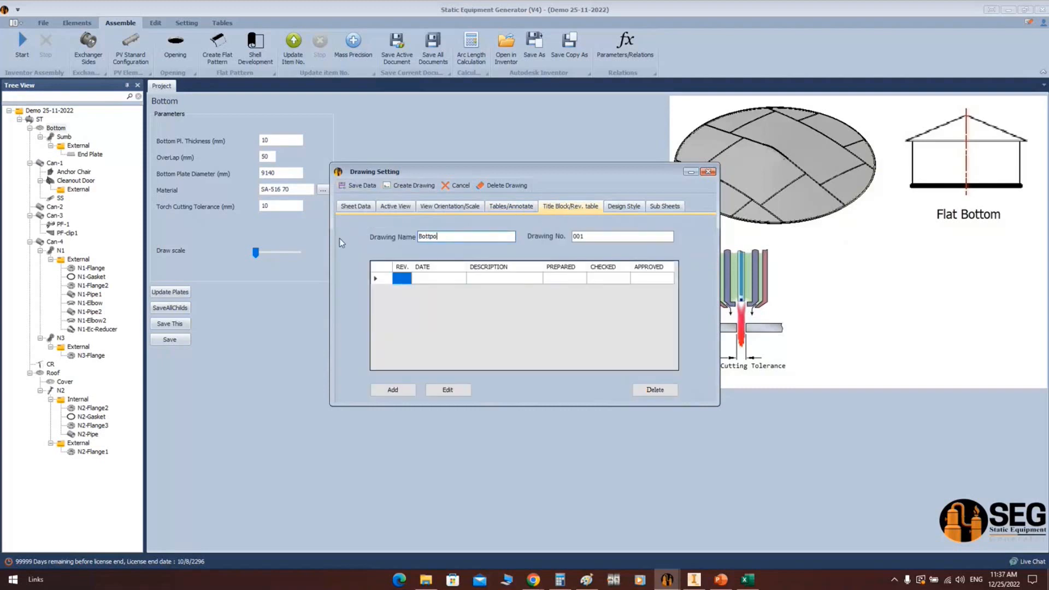
pyautogui.press('BackSpace')
pyautogui.press('BackSpace')
pyautogui.press('BackSpace')
pyautogui.write('tom Deat')
pyautogui.press('BackSpace')
pyautogui.press('BackSpace')
pyautogui.write('tail')
pyautogui.press('Tab')
pyautogui.write('DWG-102')
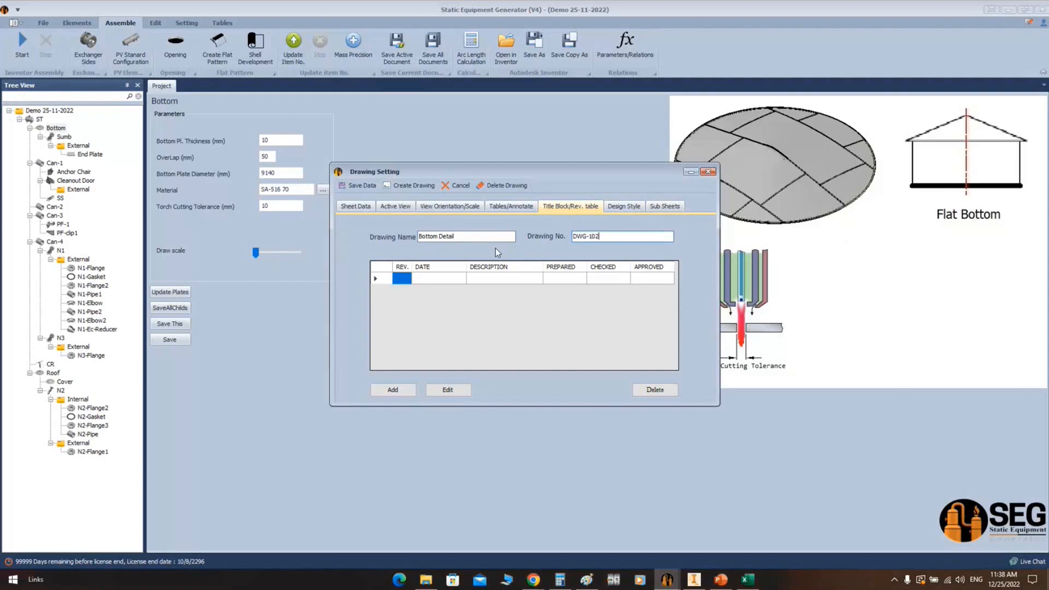
# Enter revision 0 dated 12/25/2022 with the description "Issued for review" in the revision table
pyautogui.click(382, 276)
pyautogui.click(447, 389)
pyautogui.click(518, 282)
pyautogui.write('Issued for review')
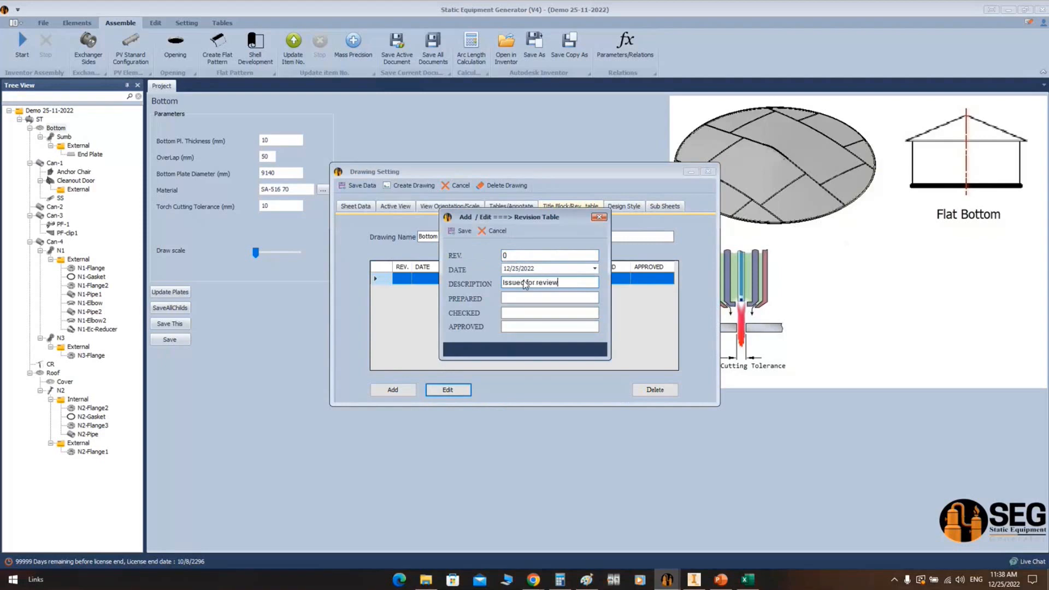
pyautogui.click(457, 233)
pyautogui.click(388, 389)
pyautogui.click(460, 234)
# Save the Design1 style for the Bill Of Material table, create the Bottom drawing, and switch to Inventor
pyautogui.click(623, 207)
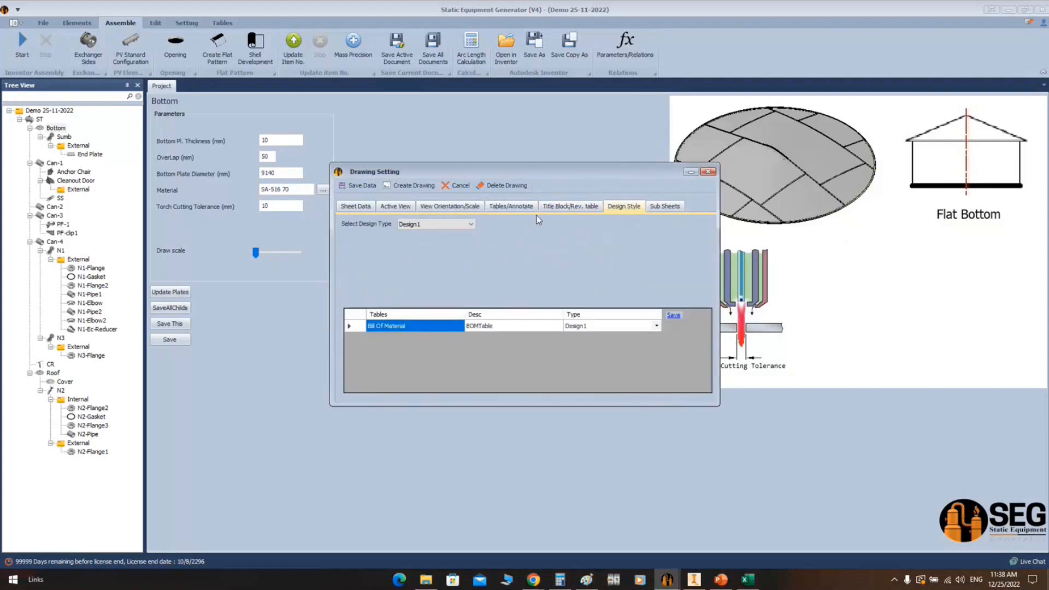
pyautogui.click(673, 316)
pyautogui.click(410, 185)
pyautogui.click(689, 581)
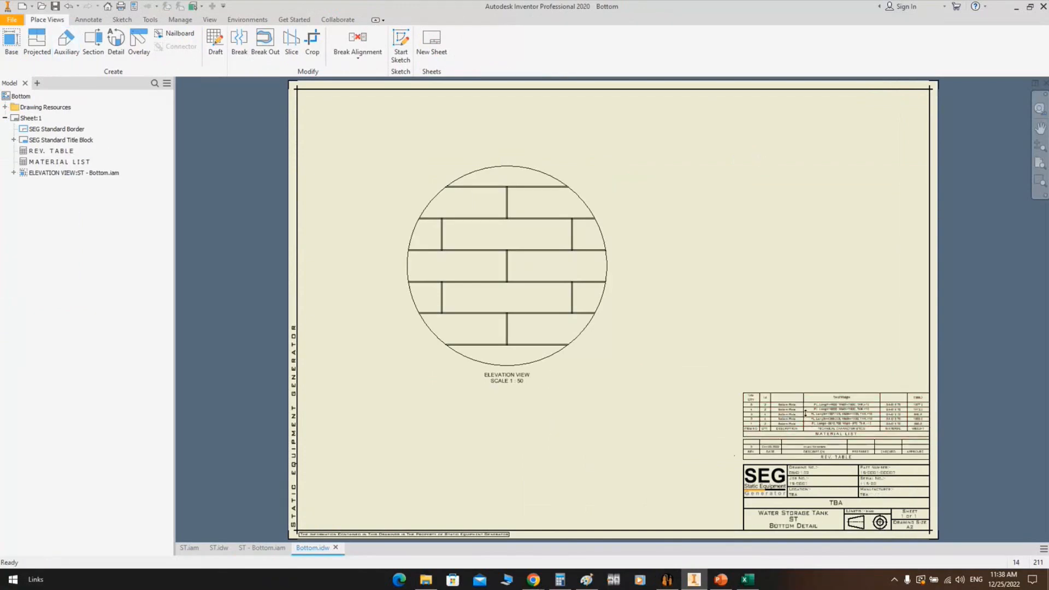
# Dimension the full length of the topmost plate seam, placing the dimension above the circle in the elevation view
pyautogui.scroll(5, 761, 389)
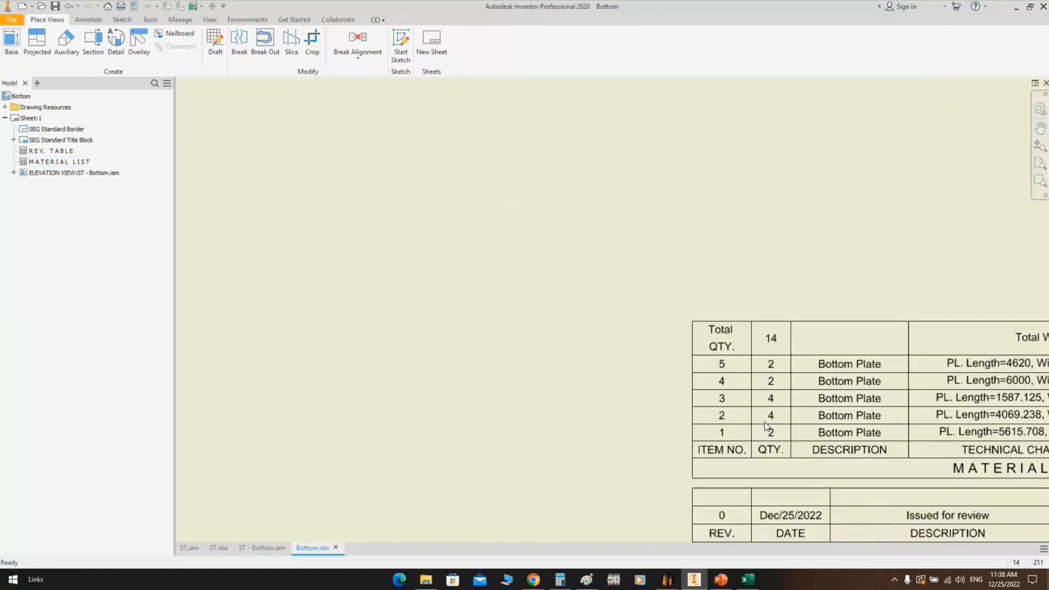
pyautogui.scroll(-1, 612, 317)
pyautogui.scroll(-2, 611, 316)
pyautogui.moveTo(445, 217)
pyautogui.mouseDown(button='middle')
pyautogui.moveTo(538, 352)
pyautogui.moveTo(538, 330)
pyautogui.mouseUp(button='middle')
pyautogui.click(83, 21)
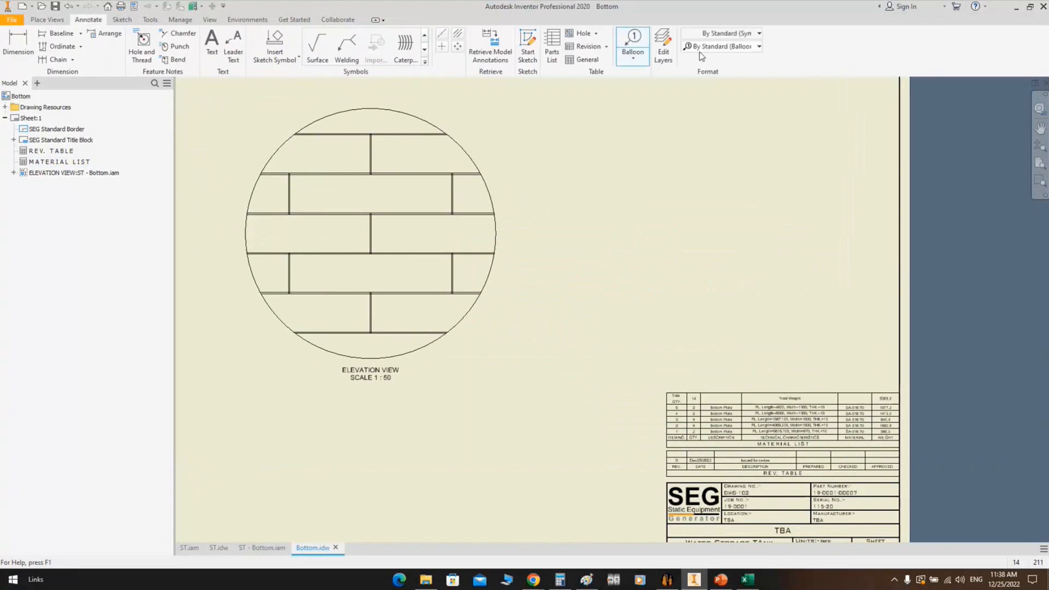
pyautogui.click(701, 49)
pyautogui.scroll(3, 391, 132)
pyautogui.moveTo(390, 131); pyautogui.dragTo(545, 217, button='middle')
pyautogui.scroll(3, 541, 210)
pyautogui.scroll(3, 339, 275)
pyautogui.scroll(-5, 339, 273)
pyautogui.press('d')
pyautogui.click(379, 275)
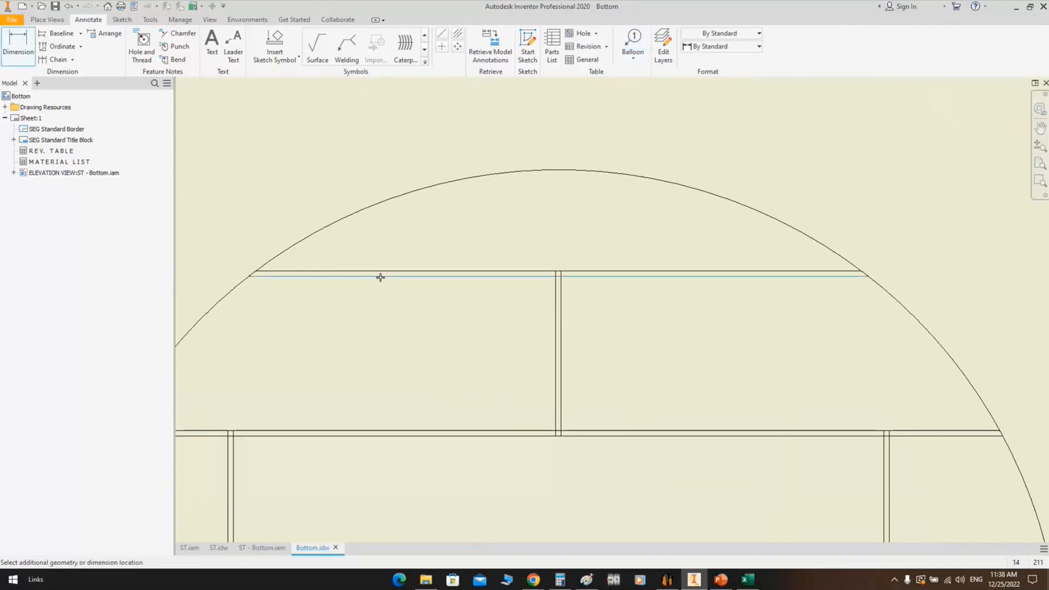
pyautogui.click(498, 120)
# Dimension the height of the upper plate row, placing the dimension outside the circle on its left
pyautogui.click(397, 271)
pyautogui.click(355, 435)
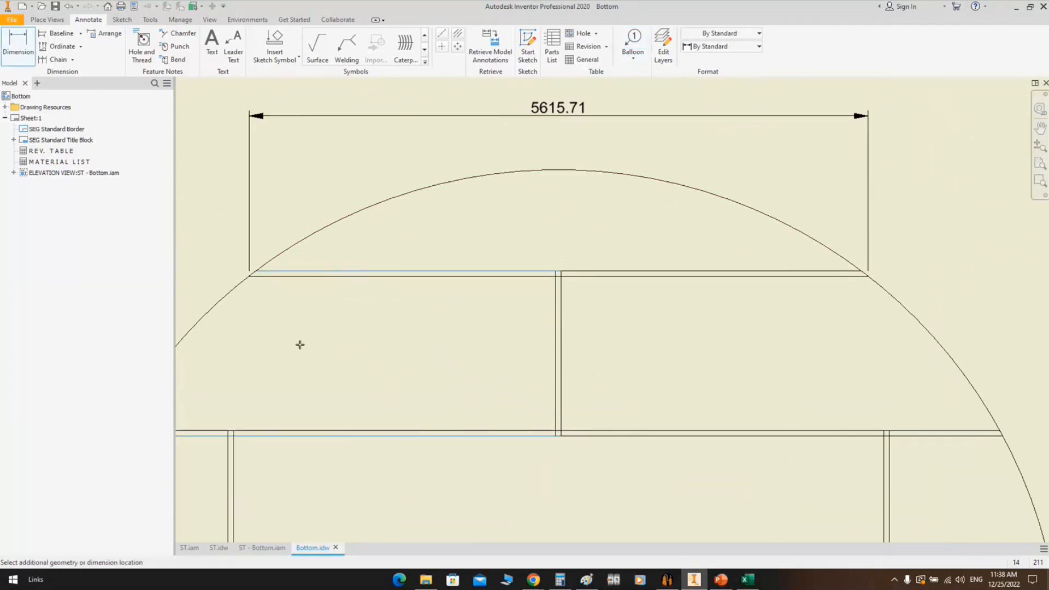
pyautogui.moveTo(300, 344); pyautogui.dragTo(664, 315, button='middle')
pyautogui.click(390, 323)
# Dimension the overlap widths of the topmost horizontal seam and the vertical seam below it
pyautogui.moveTo(743, 269); pyautogui.dragTo(586, 256, button='middle')
pyautogui.click(587, 233)
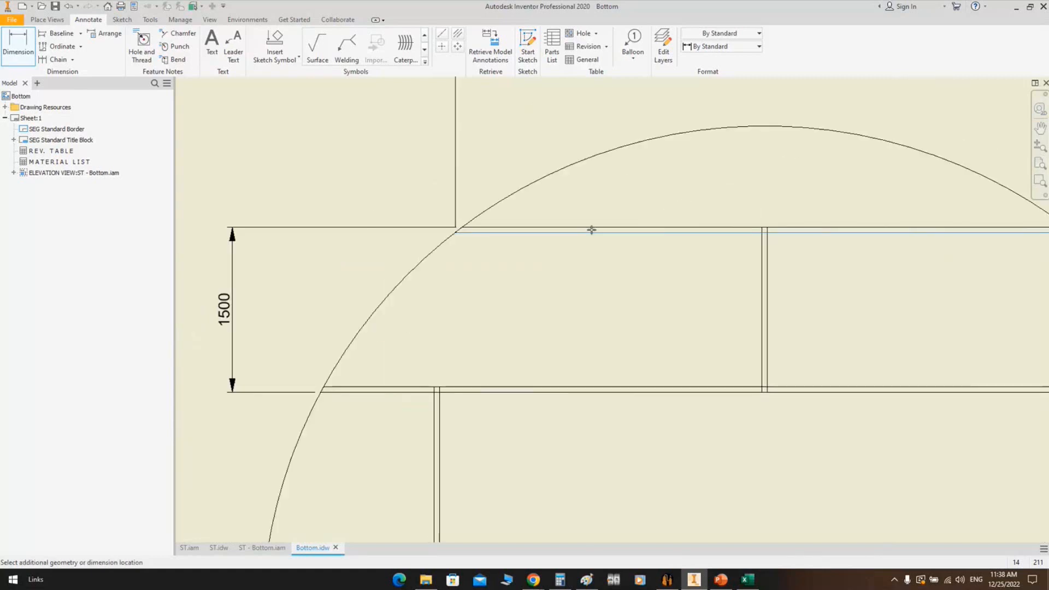
pyautogui.click(590, 227)
pyautogui.click(575, 254)
pyautogui.click(761, 251)
pyautogui.click(767, 256)
pyautogui.click(729, 261)
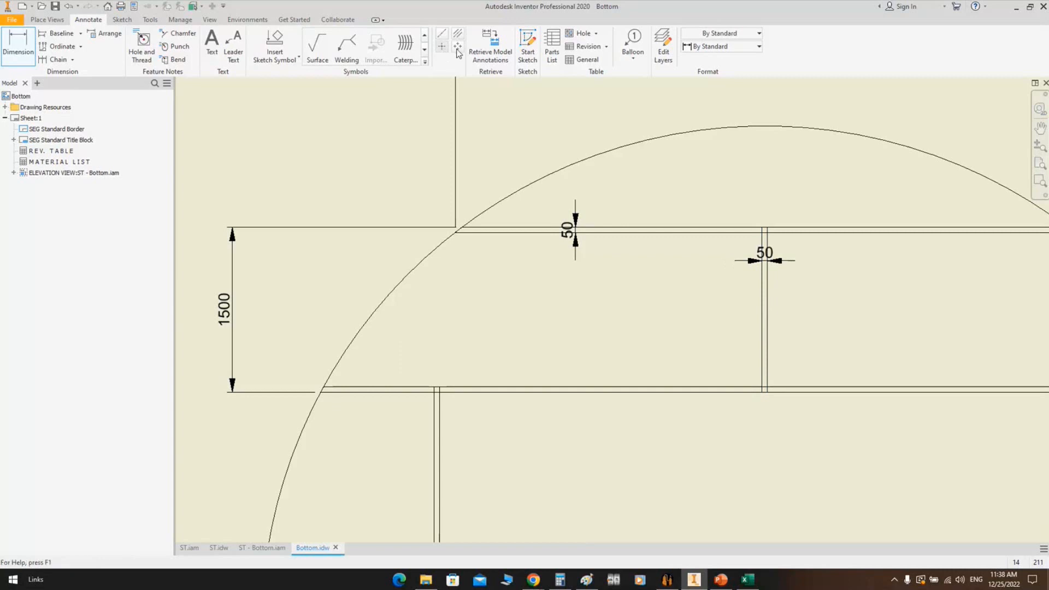
# Add a centre mark to the bottom's outer circle and extend its centre lines out toward the edge
pyautogui.click(581, 159)
pyautogui.scroll(-6, 592, 156)
pyautogui.scroll(3, 614, 291)
pyautogui.press('Escape')
pyautogui.moveTo(625, 218); pyautogui.dragTo(626, 389)
pyautogui.click(628, 189)
pyautogui.moveTo(629, 190); pyautogui.dragTo(821, 190)
pyautogui.moveTo(618, 190); pyautogui.dragTo(407, 189)
pyautogui.scroll(5, 499, 258)
pyautogui.moveTo(510, 276); pyautogui.dragTo(435, 345, button='middle')
pyautogui.click(579, 315)
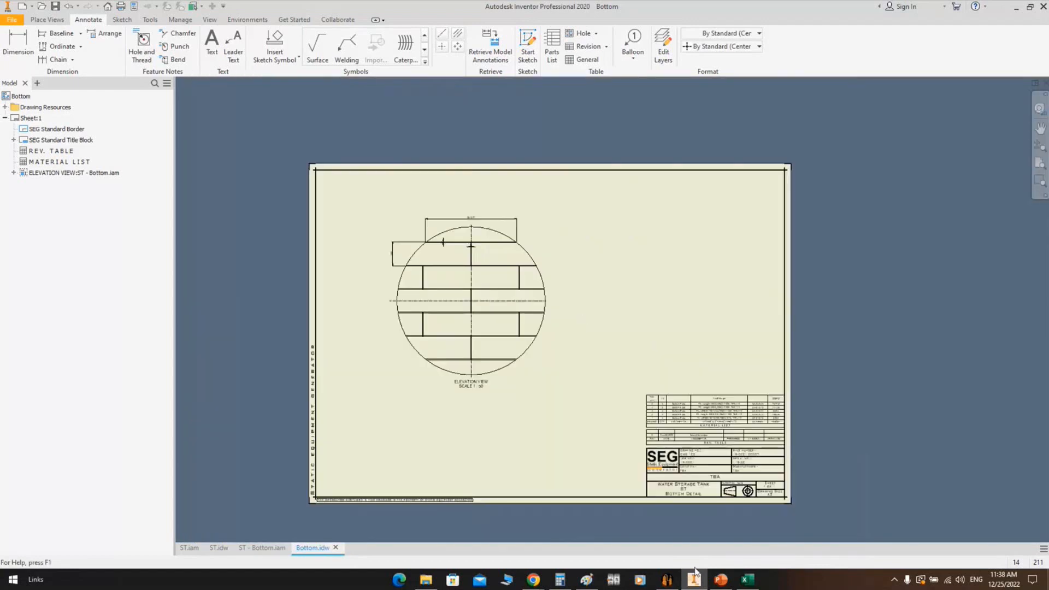
# Switch to Static Equipment Generator, set the Bottom drawing's view scale to 1/42, recreate the drawing, and switch back to Inventor
pyautogui.click(666, 579)
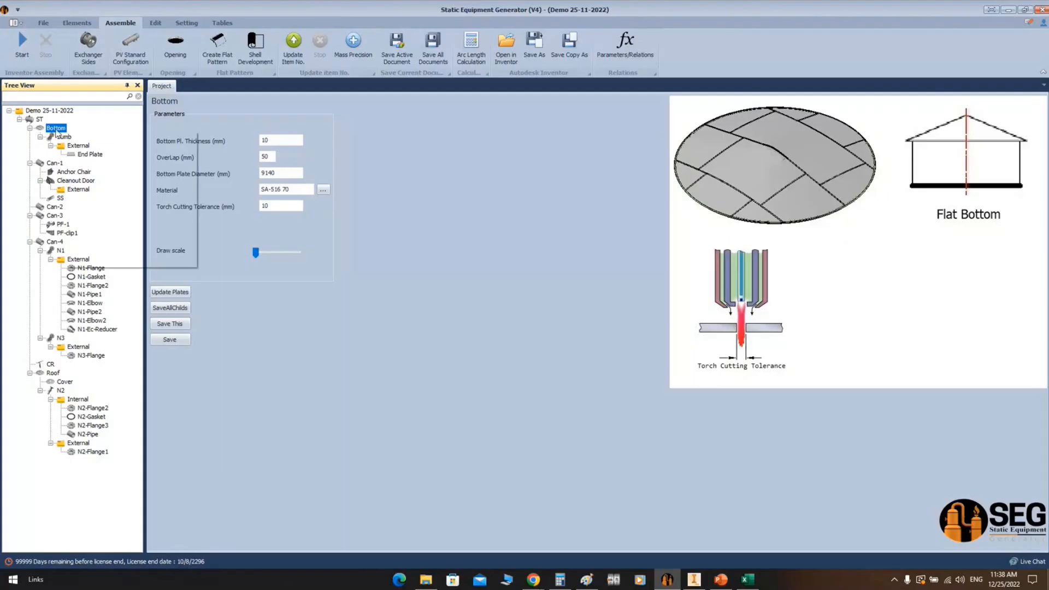
pyautogui.rightClick(57, 129)
pyautogui.moveTo(180, 160)
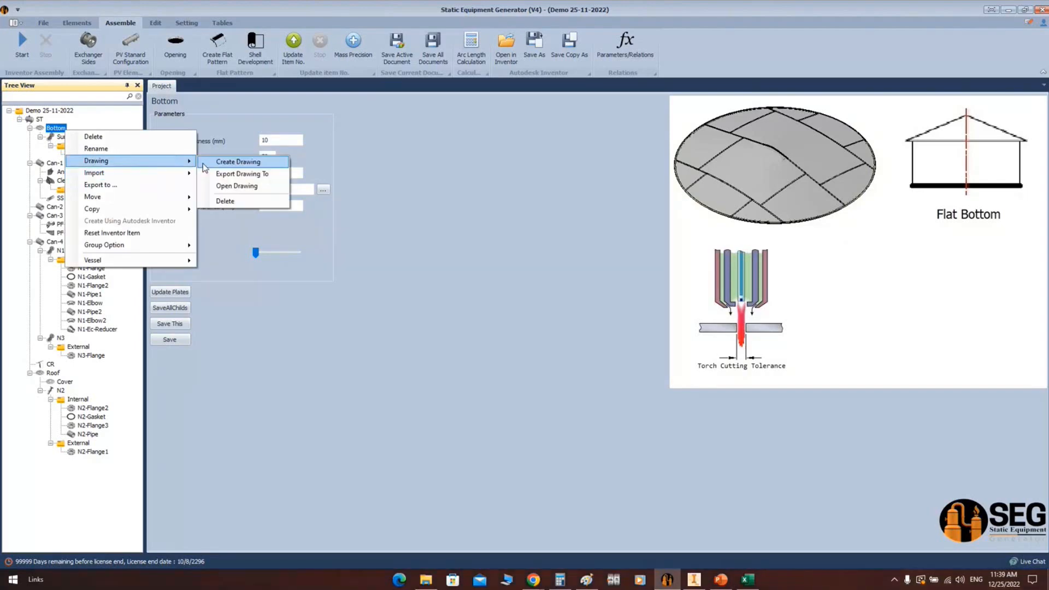
pyautogui.click(213, 162)
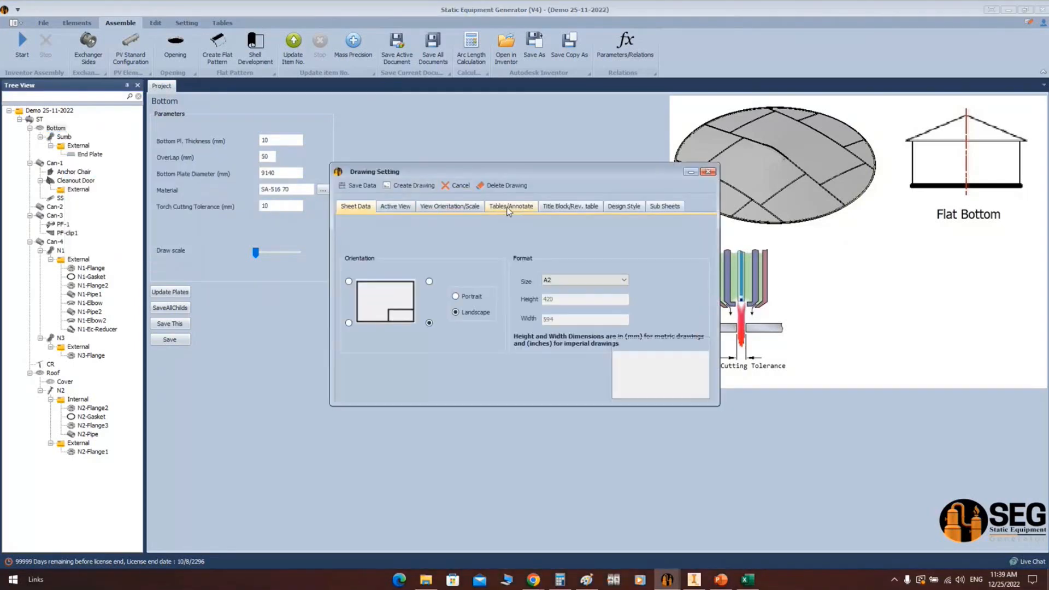
pyautogui.click(449, 205)
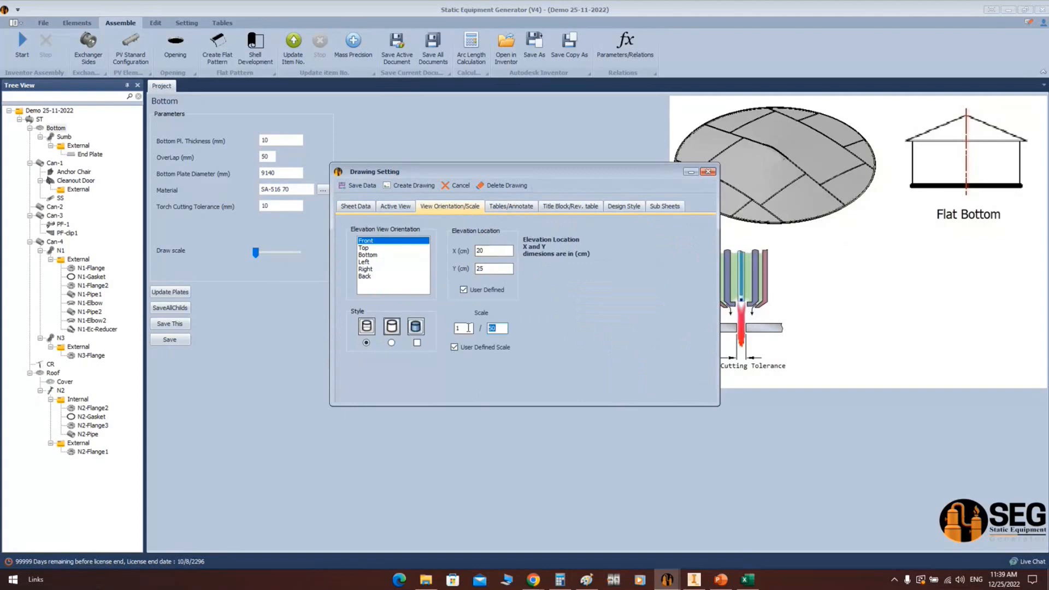
pyautogui.write('42')
pyautogui.moveTo(494, 251); pyautogui.dragTo(443, 263)
pyautogui.click(398, 187)
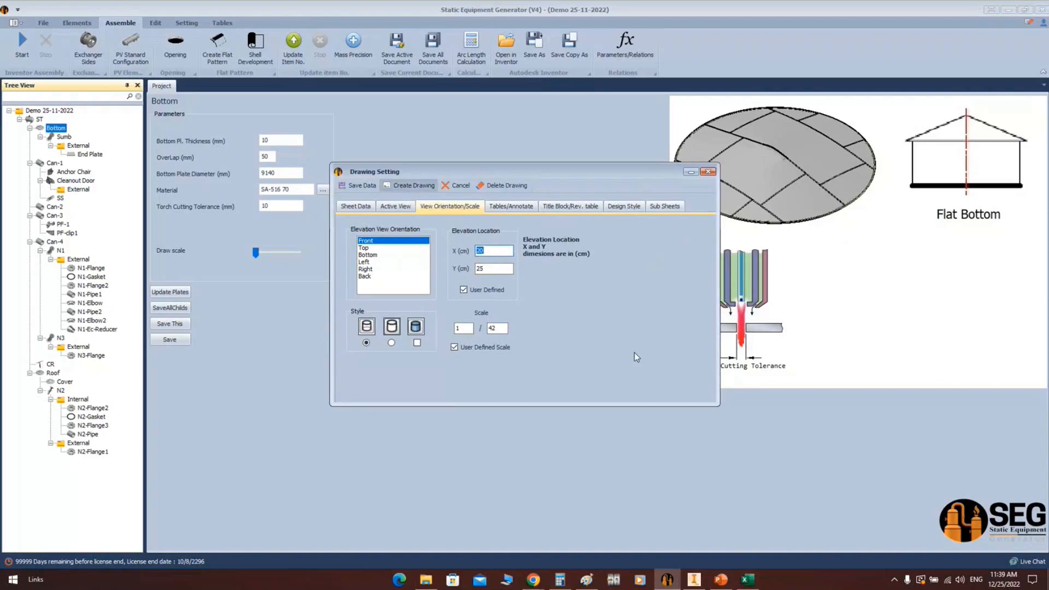
pyautogui.click(695, 580)
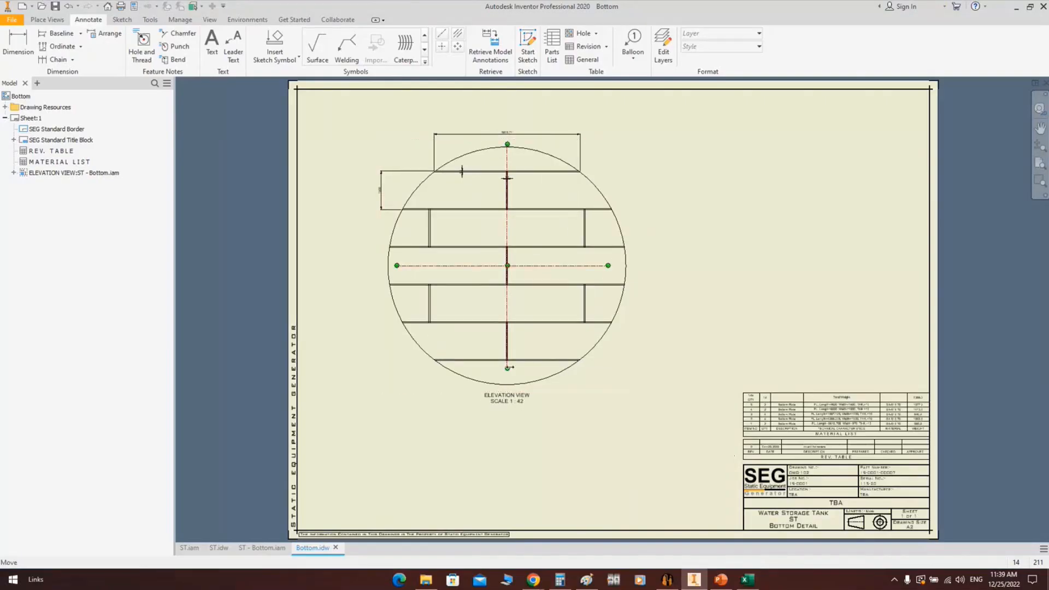
# Extend the lower, right and left ends of the centre lines beyond the rescaled bottom circle
pyautogui.moveTo(508, 367)
pyautogui.mouseDown()
pyautogui.moveTo(524, 402)
pyautogui.moveTo(508, 388)
pyautogui.mouseUp()
pyautogui.moveTo(608, 266); pyautogui.dragTo(638, 265)
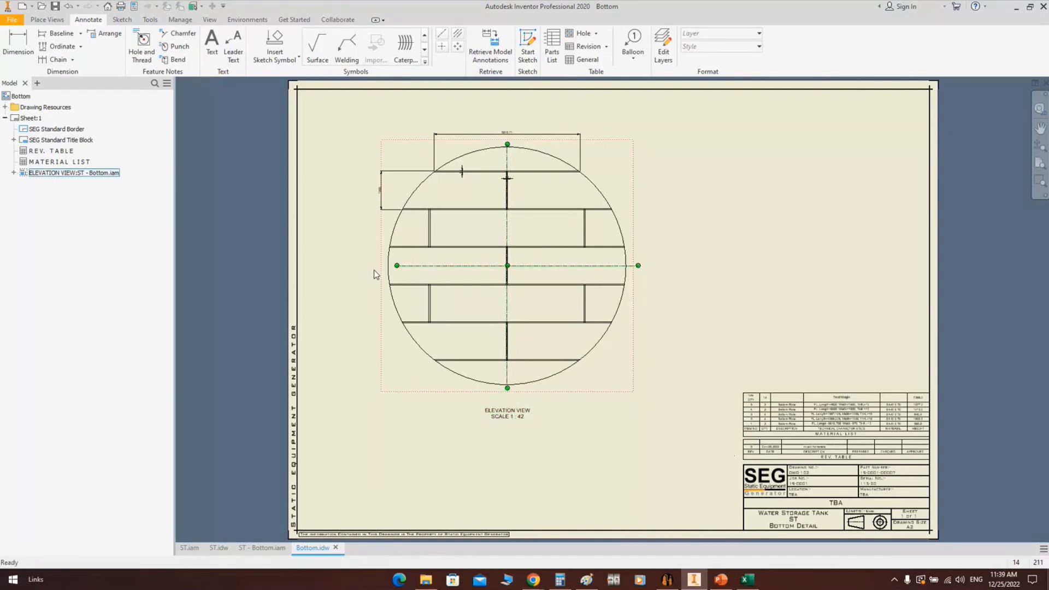
pyautogui.moveTo(396, 266); pyautogui.dragTo(378, 266)
# Dimension the middle plate row's height, its halves about the horizontal centre line, and the height of the row above
pyautogui.scroll(3, 377, 275)
pyautogui.press('d')
pyautogui.click(467, 252)
pyautogui.click(427, 215)
pyautogui.click(351, 225)
pyautogui.click(414, 289)
pyautogui.click(352, 270)
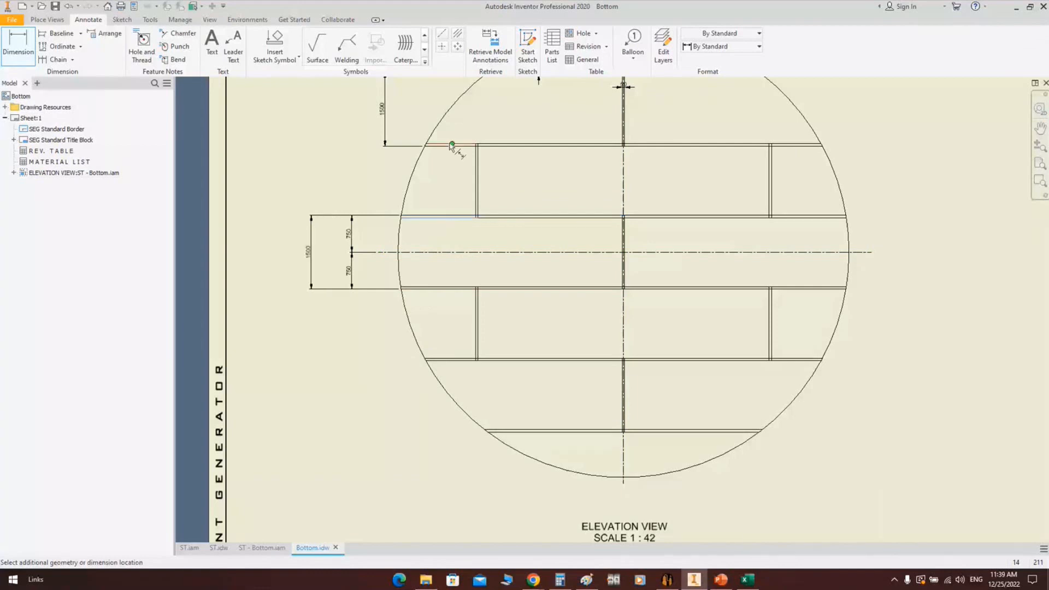
pyautogui.click(451, 145)
pyautogui.click(763, 125)
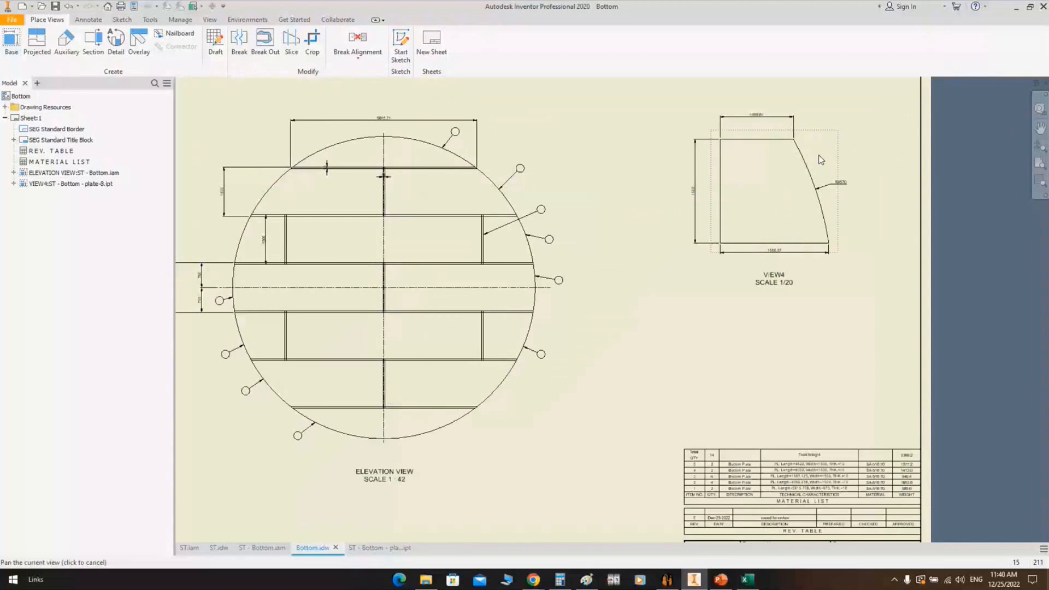
# Close the open plate part, open the upper-right plate-4 from the ST - Bottom assembly, and return to the Bottom drawing
pyautogui.click(409, 548)
pyautogui.click(409, 549)
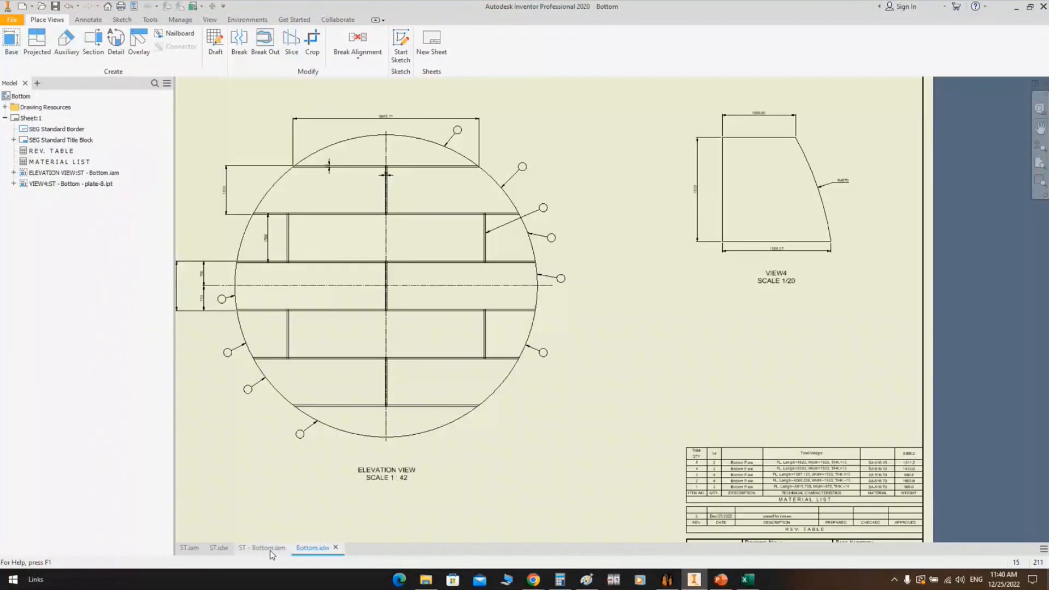
pyautogui.click(269, 548)
pyautogui.rightClick(586, 155)
pyautogui.click(636, 154)
pyautogui.click(312, 548)
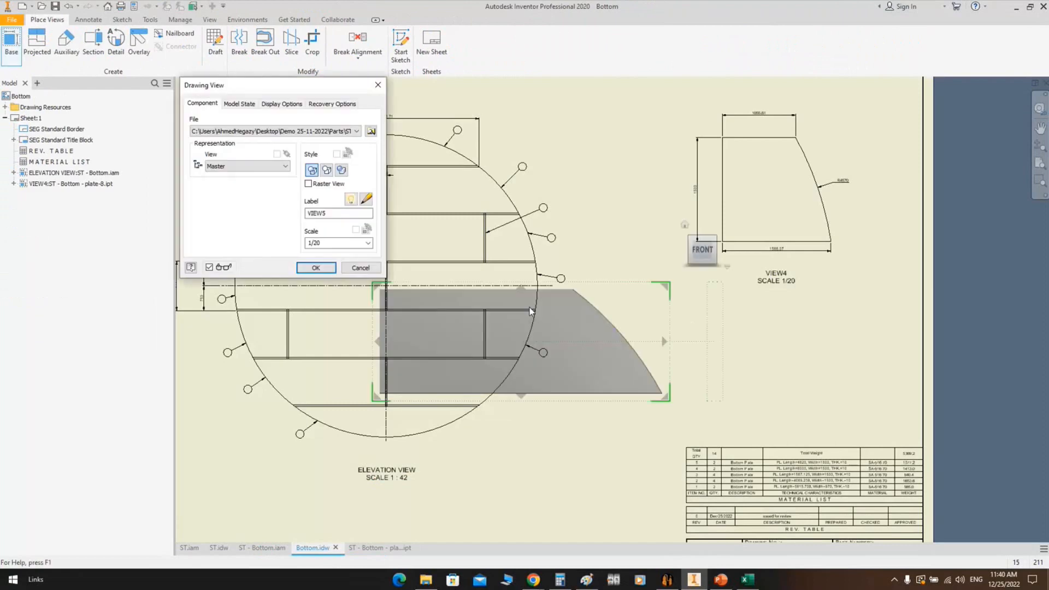
# Place a 1/20 base view of plate-4 below VIEW4 and move the elevation view toward the sheet's upper-left corner
pyautogui.doubleClick(317, 243)
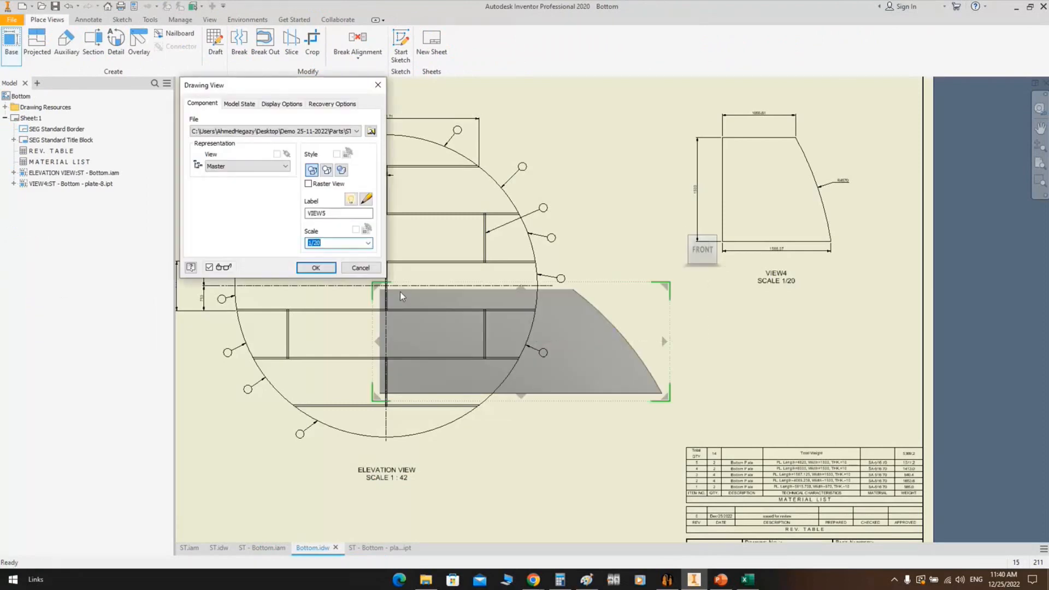
pyautogui.click(315, 267)
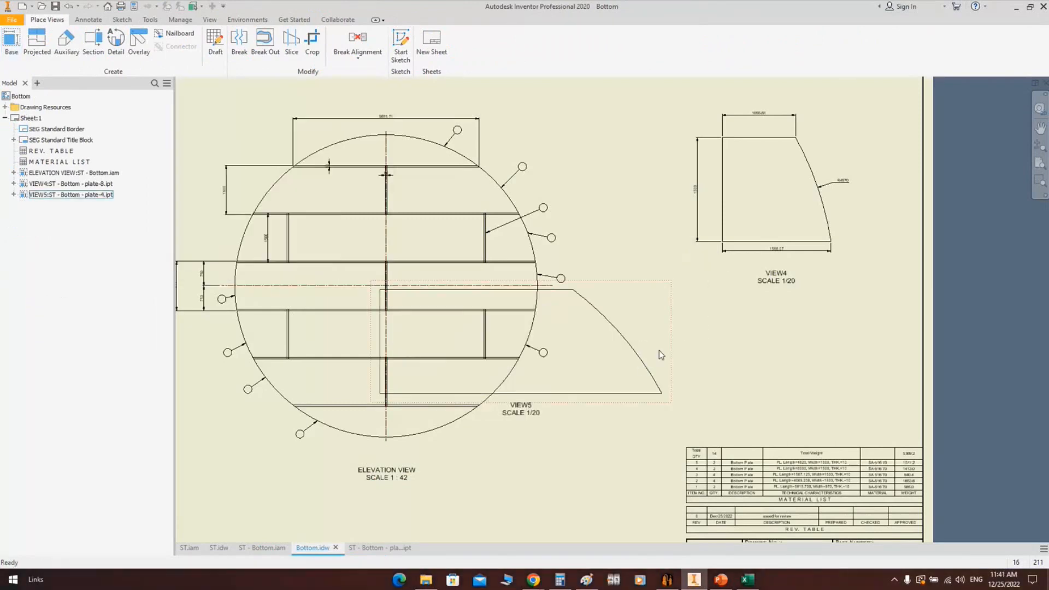
pyautogui.moveTo(896, 356); pyautogui.dragTo(897, 355)
pyautogui.scroll(-3, 588, 280)
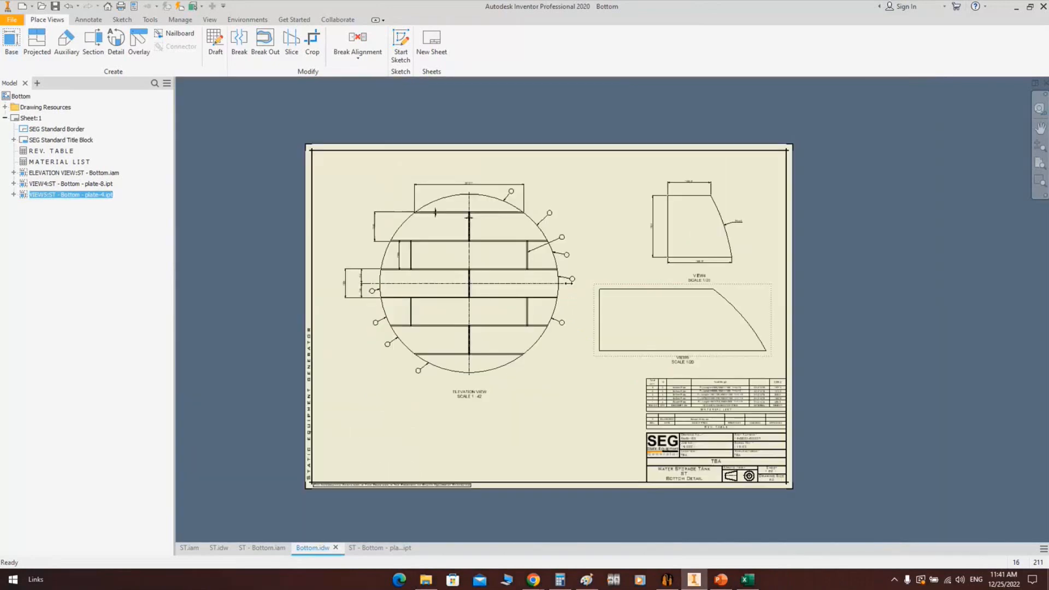
pyautogui.moveTo(588, 279); pyautogui.dragTo(604, 282, button='middle')
pyautogui.moveTo(389, 197); pyautogui.dragTo(317, 129)
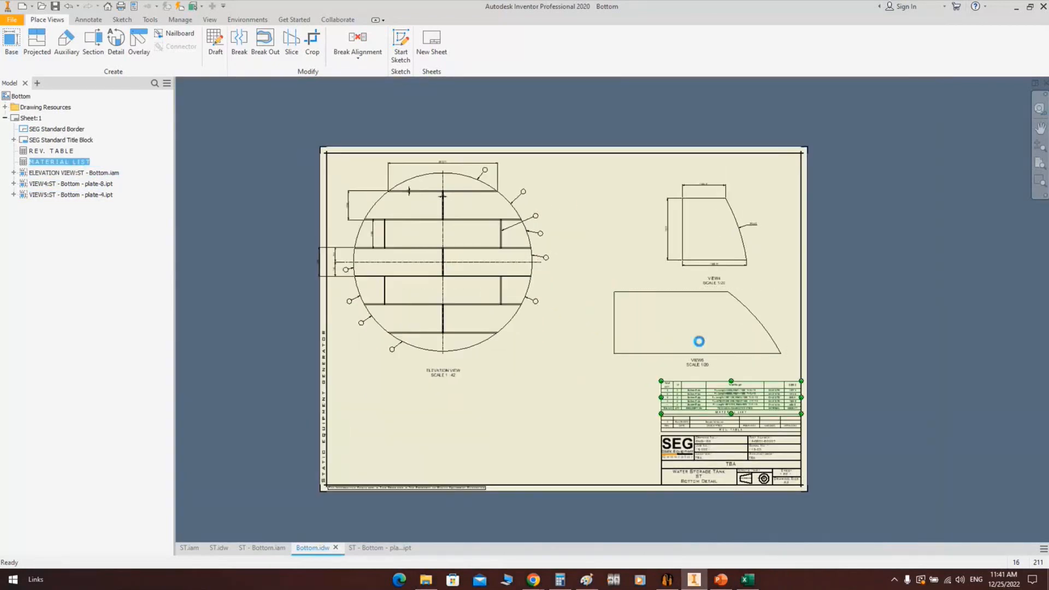
# Dimension the plate-4 view's lower edge, height, upper edge and arc radius
pyautogui.scroll(5, 692, 327)
pyautogui.press('d')
pyautogui.click(680, 339)
pyautogui.click(686, 364)
pyautogui.click(324, 194)
pyautogui.click(293, 180)
pyautogui.click(407, 119)
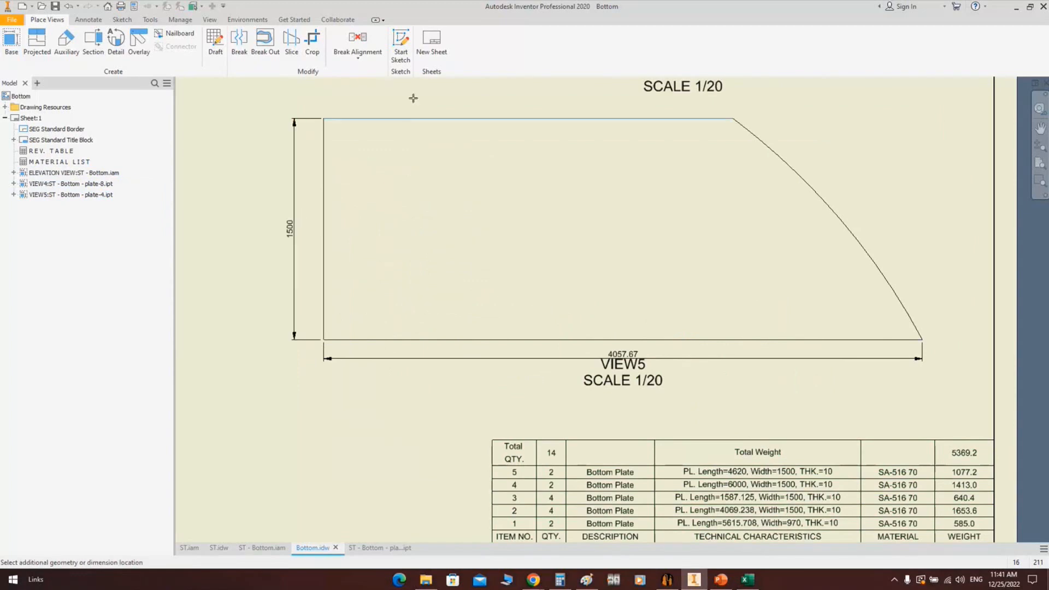
pyautogui.click(413, 98)
pyautogui.click(827, 252)
pyautogui.click(848, 242)
pyautogui.press('Escape')
# Move the VIEW5 label below its length dimension and shift the plate-4 view slightly down
pyautogui.moveTo(627, 436); pyautogui.dragTo(625, 462)
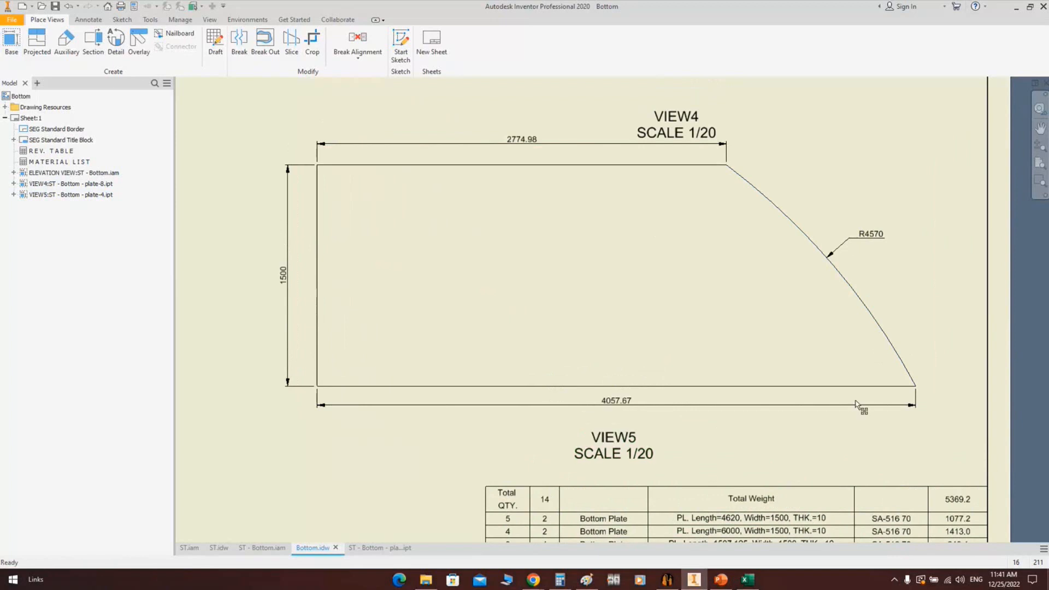
pyautogui.moveTo(934, 378); pyautogui.dragTo(945, 415)
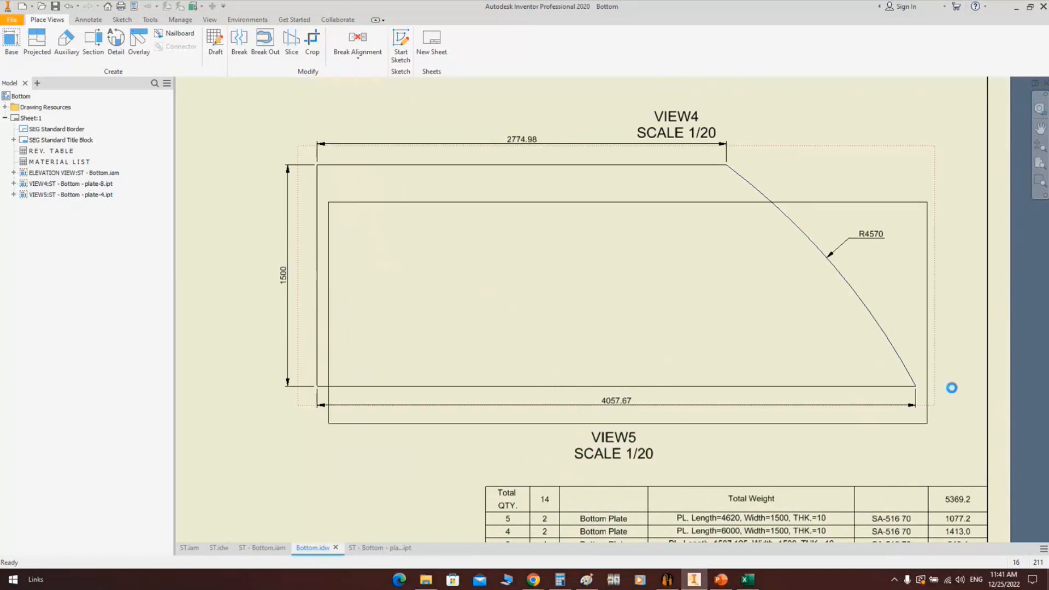
# Add a balloon to the curved edge of VIEW5 using the Item No in Bill of material balloon style
pyautogui.click(88, 20)
pyautogui.click(632, 43)
pyautogui.click(773, 232)
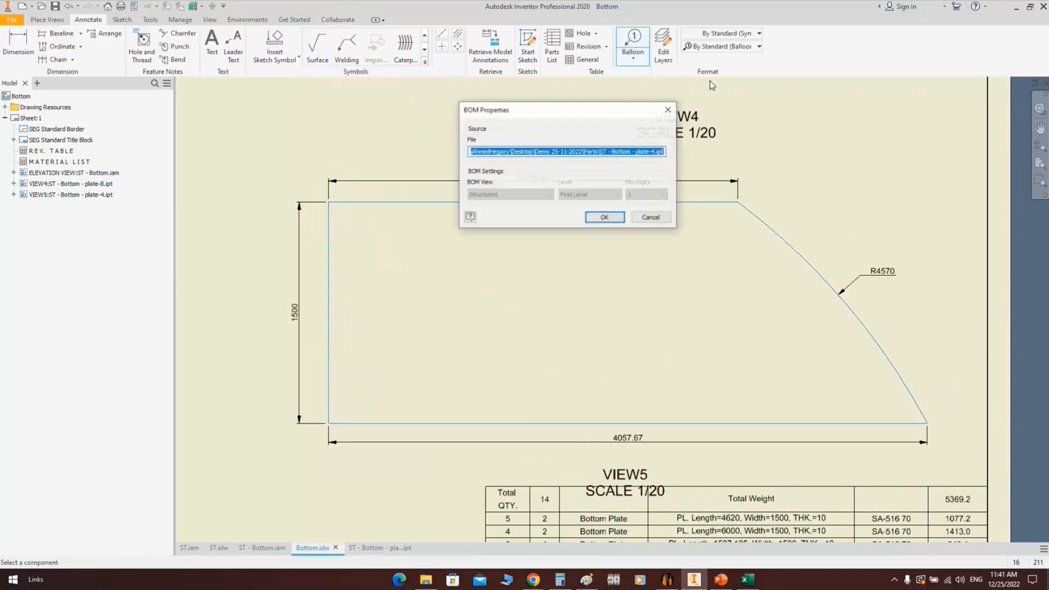
pyautogui.click(604, 218)
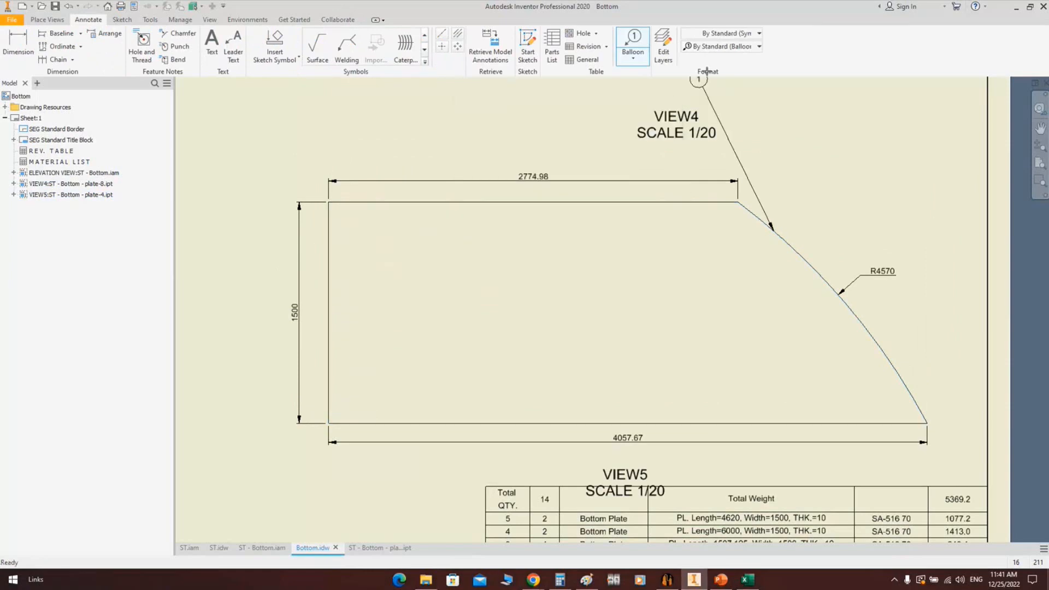
pyautogui.click(726, 46)
pyautogui.click(719, 147)
pyautogui.click(814, 187)
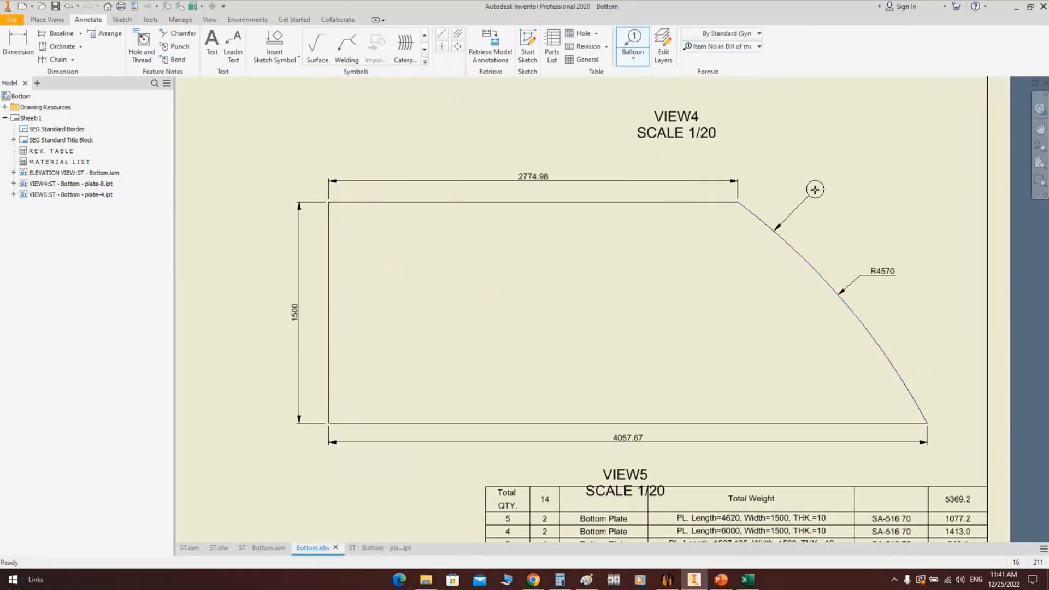
# Add a matching item balloon to the curved edge of the plate in VIEW4
pyautogui.scroll(-3, 822, 214)
pyautogui.moveTo(822, 214); pyautogui.dragTo(848, 371, button='middle')
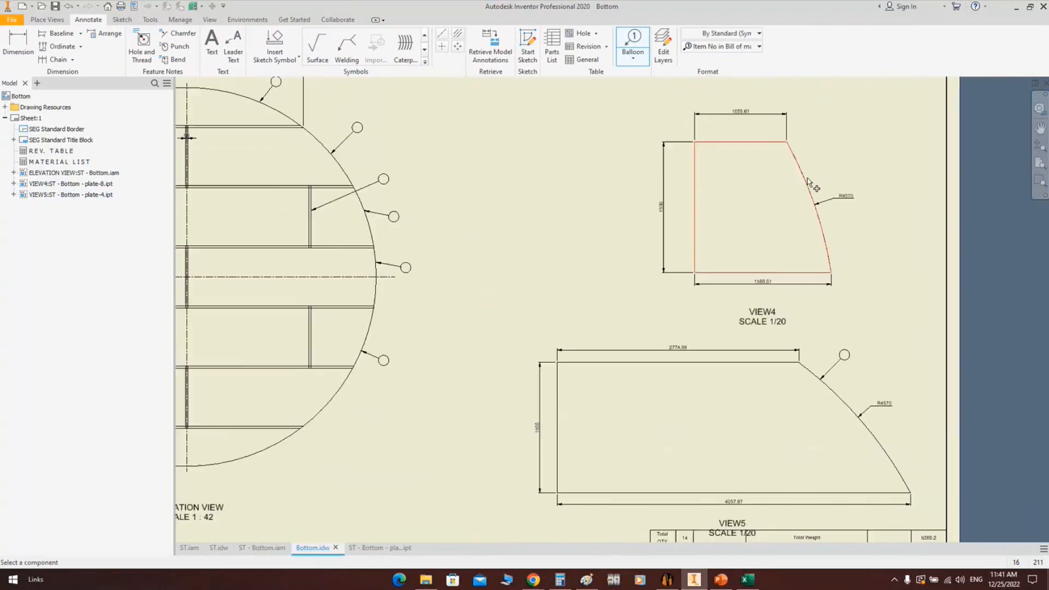
pyautogui.click(808, 179)
pyautogui.click(605, 218)
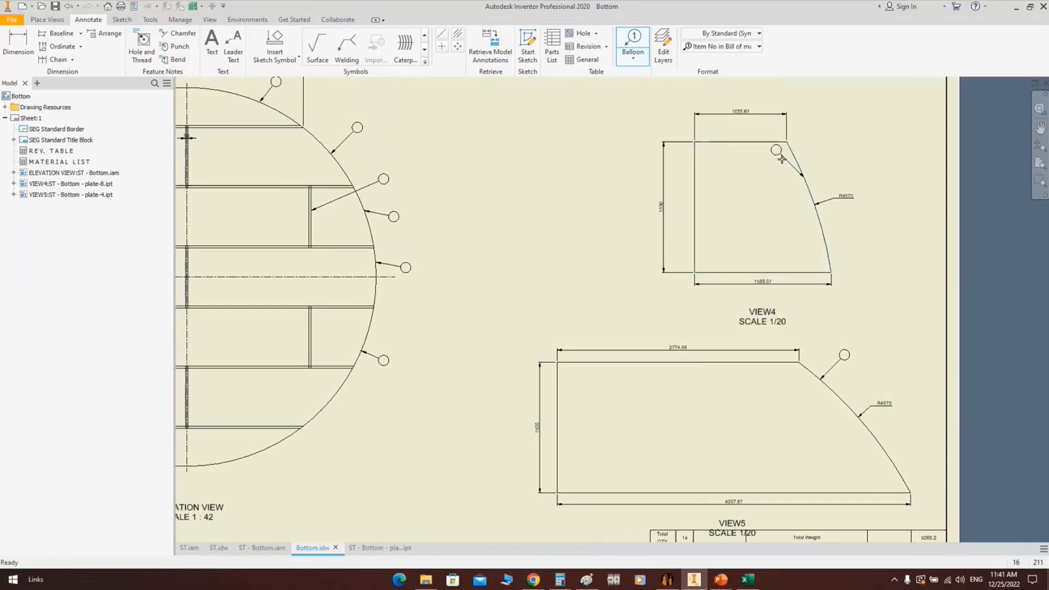
pyautogui.rightClick(831, 154)
pyautogui.click(878, 159)
pyautogui.scroll(-3, 859, 183)
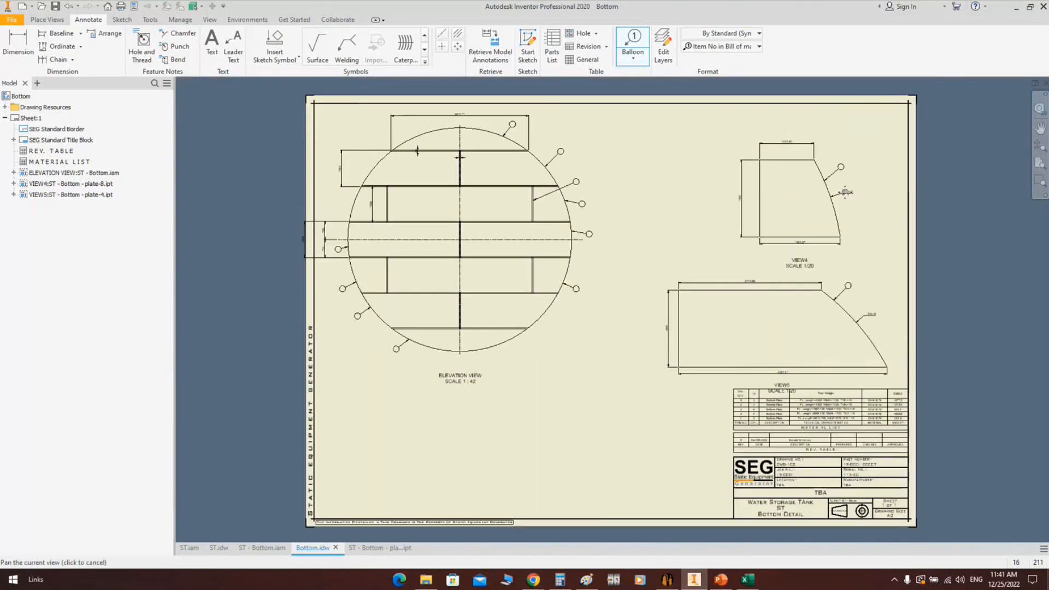
pyautogui.moveTo(845, 191); pyautogui.dragTo(854, 186, button='middle')
pyautogui.press('Escape')
# Check the bottom plate items in the ST drawing's material list and switch to the ST - Bottom assembly
pyautogui.scroll(4, 862, 171)
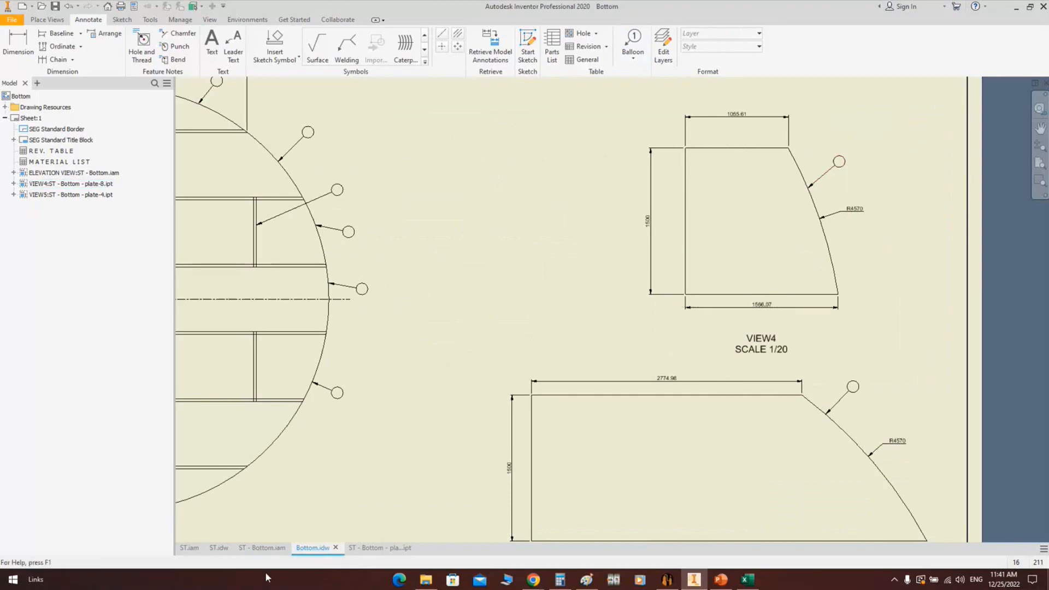
pyautogui.click(219, 547)
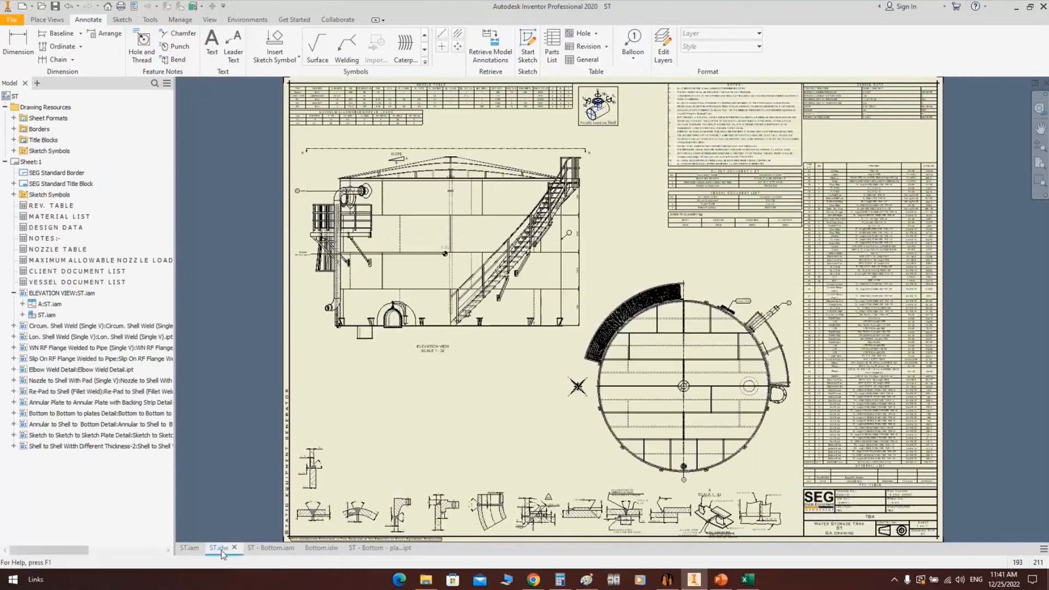
pyautogui.scroll(5, 539, 225)
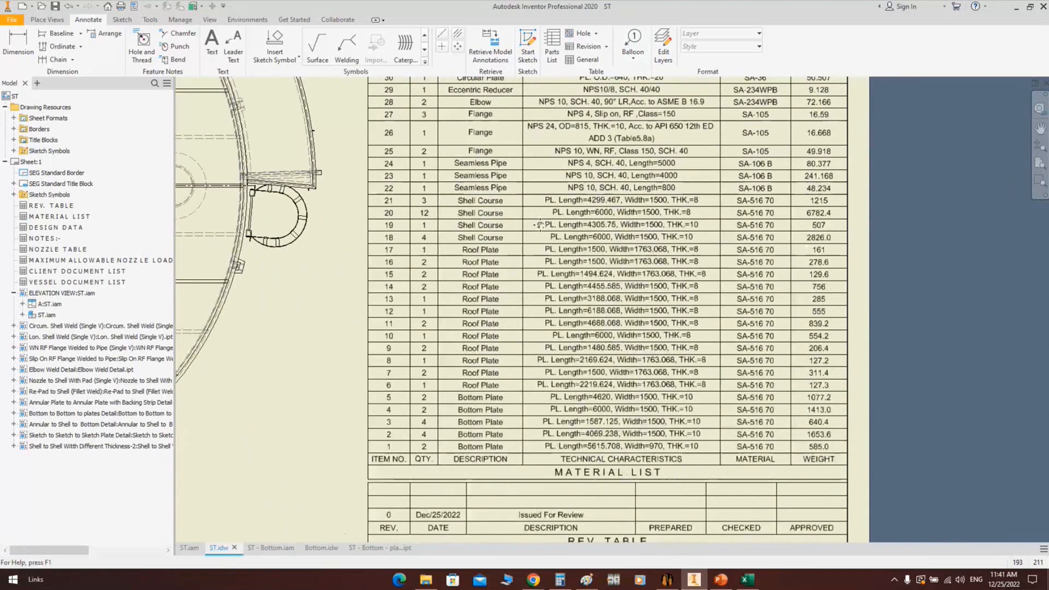
pyautogui.scroll(5, 417, 218)
pyautogui.moveTo(507, 294); pyautogui.dragTo(507, 314, button='middle')
pyautogui.click(271, 548)
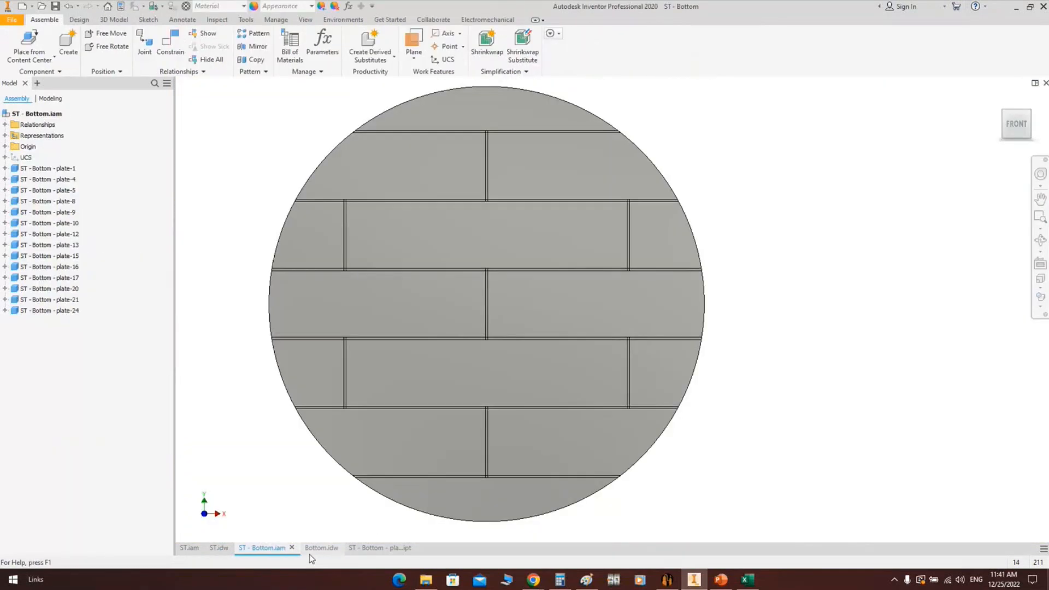
# Switch to the Bottom drawing and move the VIEW5 label up, clear of the material list and just under its length dimension
pyautogui.click(310, 551)
pyautogui.scroll(-4, 655, 323)
pyautogui.scroll(5, 693, 348)
pyautogui.scroll(3, 669, 426)
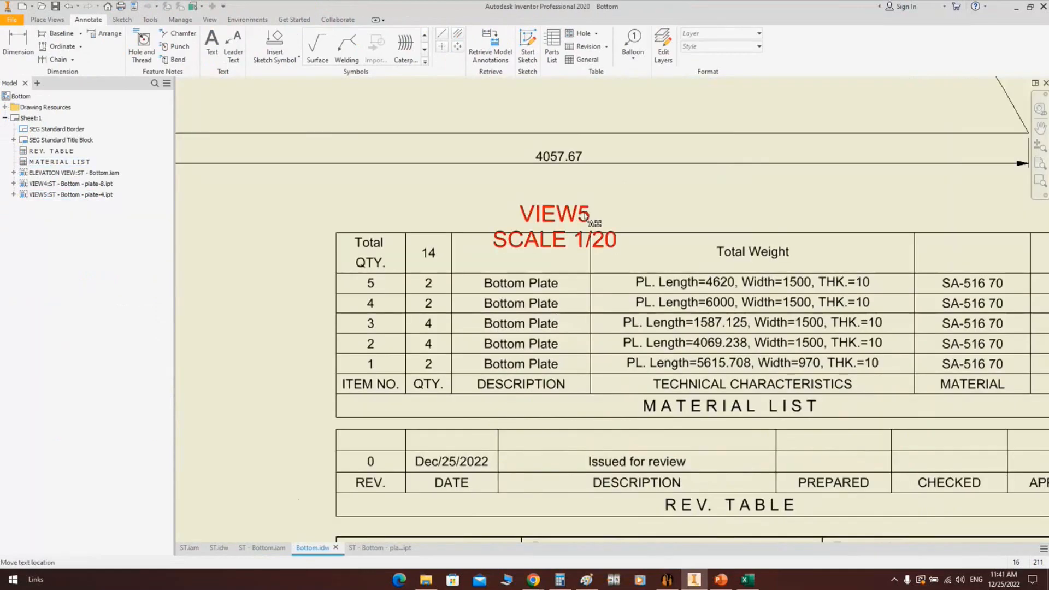
pyautogui.moveTo(584, 216); pyautogui.dragTo(584, 181)
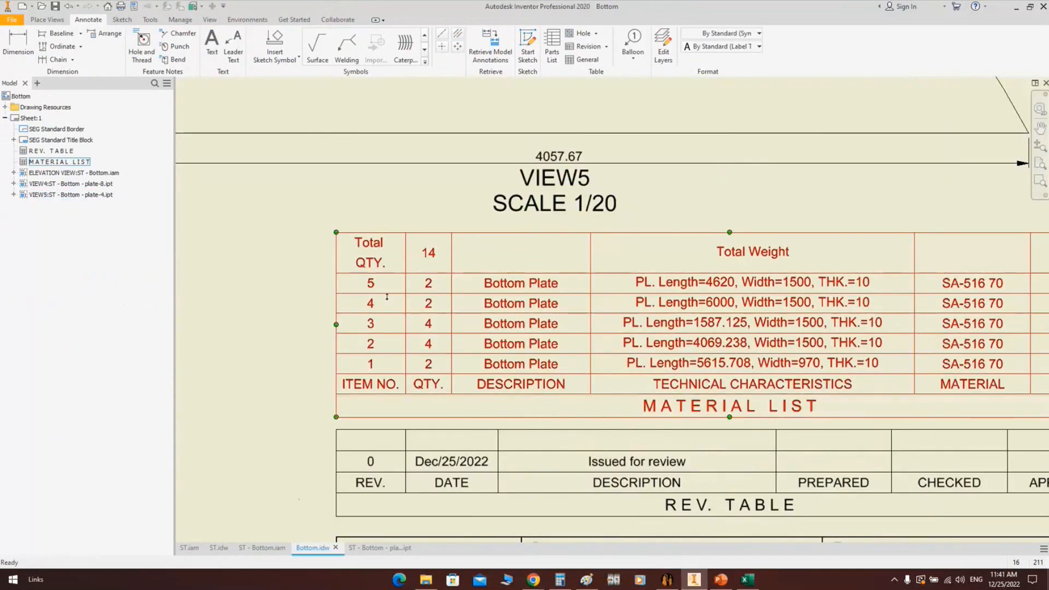
# Examine the quantities, plate sizes, materials and weights in the Bottom drawing's material list
pyautogui.moveTo(463, 313); pyautogui.dragTo(416, 290, button='middle')
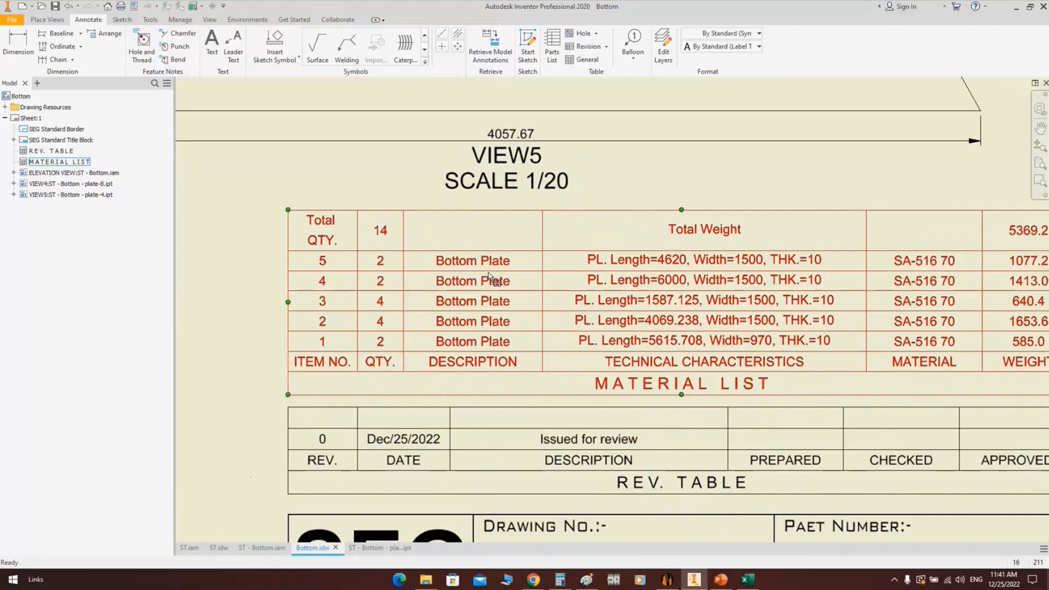
pyautogui.moveTo(800, 231); pyautogui.dragTo(674, 233, button='middle')
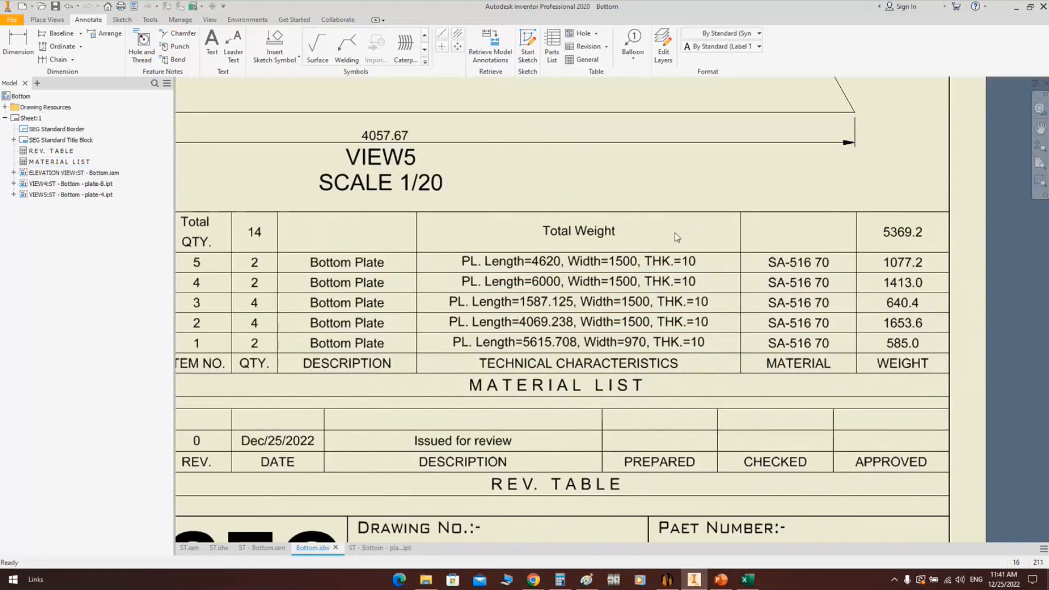
pyautogui.scroll(-3, 876, 312)
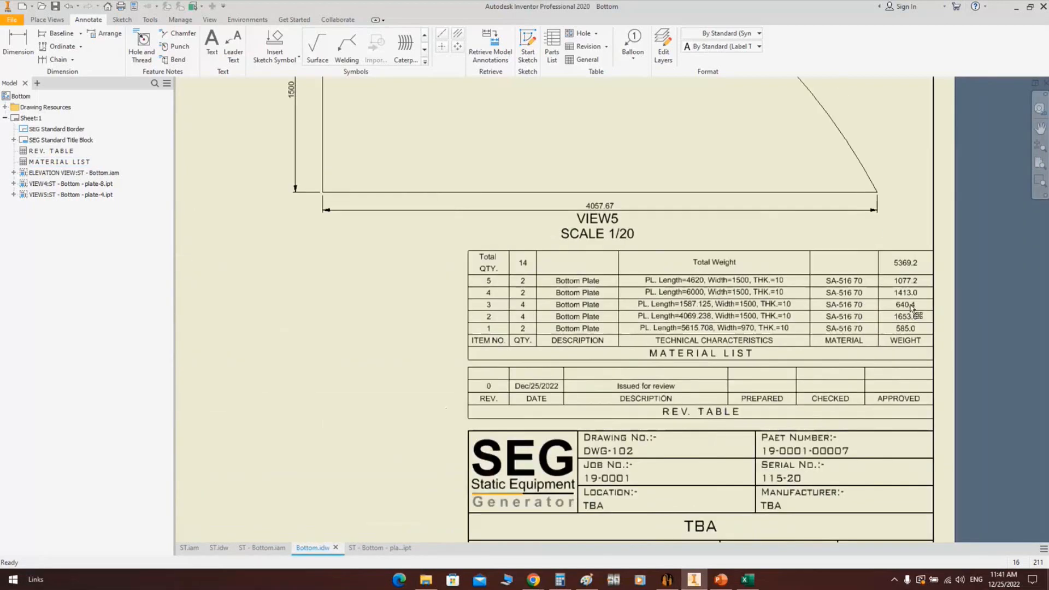
pyautogui.scroll(6, 868, 267)
pyautogui.scroll(-6, 888, 281)
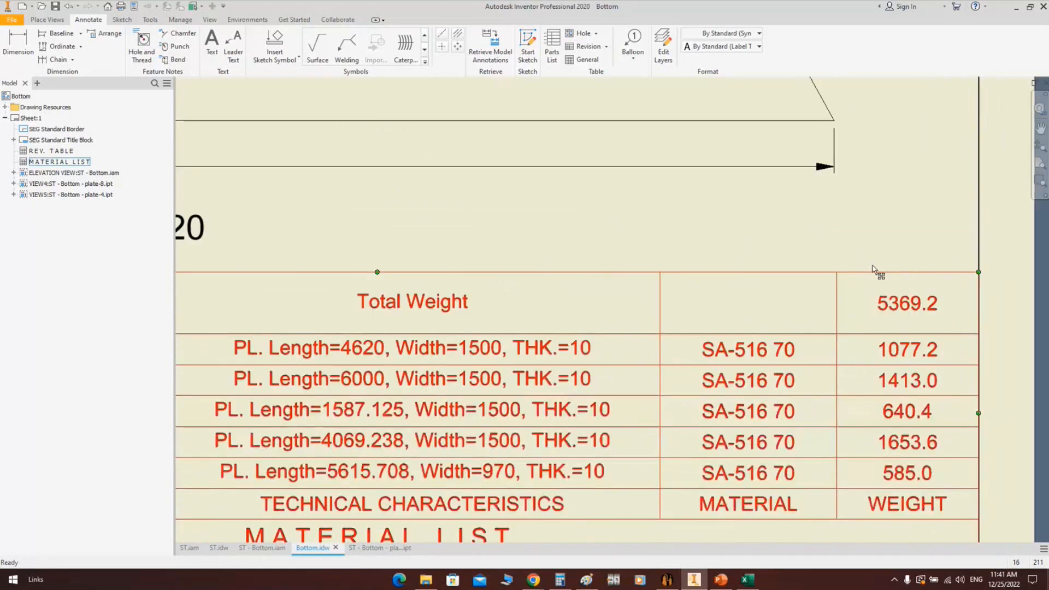
pyautogui.click(671, 398)
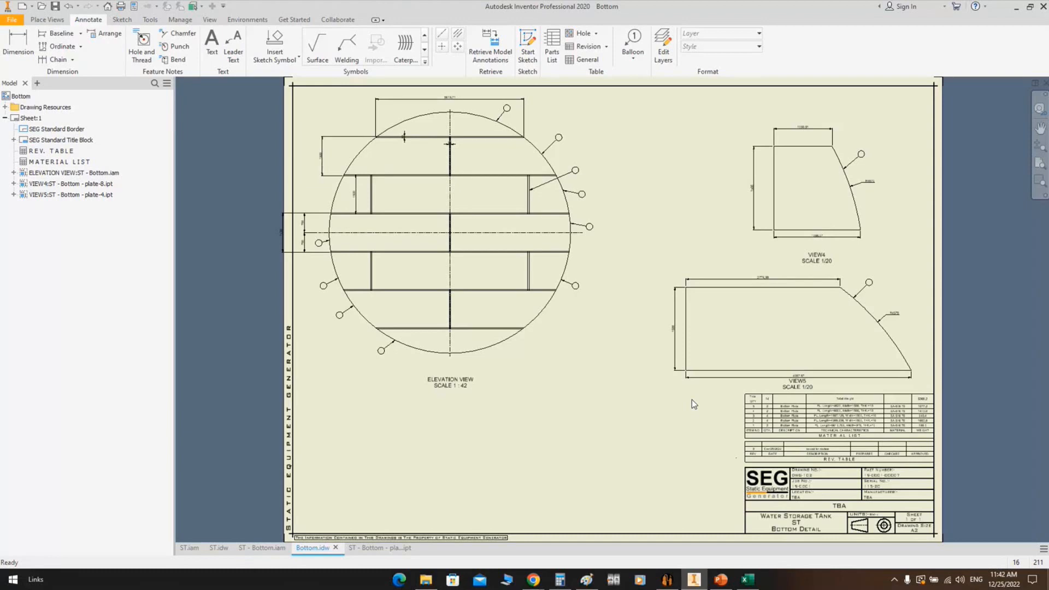
# Switch to Static Equipment Generator and open the project's Bill of Materials table
pyautogui.click(663, 582)
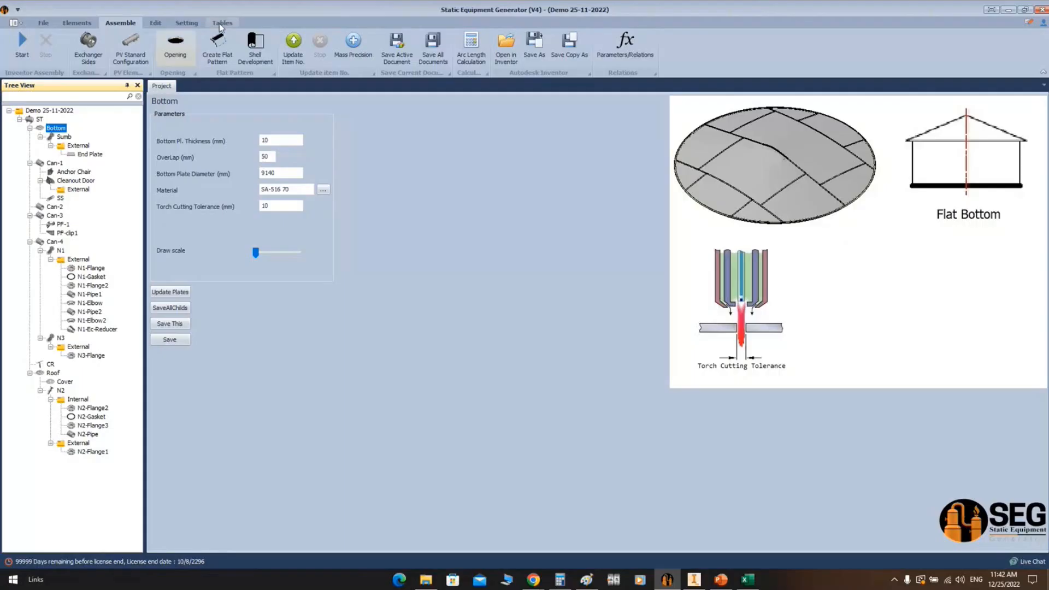
pyautogui.click(221, 23)
pyautogui.click(22, 46)
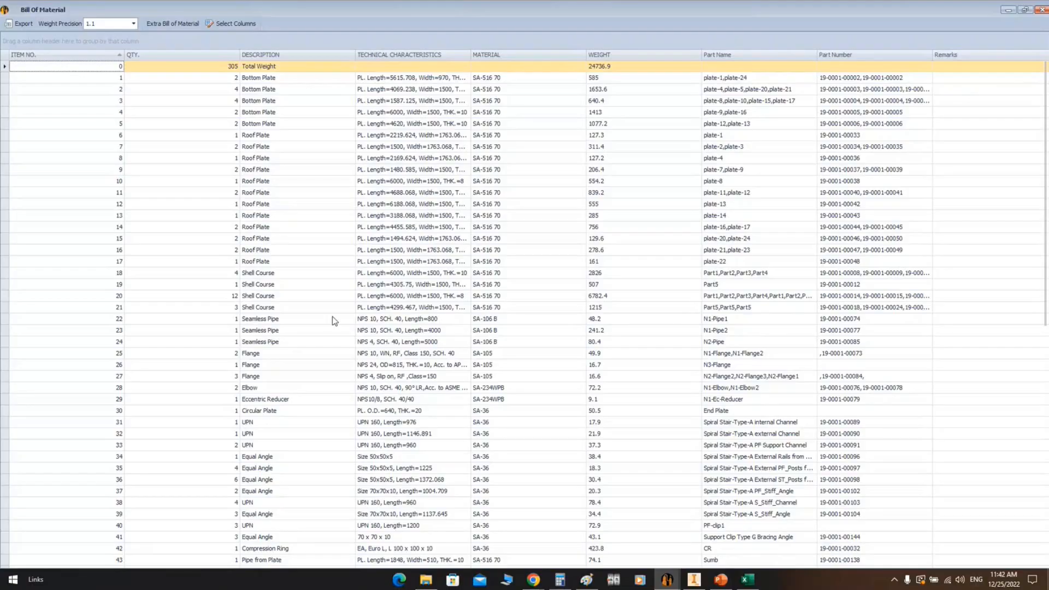
# Switch to Paint, paste the captured bill of material over the old image and enlarge it to 200%
pyautogui.click(585, 580)
pyautogui.keyDown('ctrl'); pyautogui.scroll(-2, 355, 271); pyautogui.keyUp('ctrl')
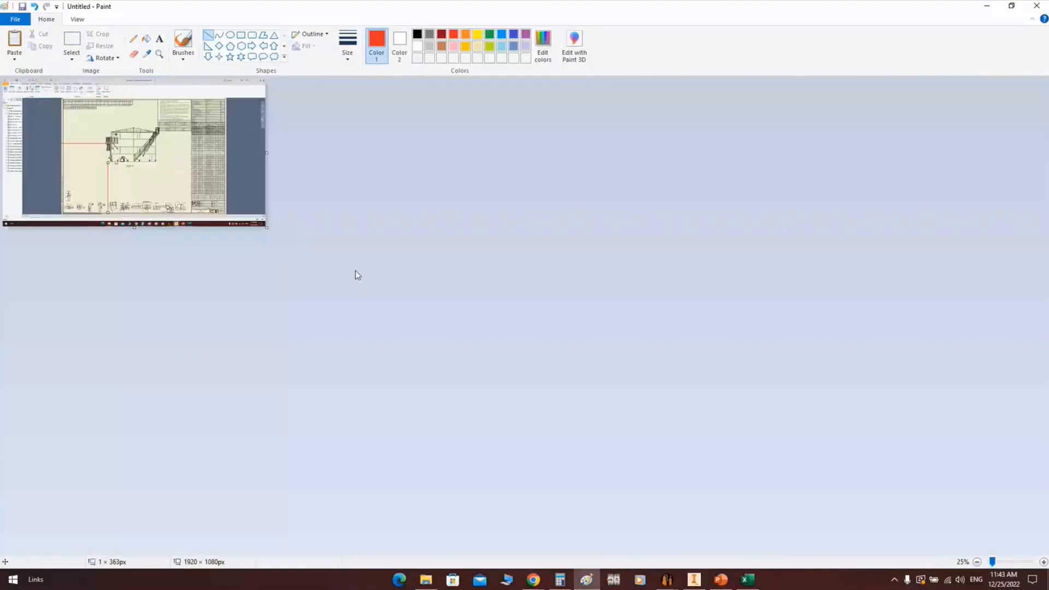
pyautogui.hotkey('ctrl', 'v')
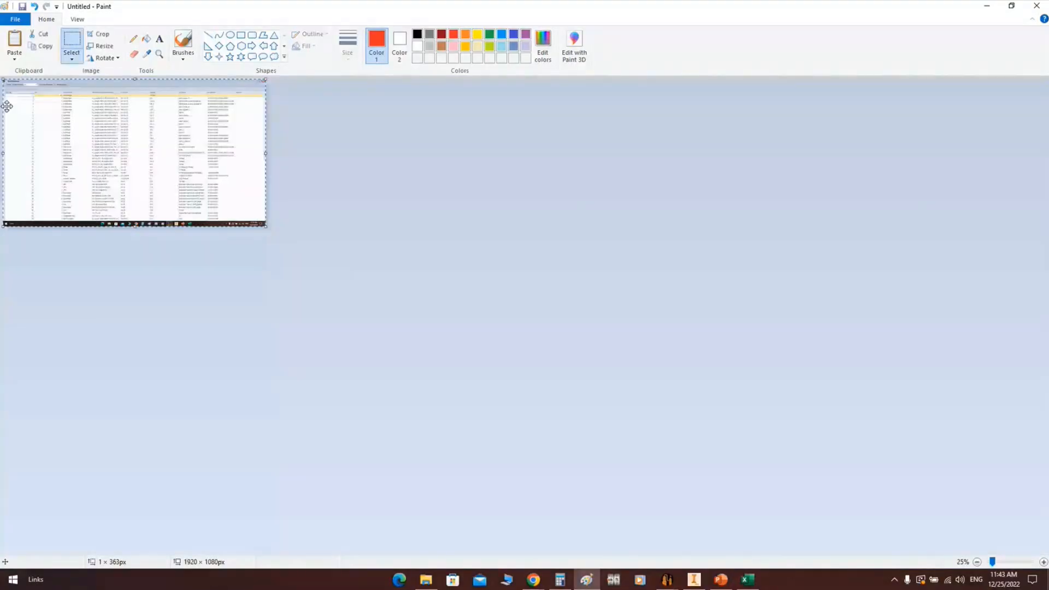
pyautogui.keyDown('ctrl'); pyautogui.scroll(3, 163, 328); pyautogui.keyUp('ctrl')
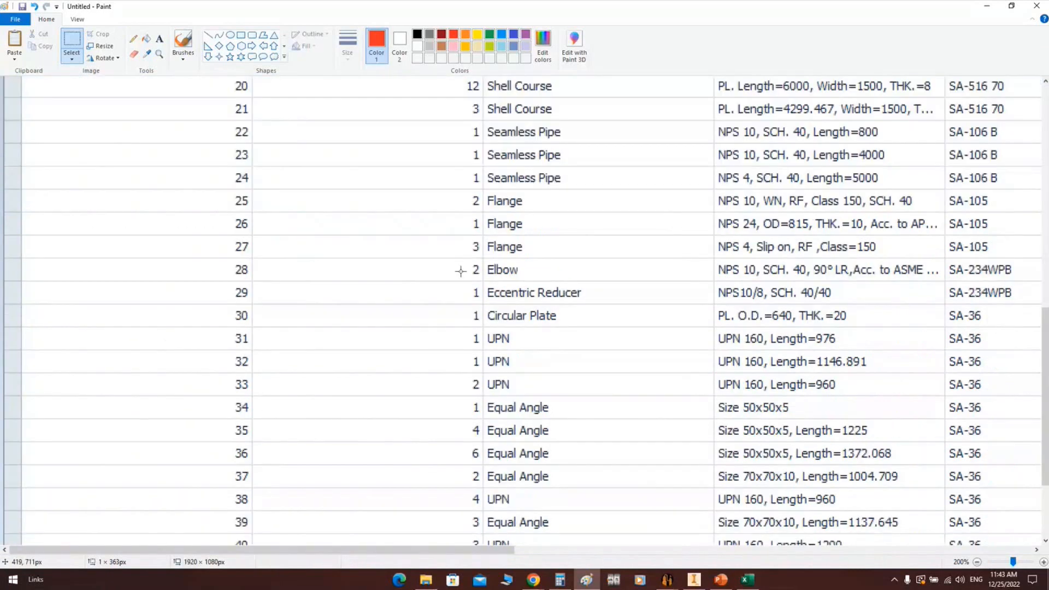
# Outline the item 27 flange row with a red rectangle extending from the item number to the weight column
pyautogui.click(241, 35)
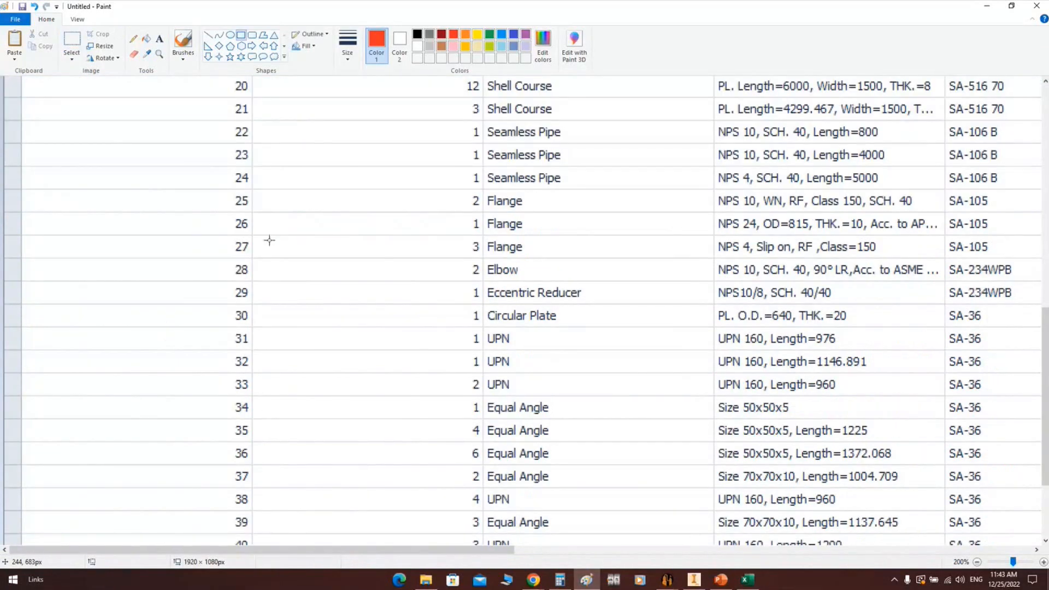
pyautogui.moveTo(194, 230); pyautogui.dragTo(1013, 263)
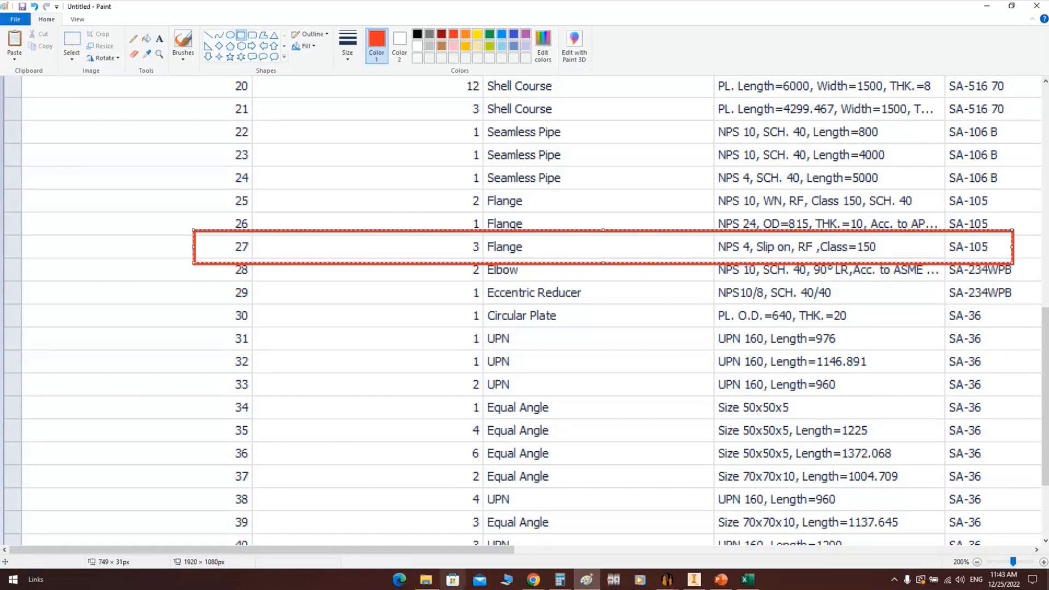
pyautogui.moveTo(454, 552); pyautogui.dragTo(536, 552)
pyautogui.moveTo(841, 263); pyautogui.dragTo(1038, 257)
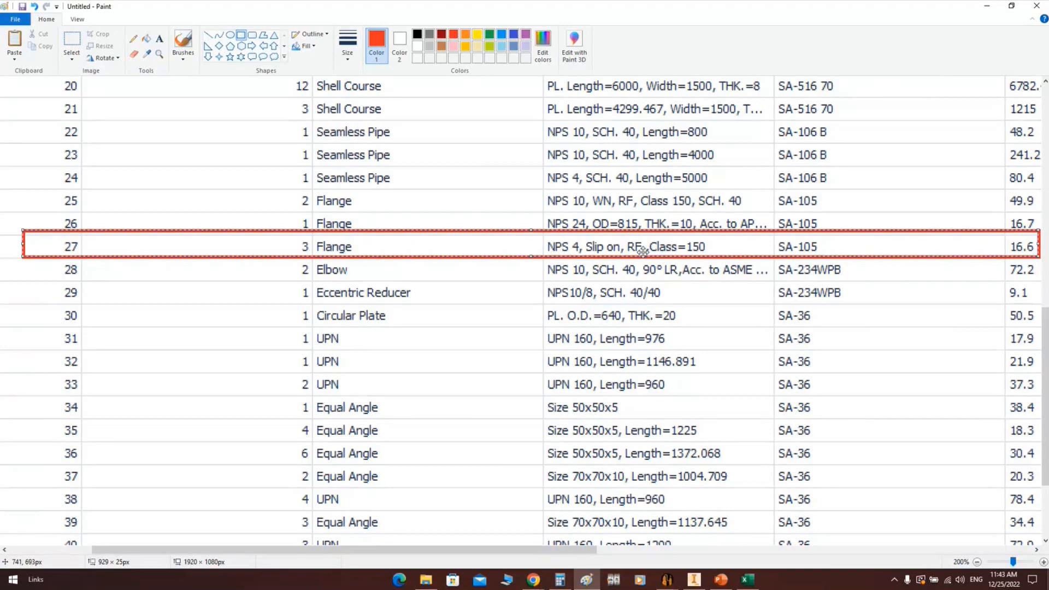
pyautogui.press('Escape')
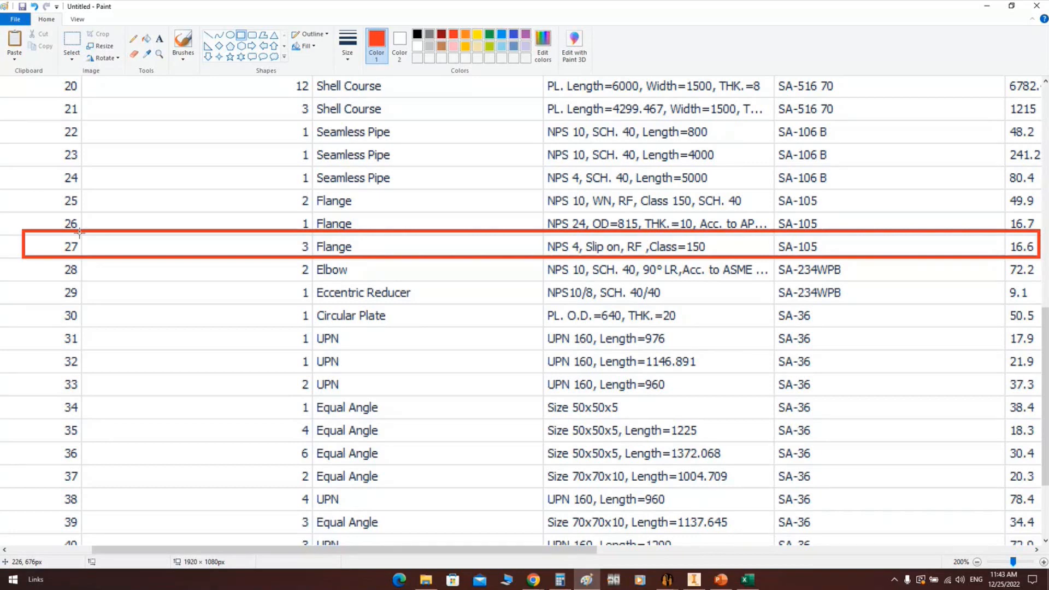
# Switch to the Tank BOM workbook in Excel and review the Quantity values for items 1 to 35
pyautogui.click(986, 6)
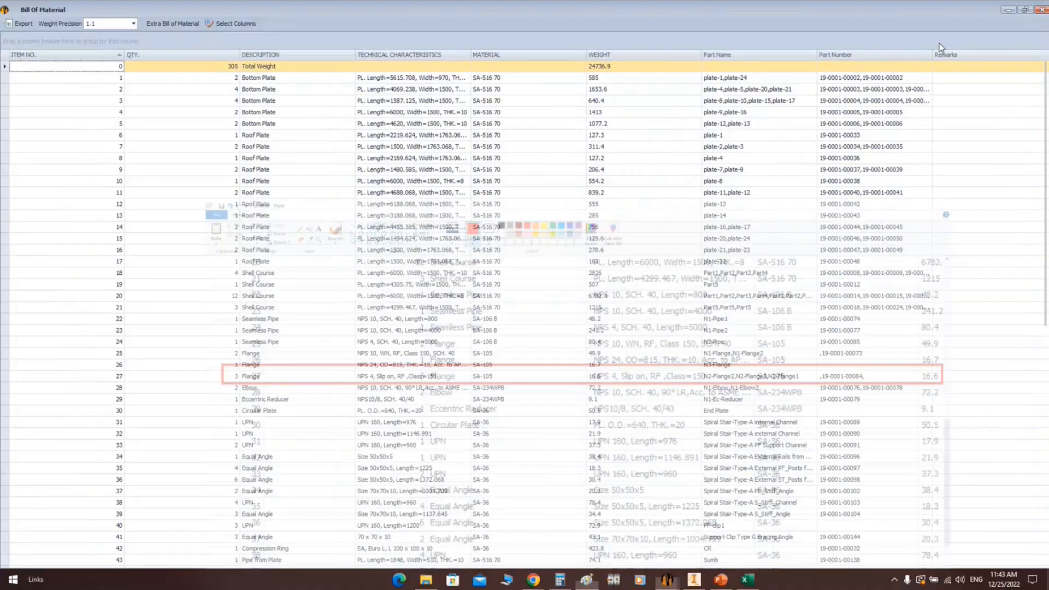
pyautogui.click(1007, 10)
pyautogui.click(987, 6)
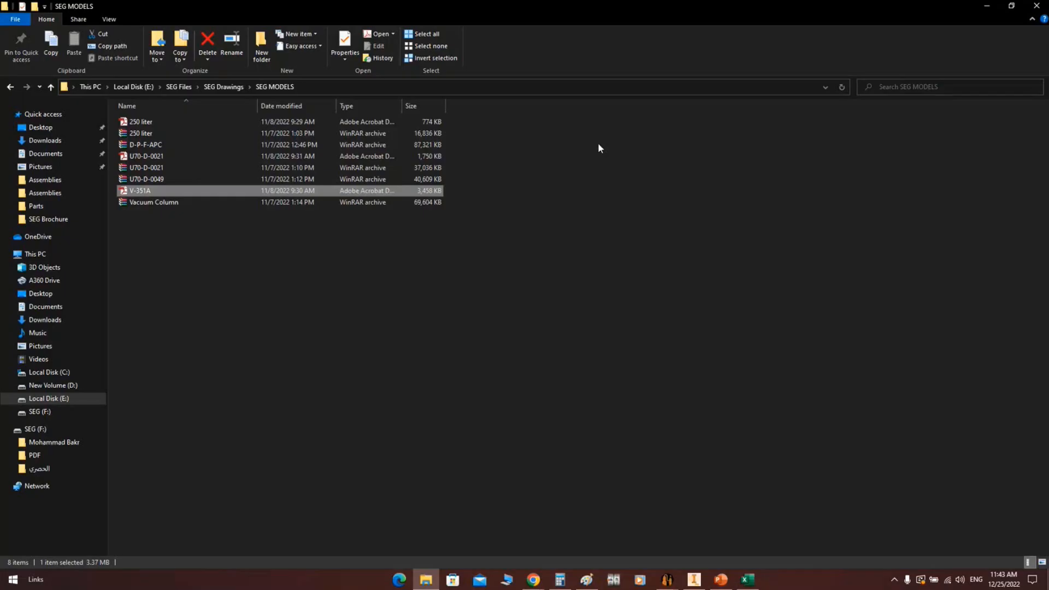
pyautogui.click(991, 7)
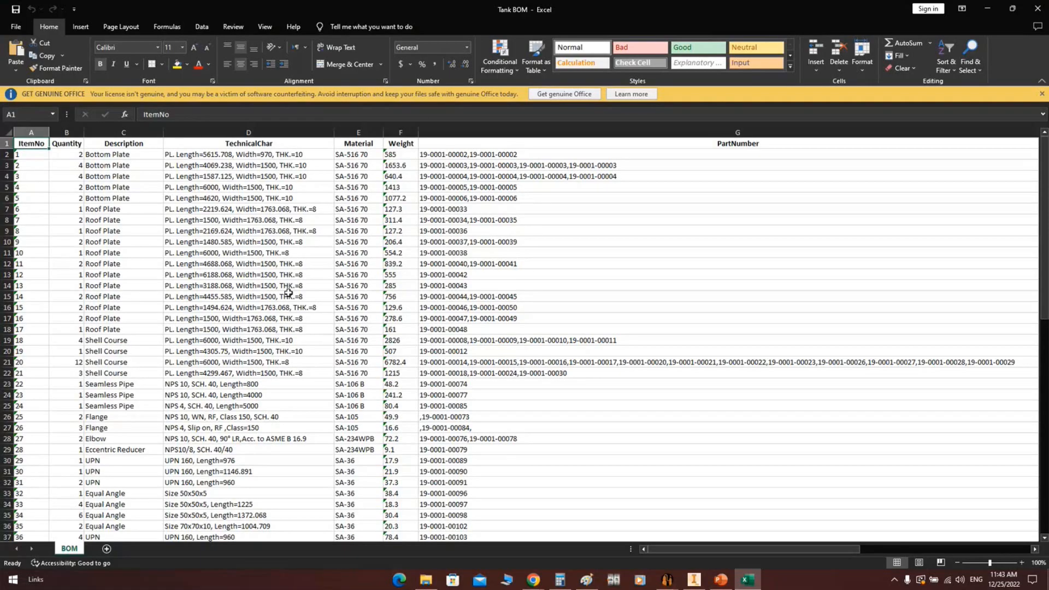
pyautogui.click(123, 242)
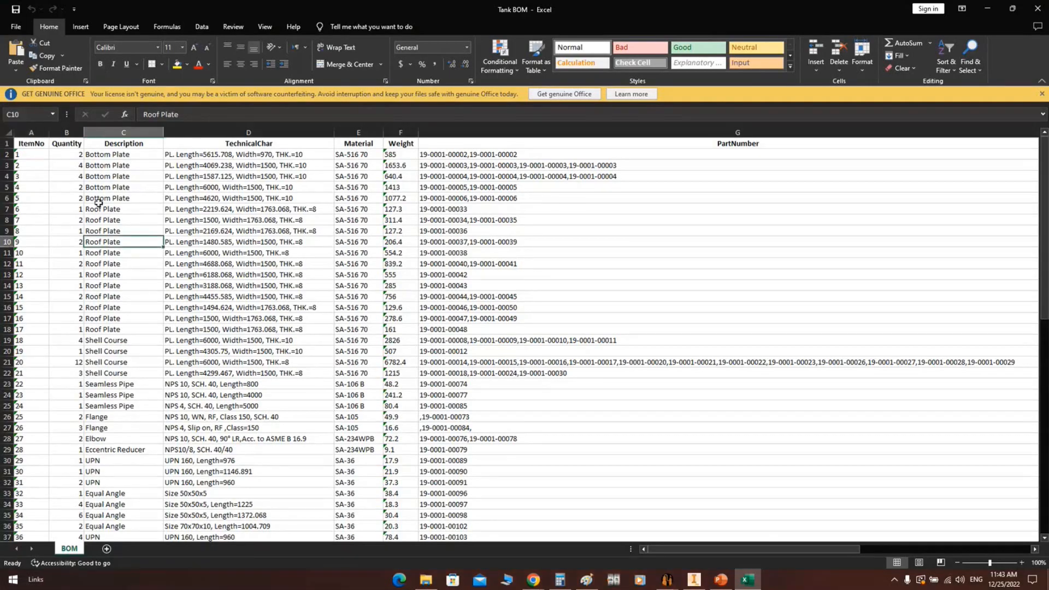
pyautogui.moveTo(66, 154); pyautogui.dragTo(50, 525)
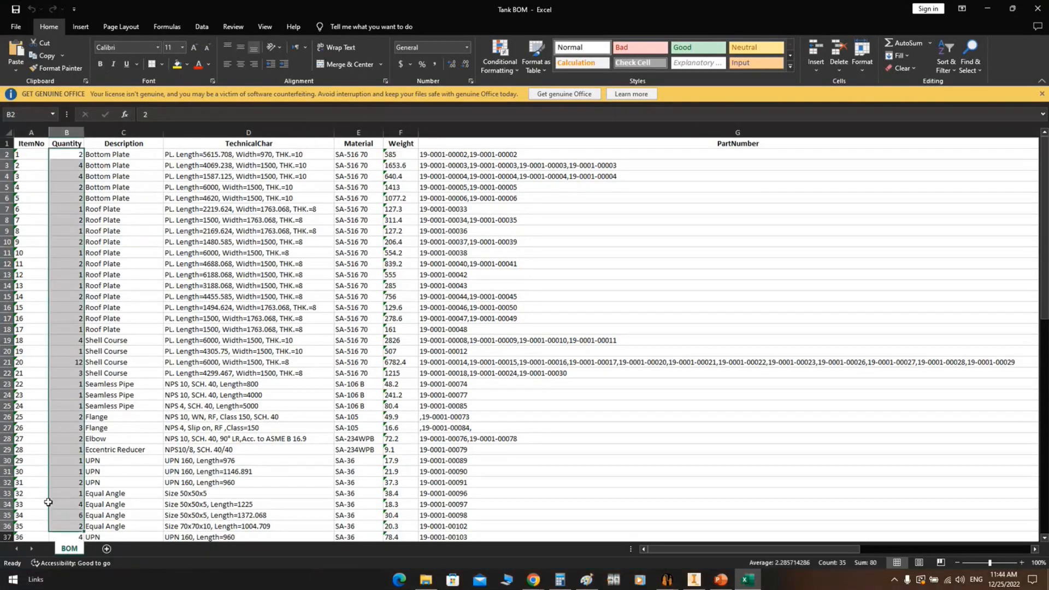
pyautogui.scroll(-3, 65, 169)
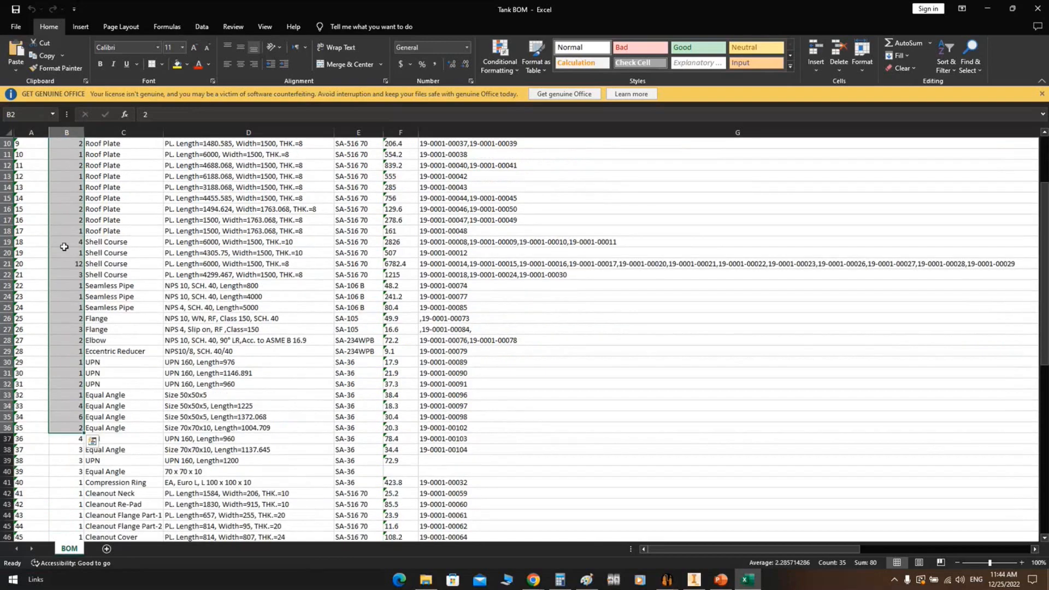
# Return to the Bottom drawing, insert a general table sourced from Tank BOM - Copy.xlsx, and switch to the bottom plate part
pyautogui.click(693, 545)
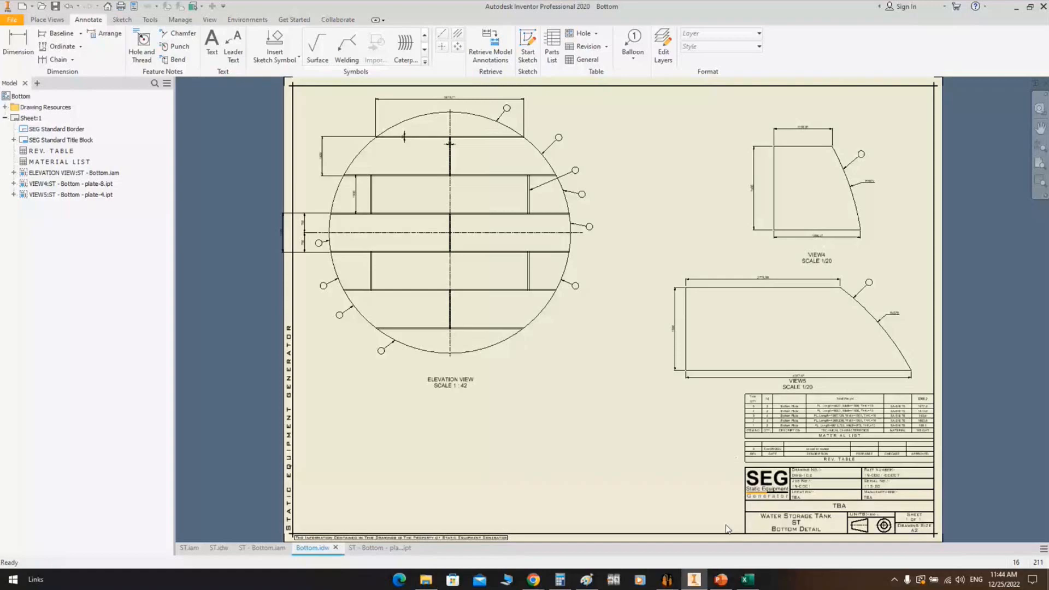
pyautogui.click(747, 579)
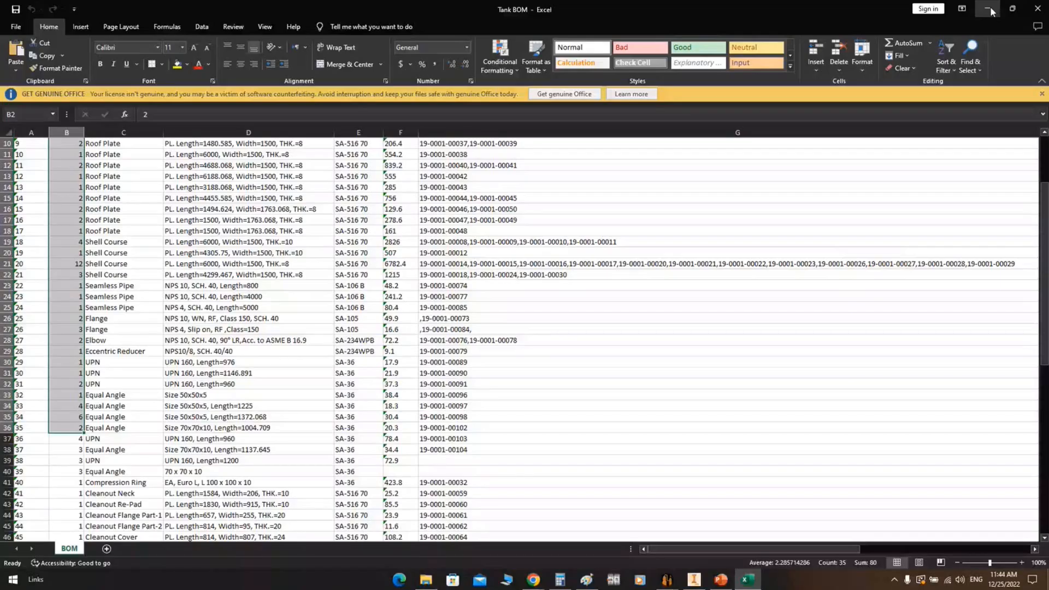
pyautogui.click(991, 11)
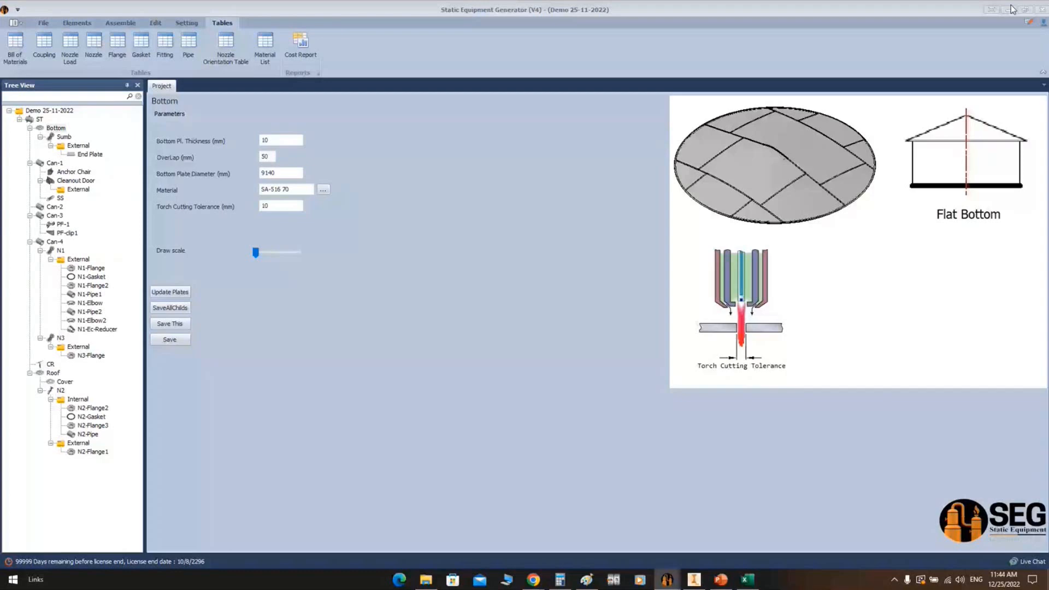
pyautogui.click(1010, 8)
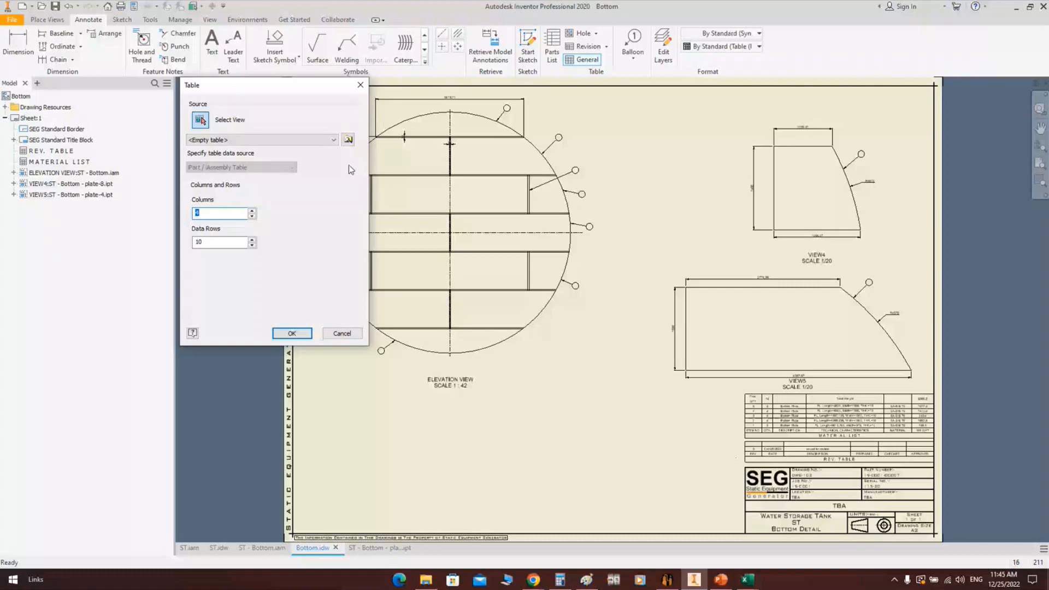
pyautogui.click(348, 140)
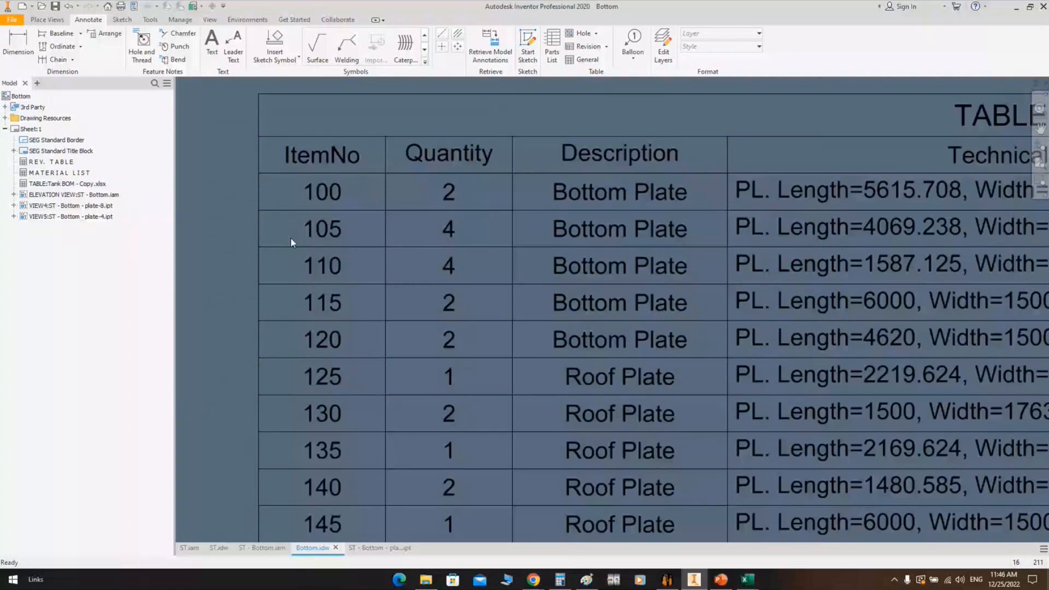
pyautogui.click(381, 548)
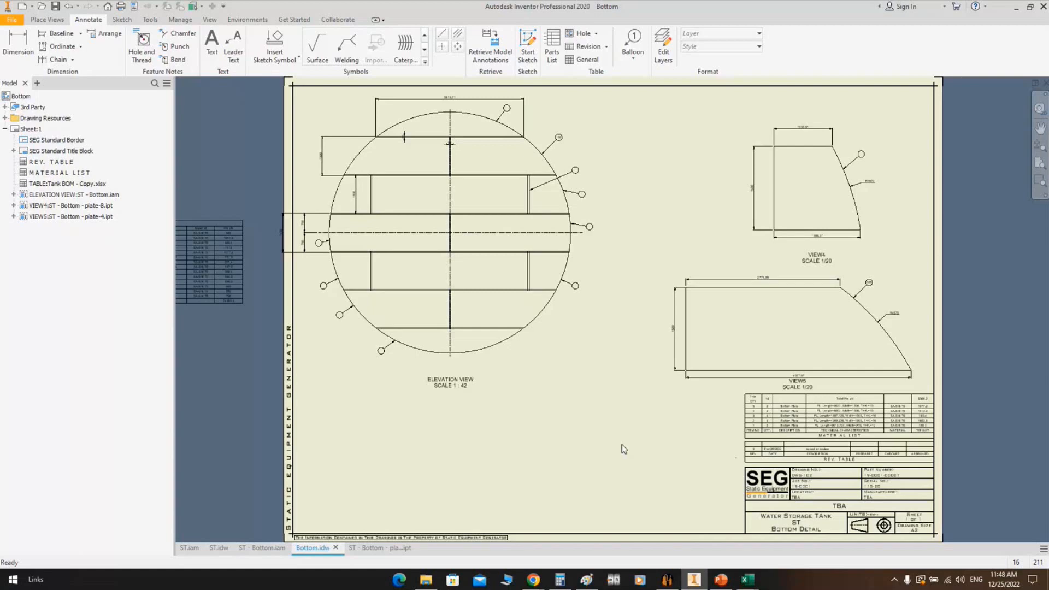
# Open the Bill of Materials in Static Equipment Generator and check the entries for bottom plate item 5 and roof plate item 6
pyautogui.click(667, 579)
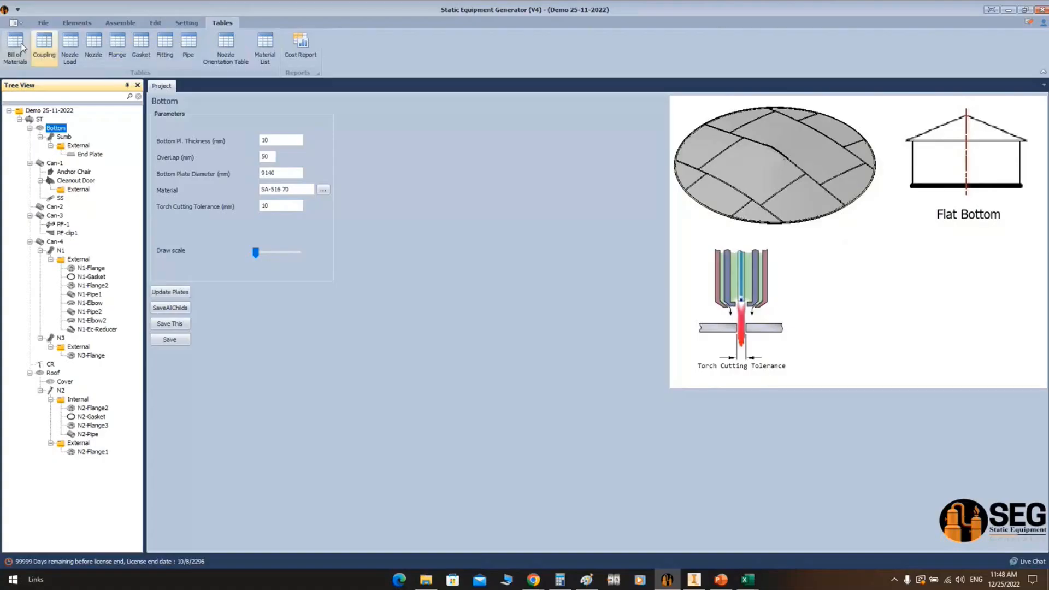
pyautogui.click(17, 48)
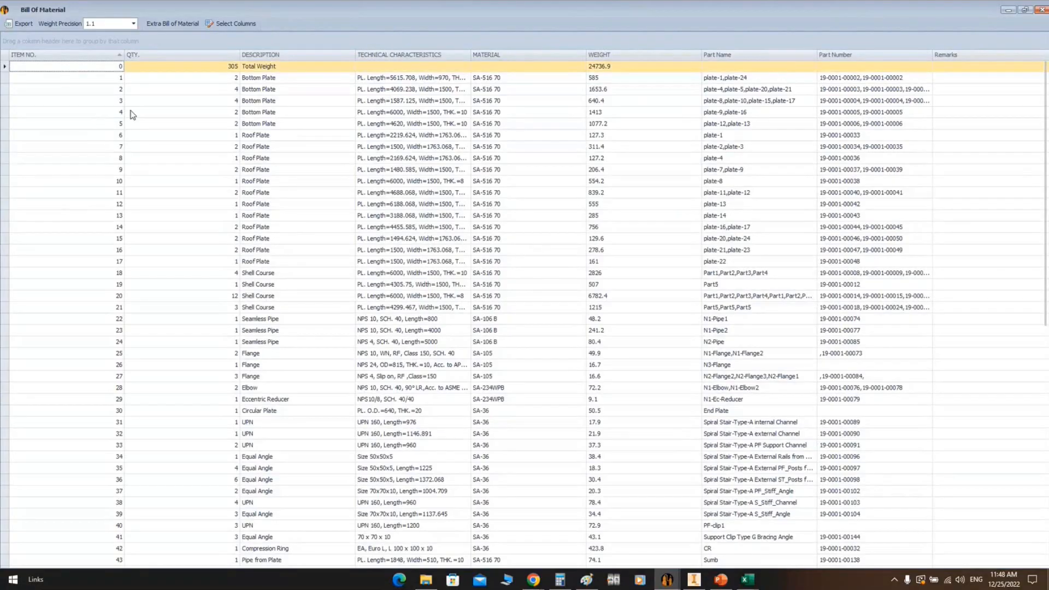
pyautogui.click(240, 125)
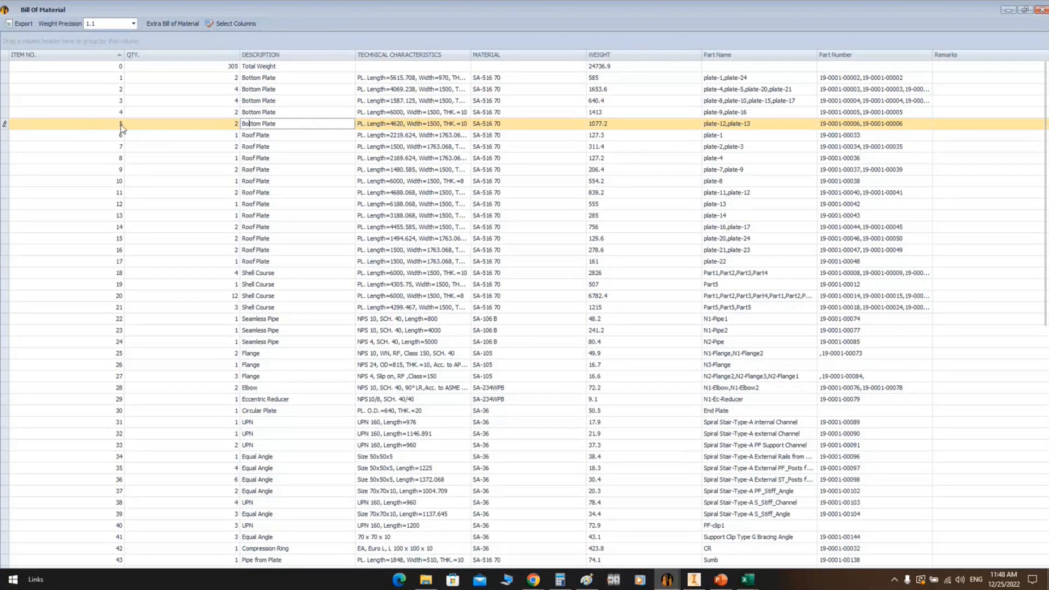
pyautogui.moveTo(281, 125); pyautogui.dragTo(242, 126)
pyautogui.click(270, 138)
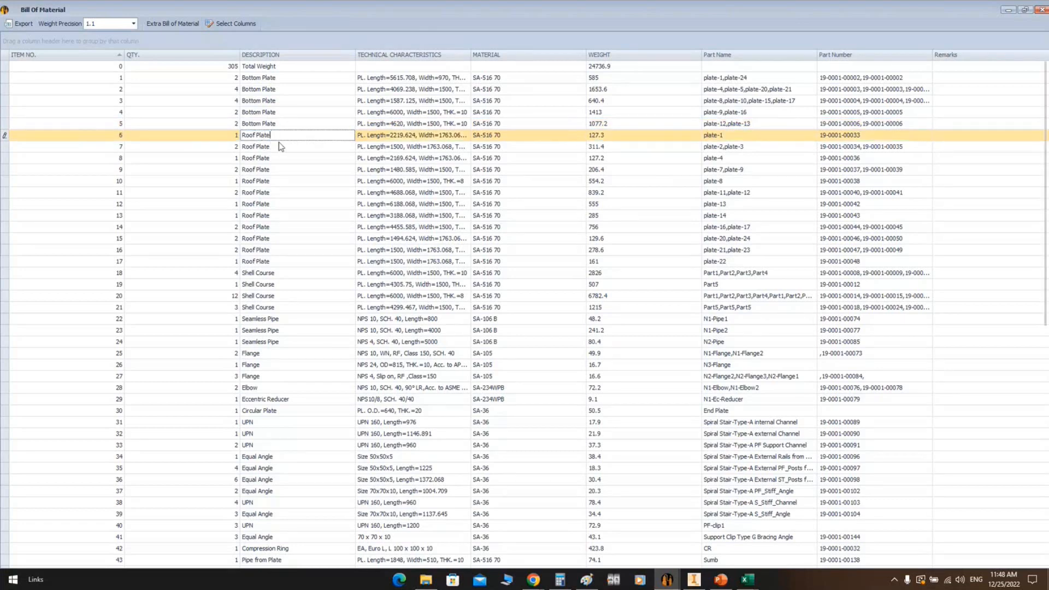
pyautogui.moveTo(271, 136); pyautogui.dragTo(113, 141)
pyautogui.click(122, 136)
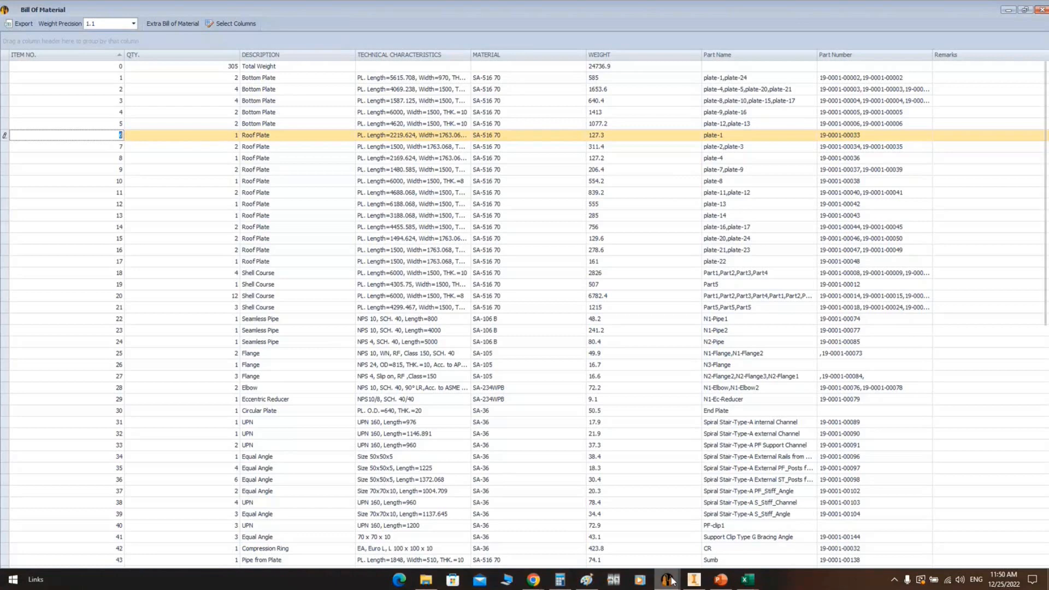
# Close the Bill of Material, switch to the Tank BOM workbook in Excel, and review its item, quantity and description rows
pyautogui.click(1041, 10)
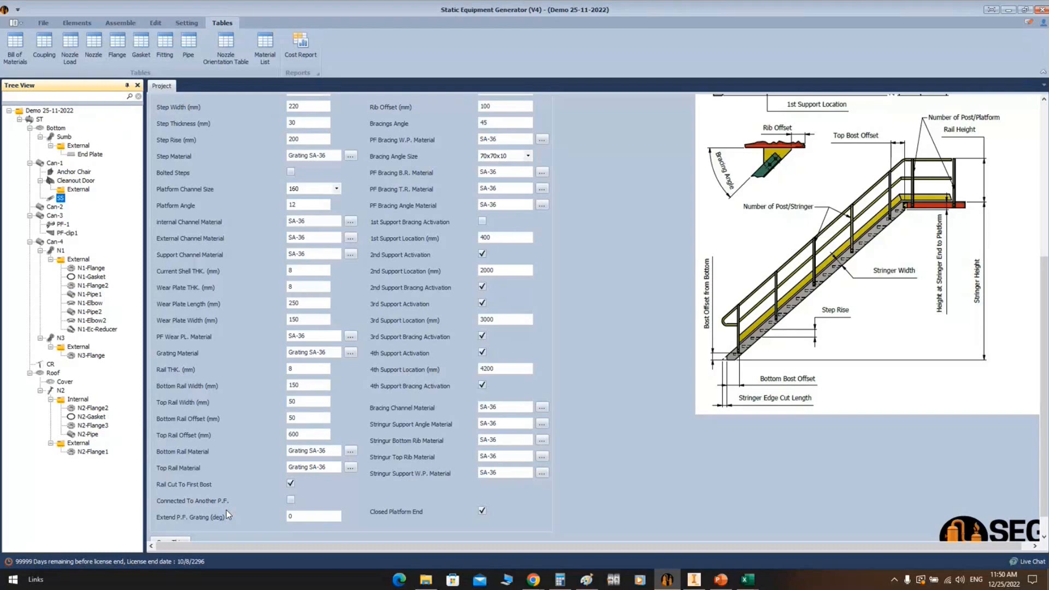
pyautogui.click(694, 580)
pyautogui.moveTo(747, 580)
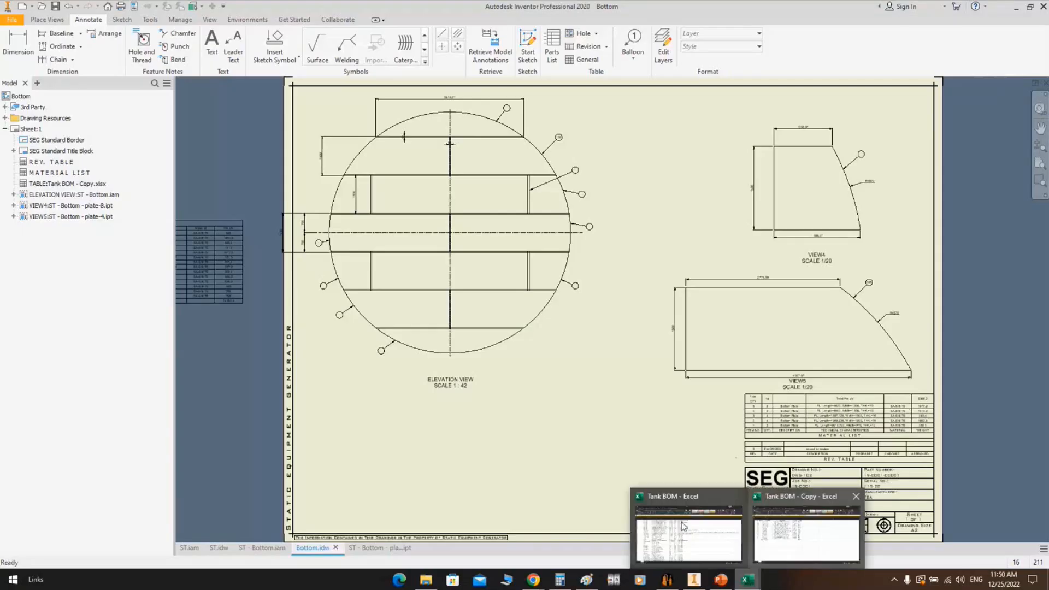
pyautogui.click(683, 527)
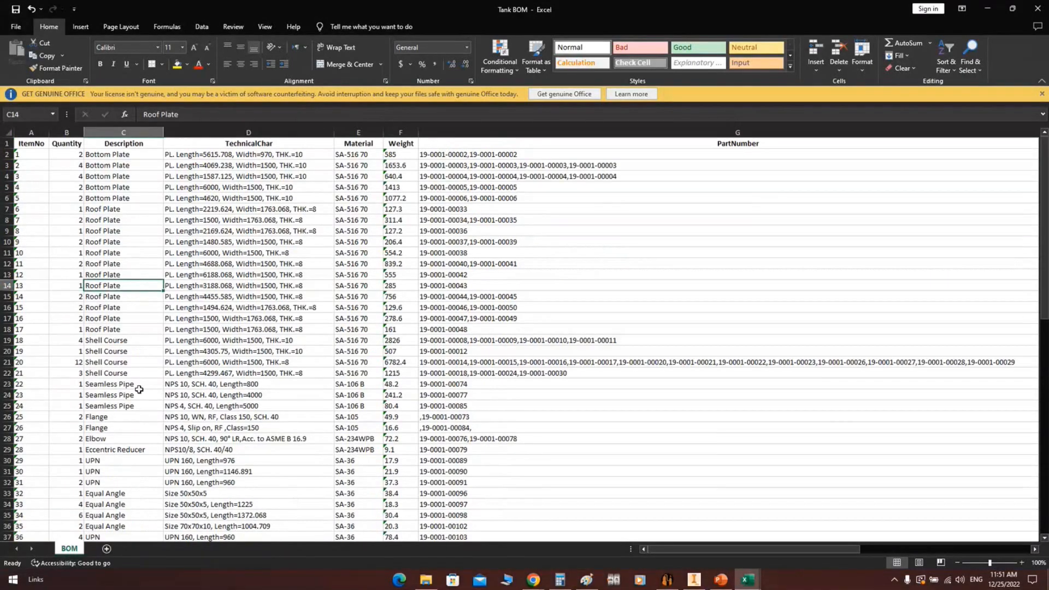
pyautogui.keyDown('ctrl'); pyautogui.scroll(2, 112, 235); pyautogui.keyUp('ctrl')
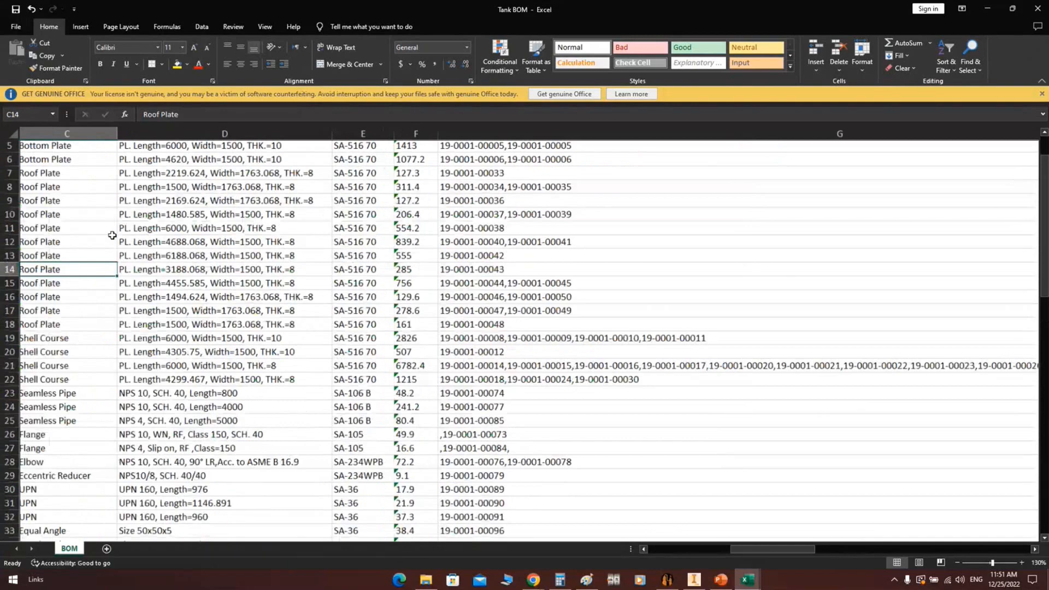
pyautogui.scroll(2, 112, 235)
pyautogui.hscroll(-2, 112, 235)
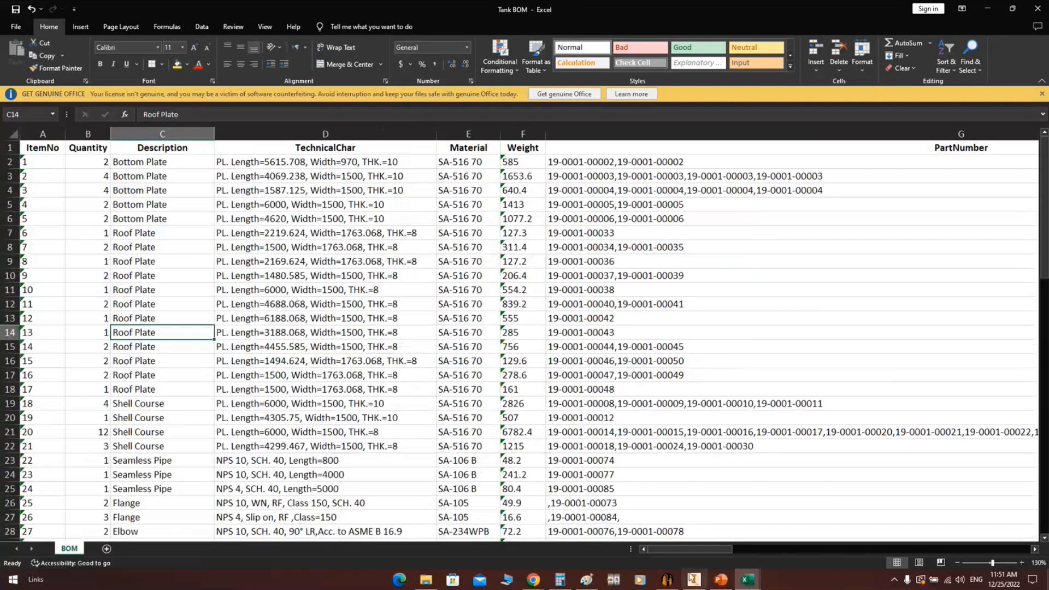
pyautogui.moveTo(692, 578)
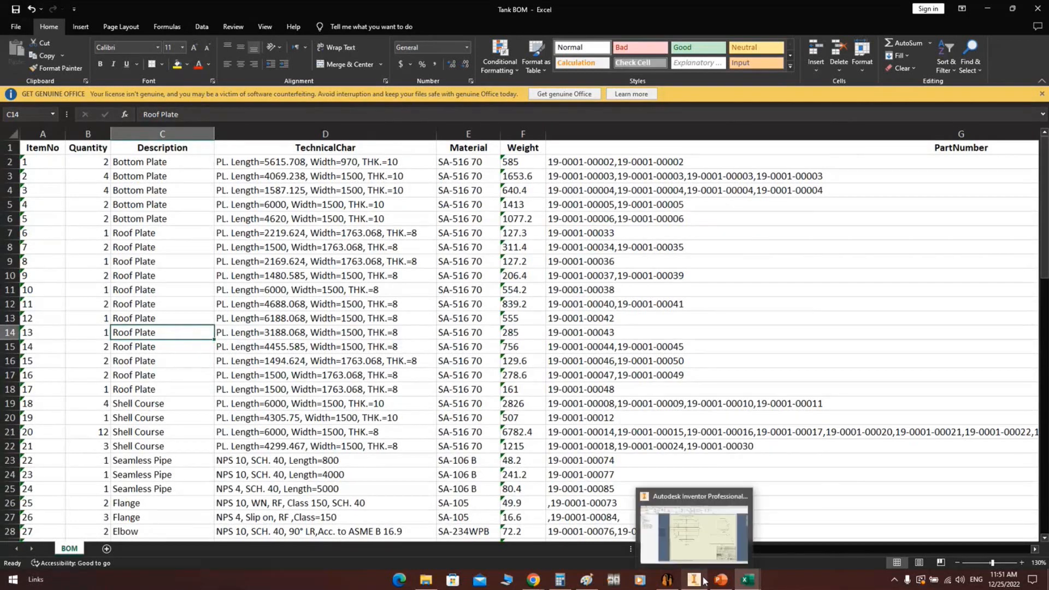
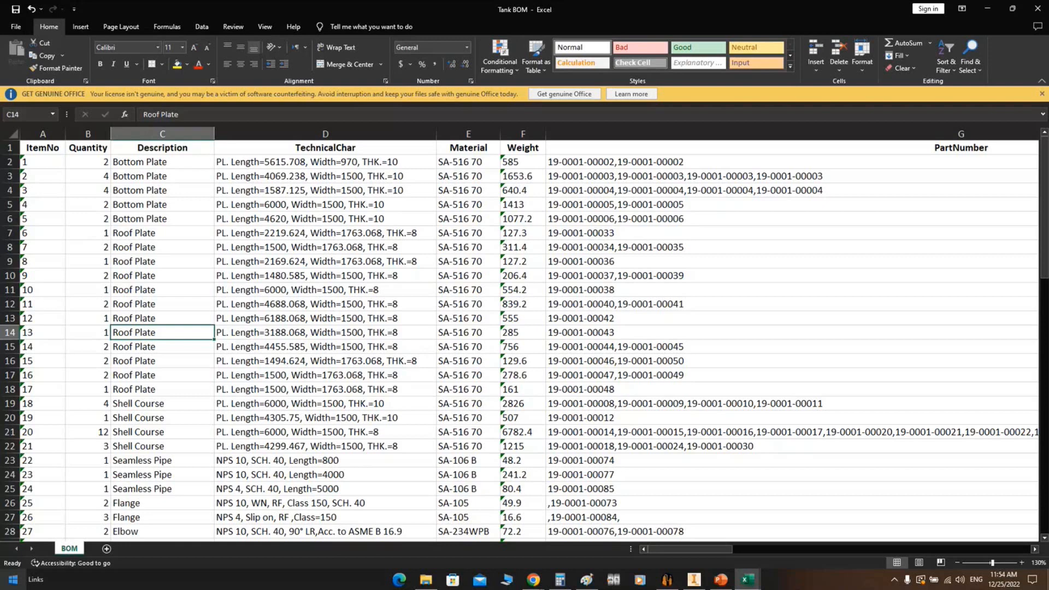
# Minimize the Tank BOM workbook, switch to the Microsoft Teams meeting in Chrome, and stop sharing the screen
pyautogui.click(987, 8)
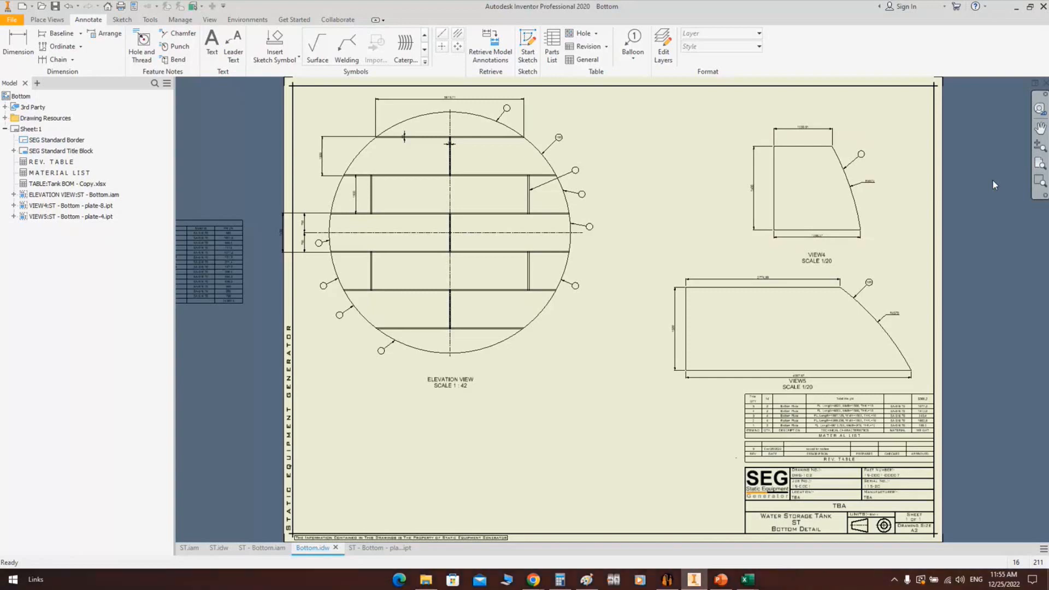
pyautogui.moveTo(533, 579)
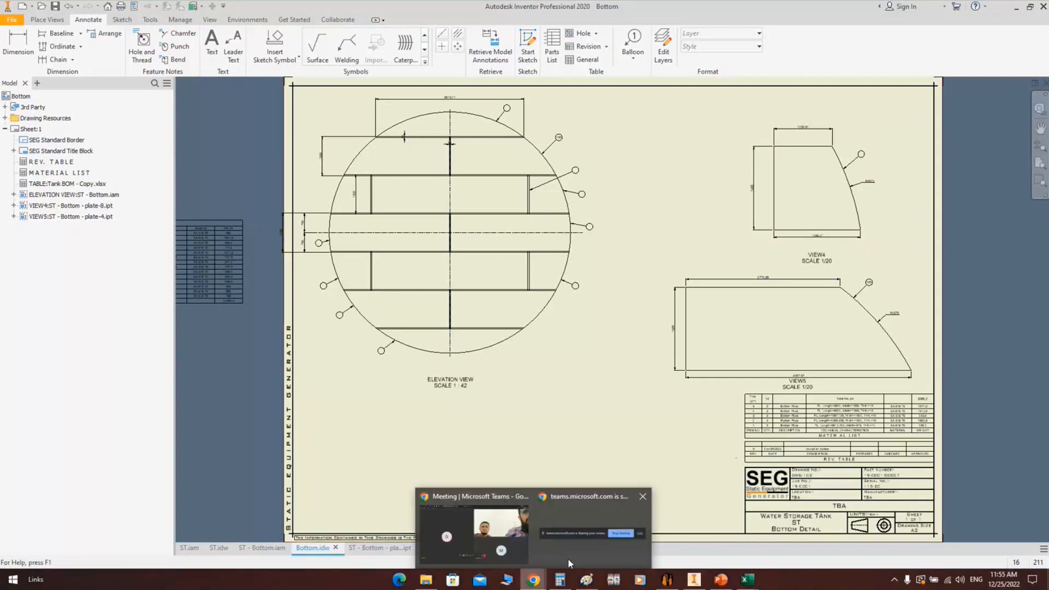
pyautogui.click(510, 536)
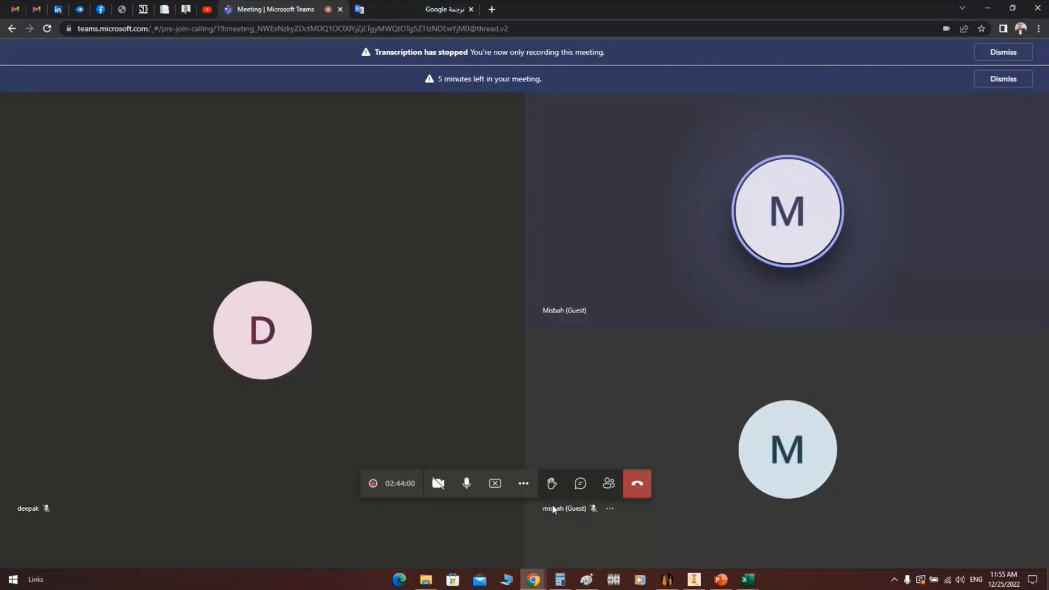
pyautogui.click(495, 484)
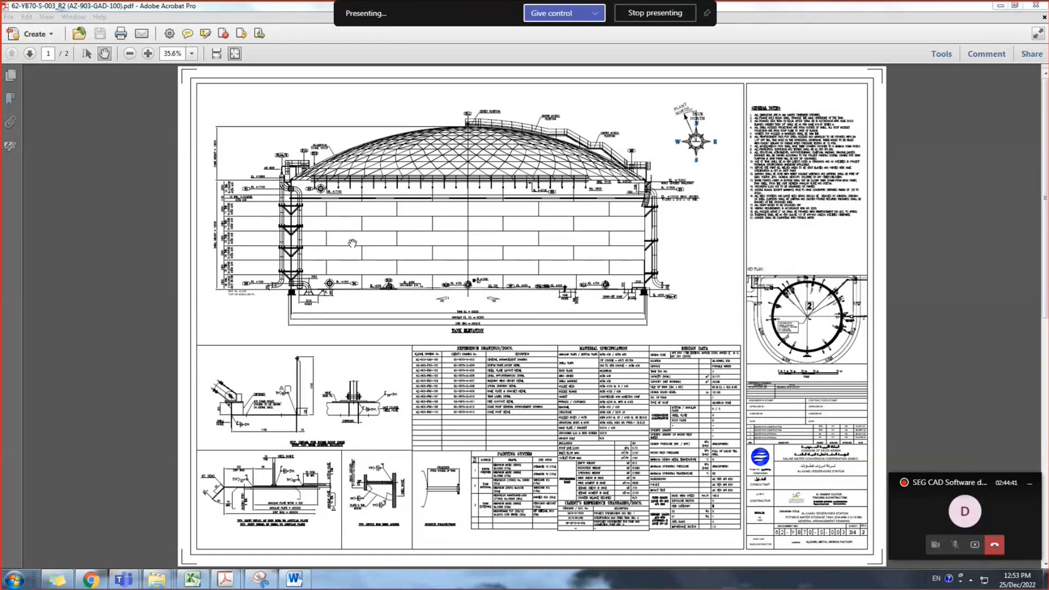
# Examine the tank elevation in the general arrangement PDF in Acrobat, including the shell courses, base nozzles and tank diameters
pyautogui.keyDown('ctrl'); pyautogui.scroll(1, 387, 264); pyautogui.keyUp('ctrl')
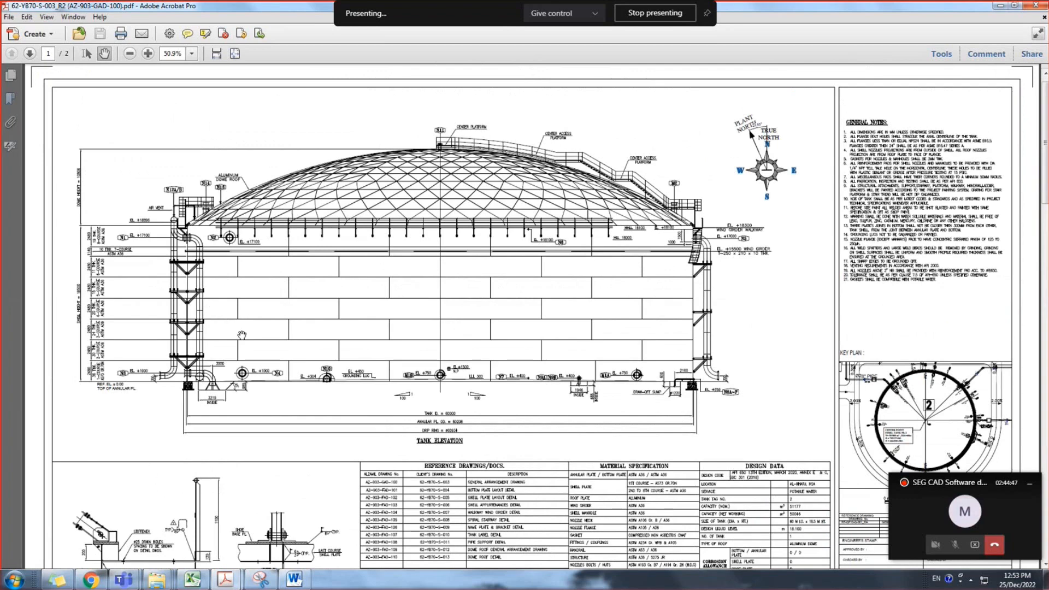
pyautogui.keyDown('ctrl'); pyautogui.scroll(1, 241, 335); pyautogui.keyUp('ctrl')
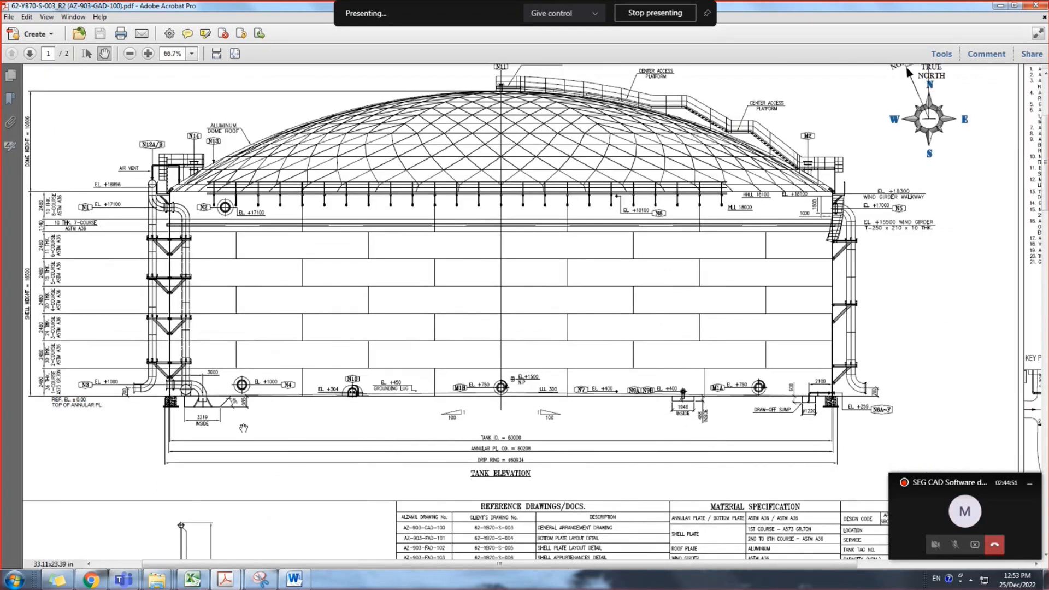
pyautogui.moveTo(247, 428); pyautogui.dragTo(263, 431)
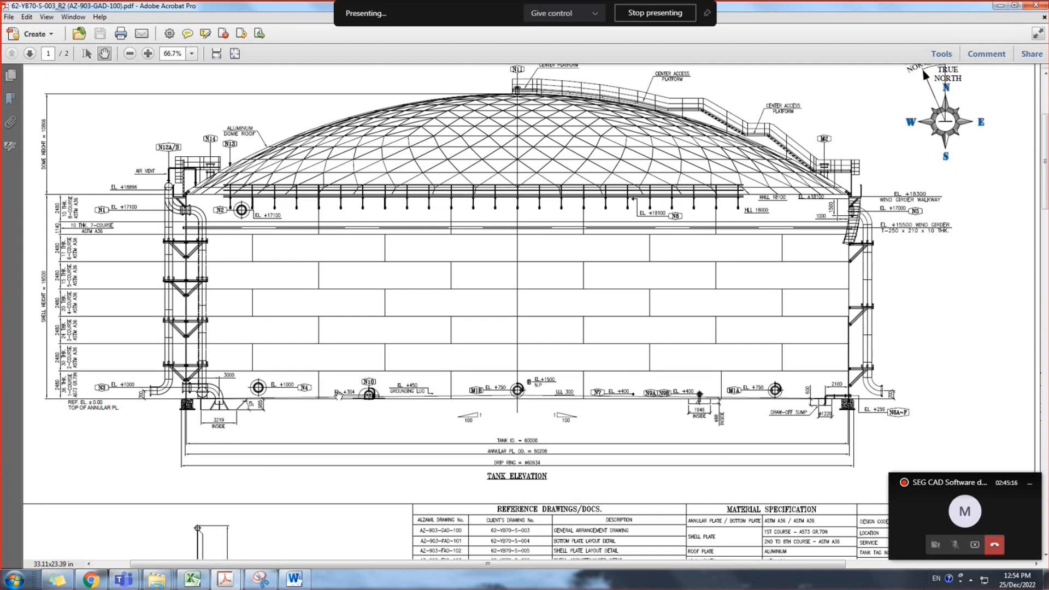
pyautogui.keyDown('ctrl'); pyautogui.scroll(2, 369, 399); pyautogui.keyUp('ctrl')
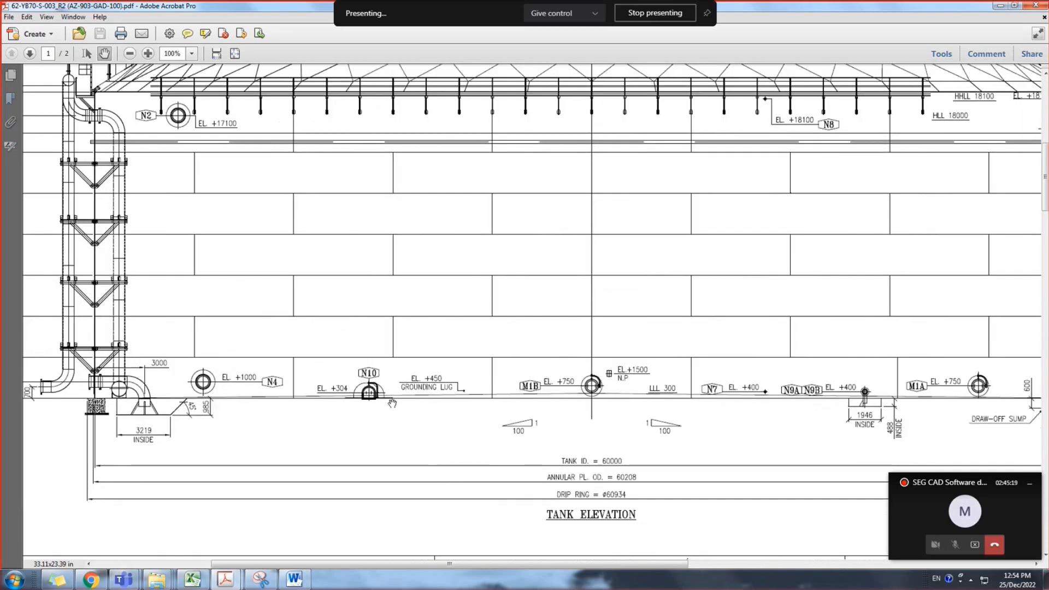
pyautogui.keyDown('ctrl'); pyautogui.scroll(-1, 365, 409); pyautogui.keyUp('ctrl')
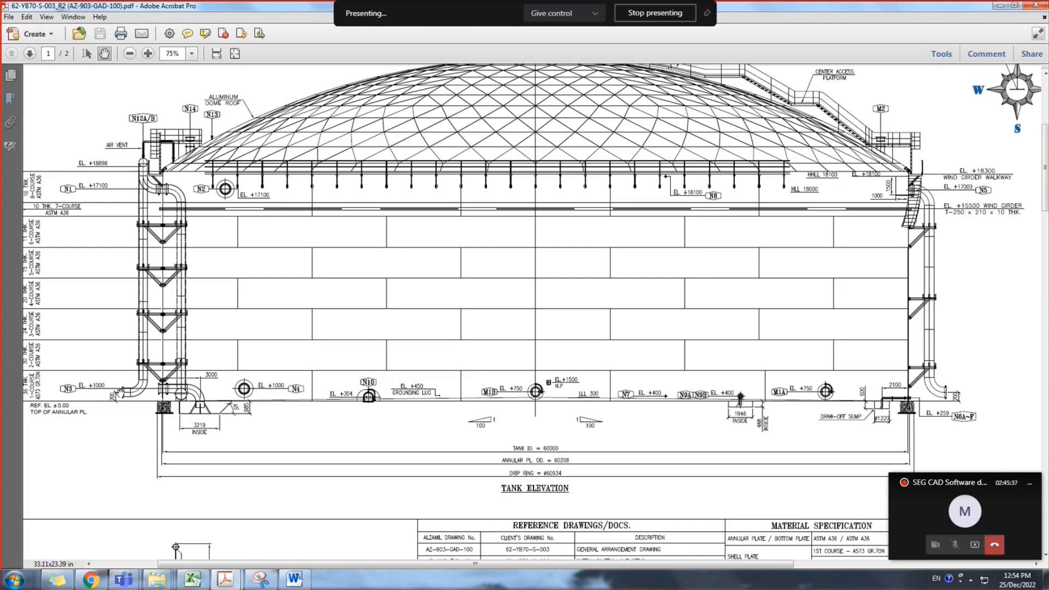
# Inspect the wind girder, walkway elevations and N5 overflow pipe along the shell's east side in the tank elevation
pyautogui.moveTo(501, 319); pyautogui.dragTo(351, 315)
pyautogui.moveTo(592, 315); pyautogui.dragTo(455, 334)
pyautogui.keyDown('ctrl'); pyautogui.scroll(1, 683, 334); pyautogui.keyUp('ctrl')
pyautogui.keyDown('ctrl'); pyautogui.scroll(1, 686, 335); pyautogui.keyUp('ctrl')
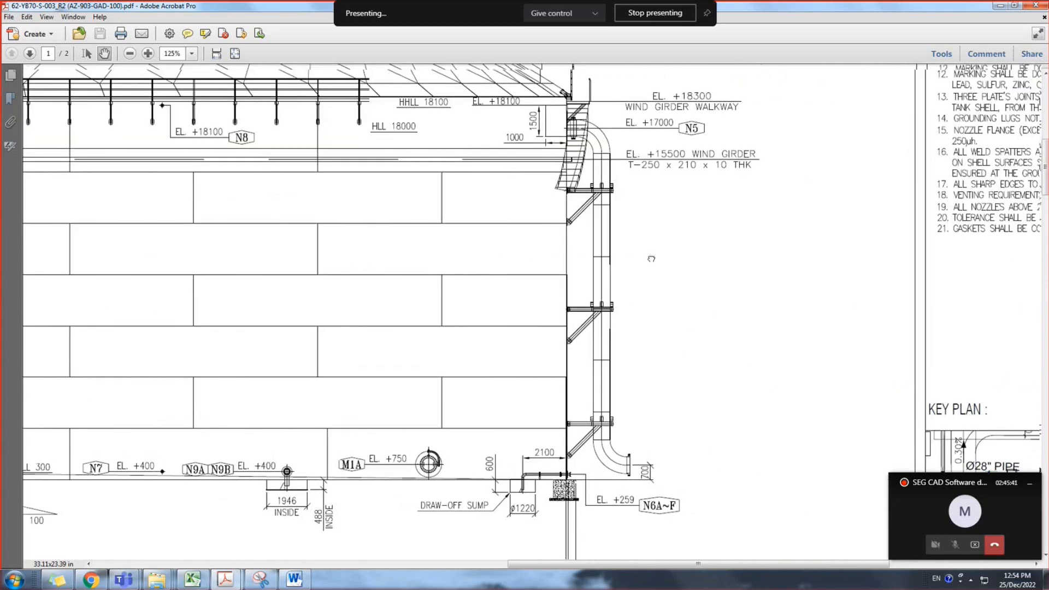
pyautogui.moveTo(638, 193); pyautogui.dragTo(588, 226)
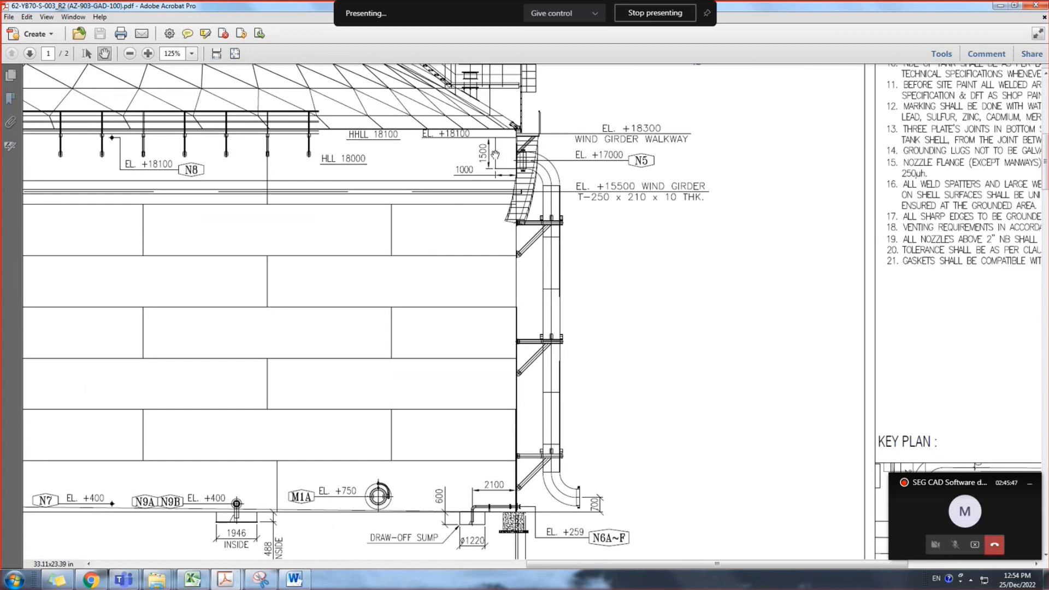
pyautogui.moveTo(490, 174); pyautogui.dragTo(504, 167)
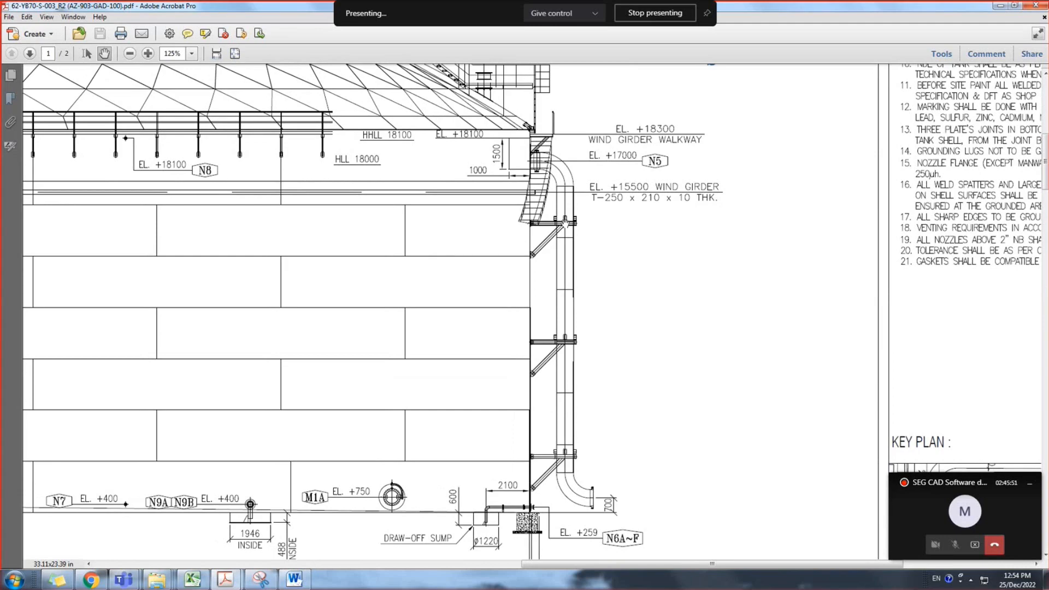
pyautogui.keyDown('ctrl'); pyautogui.scroll(-2, 565, 220); pyautogui.keyUp('ctrl')
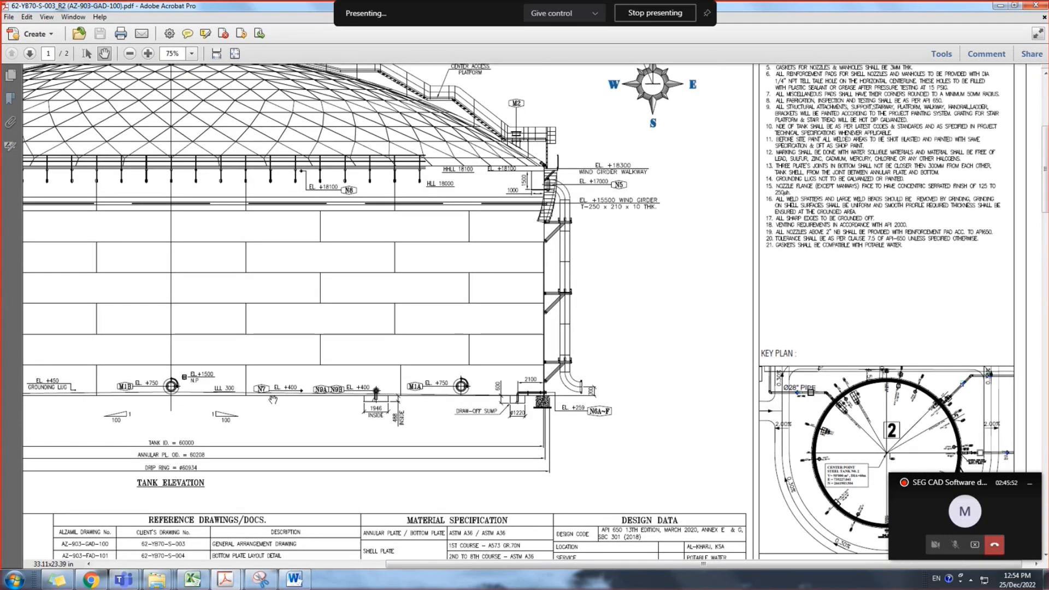
# Examine the typical detail for the dome roof shoe with top wind girder walkway
pyautogui.moveTo(273, 399); pyautogui.dragTo(739, 181)
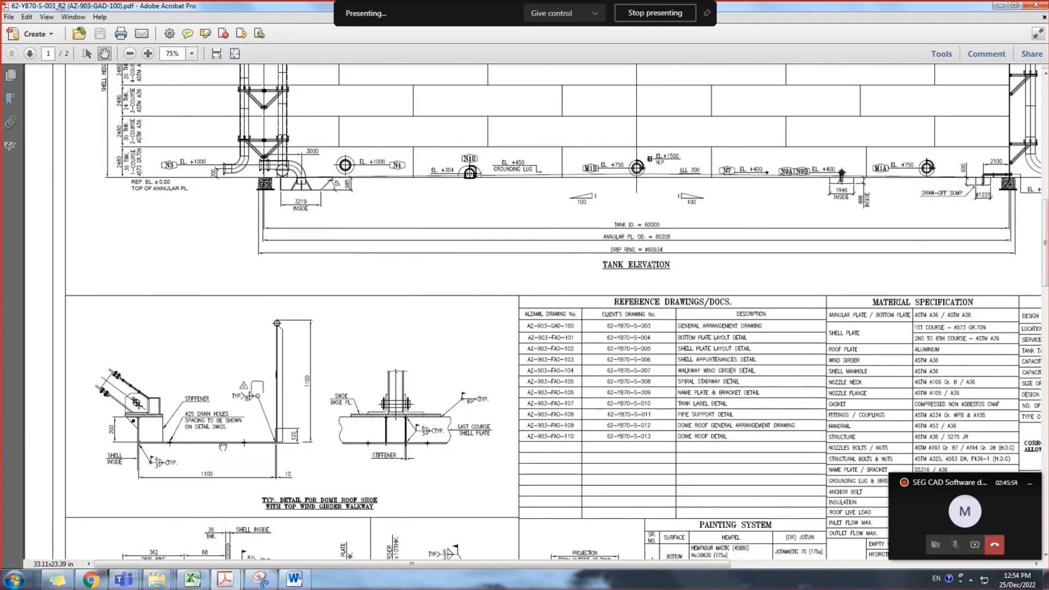
pyautogui.keyDown('ctrl'); pyautogui.scroll(1, 143, 473); pyautogui.keyUp('ctrl')
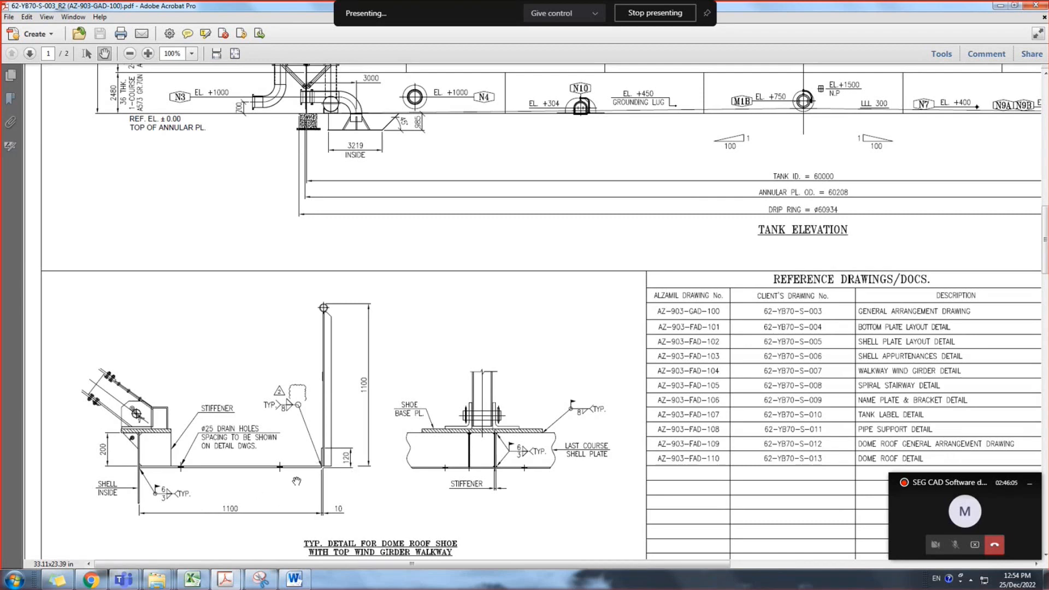
pyautogui.keyDown('ctrl'); pyautogui.scroll(-1, 296, 481); pyautogui.keyUp('ctrl')
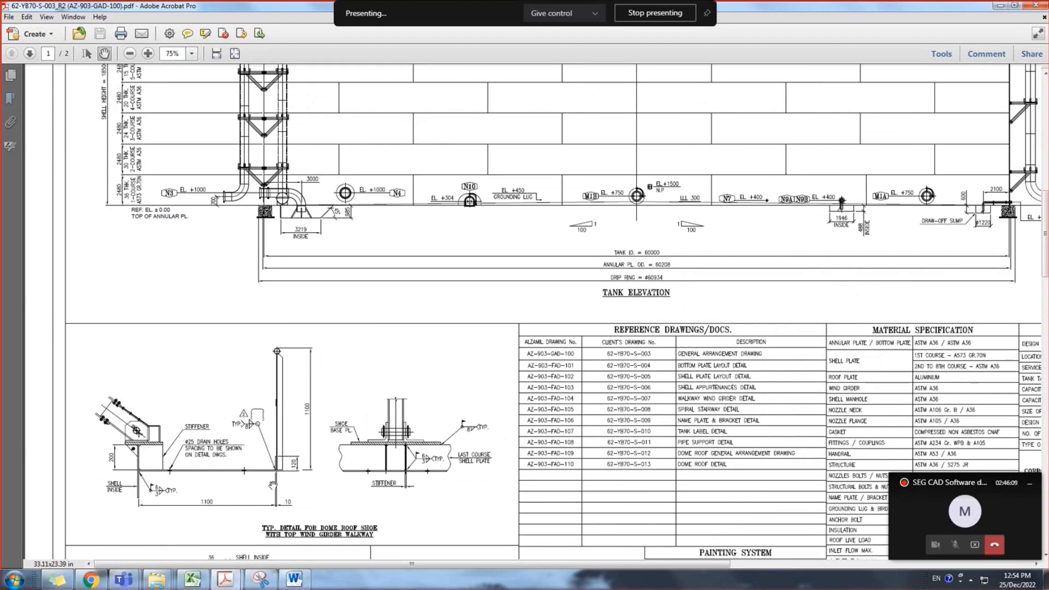
# Inspect the top shell course below the dome roof, around nozzle N2 and the wind girder, in the tank elevation
pyautogui.moveTo(485, 253); pyautogui.dragTo(442, 460)
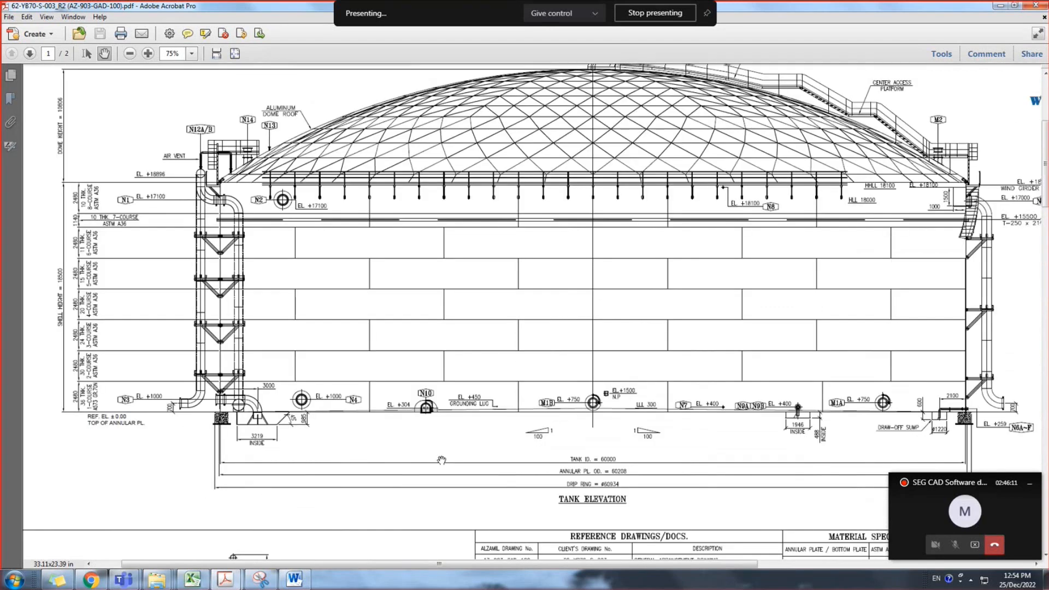
pyautogui.keyDown('ctrl'); pyautogui.scroll(4, 346, 187); pyautogui.keyUp('ctrl')
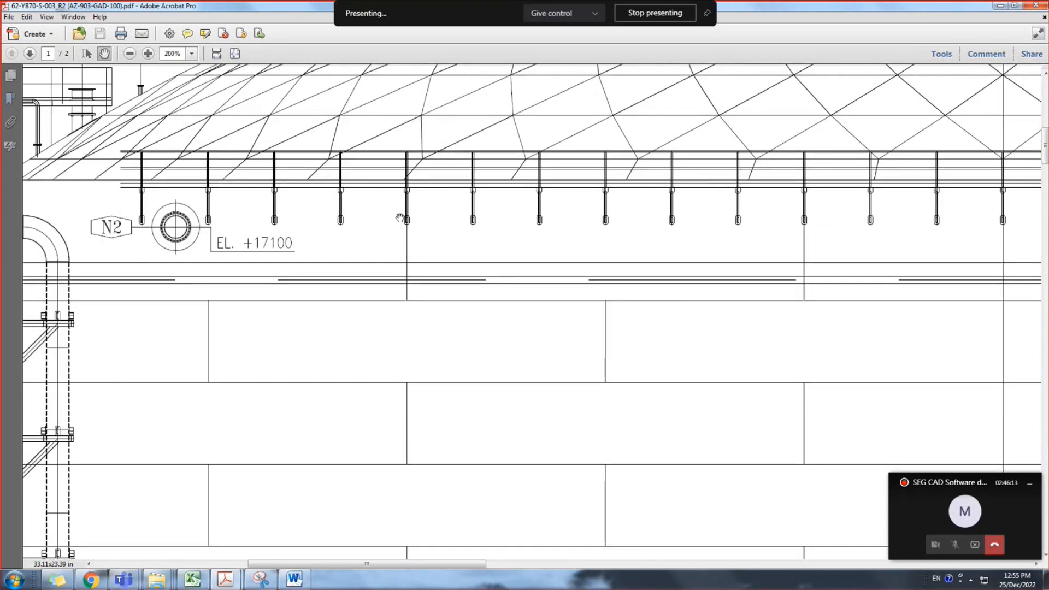
pyautogui.keyDown('ctrl'); pyautogui.scroll(-2, 713, 252); pyautogui.keyUp('ctrl')
pyautogui.keyDown('ctrl'); pyautogui.scroll(-5, 713, 254); pyautogui.keyUp('ctrl')
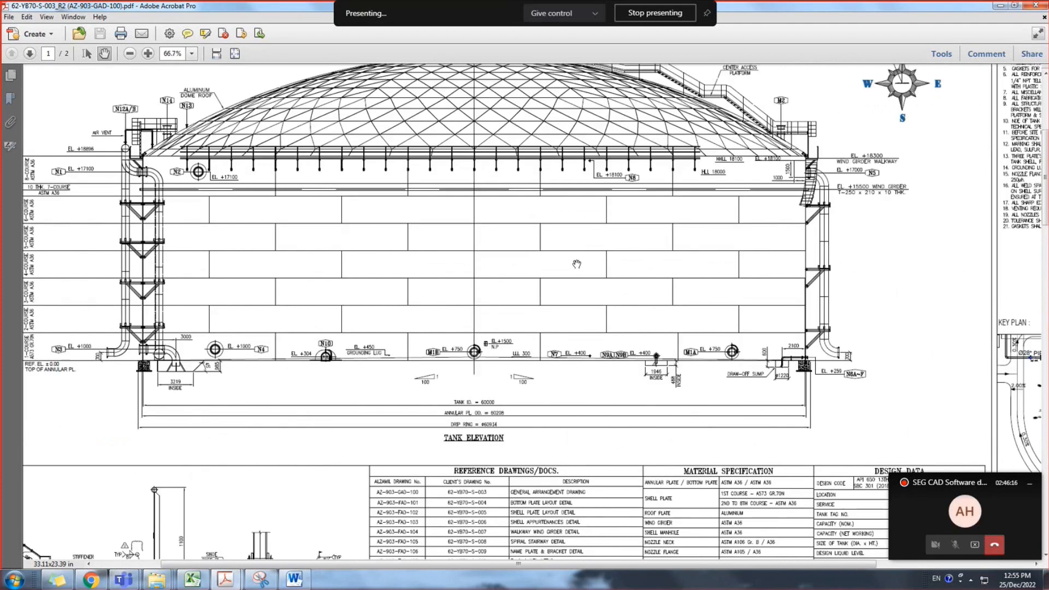
# Examine the typical wind girder detail and the neighbouring drip ring and shell to annular plate joint details
pyautogui.keyDown('ctrl'); pyautogui.scroll(-2, 576, 264); pyautogui.keyUp('ctrl')
pyautogui.scroll(-3, 554, 386)
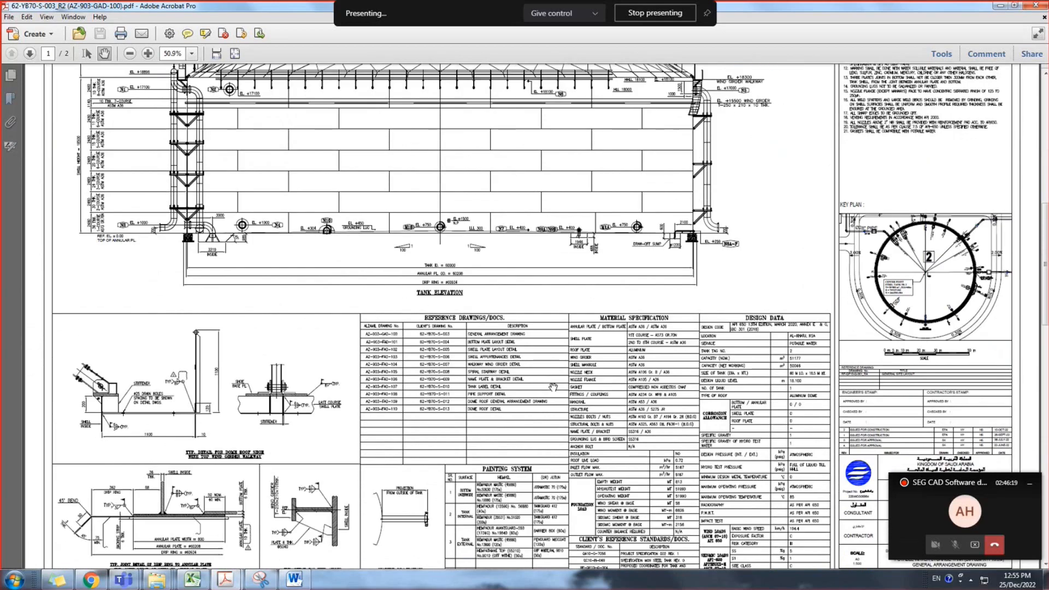
pyautogui.keyDown('ctrl'); pyautogui.scroll(-1, 554, 387); pyautogui.keyUp('ctrl')
pyautogui.keyDown('ctrl'); pyautogui.scroll(2, 553, 386); pyautogui.keyUp('ctrl')
pyautogui.moveTo(263, 477); pyautogui.dragTo(376, 515)
pyautogui.moveTo(346, 424); pyautogui.dragTo(350, 440)
pyautogui.scroll(-3, 350, 440)
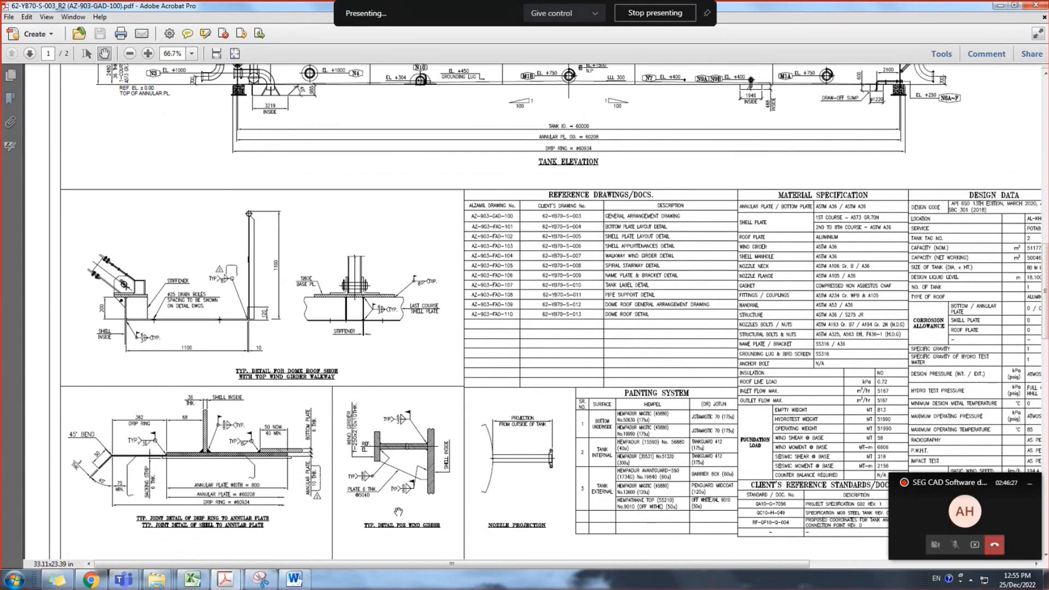
pyautogui.scroll(-2, 400, 474)
pyautogui.keyDown('ctrl'); pyautogui.scroll(1, 371, 488); pyautogui.keyUp('ctrl')
pyautogui.keyDown('ctrl'); pyautogui.scroll(2, 370, 488); pyautogui.keyUp('ctrl')
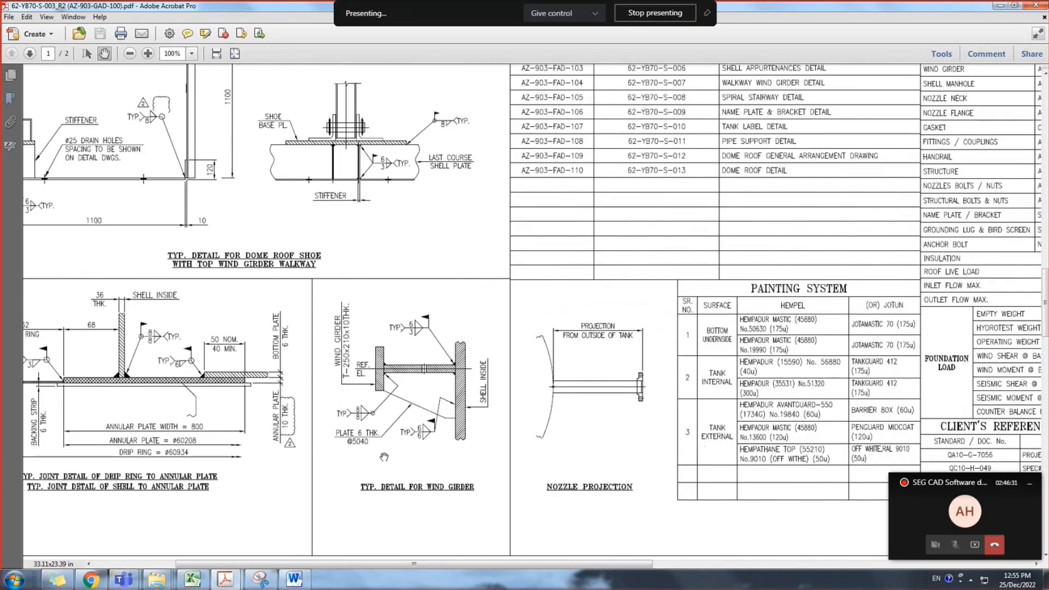
pyautogui.scroll(-1, 366, 454)
pyautogui.hscroll(-1, 366, 454)
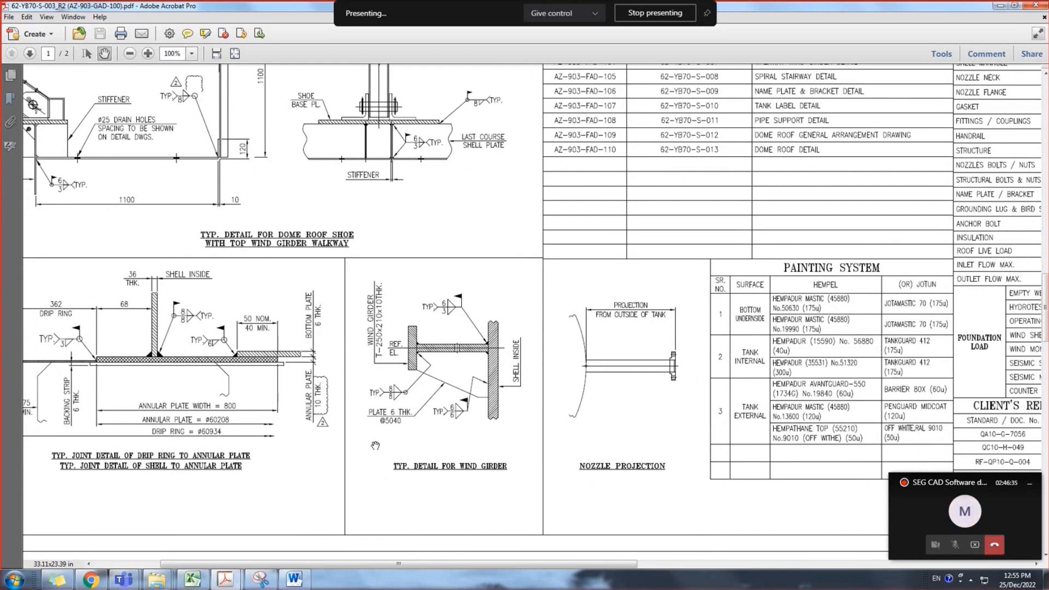
pyautogui.keyDown('ctrl'); pyautogui.scroll(3, 365, 455); pyautogui.keyUp('ctrl')
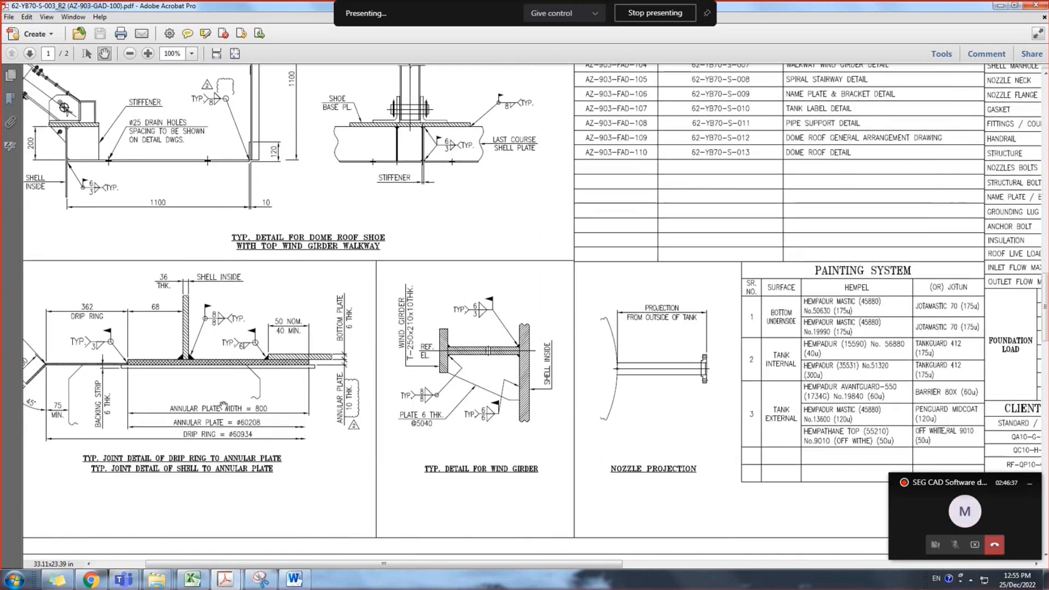
pyautogui.moveTo(462, 338); pyautogui.dragTo(422, 359)
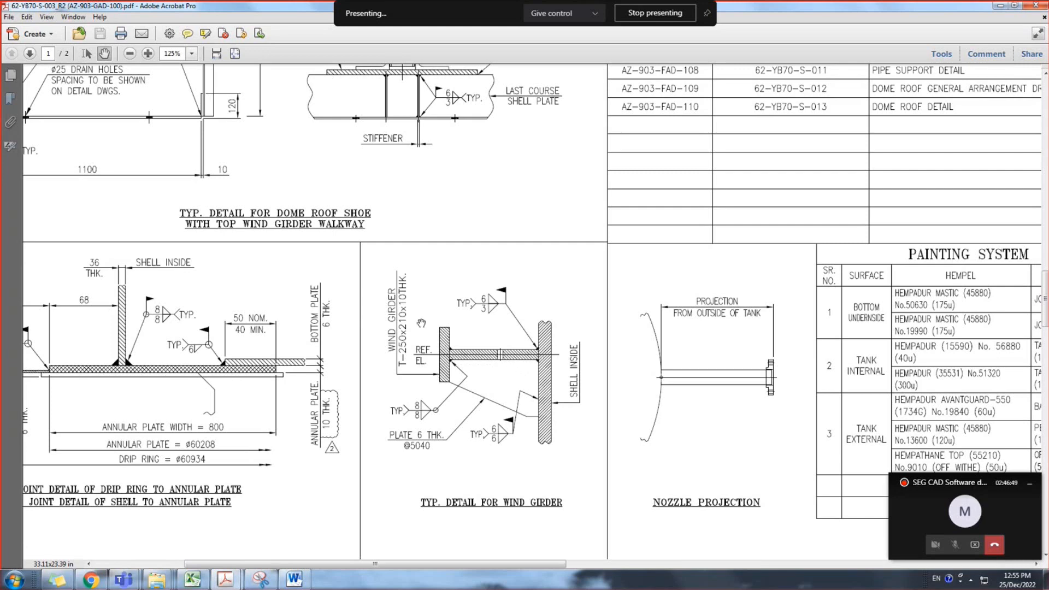
# Inspect the shoe base plate, stiffener and last course shell plate in the dome roof shoe detail
pyautogui.keyDown('ctrl'); pyautogui.scroll(-2, 520, 395); pyautogui.keyUp('ctrl')
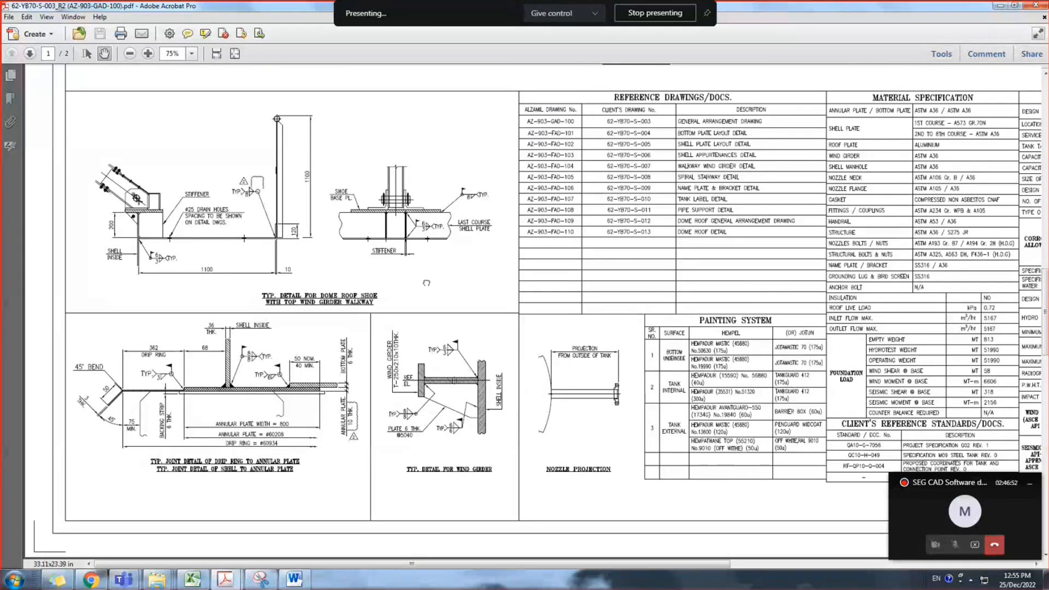
pyautogui.keyDown('ctrl'); pyautogui.scroll(3, 356, 267); pyautogui.keyUp('ctrl')
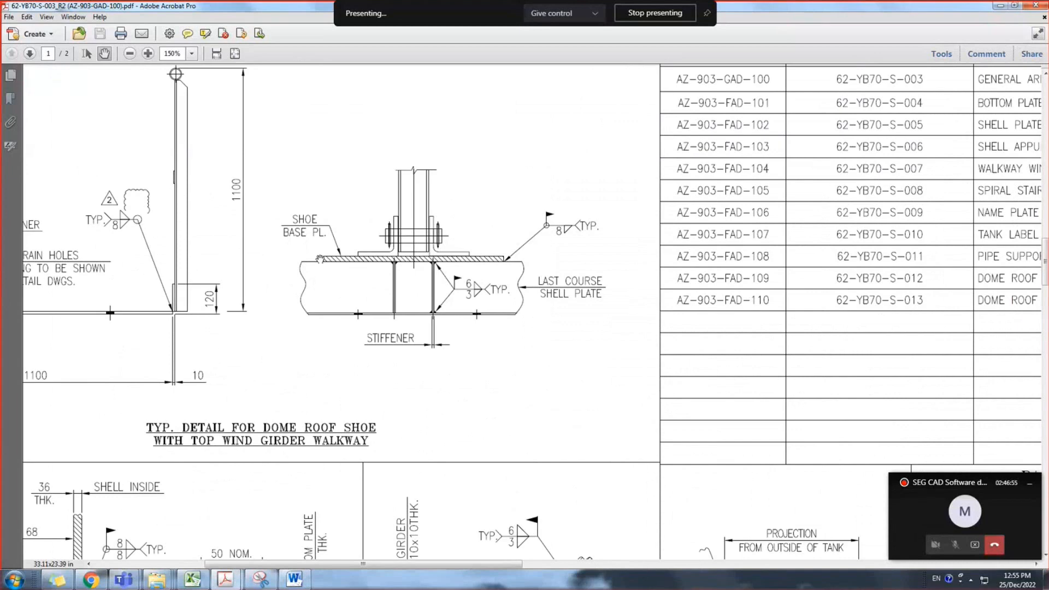
pyautogui.moveTo(288, 266); pyautogui.dragTo(414, 291)
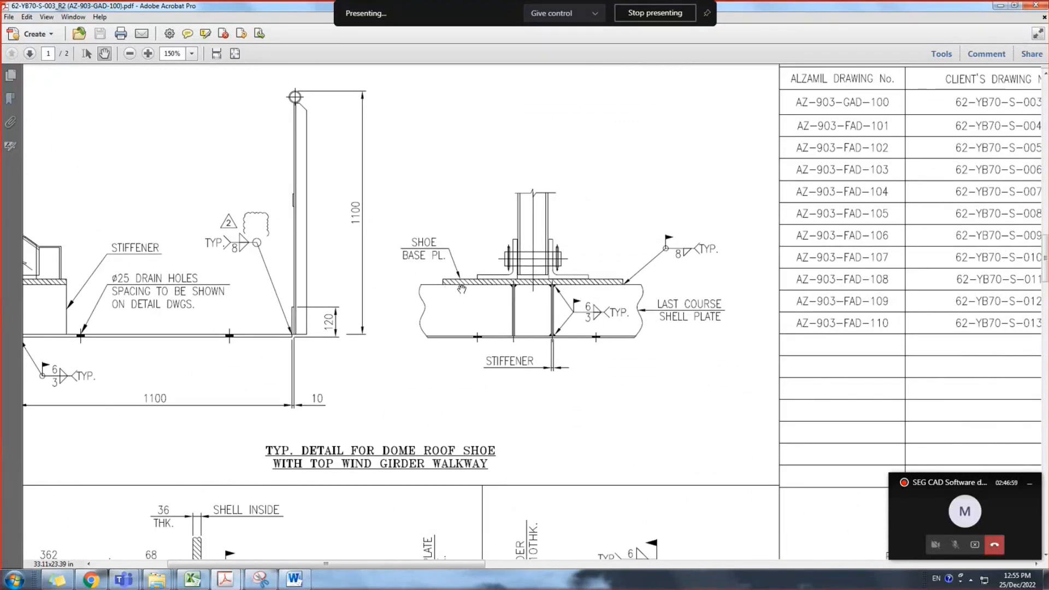
# Review the complete dome roof shoe detail and the sumps of nozzles N3 and N4 in the page 2 plan view
pyautogui.moveTo(425, 350); pyautogui.dragTo(624, 357)
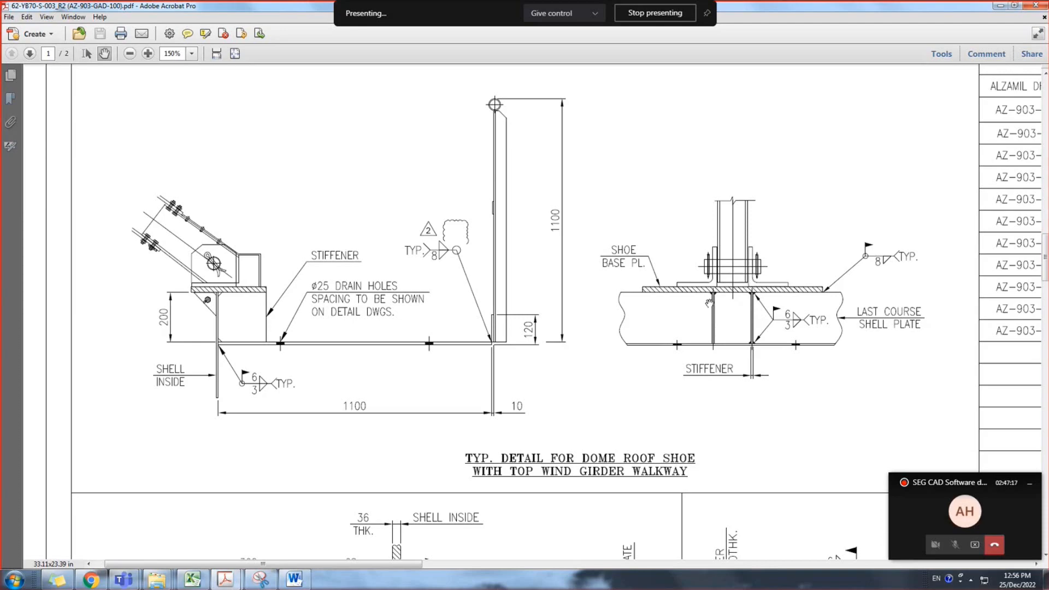
pyautogui.keyDown('ctrl'); pyautogui.scroll(-1, 723, 312); pyautogui.keyUp('ctrl')
pyautogui.keyDown('ctrl'); pyautogui.scroll(-3, 709, 304); pyautogui.keyUp('ctrl')
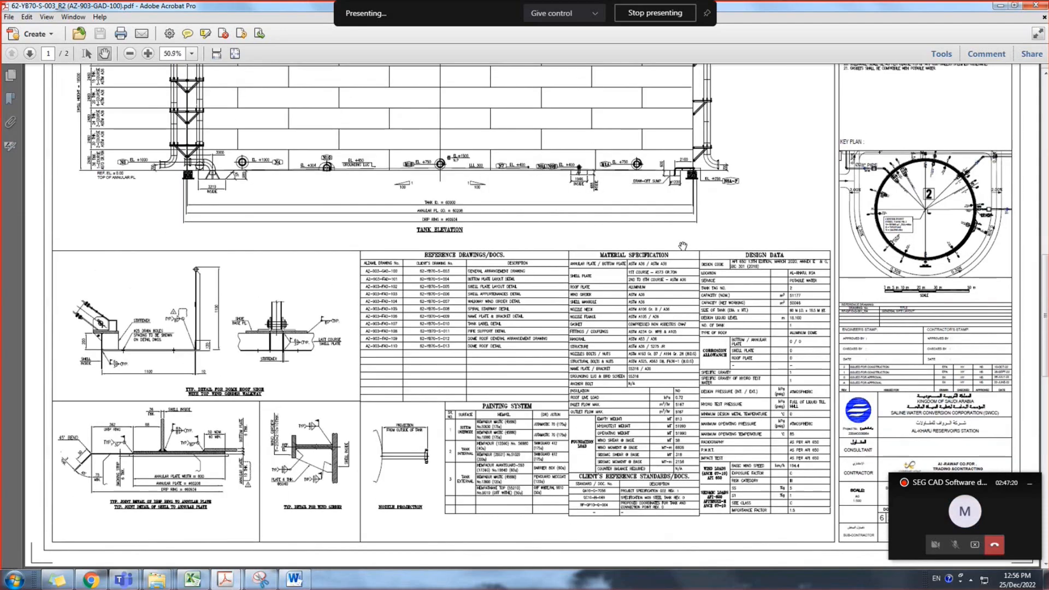
pyautogui.scroll(-5, 680, 244)
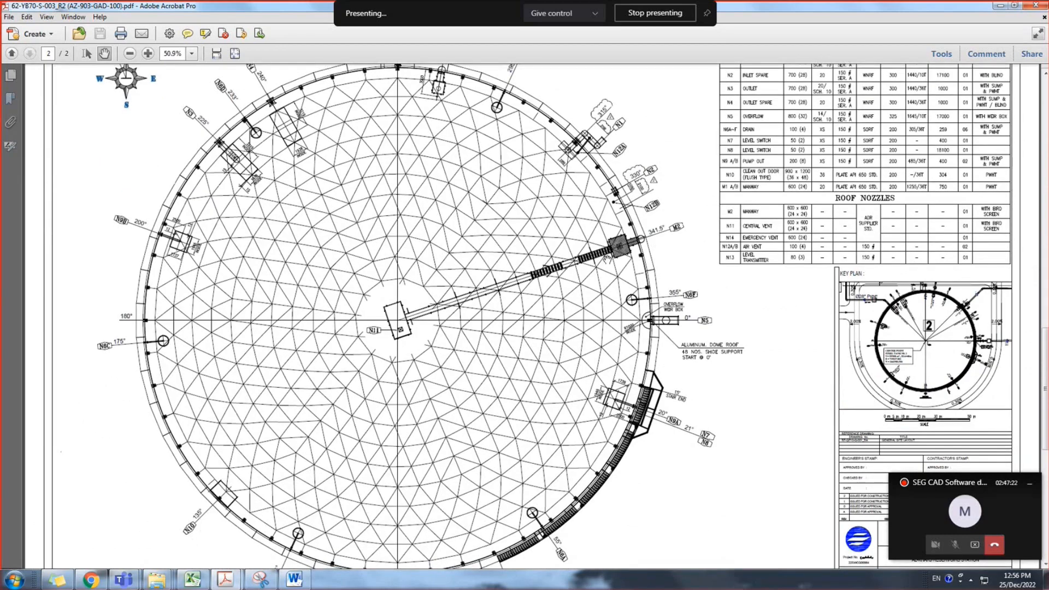
pyautogui.keyDown('ctrl'); pyautogui.scroll(-1, 607, 259); pyautogui.keyUp('ctrl')
pyautogui.keyDown('ctrl'); pyautogui.scroll(1, 345, 181); pyautogui.keyUp('ctrl')
pyautogui.keyDown('ctrl'); pyautogui.scroll(5, 345, 181); pyautogui.keyUp('ctrl')
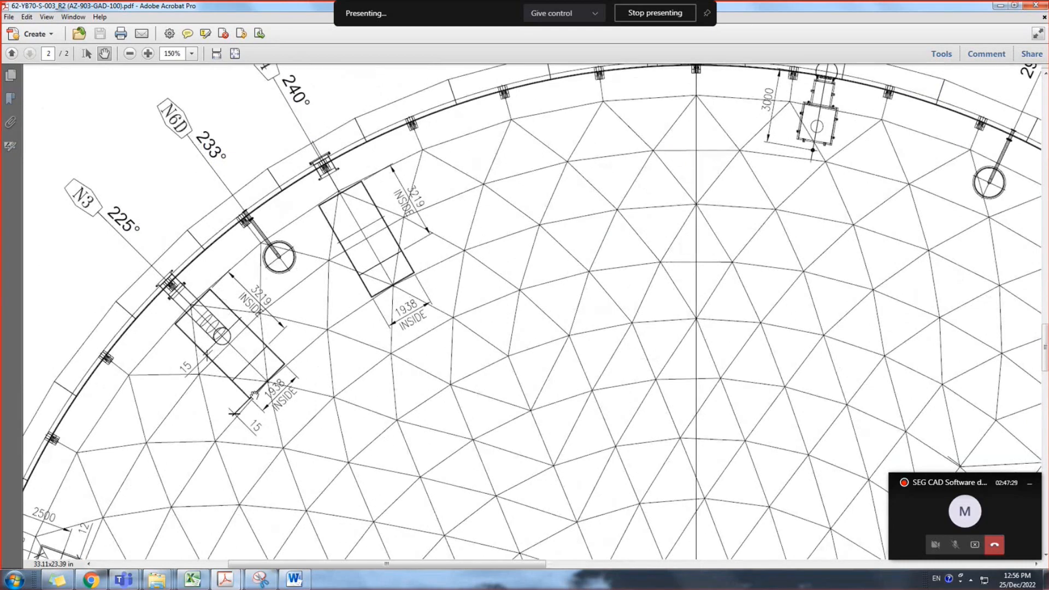
pyautogui.keyDown('ctrl'); pyautogui.scroll(-3, 496, 302); pyautogui.keyUp('ctrl')
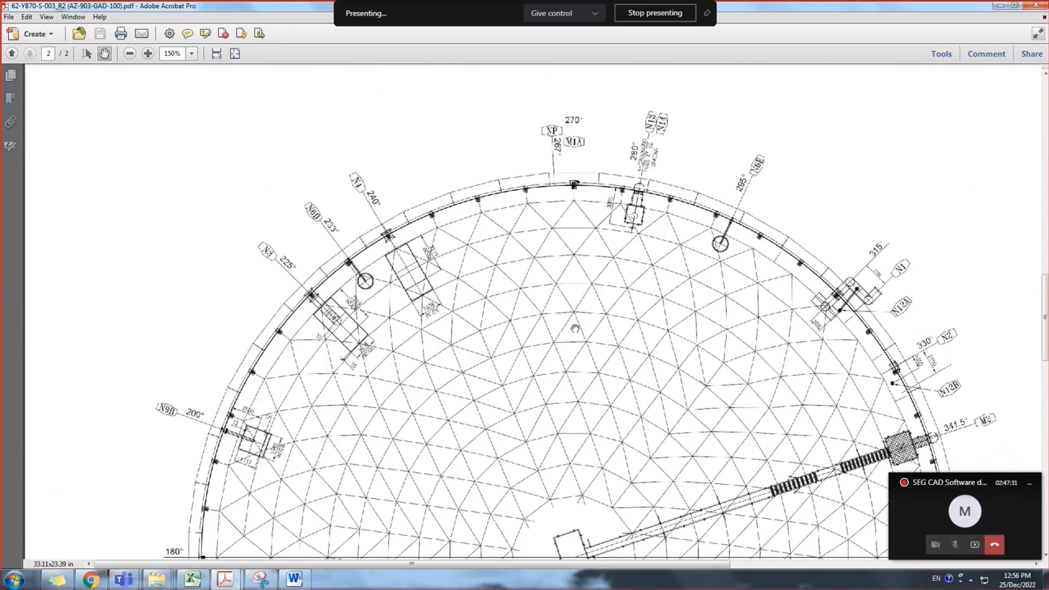
# Examine the stair end platform at 15° and the neighbouring nozzles N9A, N7 and N8 in the plan view
pyautogui.moveTo(616, 314)
pyautogui.mouseDown()
pyautogui.moveTo(562, 257)
pyautogui.moveTo(557, 217)
pyautogui.mouseUp()
pyautogui.moveTo(780, 438); pyautogui.dragTo(607, 369)
pyautogui.keyDown('ctrl'); pyautogui.scroll(2, 608, 369); pyautogui.keyUp('ctrl')
pyautogui.keyDown('ctrl'); pyautogui.scroll(5, 608, 370); pyautogui.keyUp('ctrl')
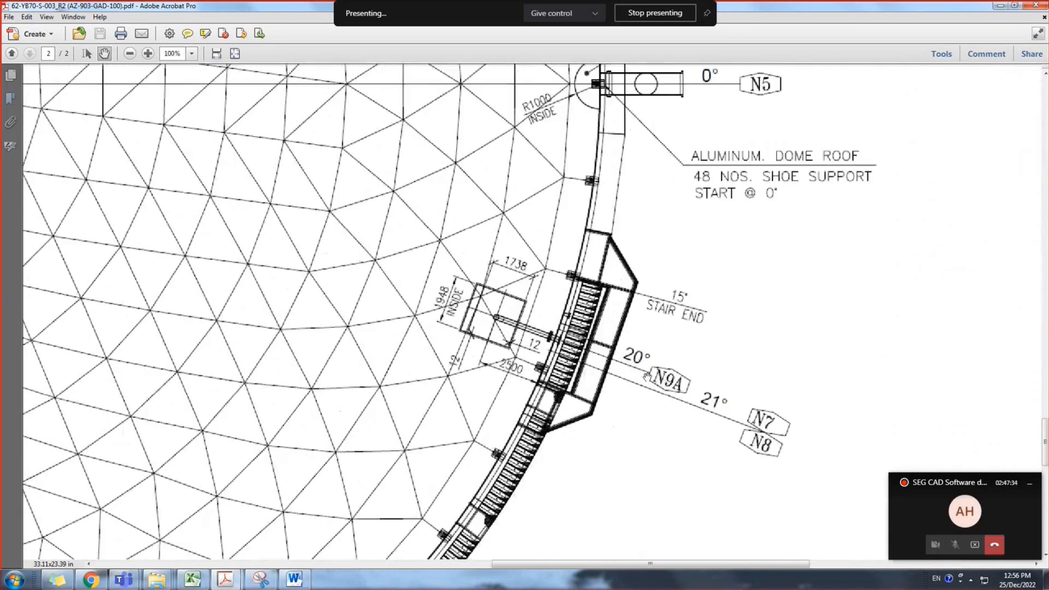
pyautogui.keyDown('ctrl'); pyautogui.scroll(-2, 622, 363); pyautogui.keyUp('ctrl')
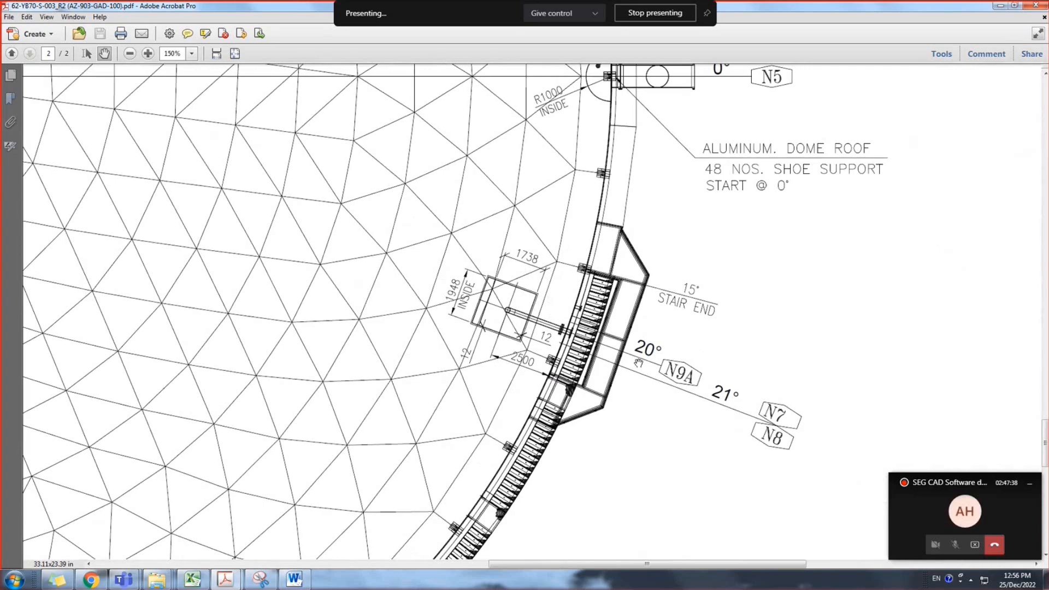
pyautogui.moveTo(682, 423); pyautogui.dragTo(662, 380)
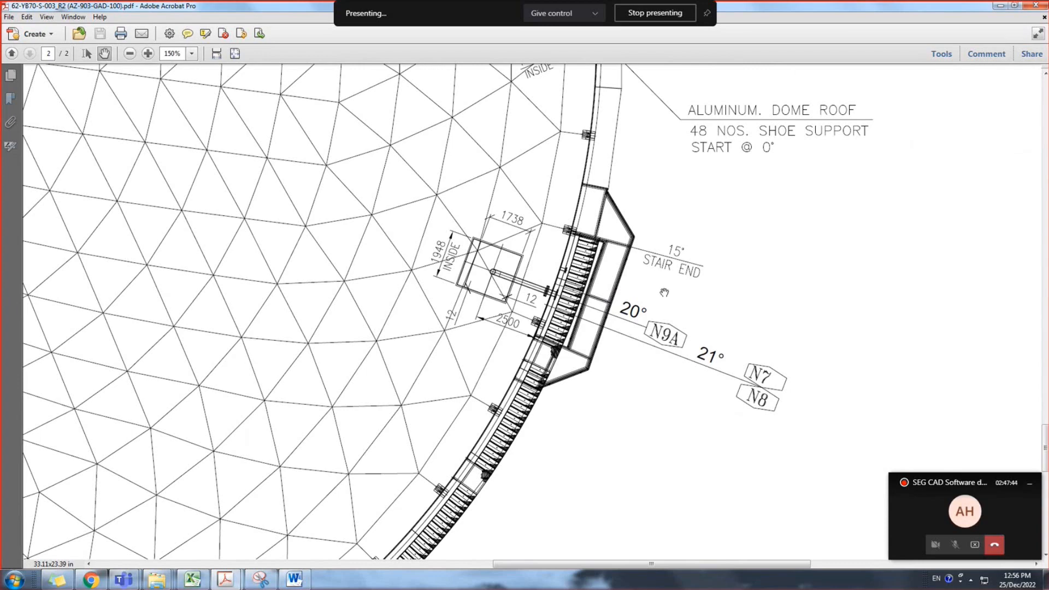
pyautogui.keyDown('ctrl'); pyautogui.scroll(-1, 663, 293); pyautogui.keyUp('ctrl')
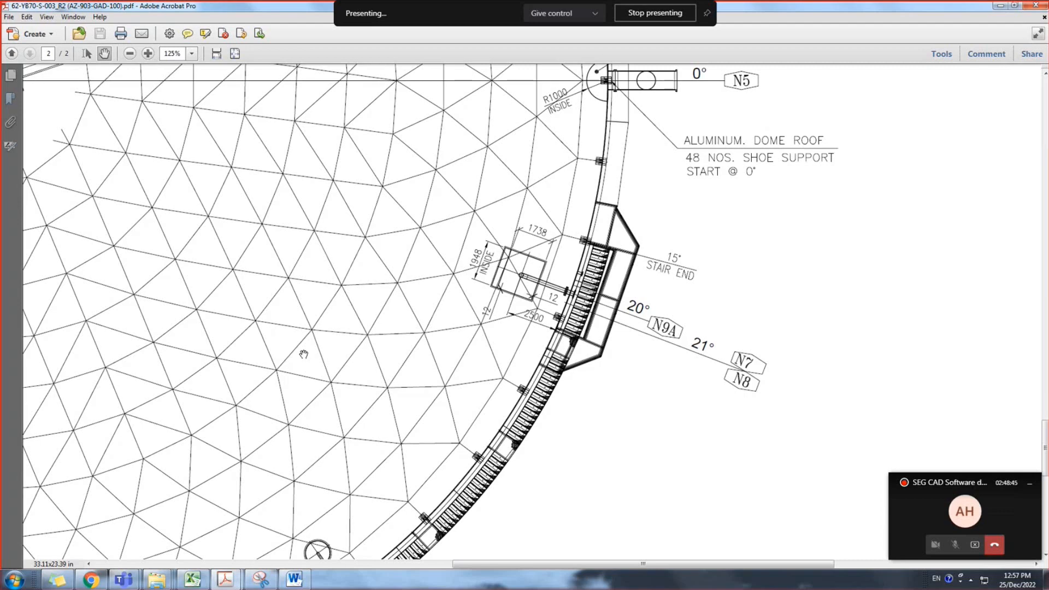
# Examine inlet nozzle N1 and air vent N12A at the shell edge in the plan view
pyautogui.keyDown('ctrl'); pyautogui.scroll(-4, 448, 367); pyautogui.keyUp('ctrl')
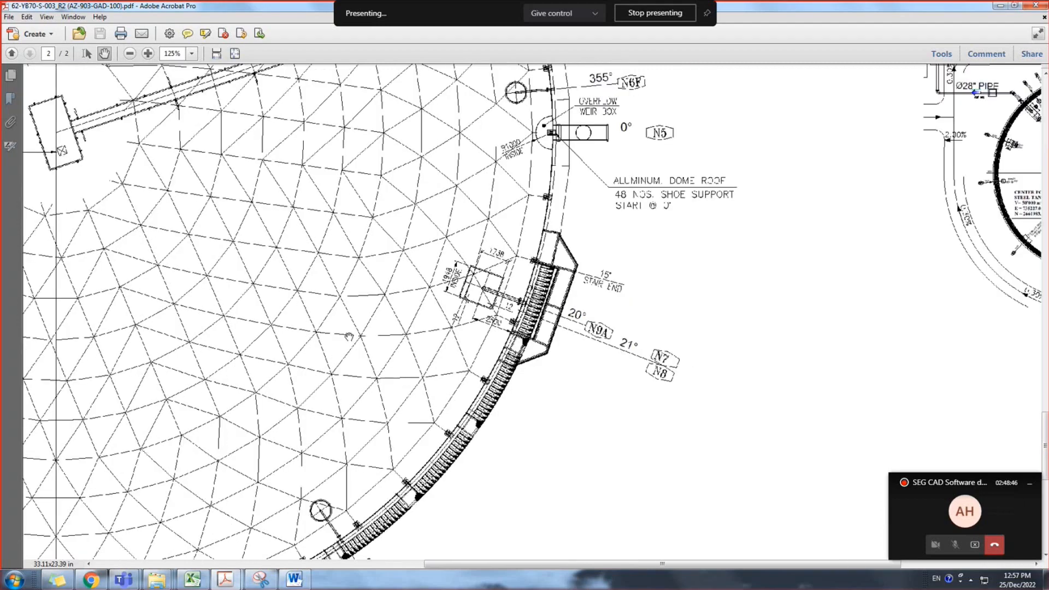
pyautogui.keyDown('ctrl'); pyautogui.scroll(3, 734, 258); pyautogui.keyUp('ctrl')
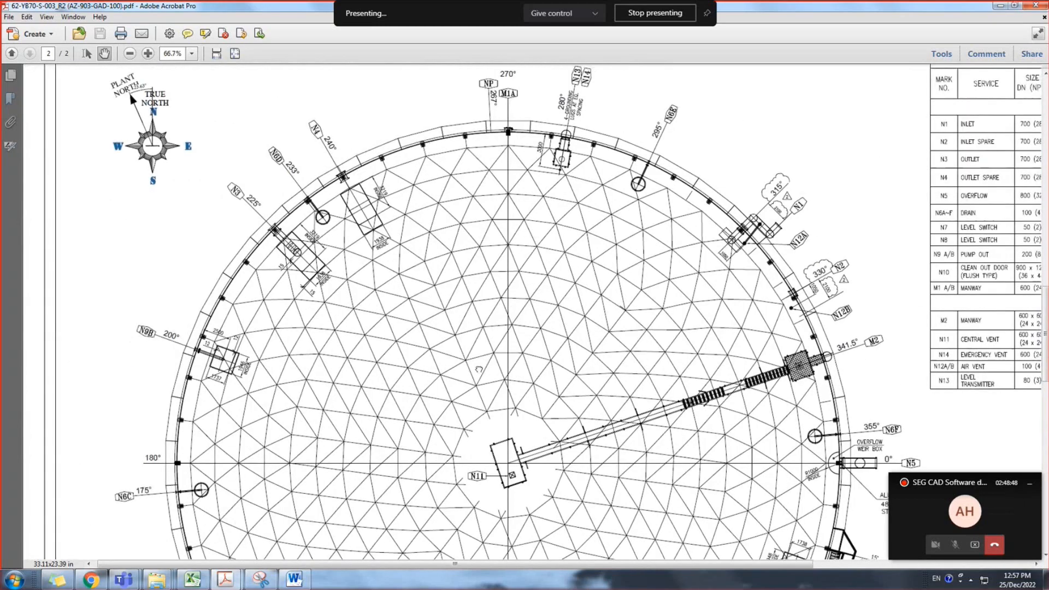
pyautogui.keyDown('ctrl'); pyautogui.scroll(4, 734, 258); pyautogui.keyUp('ctrl')
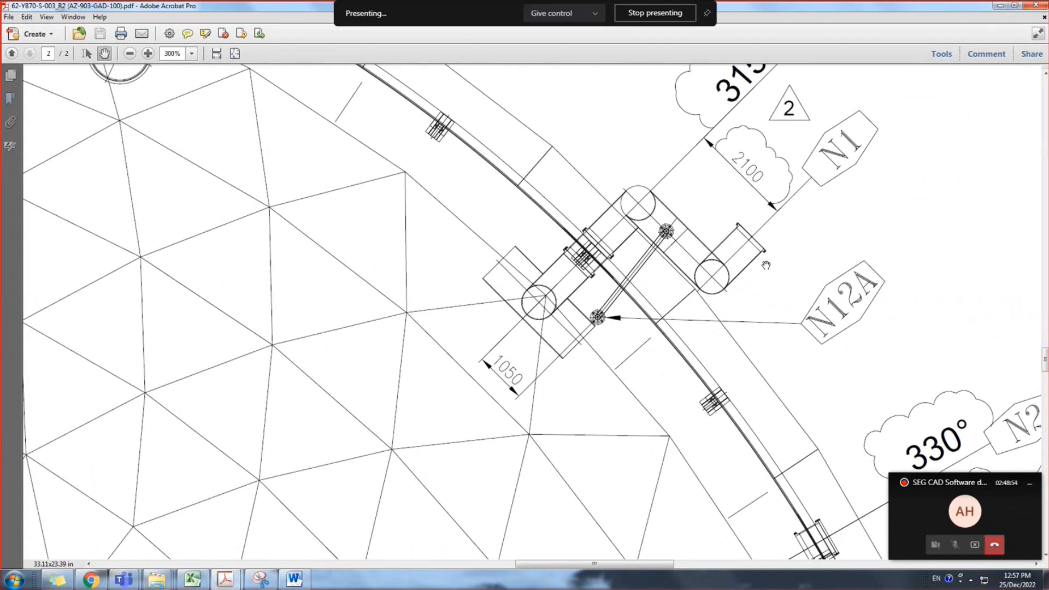
pyautogui.keyDown('ctrl'); pyautogui.scroll(-3, 765, 265); pyautogui.keyUp('ctrl')
pyautogui.keyDown('ctrl'); pyautogui.scroll(-1, 765, 270); pyautogui.keyUp('ctrl')
# Inspect the pipe support brackets along the shell courses in the page 1 tank elevation
pyautogui.moveTo(690, 323)
pyautogui.mouseDown()
pyautogui.moveTo(717, 327)
pyautogui.moveTo(693, 318)
pyautogui.moveTo(743, 374)
pyautogui.moveTo(596, 318)
pyautogui.mouseUp()
pyautogui.moveTo(369, 187)
pyautogui.mouseDown()
pyautogui.moveTo(493, 264)
pyautogui.moveTo(503, 287)
pyautogui.mouseUp()
pyautogui.scroll(3, 373, 225)
pyautogui.keyDown('ctrl'); pyautogui.scroll(5, 373, 225); pyautogui.keyUp('ctrl')
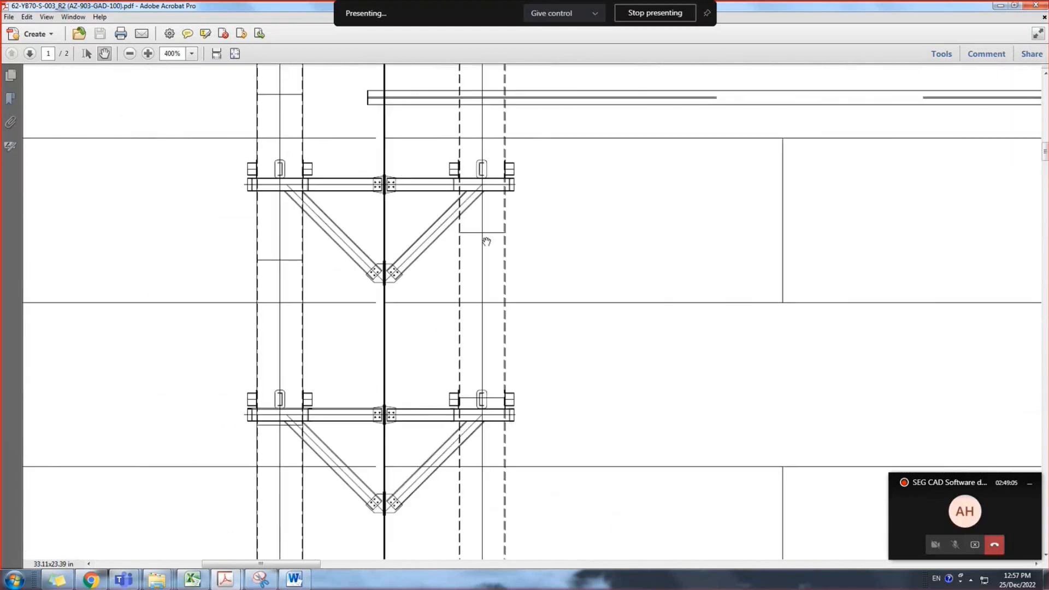
pyautogui.keyDown('ctrl'); pyautogui.scroll(-6, 492, 244); pyautogui.keyUp('ctrl')
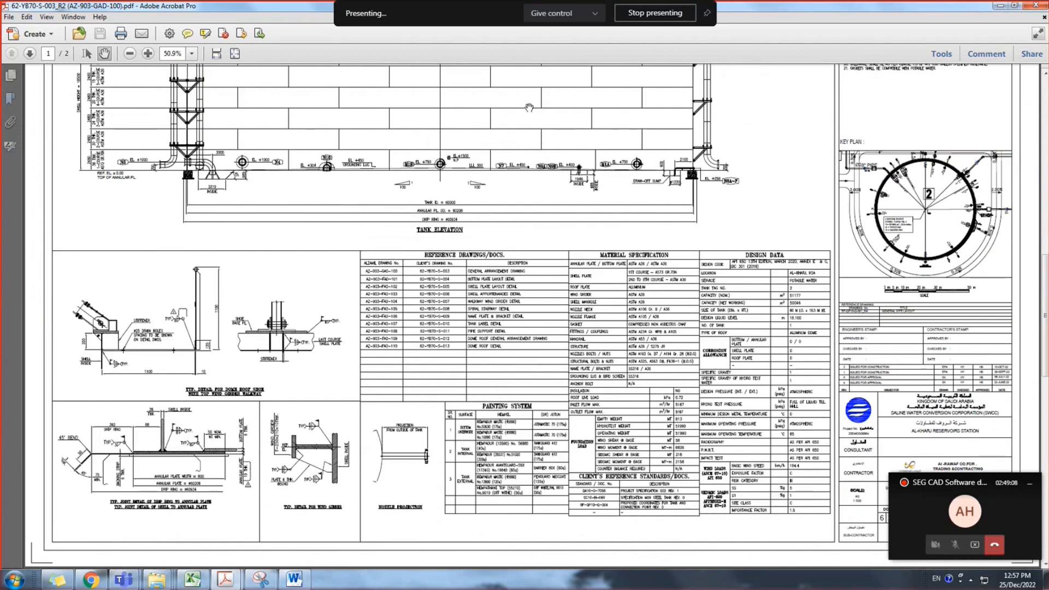
# Trace the spiral stairway around the shell on page 2, including its end platform and the dome roof shoe supports
pyautogui.scroll(-3, 528, 107)
pyautogui.keyDown('ctrl'); pyautogui.scroll(1, 502, 283); pyautogui.keyUp('ctrl')
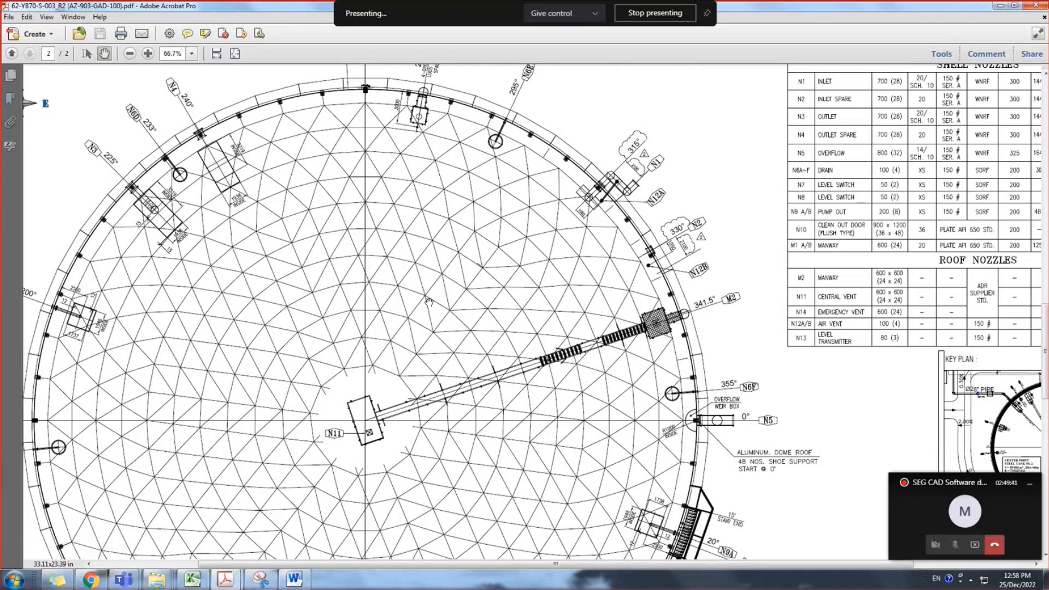
pyautogui.hscroll(2, 509, 314)
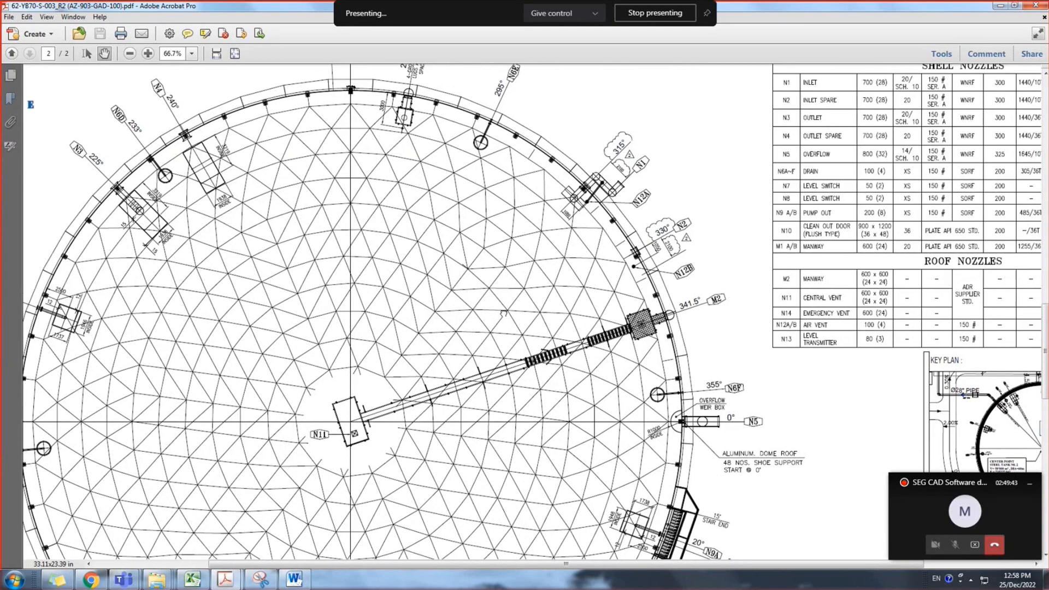
pyautogui.moveTo(505, 316)
pyautogui.mouseDown()
pyautogui.moveTo(479, 225)
pyautogui.moveTo(358, 78)
pyautogui.mouseUp()
pyautogui.keyDown('ctrl'); pyautogui.scroll(3, 598, 280); pyautogui.keyUp('ctrl')
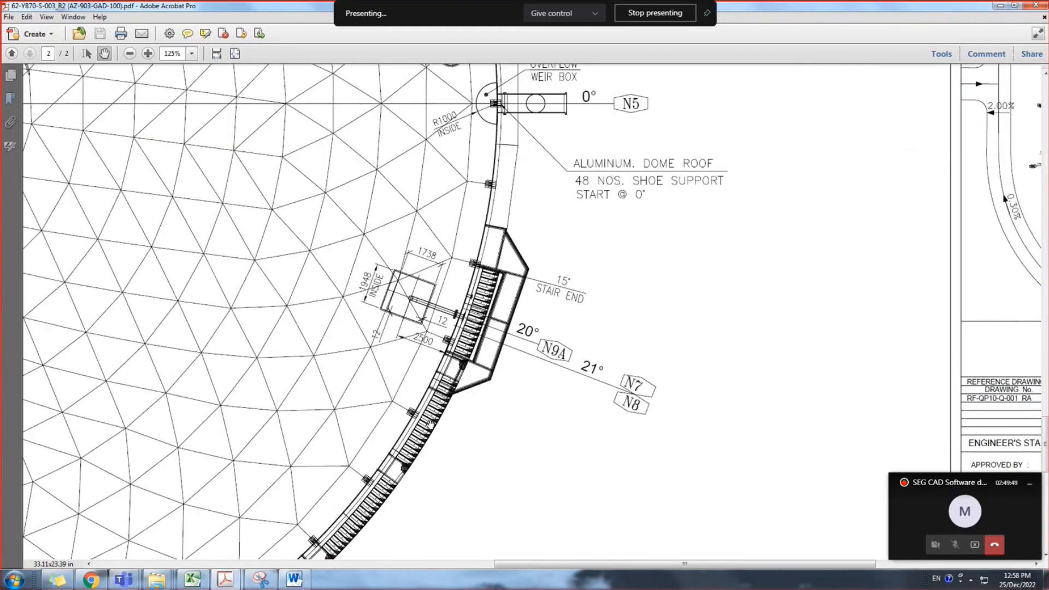
pyautogui.moveTo(509, 434); pyautogui.dragTo(550, 384)
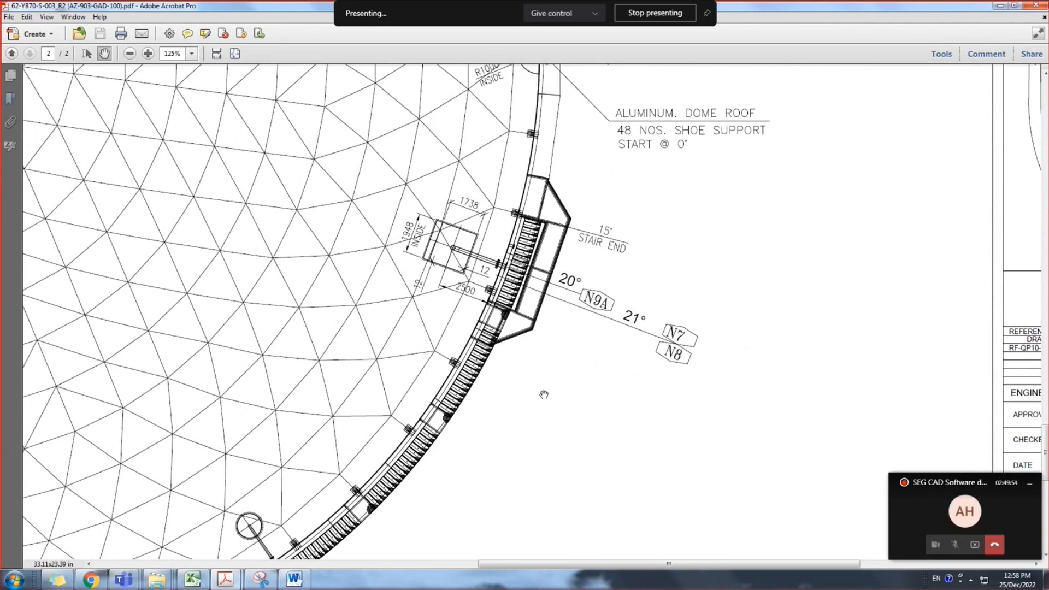
pyautogui.moveTo(531, 453)
pyautogui.mouseDown()
pyautogui.moveTo(545, 457)
pyautogui.moveTo(539, 496)
pyautogui.moveTo(532, 426)
pyautogui.mouseUp()
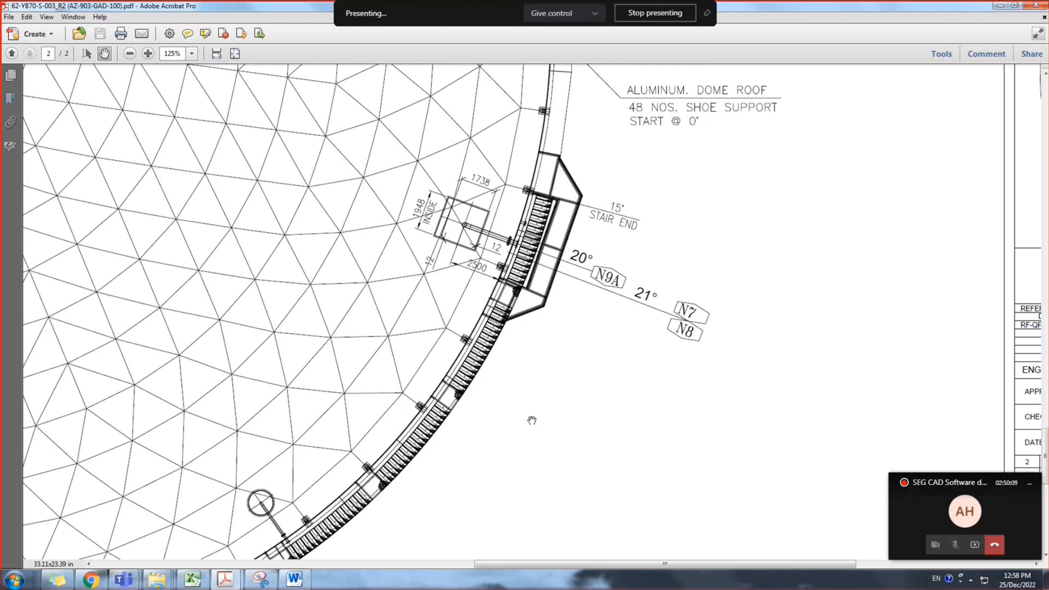
pyautogui.keyDown('ctrl'); pyautogui.scroll(-3, 334, 216); pyautogui.keyUp('ctrl')
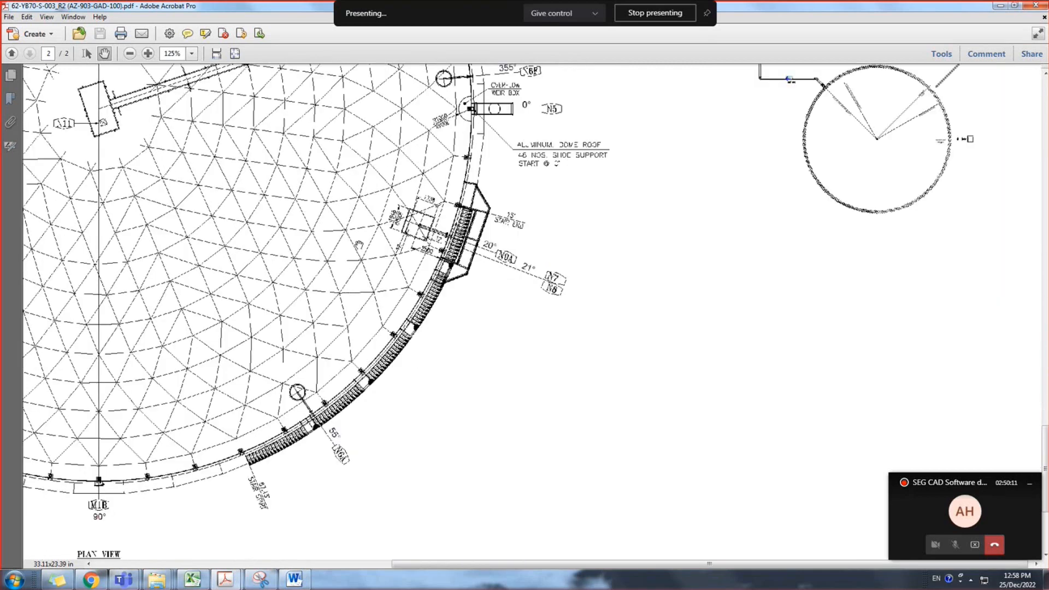
# Review the whole nozzle orientation plan together with the nozzle schedule and key plan on page 2
pyautogui.scroll(2, 315, 214)
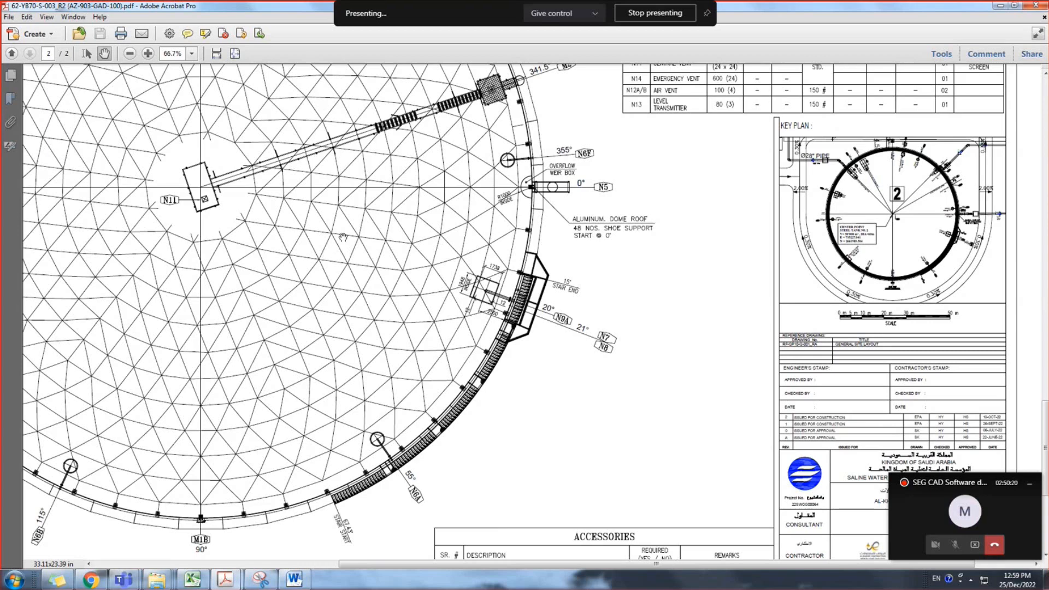
pyautogui.keyDown('ctrl'); pyautogui.scroll(-3, 343, 237); pyautogui.keyUp('ctrl')
pyautogui.hotkey('ctrl', '0')
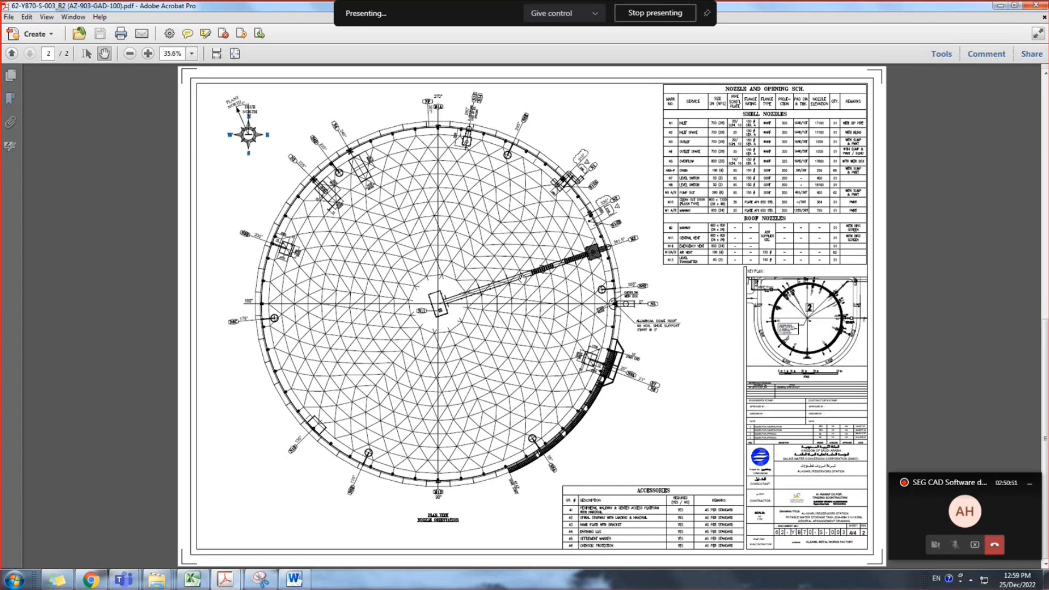
pyautogui.keyDown('ctrl'); pyautogui.scroll(1, 629, 360); pyautogui.keyUp('ctrl')
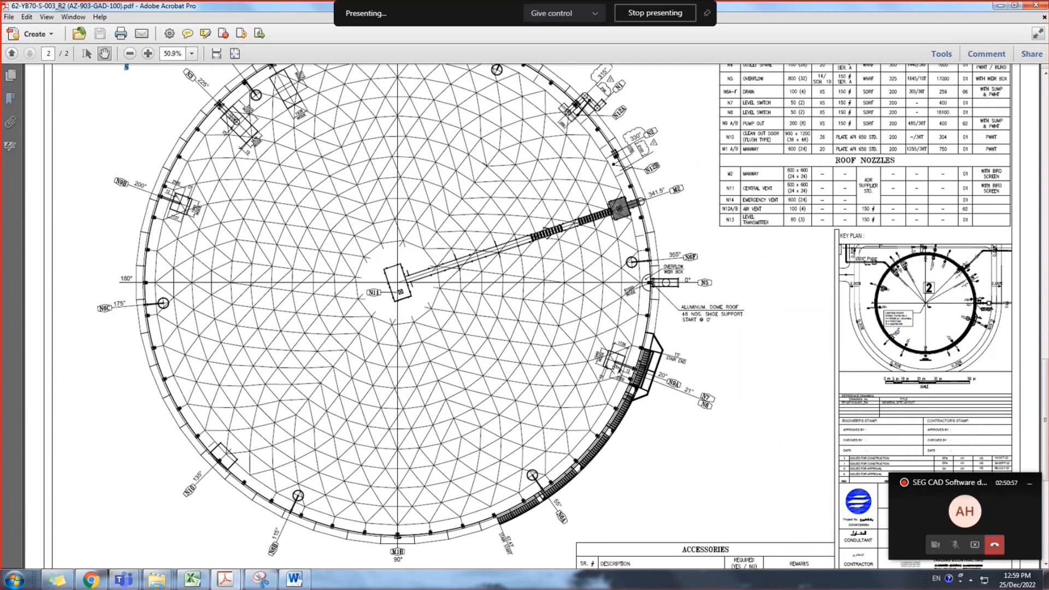
pyautogui.scroll(1, 616, 369)
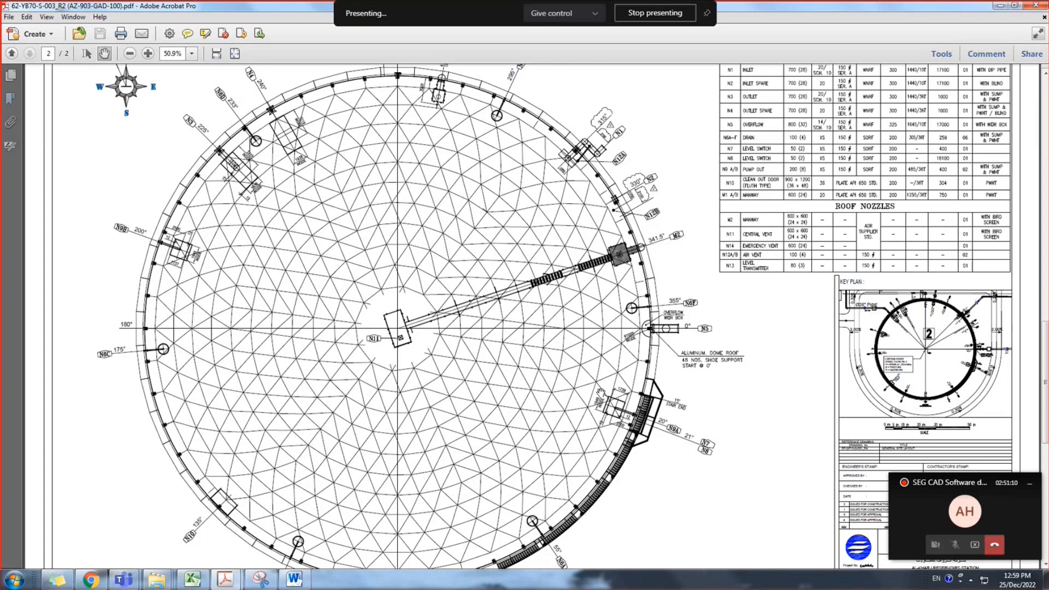
pyautogui.scroll(2, 691, 373)
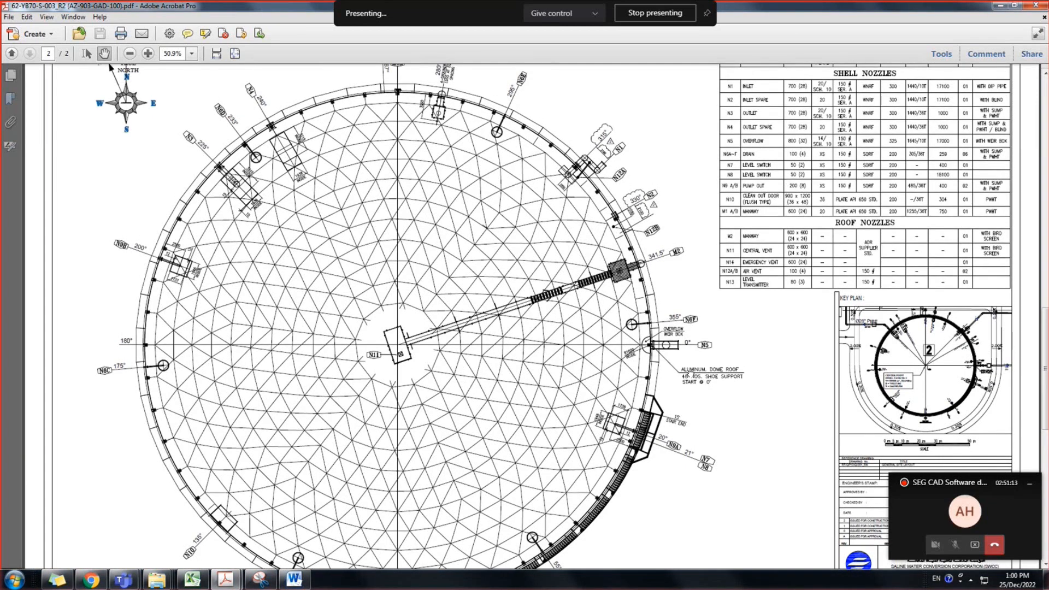
pyautogui.scroll(-2, 691, 374)
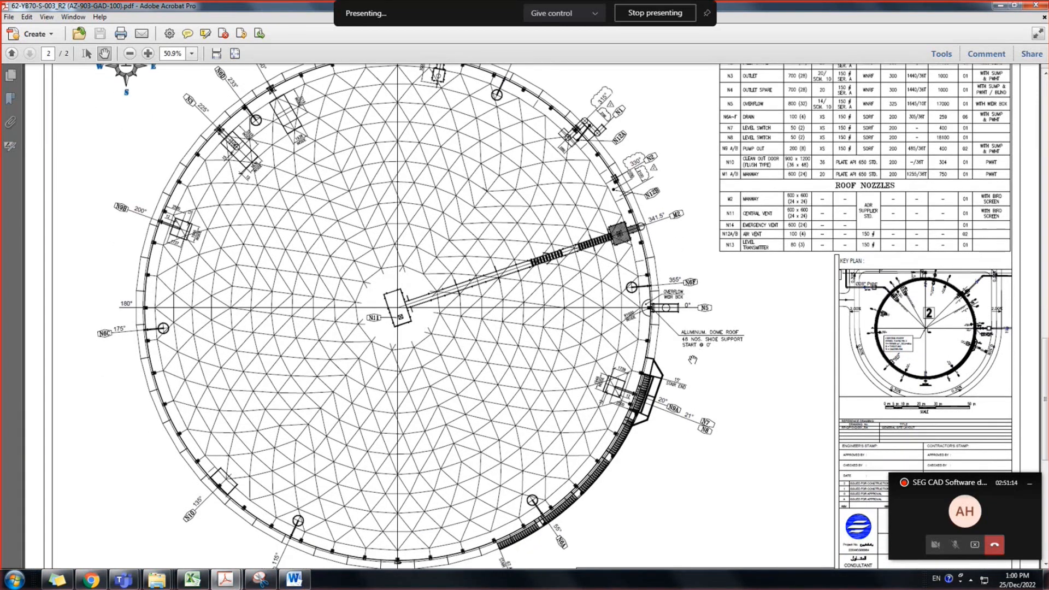
pyautogui.scroll(-1, 702, 407)
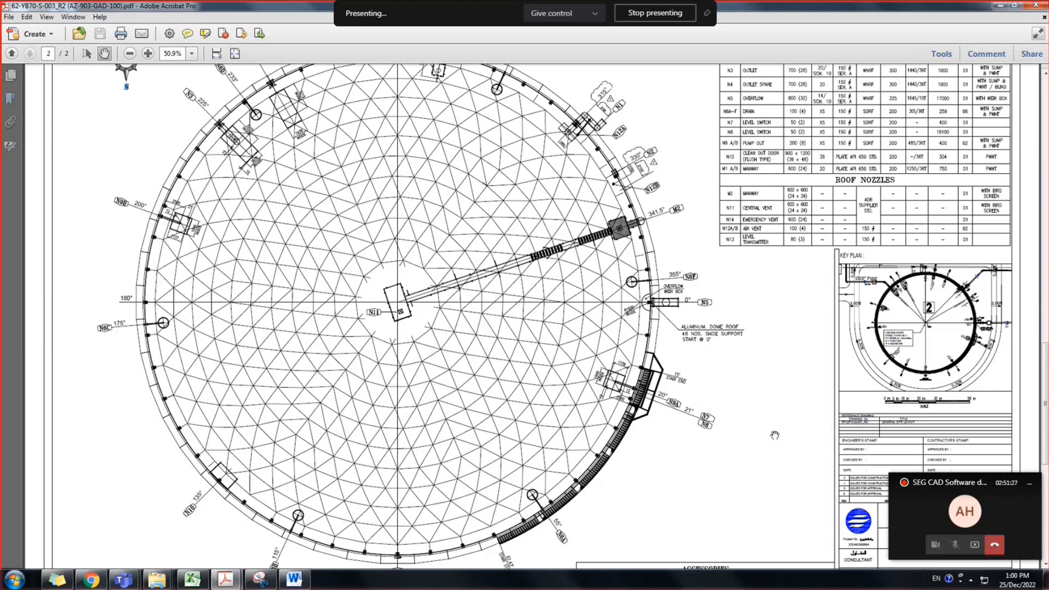
# Inspect the stairway section between nozzle N6A and the overflow nozzle N5 in the plan view
pyautogui.keyDown('ctrl'); pyautogui.scroll(1, 745, 430); pyautogui.keyUp('ctrl')
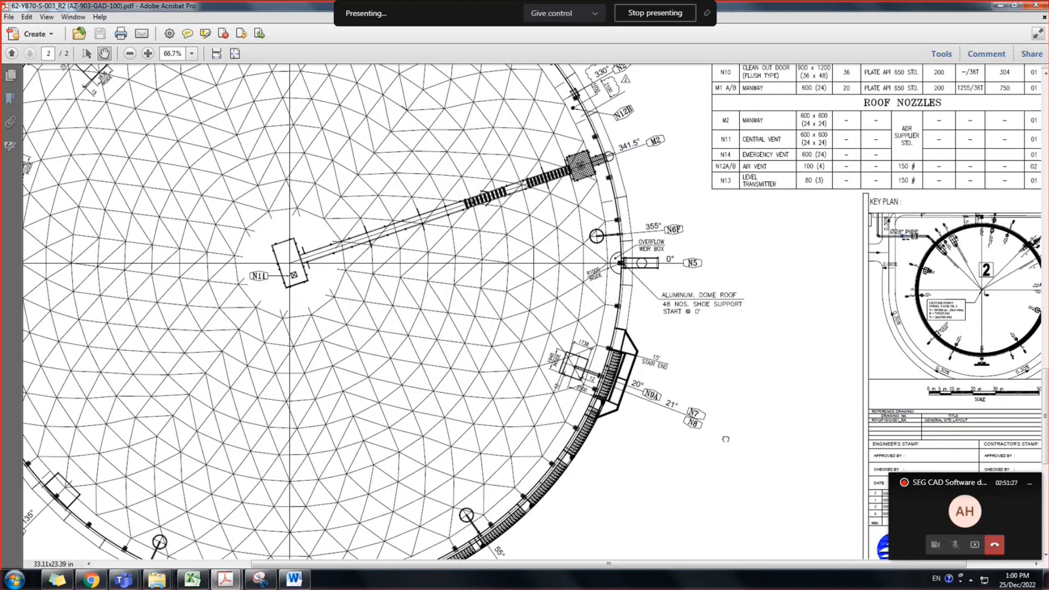
pyautogui.moveTo(725, 439); pyautogui.dragTo(644, 399)
pyautogui.keyDown('ctrl'); pyautogui.scroll(1, 644, 399); pyautogui.keyUp('ctrl')
pyautogui.keyDown('ctrl'); pyautogui.scroll(1, 564, 393); pyautogui.keyUp('ctrl')
pyautogui.moveTo(564, 393)
pyautogui.mouseDown()
pyautogui.moveTo(596, 368)
pyautogui.moveTo(643, 286)
pyautogui.moveTo(635, 400)
pyautogui.mouseUp()
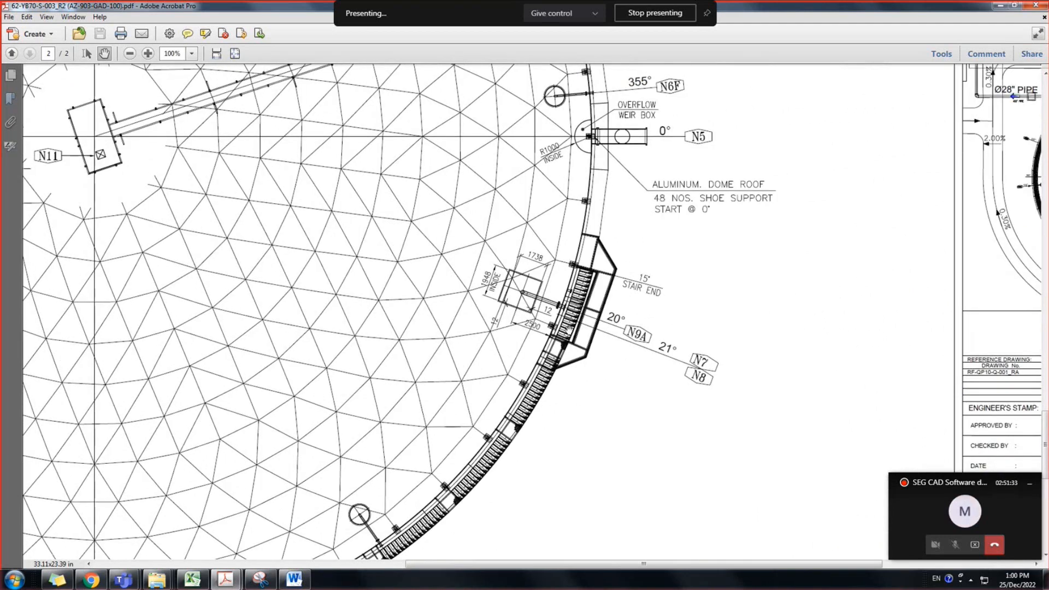
pyautogui.moveTo(471, 509); pyautogui.dragTo(495, 483)
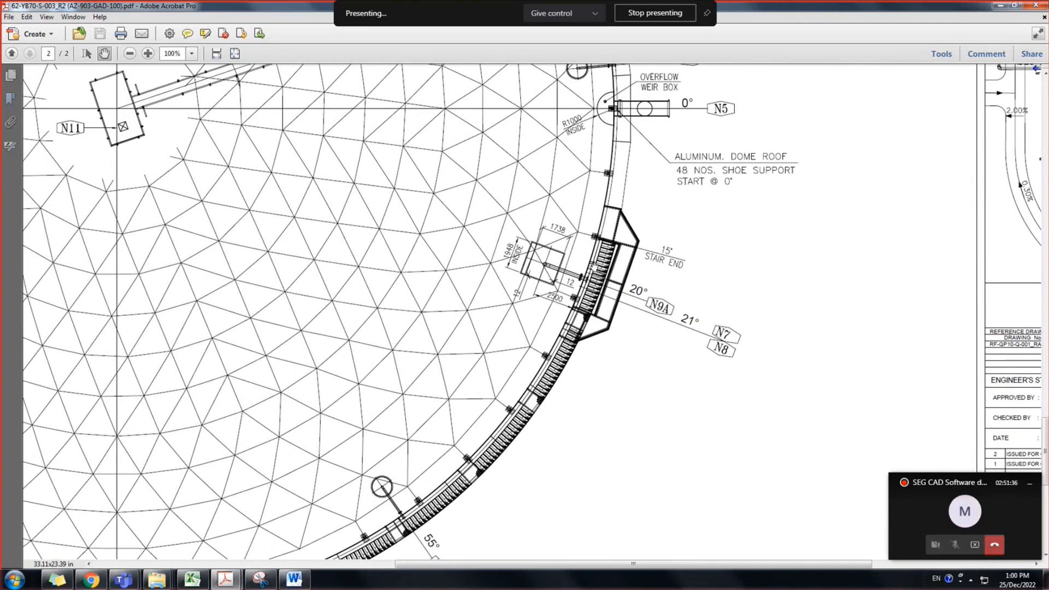
# Examine the stair end landing close up, including its treads, outer framing and the nearby N9A sump
pyautogui.keyDown('ctrl'); pyautogui.scroll(2, 602, 247); pyautogui.keyUp('ctrl')
pyautogui.keyDown('ctrl'); pyautogui.scroll(2, 603, 247); pyautogui.keyUp('ctrl')
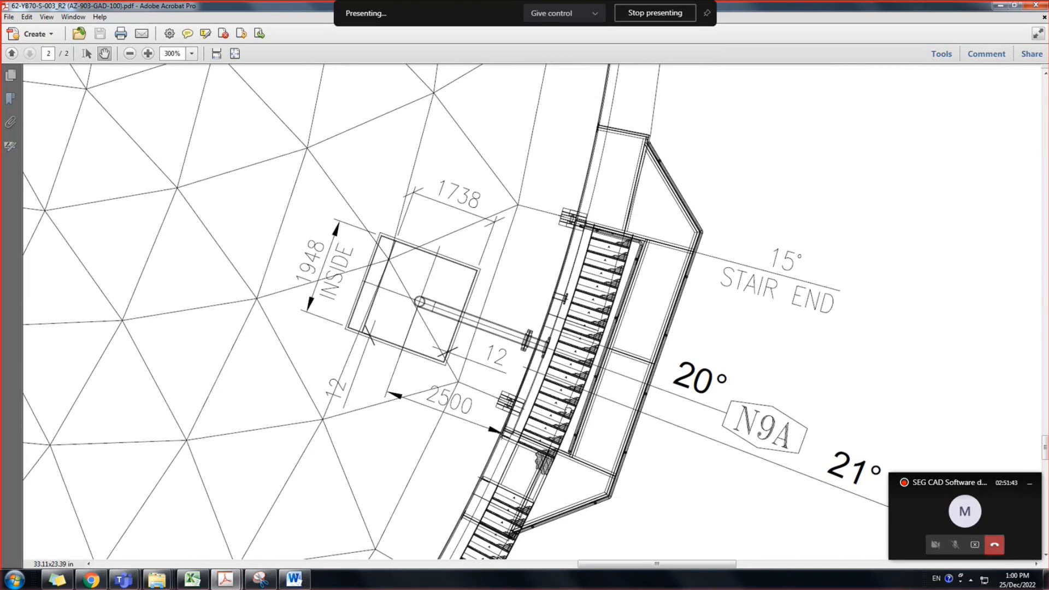
pyautogui.scroll(-1, 565, 407)
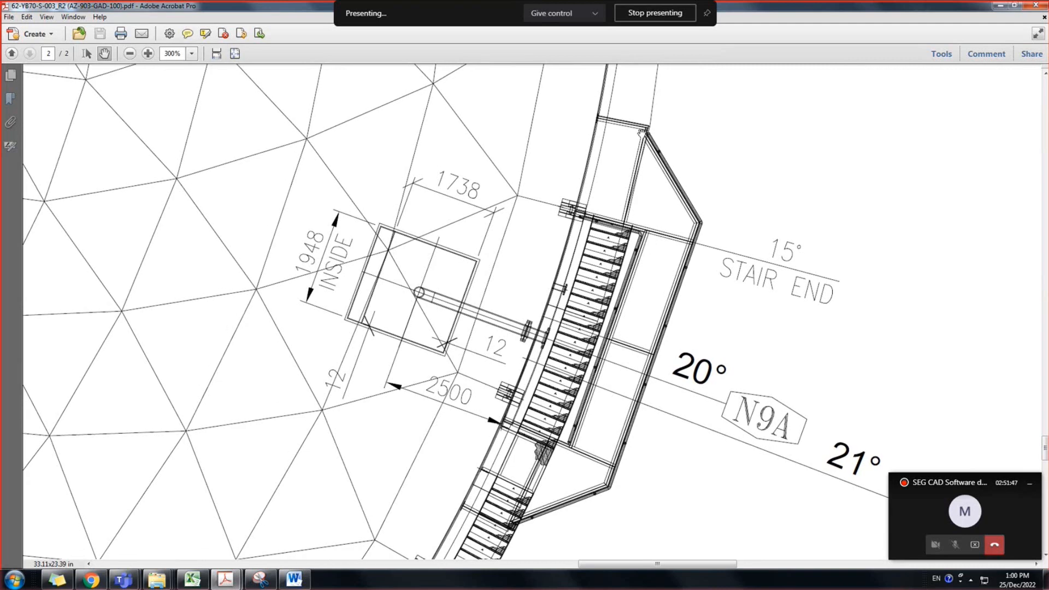
pyautogui.scroll(1, 665, 114)
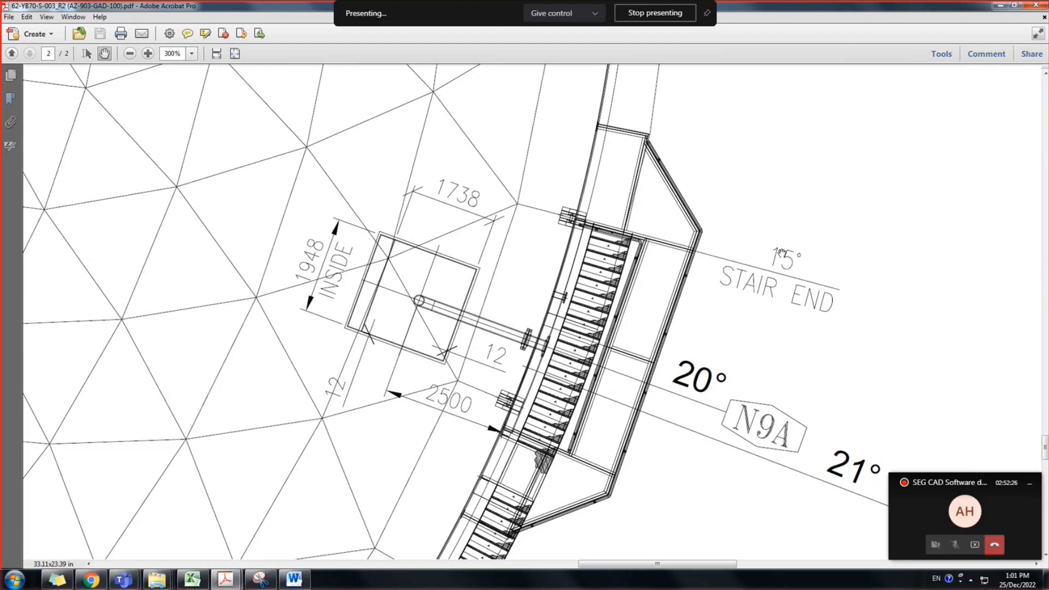
pyautogui.keyDown('ctrl'); pyautogui.scroll(-1, 787, 252); pyautogui.keyUp('ctrl')
pyautogui.keyDown('ctrl'); pyautogui.scroll(-4, 779, 255); pyautogui.keyUp('ctrl')
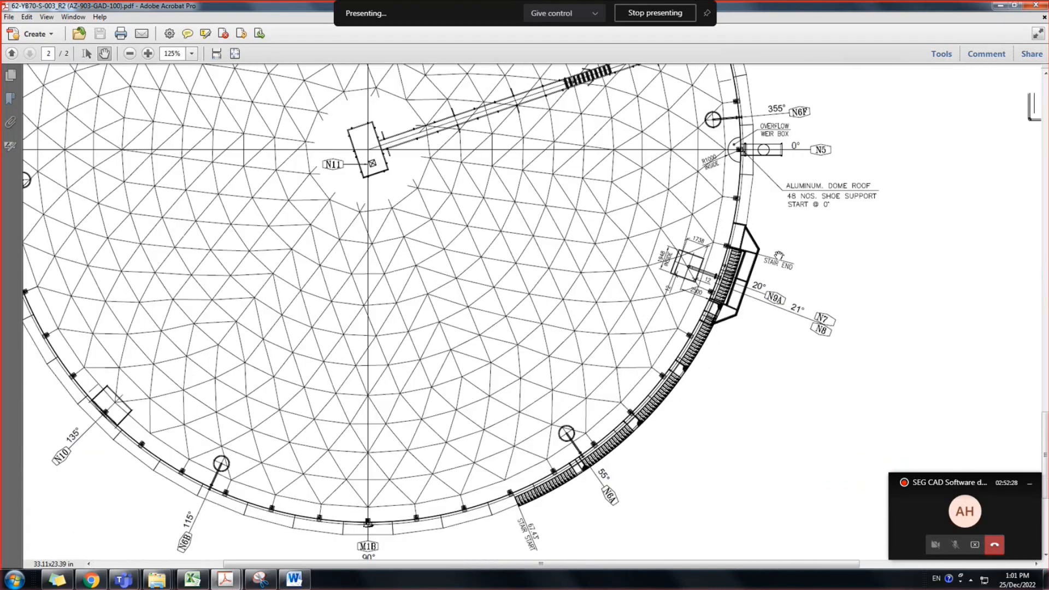
pyautogui.keyDown('ctrl'); pyautogui.scroll(-1, 754, 238); pyautogui.keyUp('ctrl')
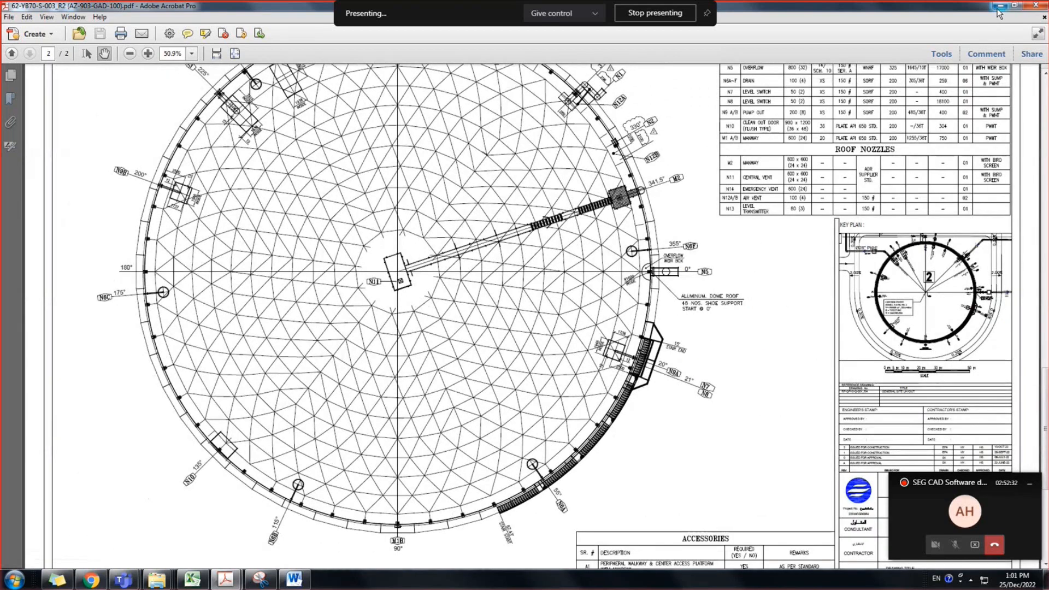
# Open the bottom plate drawing AZ-903-FAD-101_R0.pdf from the Rev. 0 folder of 101_Bottom plate in the project drawings
pyautogui.click(999, 6)
pyautogui.click(290, 21)
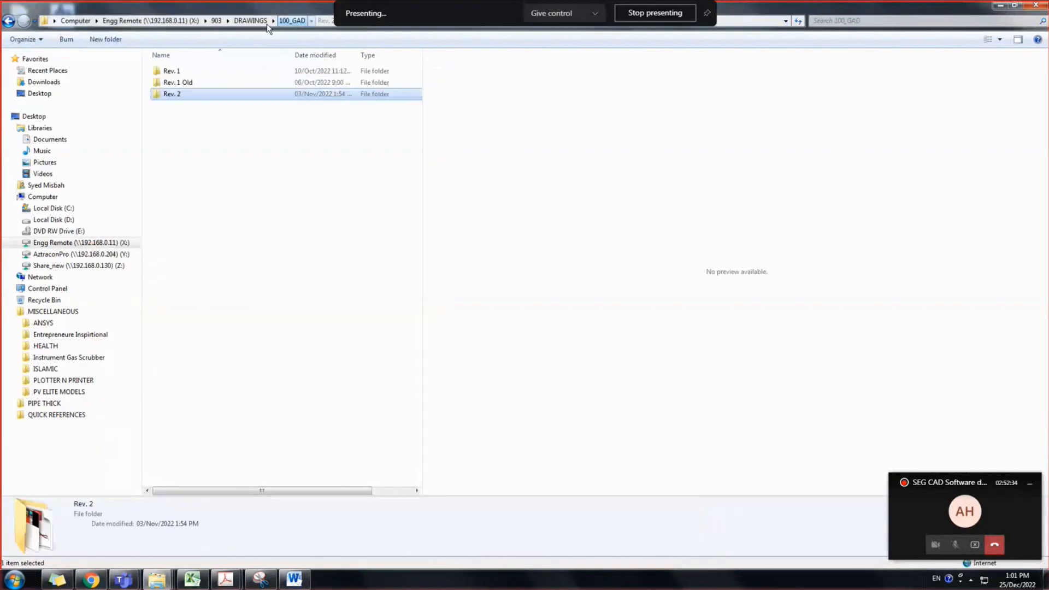
pyautogui.click(252, 21)
pyautogui.doubleClick(205, 80)
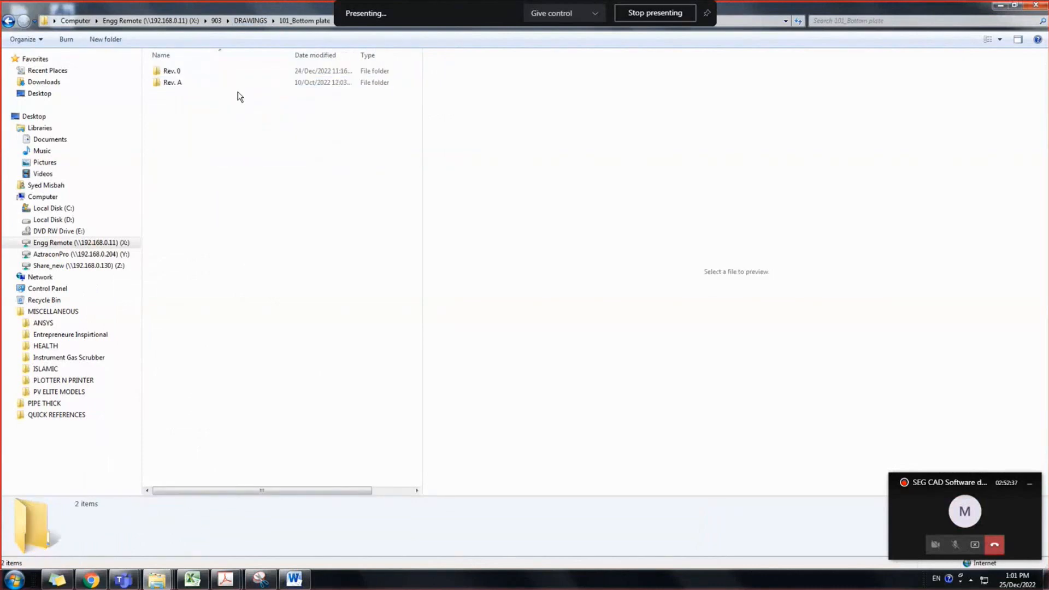
pyautogui.doubleClick(206, 81)
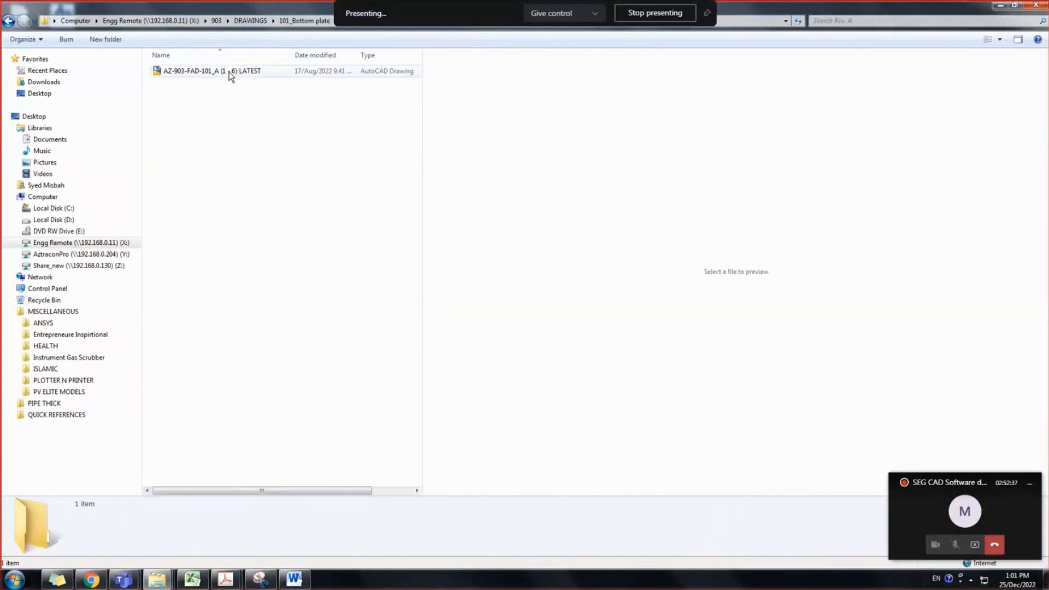
pyautogui.click(307, 25)
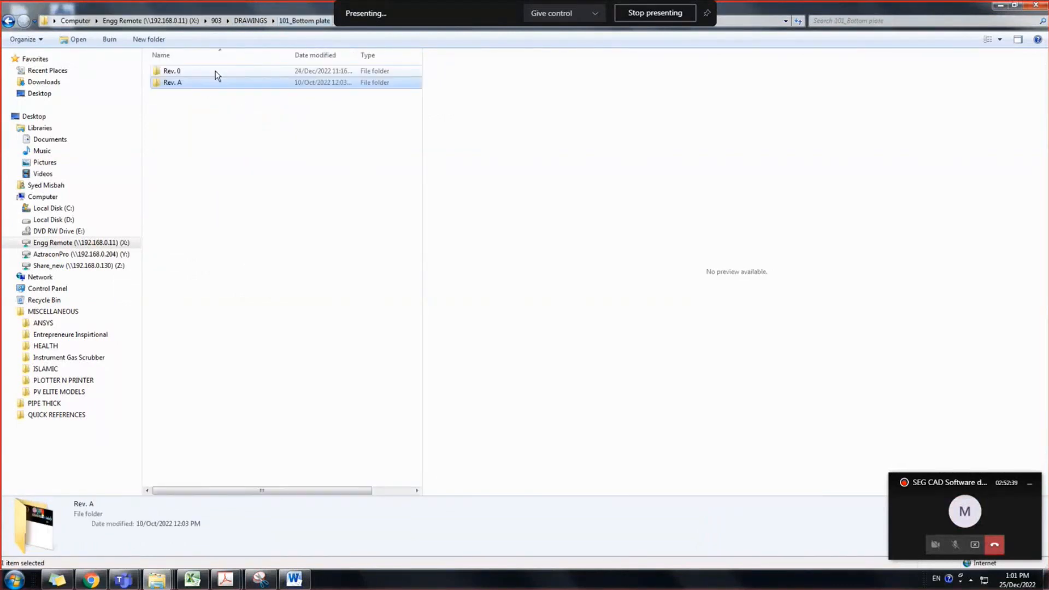
pyautogui.doubleClick(215, 73)
pyautogui.doubleClick(215, 83)
# Review the overall bottom plate arrangement on page 1 with its plate marks and nozzle positions
pyautogui.keyDown('ctrl'); pyautogui.scroll(2, 262, 166); pyautogui.keyUp('ctrl')
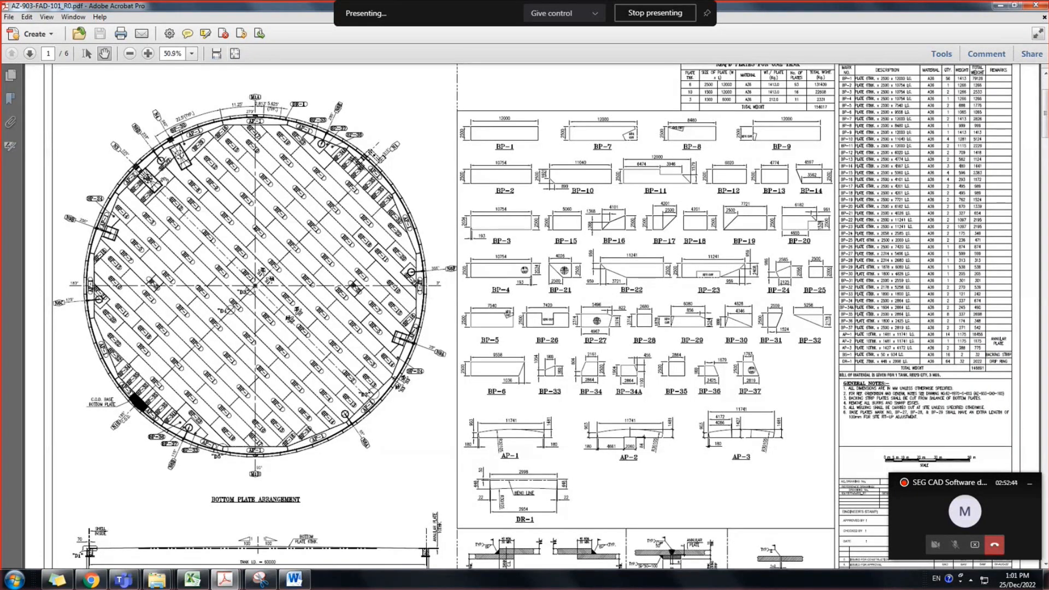
pyautogui.keyDown('ctrl'); pyautogui.scroll(3, 164, 180); pyautogui.keyUp('ctrl')
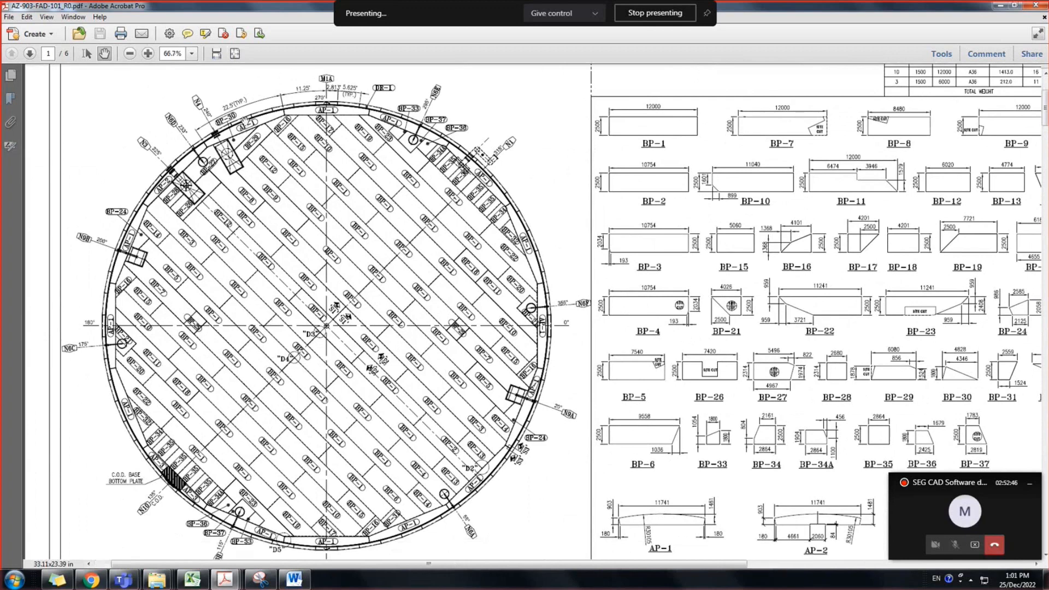
pyautogui.keyDown('ctrl'); pyautogui.scroll(1, 241, 122); pyautogui.keyUp('ctrl')
pyautogui.moveTo(421, 369)
pyautogui.mouseDown()
pyautogui.moveTo(425, 351)
pyautogui.moveTo(425, 364)
pyautogui.mouseUp()
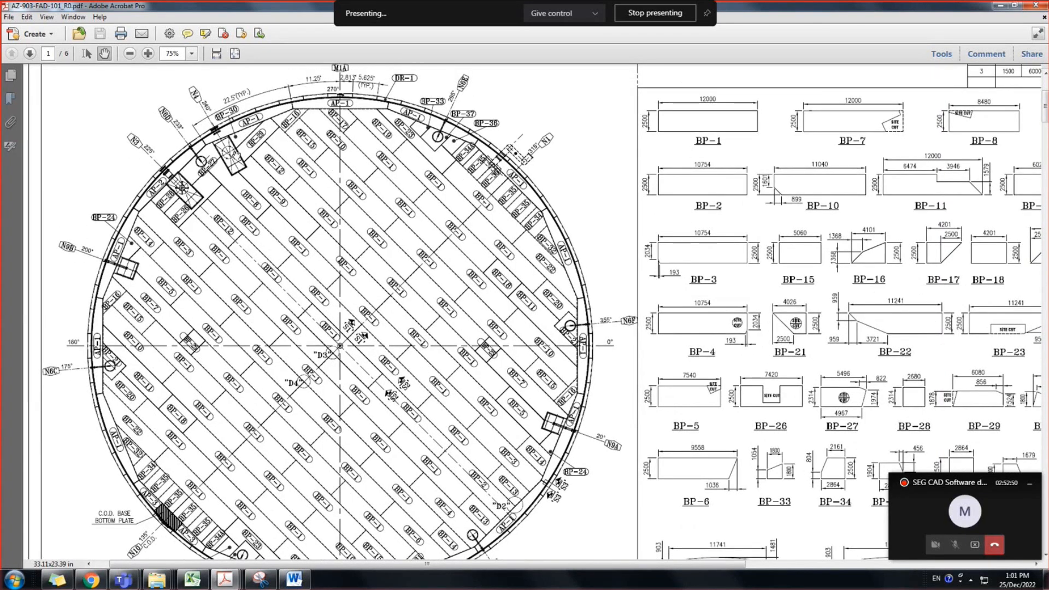
# Examine the upper half of the bottom plate layout, from nozzle N3 past manway M1A to nozzle N1
pyautogui.keyDown('ctrl'); pyautogui.scroll(3, 232, 150); pyautogui.keyUp('ctrl')
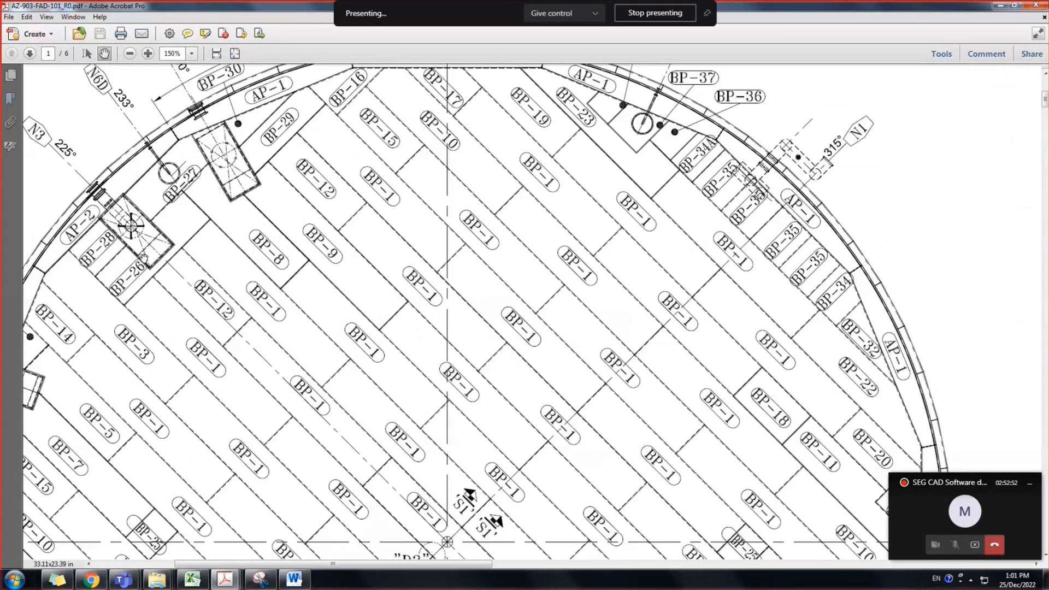
pyautogui.moveTo(253, 288); pyautogui.dragTo(280, 295)
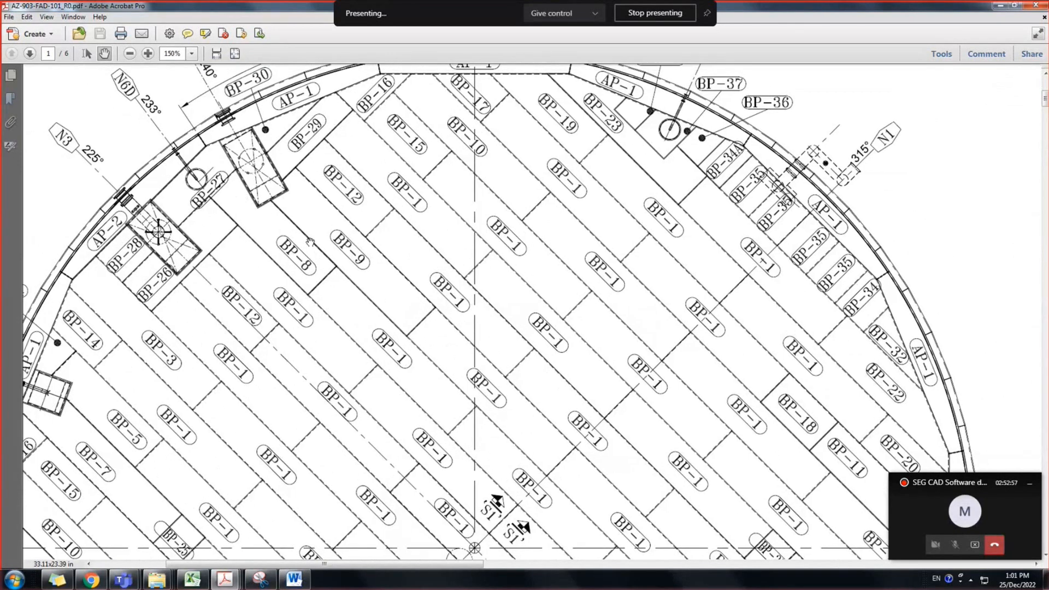
pyautogui.keyDown('ctrl'); pyautogui.scroll(-1, 314, 243); pyautogui.keyUp('ctrl')
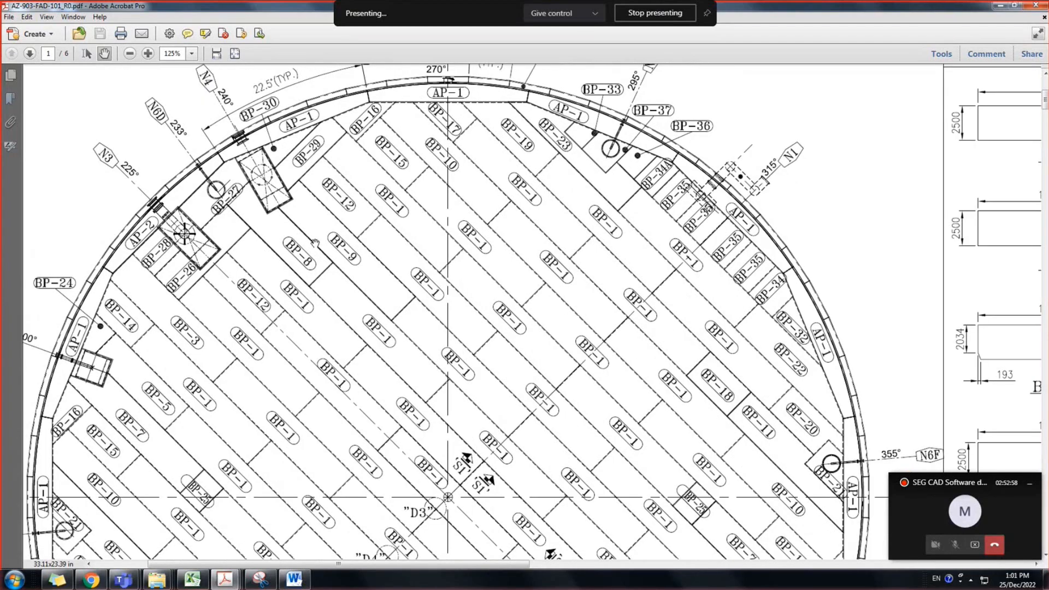
pyautogui.moveTo(491, 370)
pyautogui.mouseDown()
pyautogui.moveTo(477, 257)
pyautogui.moveTo(551, 425)
pyautogui.mouseUp()
pyautogui.keyDown('ctrl'); pyautogui.scroll(1, 519, 159); pyautogui.keyUp('ctrl')
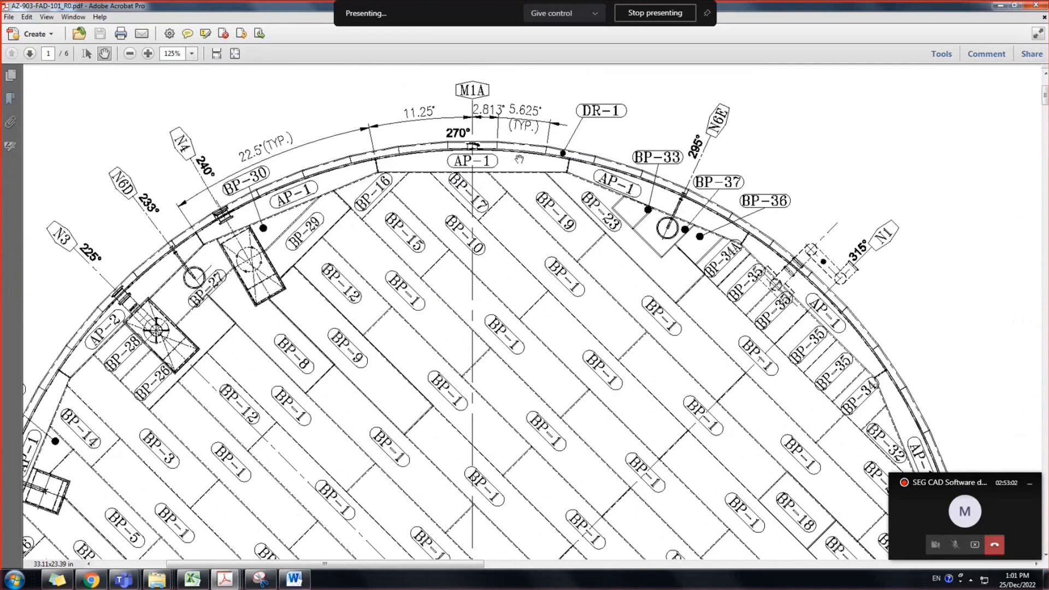
# Inspect the AP-1 annular plate at 270° close up, including its joints with the adjoining bottom plates
pyautogui.keyDown('ctrl'); pyautogui.scroll(4, 518, 158); pyautogui.keyUp('ctrl')
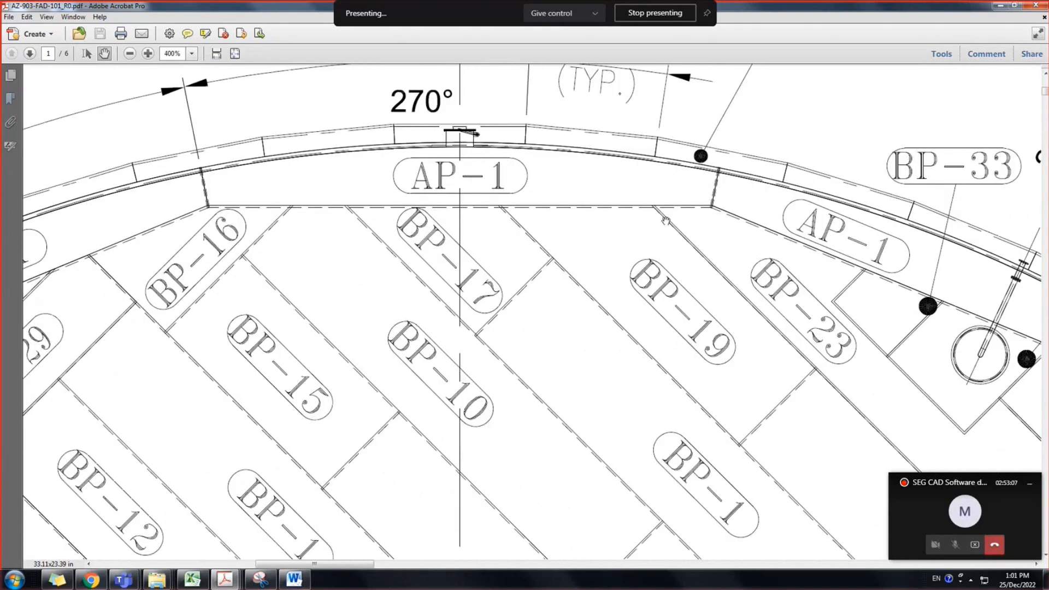
pyautogui.keyDown('ctrl'); pyautogui.scroll(-4, 670, 224); pyautogui.keyUp('ctrl')
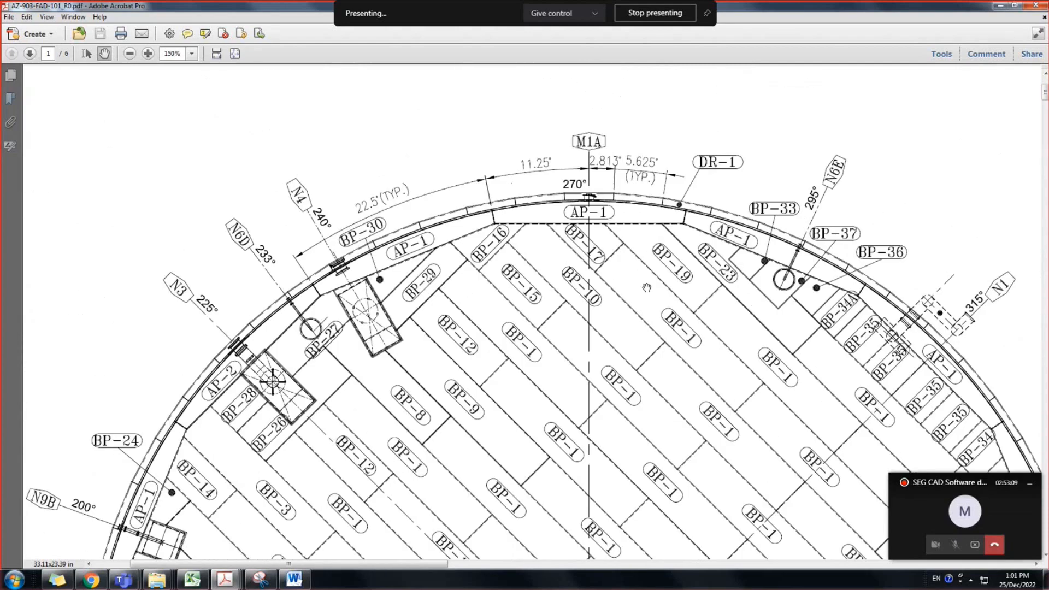
pyautogui.moveTo(517, 398)
pyautogui.mouseDown()
pyautogui.moveTo(511, 348)
pyautogui.moveTo(482, 367)
pyautogui.mouseUp()
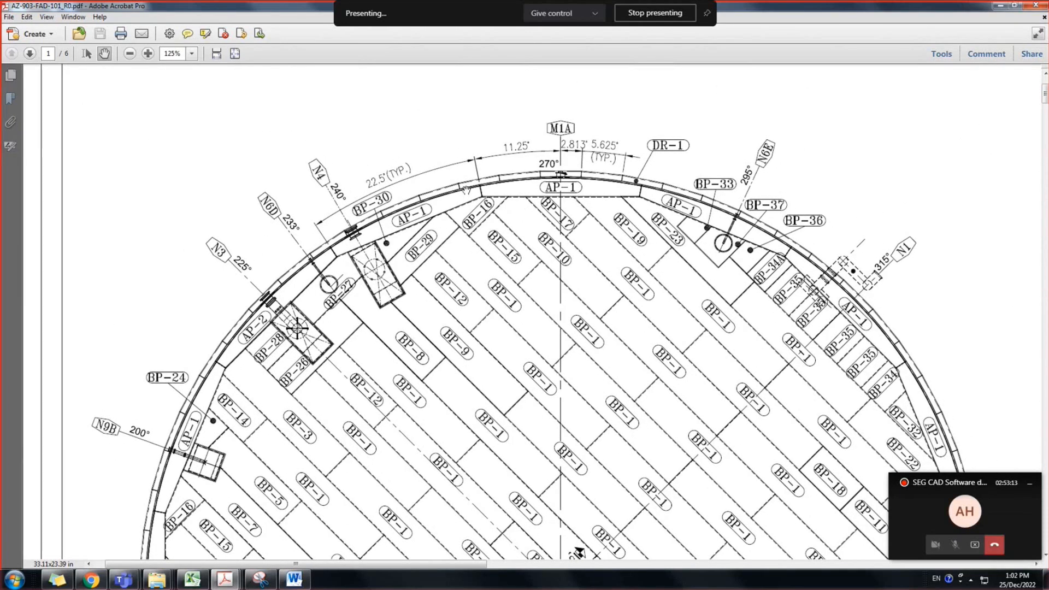
# Study the sumps at nozzles N3 and N4 and the surrounding bottom plates such as BP-27, BP-29 and BP-30
pyautogui.keyDown('ctrl'); pyautogui.scroll(1, 465, 190); pyautogui.keyUp('ctrl')
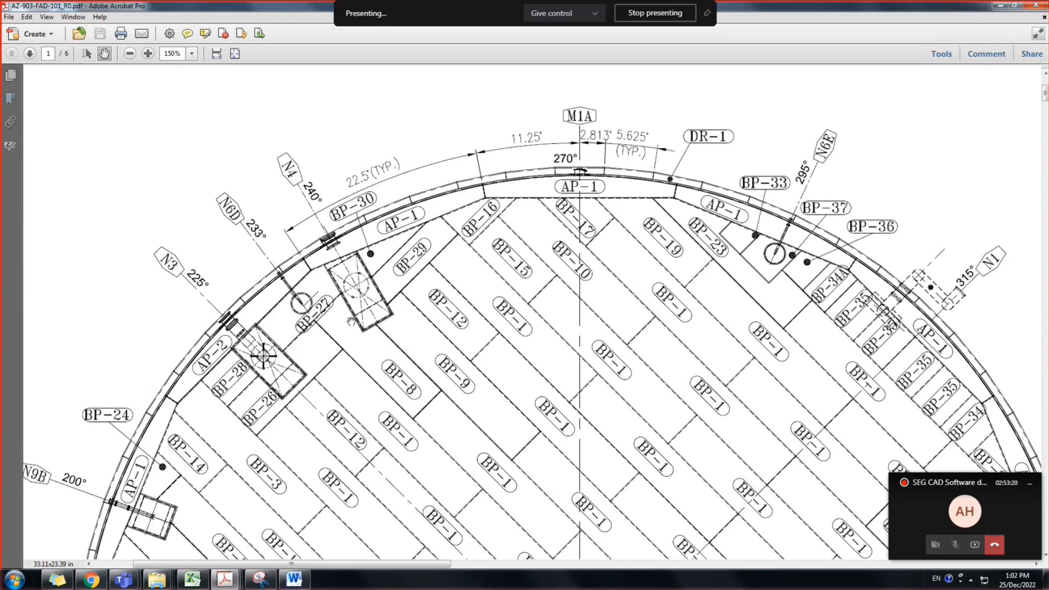
pyautogui.keyDown('ctrl'); pyautogui.scroll(1, 351, 321); pyautogui.keyUp('ctrl')
pyautogui.keyDown('ctrl'); pyautogui.scroll(1, 363, 306); pyautogui.keyUp('ctrl')
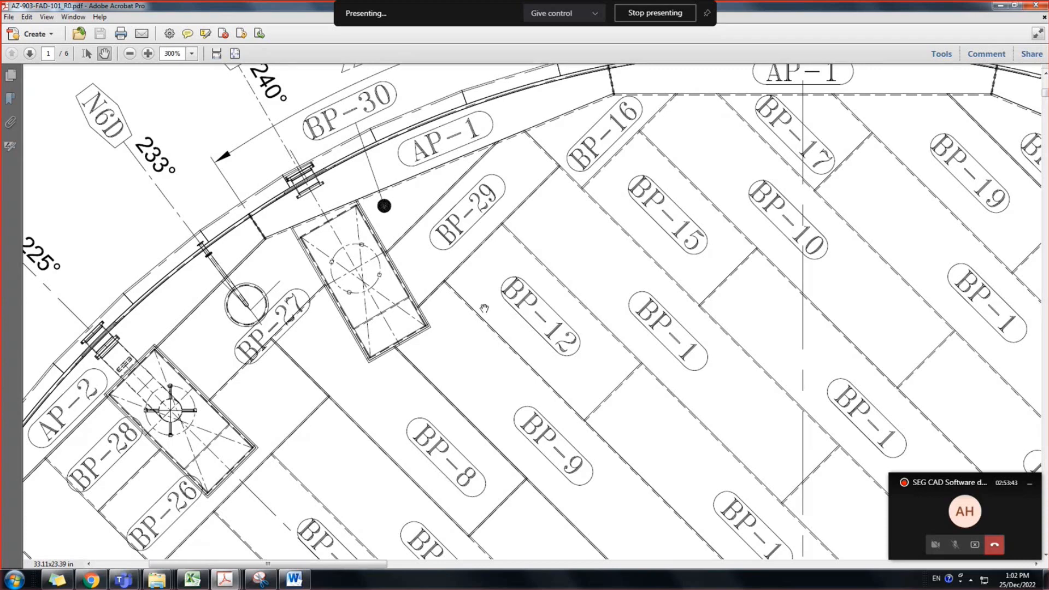
pyautogui.keyDown('ctrl'); pyautogui.scroll(-3, 484, 308); pyautogui.keyUp('ctrl')
pyautogui.keyDown('ctrl'); pyautogui.scroll(-1, 509, 294); pyautogui.keyUp('ctrl')
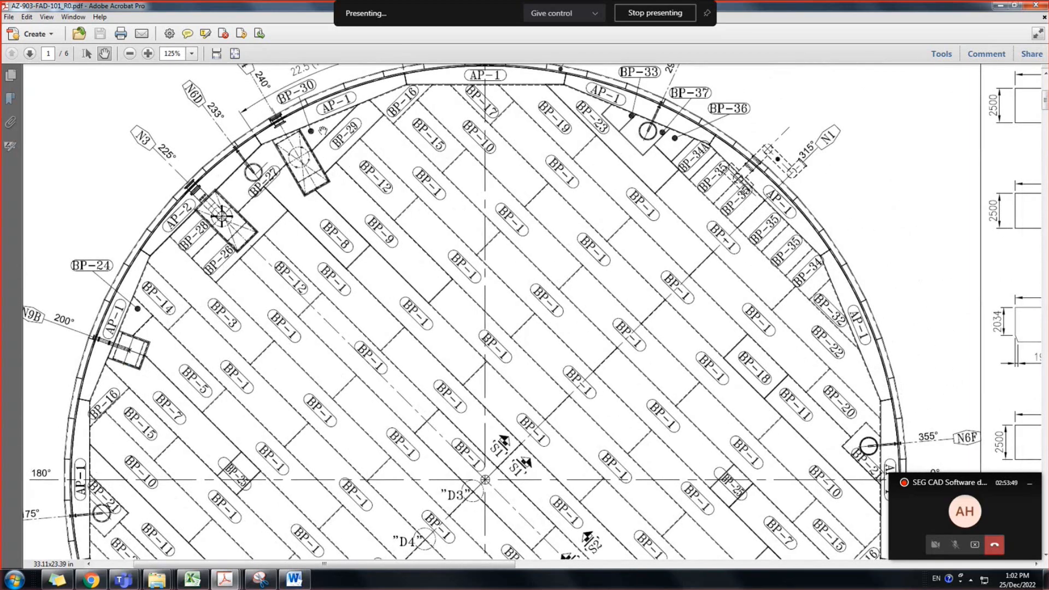
pyautogui.scroll(1, 410, 127)
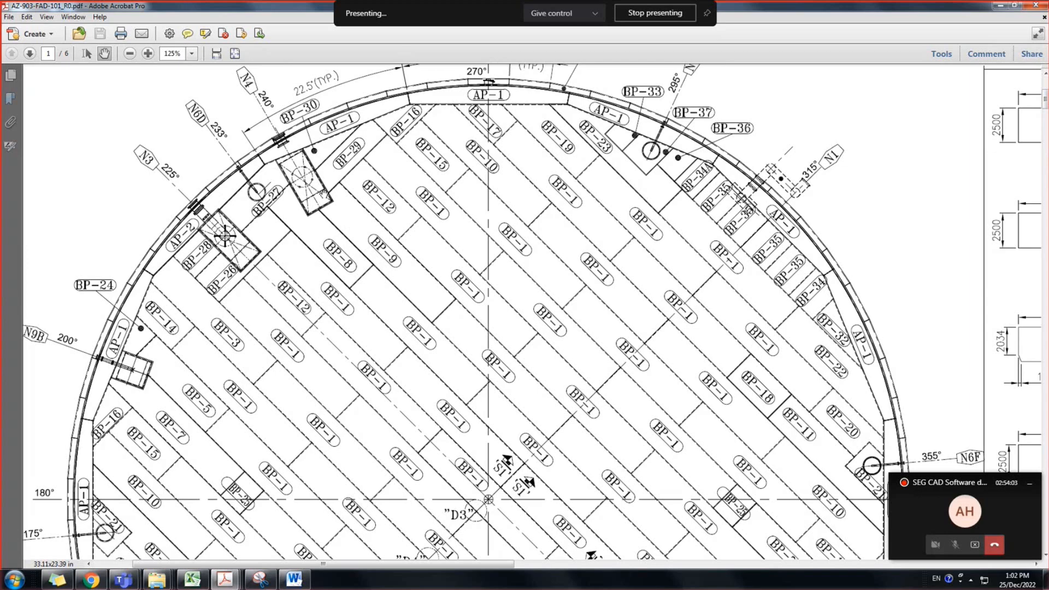
pyautogui.moveTo(305, 253); pyautogui.dragTo(335, 250)
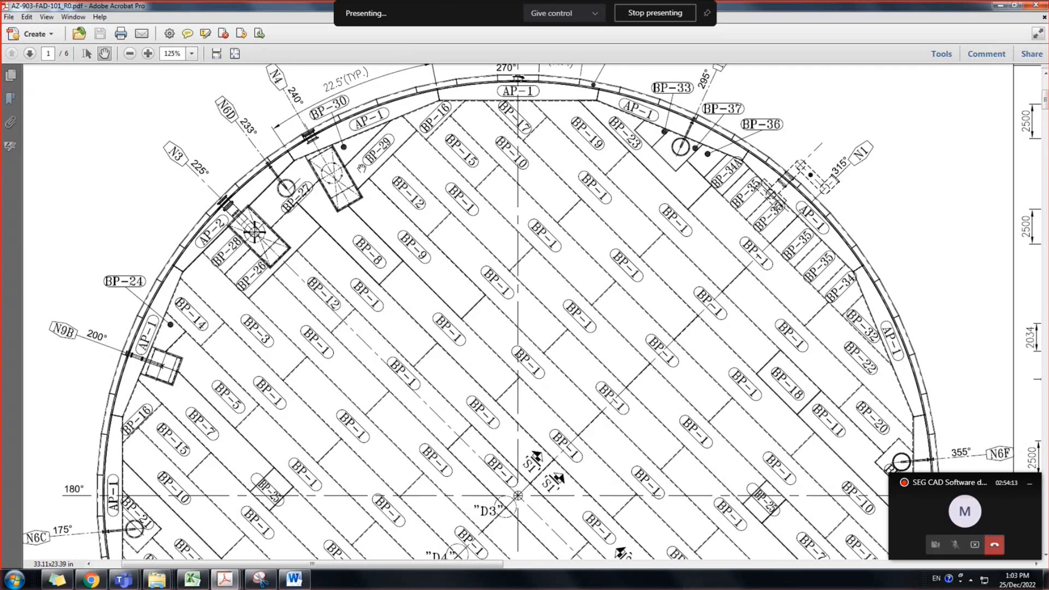
pyautogui.moveTo(432, 208); pyautogui.dragTo(416, 209)
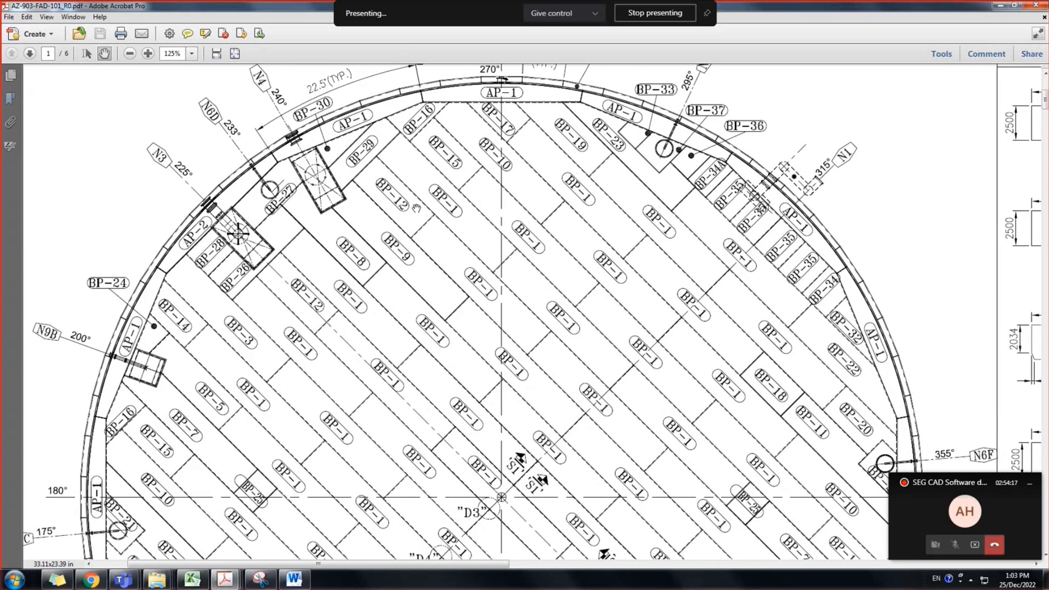
pyautogui.moveTo(416, 208); pyautogui.dragTo(407, 207)
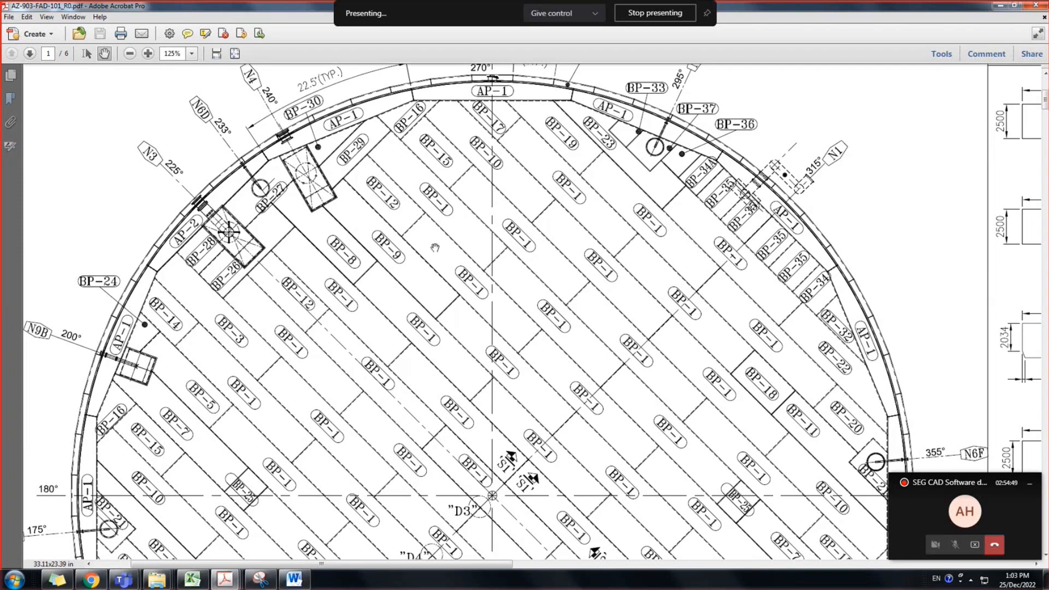
# Review the full bottom plate arrangement together with the individual plate details and bill of material on page 1
pyautogui.keyDown('ctrl'); pyautogui.scroll(-3, 432, 232); pyautogui.keyUp('ctrl')
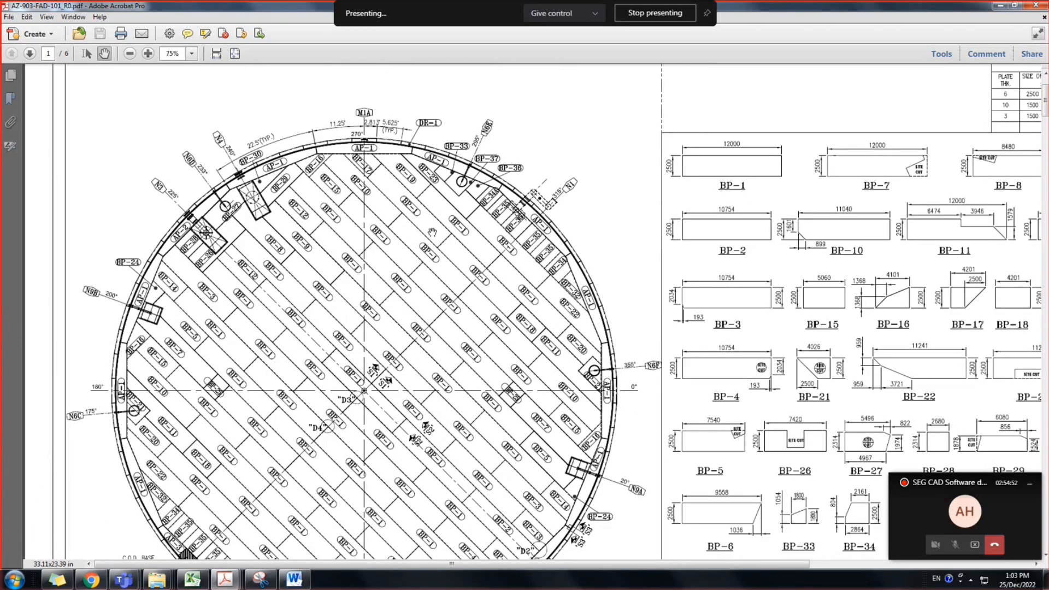
pyautogui.keyDown('ctrl'); pyautogui.scroll(-1, 431, 232); pyautogui.keyUp('ctrl')
pyautogui.scroll(-1, 428, 237)
pyautogui.moveTo(428, 237); pyautogui.dragTo(427, 232)
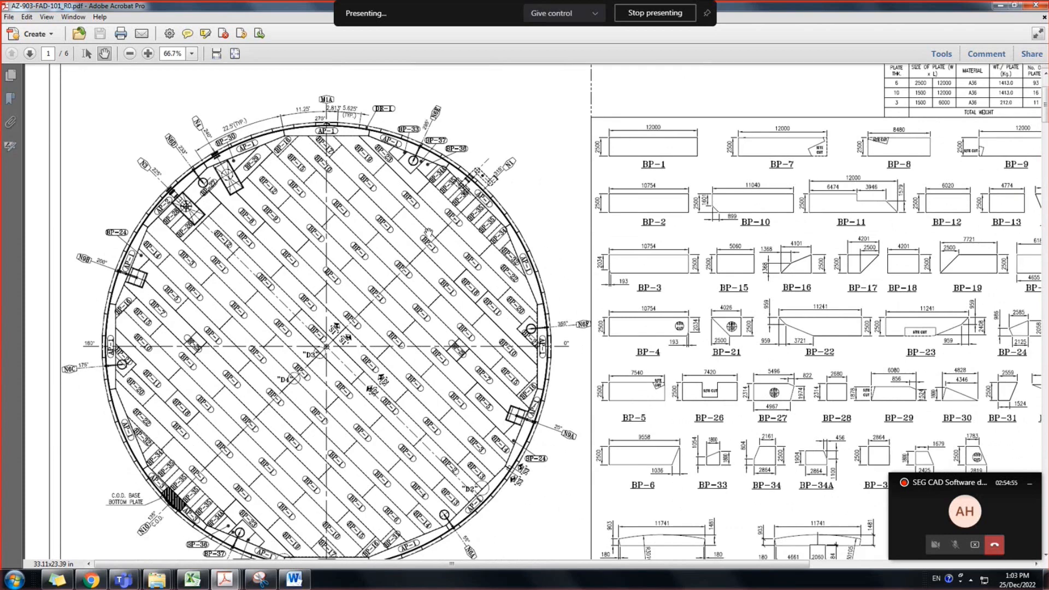
pyautogui.keyDown('ctrl'); pyautogui.scroll(-1, 425, 232); pyautogui.keyUp('ctrl')
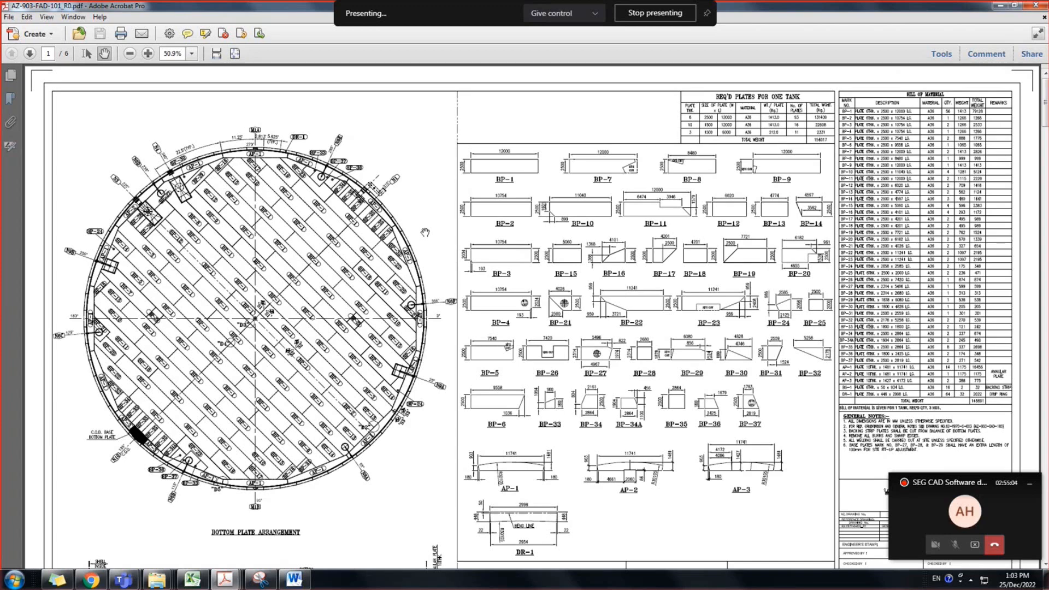
# Look through the detail sheets from the N10 clean out door on page 2 to the outlet details on page 5
pyautogui.scroll(-5, 425, 232)
pyautogui.scroll(-6, 404, 337)
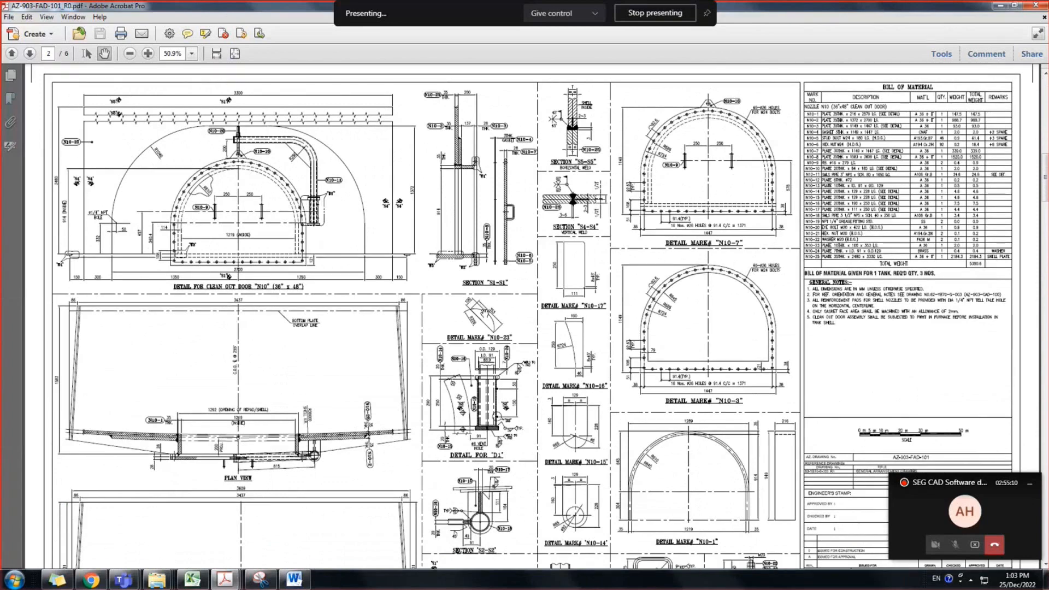
pyautogui.hotkey('ctrl', '0')
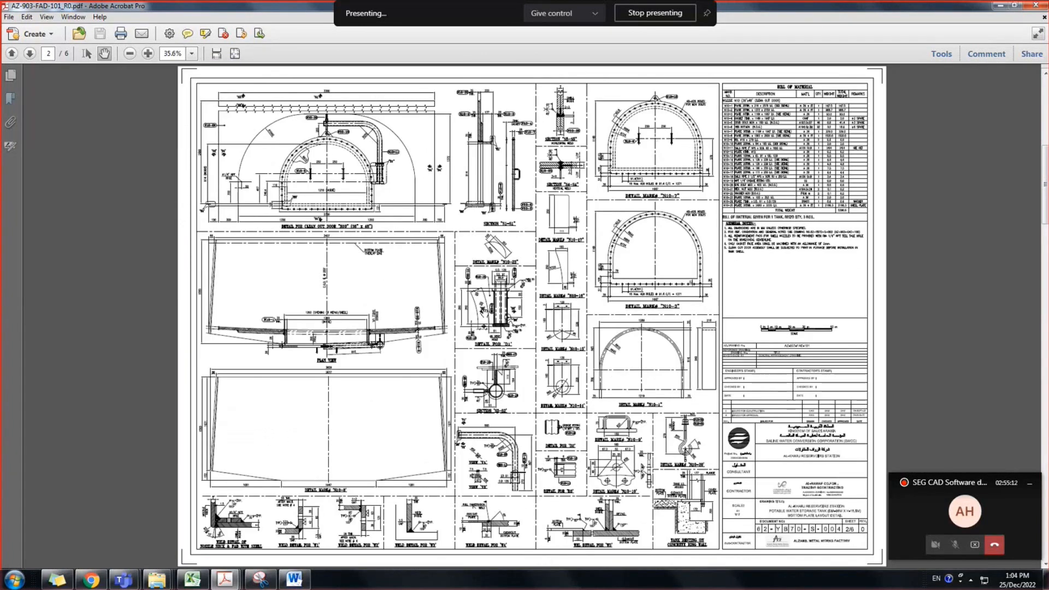
pyautogui.scroll(-2, 484, 313)
pyautogui.scroll(-2, 484, 313)
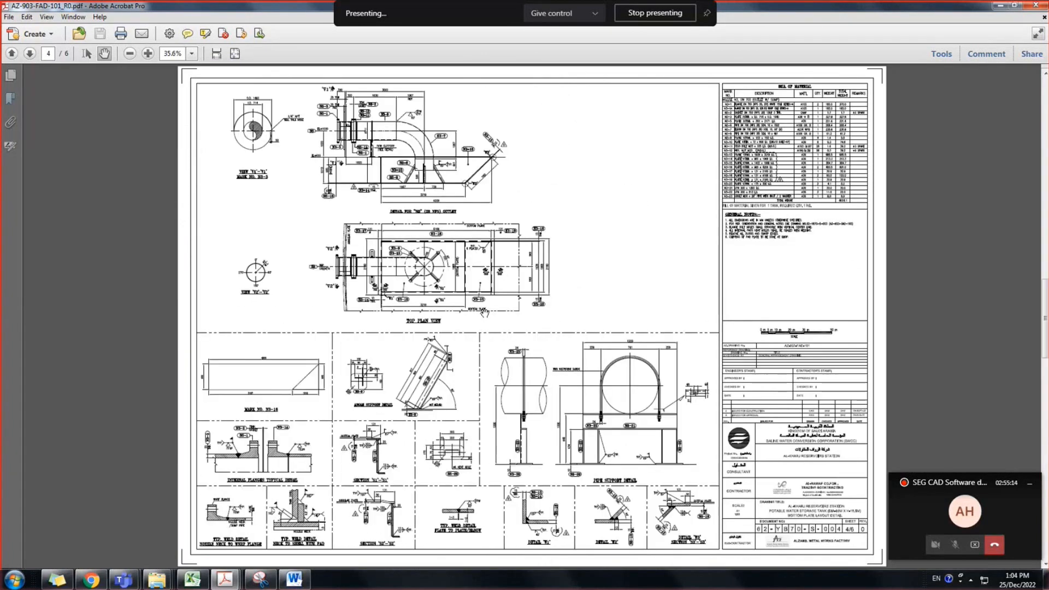
pyautogui.scroll(-2, 484, 313)
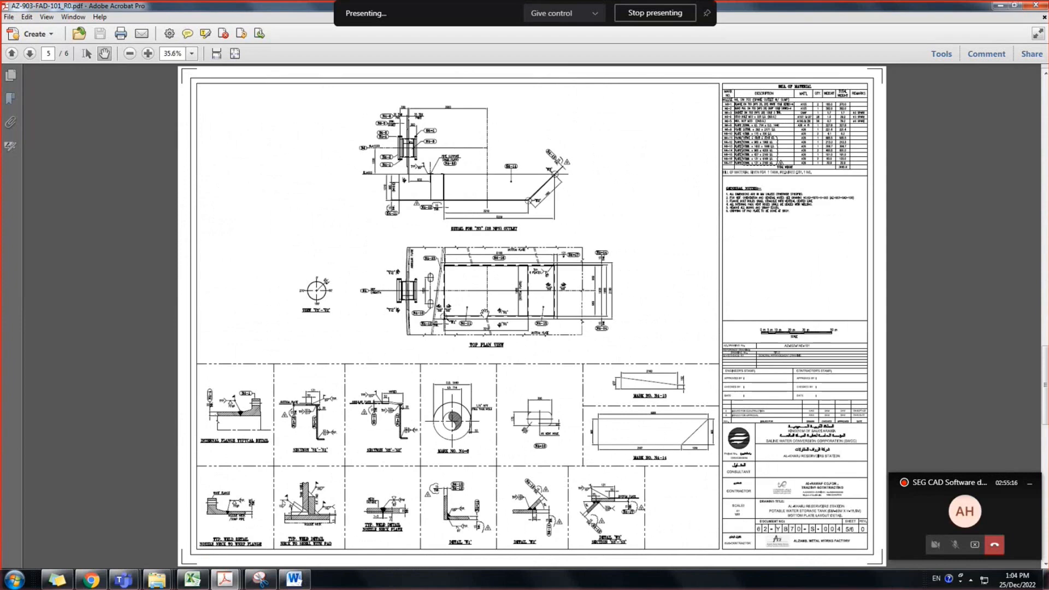
# Examine the N3 (28 NPS) outlet detail on page 4, including its elbow, pipe support, sump and top plan view
pyautogui.scroll(2, 485, 313)
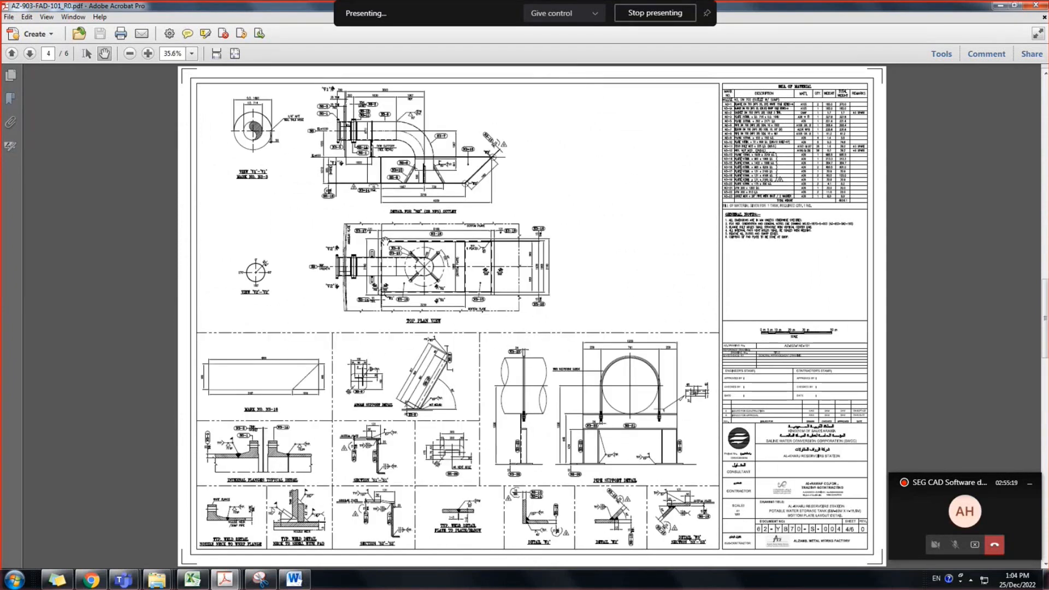
pyautogui.keyDown('ctrl'); pyautogui.scroll(2, 367, 167); pyautogui.keyUp('ctrl')
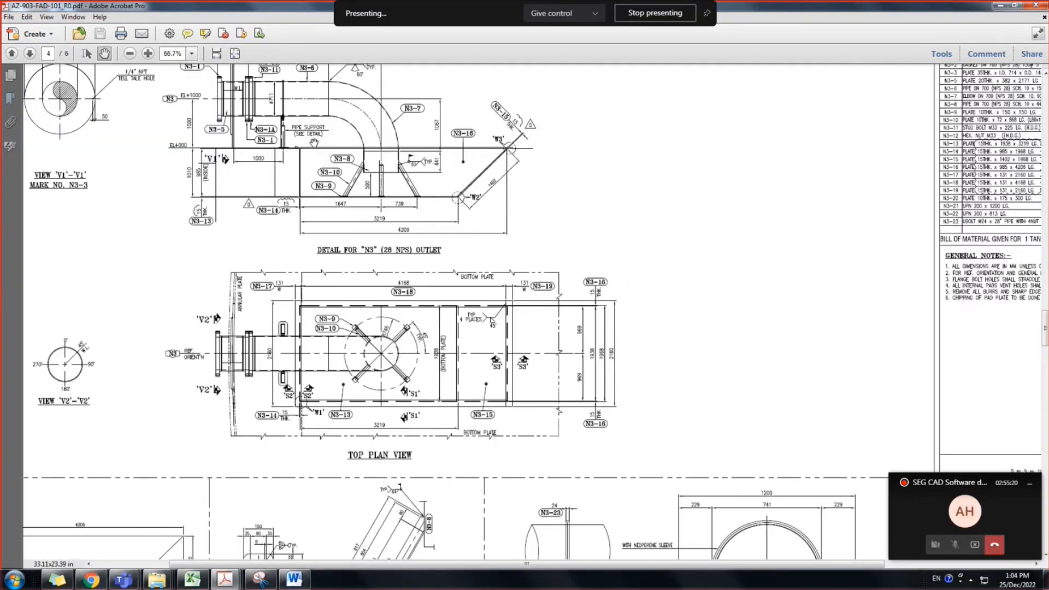
pyautogui.moveTo(413, 200); pyautogui.dragTo(423, 230)
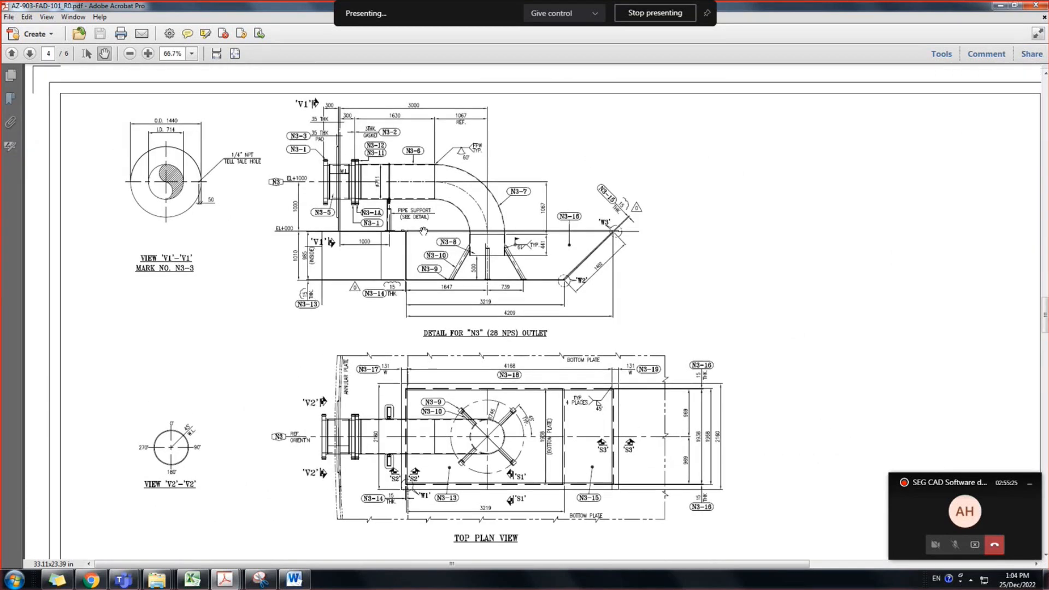
pyautogui.moveTo(674, 295); pyautogui.dragTo(675, 299)
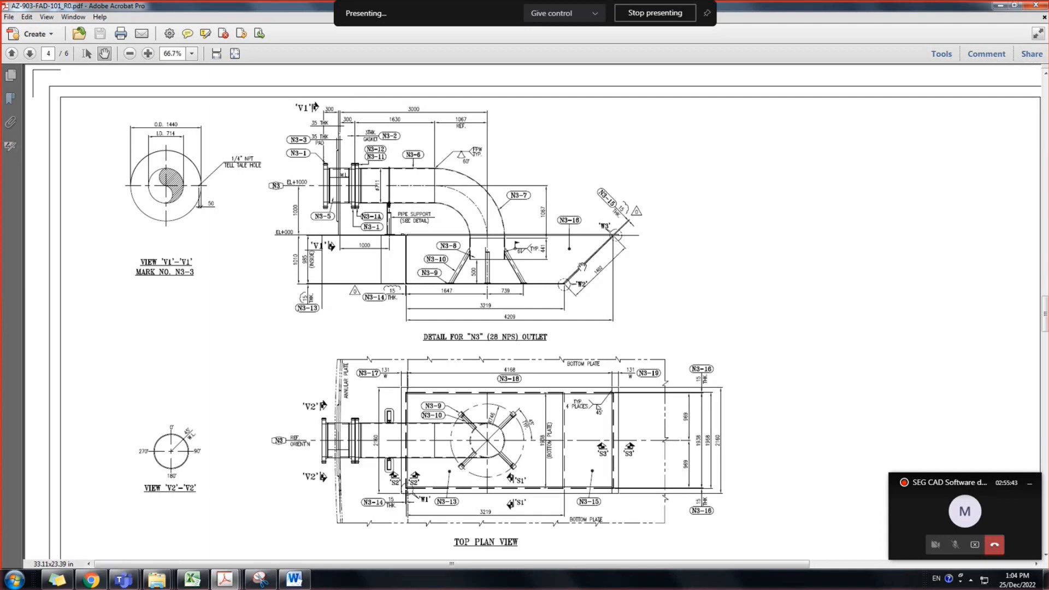
# Look over the remaining outlet sheet on page 5 and the pump out nozzle details on page 6
pyautogui.keyDown('ctrl'); pyautogui.scroll(-3, 581, 266); pyautogui.keyUp('ctrl')
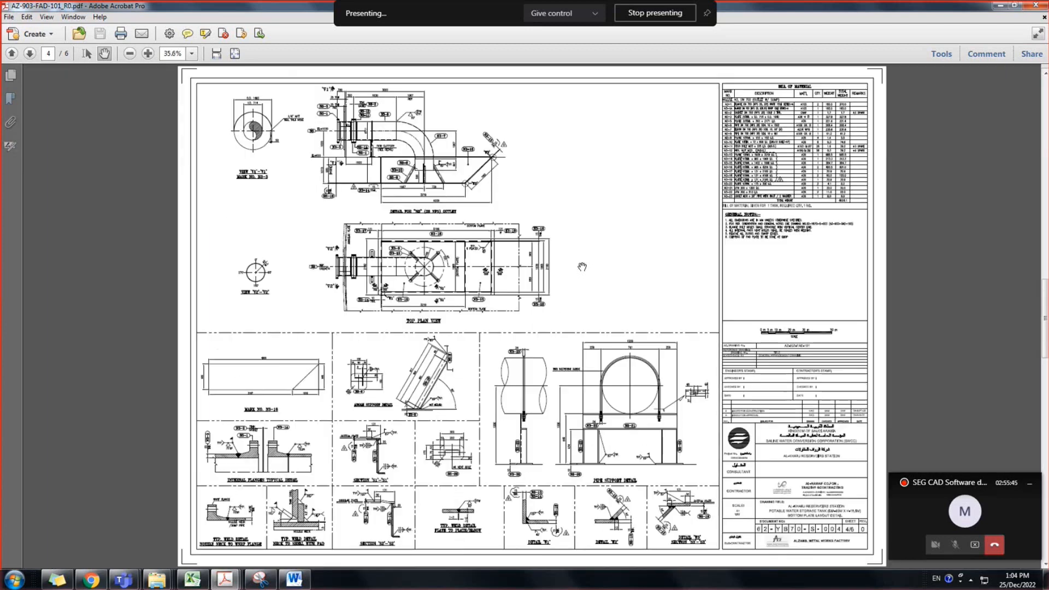
pyautogui.scroll(-2, 713, 257)
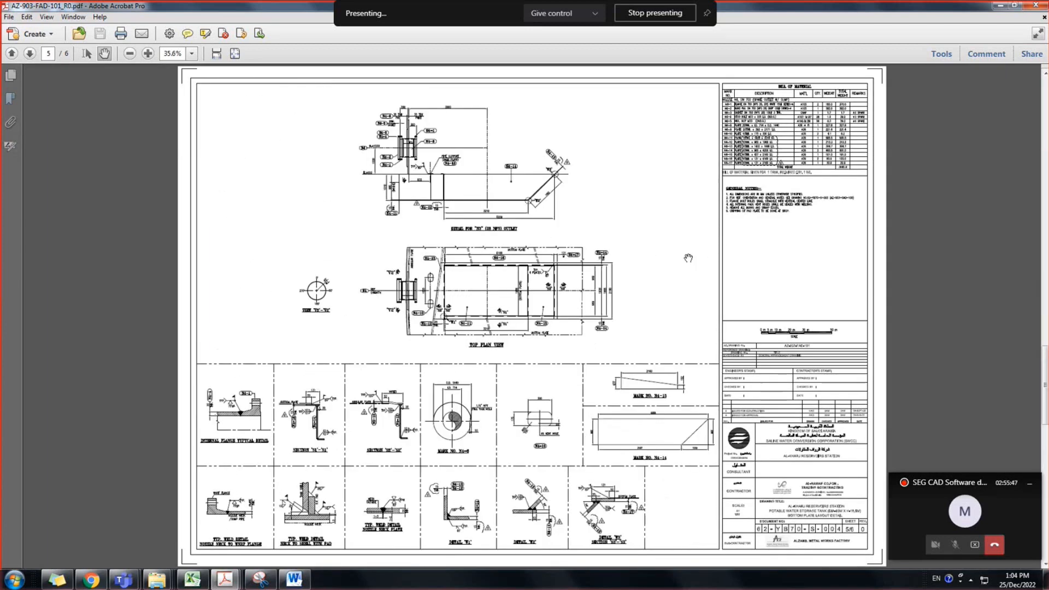
pyautogui.scroll(-2, 688, 258)
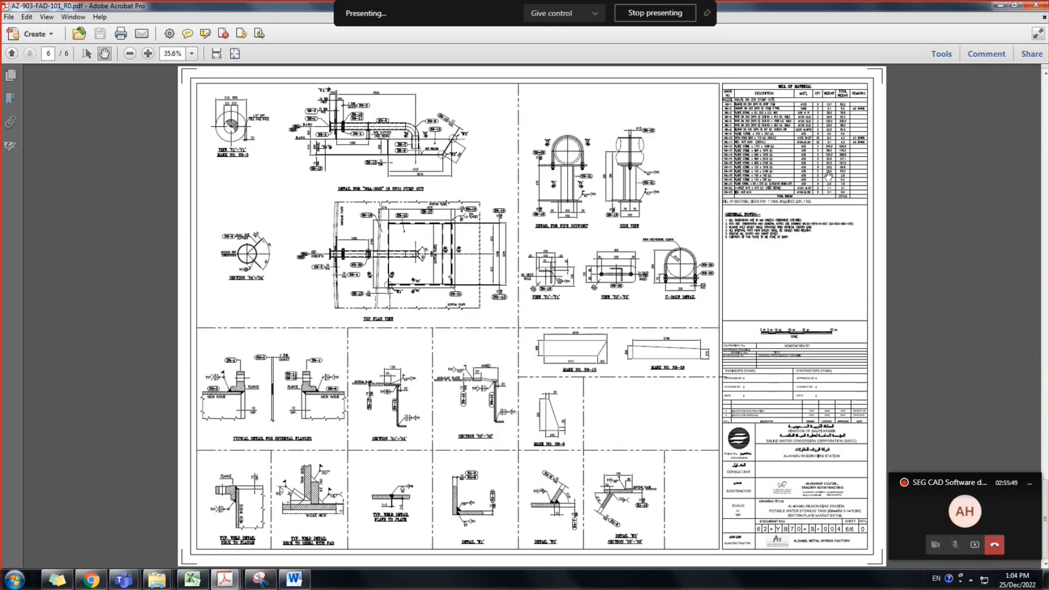
# Leave the bottom plate drawing and open AZ-903-FAD-104_RA C0 from the 104-Walkway Wind Girder folder
pyautogui.click(1035, 6)
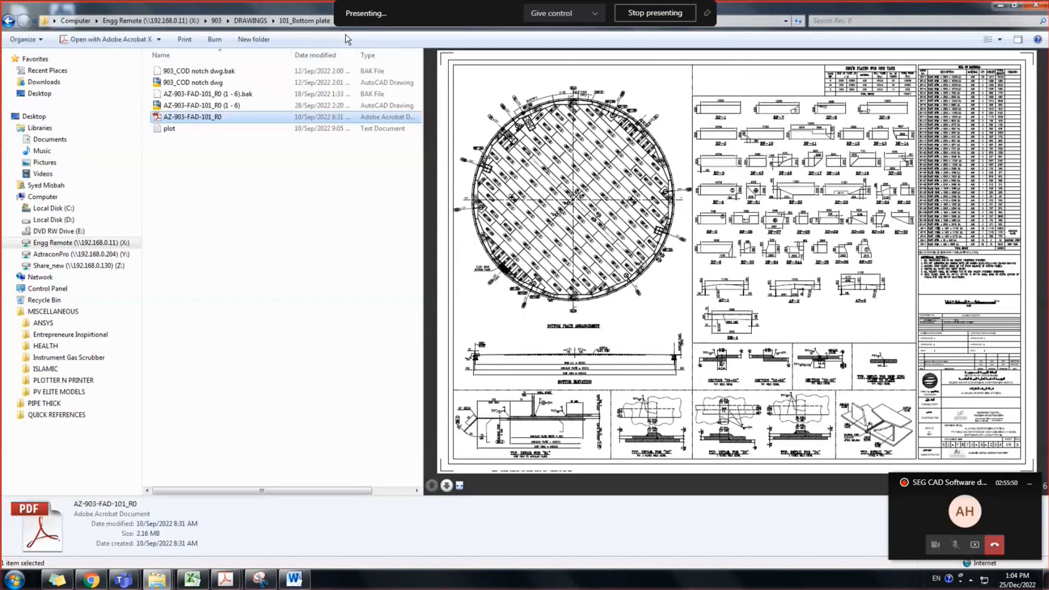
pyautogui.press('BackSpace')
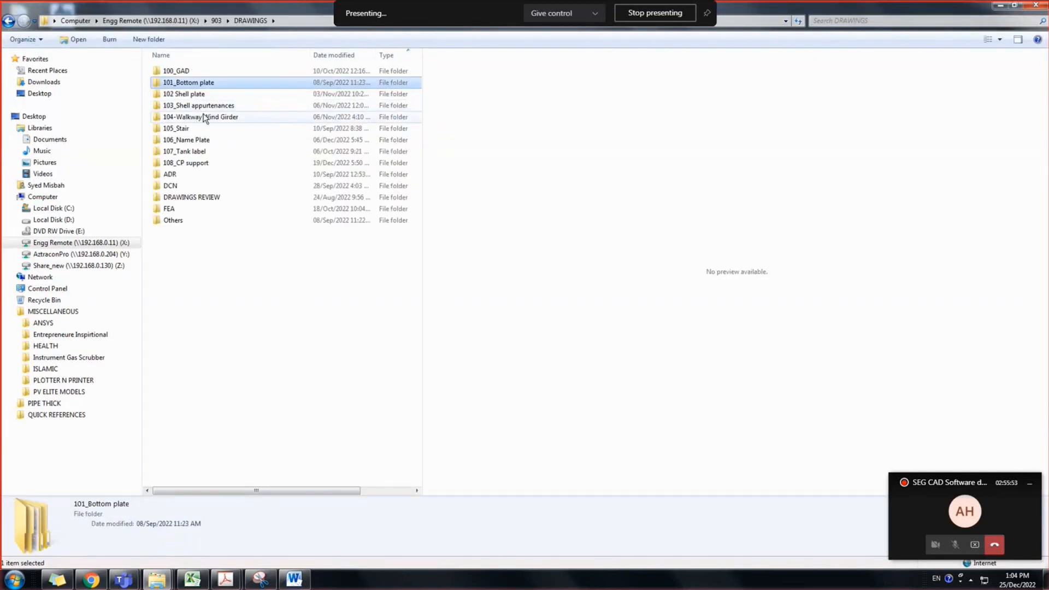
pyautogui.doubleClick(209, 116)
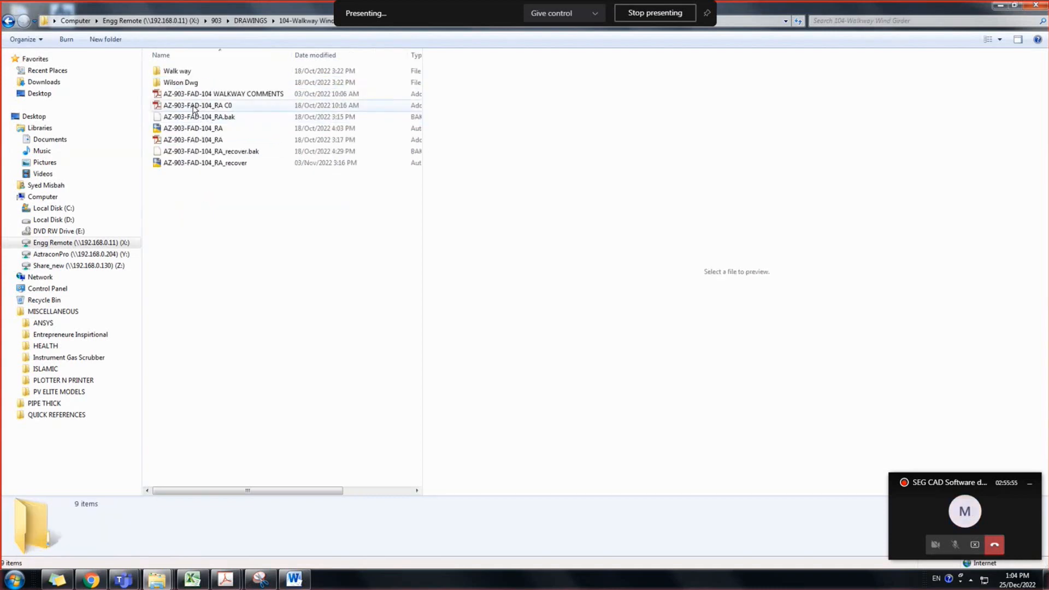
pyautogui.click(231, 105)
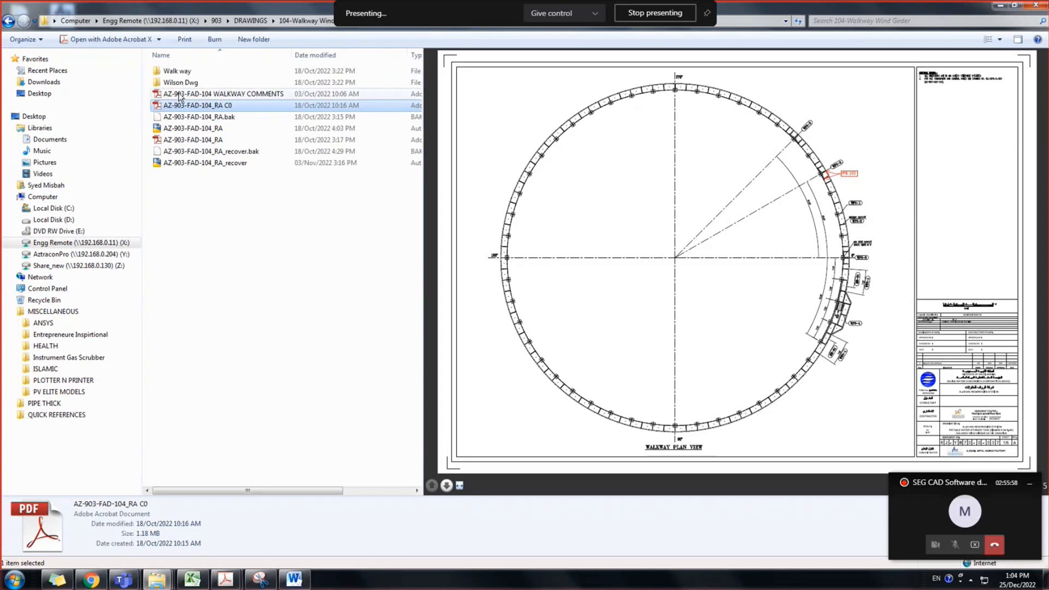
pyautogui.click(206, 95)
pyautogui.doubleClick(206, 105)
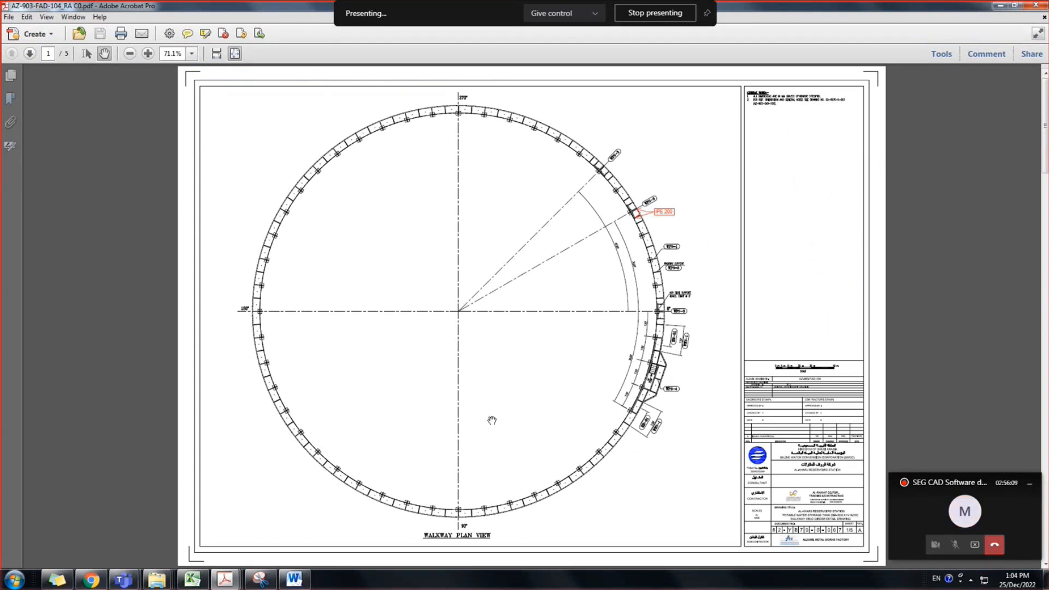
# Examine the walkway segment detail WWS-1 and the WPS-1 and WPS-2 support details on page 2
pyautogui.scroll(-1, 644, 430)
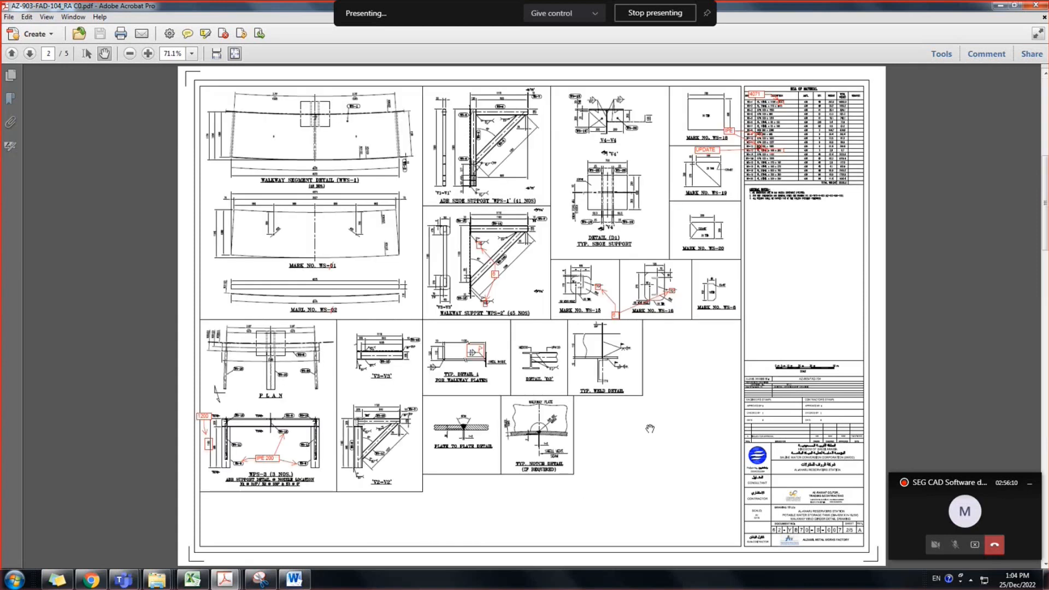
pyautogui.scroll(1, 519, 393)
pyautogui.scroll(-1, 498, 341)
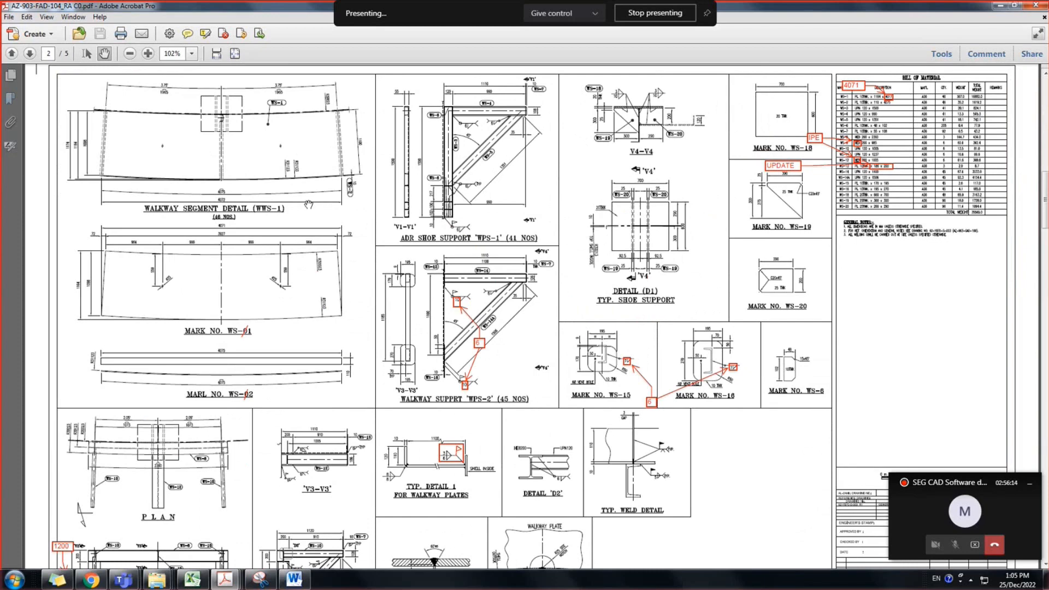
pyautogui.keyDown('ctrl'); pyautogui.scroll(2, 111, 99); pyautogui.keyUp('ctrl')
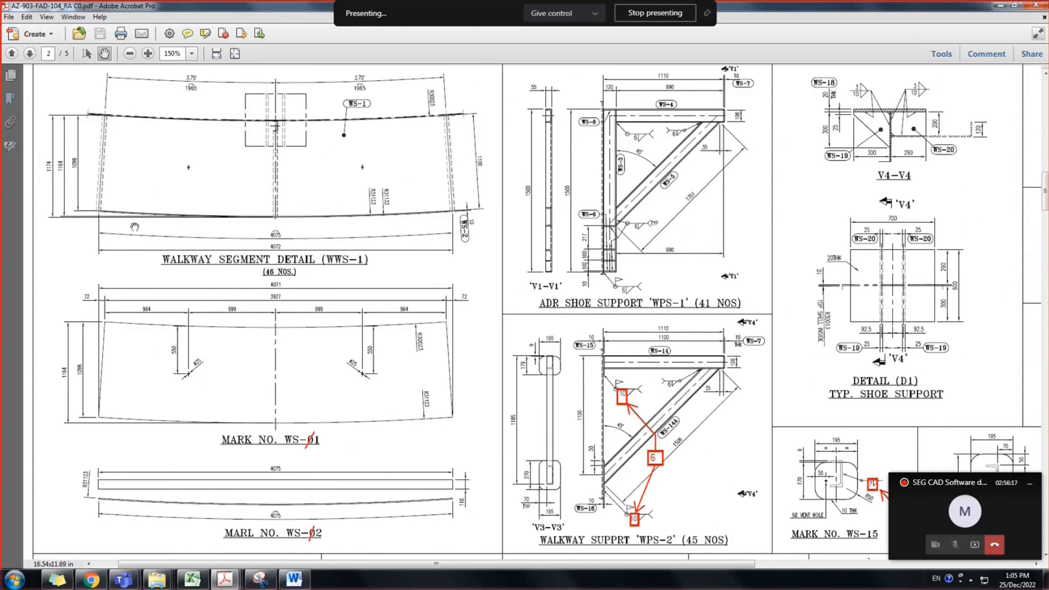
pyautogui.moveTo(432, 132); pyautogui.dragTo(438, 148)
pyautogui.keyDown('ctrl'); pyautogui.scroll(1, 402, 153); pyautogui.keyUp('ctrl')
pyautogui.keyDown('ctrl'); pyautogui.scroll(-1, 402, 153); pyautogui.keyUp('ctrl')
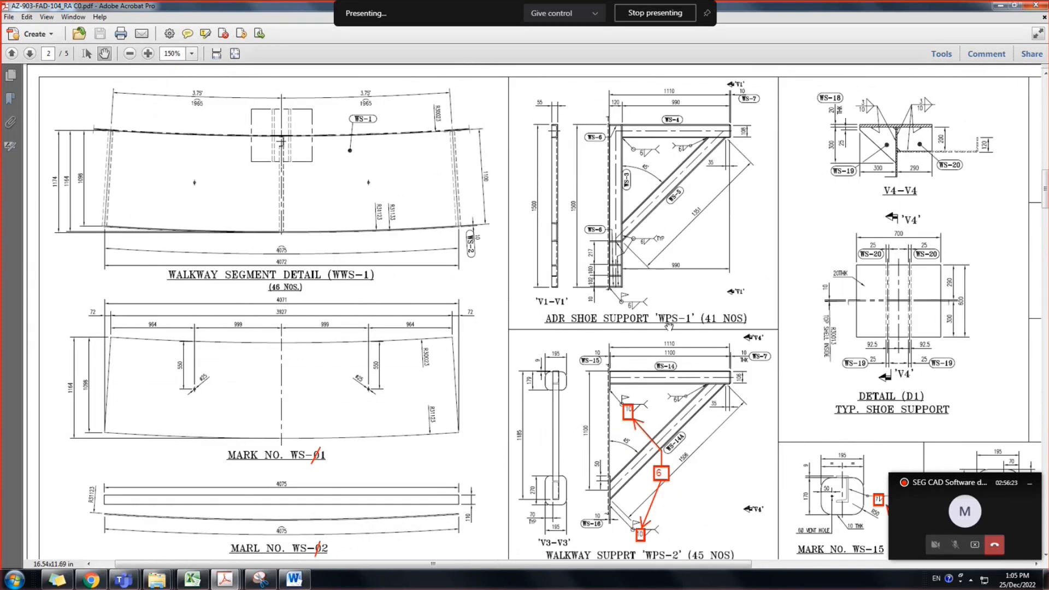
pyautogui.moveTo(672, 169); pyautogui.dragTo(676, 182)
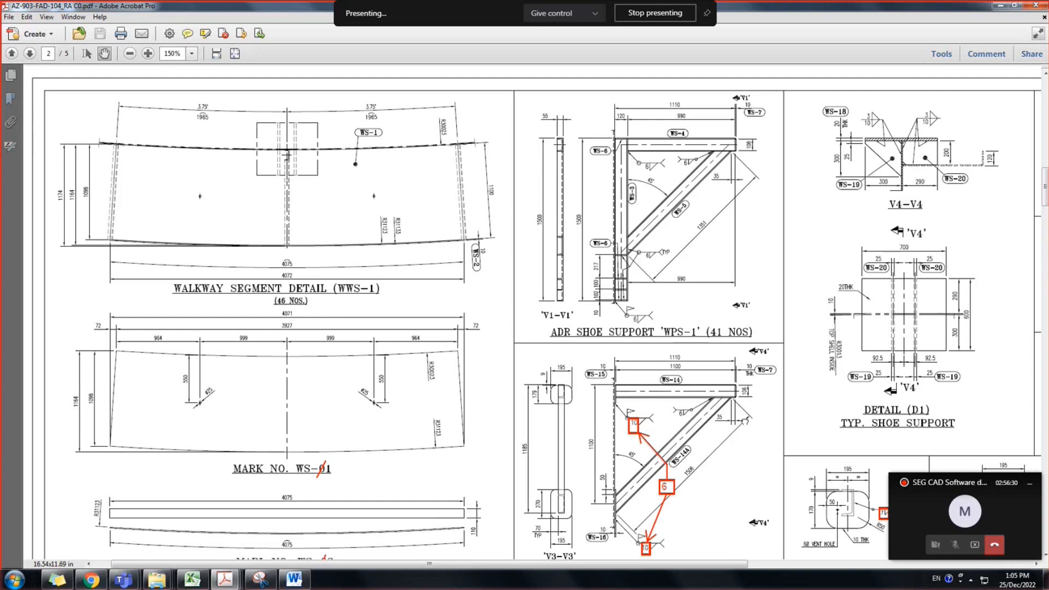
pyautogui.moveTo(643, 401); pyautogui.dragTo(629, 366)
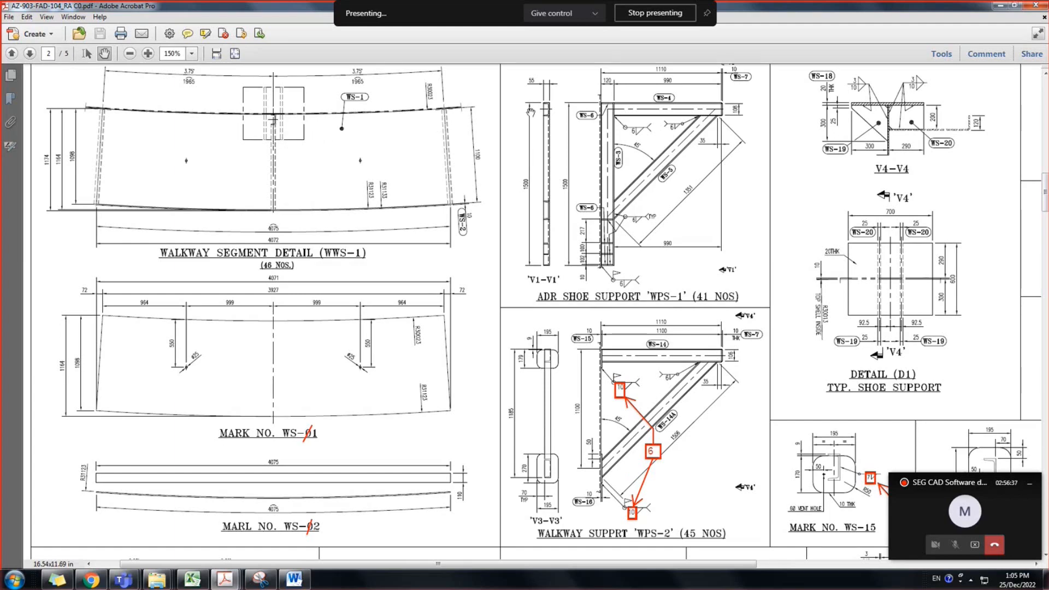
# Inspect the walkway segments and supports around 270° on the page 1 plan view
pyautogui.scroll(3, 637, 480)
pyautogui.scroll(15, 638, 480)
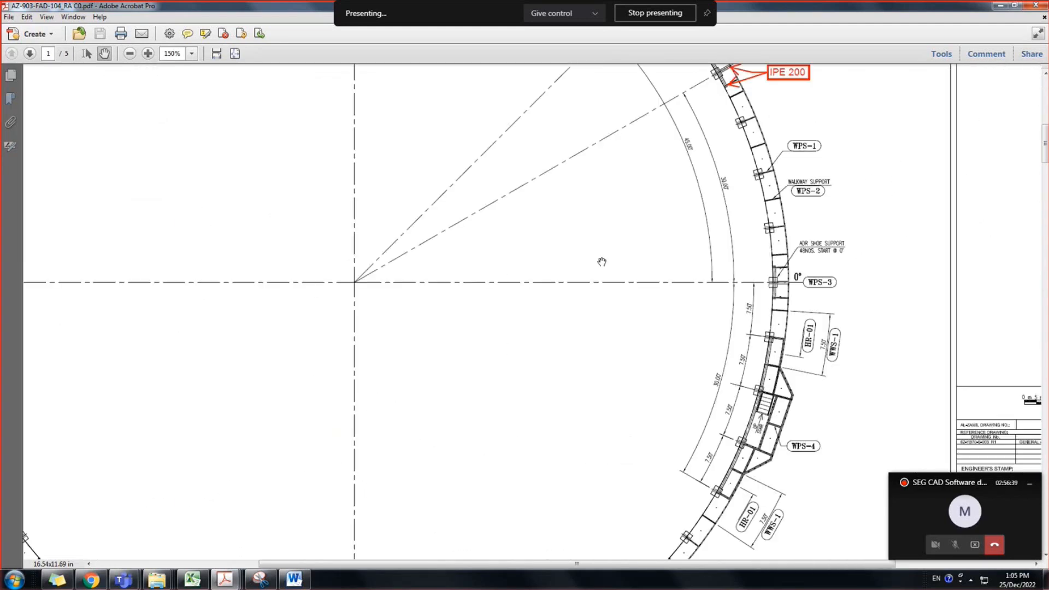
pyautogui.keyDown('ctrl'); pyautogui.scroll(5, 547, 159); pyautogui.keyUp('ctrl')
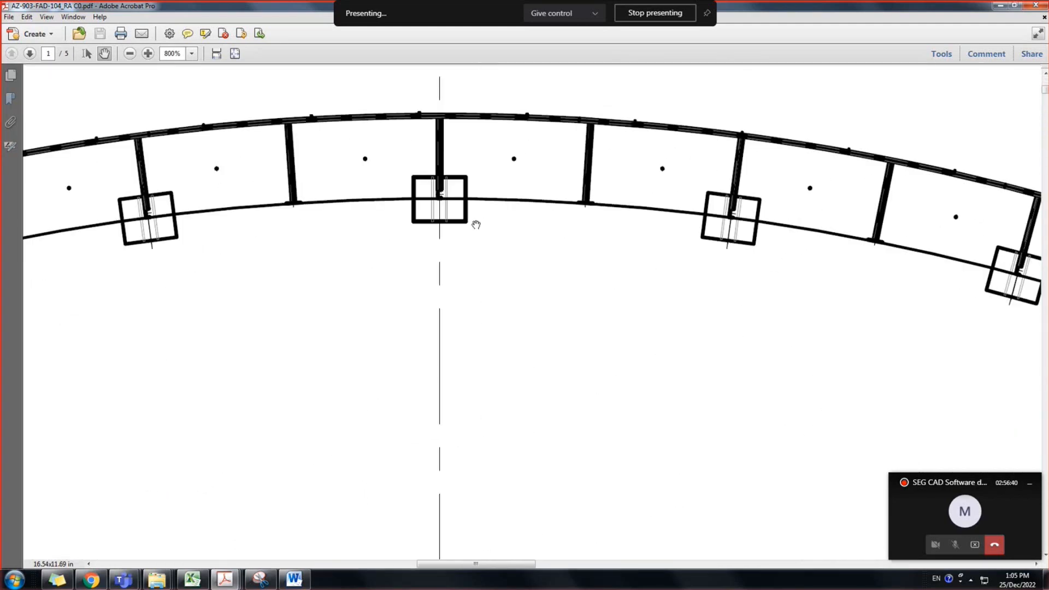
pyautogui.moveTo(475, 225); pyautogui.dragTo(492, 267)
pyautogui.keyDown('ctrl'); pyautogui.scroll(-1, 503, 269); pyautogui.keyUp('ctrl')
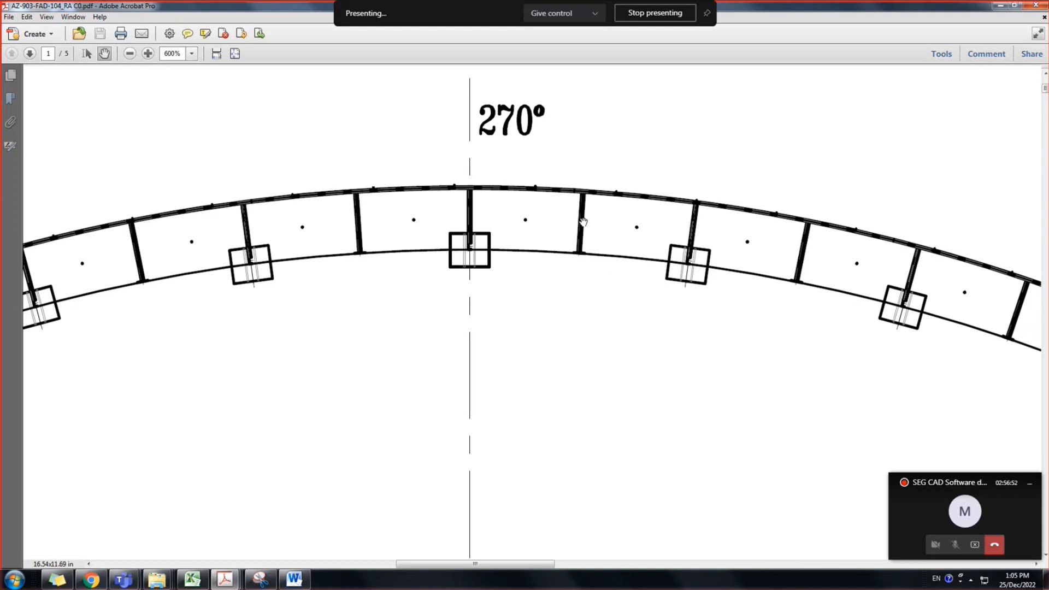
pyautogui.keyDown('ctrl'); pyautogui.scroll(-4, 617, 264); pyautogui.keyUp('ctrl')
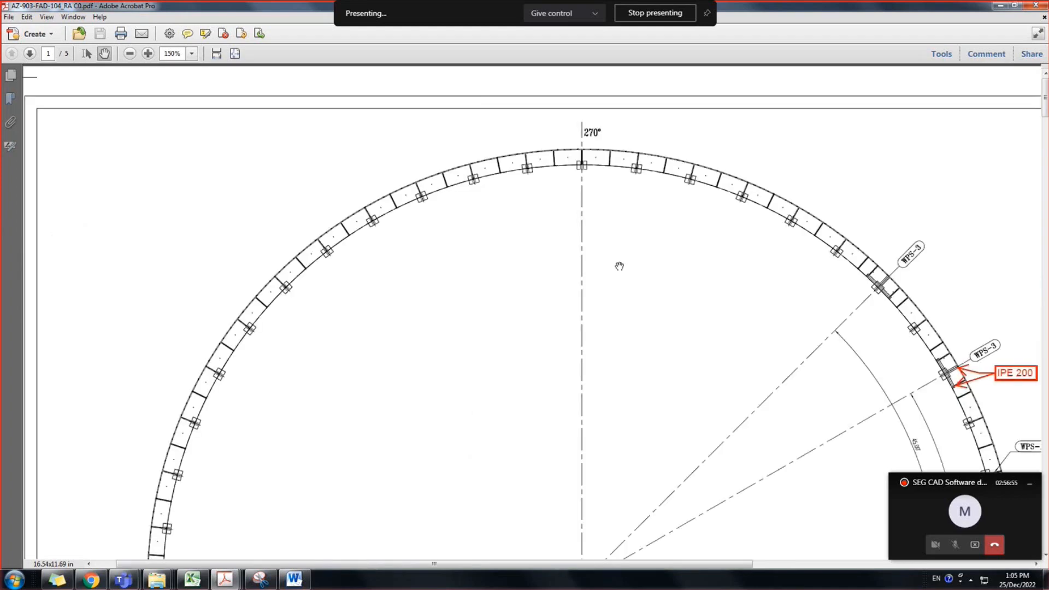
pyautogui.keyDown('ctrl'); pyautogui.scroll(-4, 678, 328); pyautogui.keyUp('ctrl')
# Compare the ADR shoe support WPS-1 with the walkway support WPS-2 on page 2, including the marked weld comments
pyautogui.scroll(-1, 689, 333)
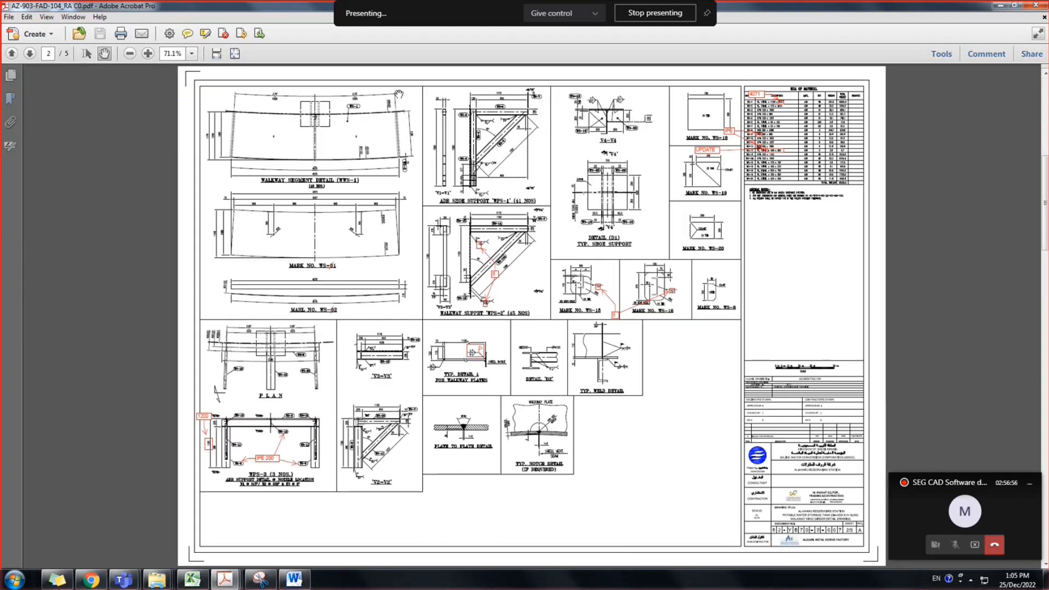
pyautogui.keyDown('ctrl'); pyautogui.scroll(5, 473, 97); pyautogui.keyUp('ctrl')
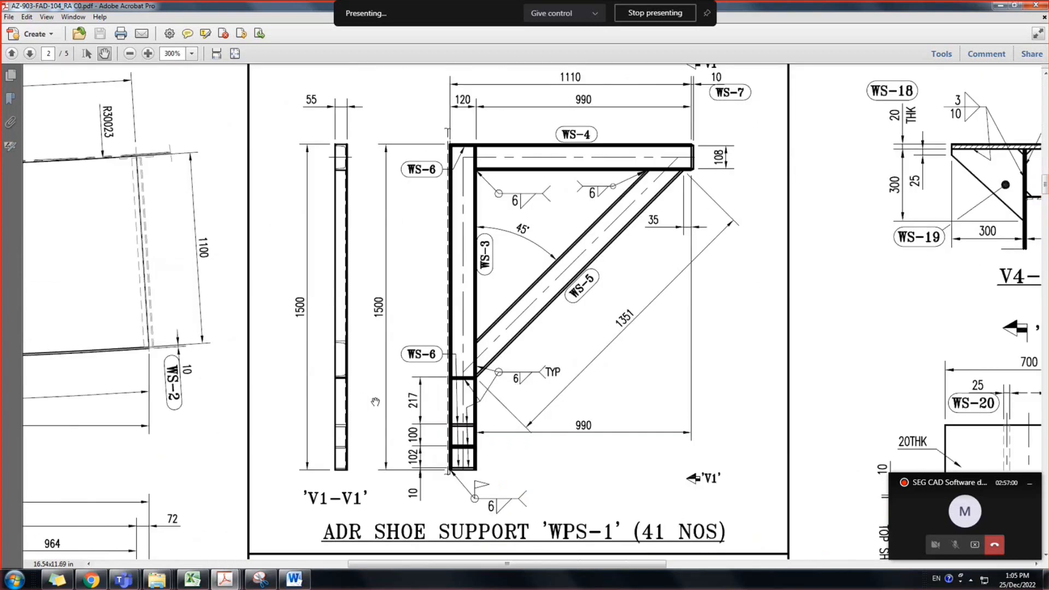
pyautogui.keyDown('ctrl'); pyautogui.scroll(-1, 377, 399); pyautogui.keyUp('ctrl')
pyautogui.scroll(-4, 377, 399)
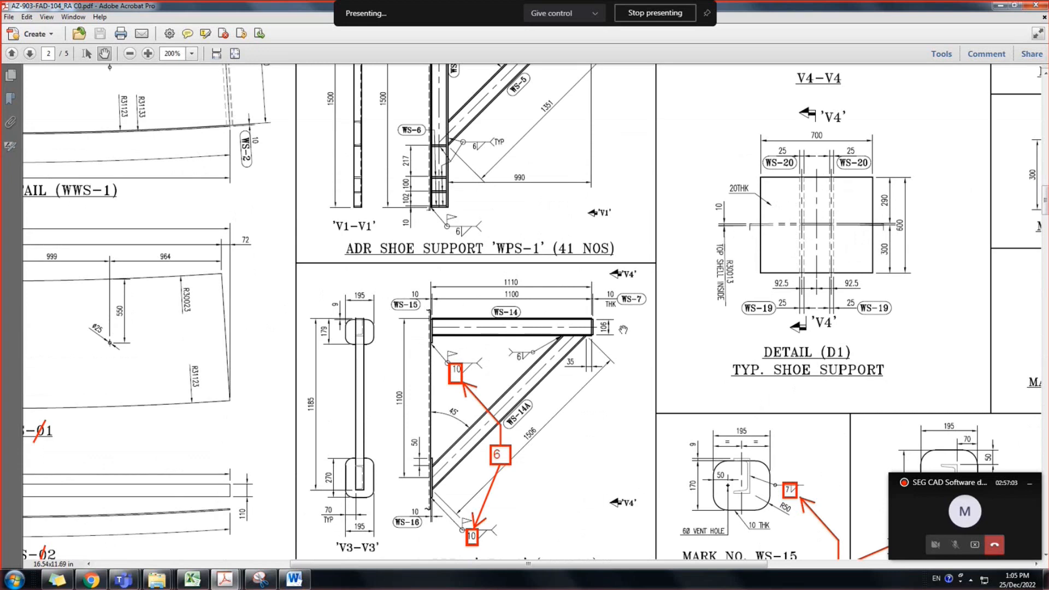
pyautogui.scroll(-1, 382, 462)
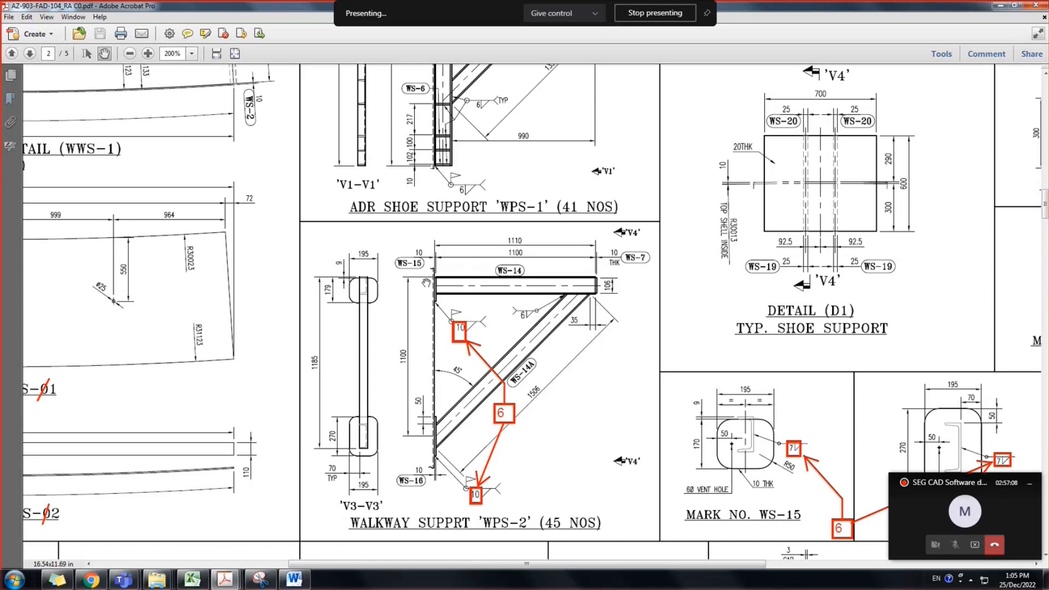
pyautogui.moveTo(360, 307); pyautogui.dragTo(441, 369)
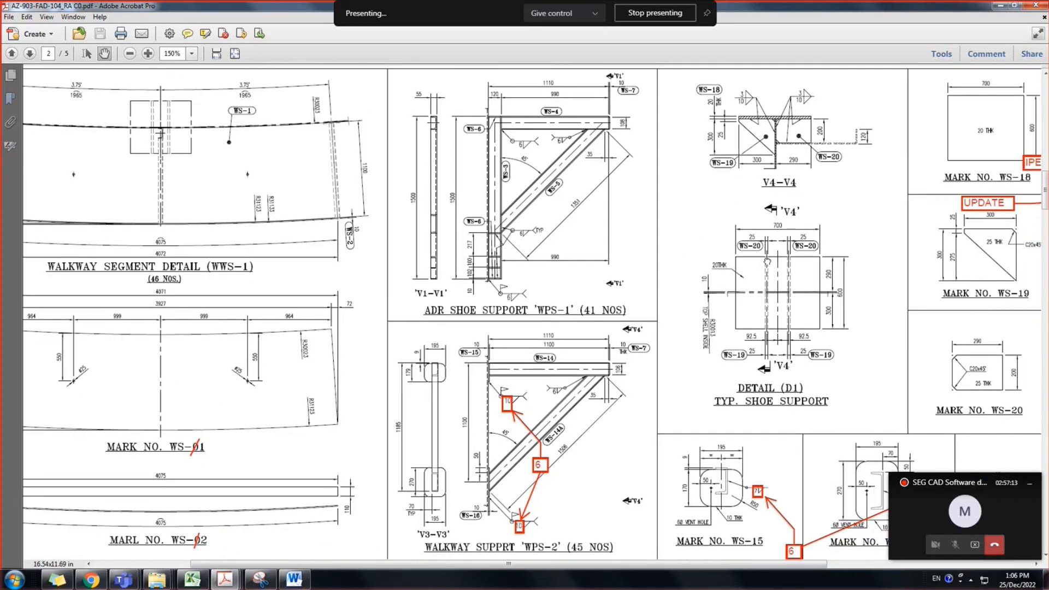
# Examine section V4-V4 and the typical shoe support detail D1 on page 2
pyautogui.keyDown('ctrl'); pyautogui.scroll(3, 767, 261); pyautogui.keyUp('ctrl')
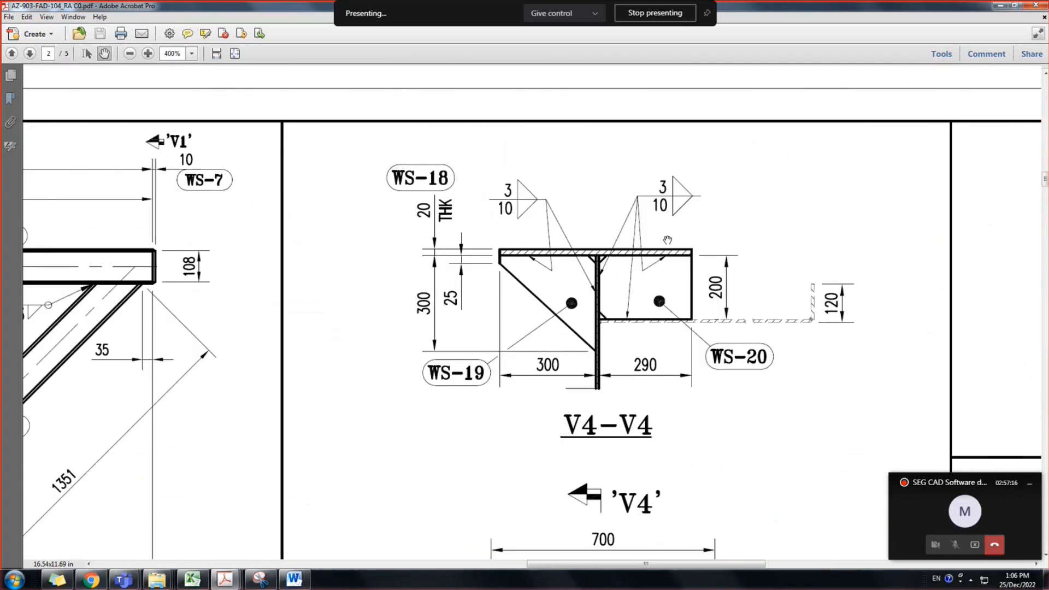
pyautogui.scroll(-5, 546, 371)
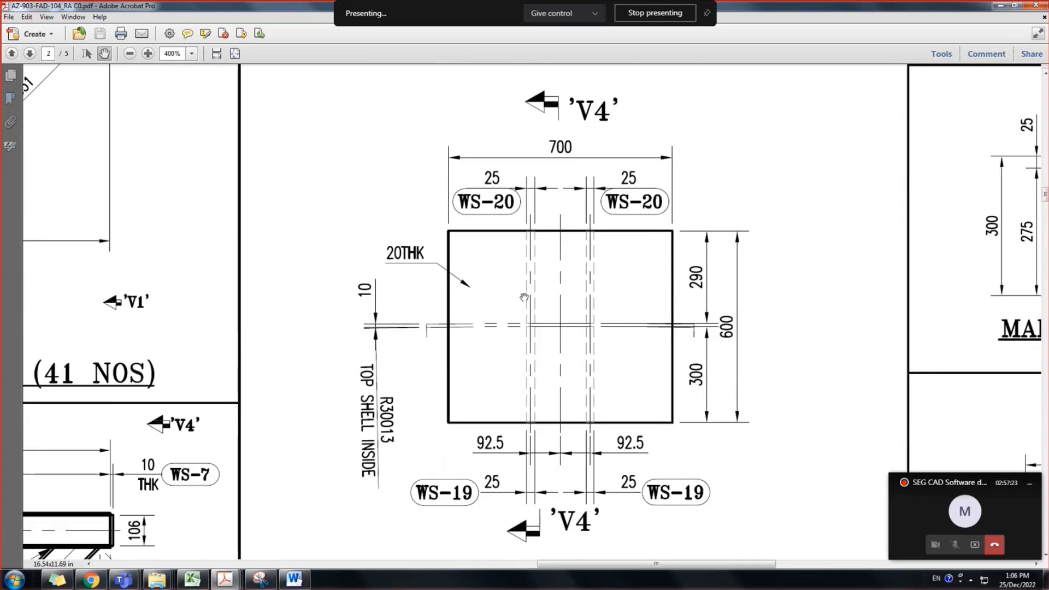
pyautogui.keyDown('ctrl'); pyautogui.scroll(-1, 548, 270); pyautogui.keyUp('ctrl')
pyautogui.keyDown('ctrl'); pyautogui.scroll(-4, 548, 269); pyautogui.keyUp('ctrl')
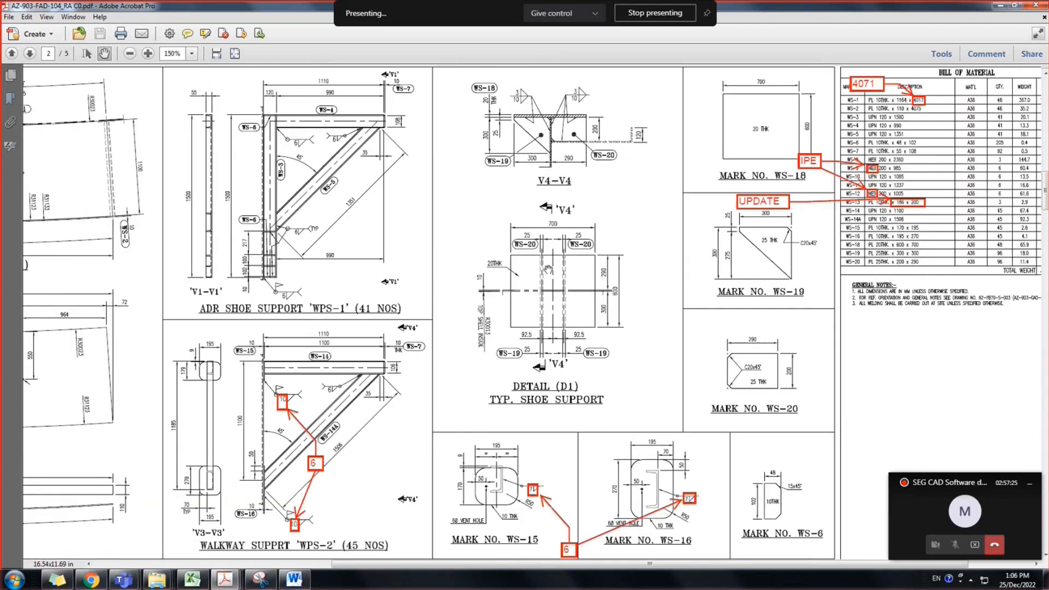
# Outline the walkway segment centred at 270° on the page 1 plan with a closed red connected-lines markup
pyautogui.keyDown('ctrl'); pyautogui.scroll(3, 221, 214); pyautogui.keyUp('ctrl')
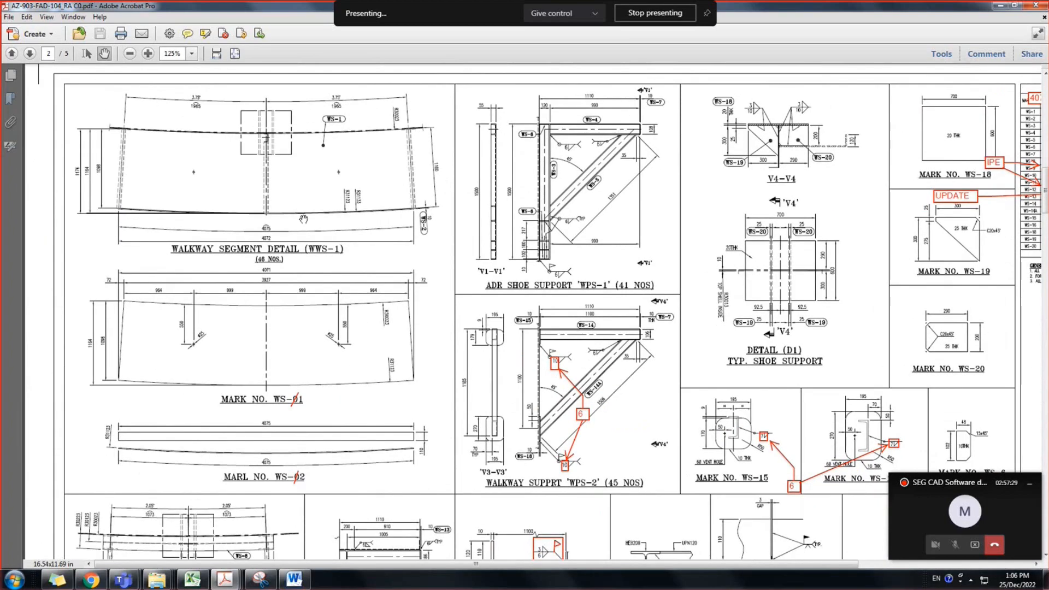
pyautogui.scroll(2, 448, 266)
pyautogui.keyDown('ctrl'); pyautogui.scroll(-1, 448, 266); pyautogui.keyUp('ctrl')
pyautogui.scroll(6, 448, 265)
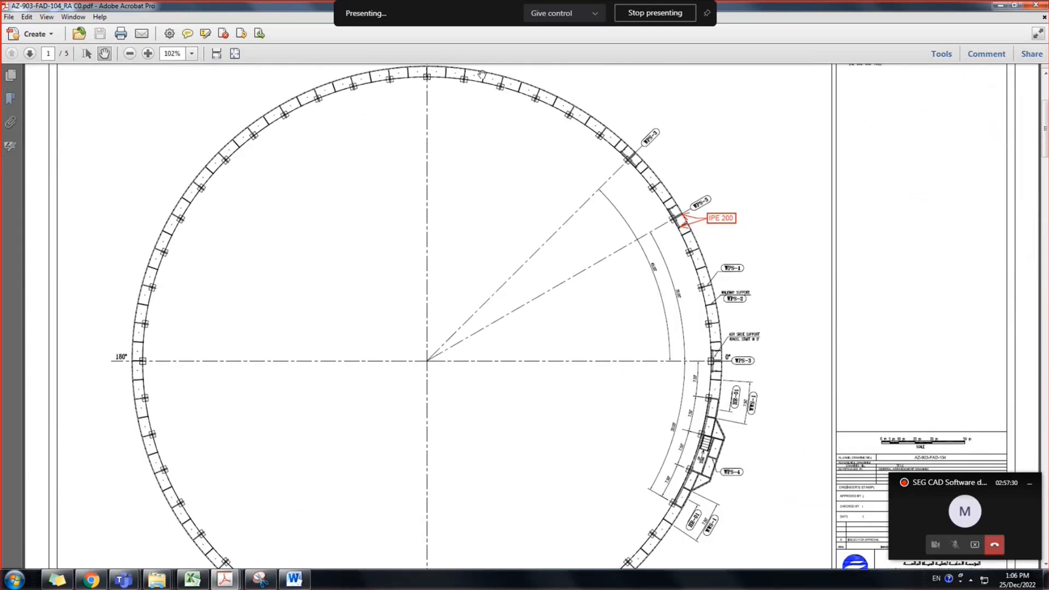
pyautogui.keyDown('ctrl'); pyautogui.scroll(4, 415, 82); pyautogui.keyUp('ctrl')
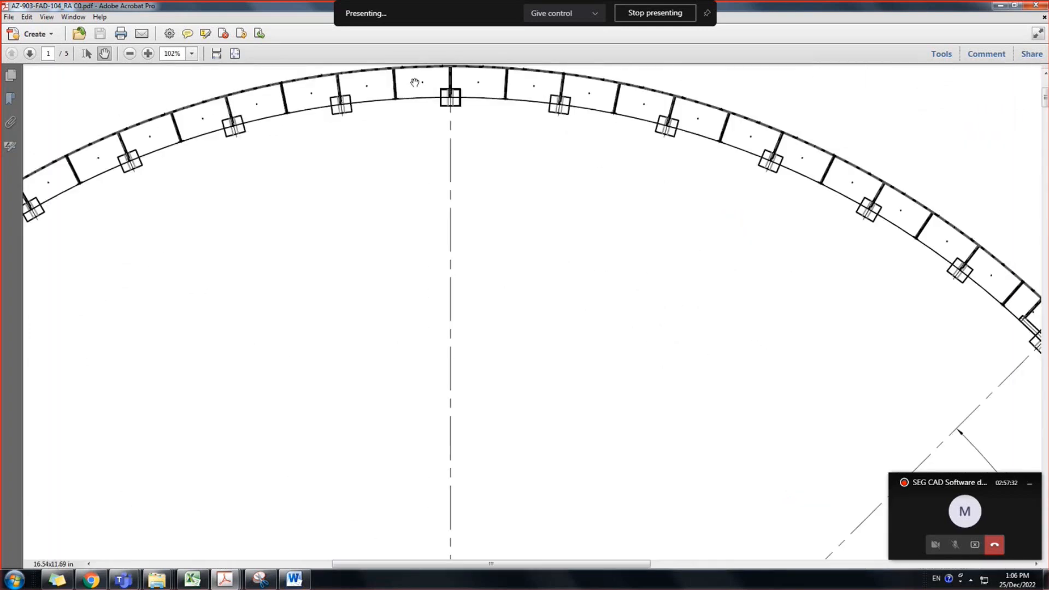
pyautogui.click(986, 54)
pyautogui.click(972, 193)
pyautogui.click(394, 175)
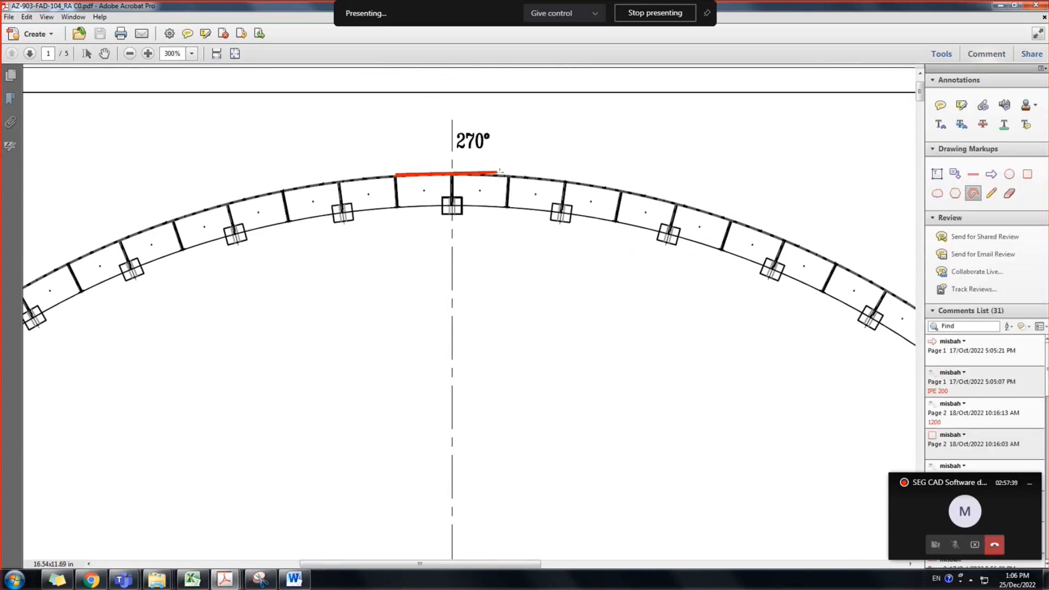
pyautogui.click(511, 175)
pyautogui.click(508, 207)
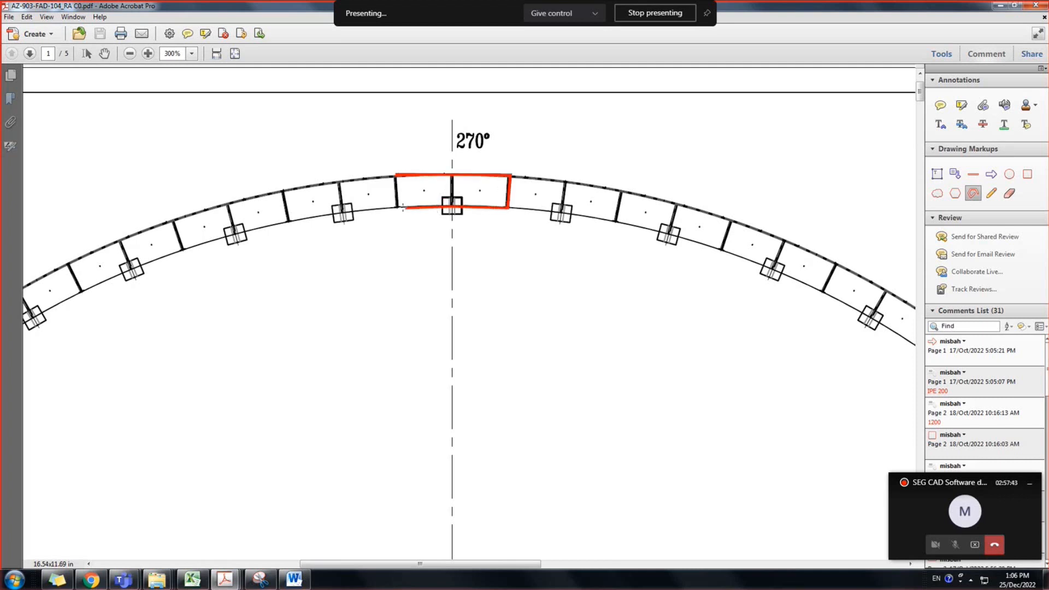
pyautogui.click(396, 208)
pyautogui.rightClick(392, 175)
pyautogui.click(431, 192)
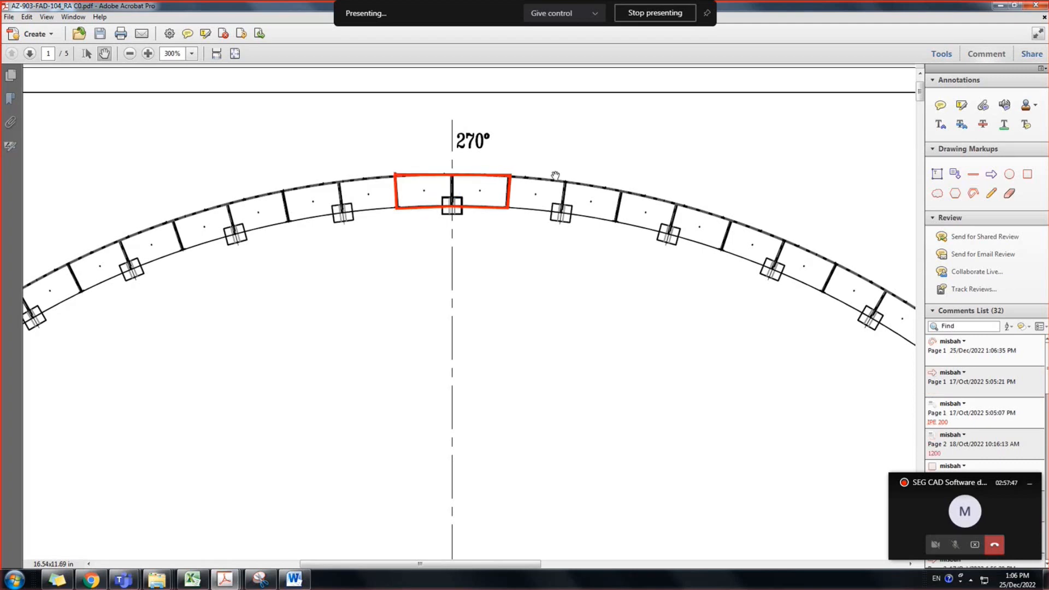
# Follow the walkway around the plan and examine the WPS-4 platform at the stair landing
pyautogui.moveTo(626, 239); pyautogui.dragTo(538, 219)
pyautogui.moveTo(699, 320); pyautogui.dragTo(640, 277)
pyautogui.keyDown('ctrl'); pyautogui.scroll(-2, 679, 294); pyautogui.keyUp('ctrl')
pyautogui.moveTo(758, 479); pyautogui.dragTo(453, 166)
pyautogui.moveTo(512, 306); pyautogui.dragTo(506, 217)
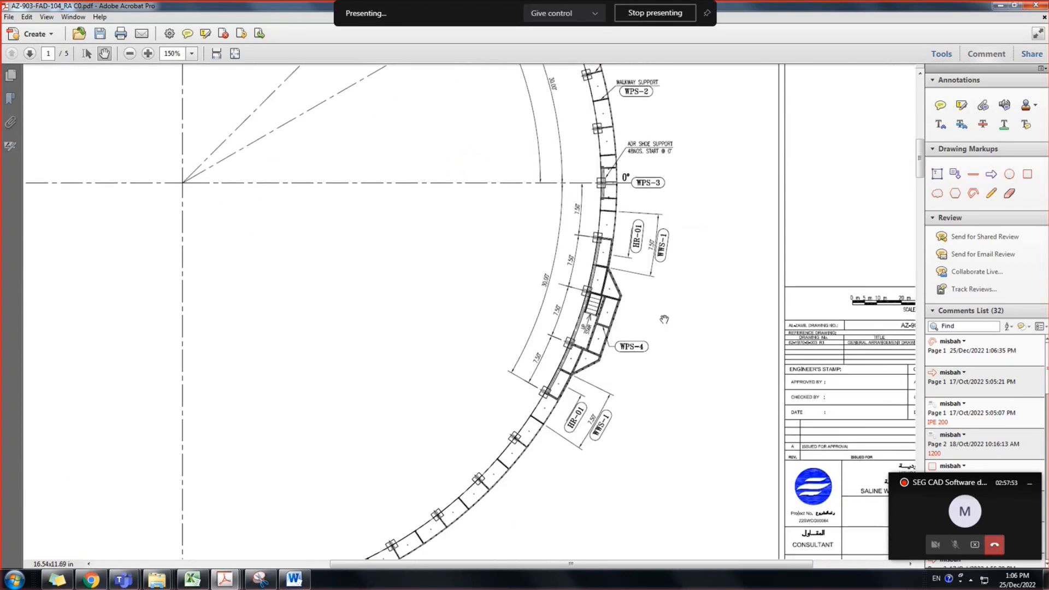
pyautogui.keyDown('ctrl'); pyautogui.scroll(3, 660, 318); pyautogui.keyUp('ctrl')
pyautogui.moveTo(511, 414); pyautogui.dragTo(560, 388)
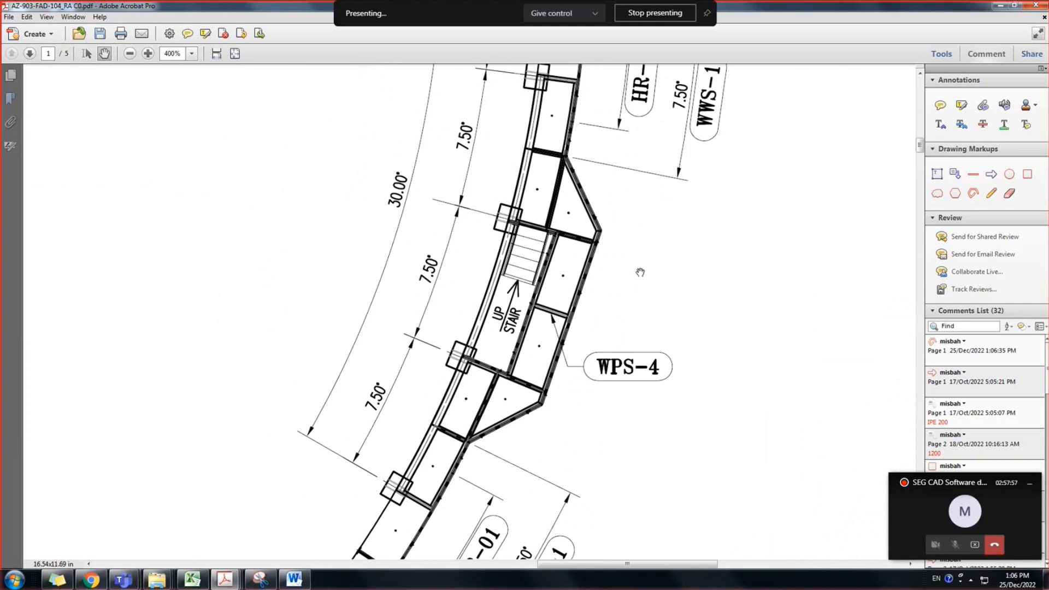
pyautogui.keyDown('ctrl'); pyautogui.scroll(-1, 640, 272); pyautogui.keyUp('ctrl')
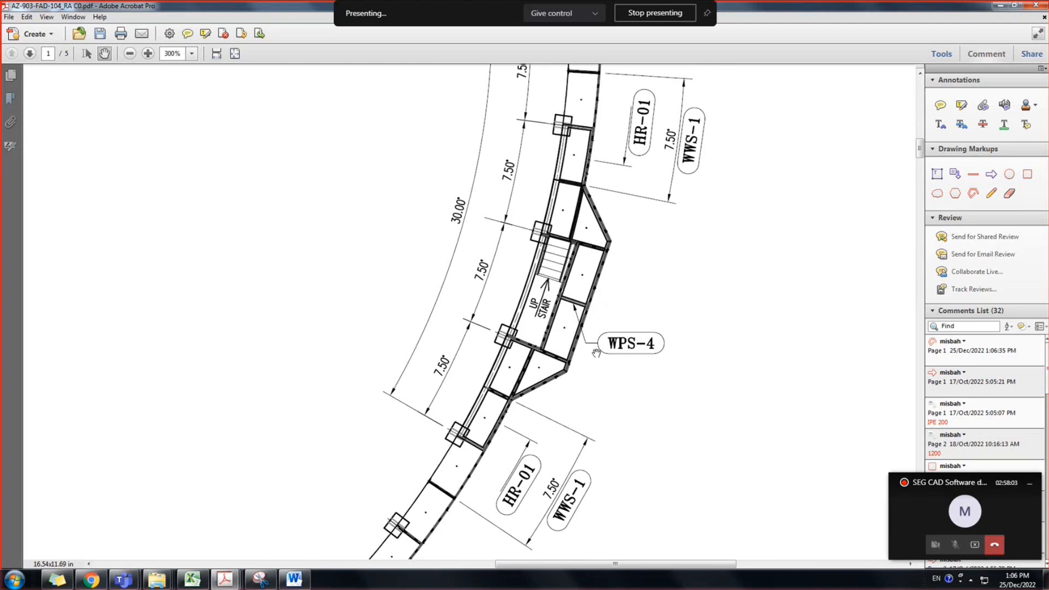
pyautogui.keyDown('ctrl'); pyautogui.scroll(-4, 573, 367); pyautogui.keyUp('ctrl')
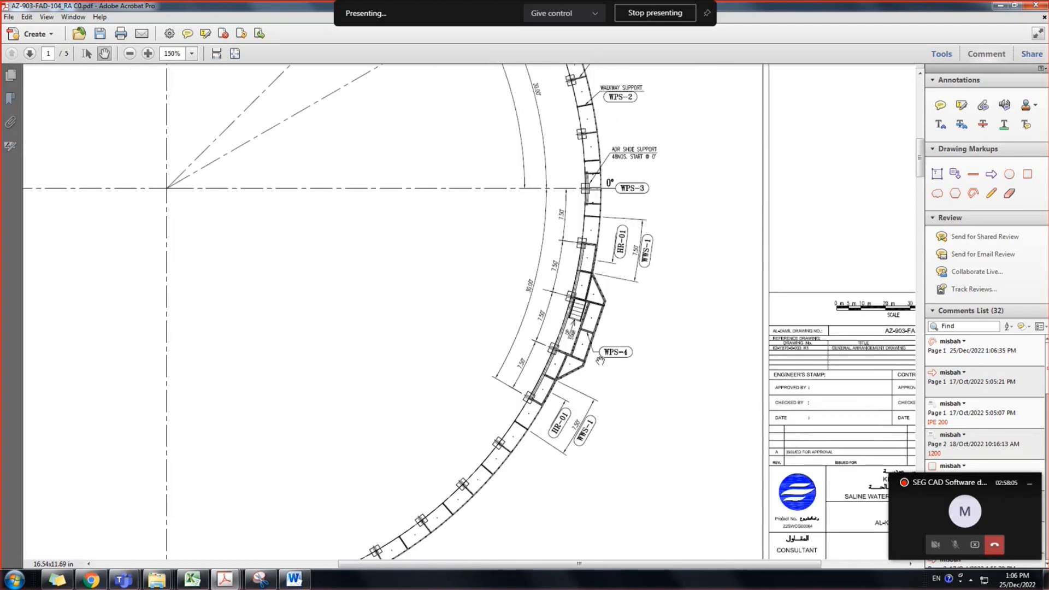
# Look over the full walkway plan and examine the WPS-4 platform layout detail on page 3
pyautogui.keyDown('ctrl'); pyautogui.scroll(-1, 600, 358); pyautogui.keyUp('ctrl')
pyautogui.keyDown('ctrl'); pyautogui.scroll(-1, 600, 358); pyautogui.keyUp('ctrl')
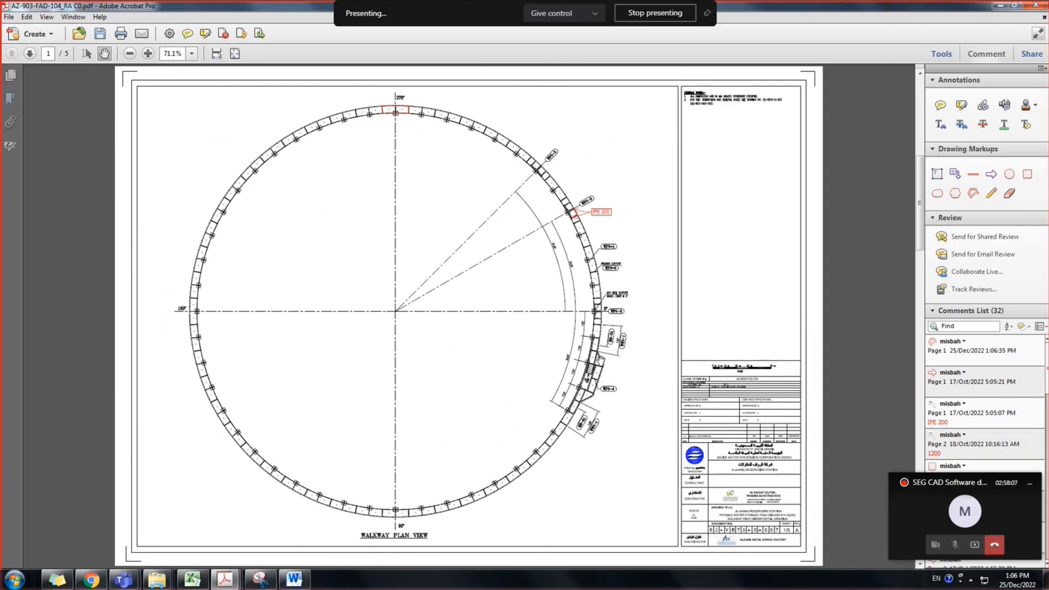
pyautogui.scroll(-4, 601, 358)
pyautogui.keyDown('ctrl'); pyautogui.scroll(4, 200, 111); pyautogui.keyUp('ctrl')
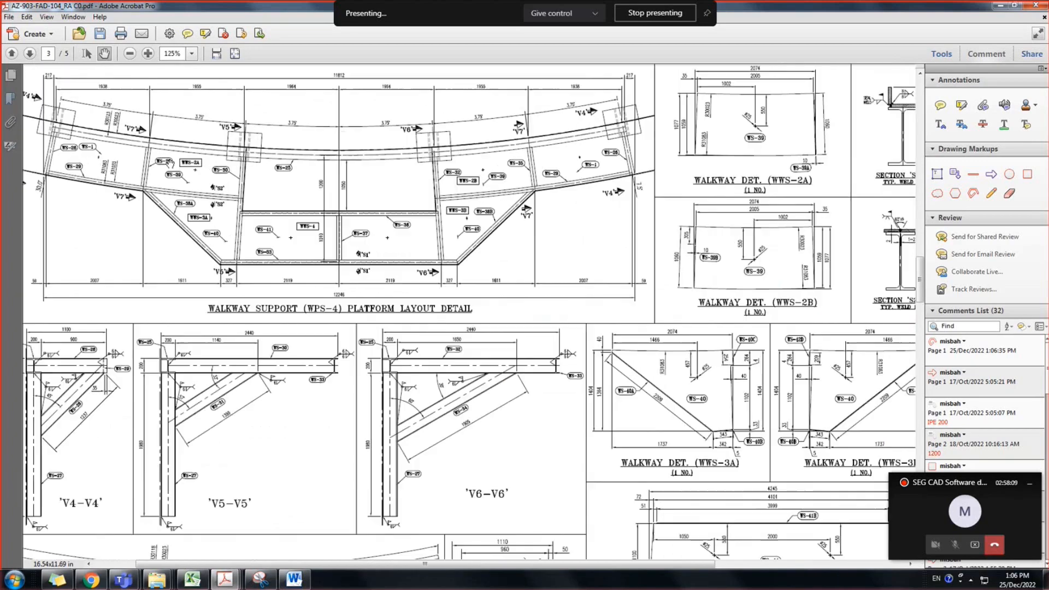
# Examine the members and walkway plates of the WPS-4 platform layout up close, and look over the whole of page 3
pyautogui.moveTo(210, 158); pyautogui.dragTo(330, 217)
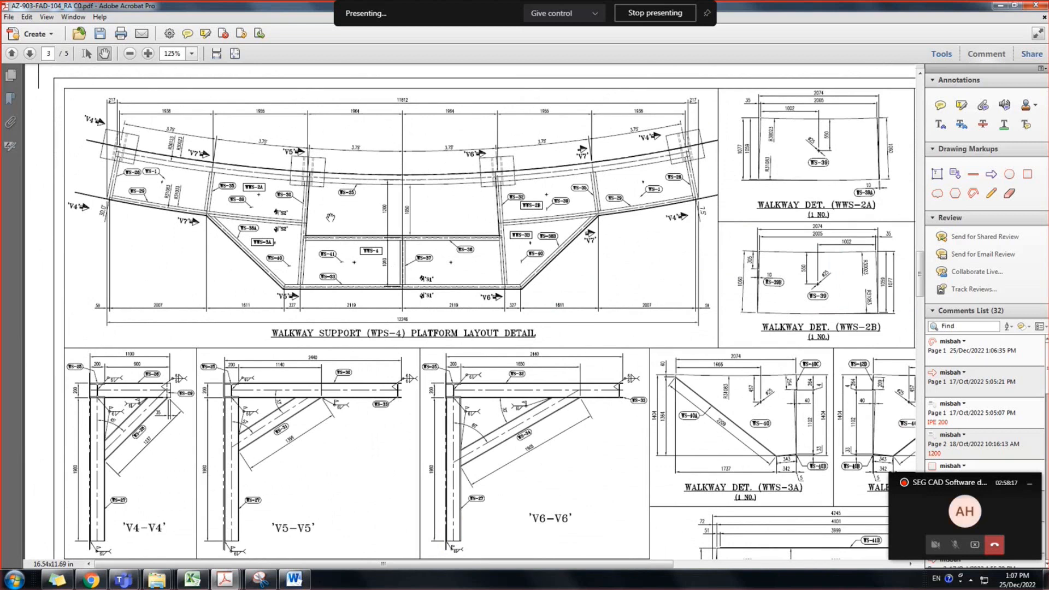
pyautogui.keyDown('ctrl'); pyautogui.scroll(-1, 407, 252); pyautogui.keyUp('ctrl')
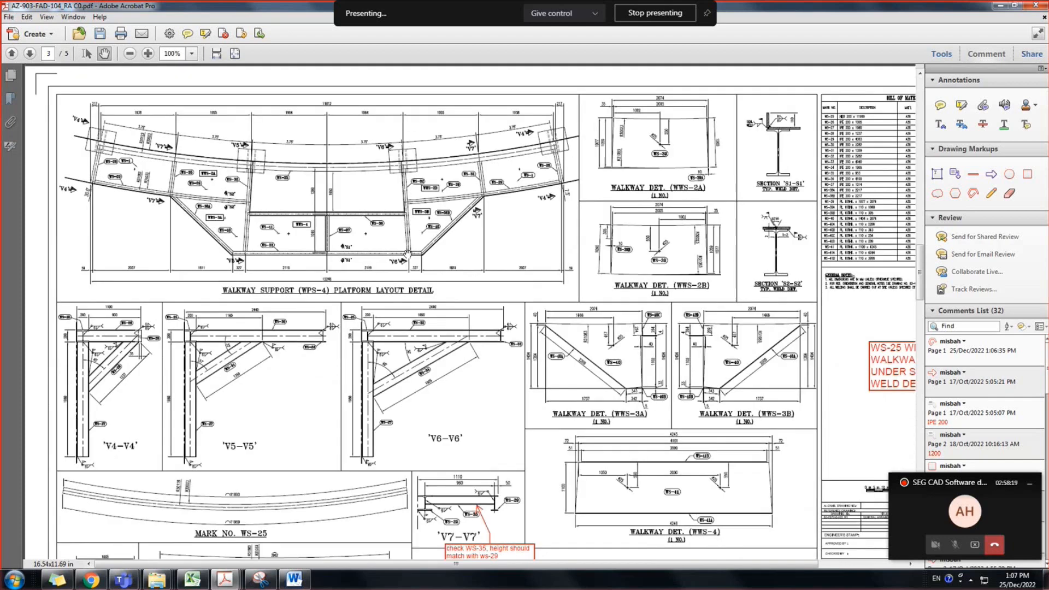
pyautogui.keyDown('ctrl'); pyautogui.scroll(2, 407, 252); pyautogui.keyUp('ctrl')
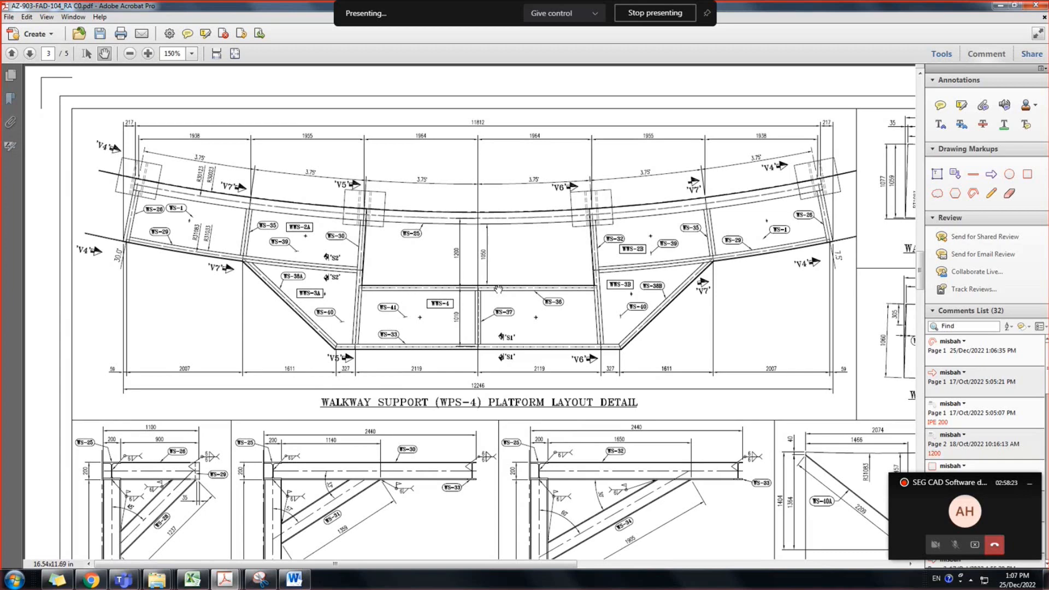
pyautogui.keyDown('ctrl'); pyautogui.scroll(-1, 485, 290); pyautogui.keyUp('ctrl')
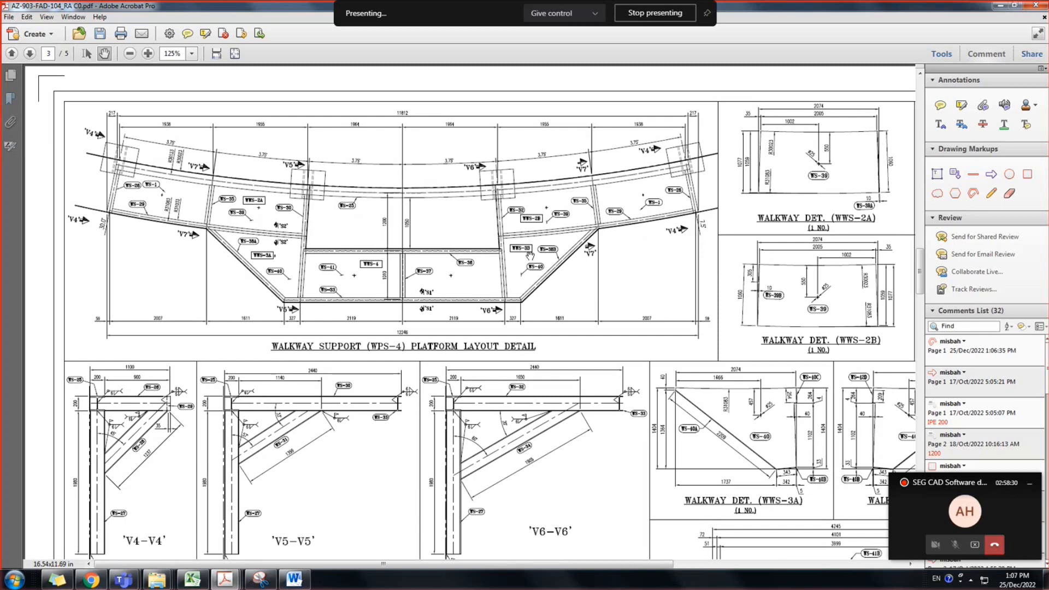
pyautogui.keyDown('ctrl'); pyautogui.scroll(-1, 529, 255); pyautogui.keyUp('ctrl')
pyautogui.keyDown('ctrl'); pyautogui.scroll(-2, 530, 254); pyautogui.keyUp('ctrl')
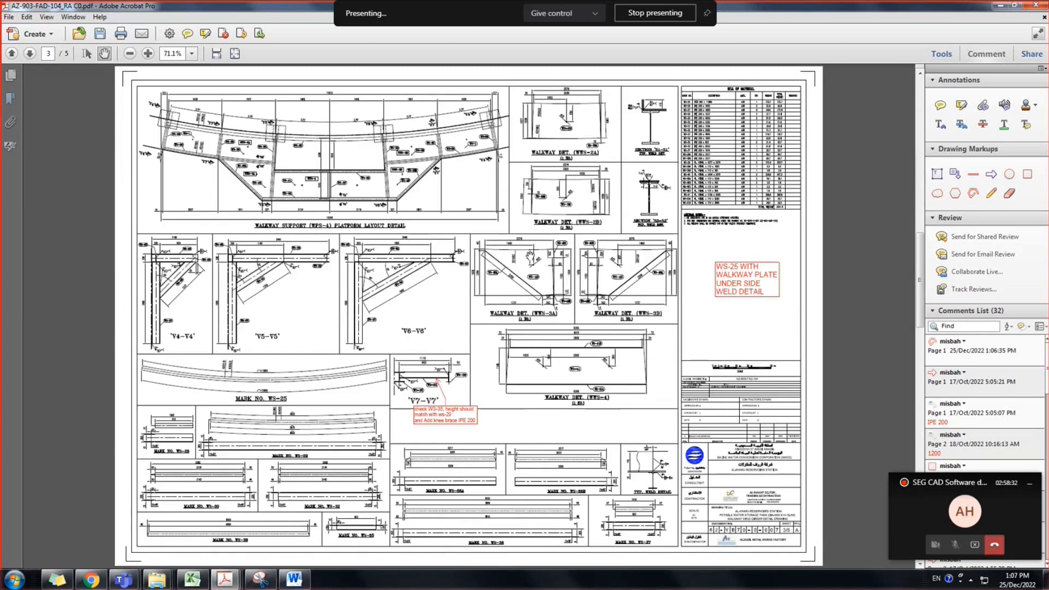
# Examine the WPS-1 walkway handrail detail and the handrail assemblies on page 4
pyautogui.scroll(-2, 455, 312)
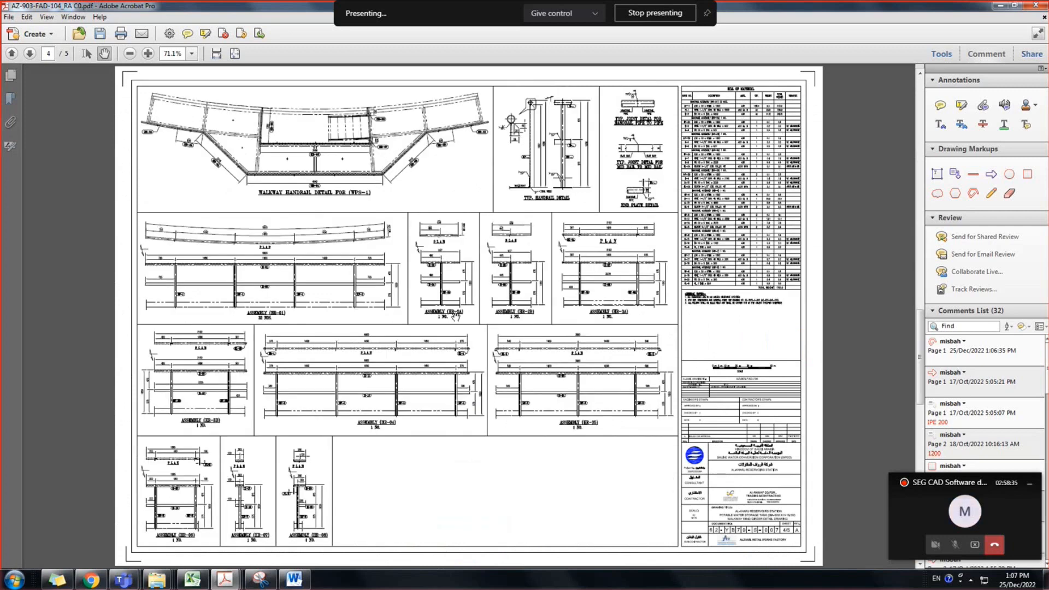
pyautogui.scroll(2, 455, 316)
pyautogui.keyDown('ctrl'); pyautogui.scroll(2, 330, 282); pyautogui.keyUp('ctrl')
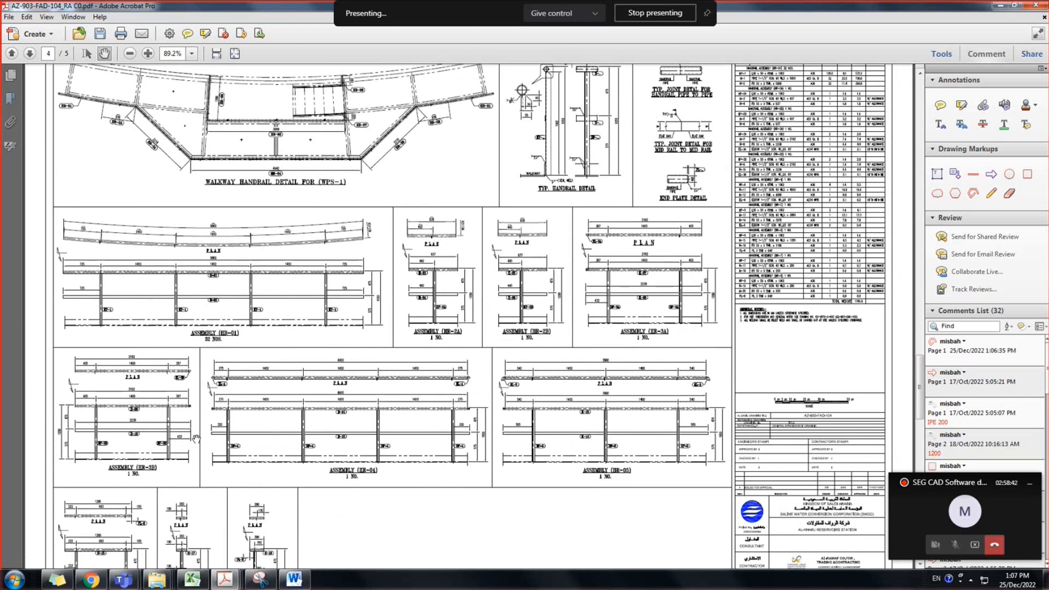
# Examine the cage ladder plan, the elevation with fall protection and the connection details on page 5
pyautogui.scroll(-3, 273, 380)
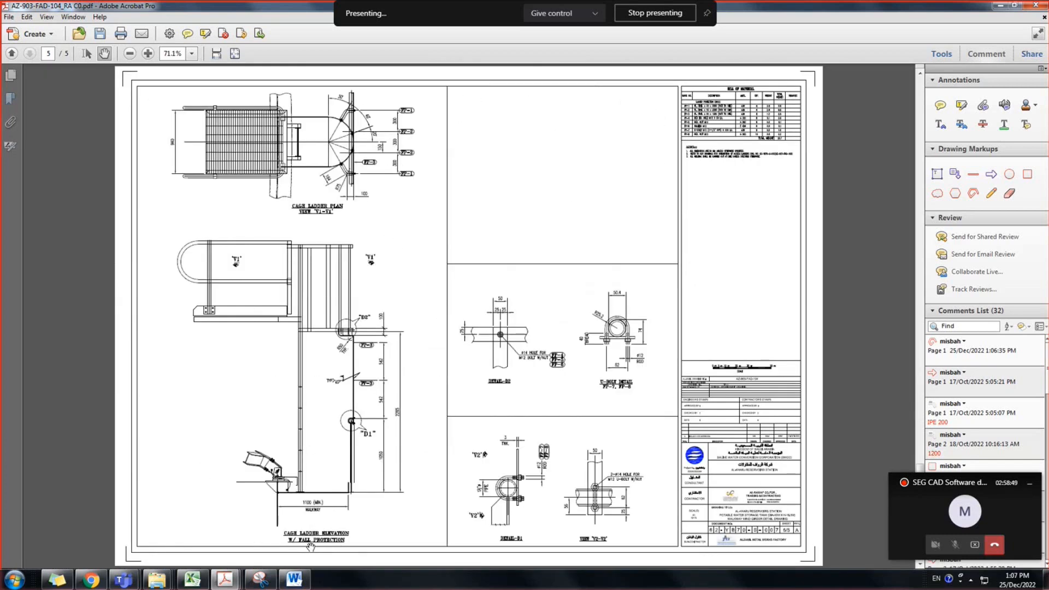
pyautogui.keyDown('ctrl'); pyautogui.scroll(1, 295, 549); pyautogui.keyUp('ctrl')
pyautogui.keyDown('ctrl'); pyautogui.scroll(-1, 286, 548); pyautogui.keyUp('ctrl')
pyautogui.keyDown('ctrl'); pyautogui.scroll(-2, 729, 155); pyautogui.keyUp('ctrl')
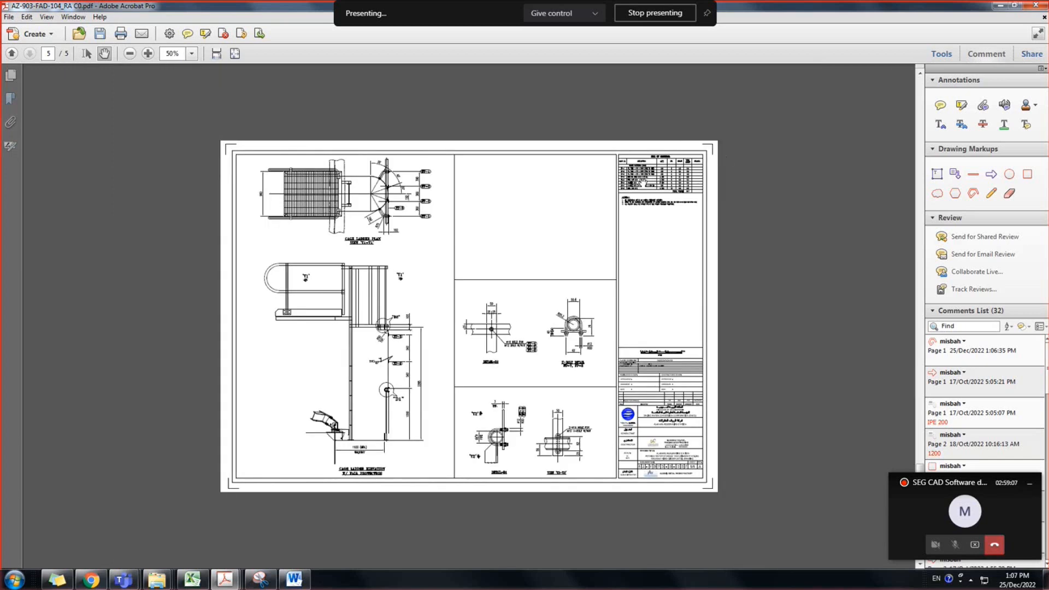
pyautogui.keyDown('ctrl'); pyautogui.scroll(2, 643, 183); pyautogui.keyUp('ctrl')
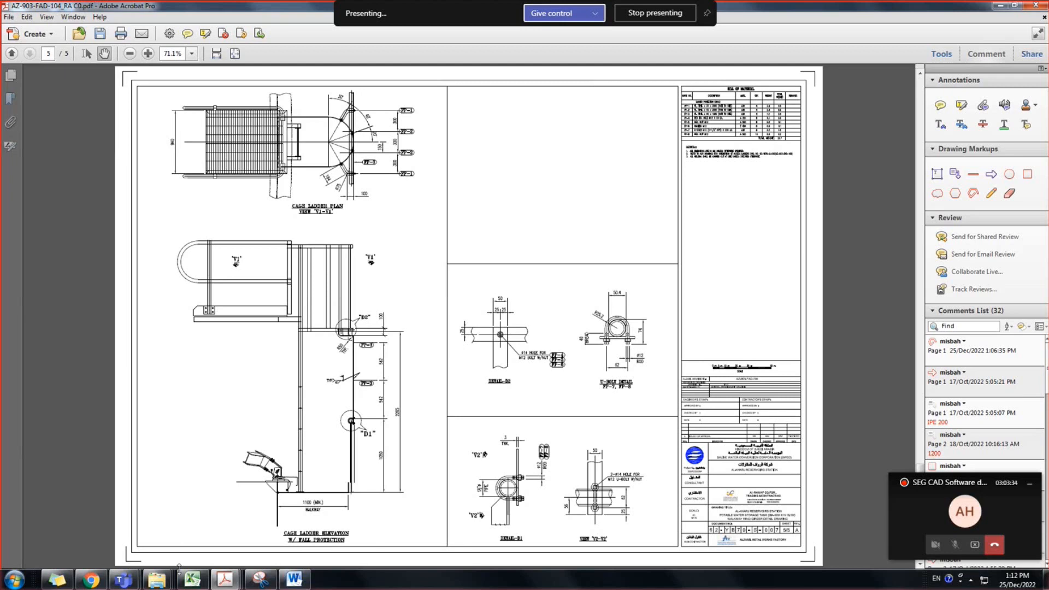
# Stop presenting the screen in the meeting
pyautogui.click(666, 16)
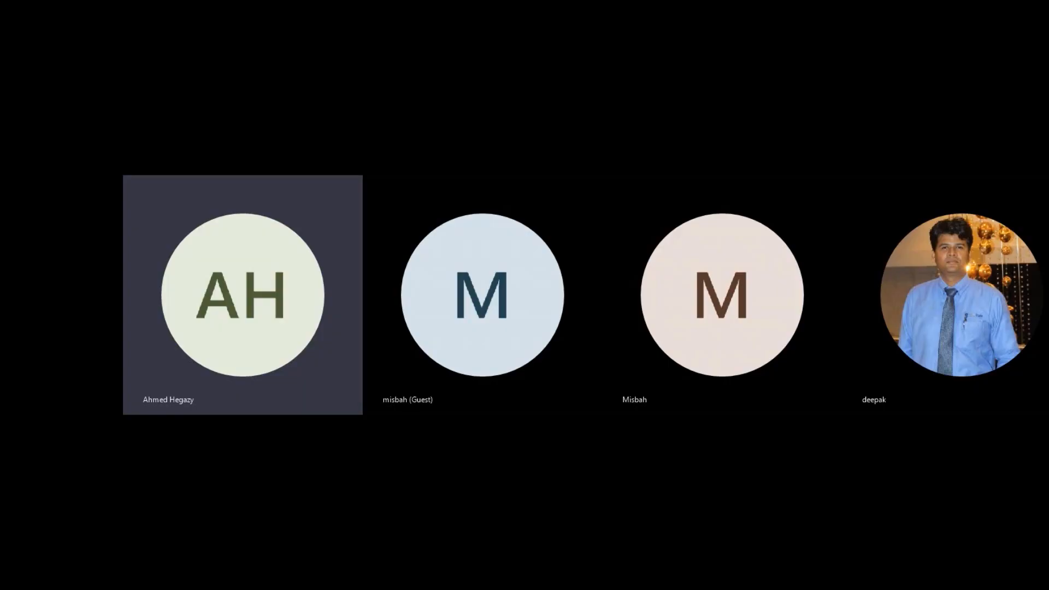